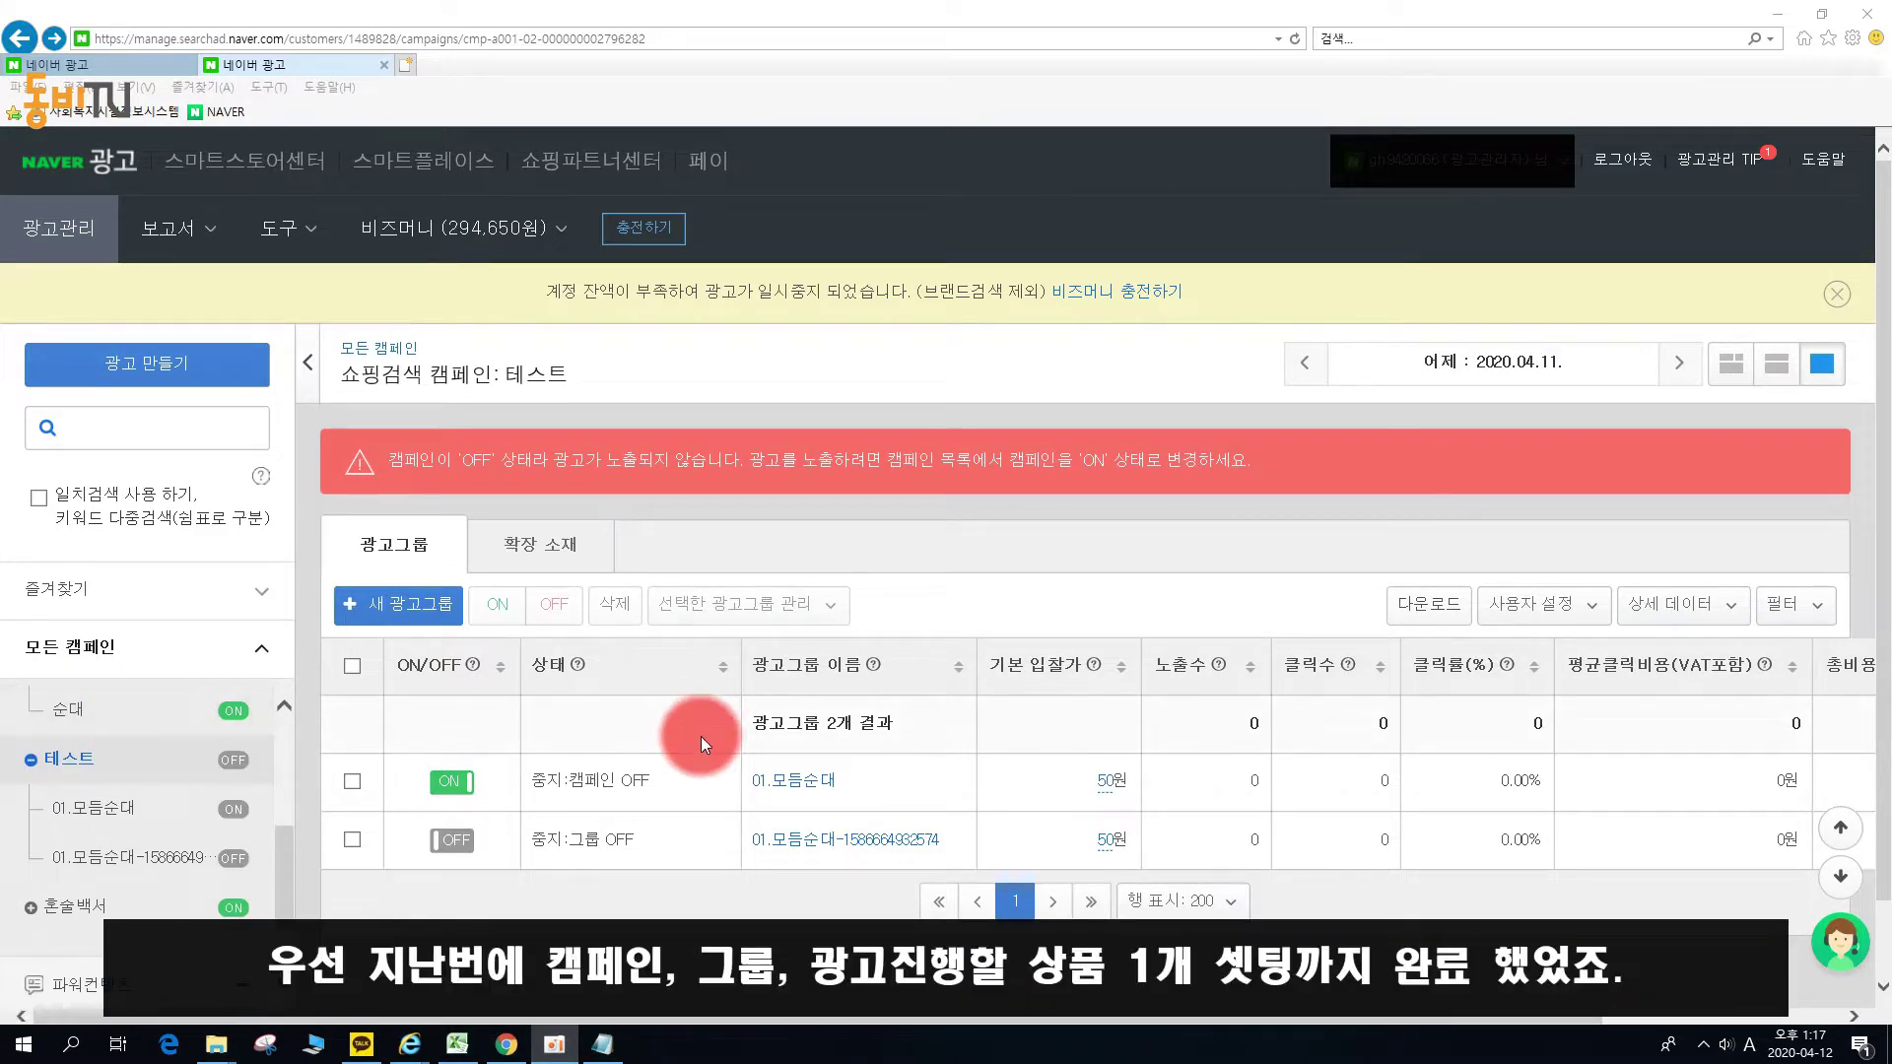
Review the creatives and extension creatives of the 01.모듬순대 ad group, and return to the 테스트 campaign's ad group list.
left_click(820, 779)
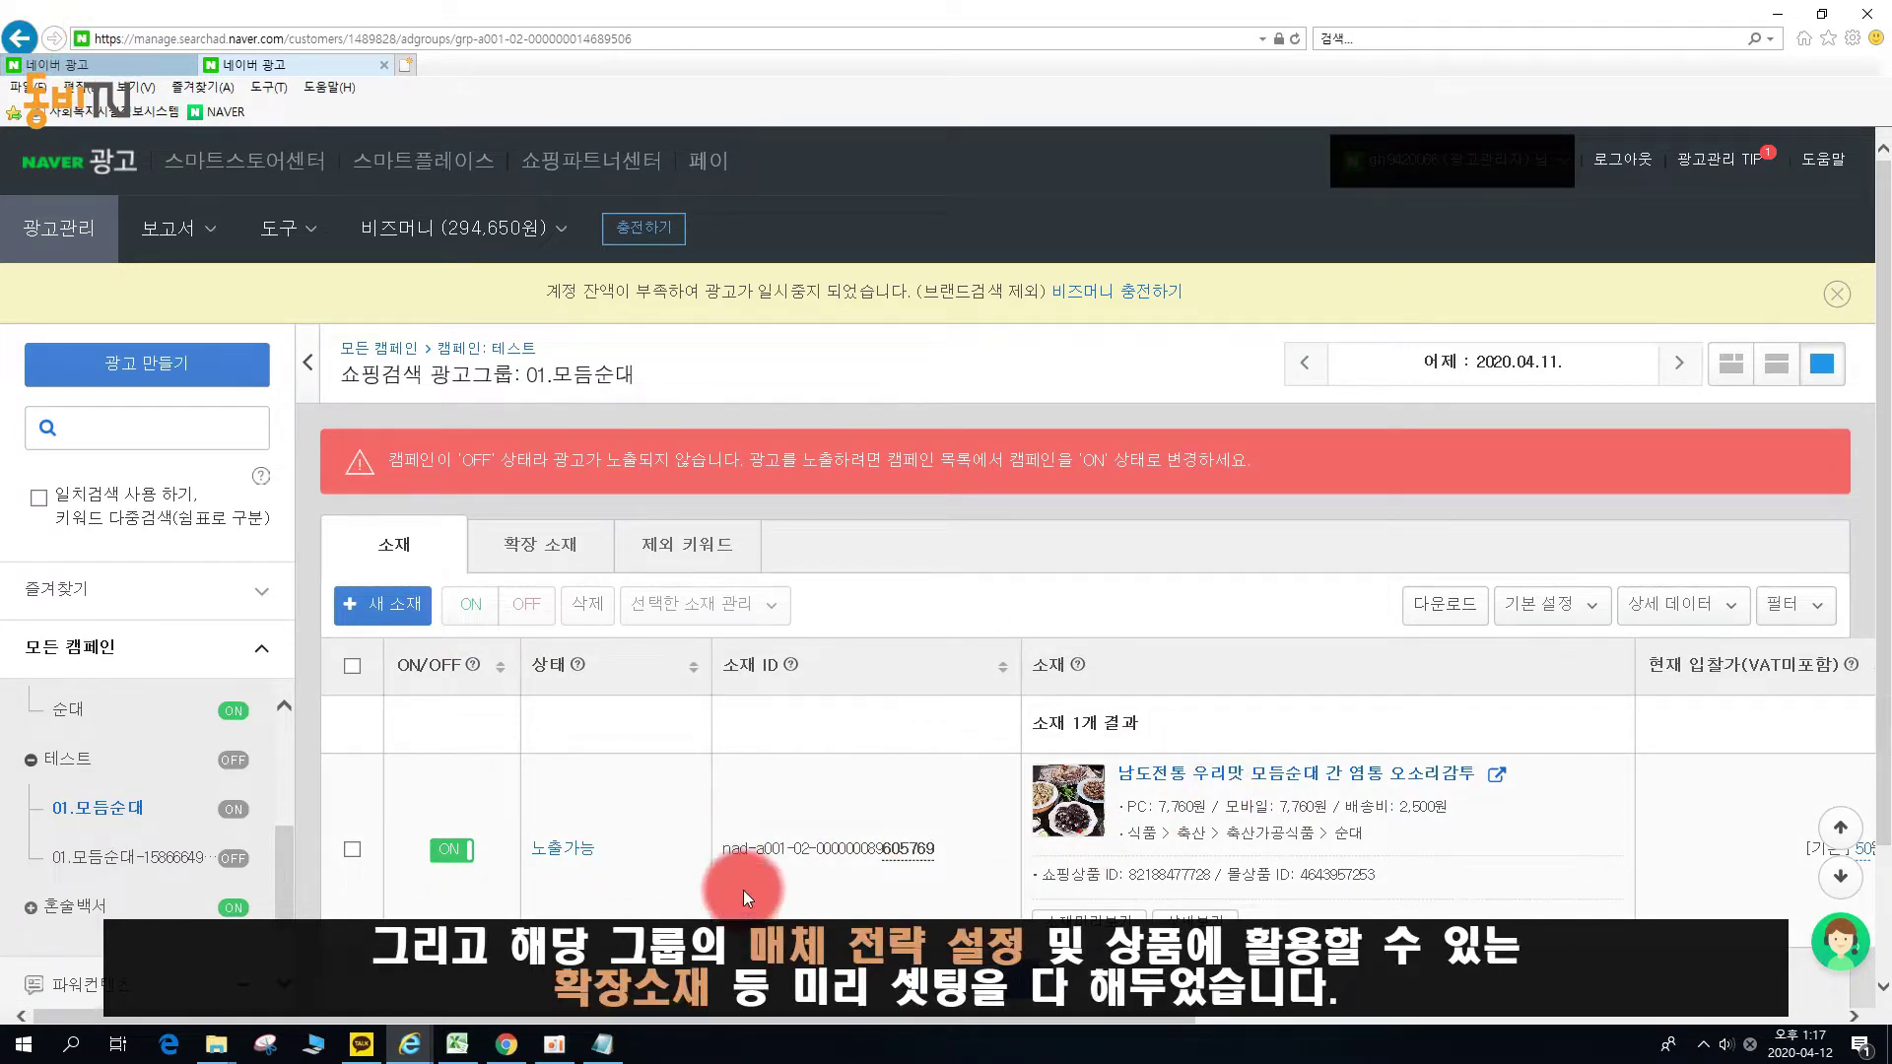
left_click(541, 542)
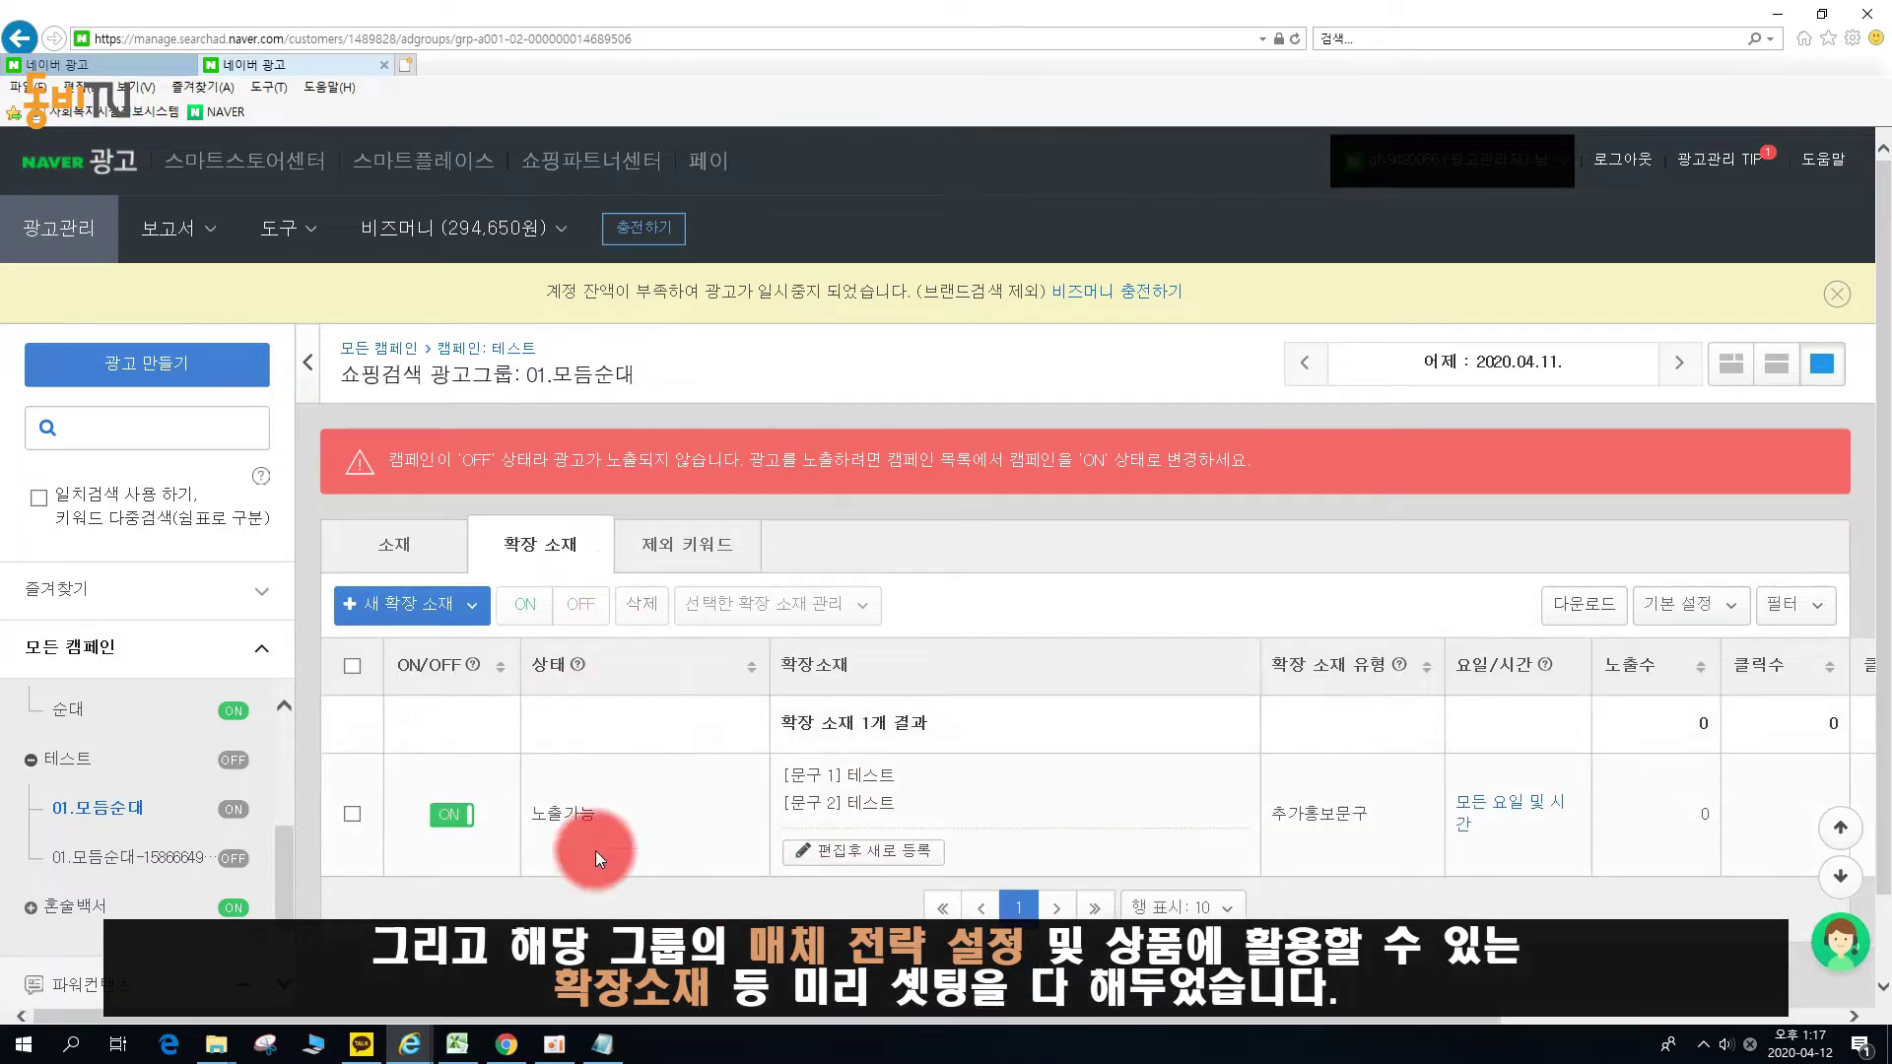
left_click_drag(896, 775, 845, 803)
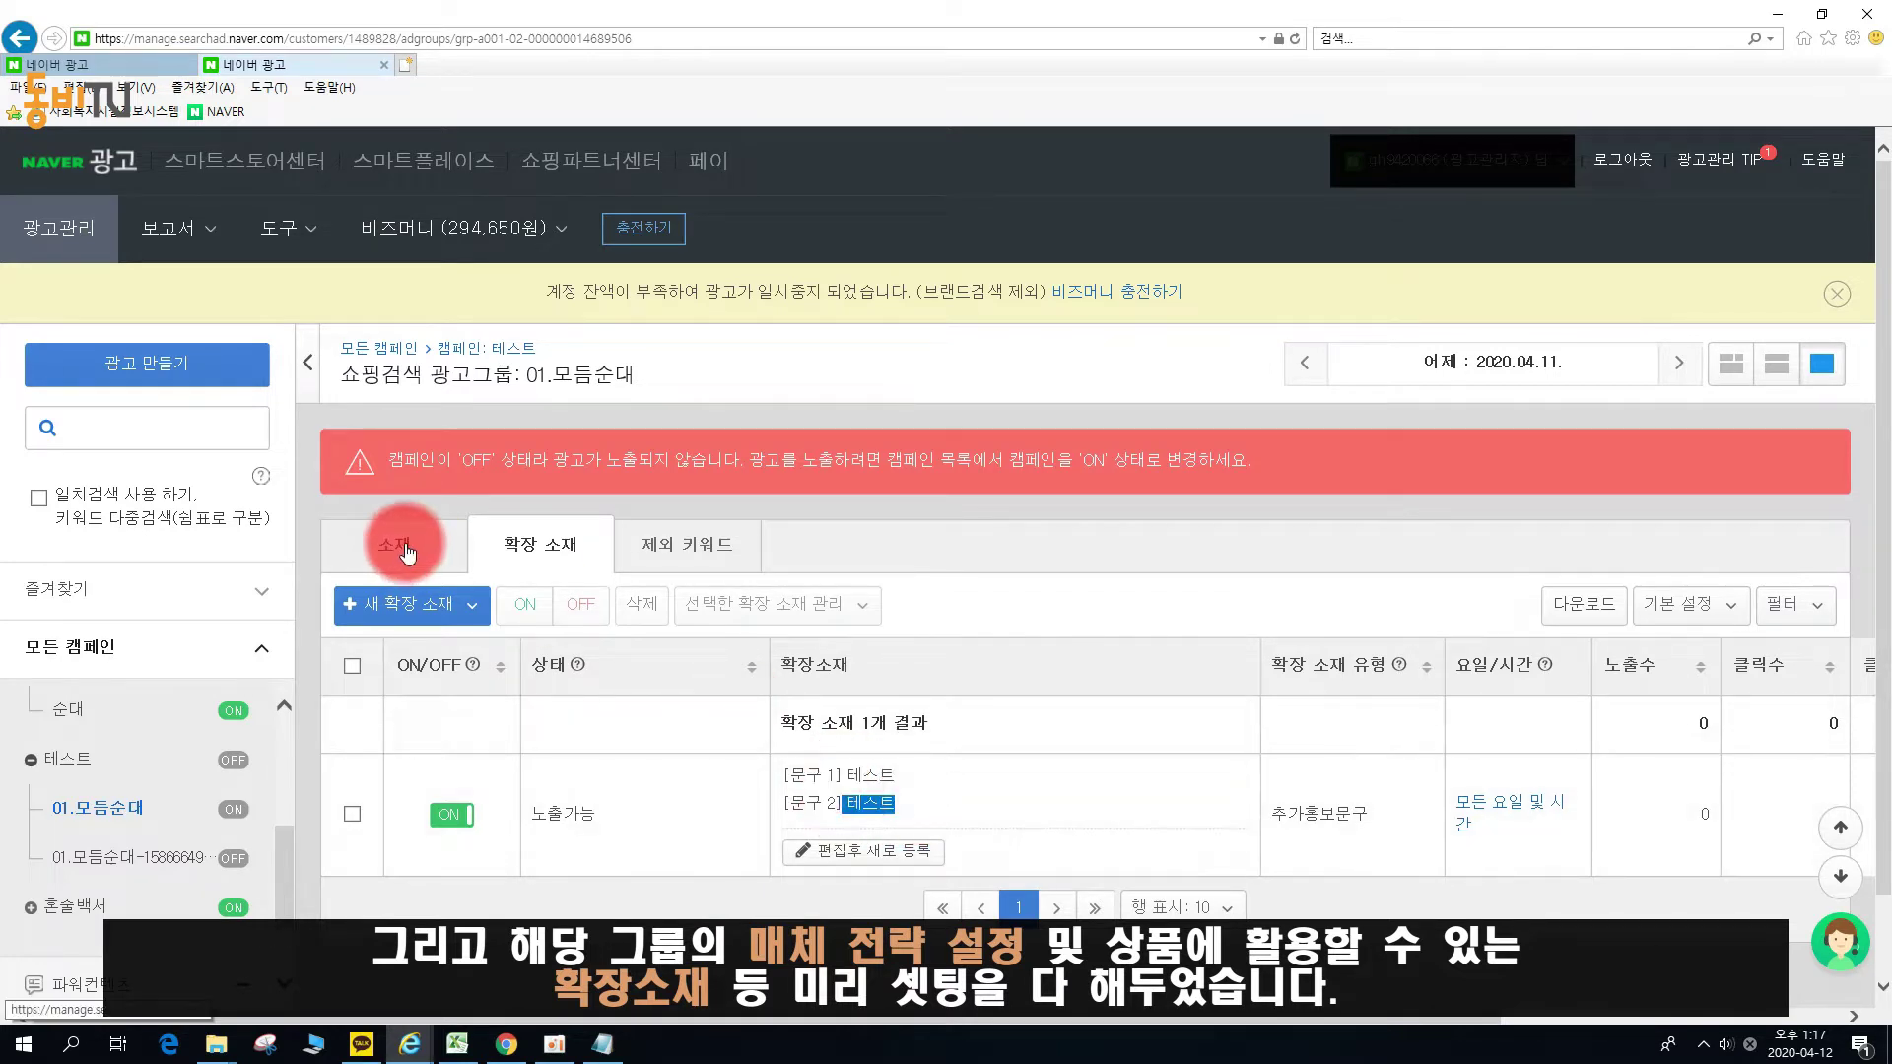
left_click_drag(603, 814, 527, 814)
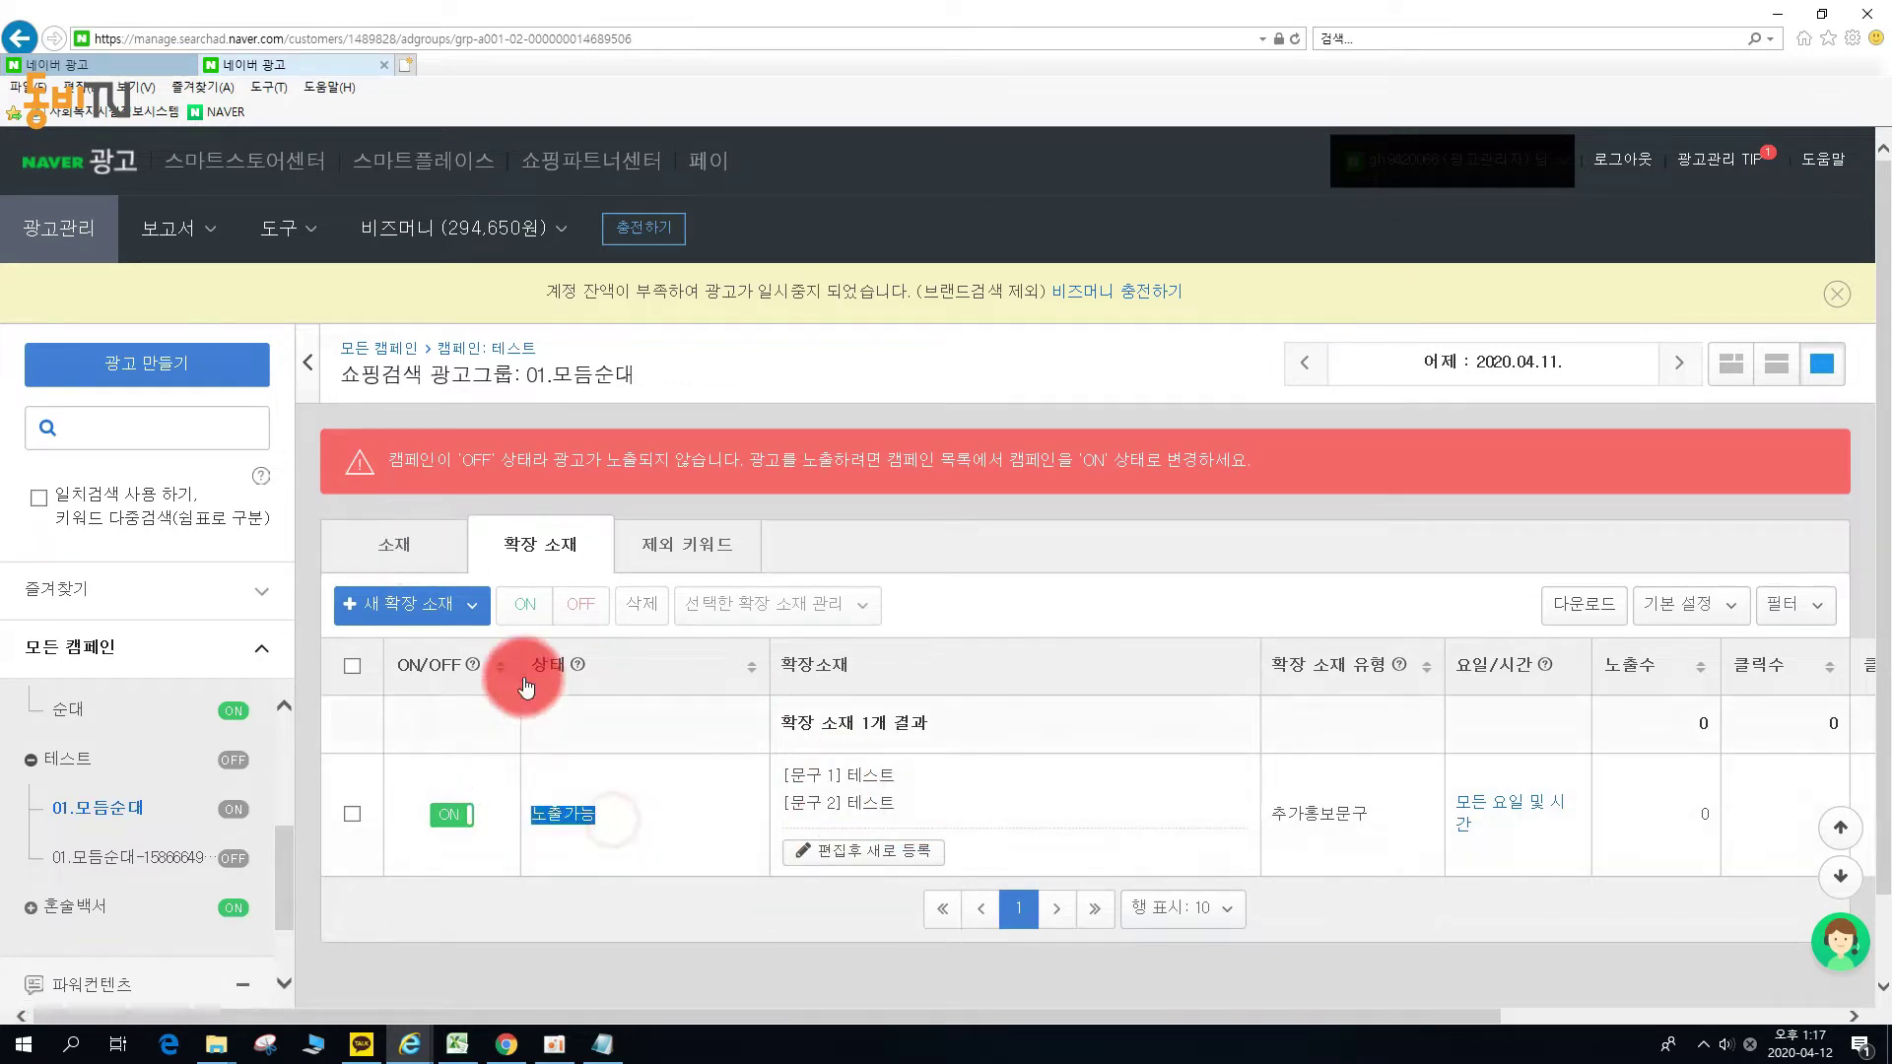
left_click(564, 846)
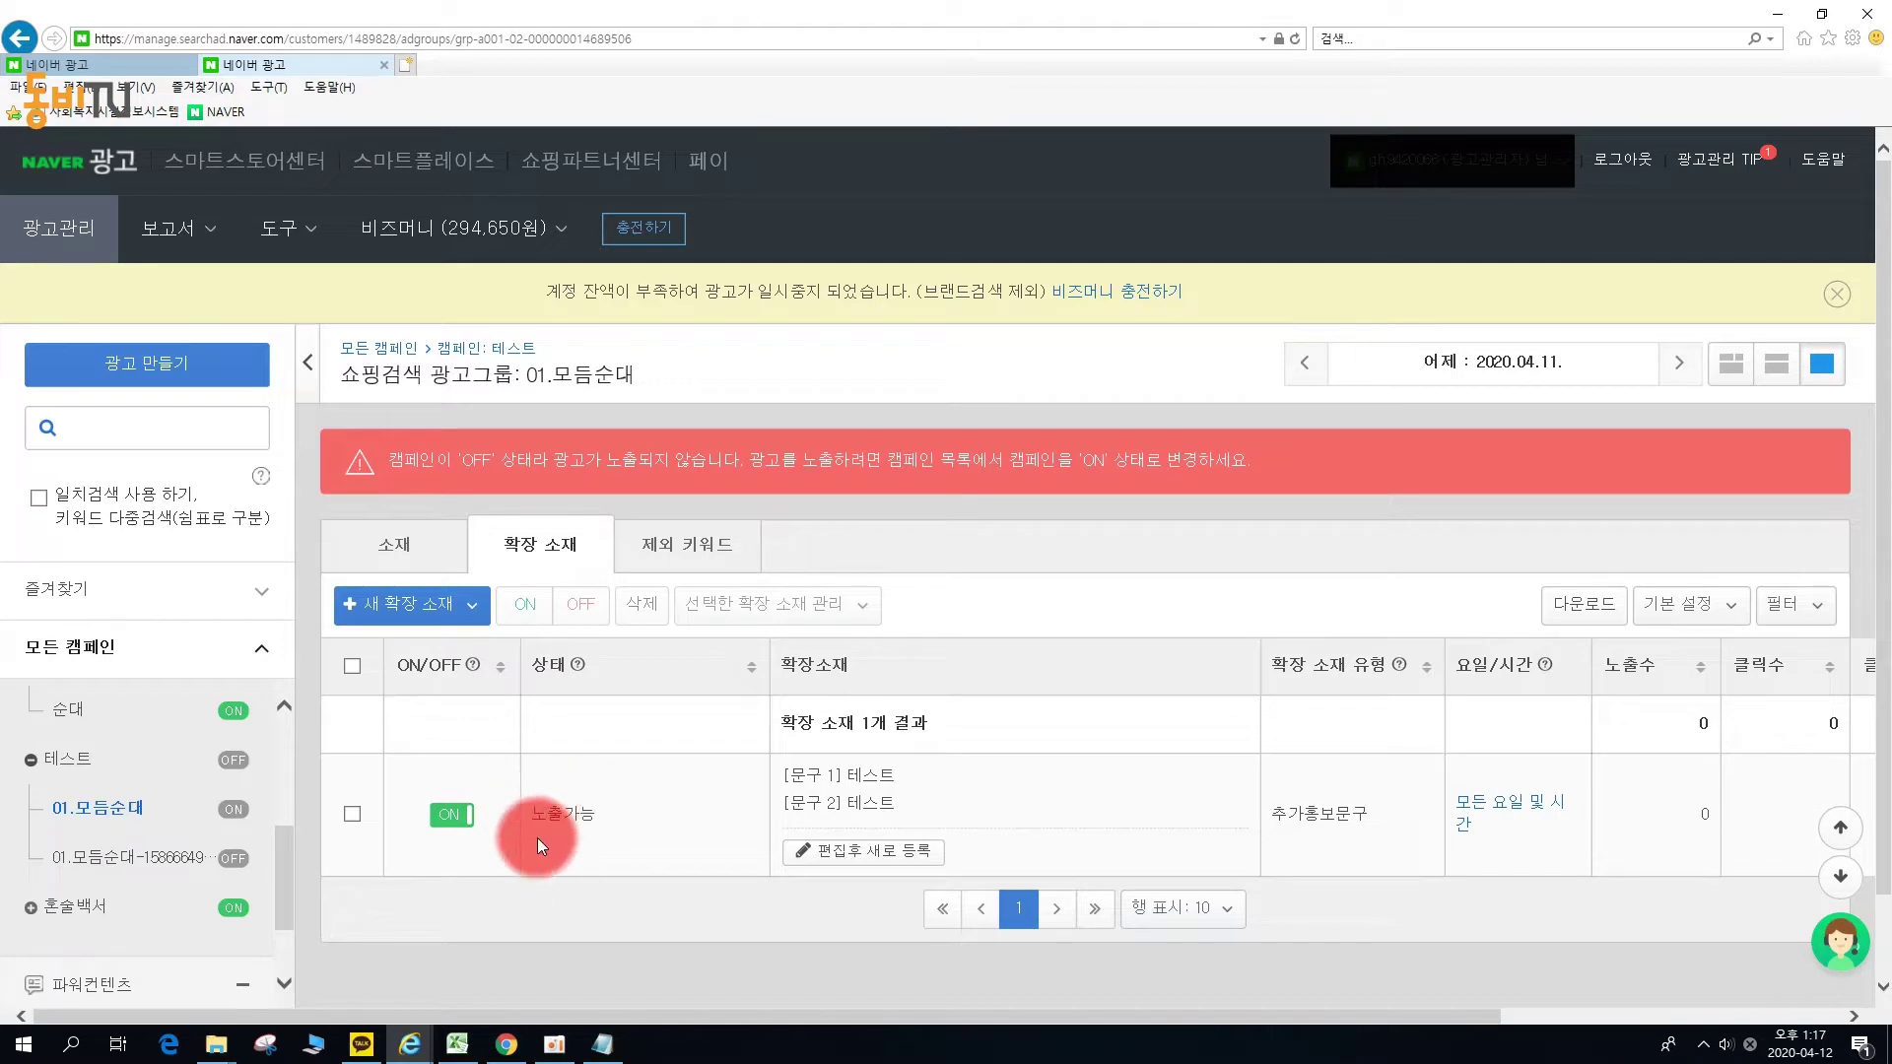
left_click(400, 542)
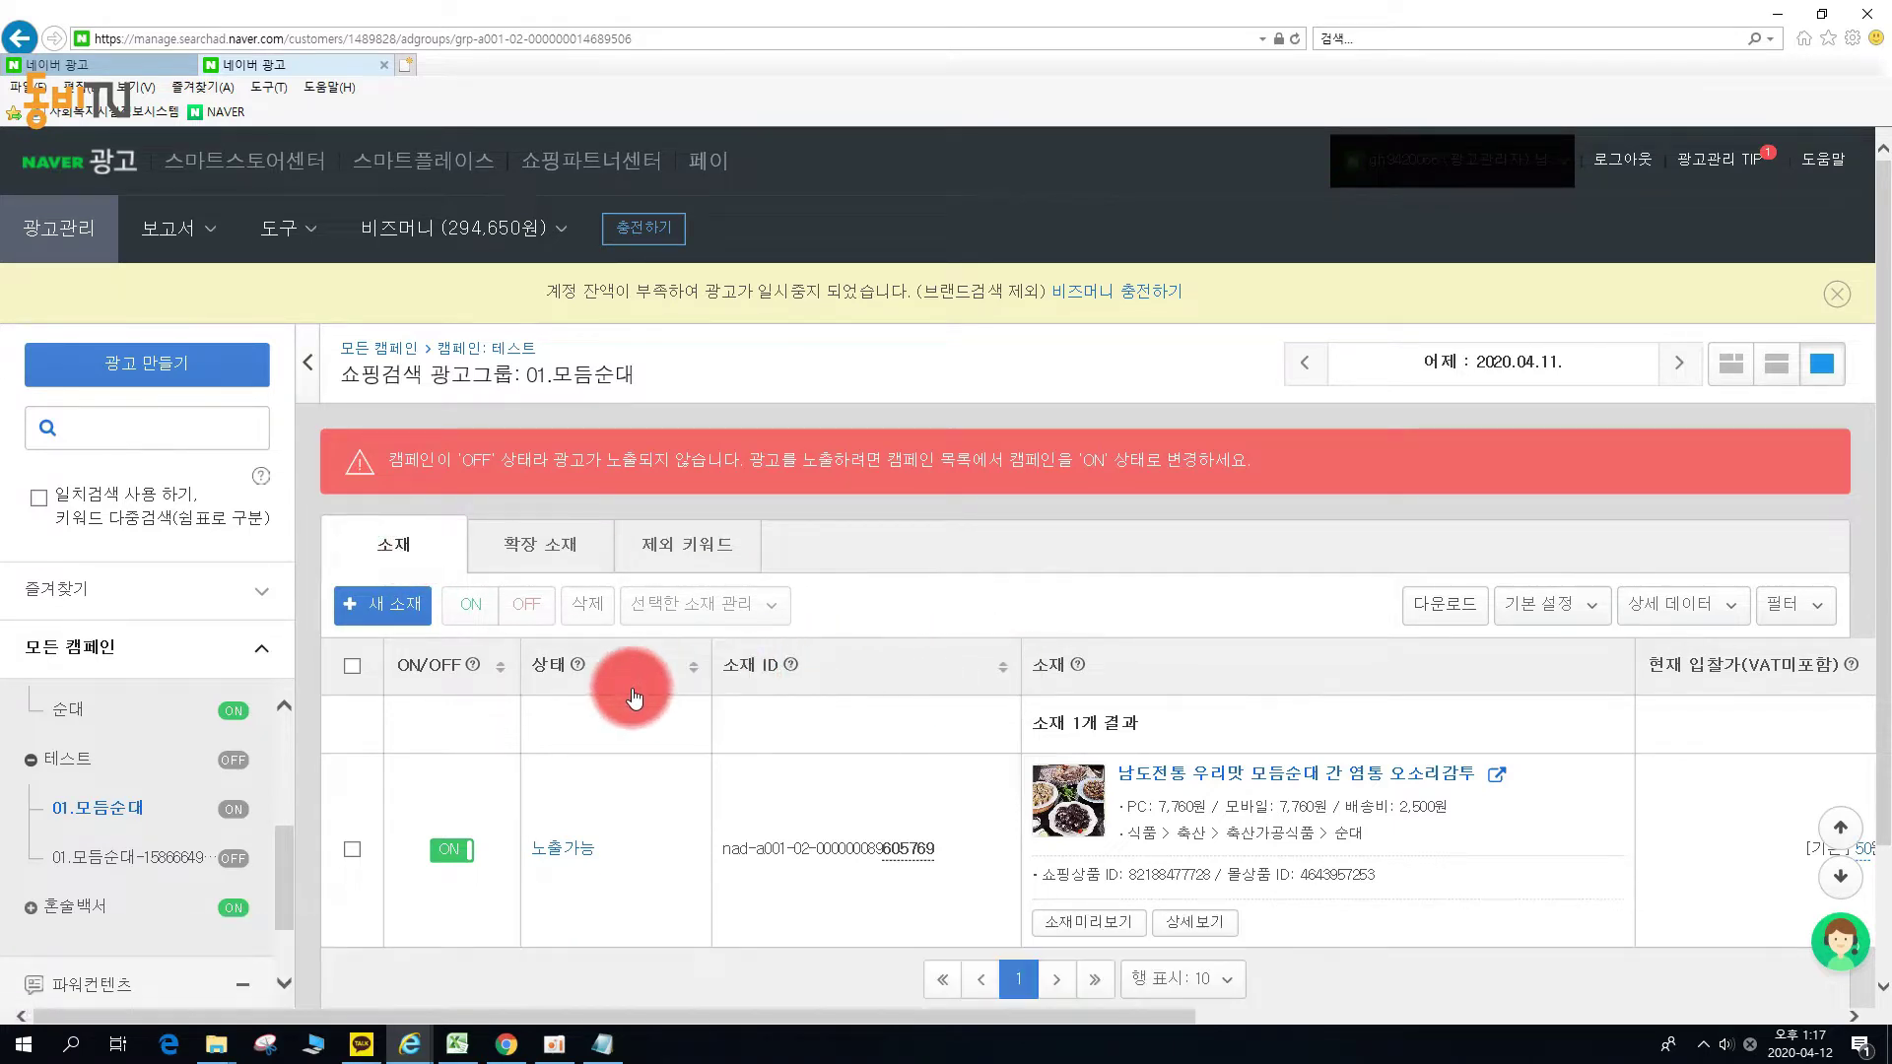
left_click(19, 38)
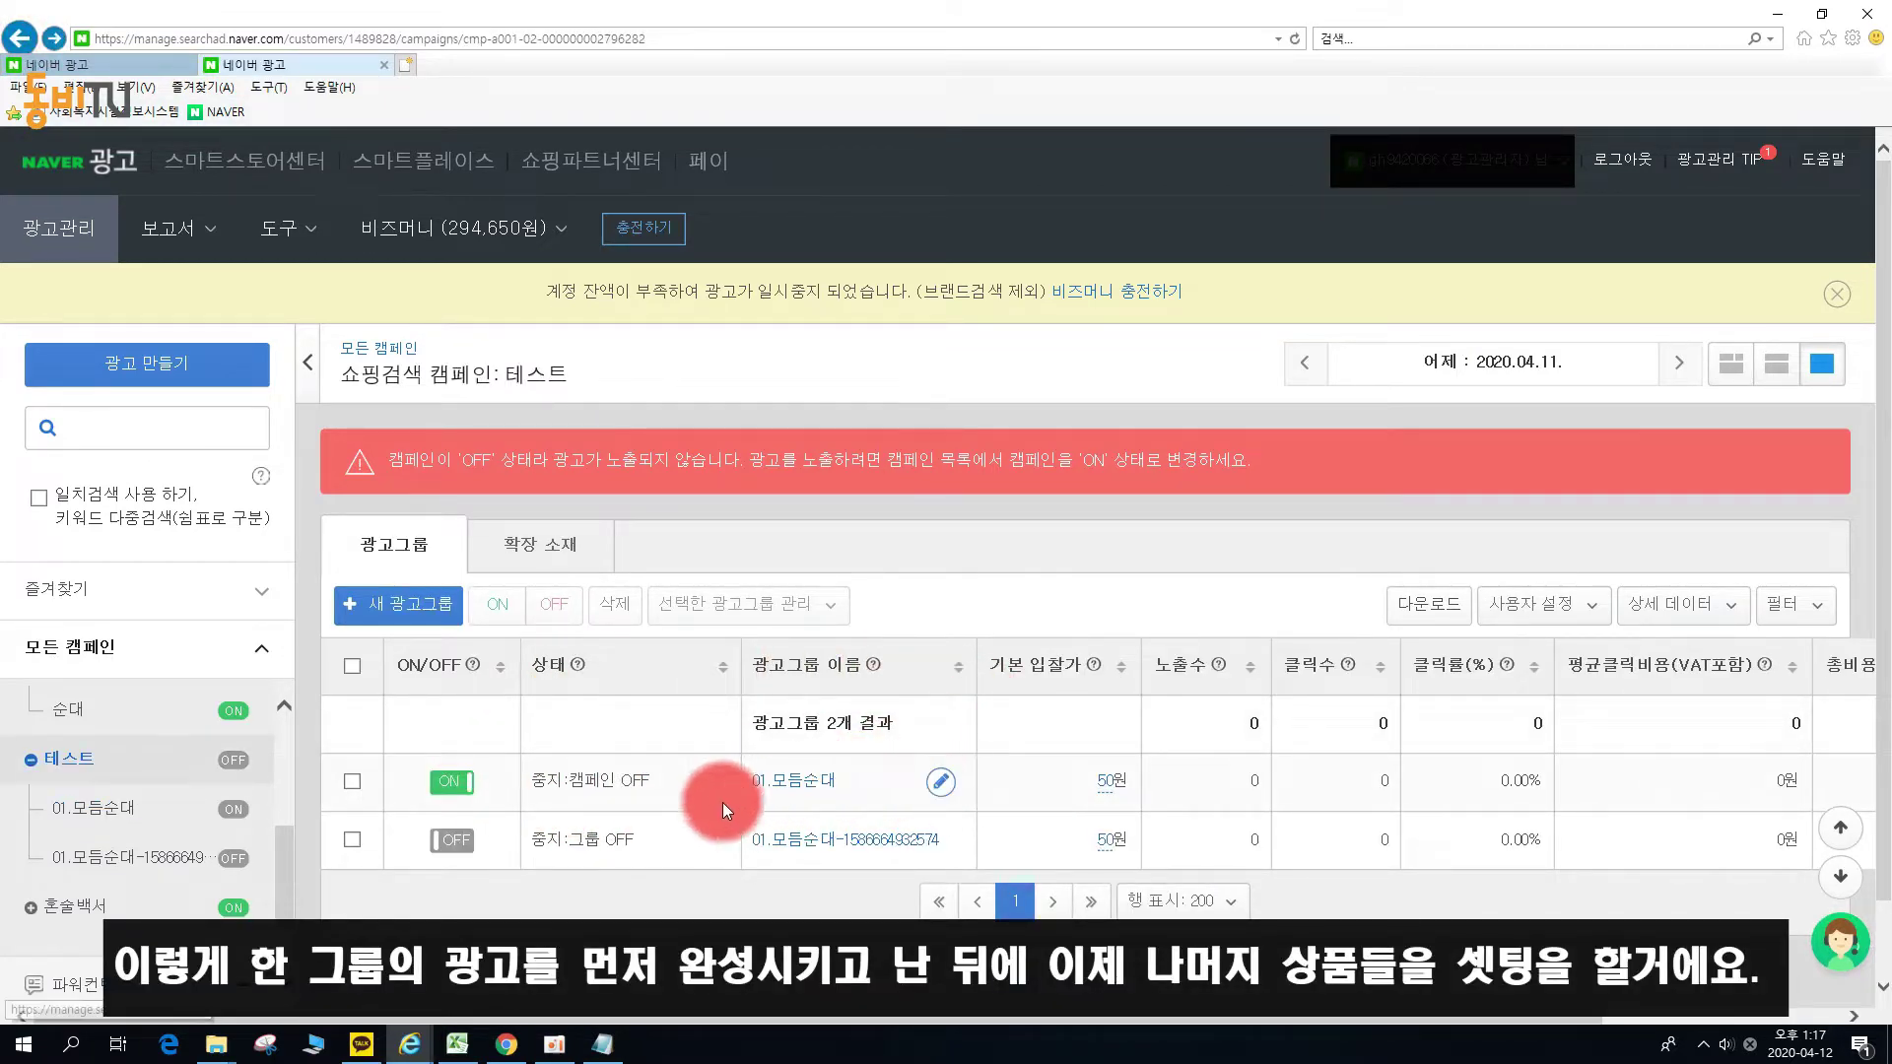
mouse_move(552, 1046)
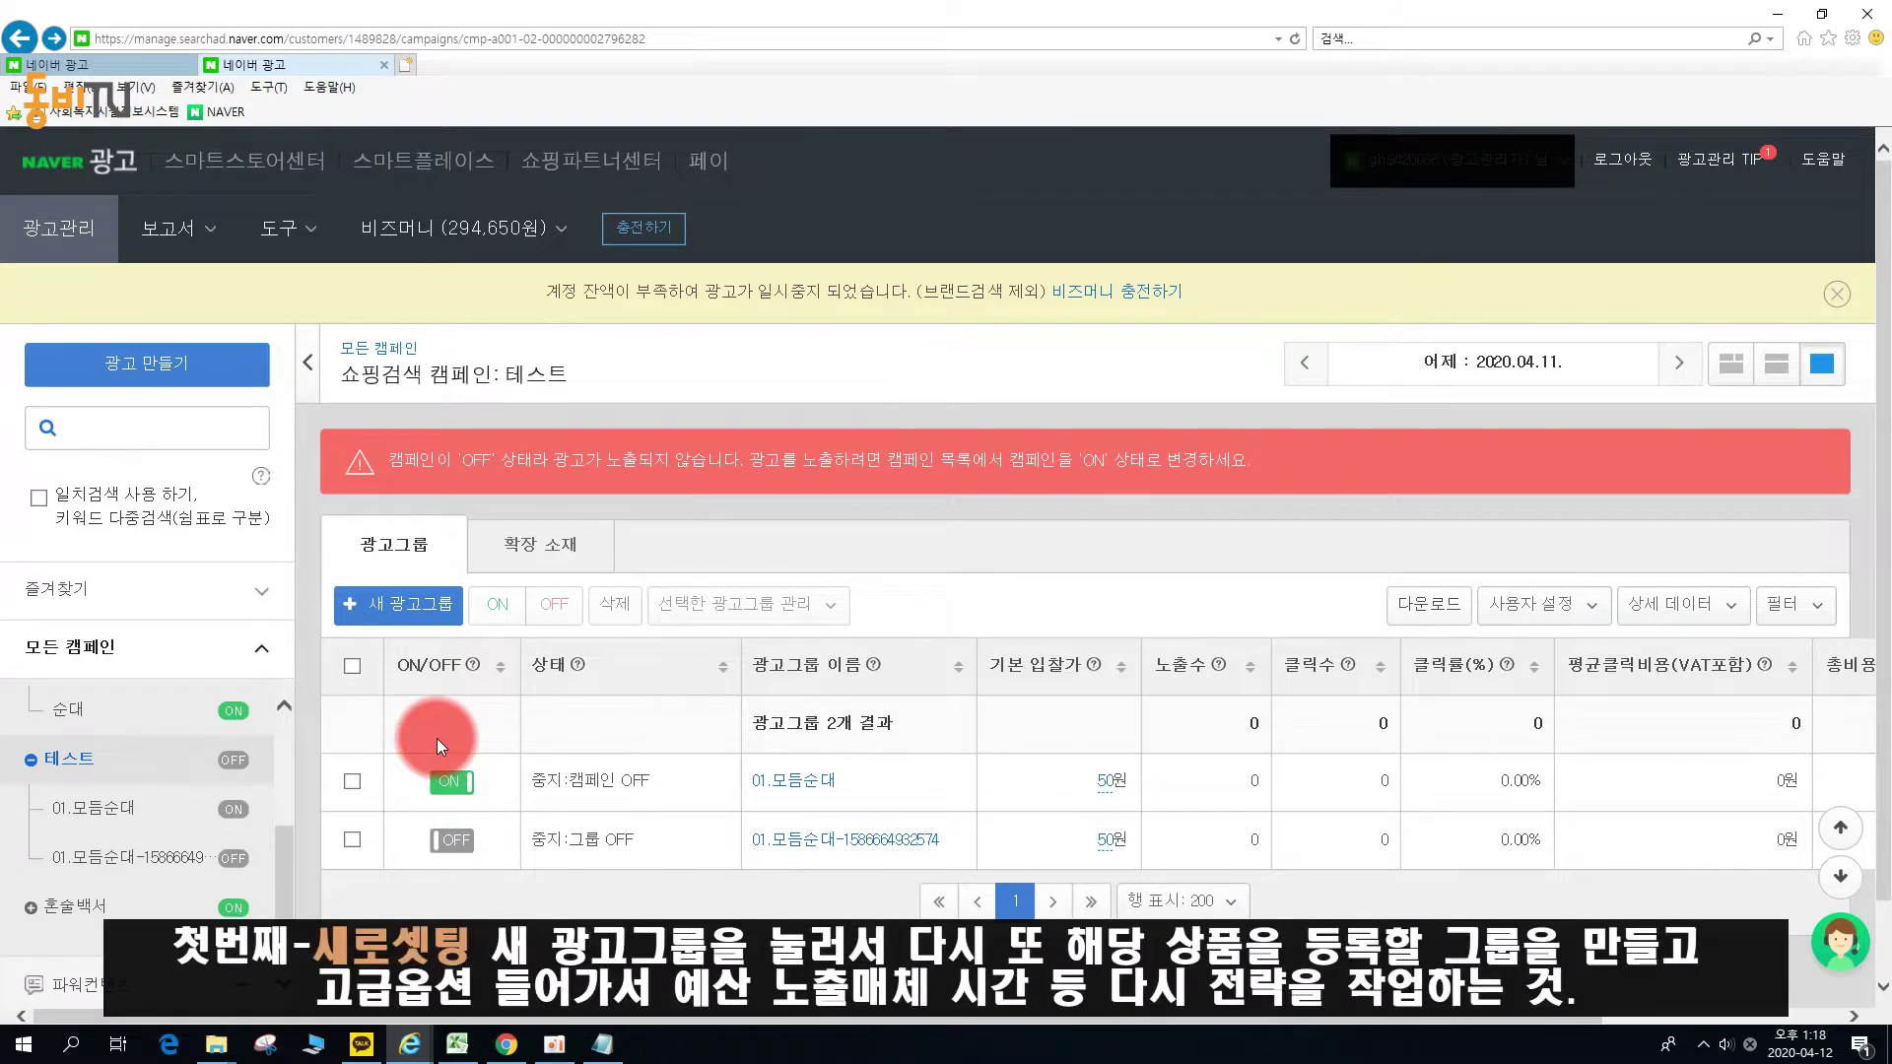
left_click(413, 611)
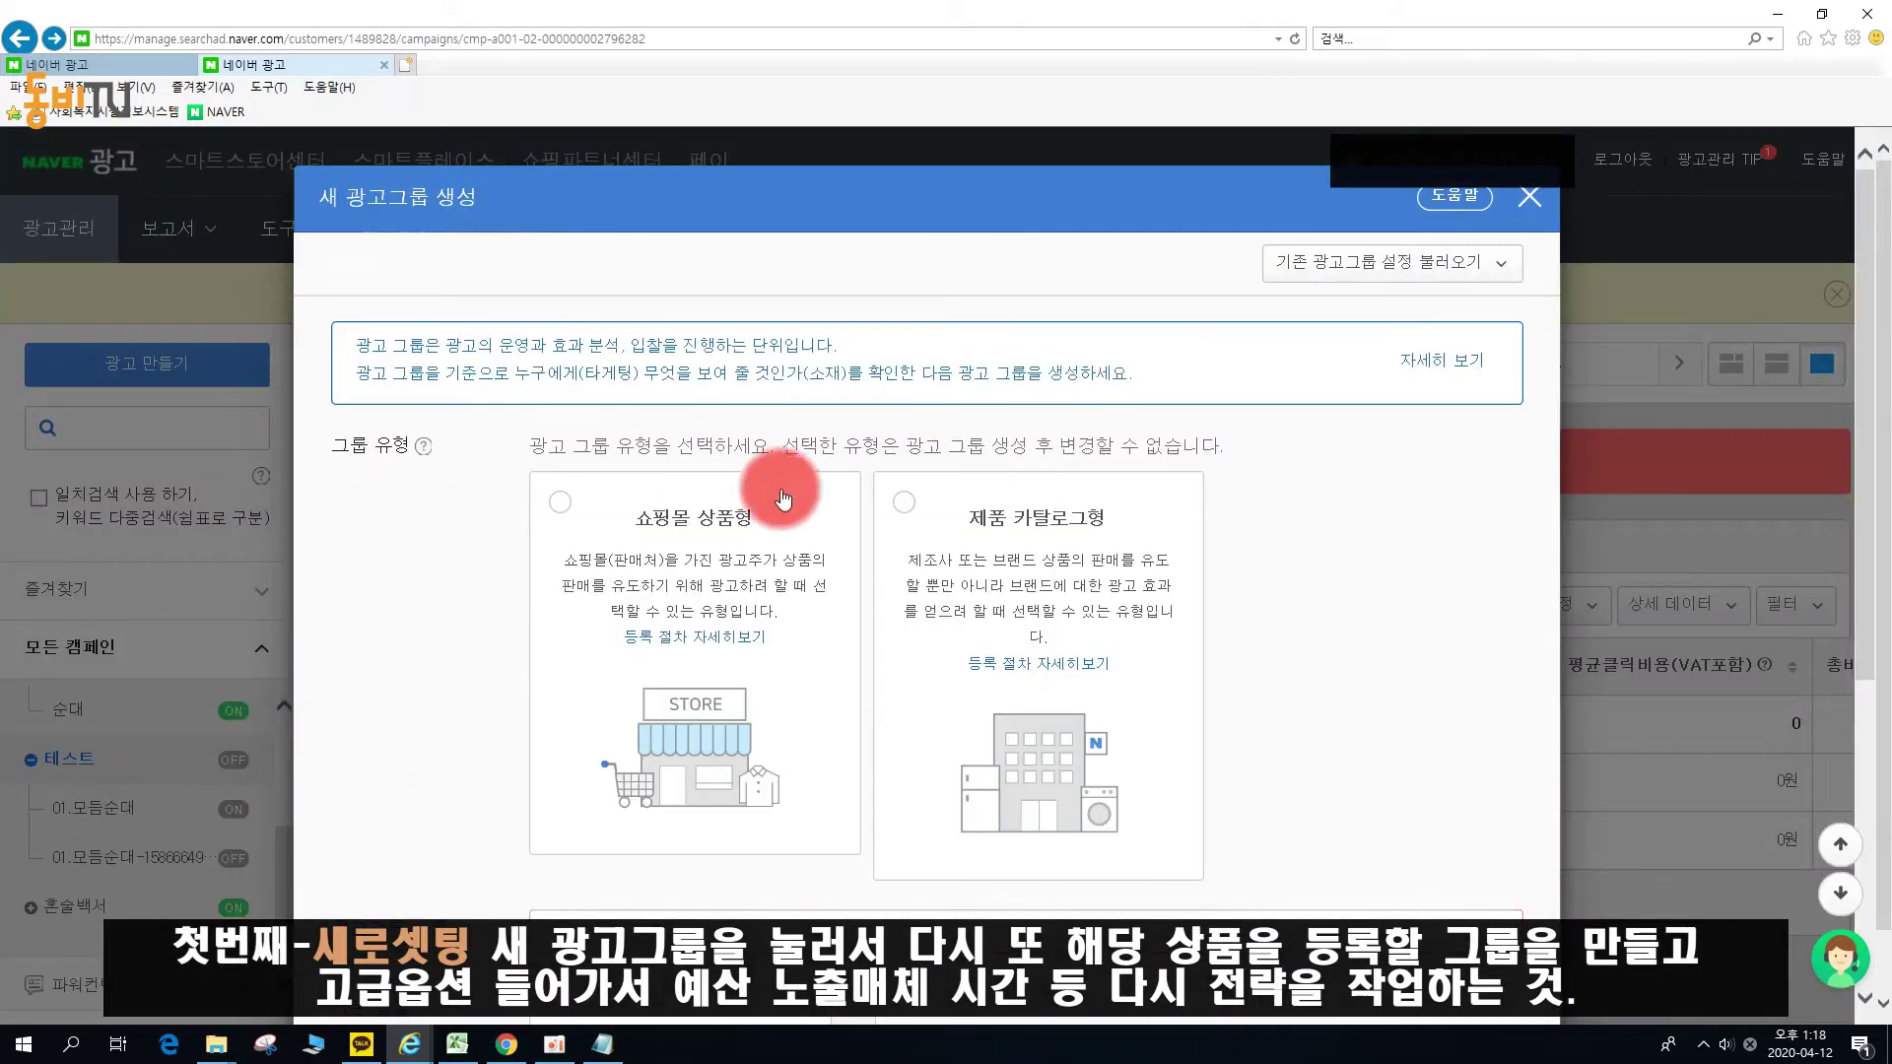
left_click(560, 502)
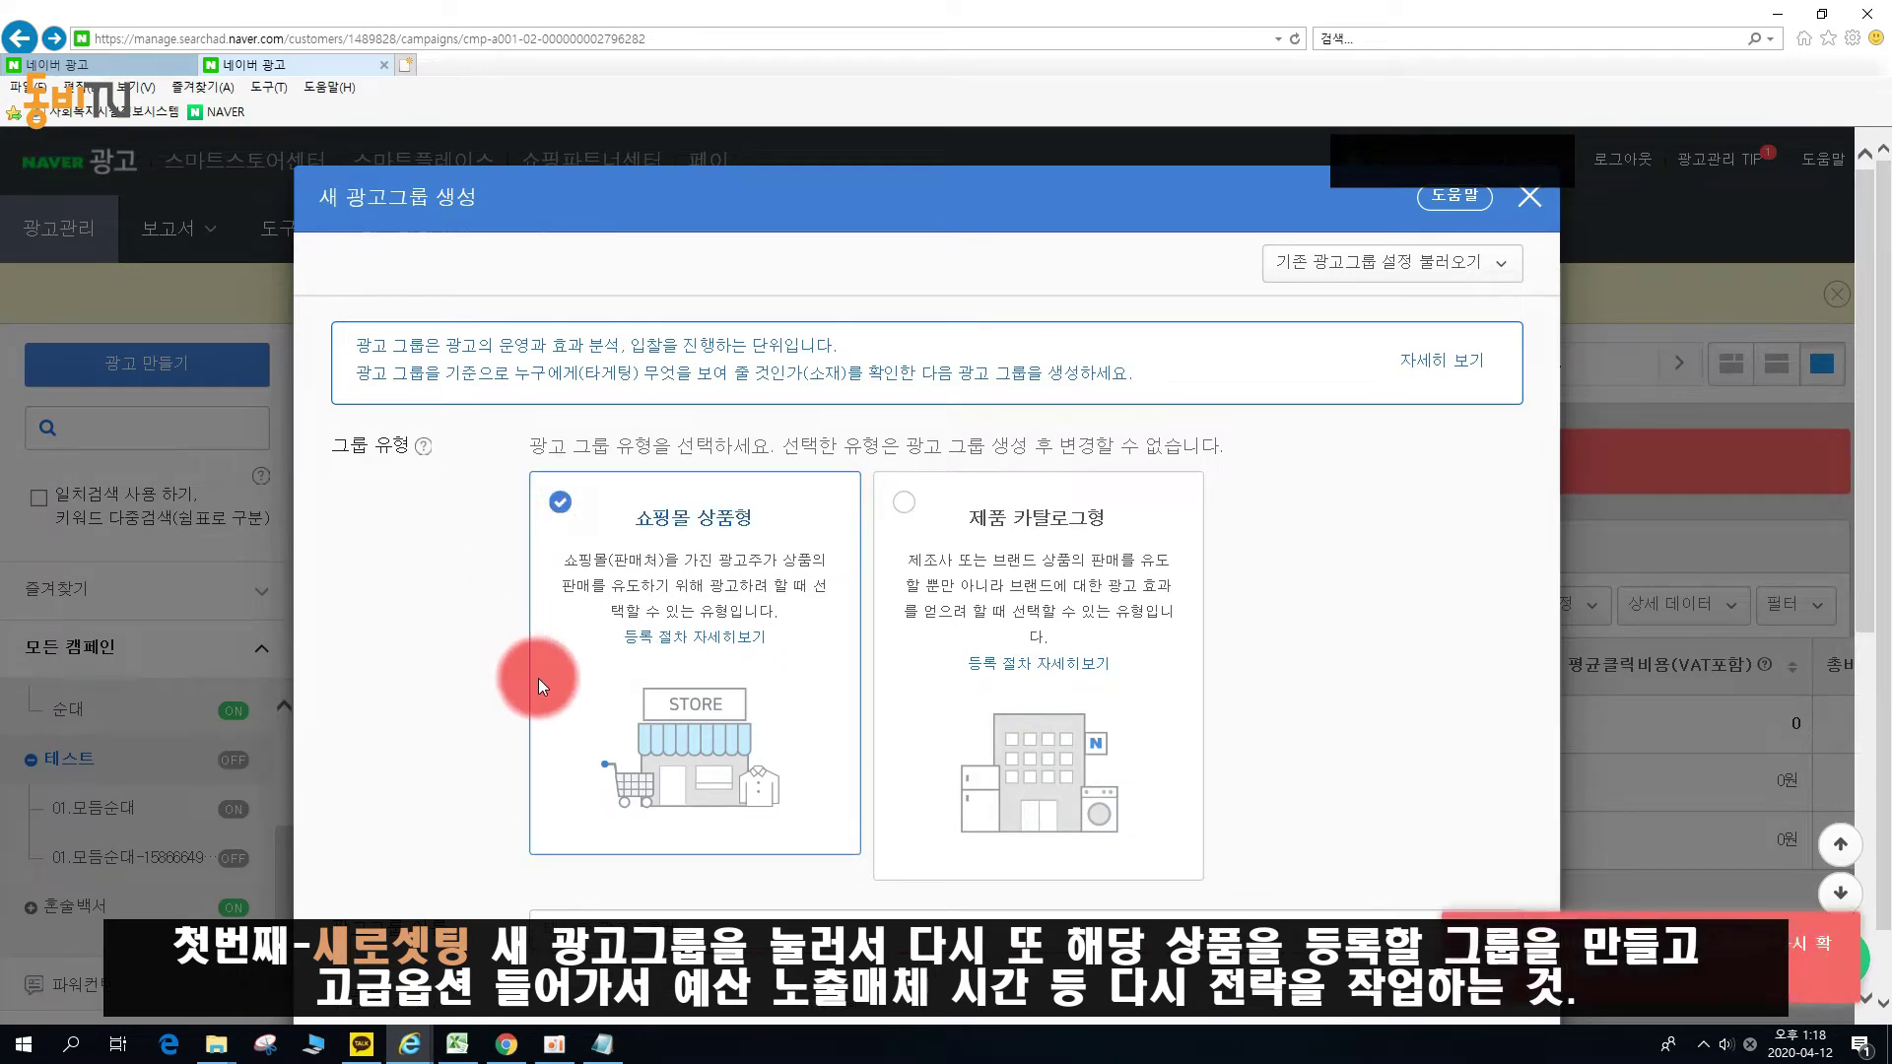
scroll(537, 678, "down", 5)
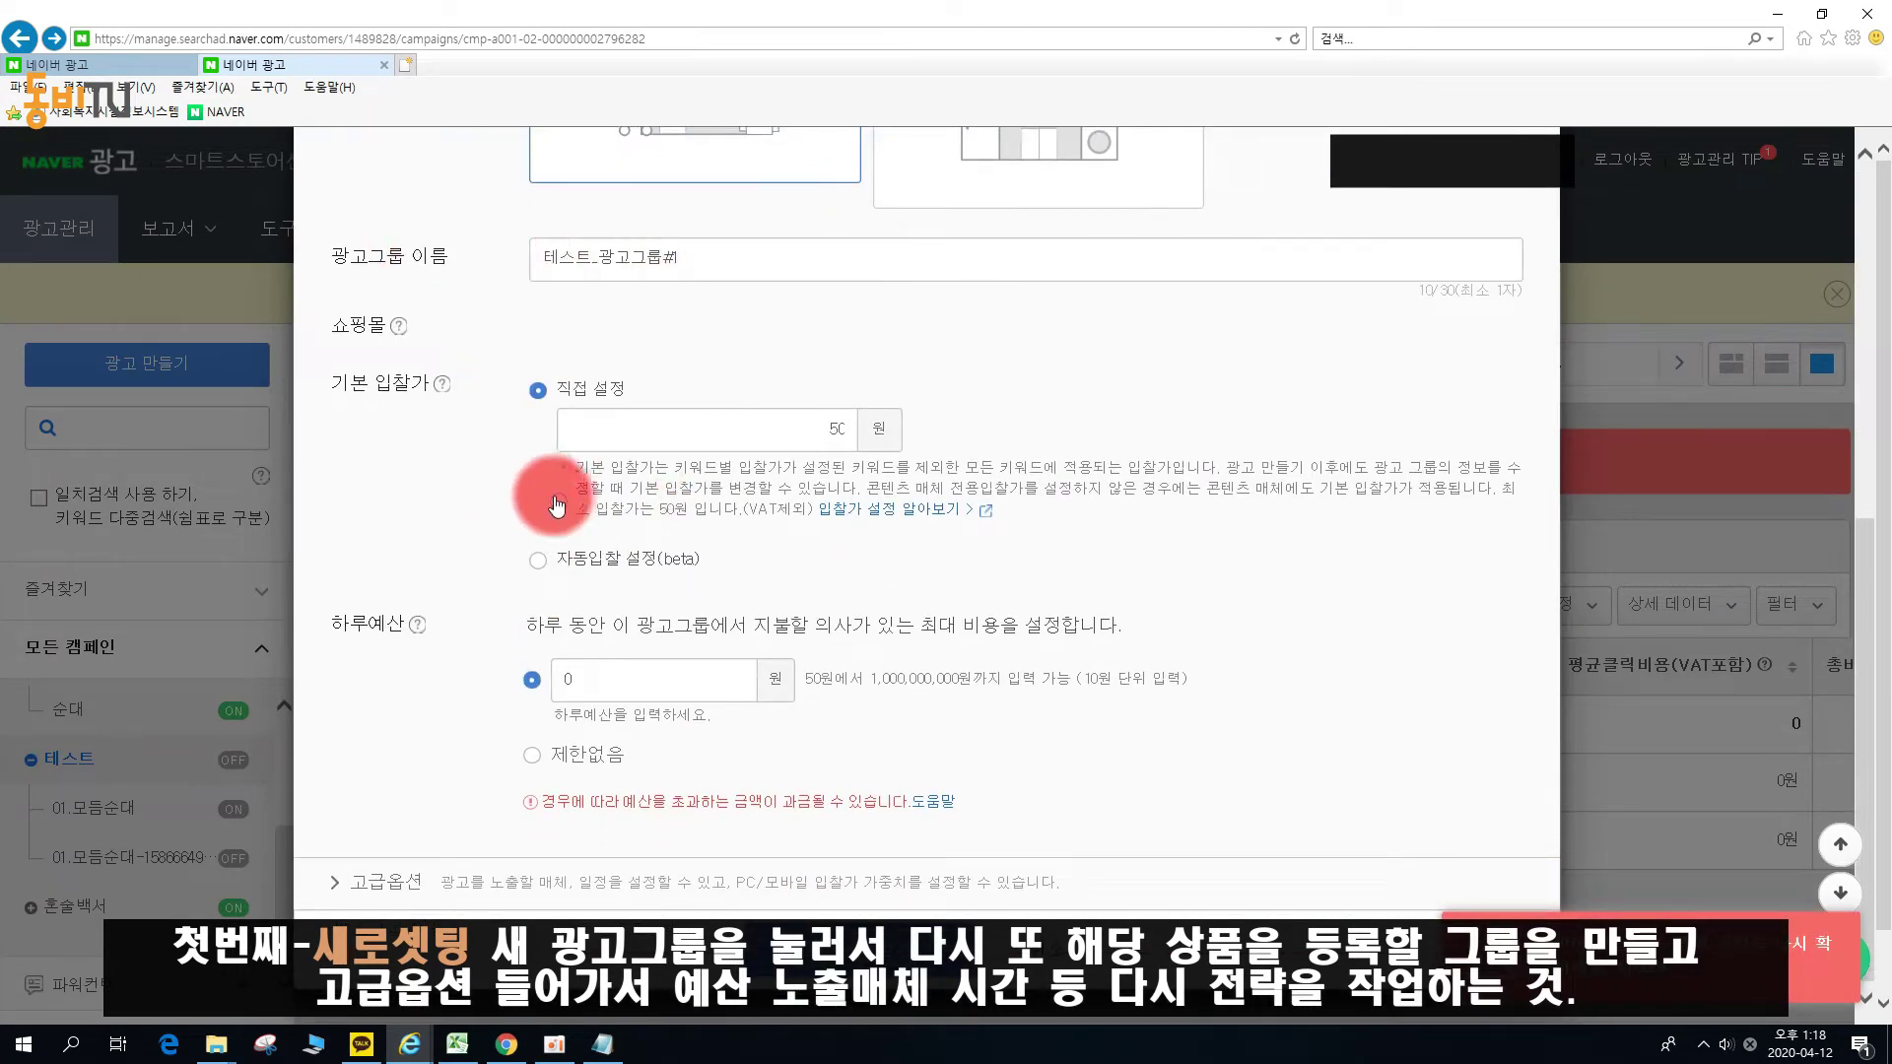
left_click(388, 879)
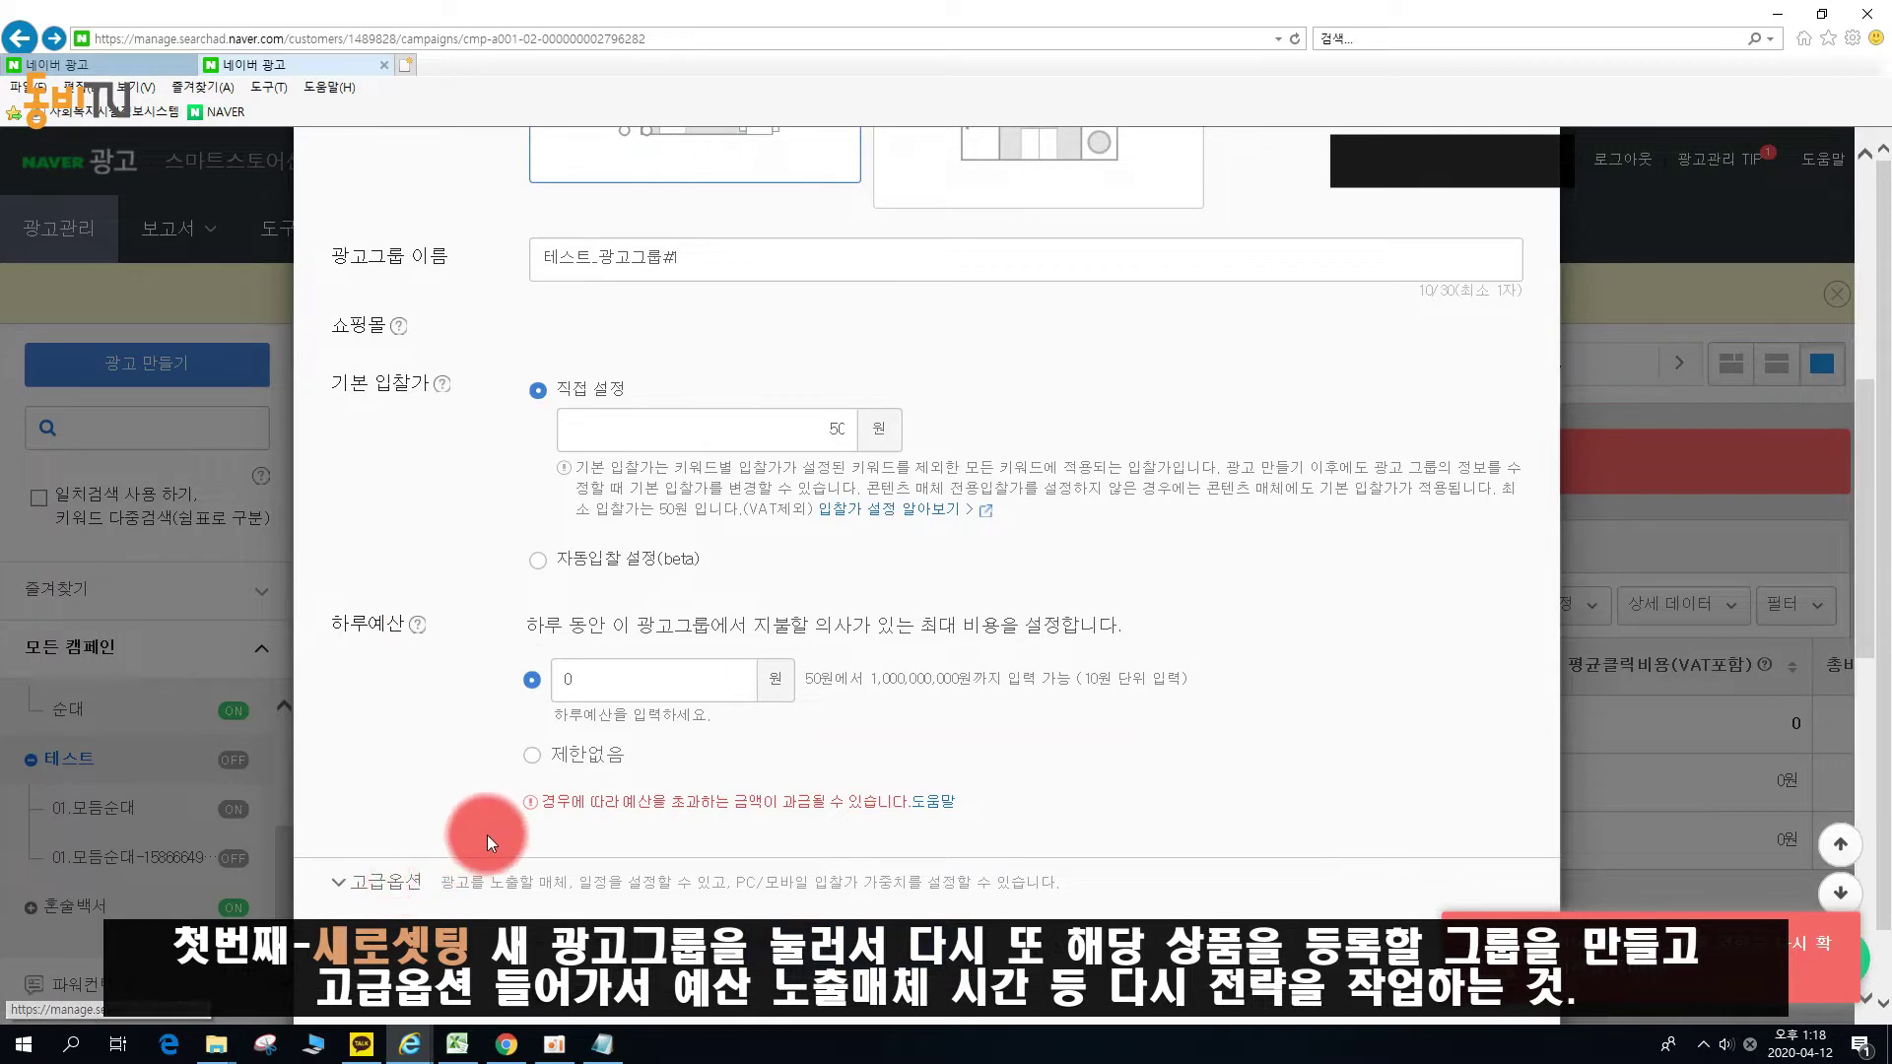
scroll(473, 757, "down", 6)
left_click_drag(611, 373, 623, 373)
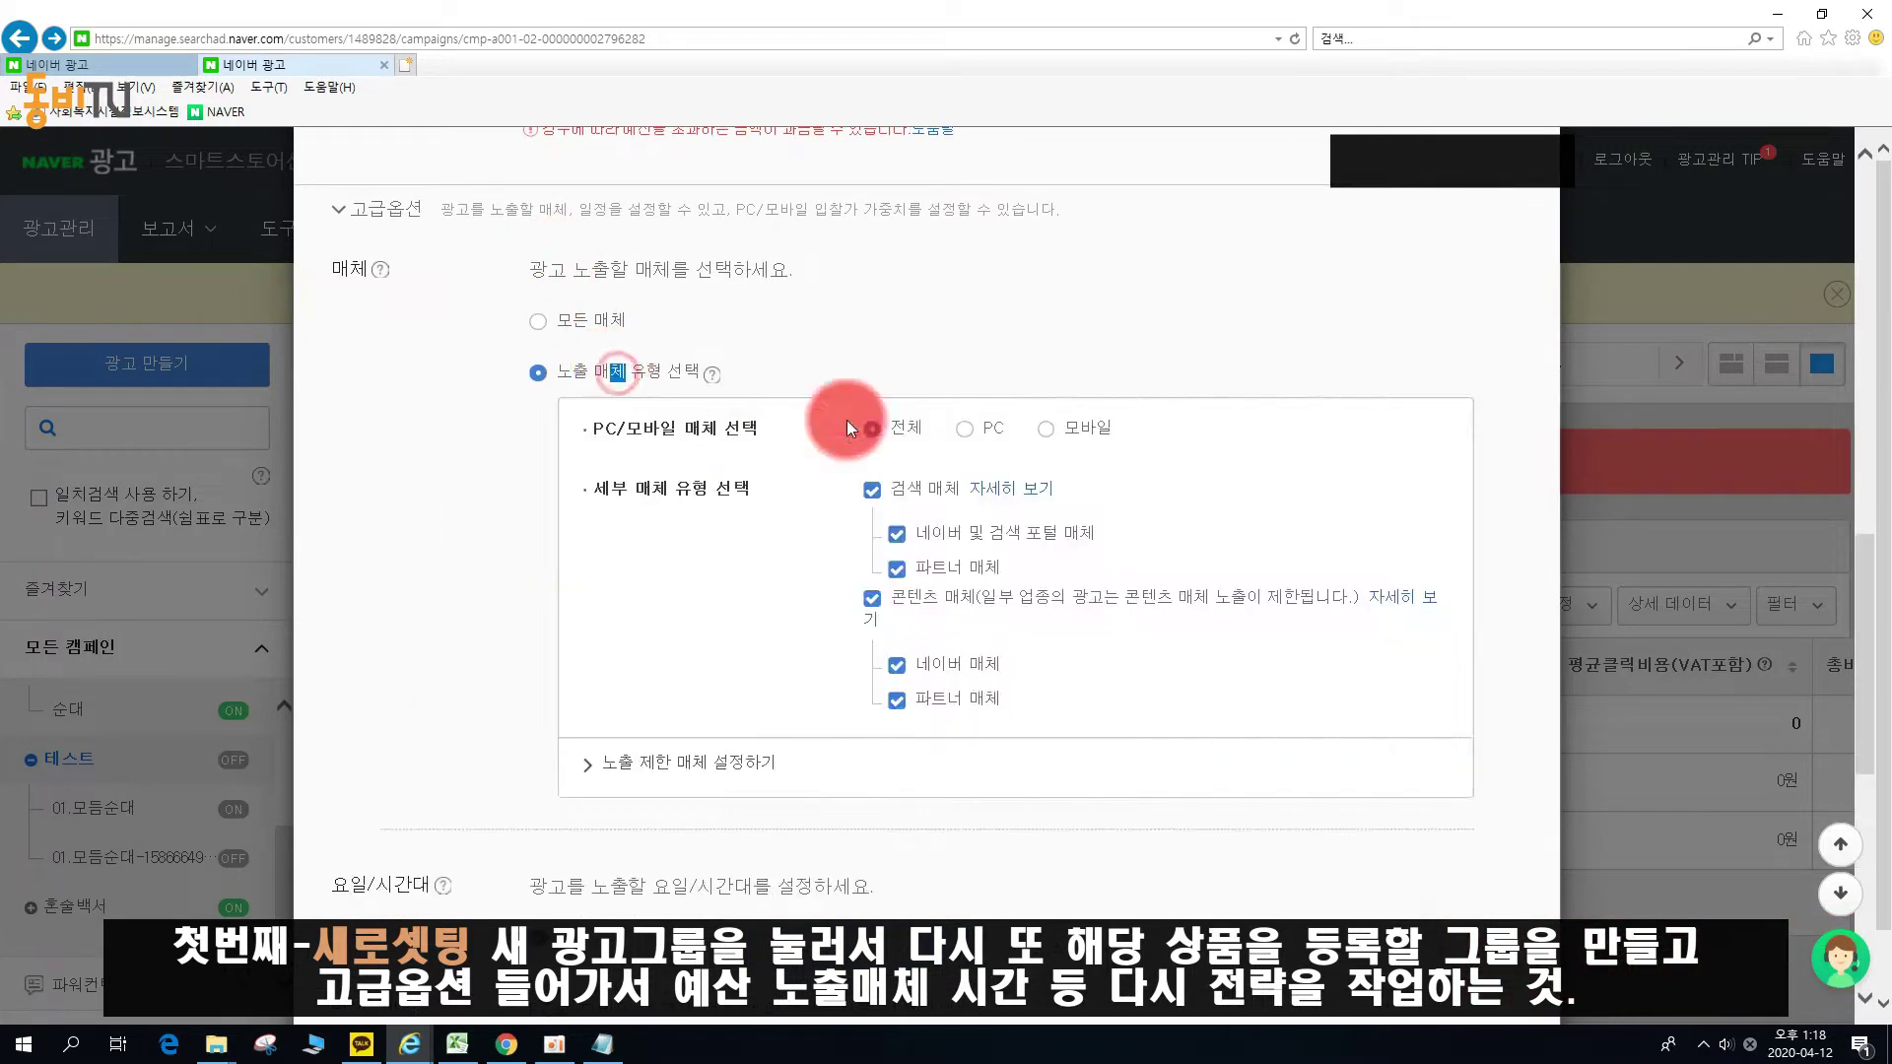
scroll(494, 554, "down", 8)
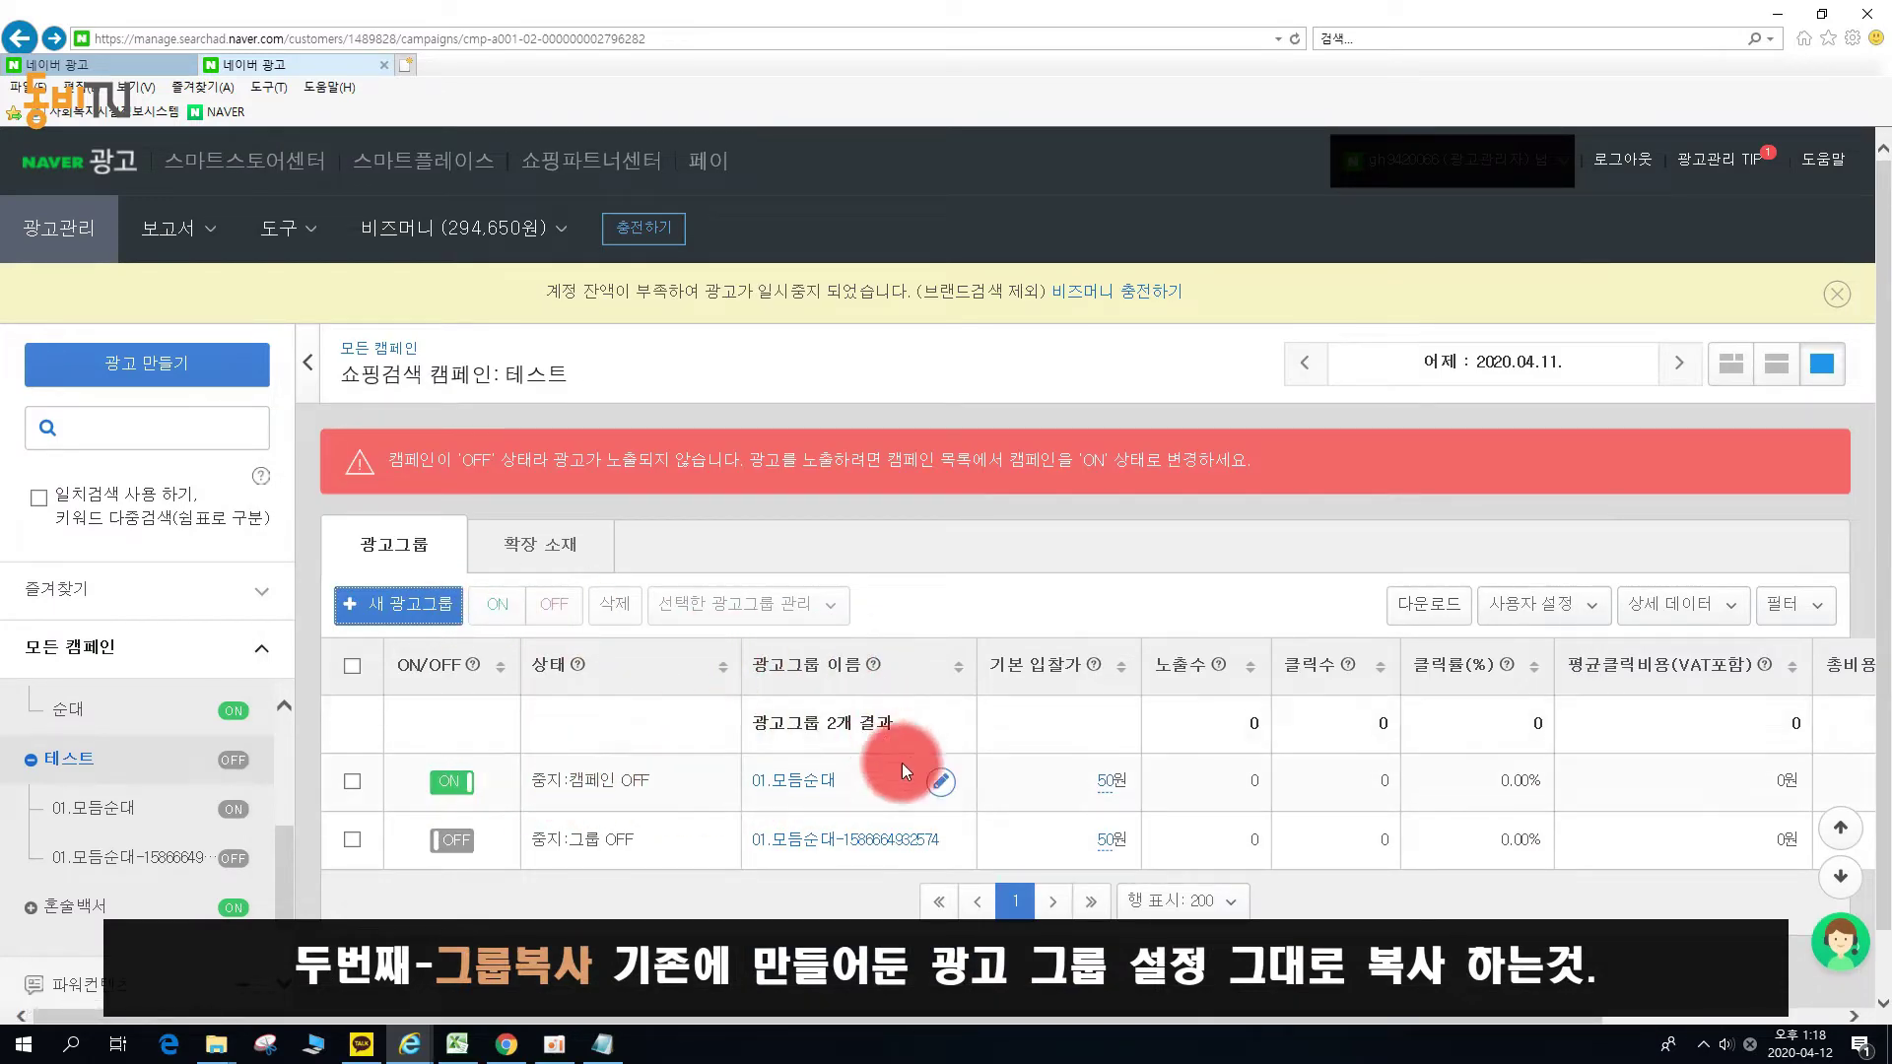
Copy the 01.모듬순대 ad group to the 테스트 campaign, without turning the copied group OFF.
left_click(350, 782)
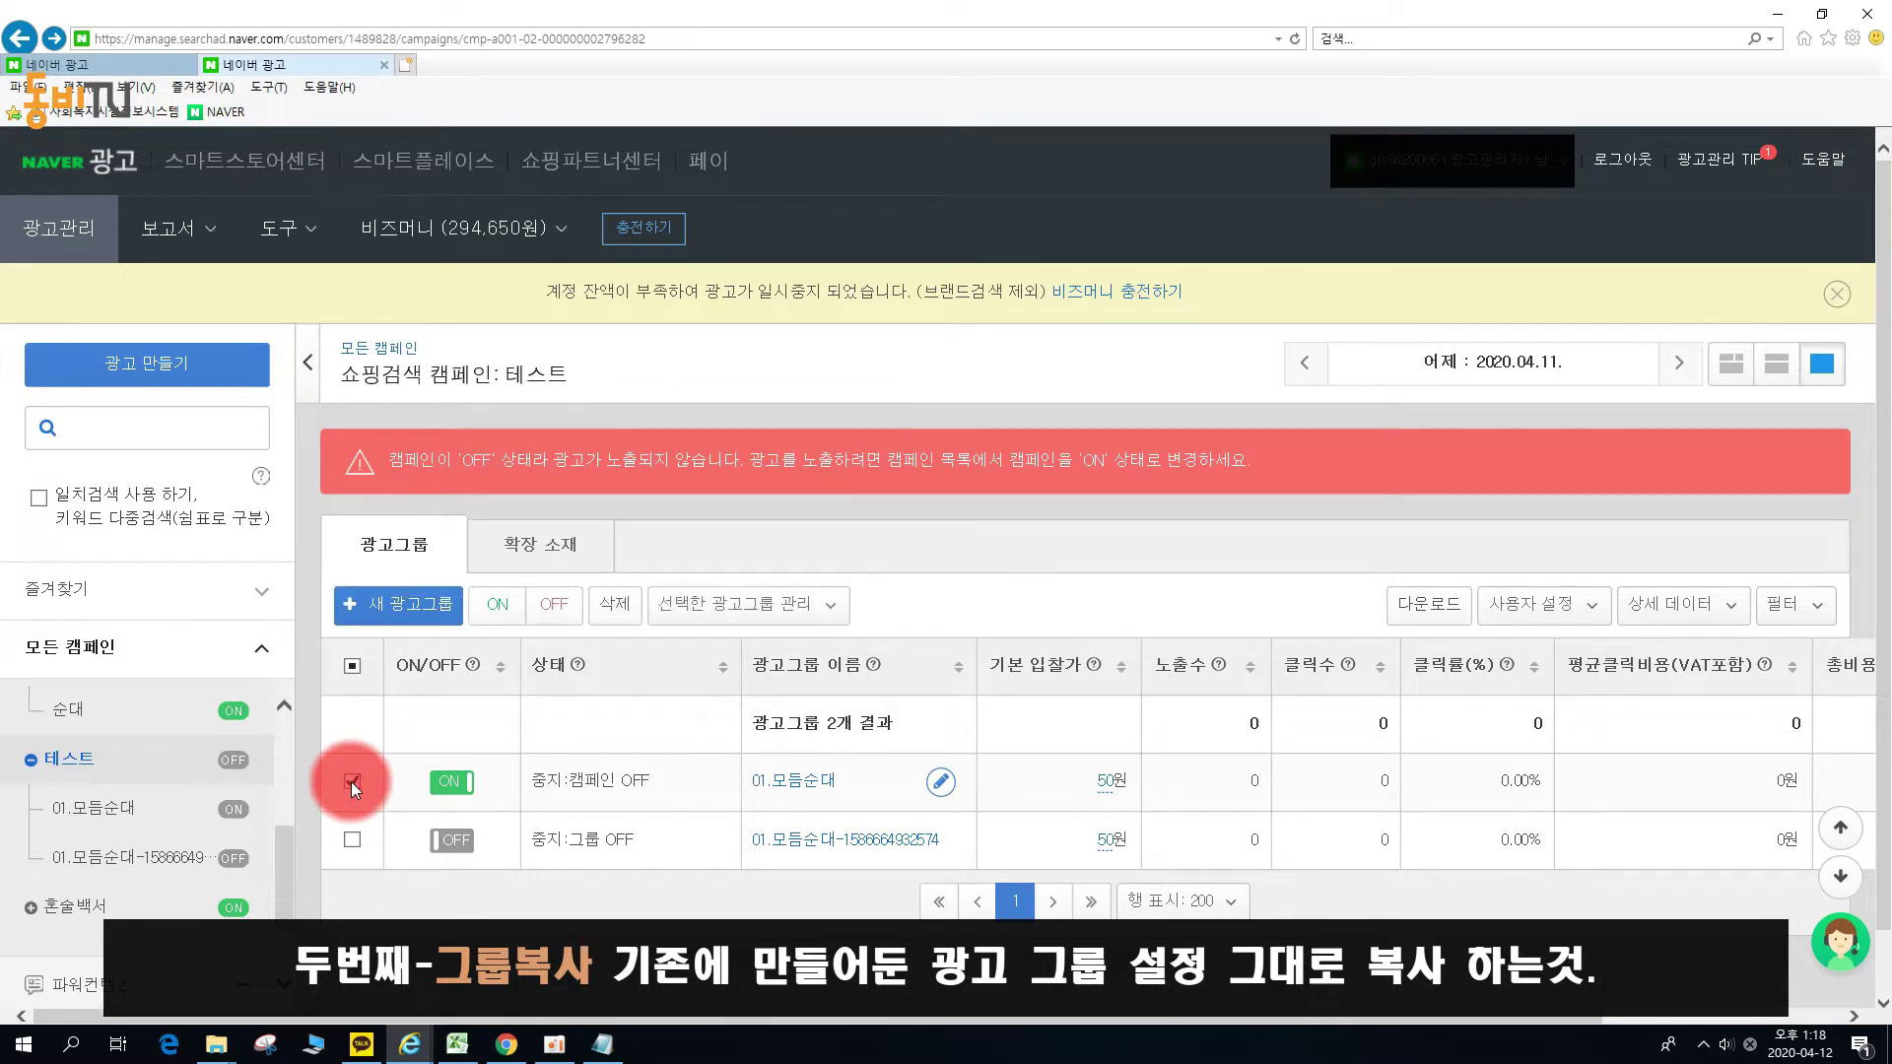
left_click(787, 607)
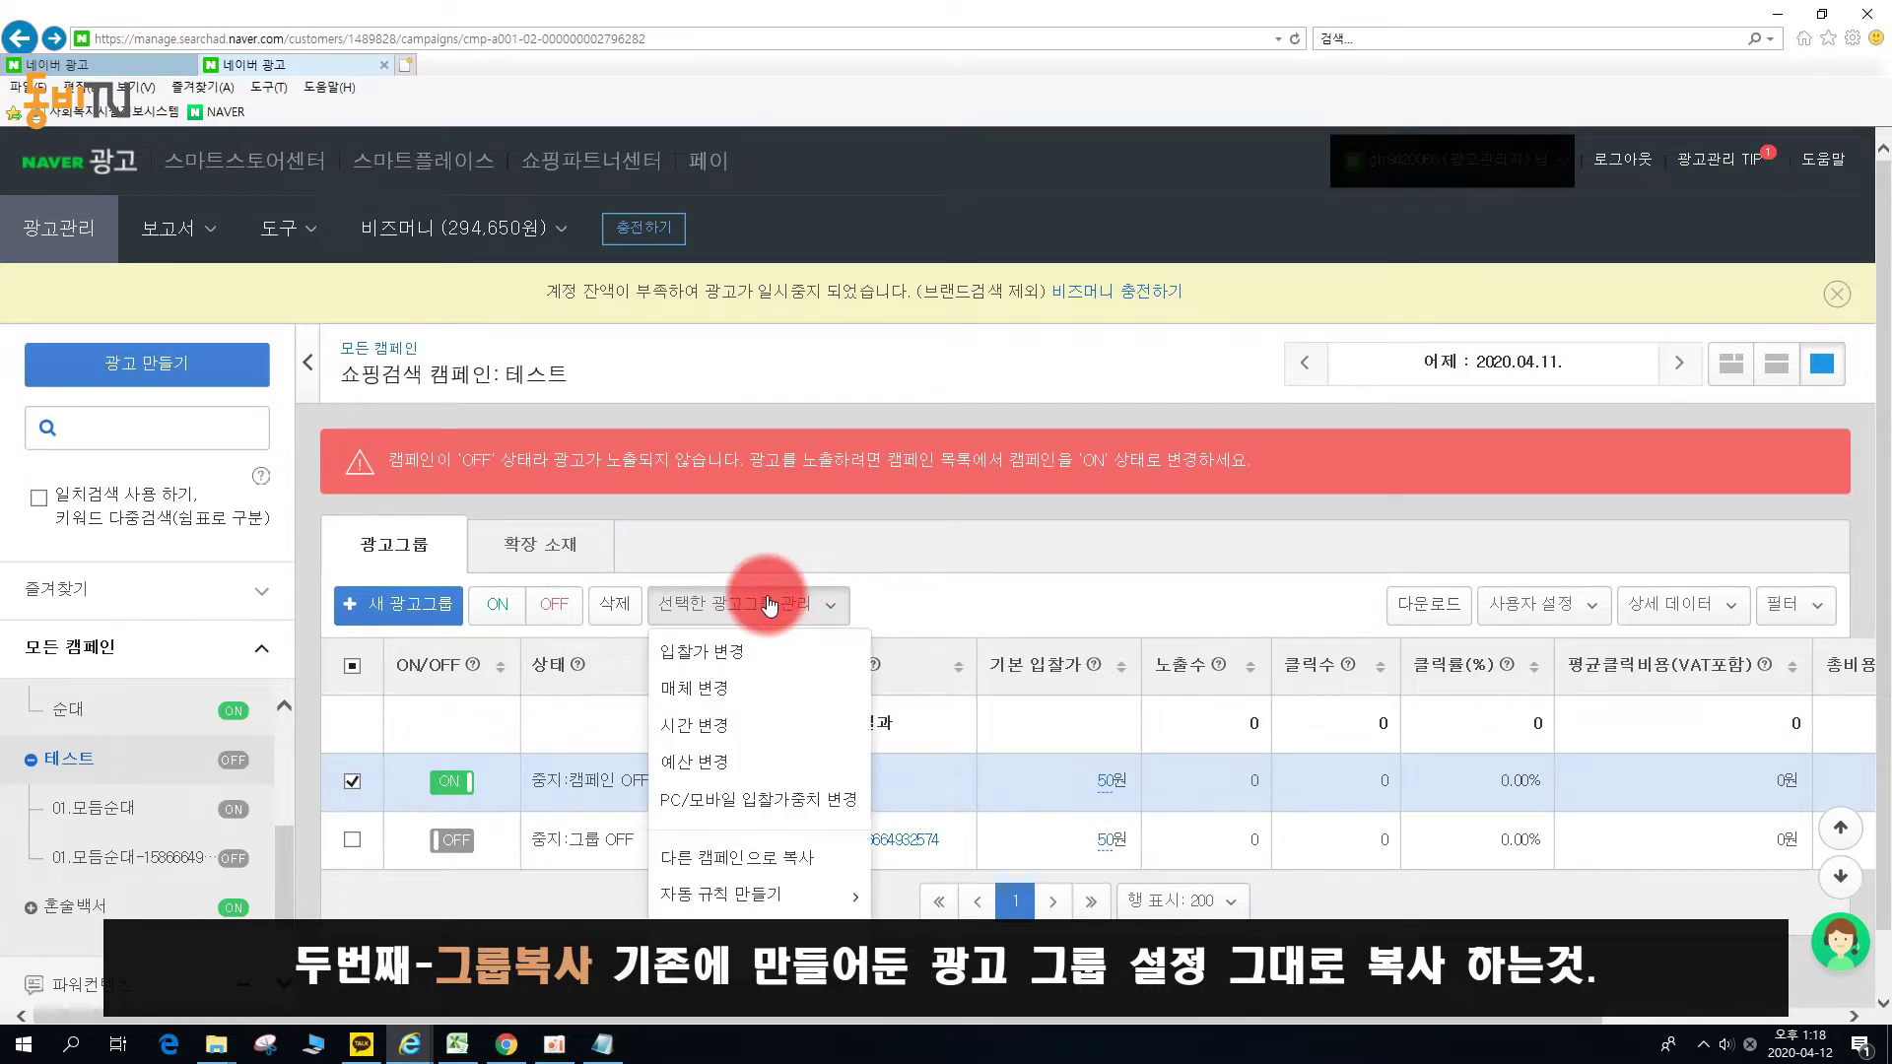
left_click(771, 857)
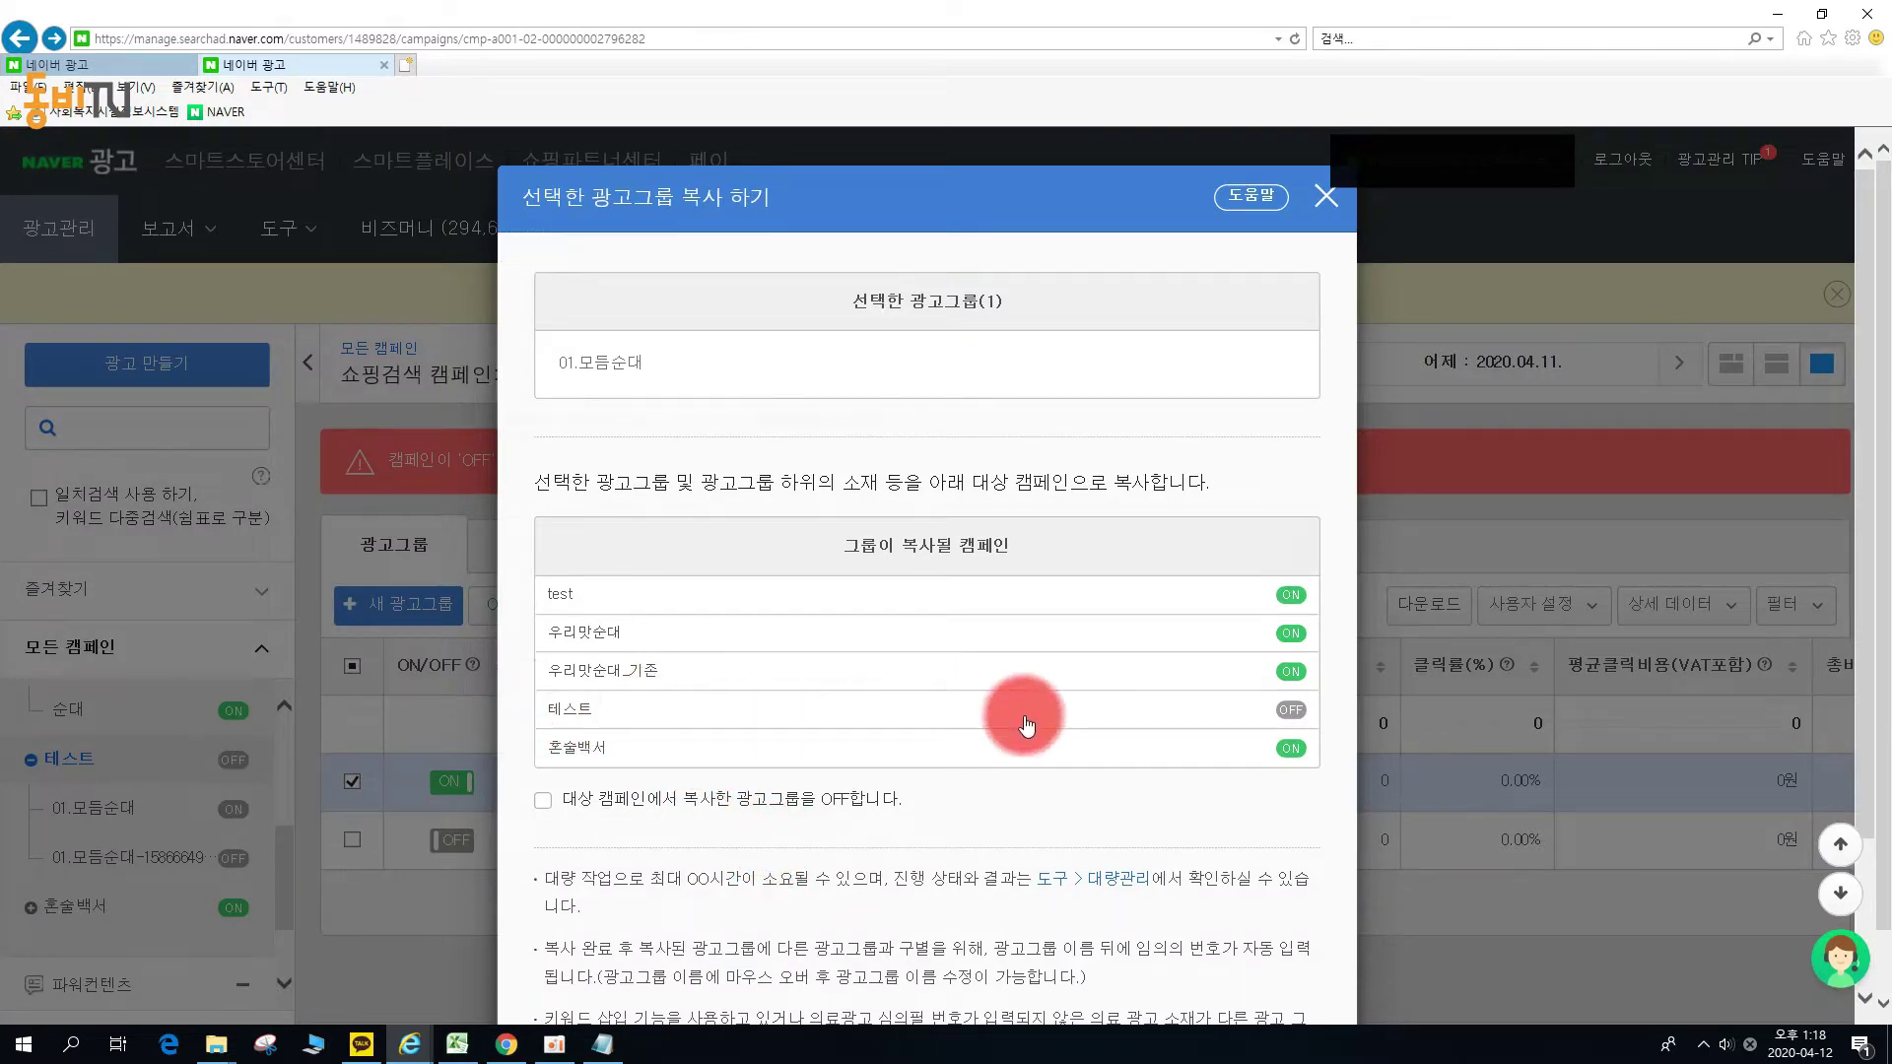
left_click(593, 711)
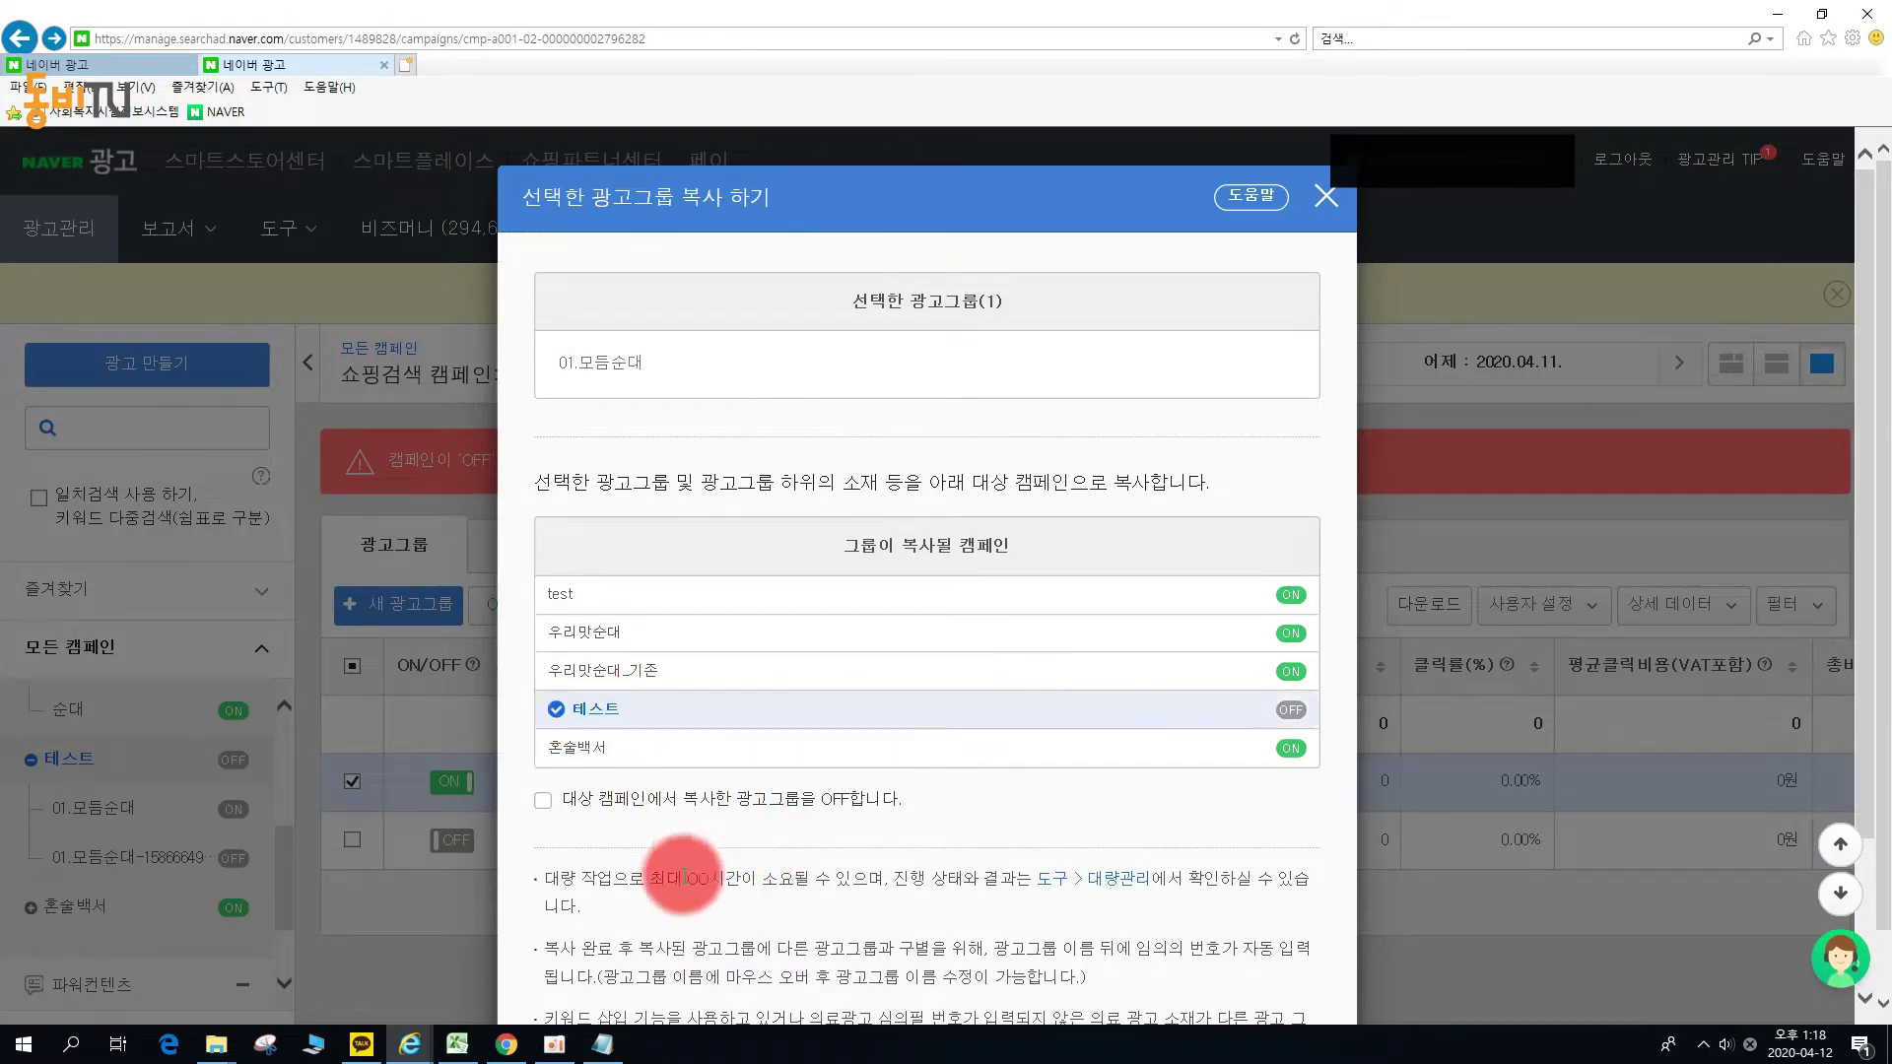
scroll(680, 867, "down", 2)
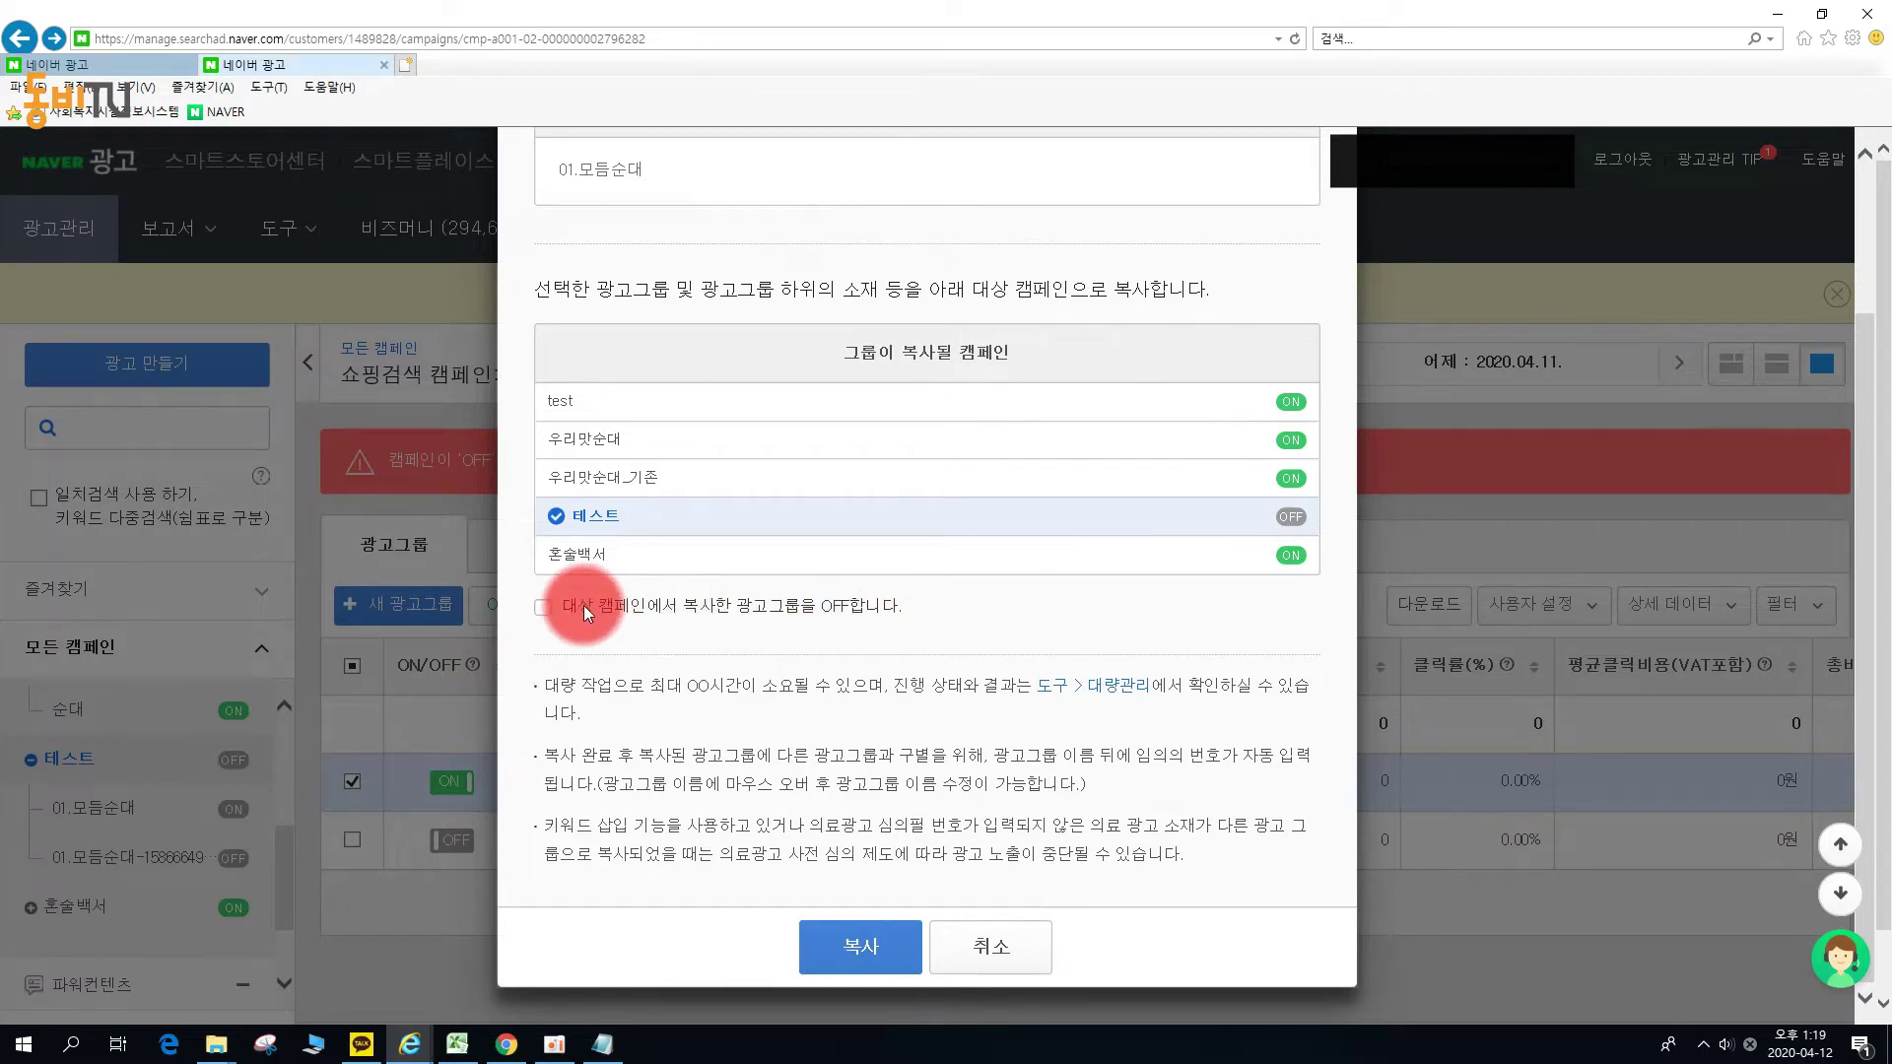
left_click(543, 608)
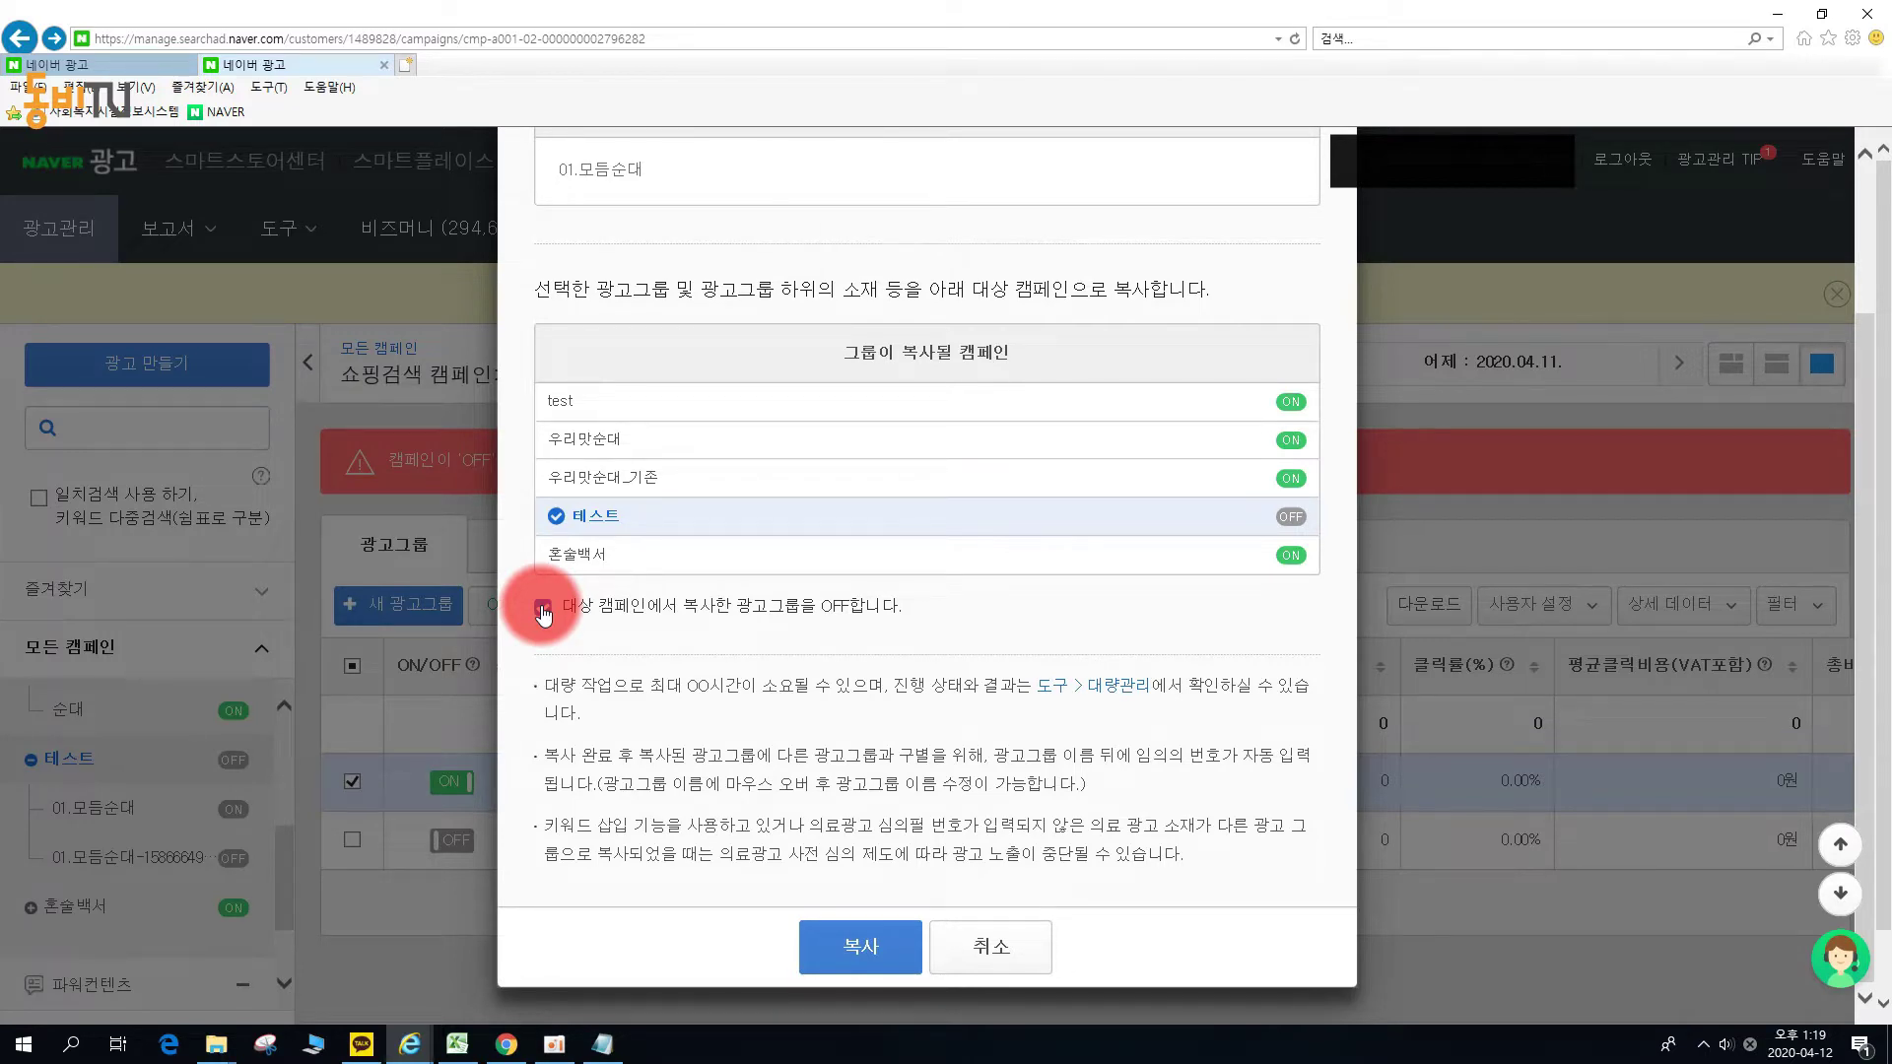
left_click(543, 608)
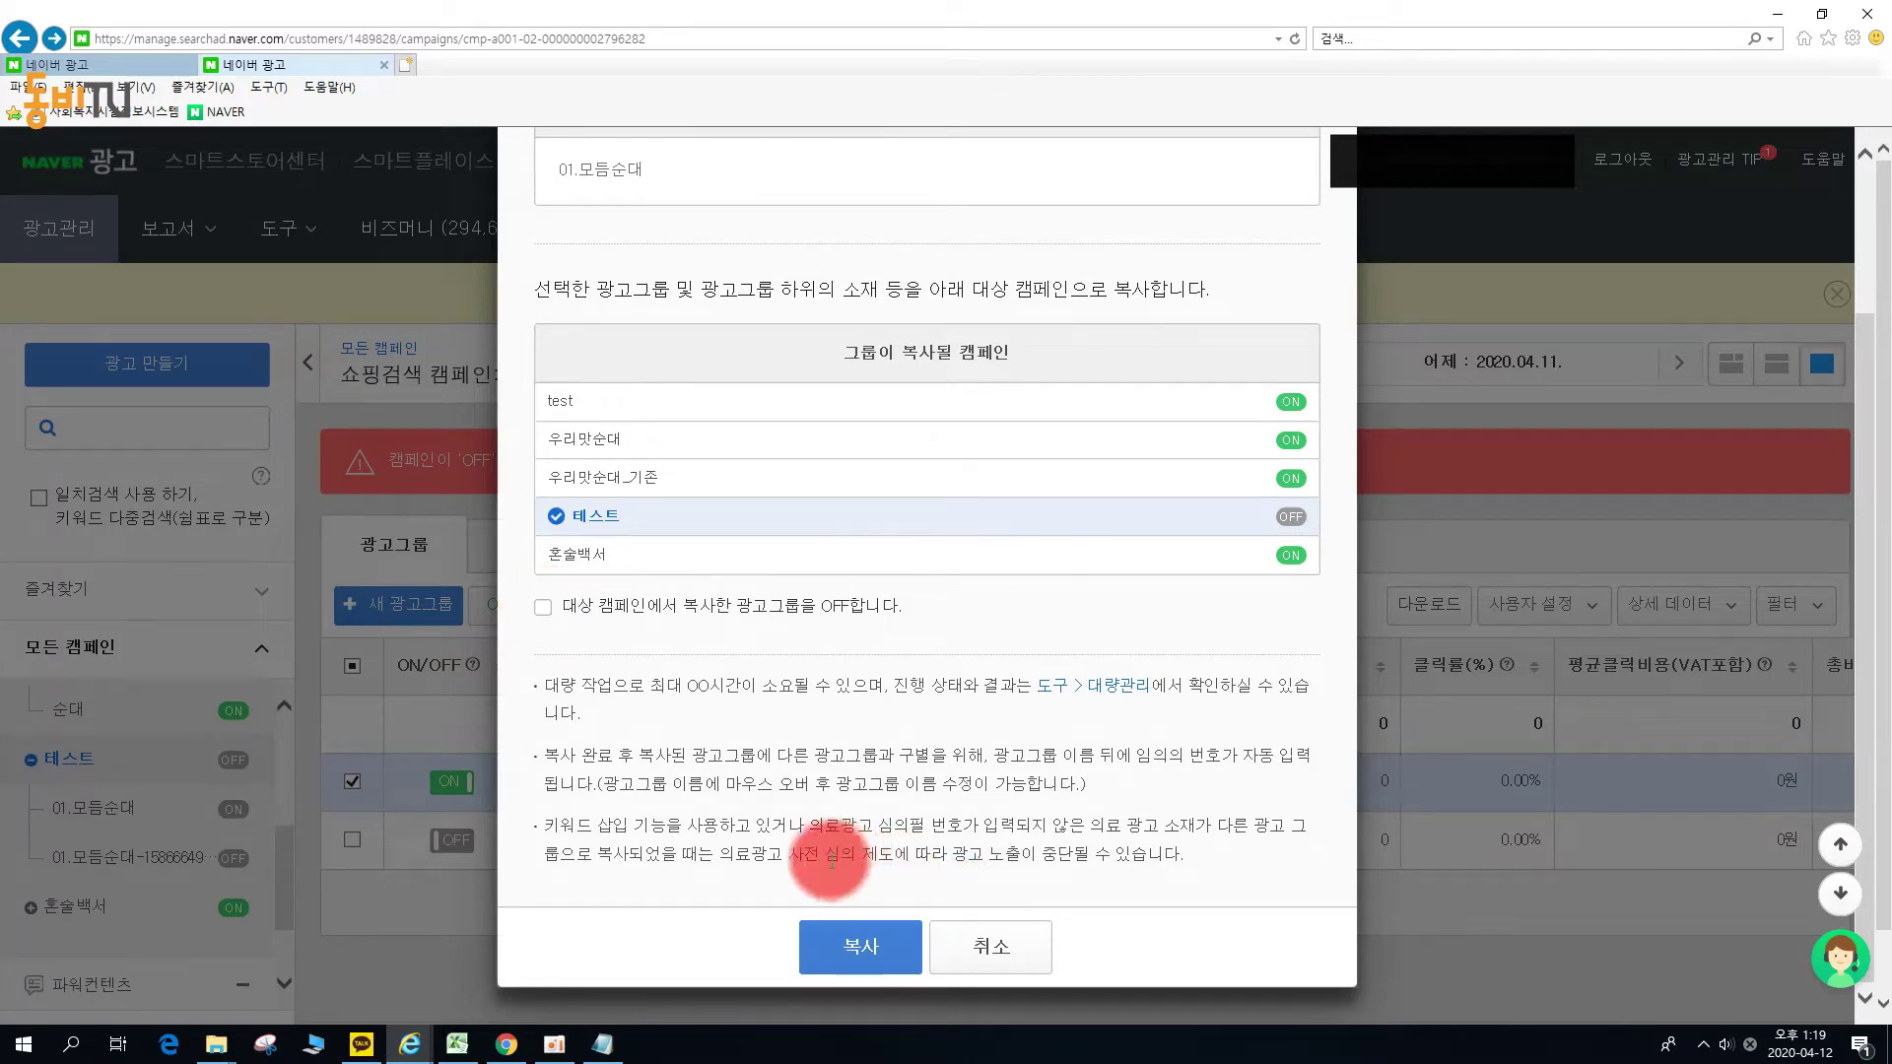
left_click(858, 943)
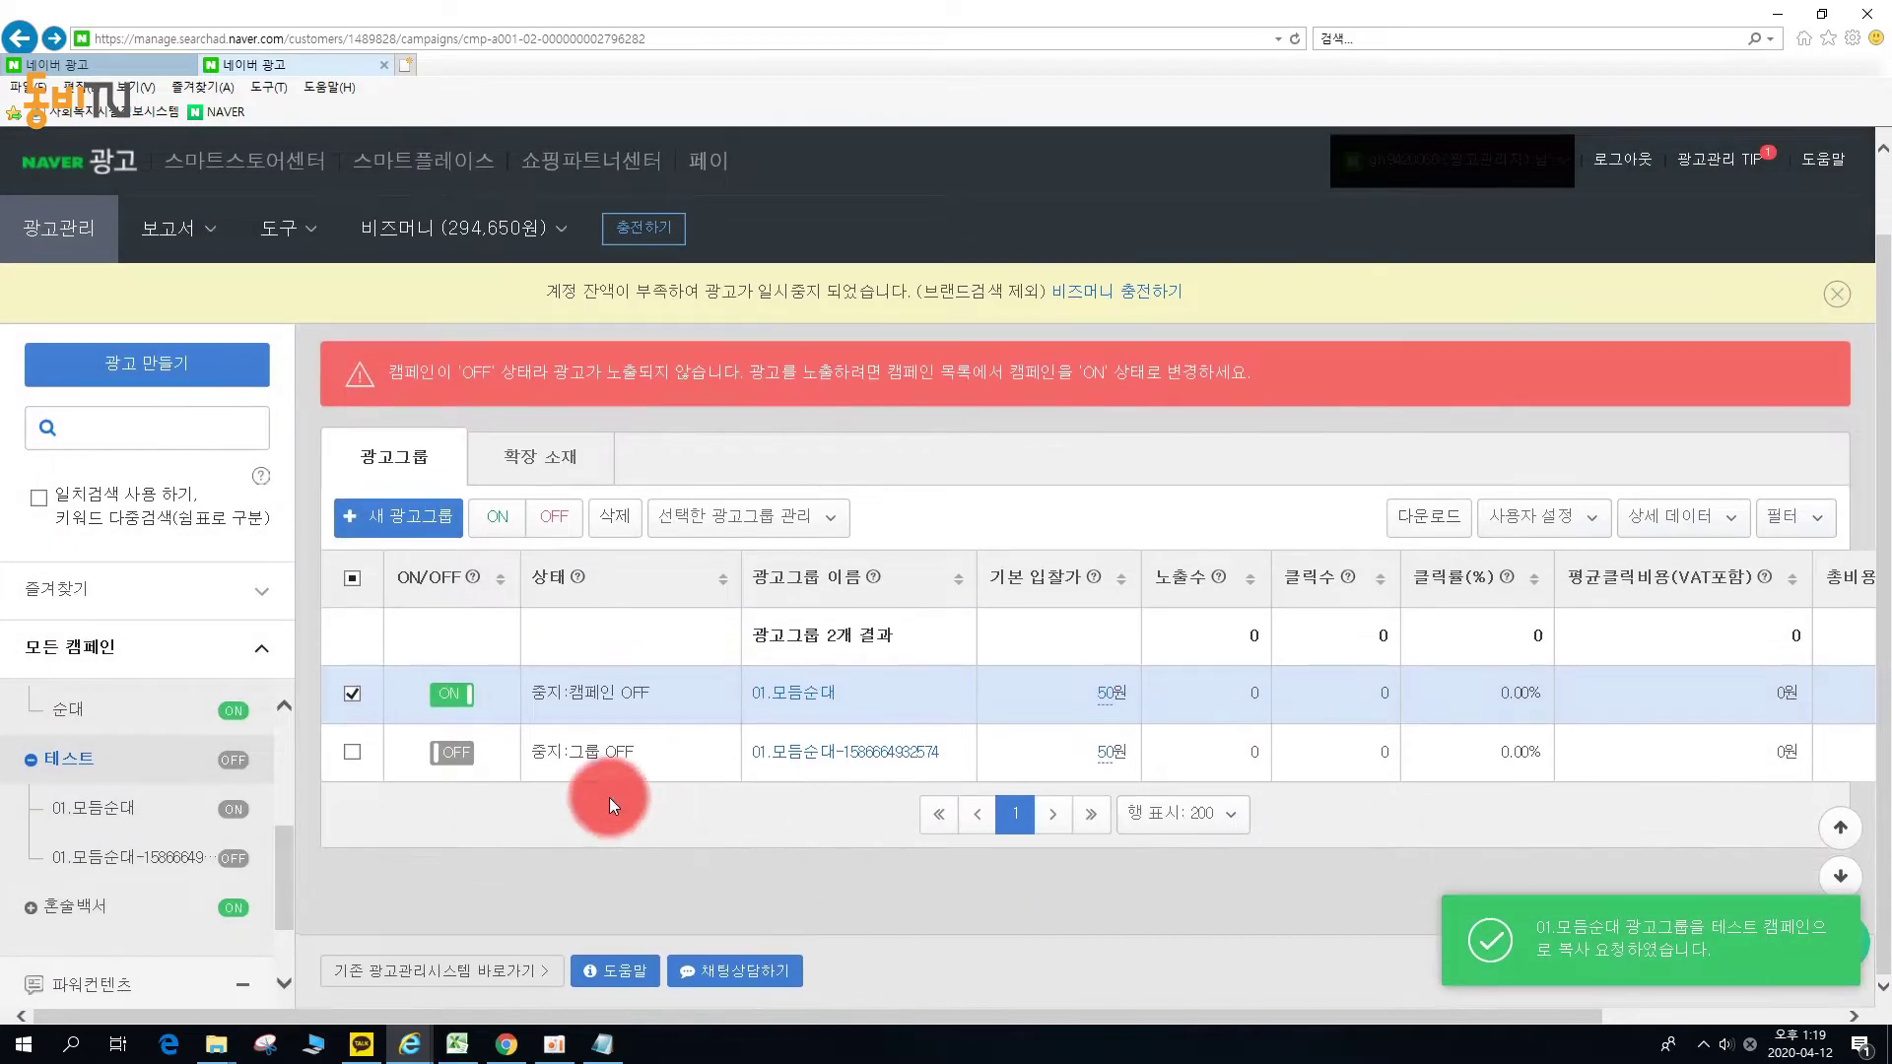
Refresh the 테스트 campaign's ad group list and change the newly copied group's name to 02.야채순대.
left_click(87, 806)
left_click(67, 764)
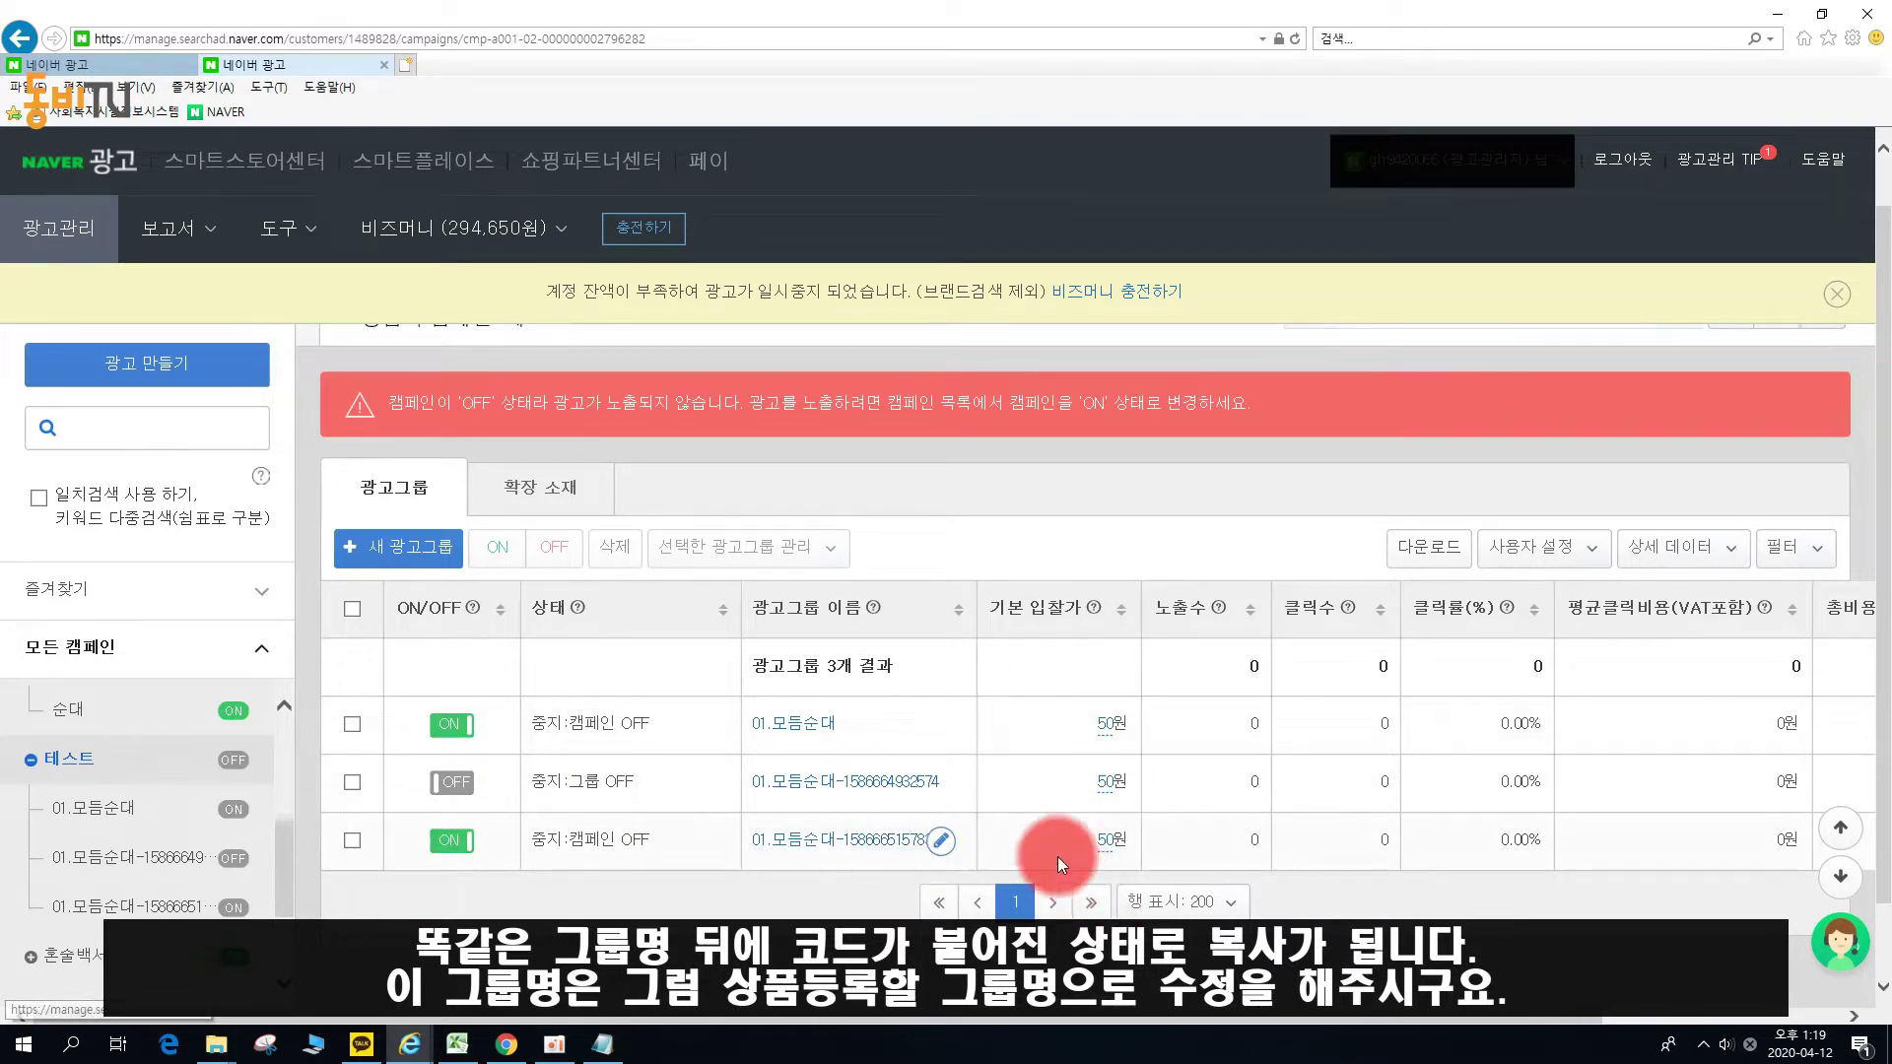
left_click(942, 842)
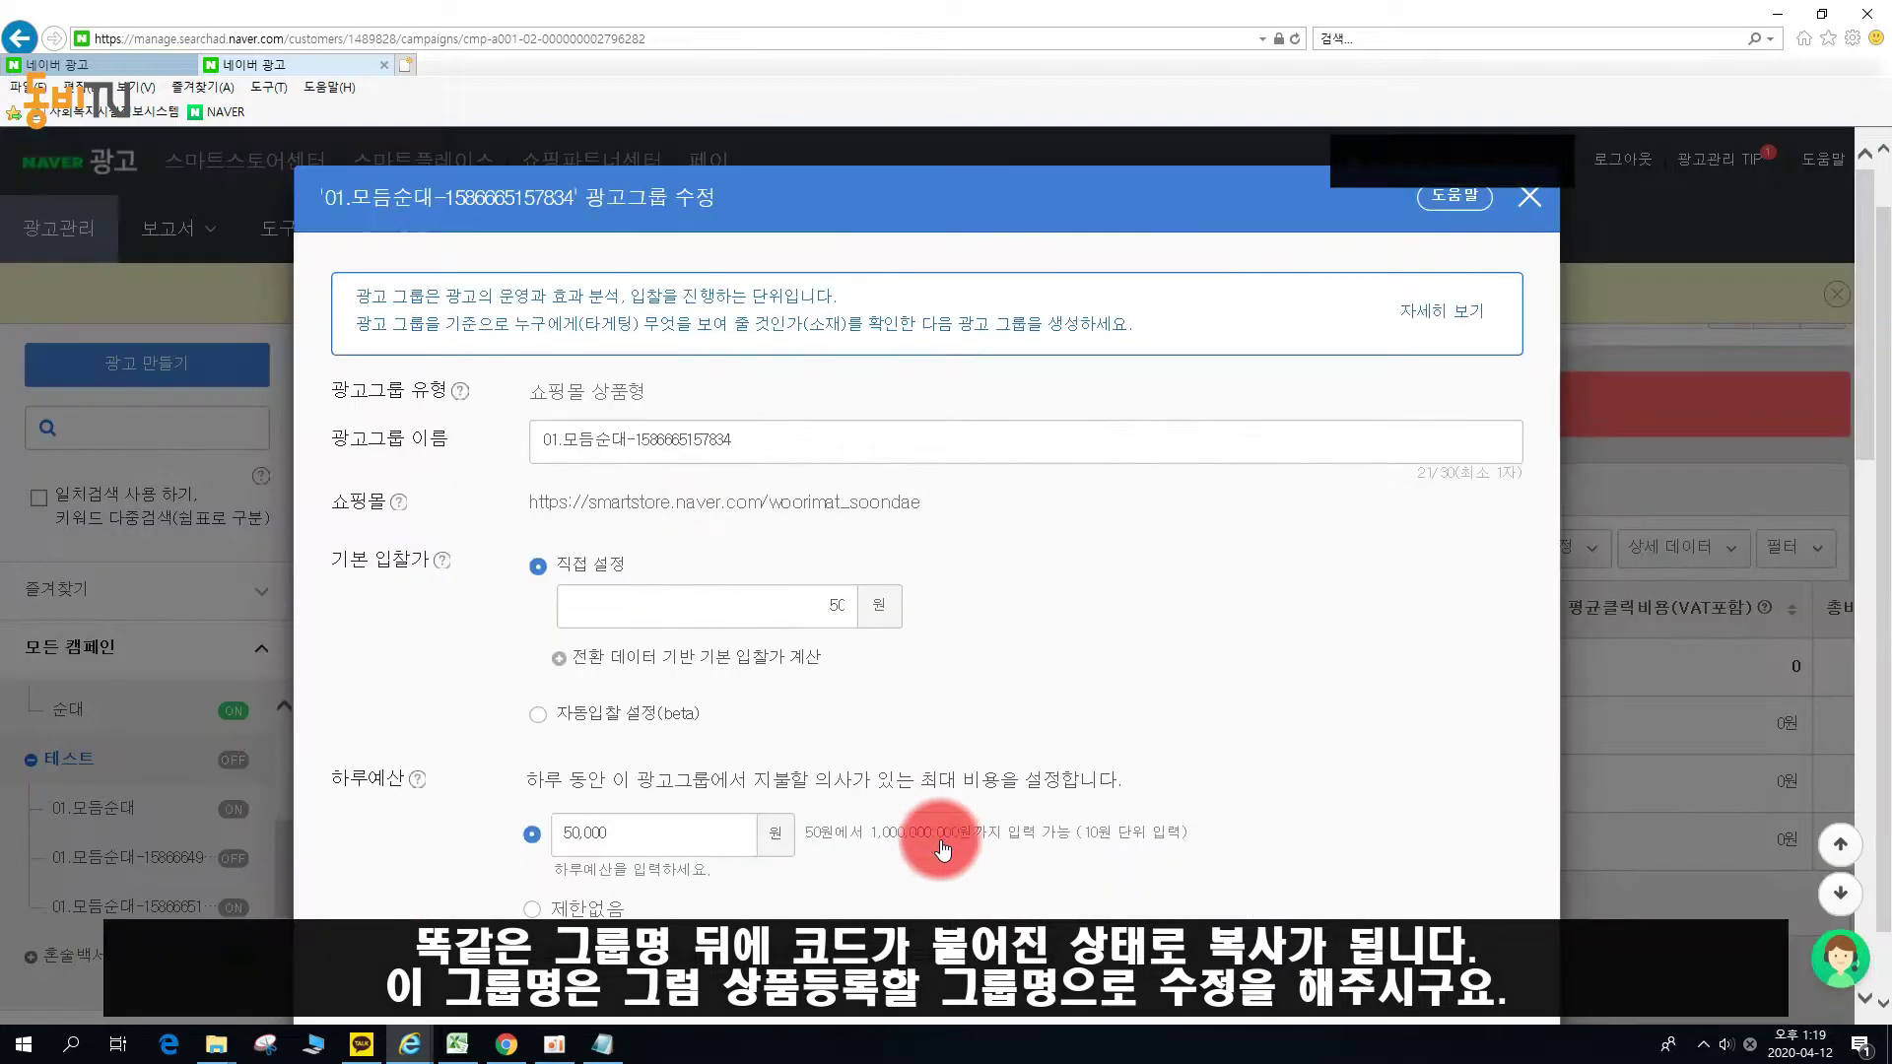
left_click_drag(621, 439, 774, 446)
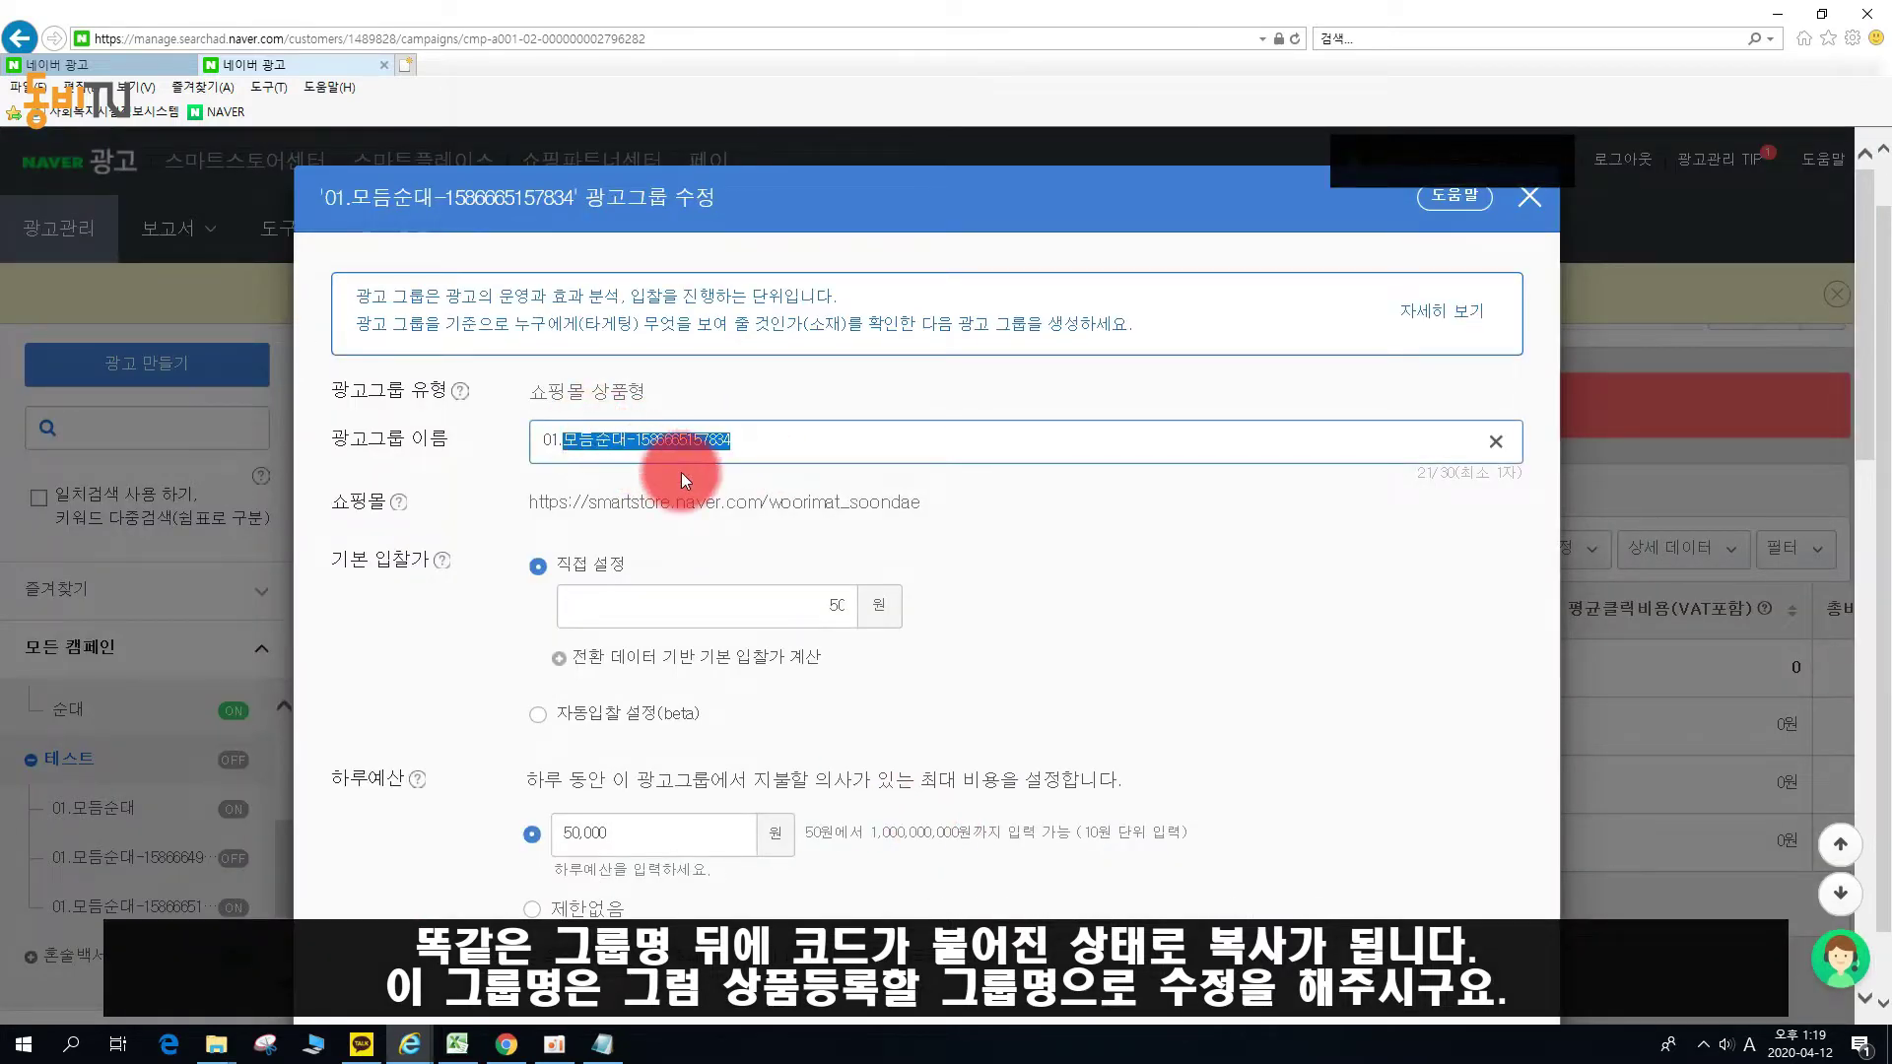
key("End")
key("BackSpace")
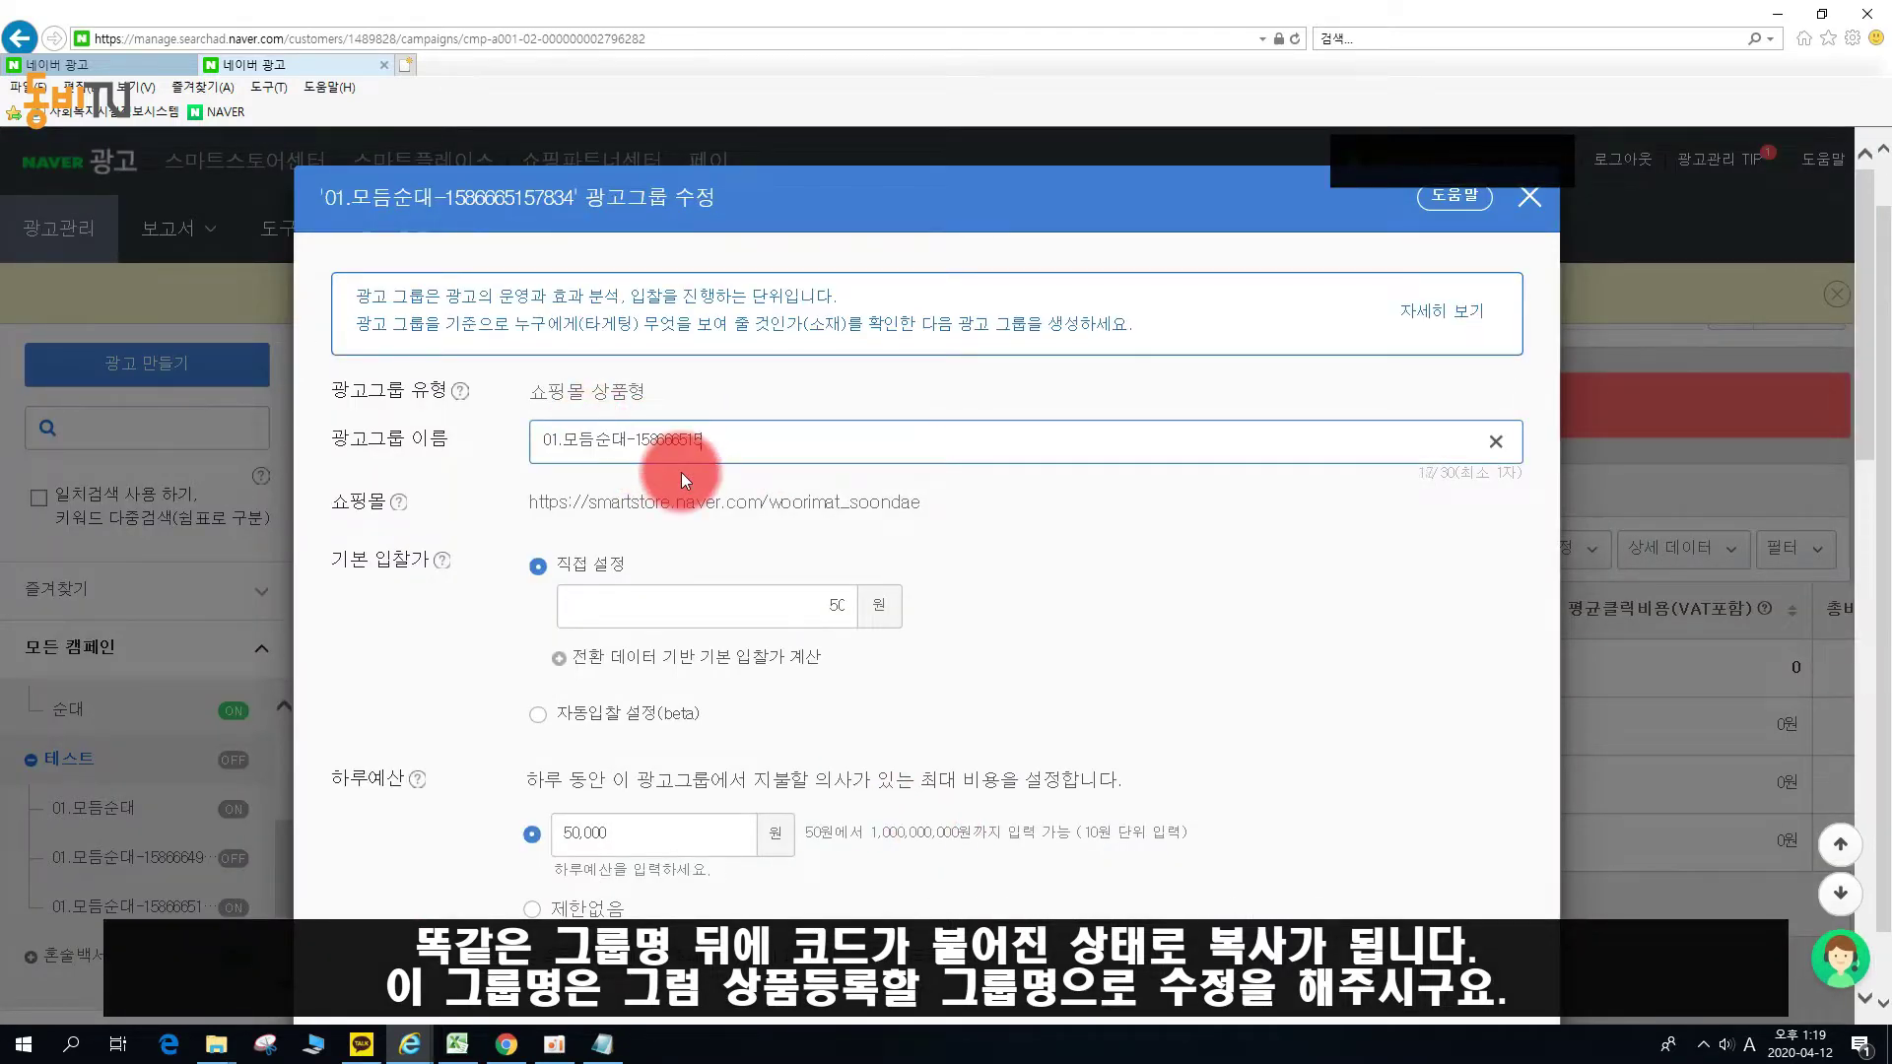
key("BackSpace")
key("BackSpace")
key("BackSpace")
key("BackSpace")
key("BackSpace")
key("BackSpace")
key("BackSpace")
key("BackSpace")
key("BackSpace")
key("BackSpace")
key("BackSpace")
key("BackSpace")
key("BackSpace")
key("BackSpace")
key("BackSpace")
key("BackSpace")
type("2.d")
key("BackSpace")
key("Hangul")
type("야채순대")
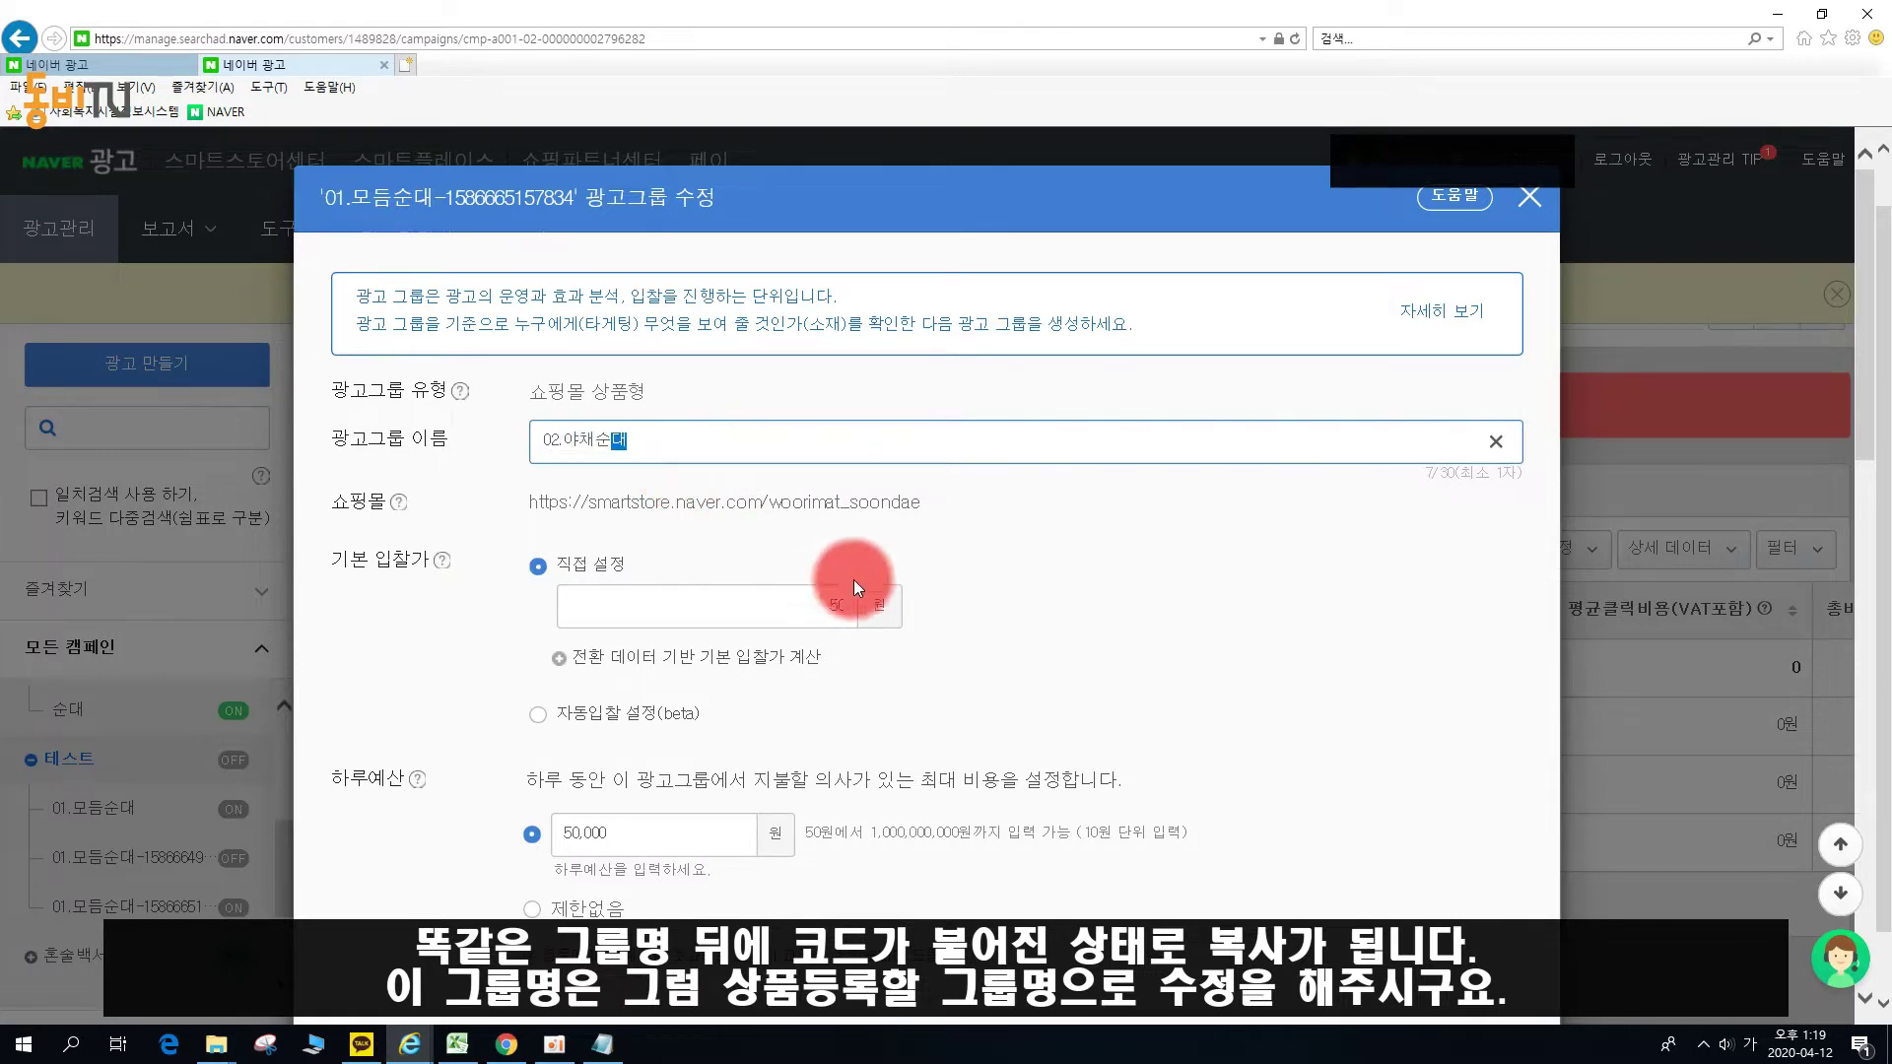
Review the copied group's bid, daily budget, media and schedule settings, and save the ad group.
scroll(853, 580, "down", 10)
scroll(825, 607, "up", 6)
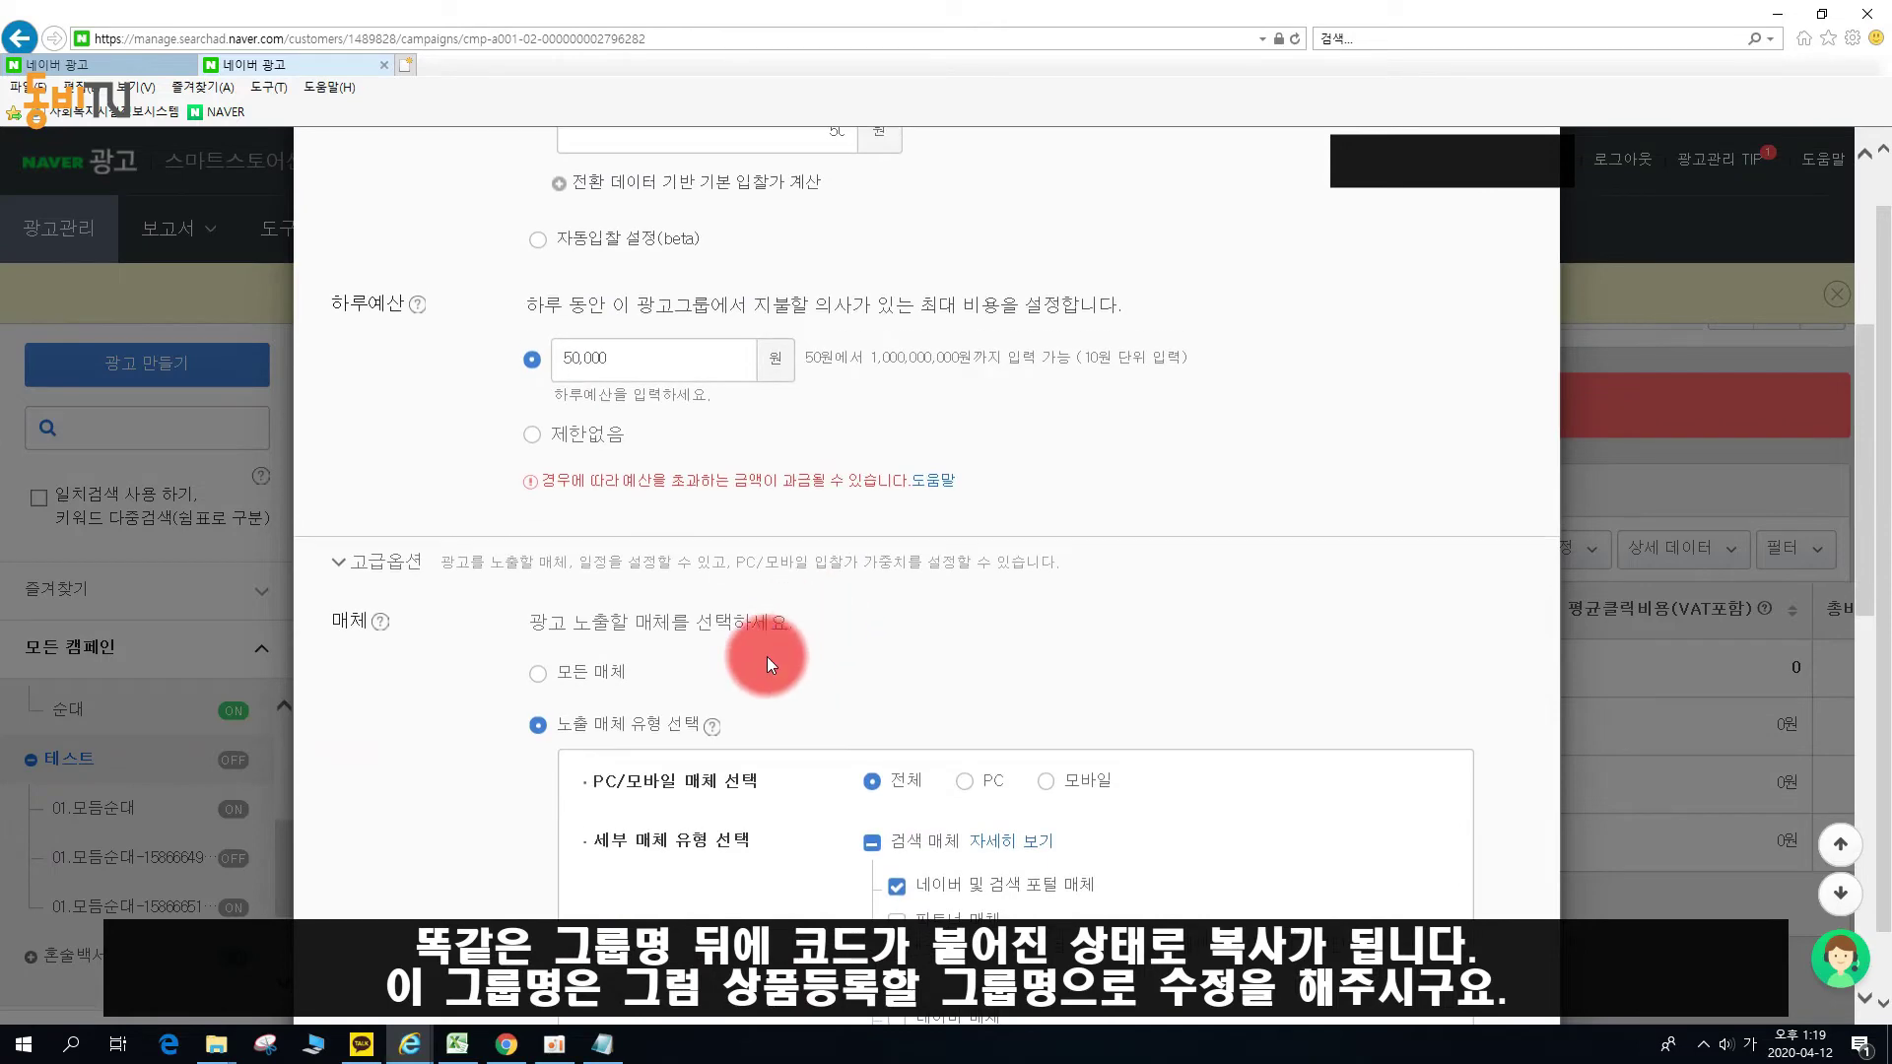
scroll(549, 316, "up", 3)
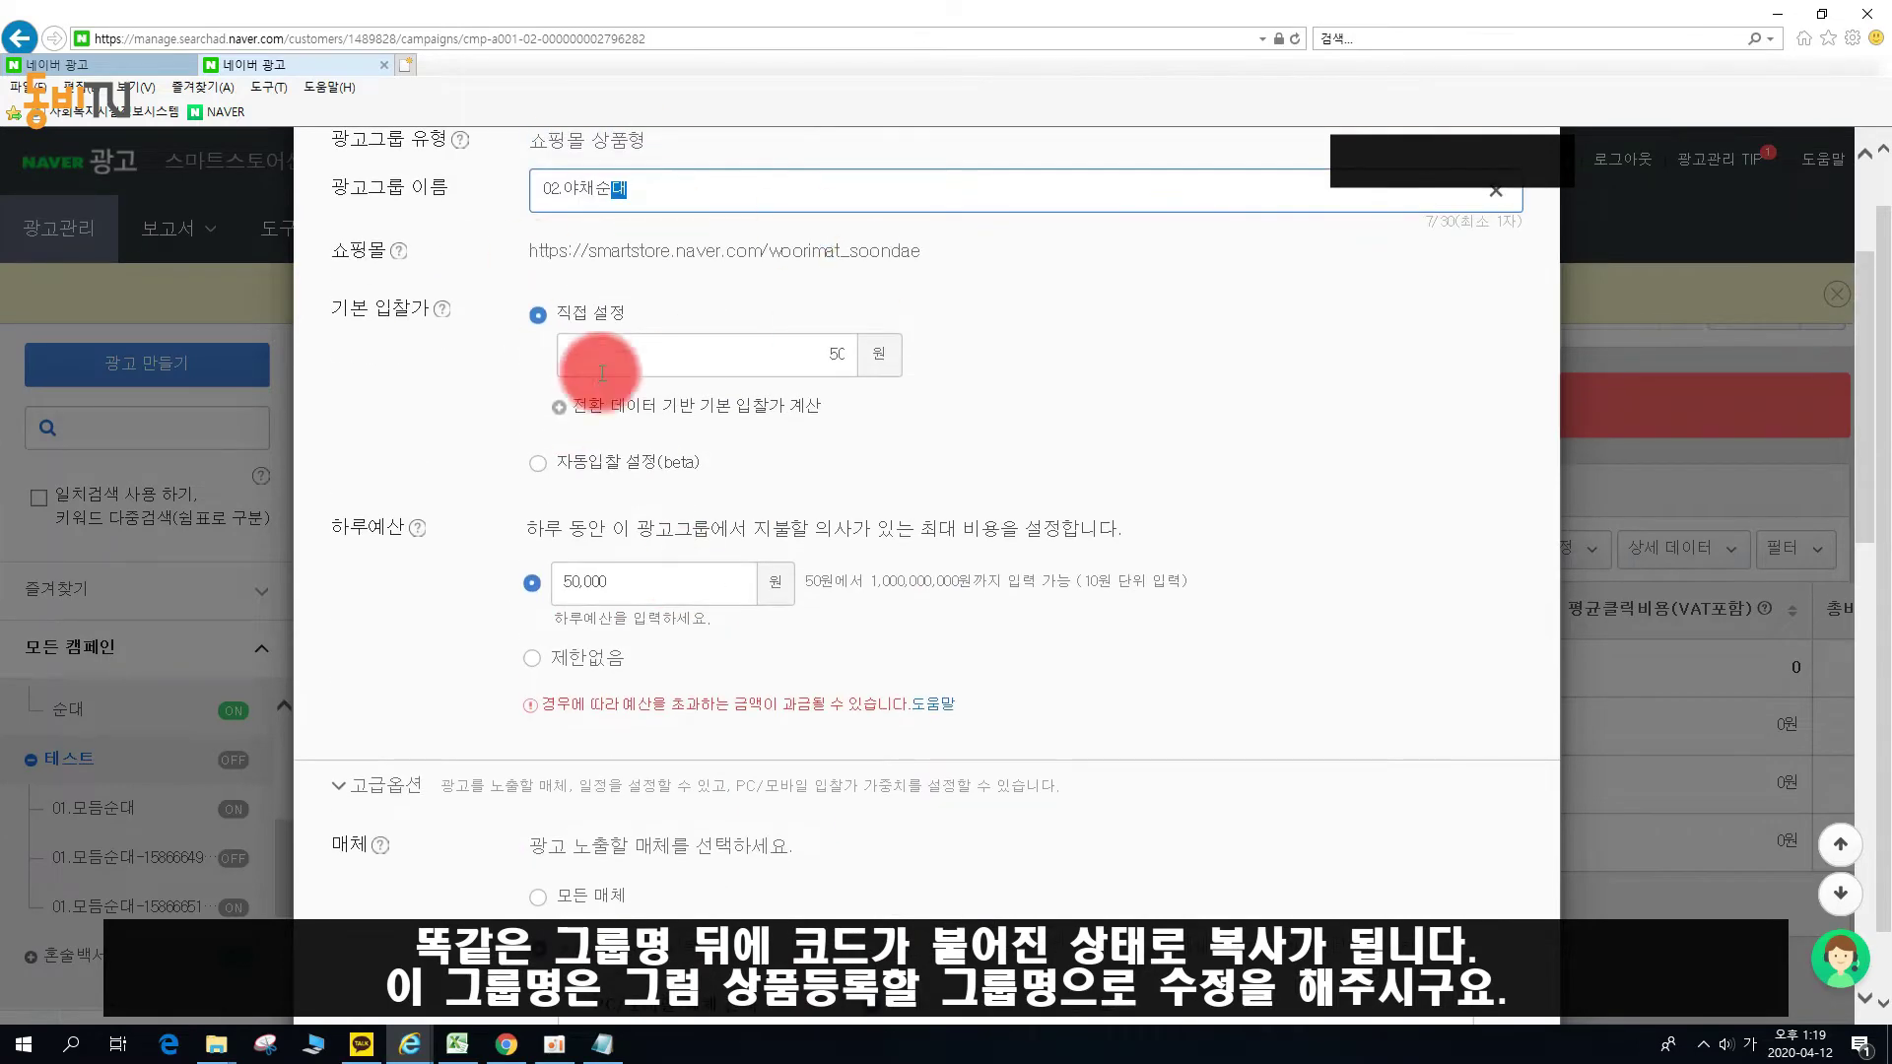
scroll(591, 612, "down", 6)
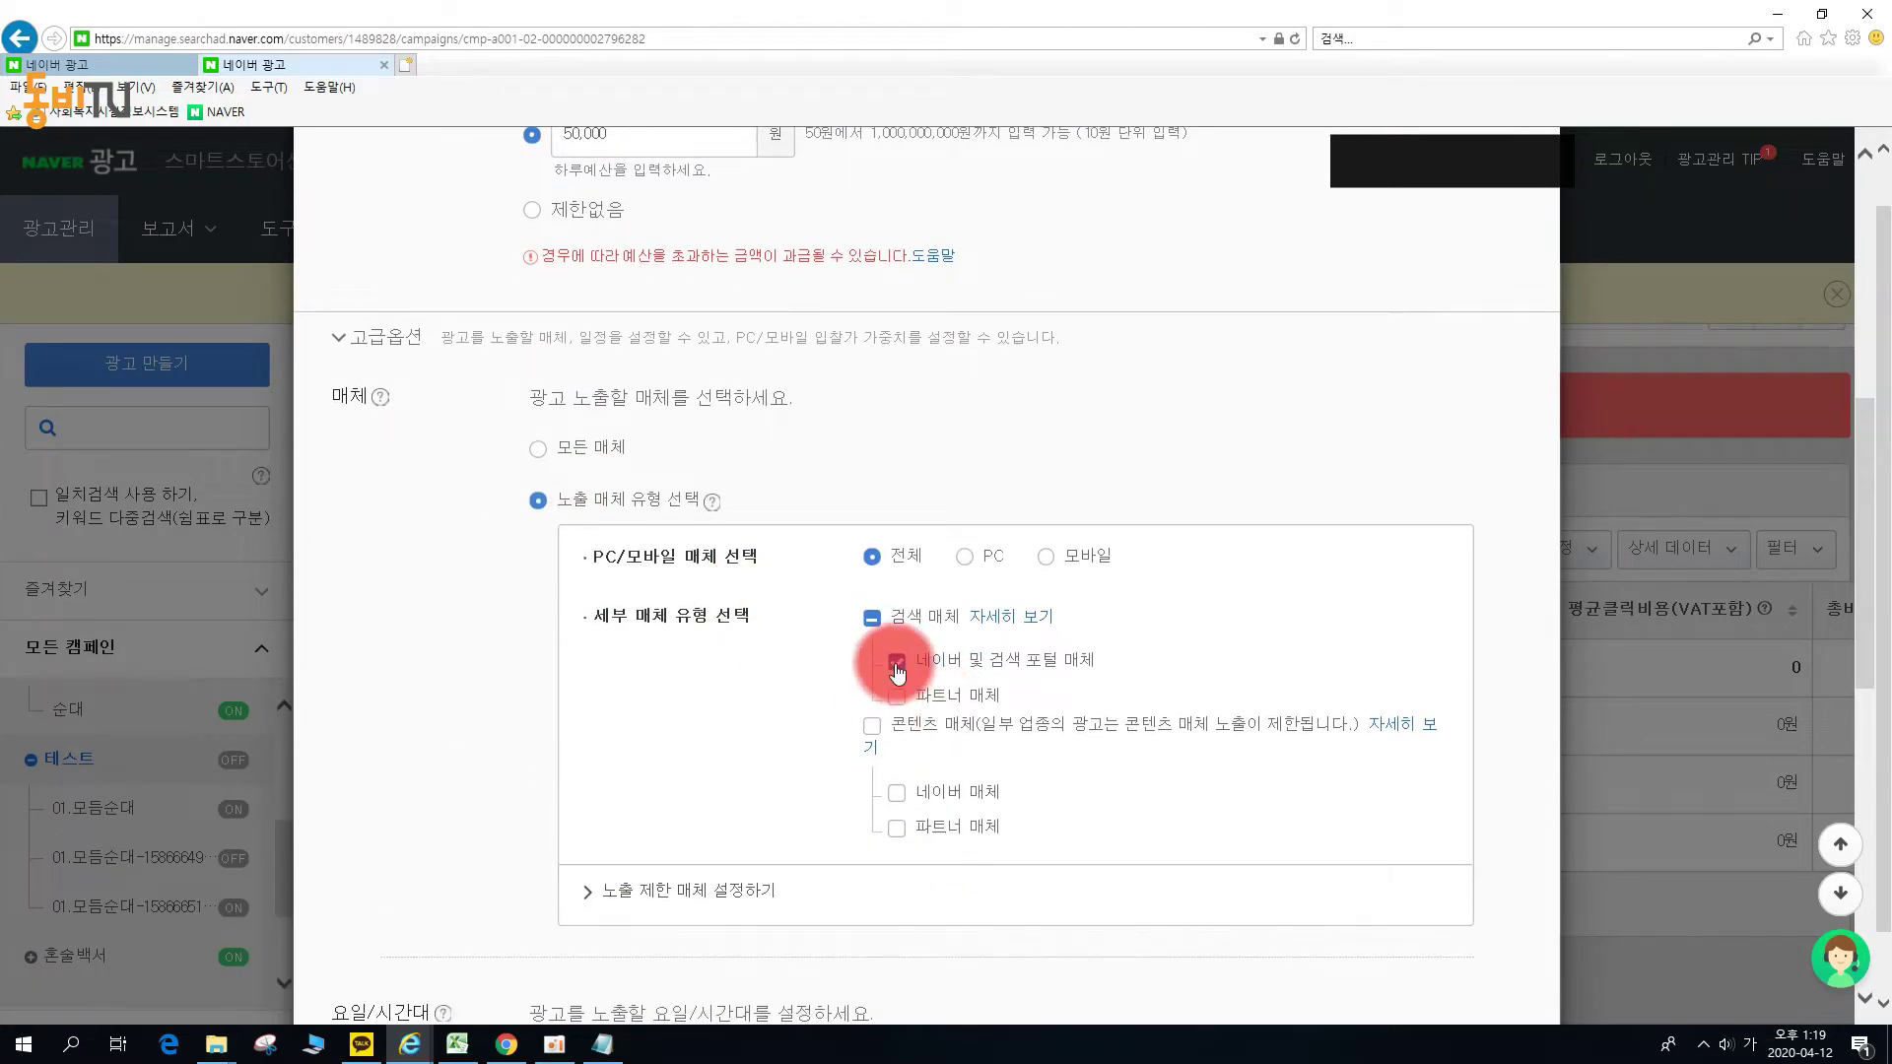
scroll(788, 642, "down", 10)
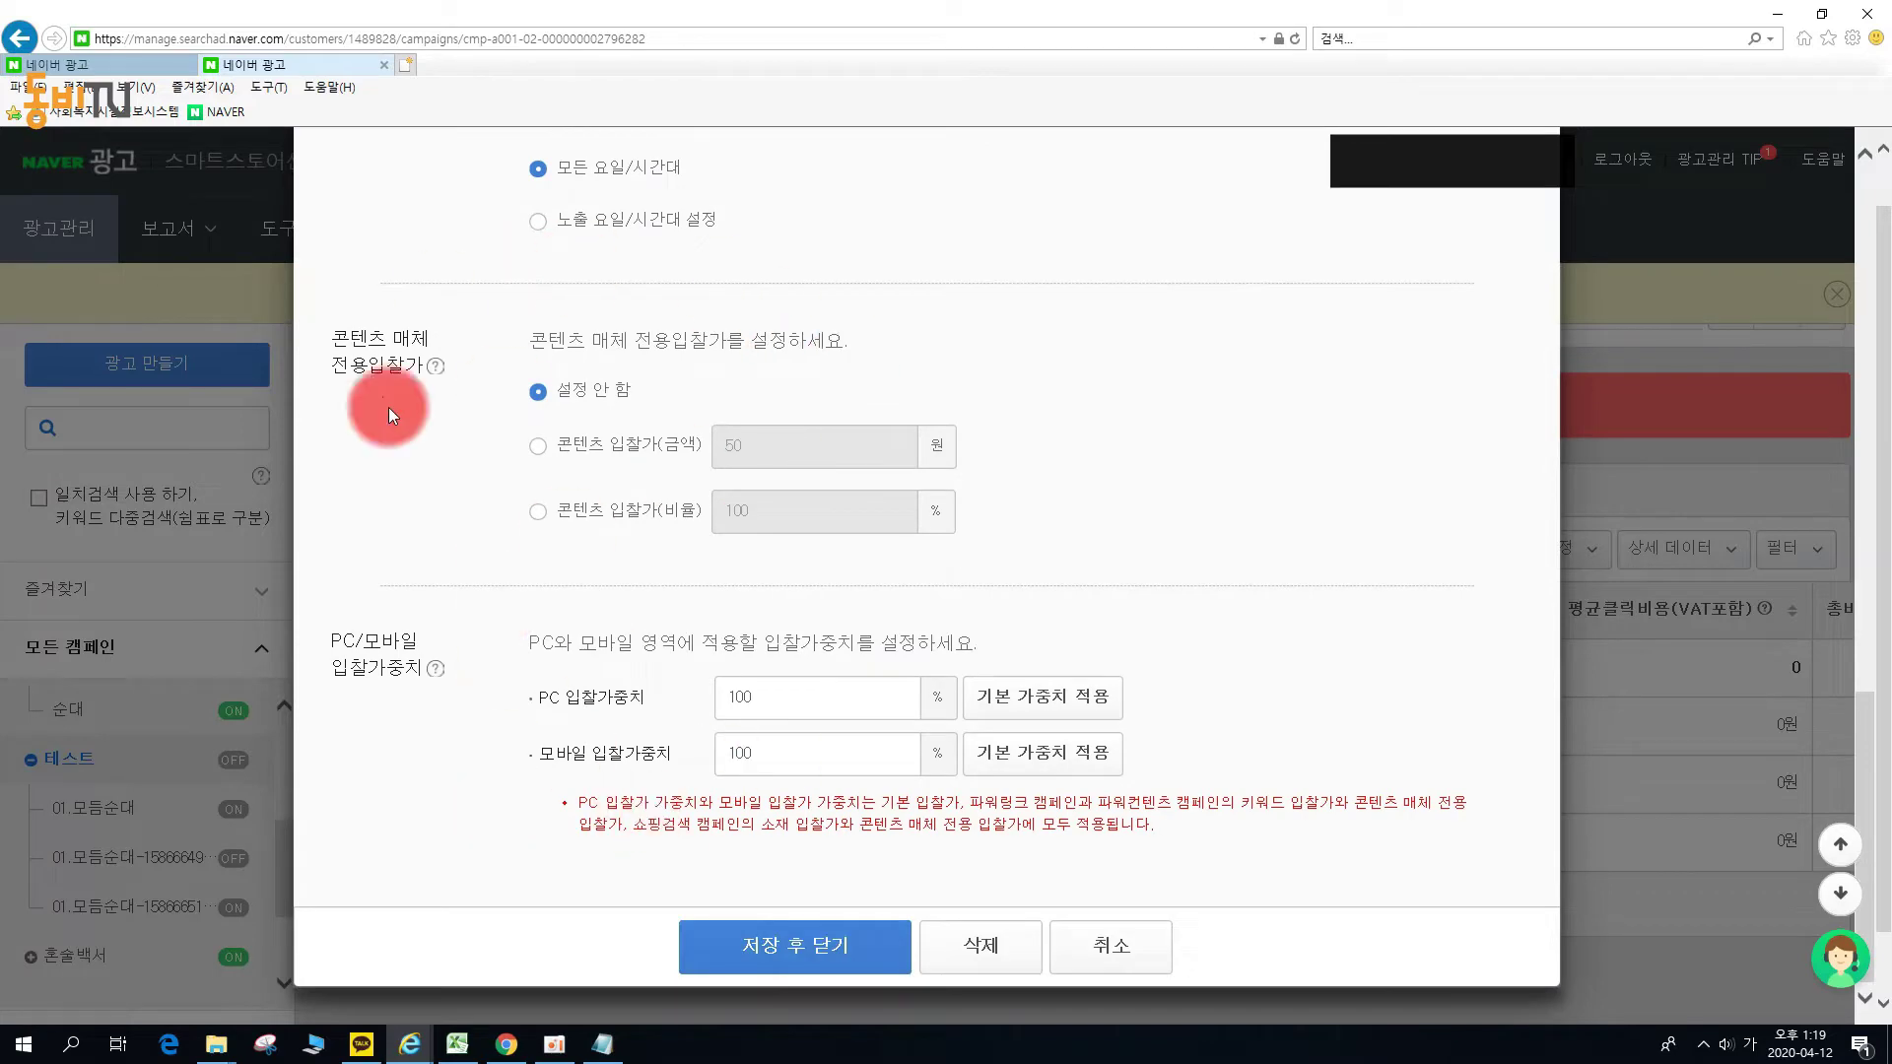
left_click(829, 949)
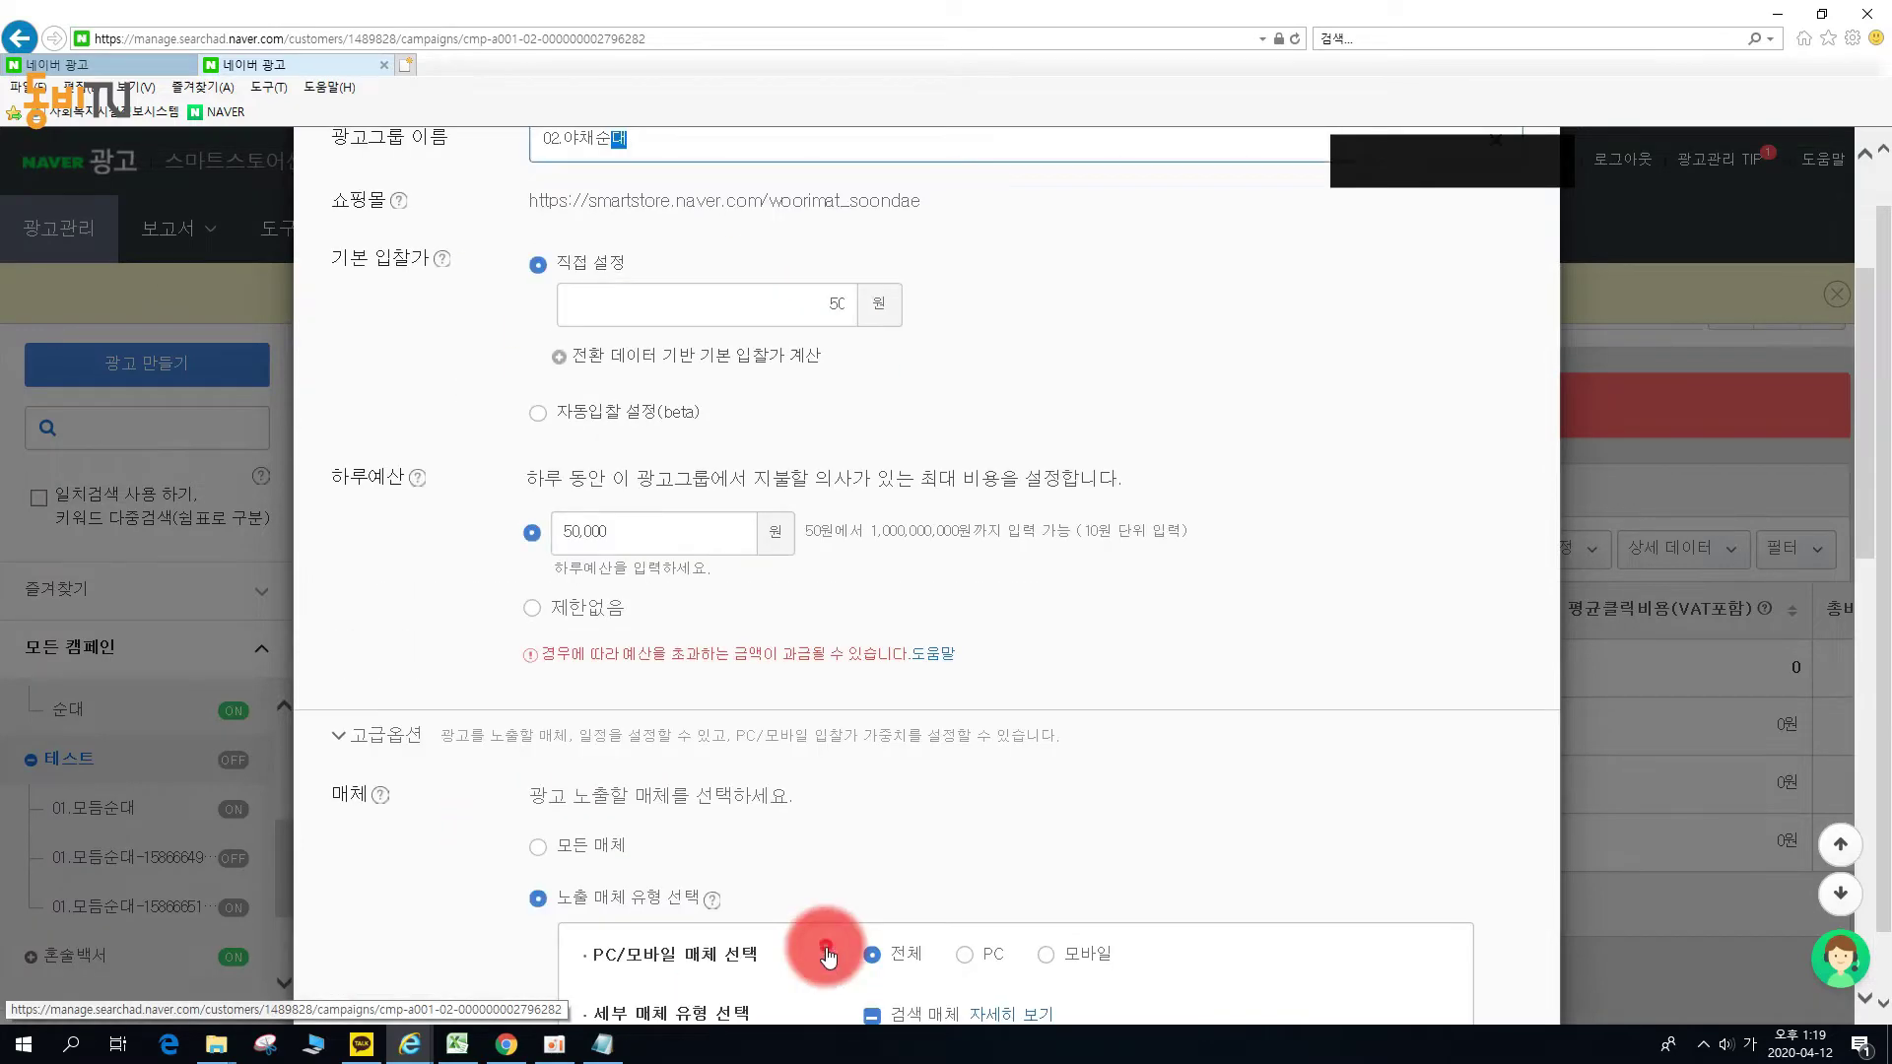
scroll(777, 859, "down", 15)
left_click(791, 951)
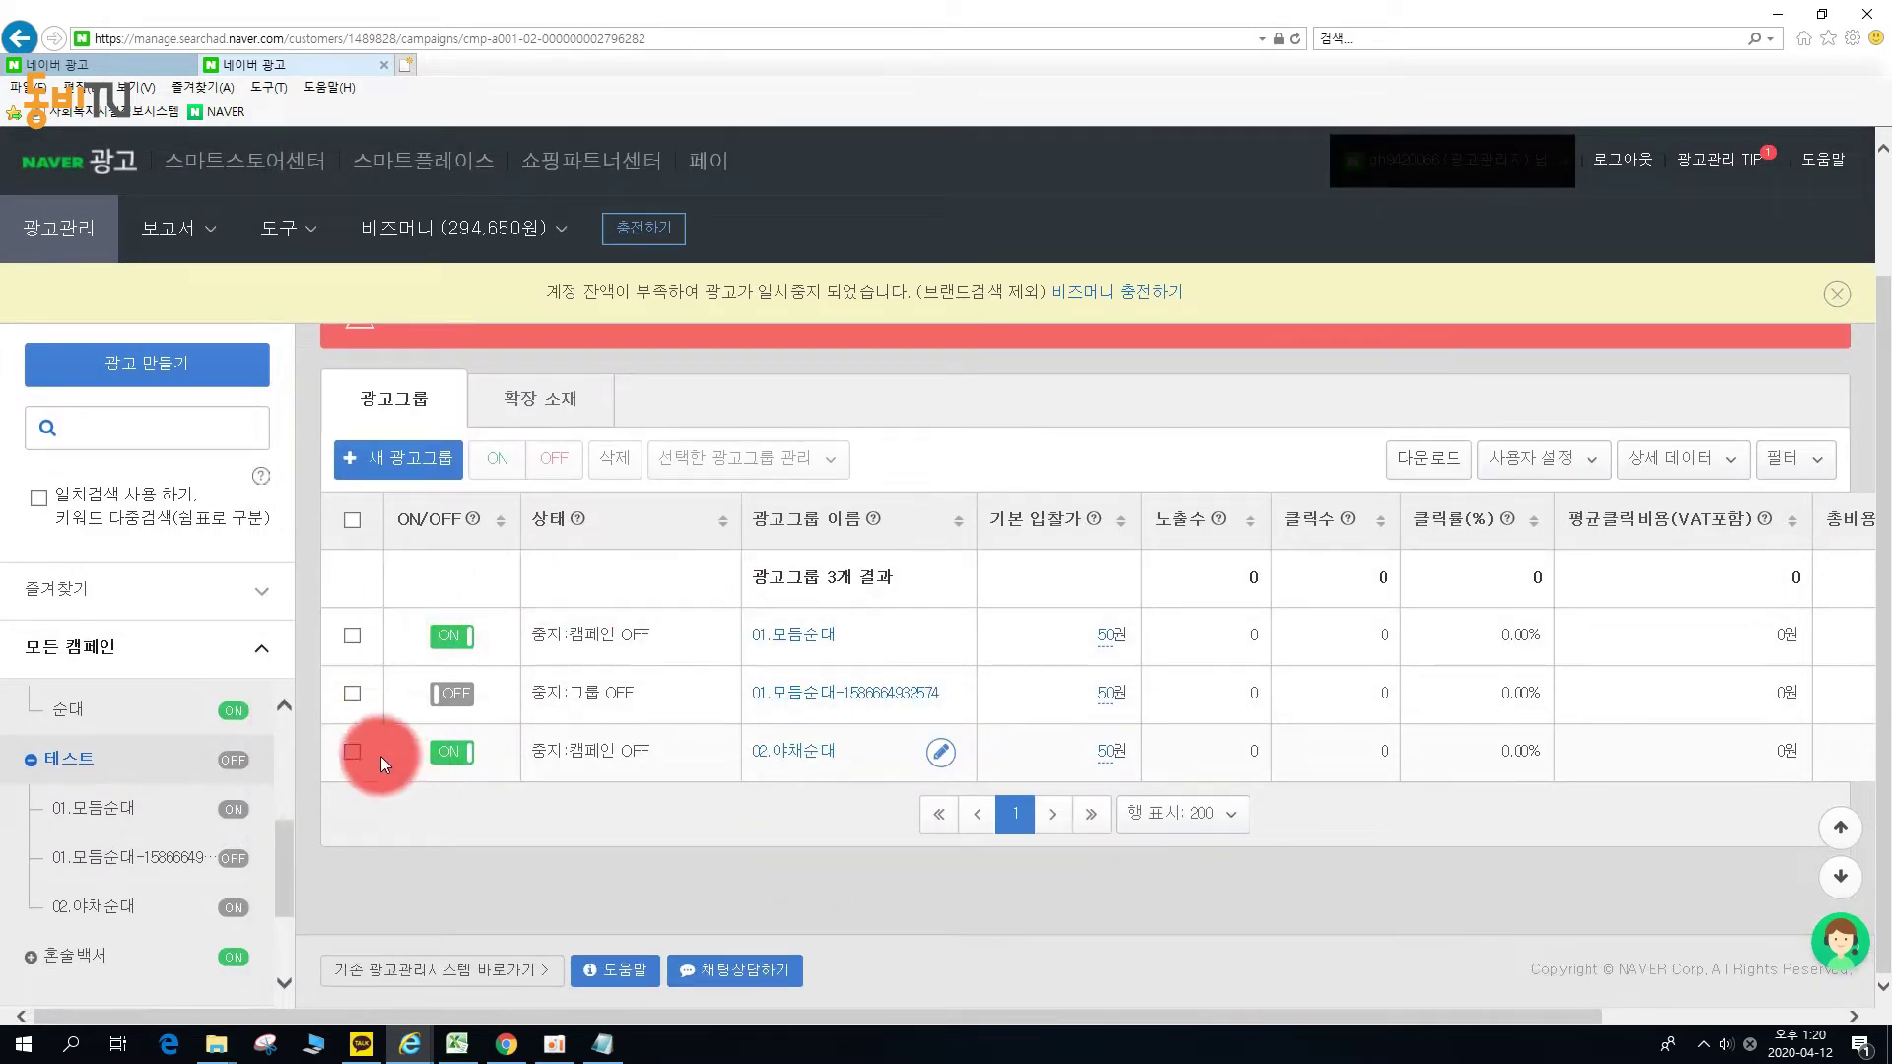
Open the 02.야채순대 ad group and check its copied creative and extension creatives.
left_click(810, 754)
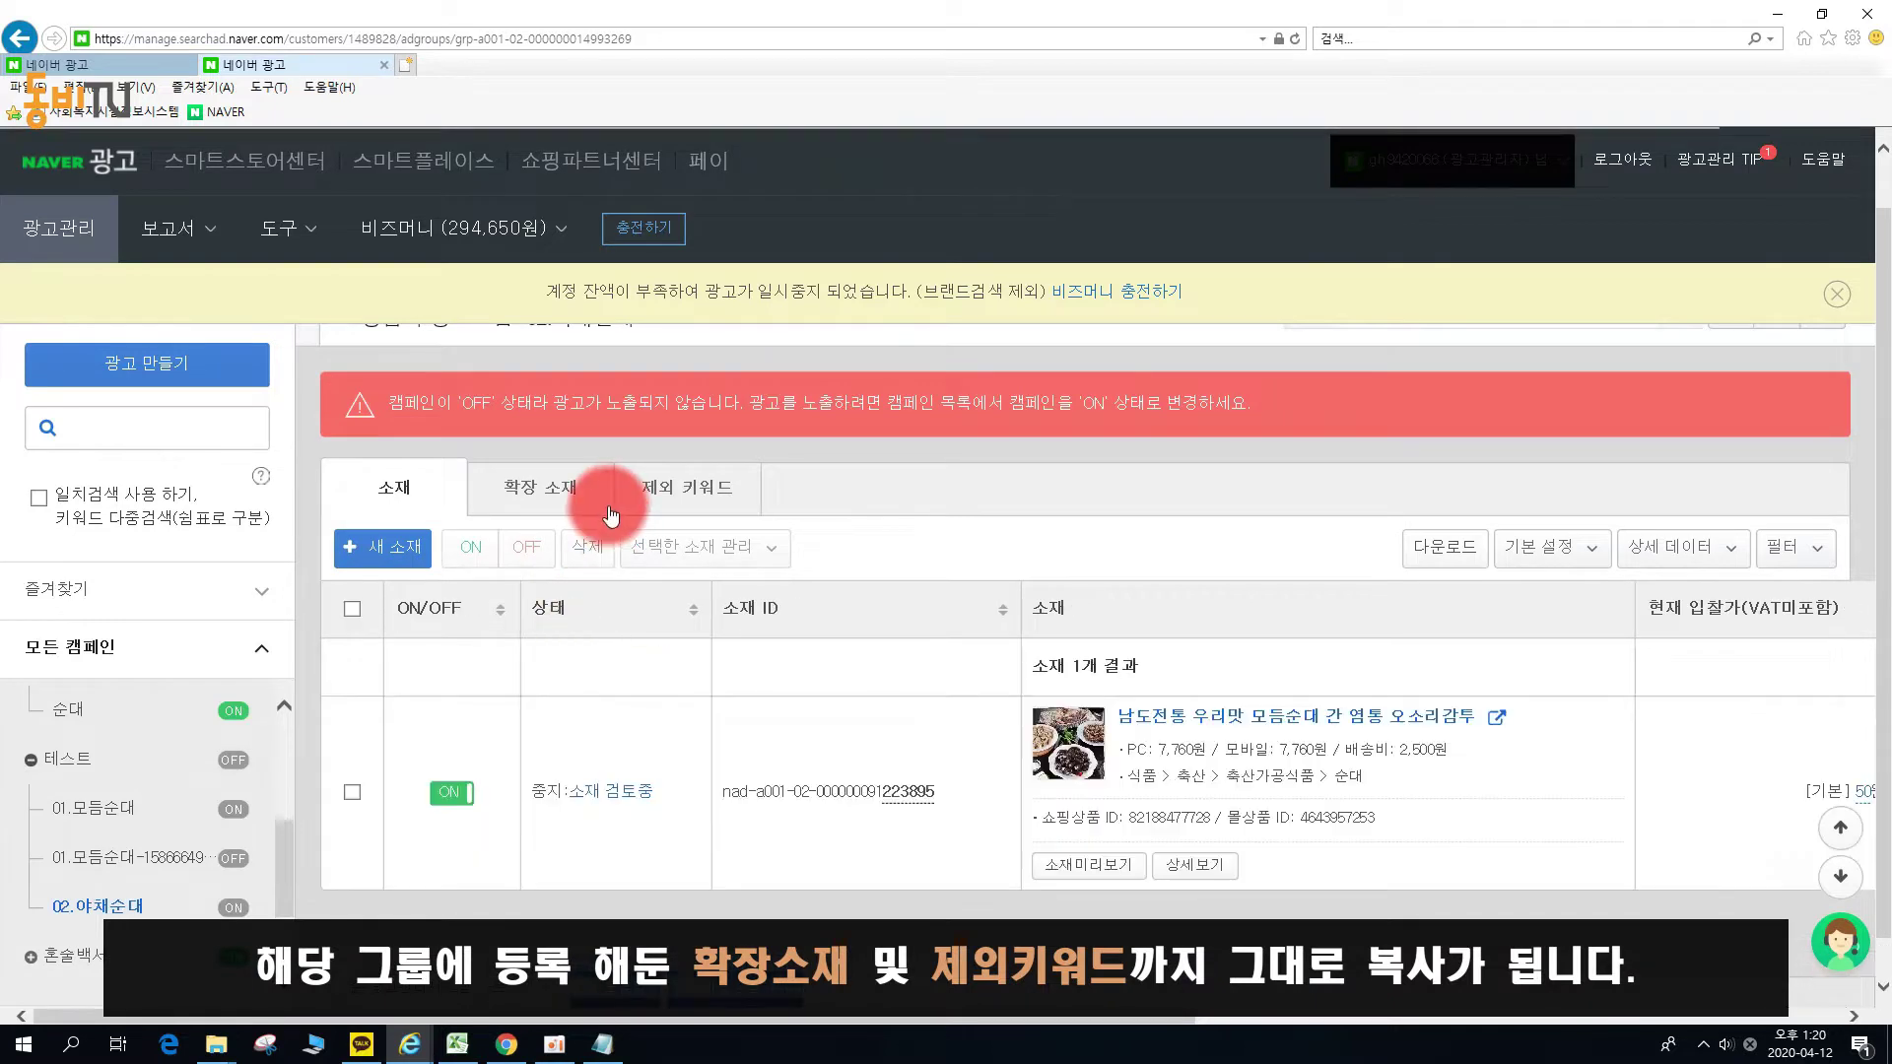
left_click(548, 487)
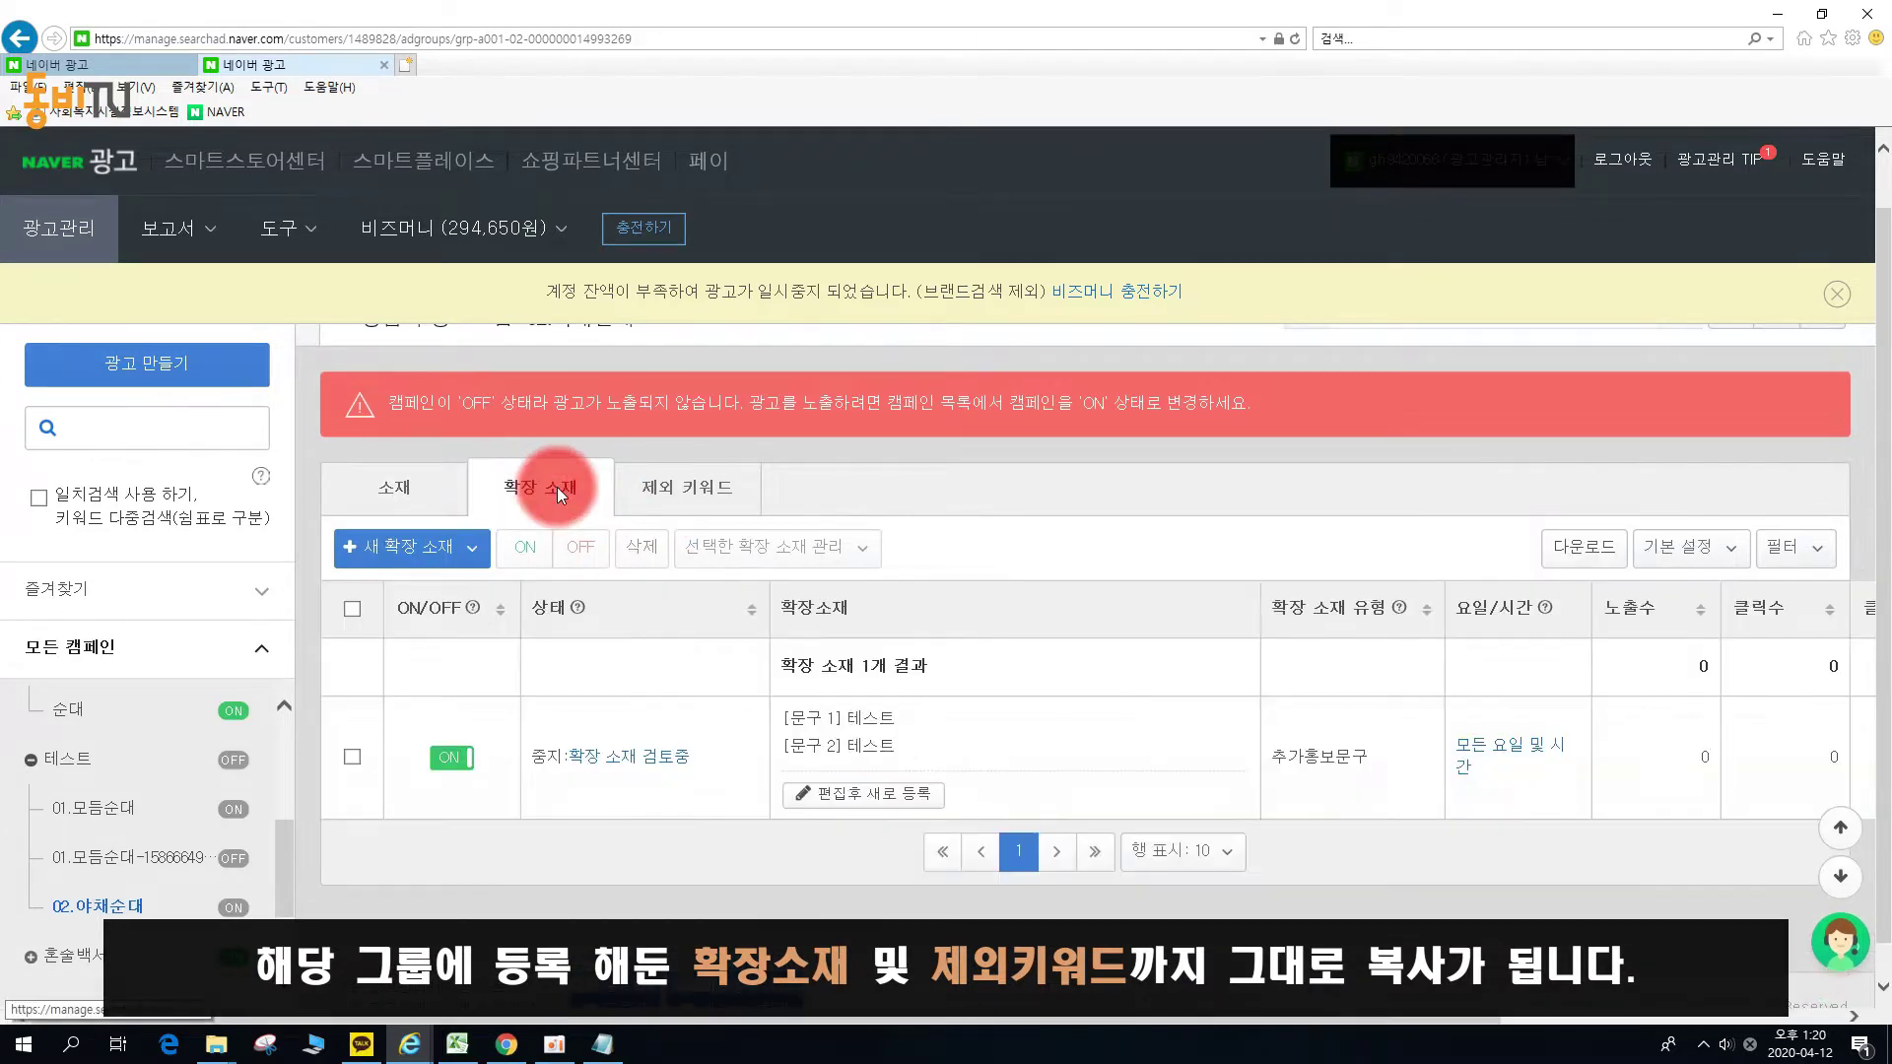
Check the 02.야채순대 group's extension creative and product creative, and return to the 테스트 campaign's ad group list.
left_click(896, 749)
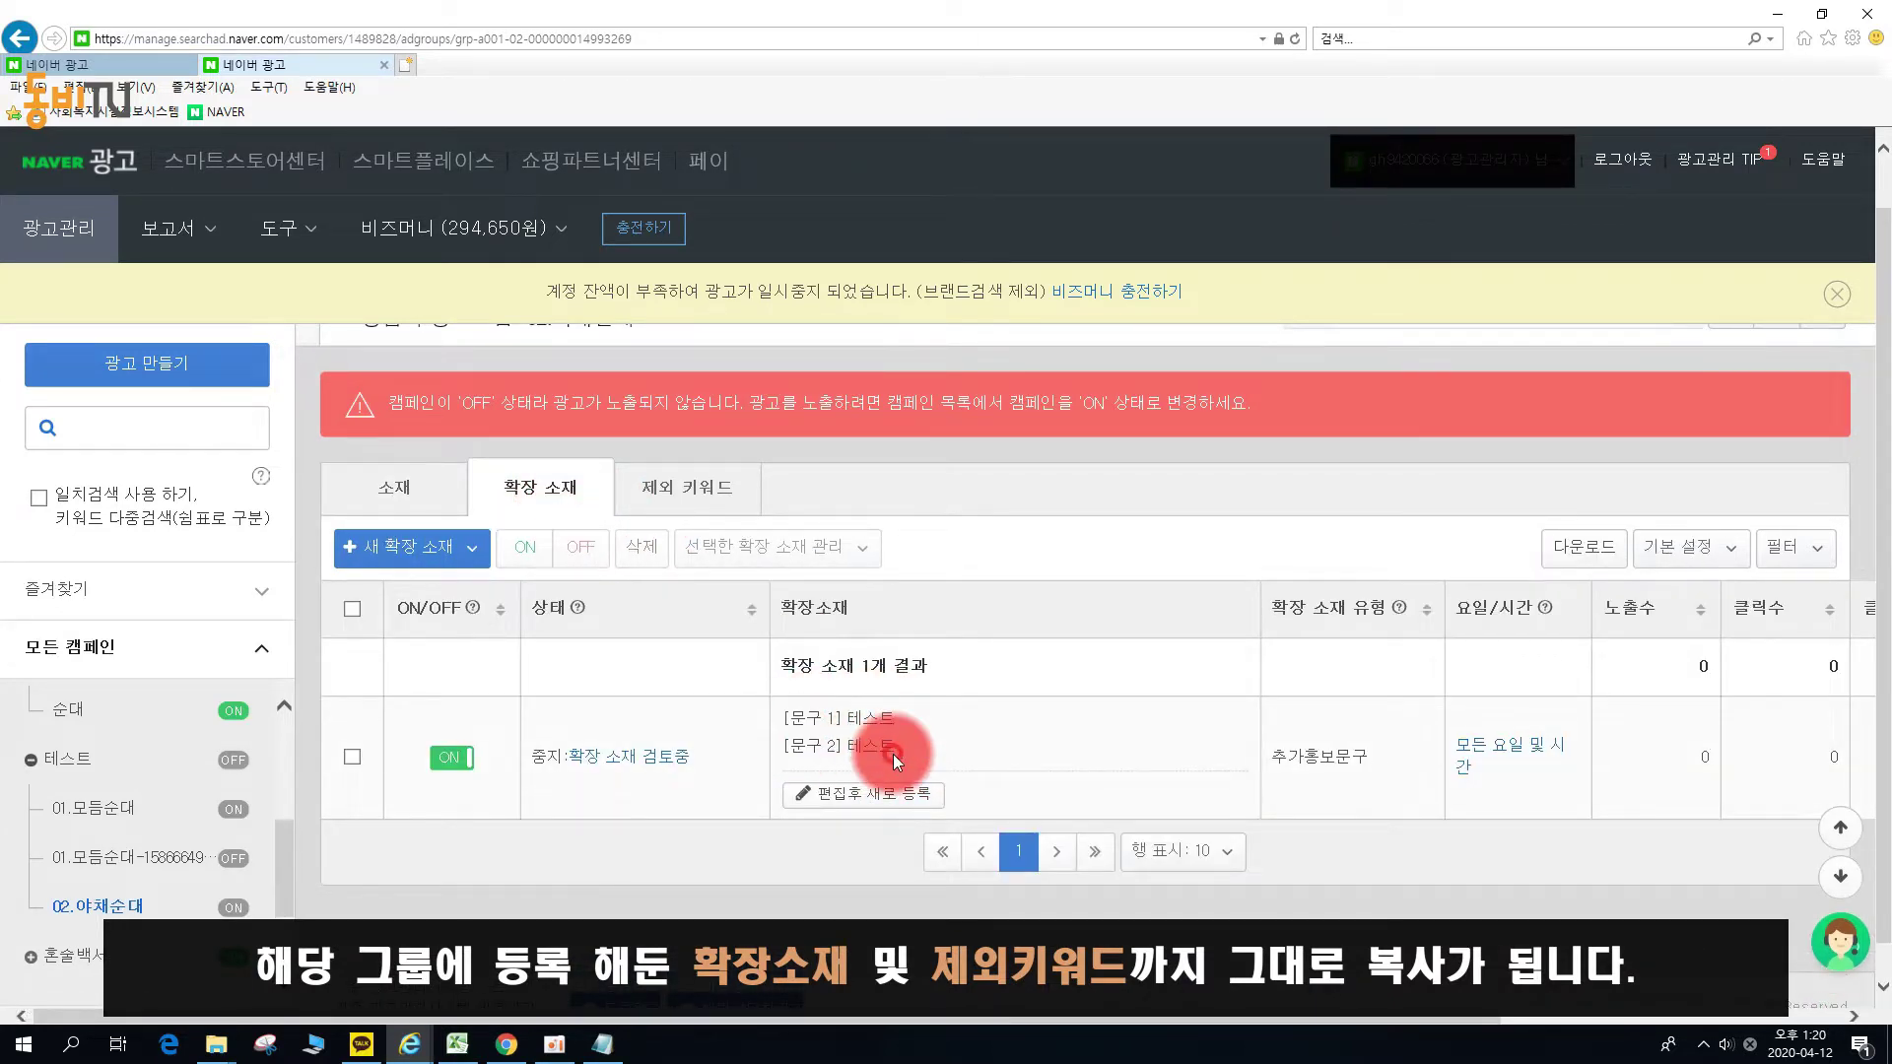
left_click(443, 487)
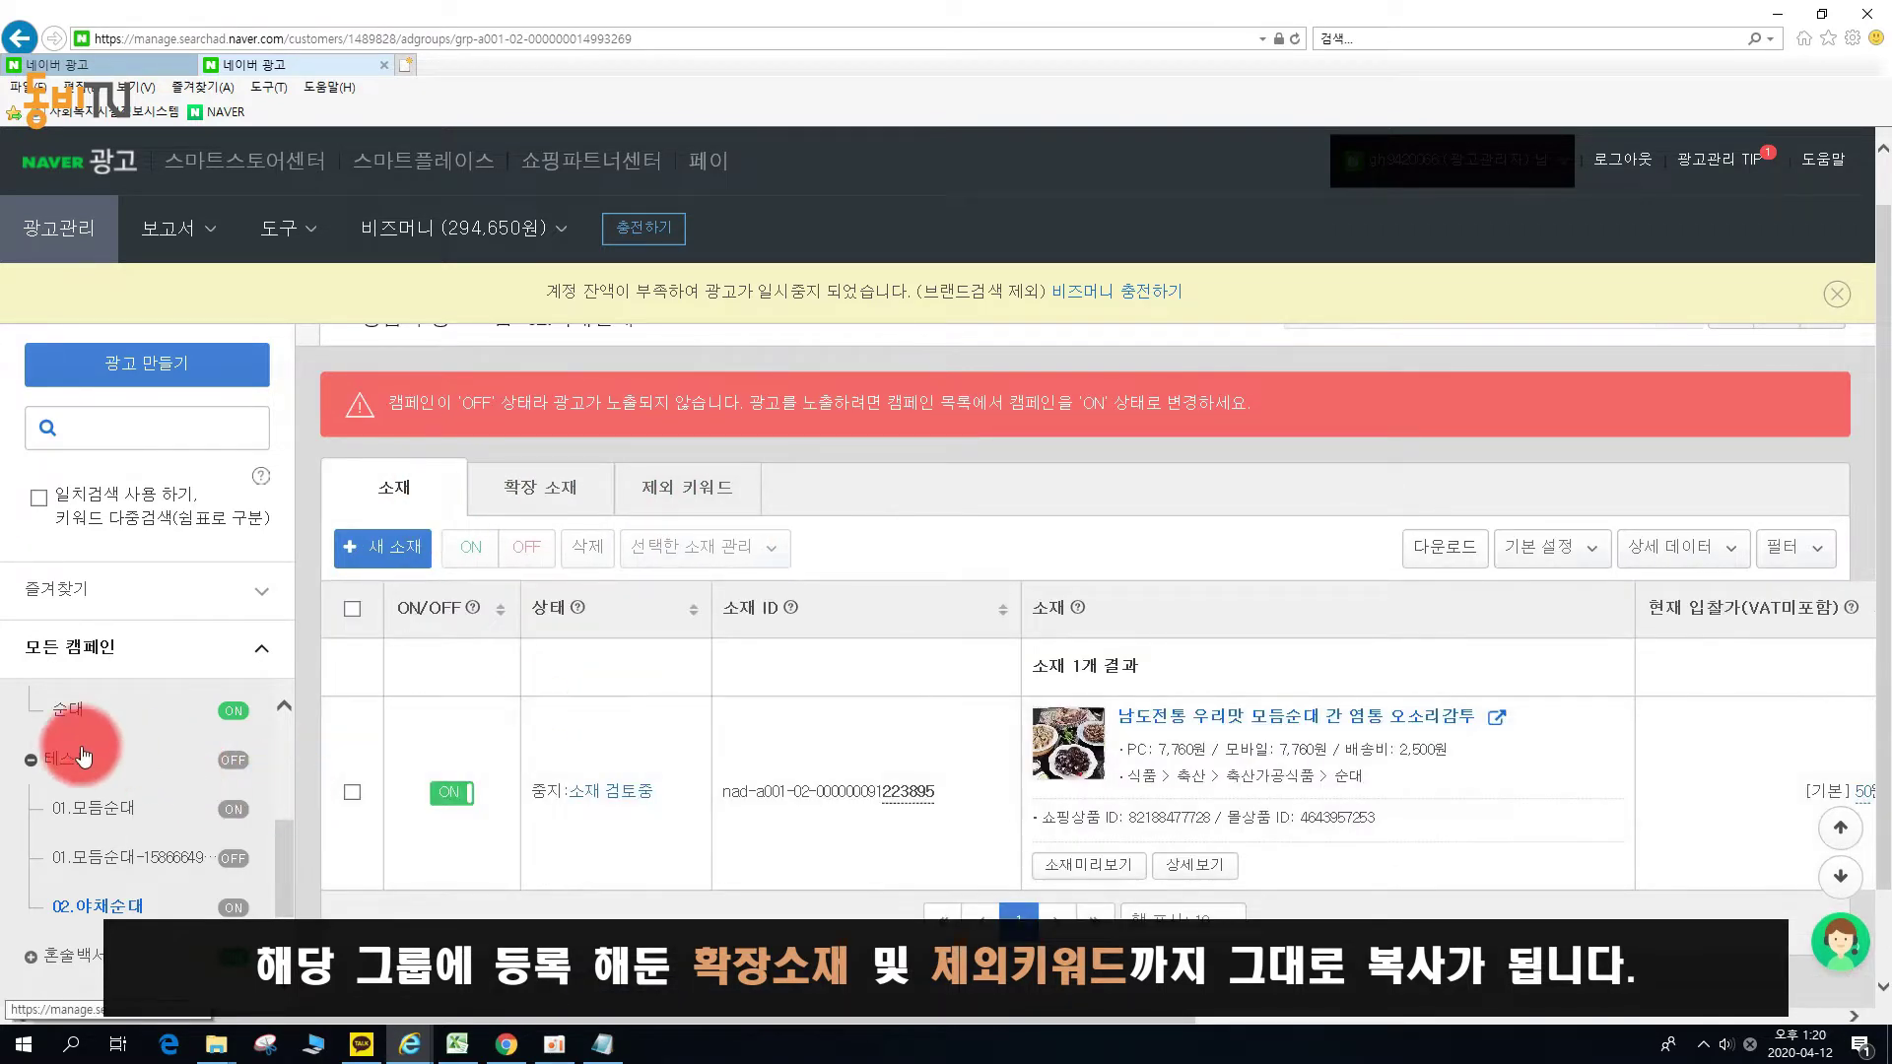
left_click(80, 751)
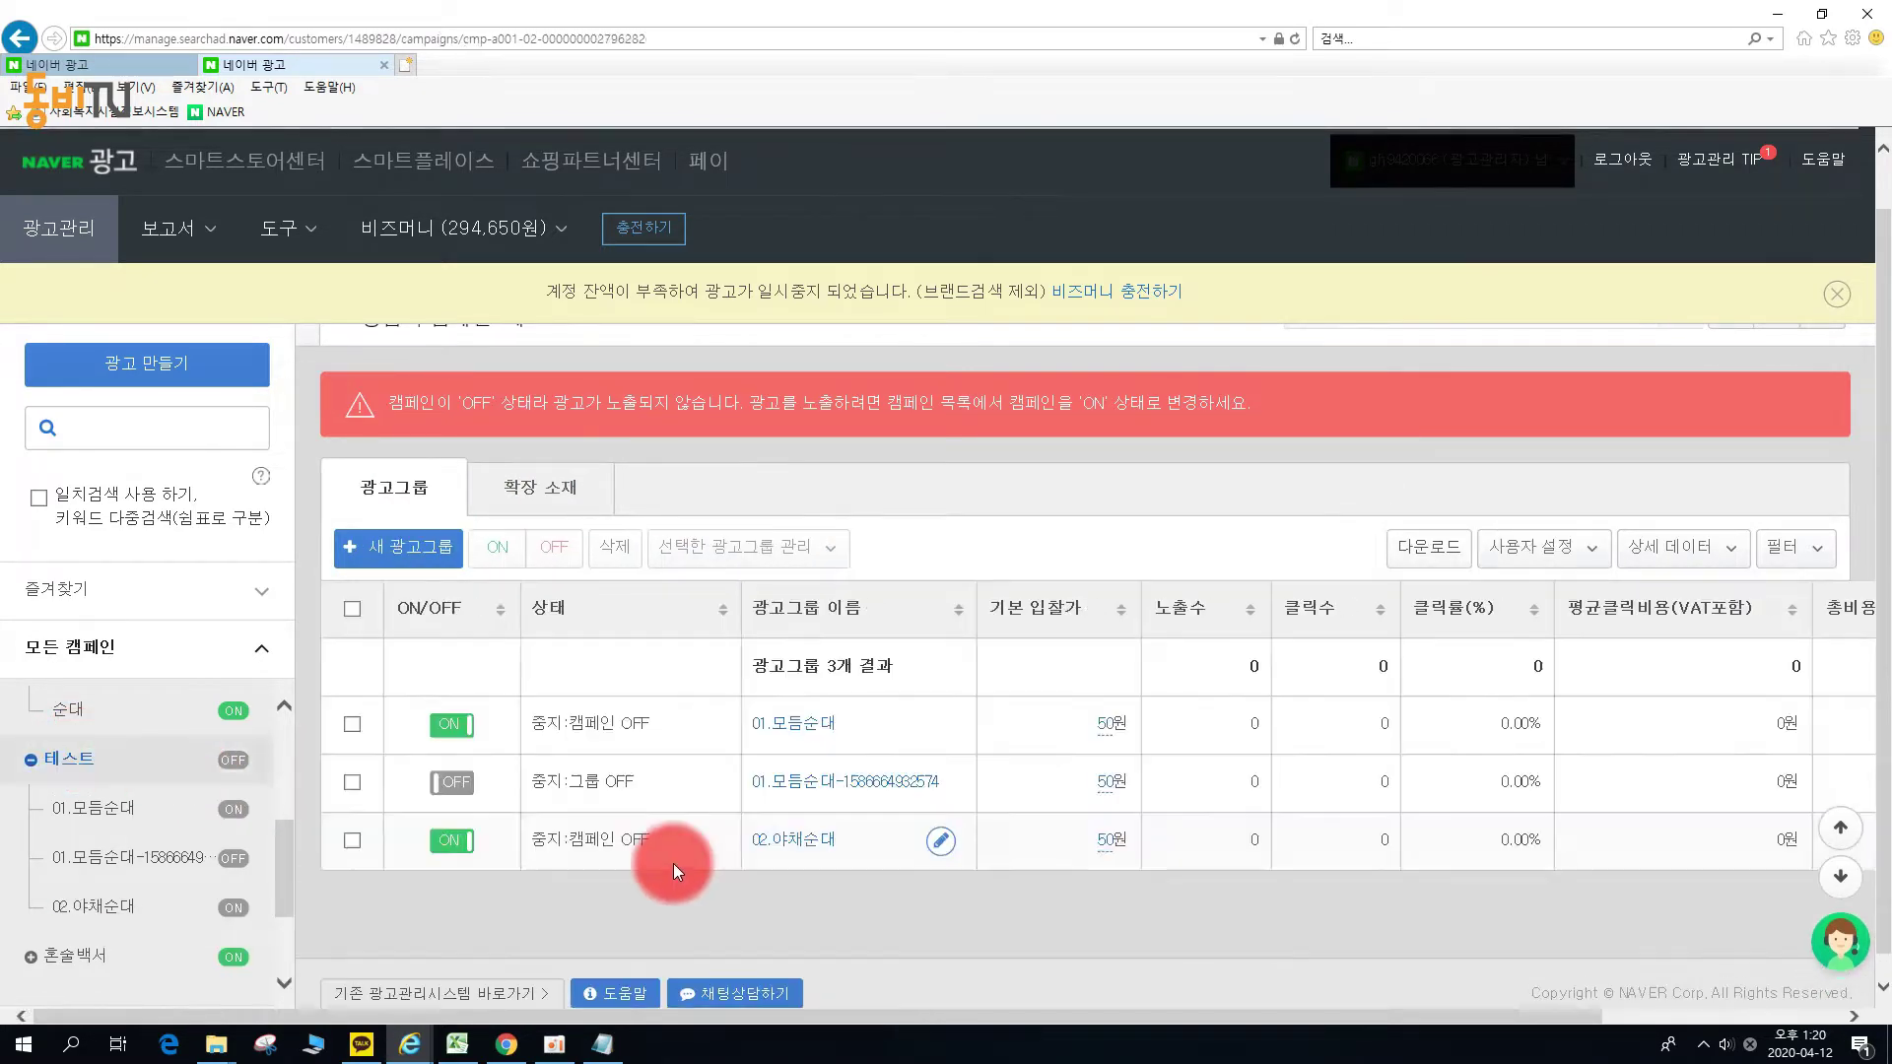
Open the 02.야채순대 ad group and delete the copied 모듬순대 product creative from it.
left_click(809, 839)
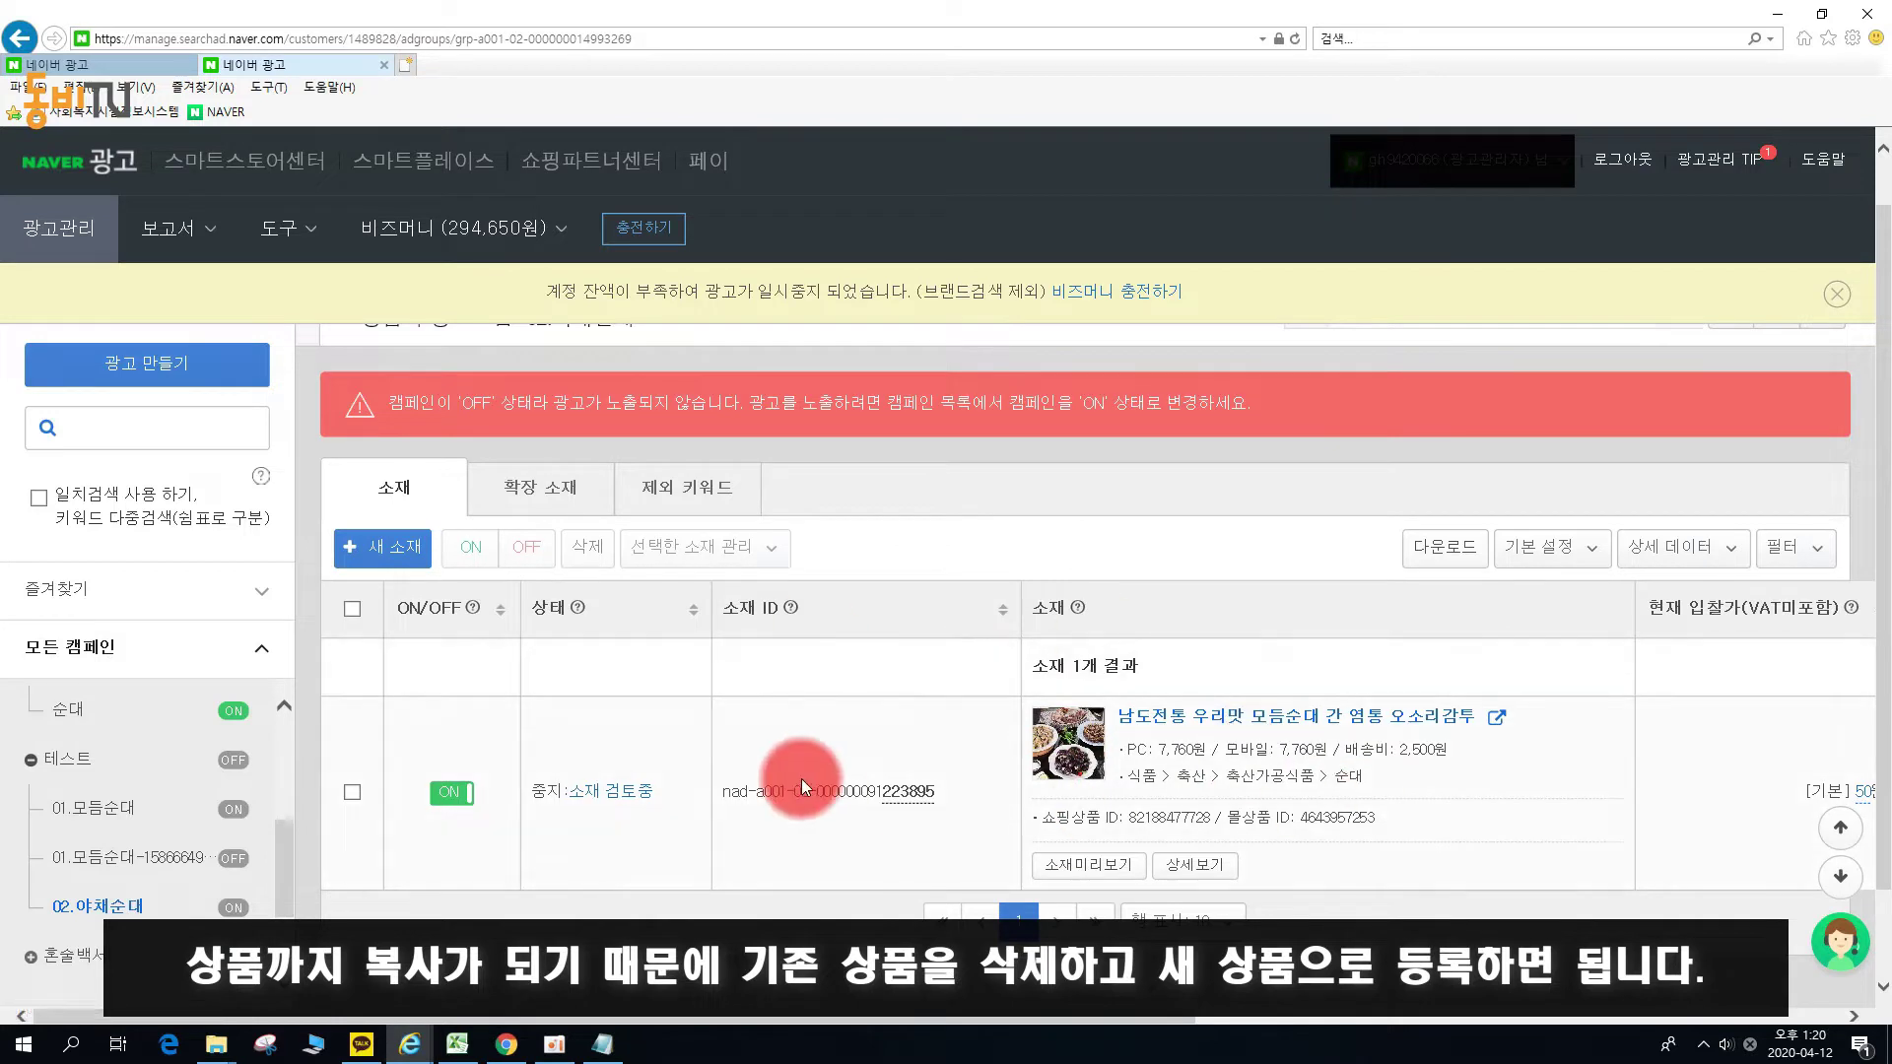
left_click(352, 607)
left_click(587, 547)
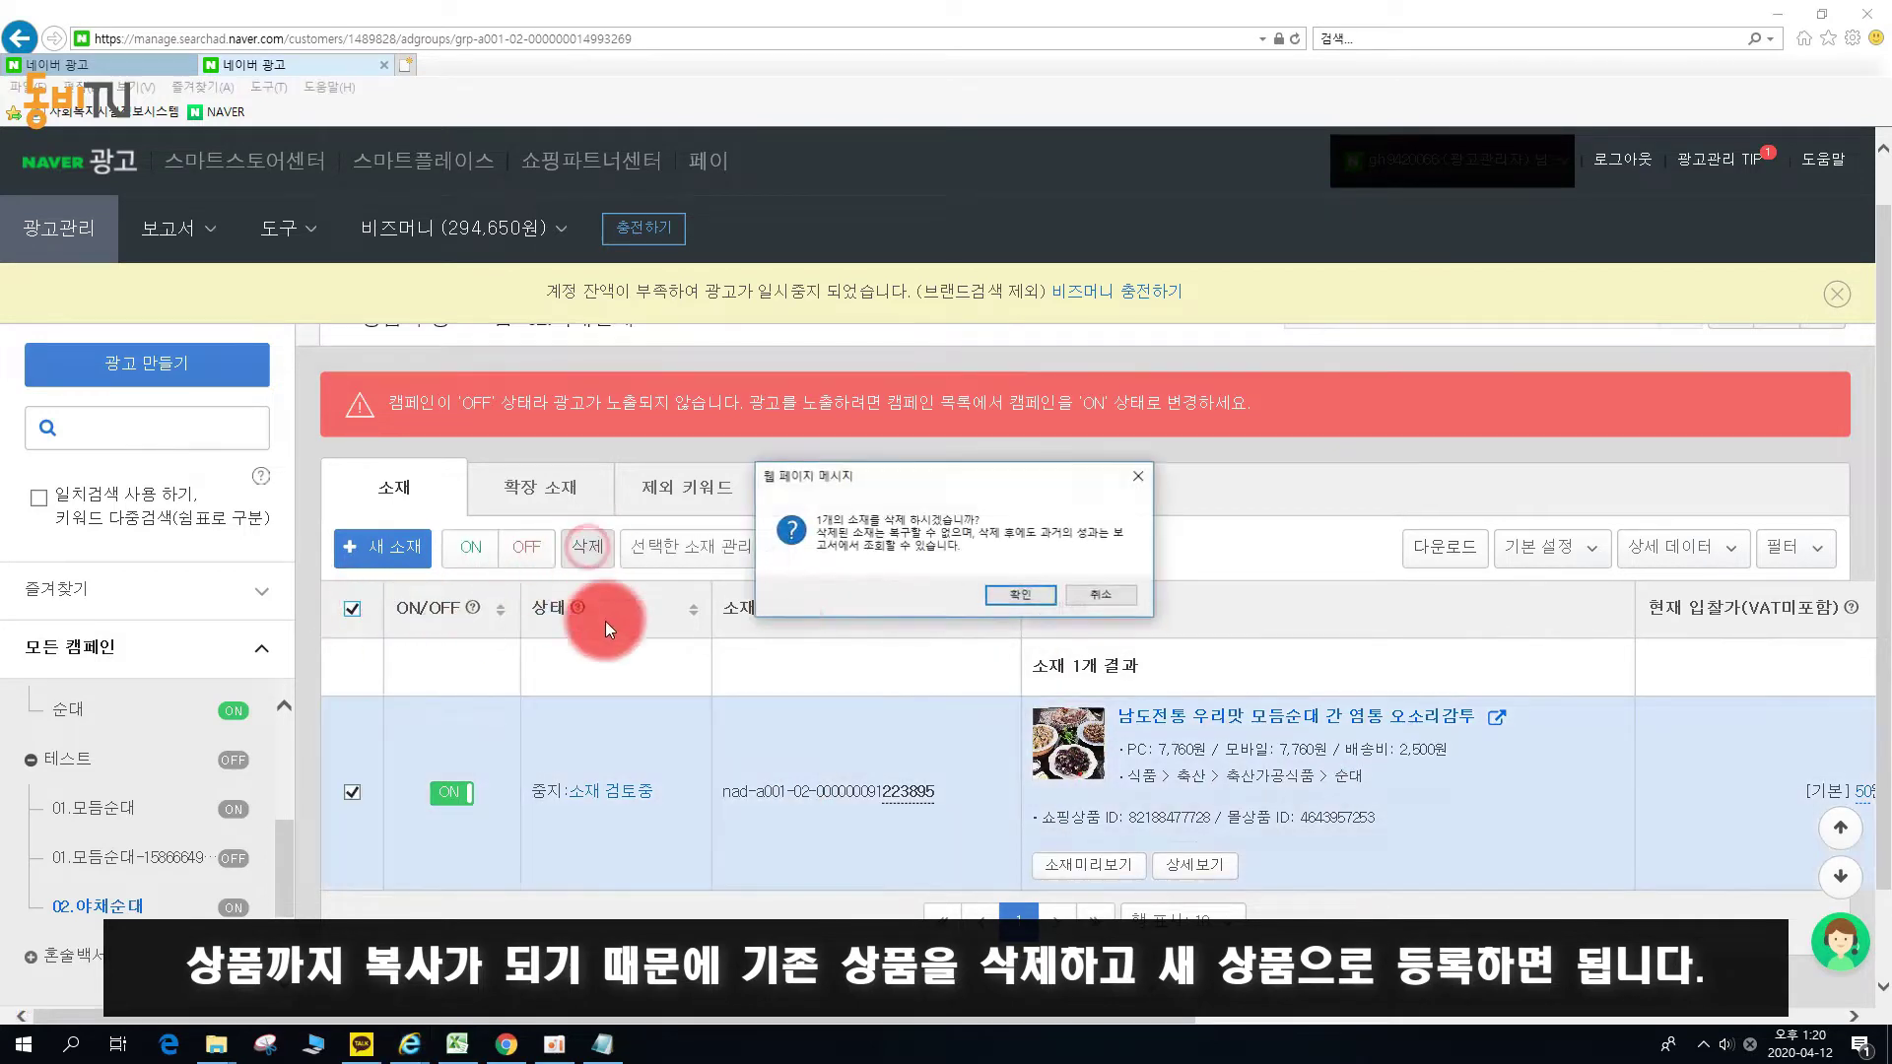
left_click(1003, 603)
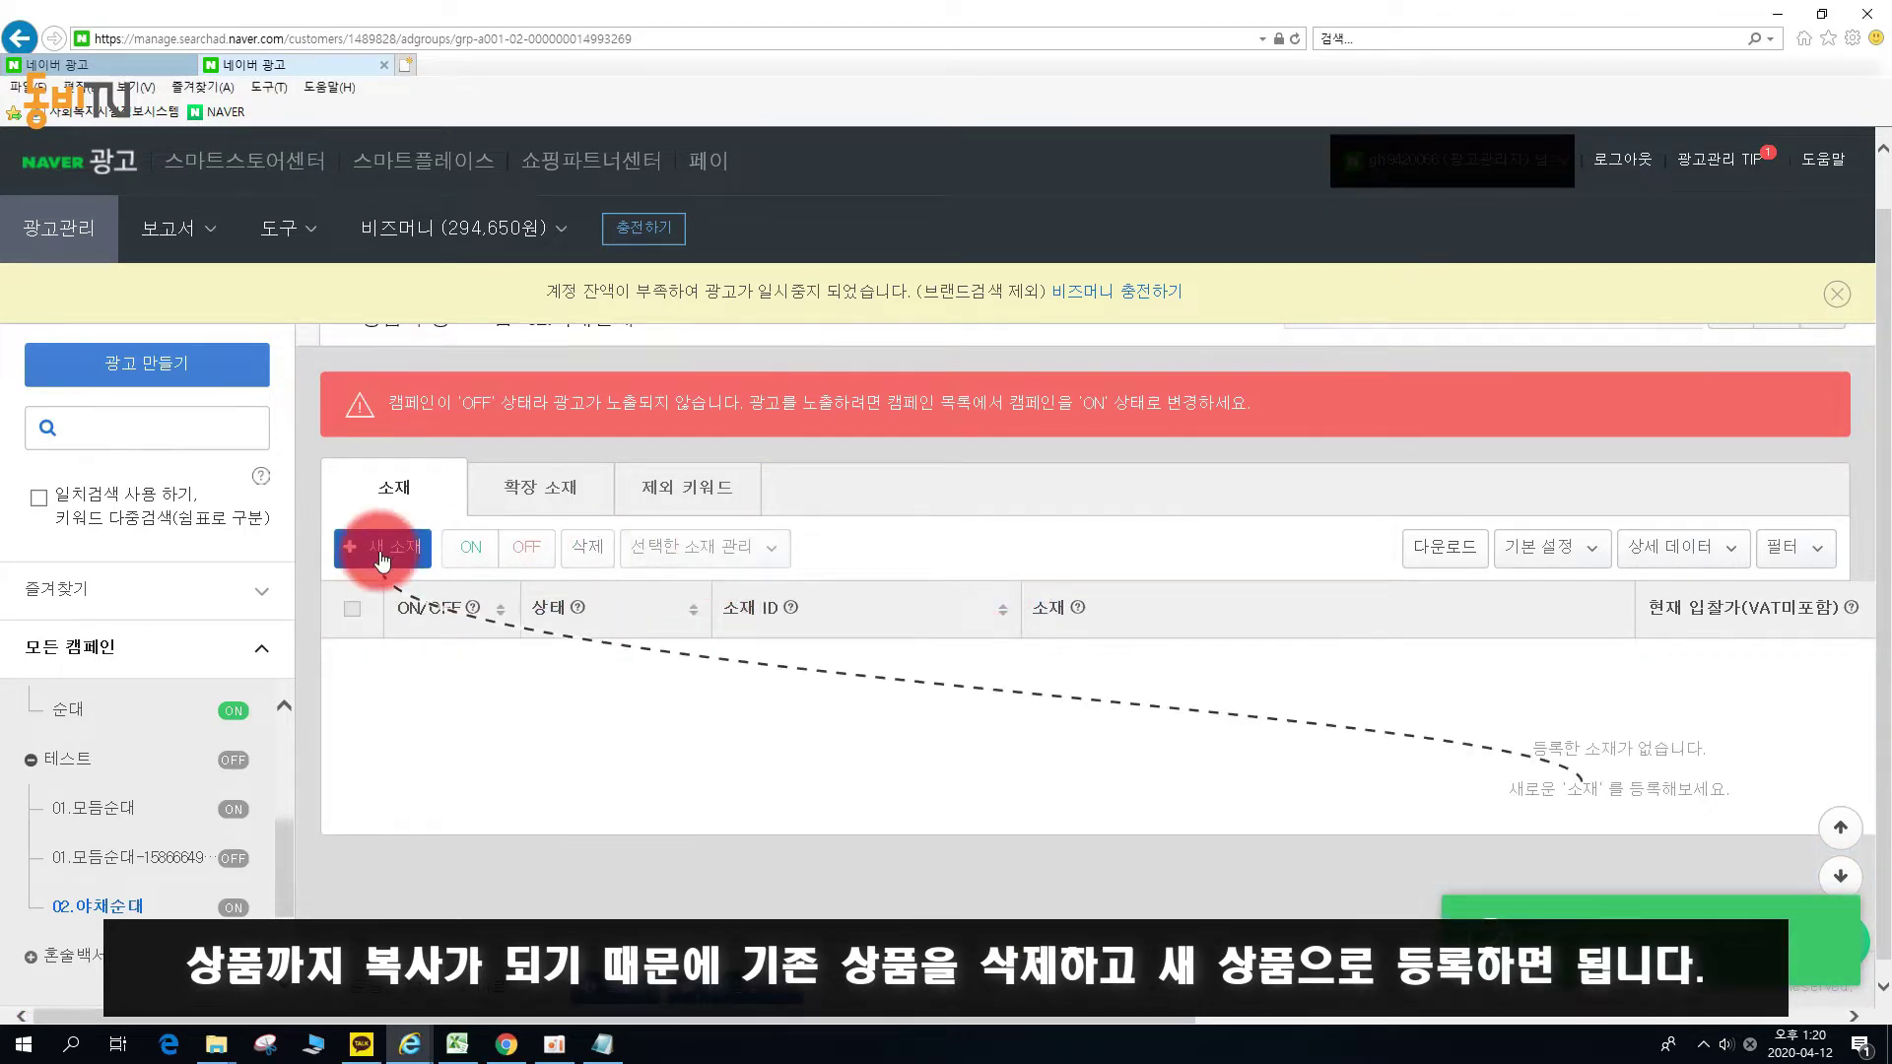
Open the product search form for a new creative, look through its sections, and close it without adding a product.
left_click(382, 546)
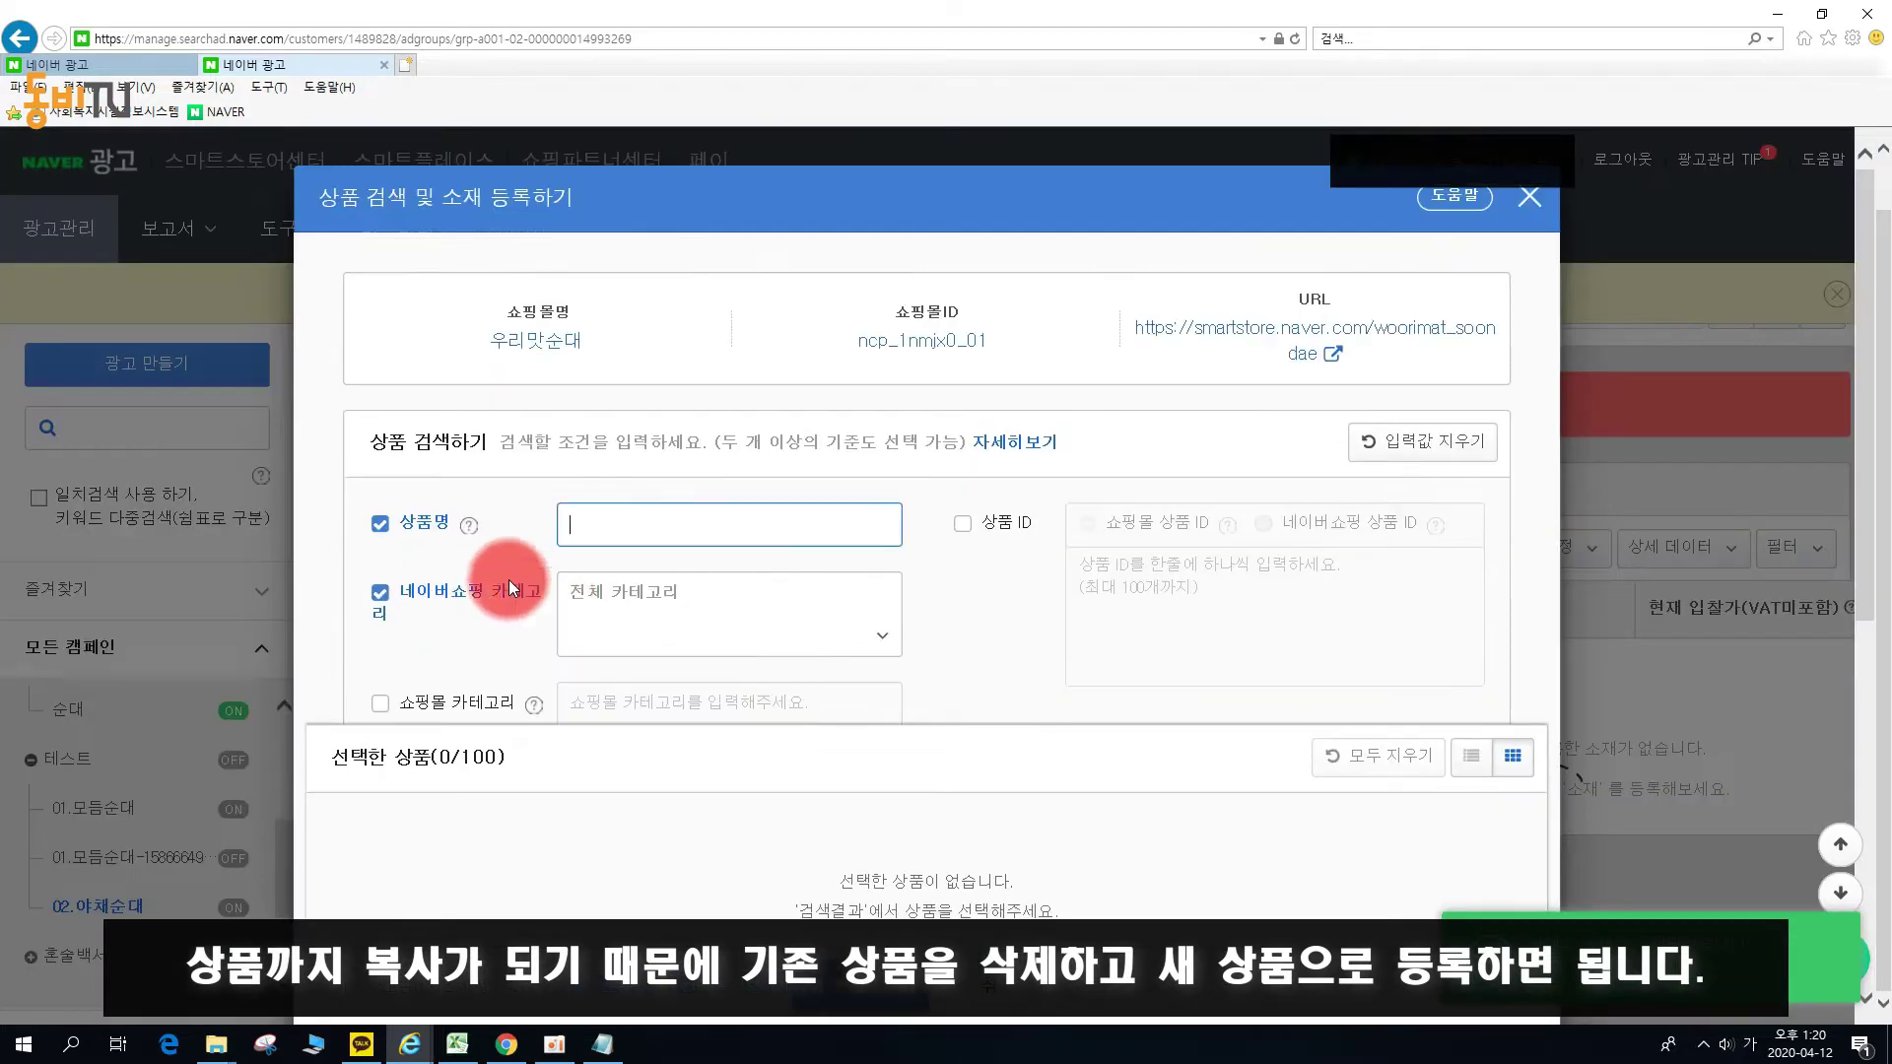
scroll(696, 579, "down", 2)
scroll(696, 579, "down", 5)
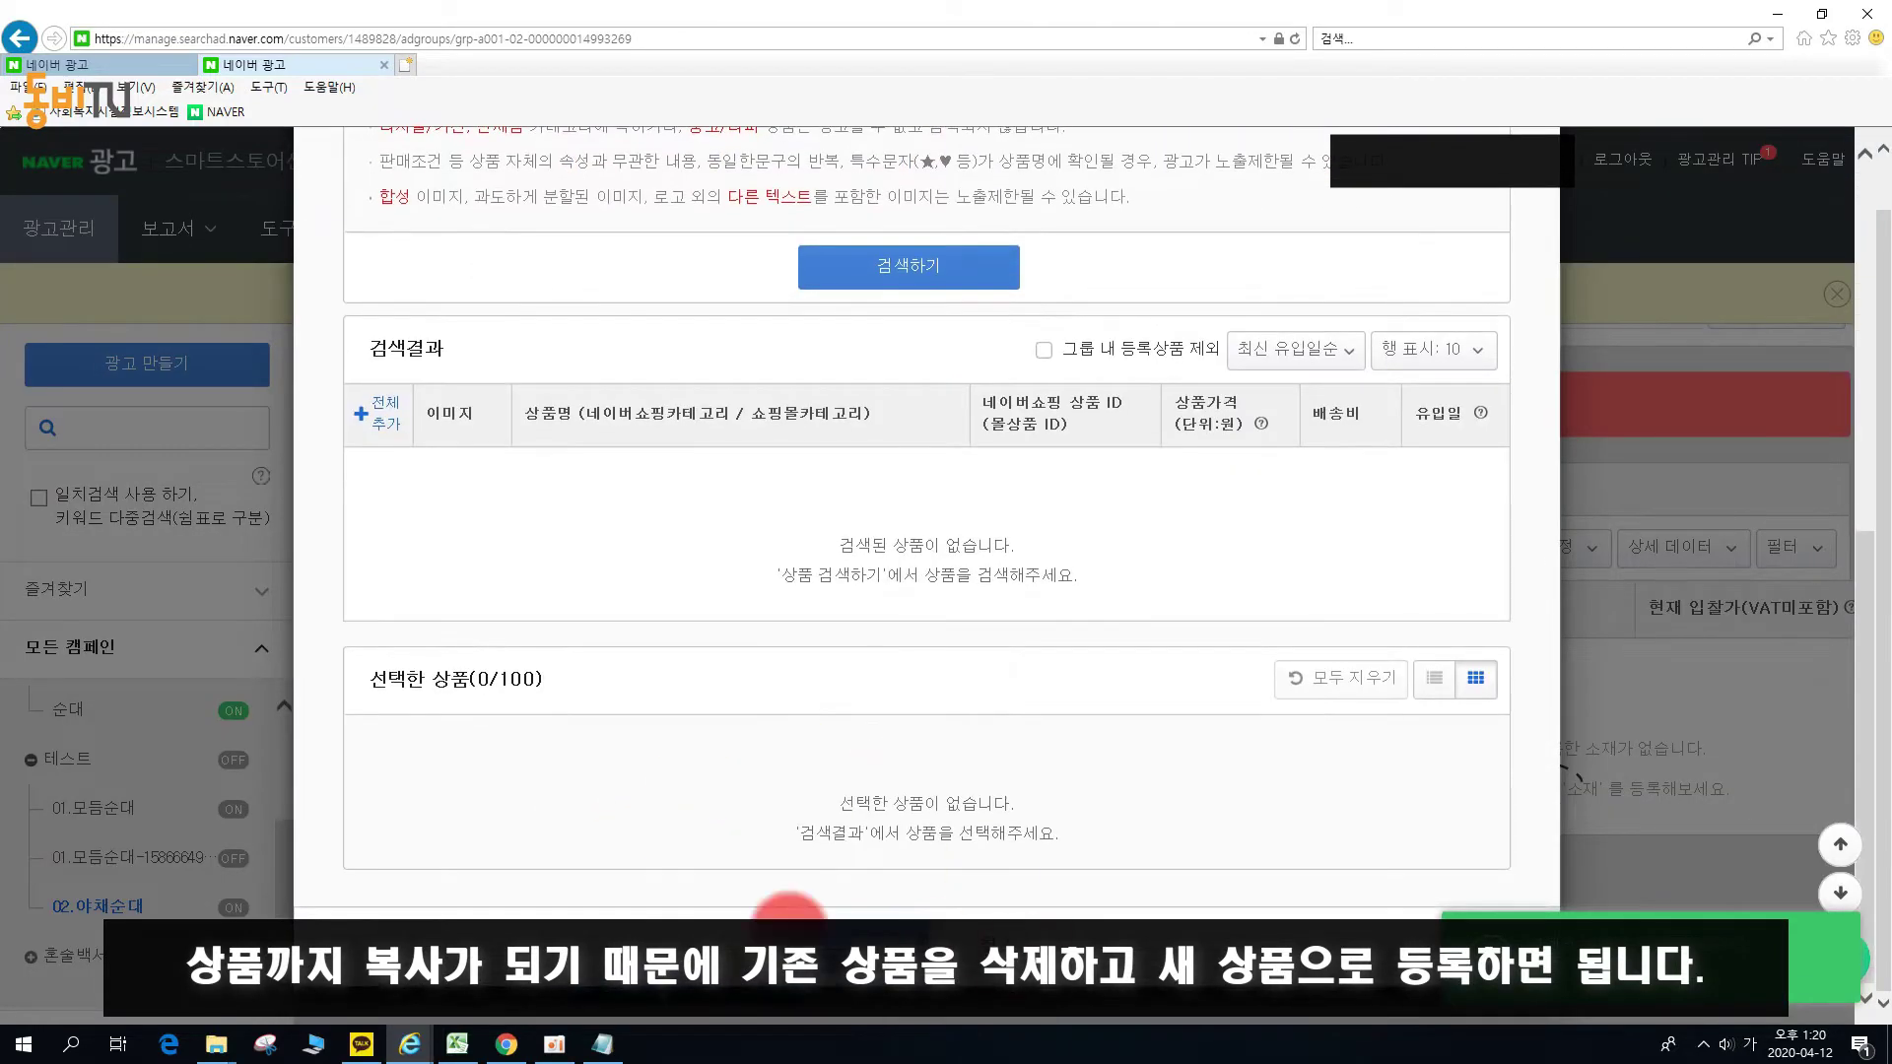
key("Escape")
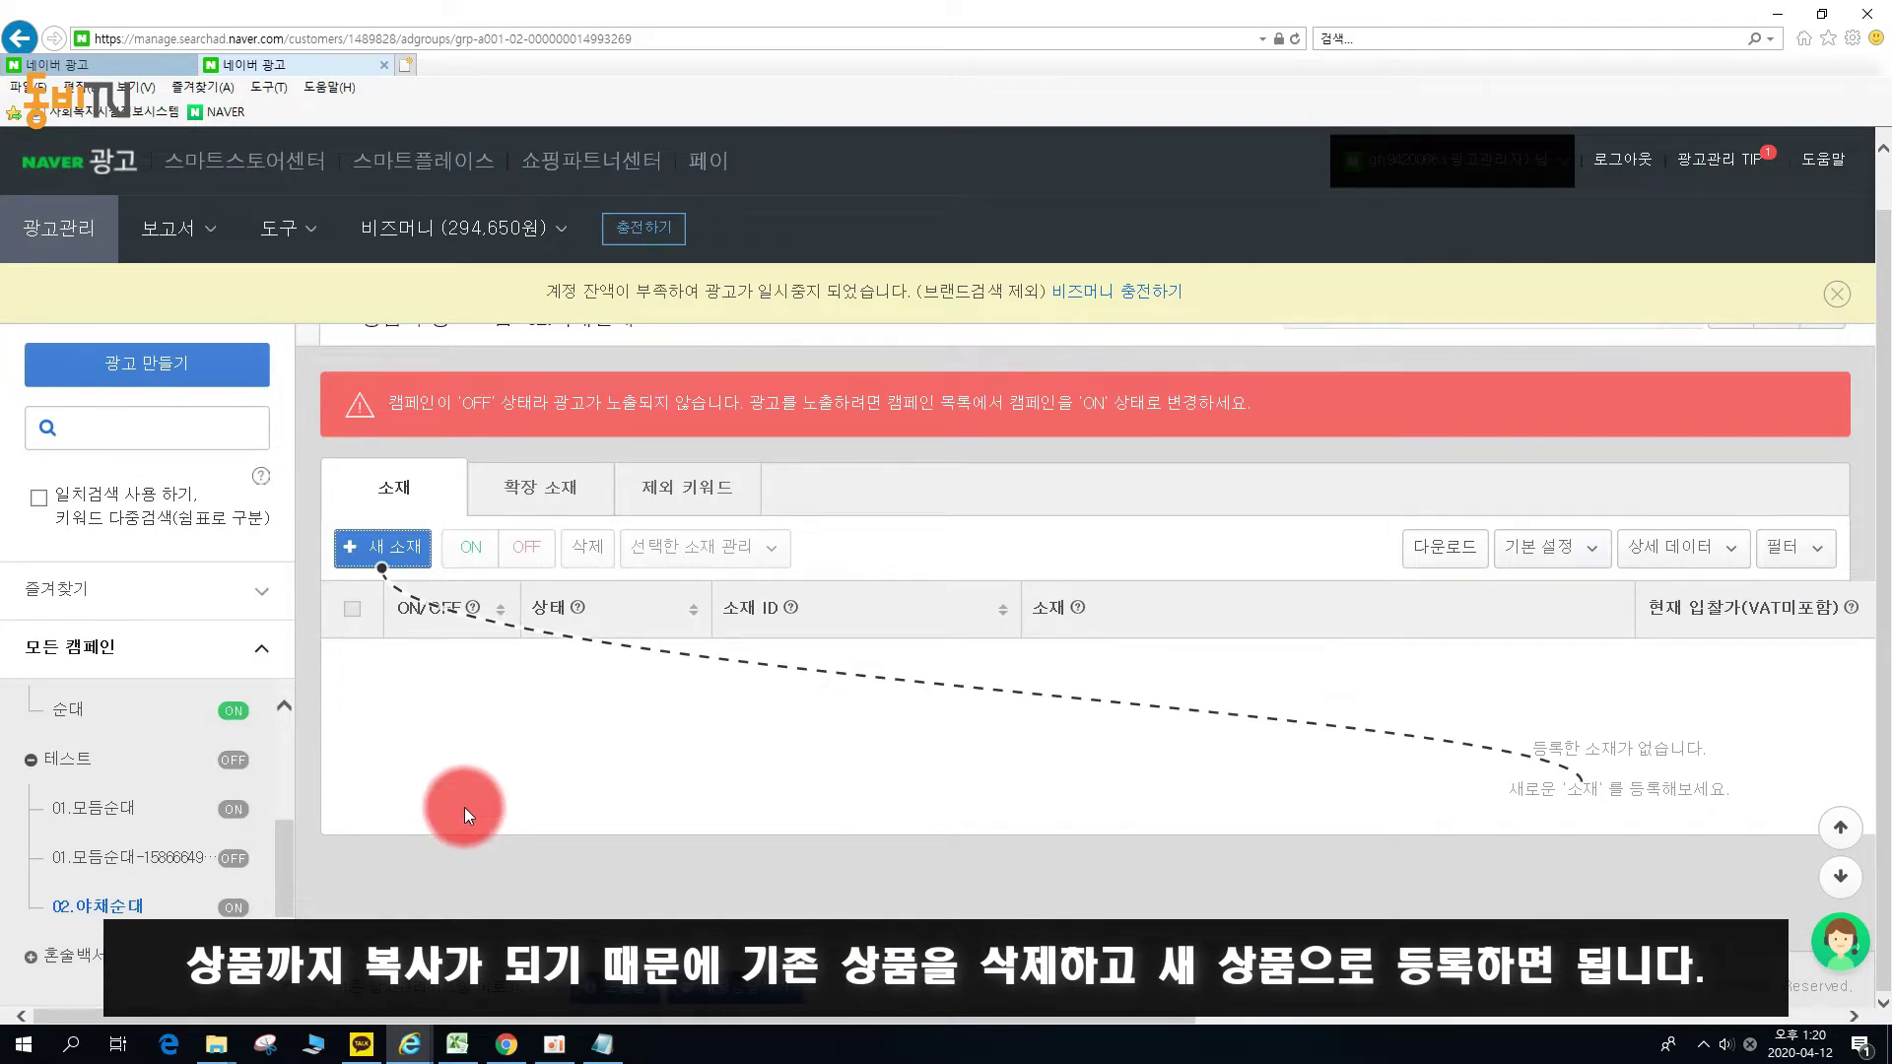
Open the 01.모듬순대 group in the 테스트 campaign and examine its creative's category and product name for likely exposure keywords.
left_click(106, 764)
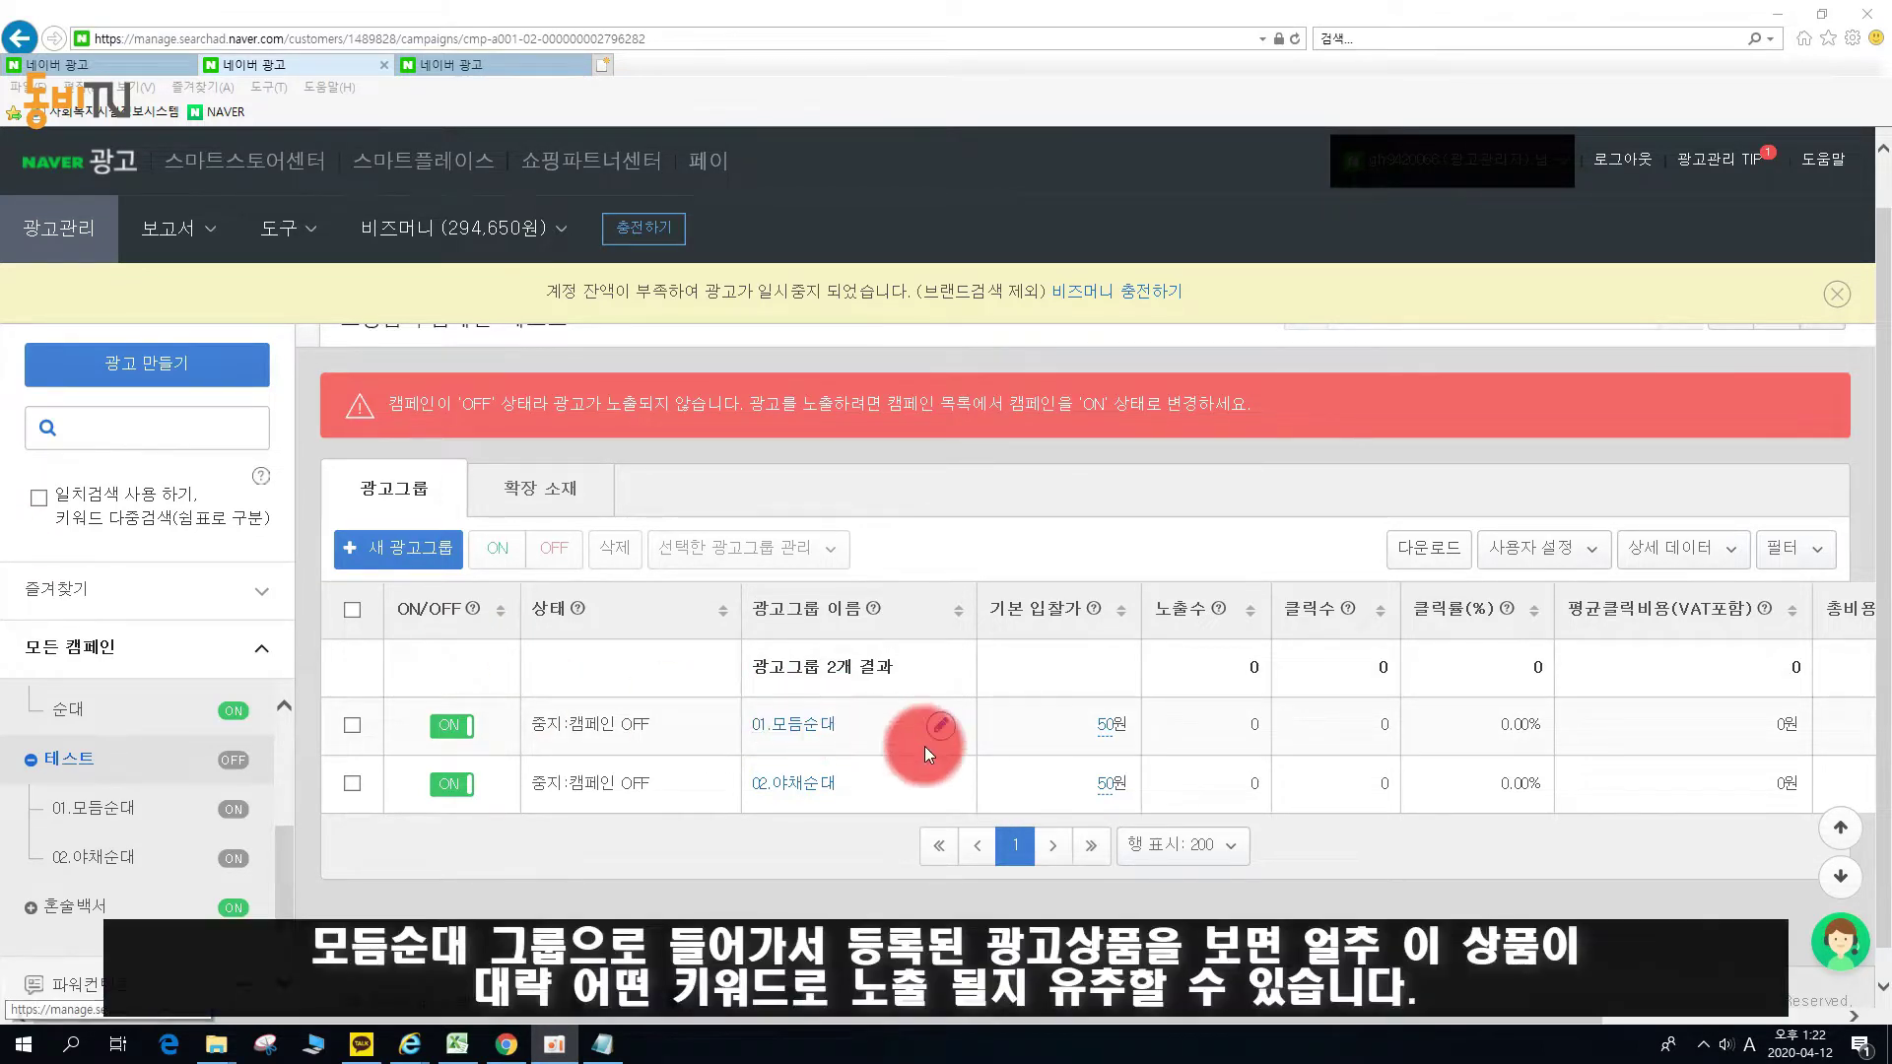
left_click(814, 727)
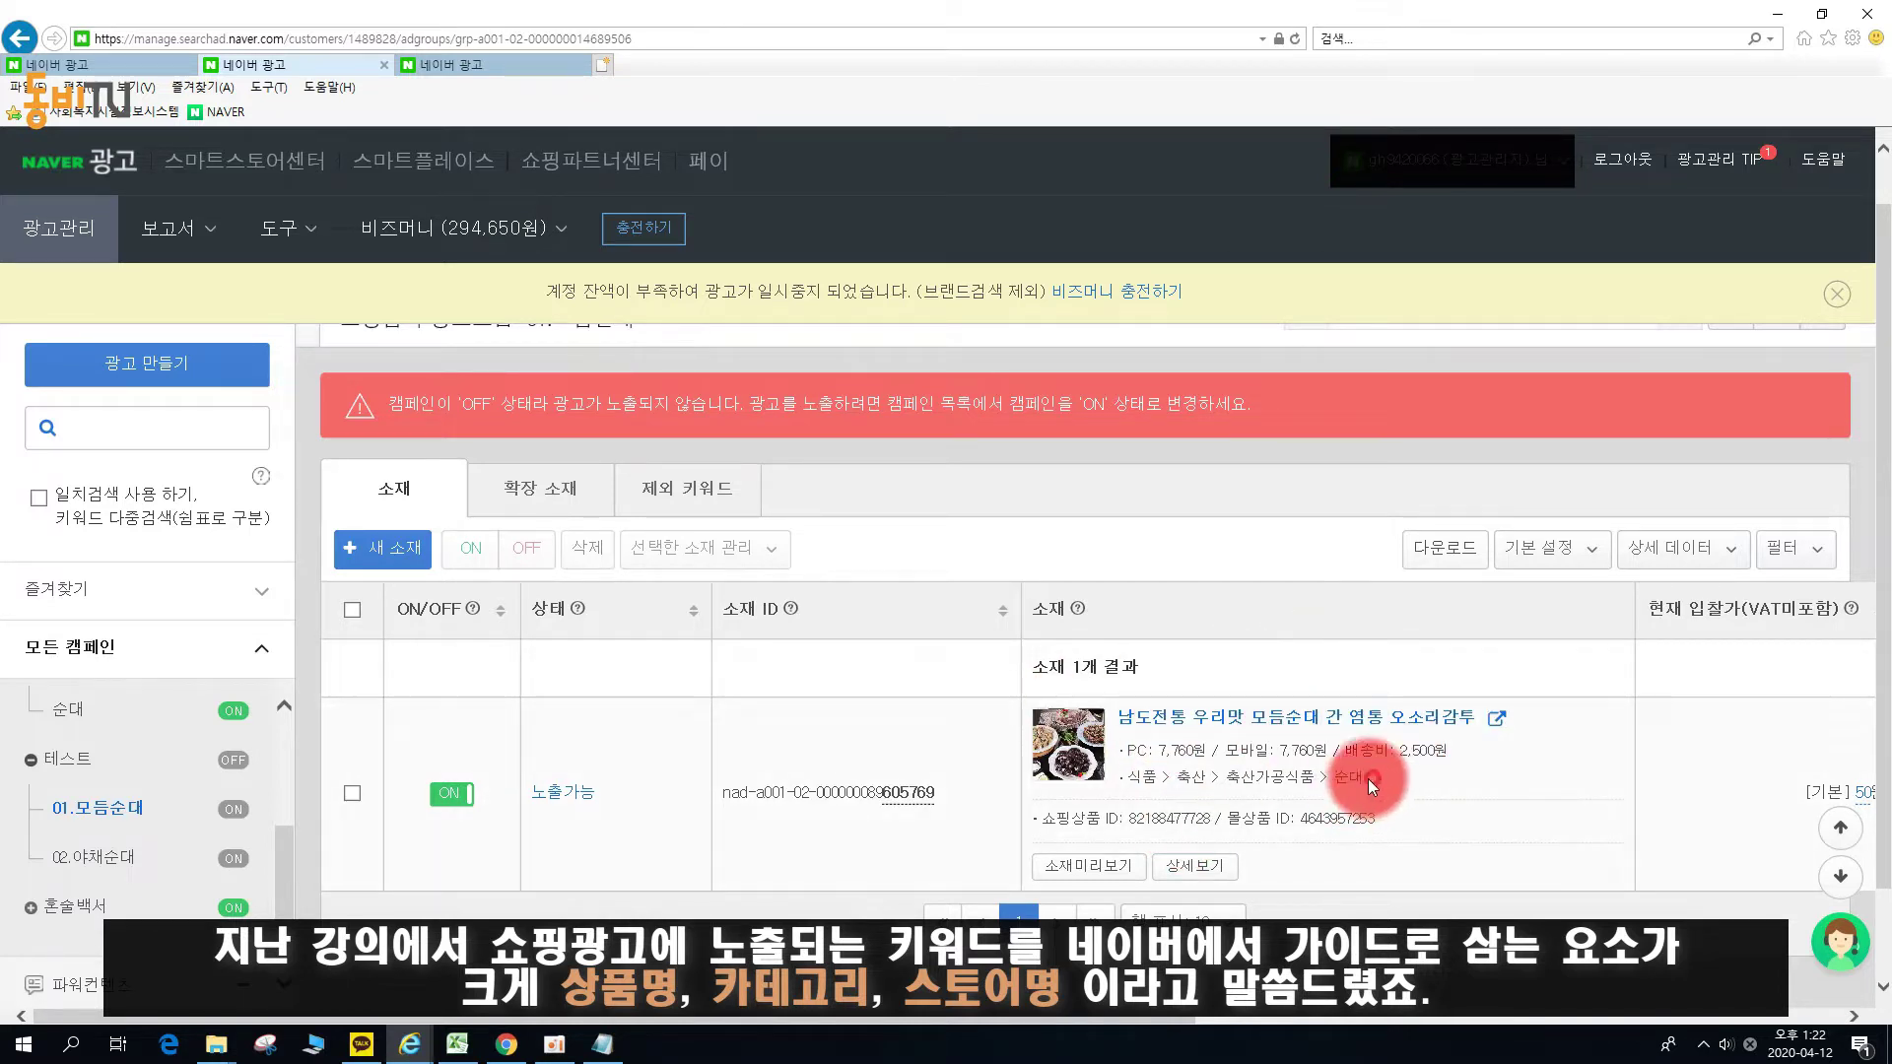
left_click_drag(1367, 778, 1117, 773)
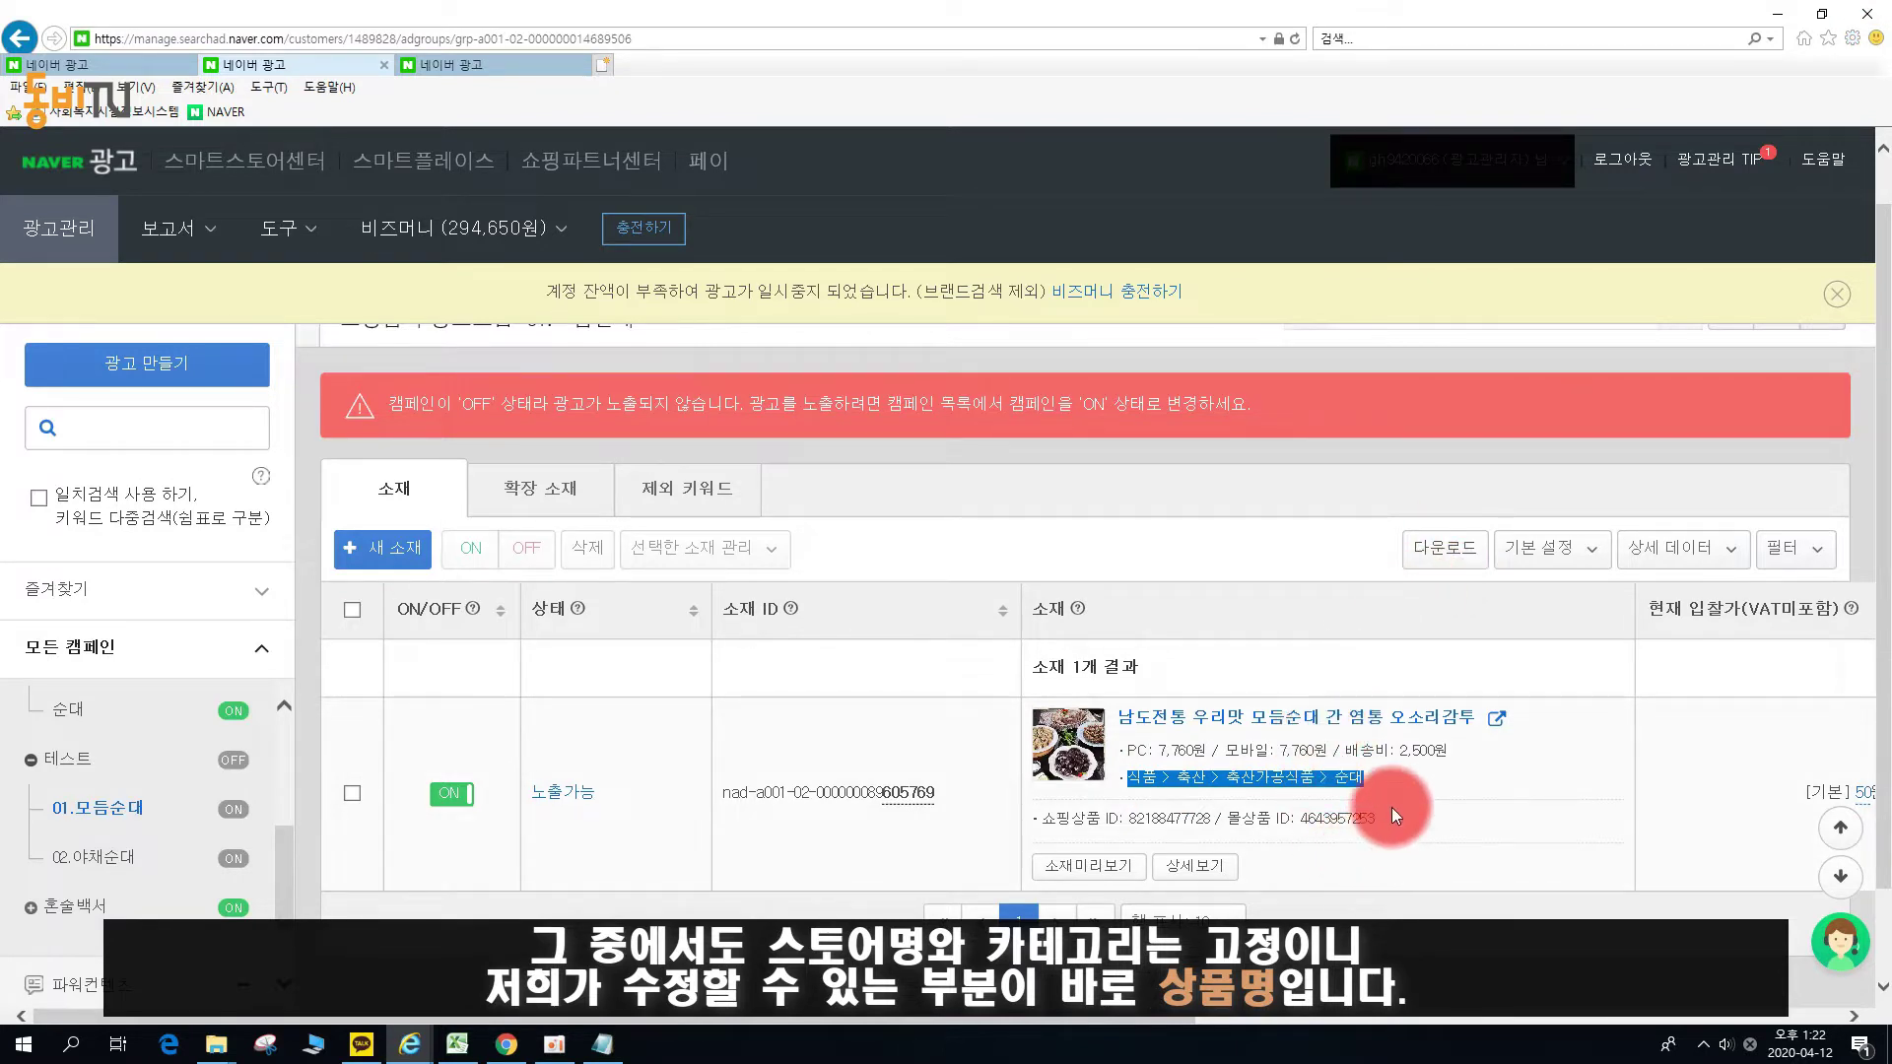
left_click_drag(1480, 722, 1141, 701)
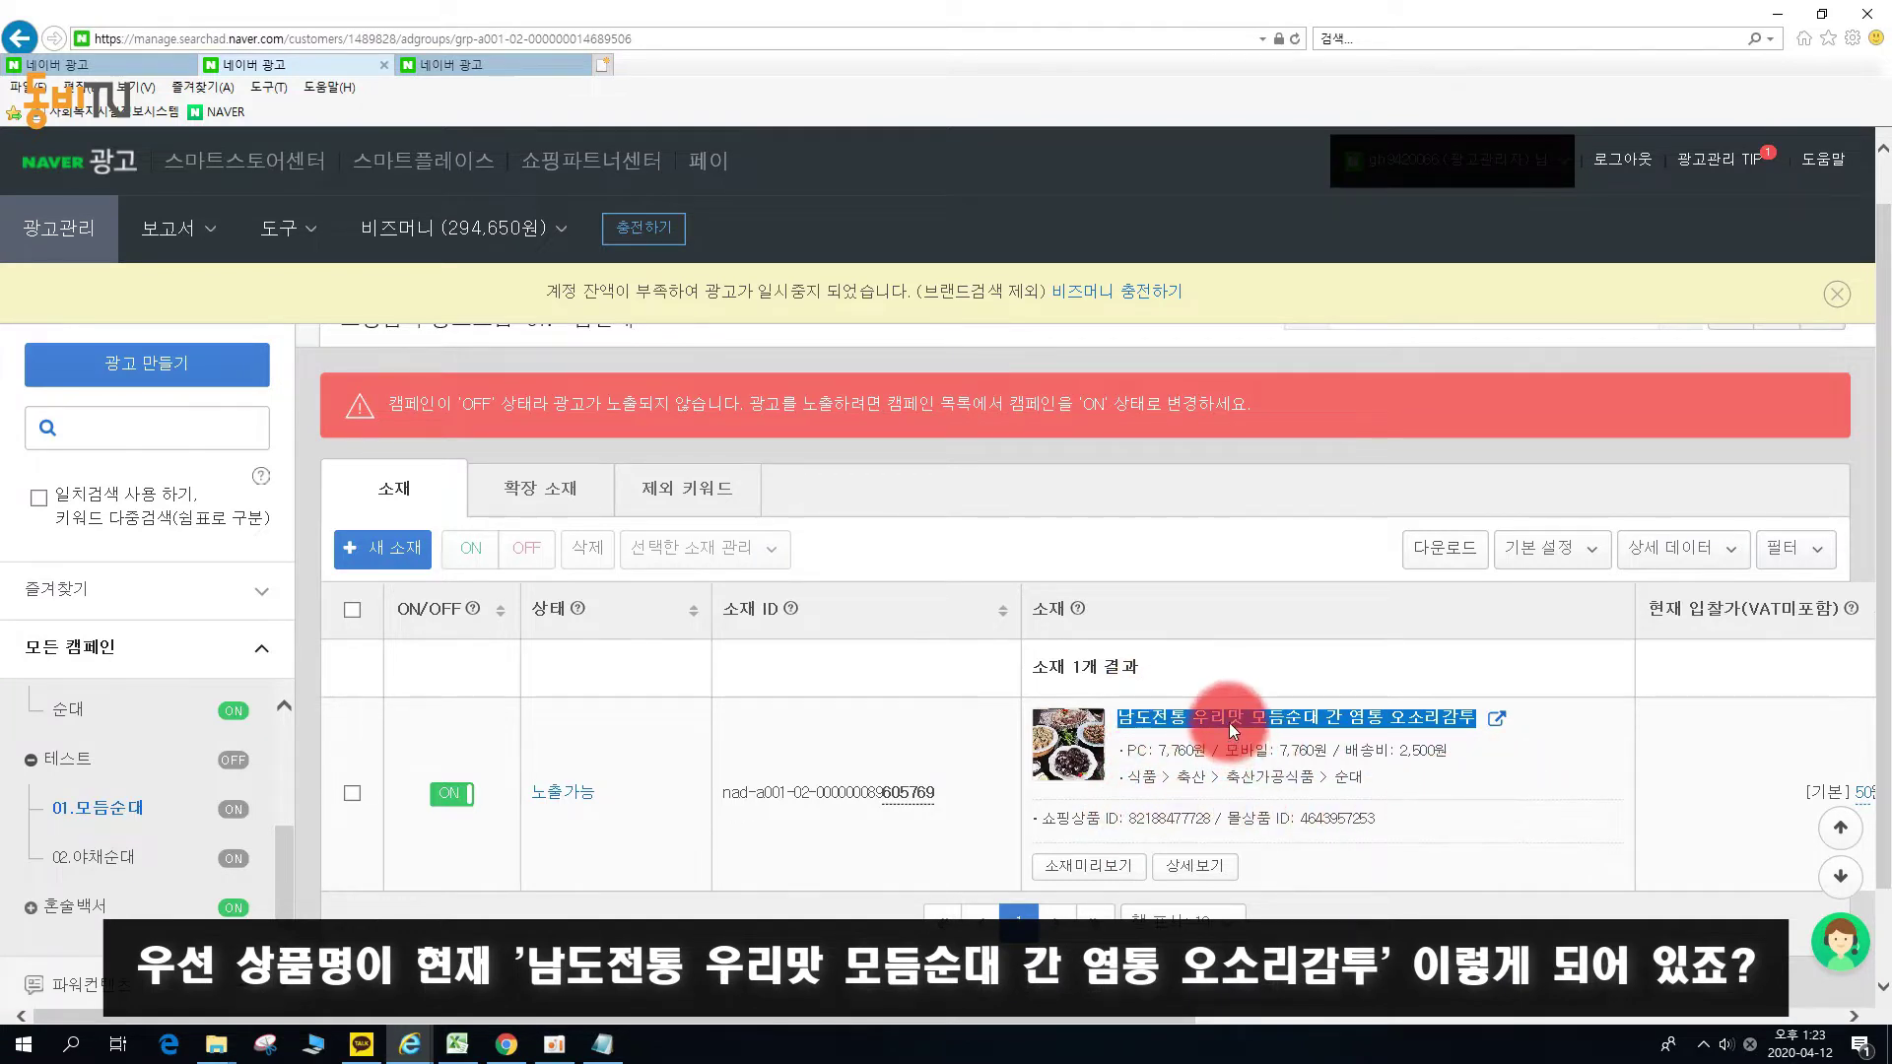
left_click(1399, 717)
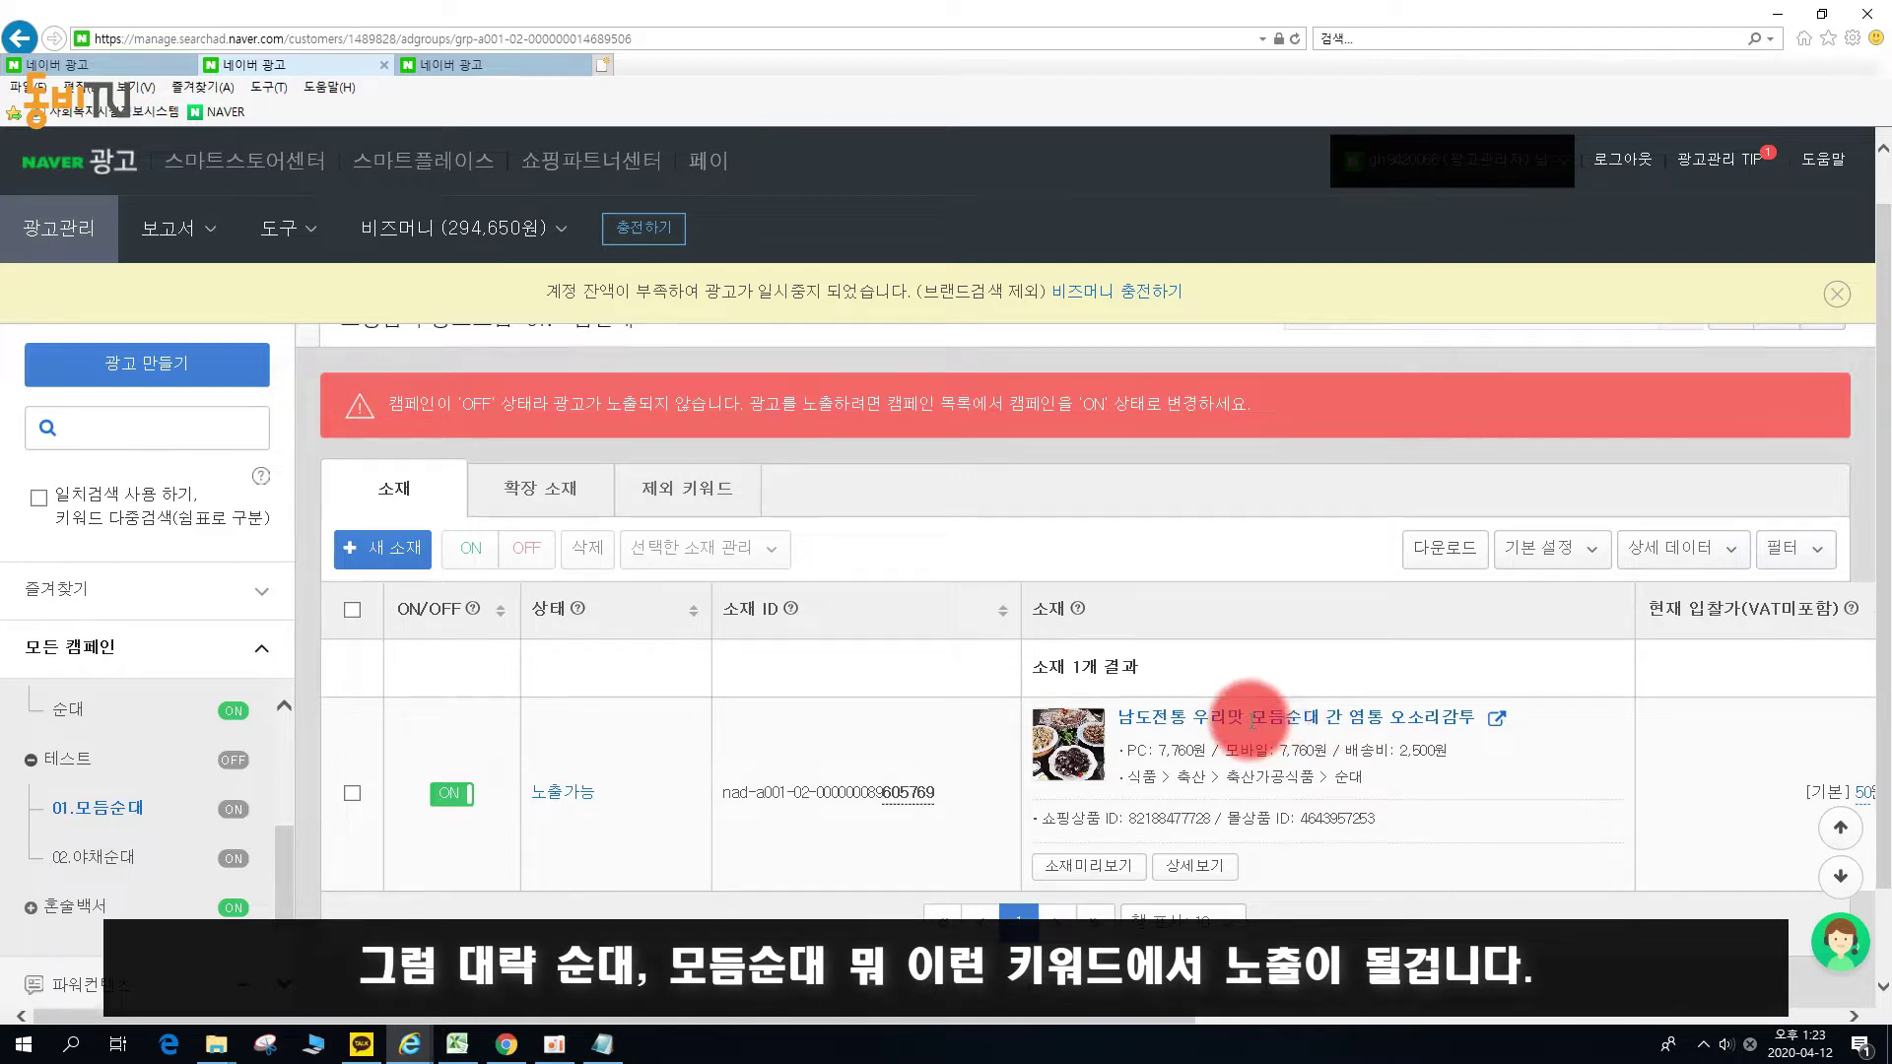
left_click_drag(1249, 717, 1340, 727)
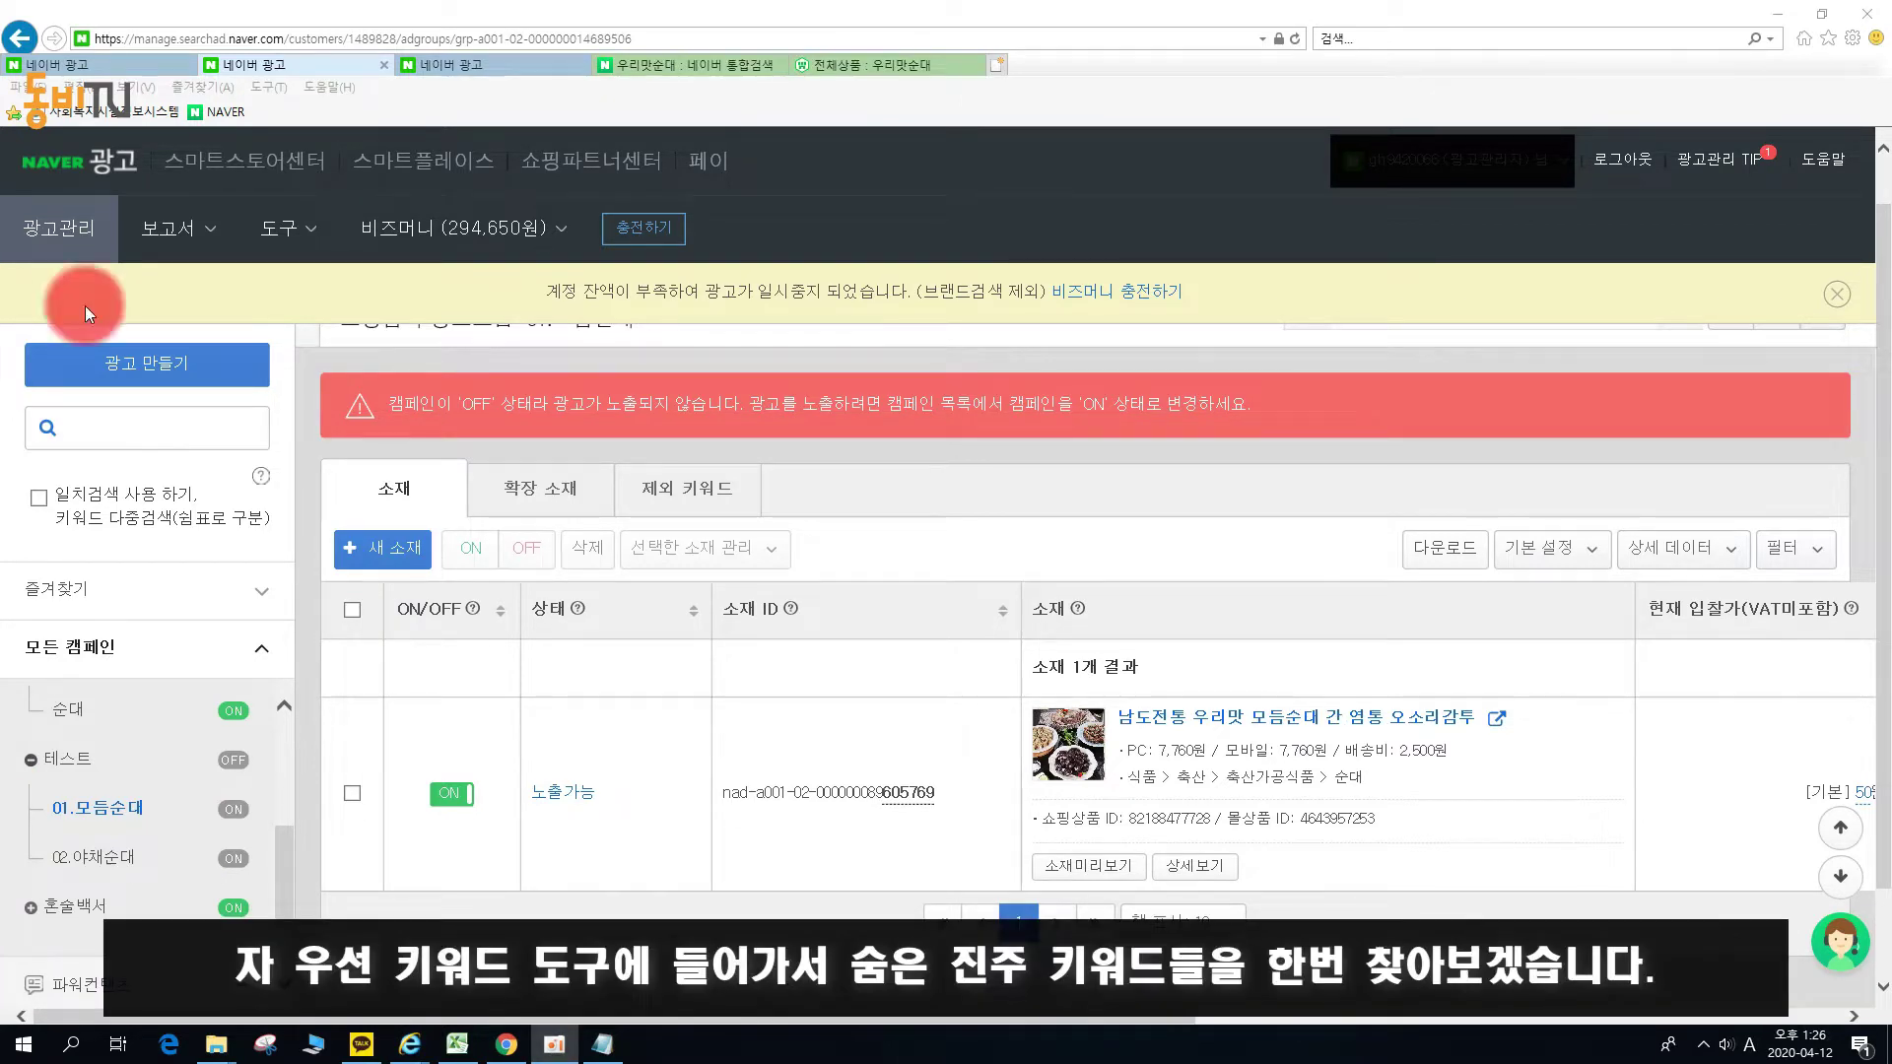
Open the keyword tool and look up related keywords for 순대.
left_click(284, 225)
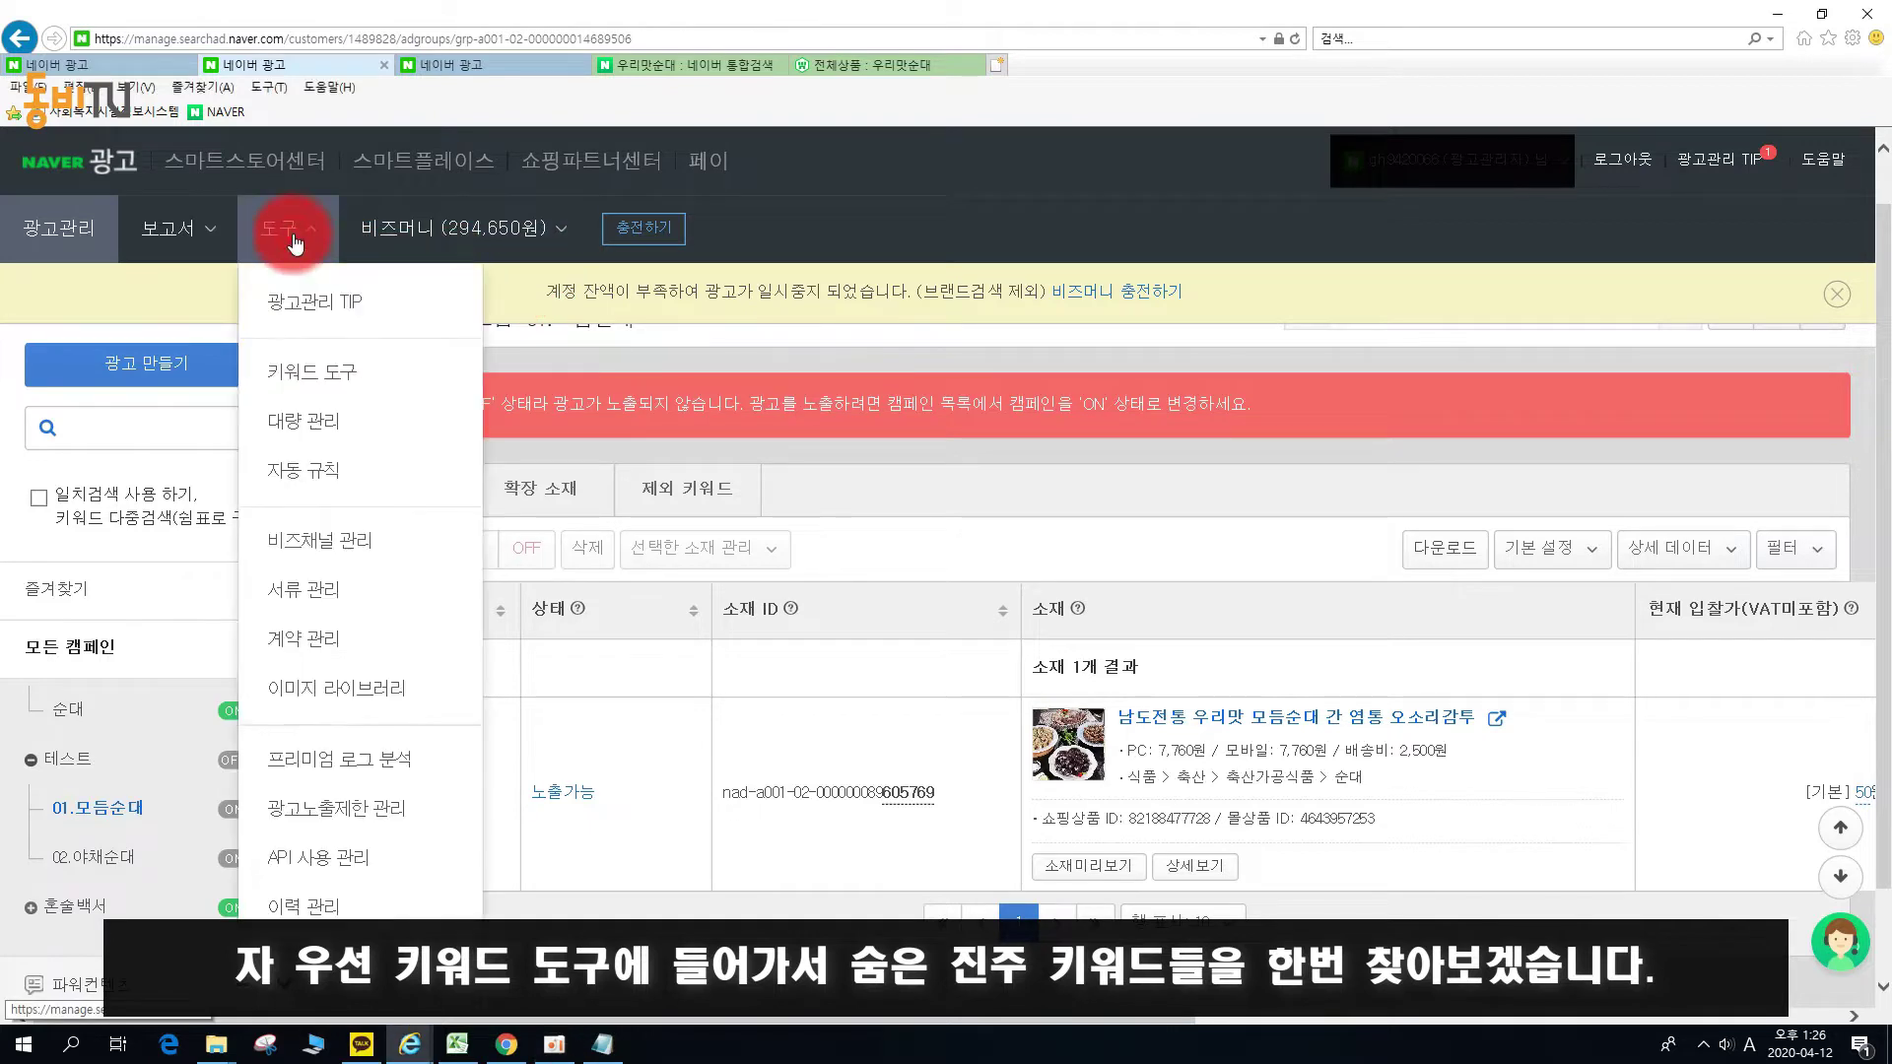
left_click(344, 376)
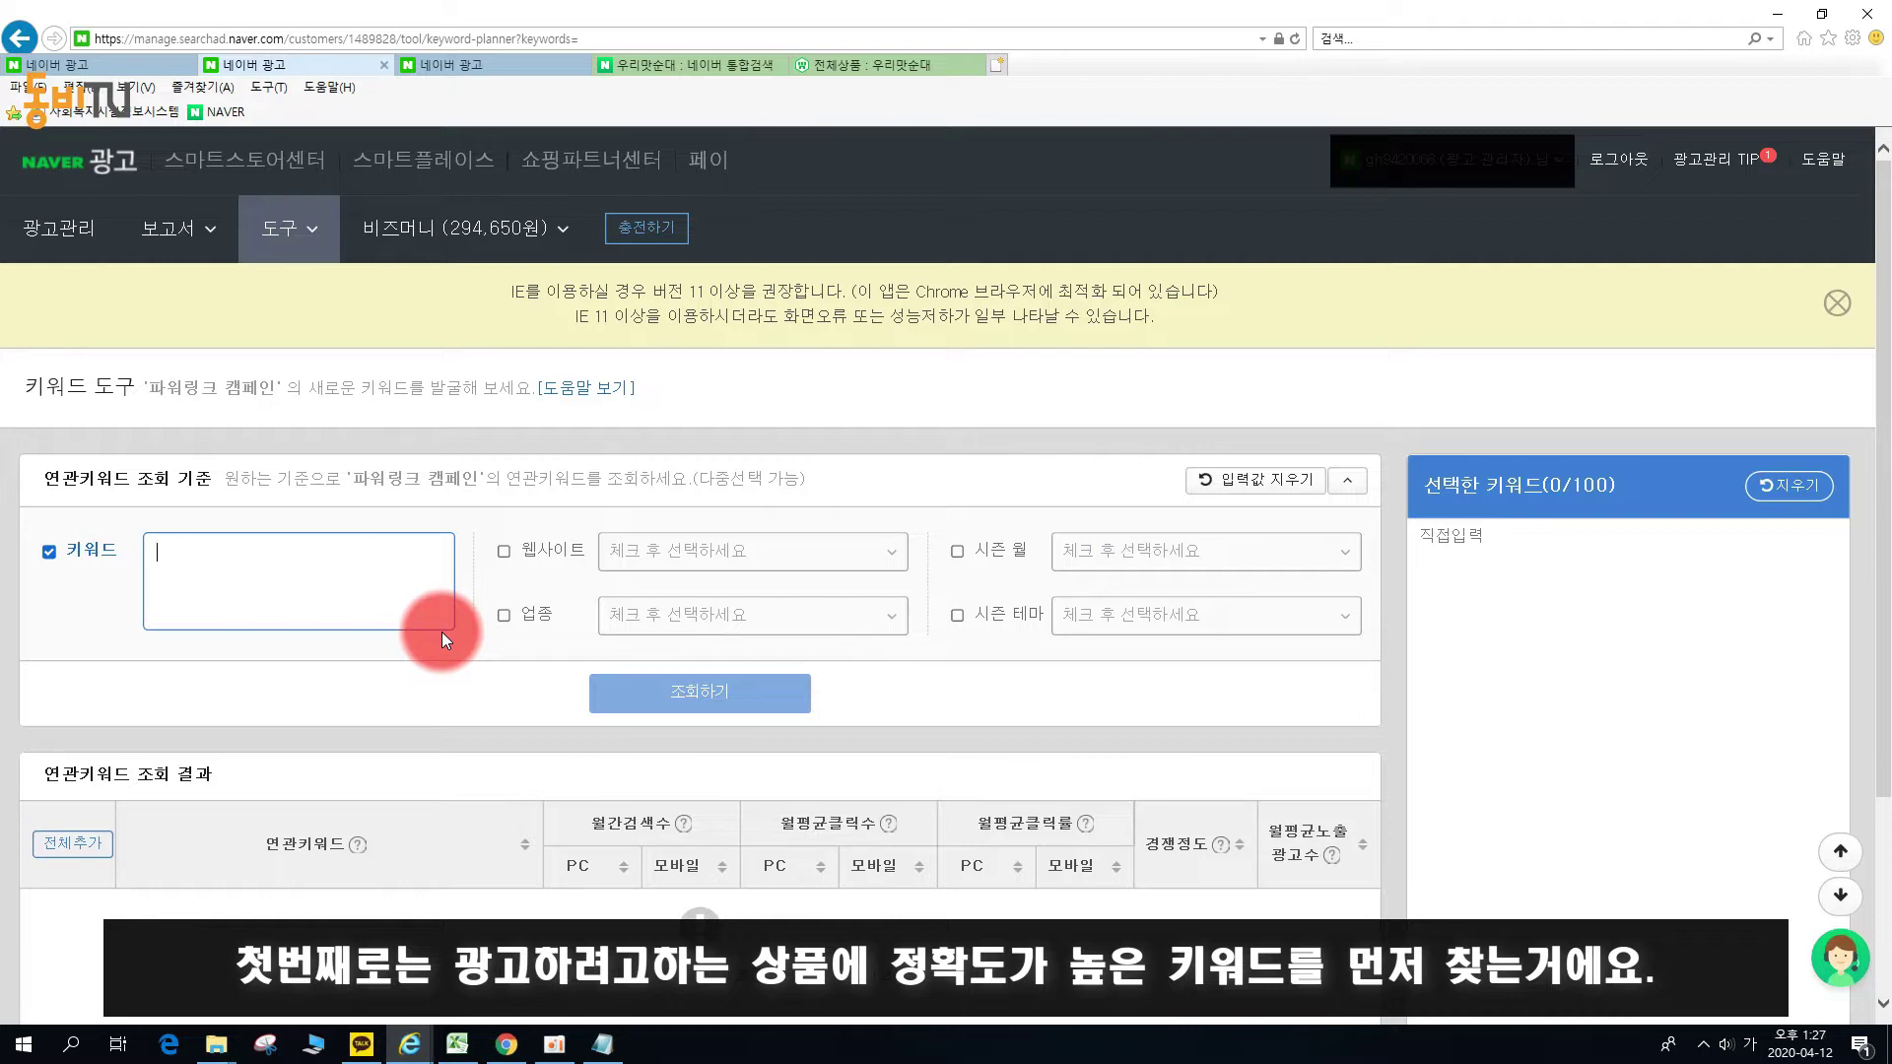
type("ㅅ")
key("BackSpace")
type("순대")
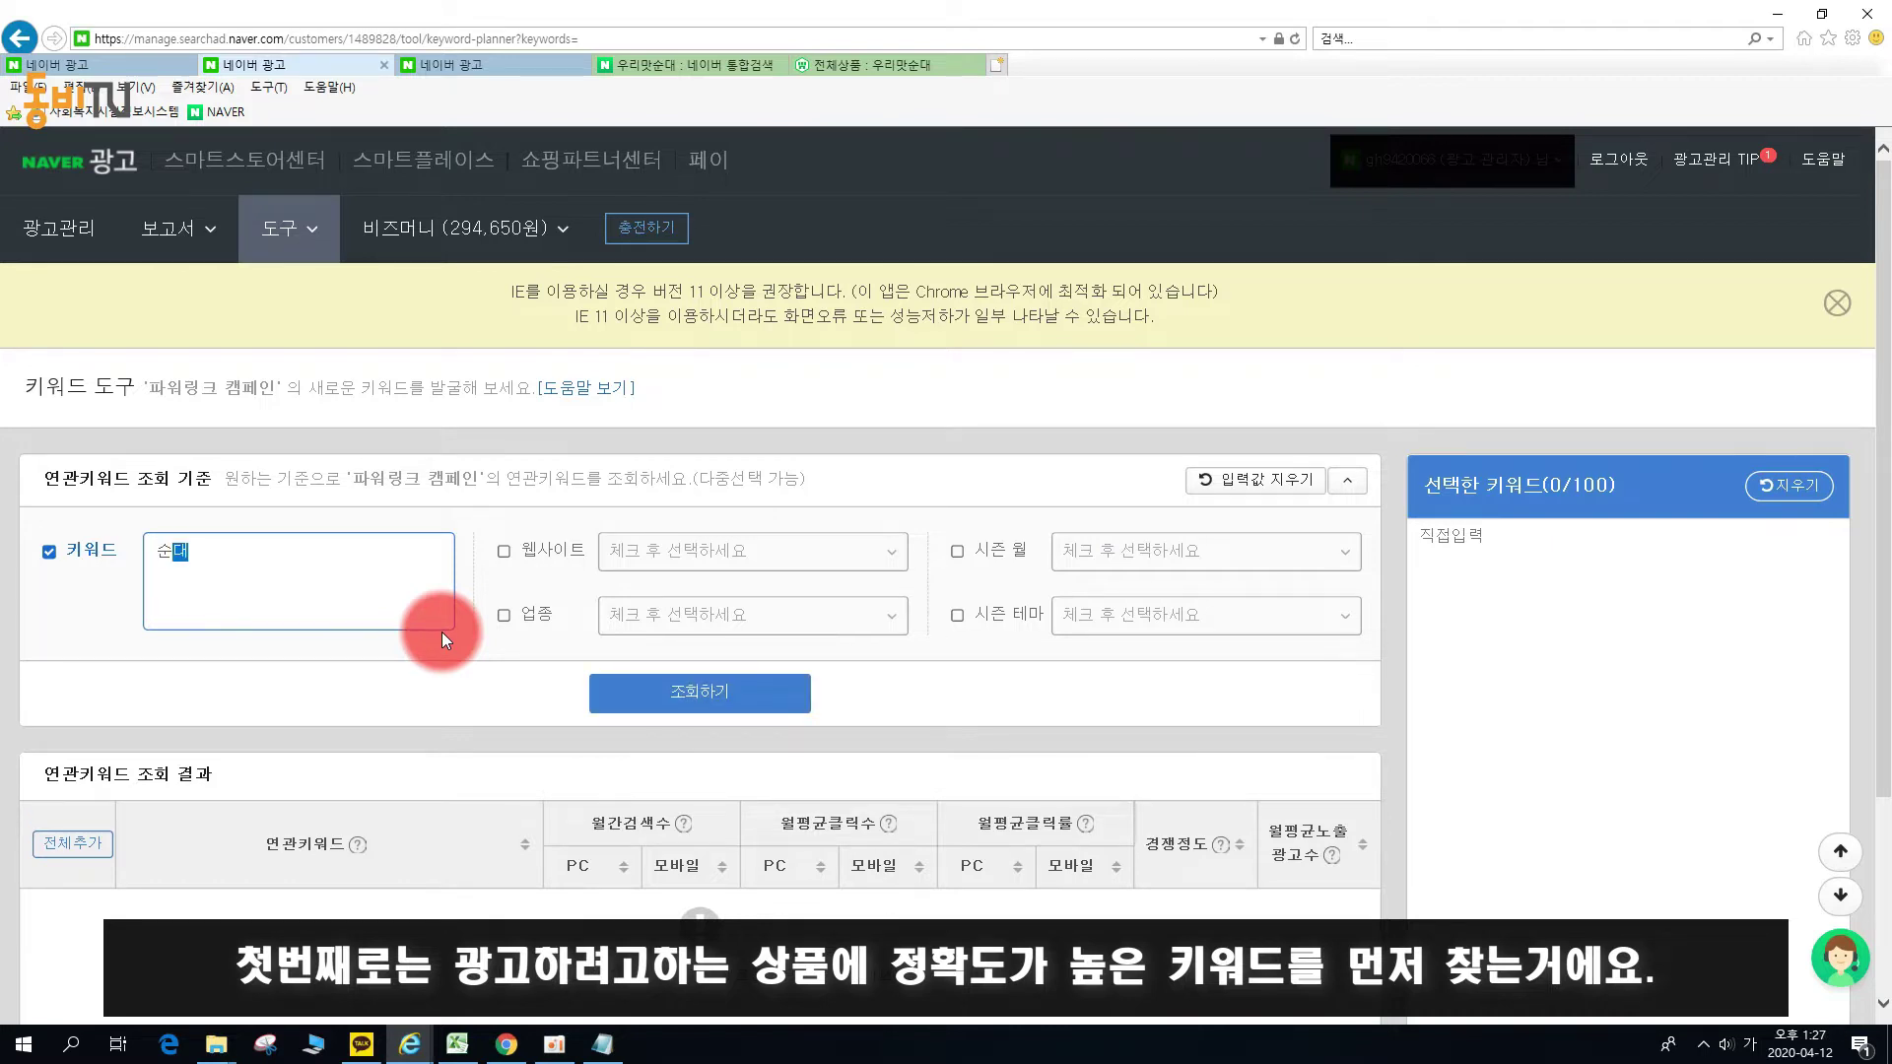
left_click(743, 697)
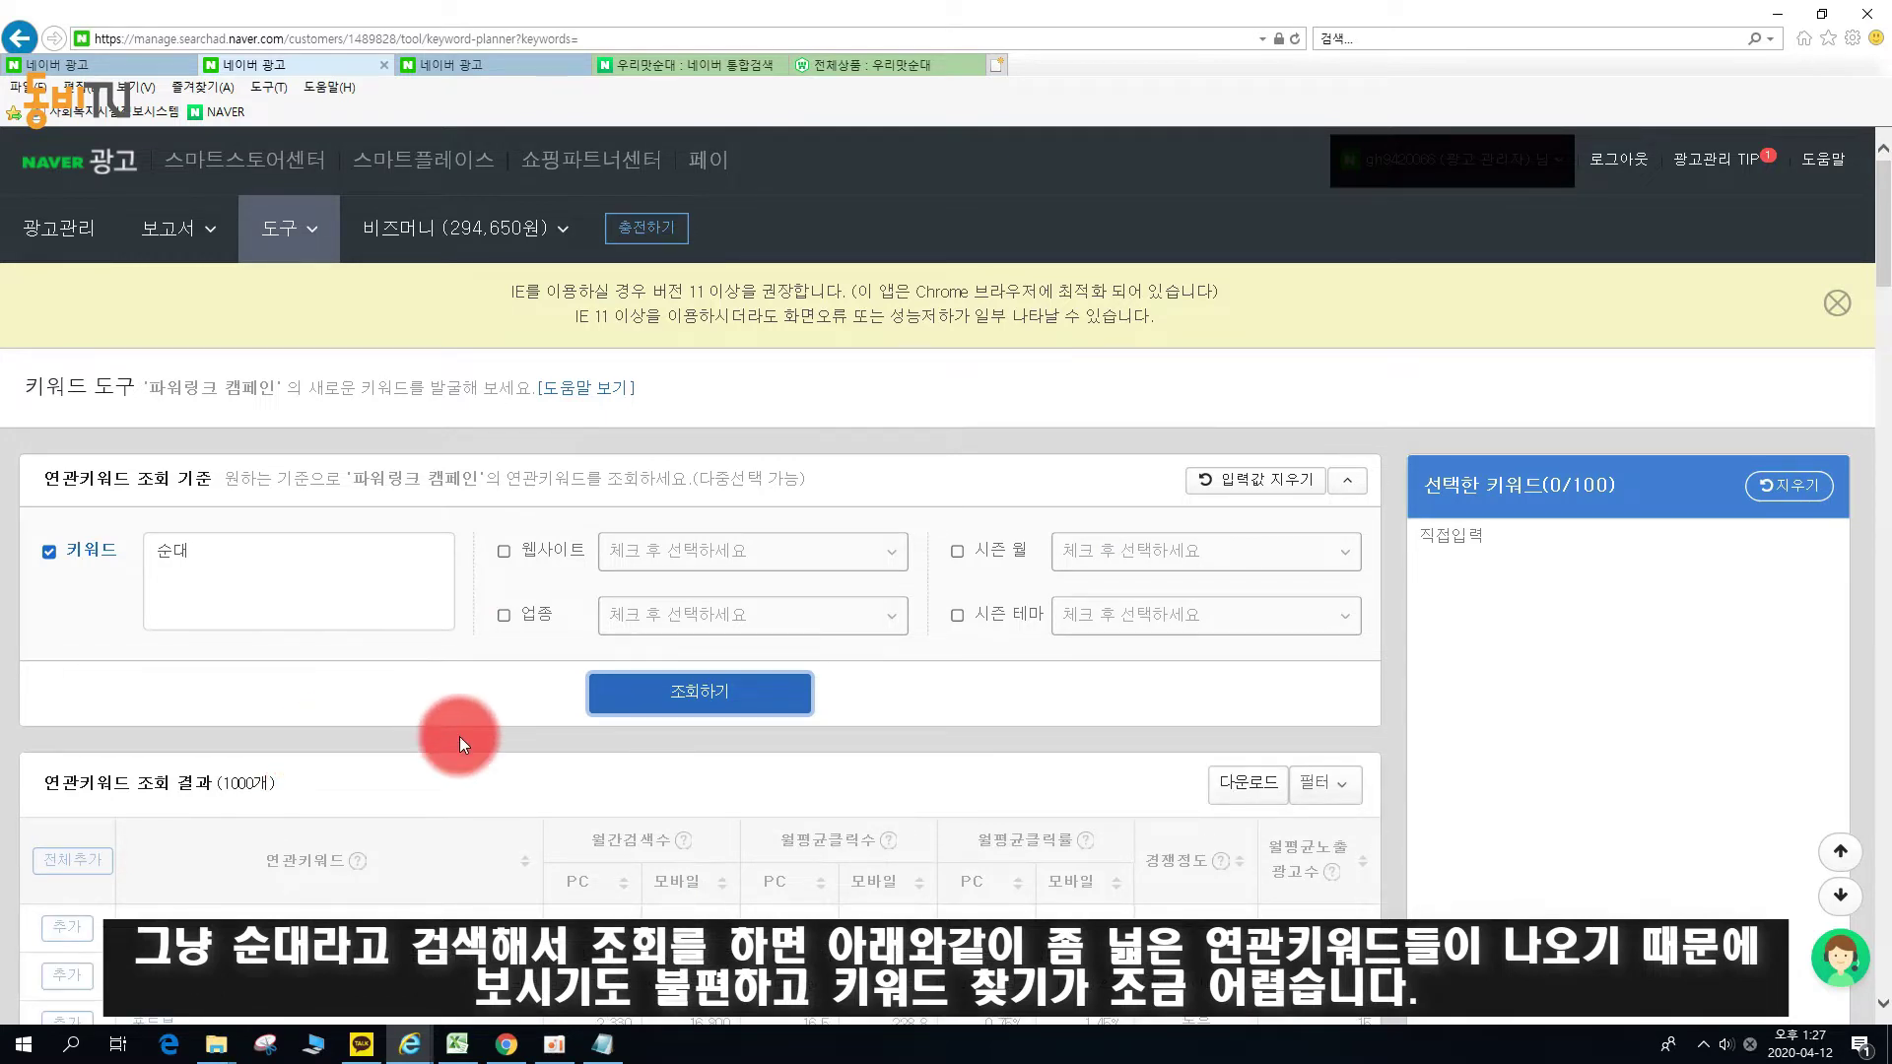
Look over the related keyword results and filter them to keywords containing 순대.
scroll(453, 727, "down", 5)
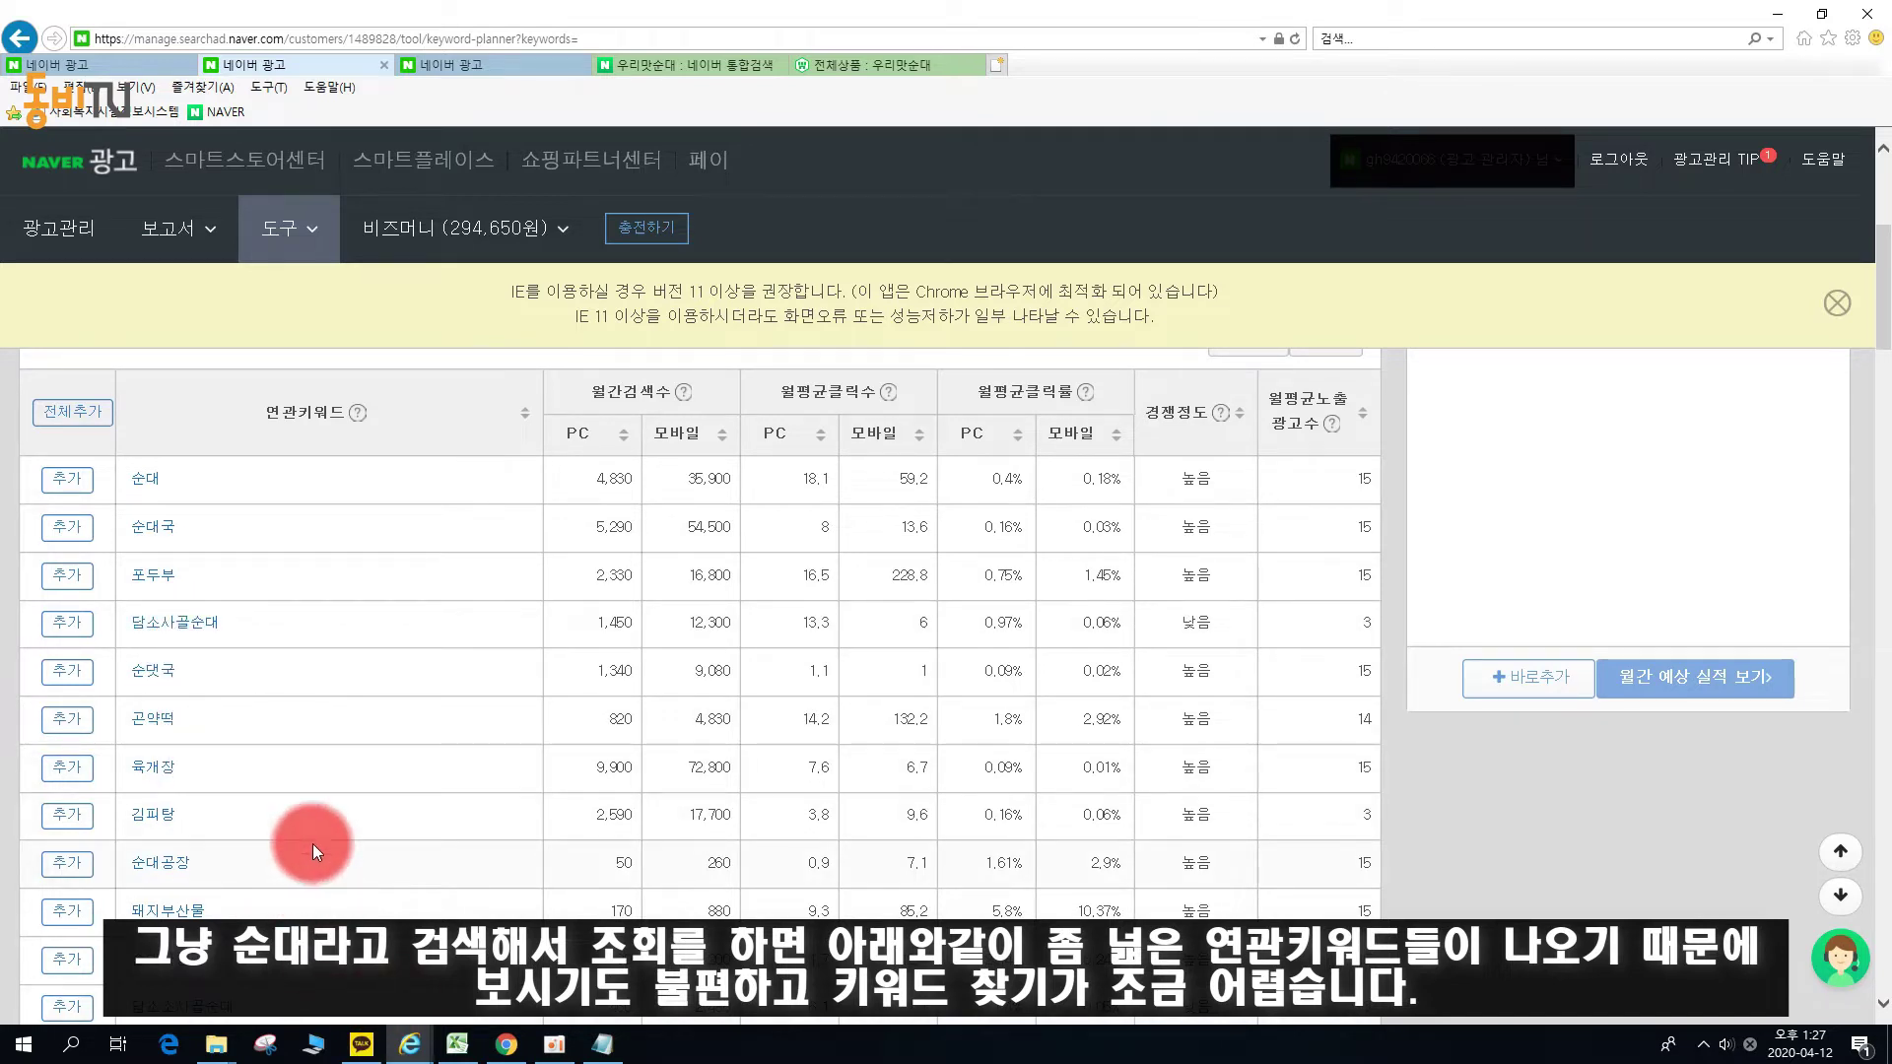
scroll(305, 842, "up", 3)
scroll(305, 842, "down", 1)
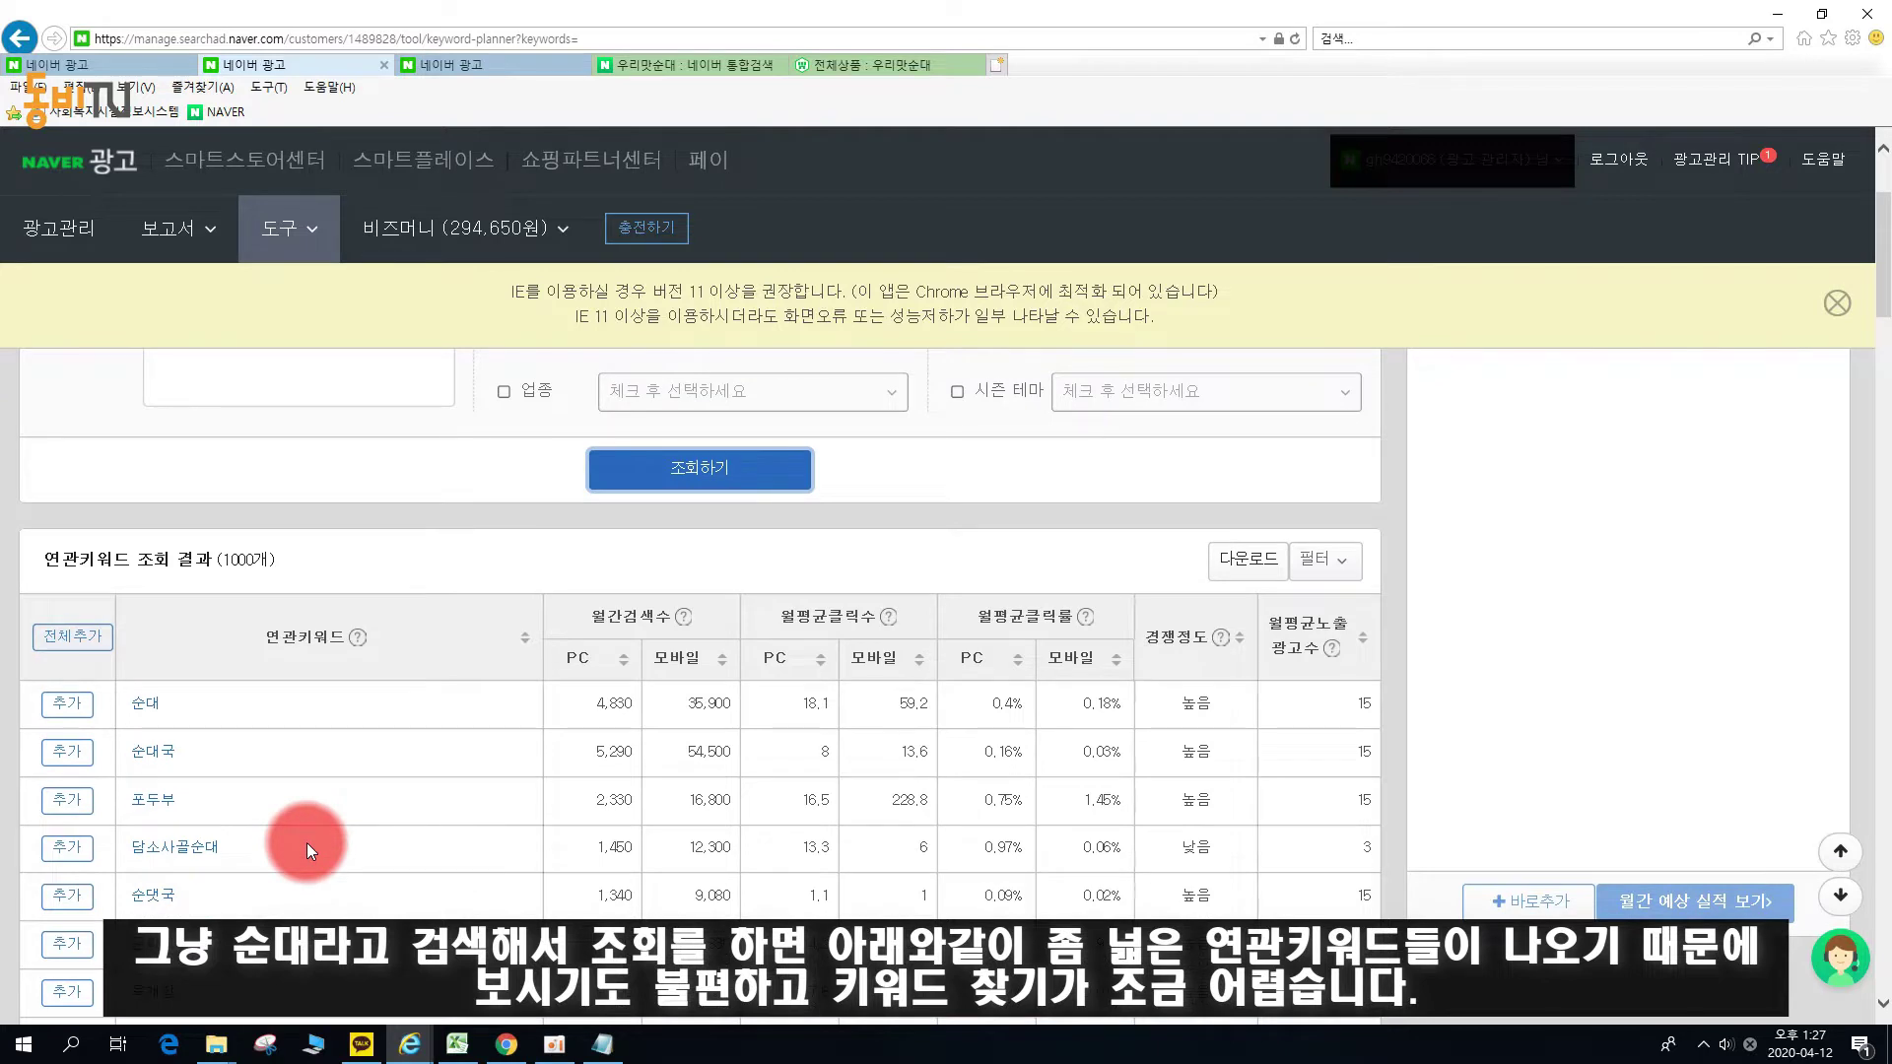
scroll(306, 842, "up", 2)
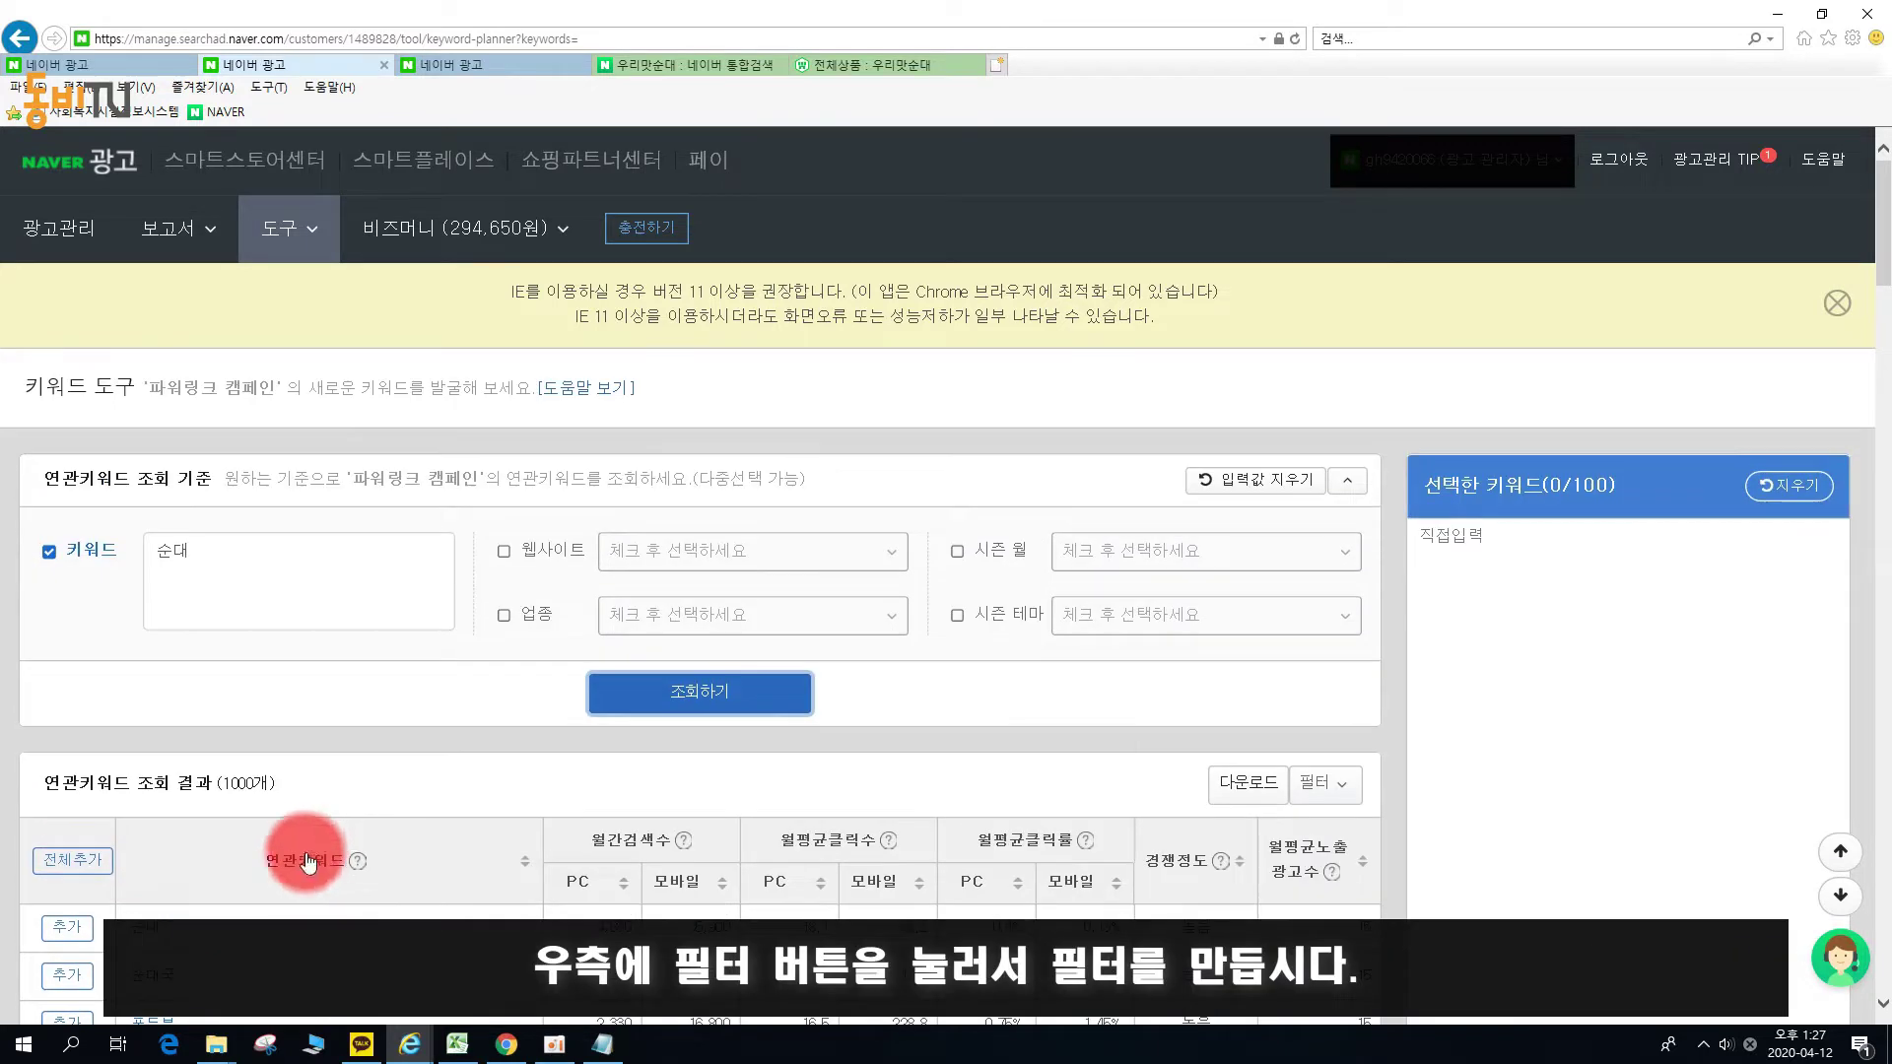
left_click(1345, 786)
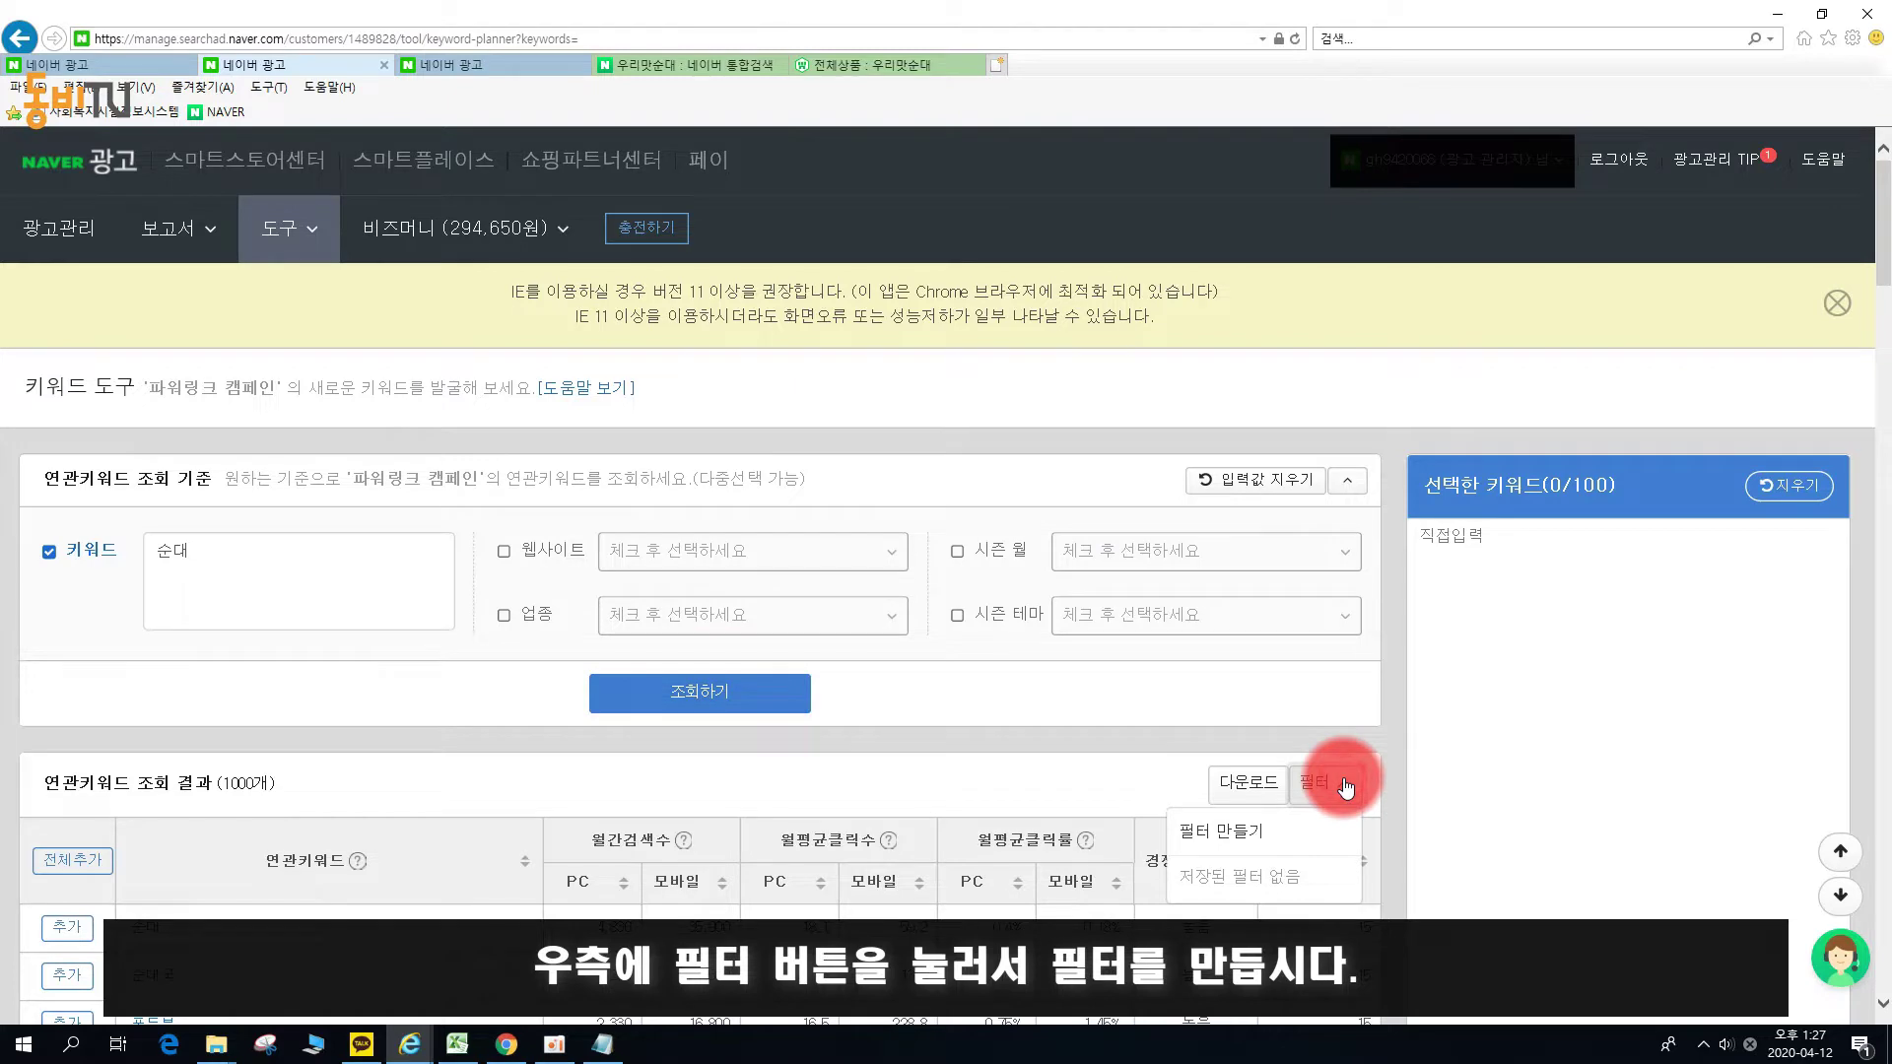
left_click(1258, 830)
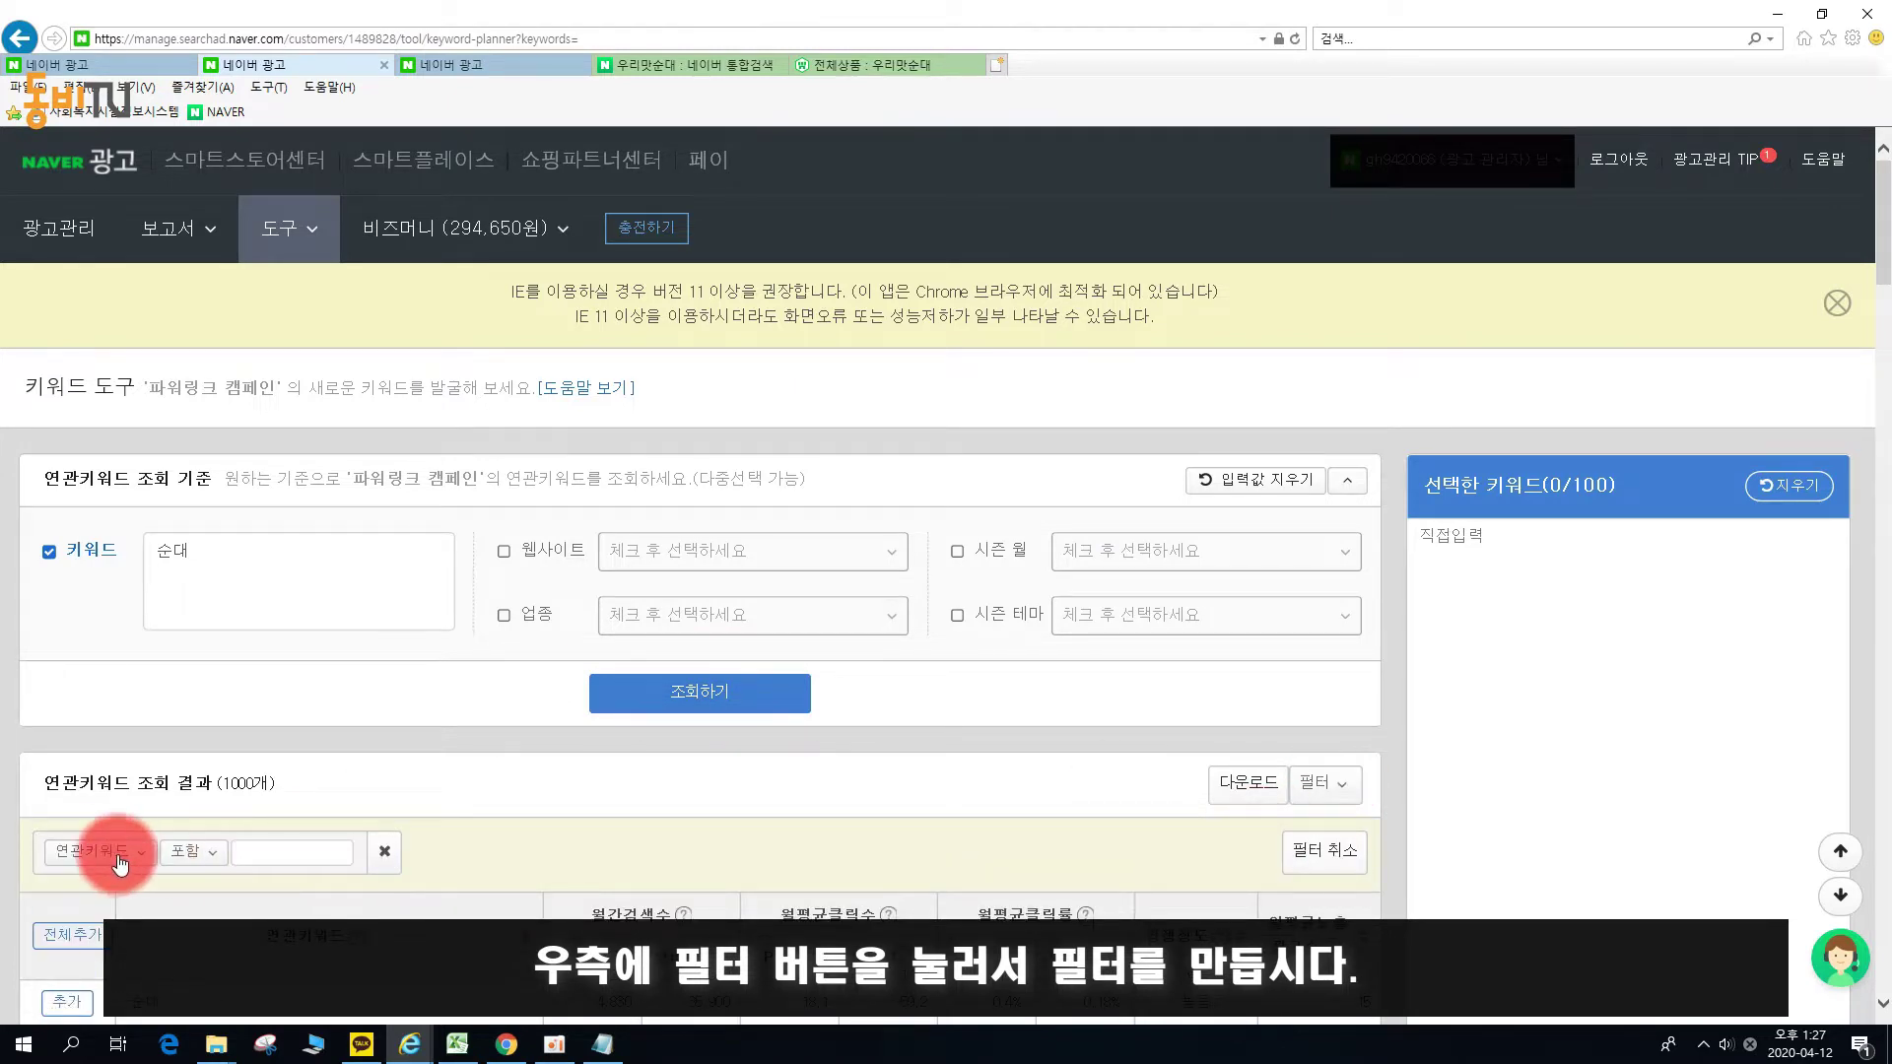
left_click(276, 855)
type("순대")
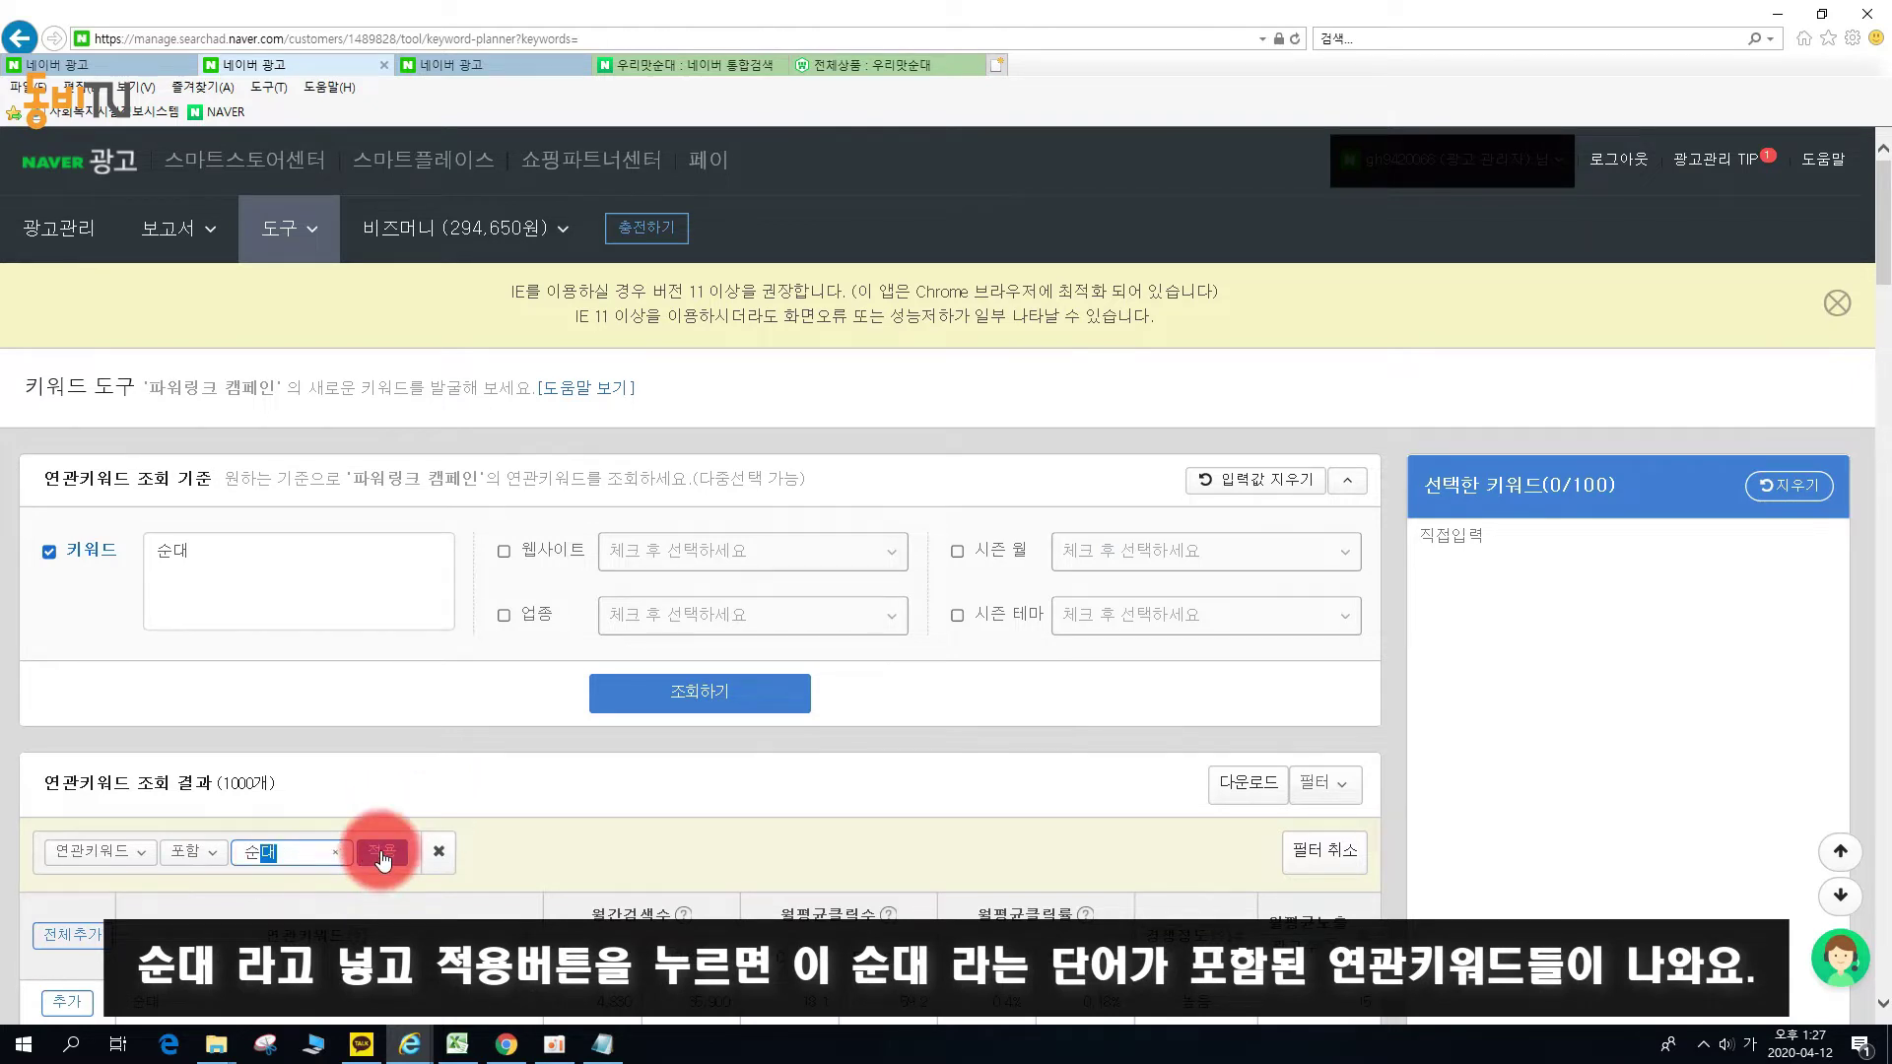
left_click(257, 852)
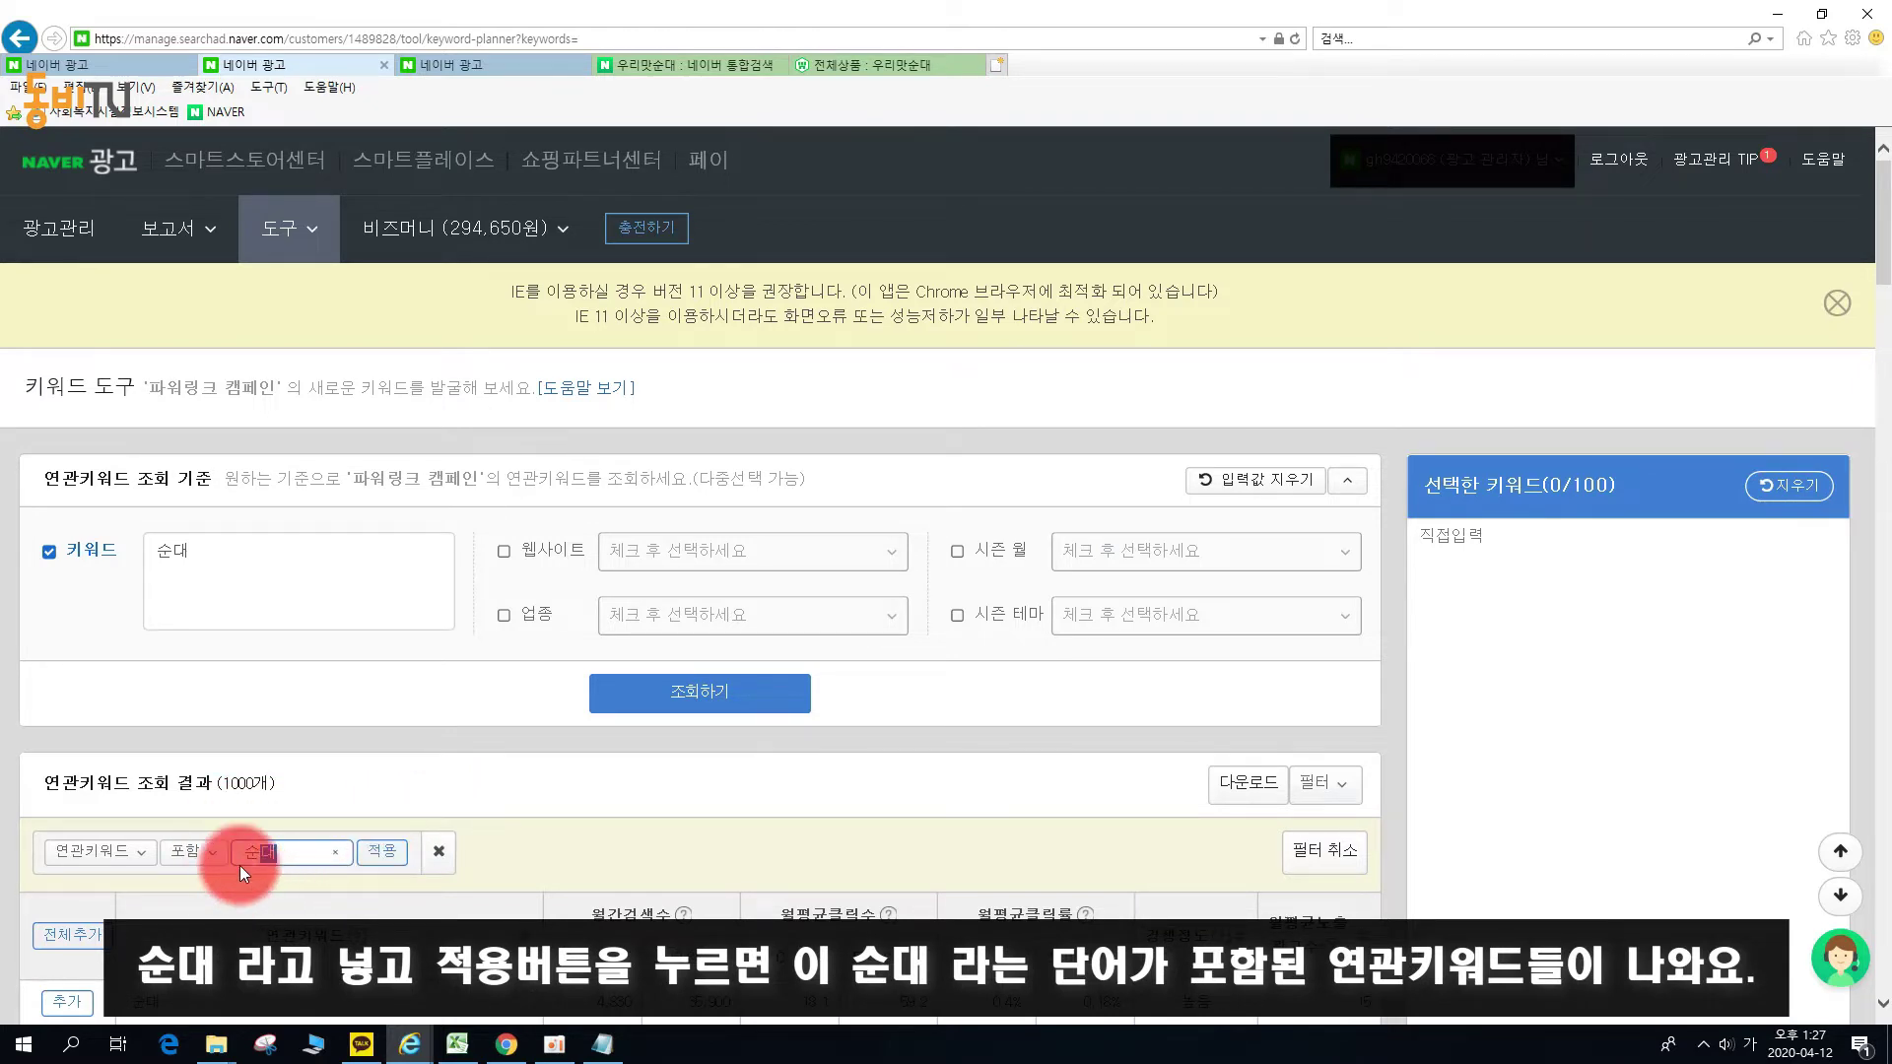
left_click(383, 851)
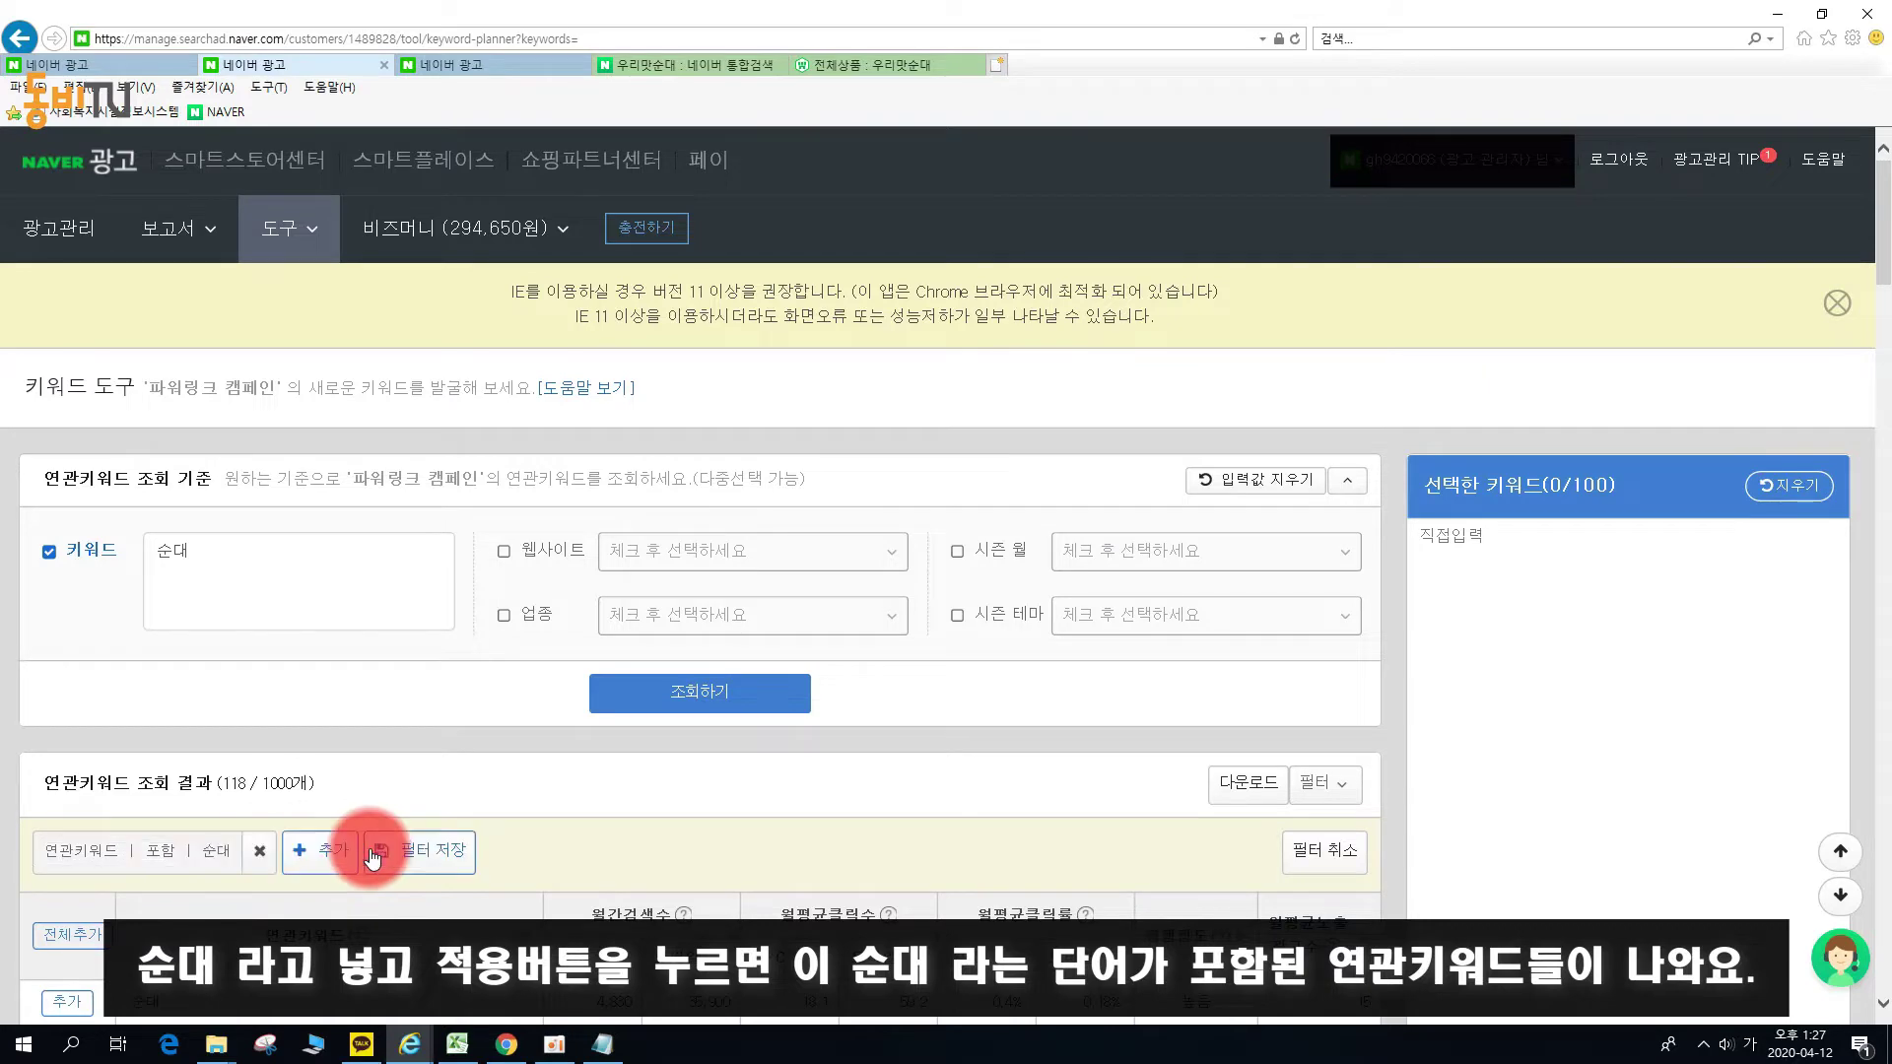
Look through the filtered keywords and sort them by monthly mobile search count in descending order.
scroll(422, 778, "down", 10)
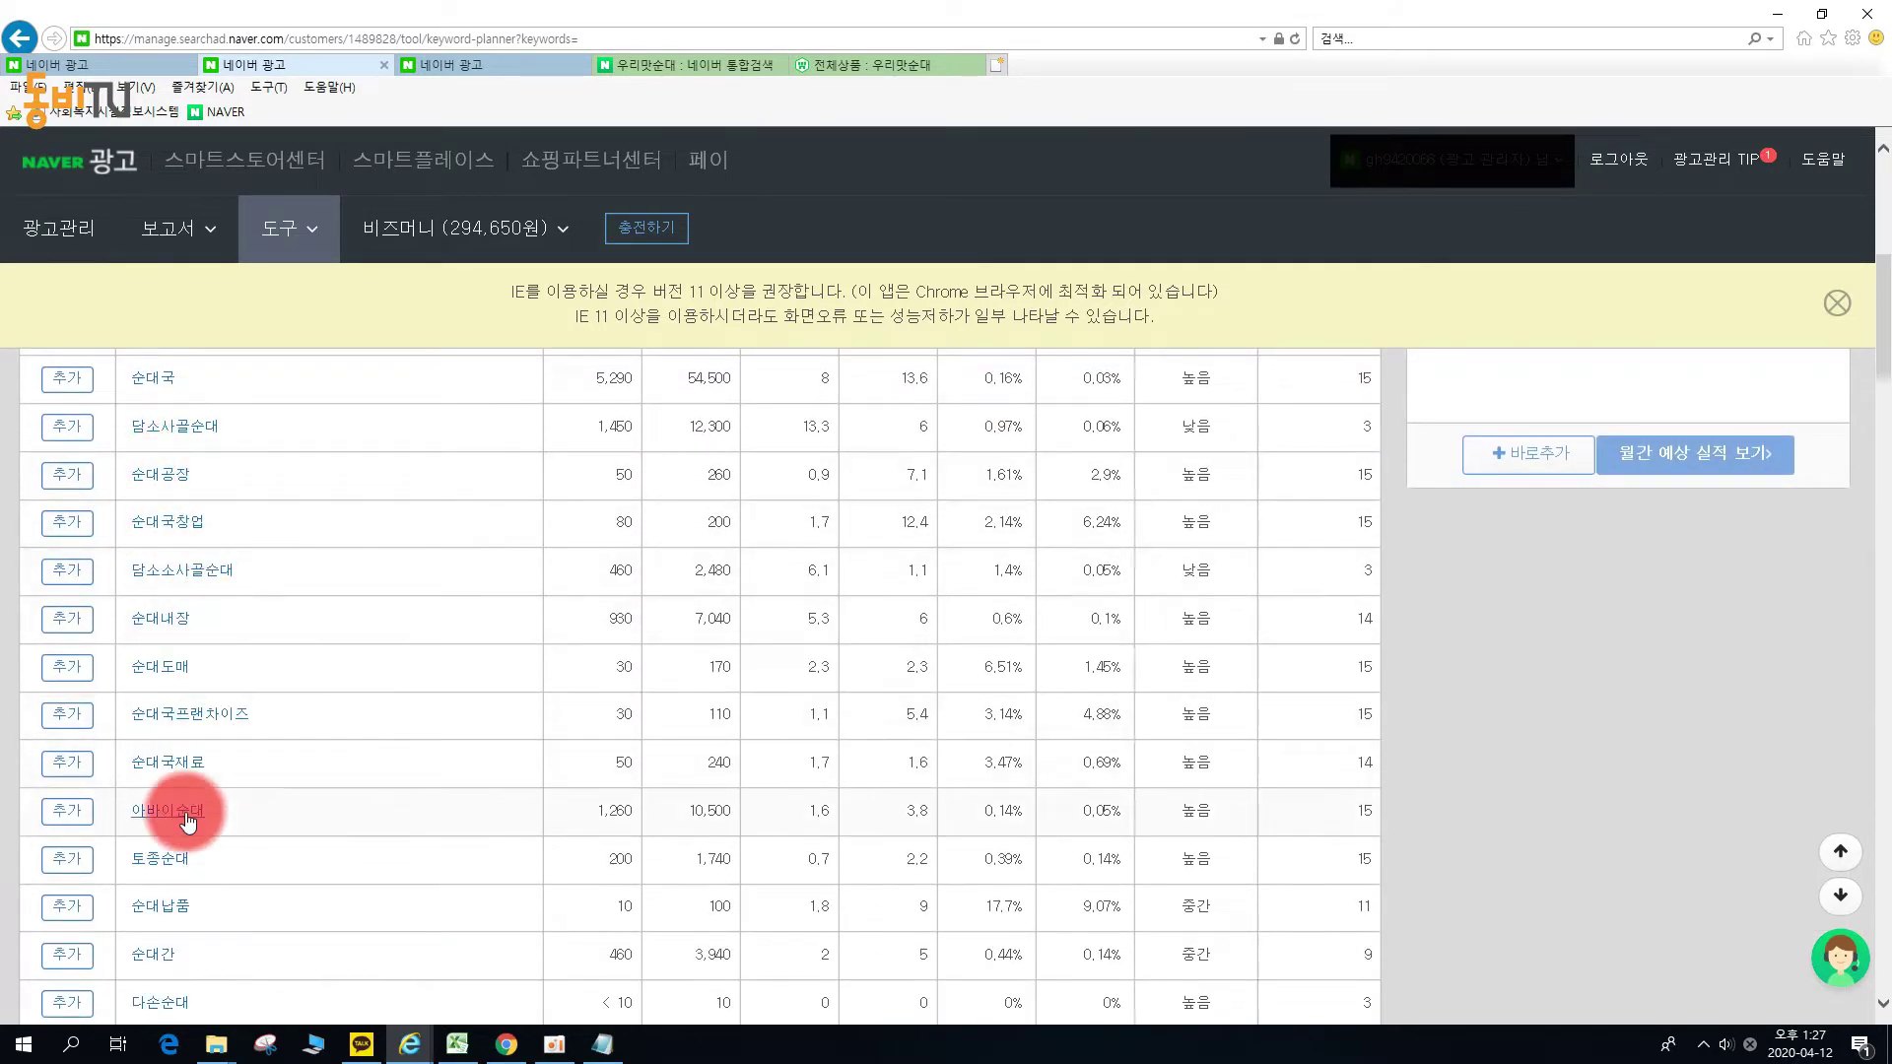
scroll(211, 966, "up", 6)
scroll(245, 946, "down", 4)
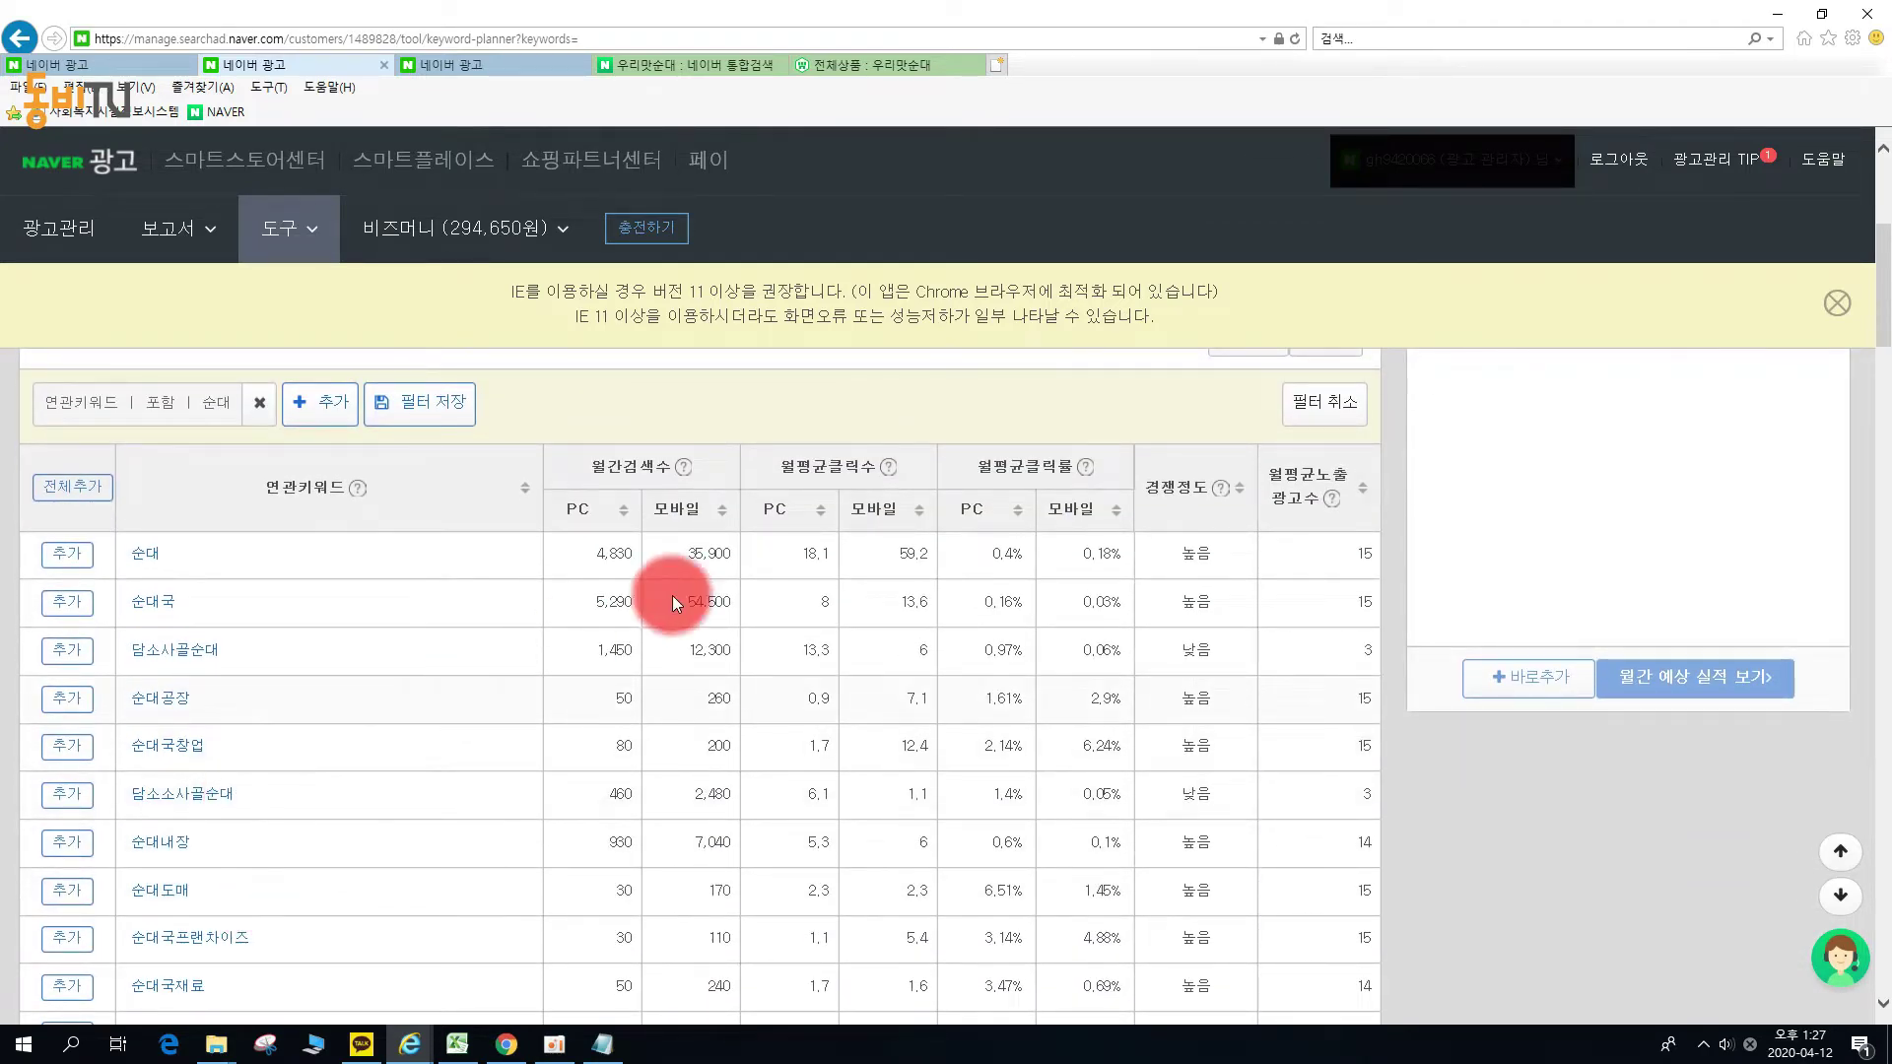
left_click(722, 511)
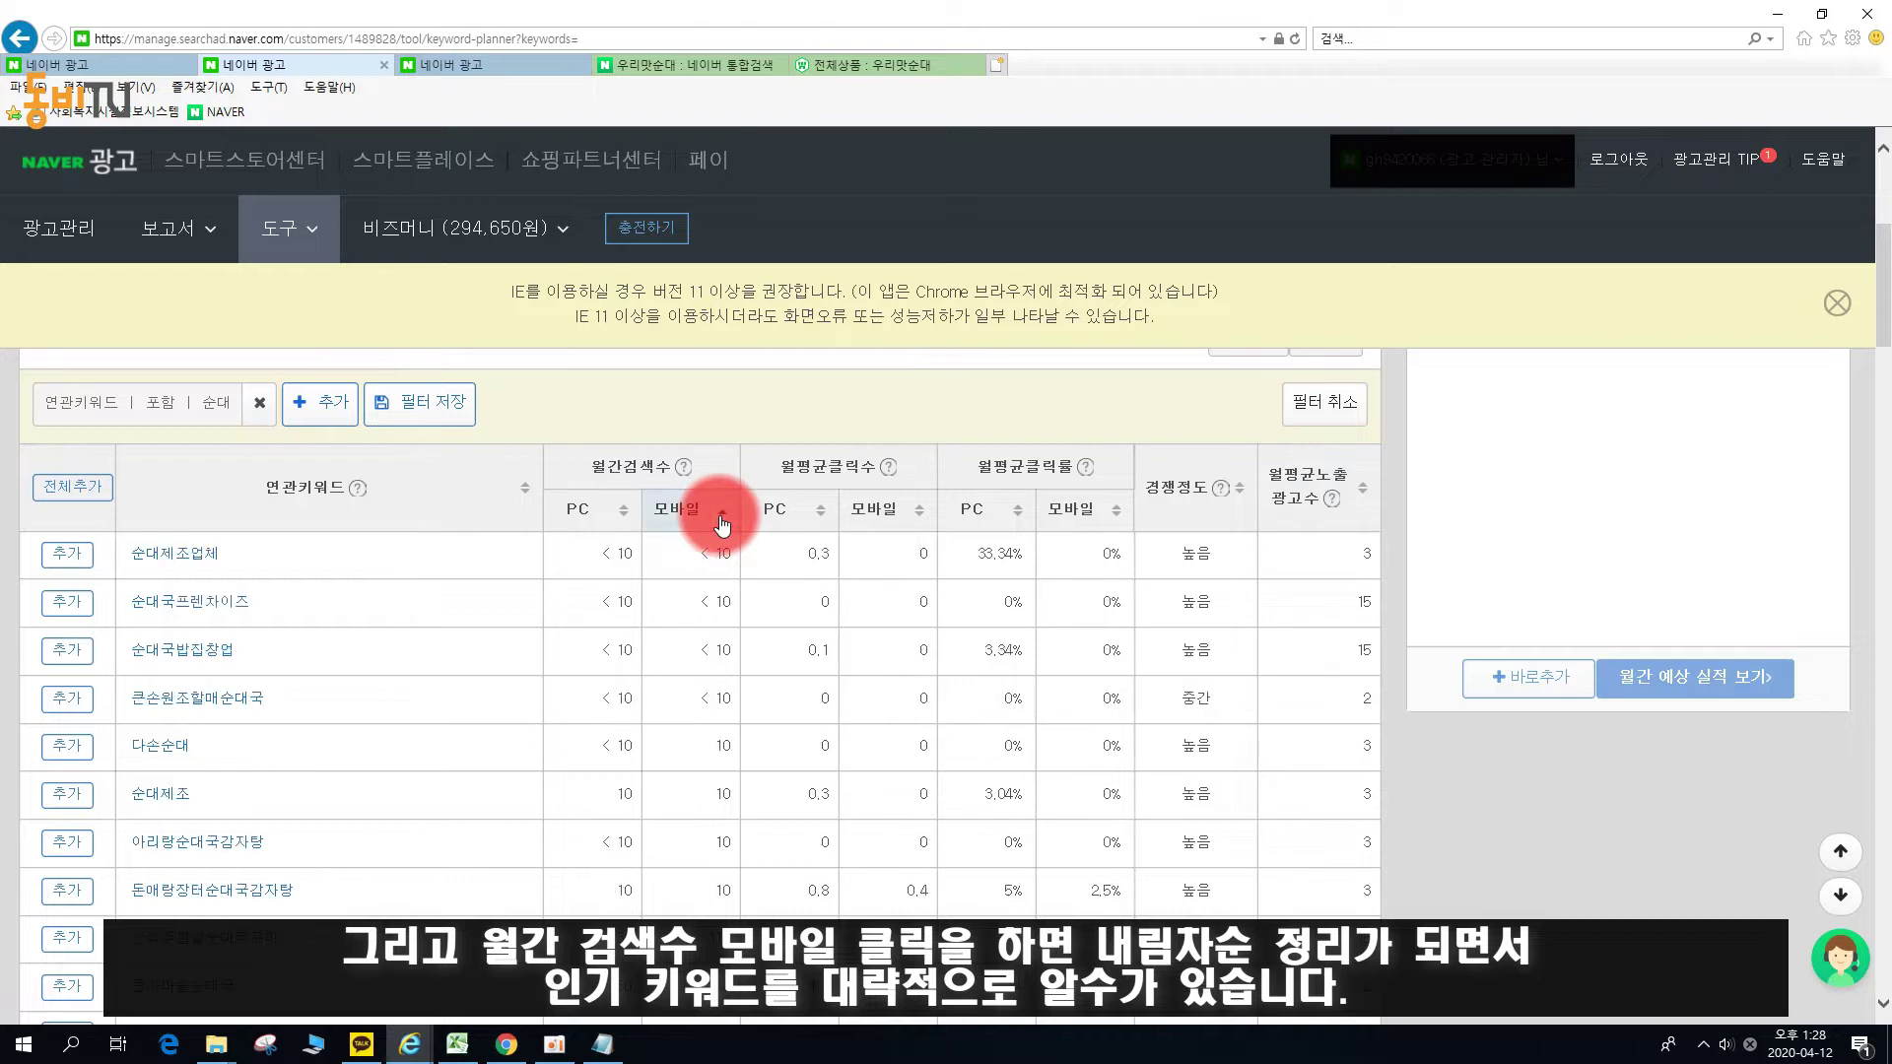
left_click(720, 510)
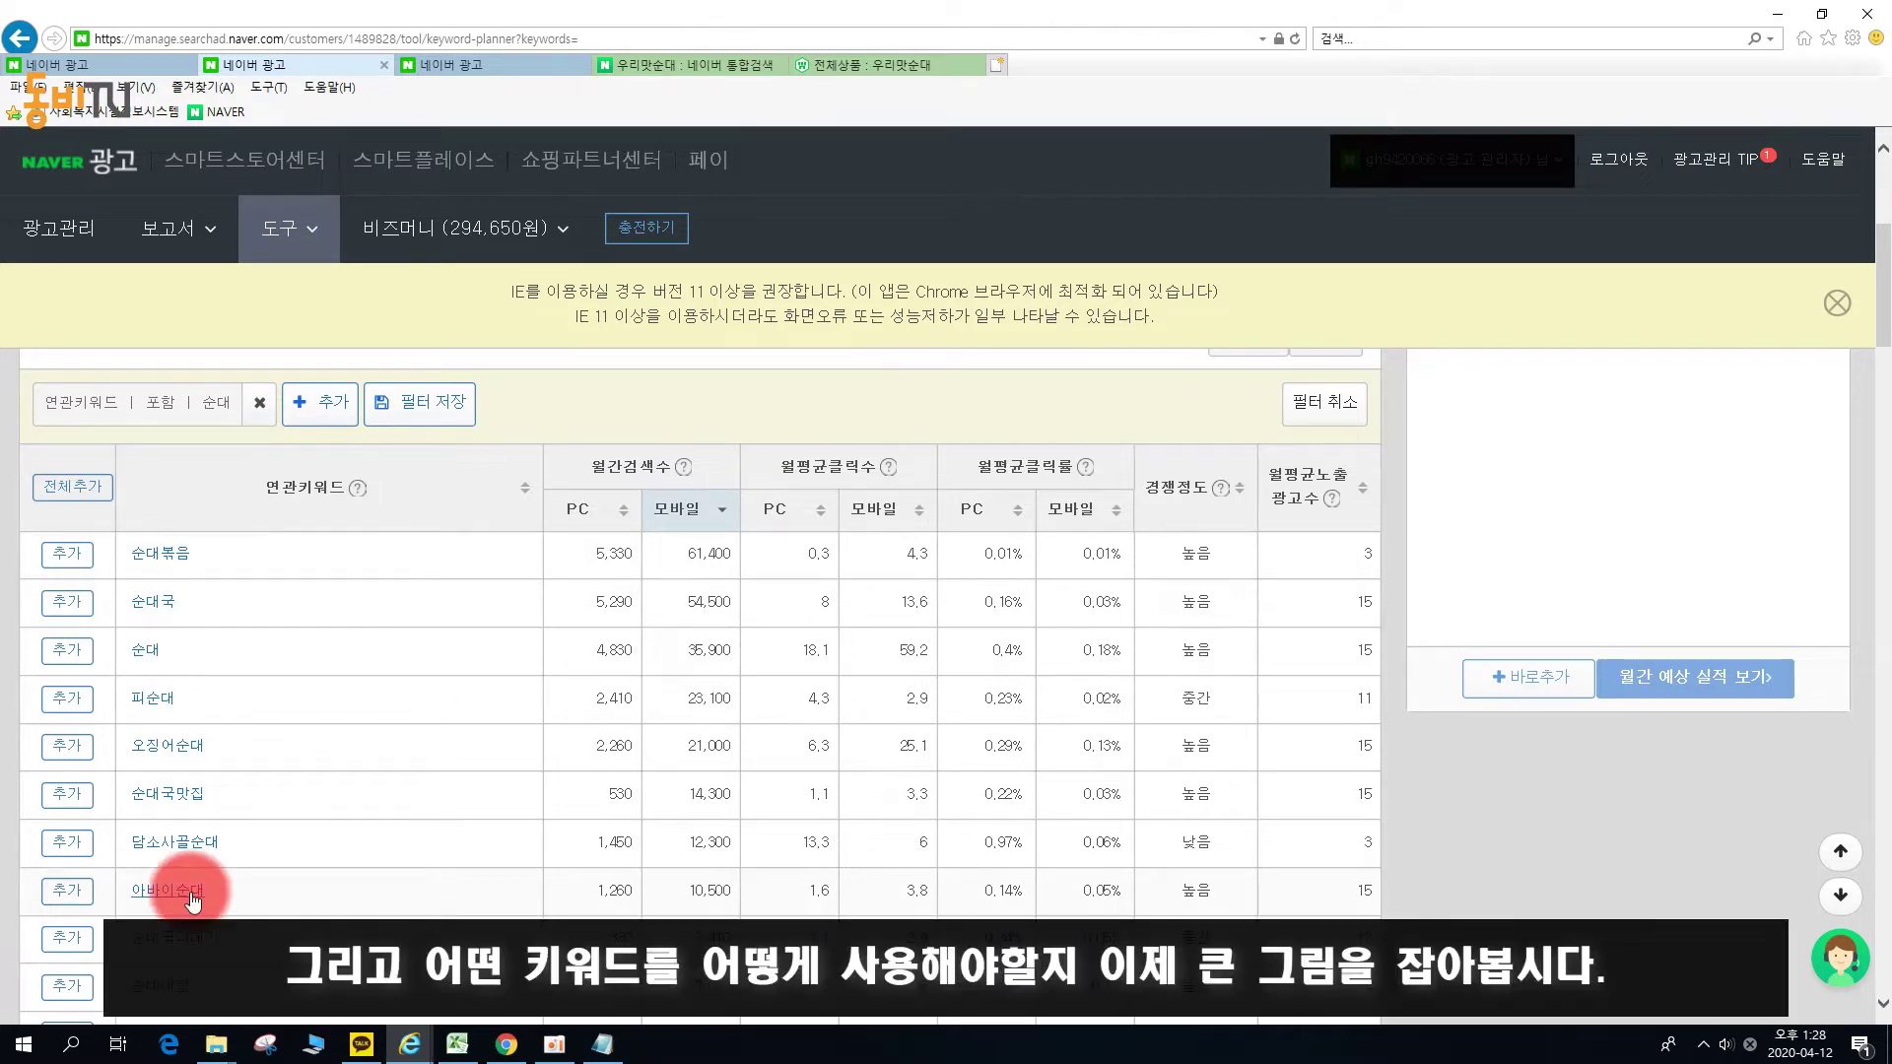
Switch to the 우리맛순대 store's full product page, review the registered product types, and return to the keyword tool results.
left_click(906, 56)
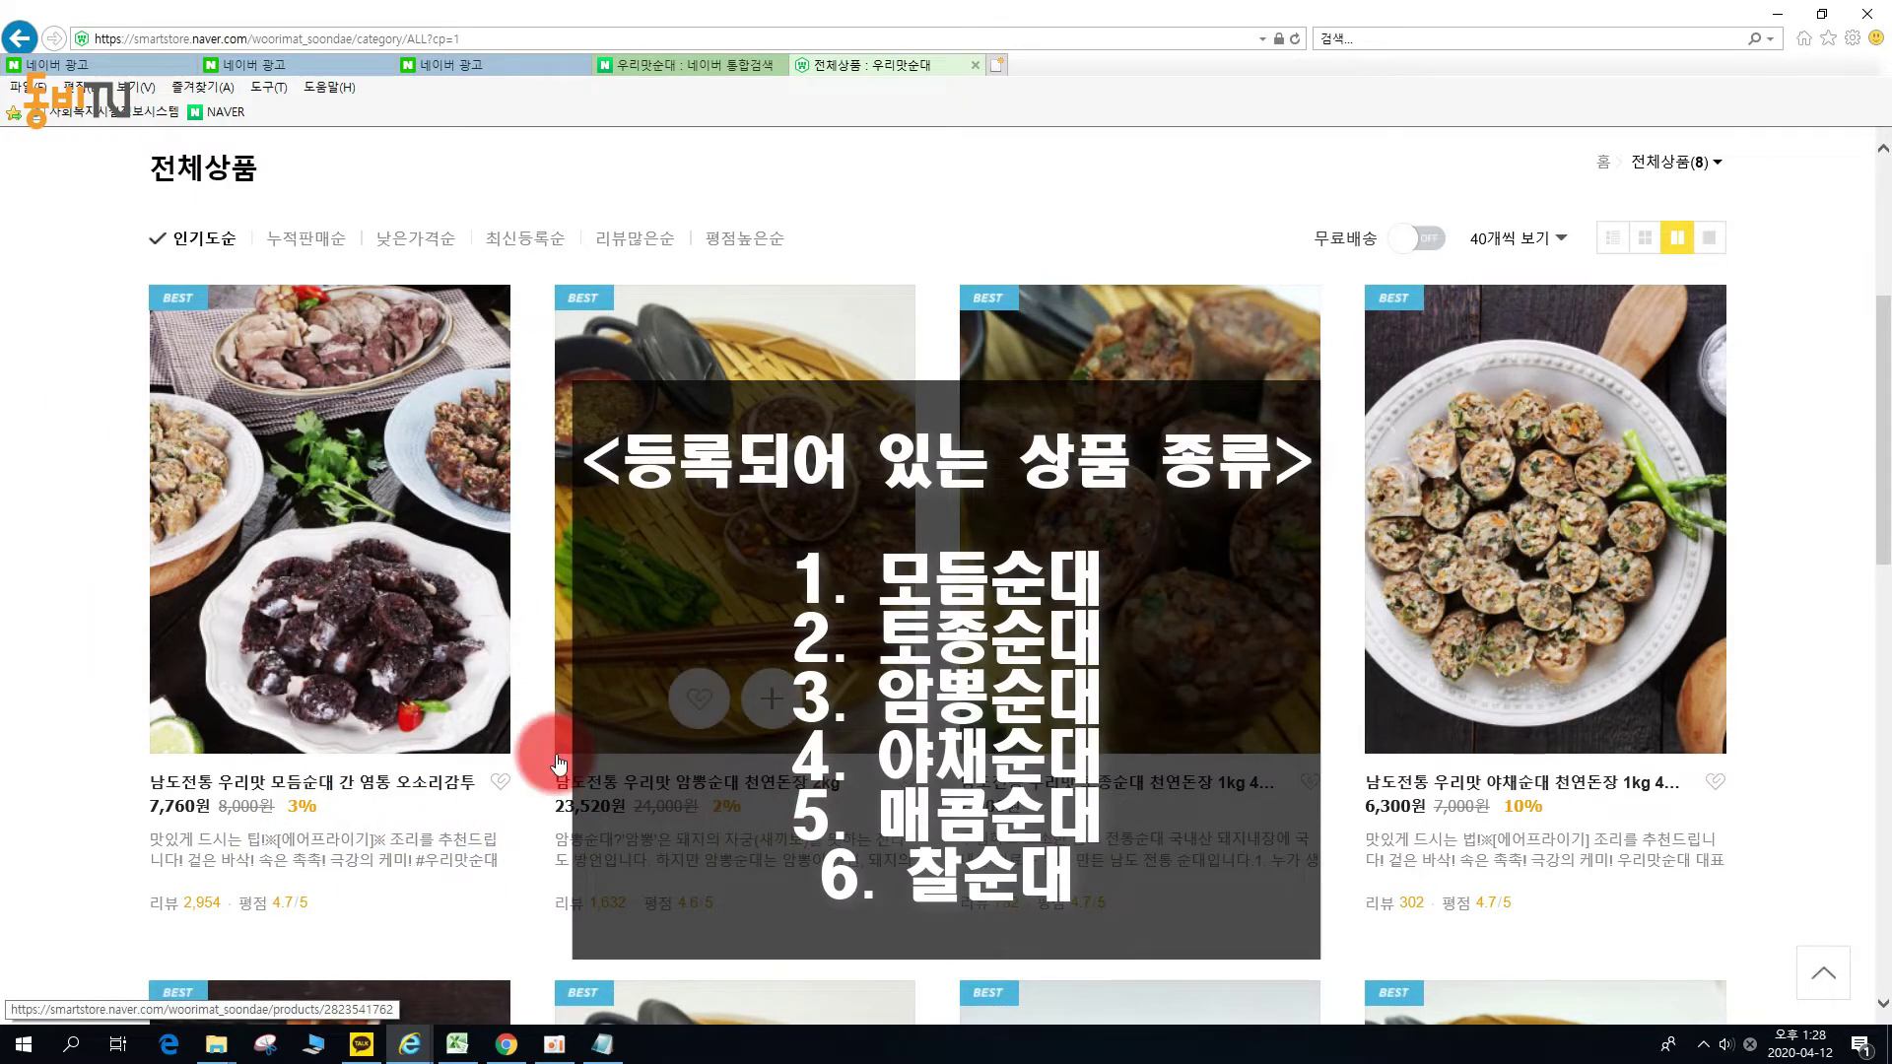
scroll(1562, 844, "down", 5)
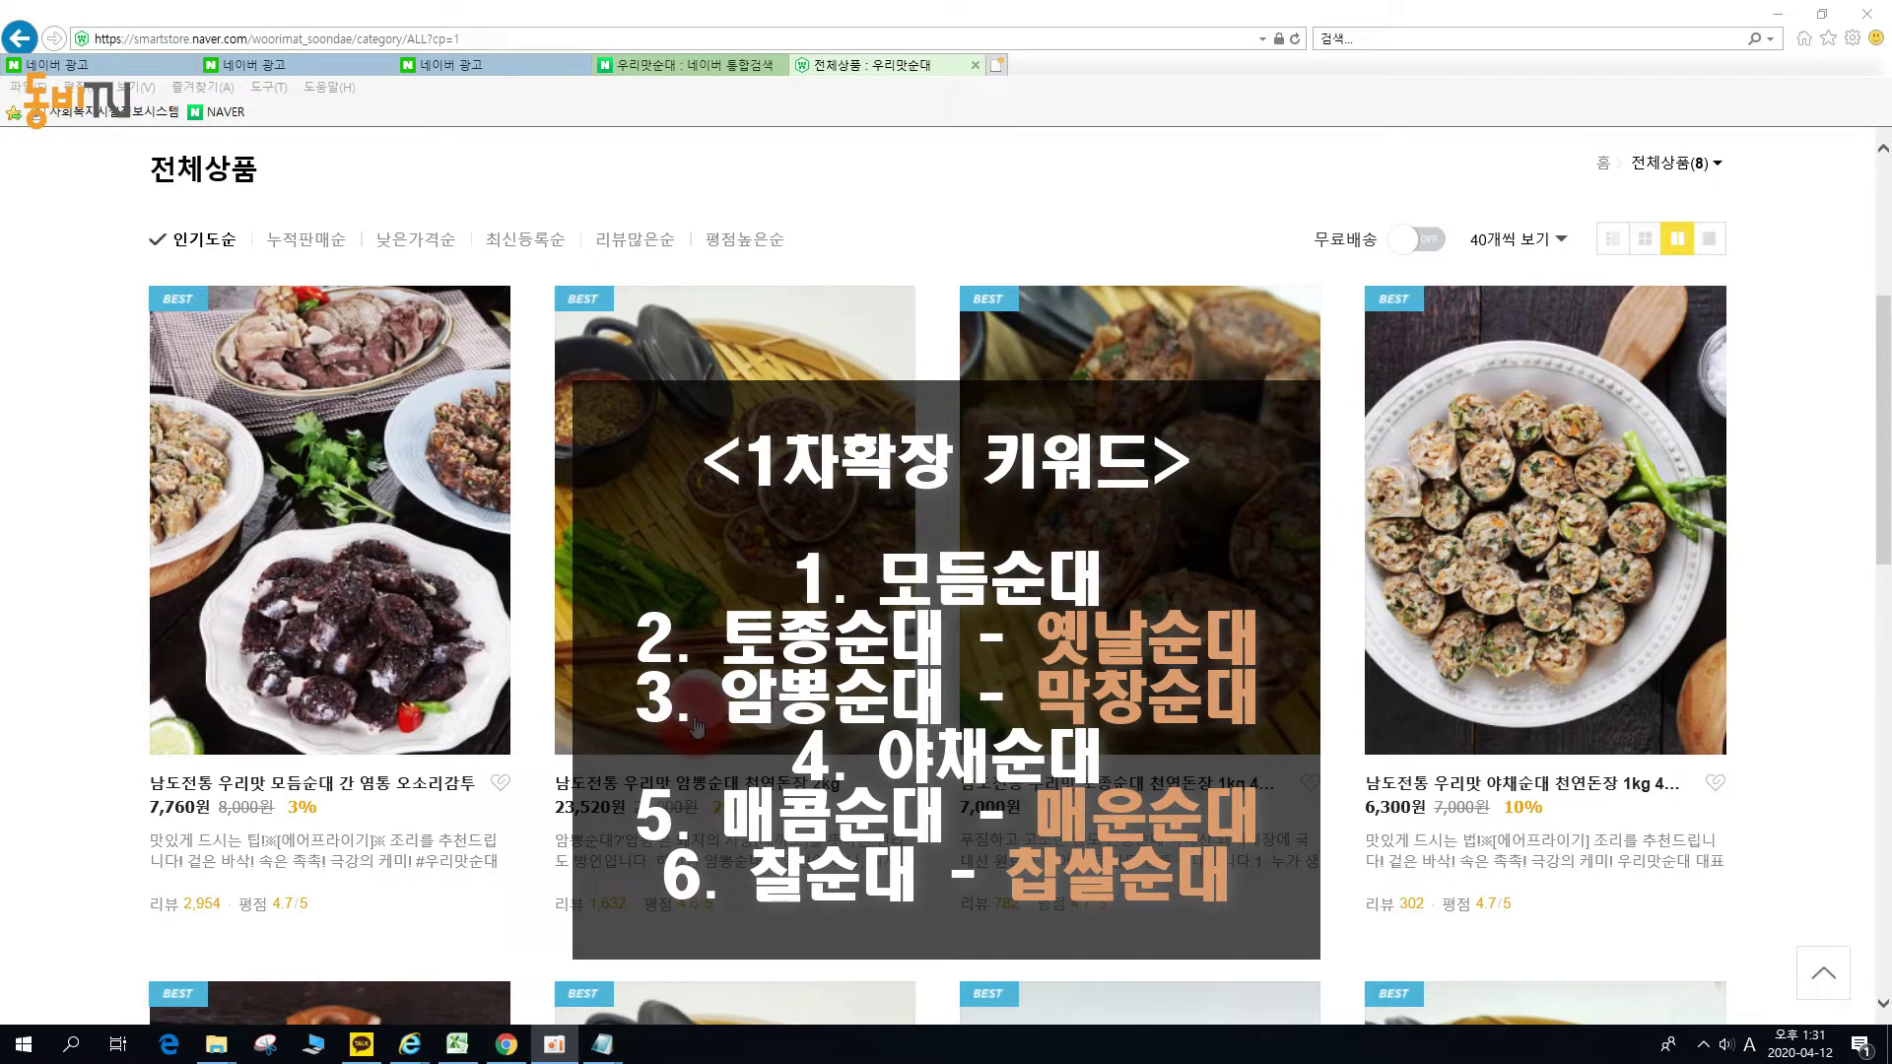
scroll(697, 727, "down", 9)
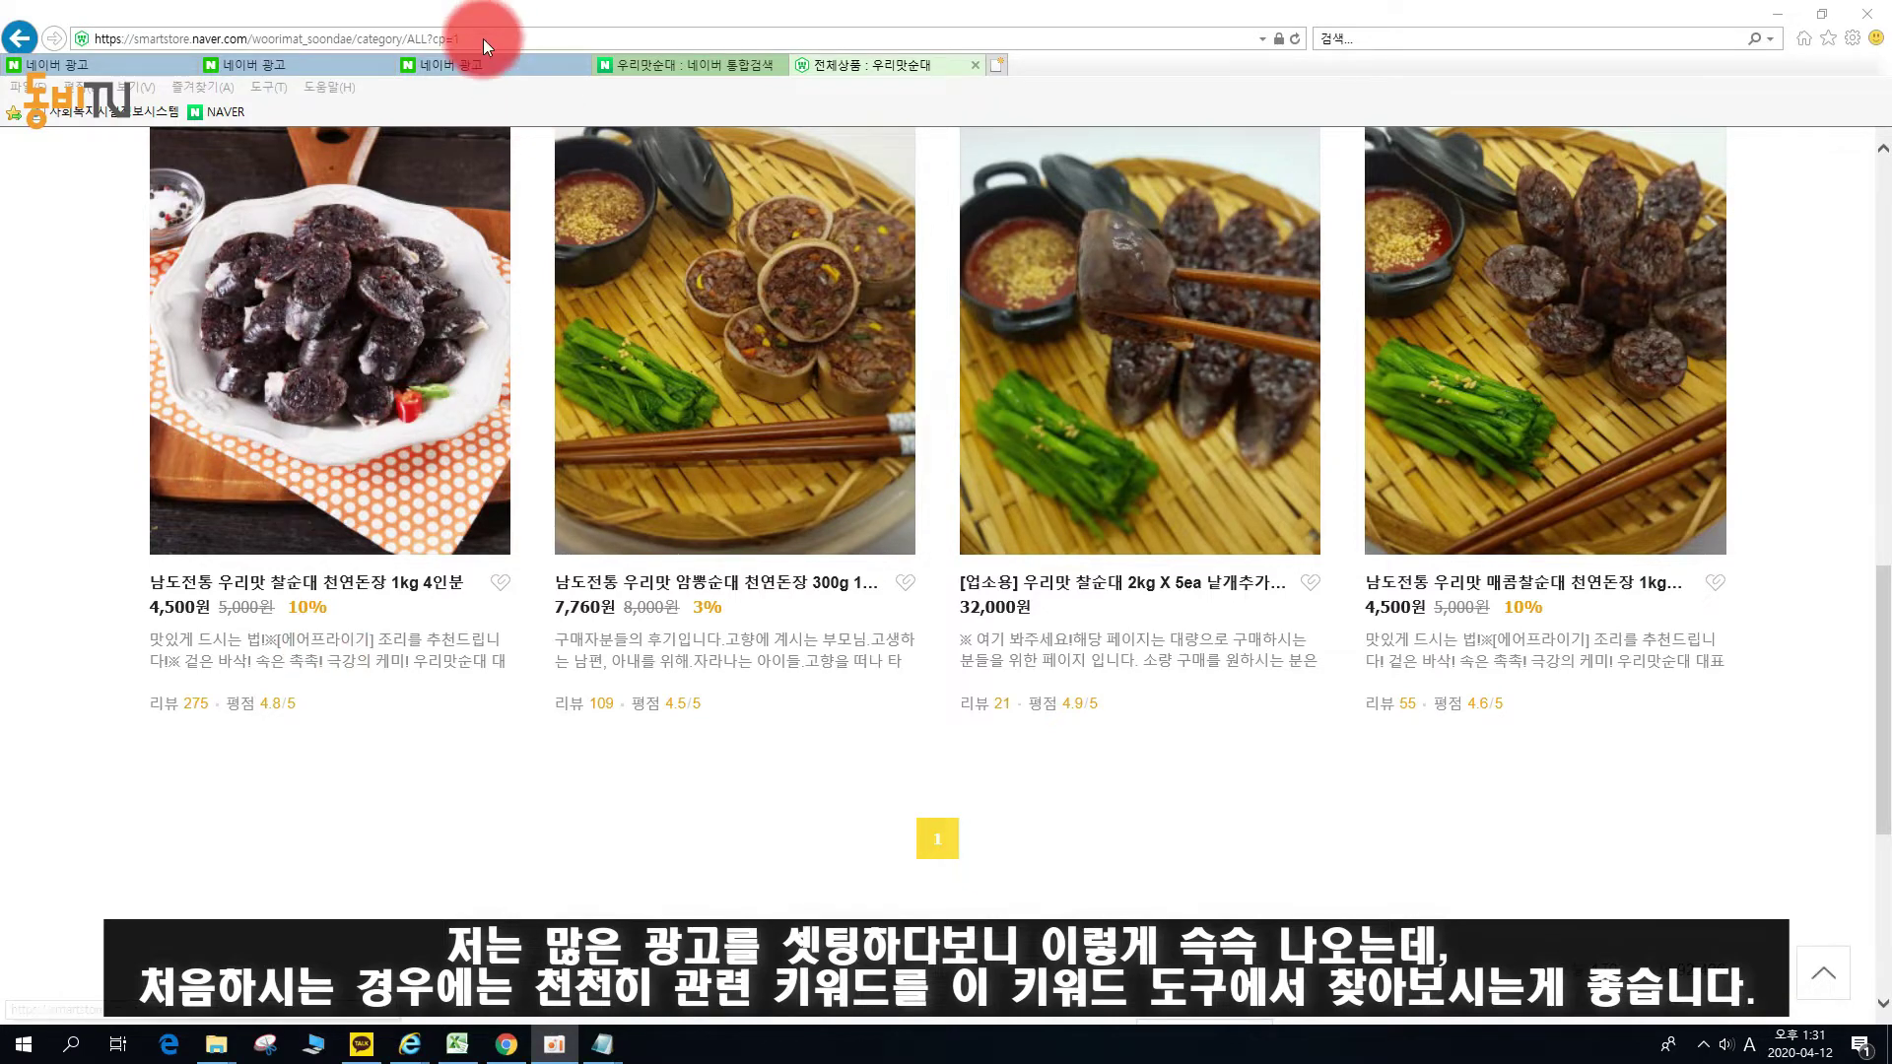
left_click(317, 63)
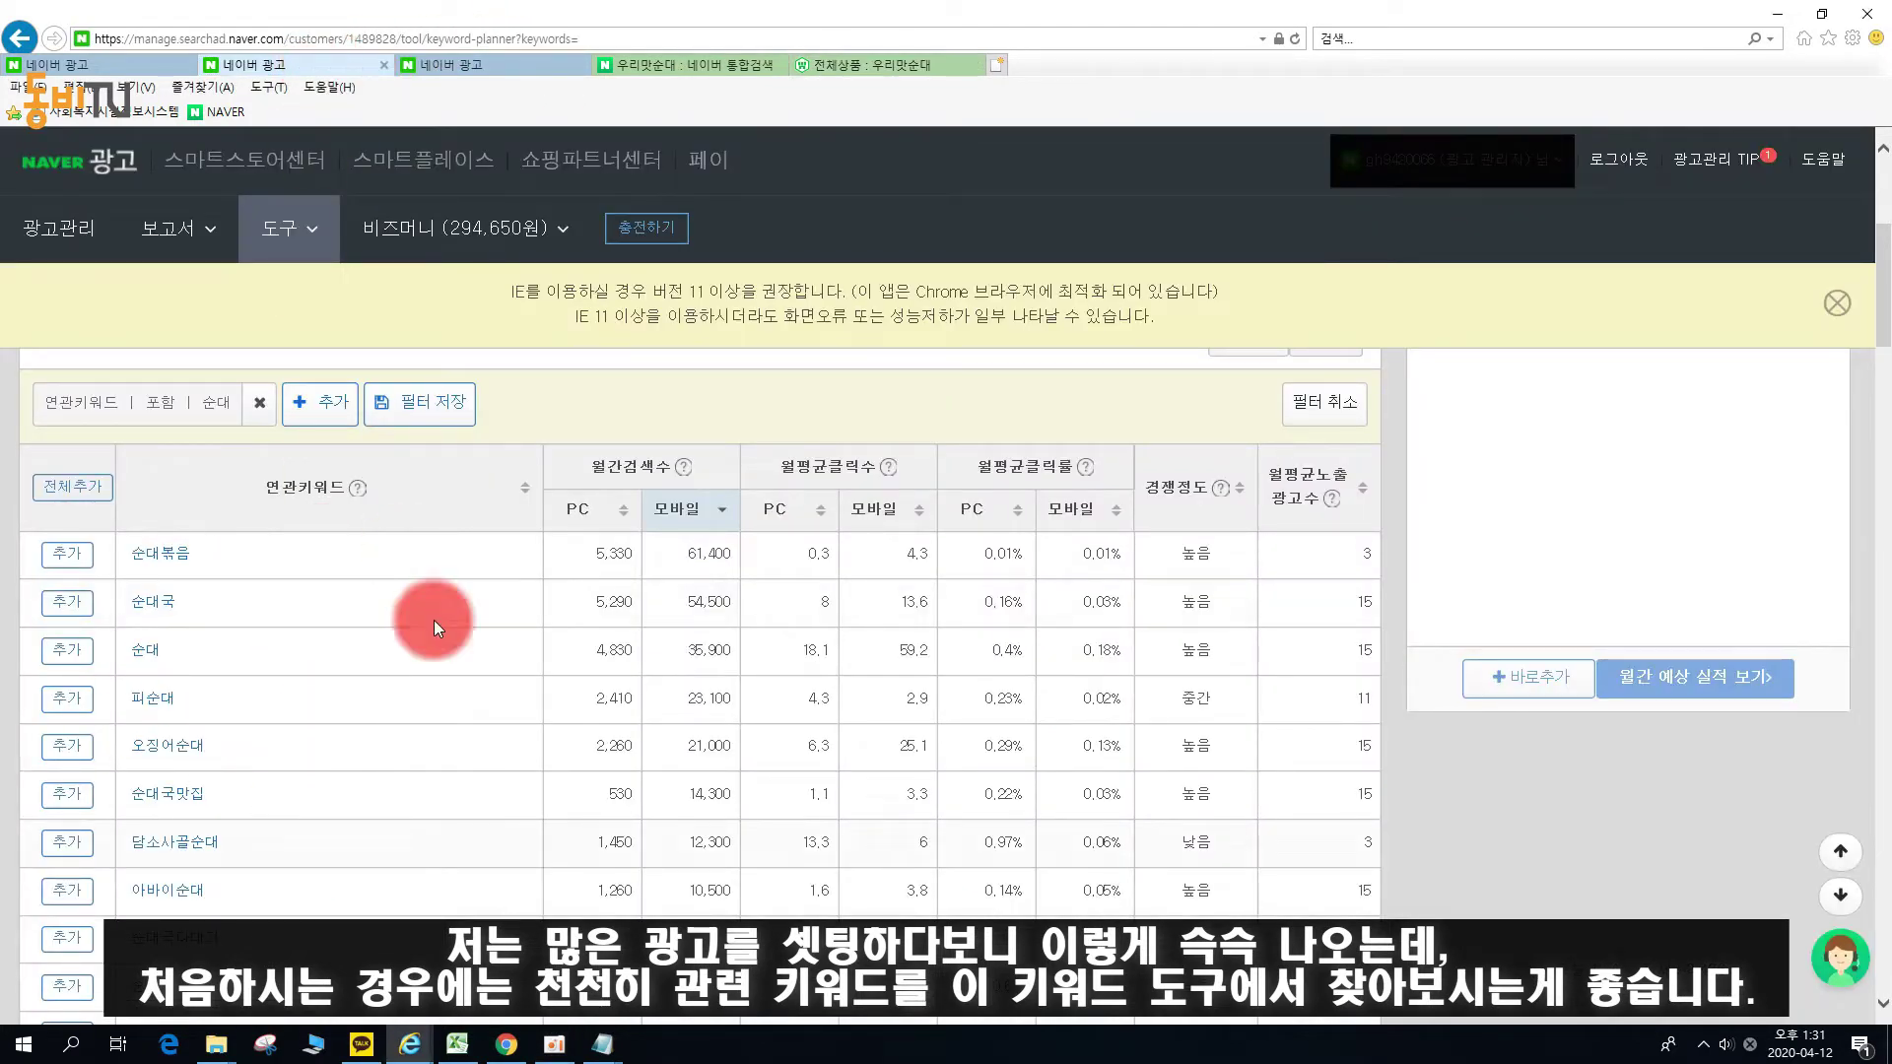
Look further down the 순대 related keywords and review the products on the 우리맛순대 store's full product page.
scroll(155, 666, "down", 5)
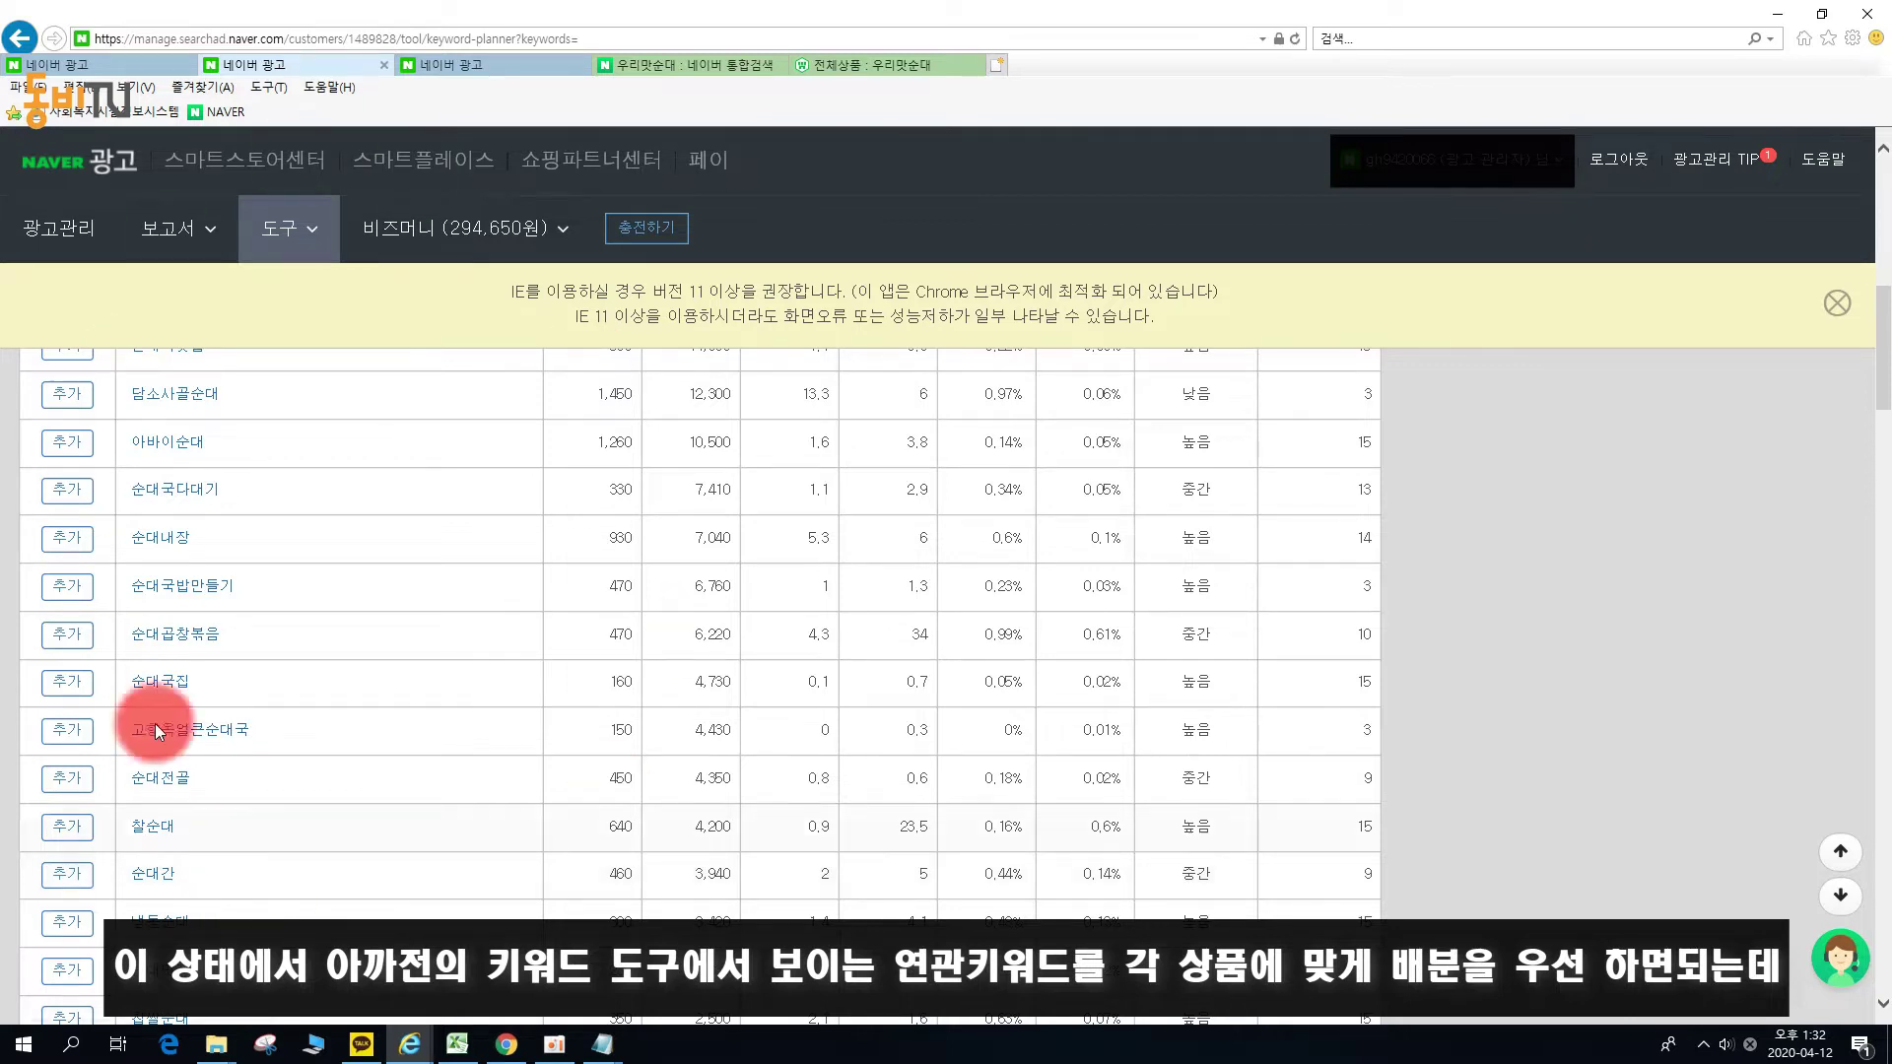
left_click(909, 69)
scroll(702, 362, "up", 1)
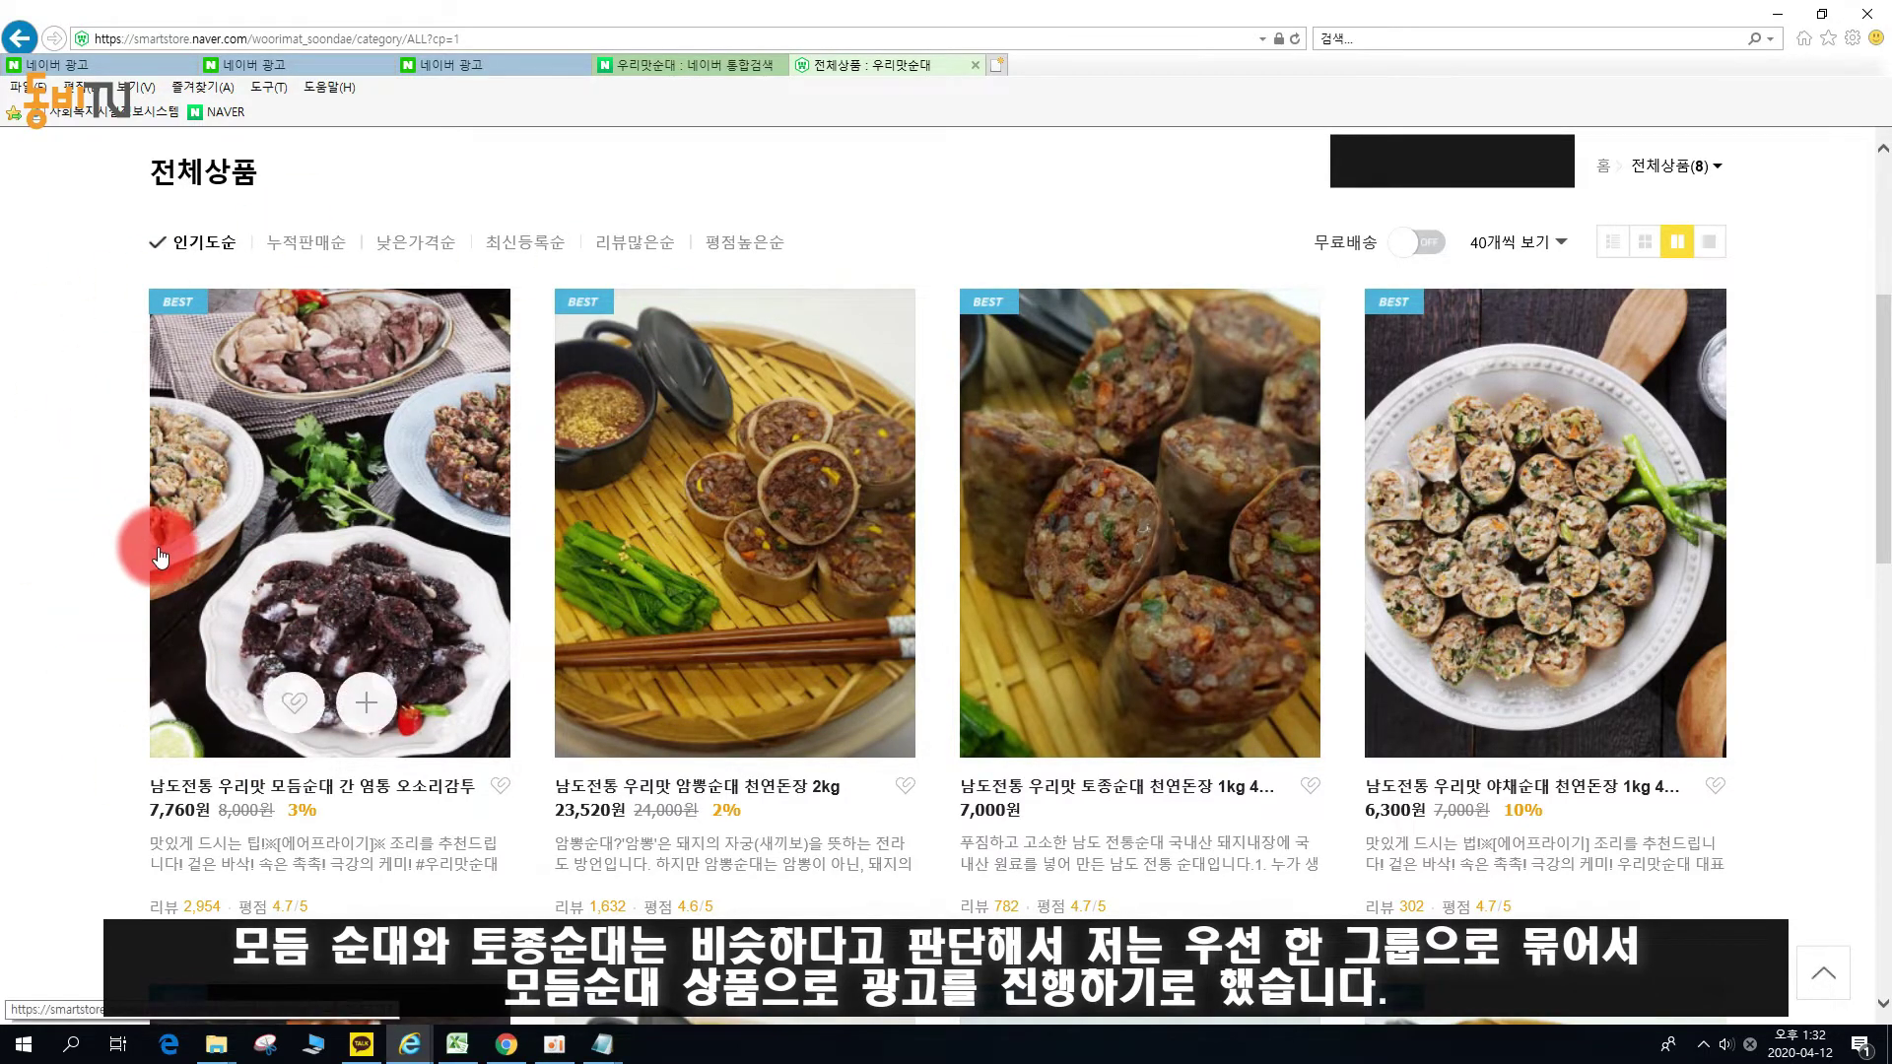
scroll(148, 537, "down", 4)
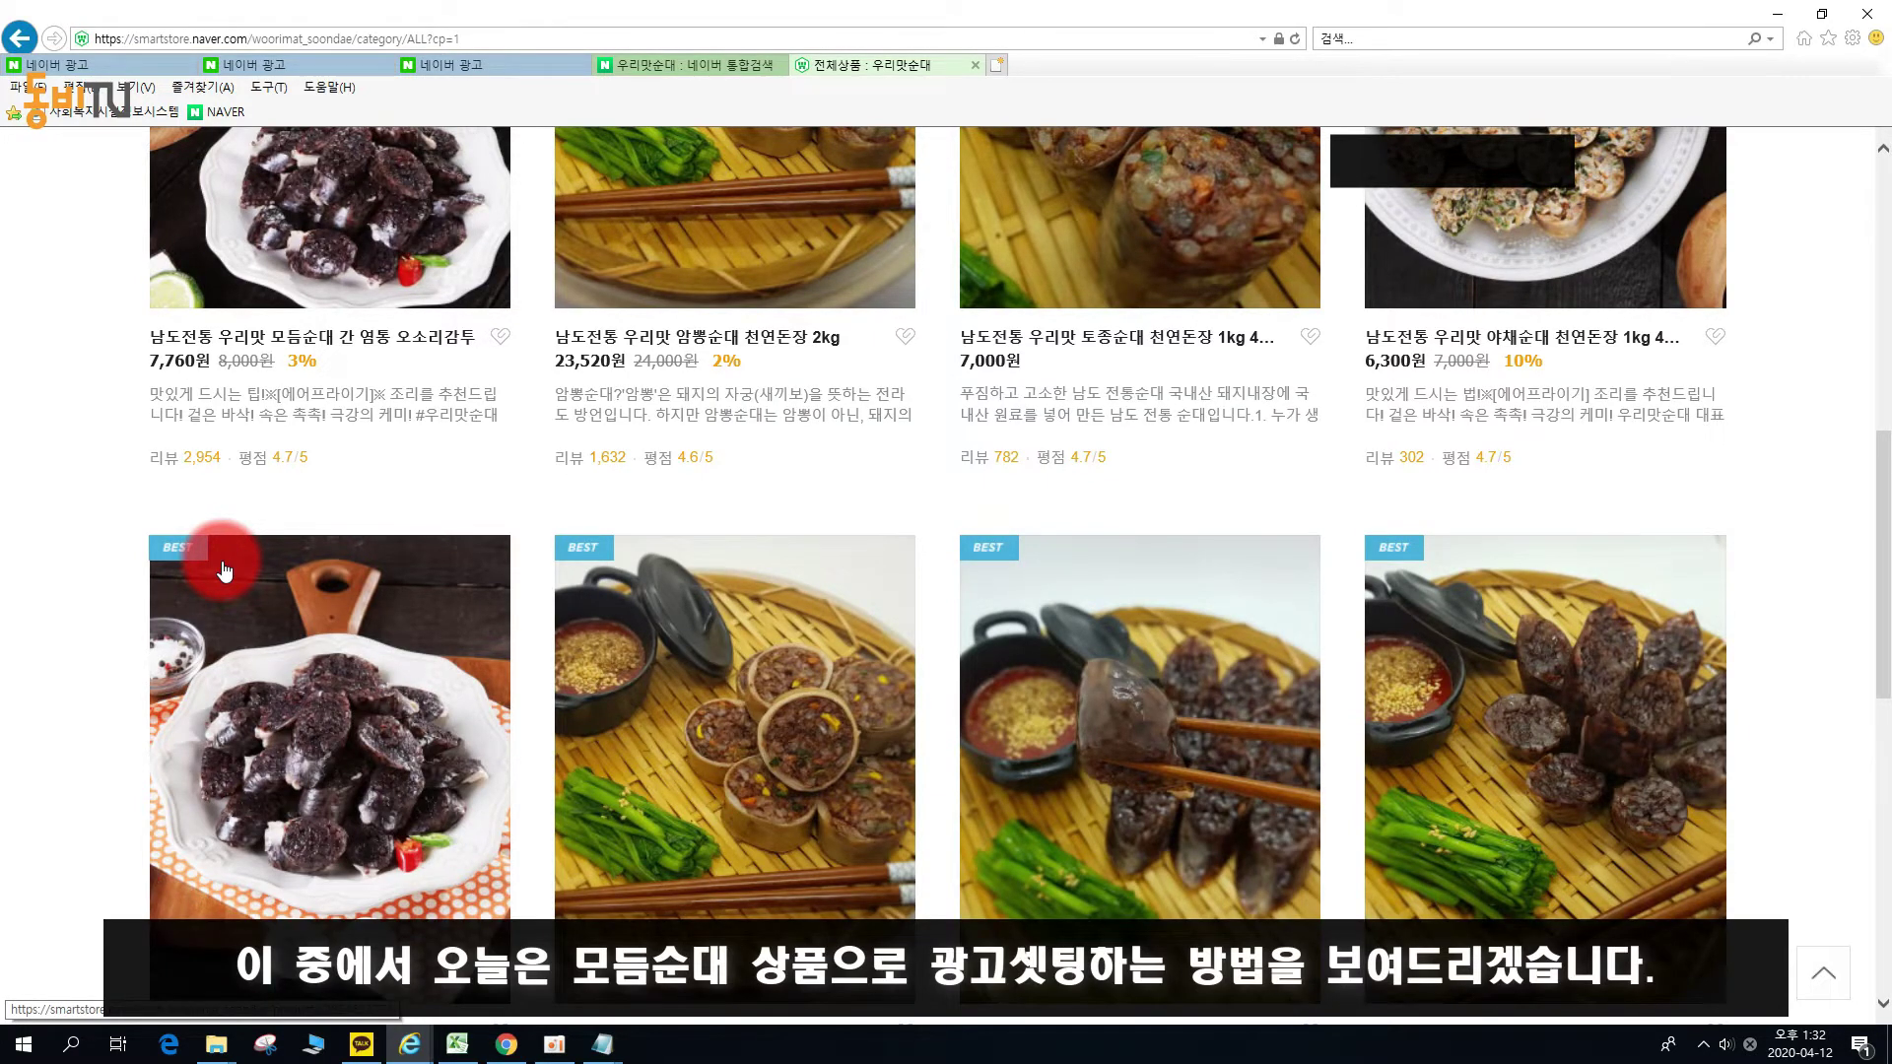
scroll(225, 569, "up", 8)
scroll(375, 524, "down", 6)
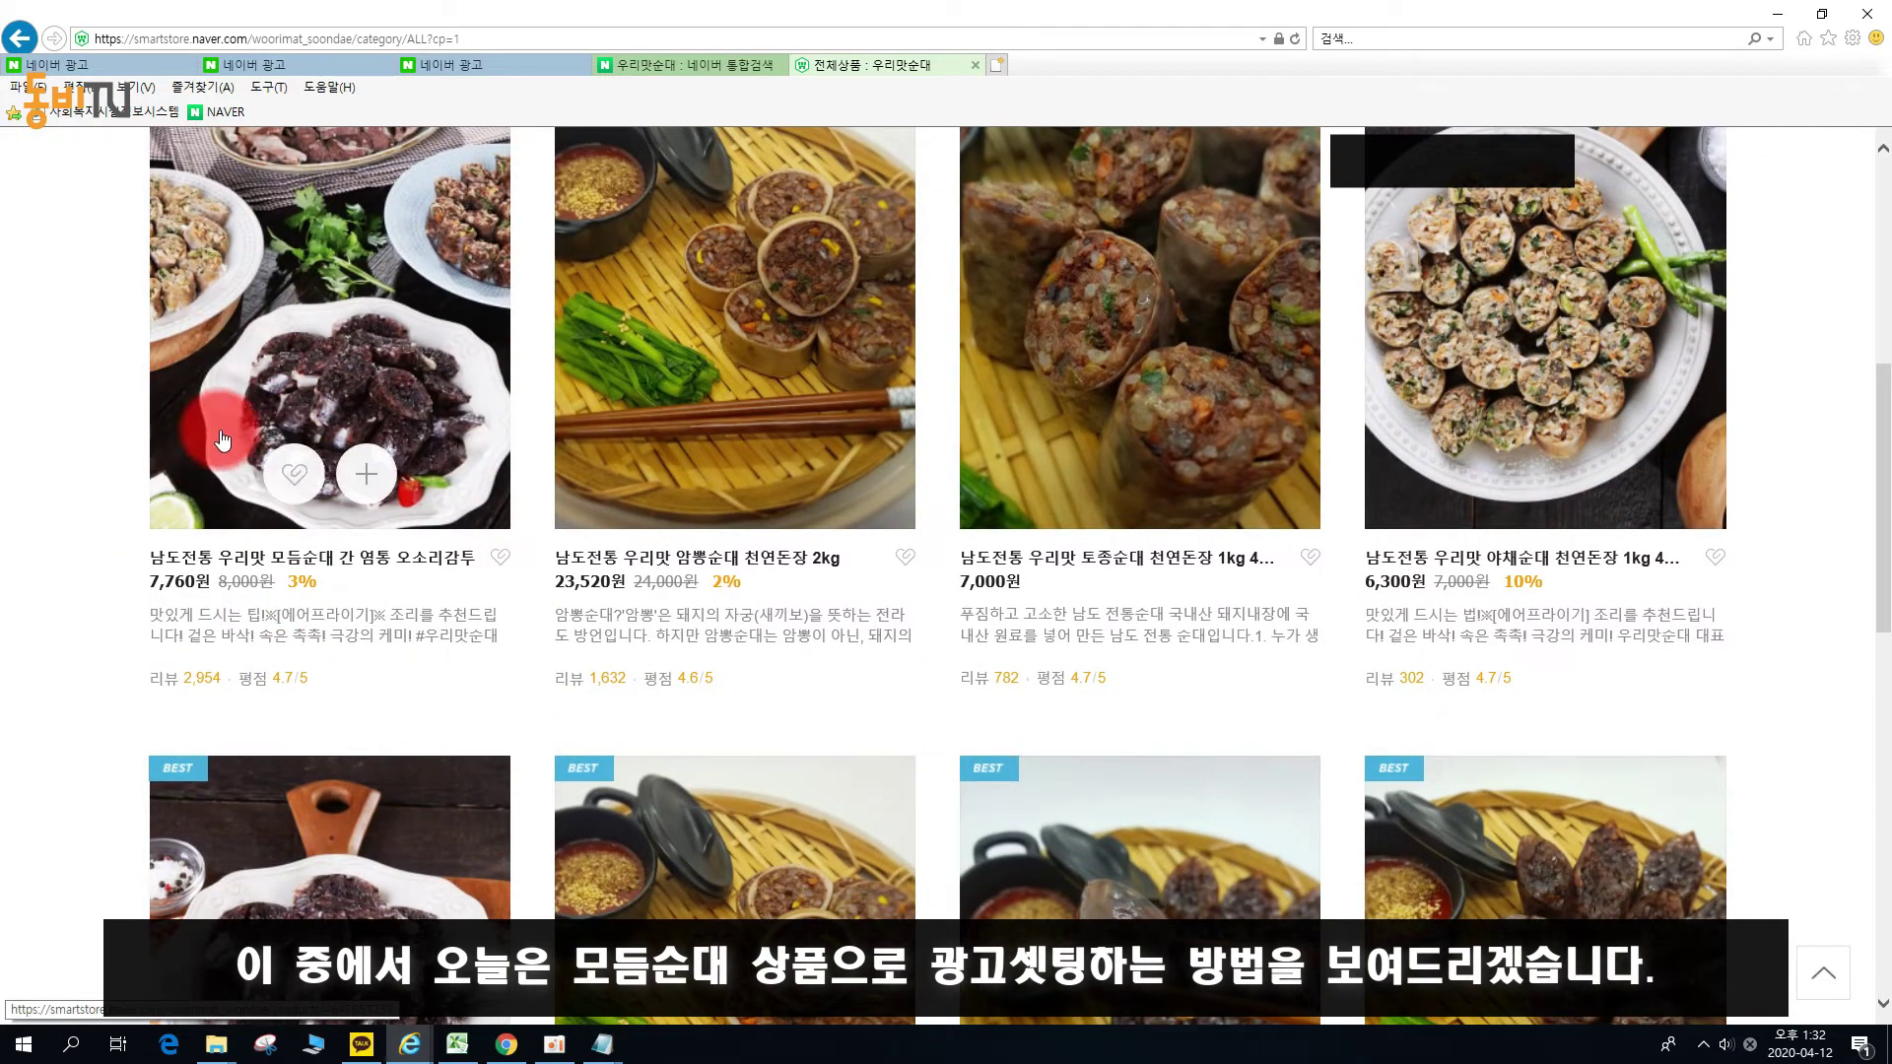
Return to the keyword tool and look up related keywords for 모듬순대.
left_click(375, 64)
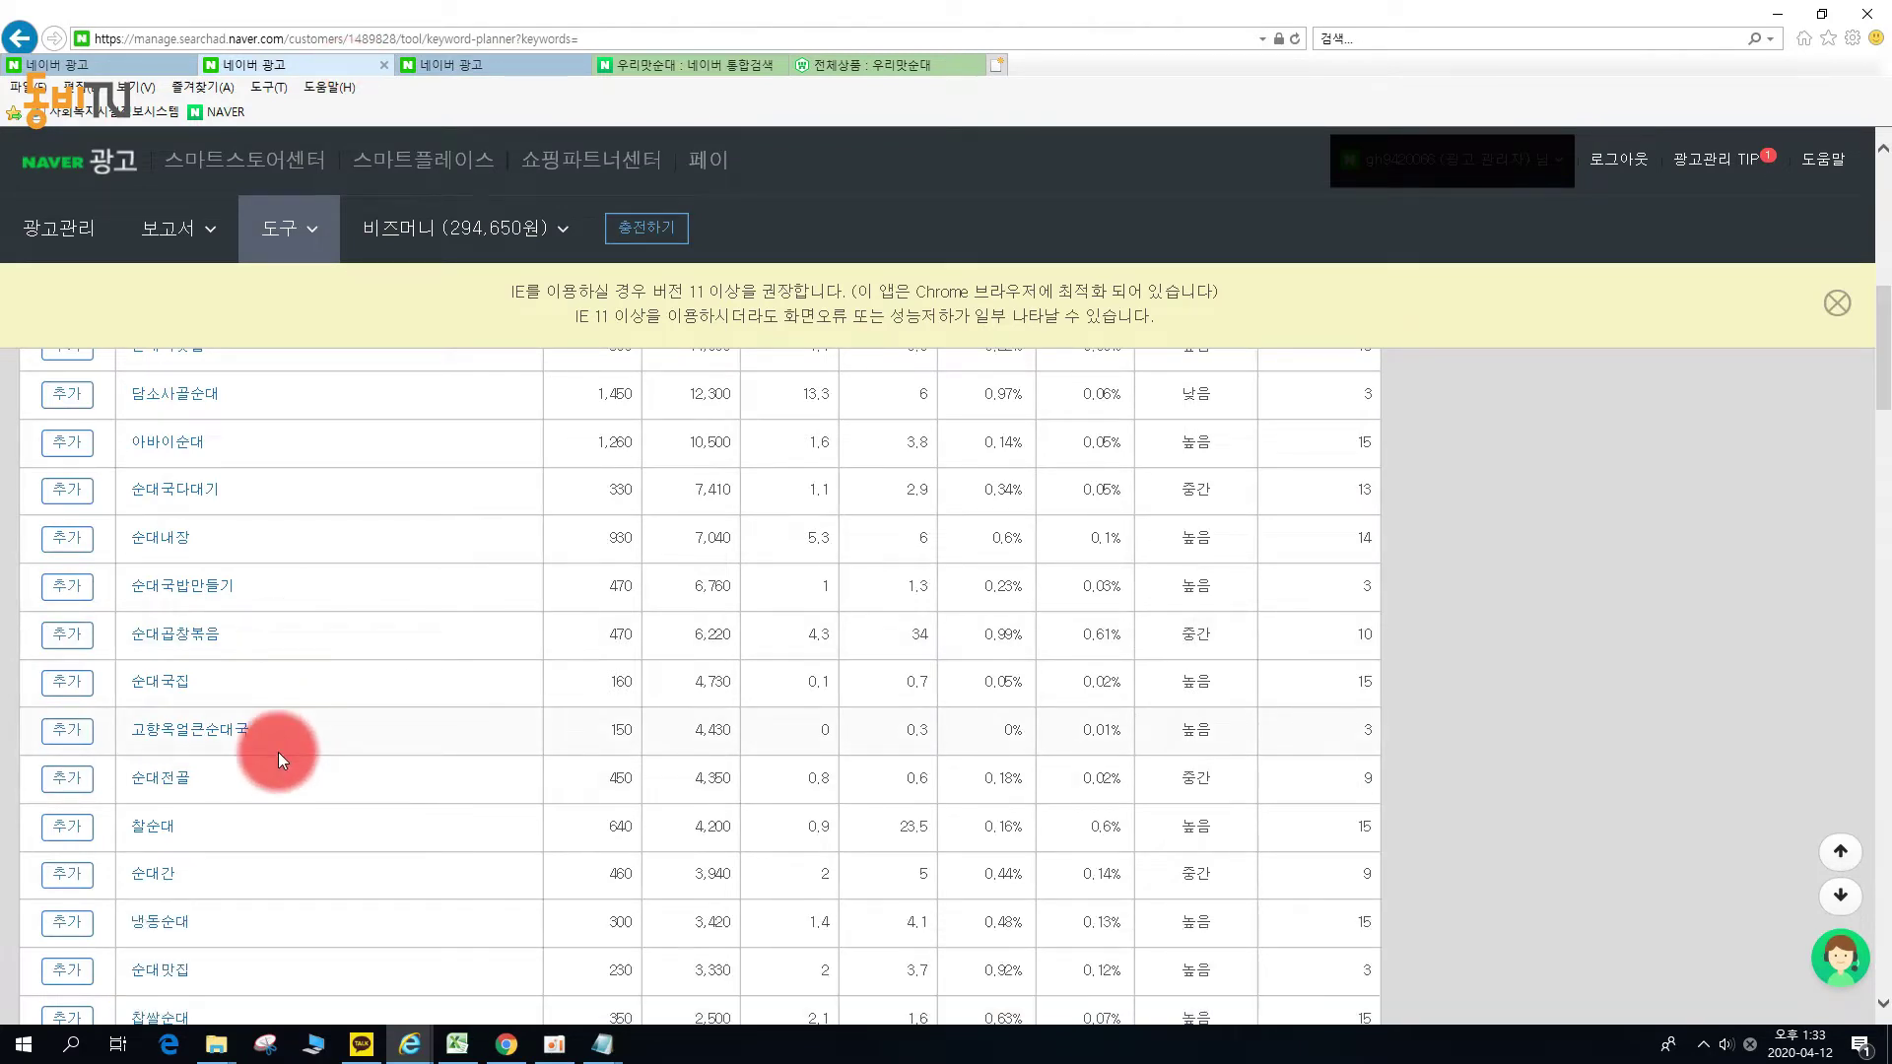
scroll(277, 753, "up", 10)
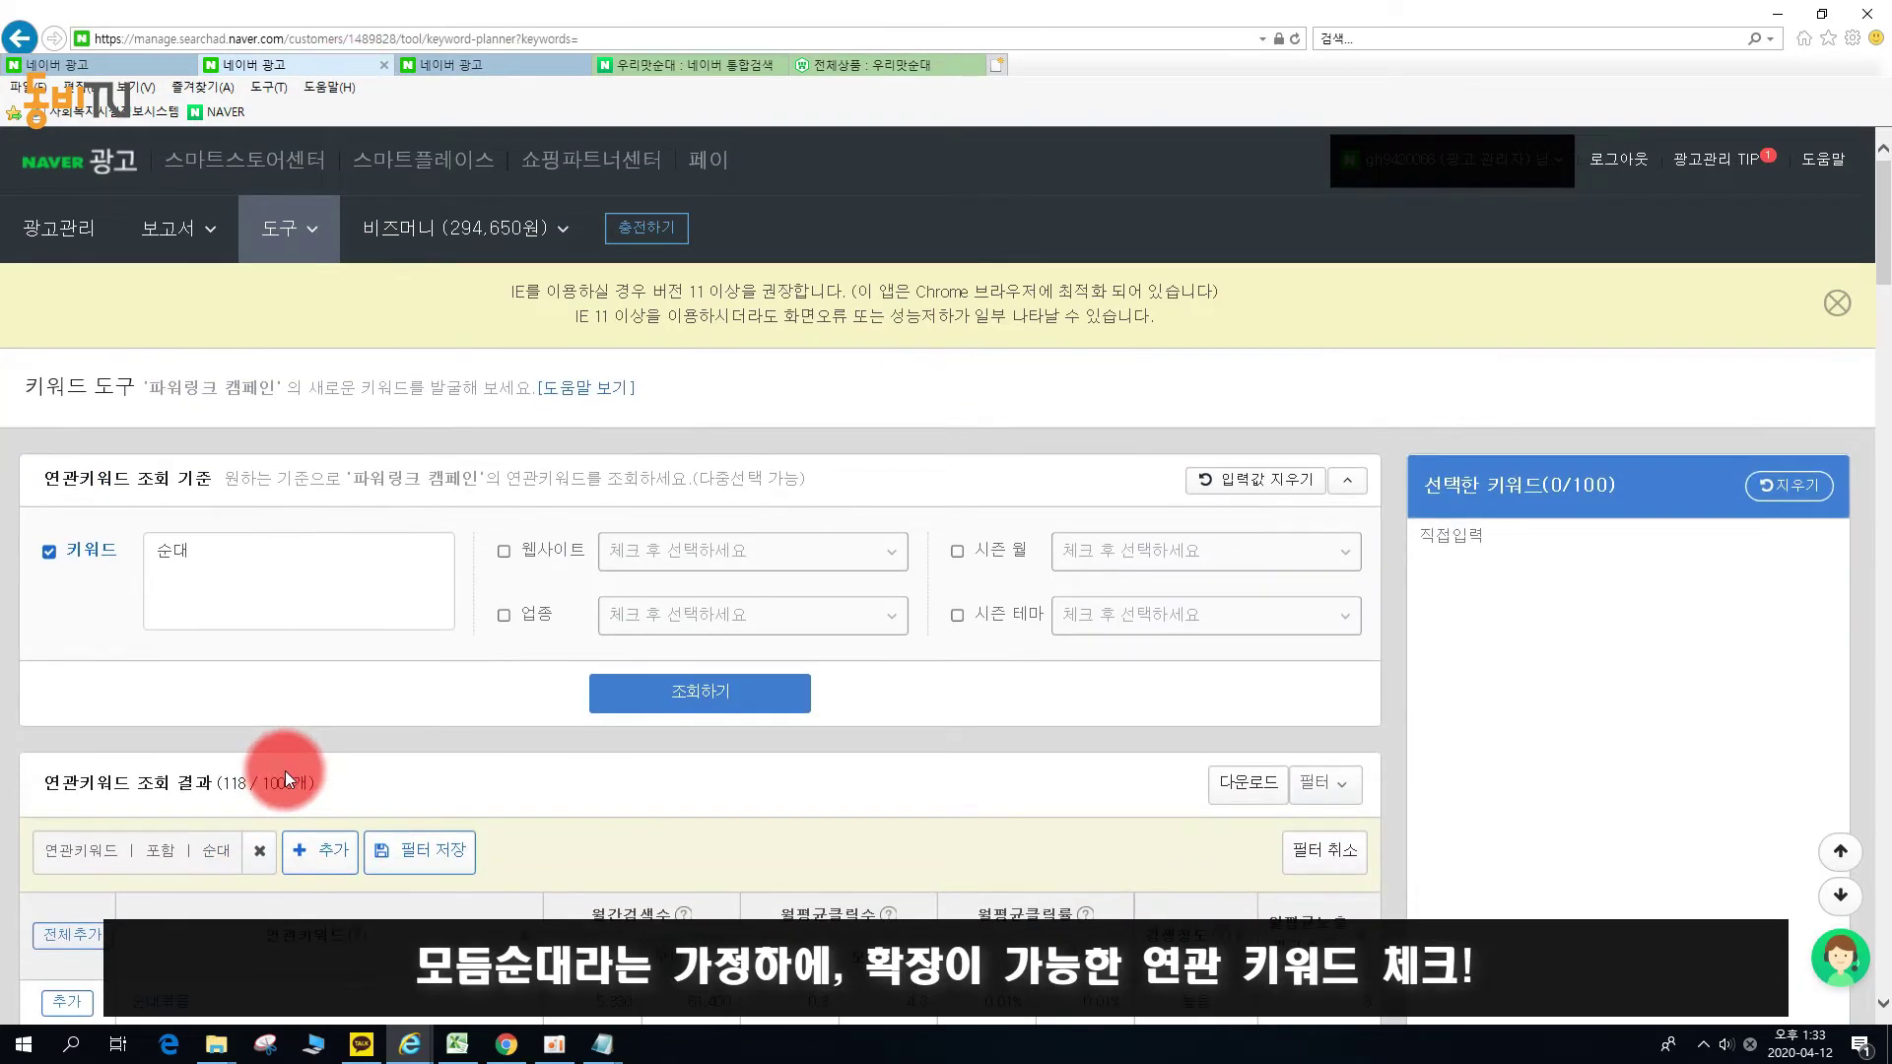
scroll(286, 771, "down", 3)
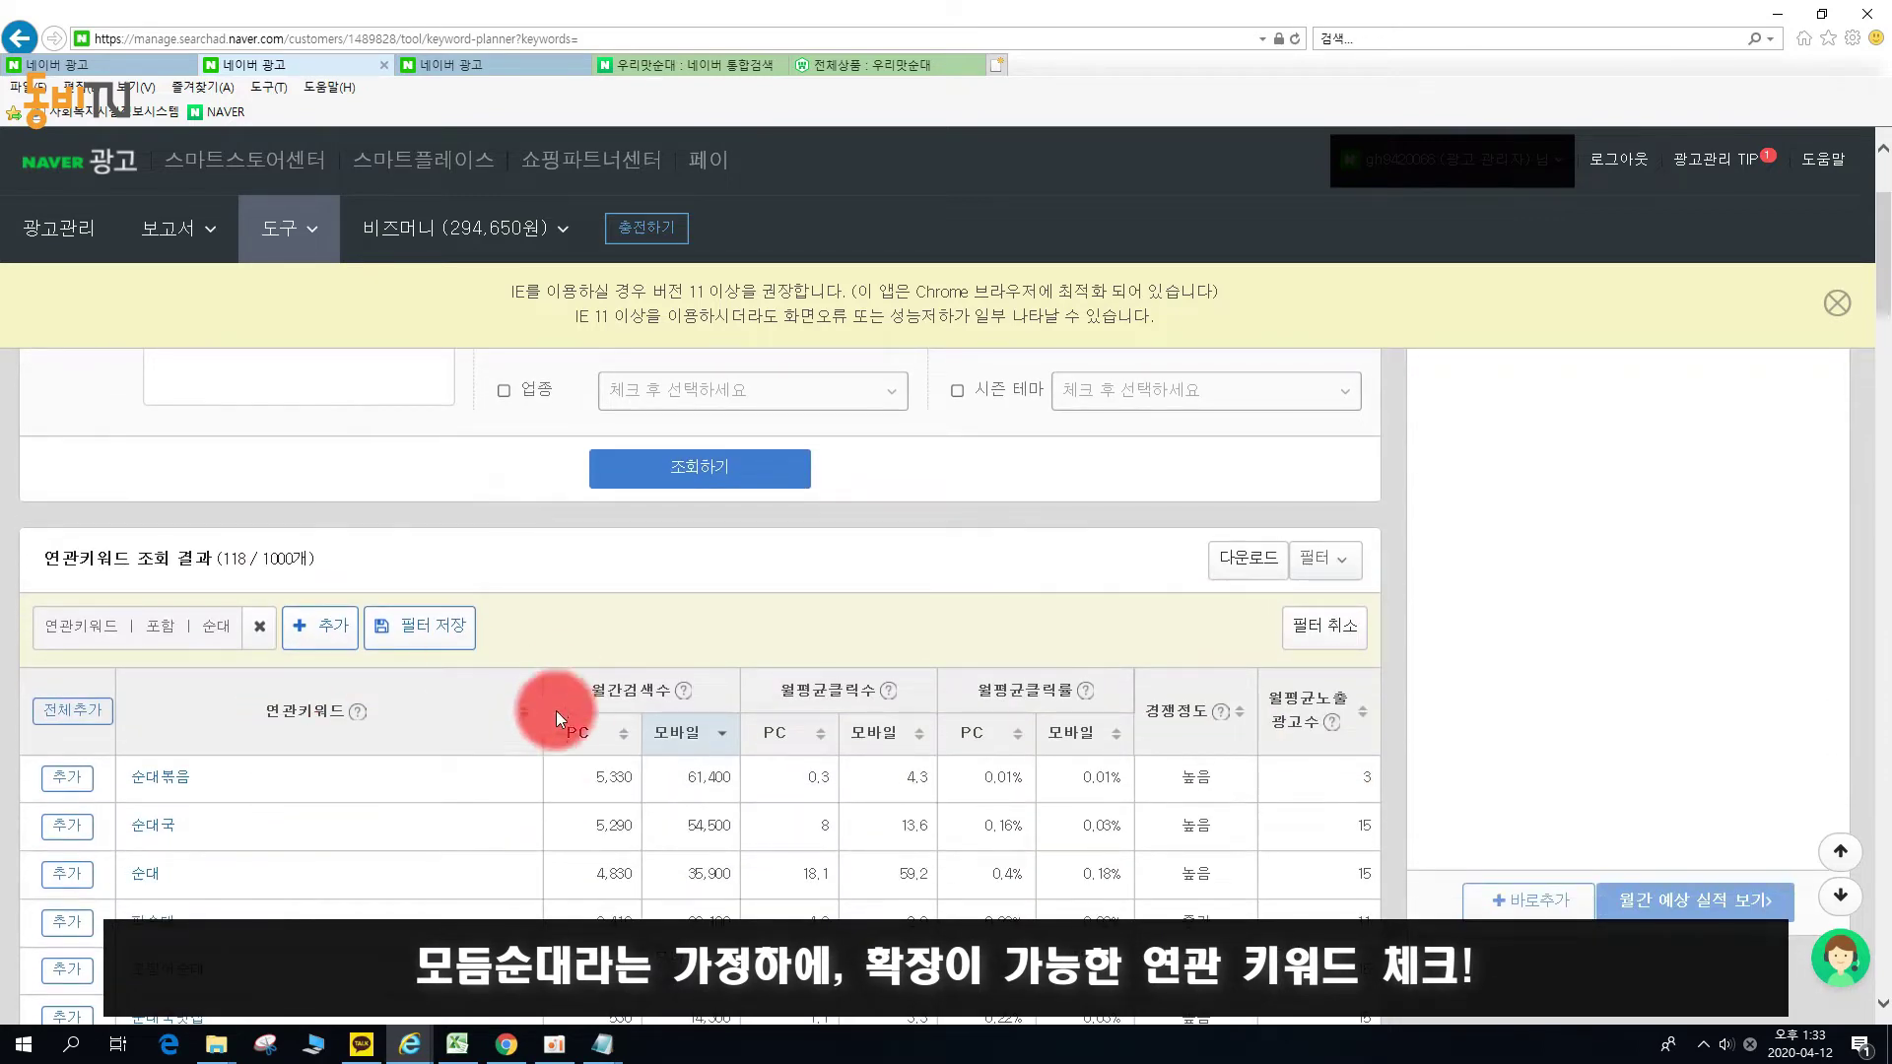
scroll(441, 717, "down", 5)
scroll(436, 719, "up", 4)
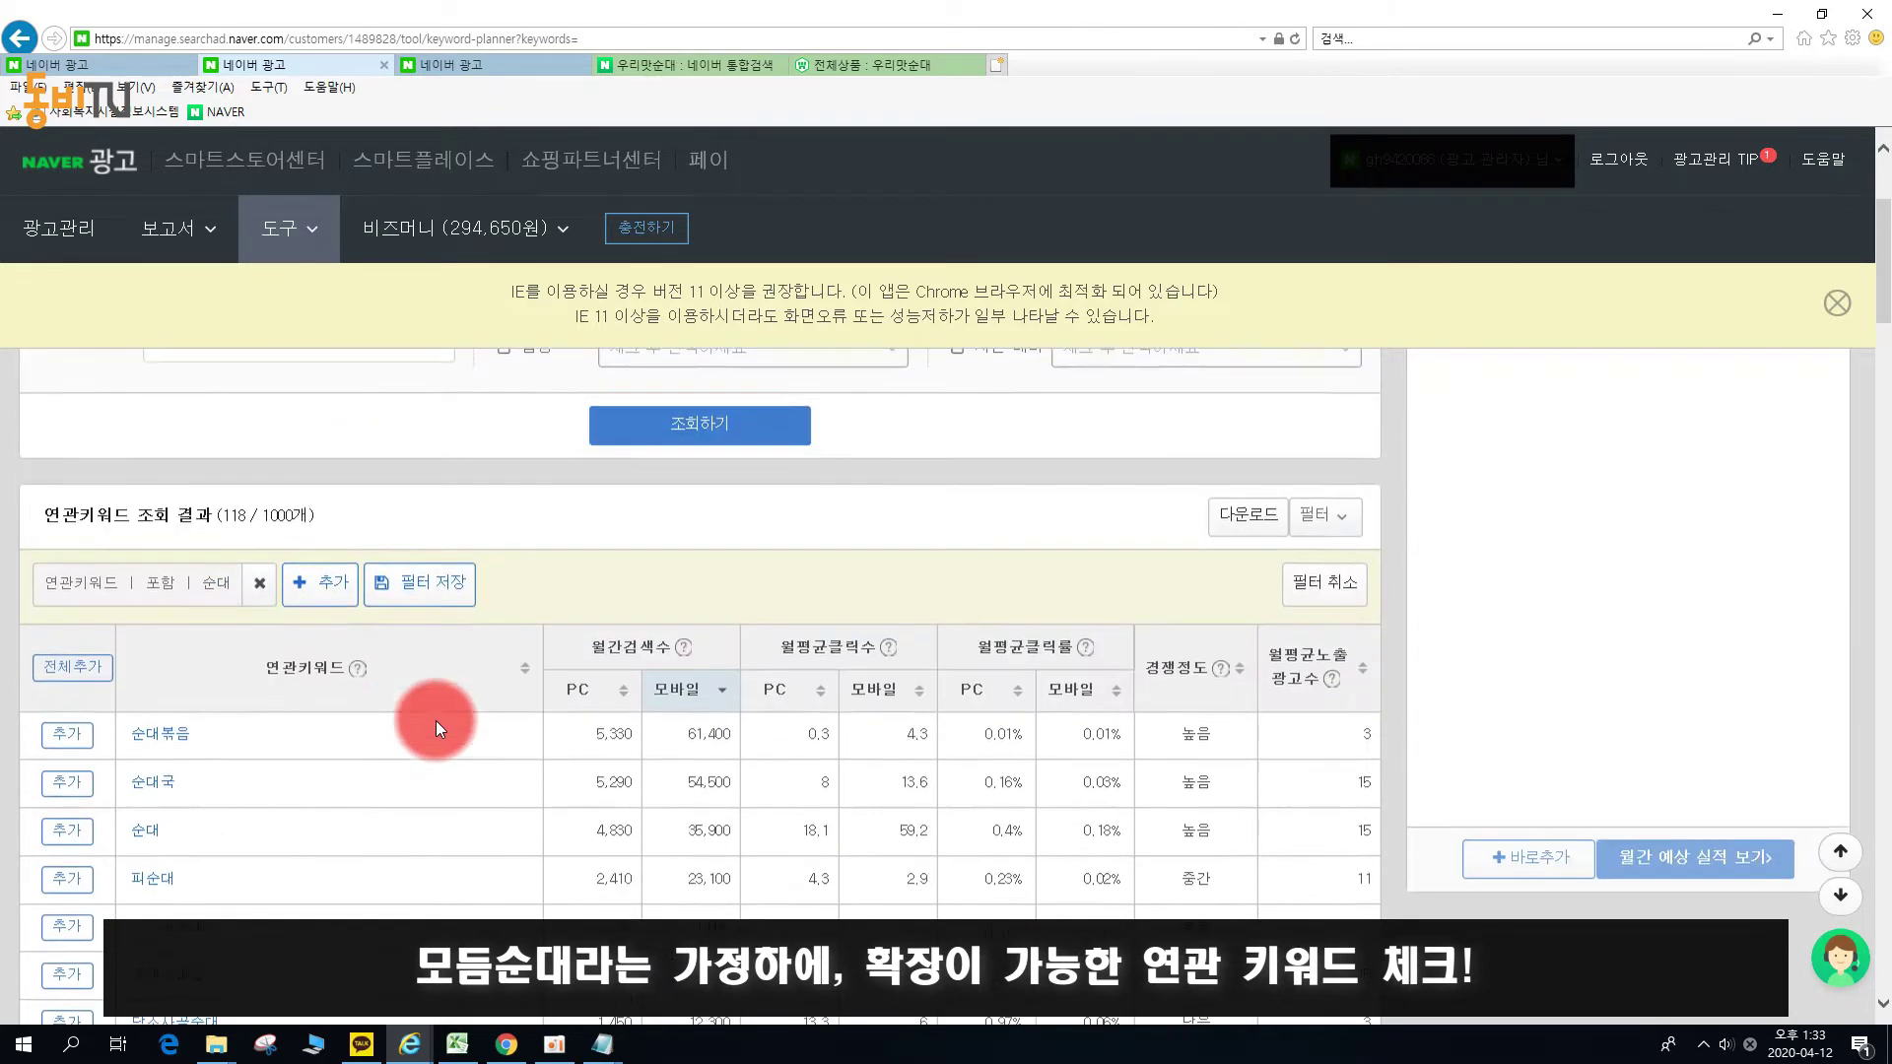
scroll(435, 720, "up", 3)
left_click(198, 561)
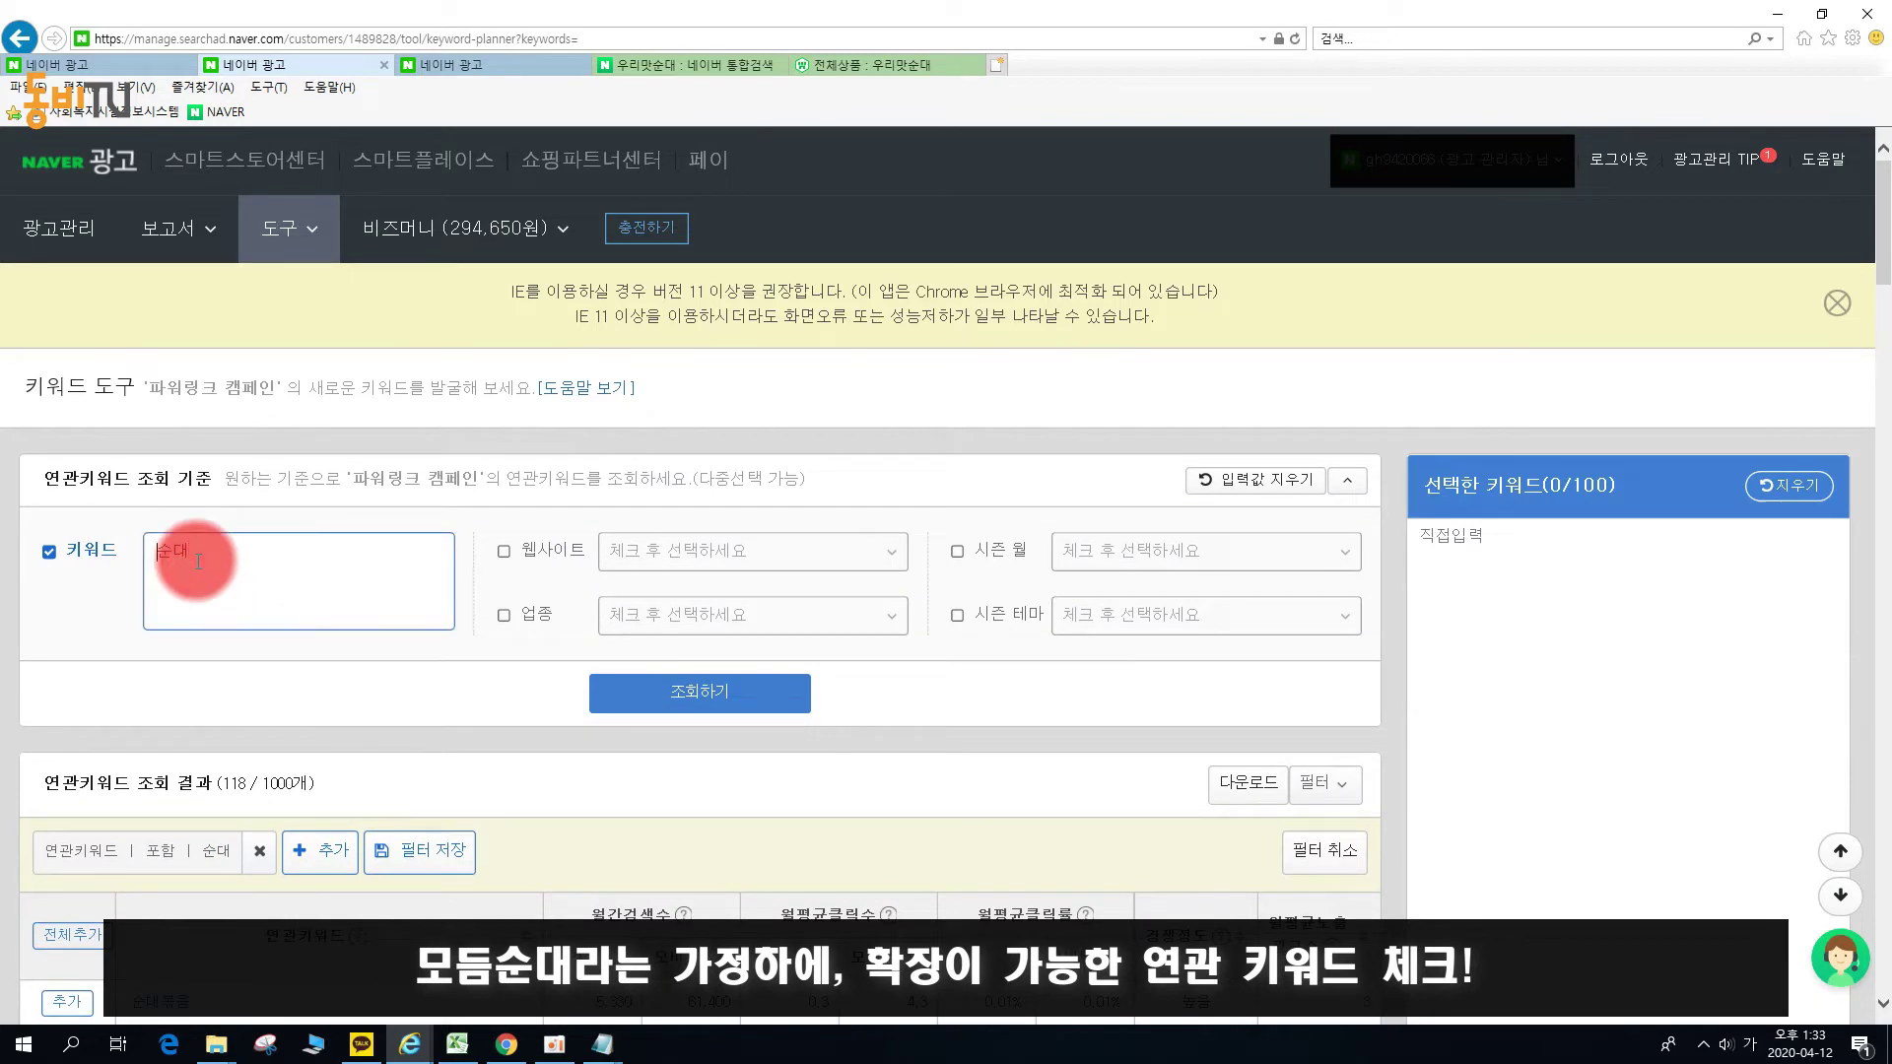
type("모듬")
left_click(714, 690)
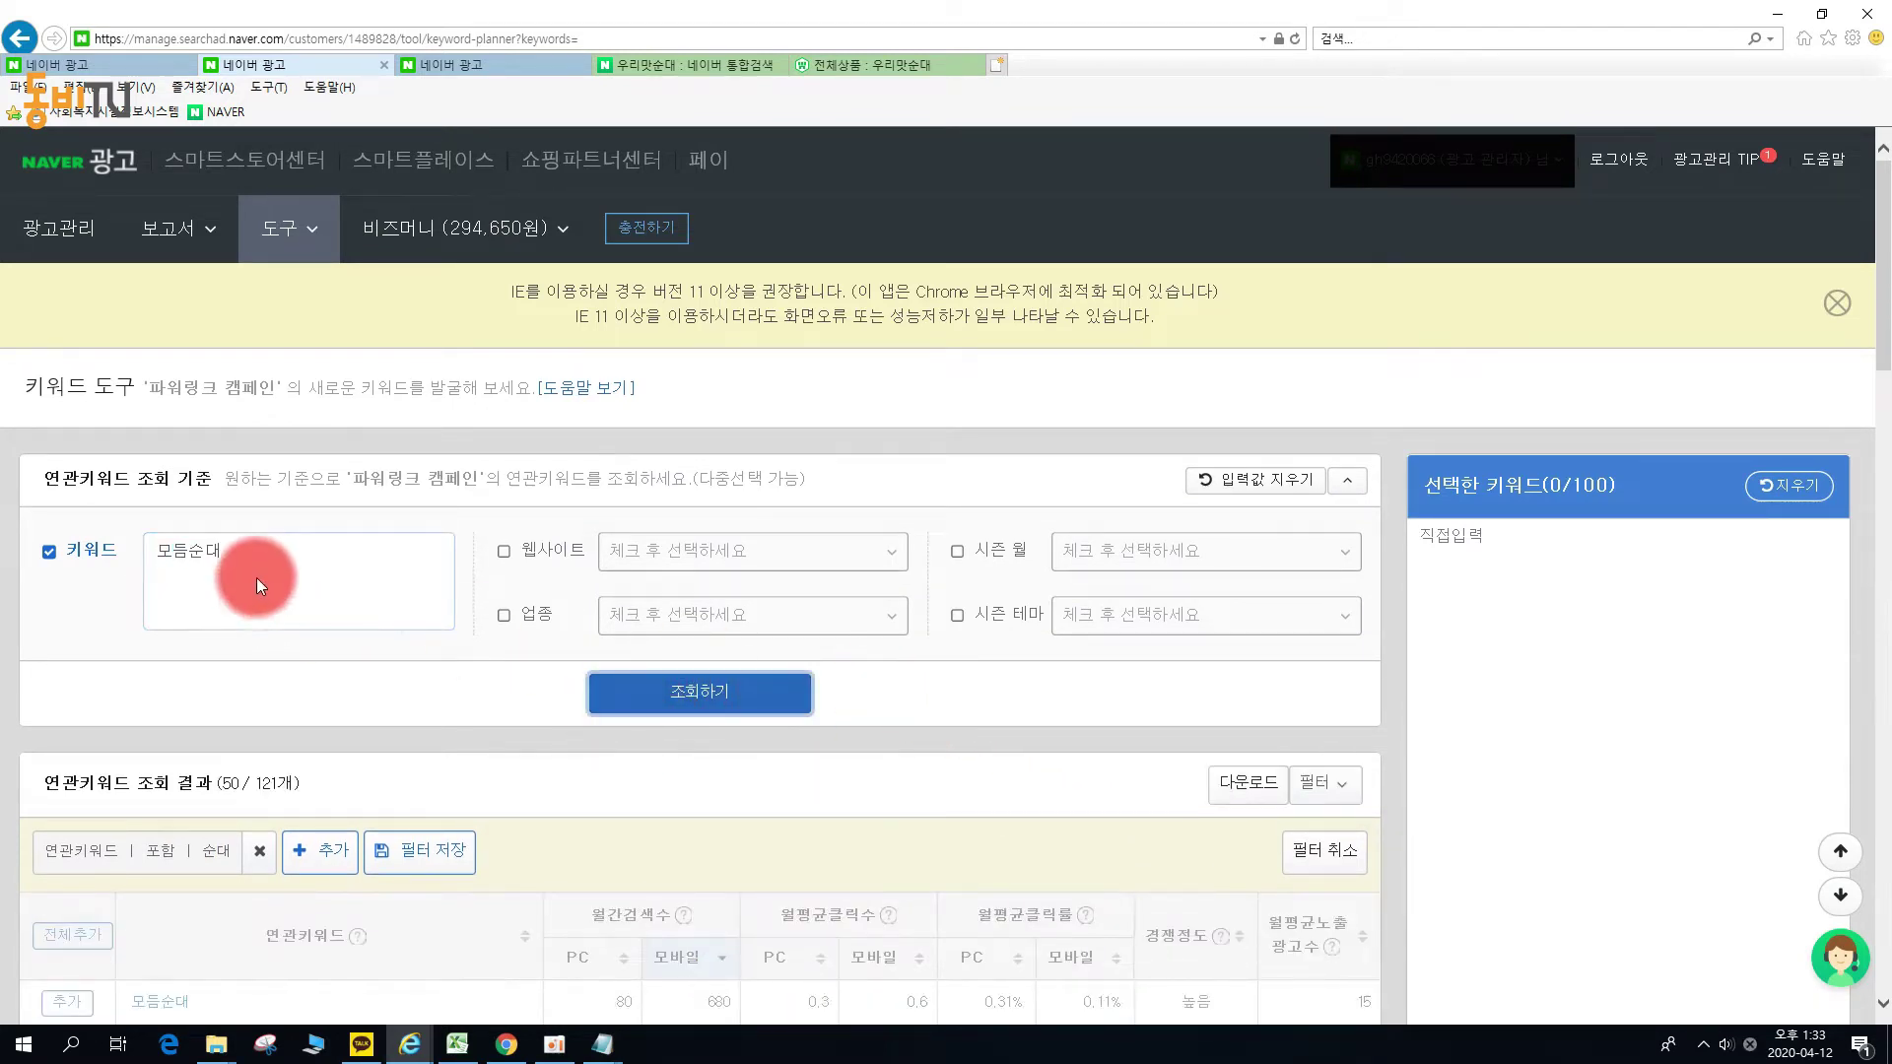
Remove the 순대 inclusion filter from the results and rerun the related keyword lookup for 모듬순대.
left_click(260, 841)
left_click(259, 851)
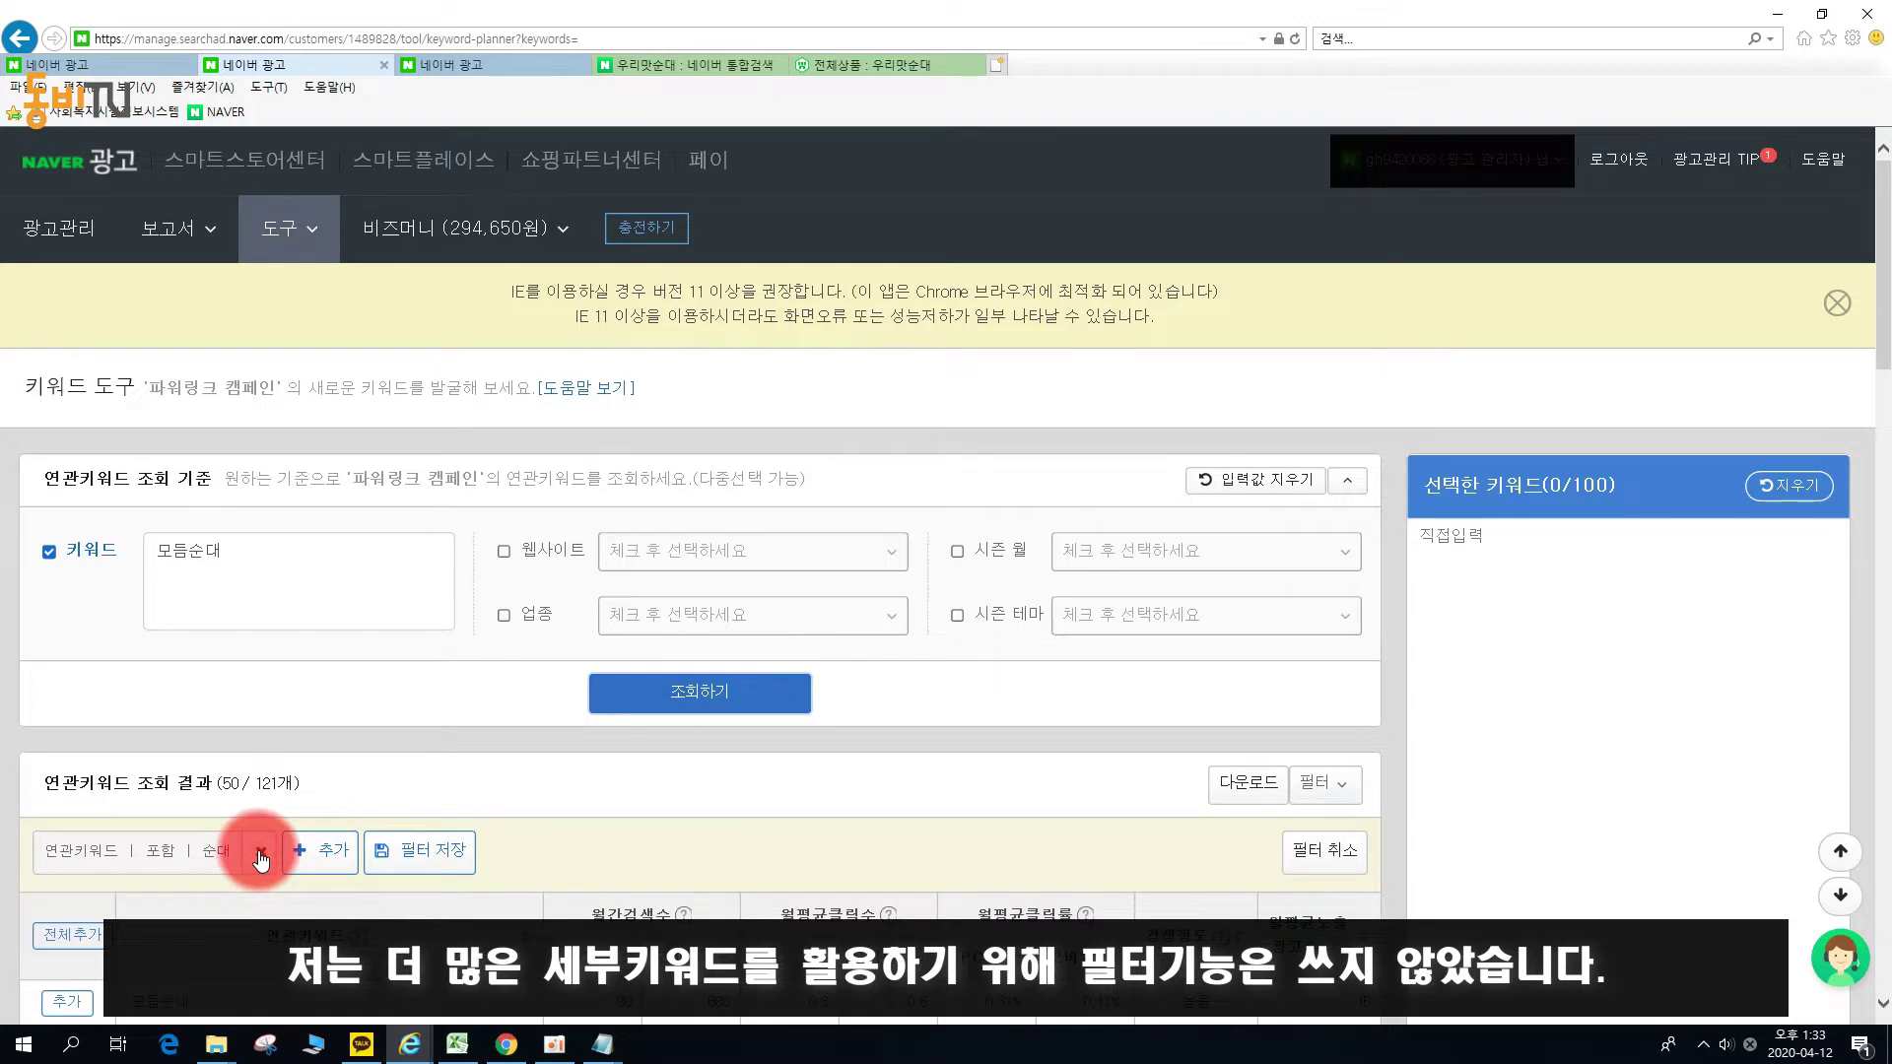
left_click(690, 693)
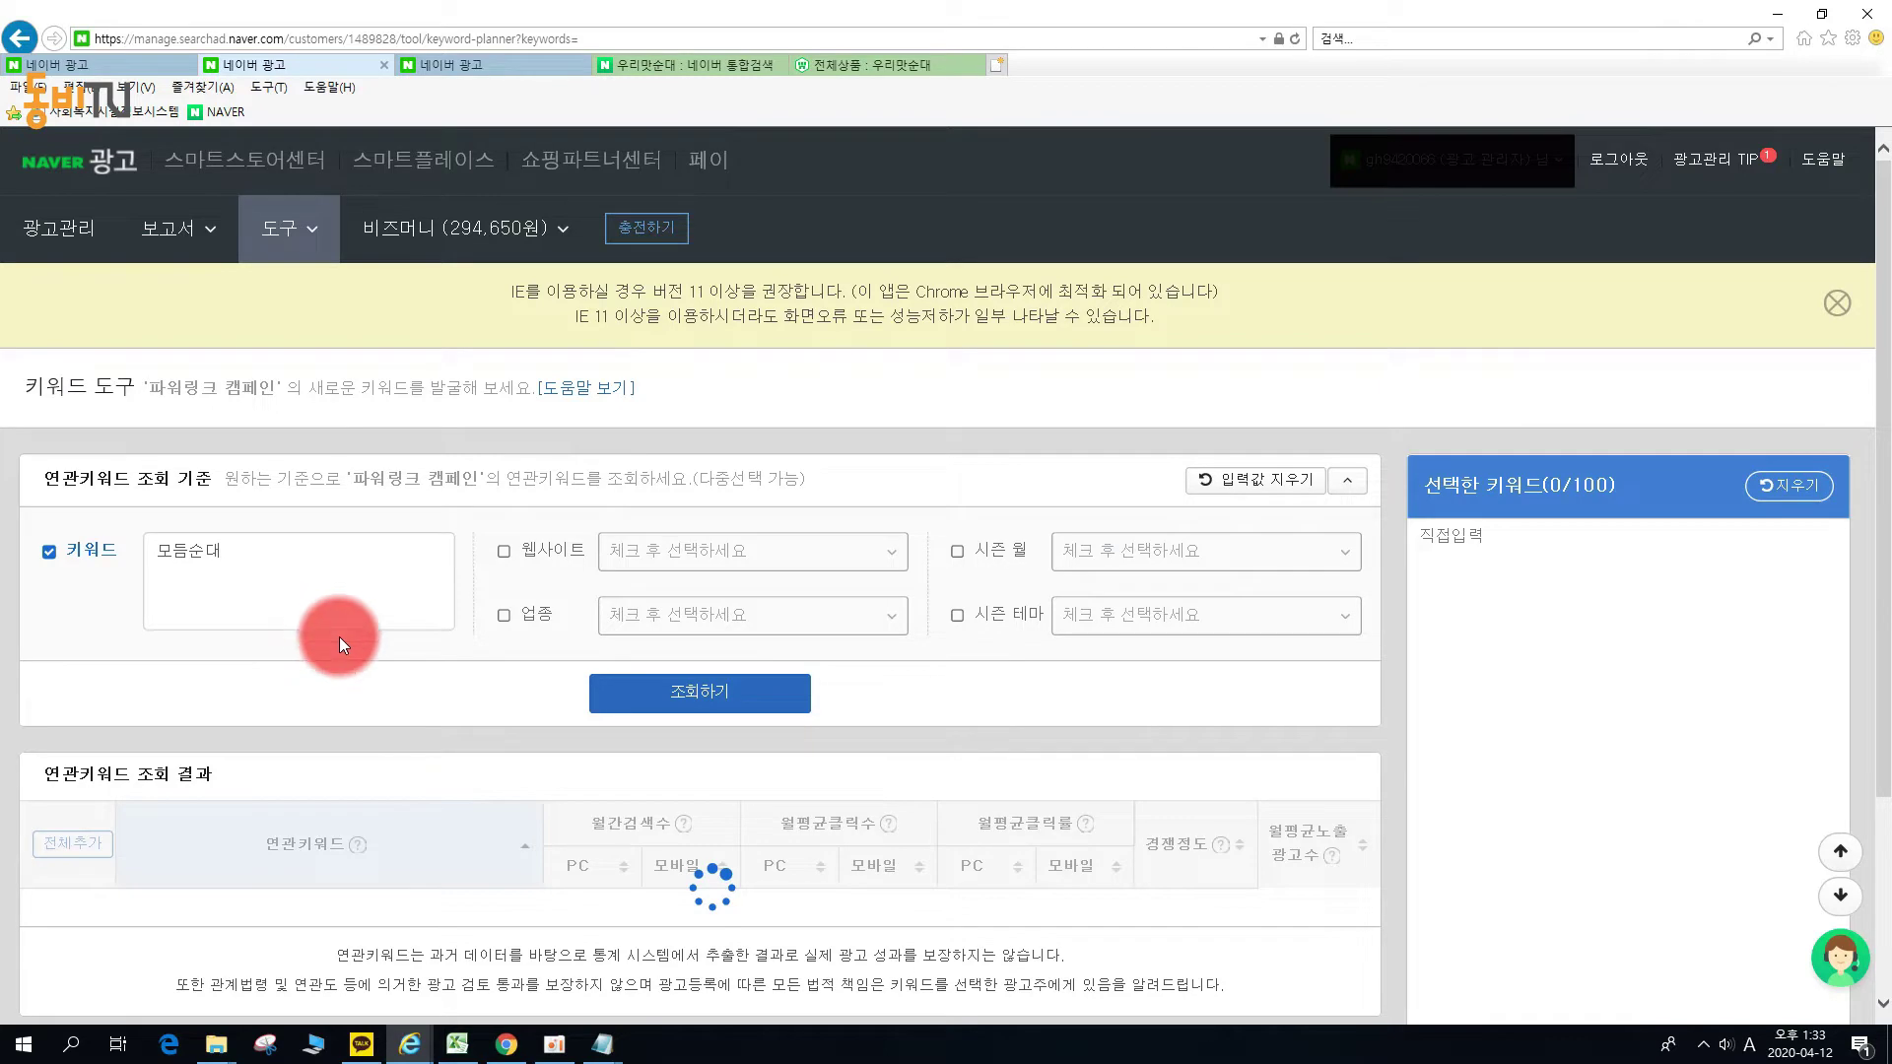
Look through the unfiltered 모듬순대 related keywords for candidates suited to the product.
scroll(380, 855, "down", 5)
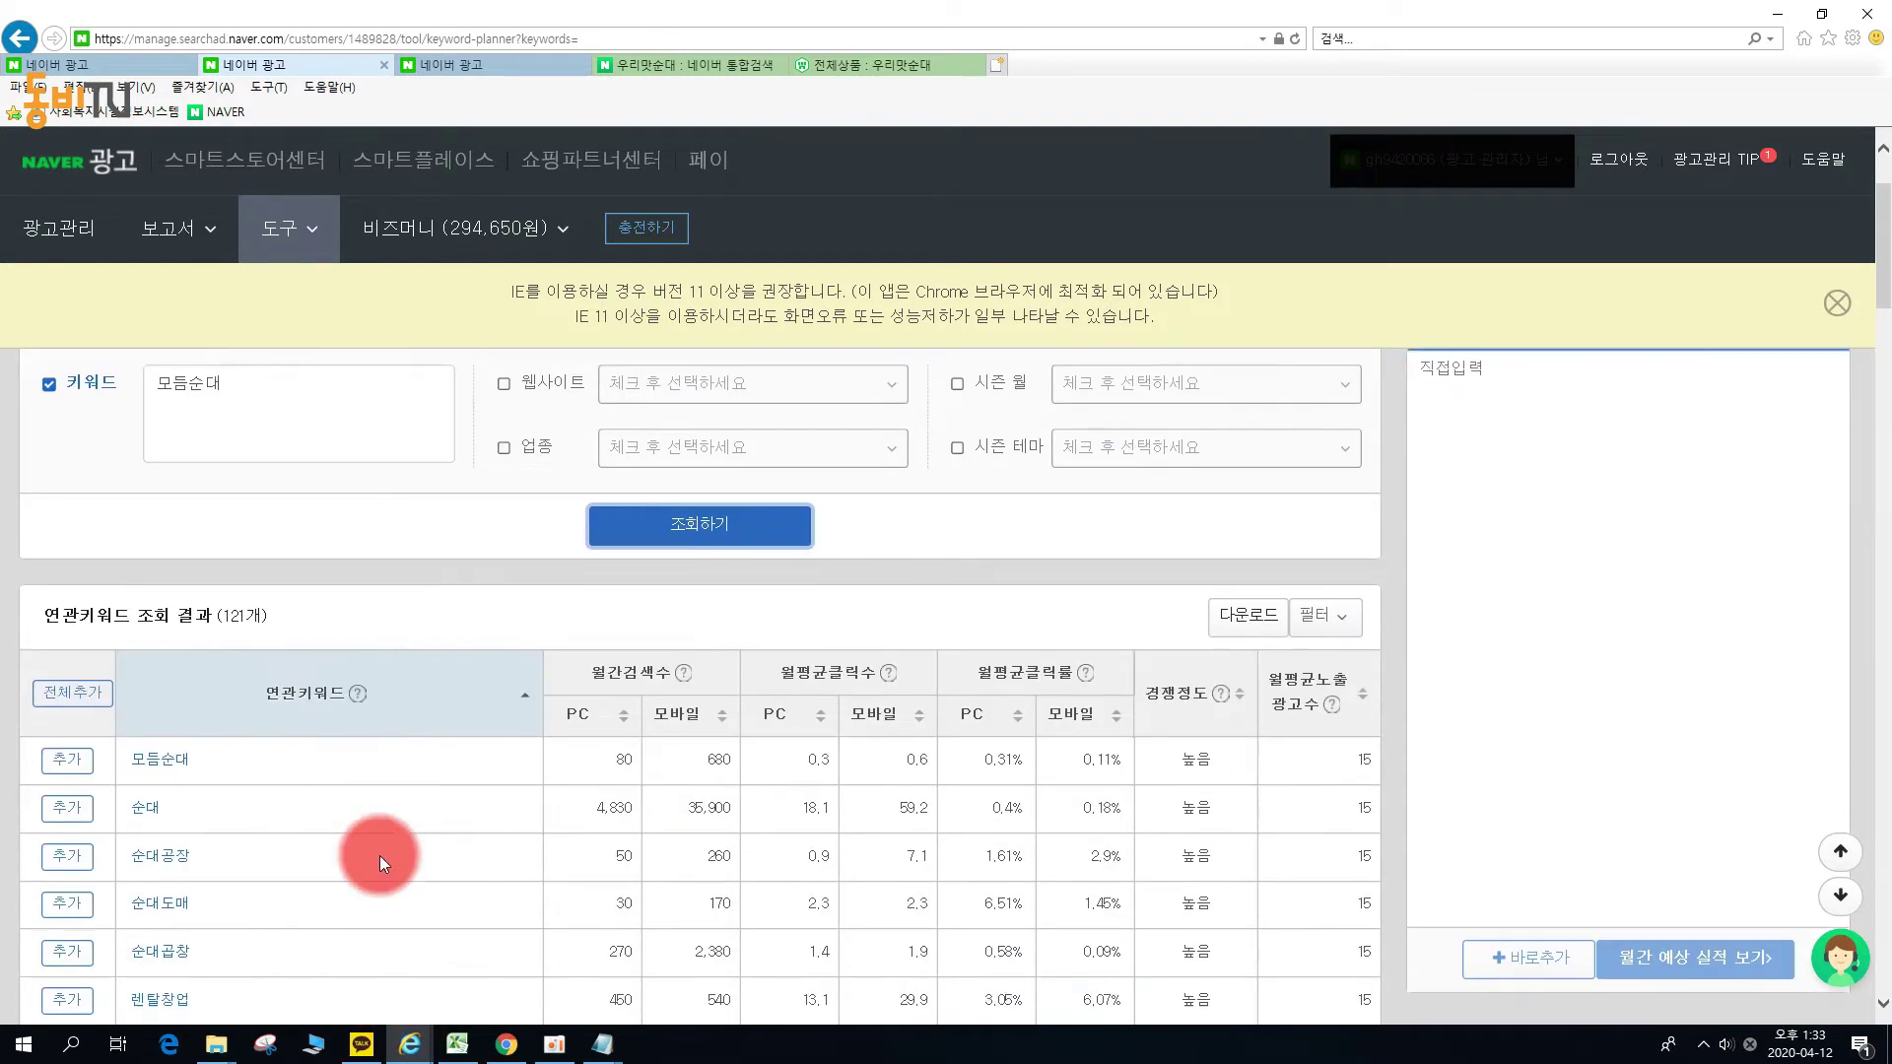
scroll(377, 850, "down", 2)
scroll(376, 849, "up", 3)
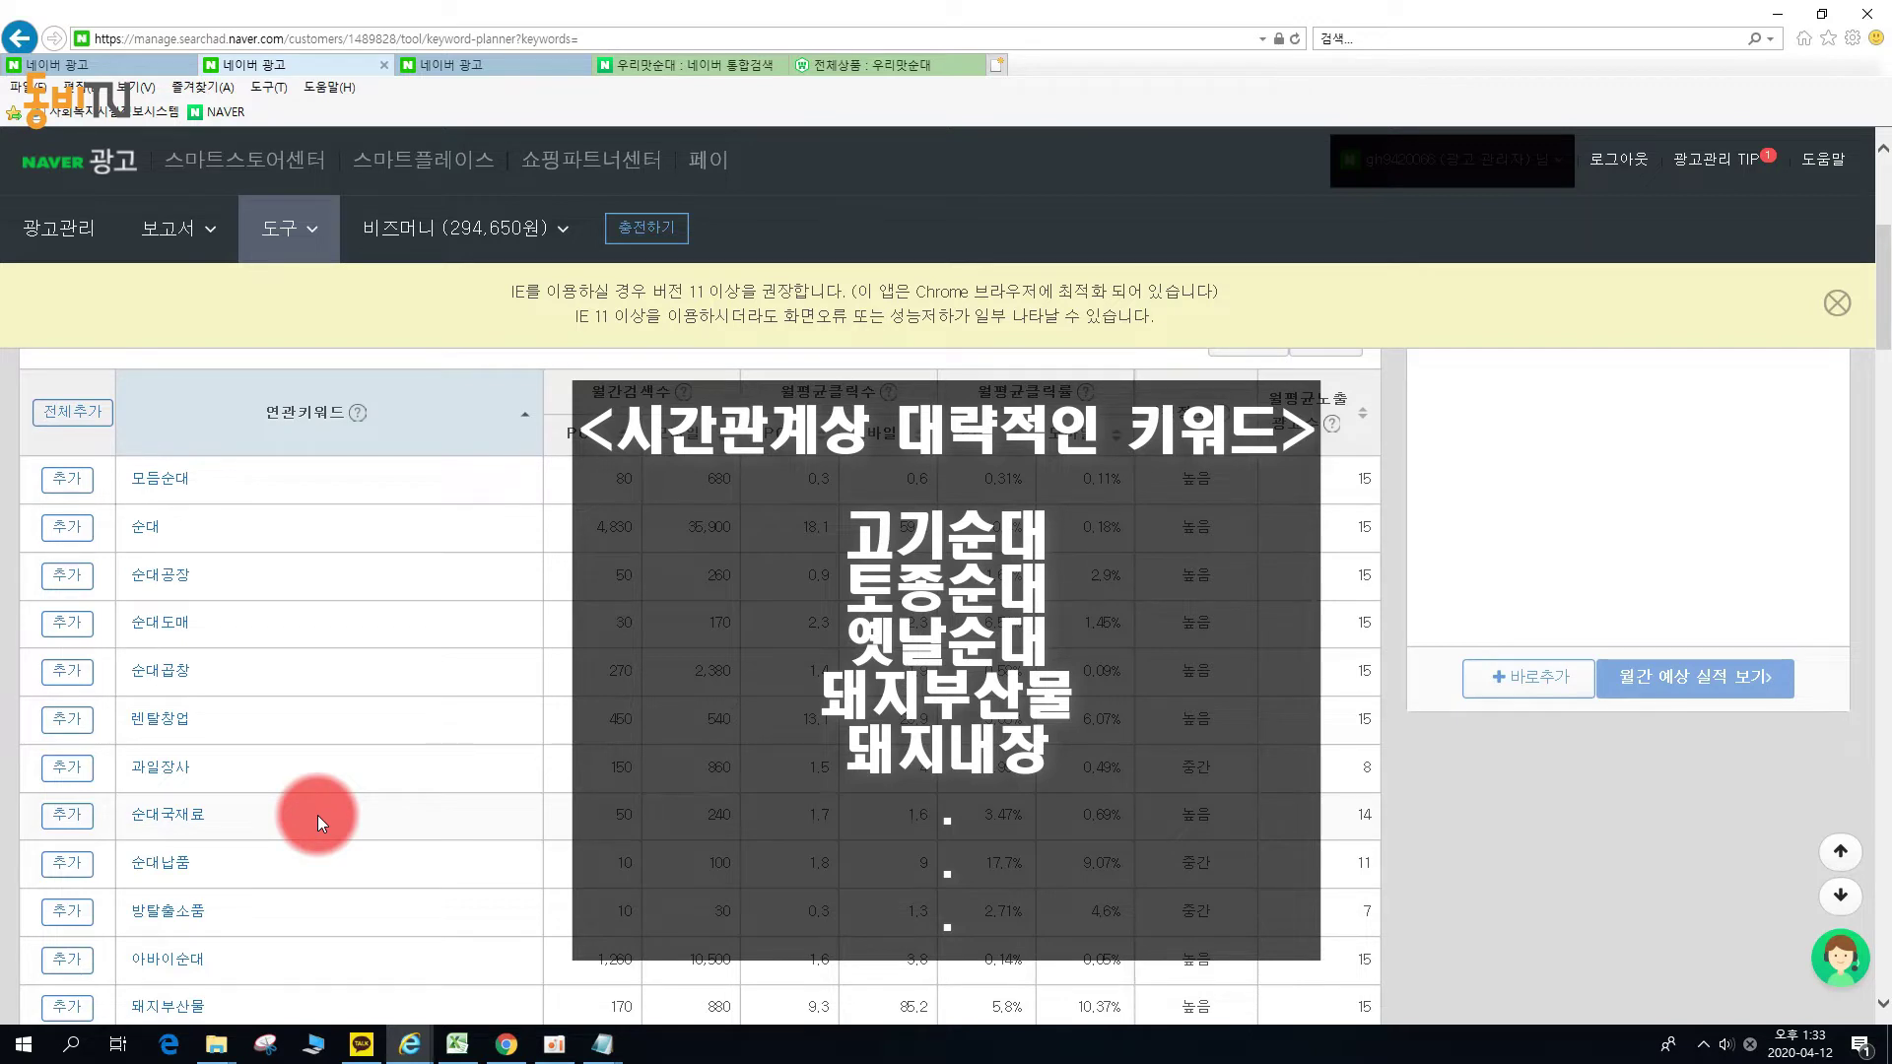
scroll(317, 813, "down", 5)
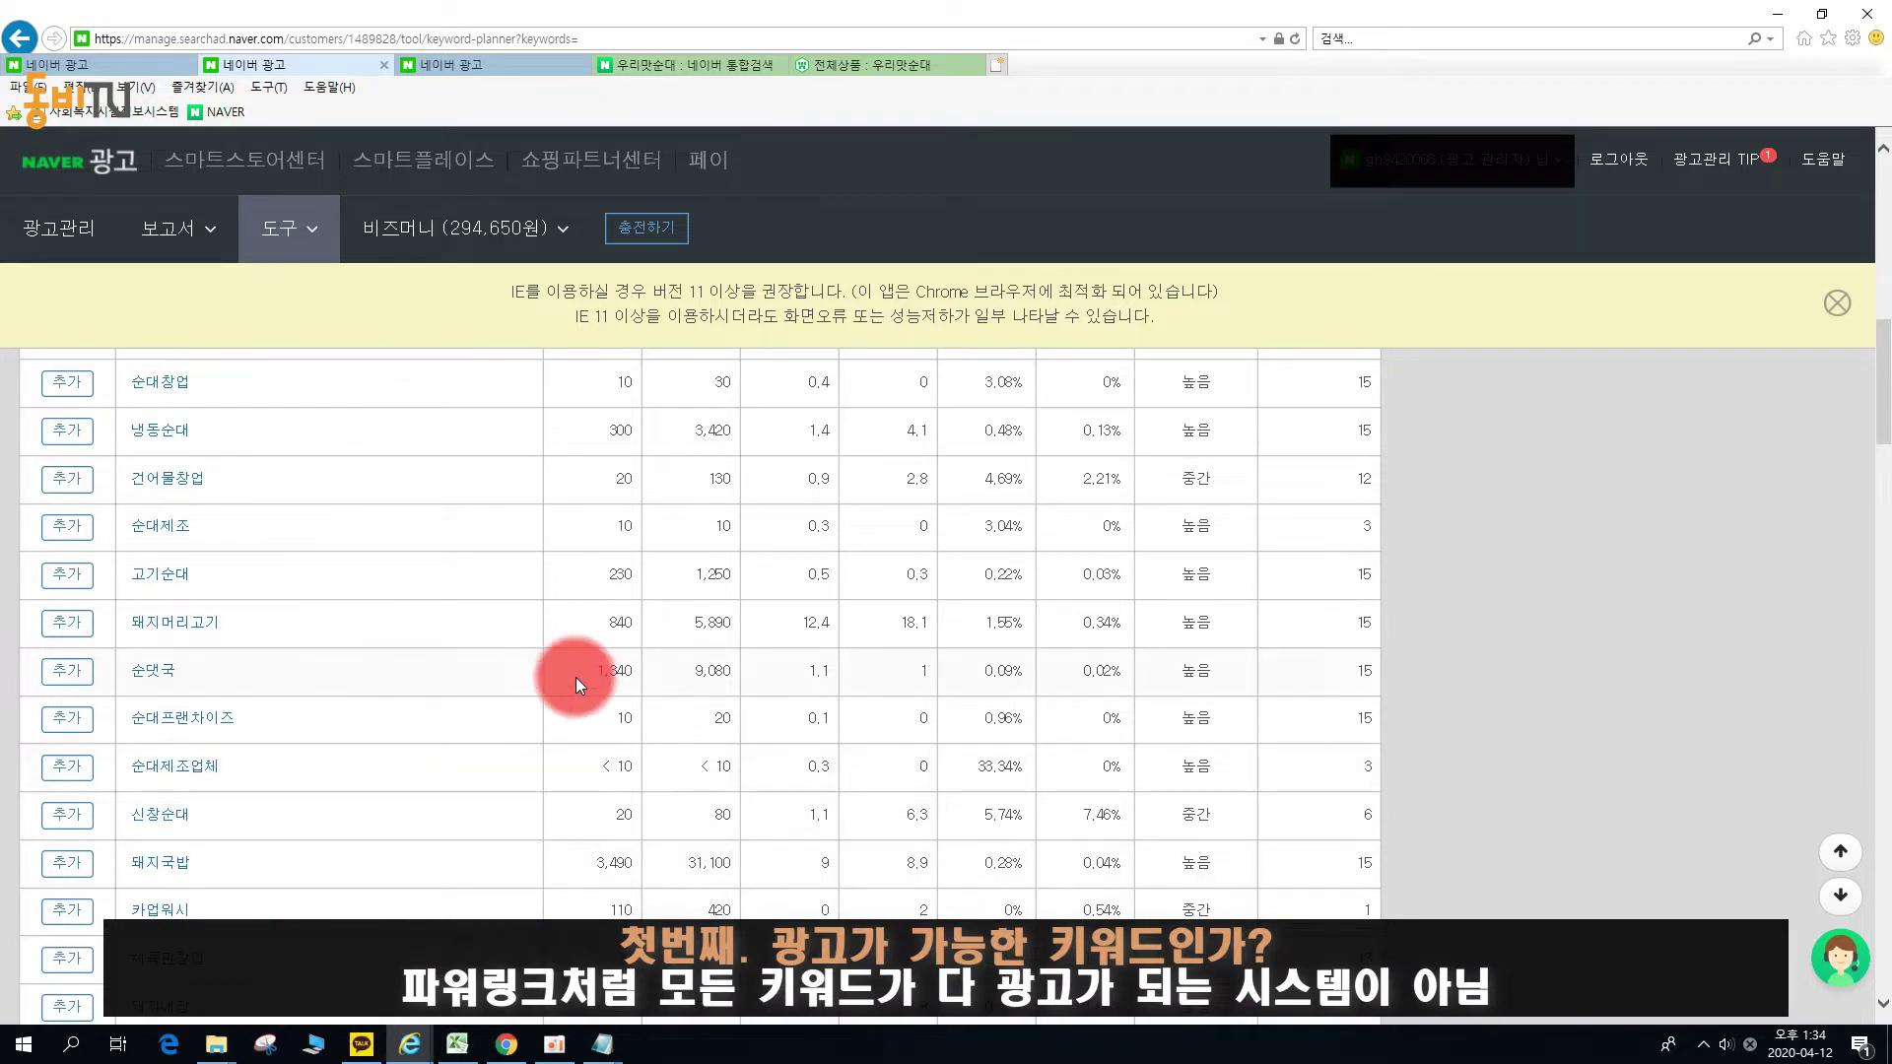
scroll(530, 671, "down", 2)
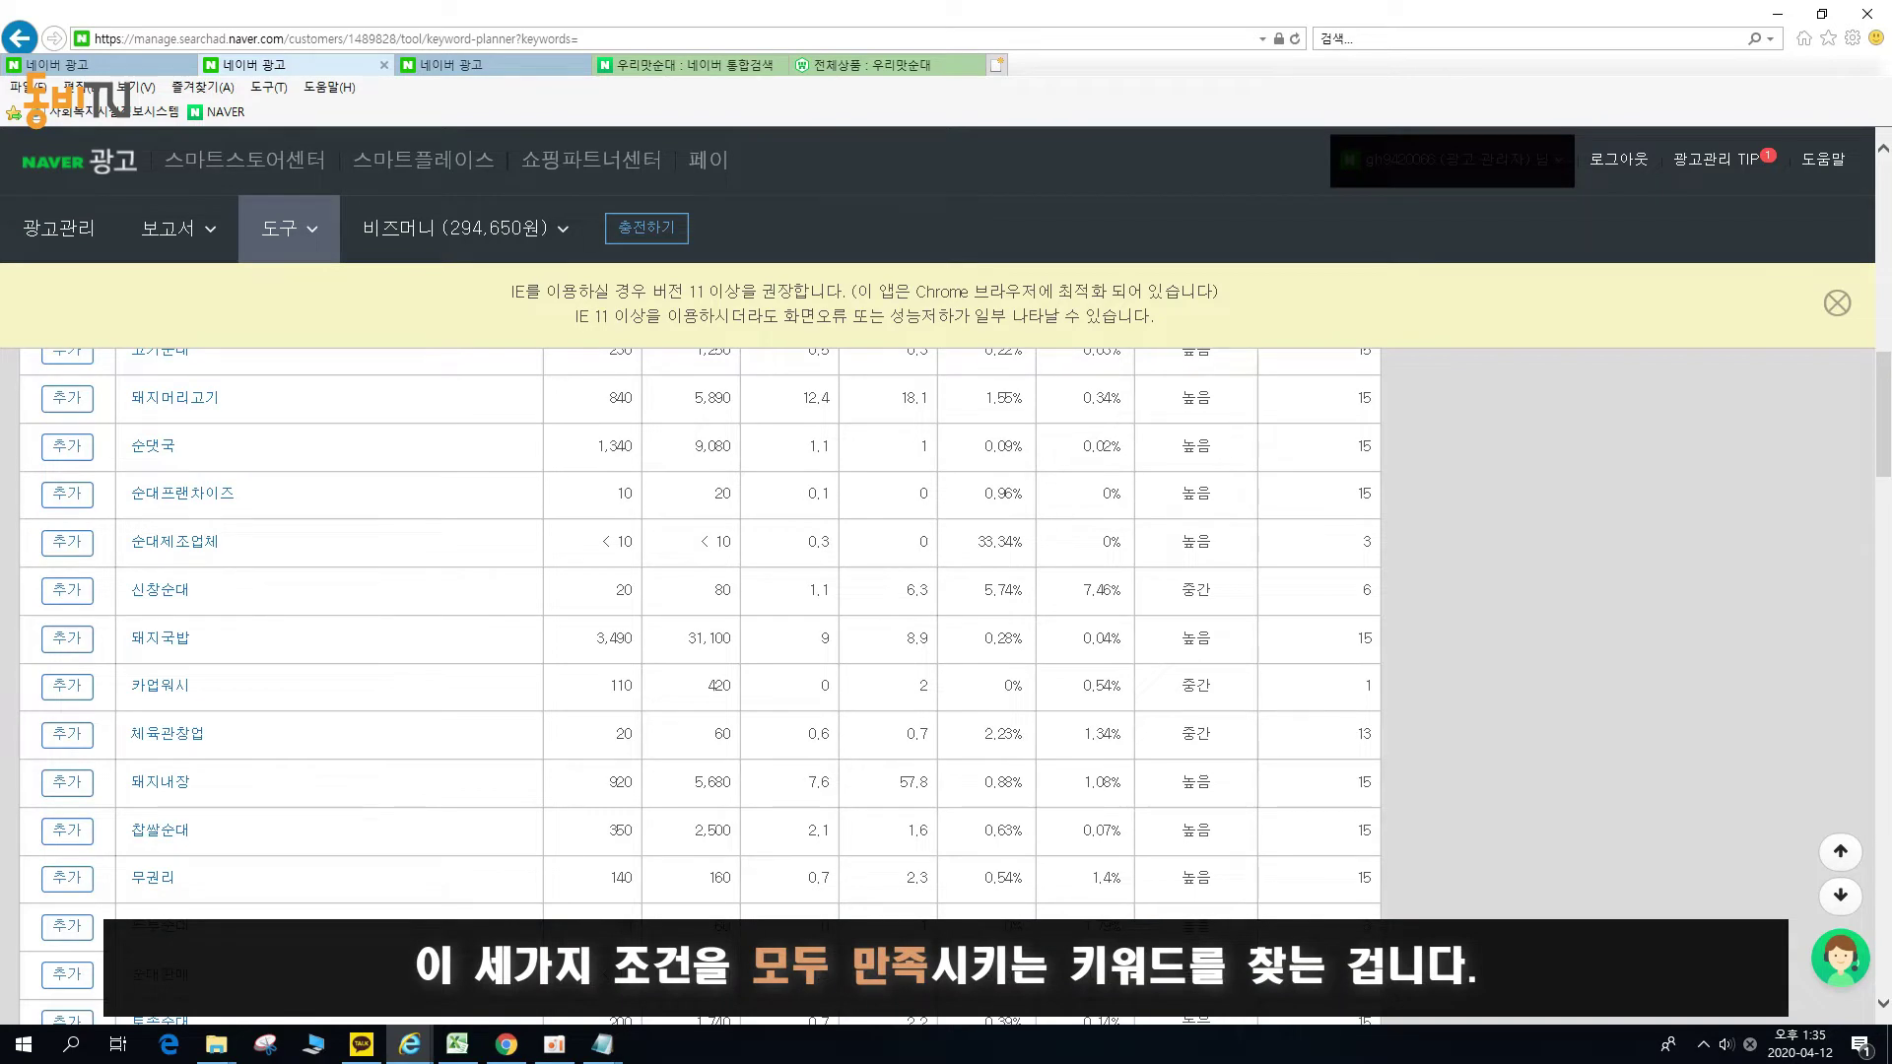
Replace the lookup keyword with 고기순대 and view its related keywords.
scroll(287, 682, "up", 10)
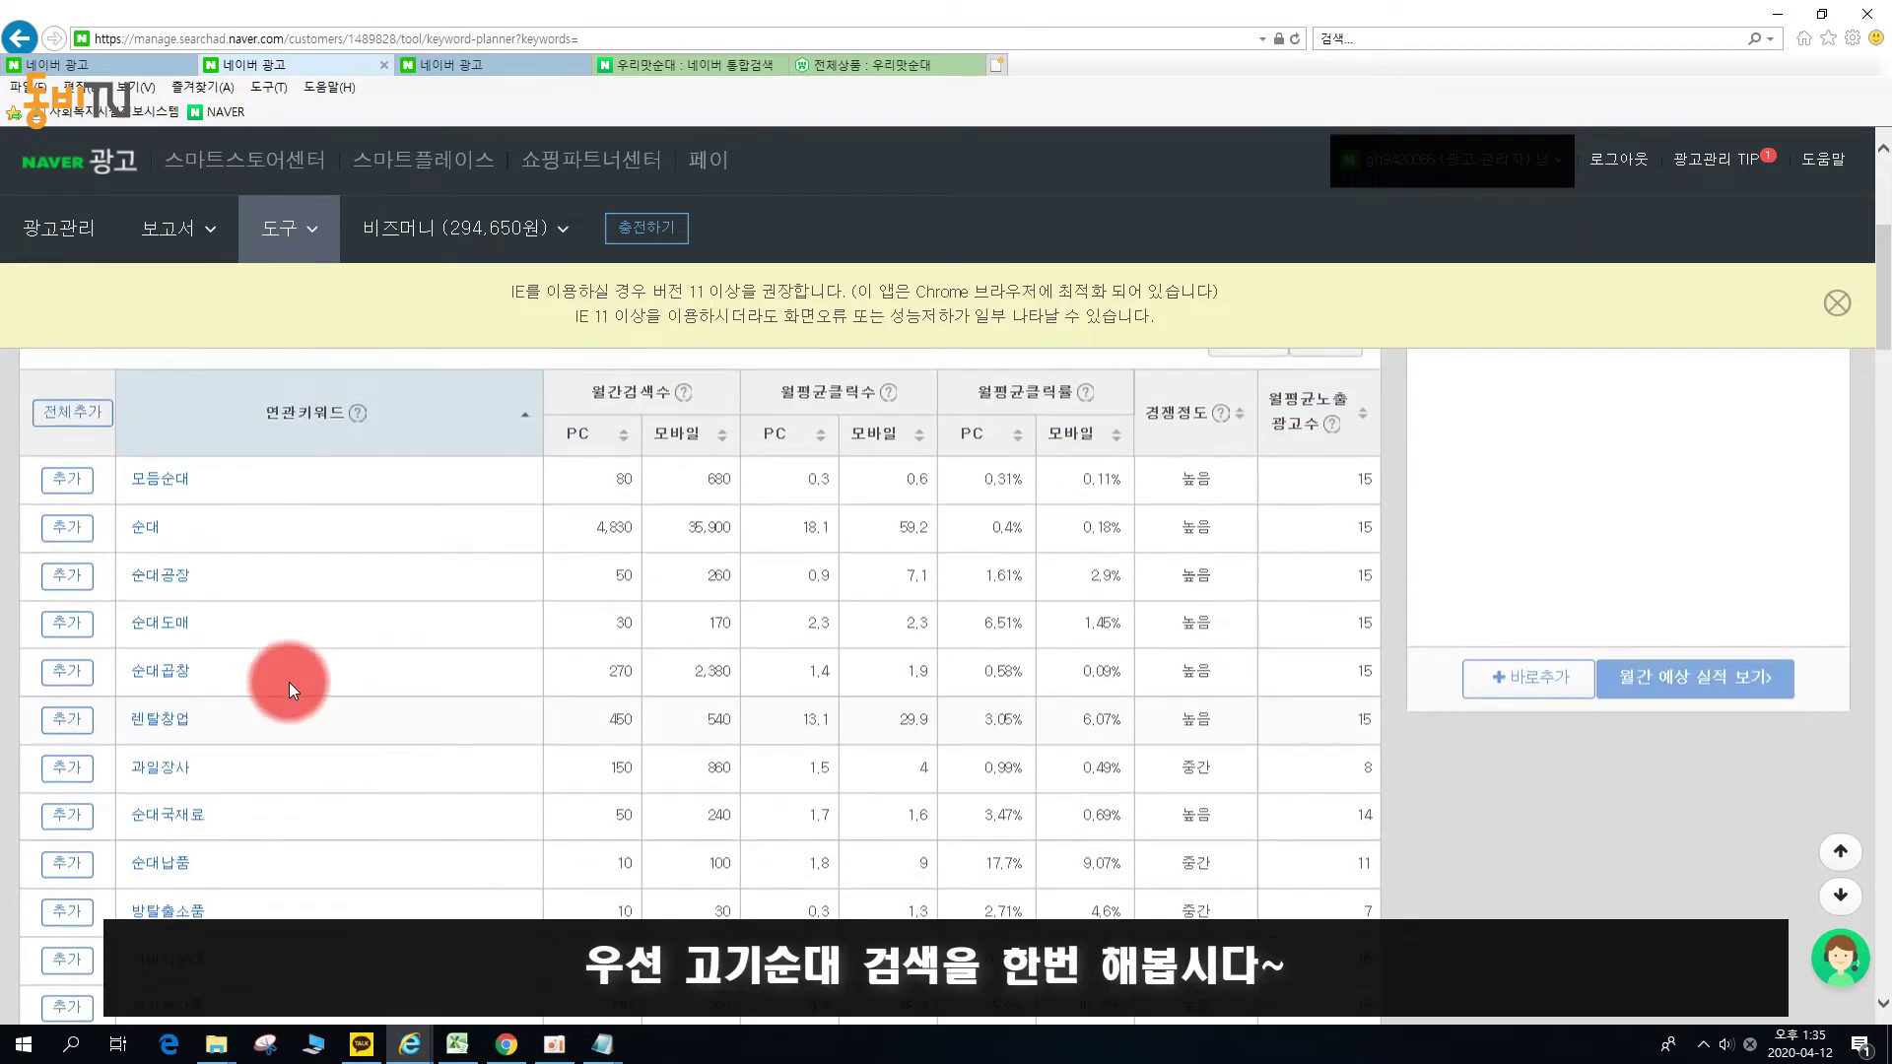
double_click(264, 570)
key("BackSpace")
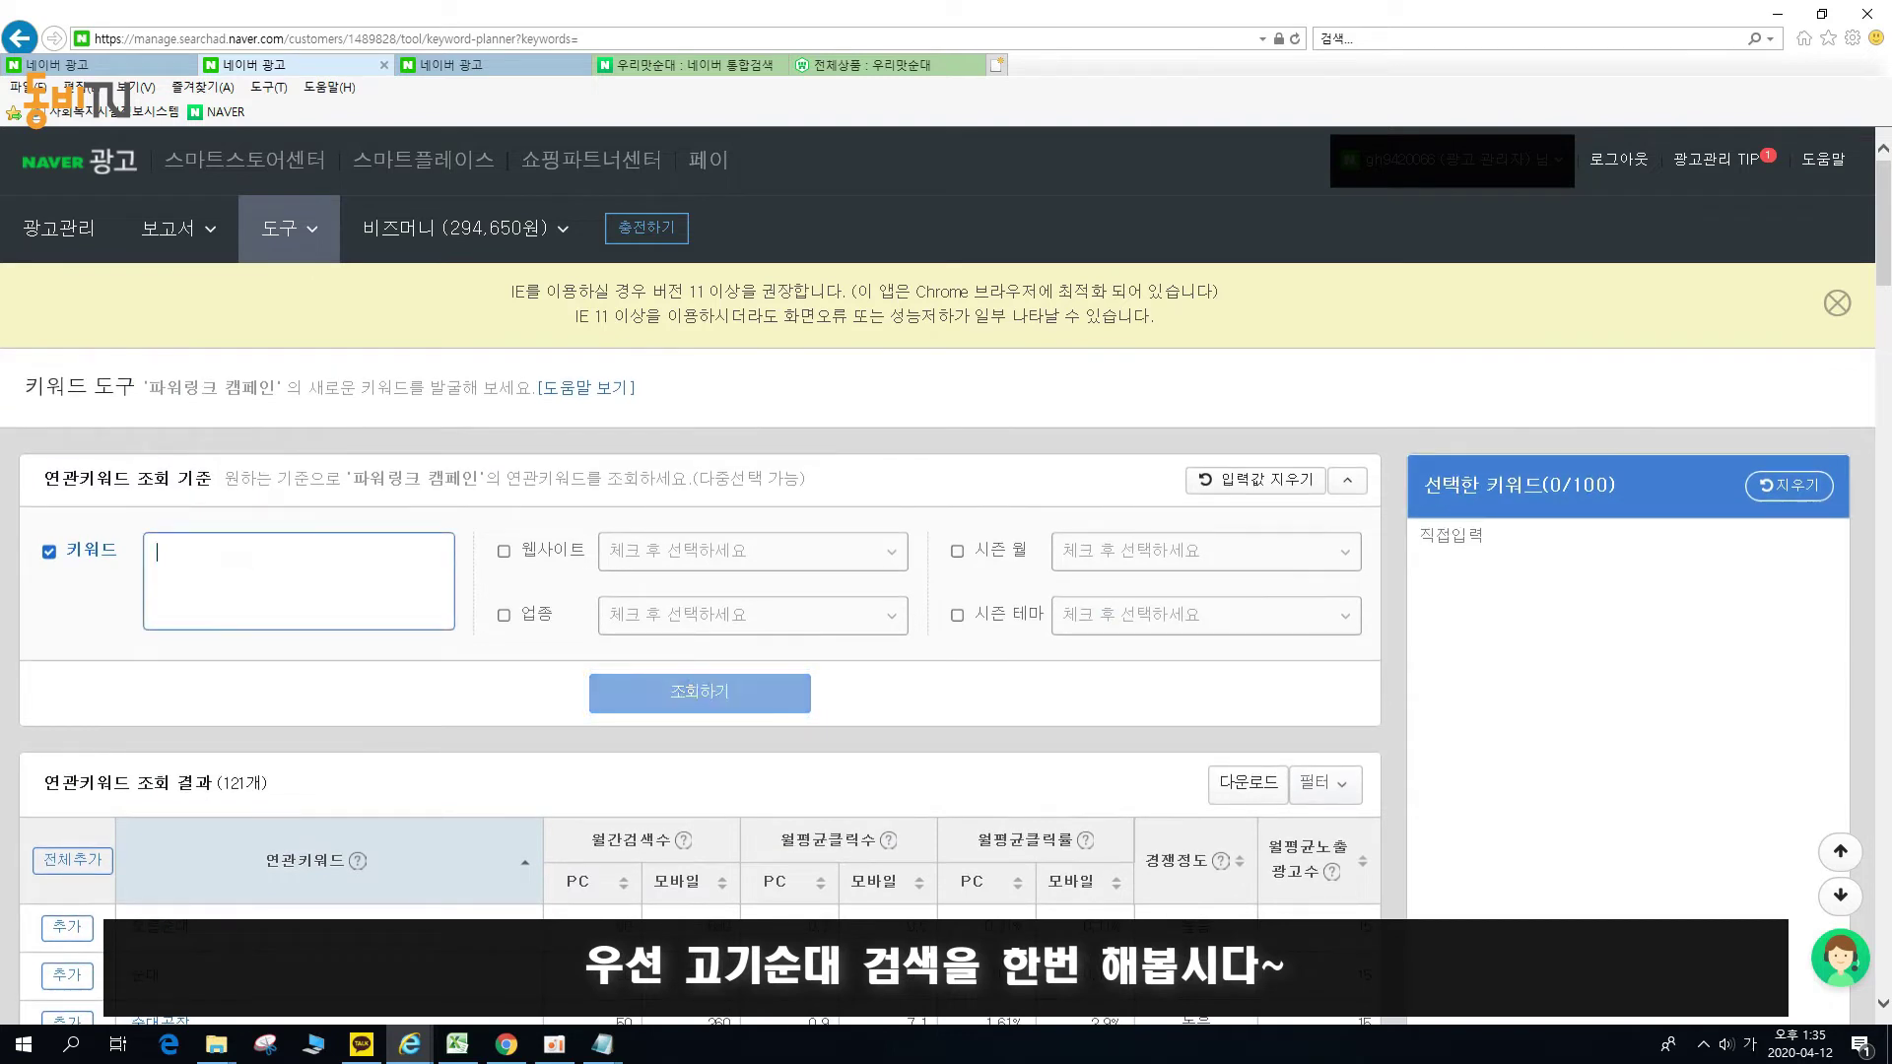
type("고기순대")
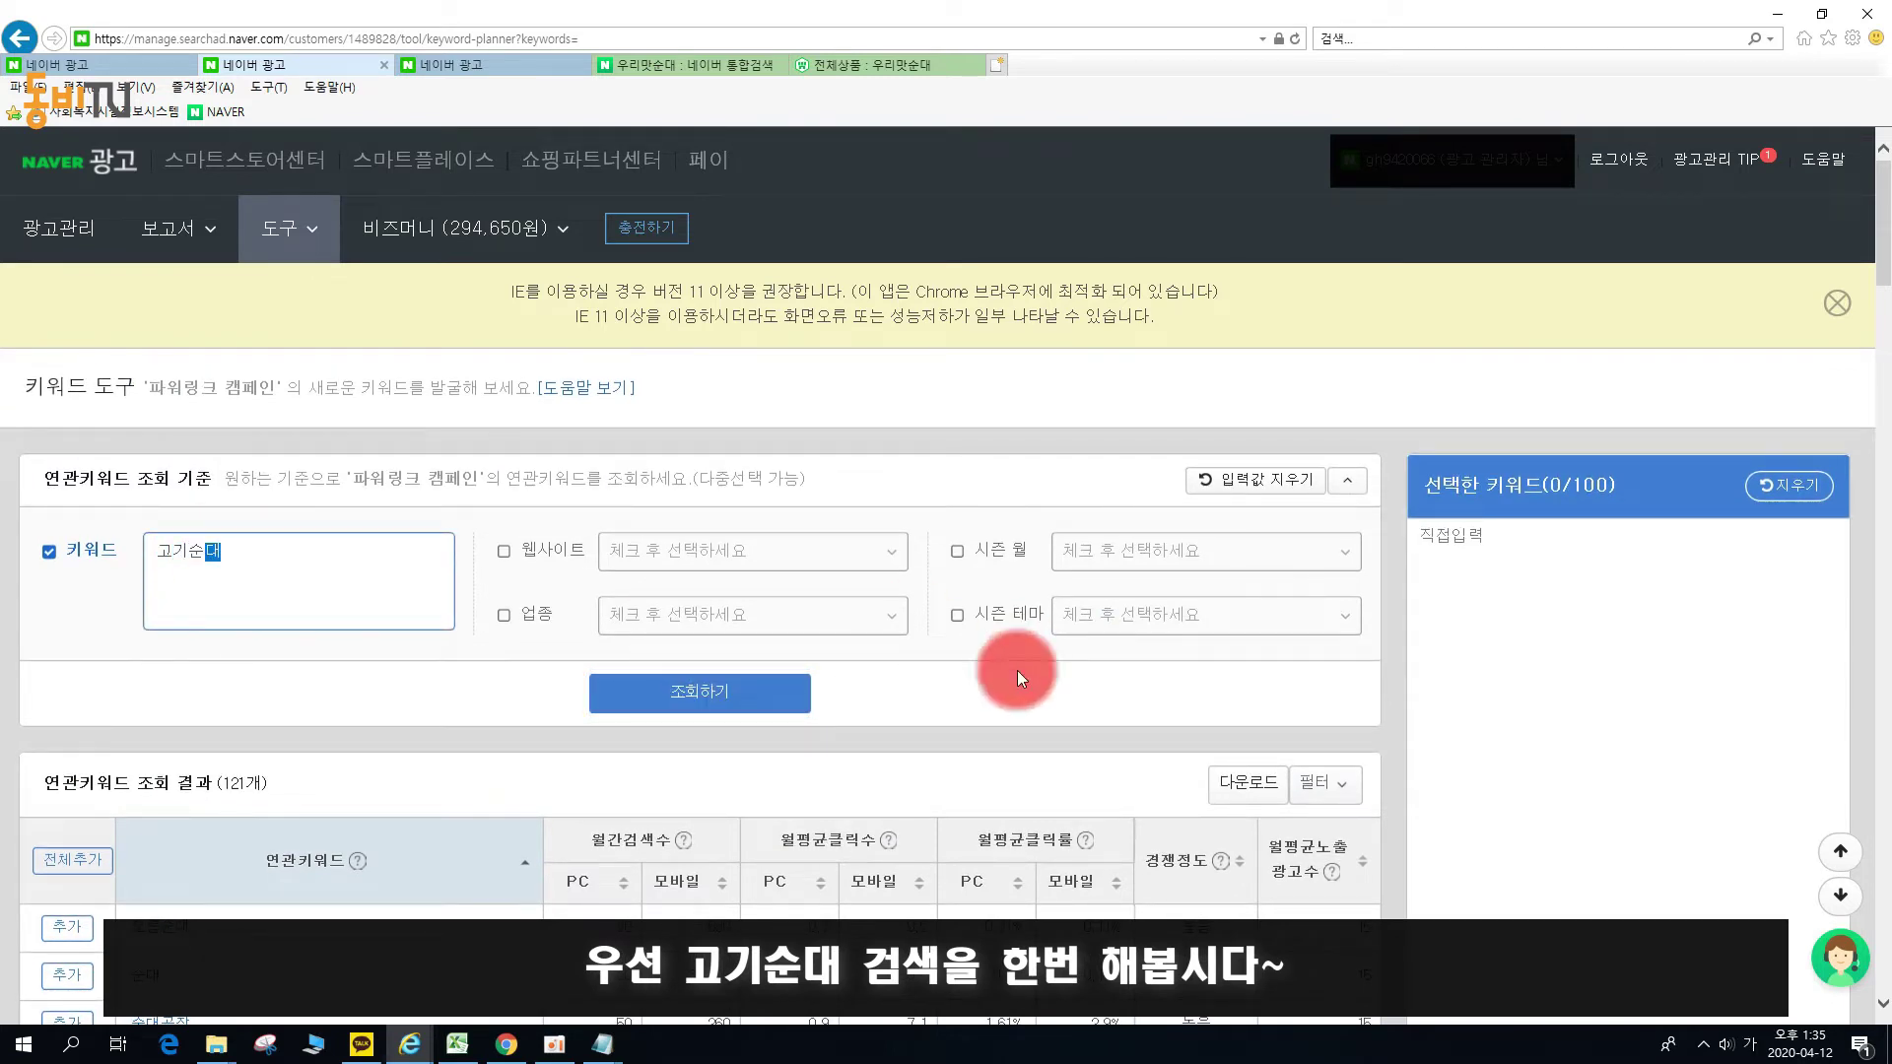
left_click(760, 693)
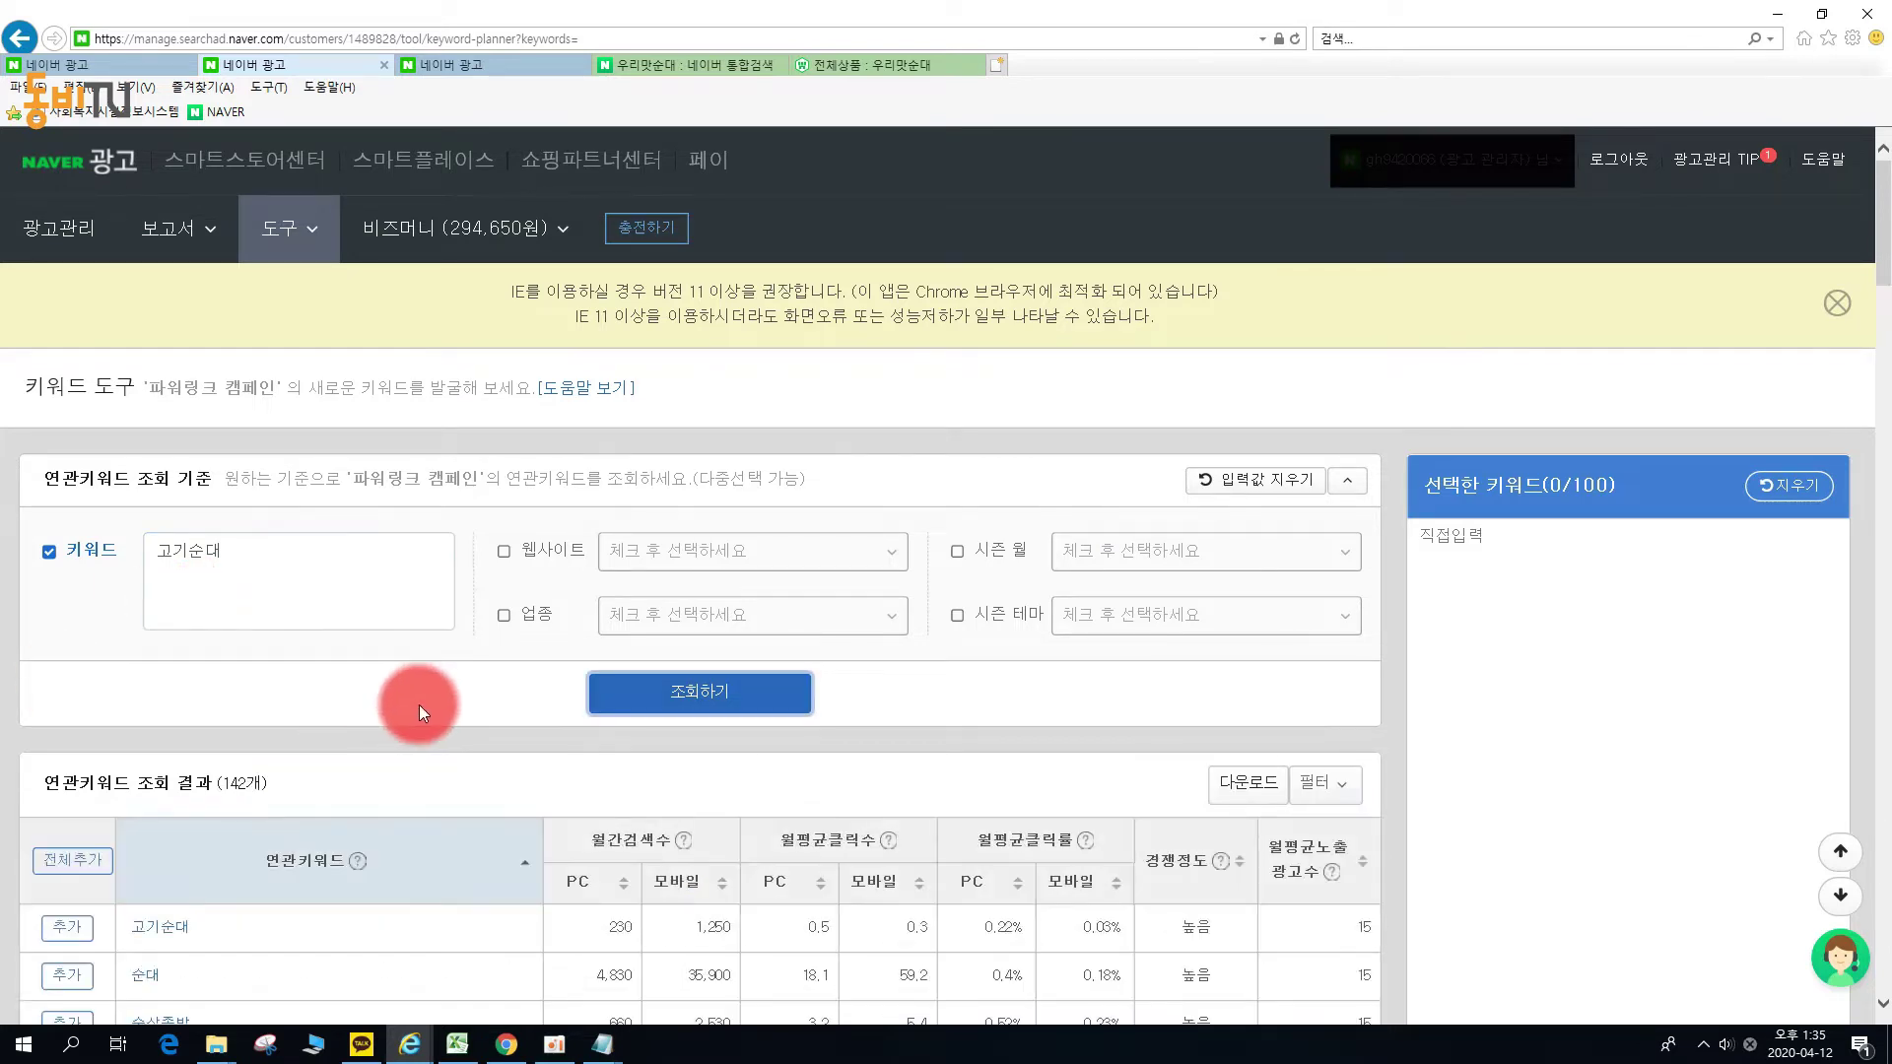
scroll(463, 720, "down", 2)
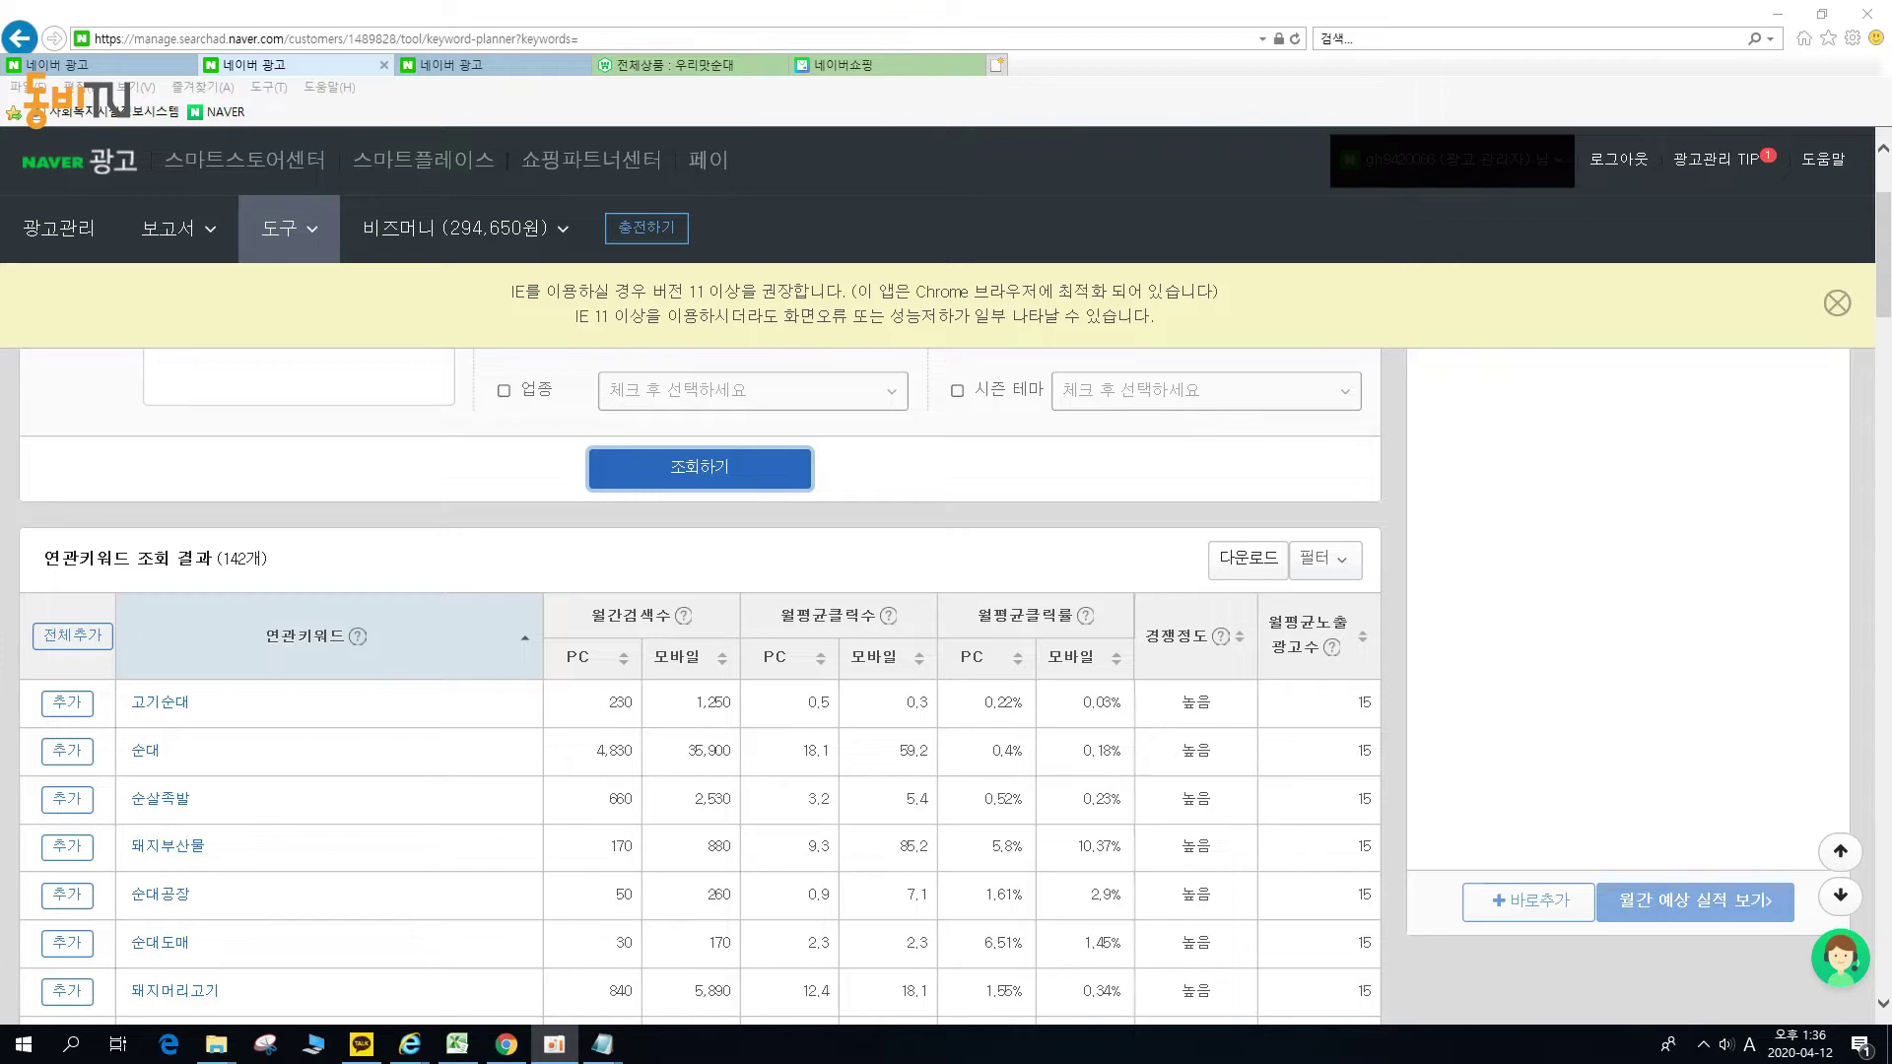
Switch to the Naver Shopping page and search for 고기순대.
left_click(890, 68)
left_click(449, 213)
type("rh")
key("BackSpace")
key("BackSpace")
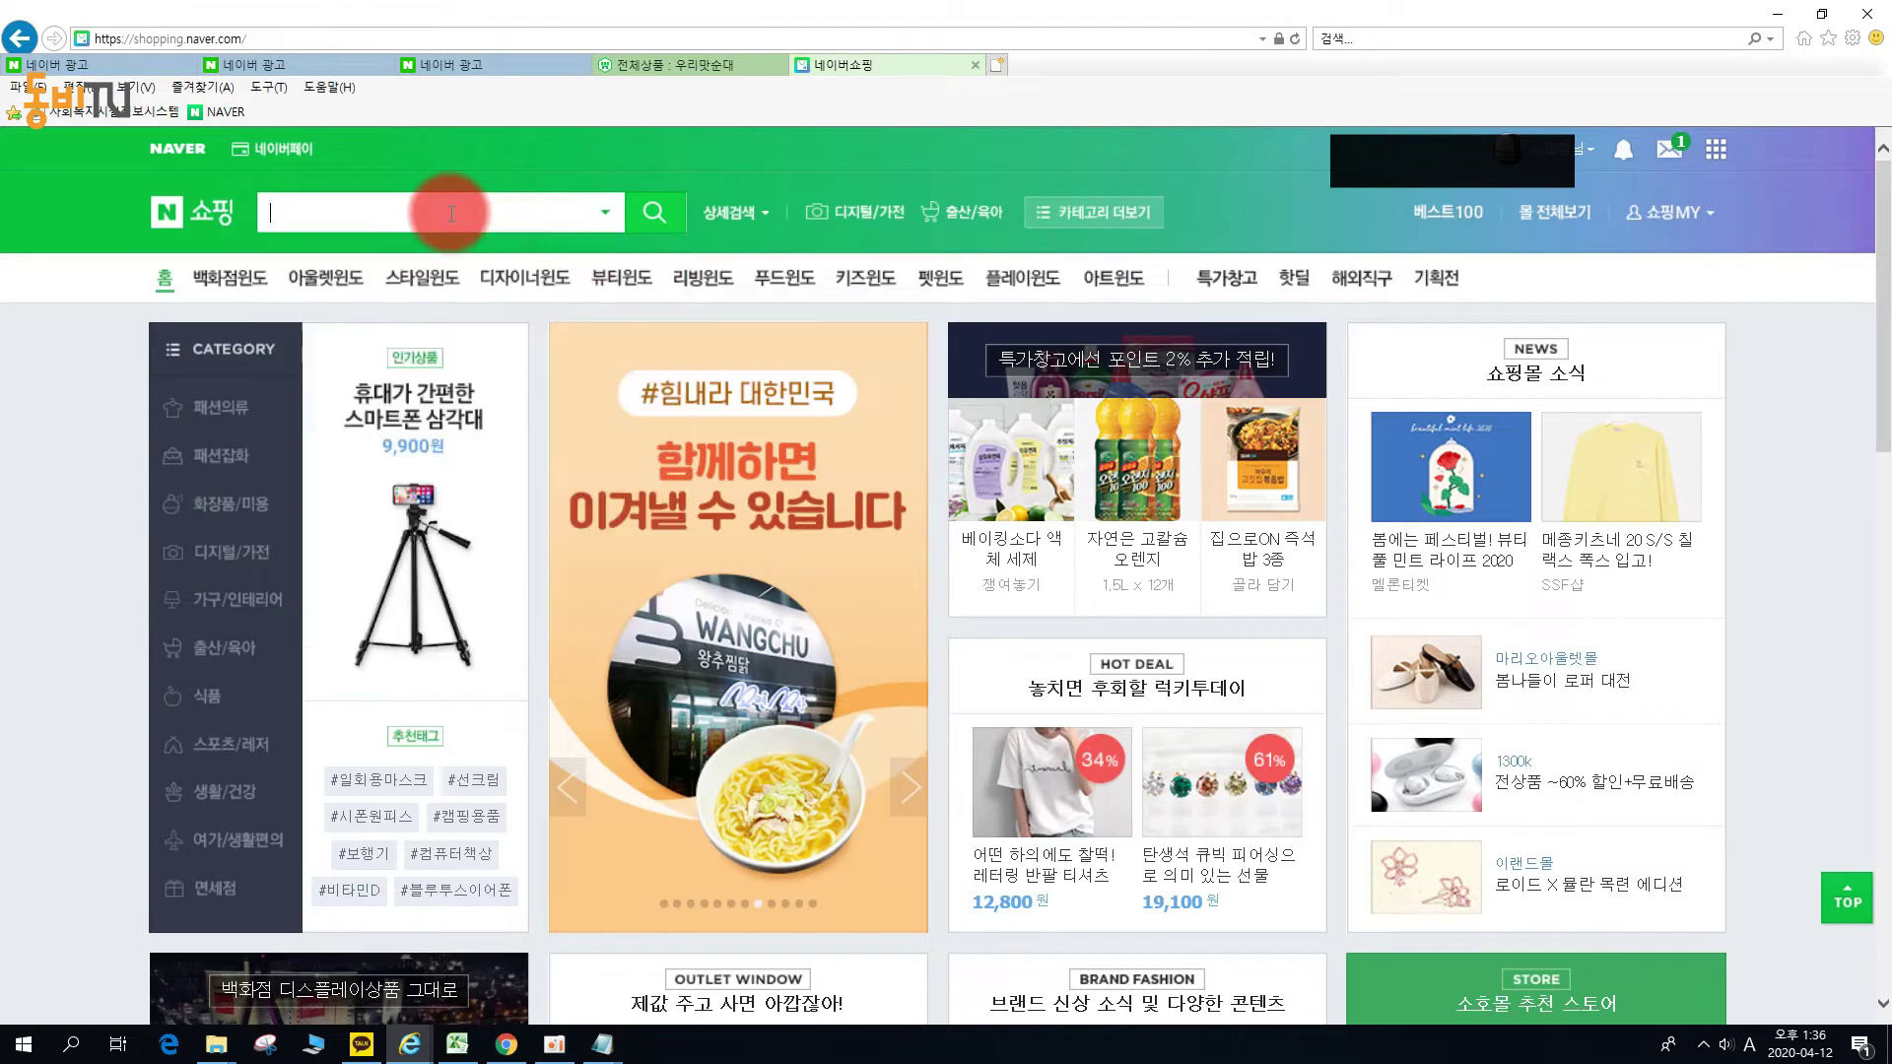
key("Hangul")
type("곡기순대")
key("Return")
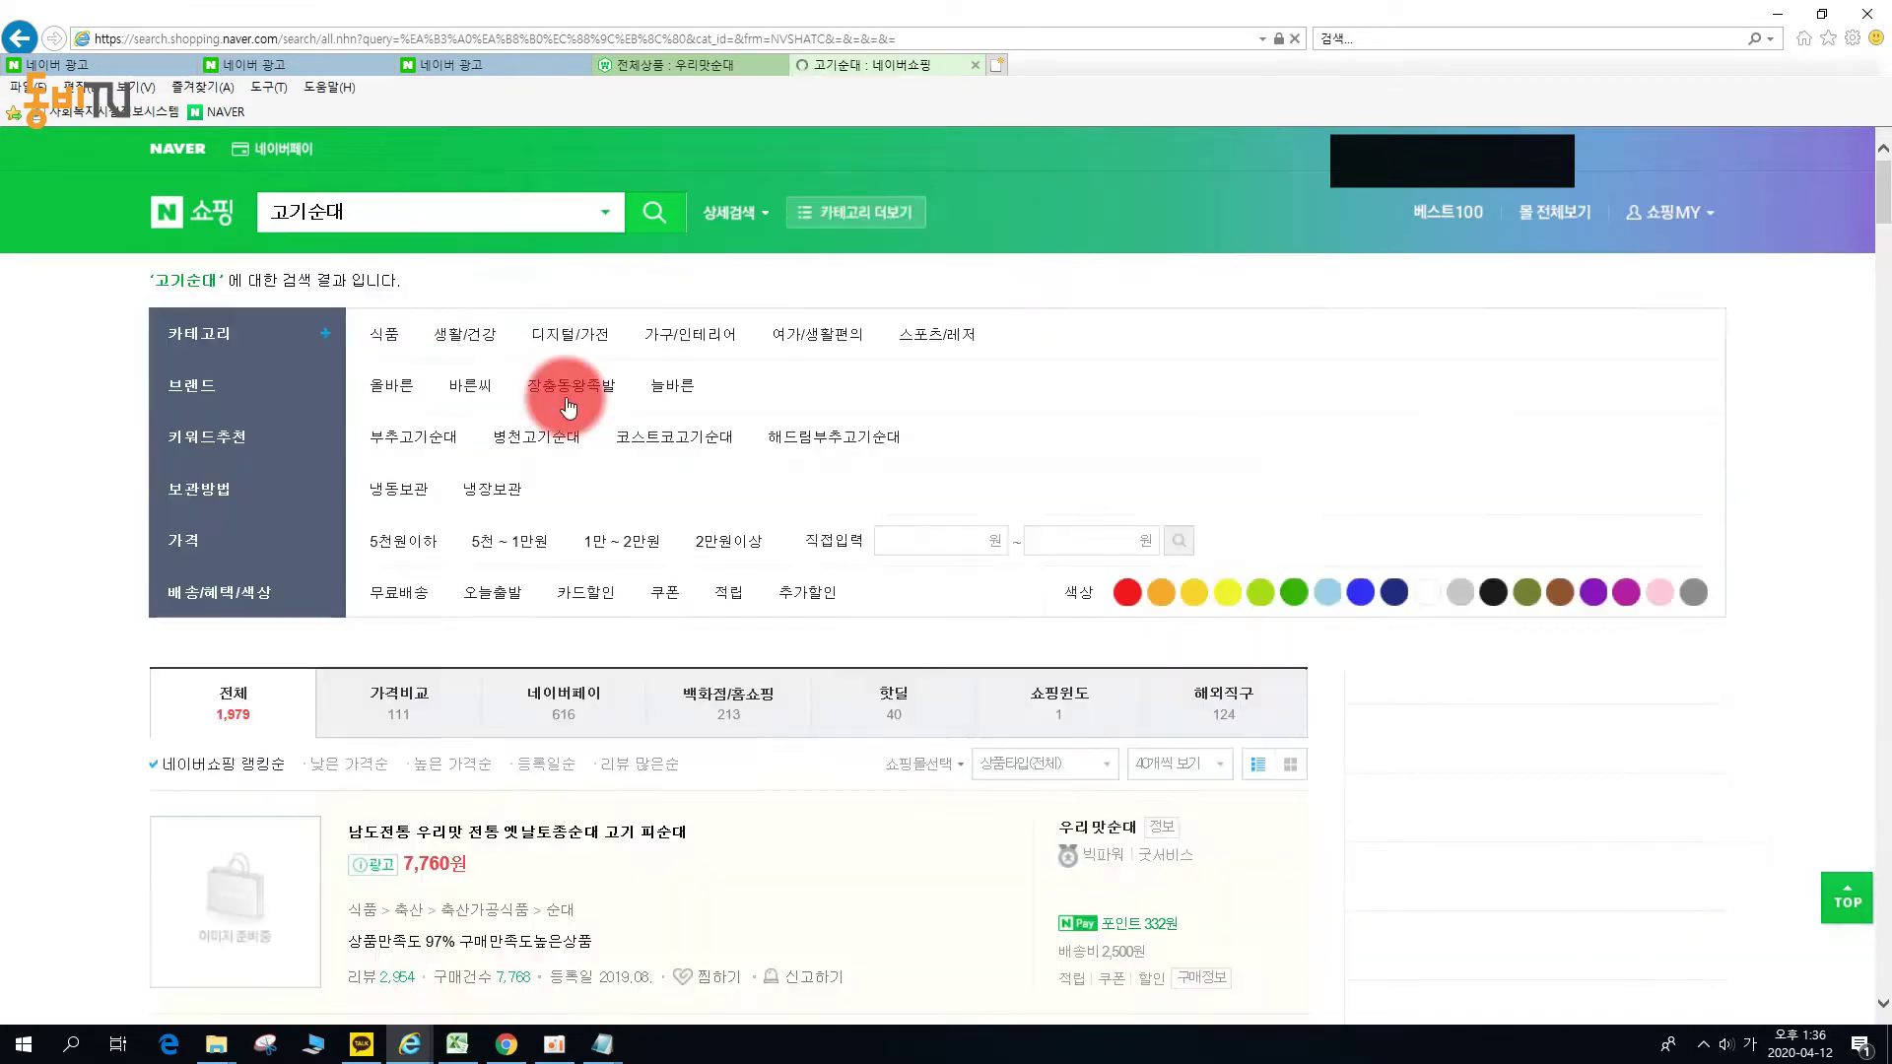
Review the advertised and regular 고기순대 listings on the first results page, and check the second page.
scroll(552, 394, "down", 9)
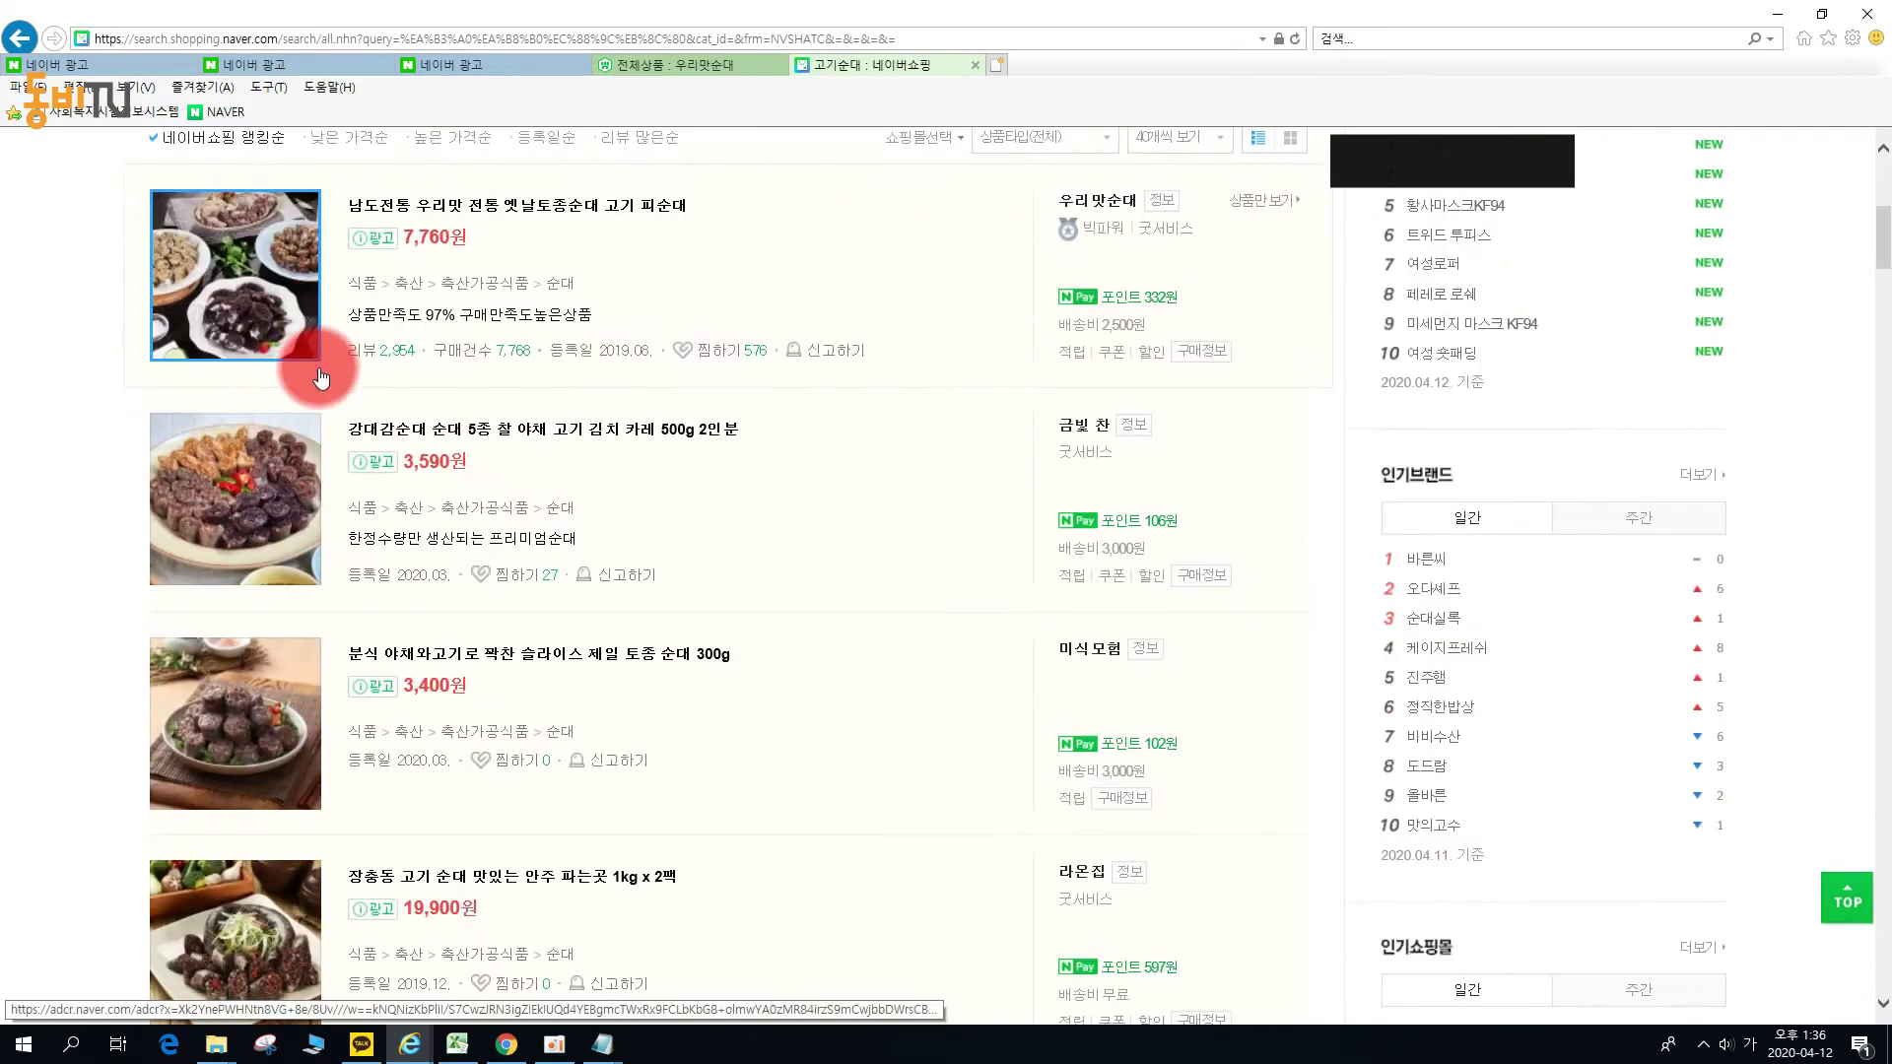
scroll(148, 483, "up", 5)
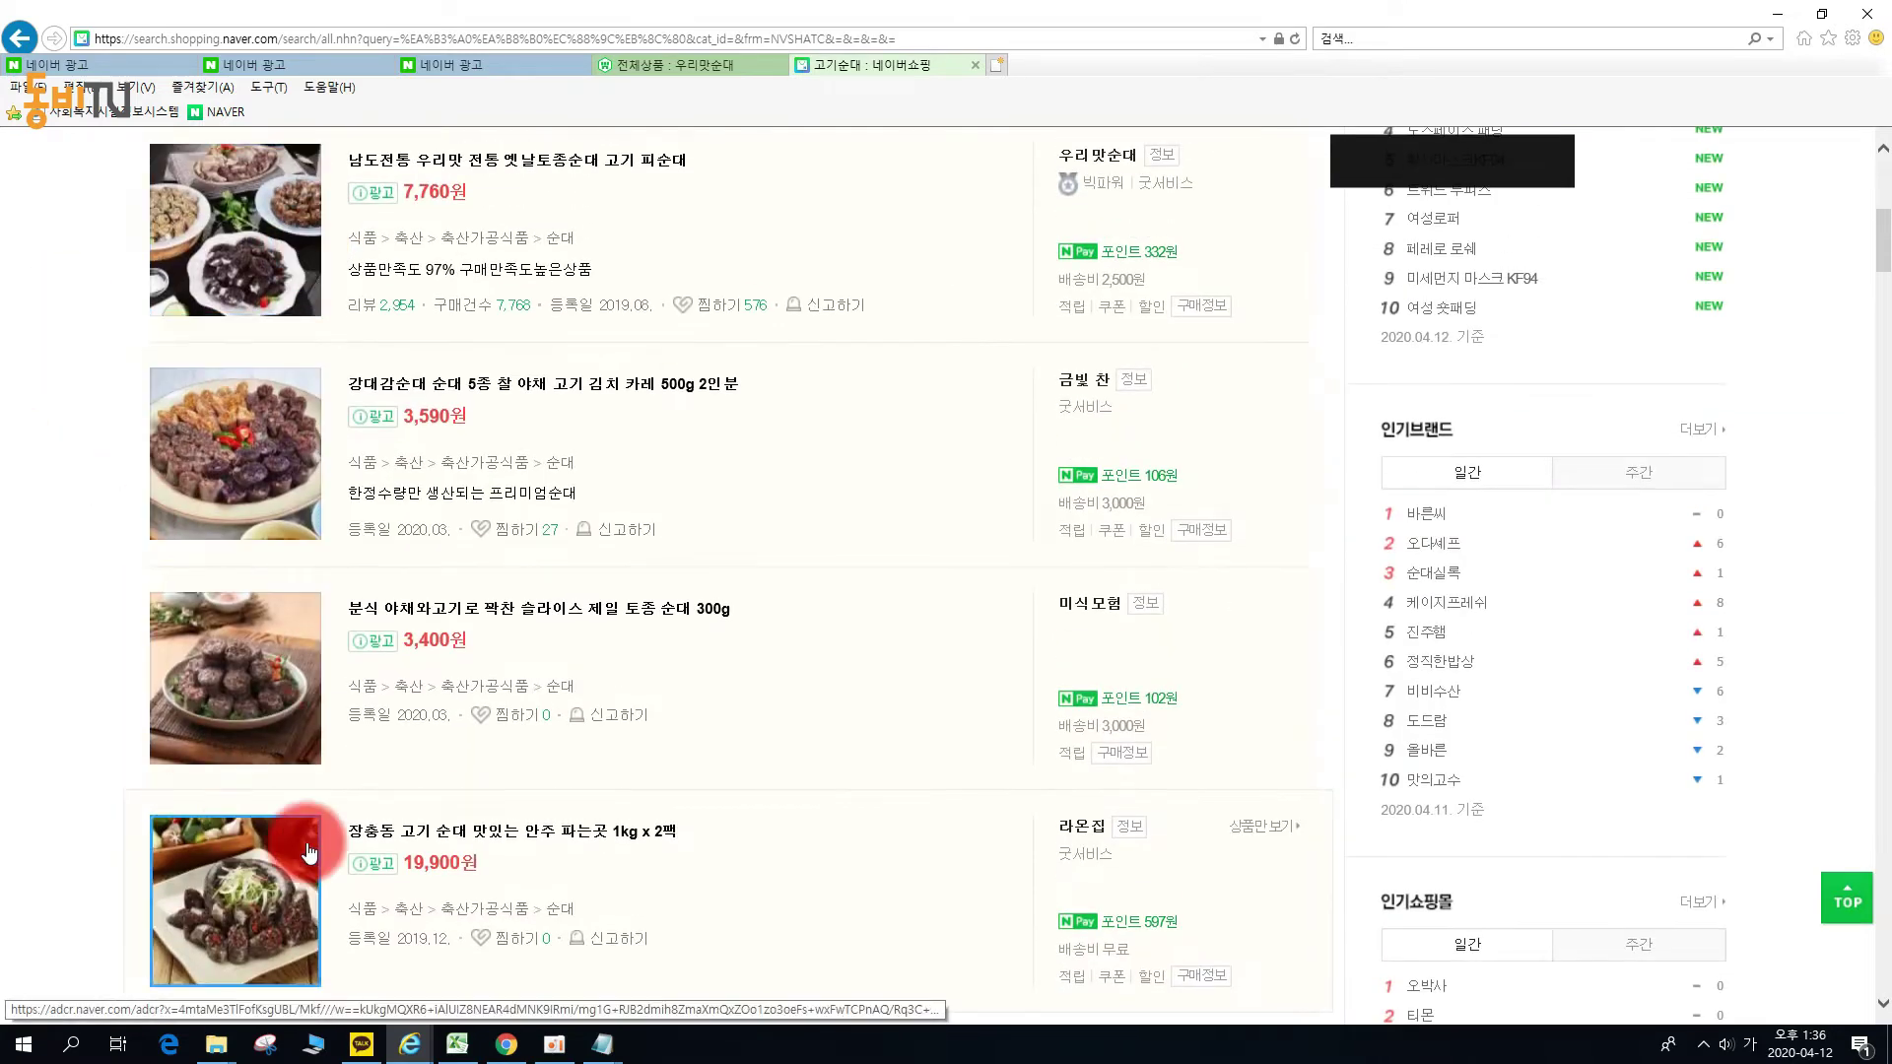
scroll(261, 838, "down", 5)
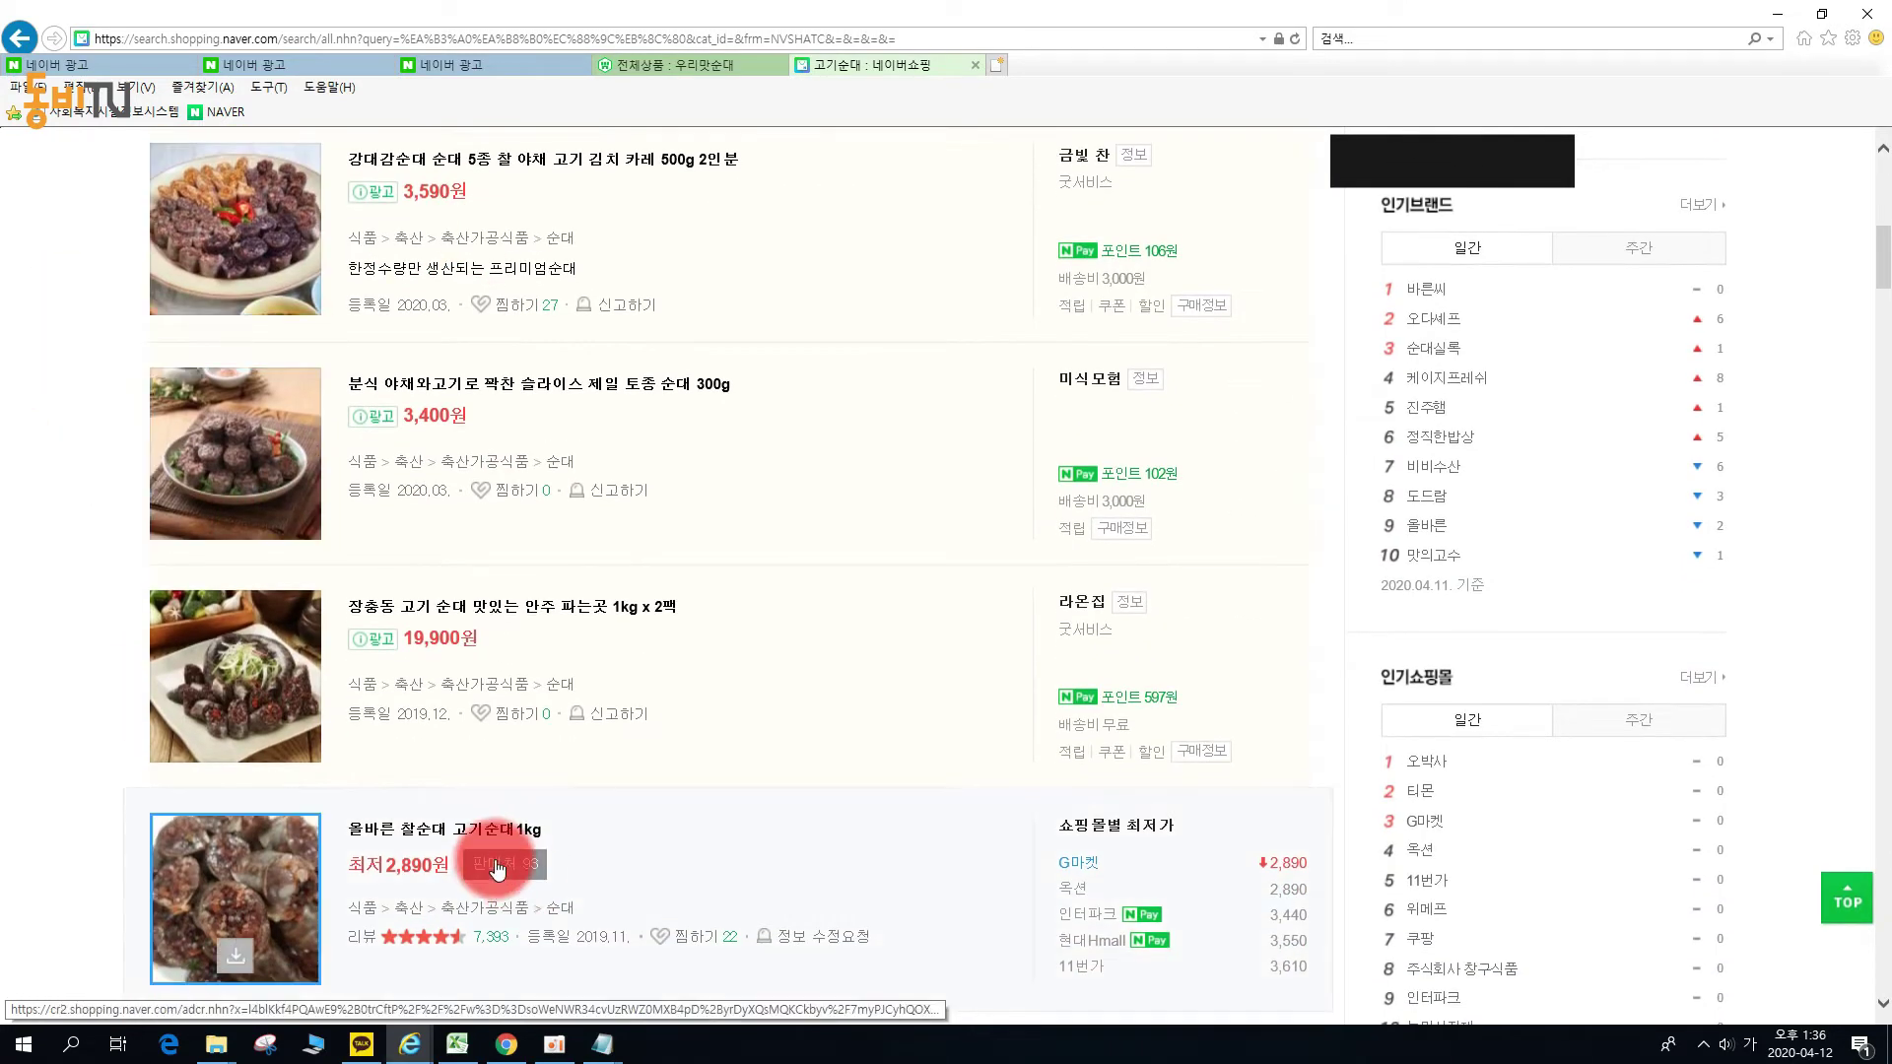
scroll(604, 494, "up", 2)
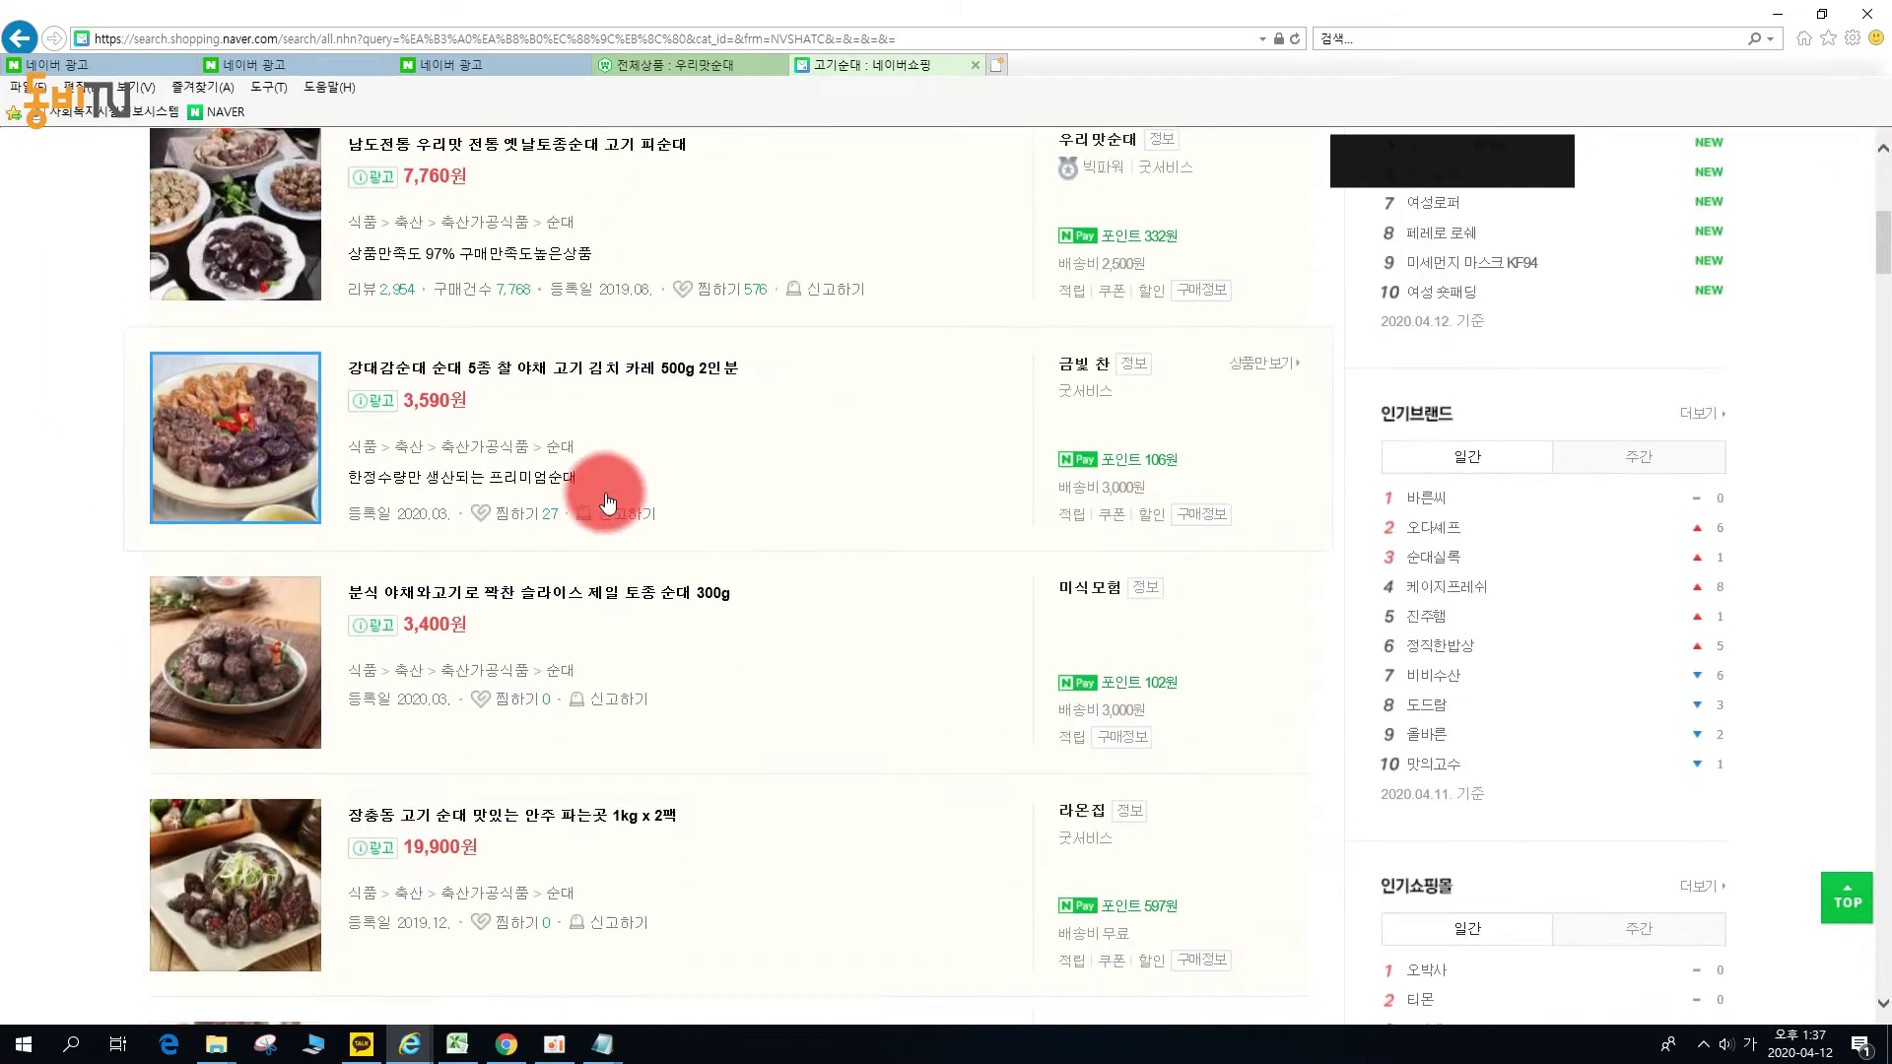
left_click_drag(1882, 240, 1887, 1046)
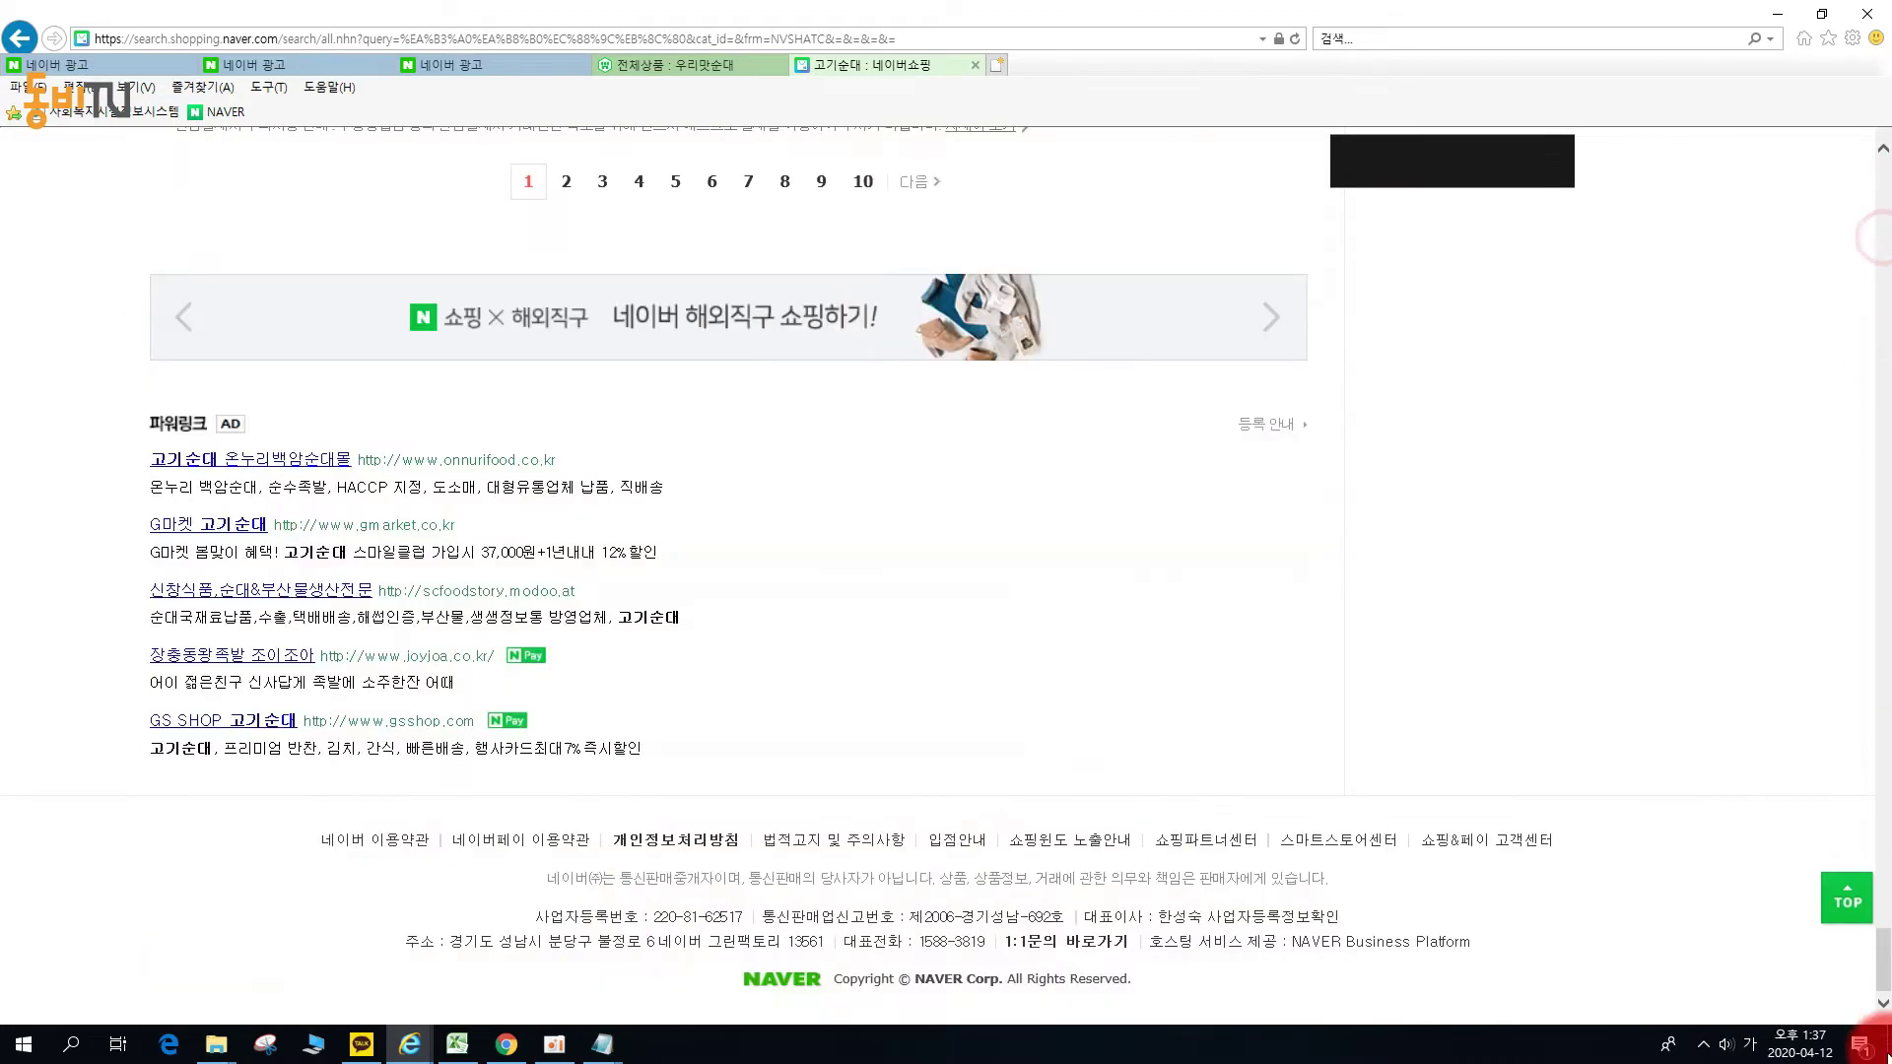
left_click(576, 203)
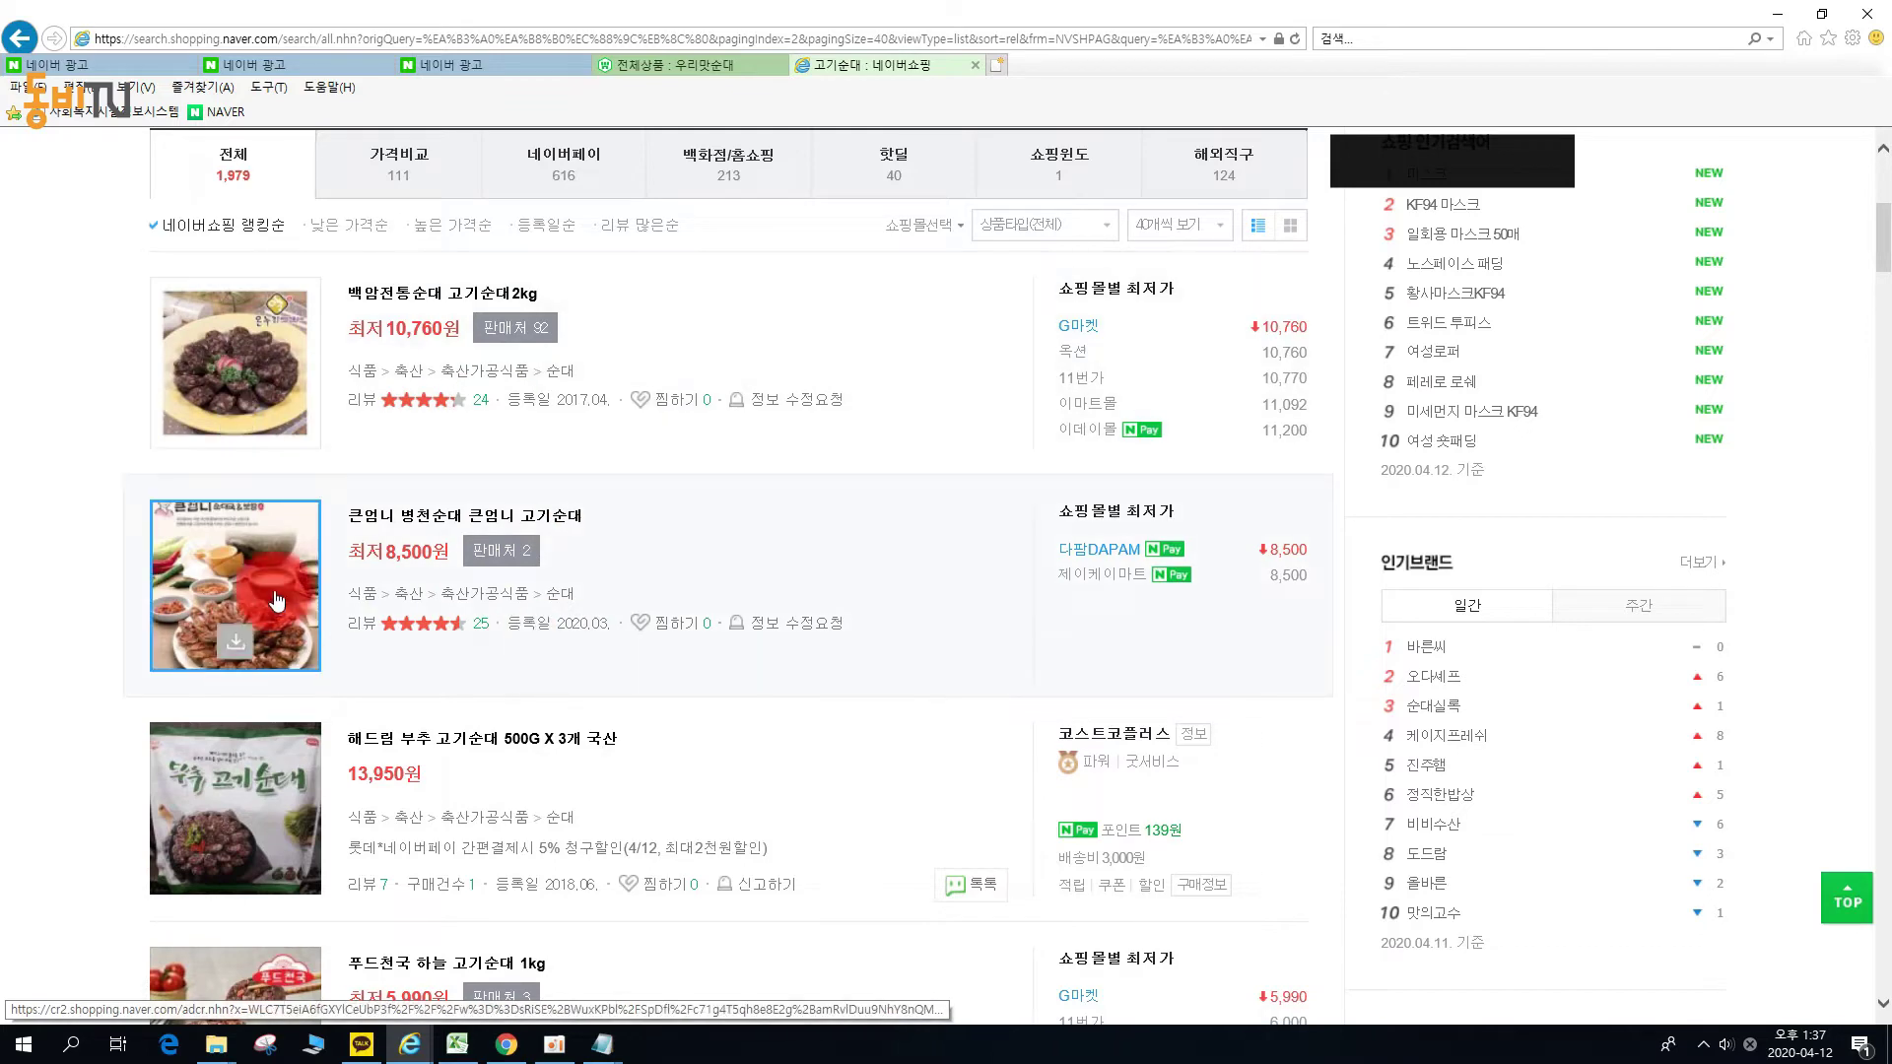
scroll(296, 670, "up", 5)
Rerun the 고기순대 shopping search and examine the advertised listings and their product category path.
left_click(655, 206)
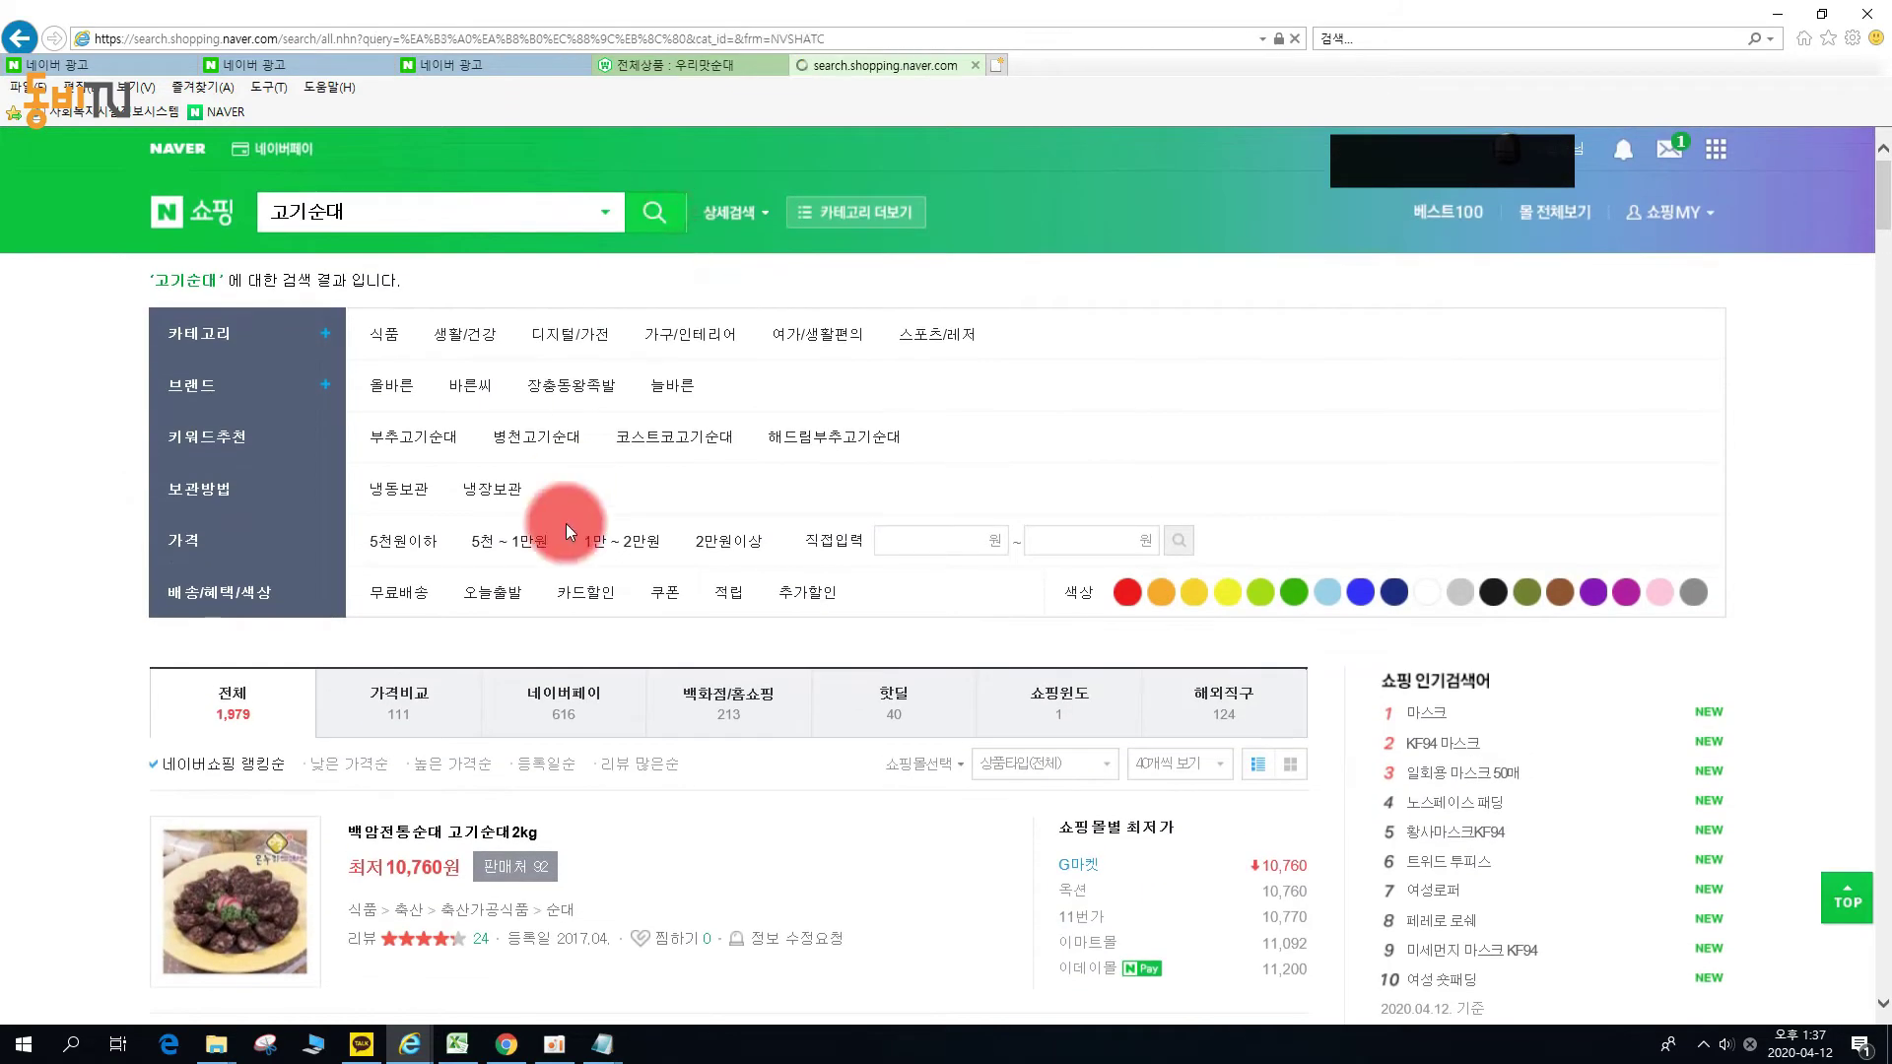
scroll(565, 523, "down", 5)
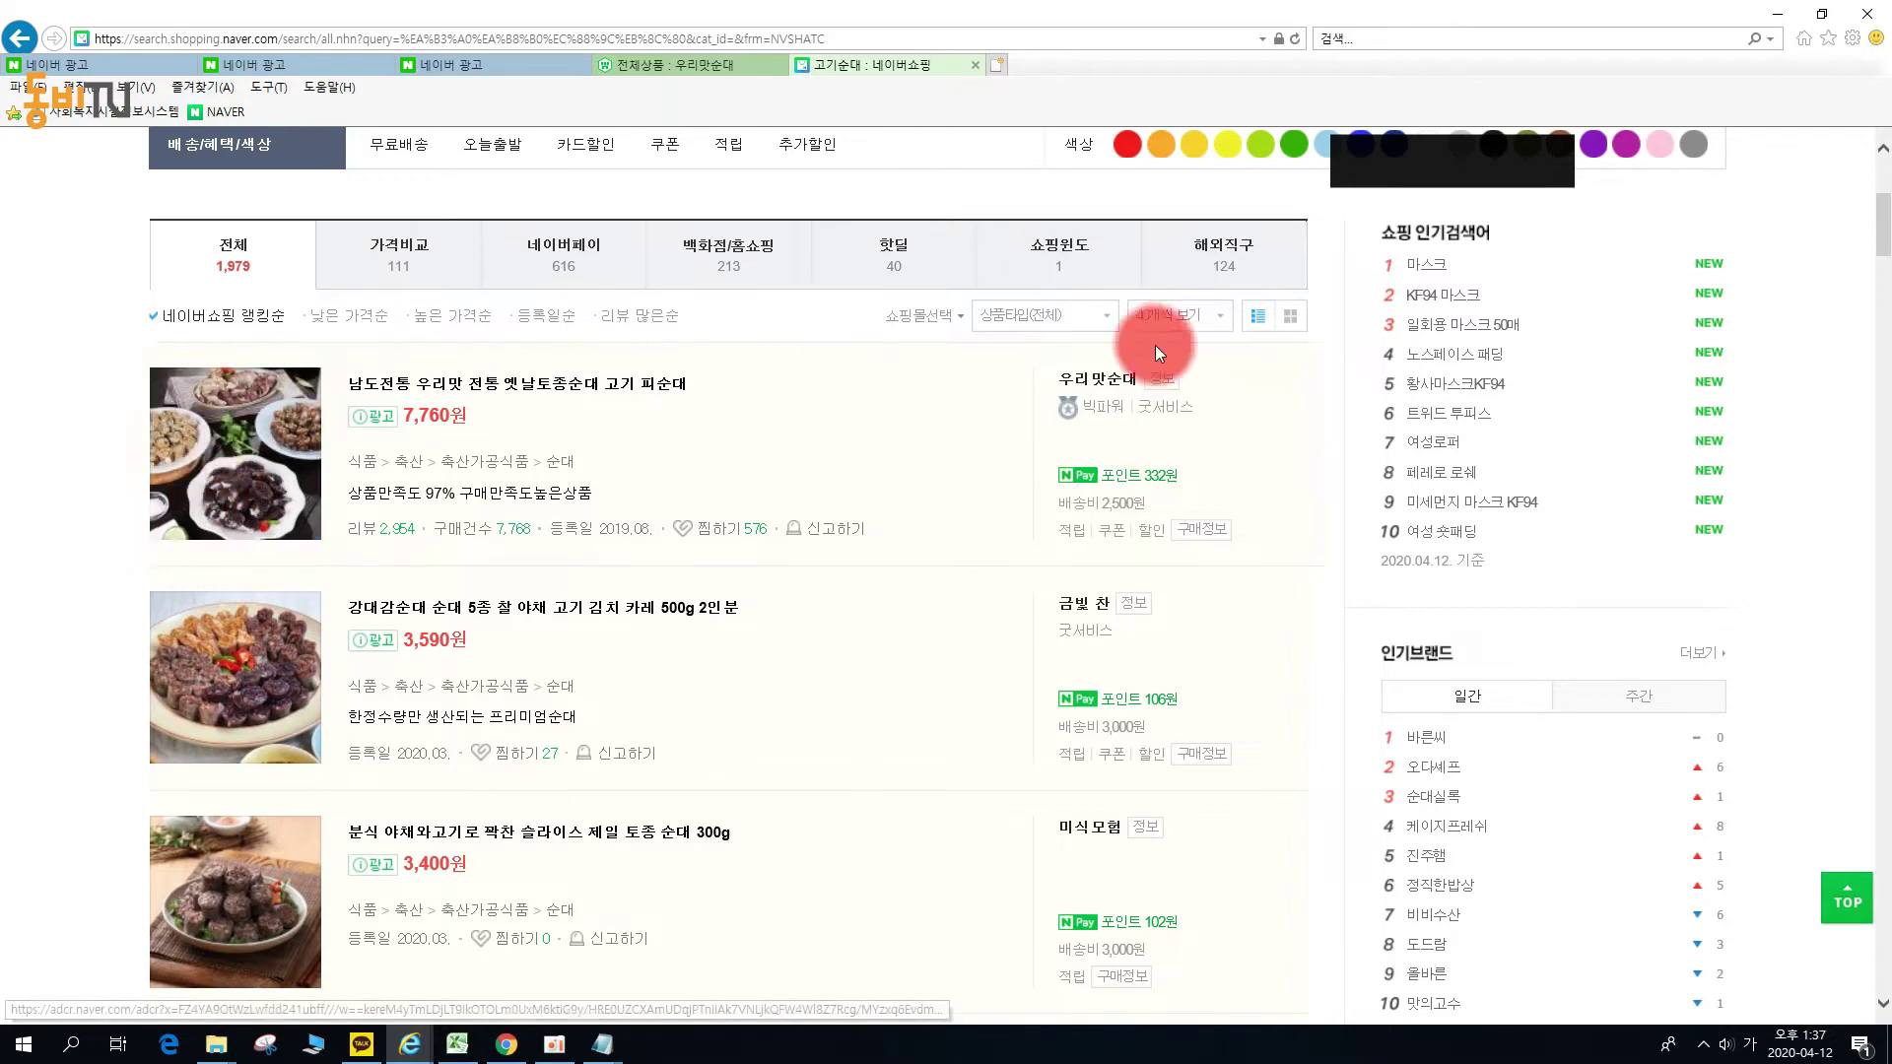
scroll(215, 542, "down", 5)
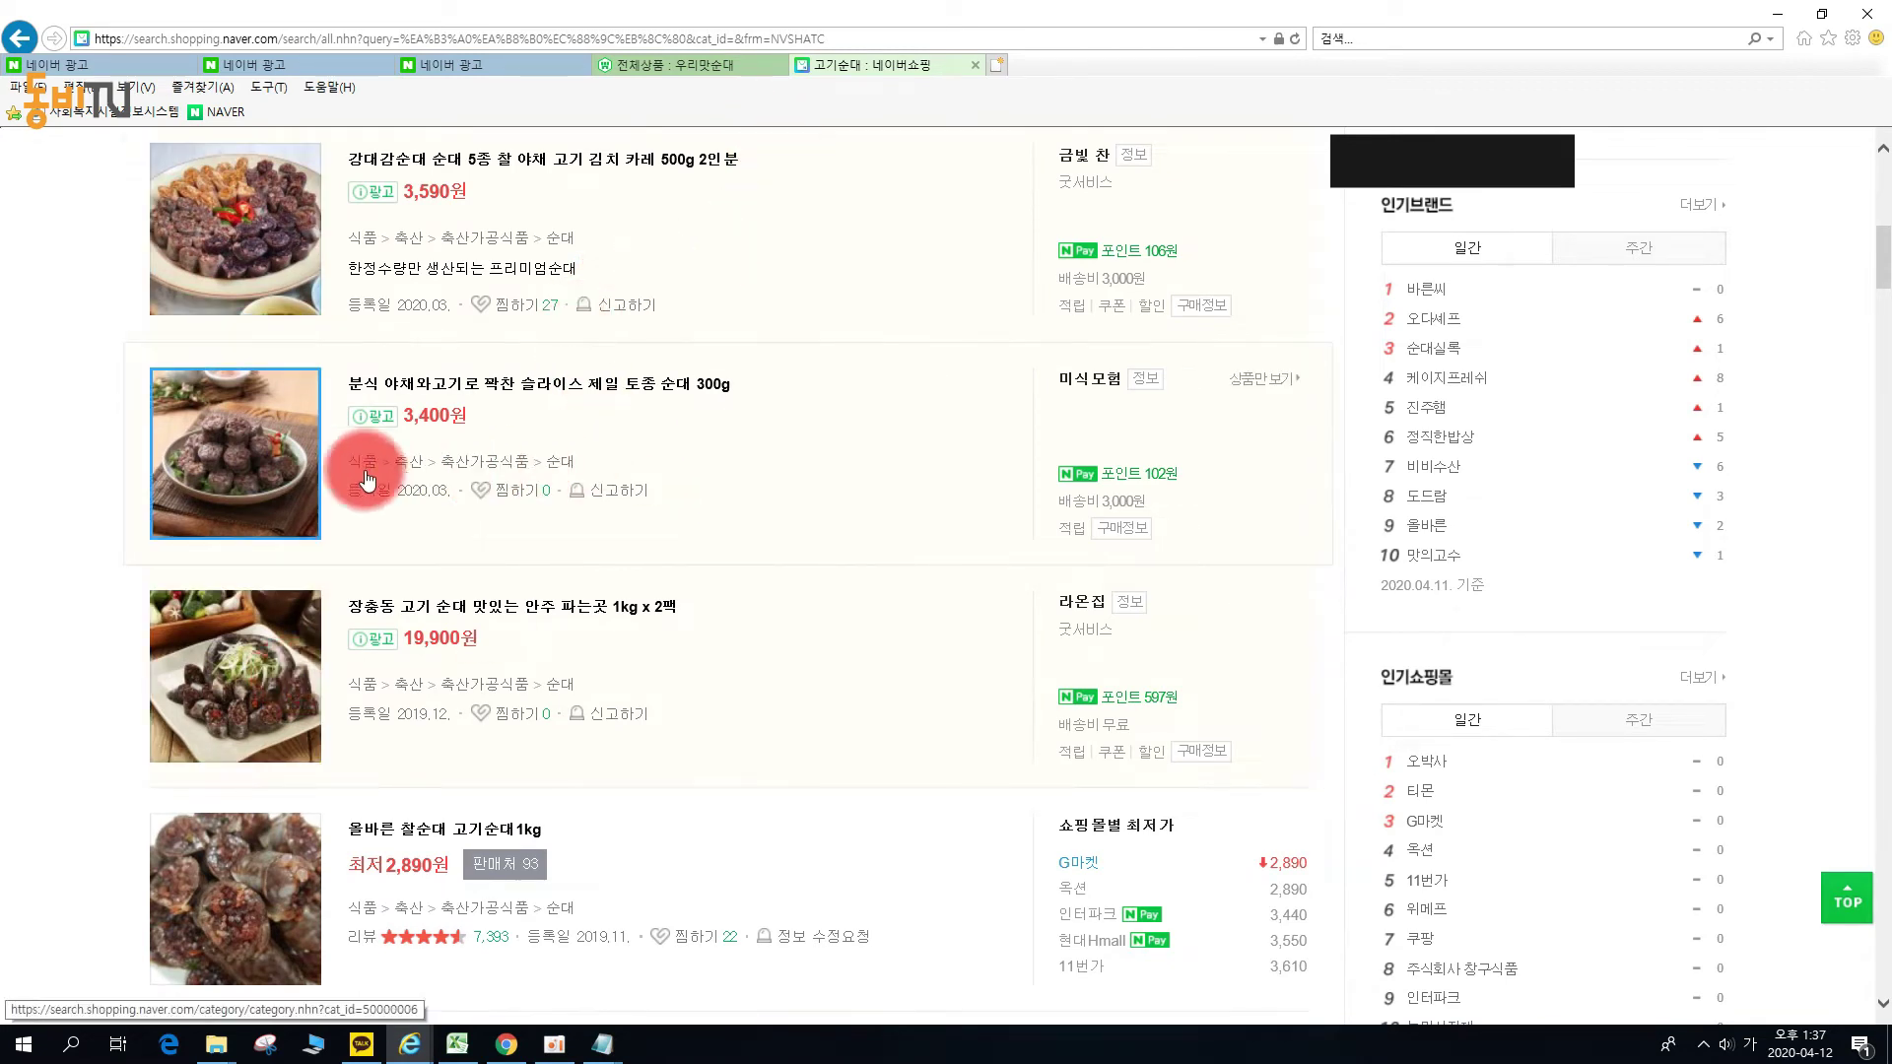
left_click_drag(337, 467, 540, 470)
left_click(703, 478)
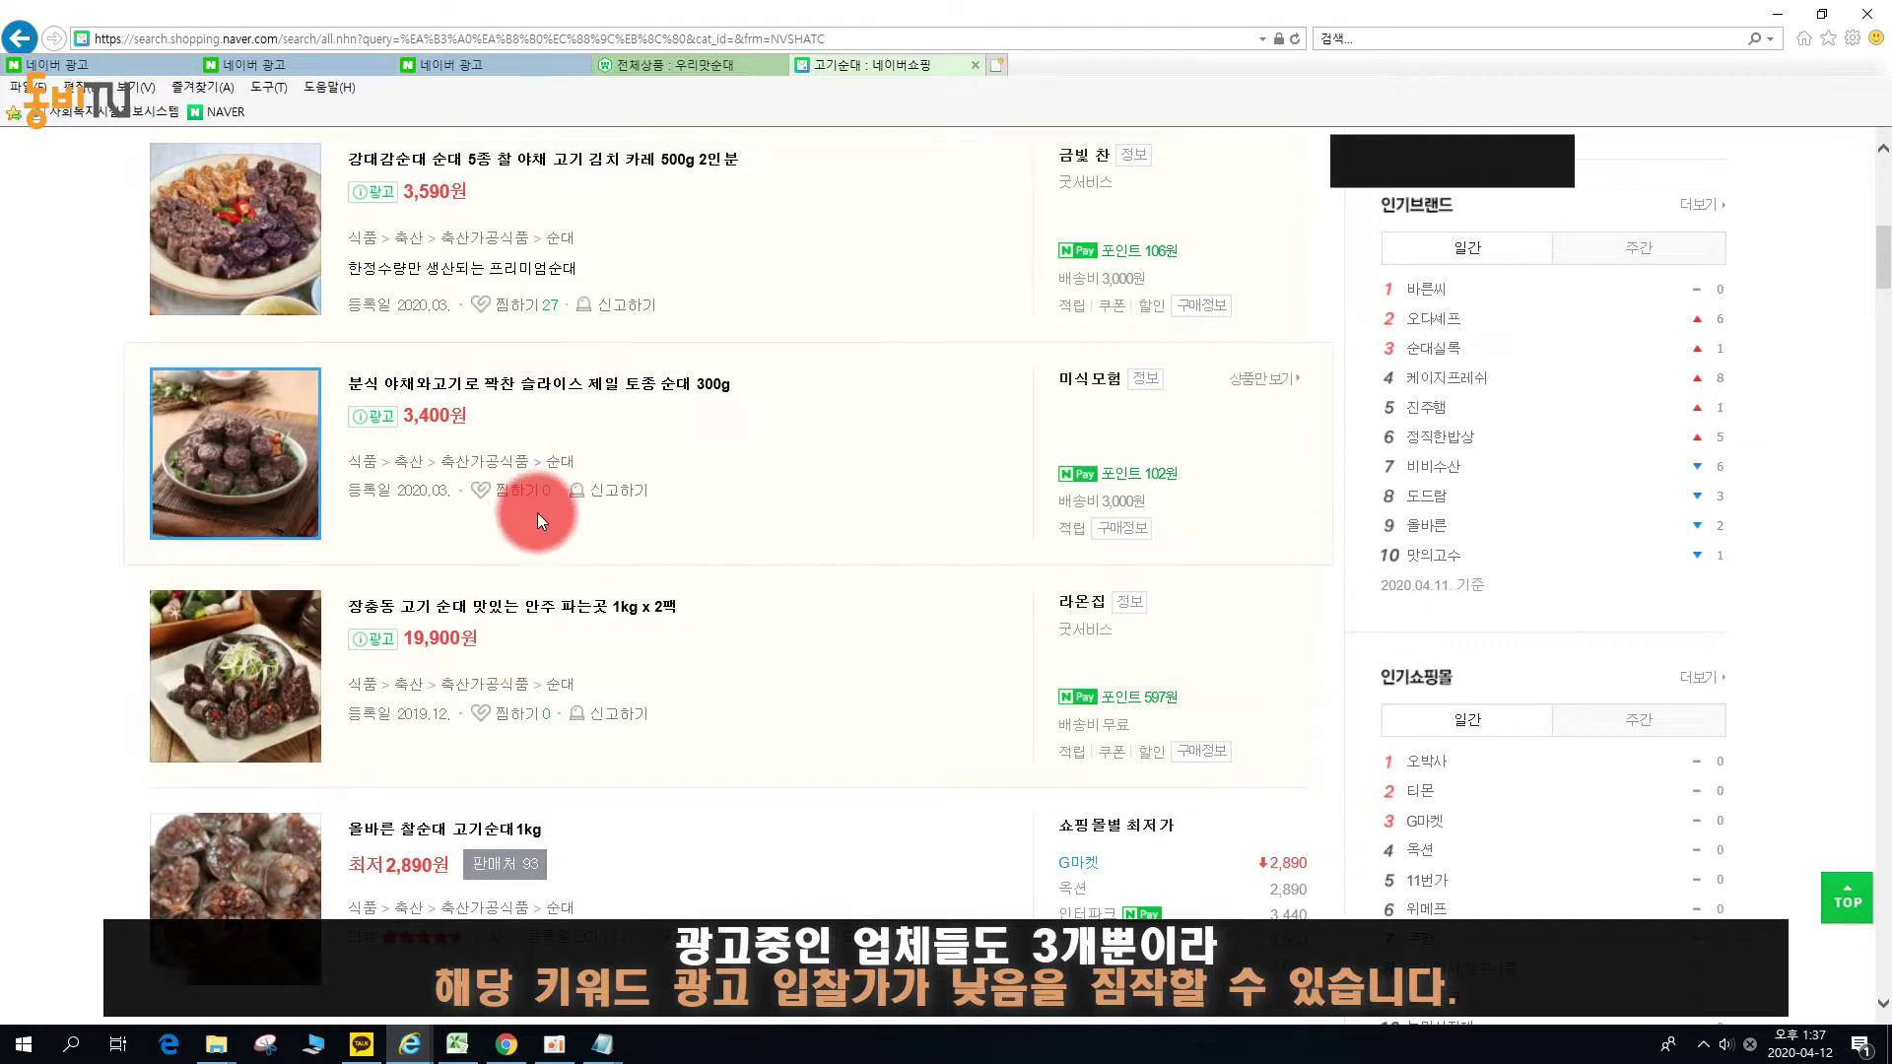
Change the shopping search term to 토종순대 and run the search.
scroll(532, 512, "up", 10)
left_click(309, 223)
key("BackSpace")
key("BackSpace")
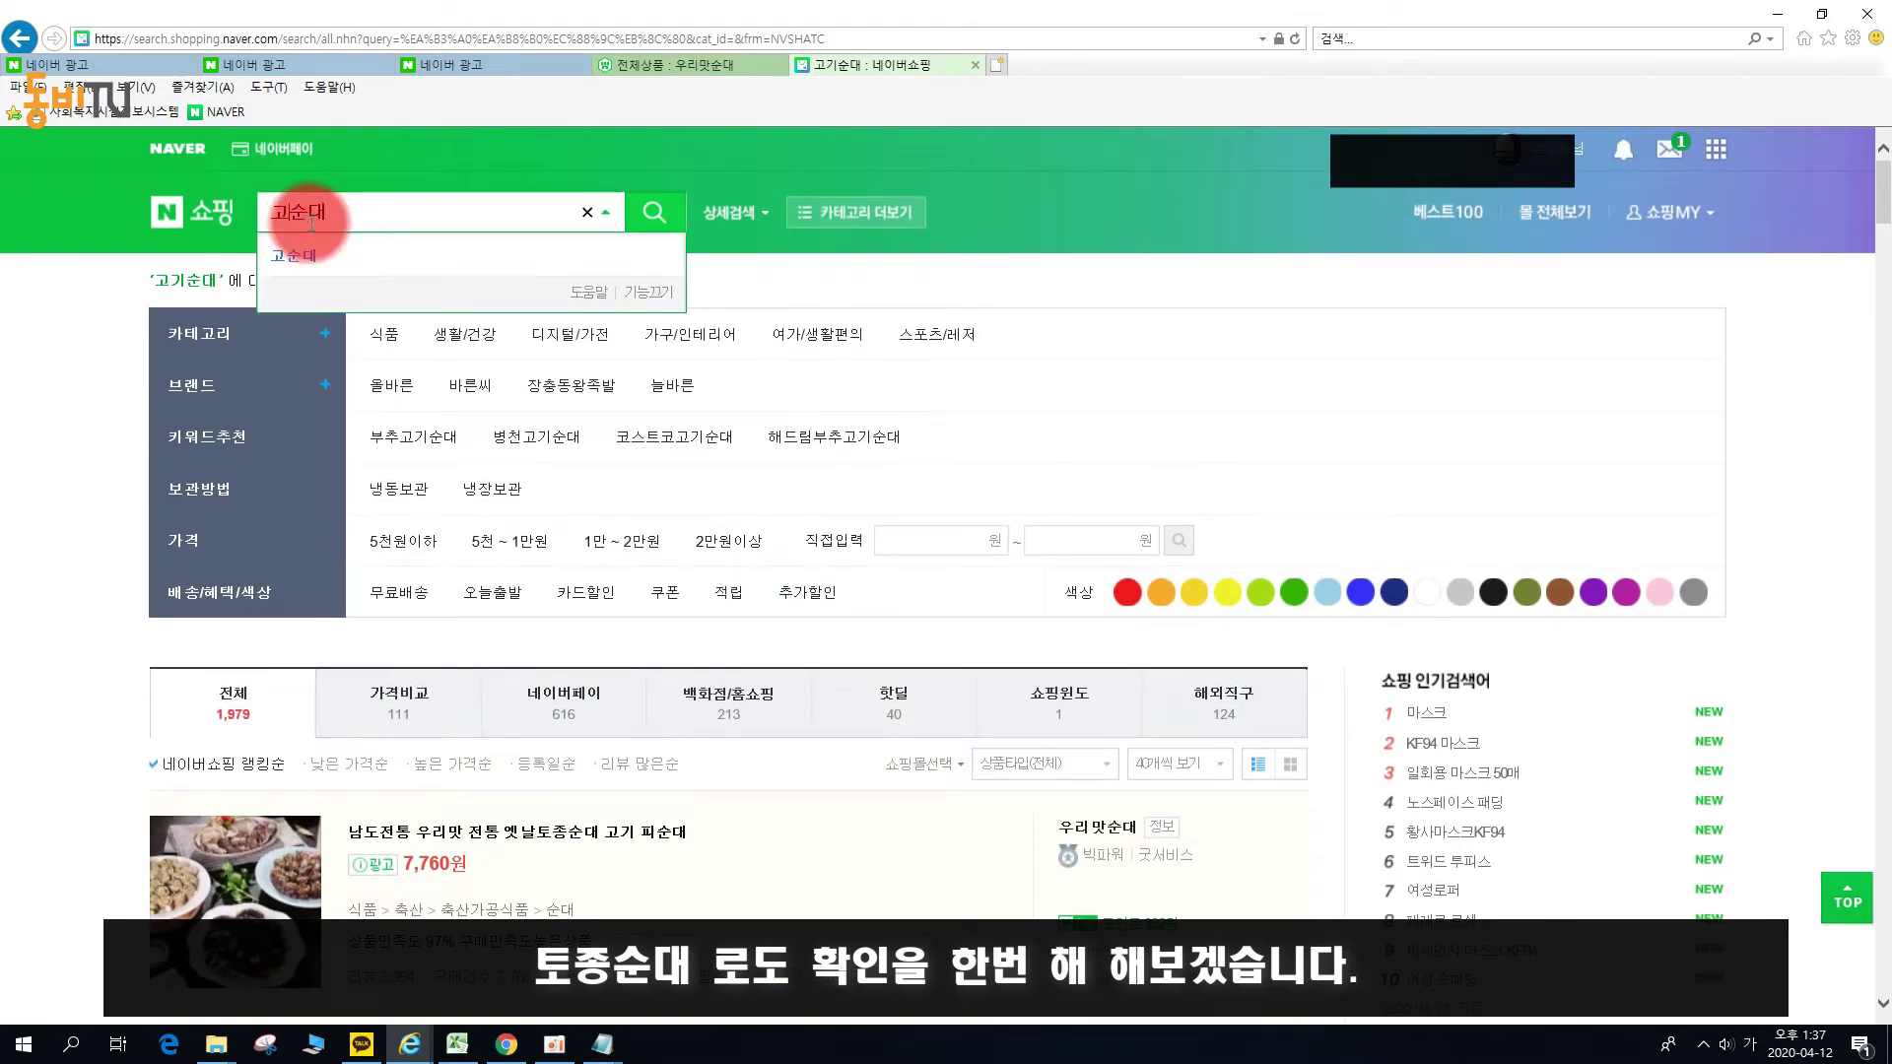
type("토종")
key("Return")
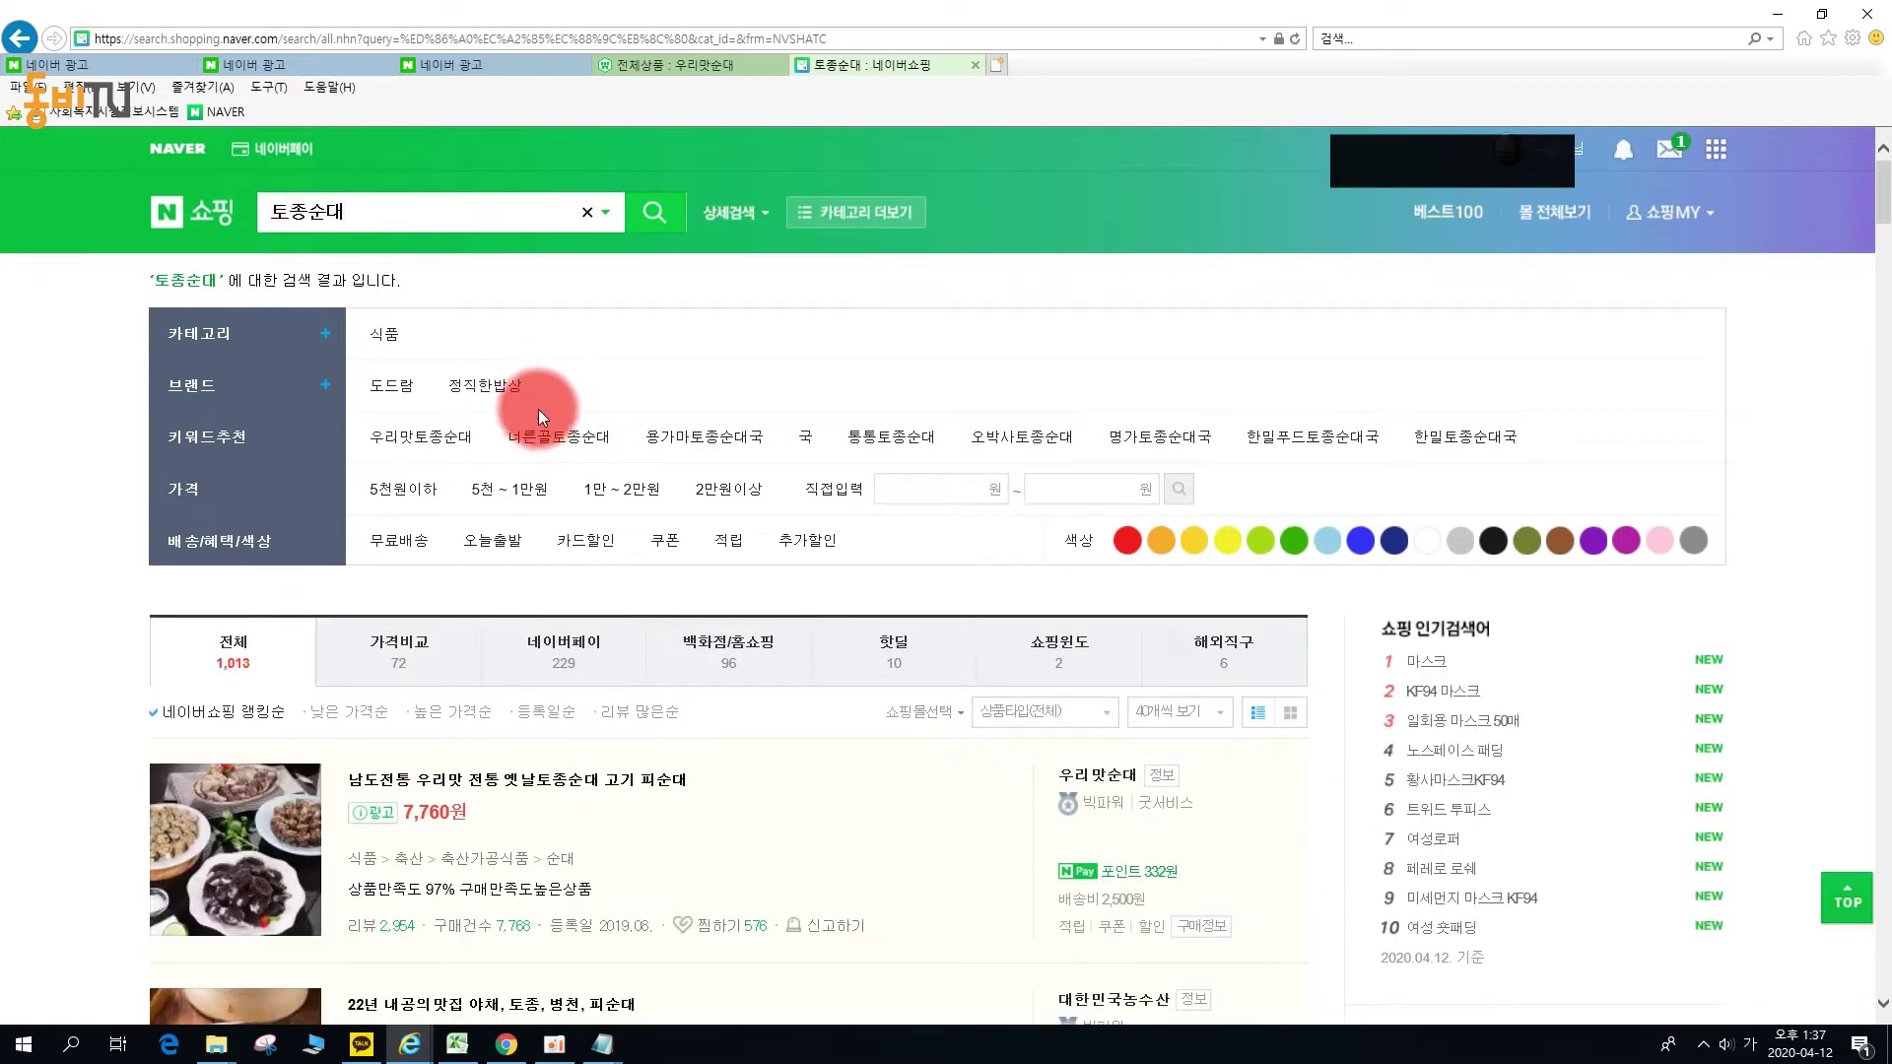
Switch to the Naver ads keyword tool and look up related keywords for 토종순대.
left_click(327, 63)
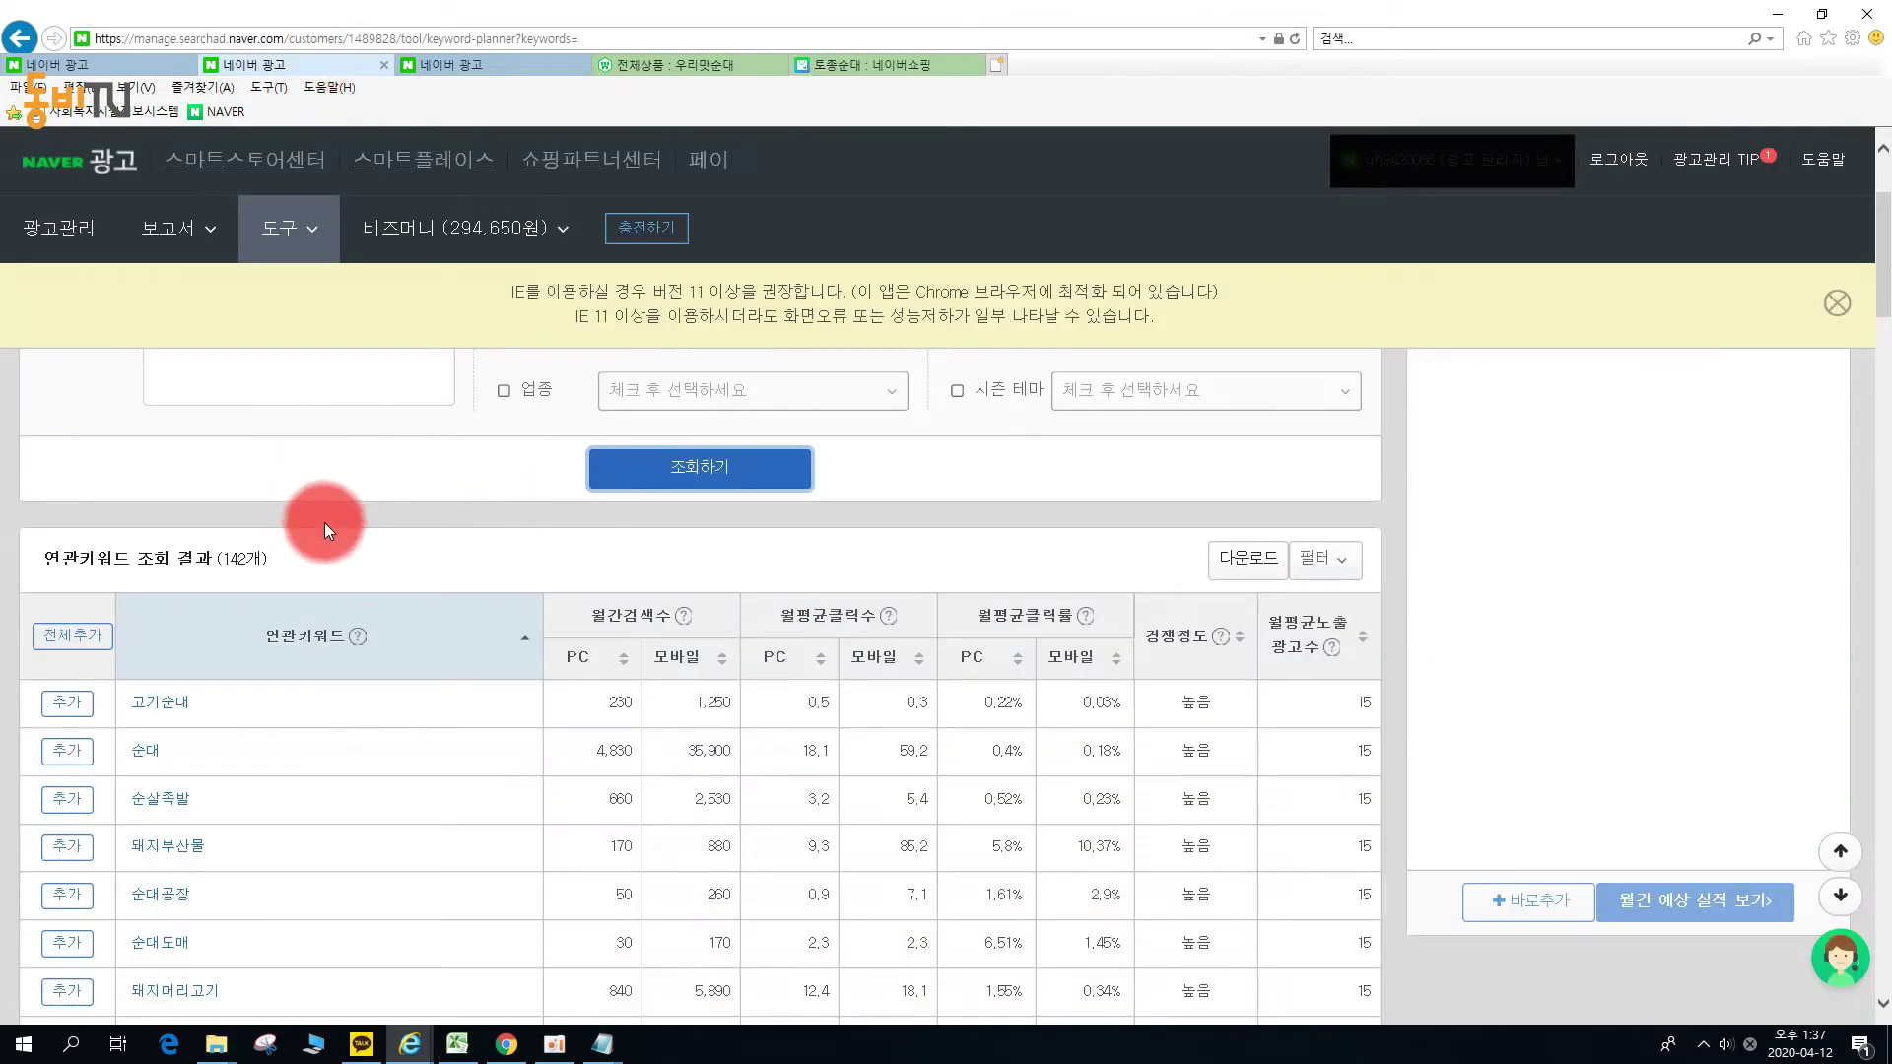
scroll(324, 525, "up", 3)
left_click(195, 553)
key("BackSpace")
key("BackSpace")
type("토")
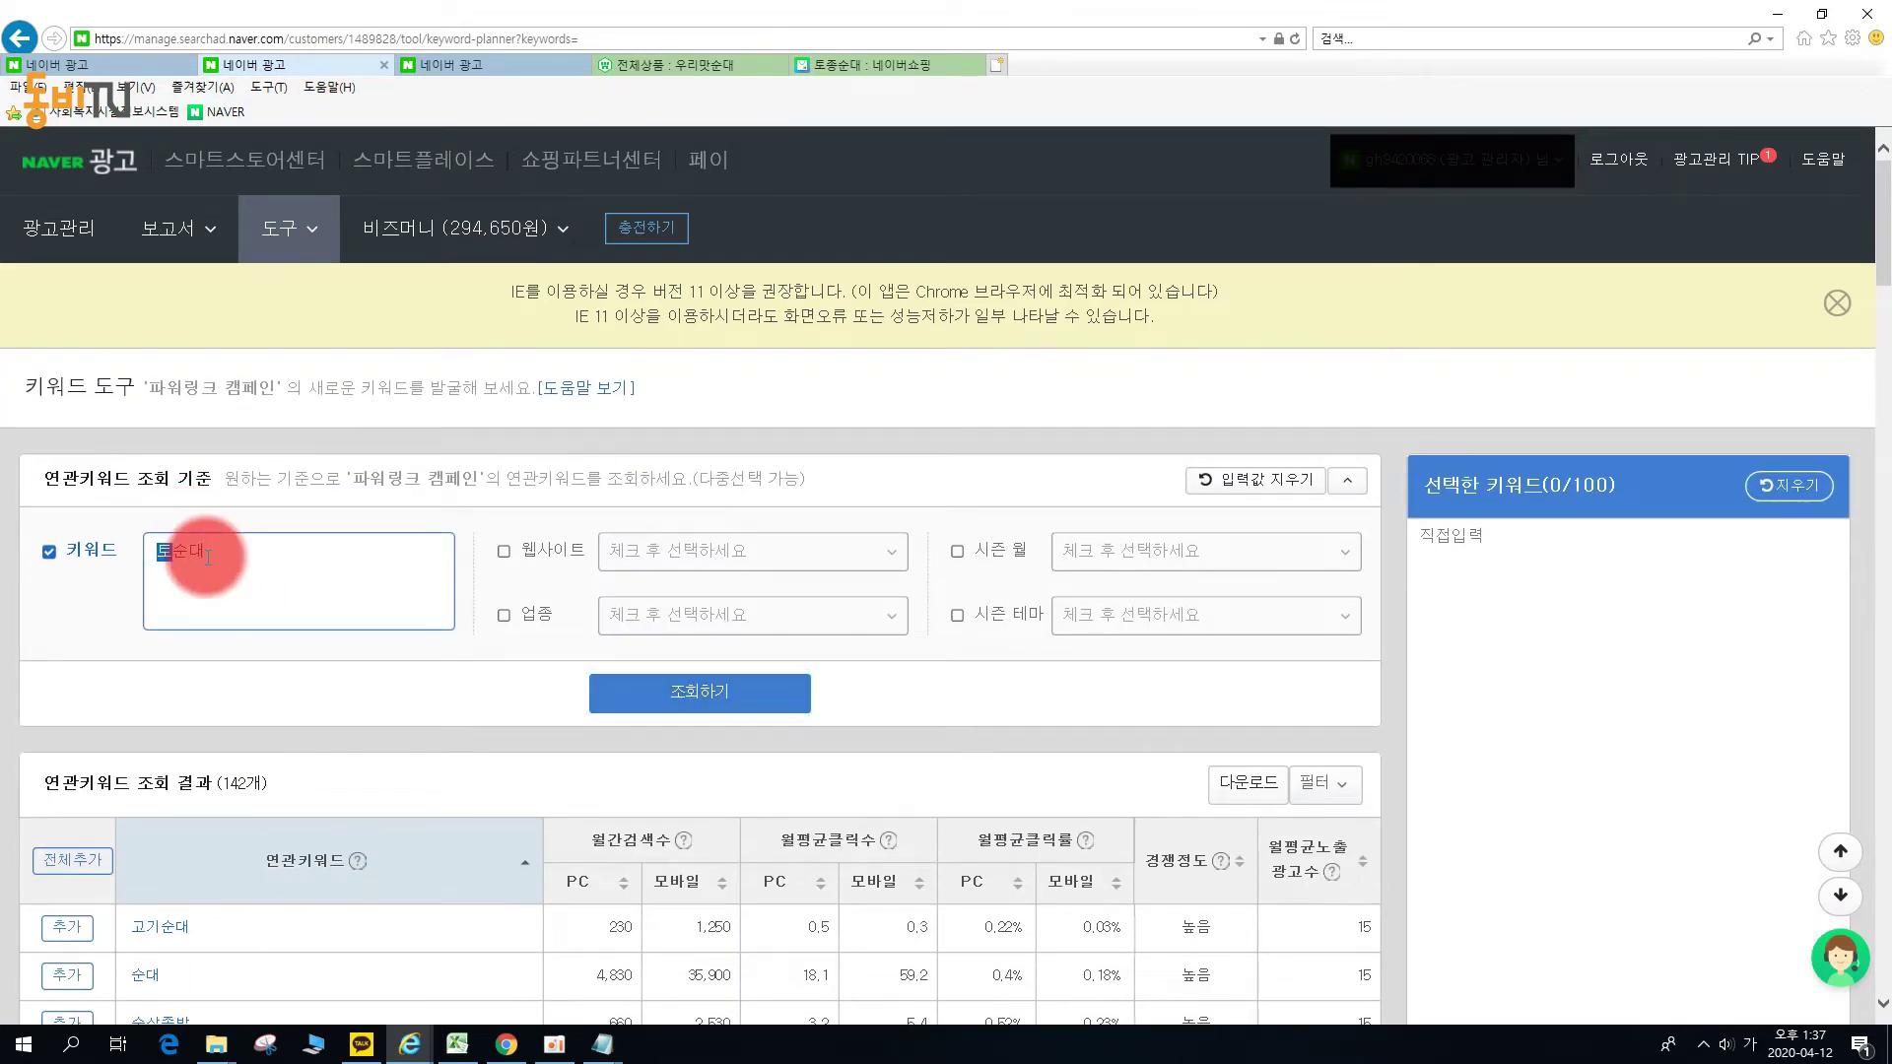
type("종")
left_click(656, 692)
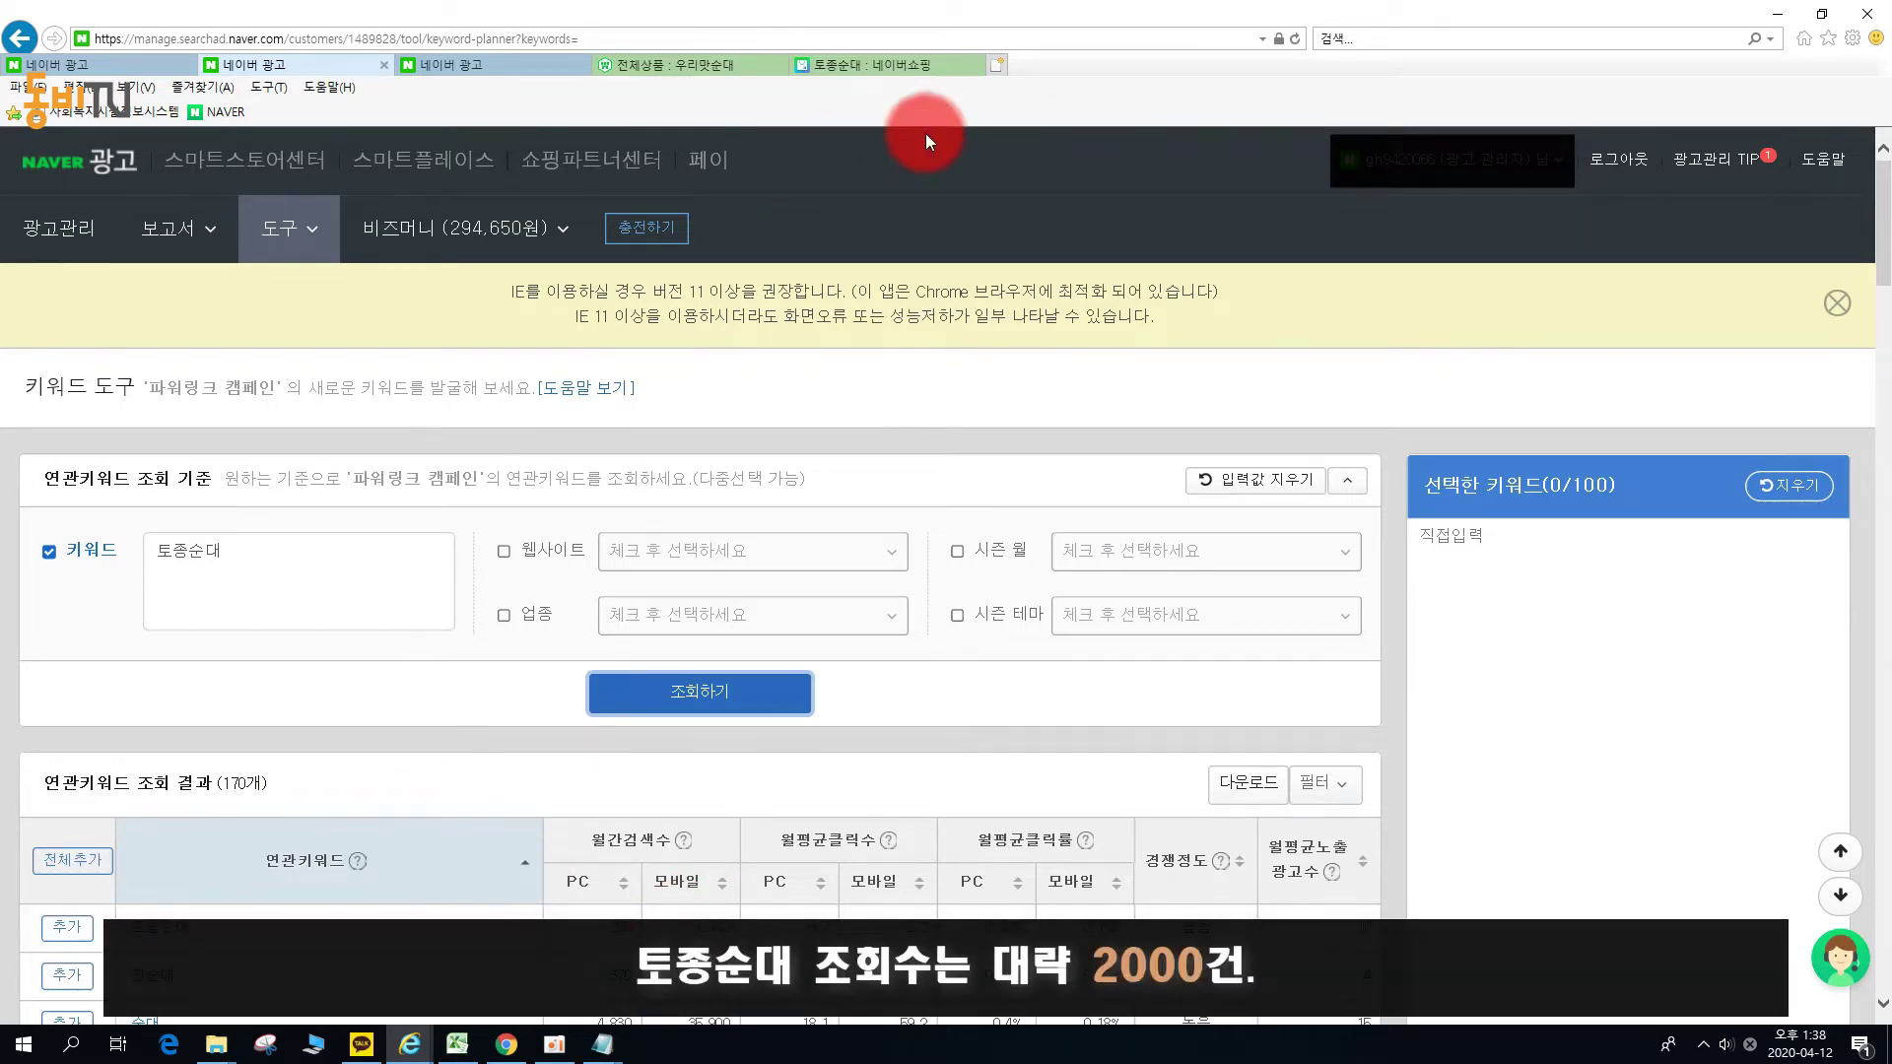
Return to the 토종순대 Naver Shopping results and review the advertised listings on pages 1 through 3.
left_click(900, 63)
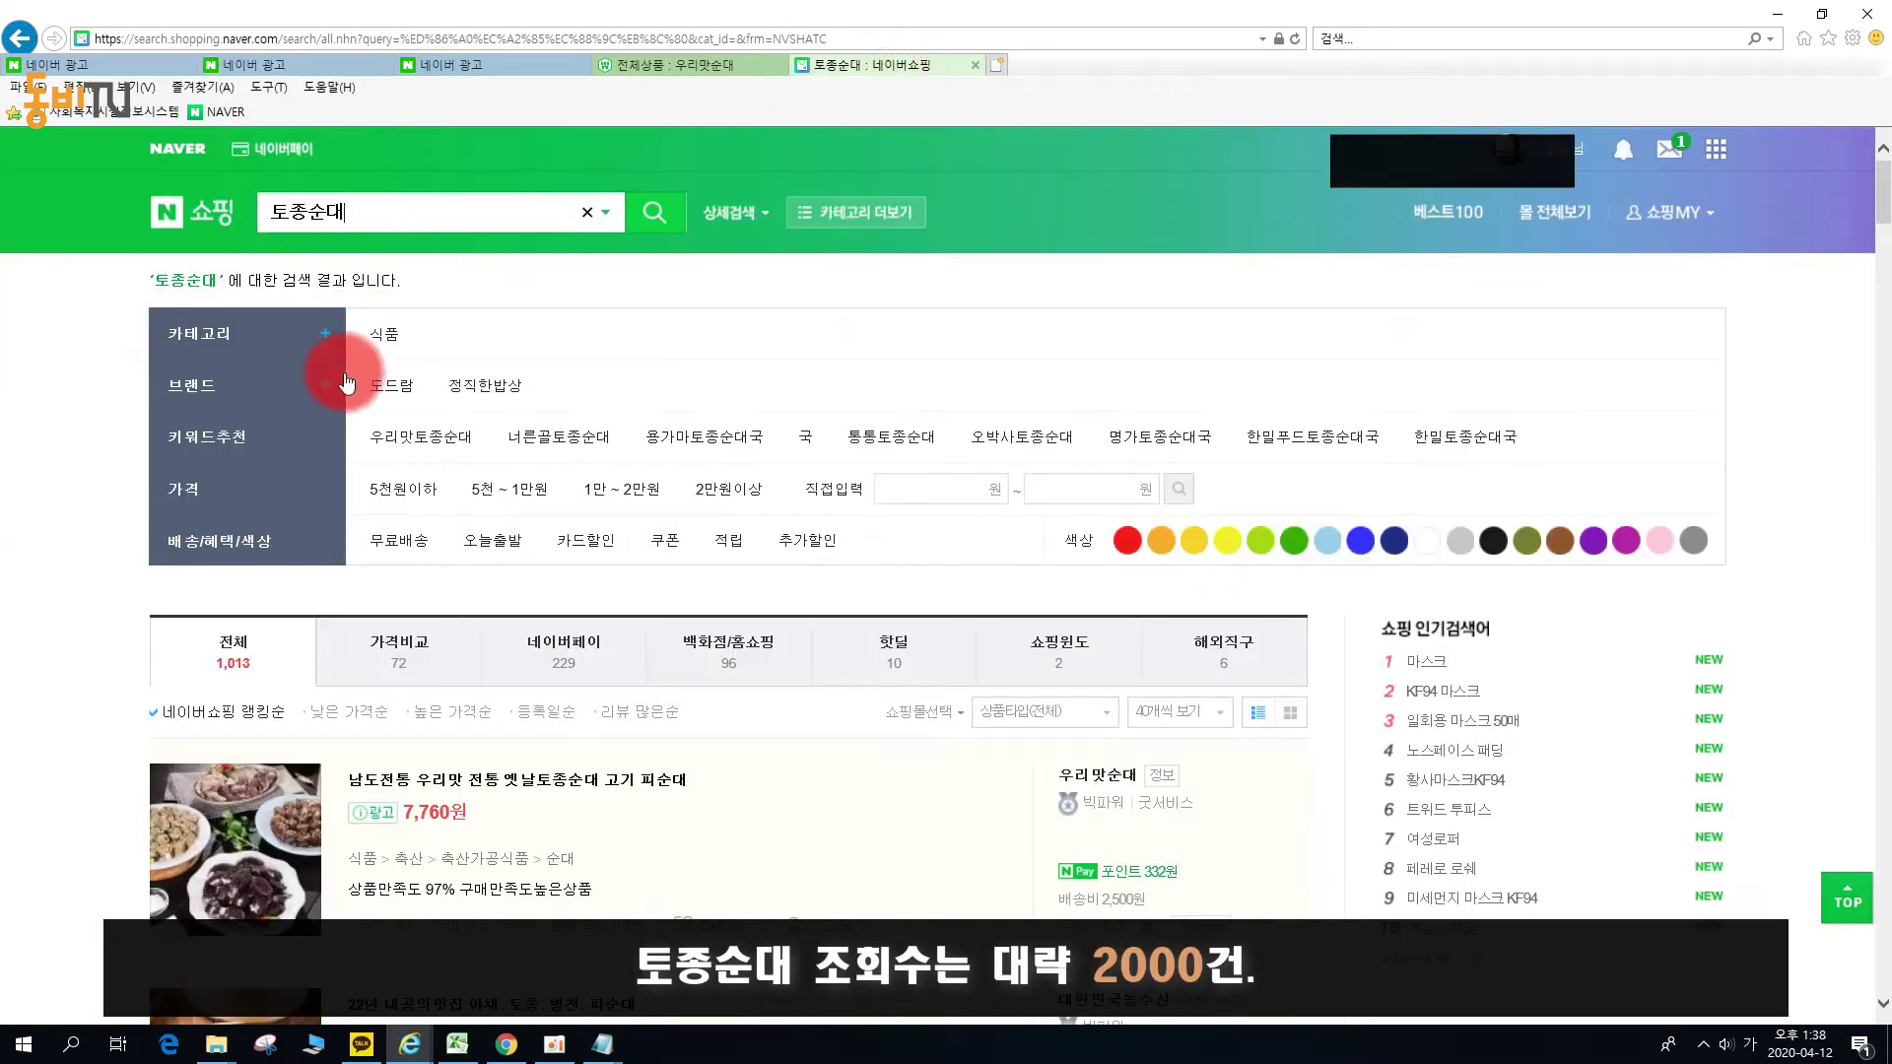
scroll(384, 469, "down", 3)
scroll(385, 470, "down", 3)
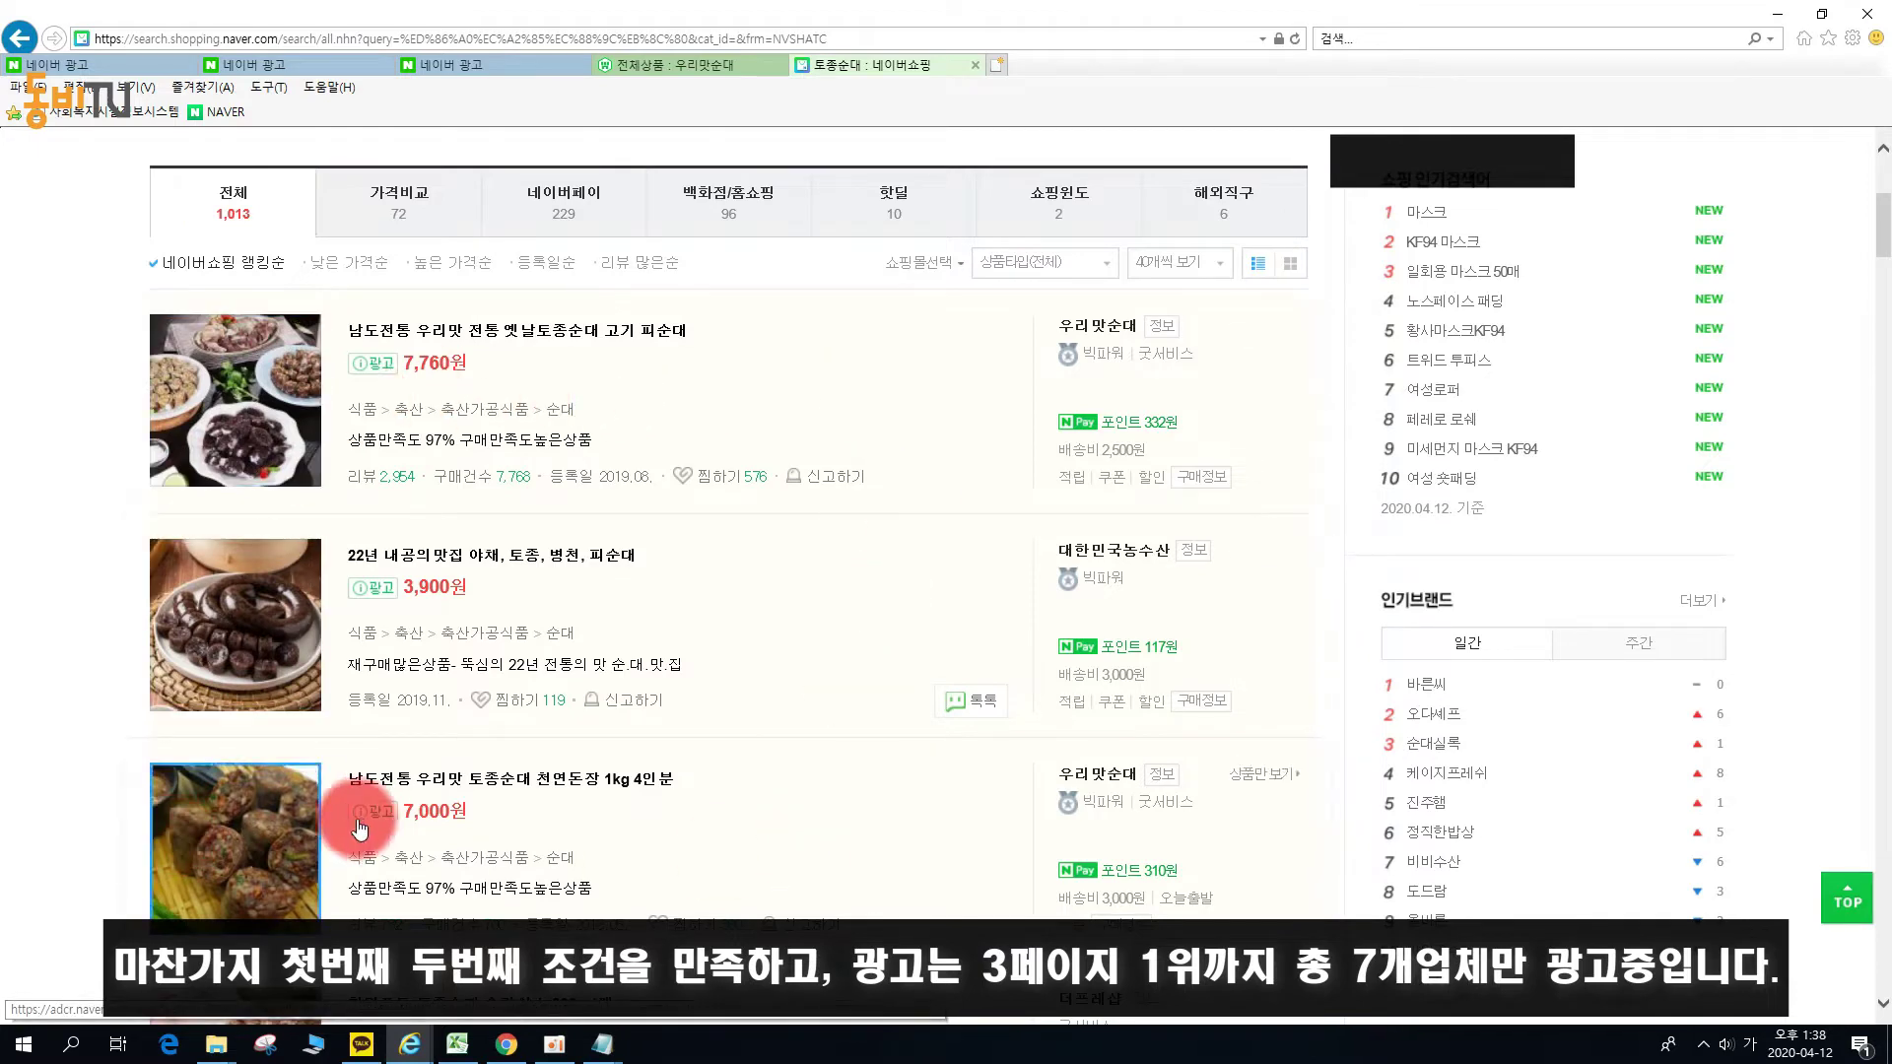
scroll(108, 792, "down", 5)
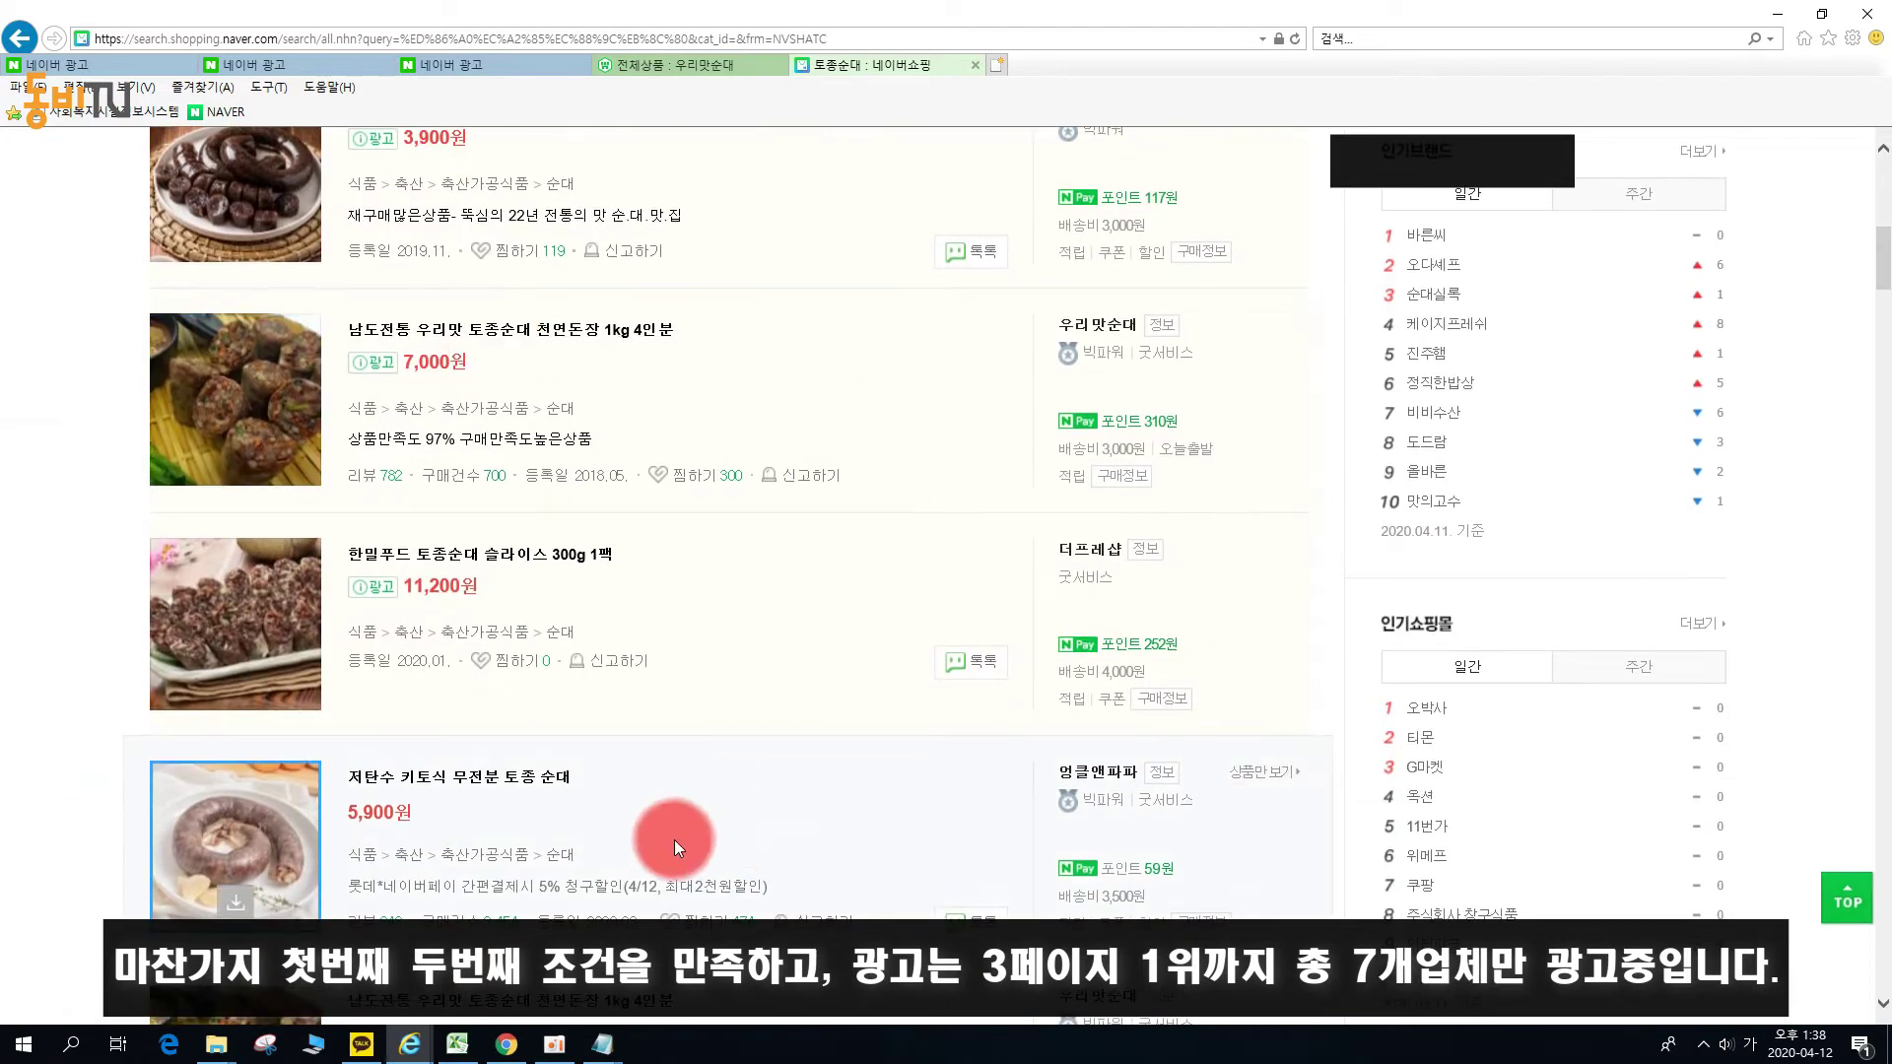
key("End")
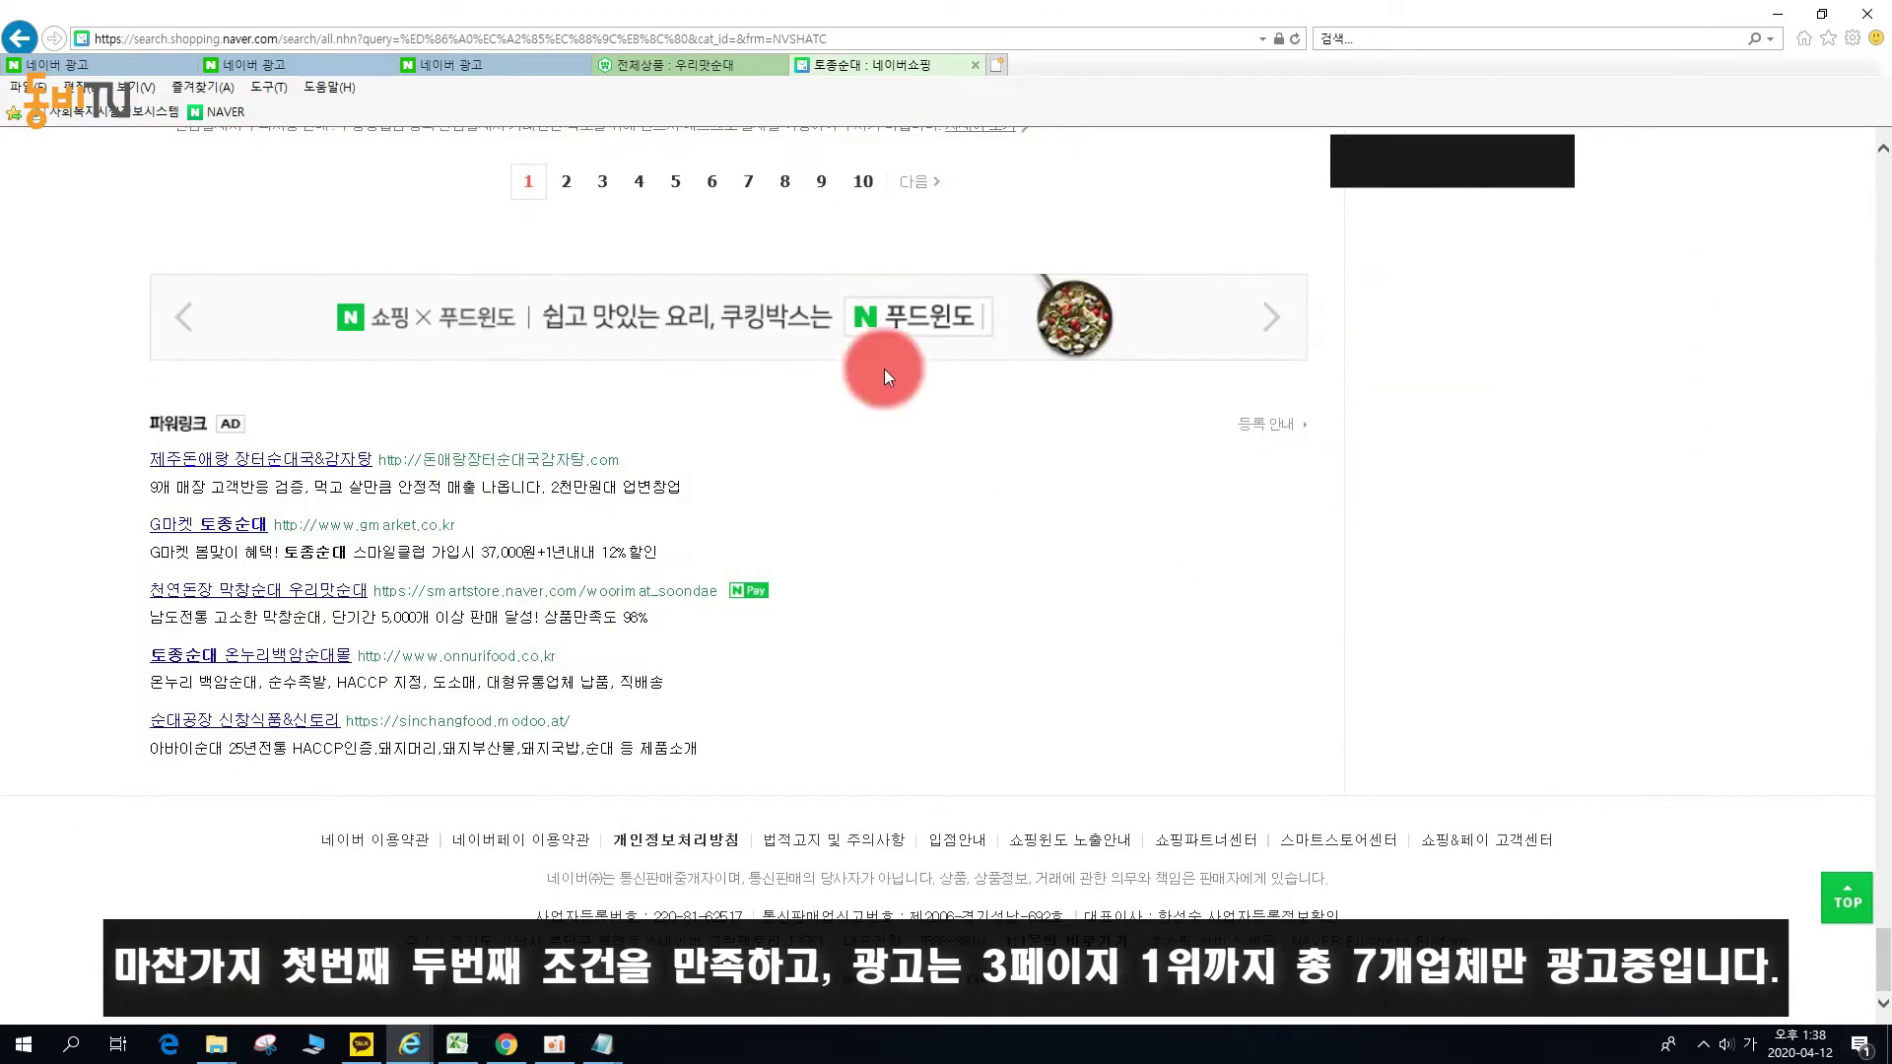
left_click(561, 182)
scroll(576, 222, "down", 5)
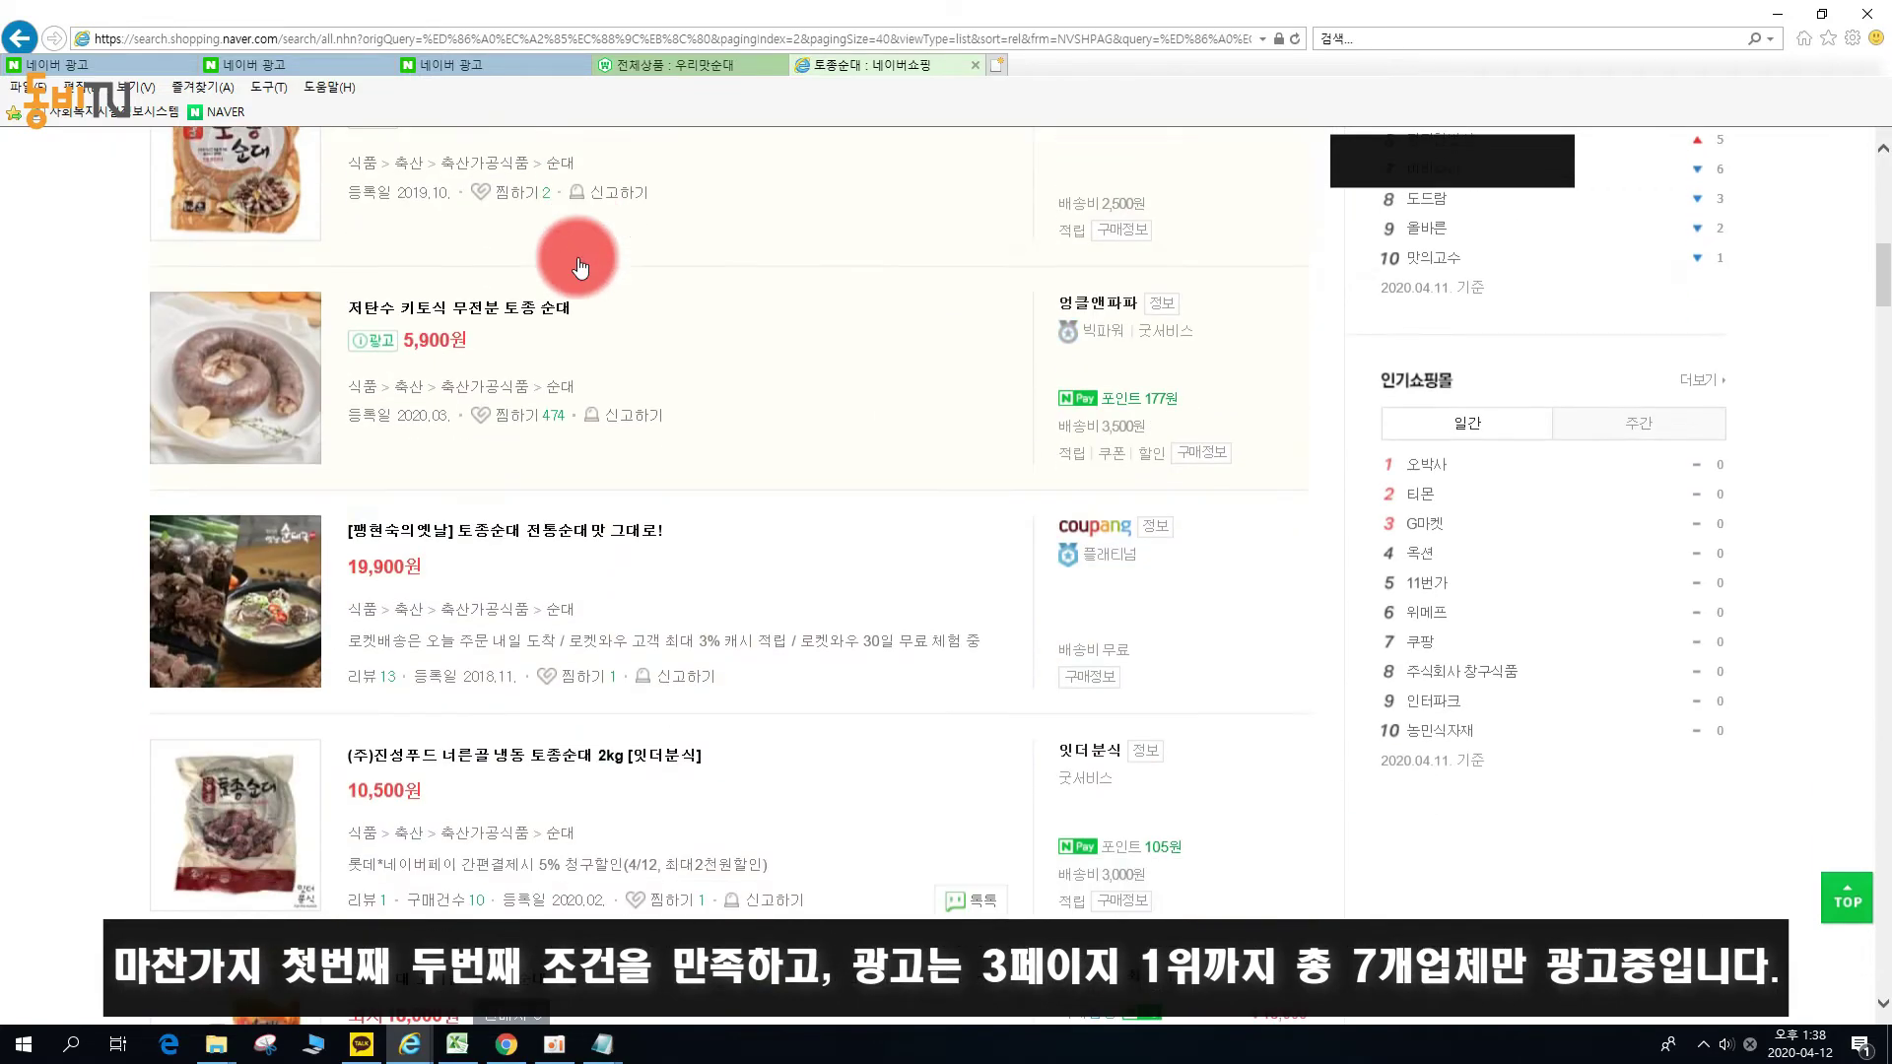
scroll(528, 566, "up", 2)
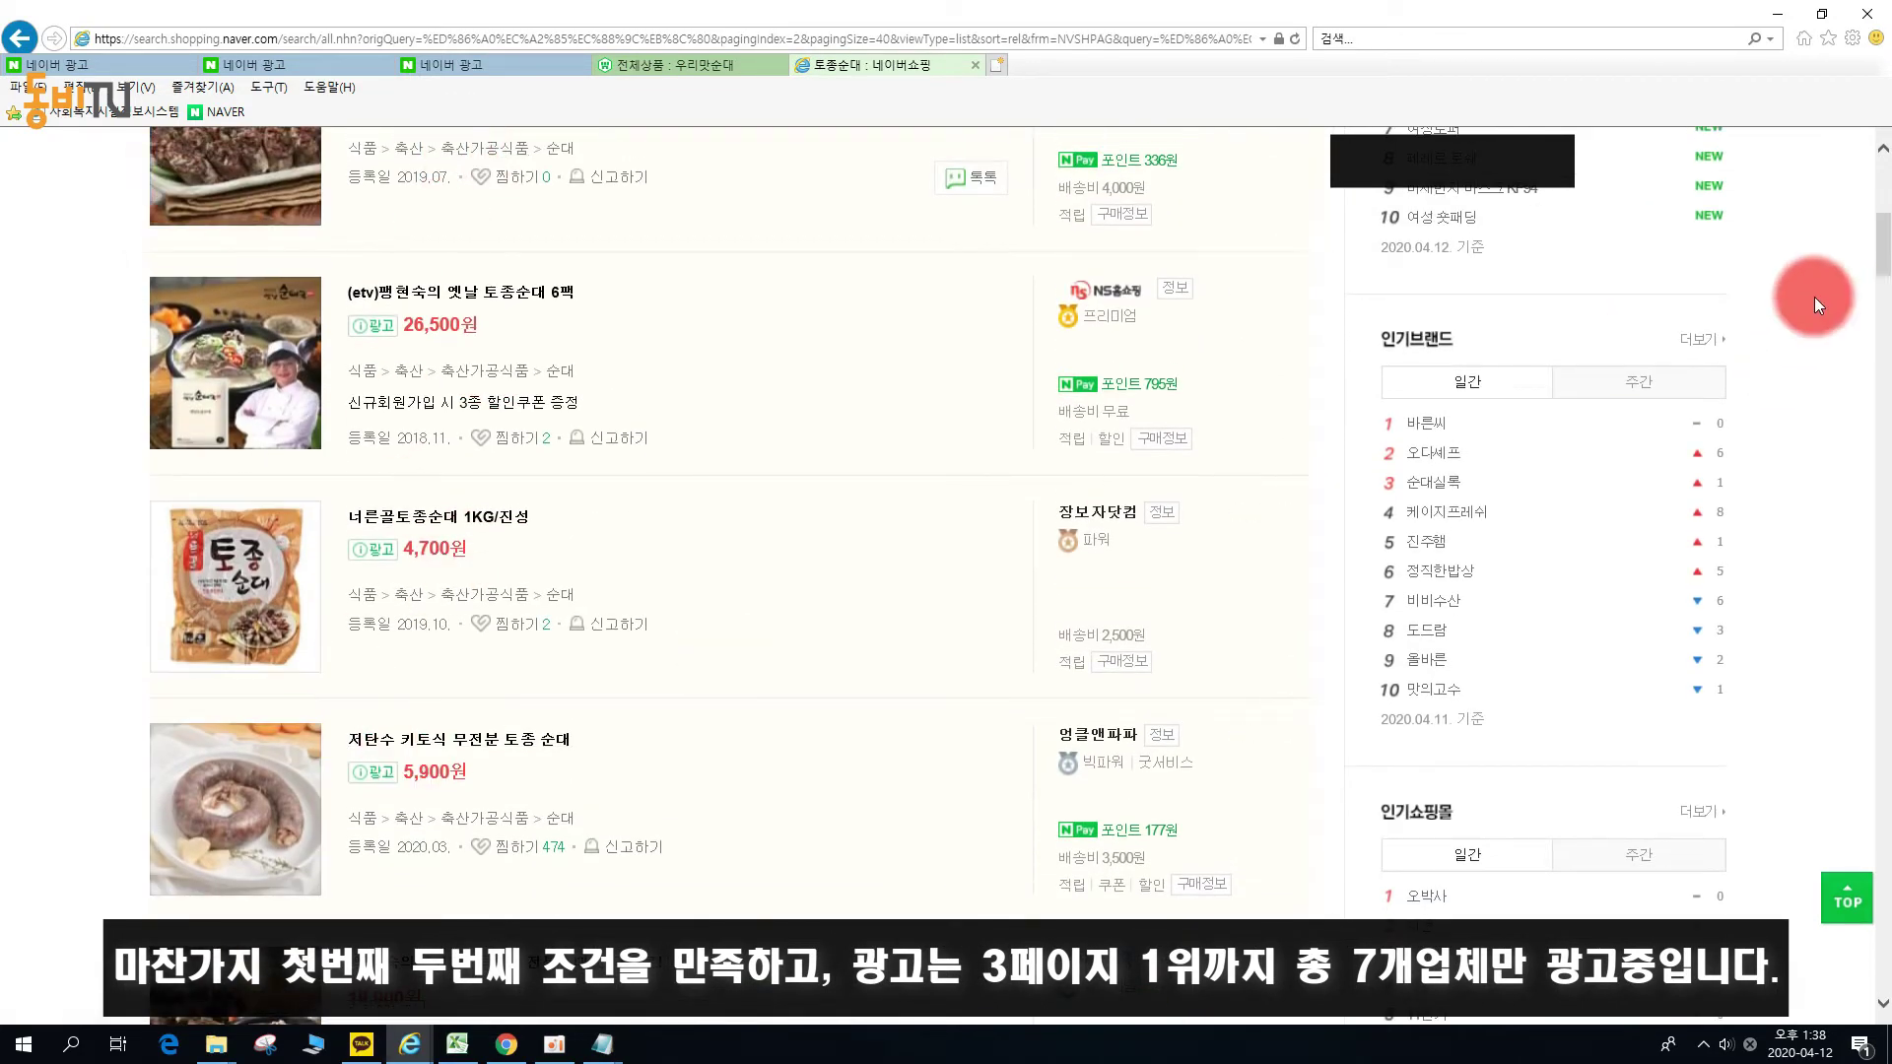
key("End")
left_click(646, 180)
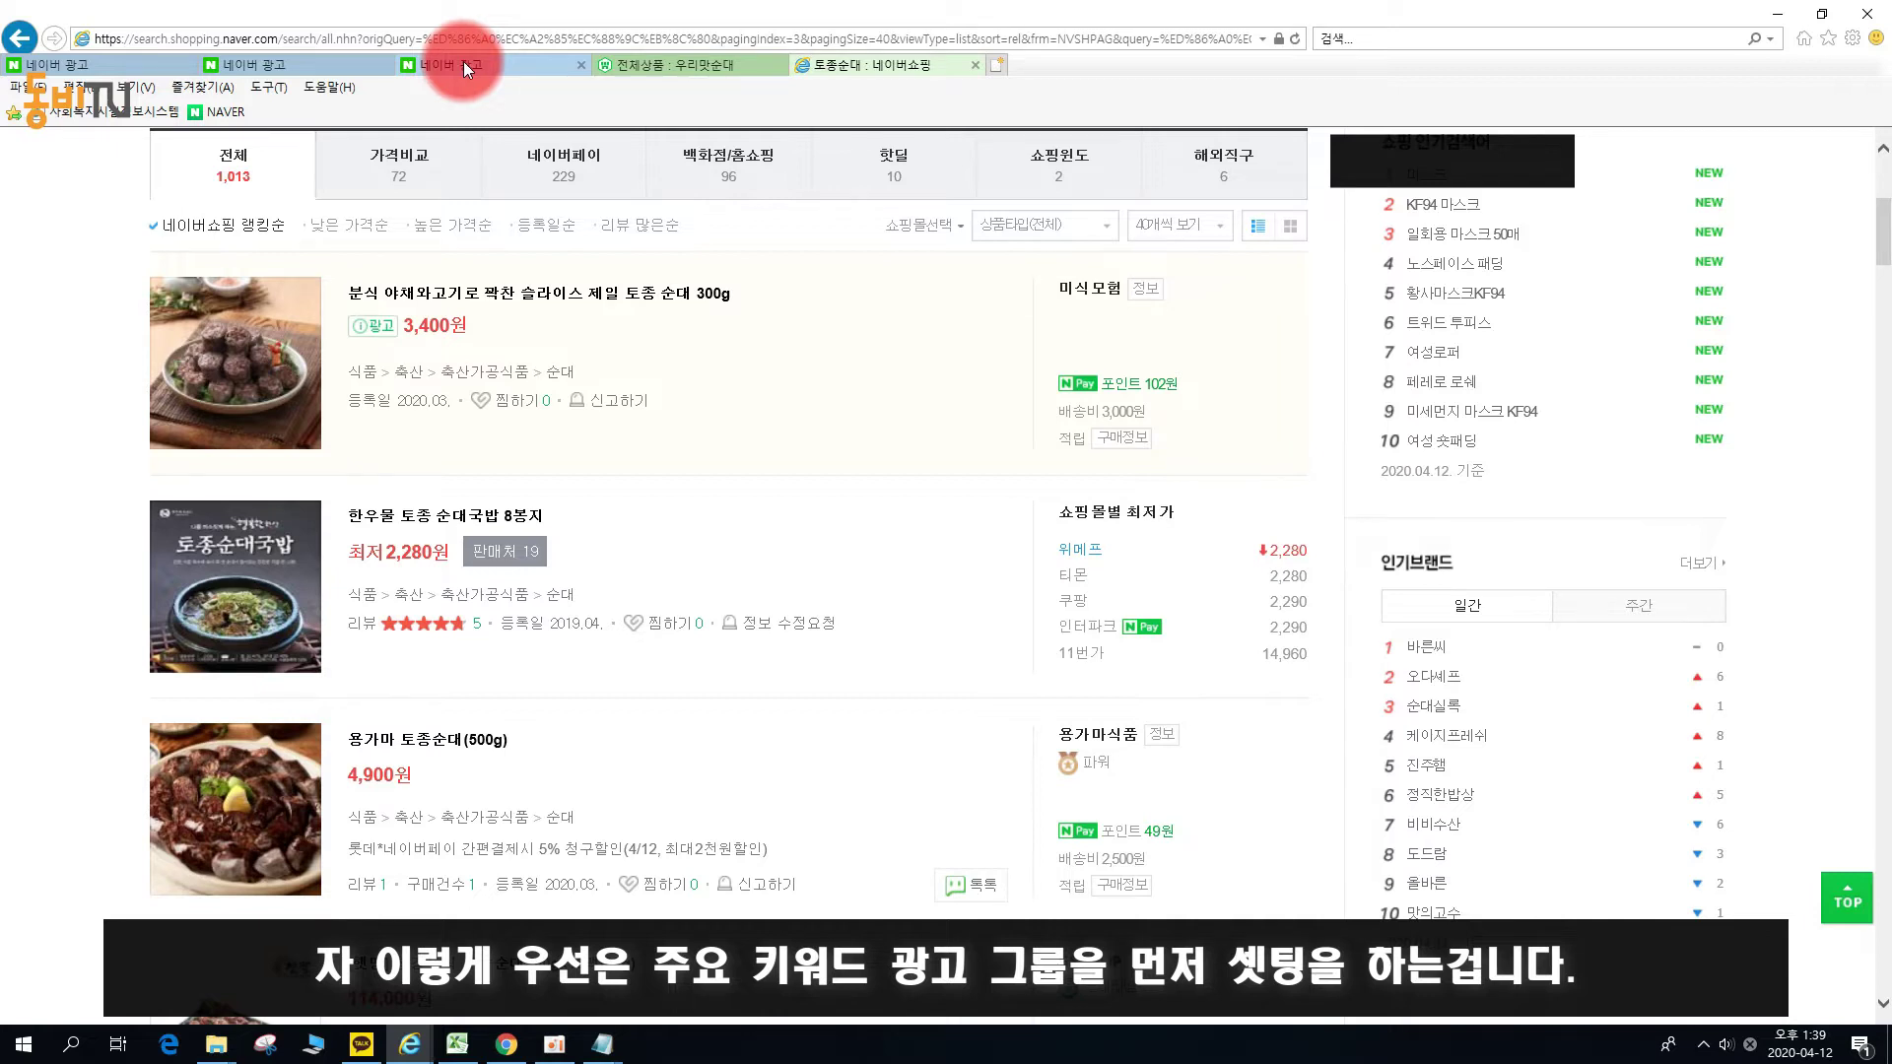
Go back to the 01.모듬순대 ad group in Naver ads and bring up the Notepad memo holding the drafted product name.
left_click(310, 62)
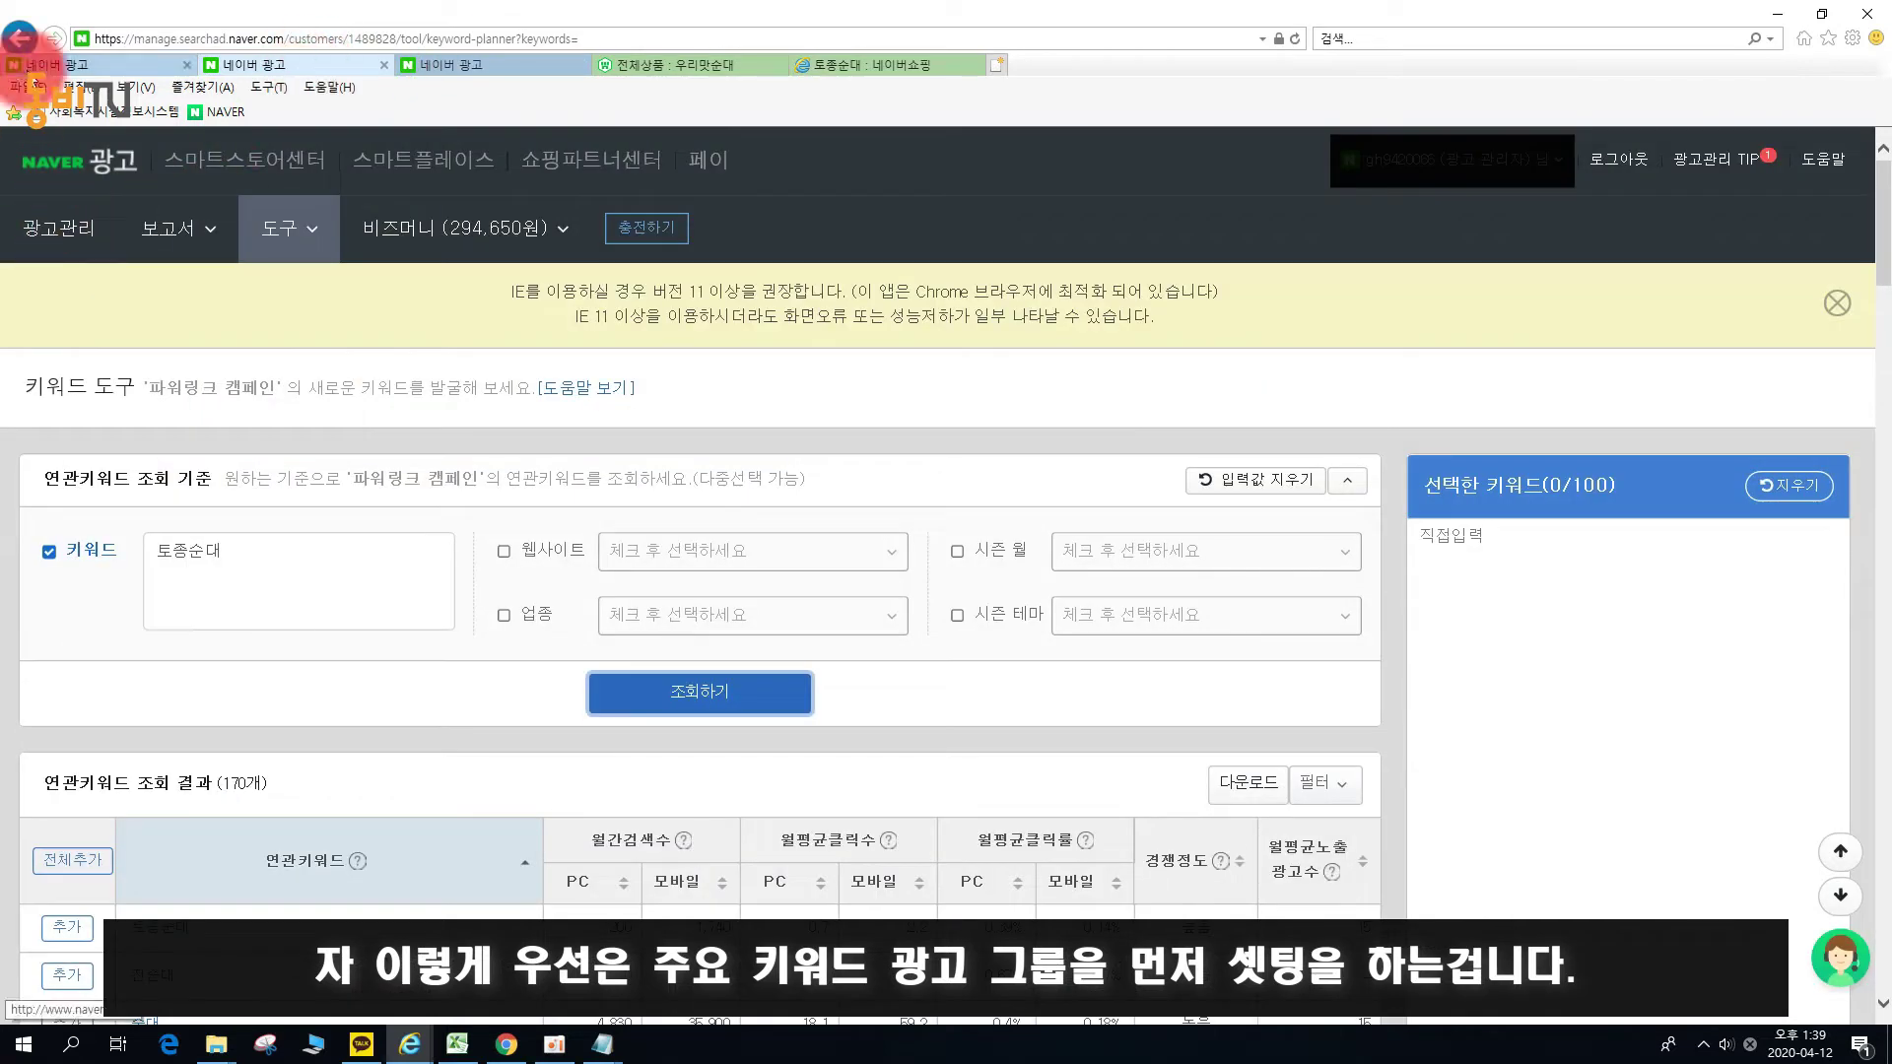
left_click(20, 38)
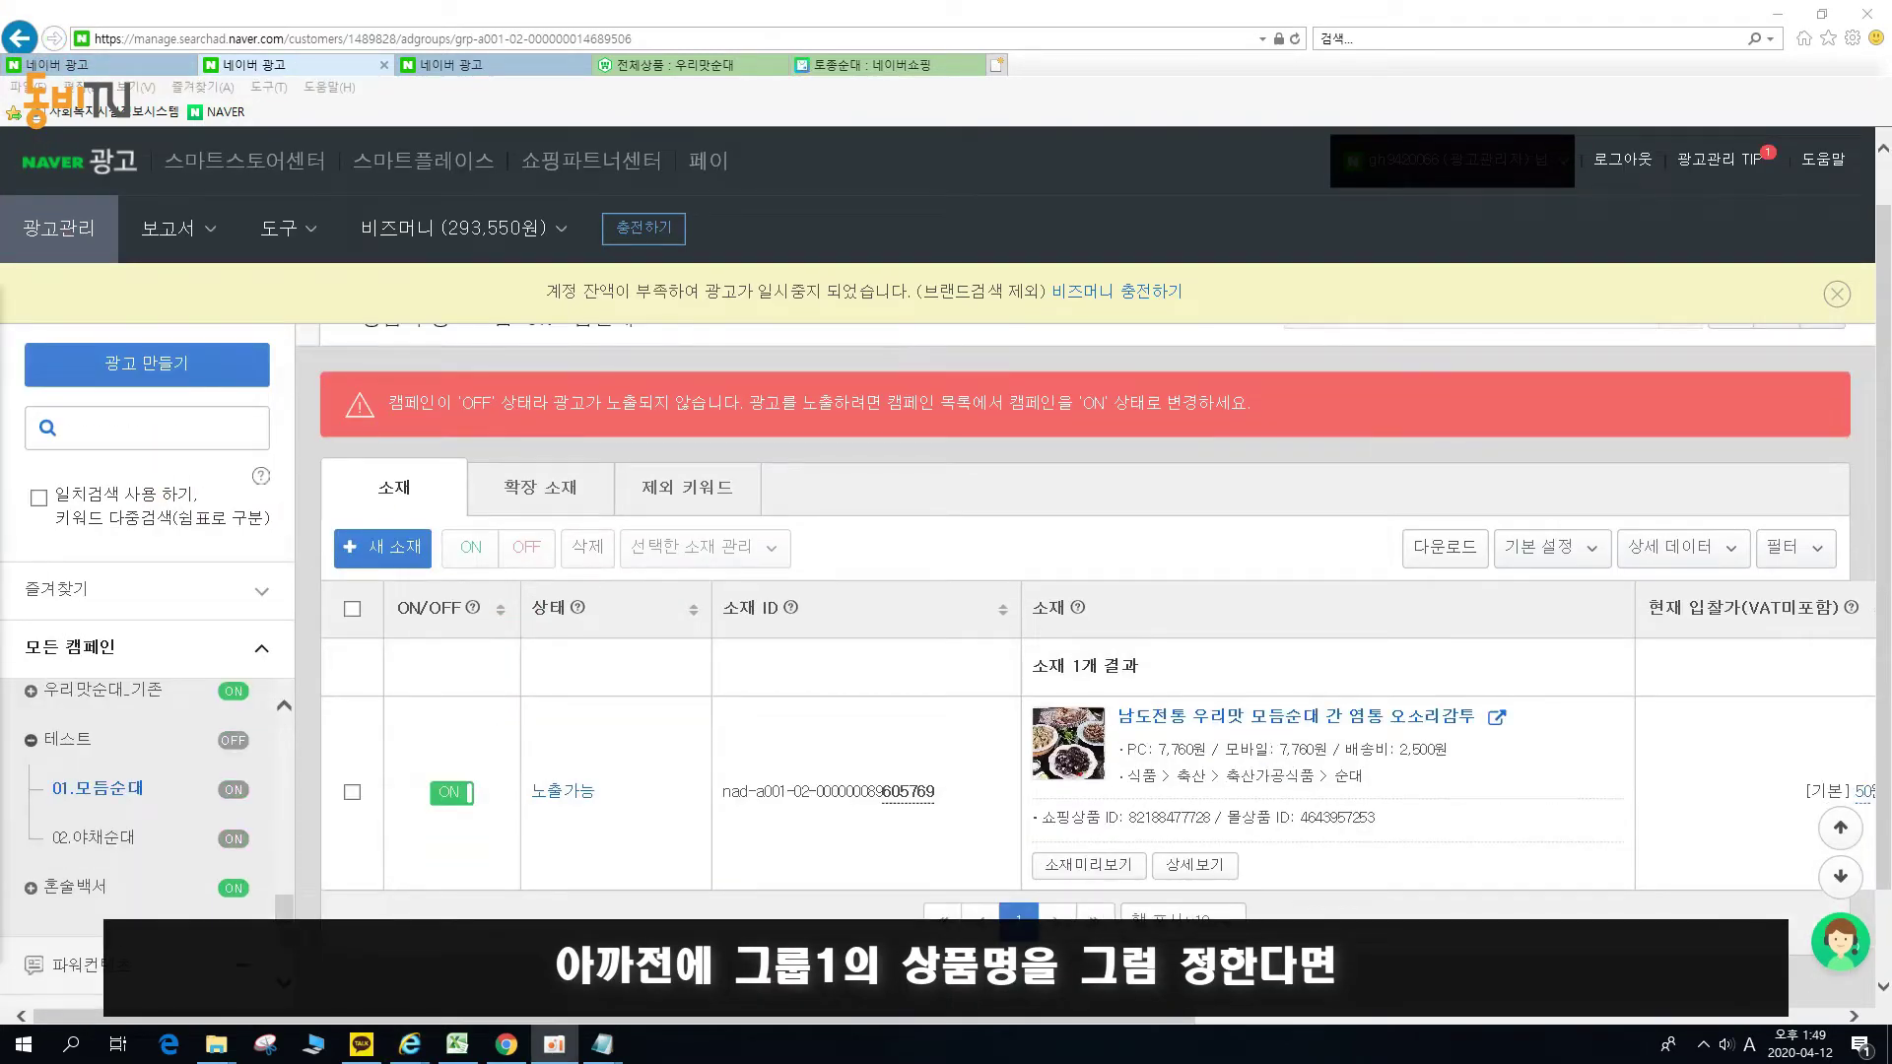
left_click_drag(0, 328, 328, 322)
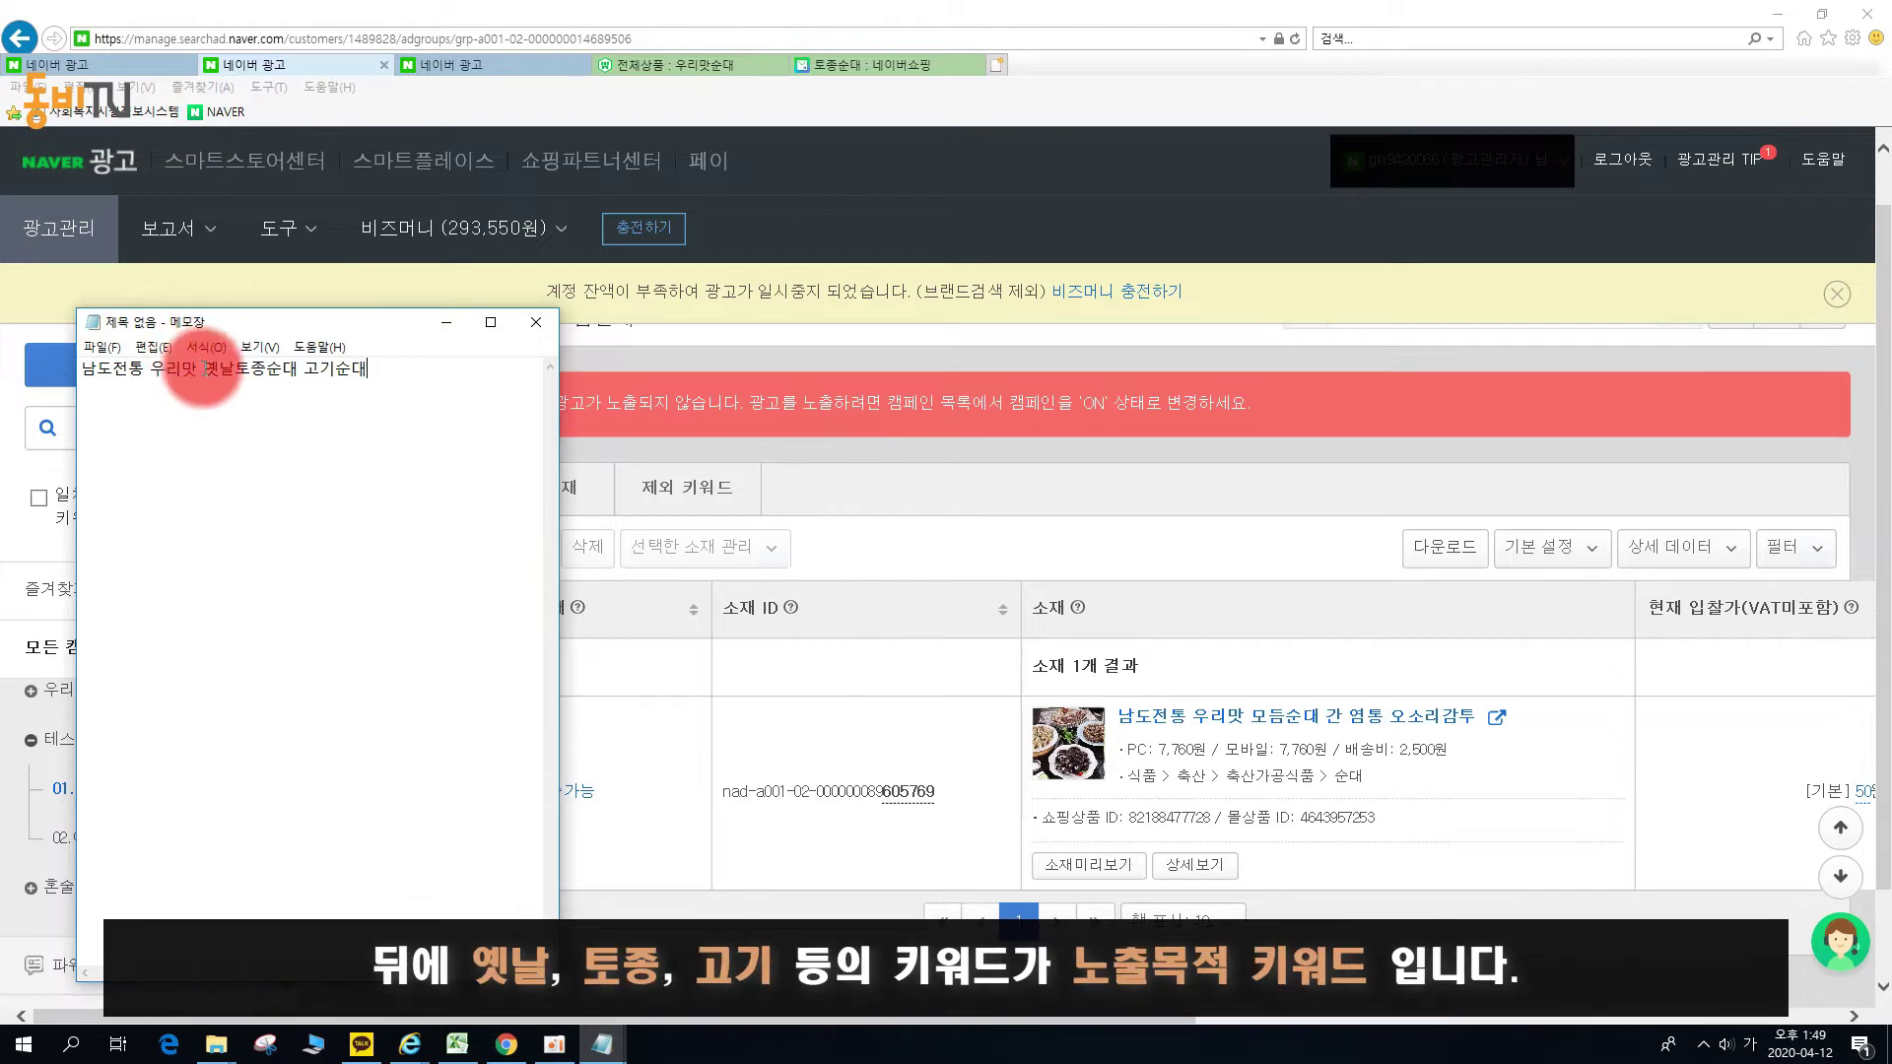
Examine the exposure keywords in the memo's drafted product name, including 옛날, 토종순대, 고기순대, 전통 and 맛.
left_click_drag(204, 370, 248, 375)
left_click(250, 371)
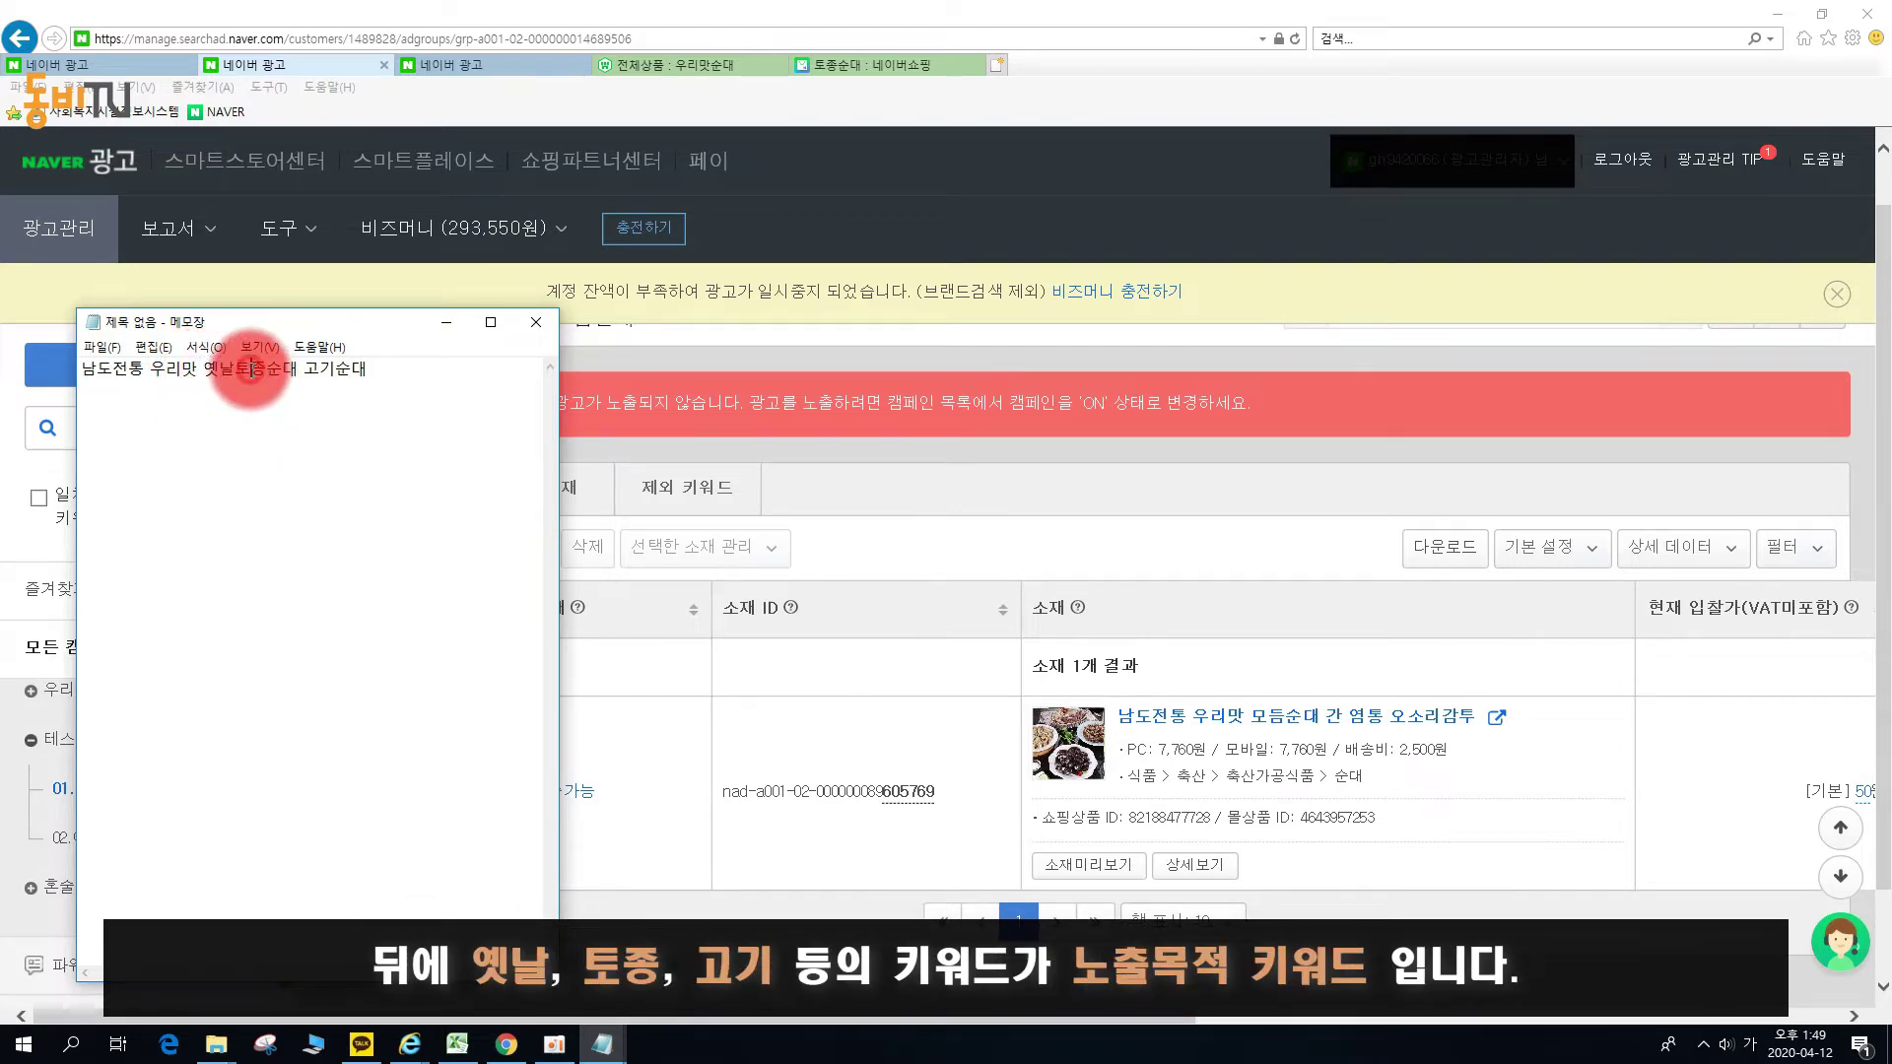
left_click(336, 370)
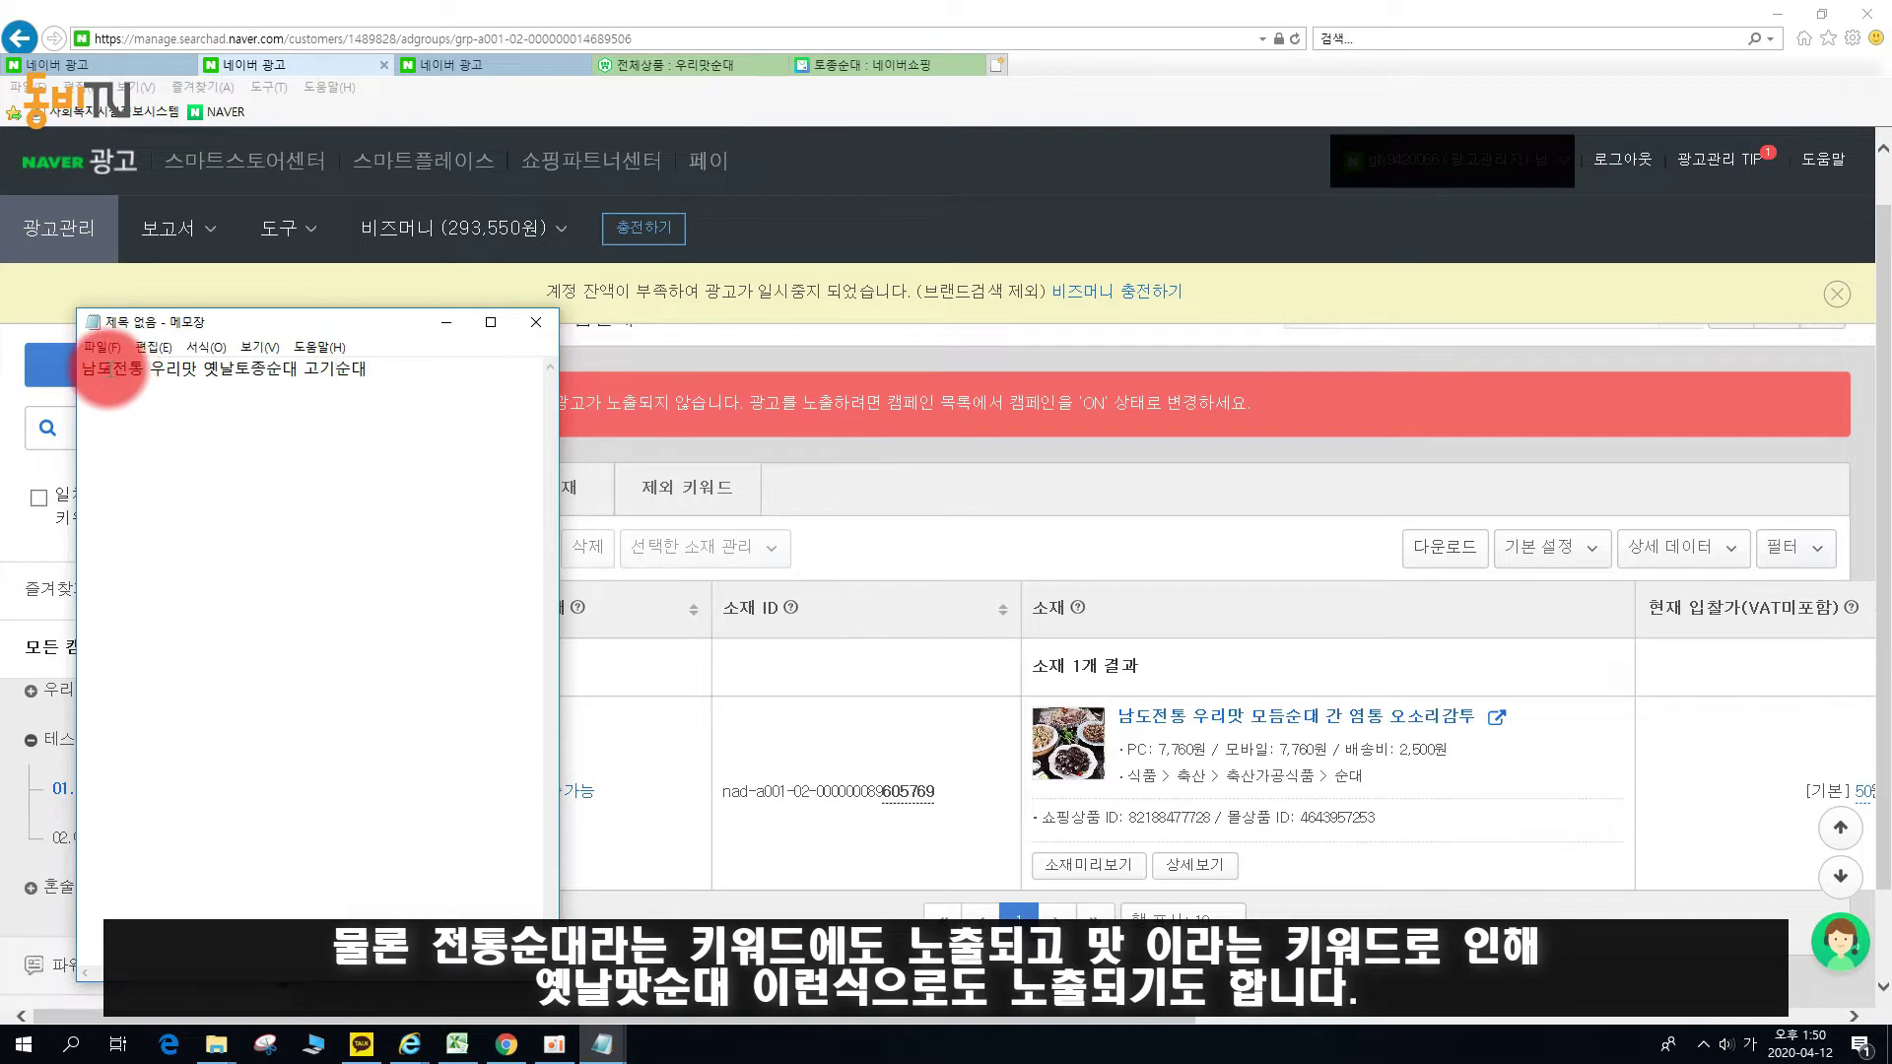
left_click_drag(113, 370, 137, 371)
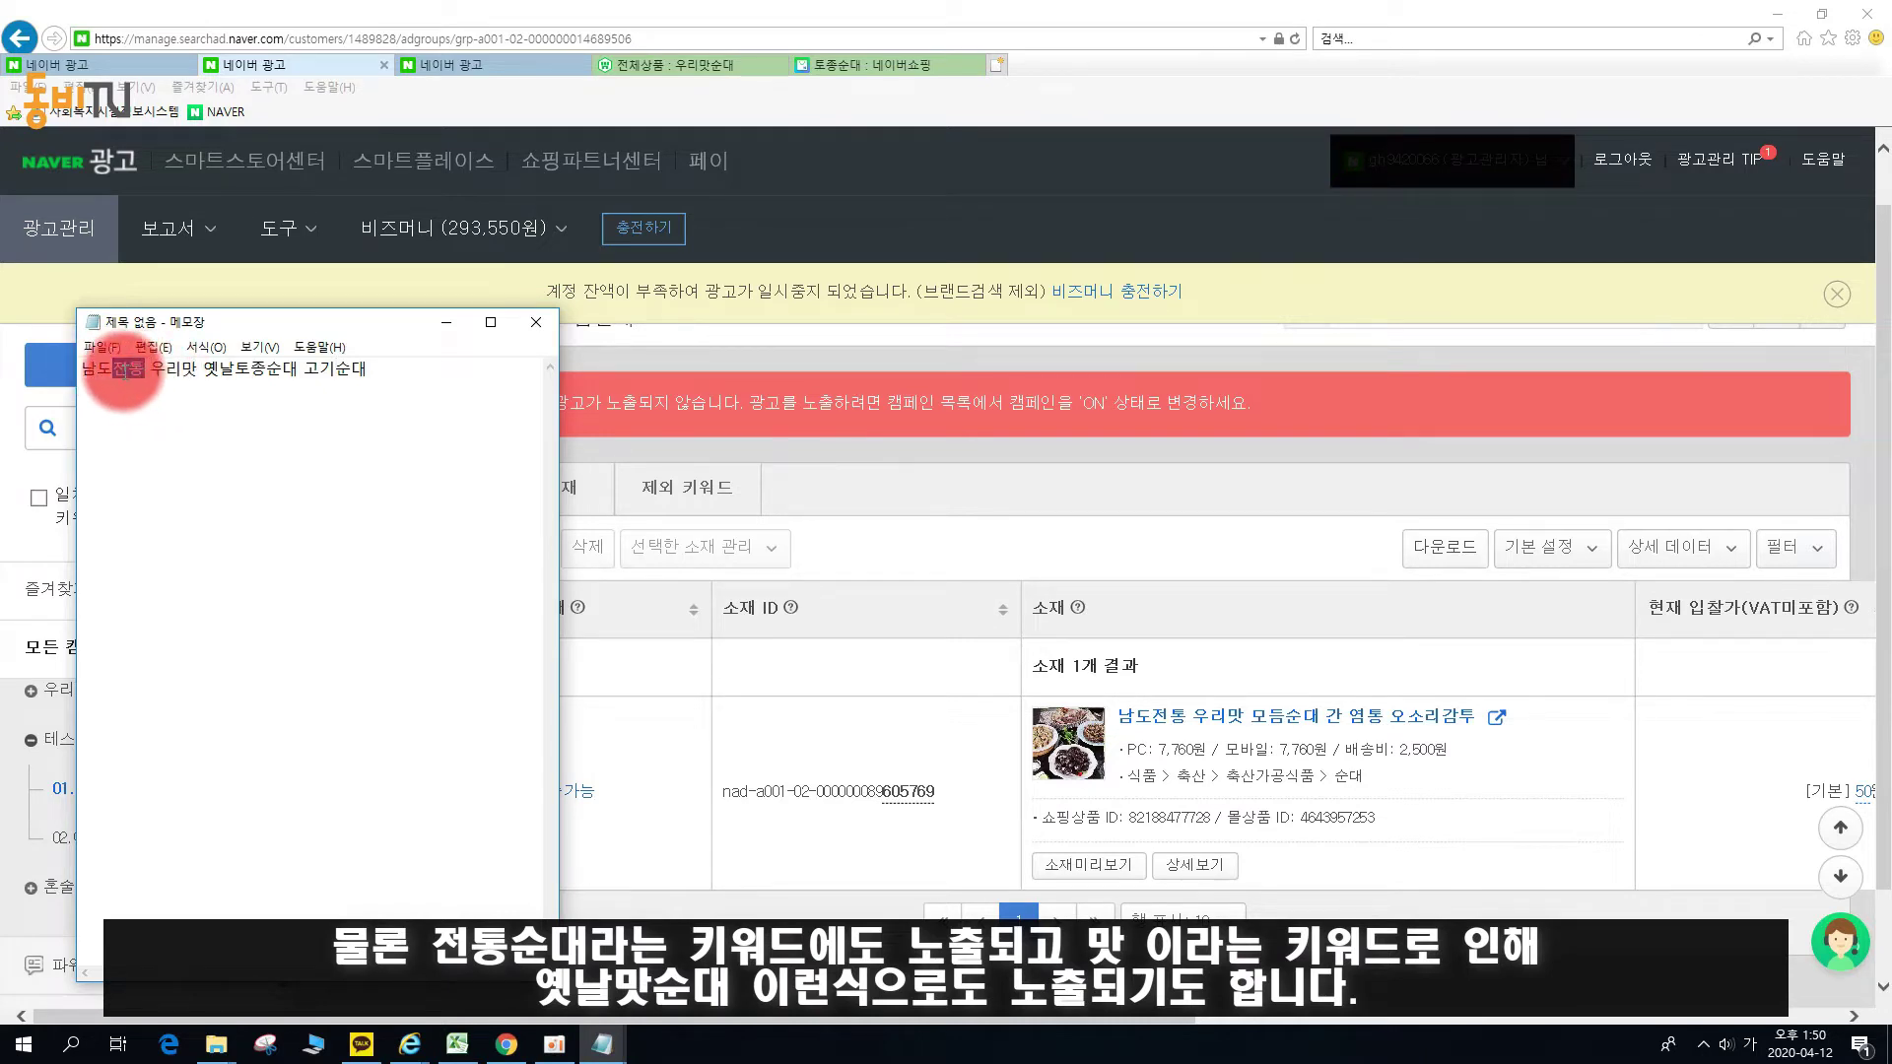
left_click(123, 373)
left_click_drag(266, 372, 298, 372)
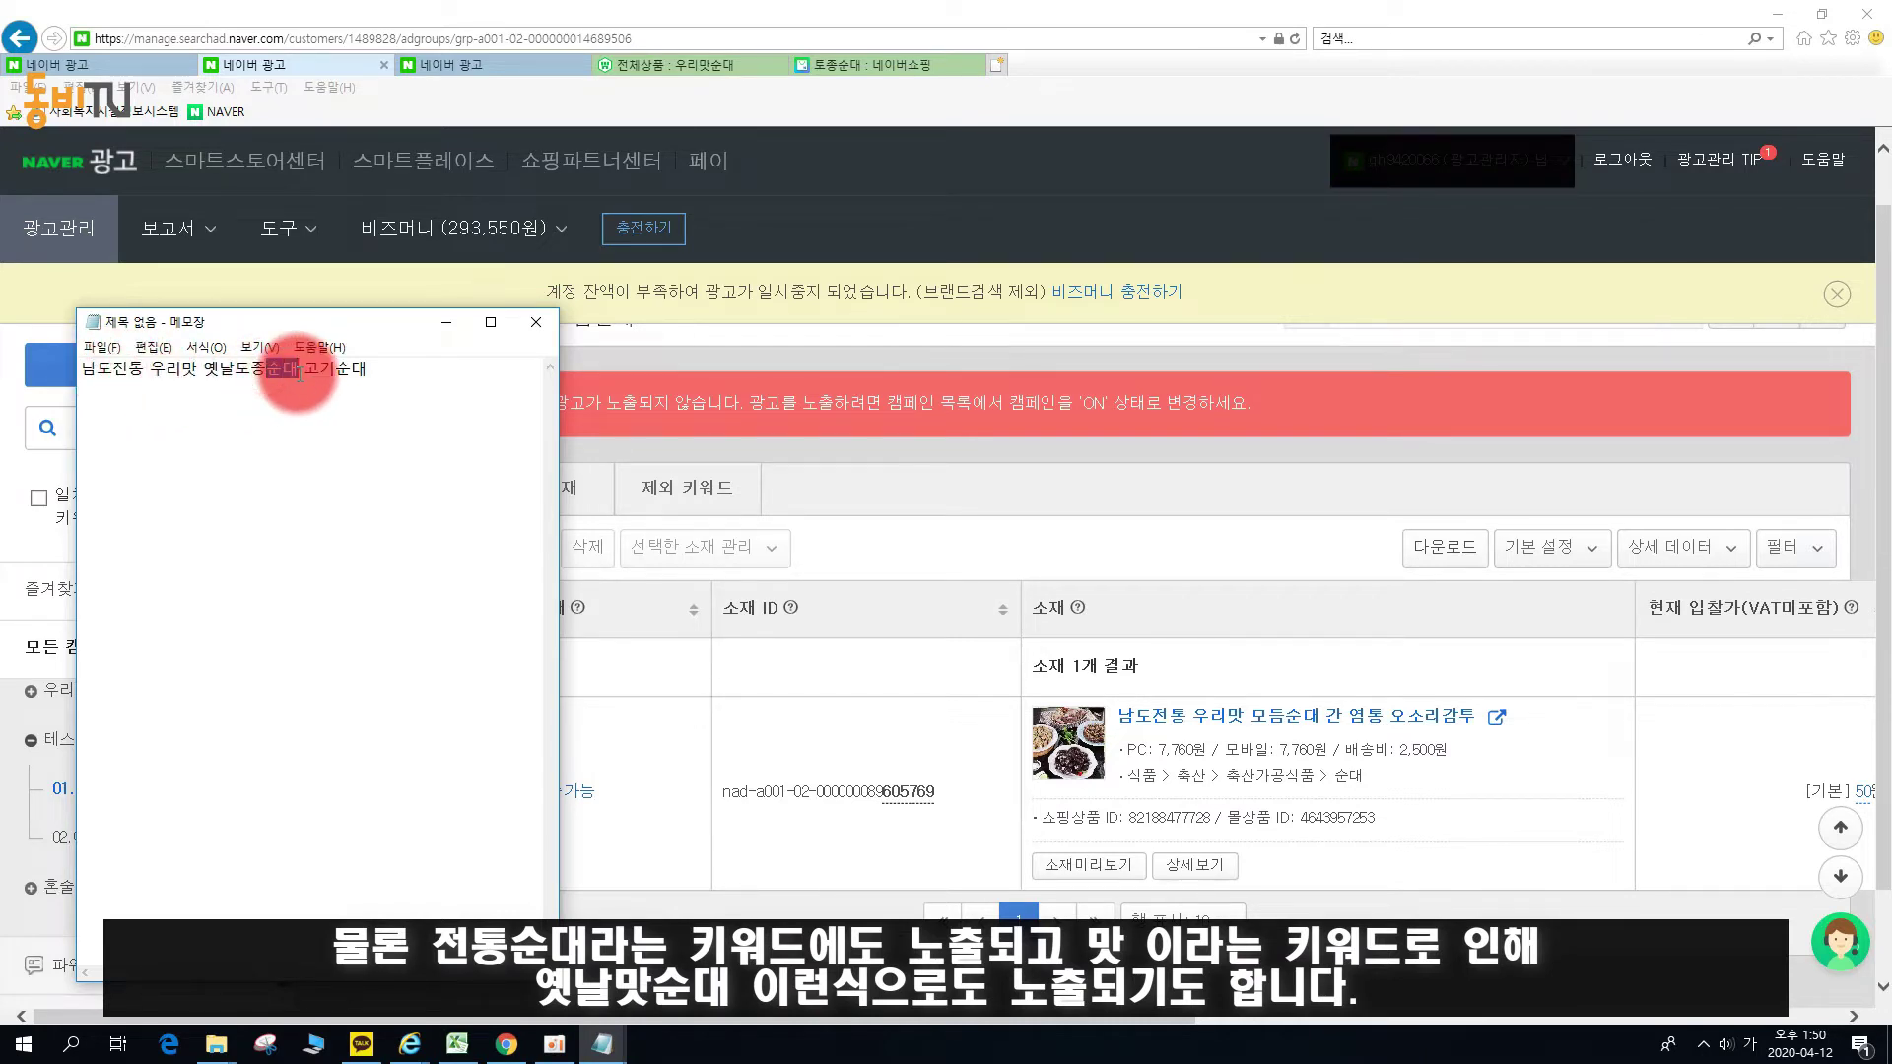
left_click(222, 374)
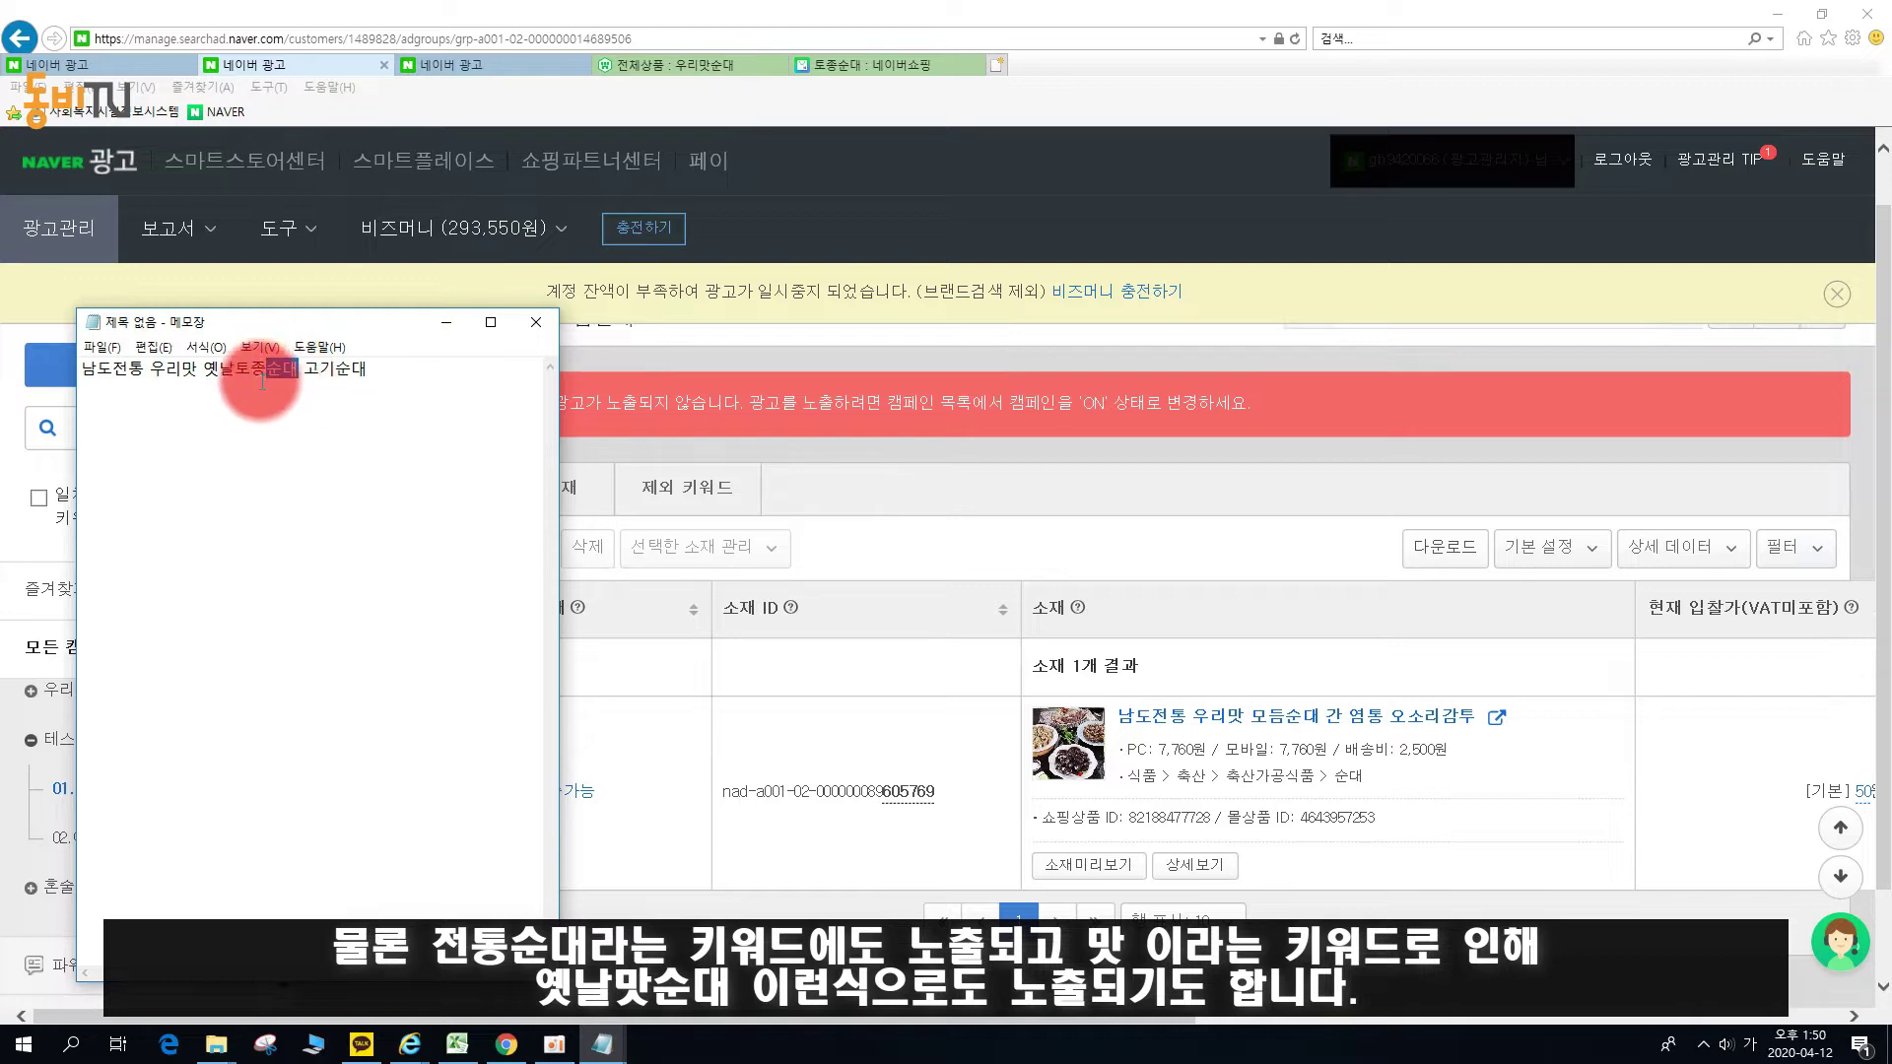
left_click_drag(184, 374, 212, 374)
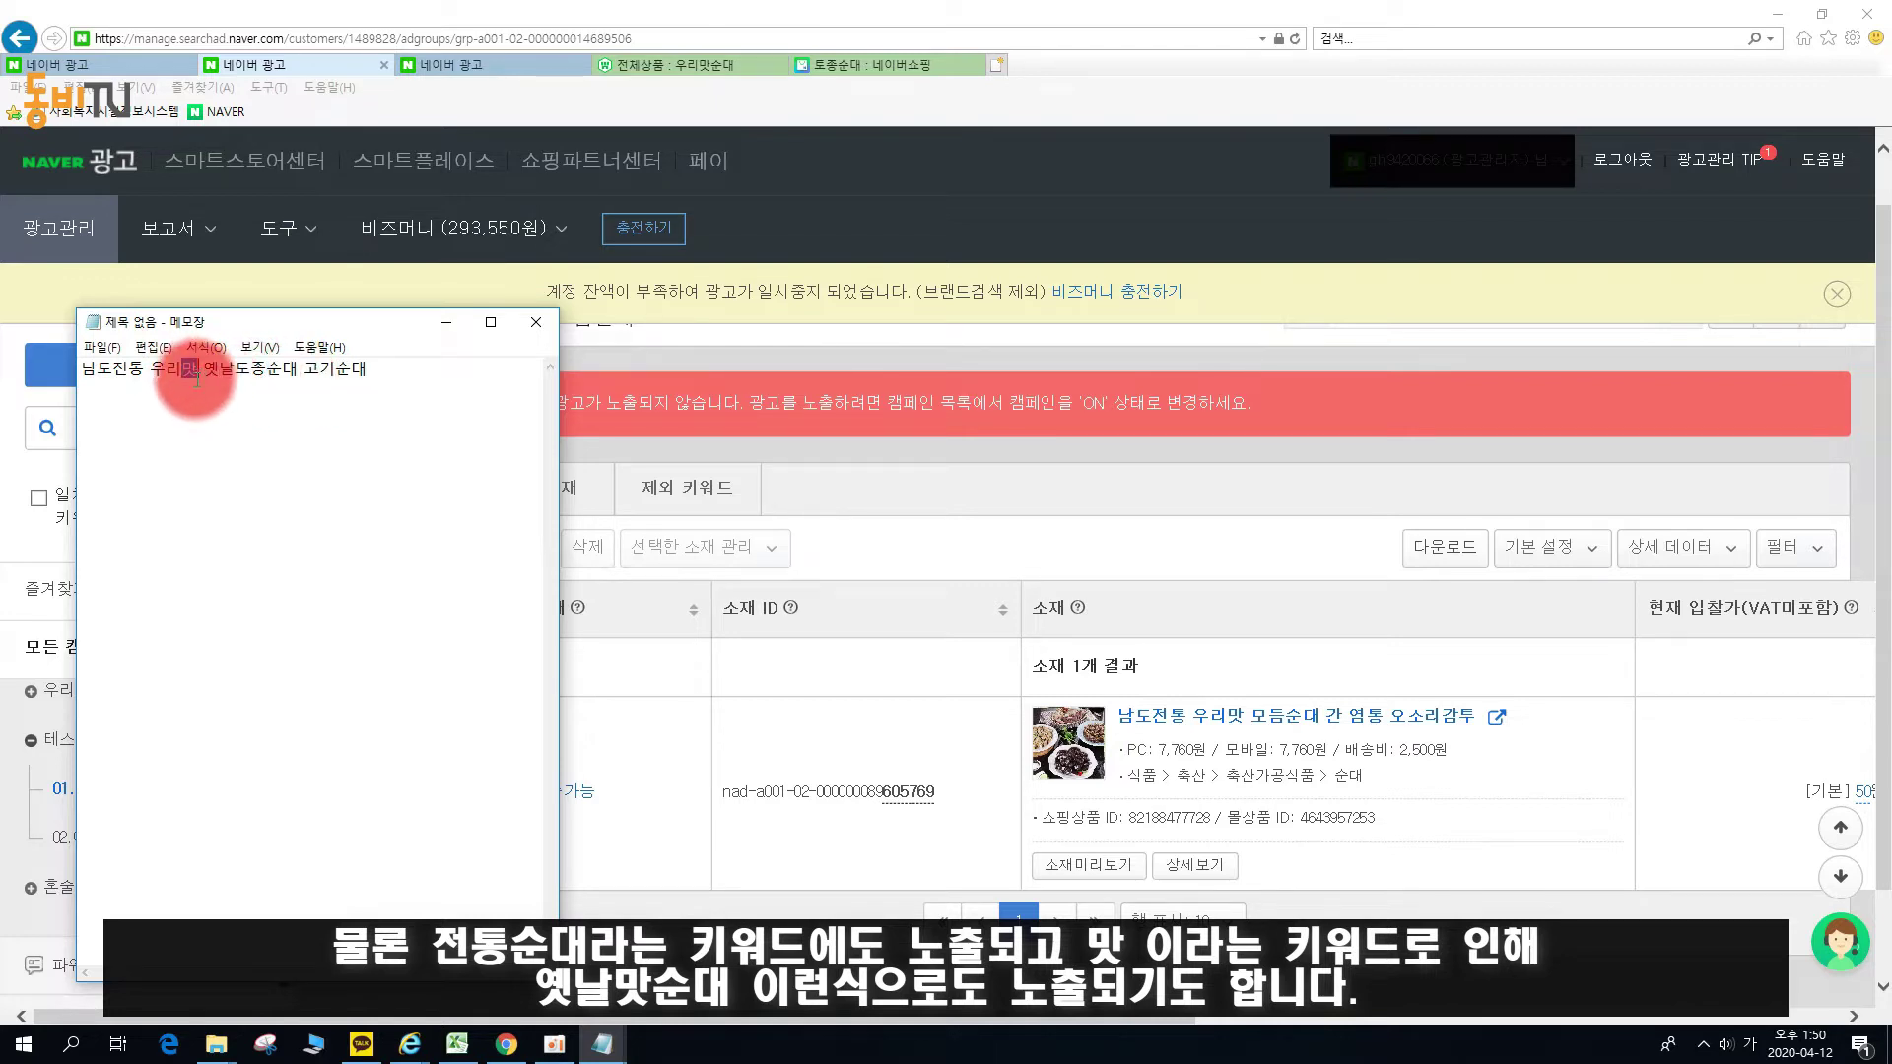
left_click_drag(203, 372, 197, 372)
left_click(298, 372)
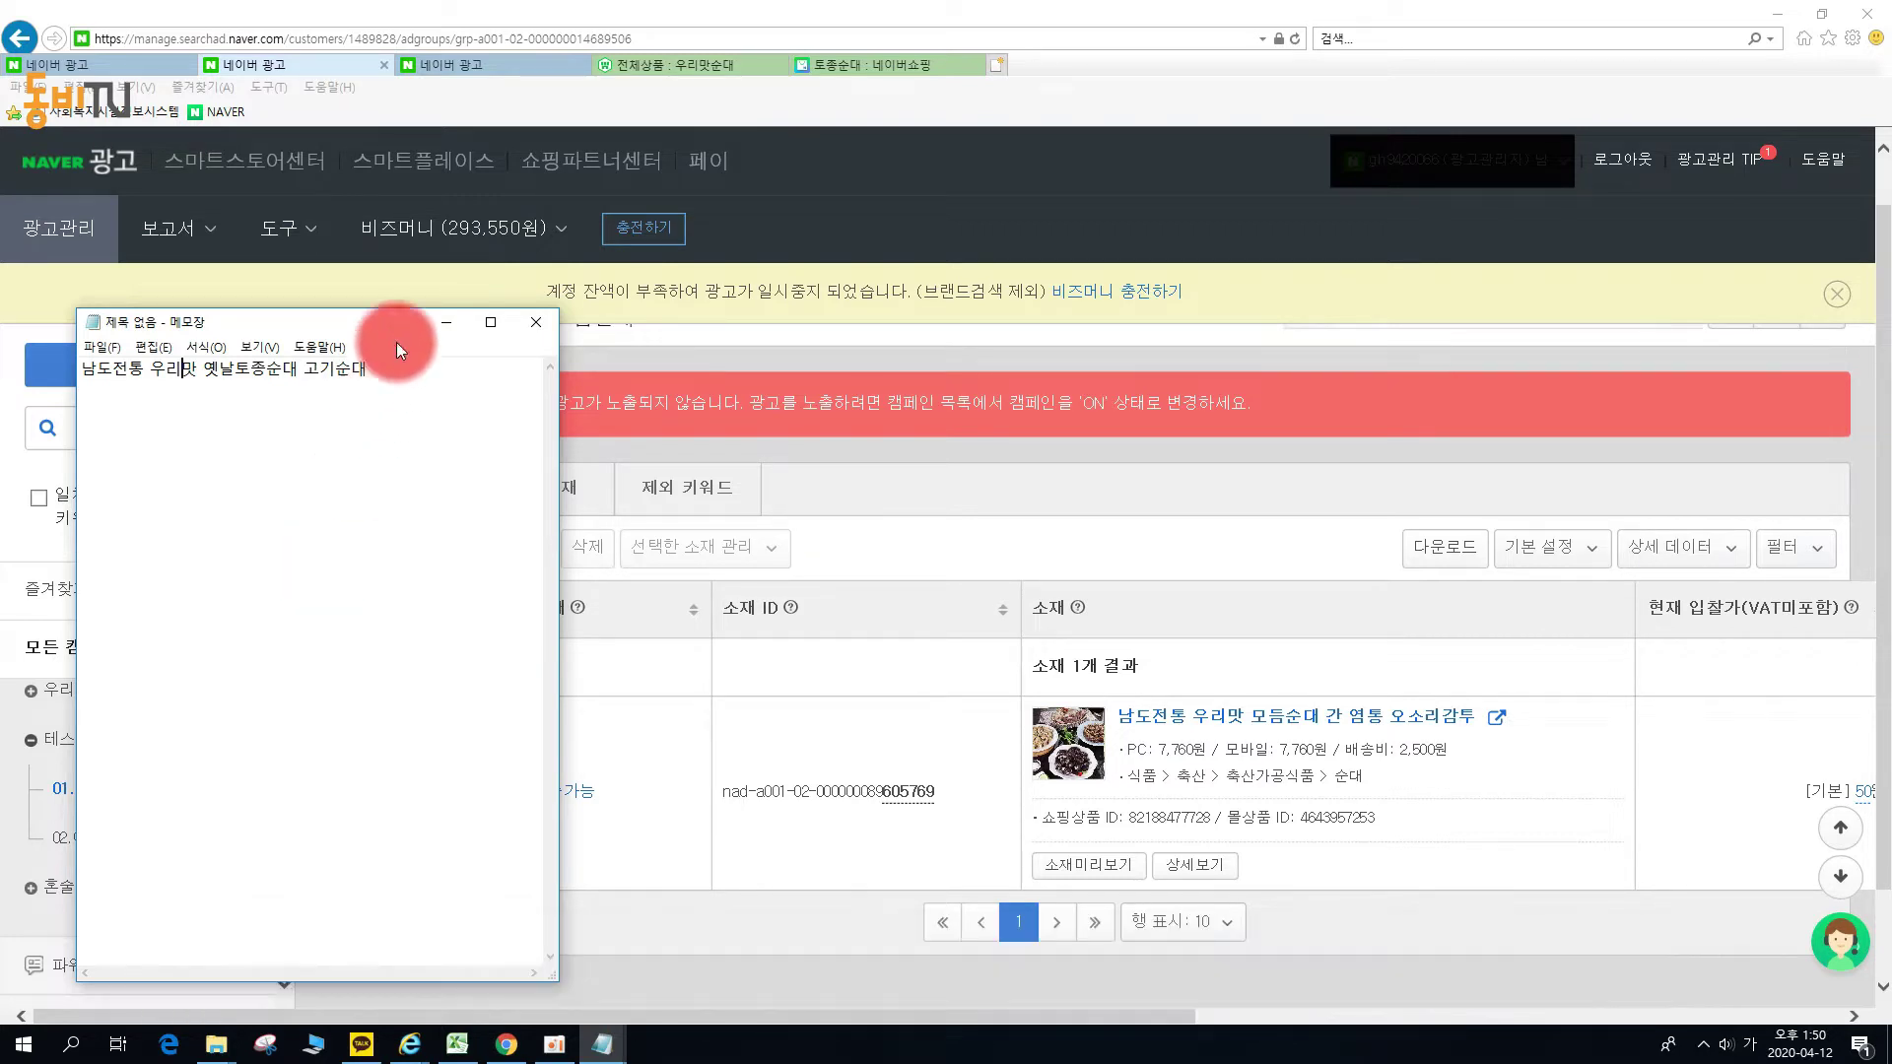
Copy the drafted name 남도전통 우리맛 옛날토종순대 고기순대 into the 01.모듬순대 ad's display product name and save it.
left_click_drag(394, 323, 96, 380)
key("ctrl+c")
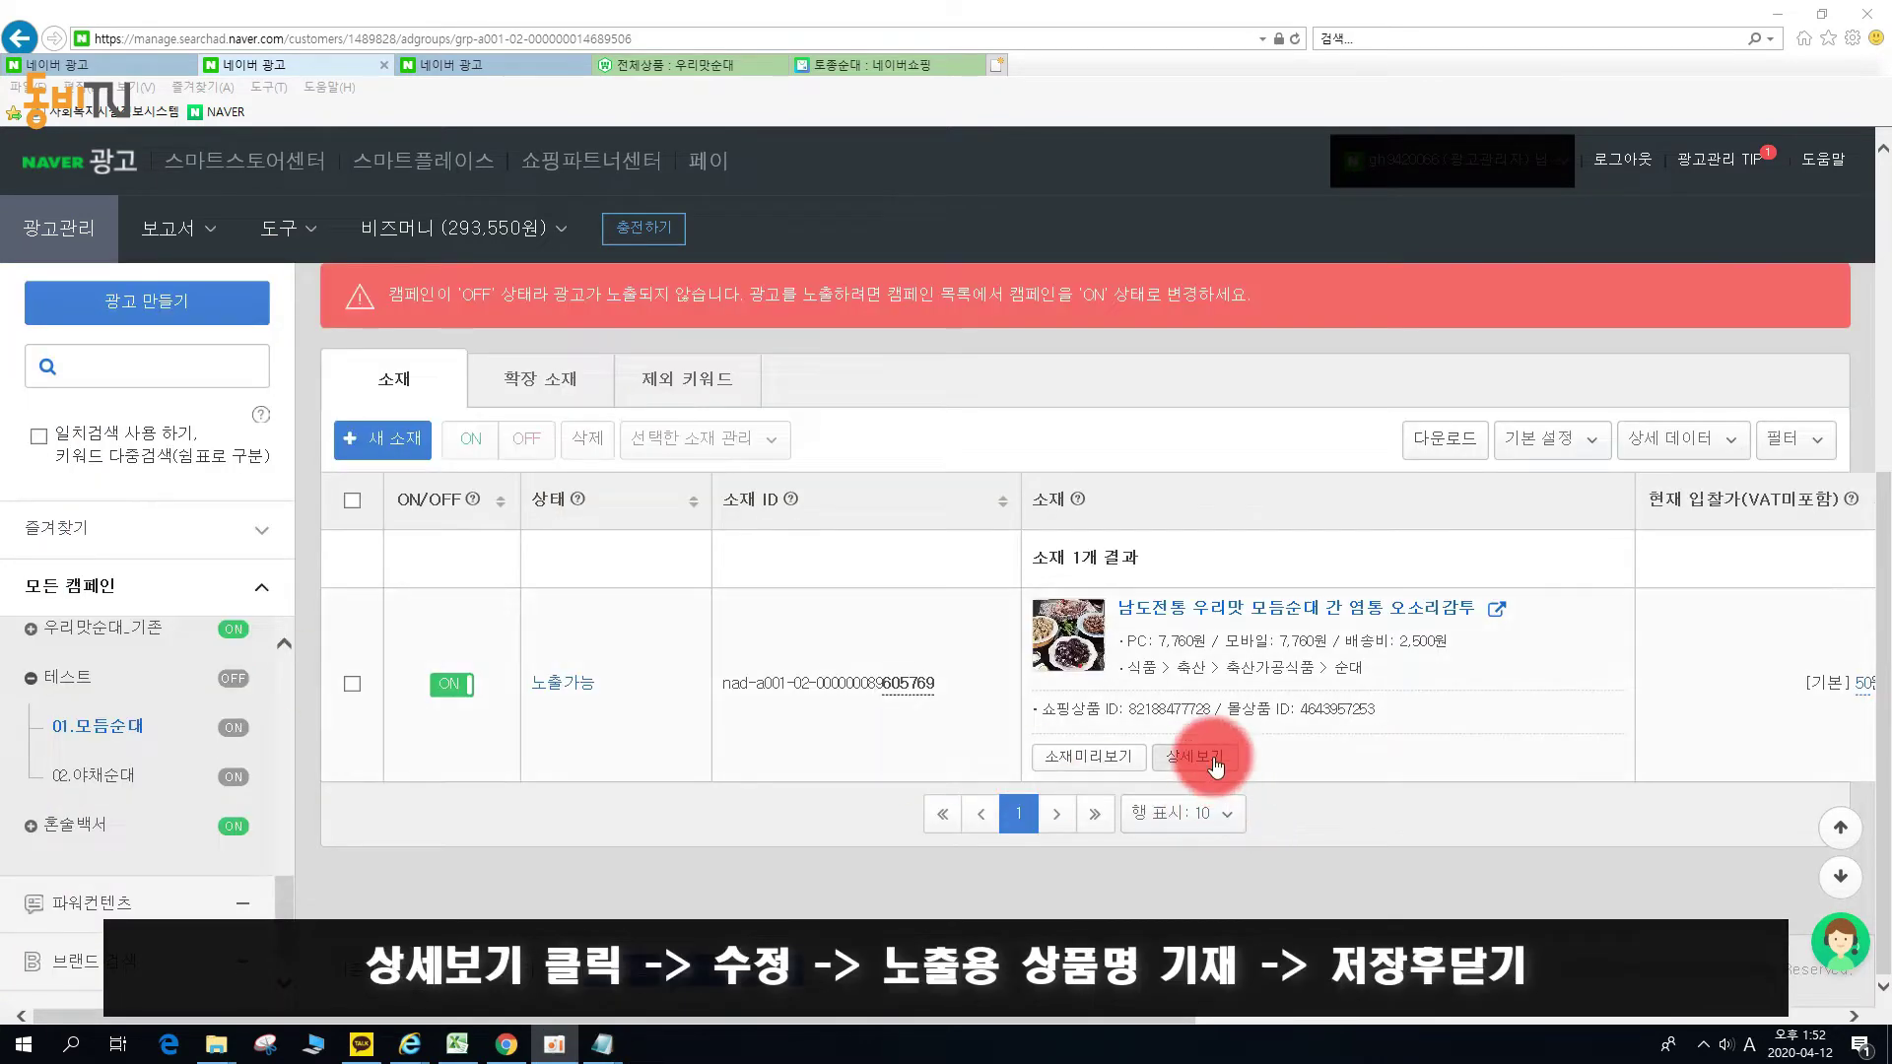
left_click(1214, 758)
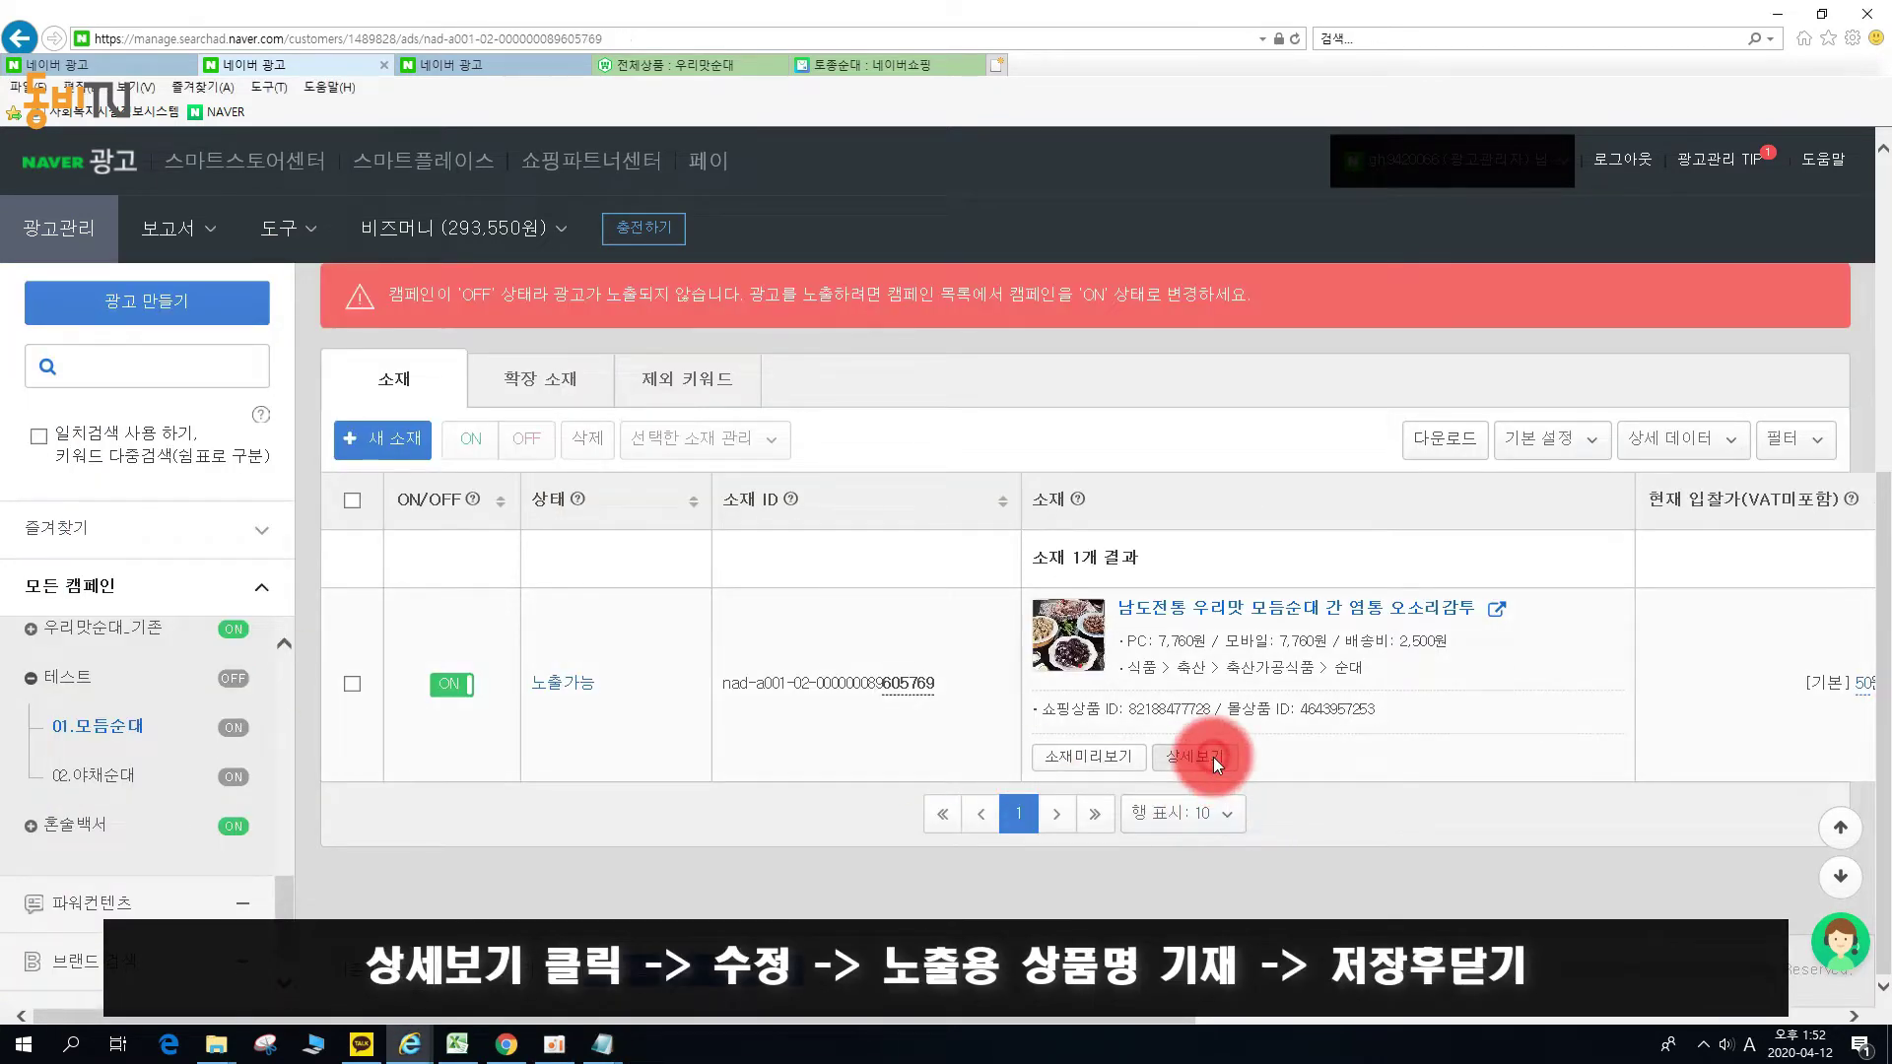
left_click_drag(1884, 512, 1887, 431)
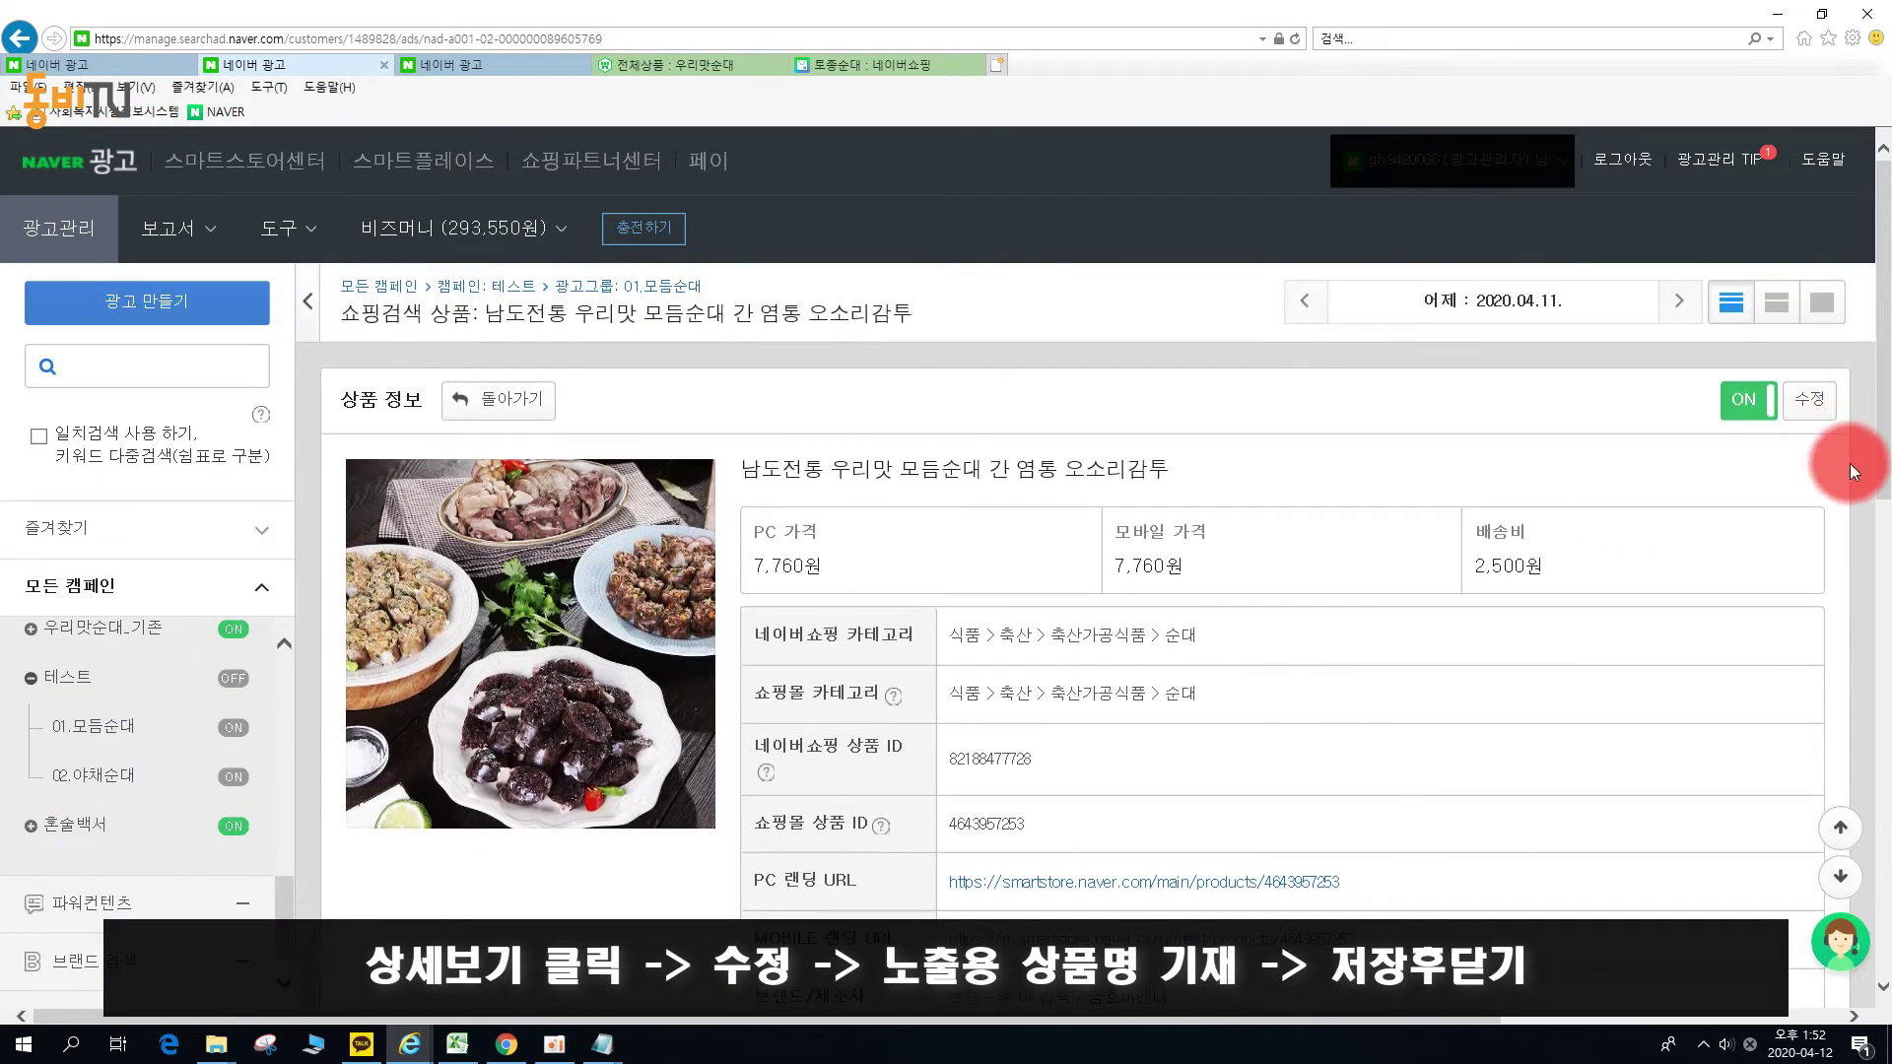
left_click(1810, 399)
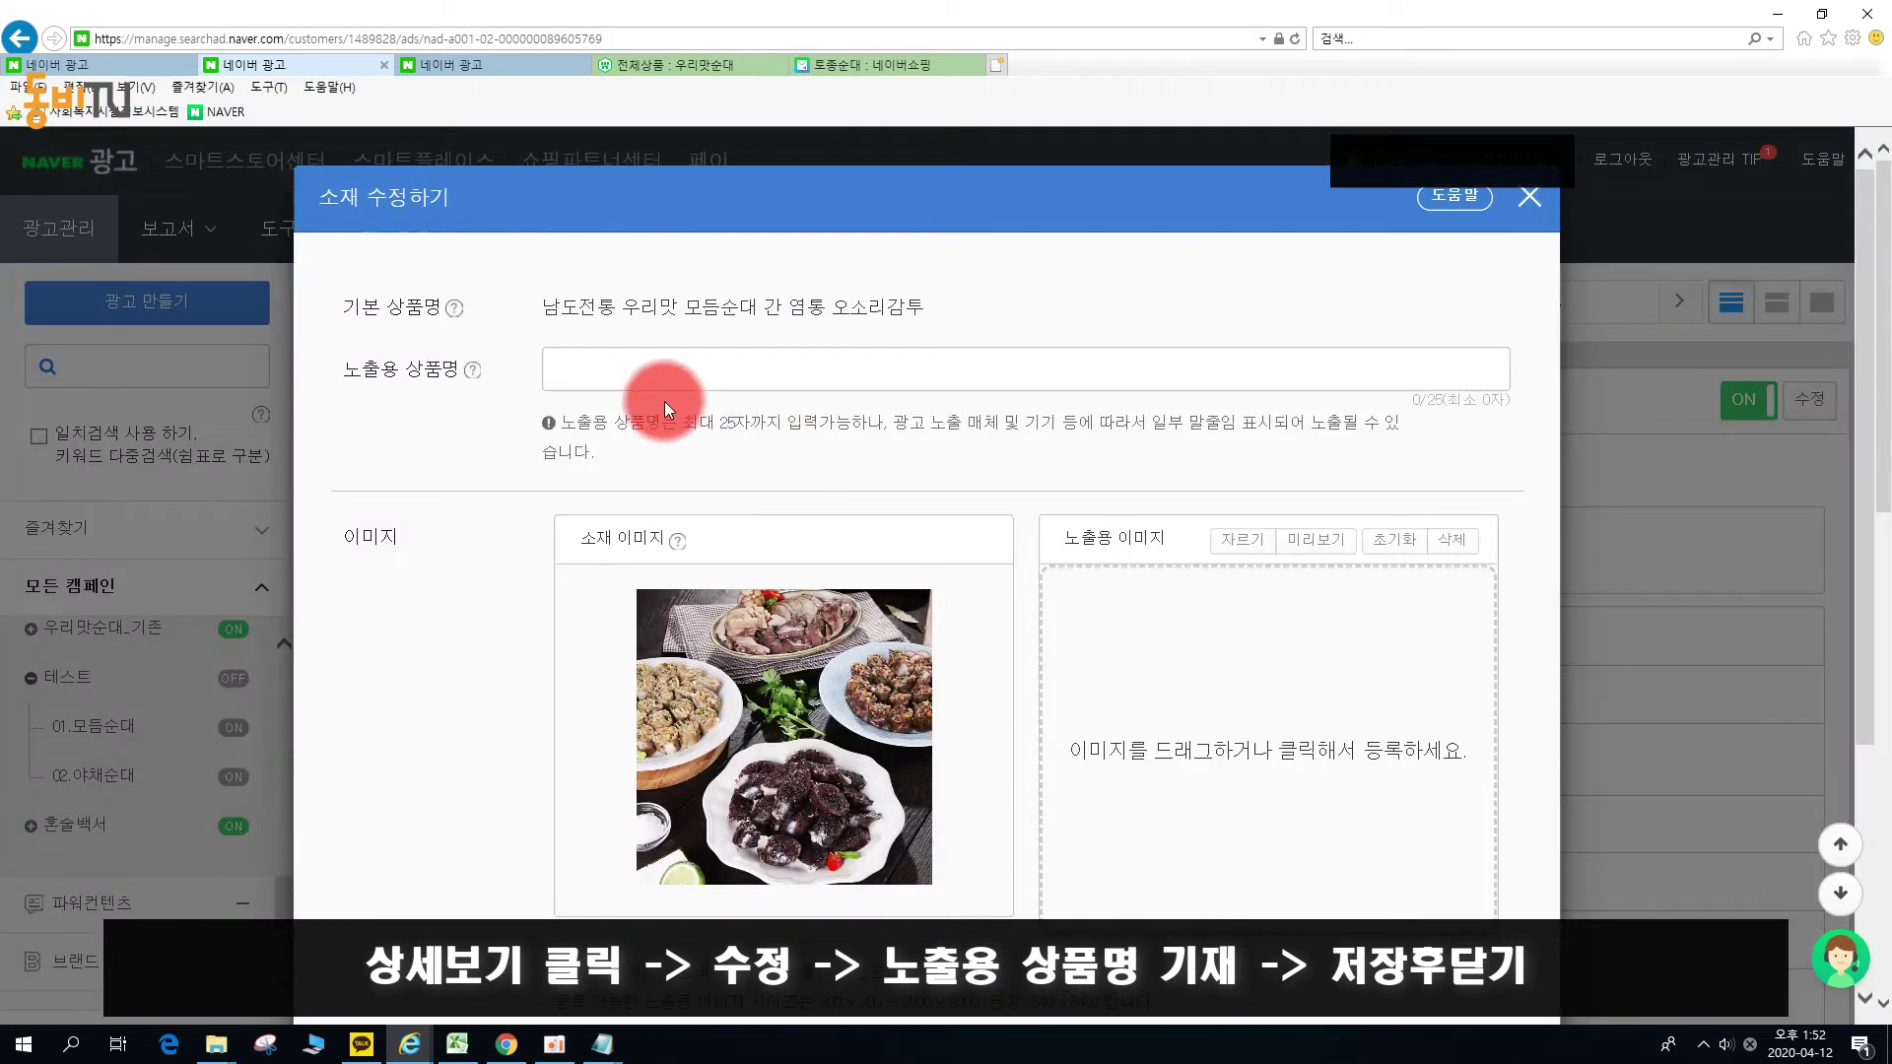
left_click(638, 368)
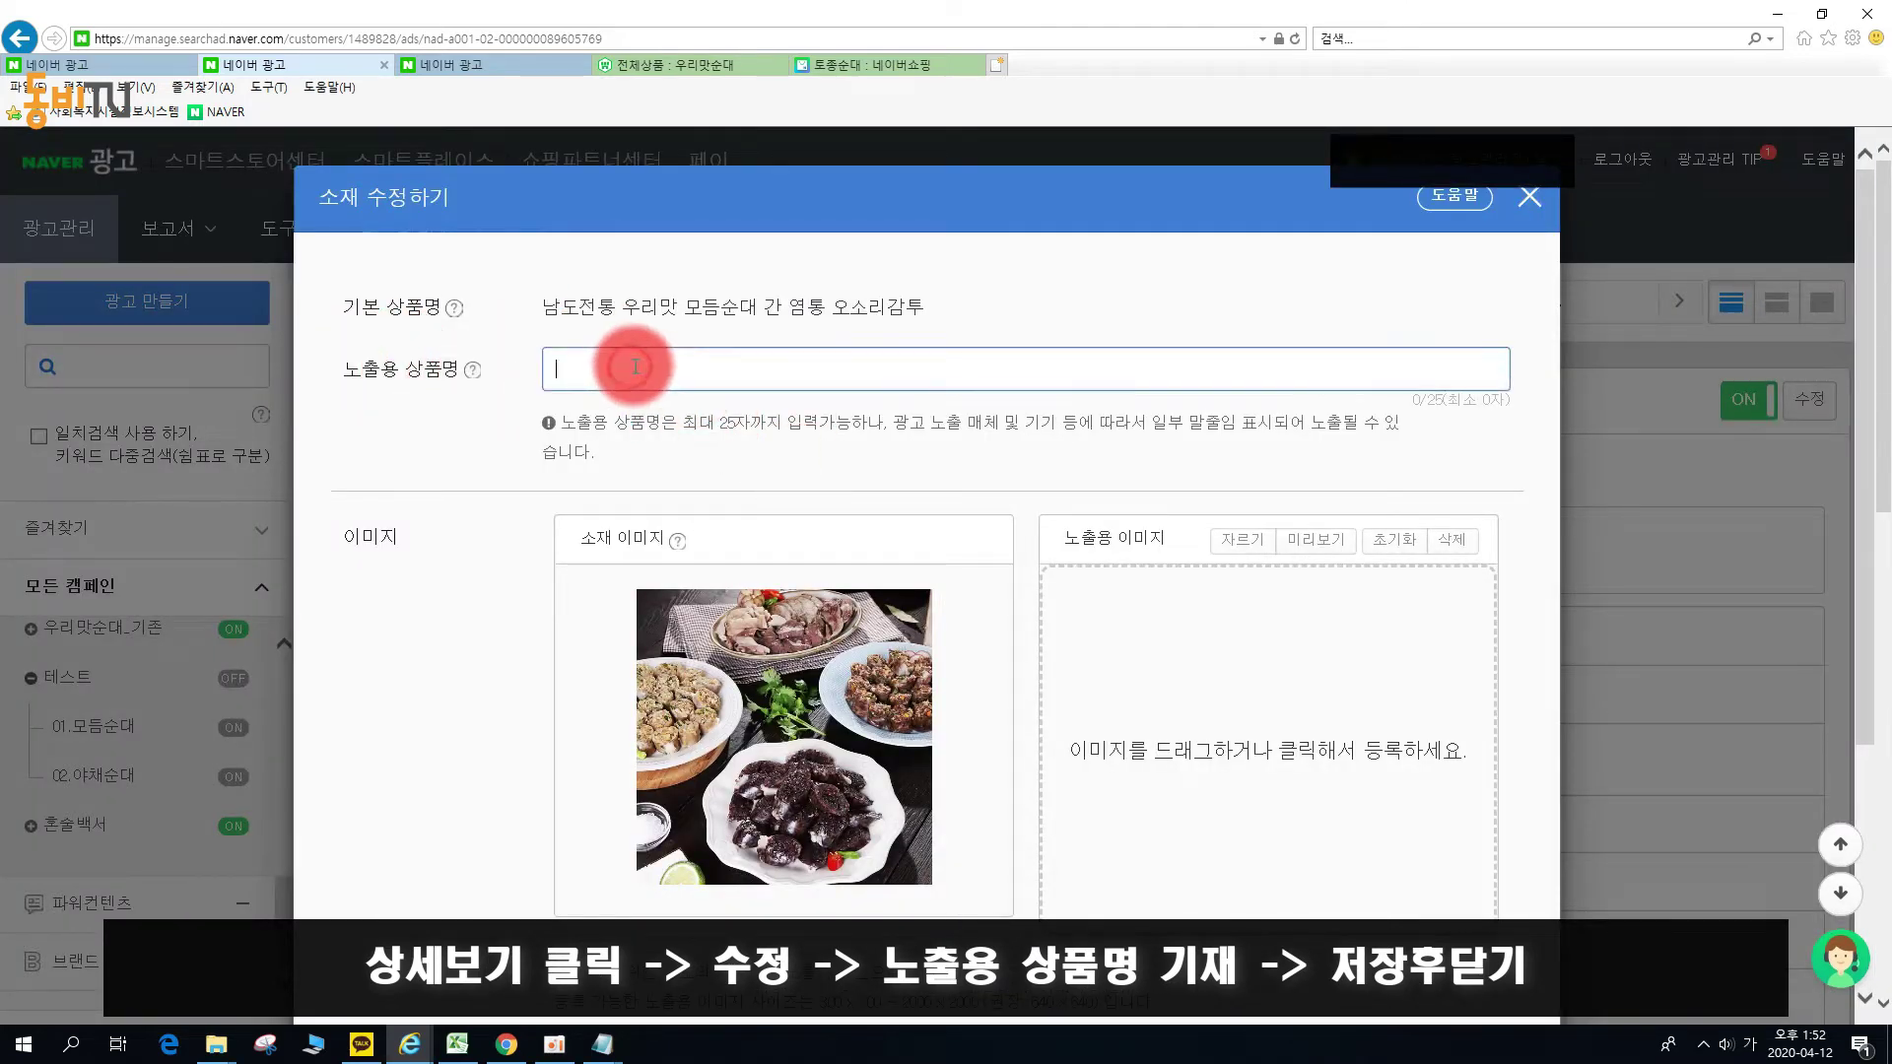
key("ctrl+v")
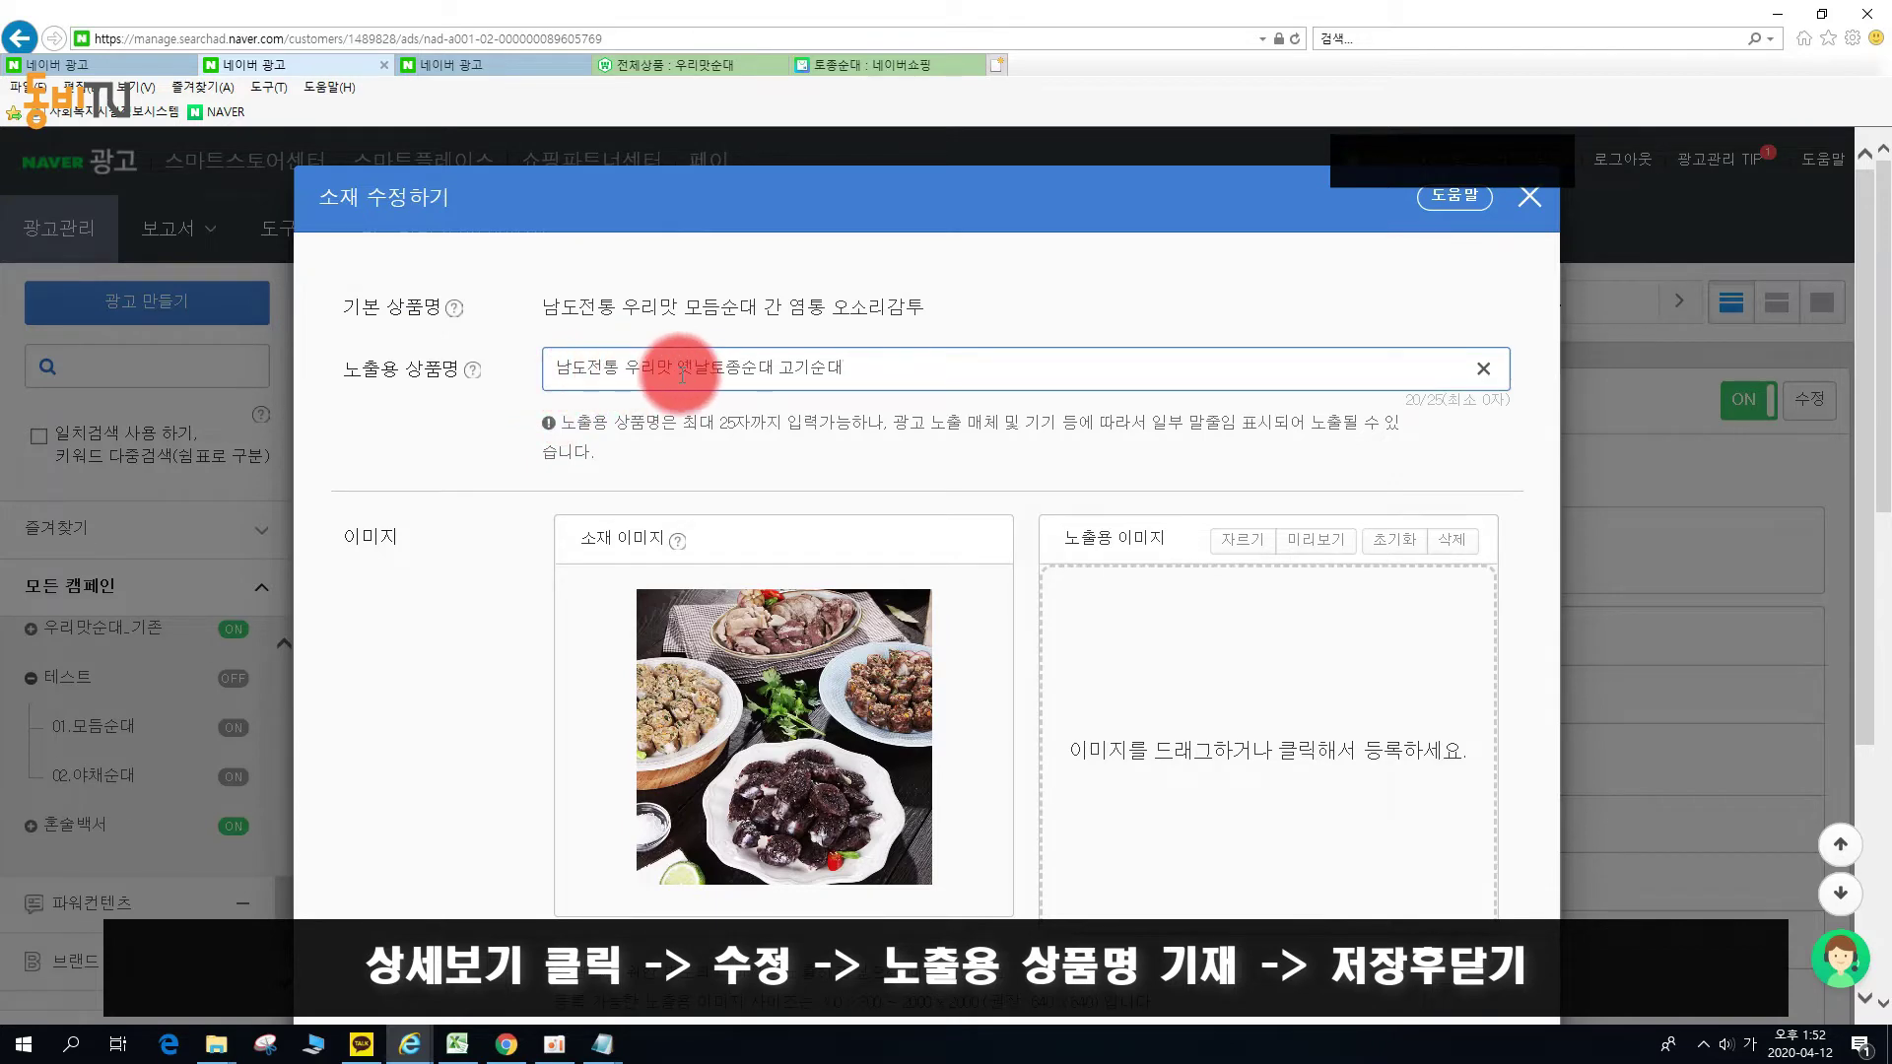
scroll(931, 660, "down", 4)
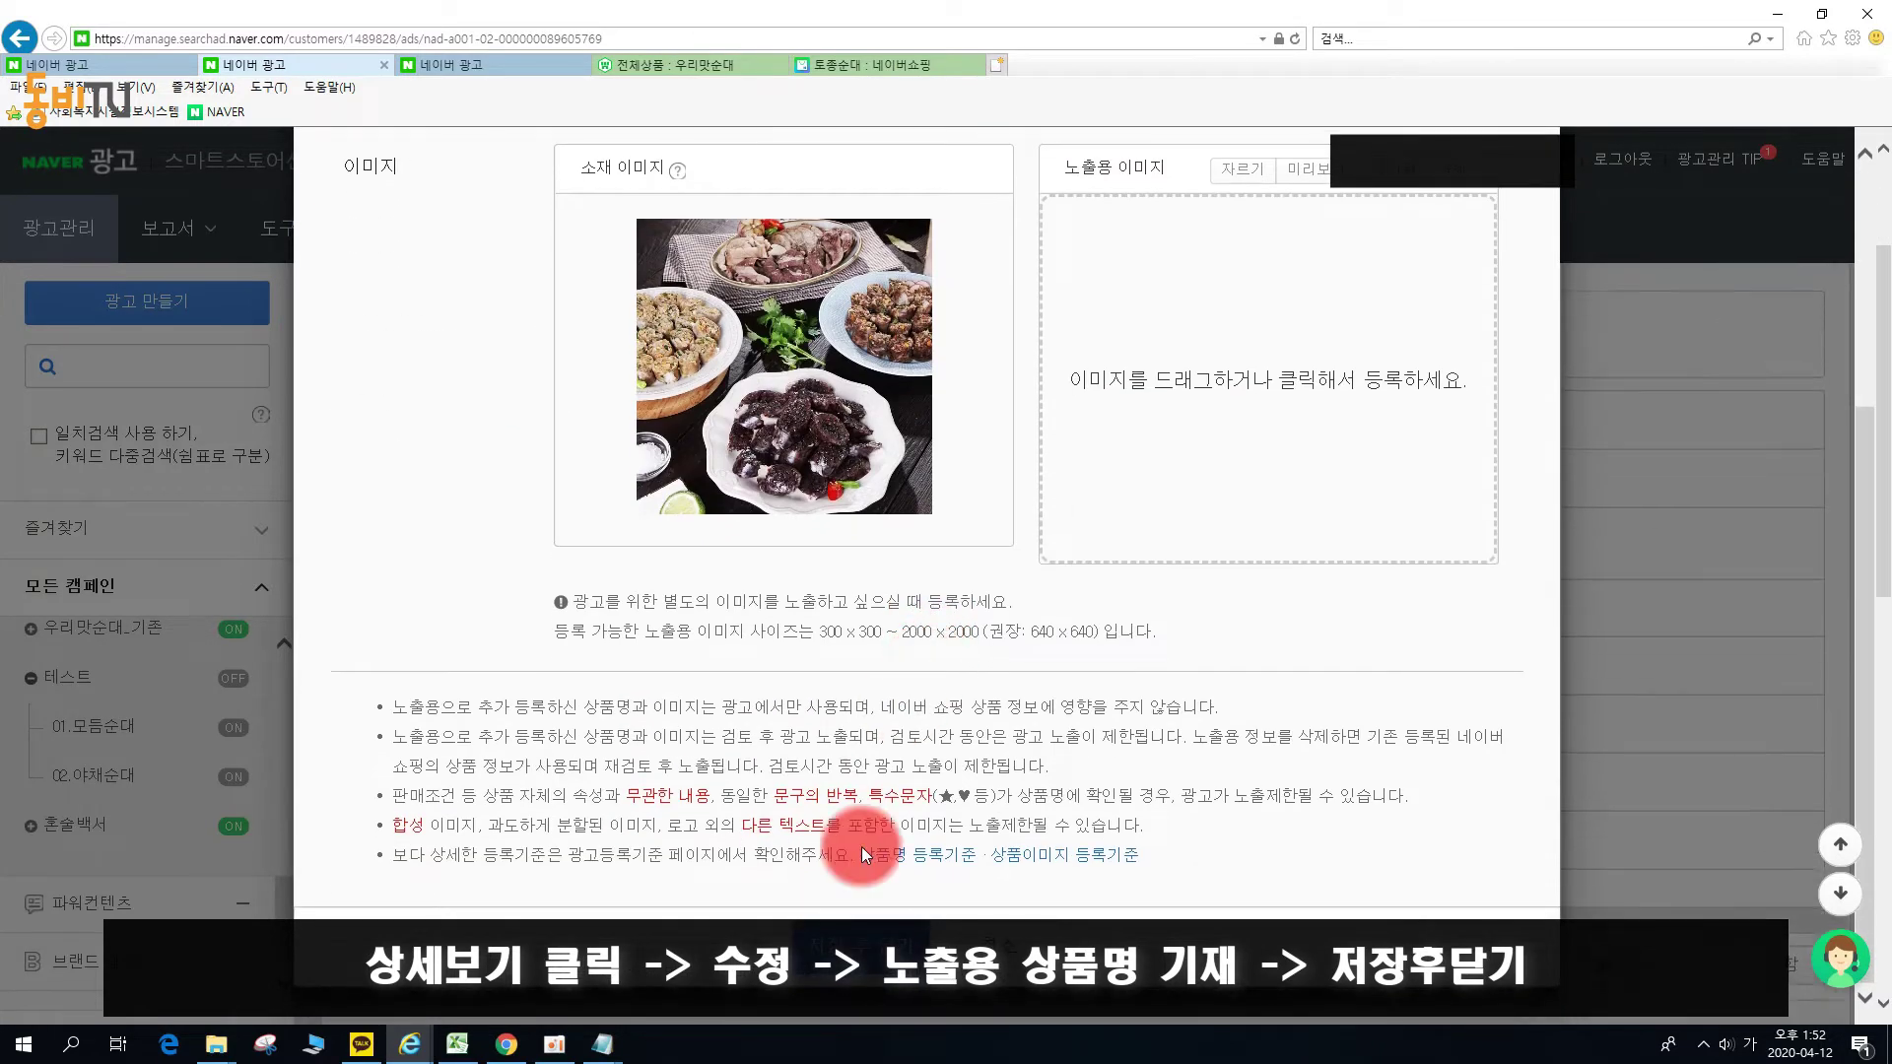
left_click(853, 931)
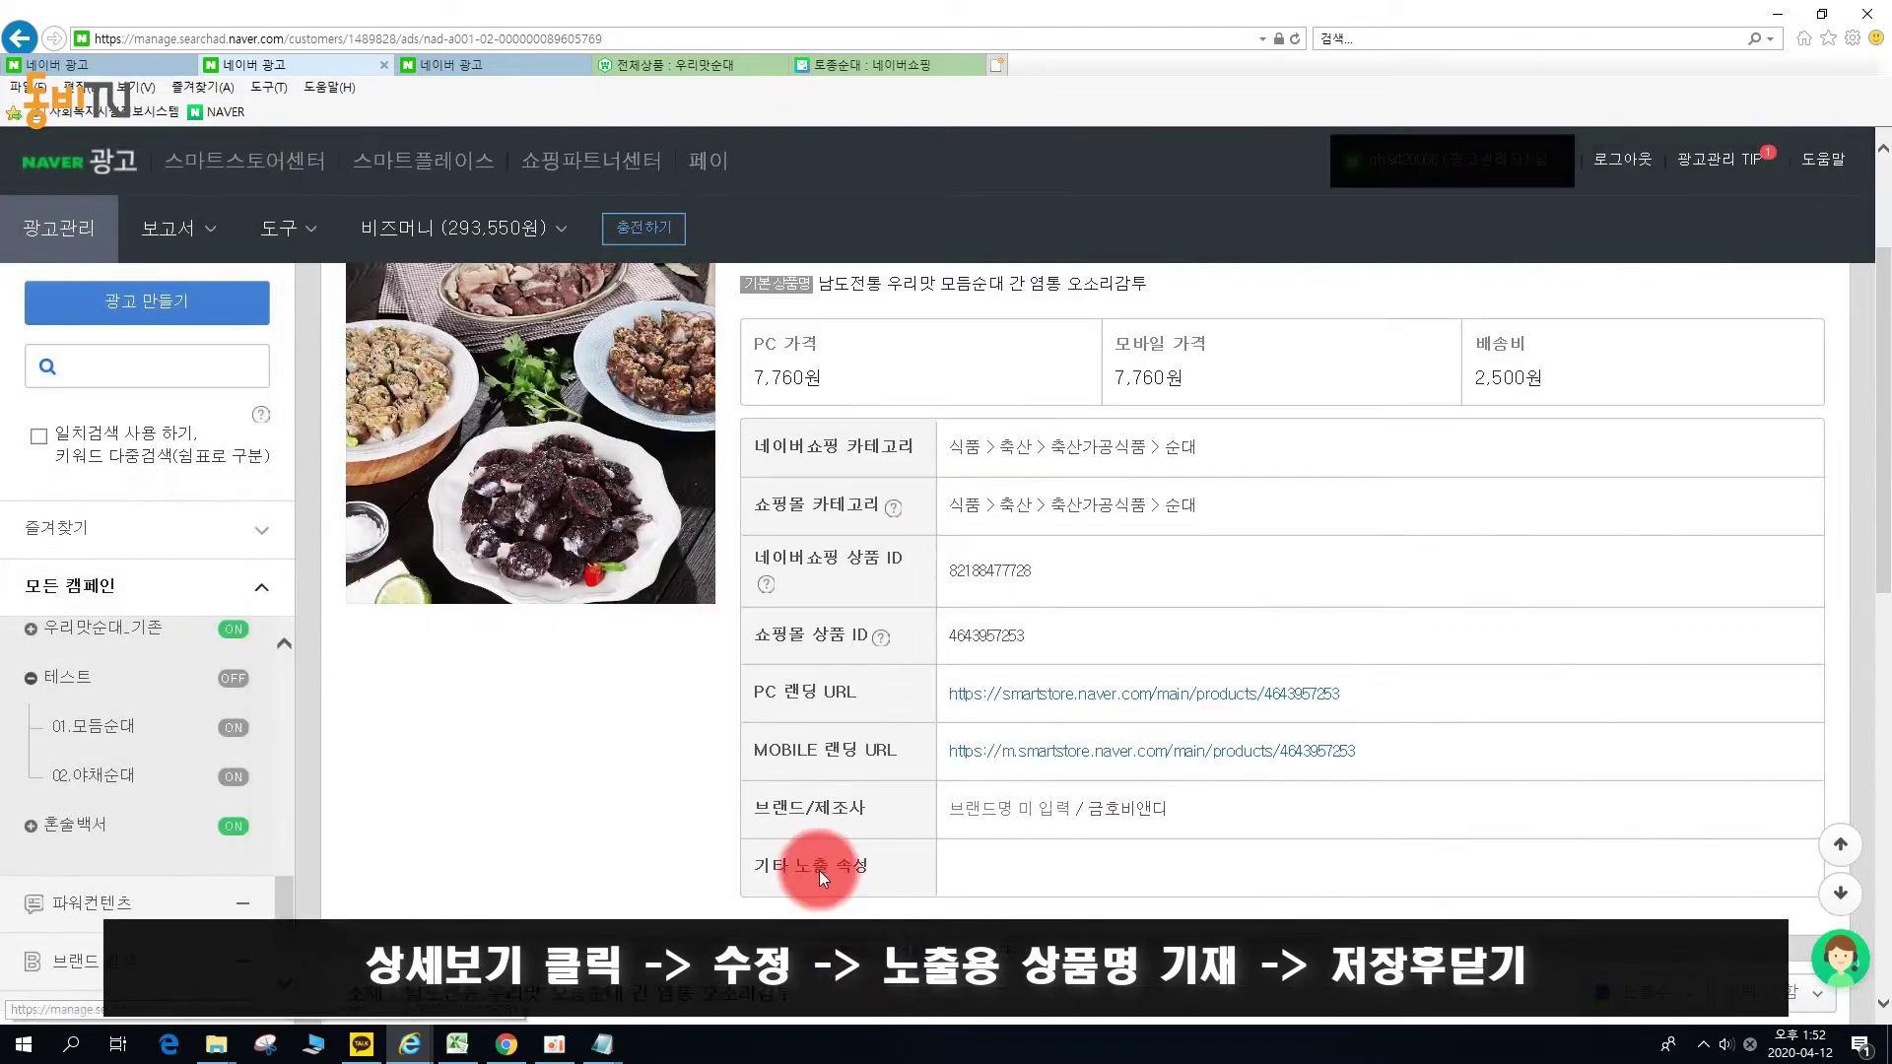
scroll(985, 665, "up", 2)
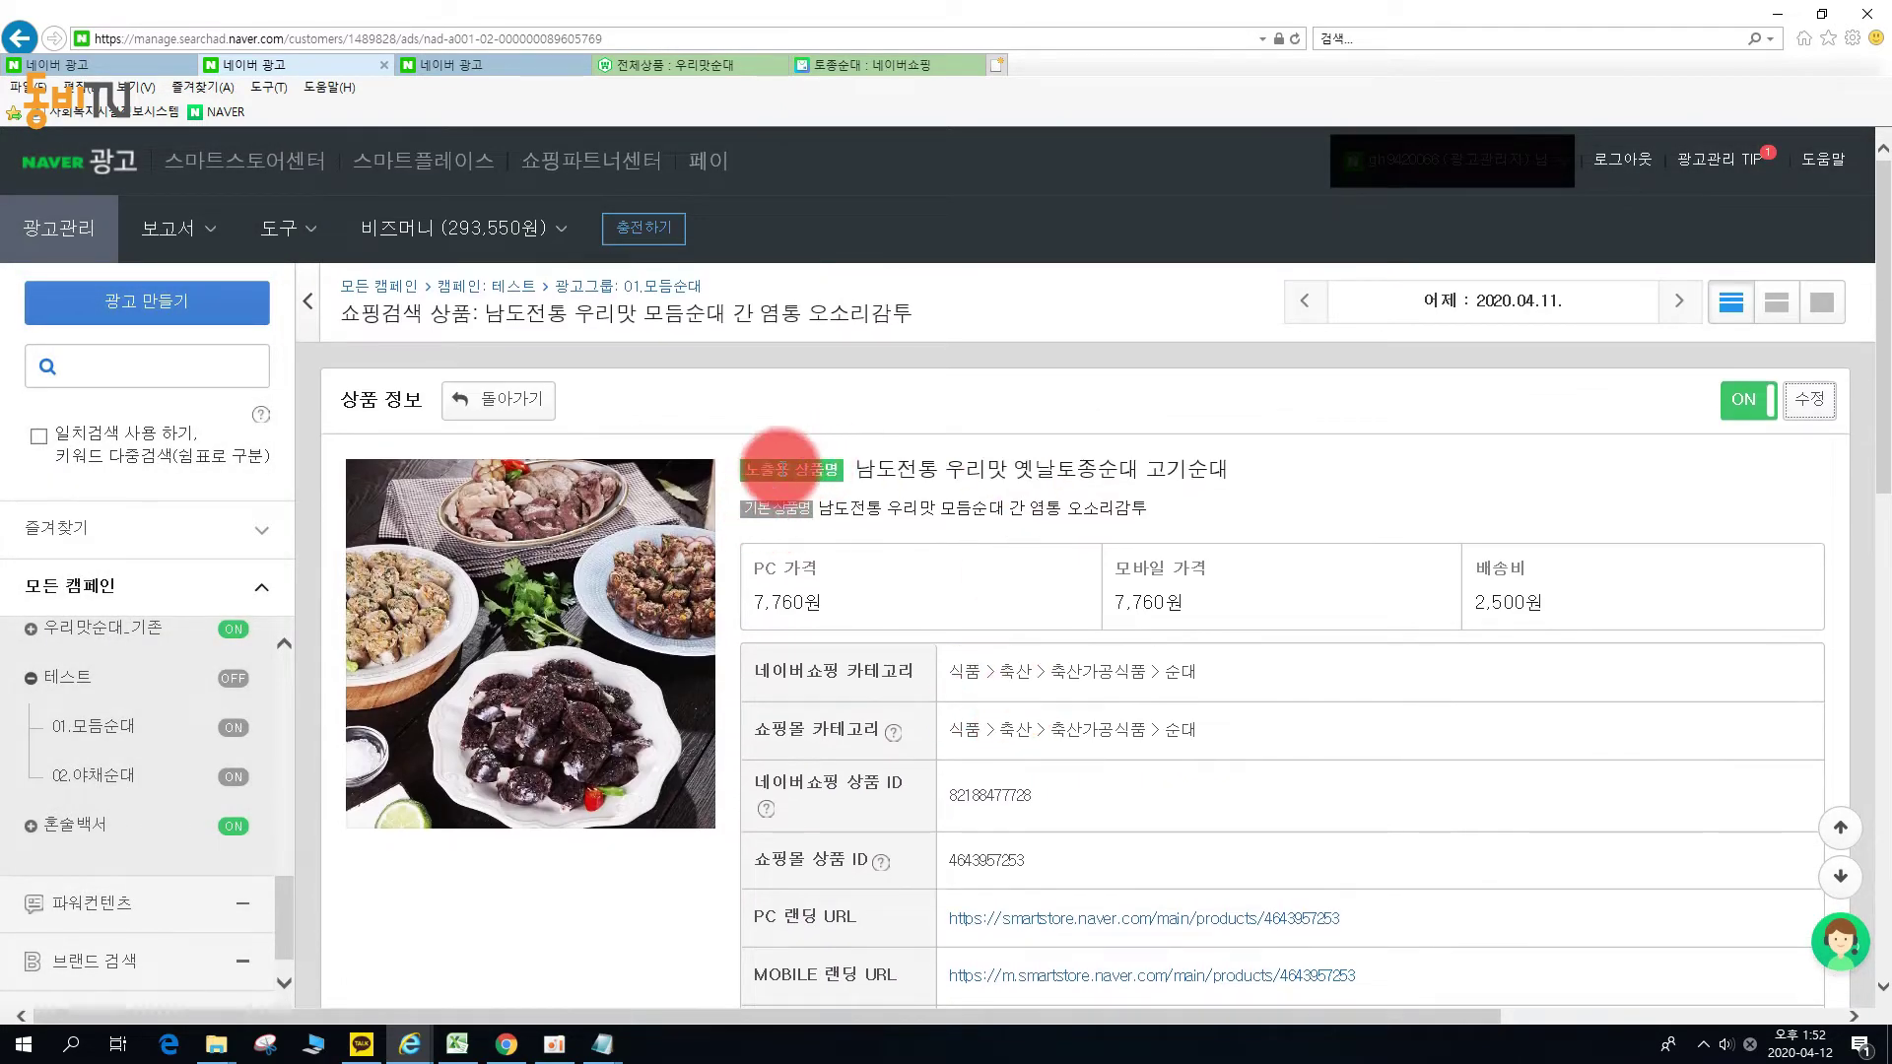
left_click_drag(859, 470, 1304, 480)
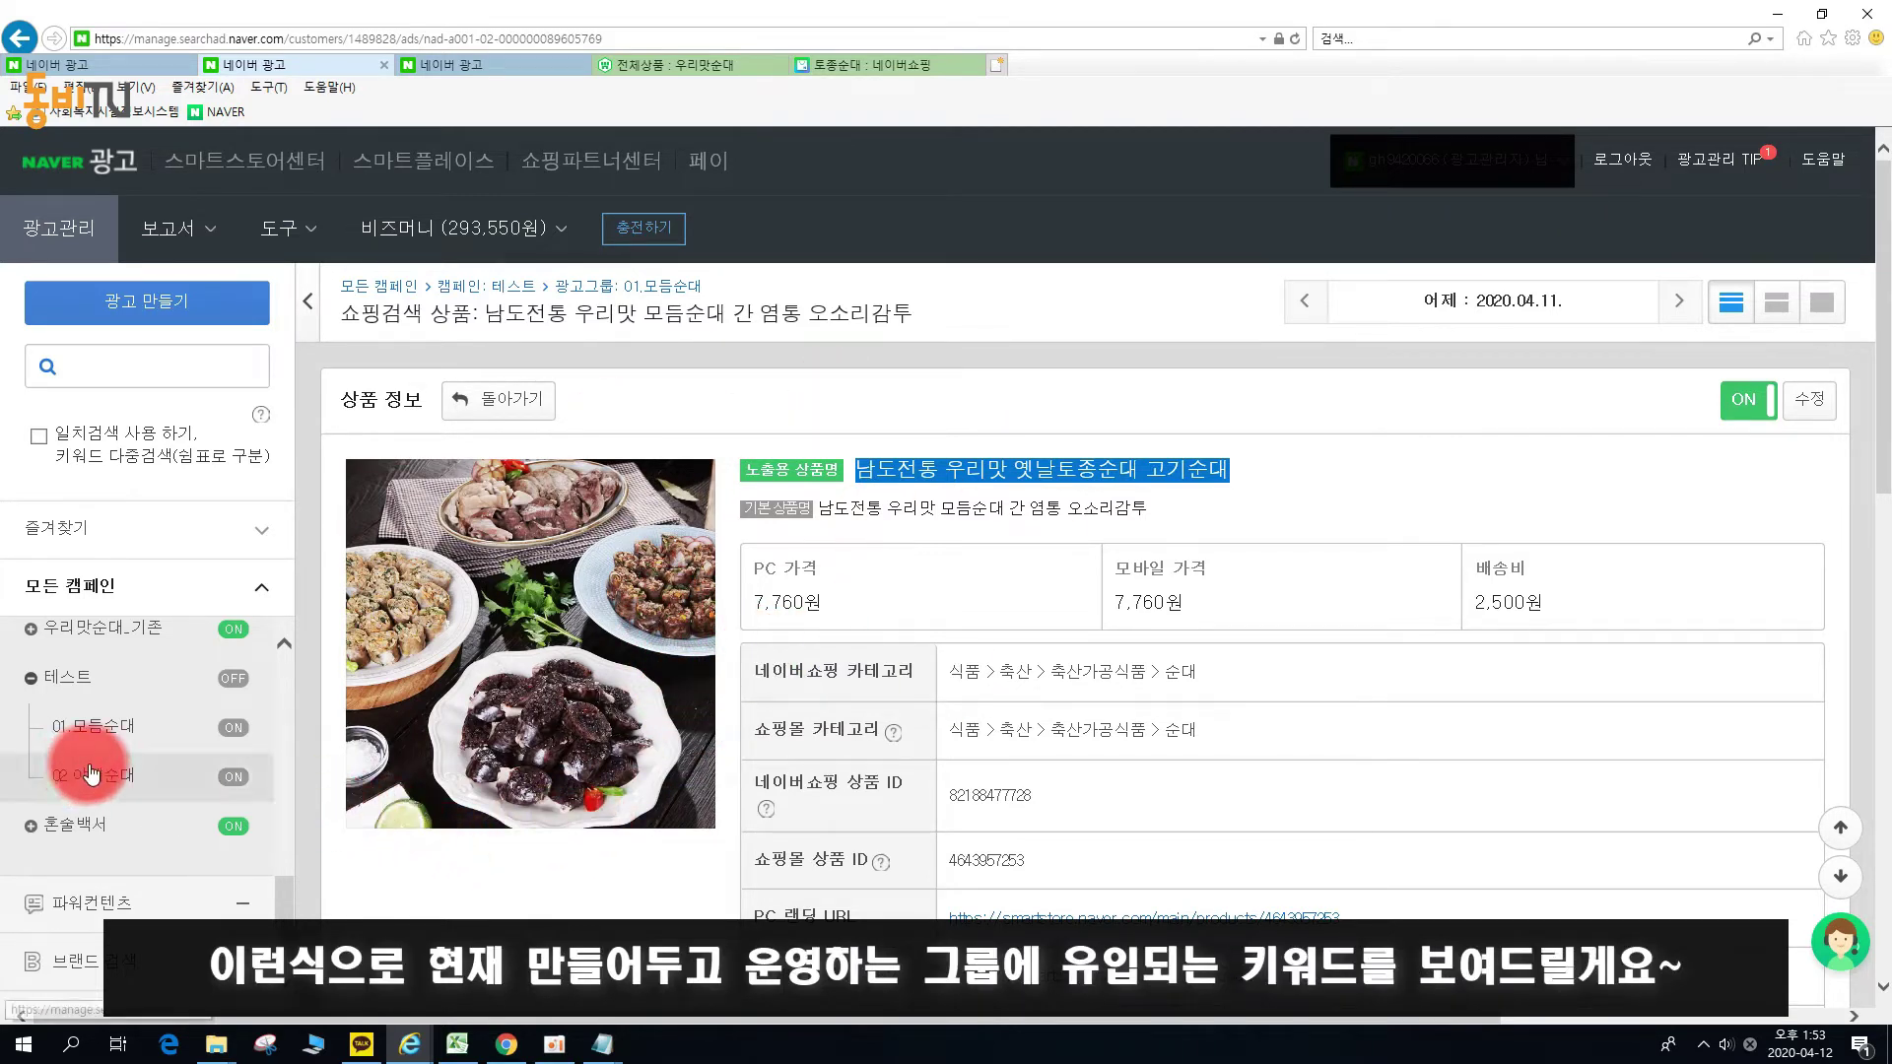
Open the 00.모듬순대_주요 ad group in the 우리맛순대 campaign and examine its ad's product name, including the word 피순대.
scroll(147, 802, "up", 5)
scroll(239, 897, "up", 2)
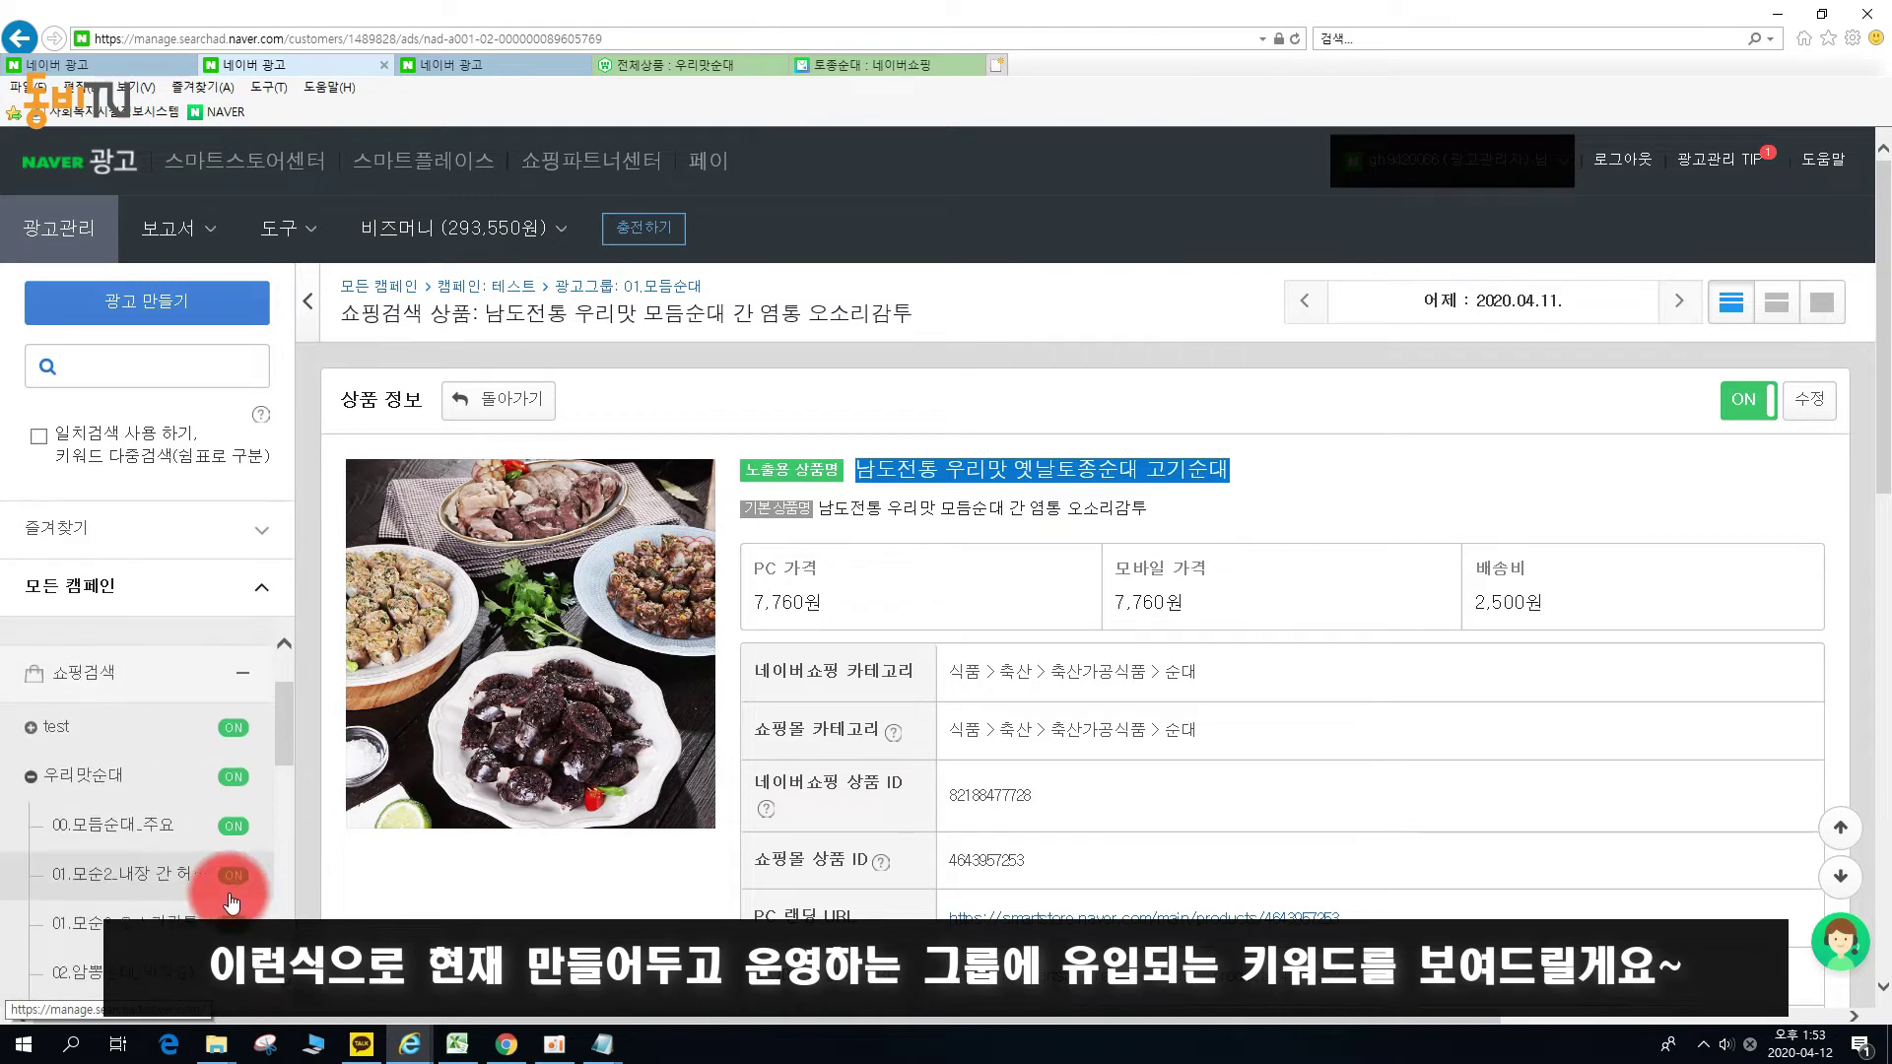
left_click(126, 826)
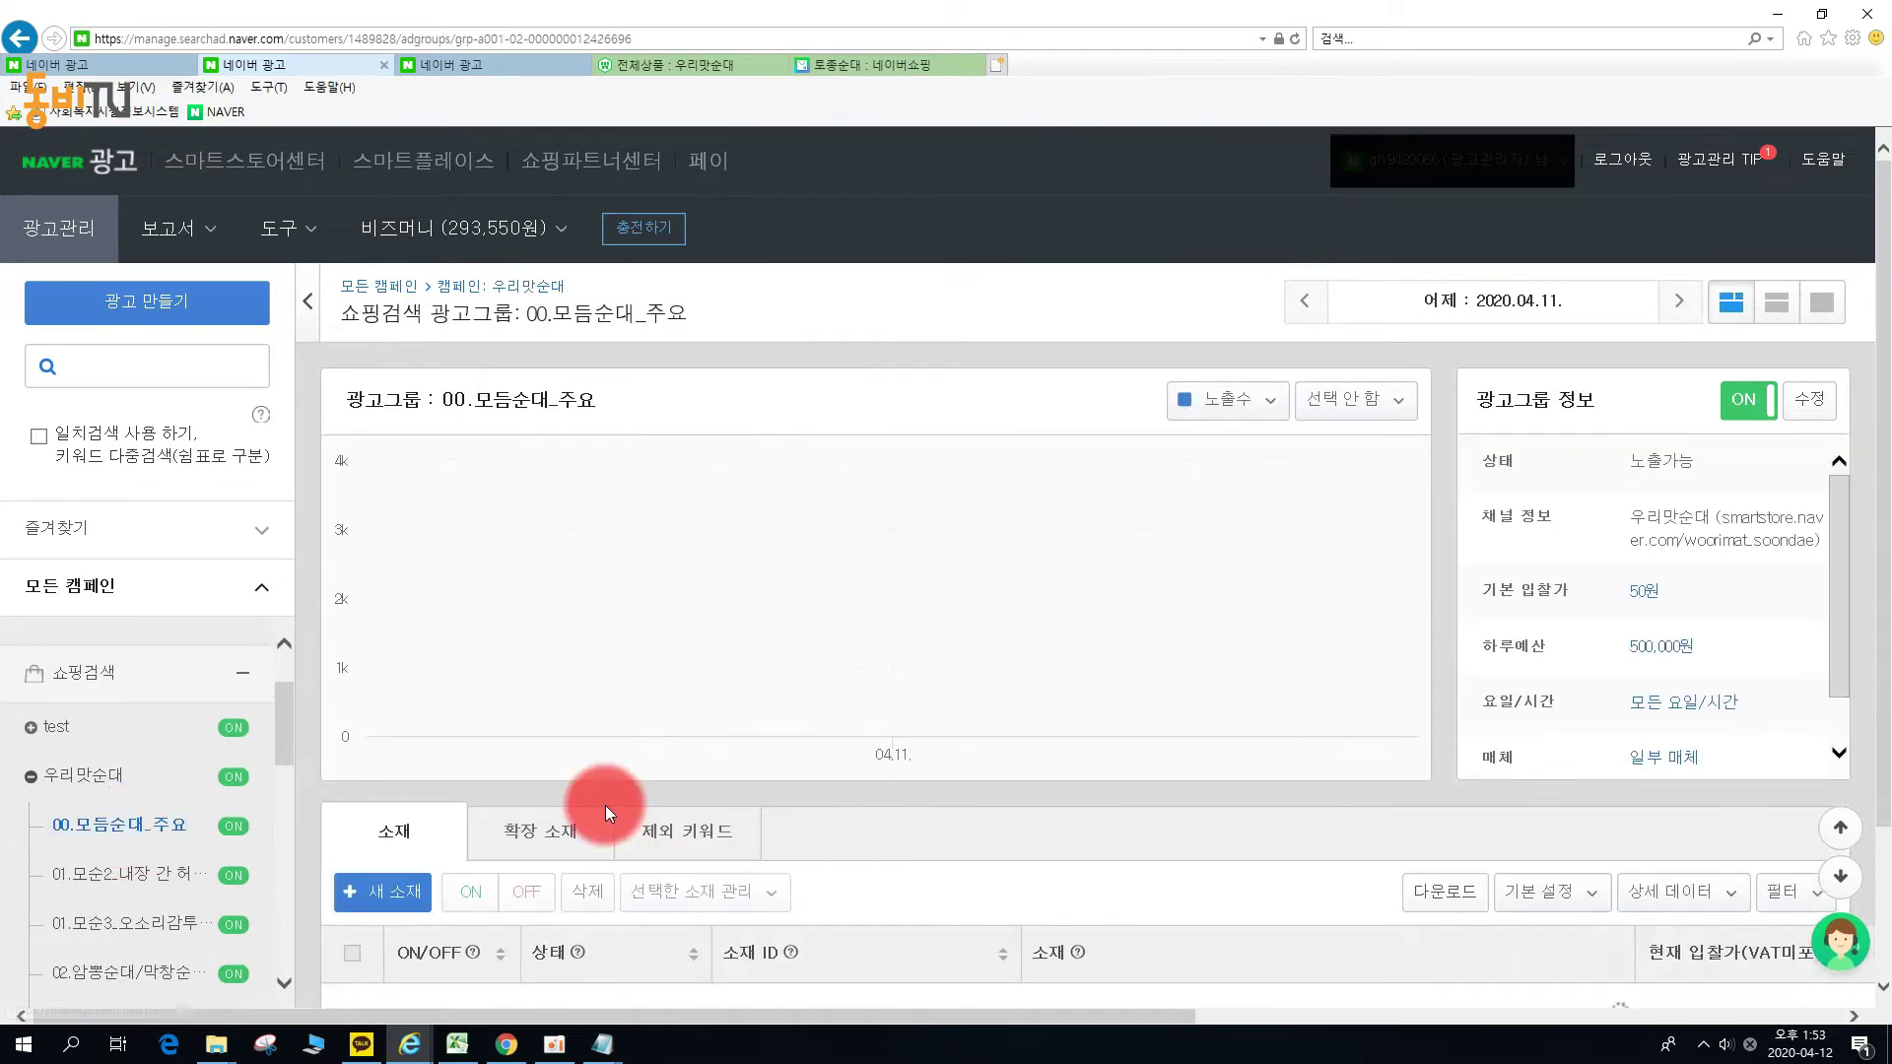
scroll(701, 607, "down", 4)
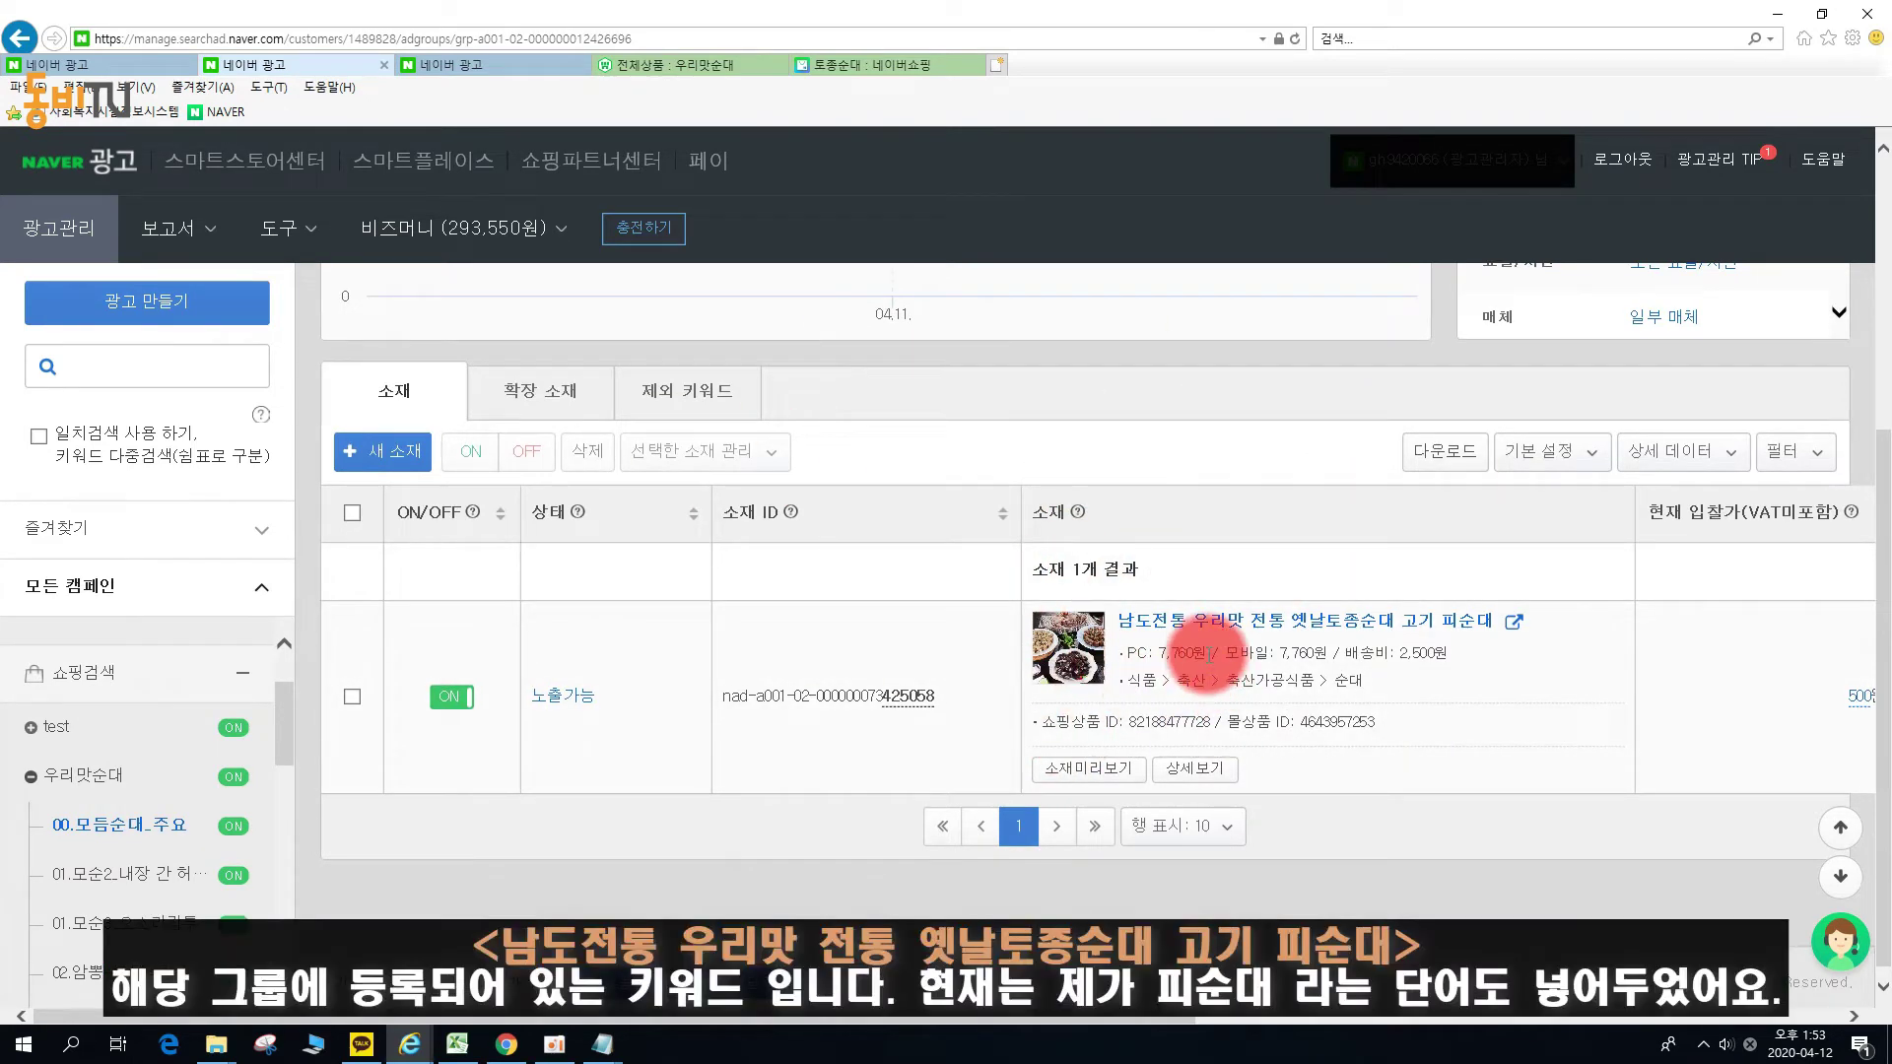
double_click(1468, 622)
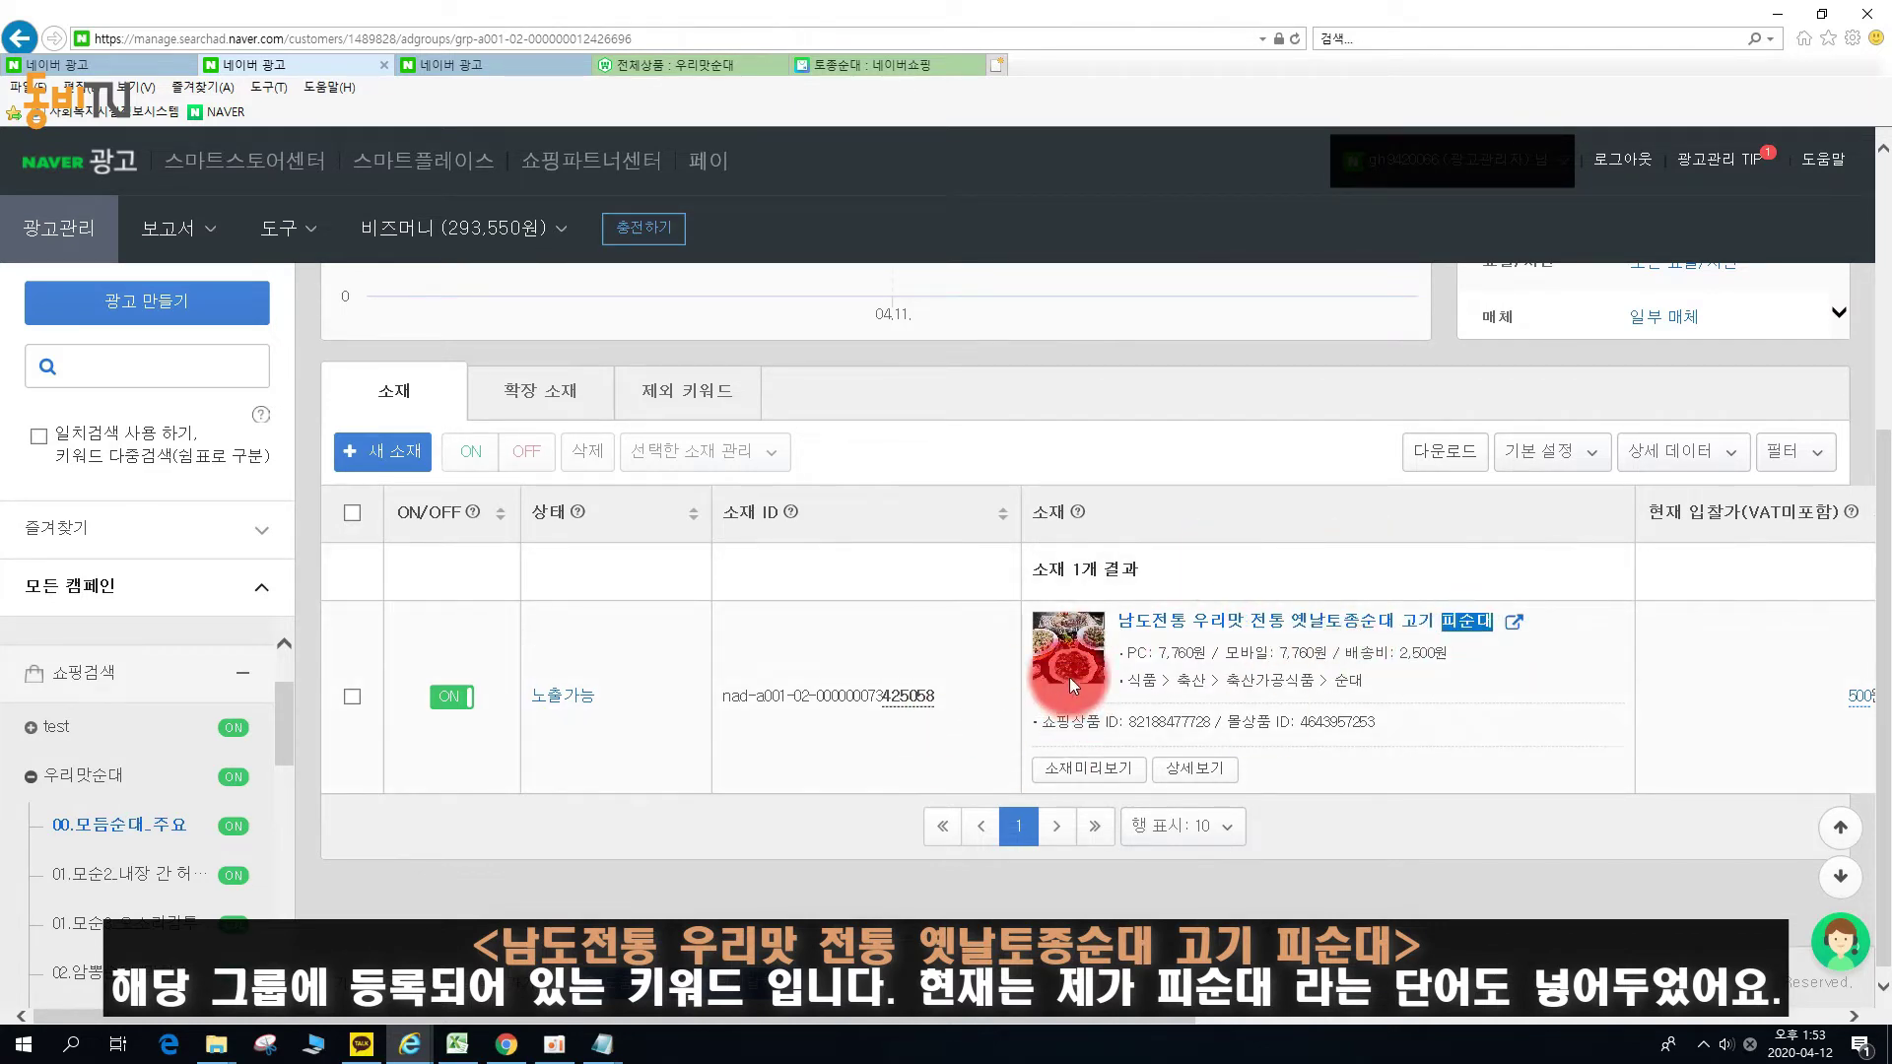
left_click(1295, 655)
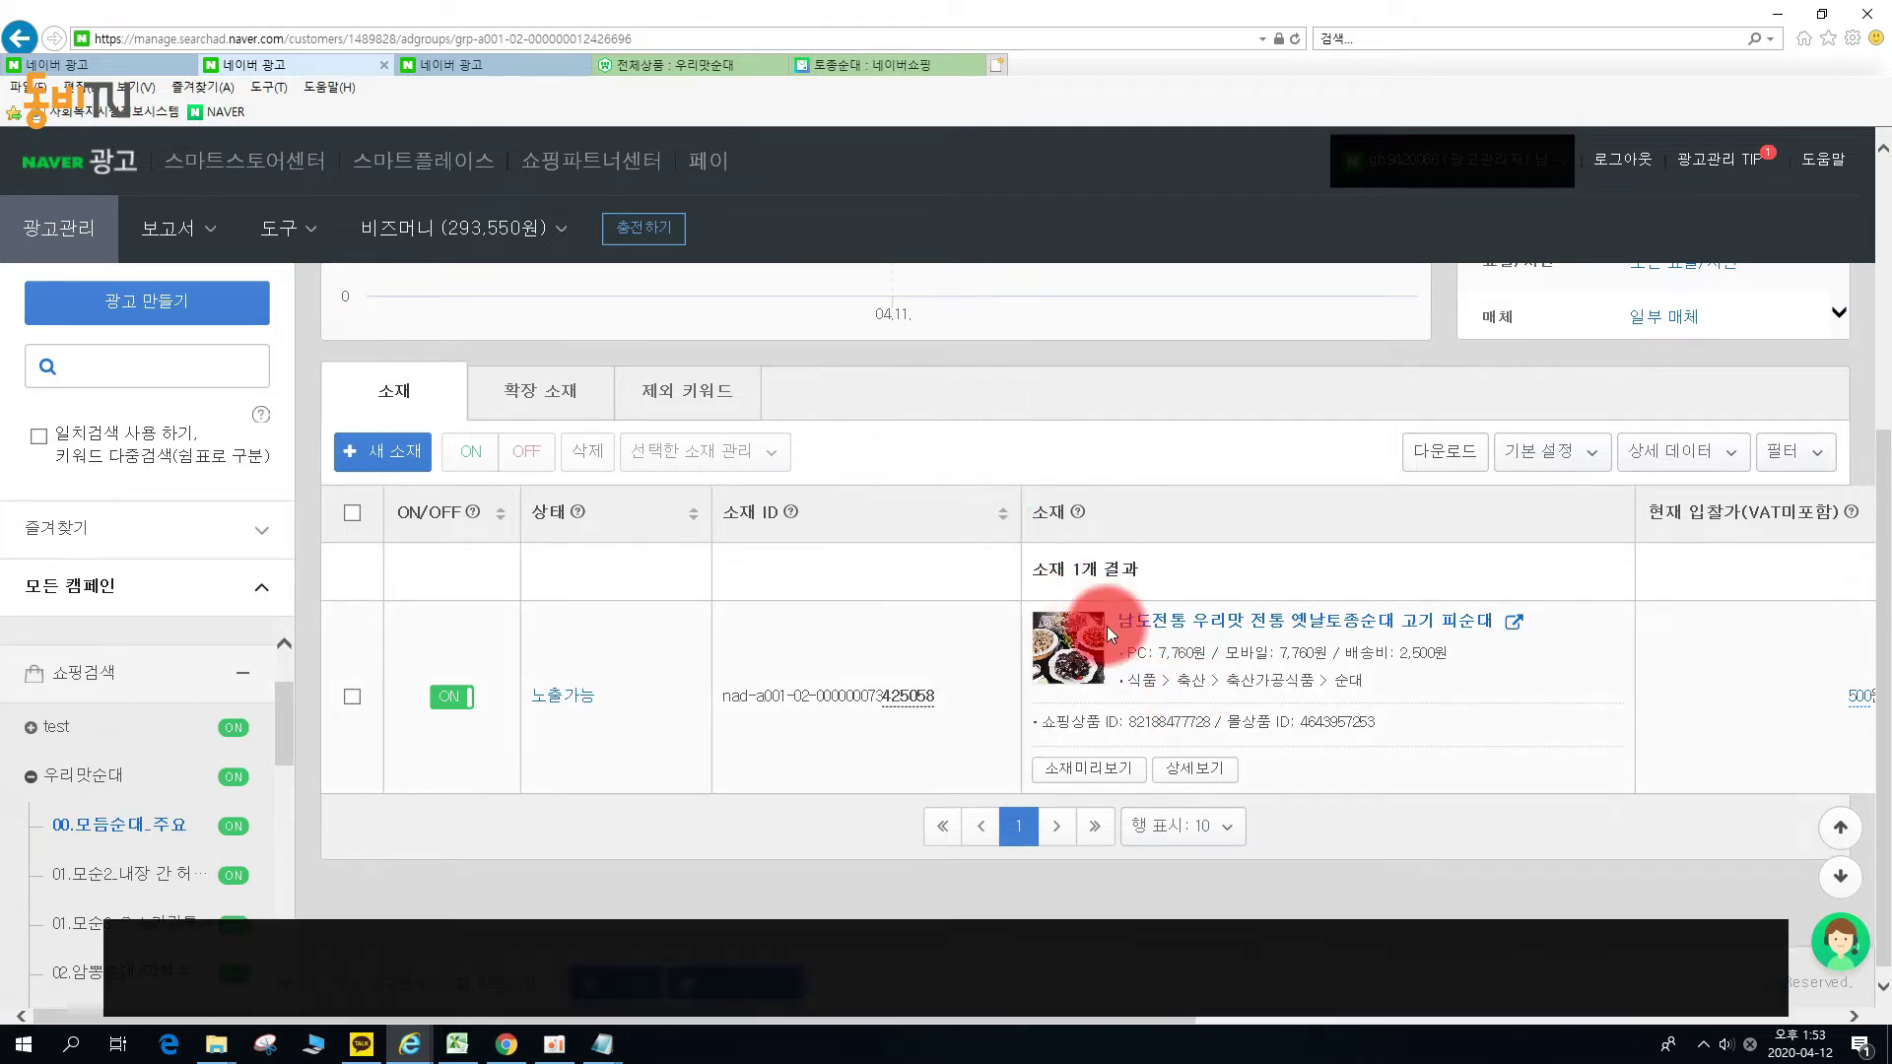
Open the form for adding excluded keywords in the 00.모듬순대_주요 ad group and bring up its searched-keyword list.
left_click(687, 394)
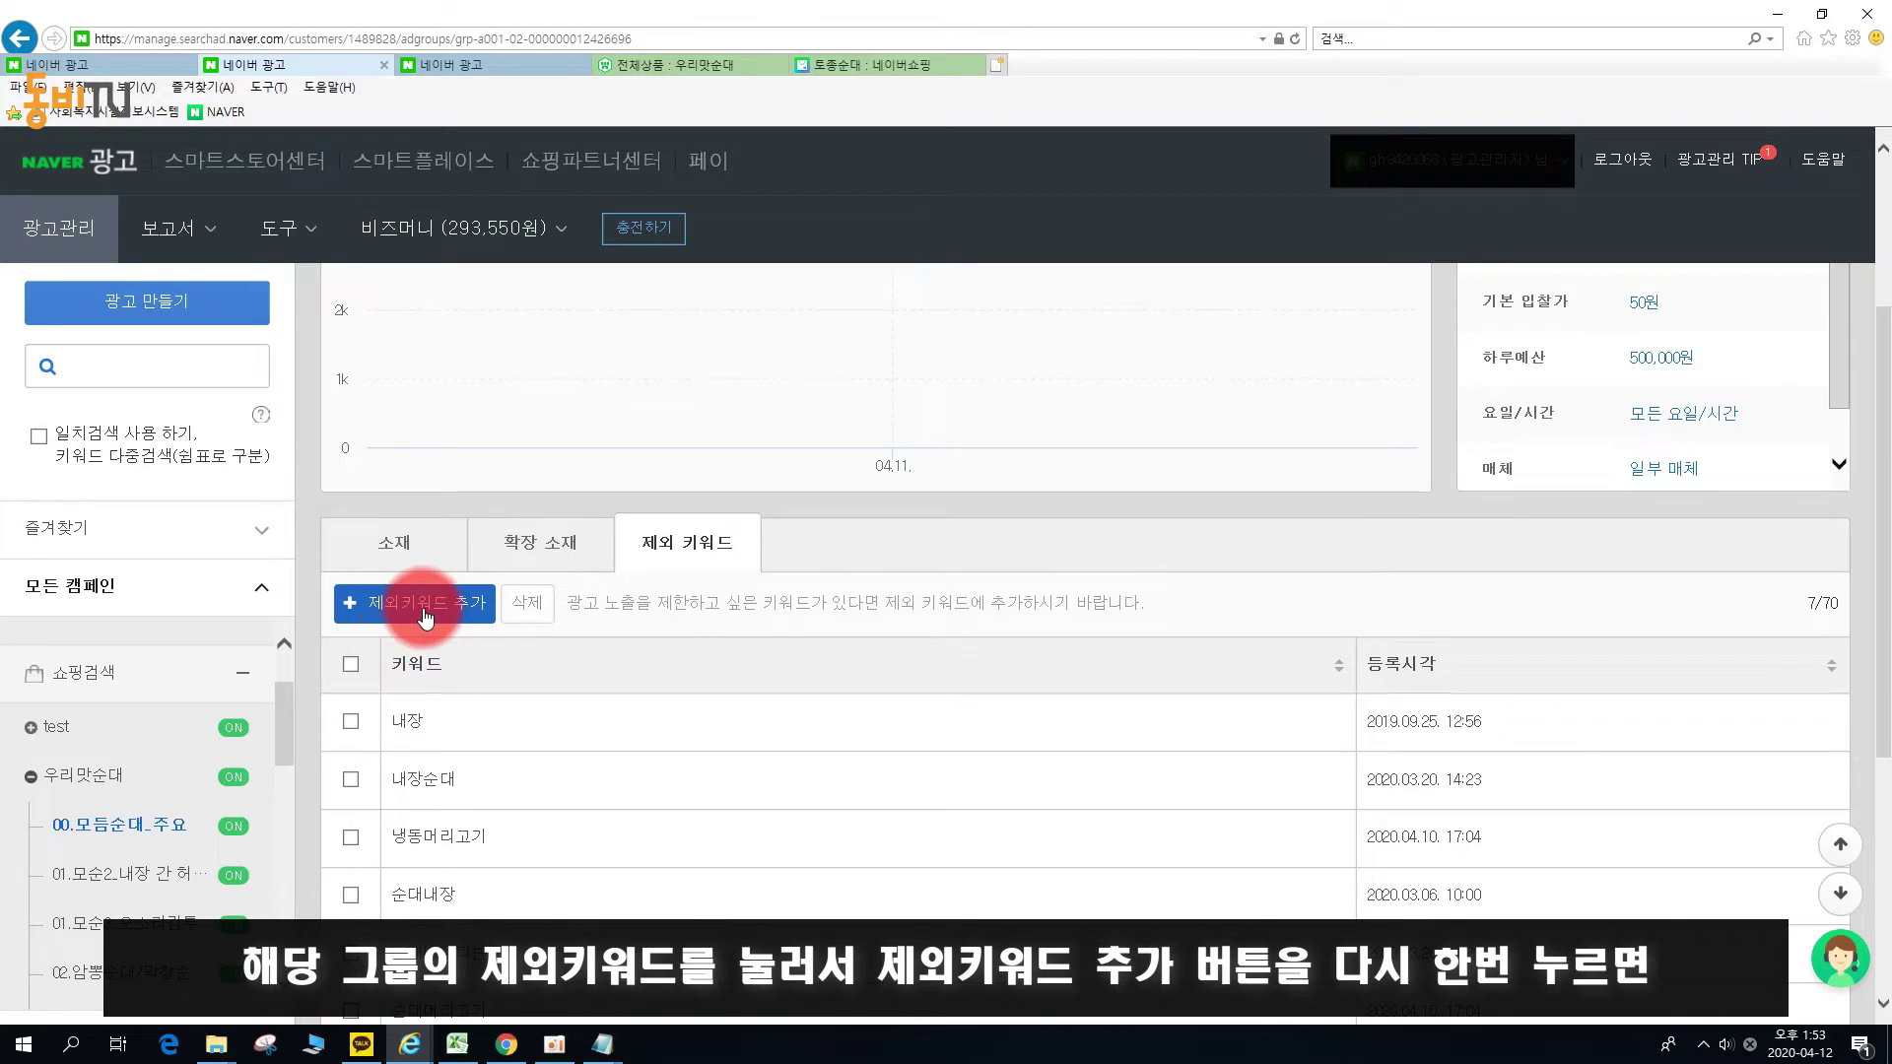
left_click(425, 609)
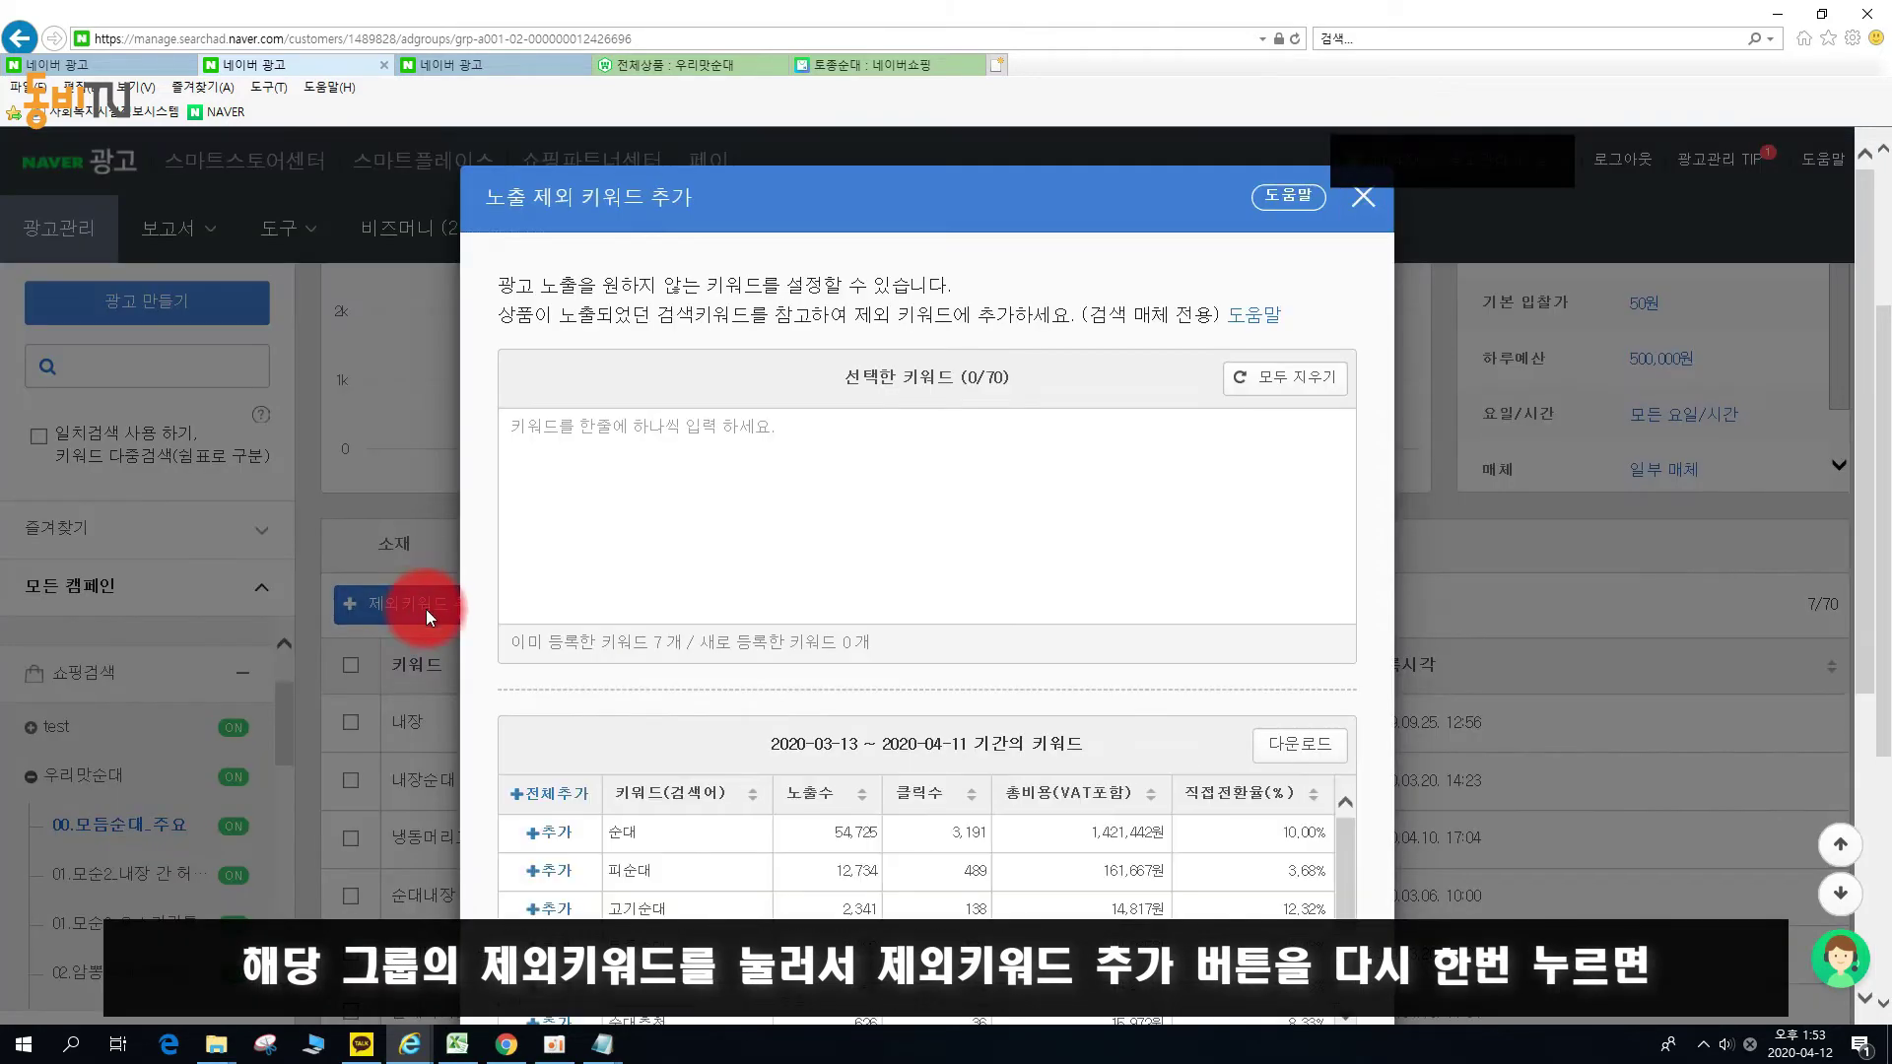
scroll(783, 571, "down", 3)
scroll(796, 604, "up", 1)
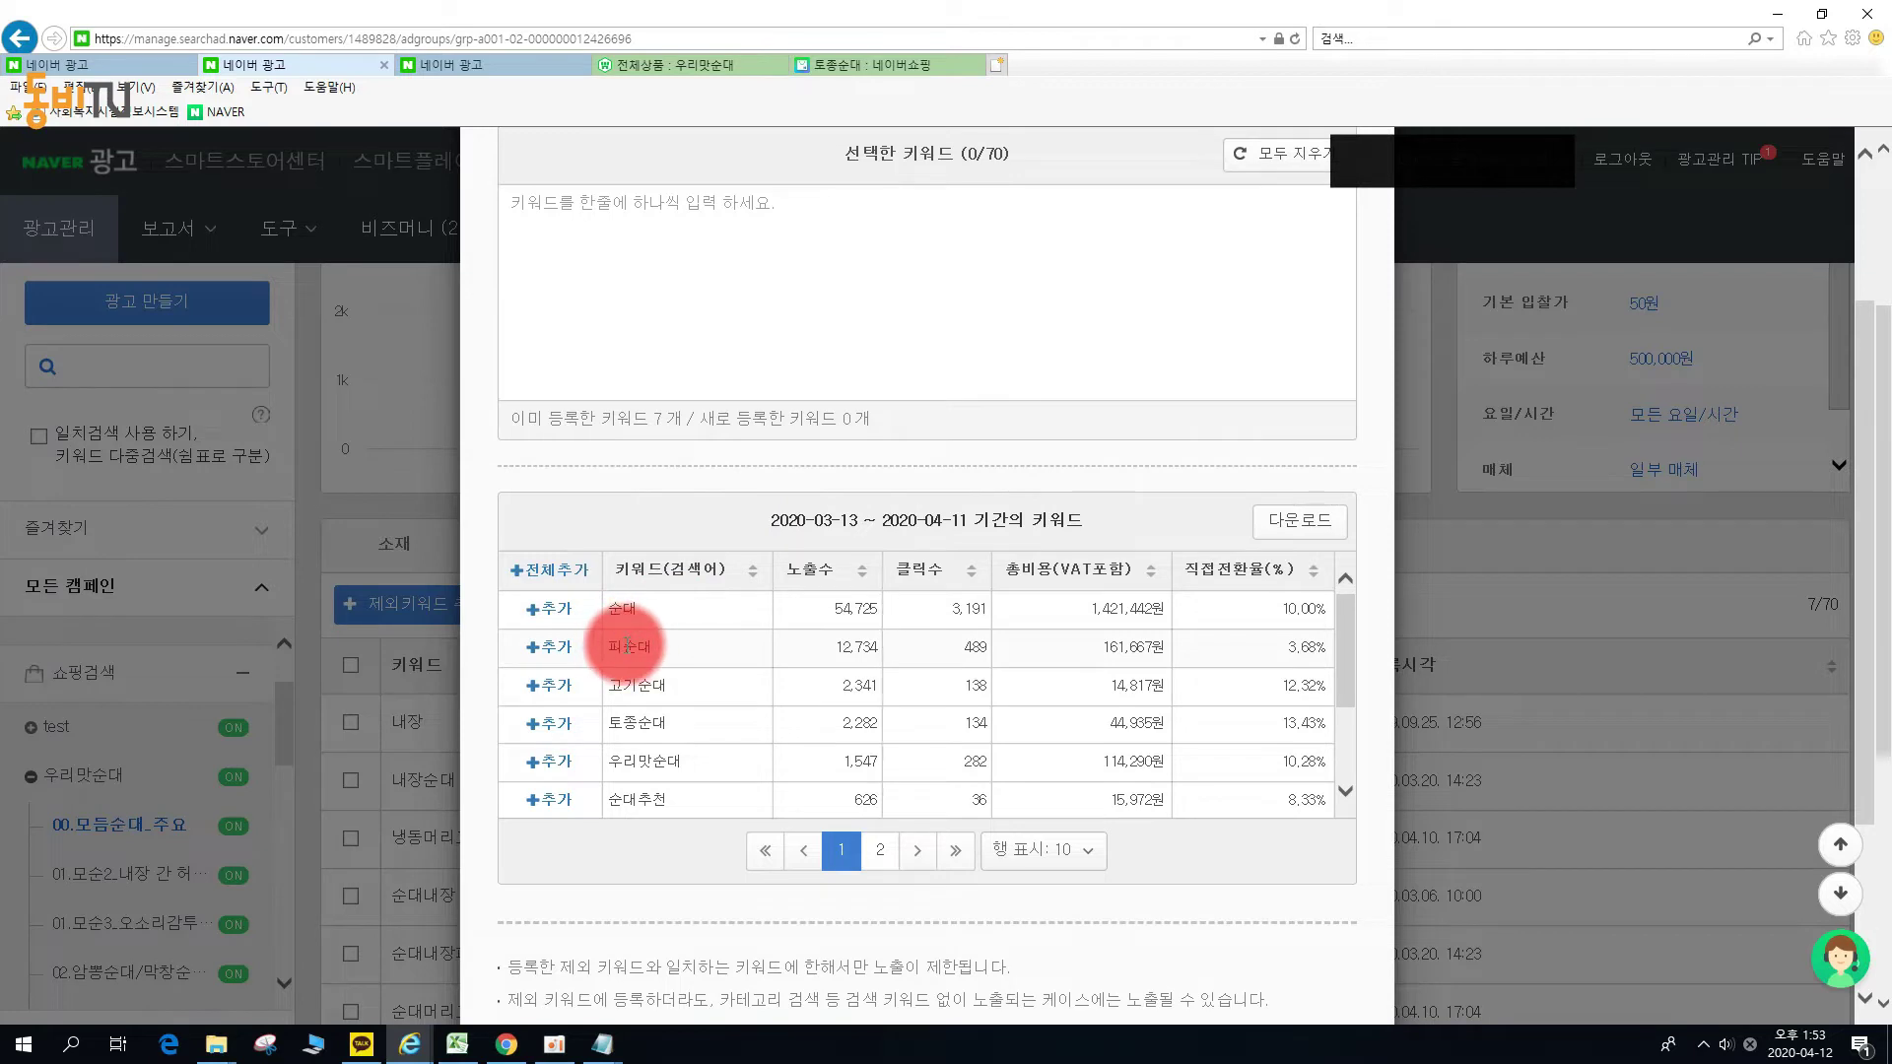
Examine the searched keywords that combine words from the product name, including 고기순대, 토종순대, 우리맛순대 and 전통순대.
double_click(629, 686)
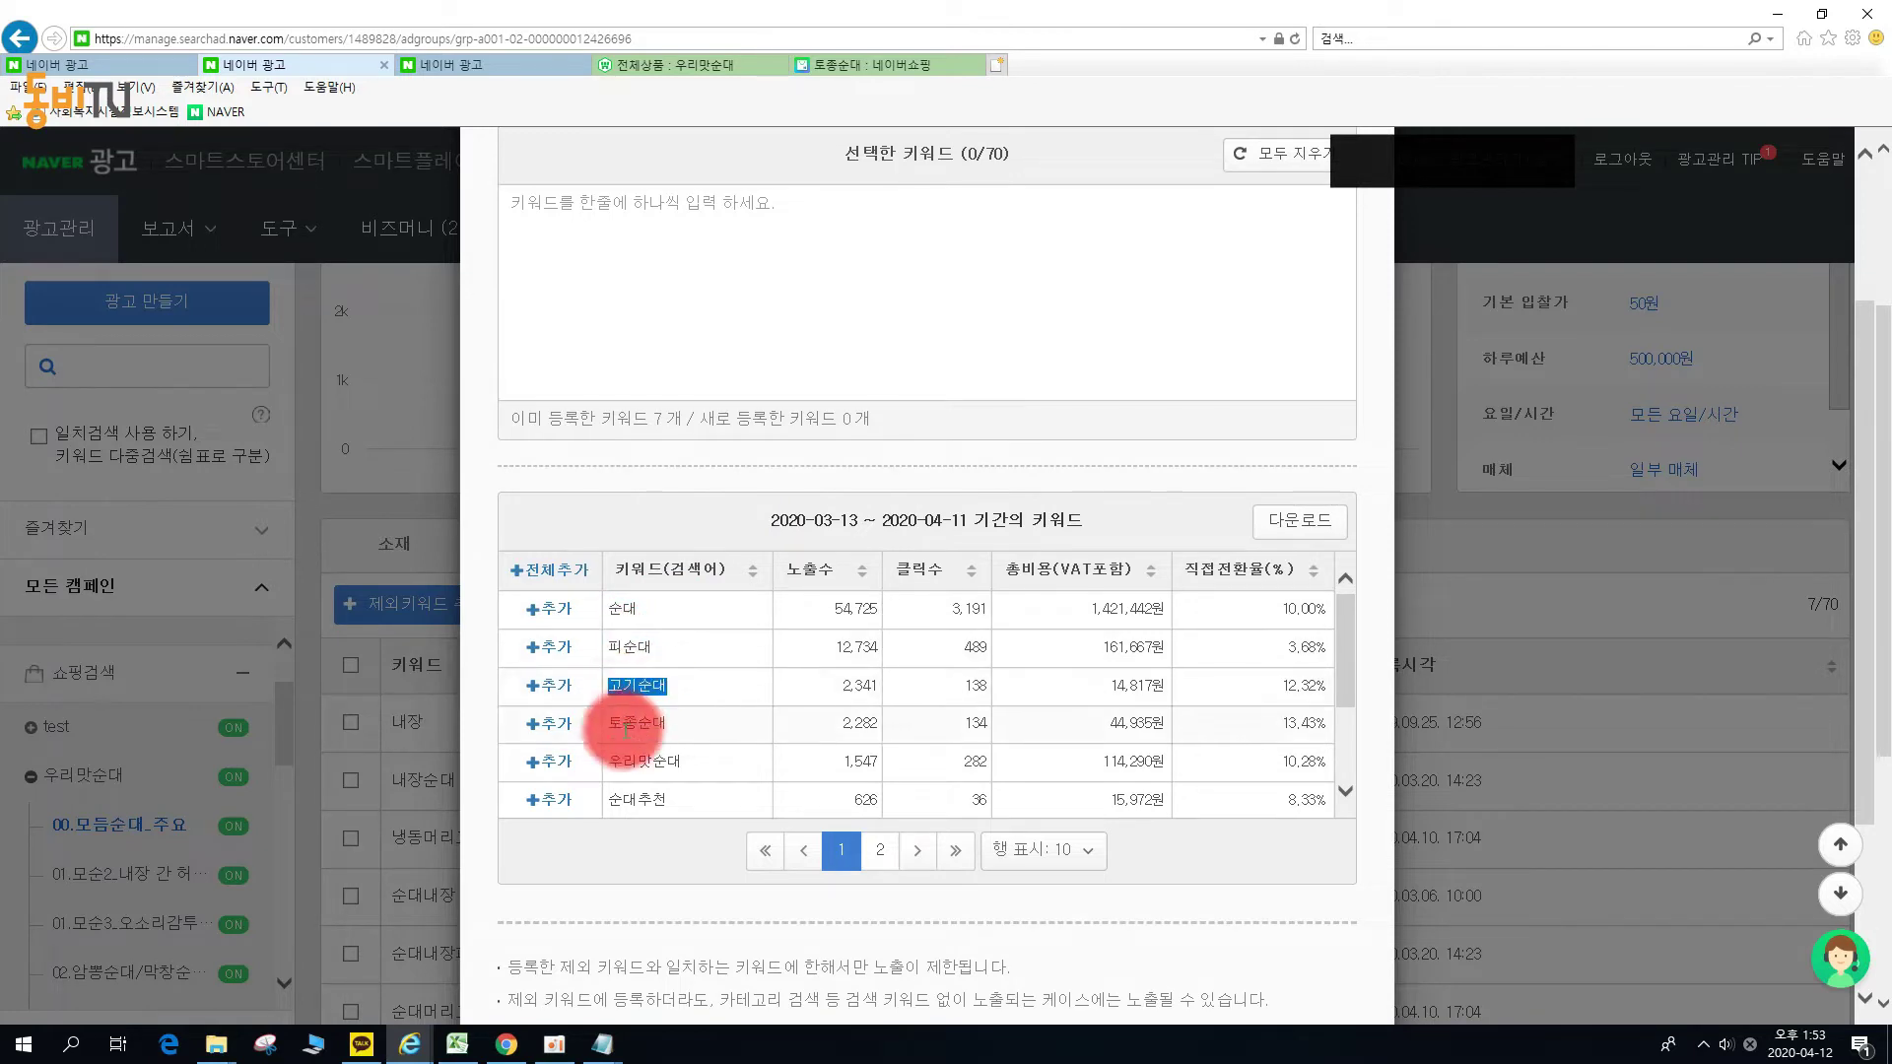
double_click(632, 723)
double_click(640, 761)
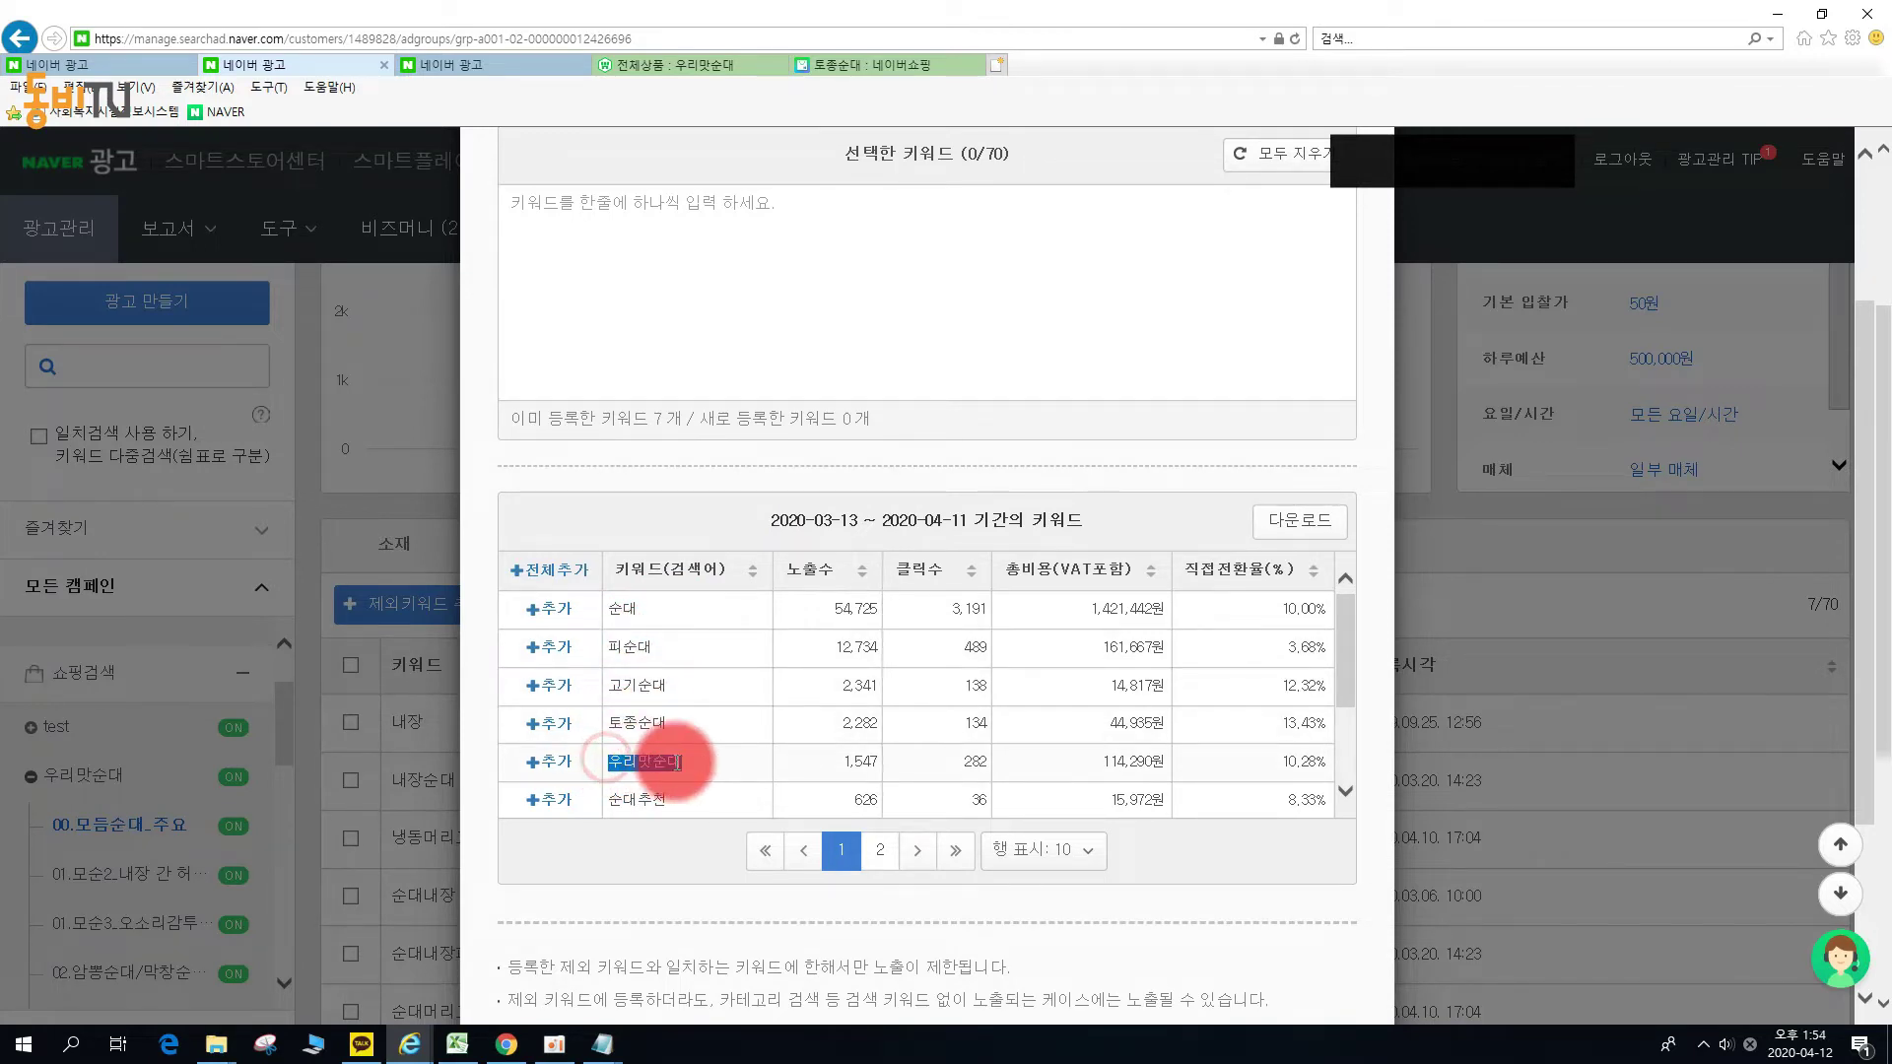
scroll(748, 733, "down", 3)
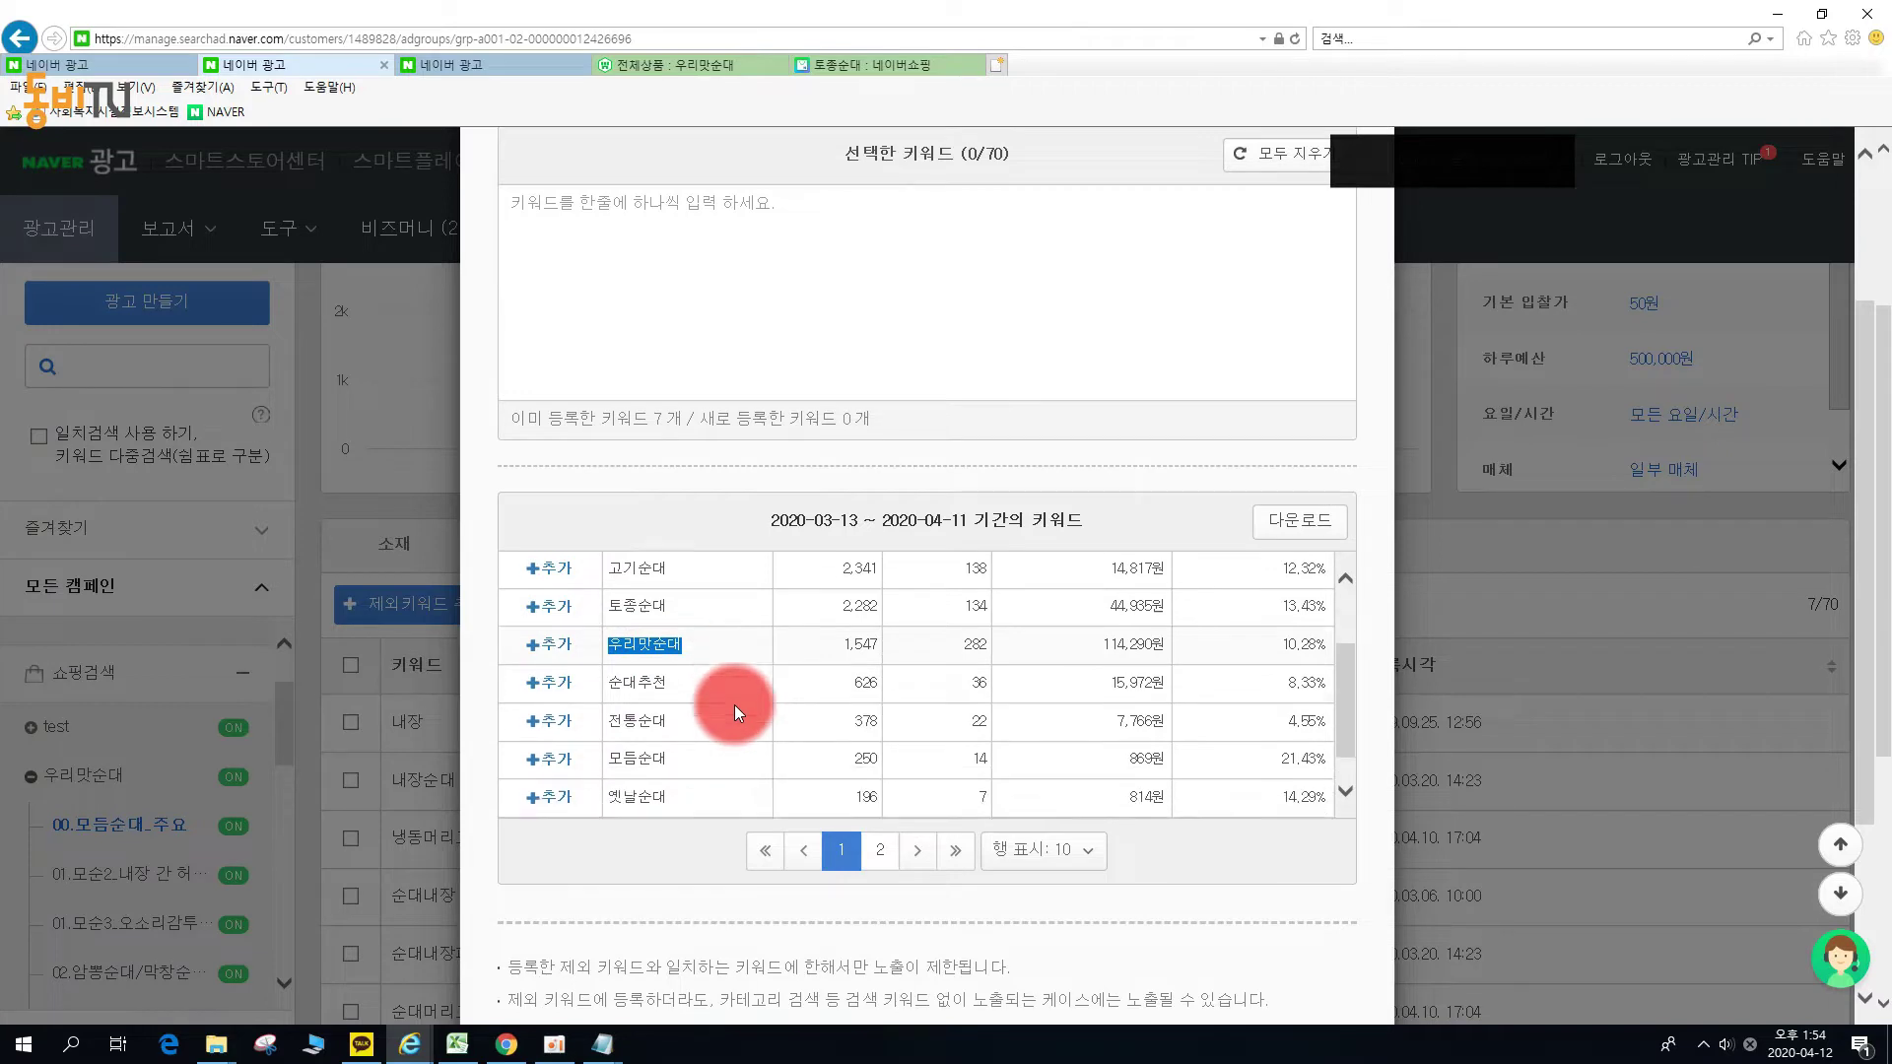
double_click(604, 705)
scroll(690, 737, "down", 1)
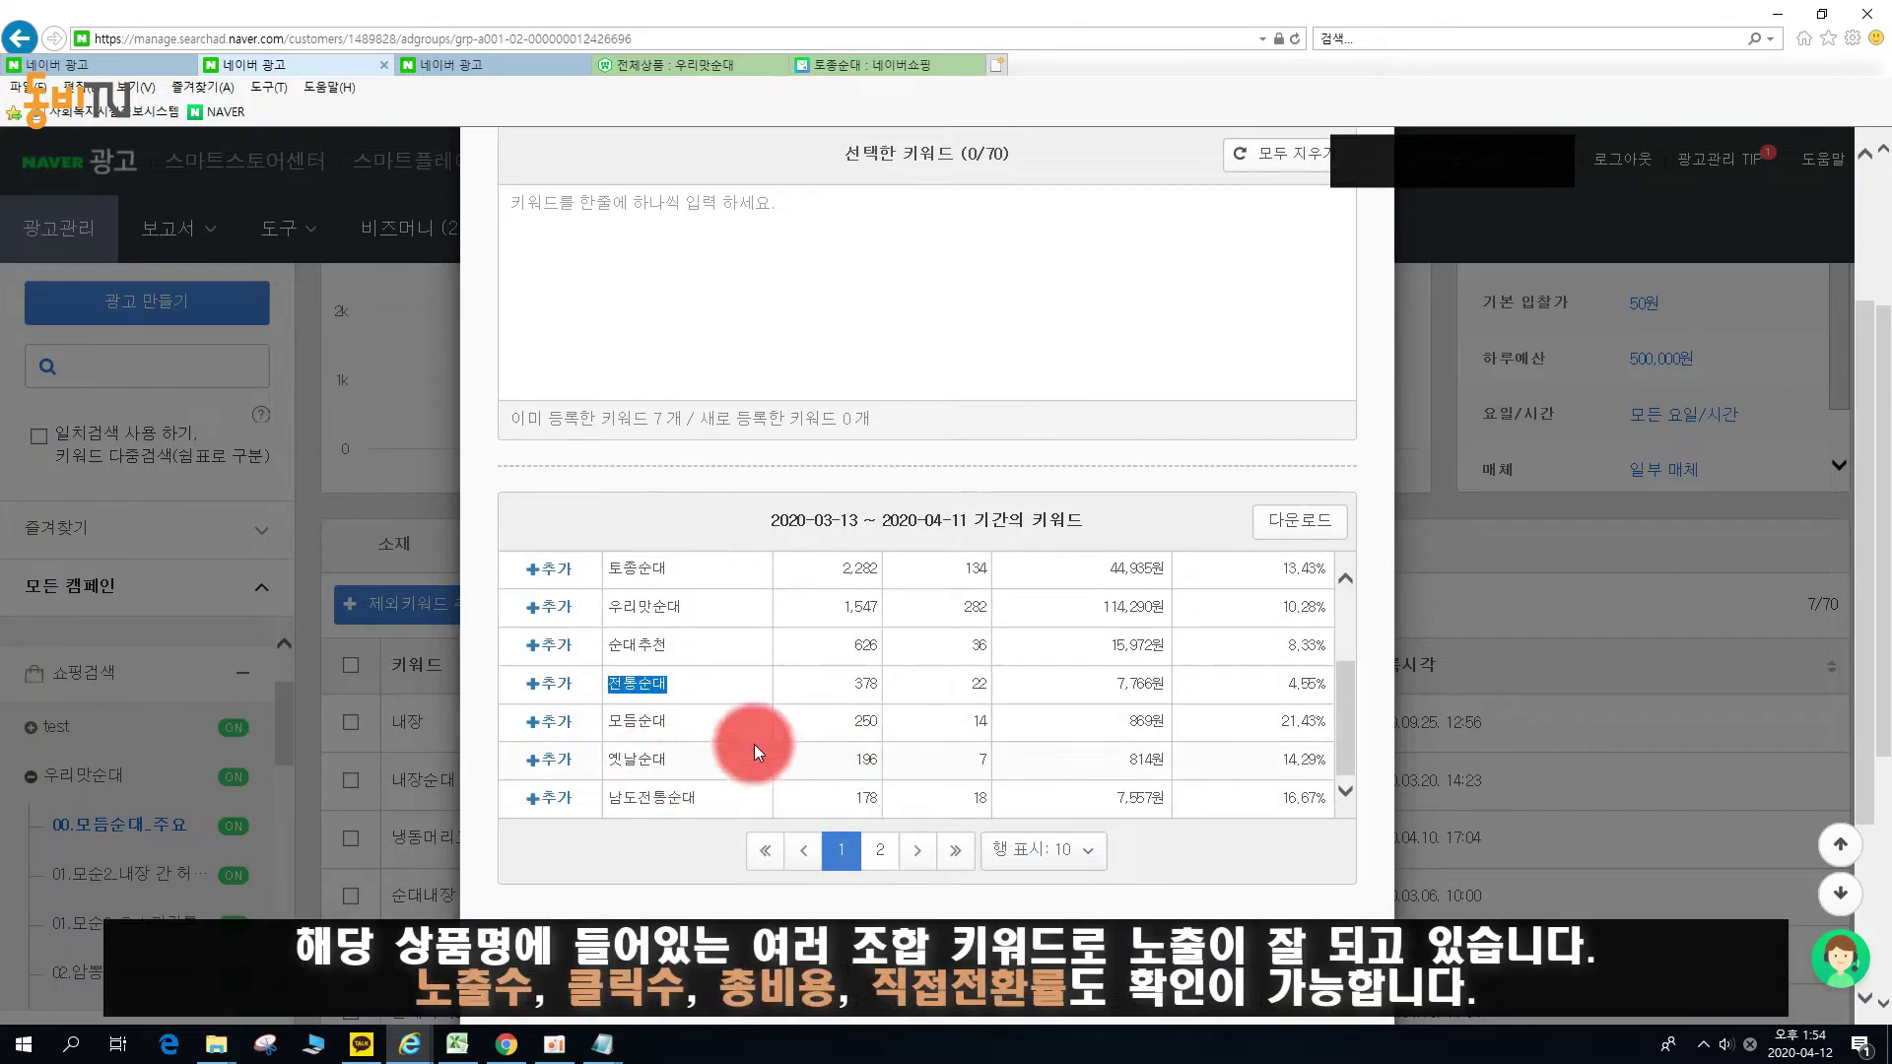
Review the searched keywords' impressions, clicks, total cost and direct conversion rates for the 2020-03-13 to 2020-04-11 period.
scroll(710, 645, "up", 5)
scroll(697, 717, "down", 4)
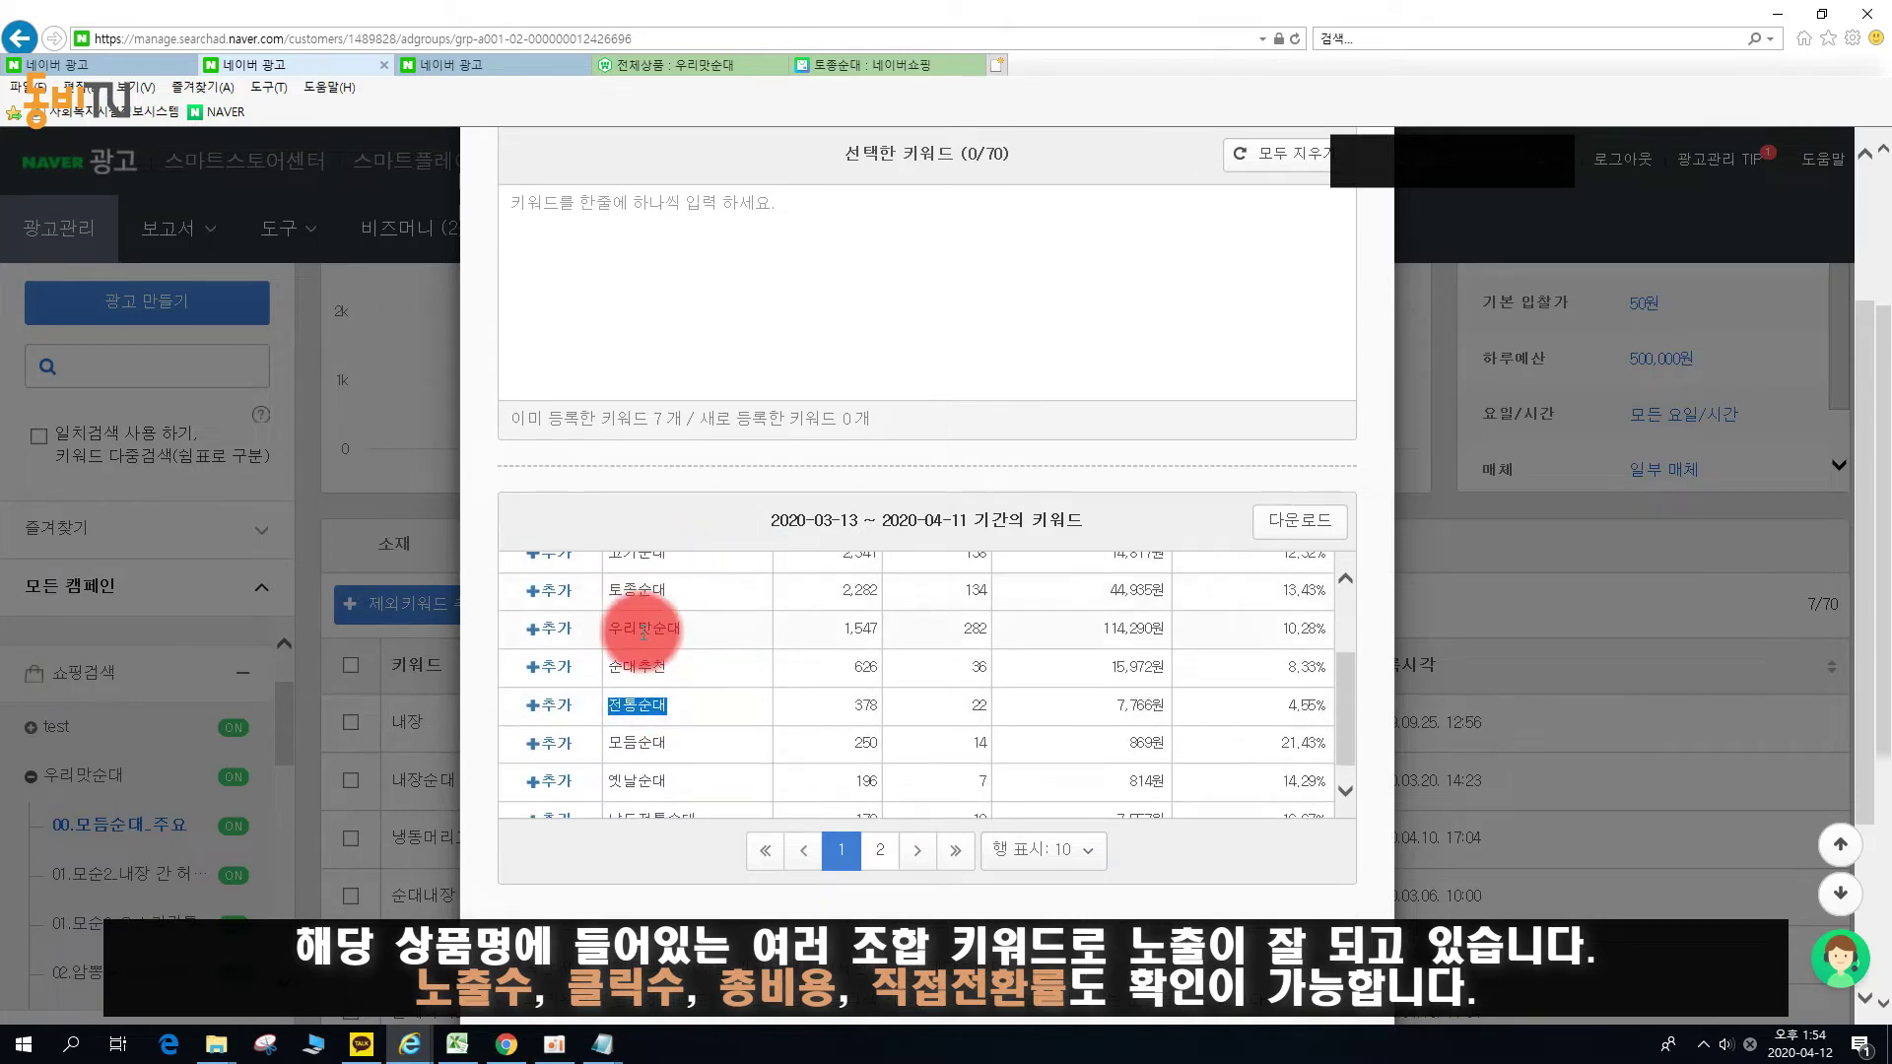
scroll(730, 878, "down", 3)
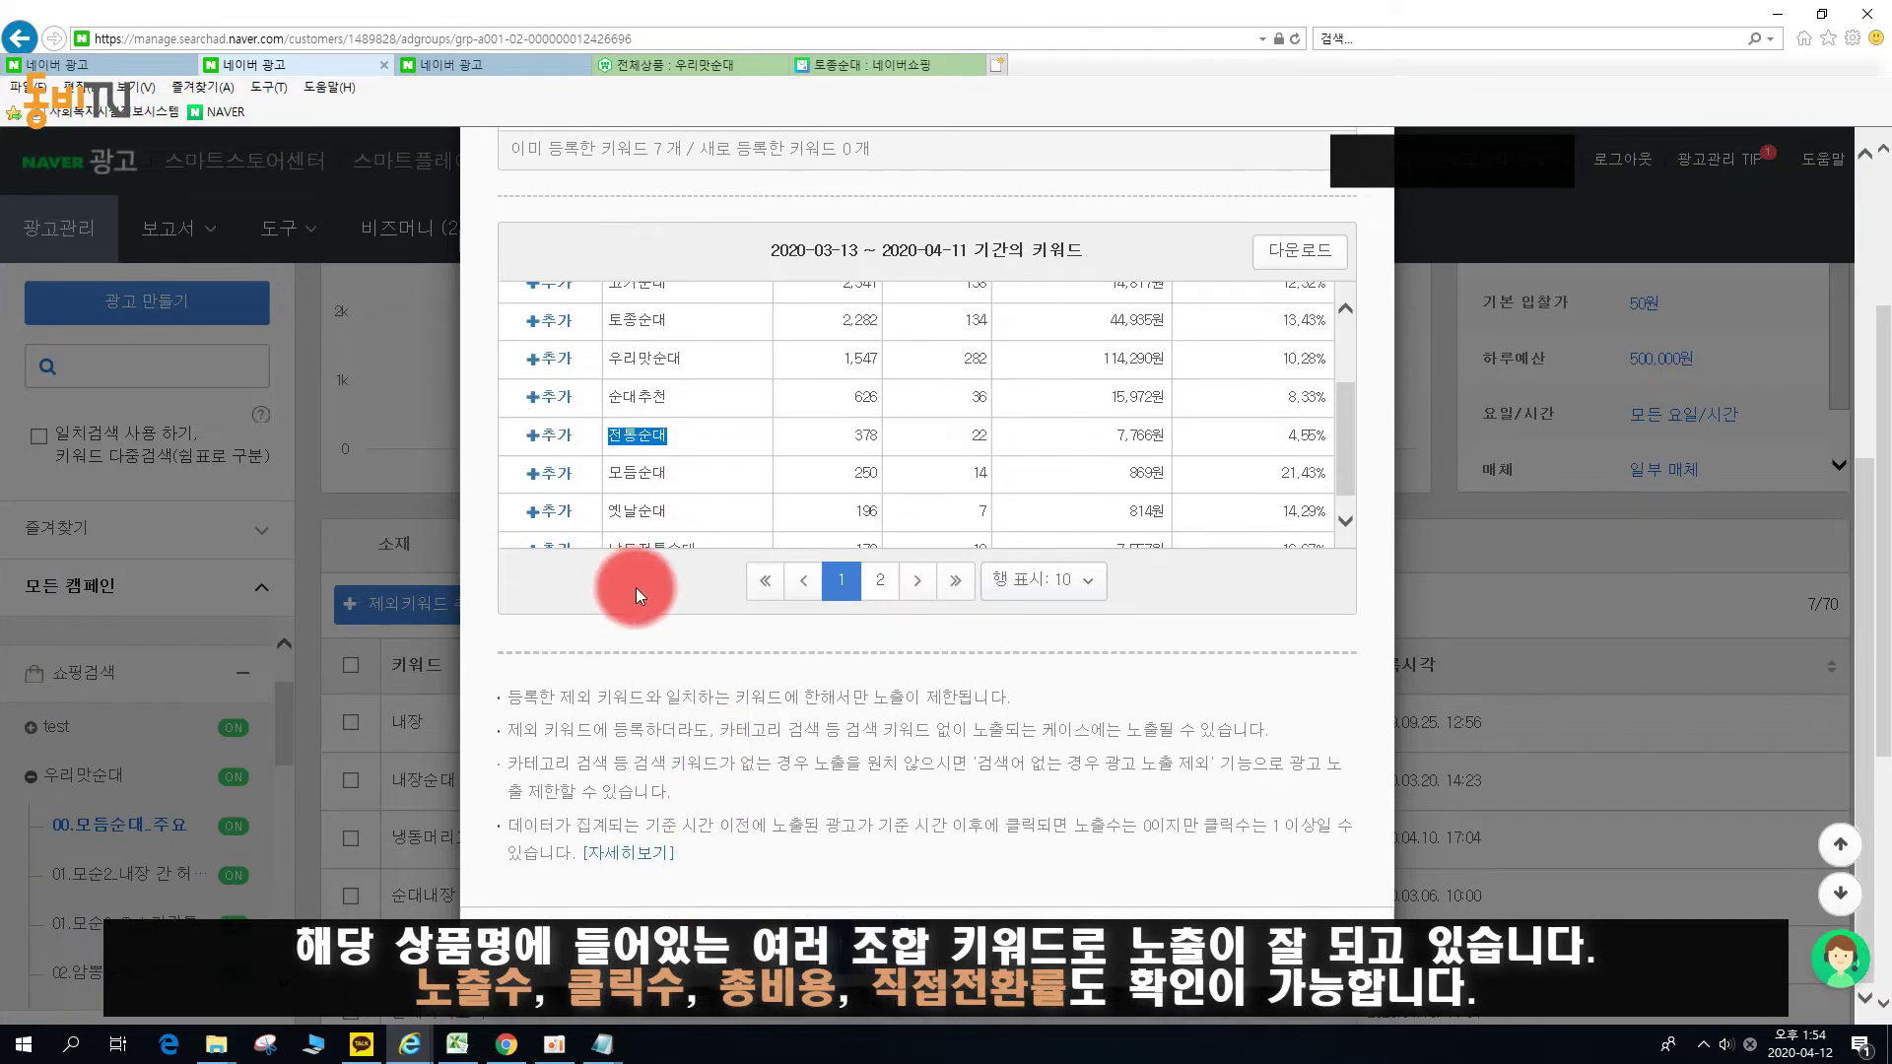
scroll(635, 588, "up", 6)
scroll(782, 562, "down", 4)
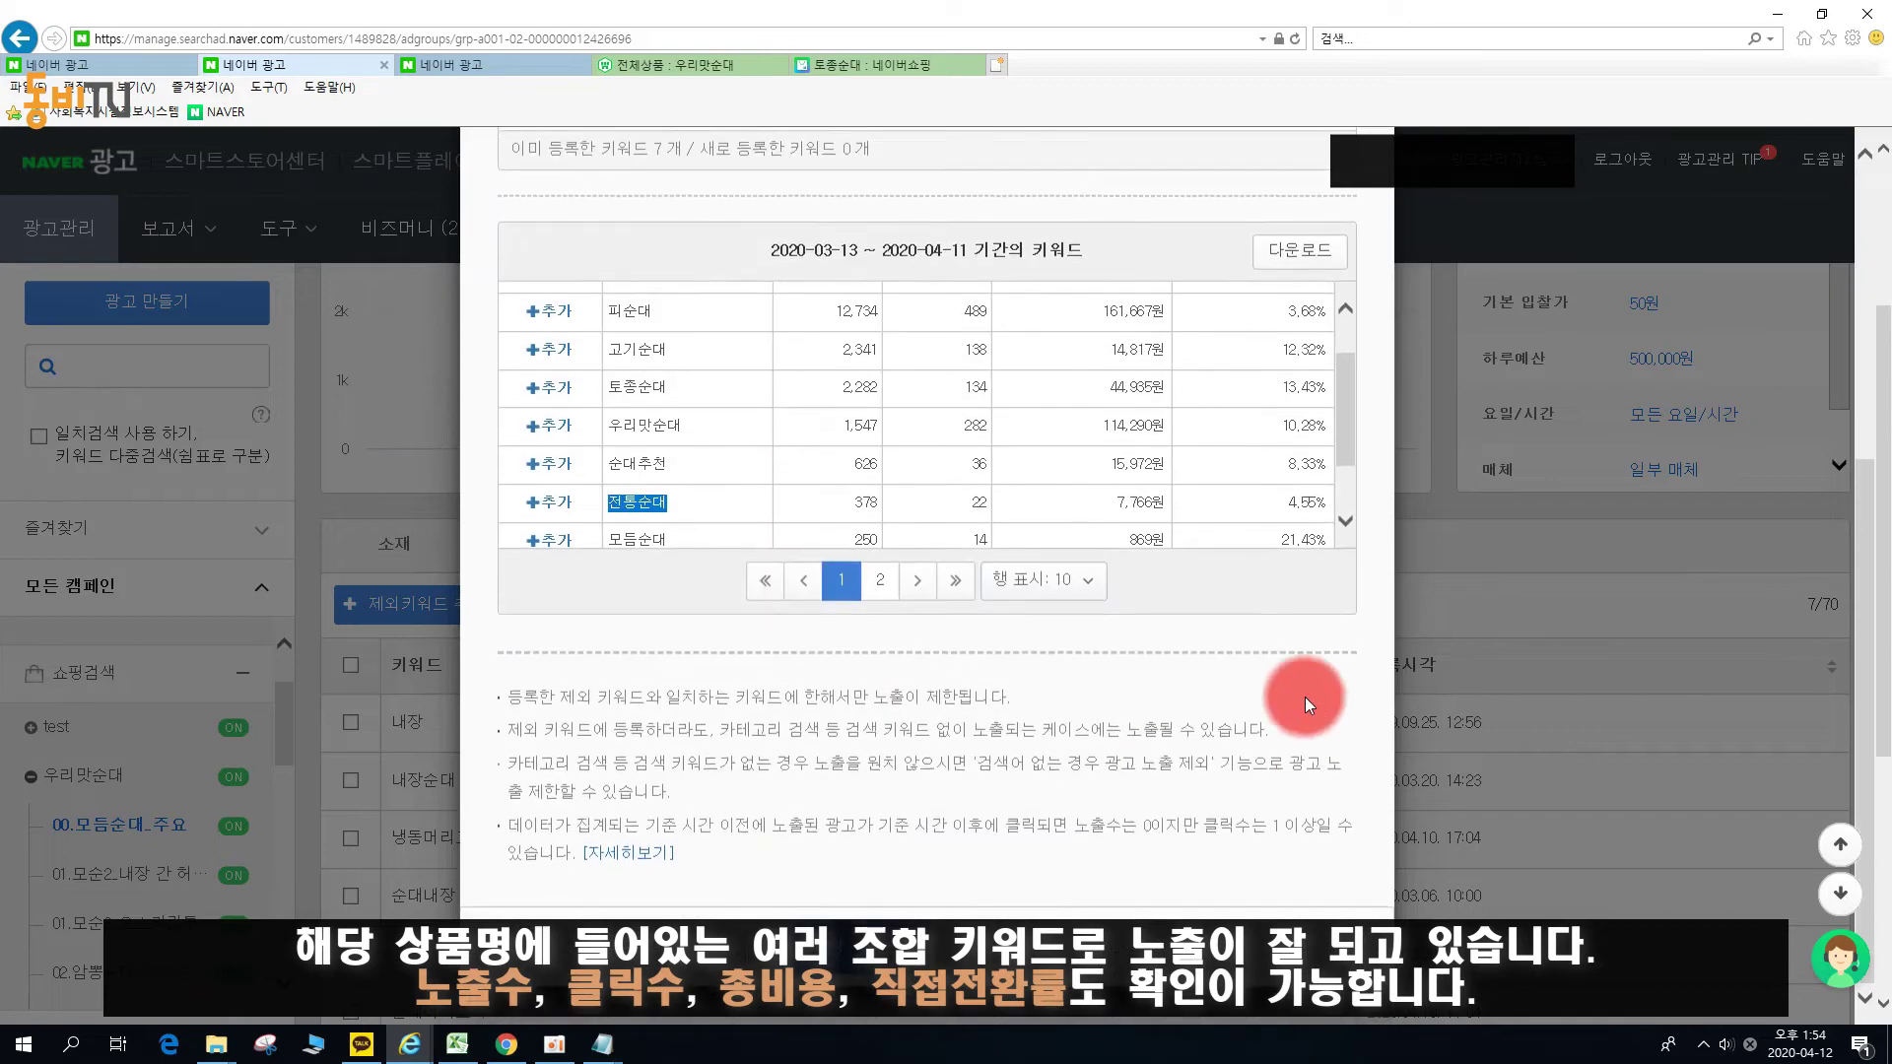
scroll(1254, 752, "up", 5)
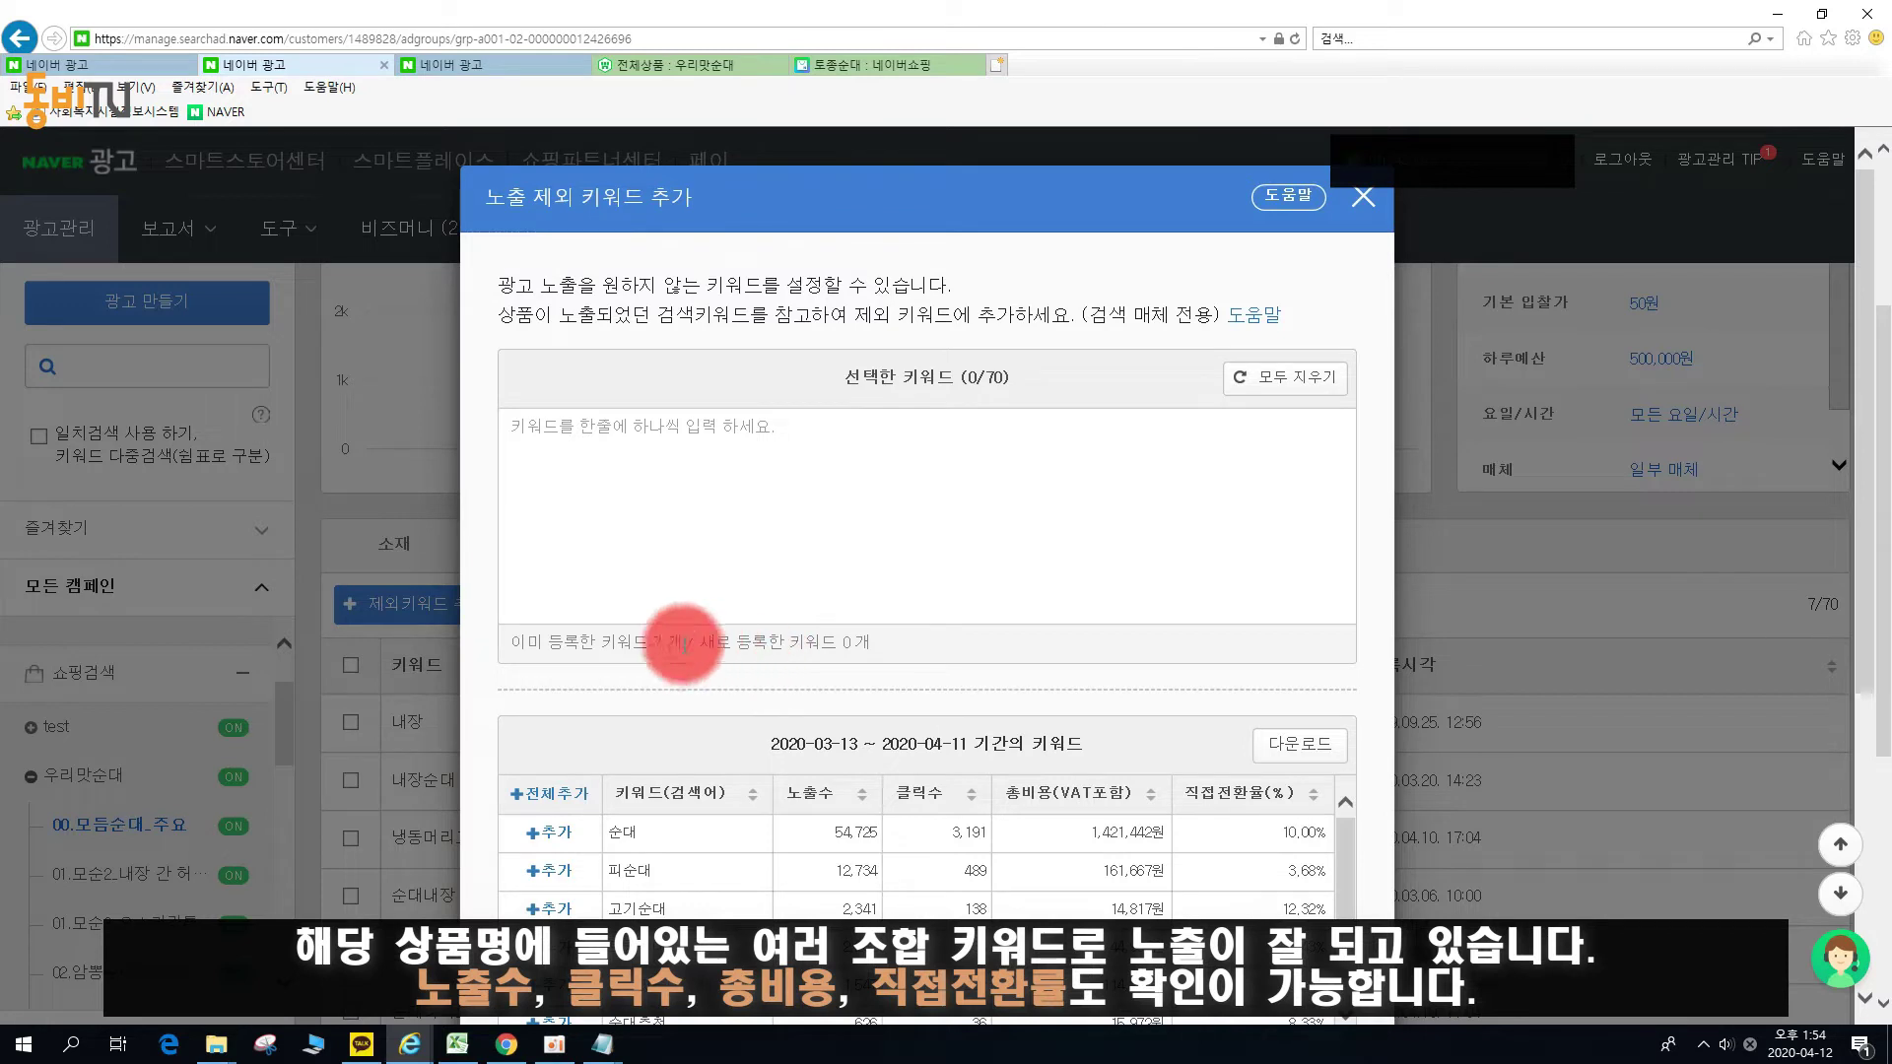
scroll(549, 676, "down", 5)
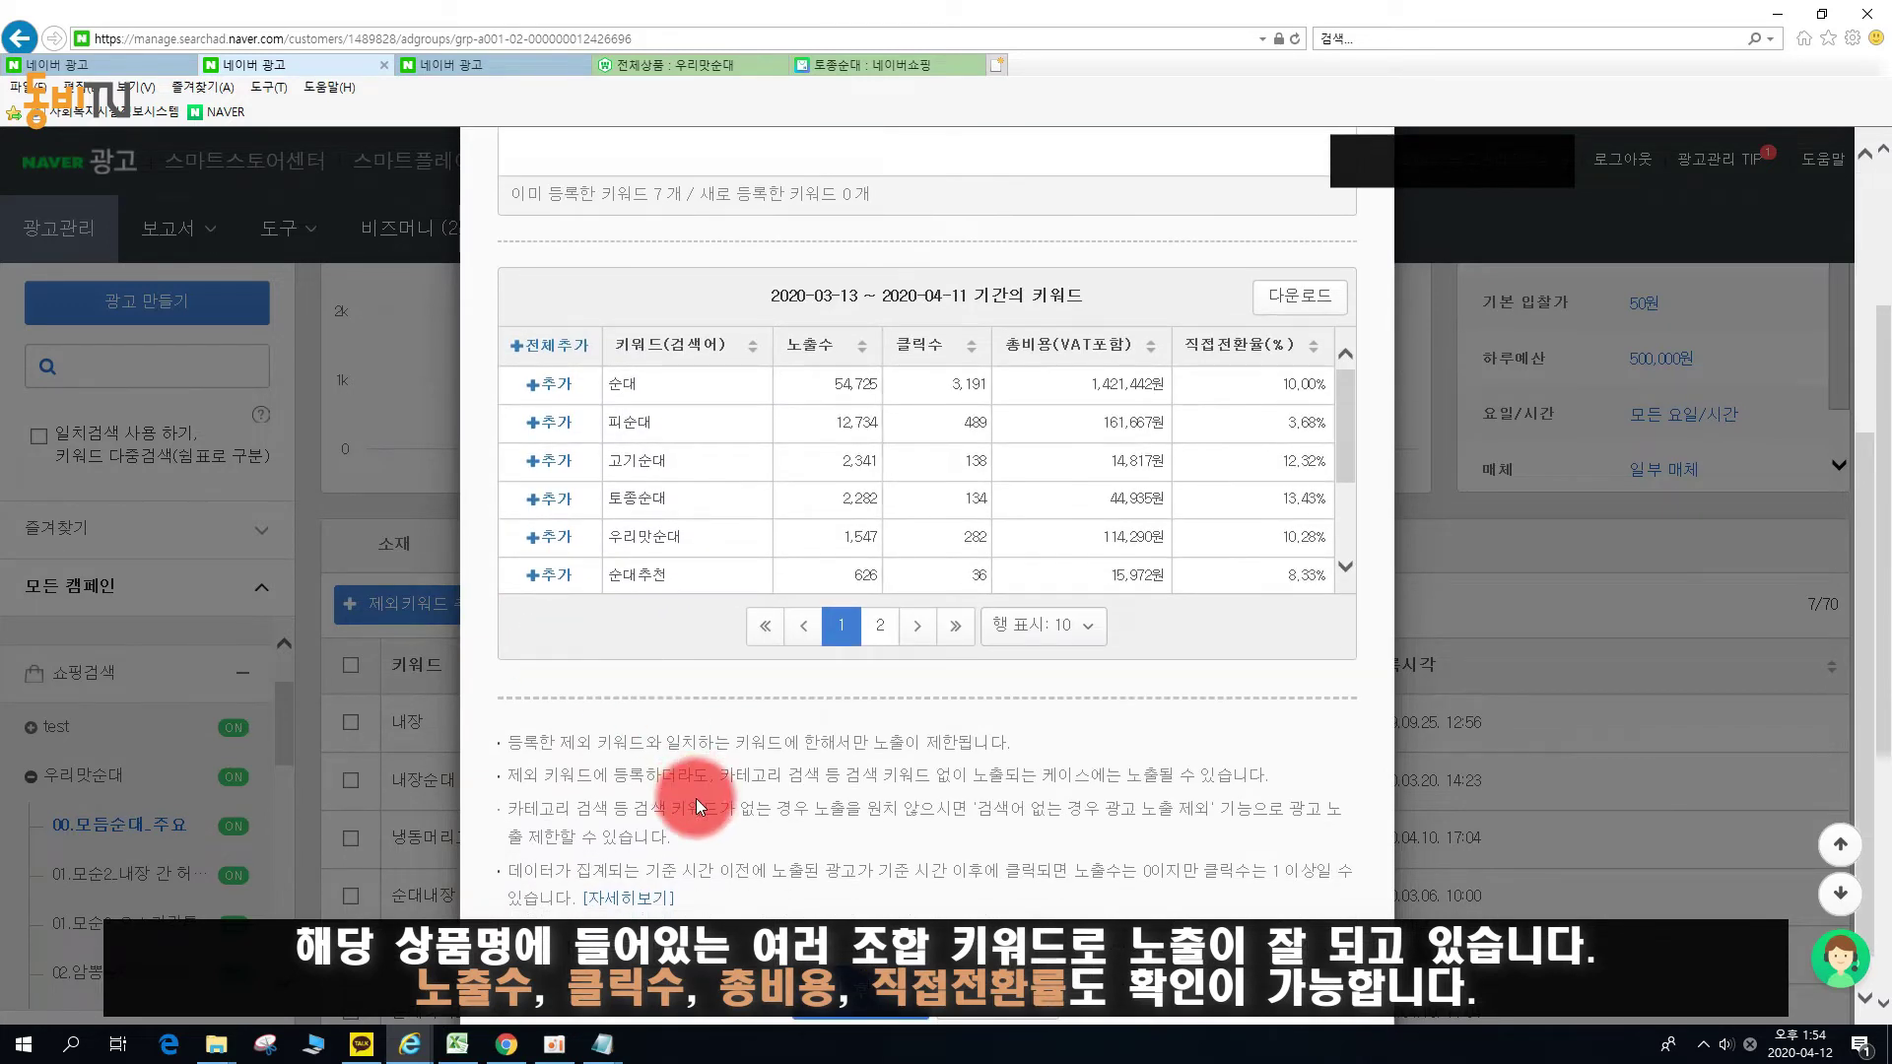
scroll(688, 794, "down", 2)
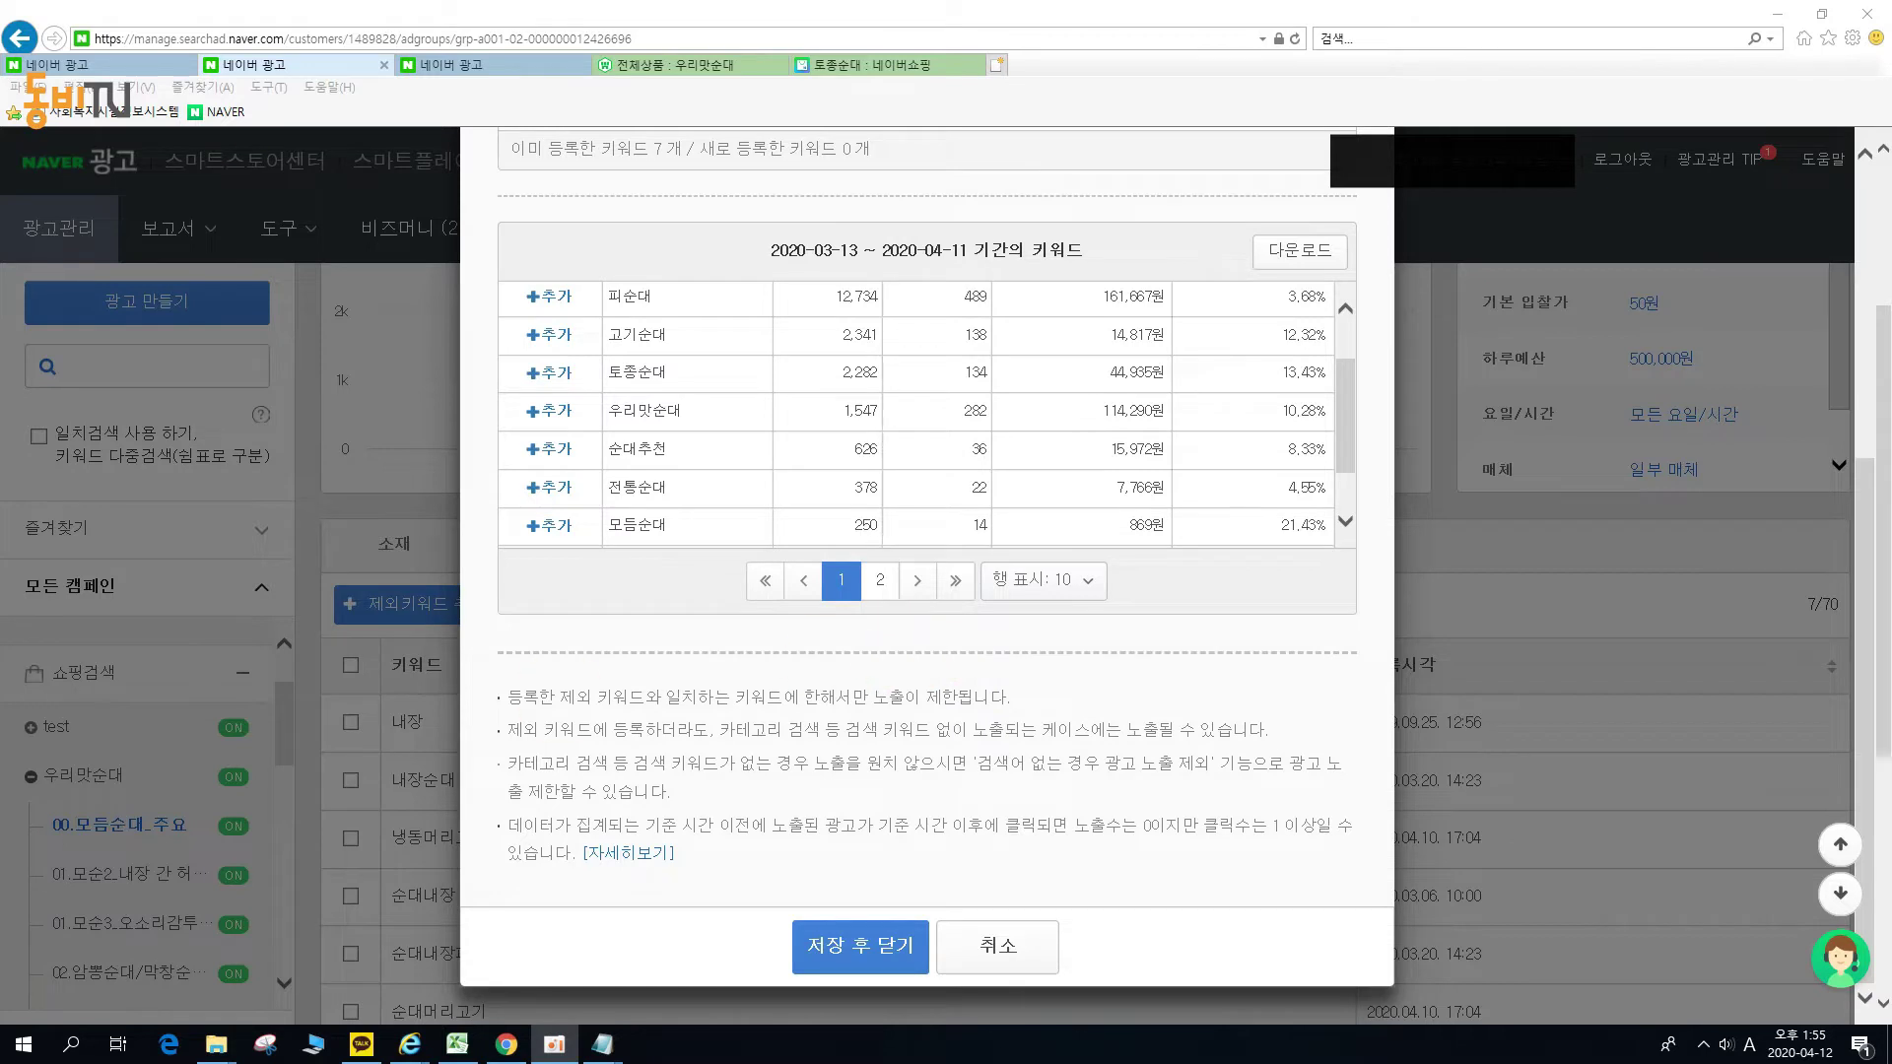
Compare the Notepad memo's product name with the searched keywords 순대추천 and 모듬순대.
key("alt+Tab")
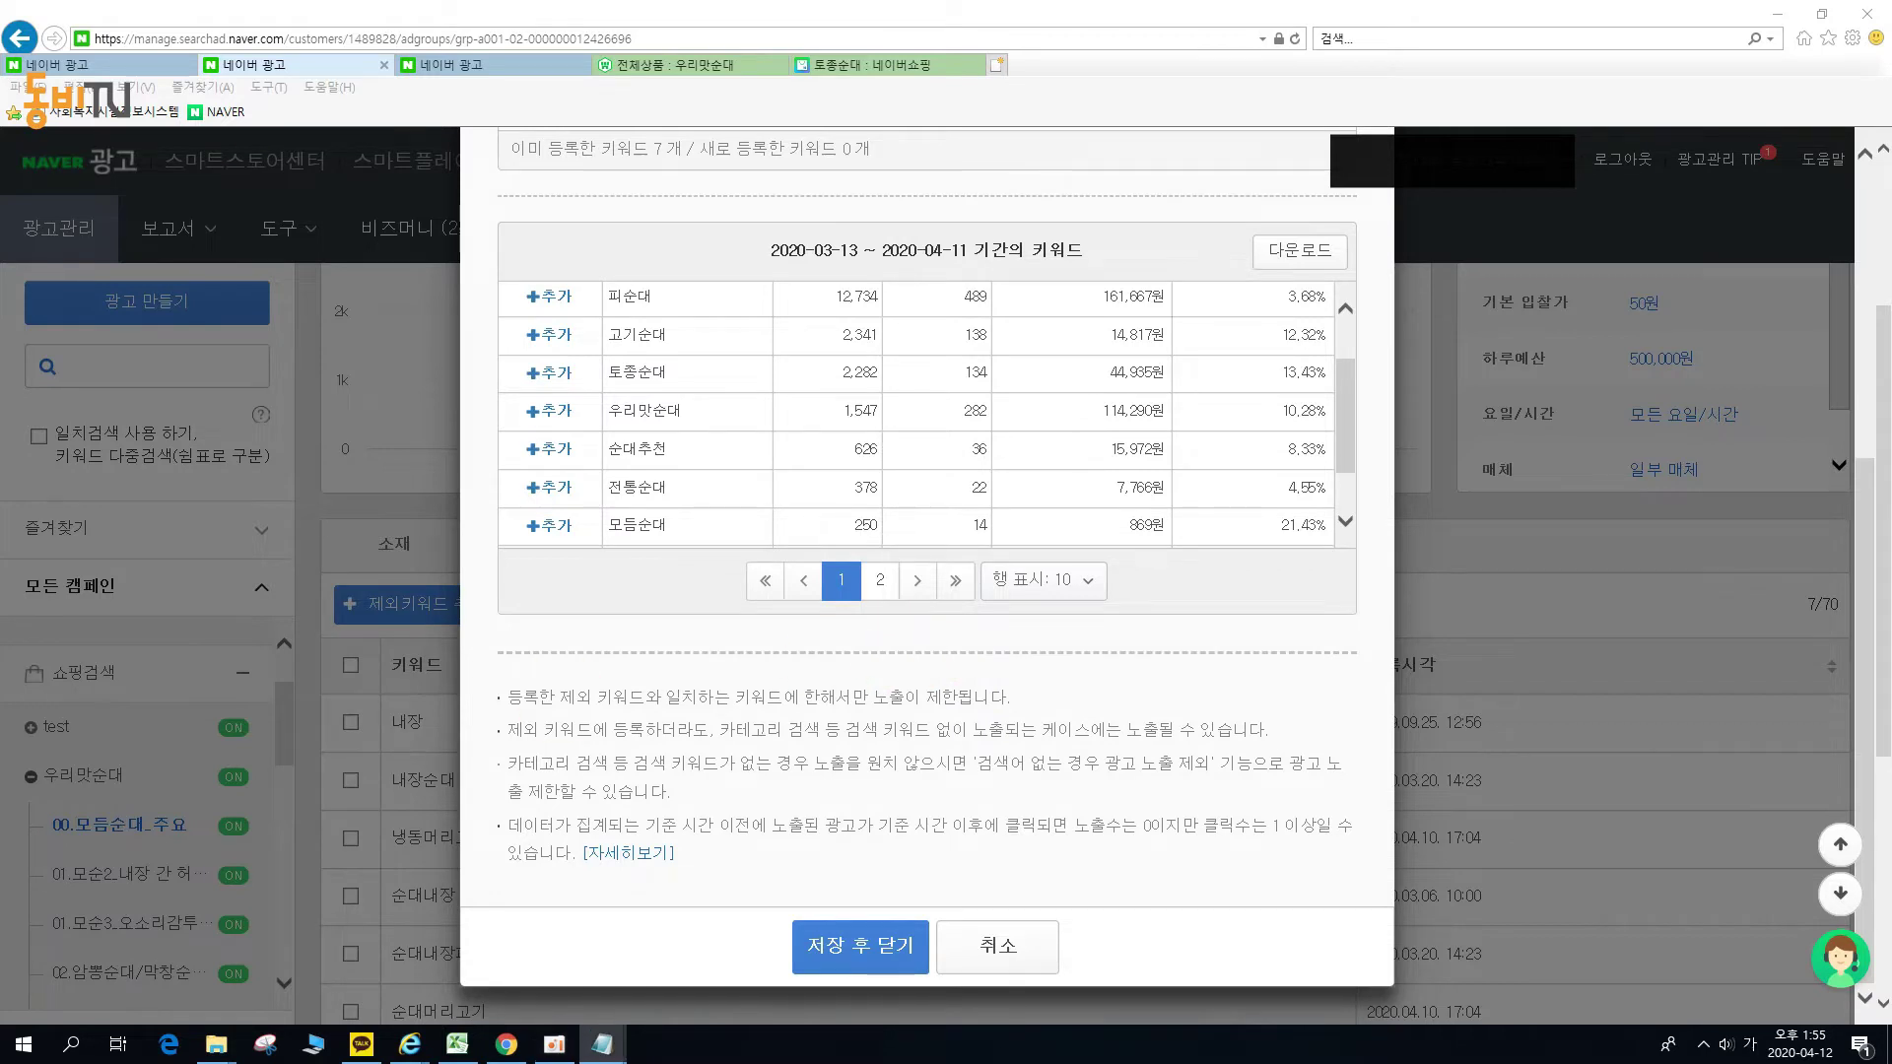
left_click_drag(228, 346, 118, 310)
left_click(280, 412)
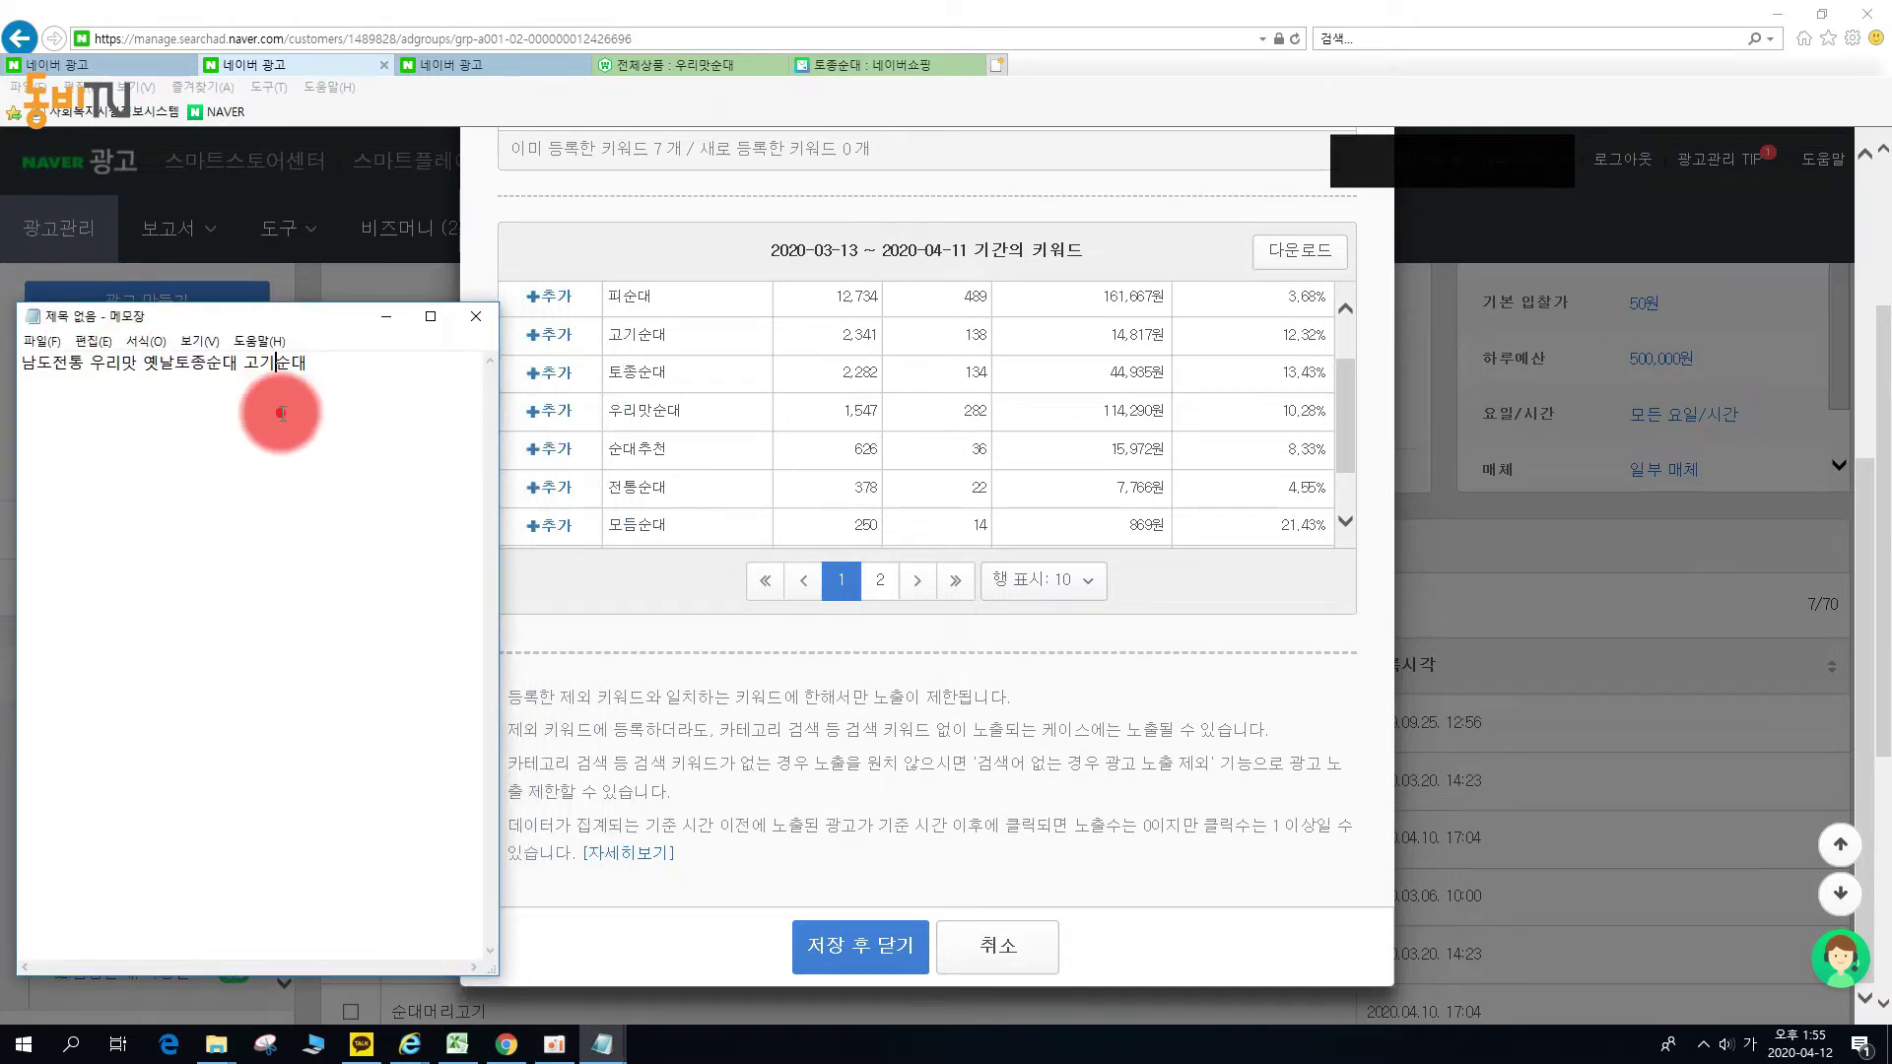
left_click_drag(280, 412, 293, 413)
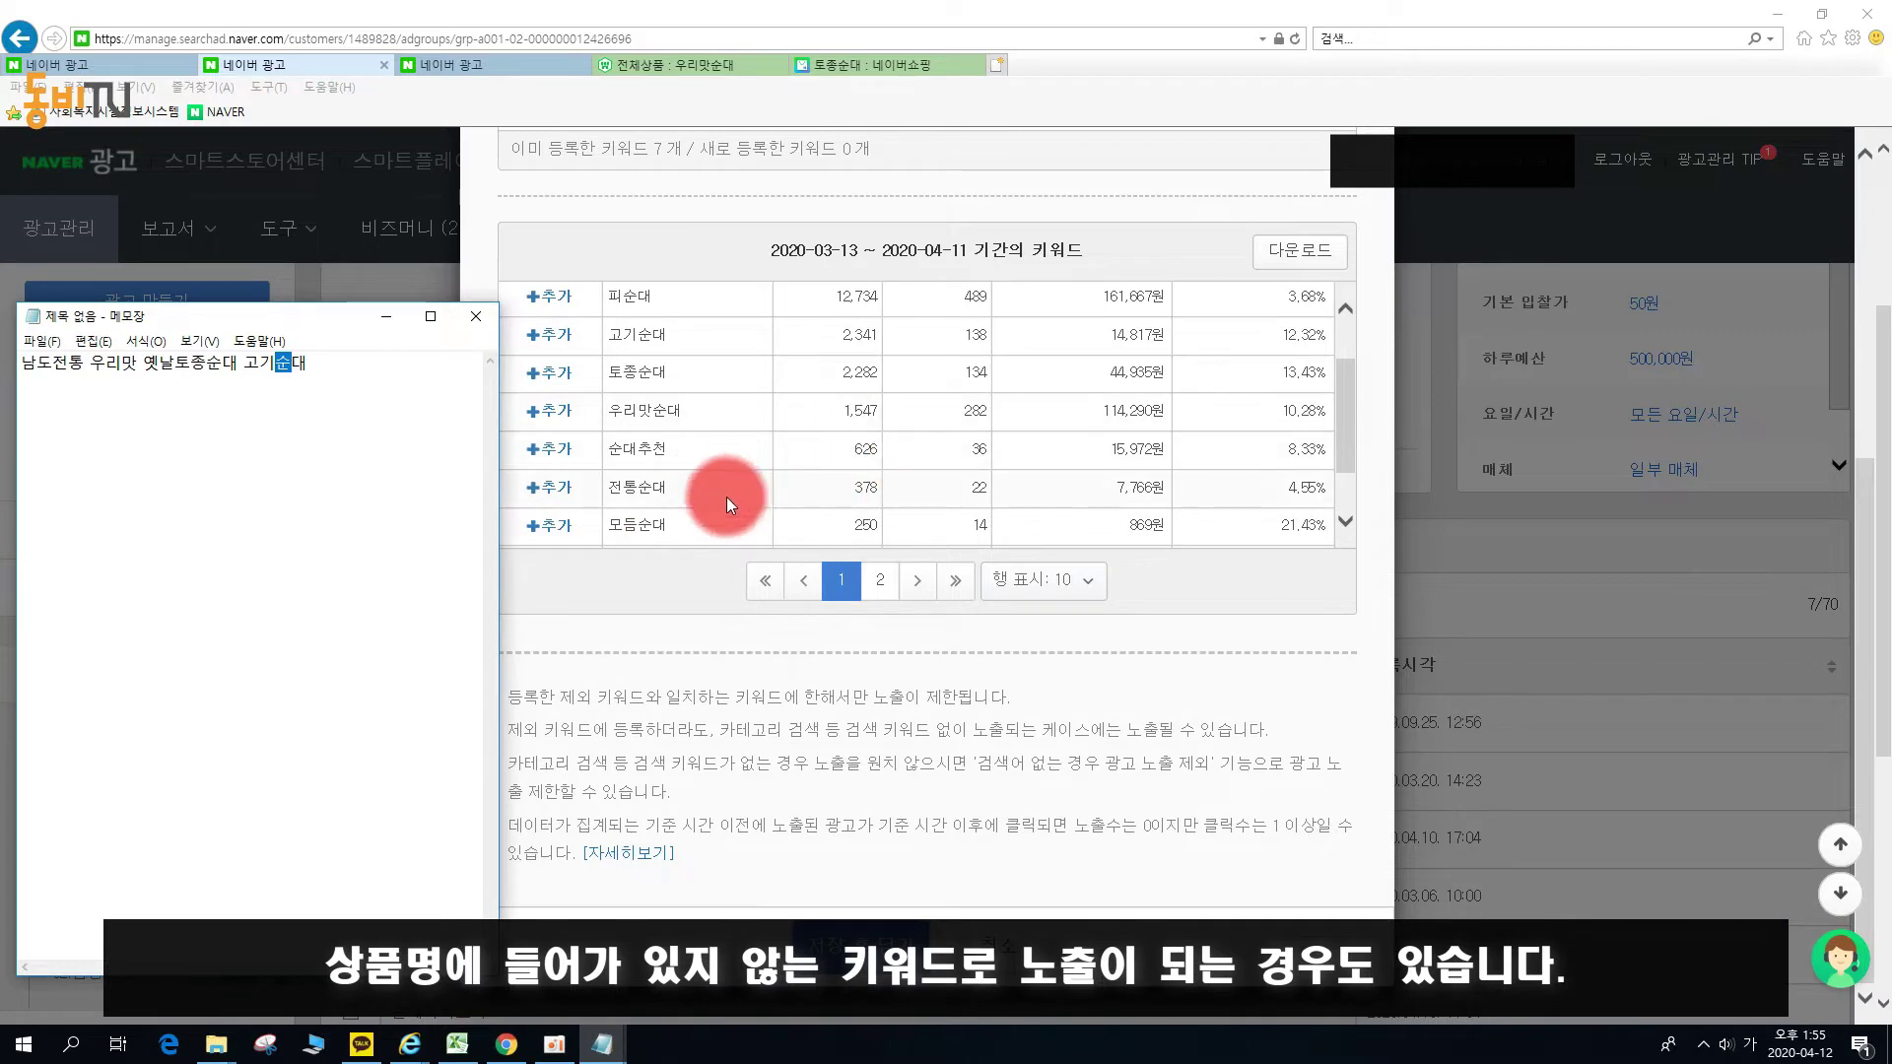
left_click_drag(670, 449, 616, 453)
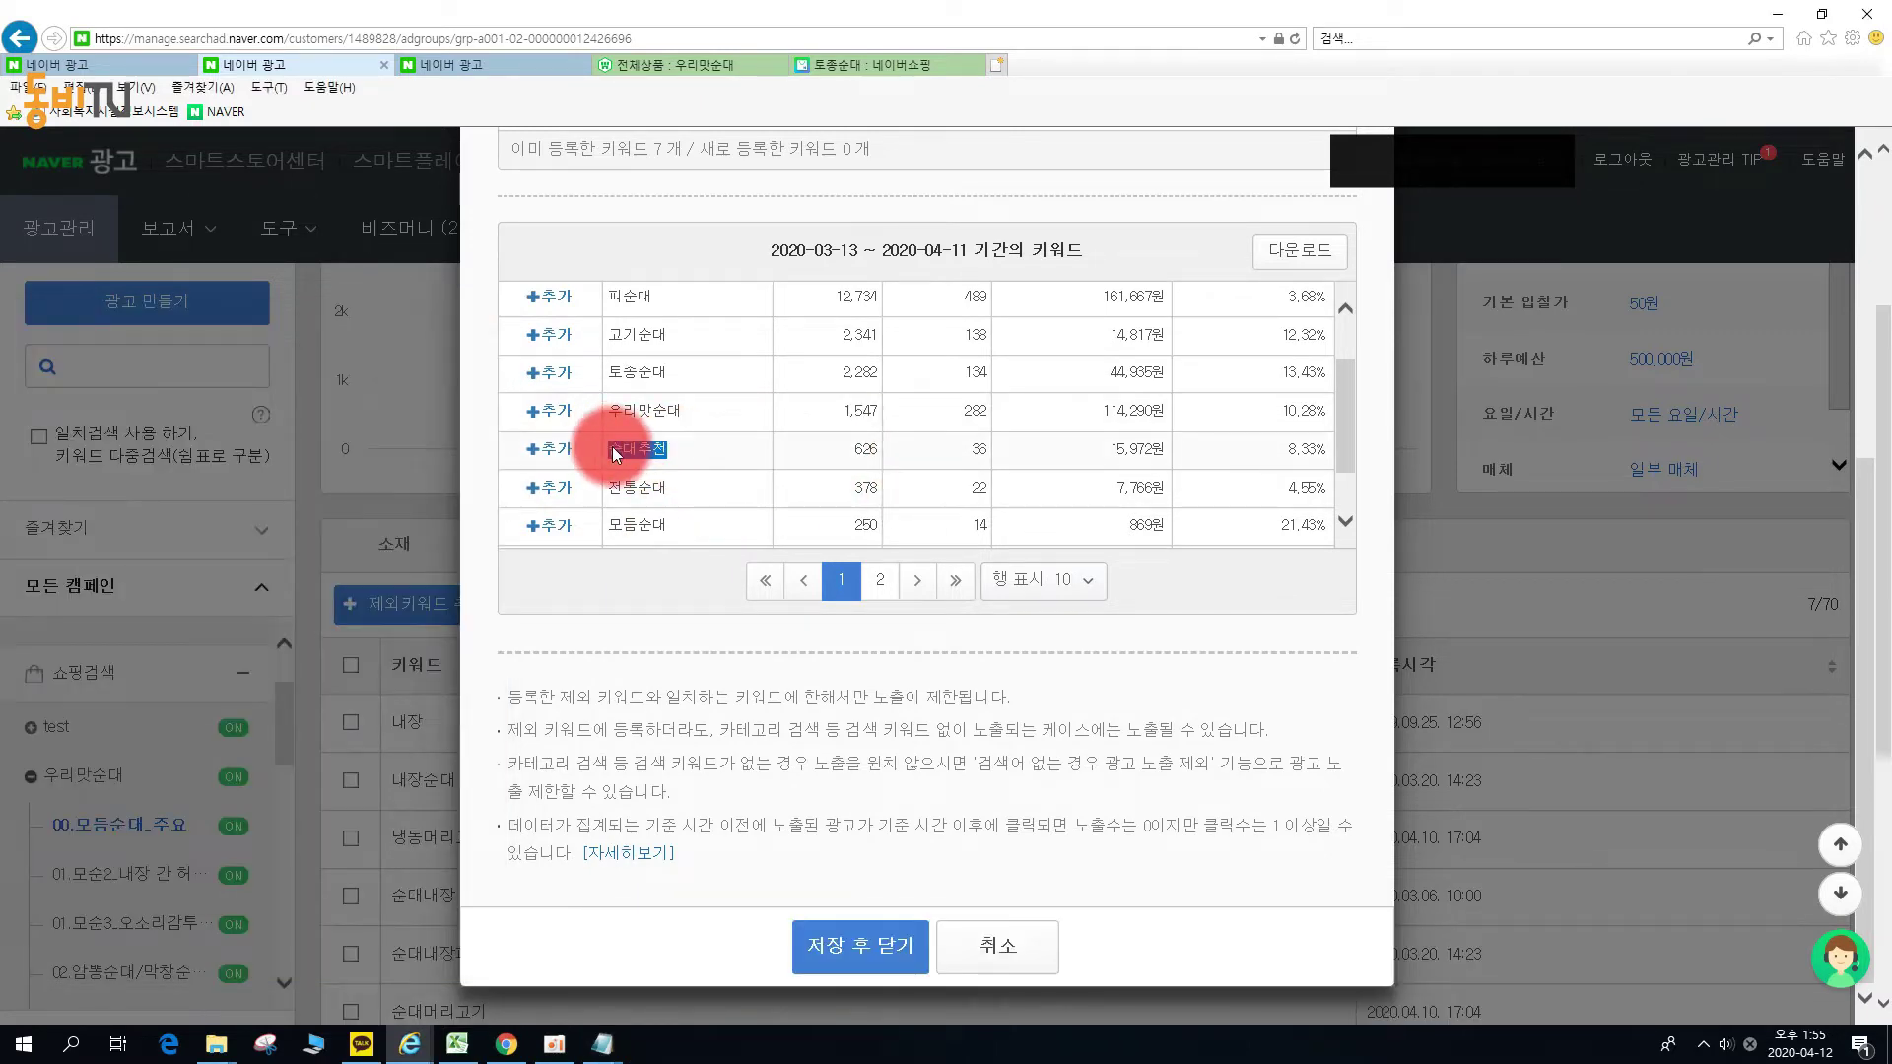
left_click_drag(606, 525, 642, 533)
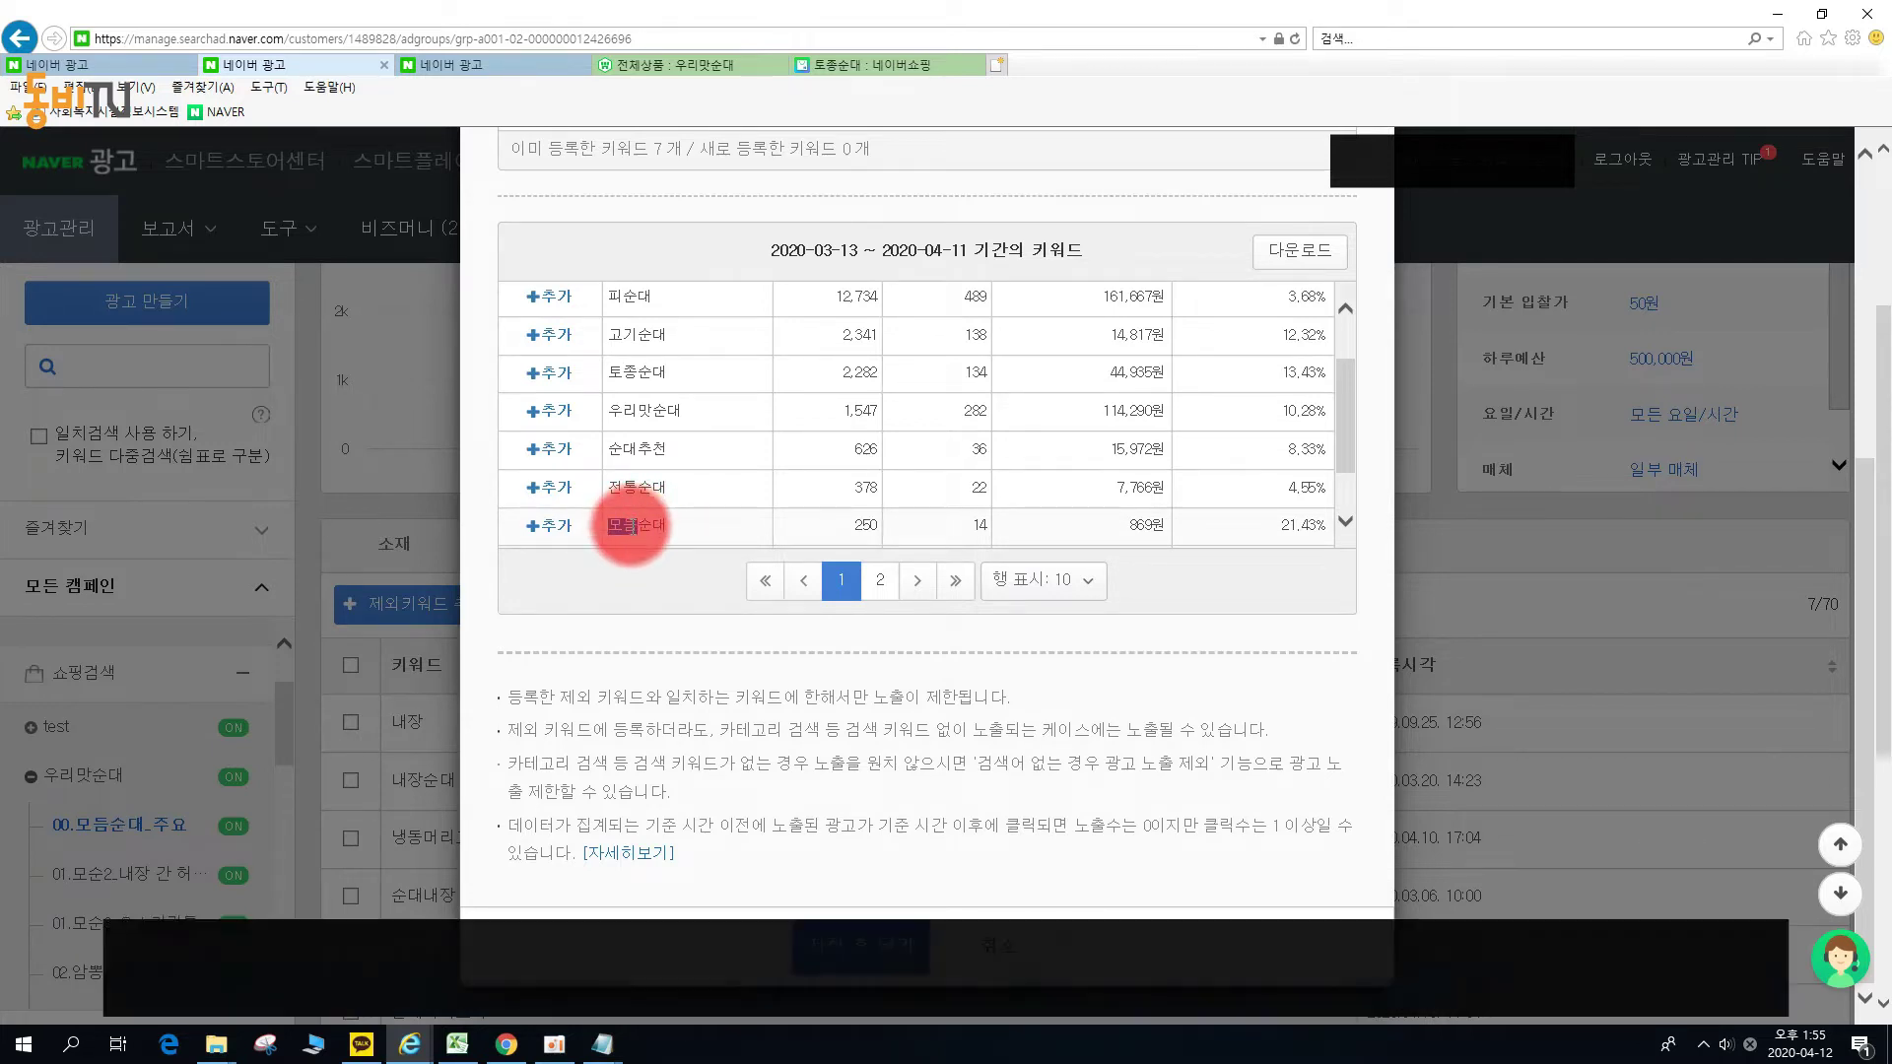
Search Naver Shopping for 모듬순대 to check the product's ranking.
left_click(871, 69)
left_click(307, 208)
key("BackSpace")
key("BackSpace")
type("ㅁ순대")
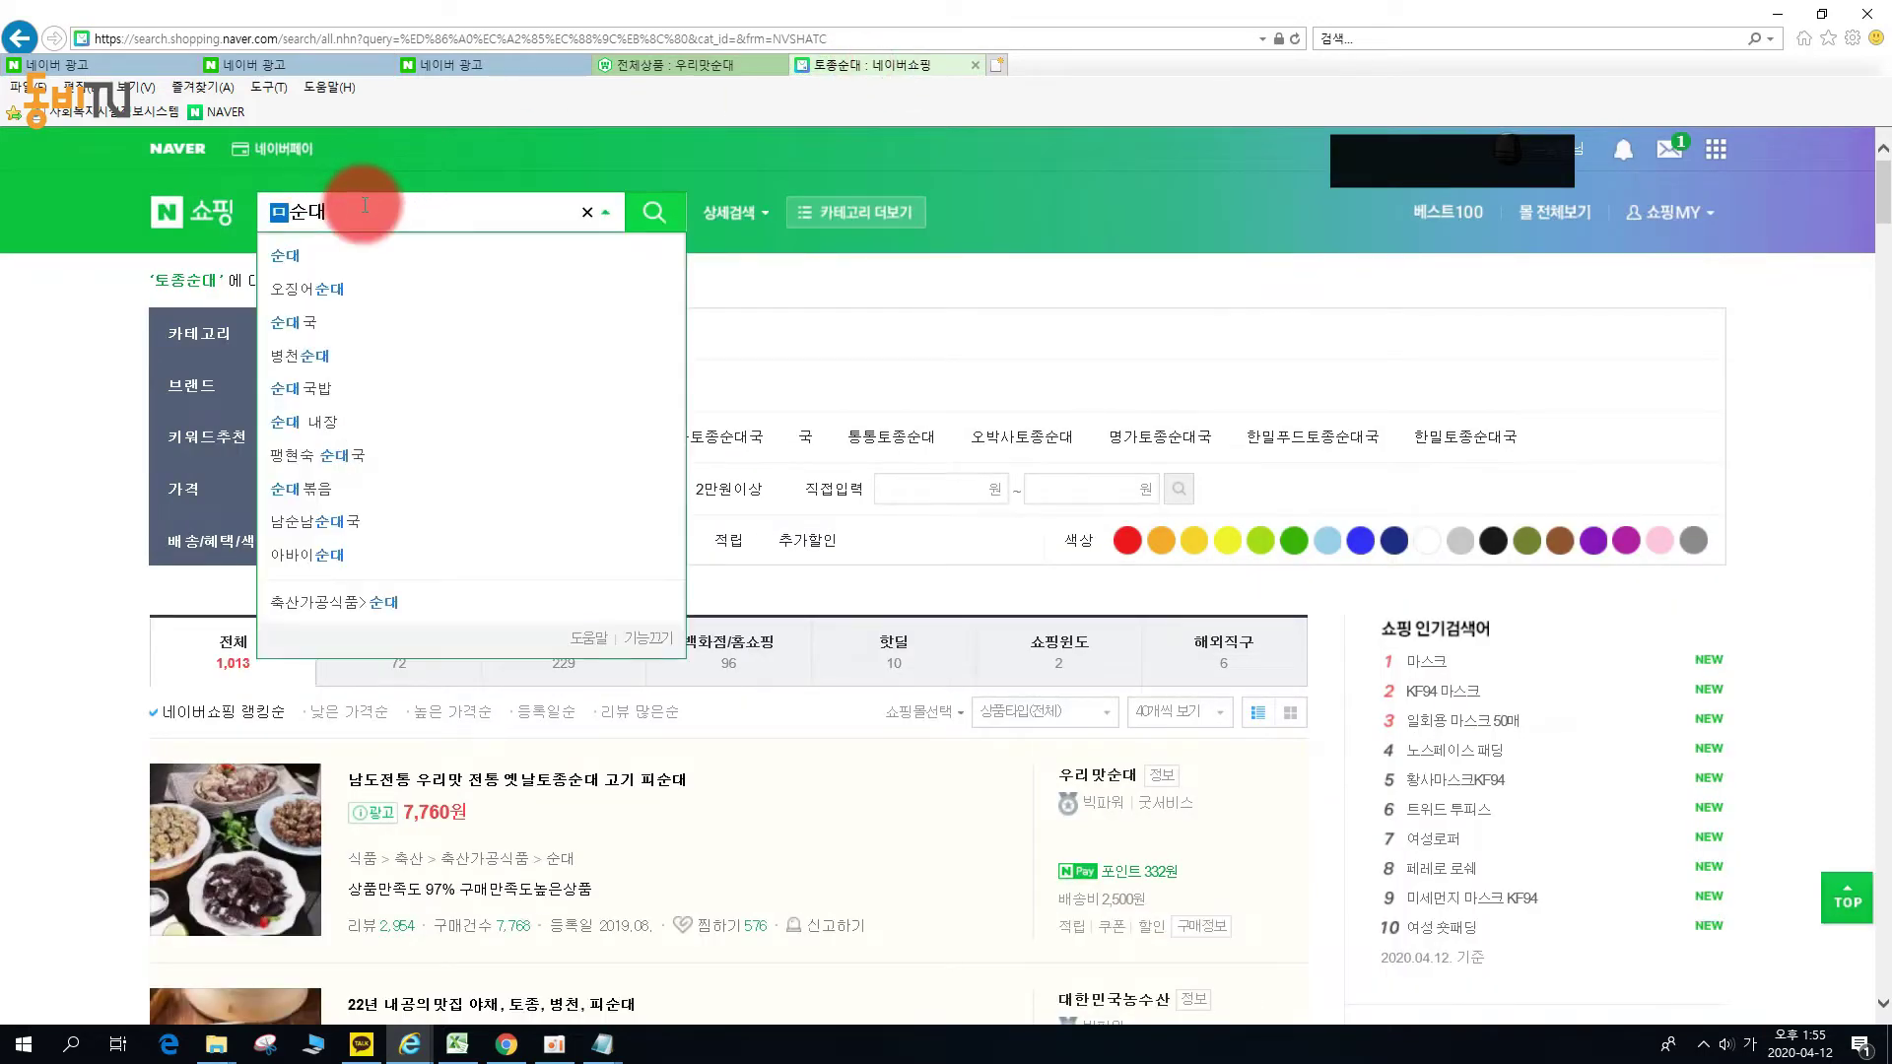
type("ㅗ듬")
key("Return")
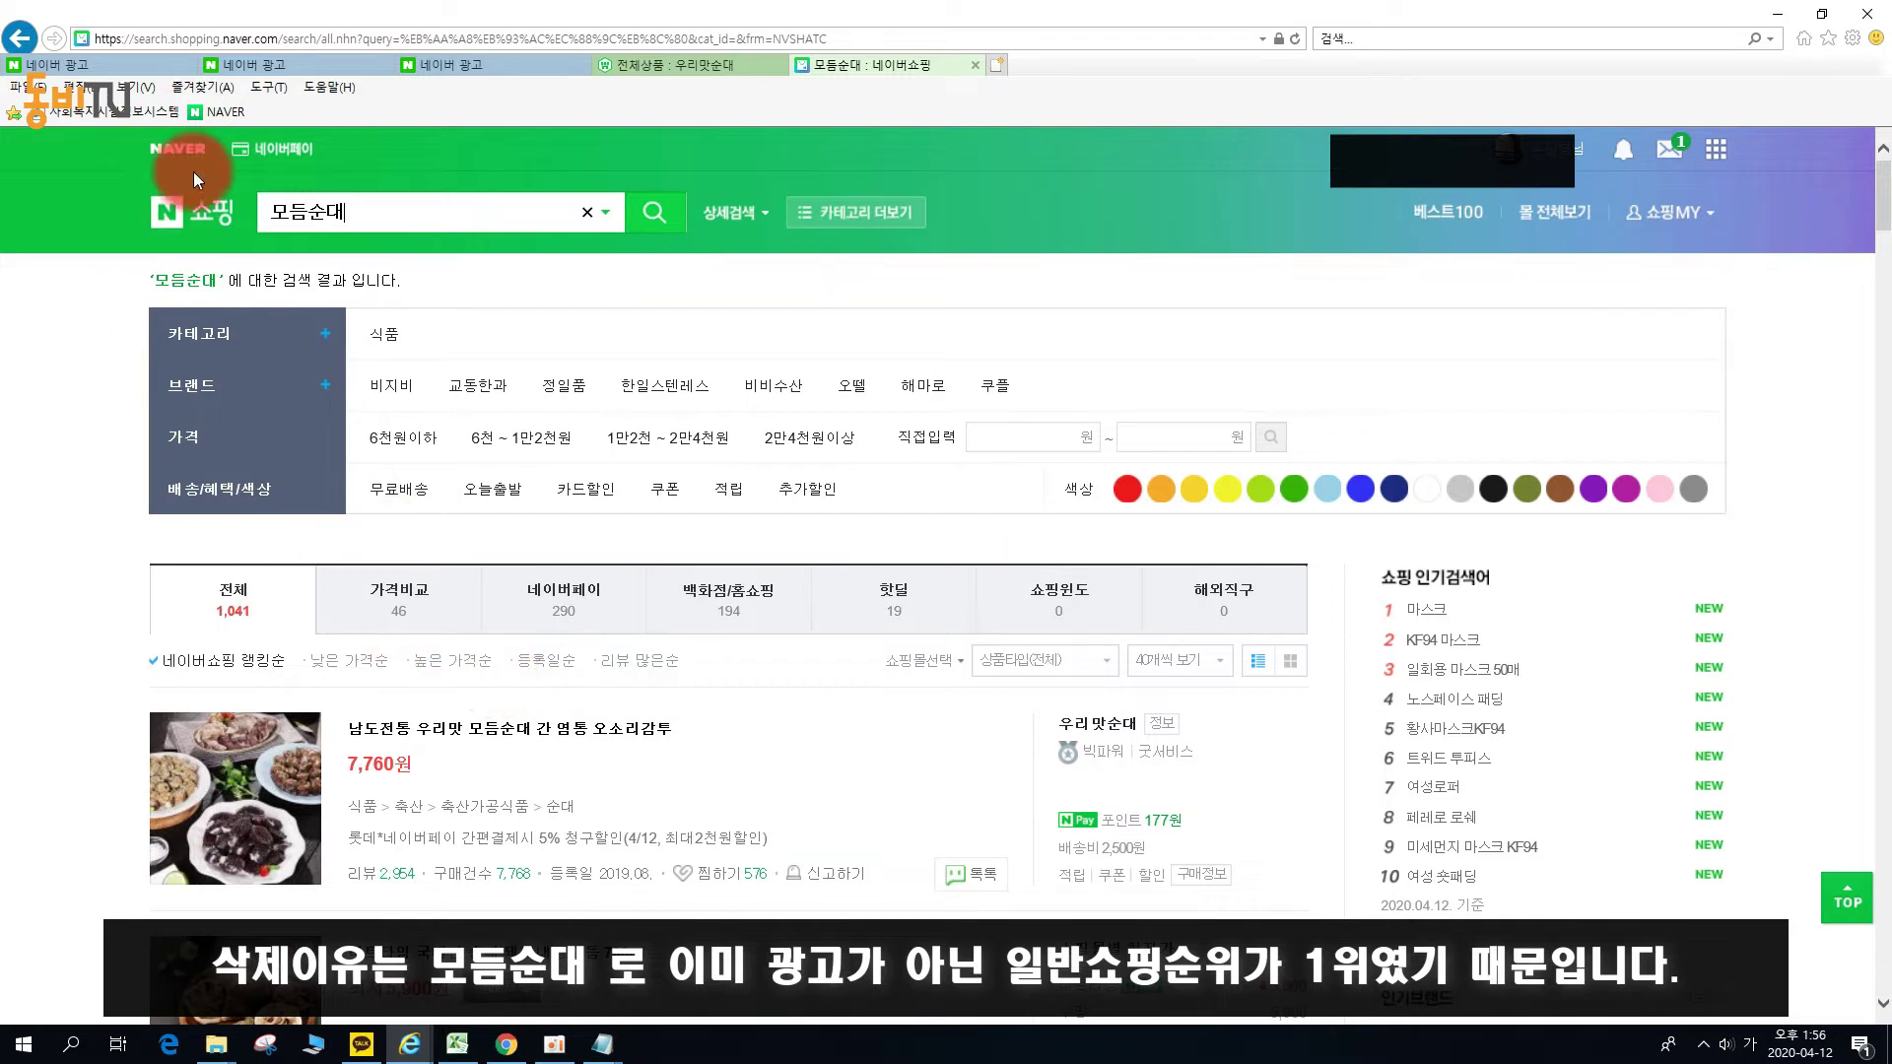
left_click_drag(271, 210, 379, 211)
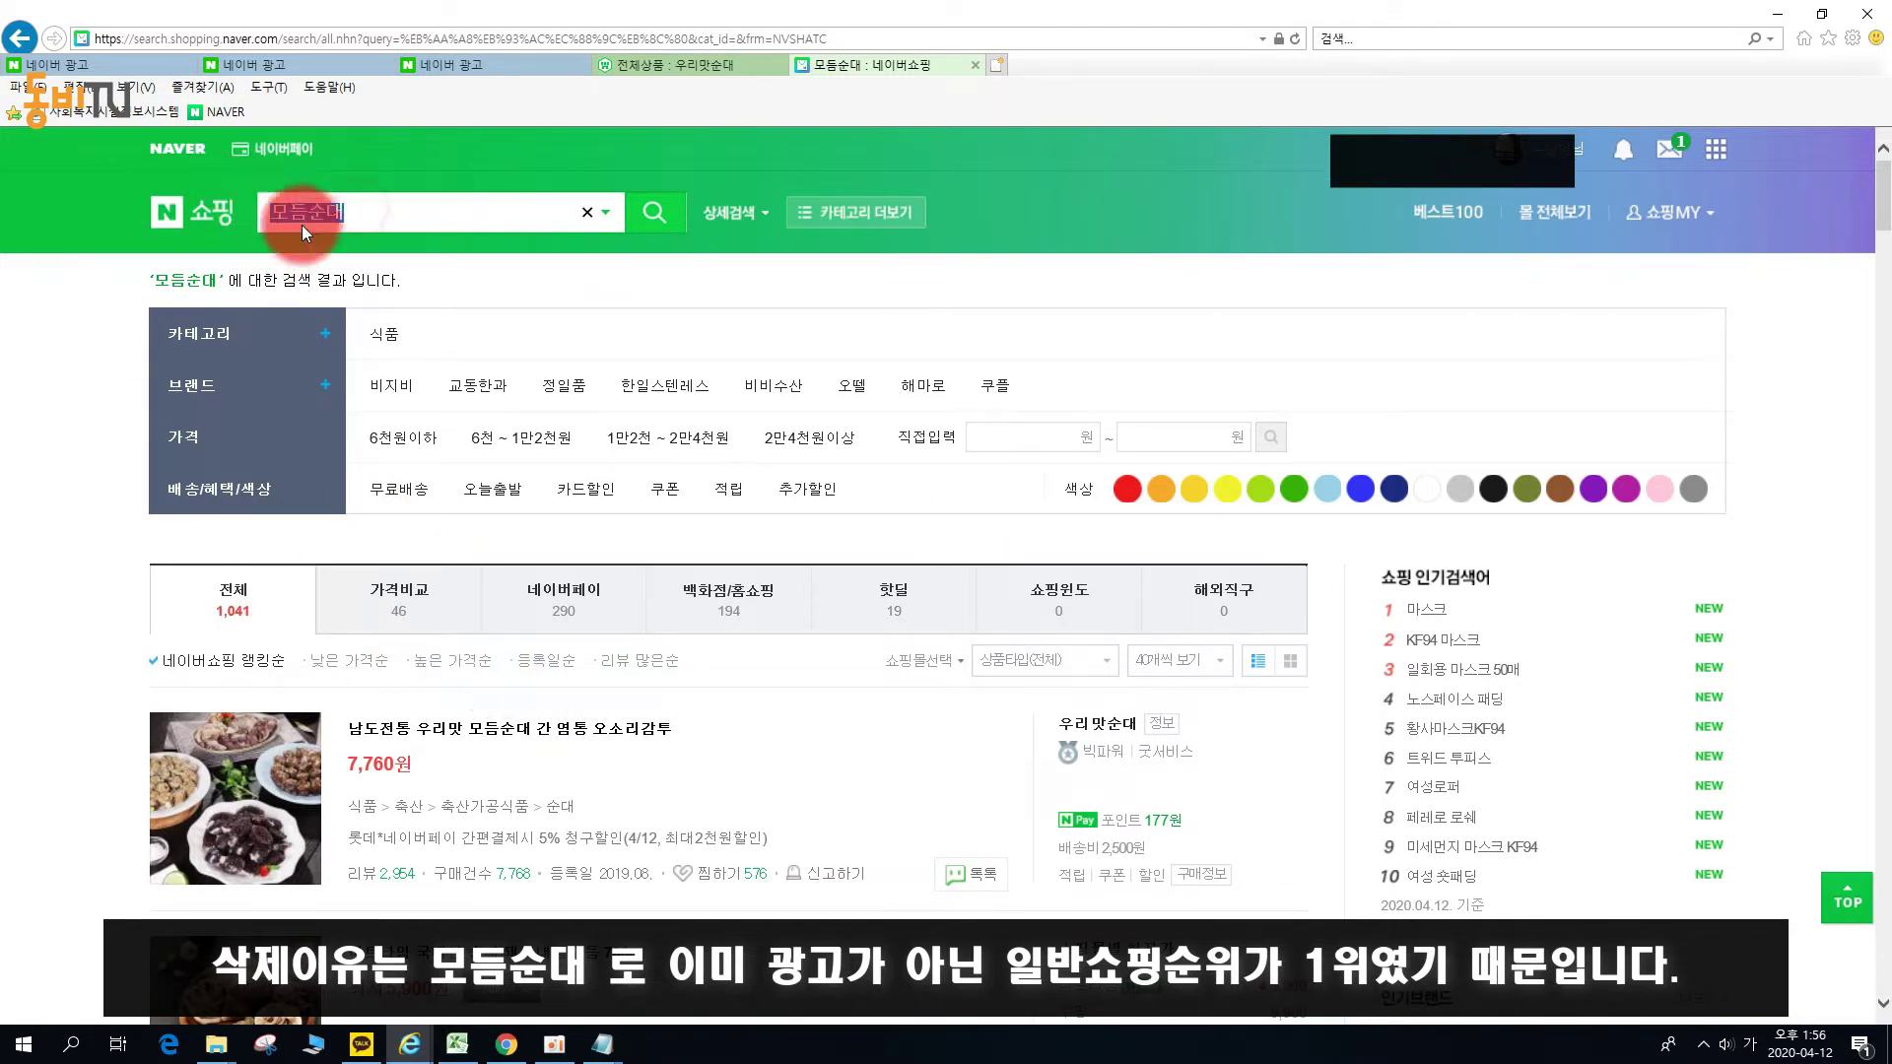
Return to the ad group's searched-keyword list in Naver ads and examine the keyword 순대추천.
left_click(524, 63)
left_click(322, 67)
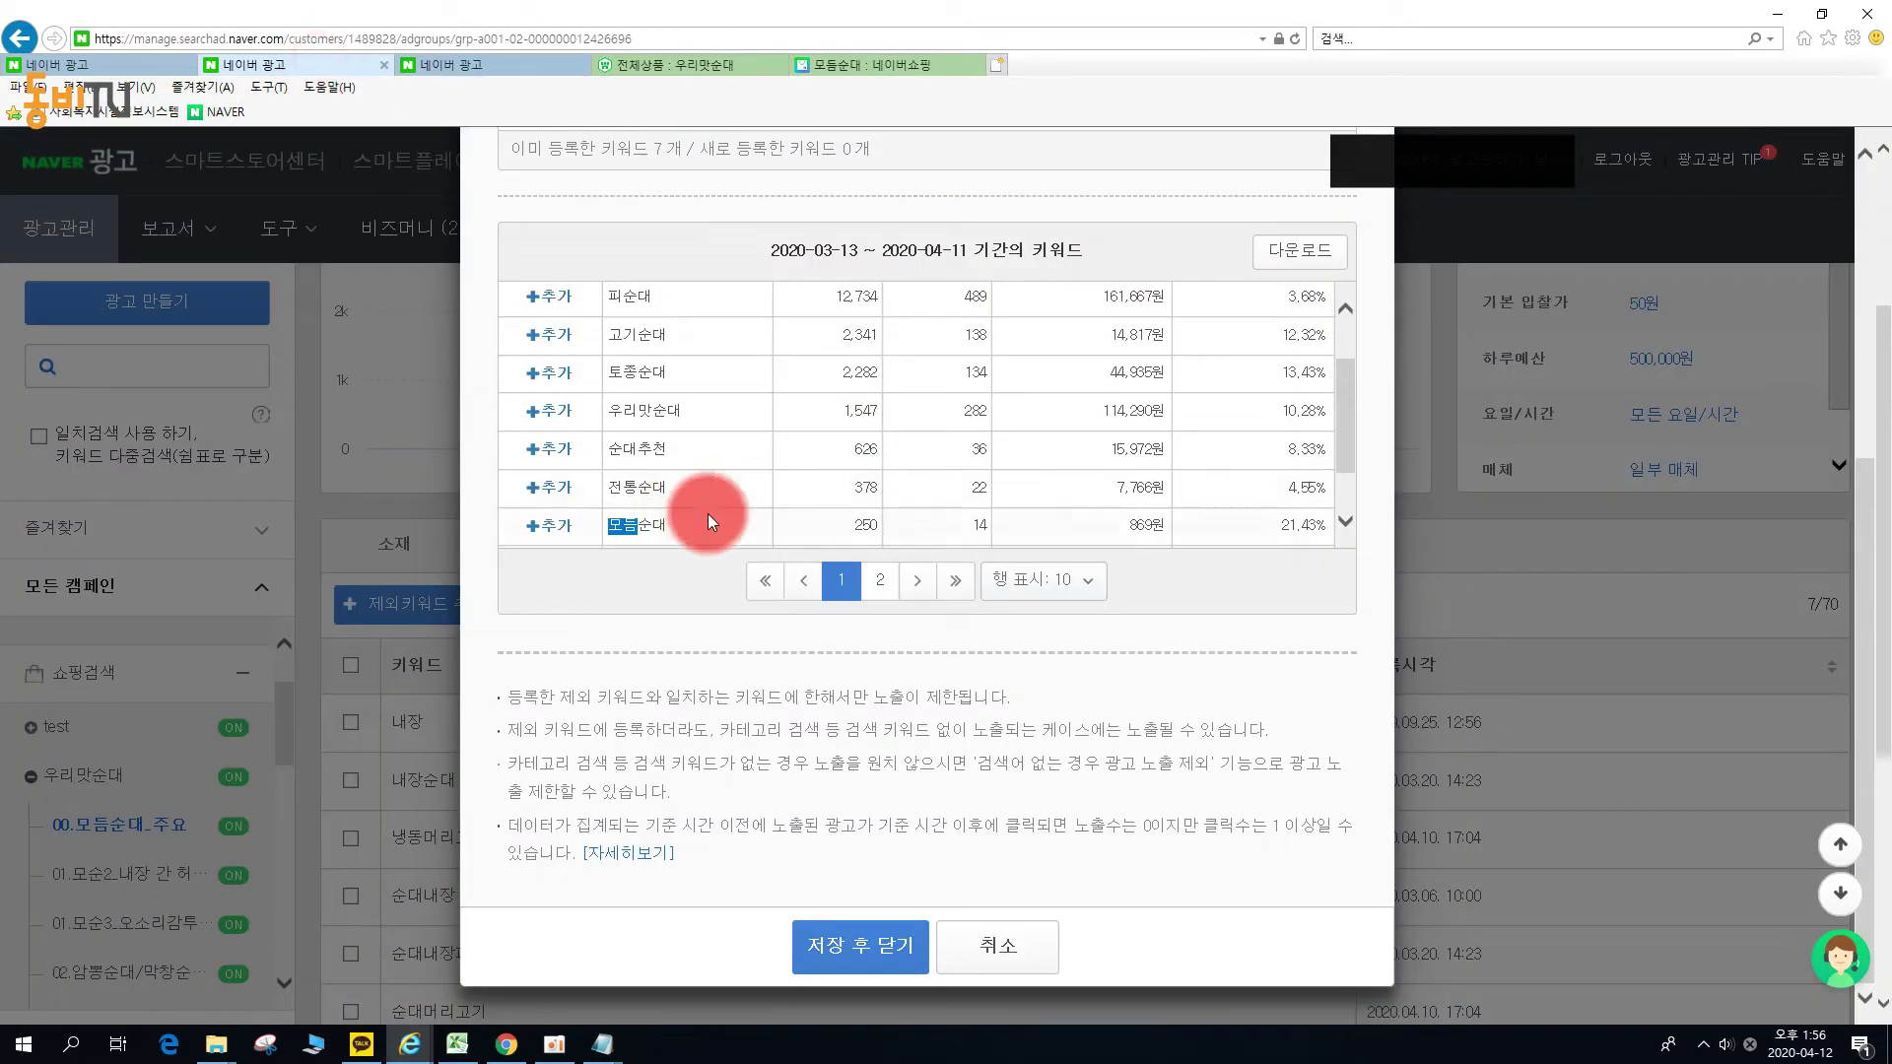
left_click(647, 593)
scroll(647, 593, "up", 2)
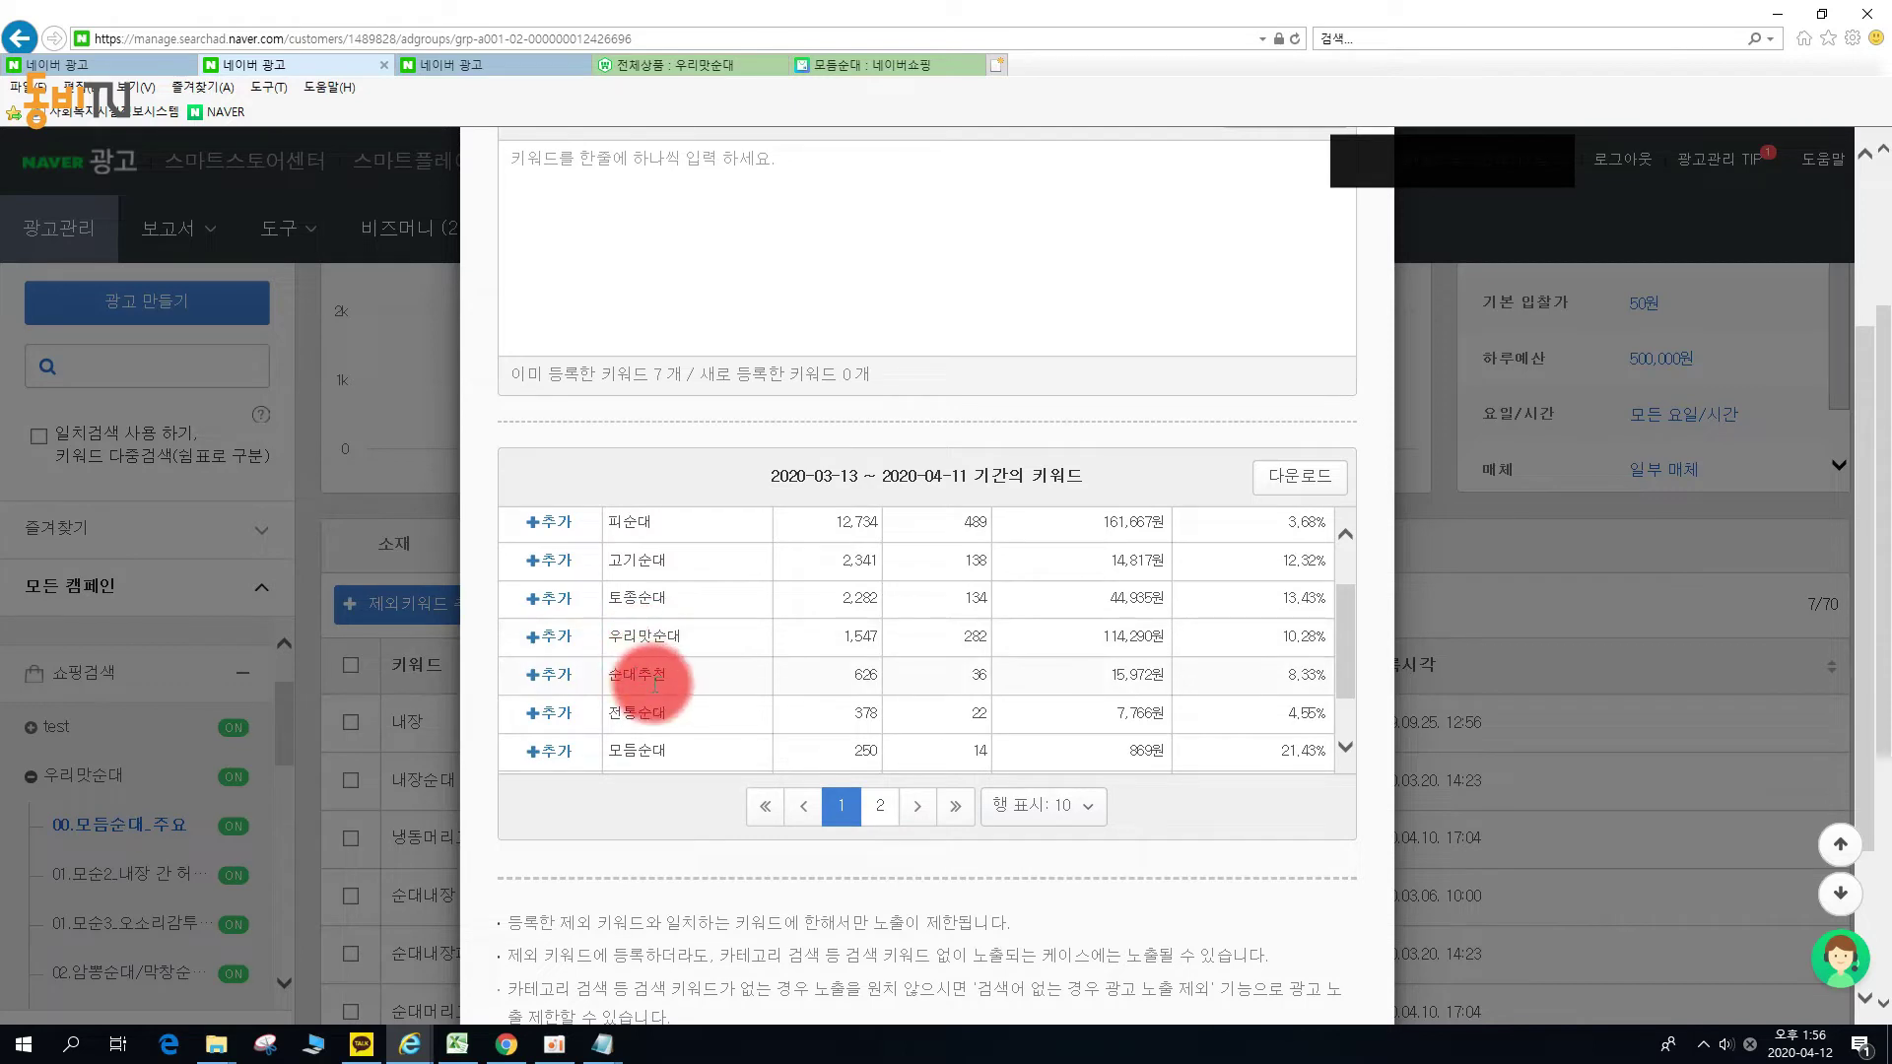
left_click_drag(667, 680, 605, 679)
left_click(678, 682)
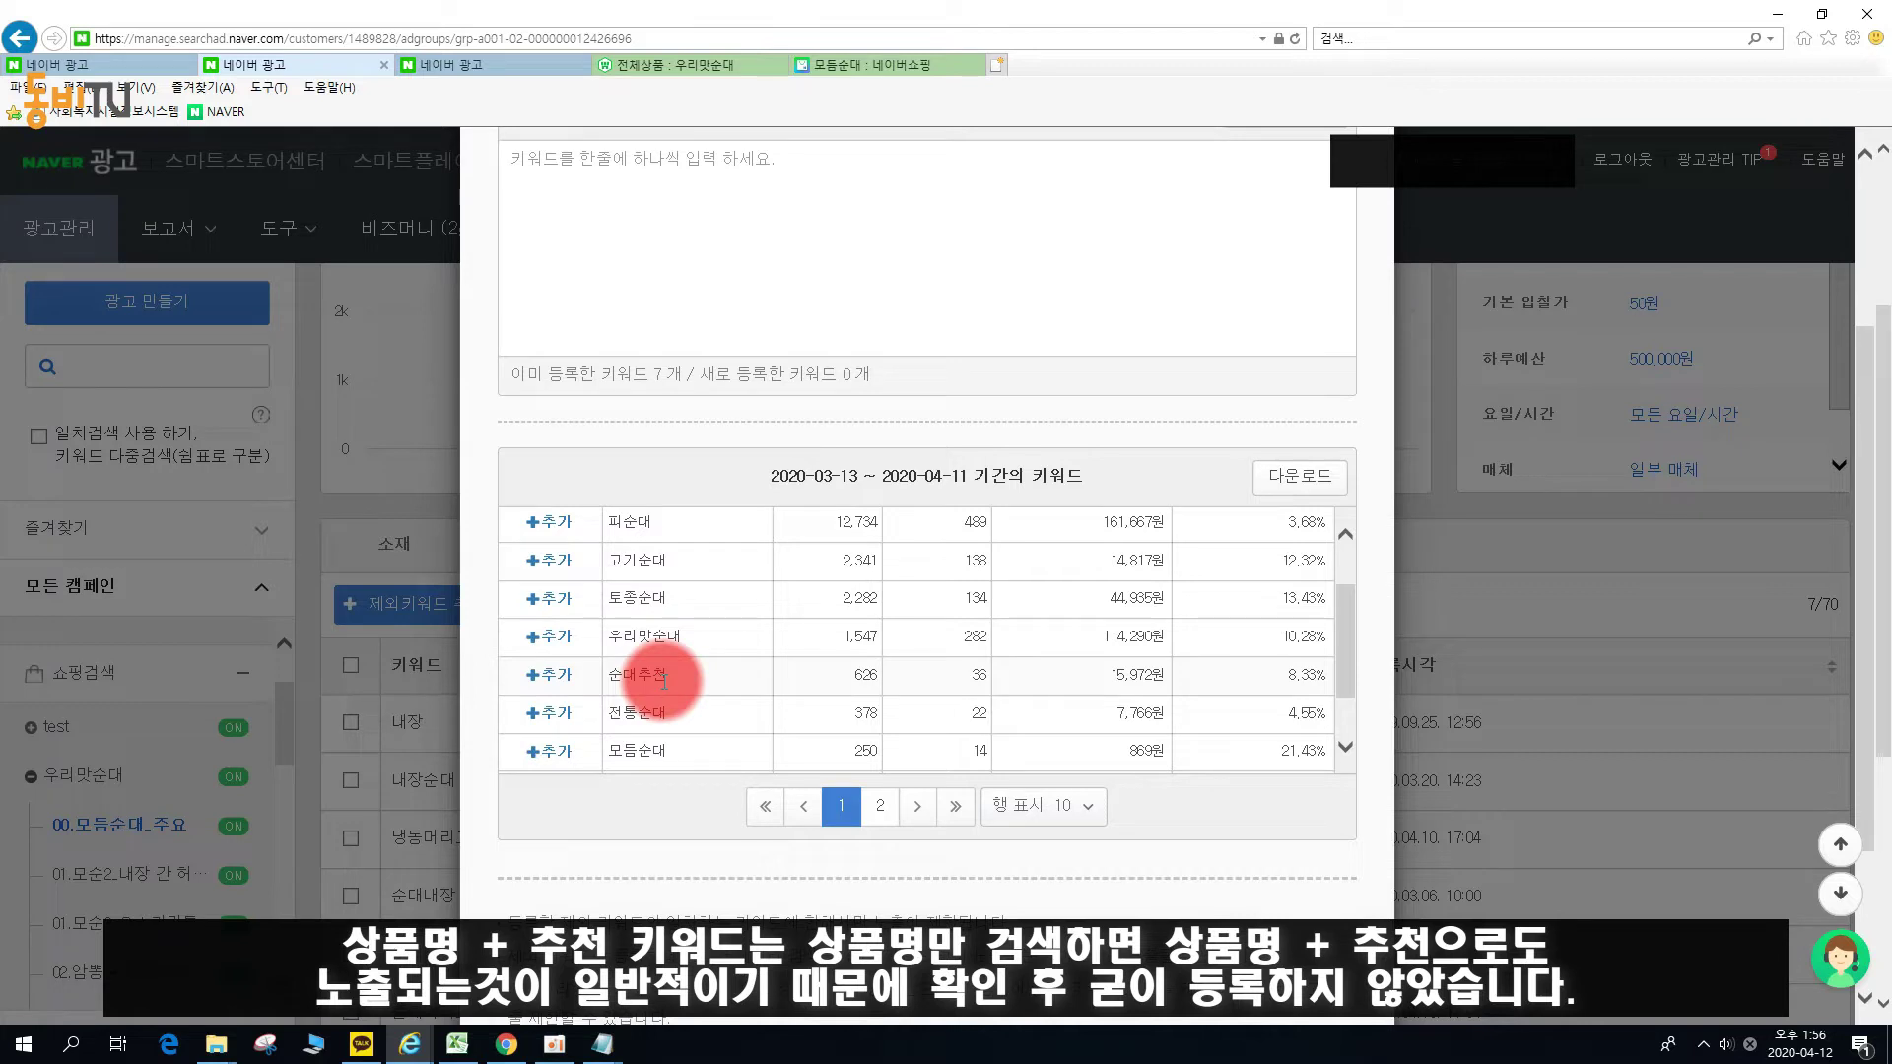
Take the word 순대 from the keyword 순대추천 and search Naver Shopping for it.
left_click_drag(606, 678, 637, 678)
key("ctrl+c")
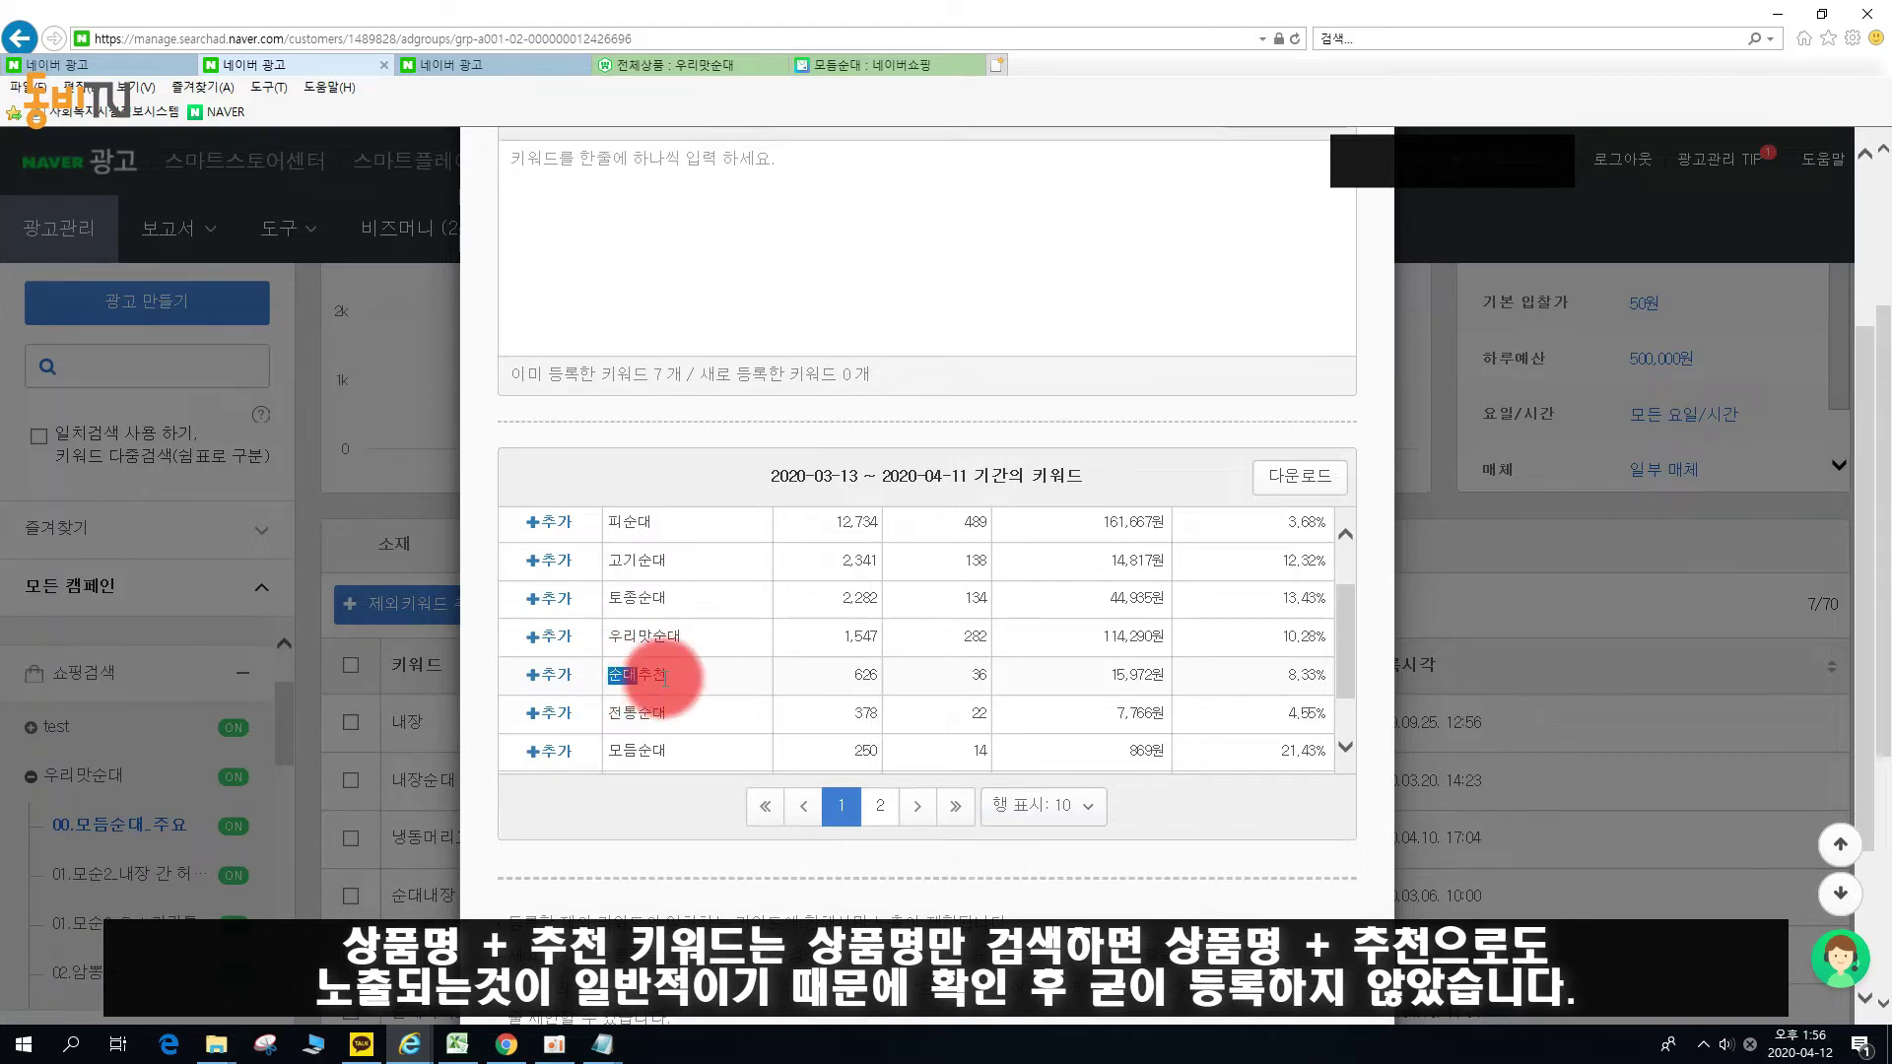
left_click(876, 62)
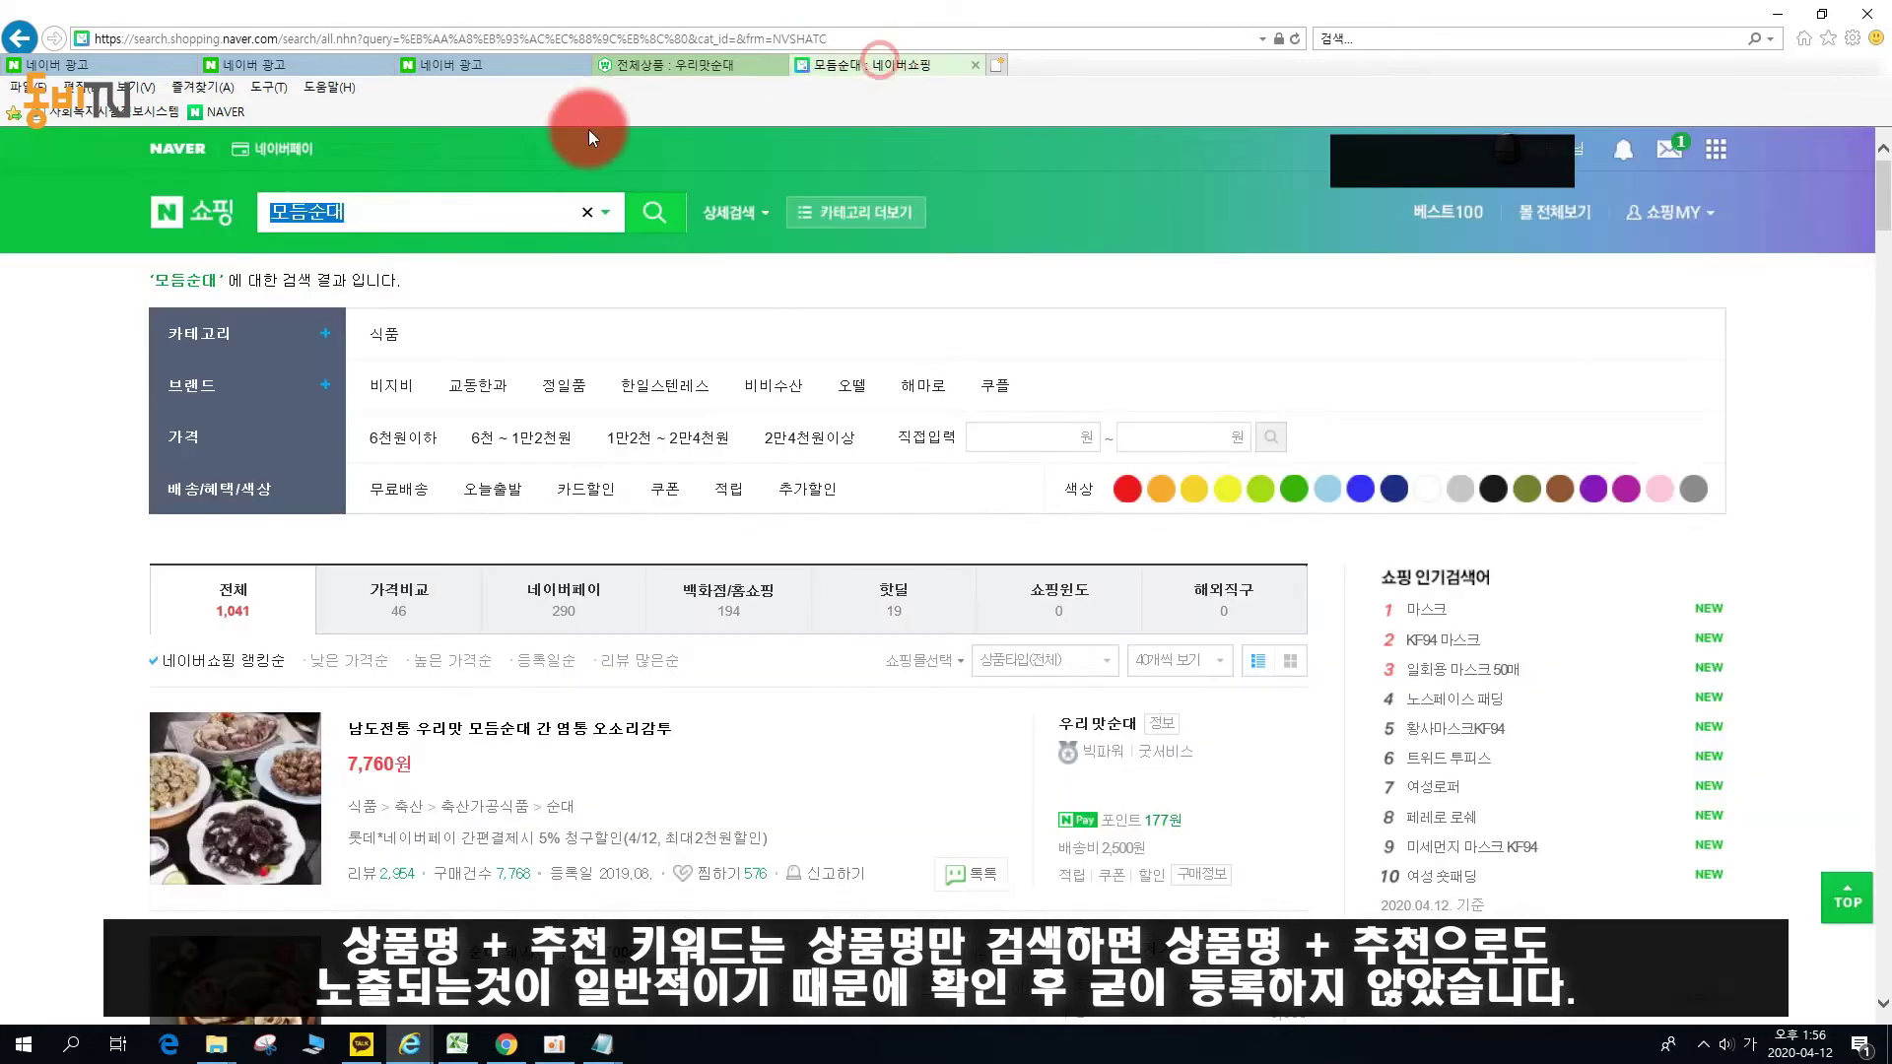
left_click(419, 210)
key("ctrl+v")
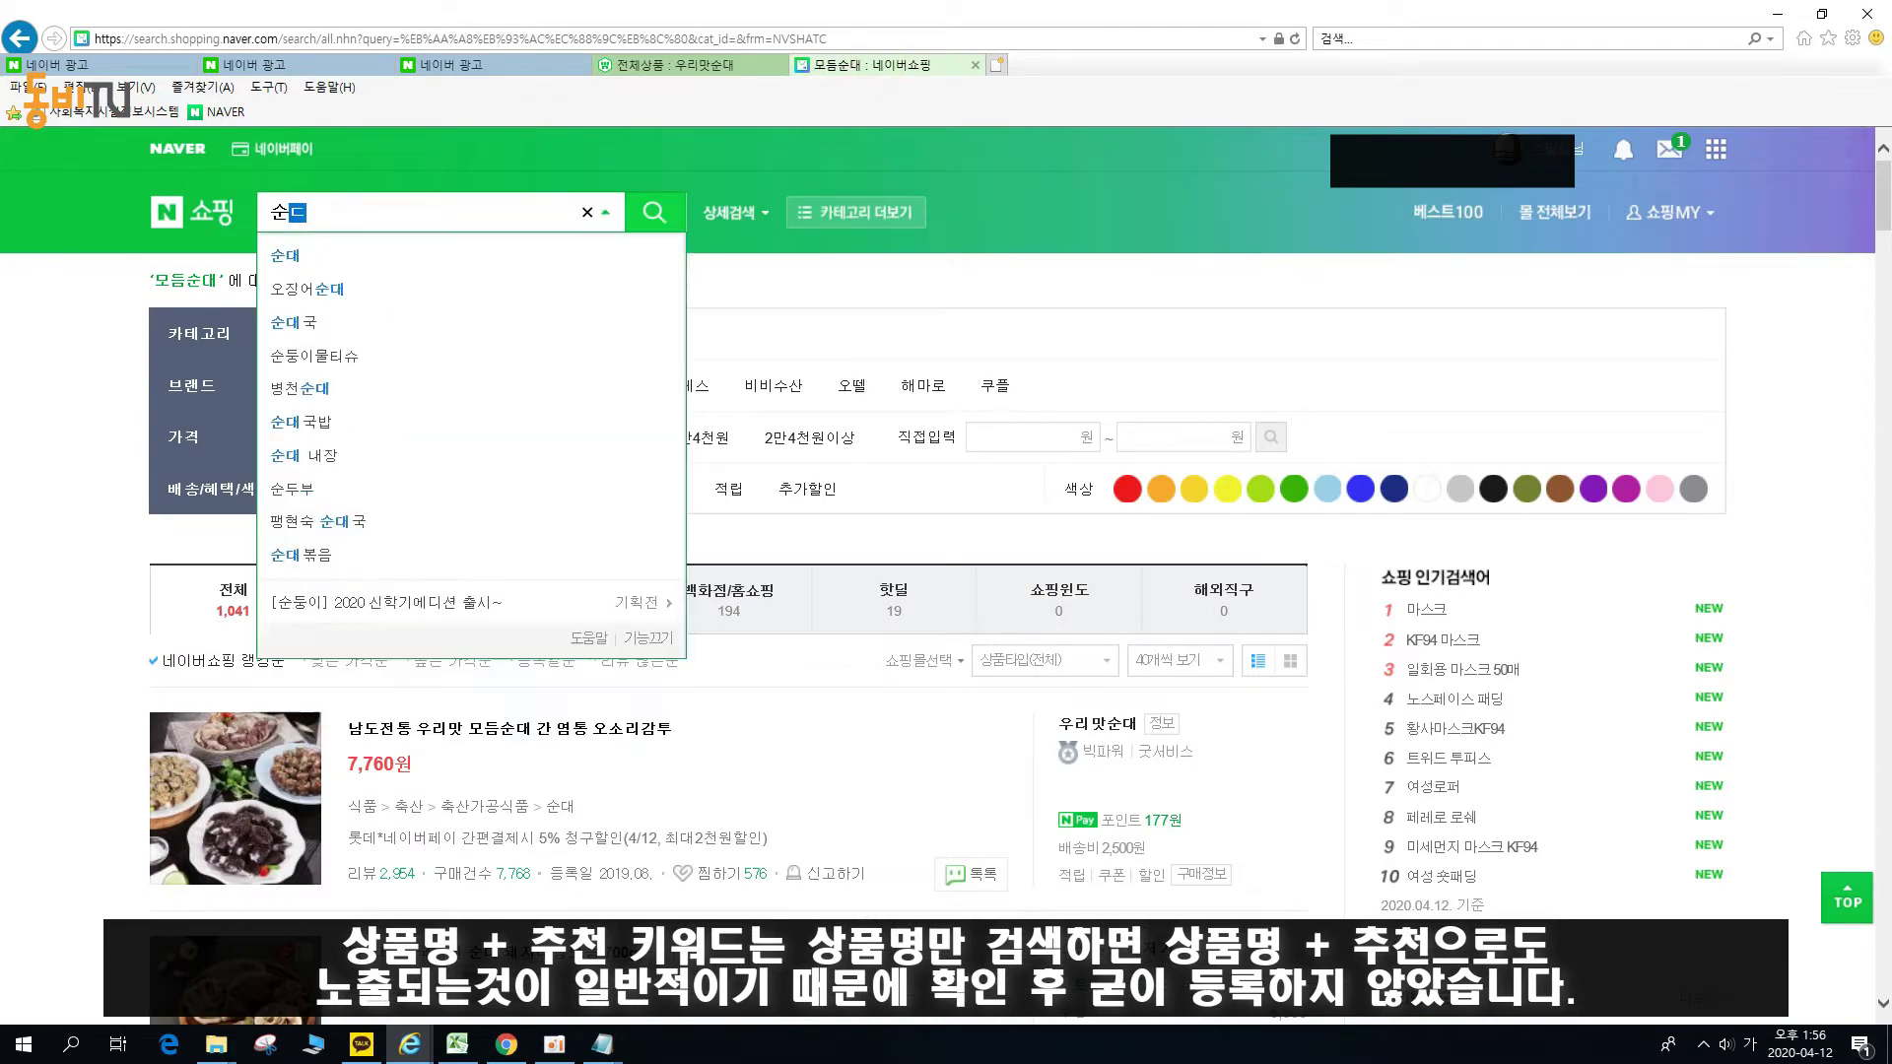
key("Return")
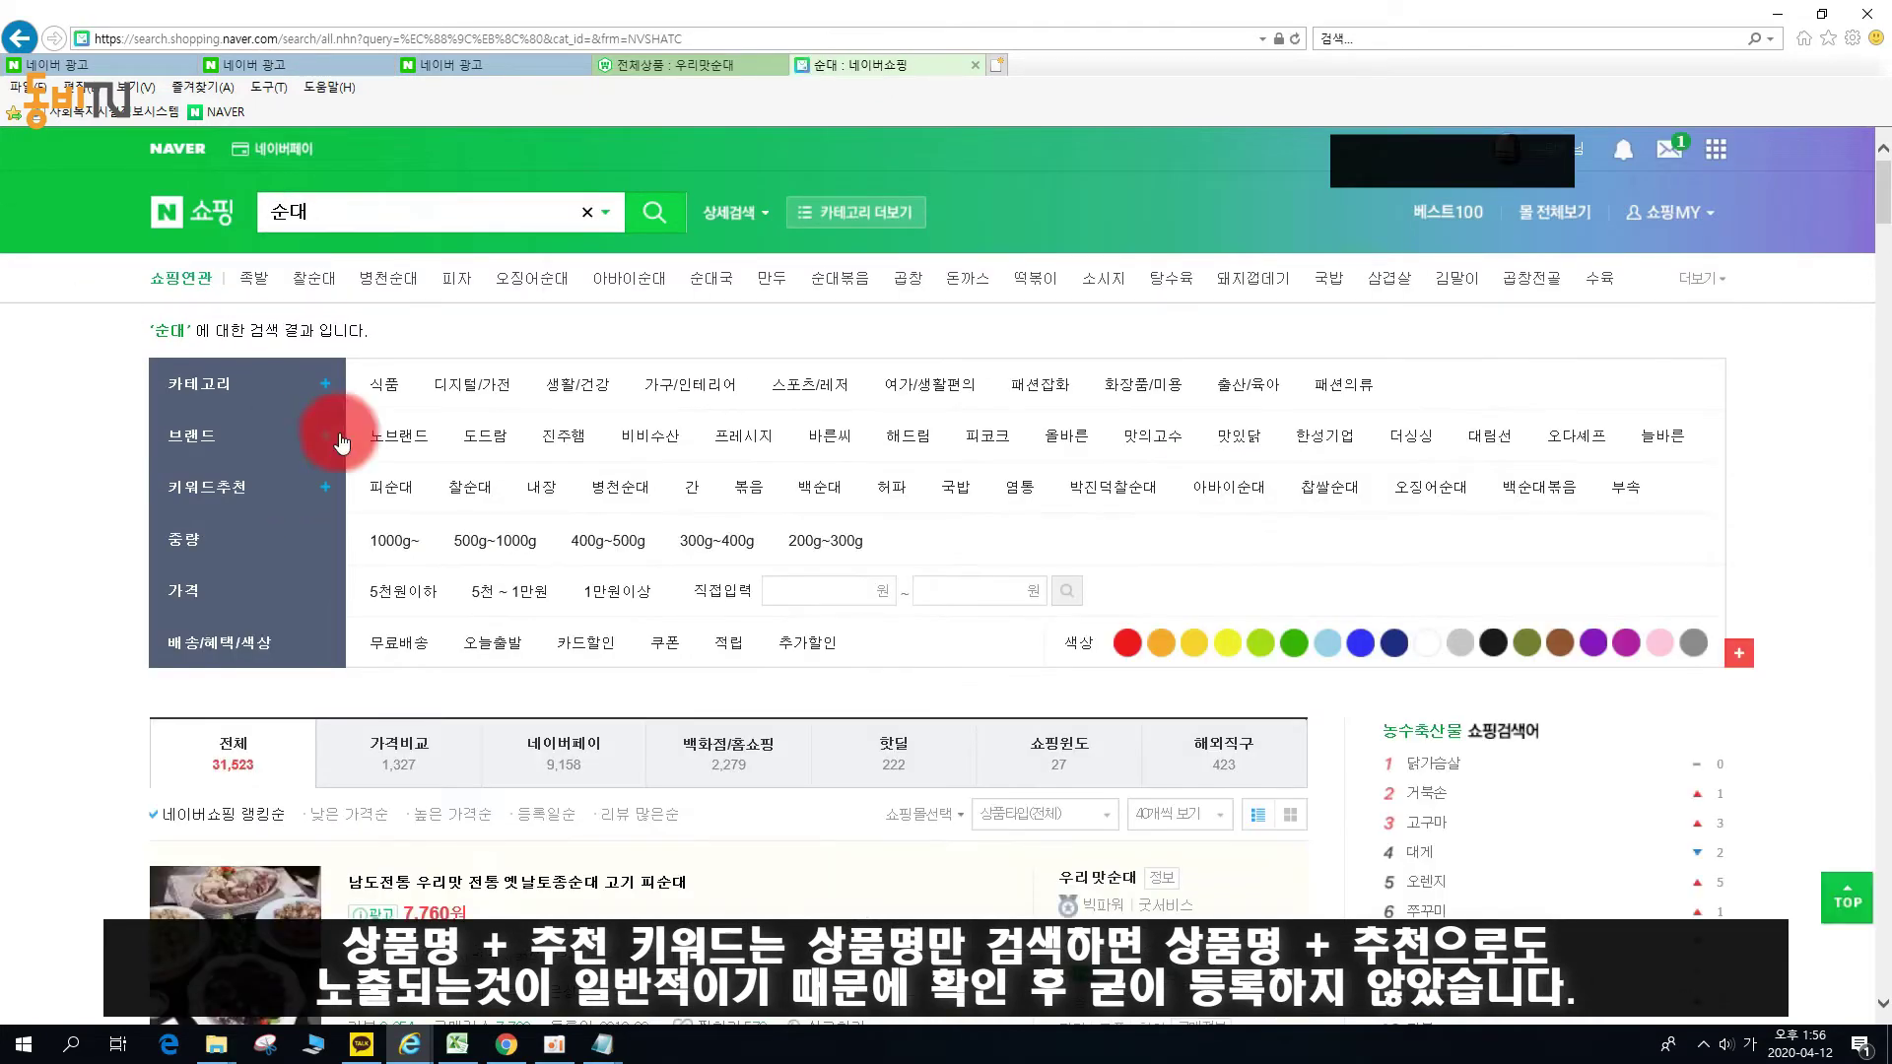
Examine the ad and regular product listings for 순대, then go back to the searched-keyword list in Naver ads.
scroll(402, 339, "down", 5)
left_click(698, 487)
scroll(641, 551, "down", 4)
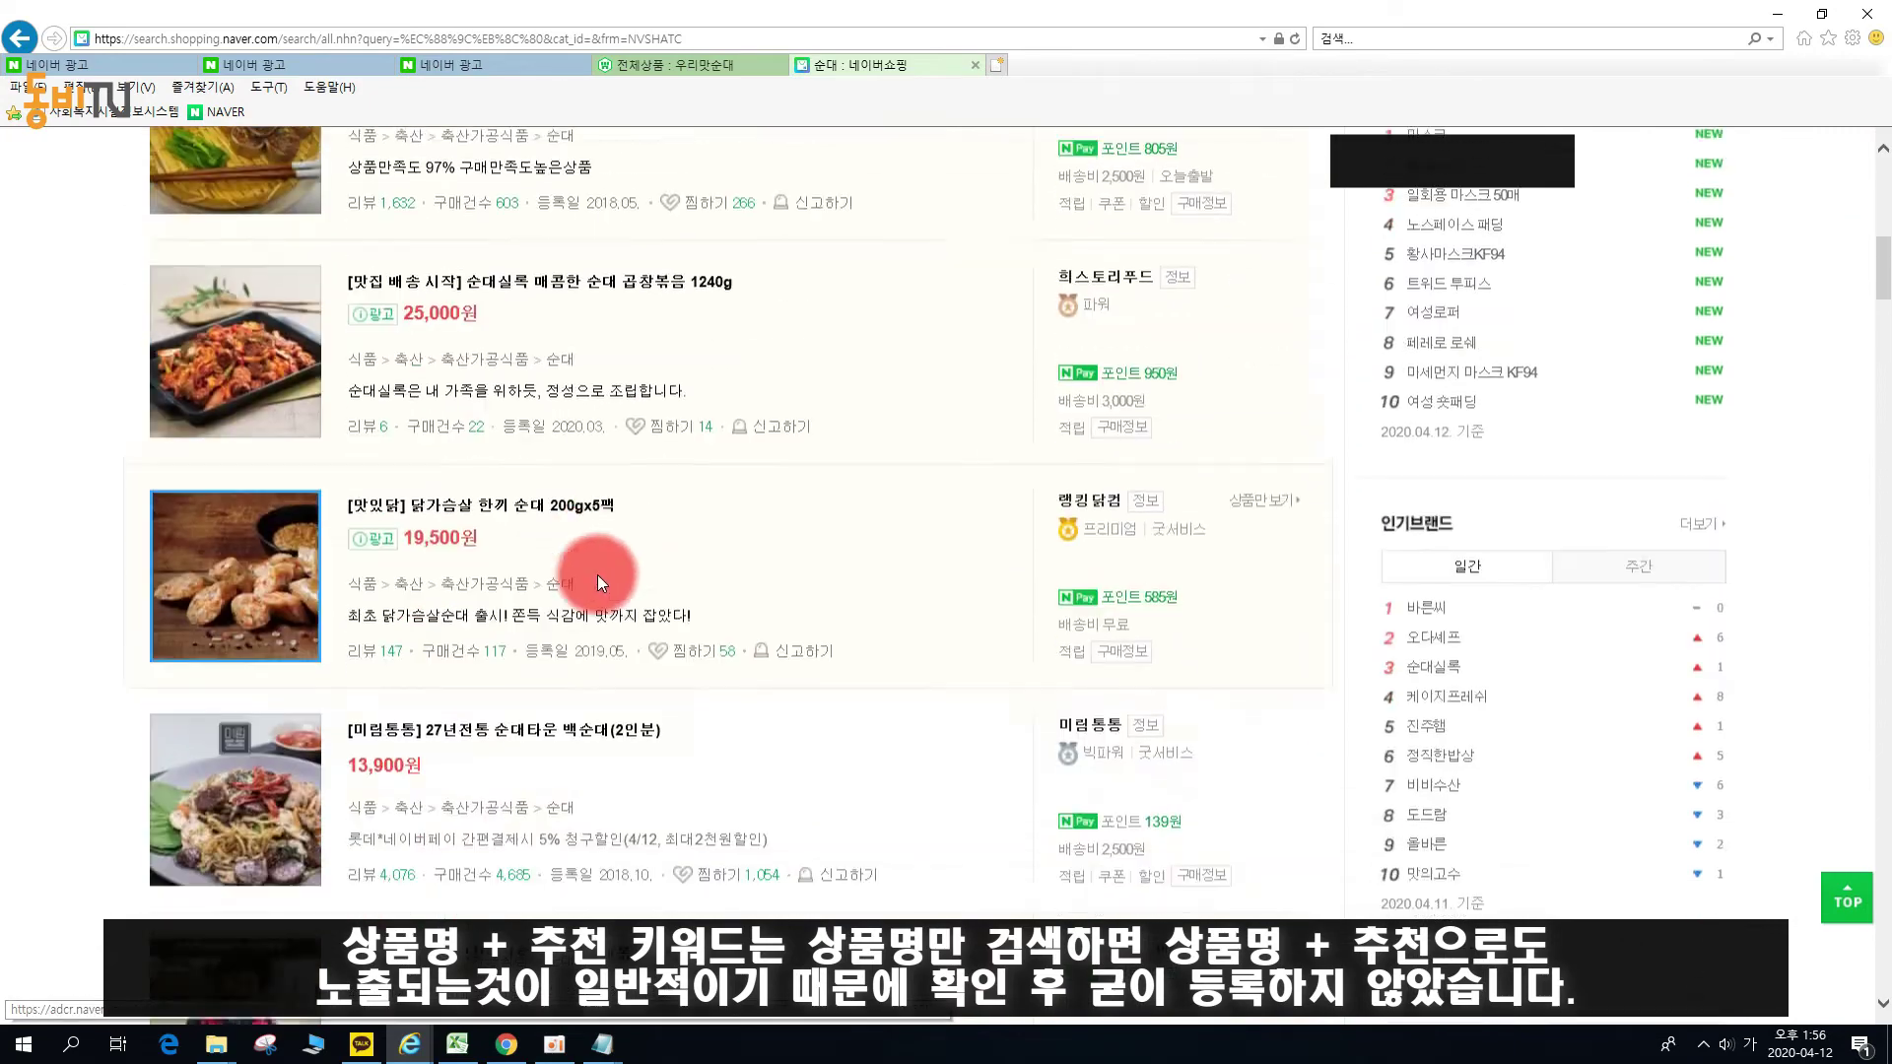
scroll(680, 591, "down", 4)
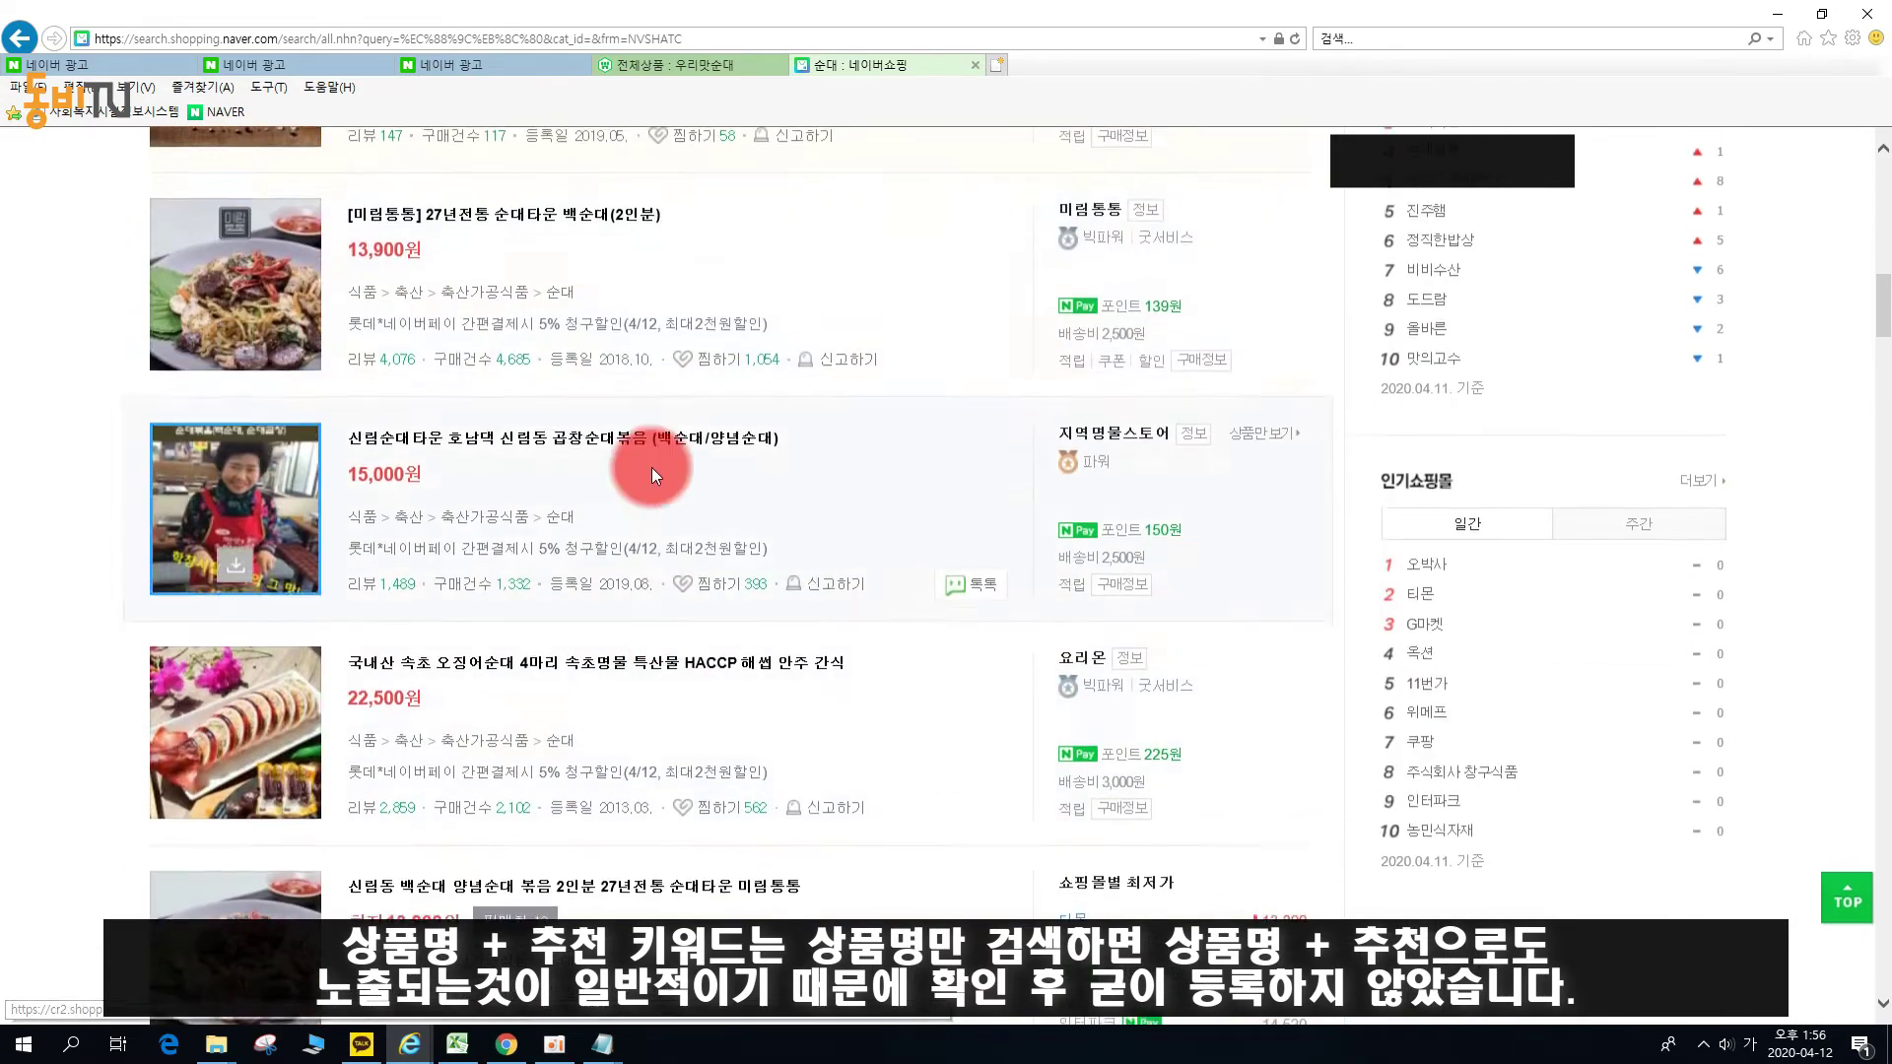
scroll(630, 749, "up", 8)
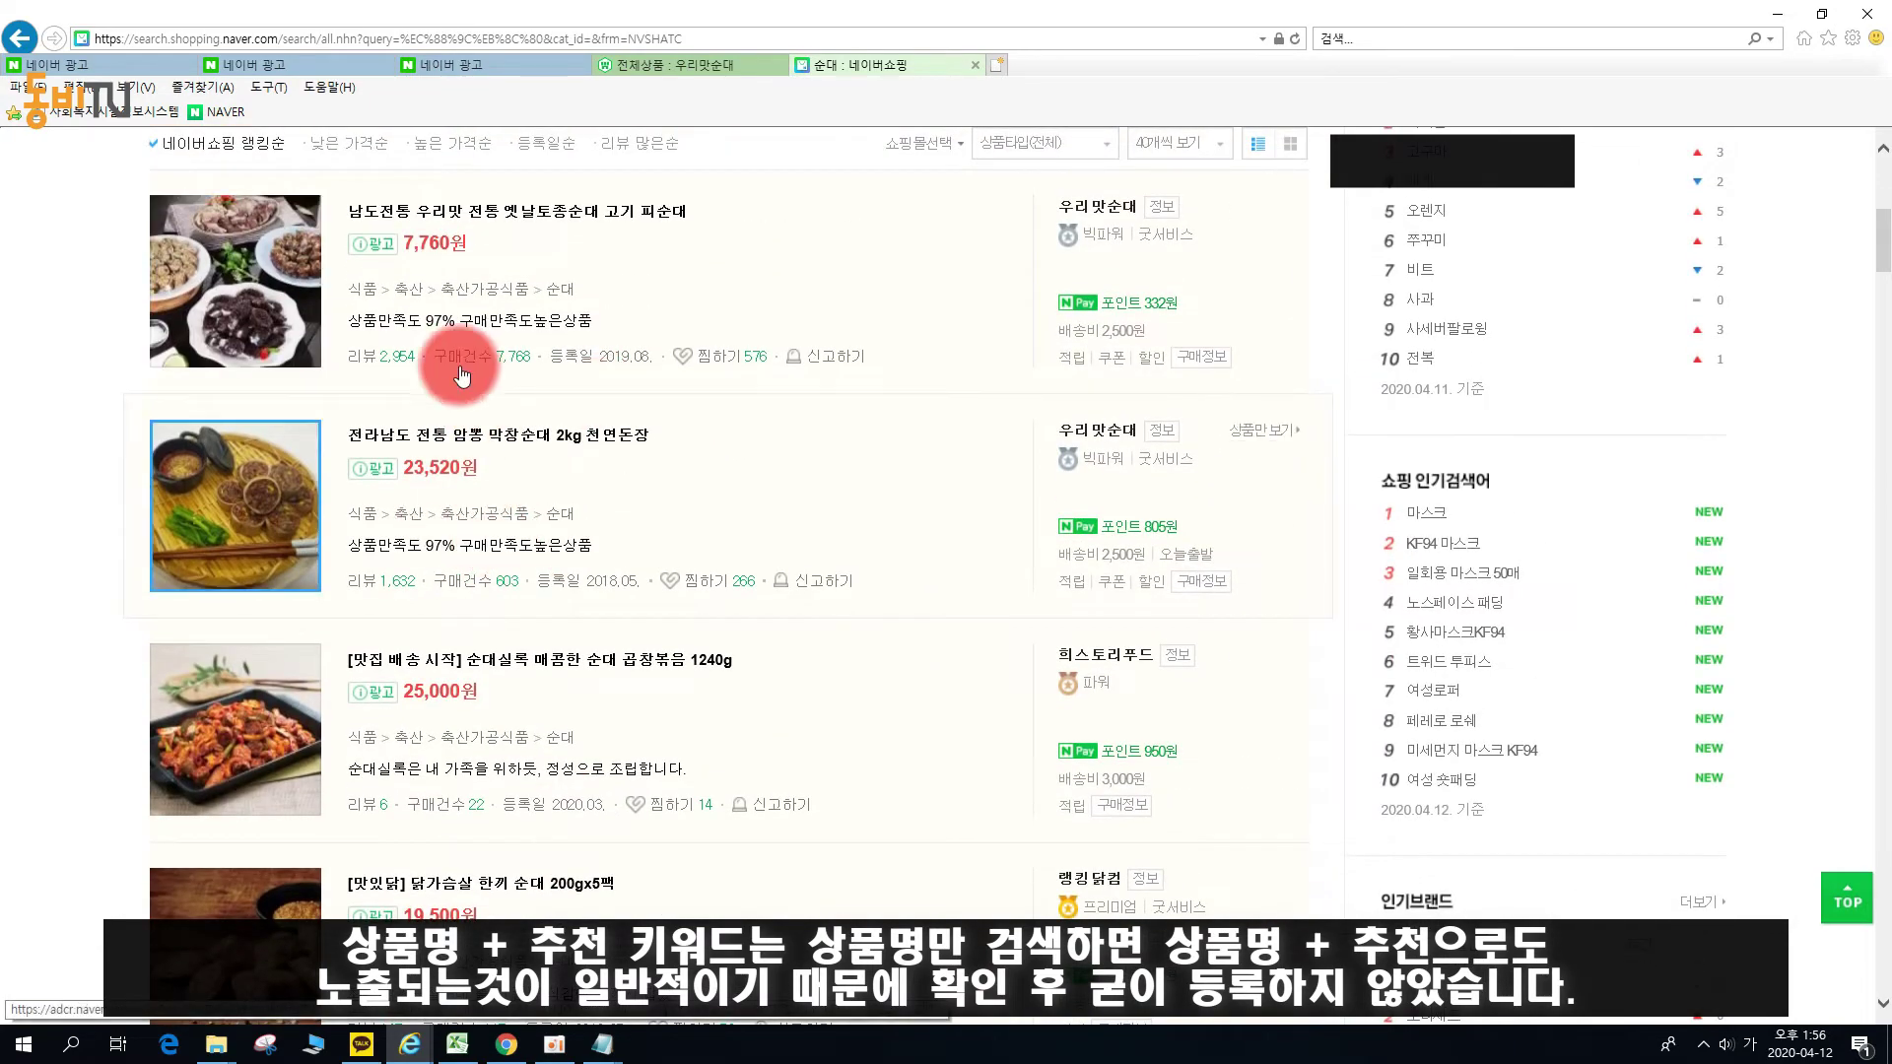
scroll(523, 800, "down", 5)
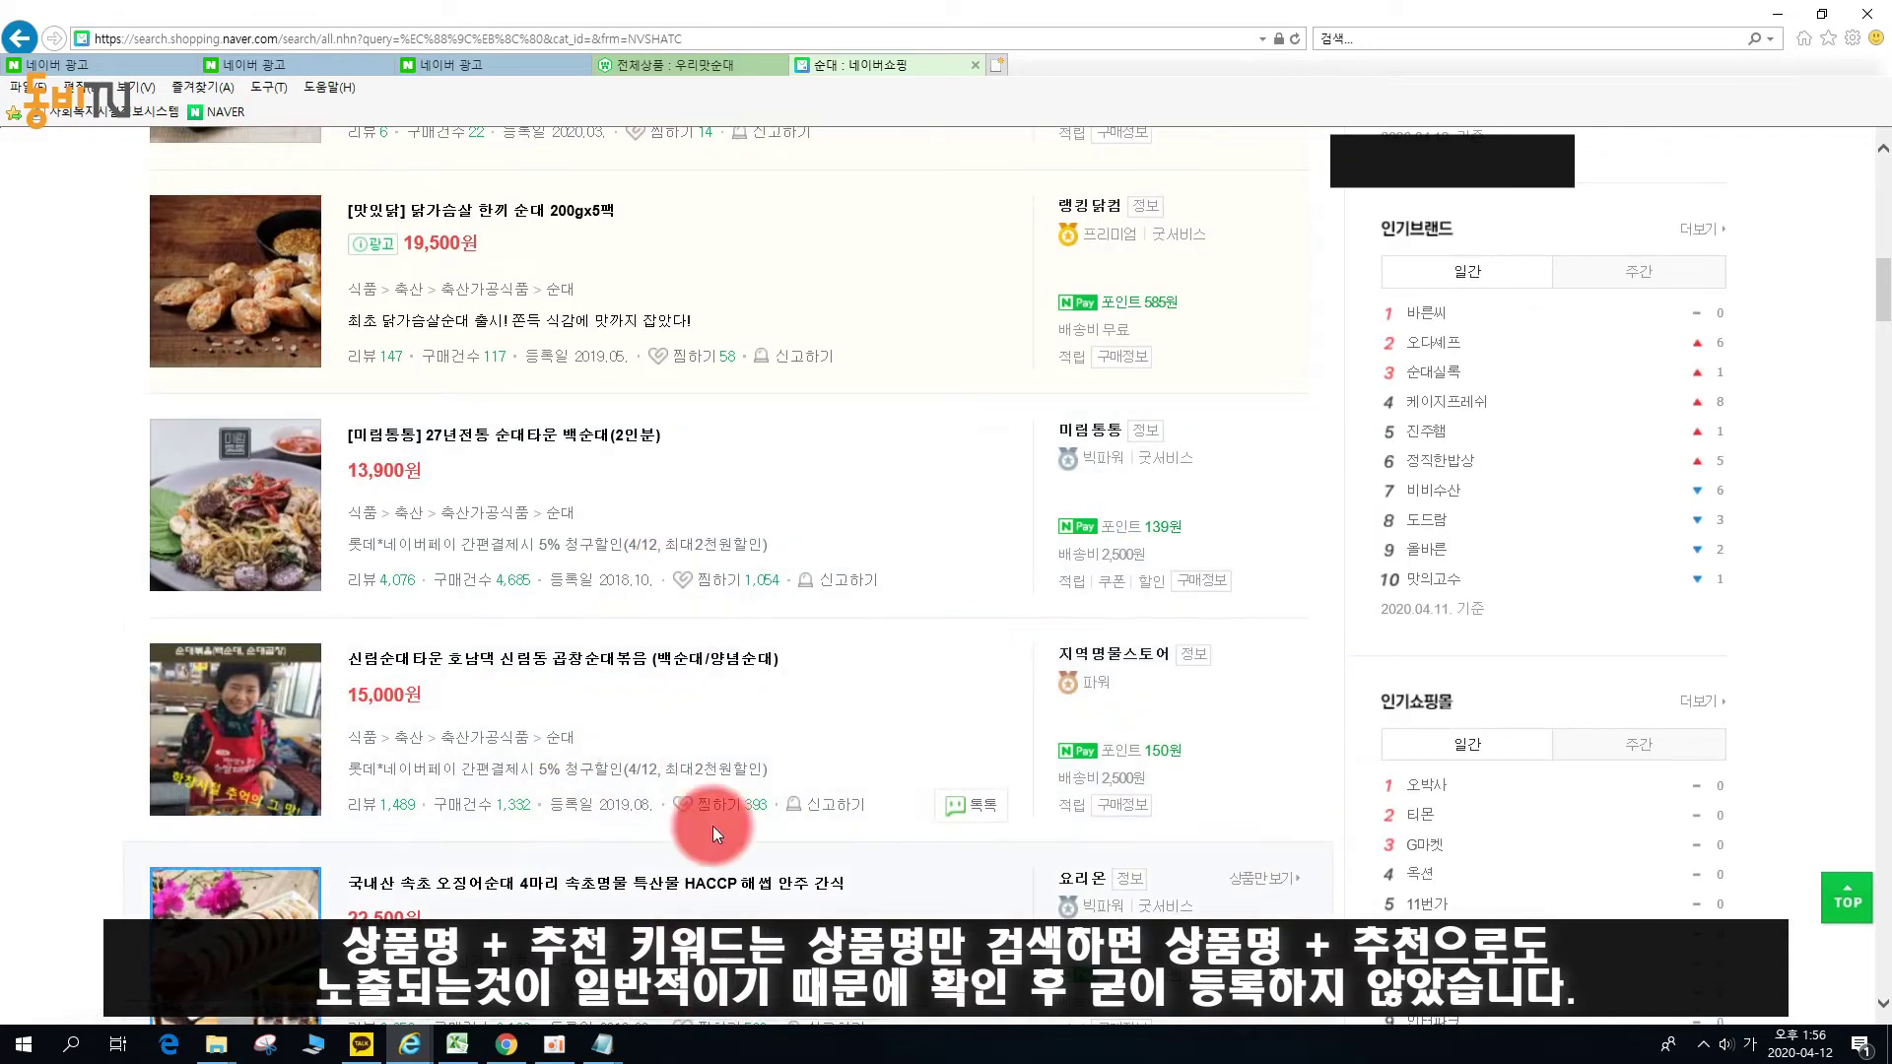
scroll(591, 624, "down", 4)
scroll(621, 838, "up", 15)
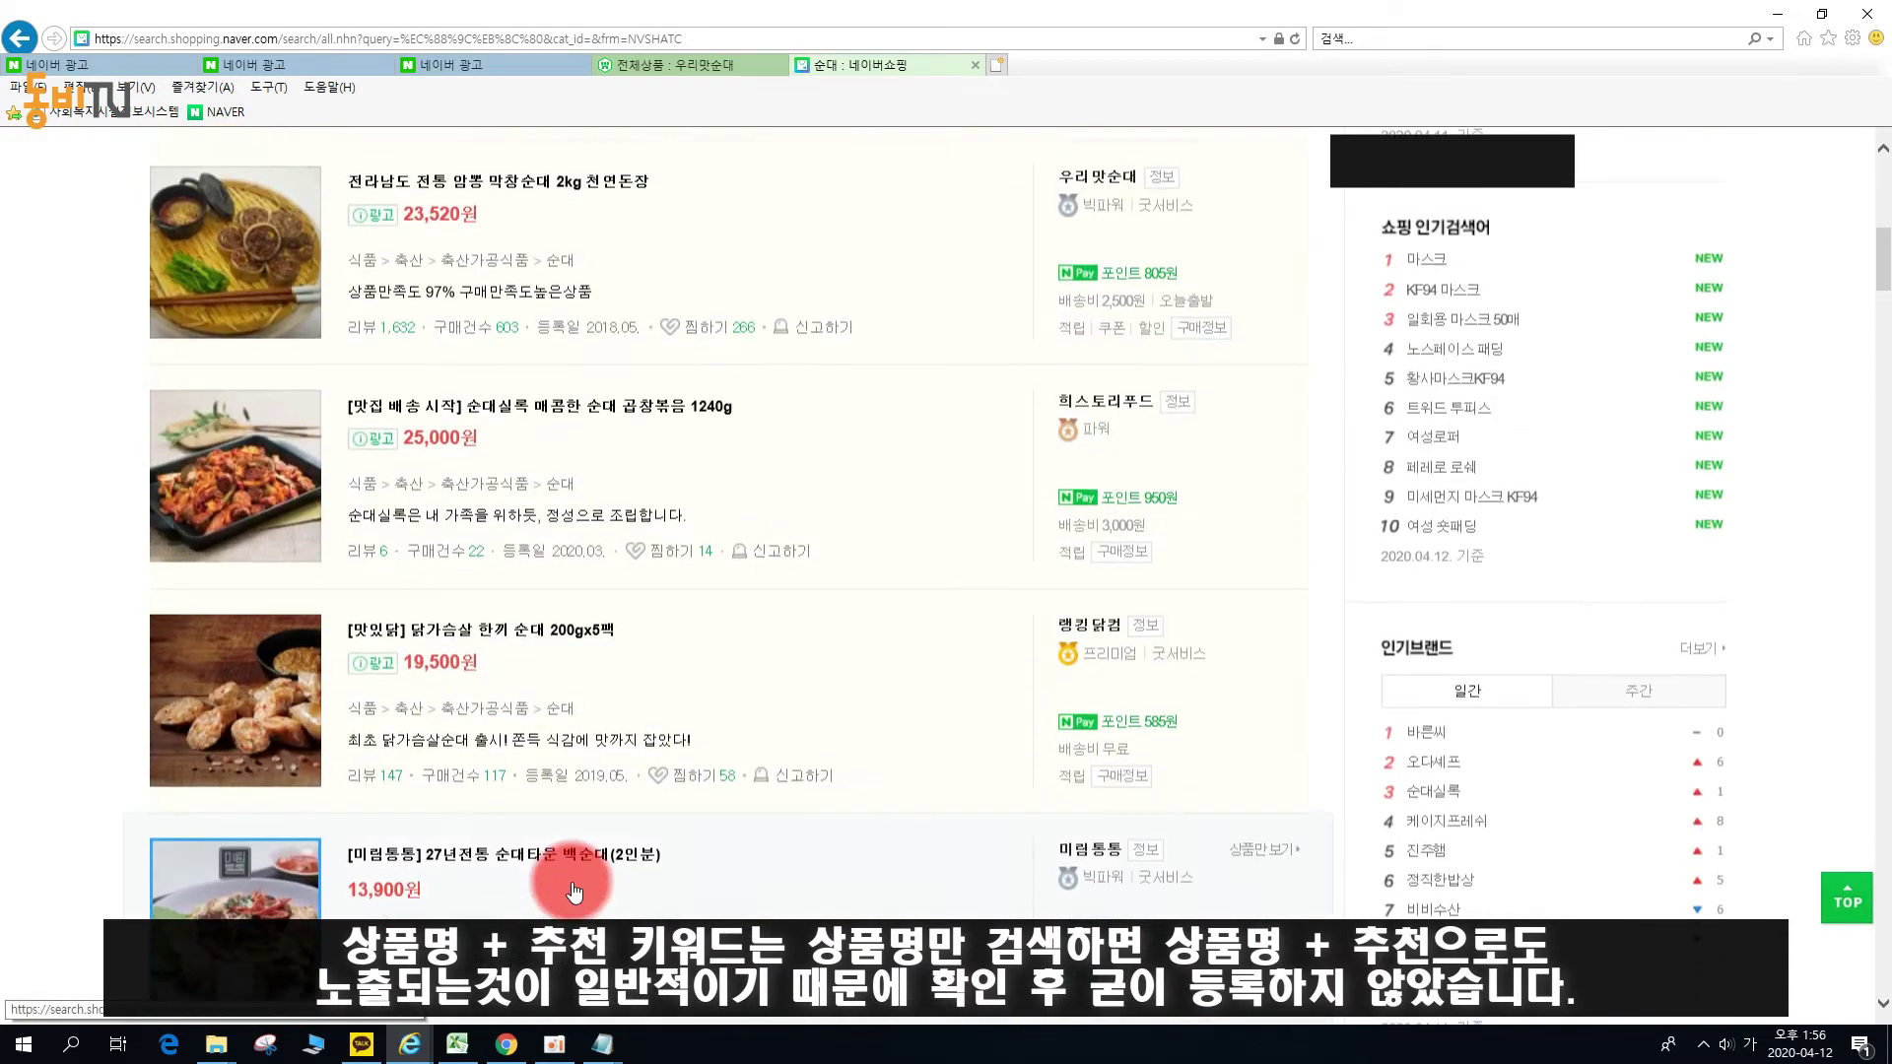
scroll(597, 902, "down", 8)
scroll(747, 759, "down", 2)
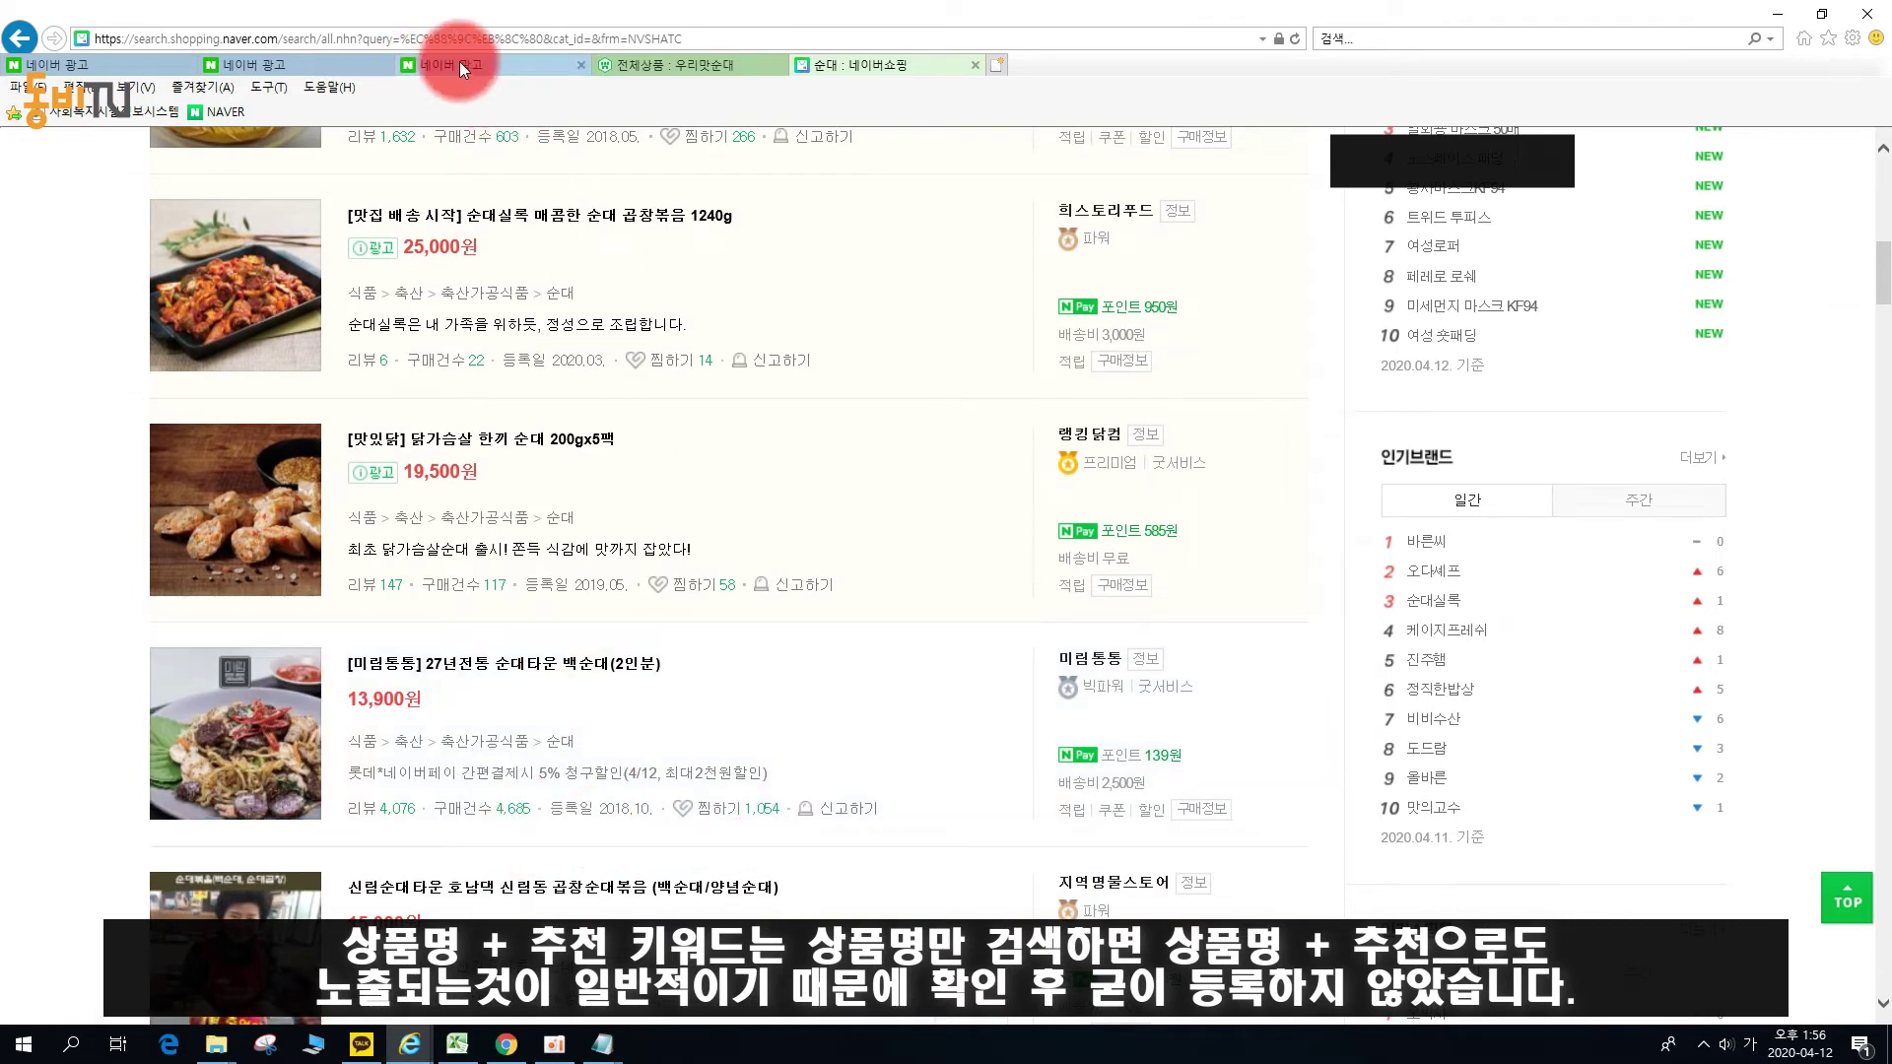
left_click(339, 61)
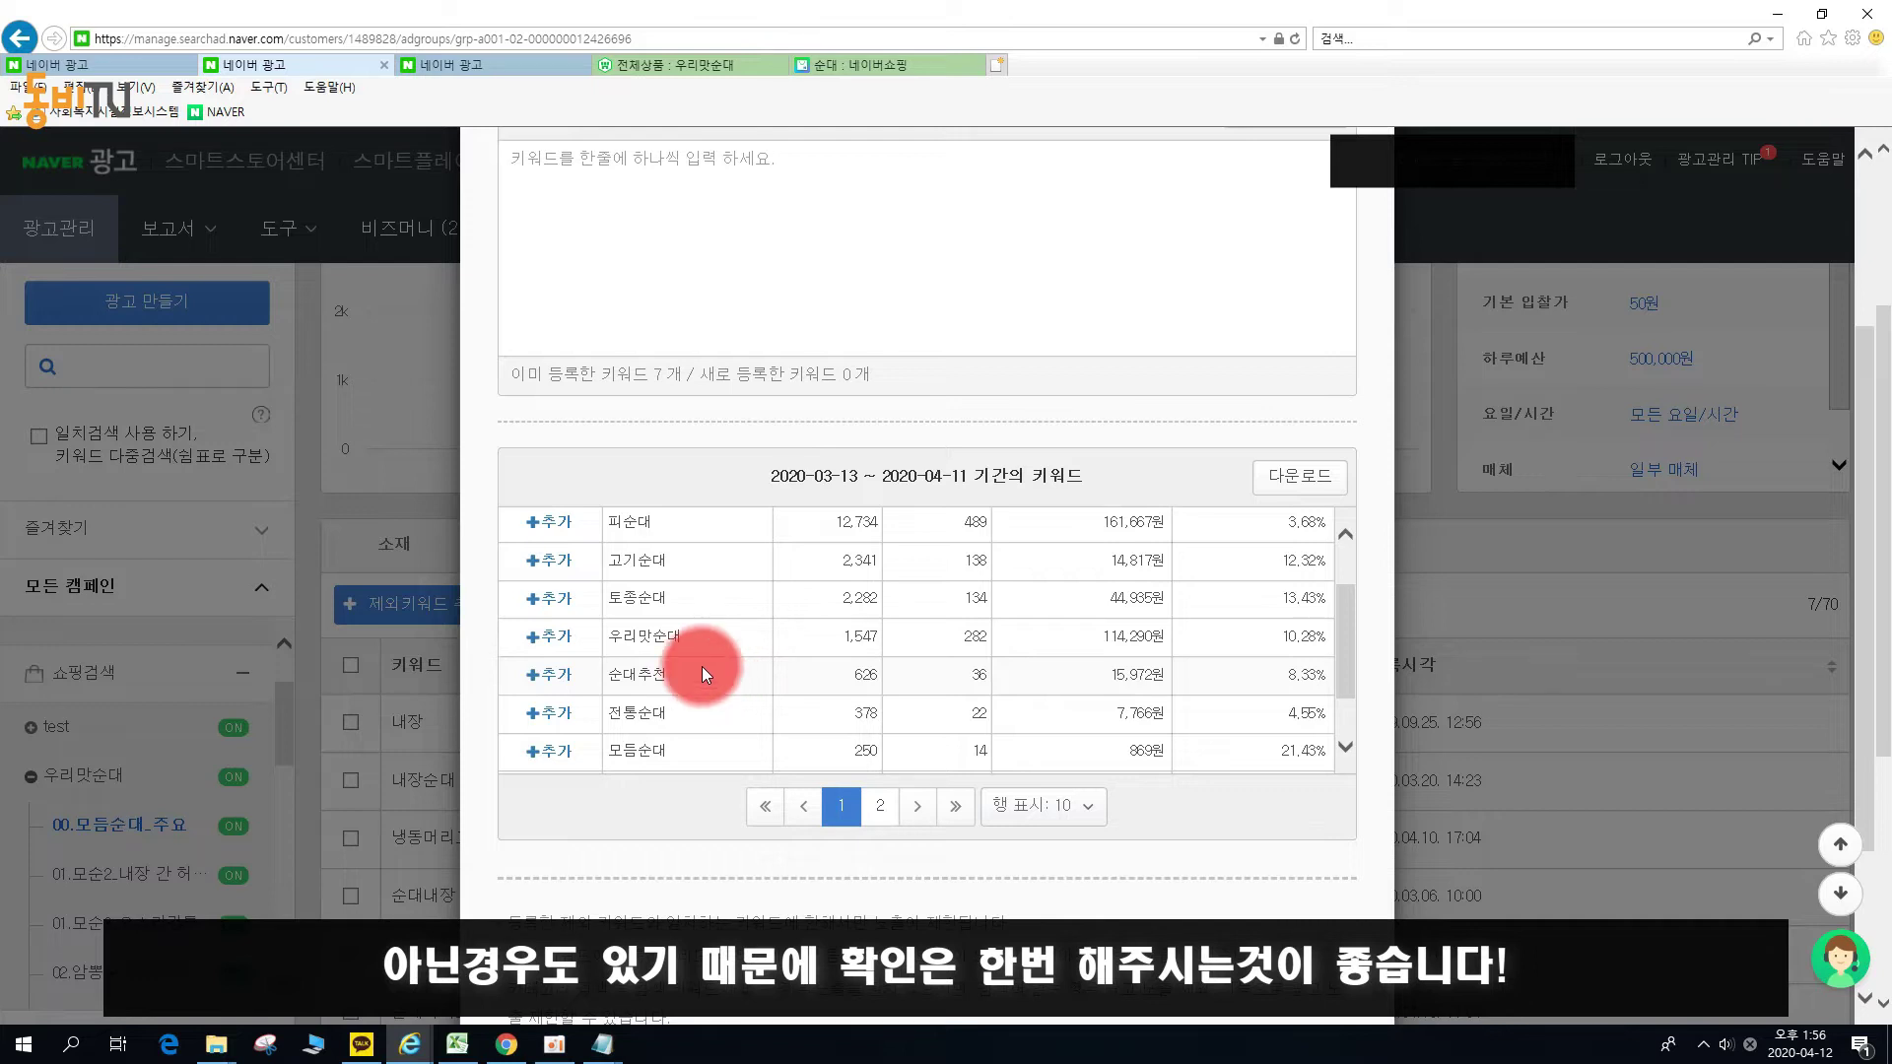
Review the last keywords on the searched-keyword list and close the excluded-keyword dialog without saving.
scroll(707, 676, "down", 2)
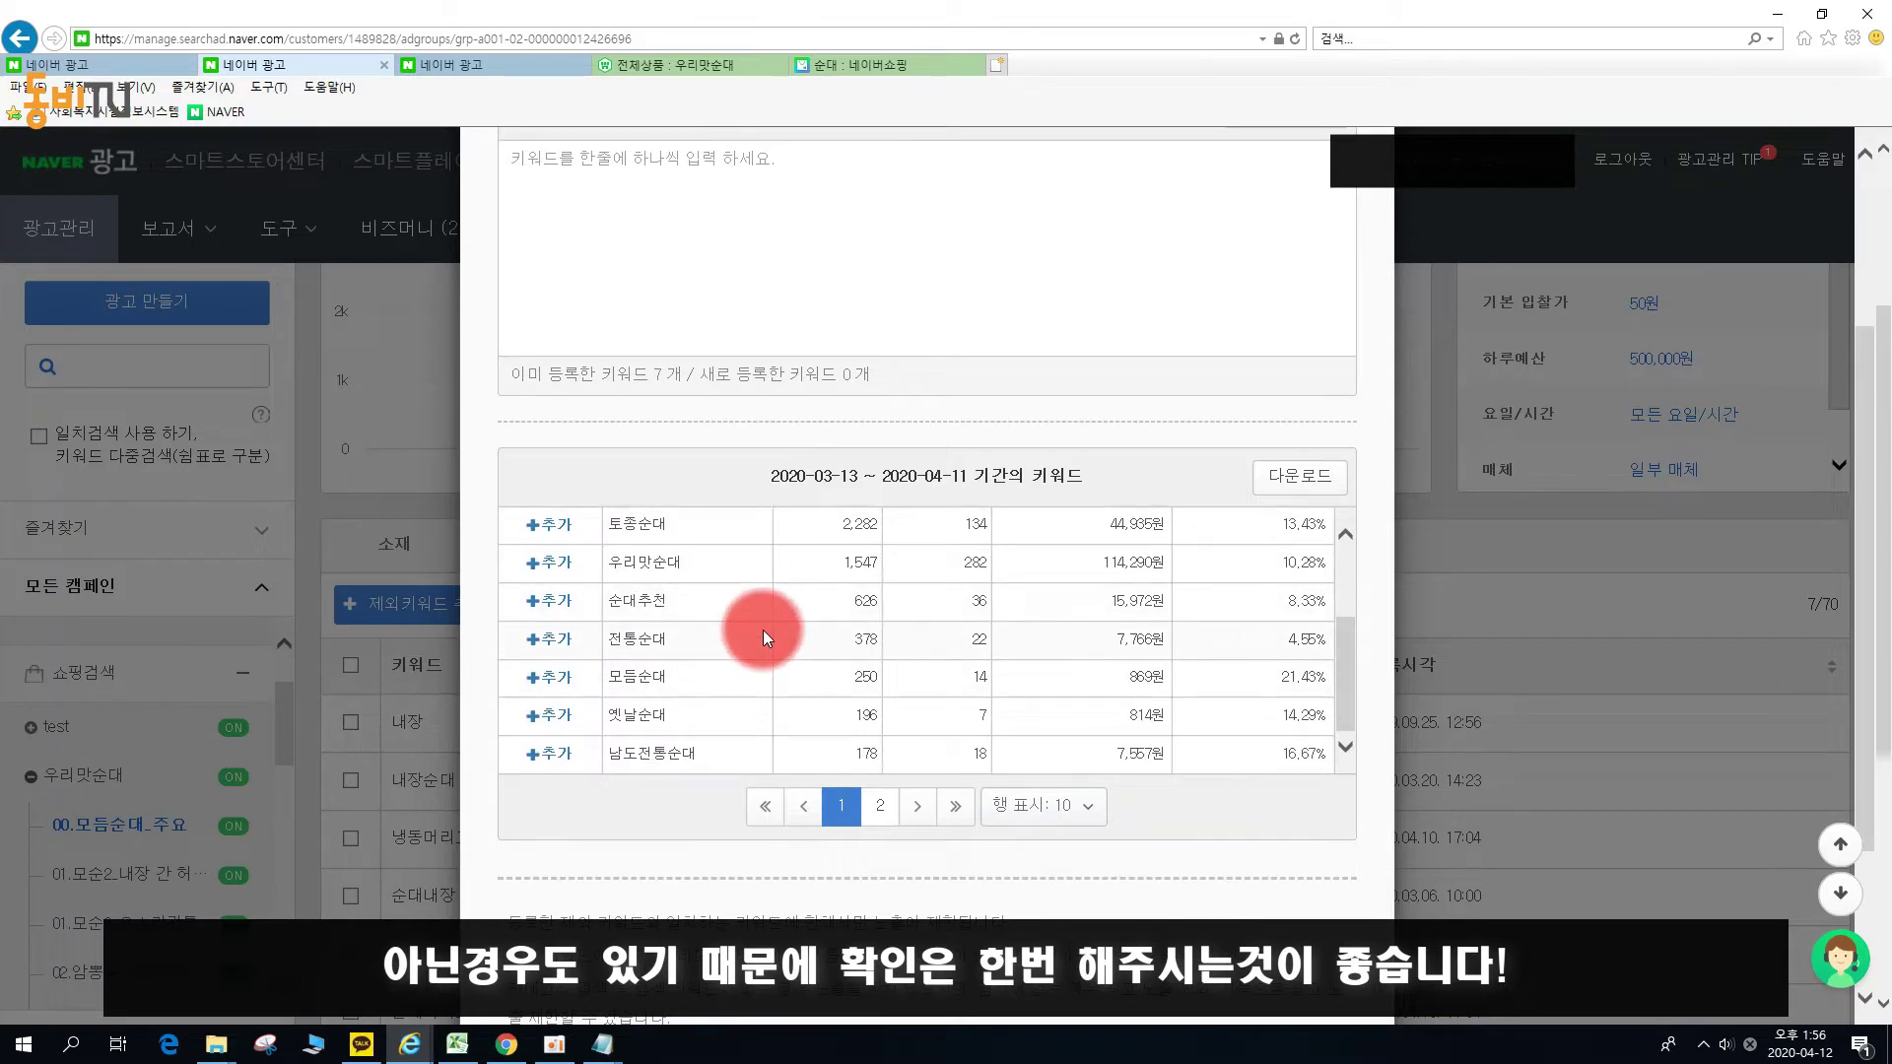
scroll(1066, 843, "down", 2)
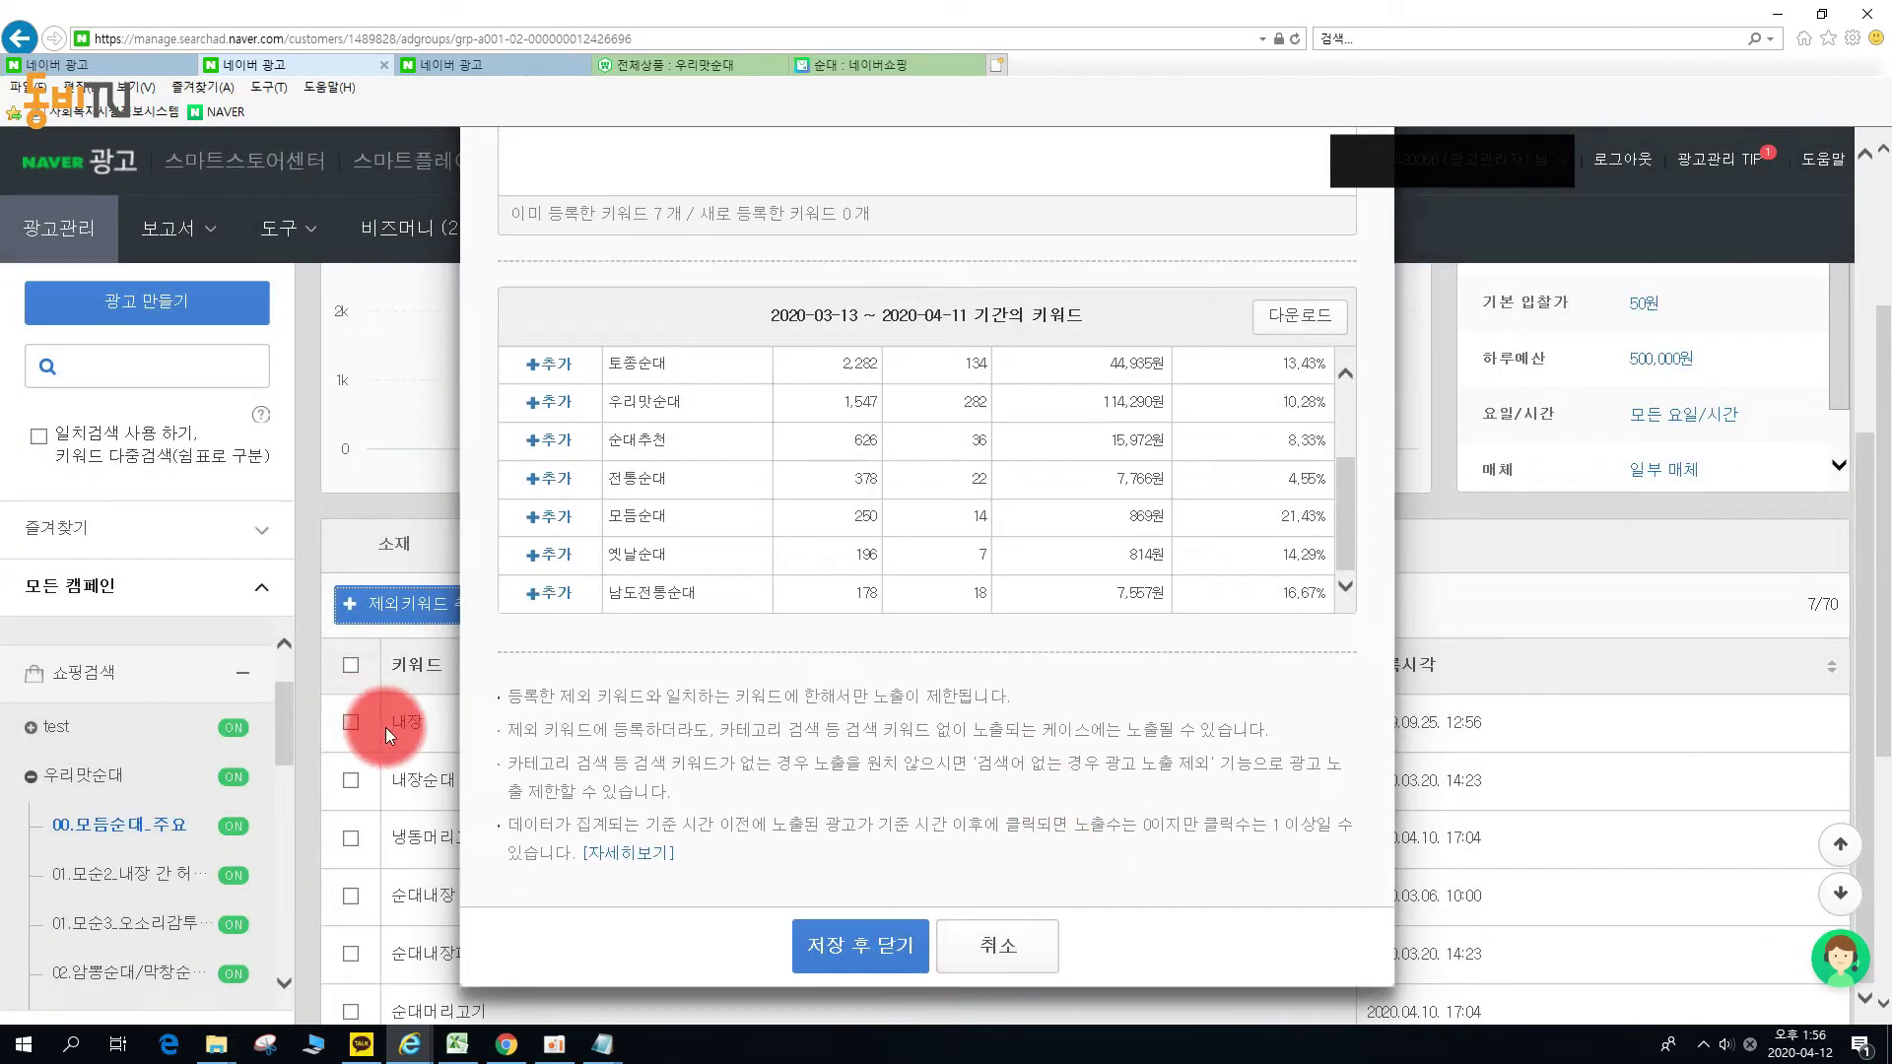
left_click(386, 727)
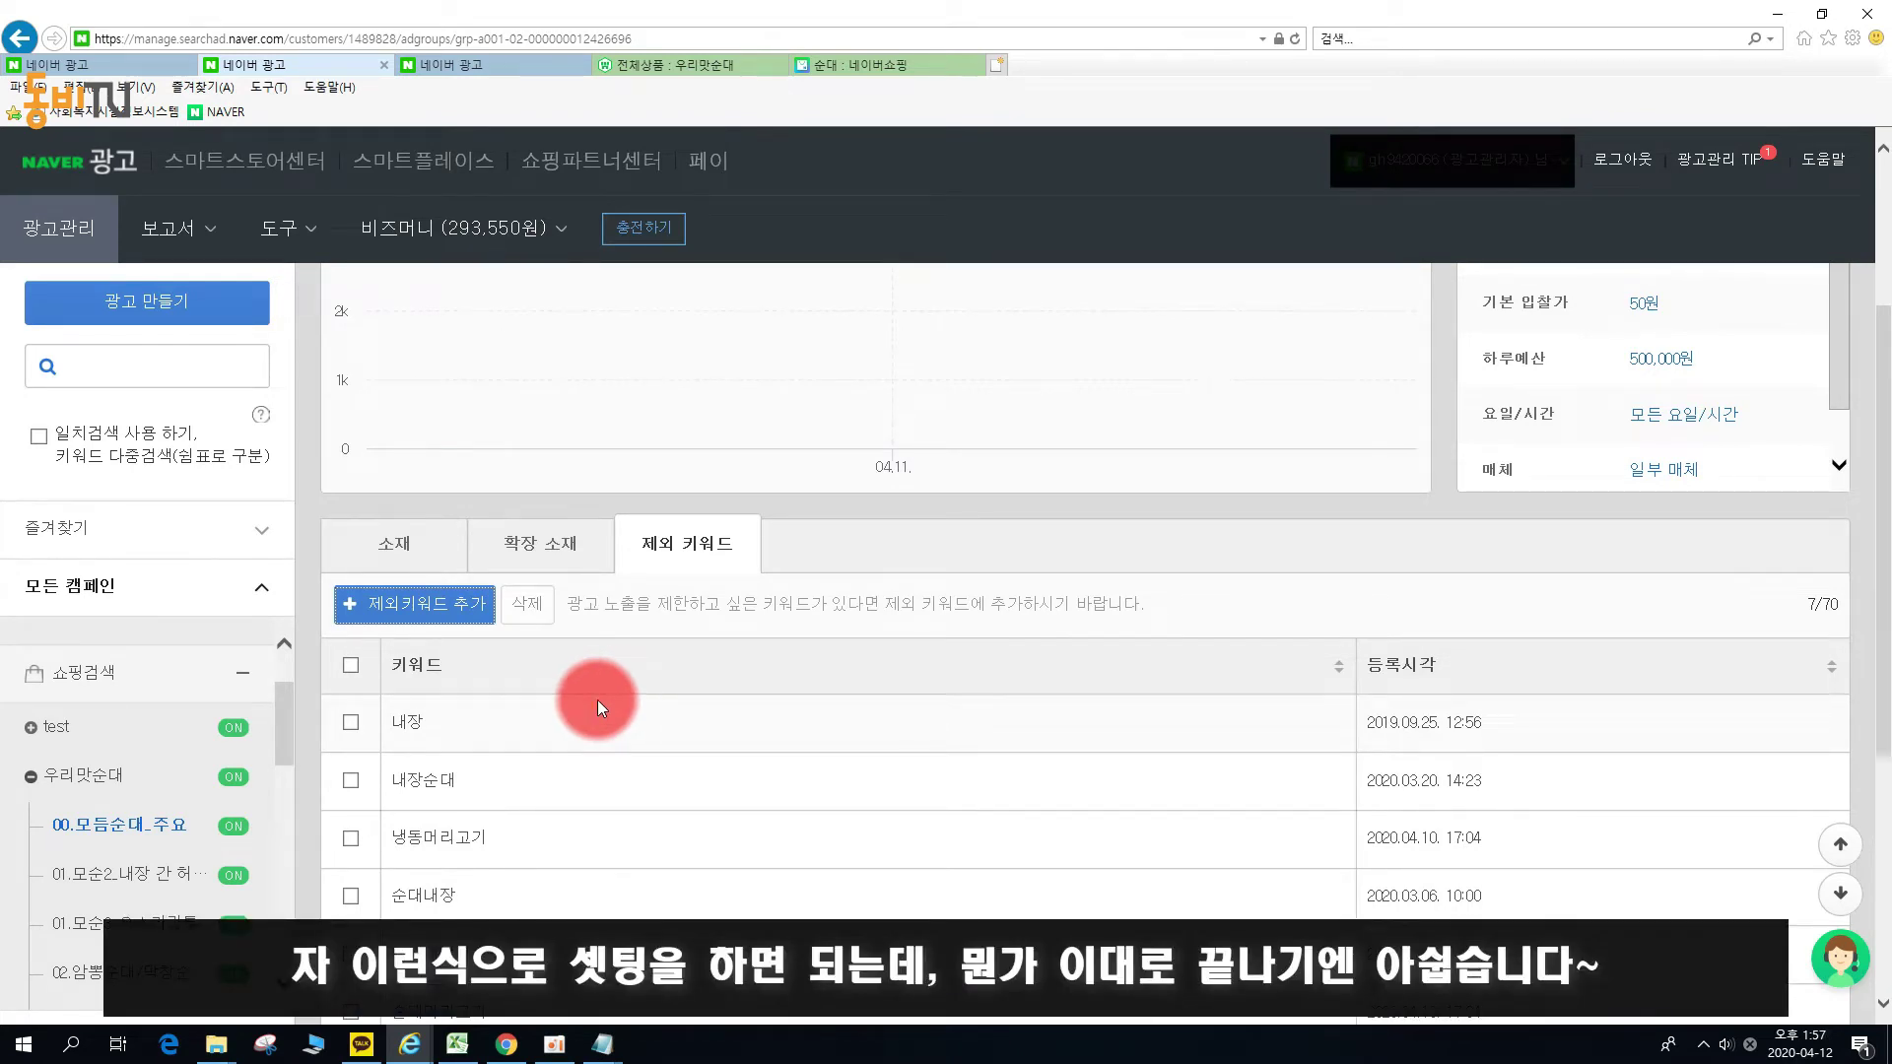
Collapse the 우리맛순대 campaign in the campaign tree and open the 테스트 campaign.
left_click(32, 777)
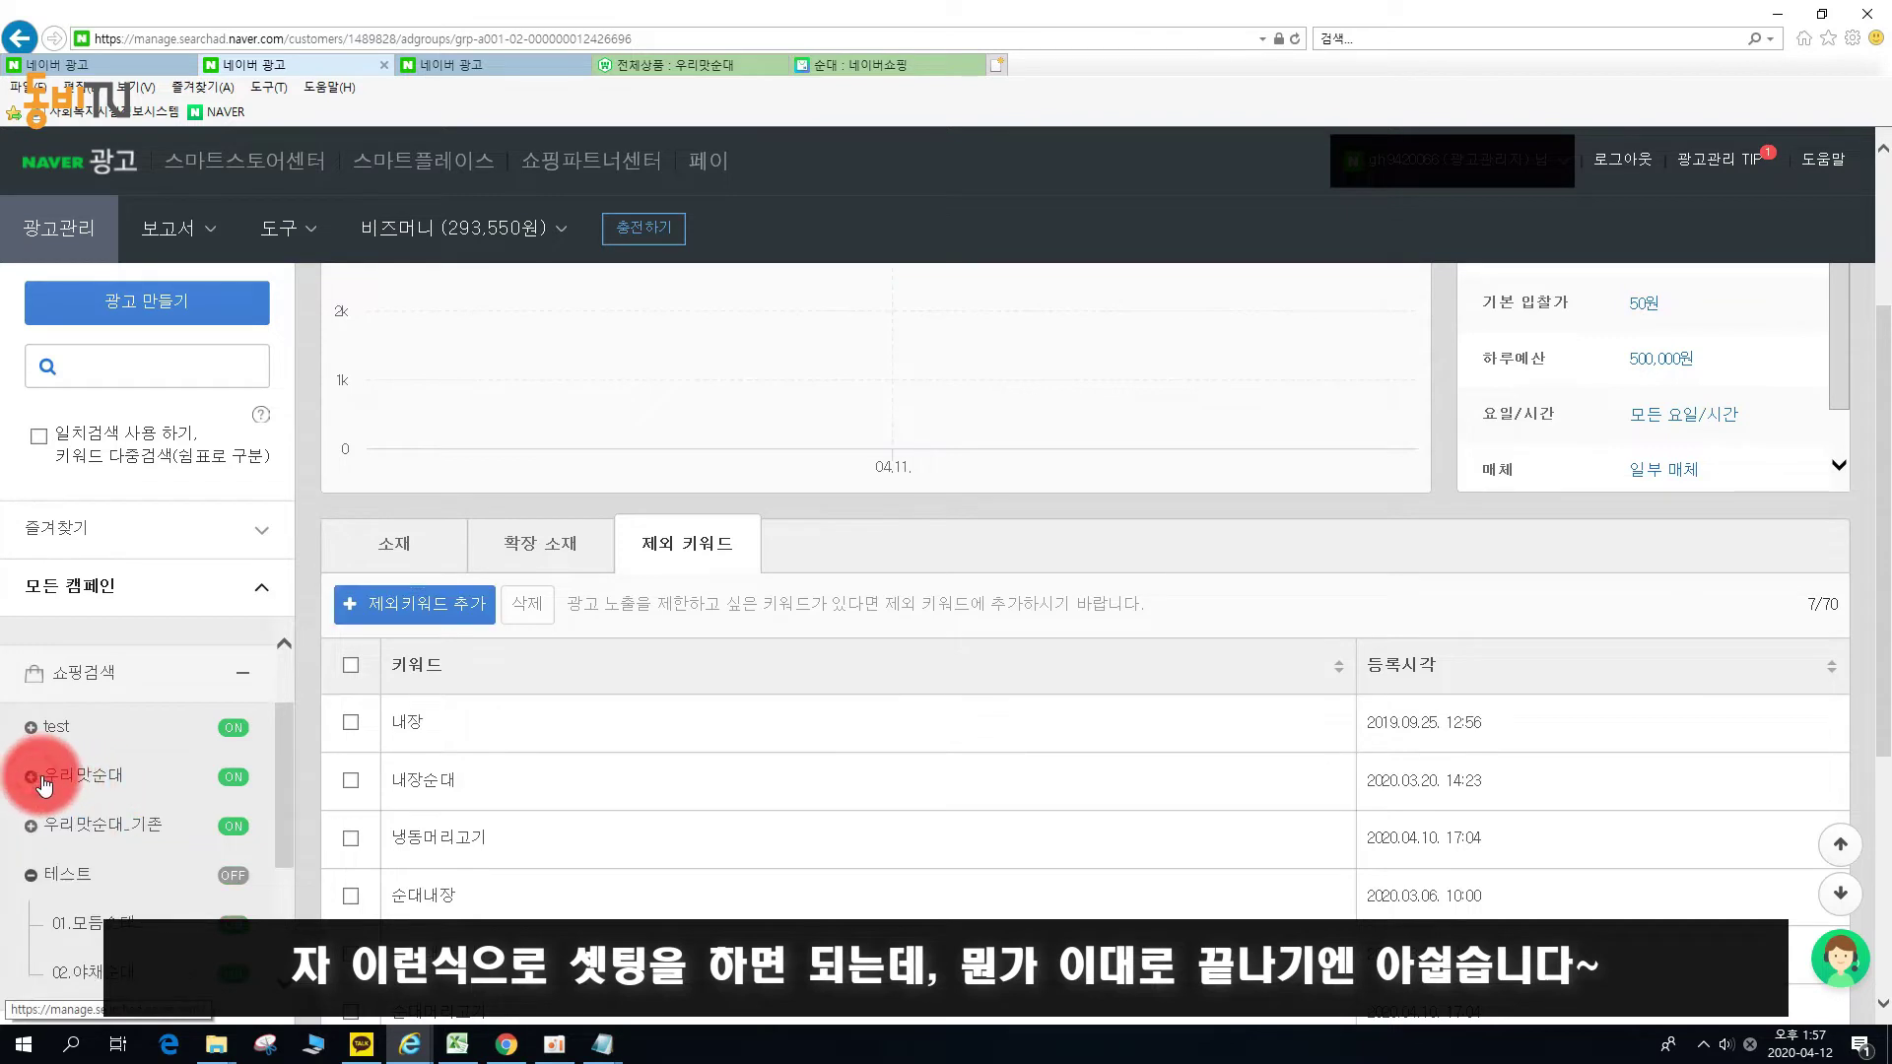
scroll(45, 785, "down", 2)
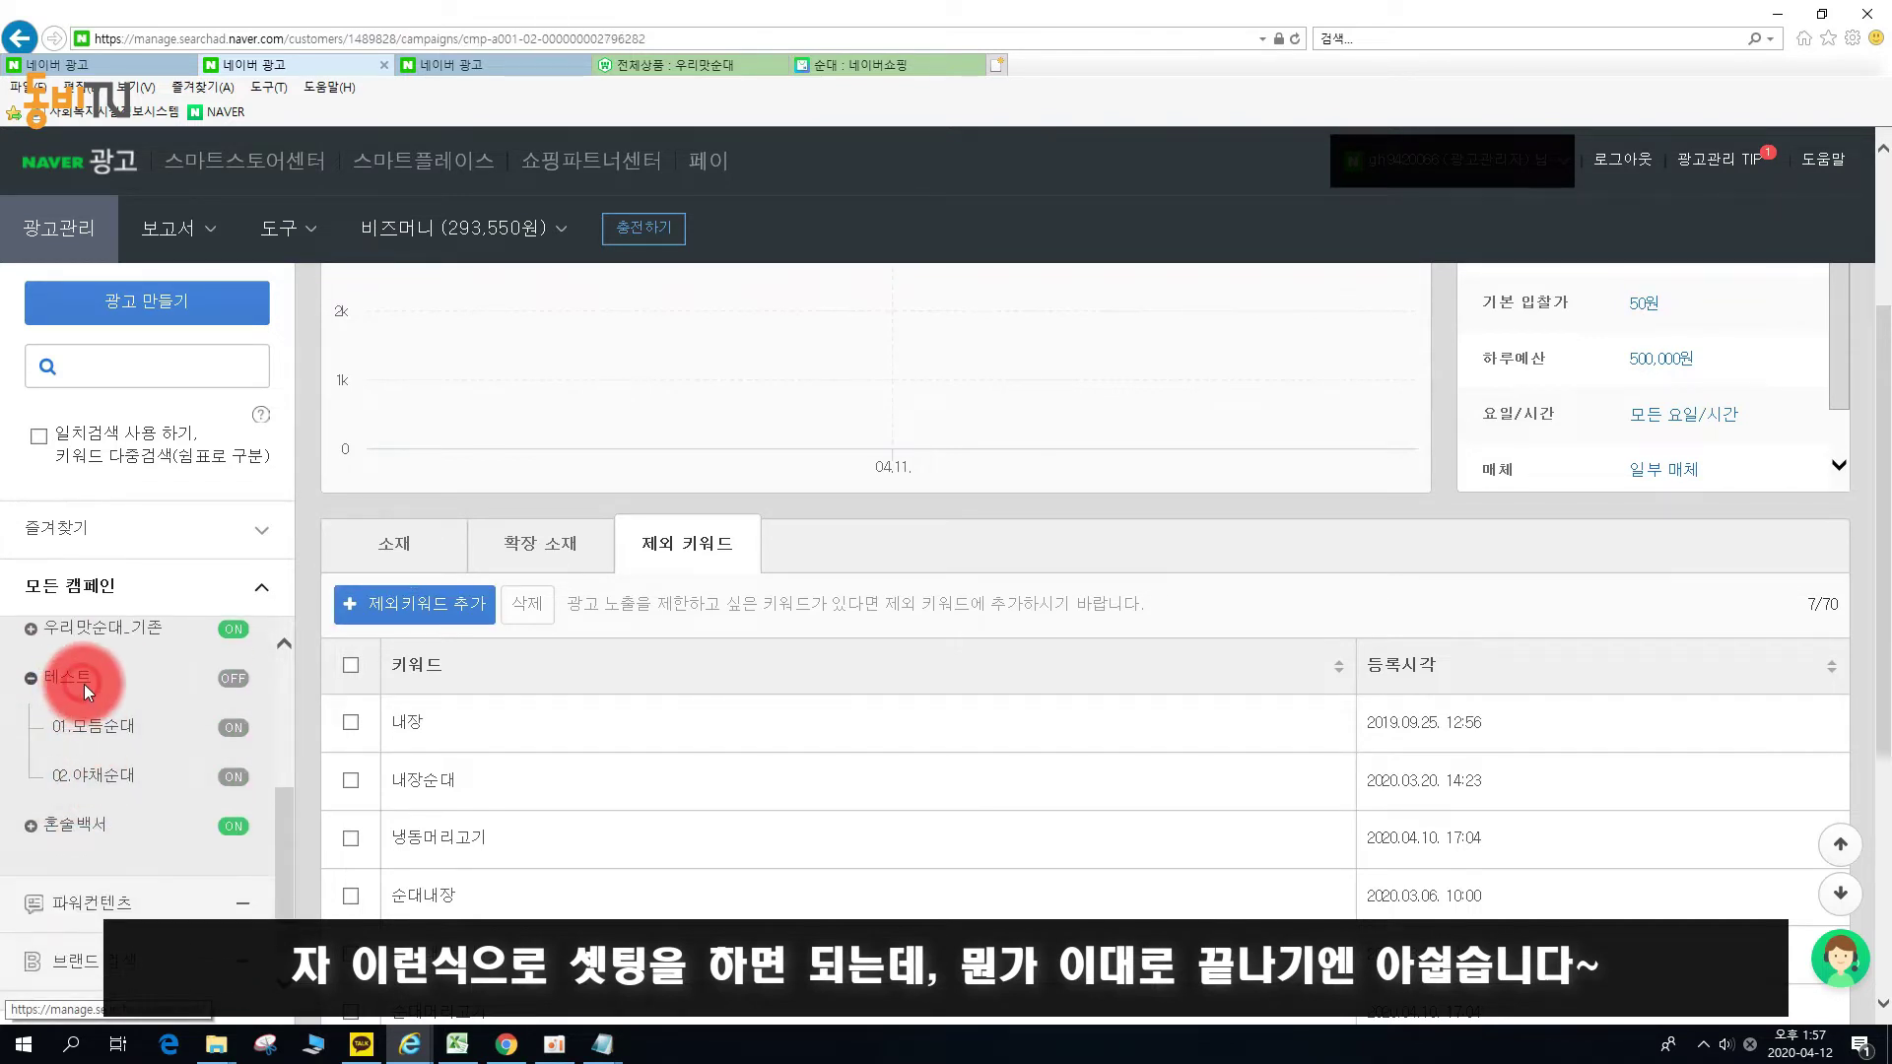
left_click(85, 687)
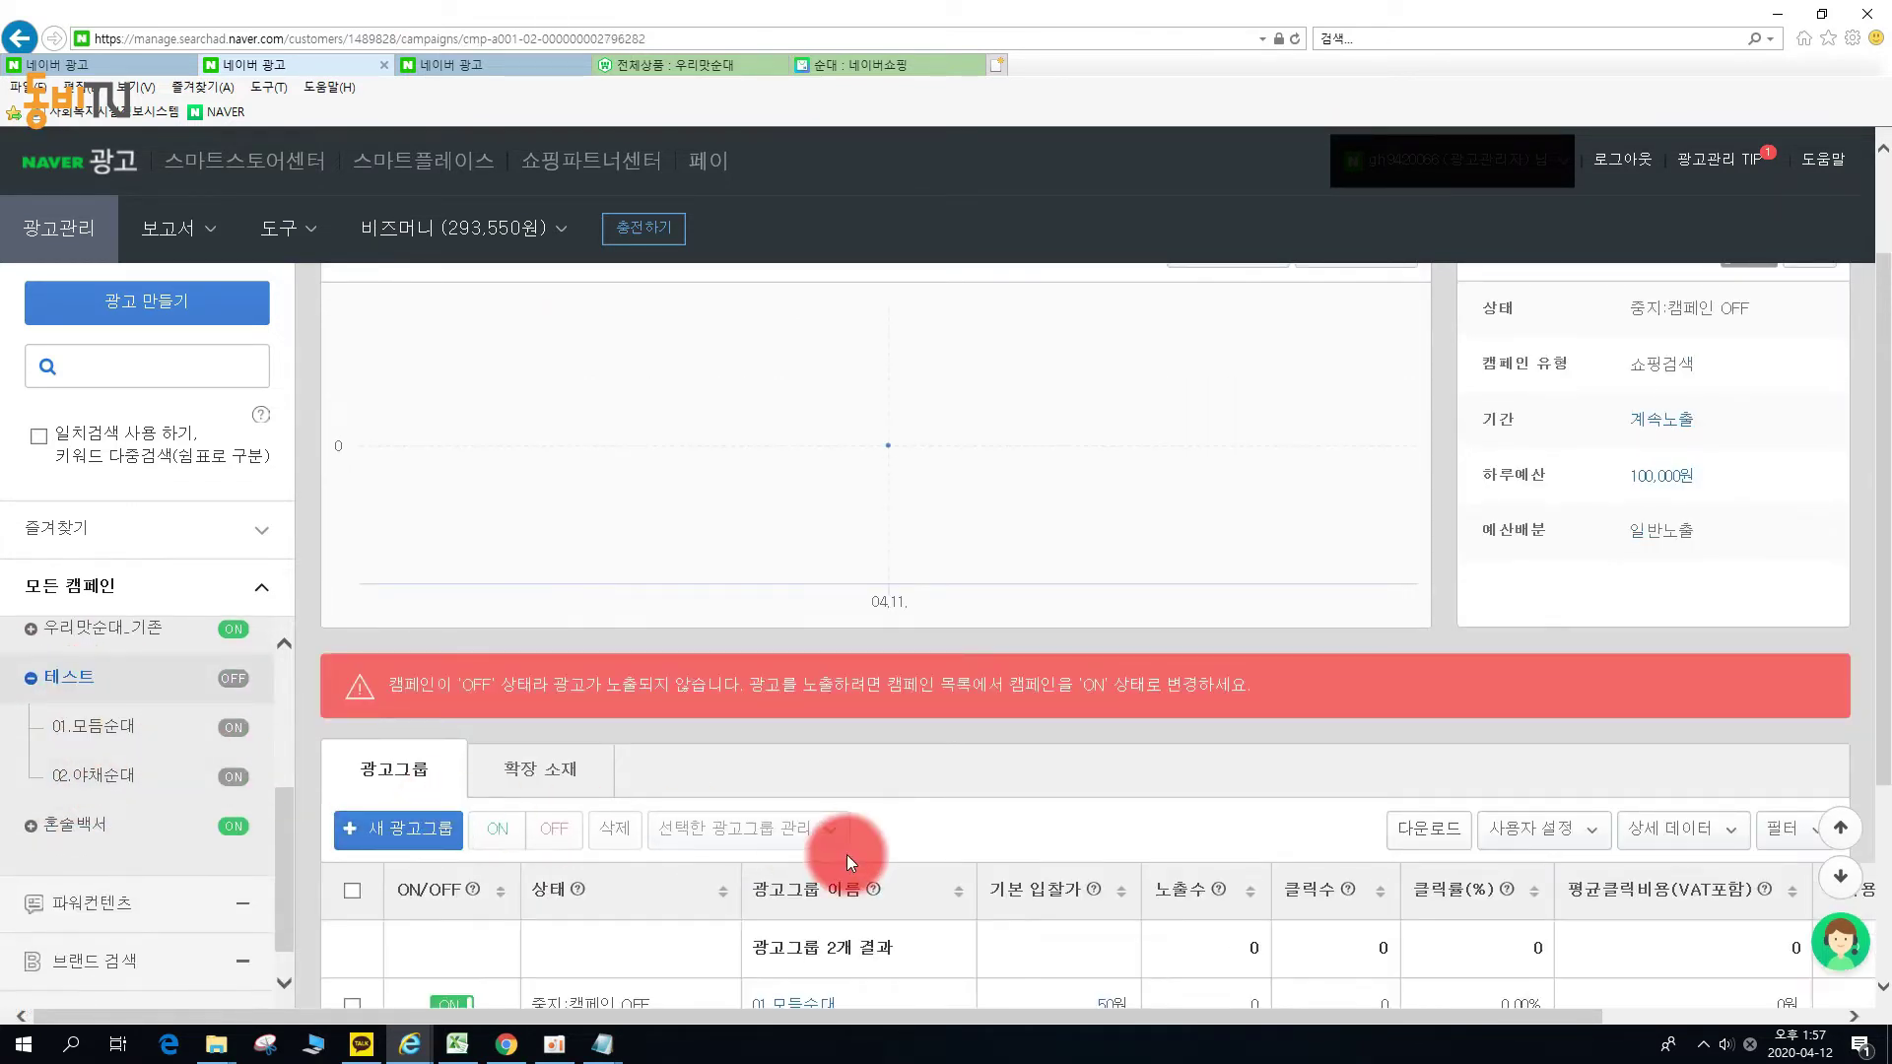
Look up related keywords for 순대 in the keyword tool and find 돼지부산물 among them.
left_click(311, 228)
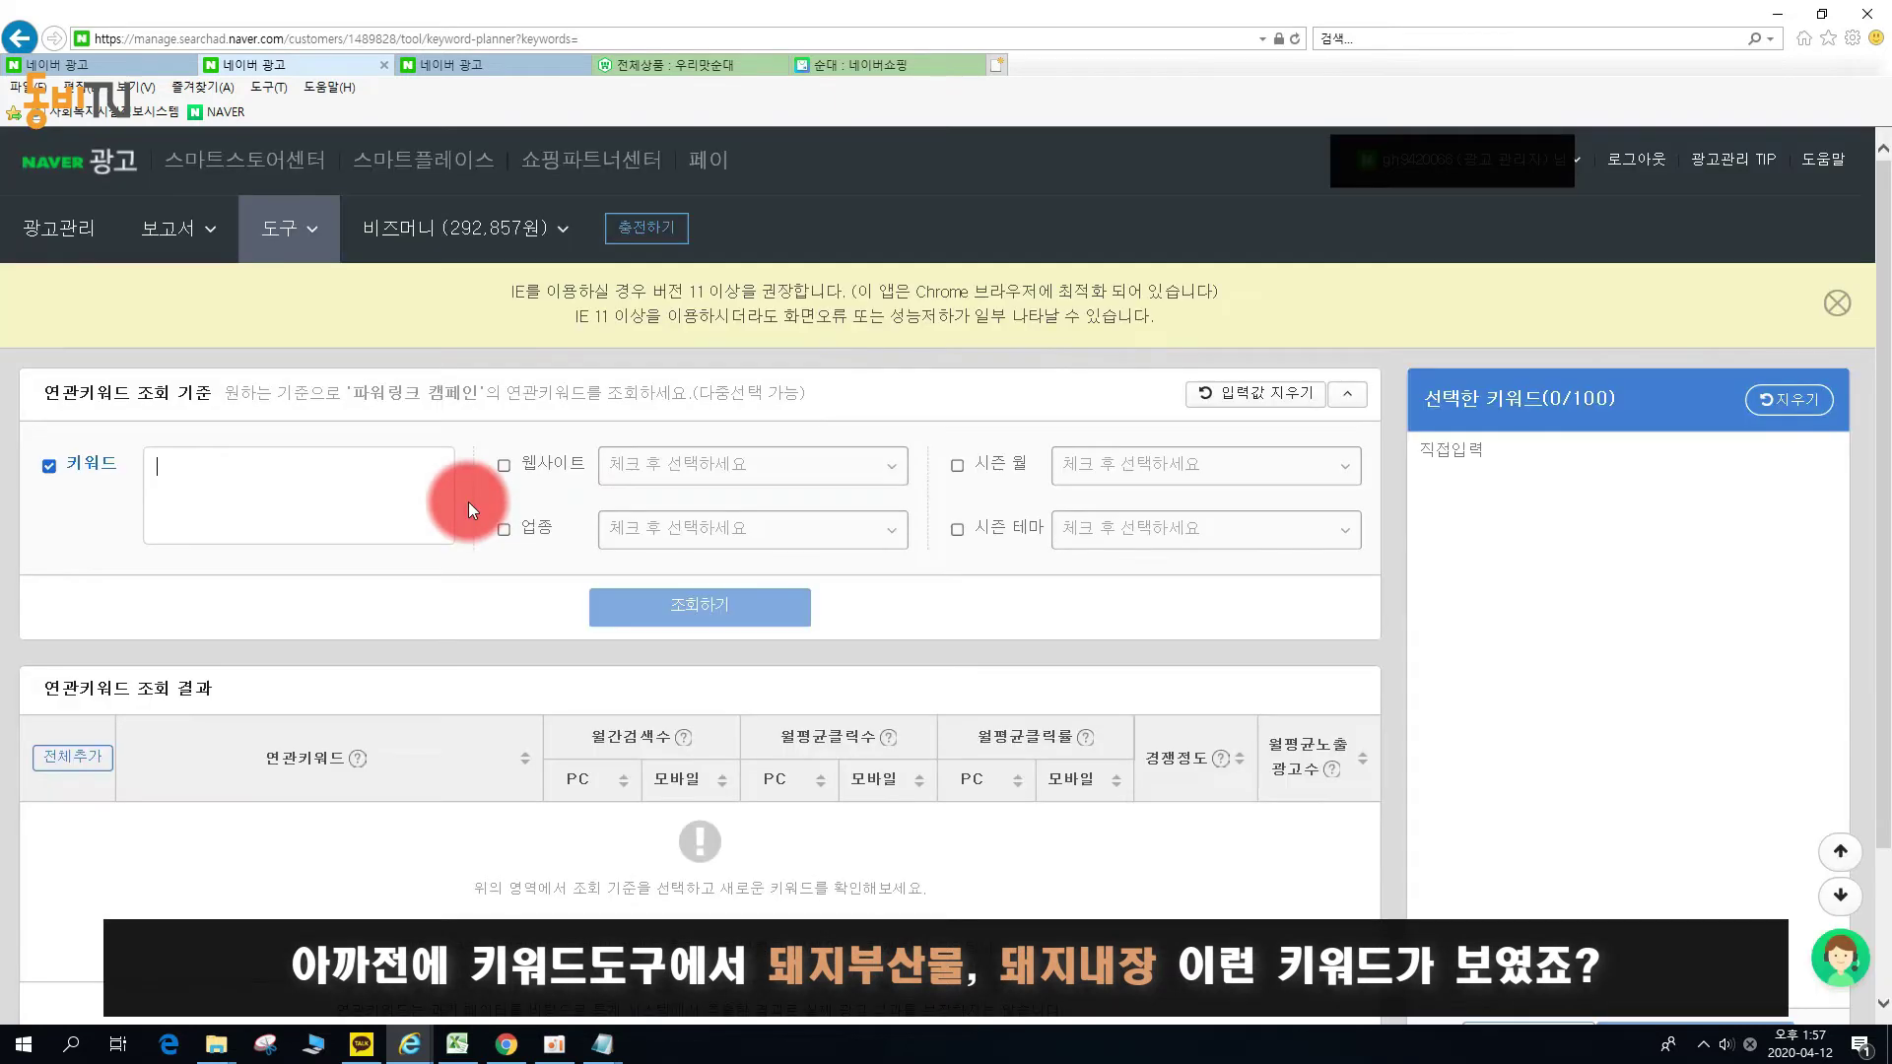
left_click(358, 587)
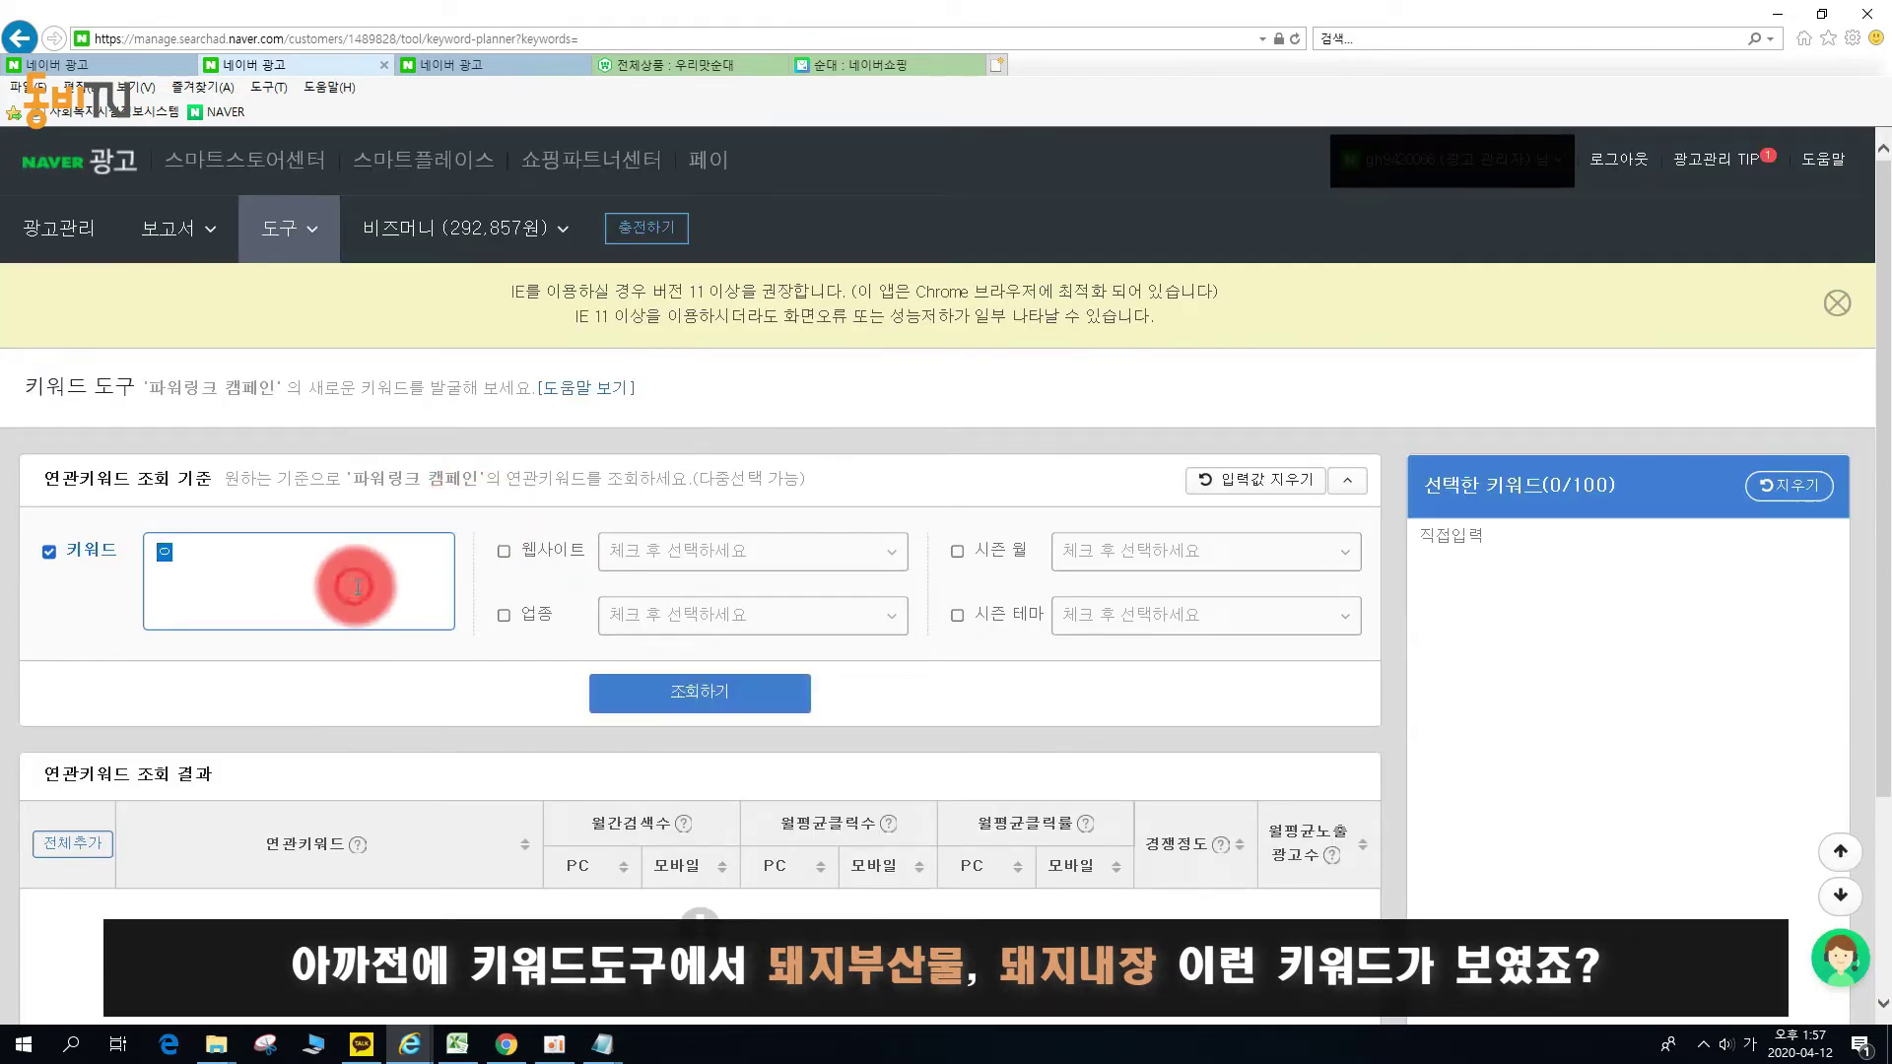
type("순대")
left_click(777, 697)
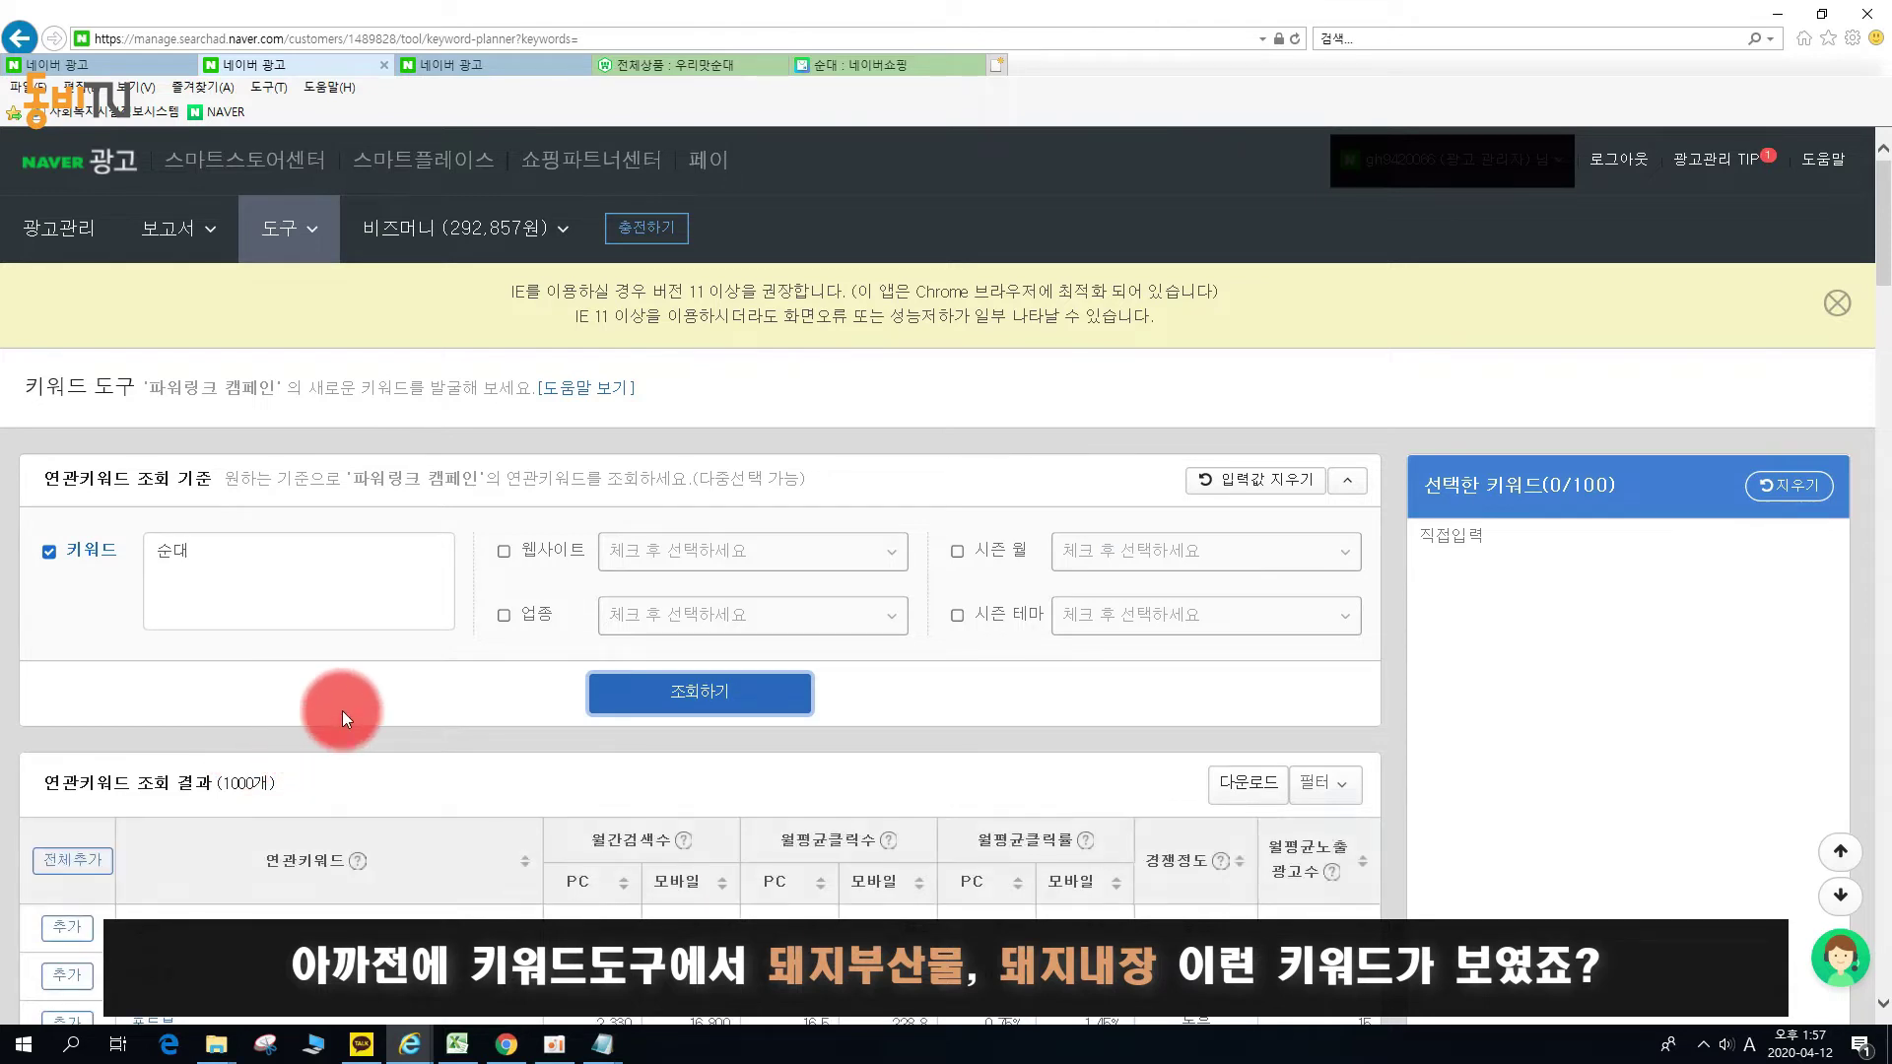
scroll(336, 706, "down", 5)
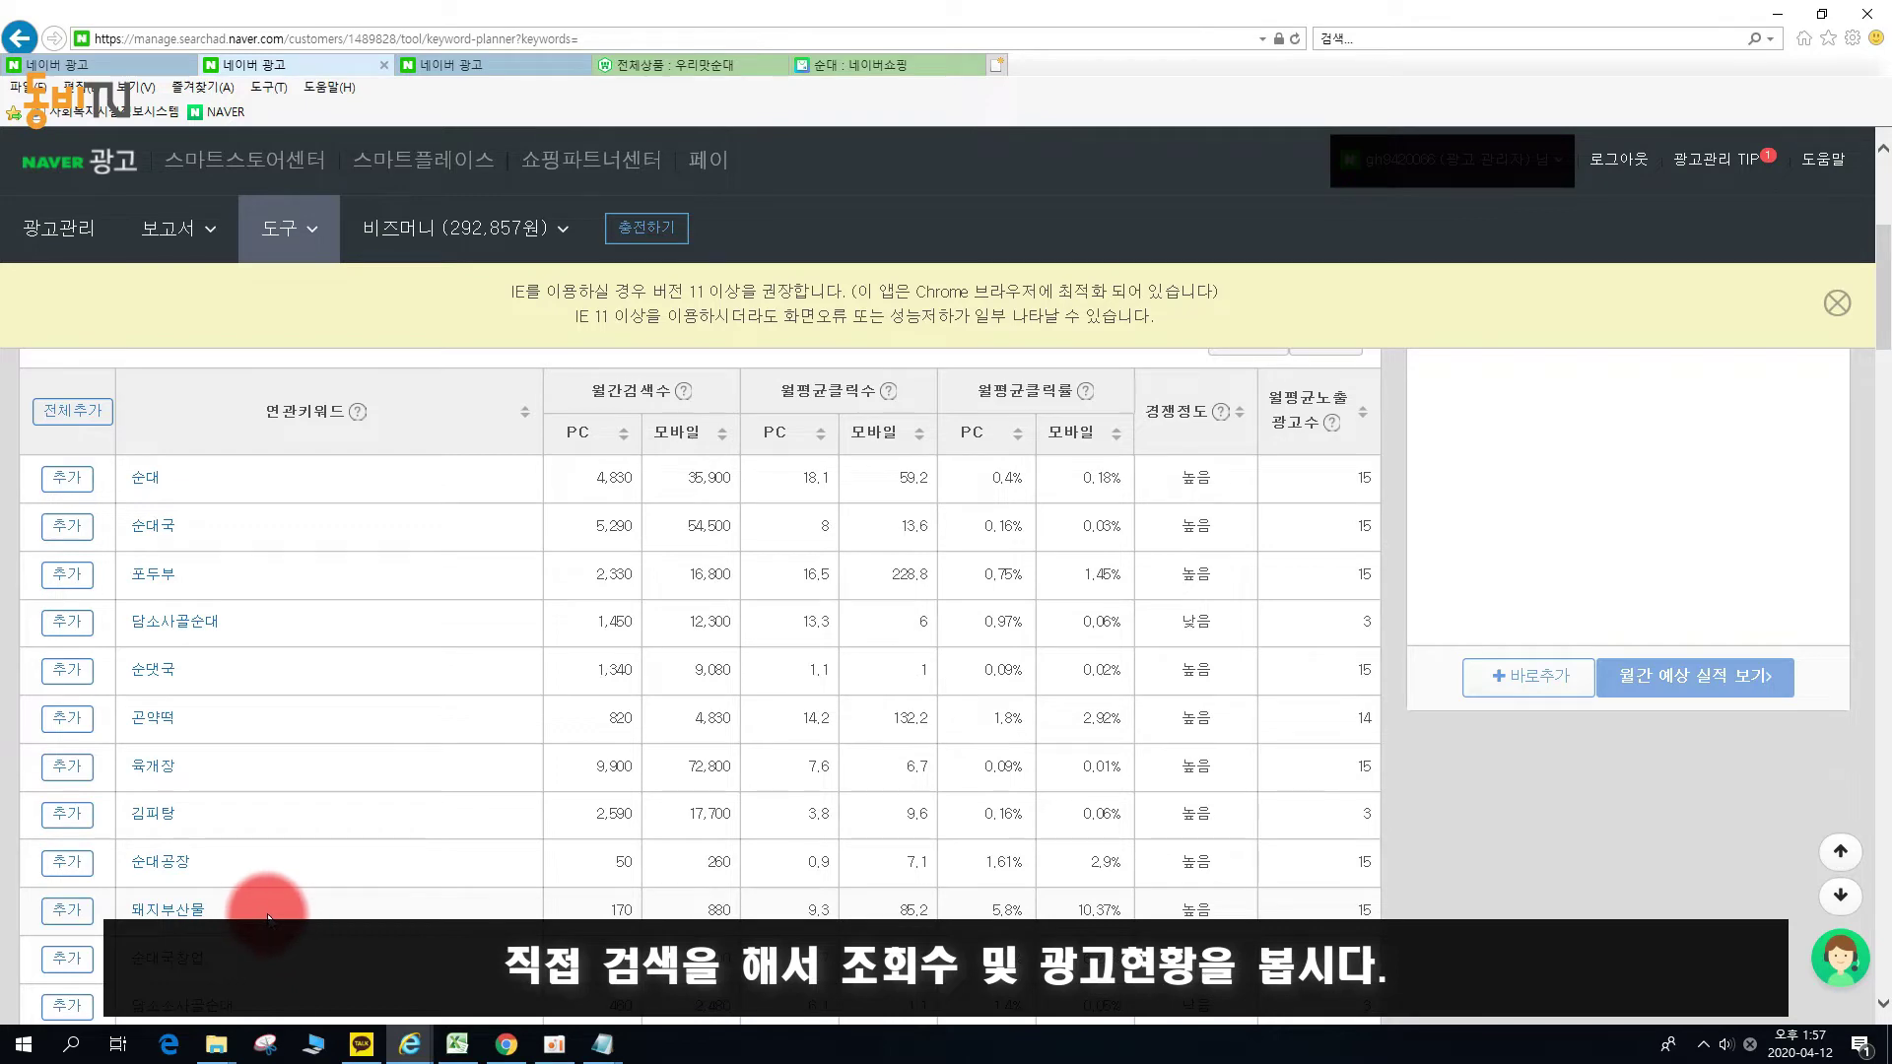
Switch to Naver Shopping and search for 돼지부산물.
left_click(907, 63)
scroll(481, 302, "up", 10)
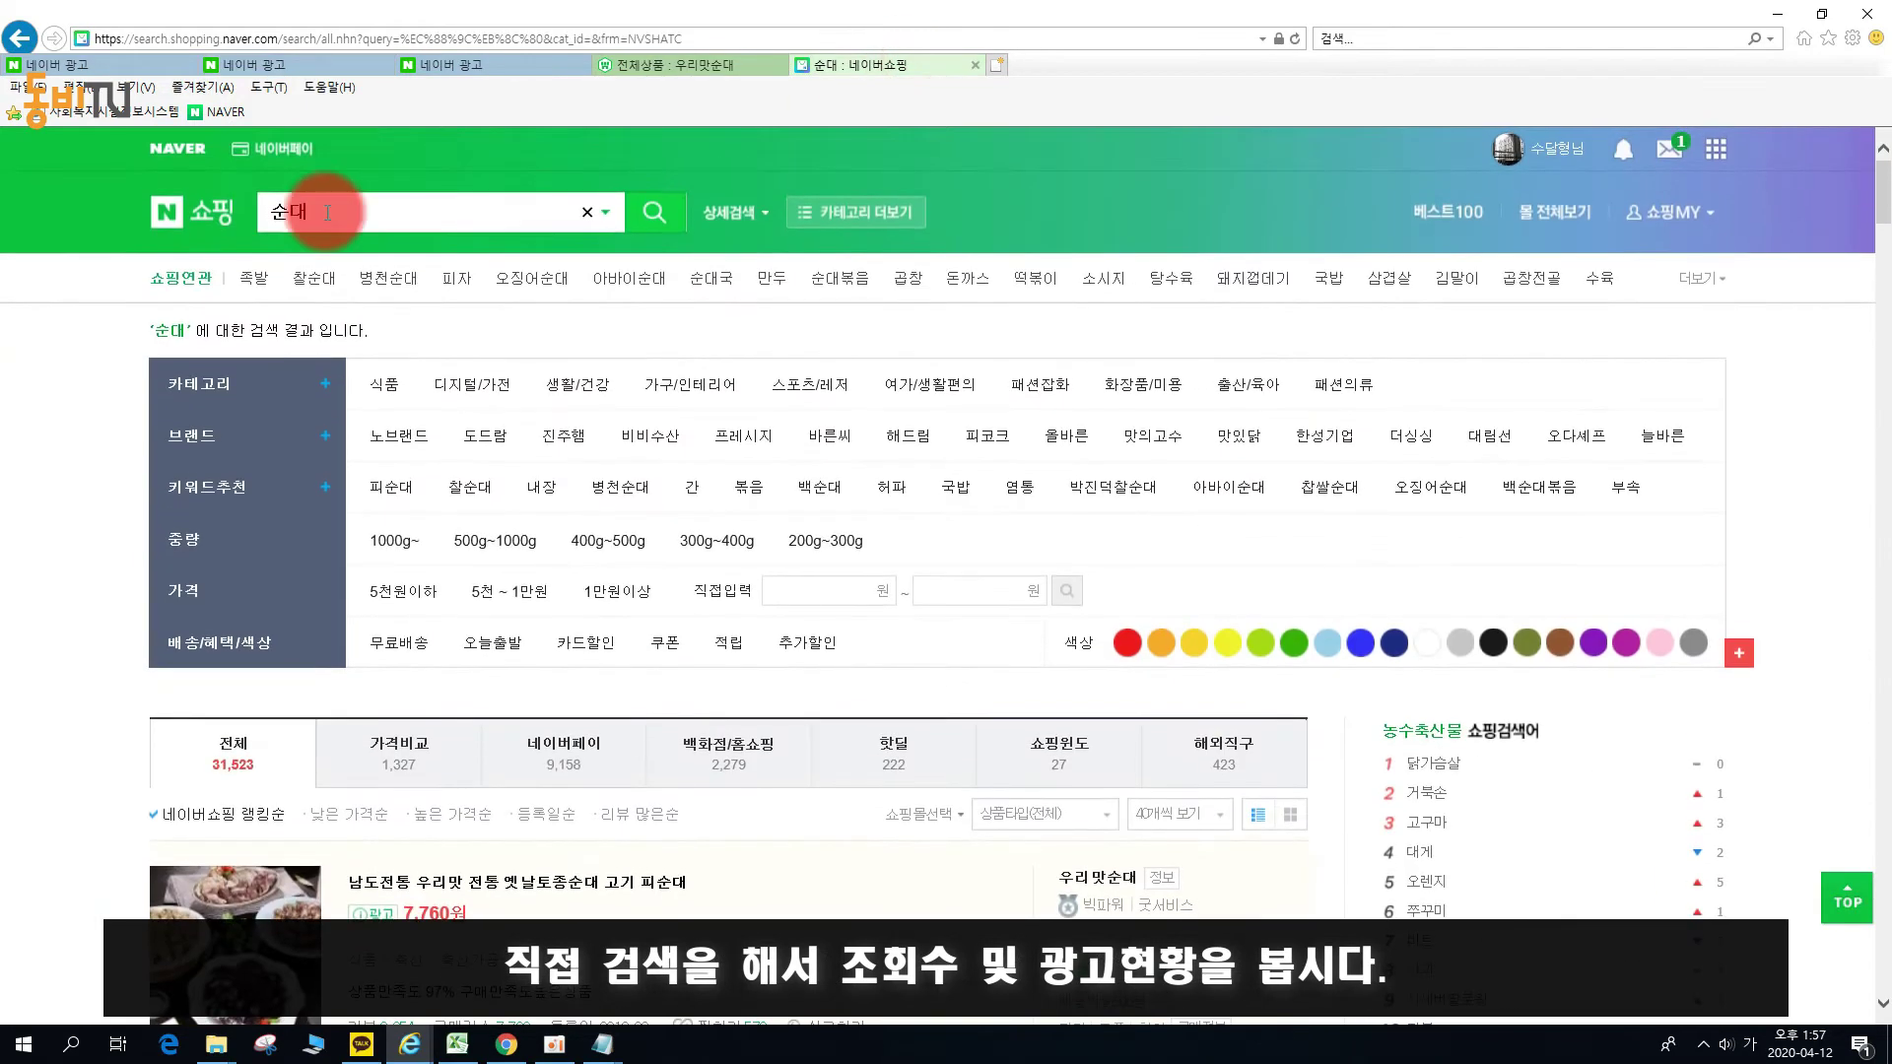
left_click(326, 211)
key("BackSpace")
type("돼지부사")
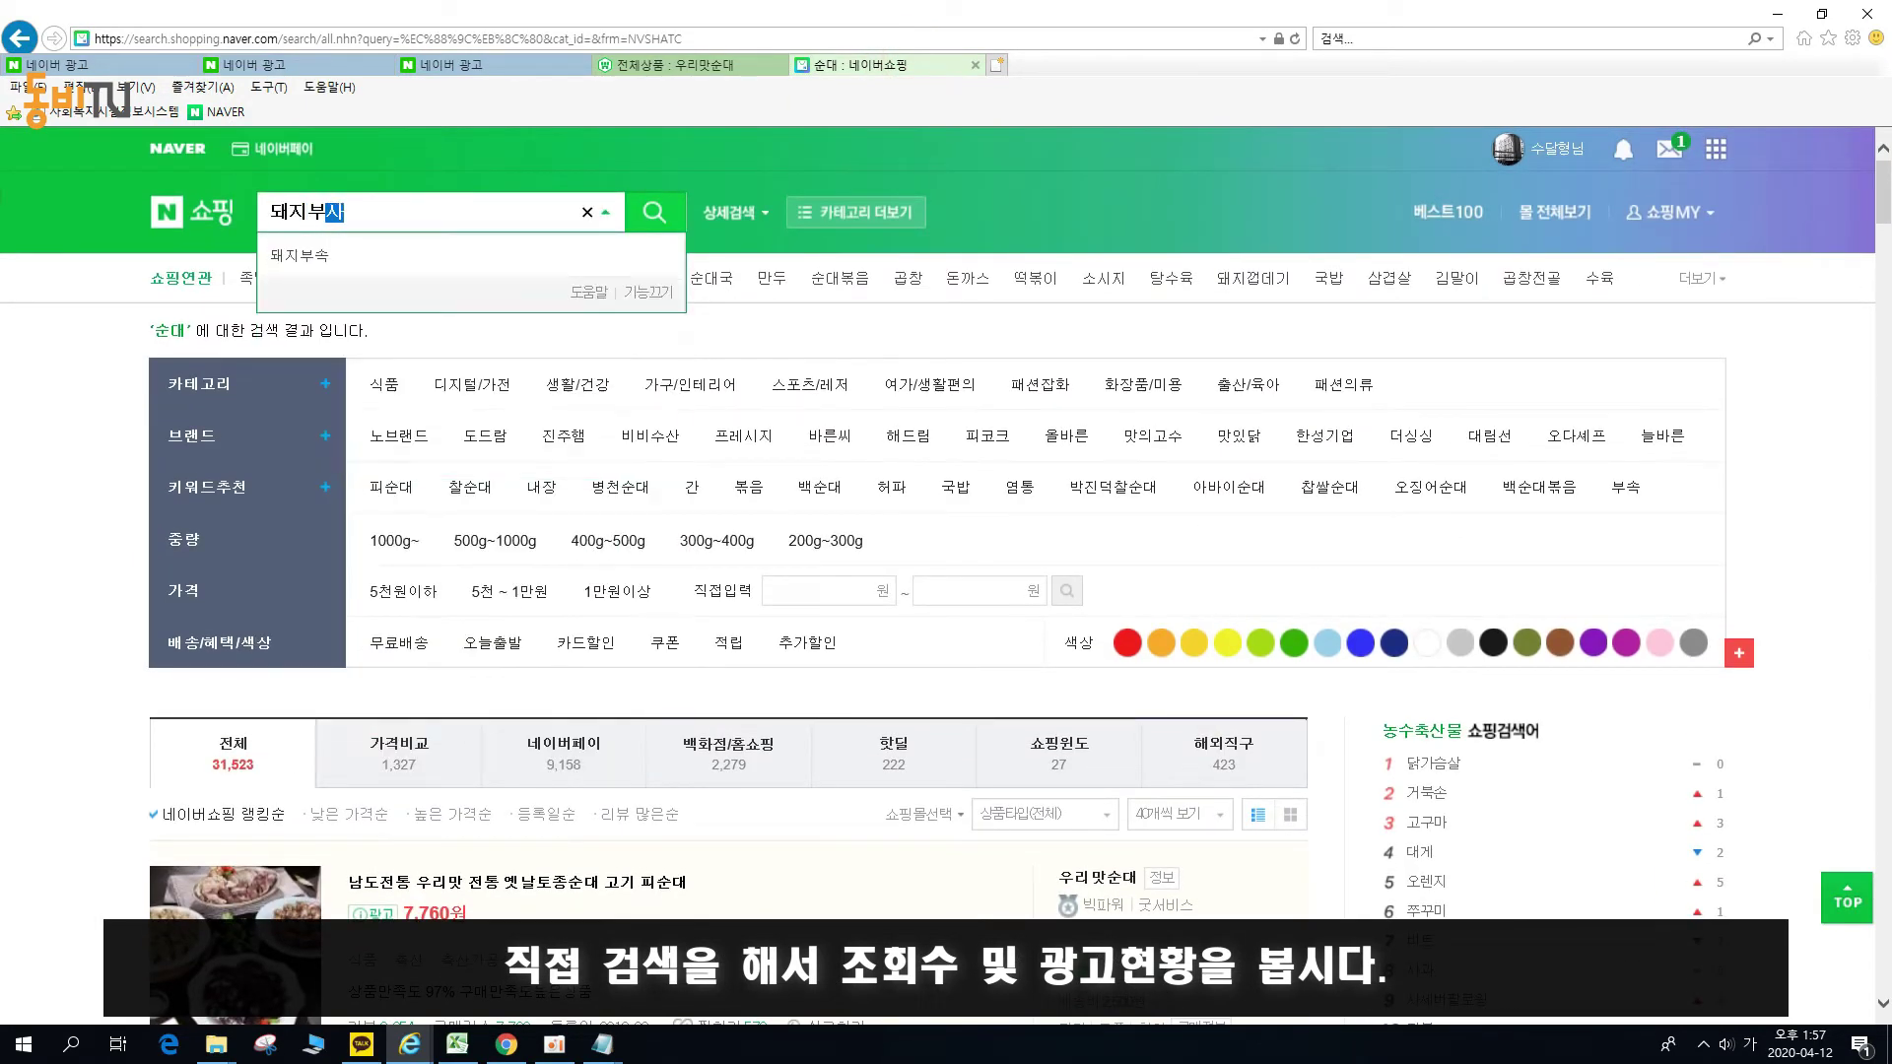
type("ㄴ물")
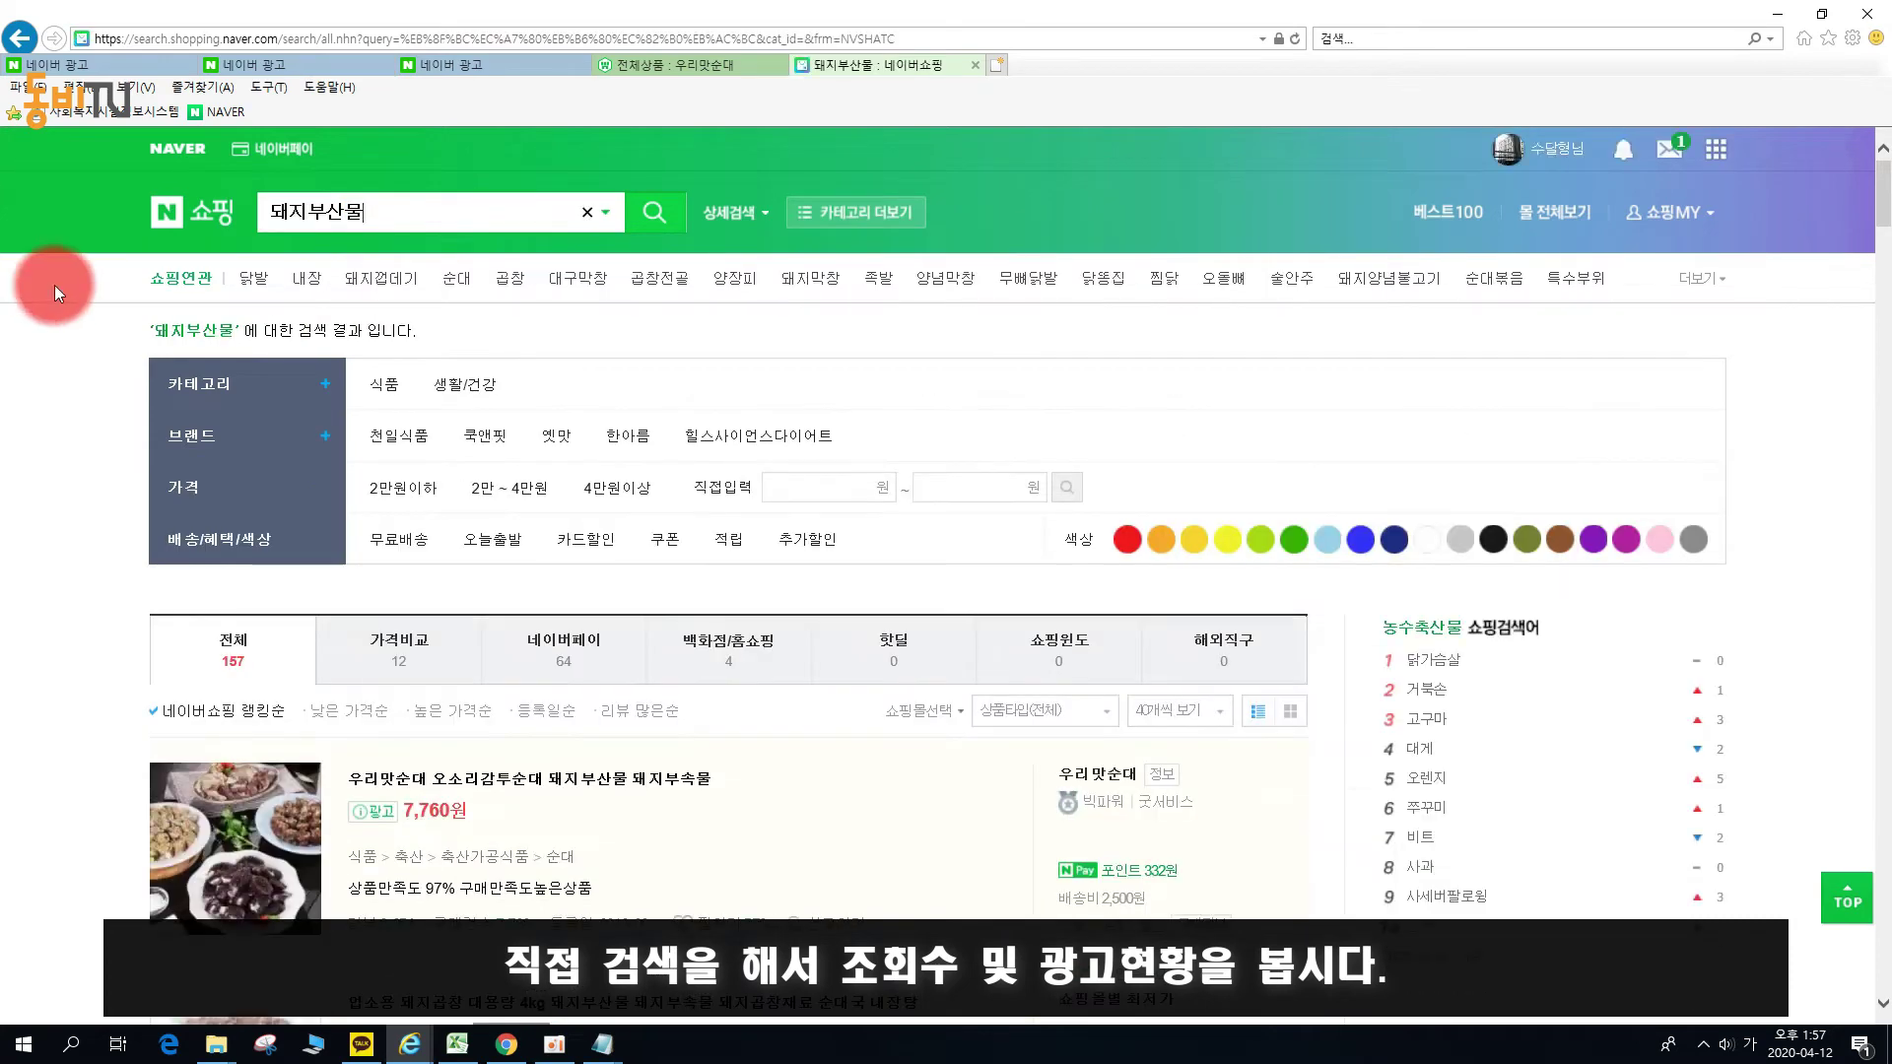
Check the 돼지부산물 results for advertised products ahead of the regular listings.
scroll(197, 413, "down", 5)
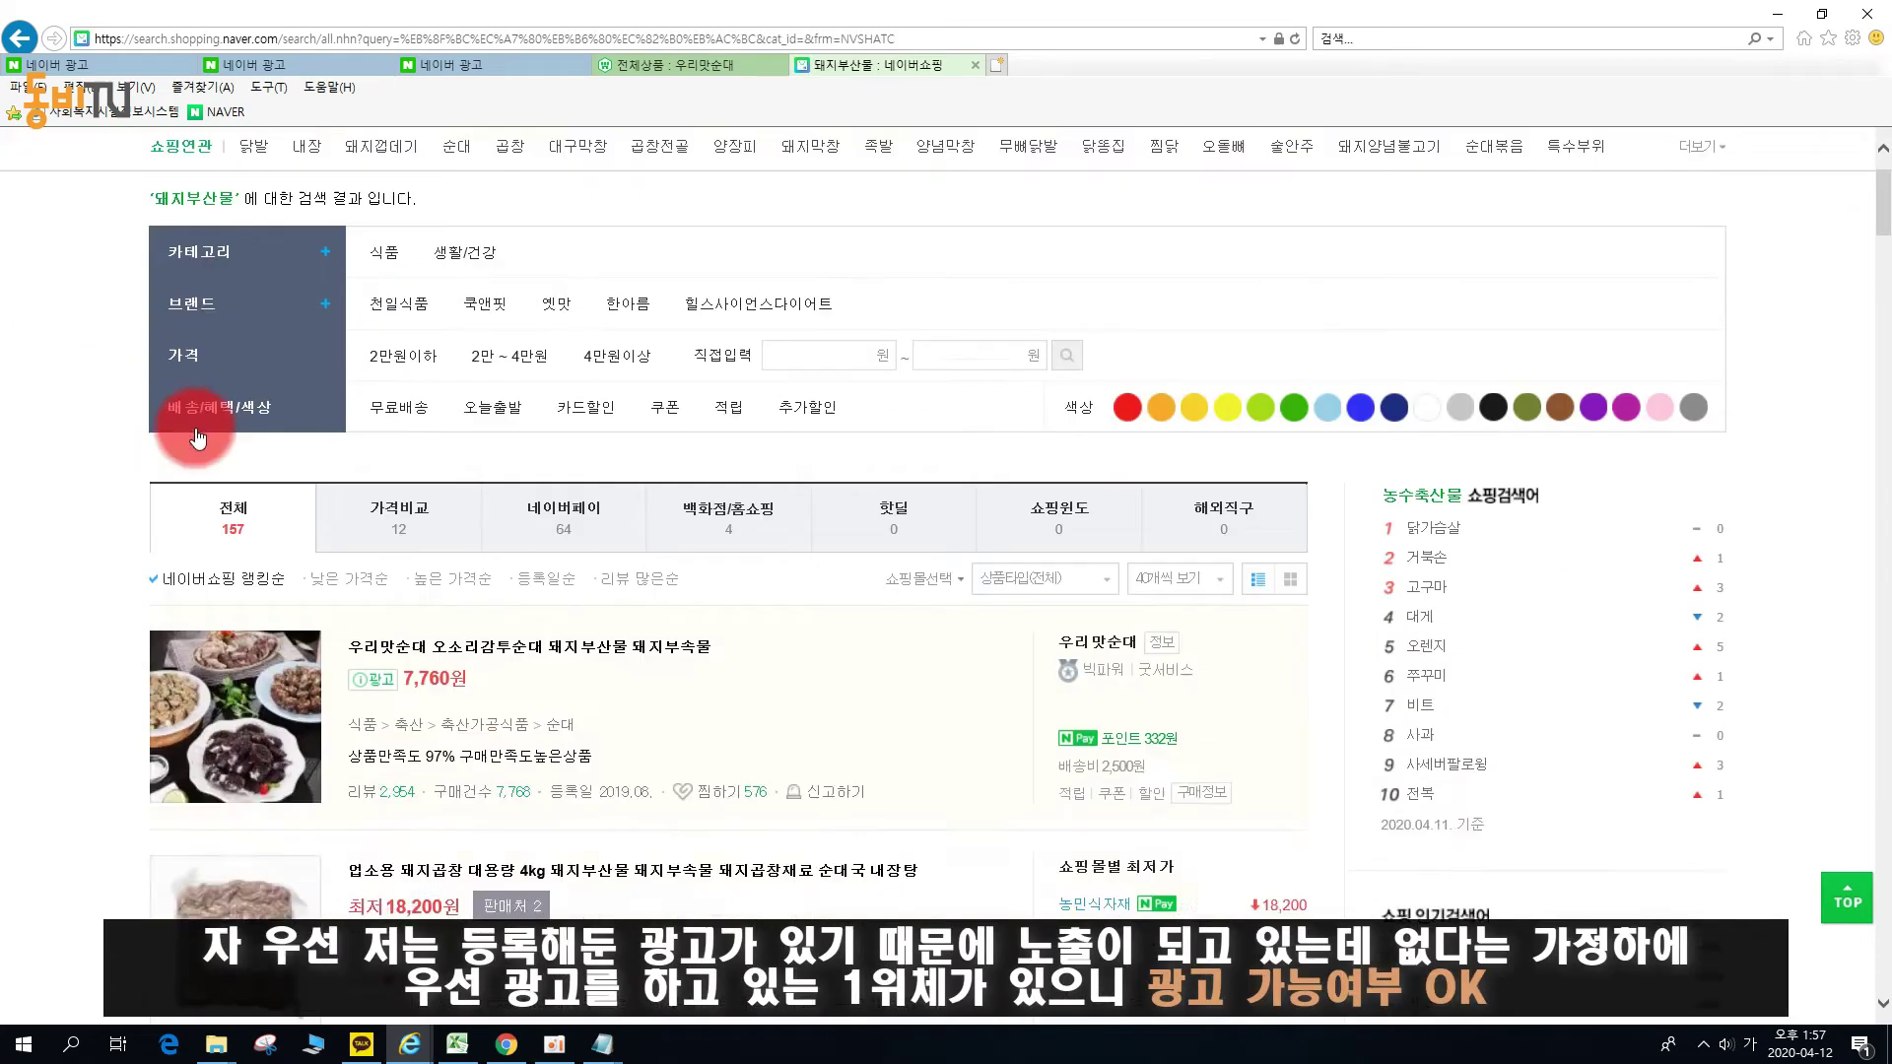
scroll(161, 493, "up", 3)
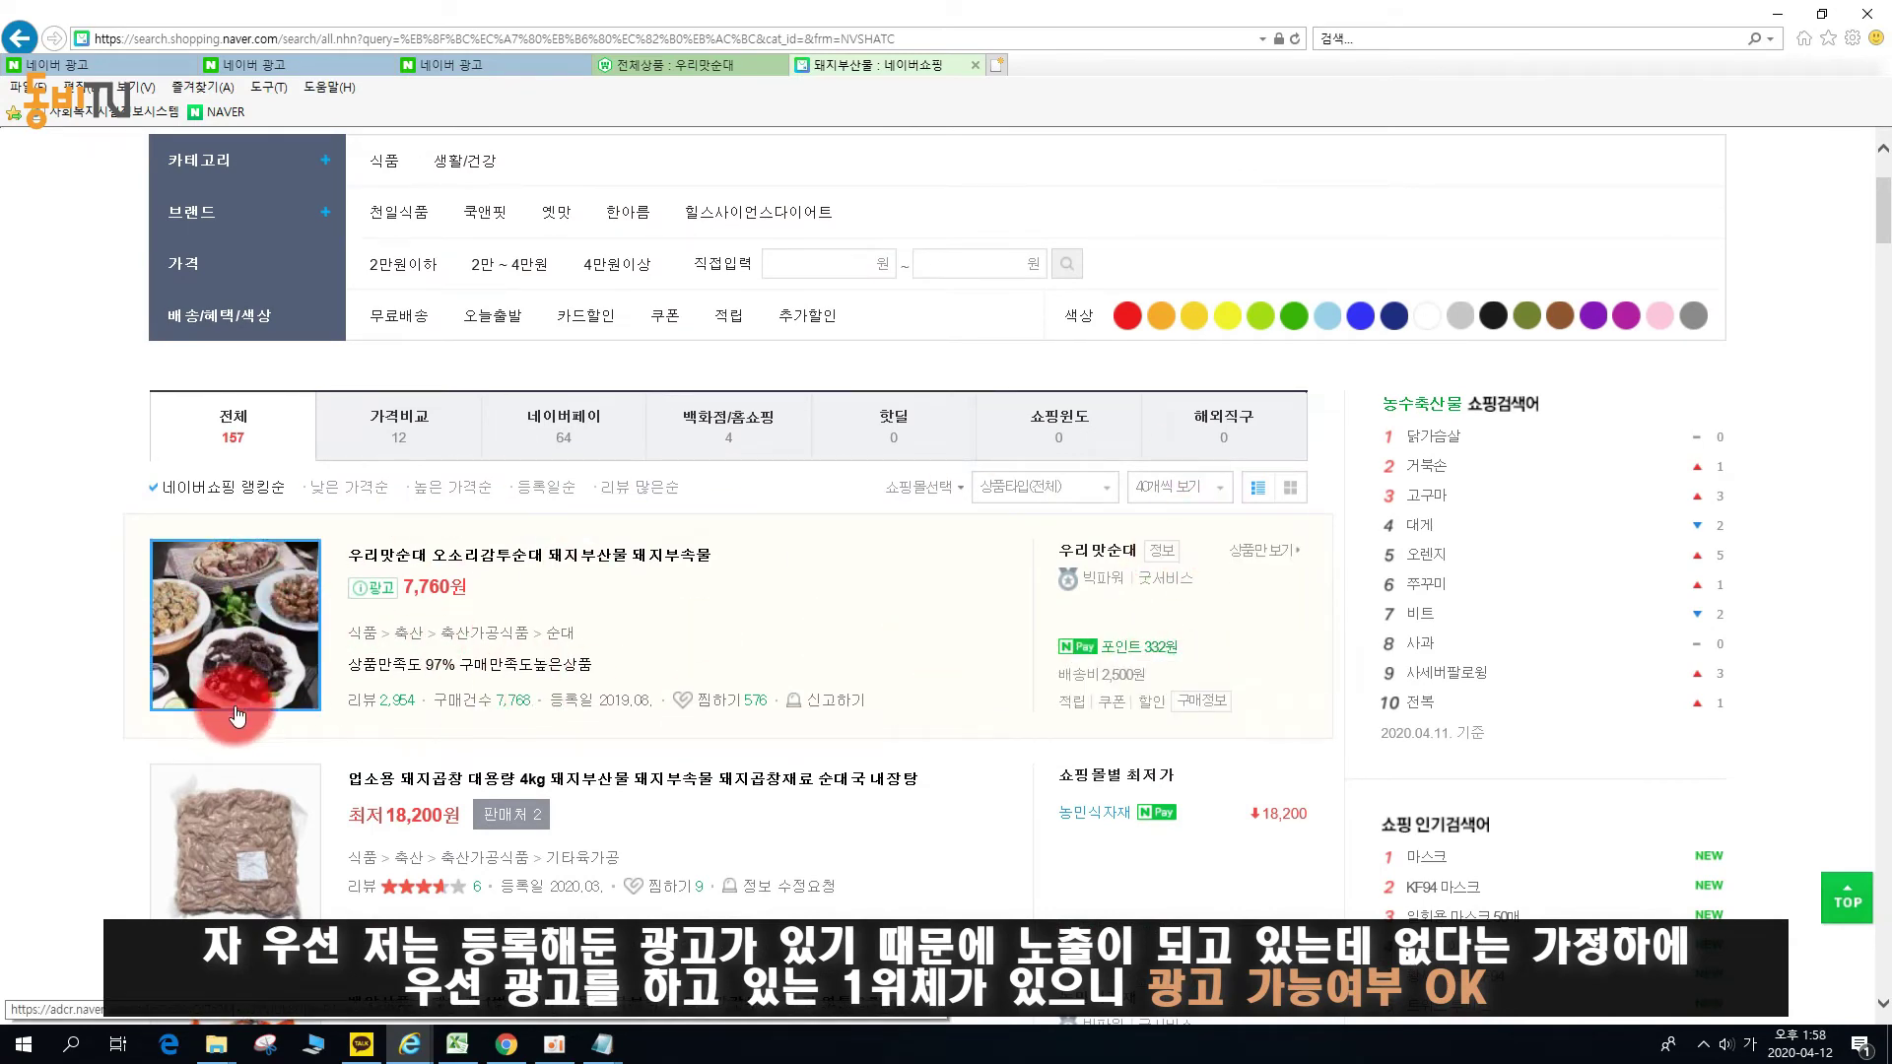
scroll(192, 739, "down", 7)
scroll(188, 731, "up", 7)
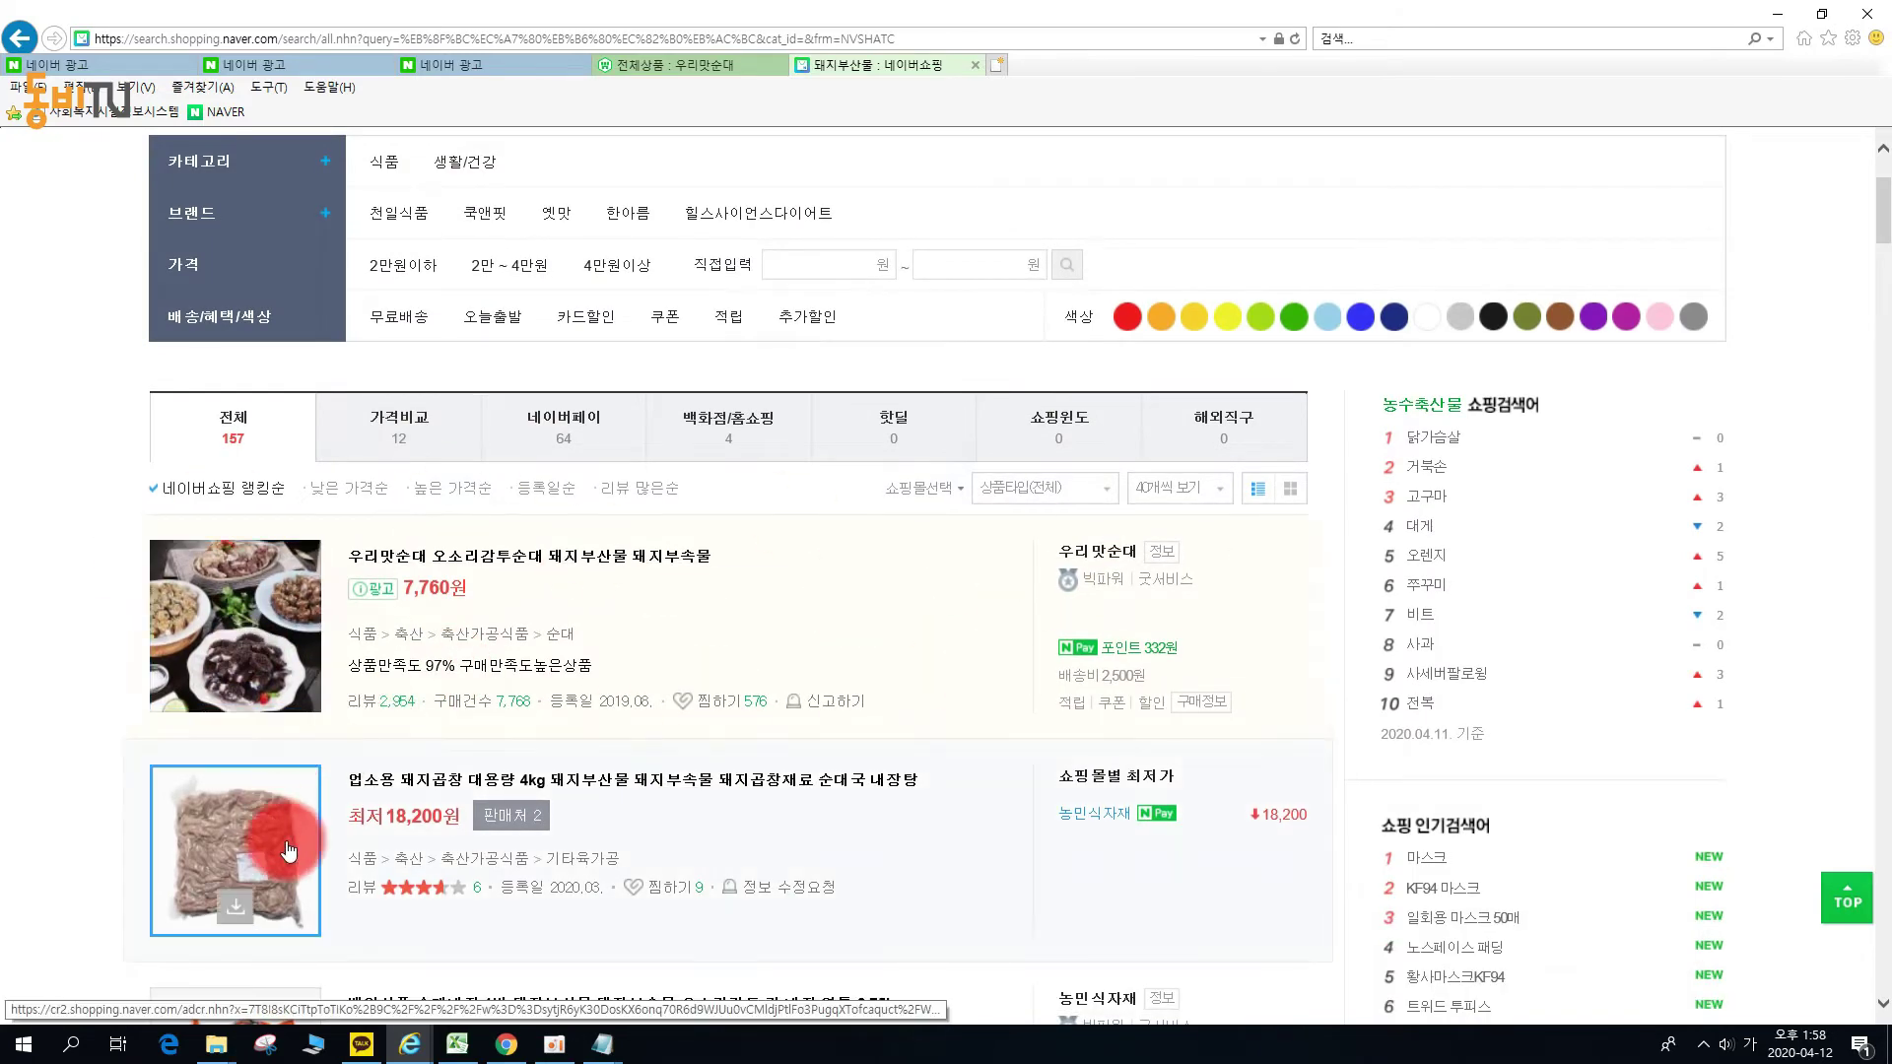
scroll(258, 670, "down", 5)
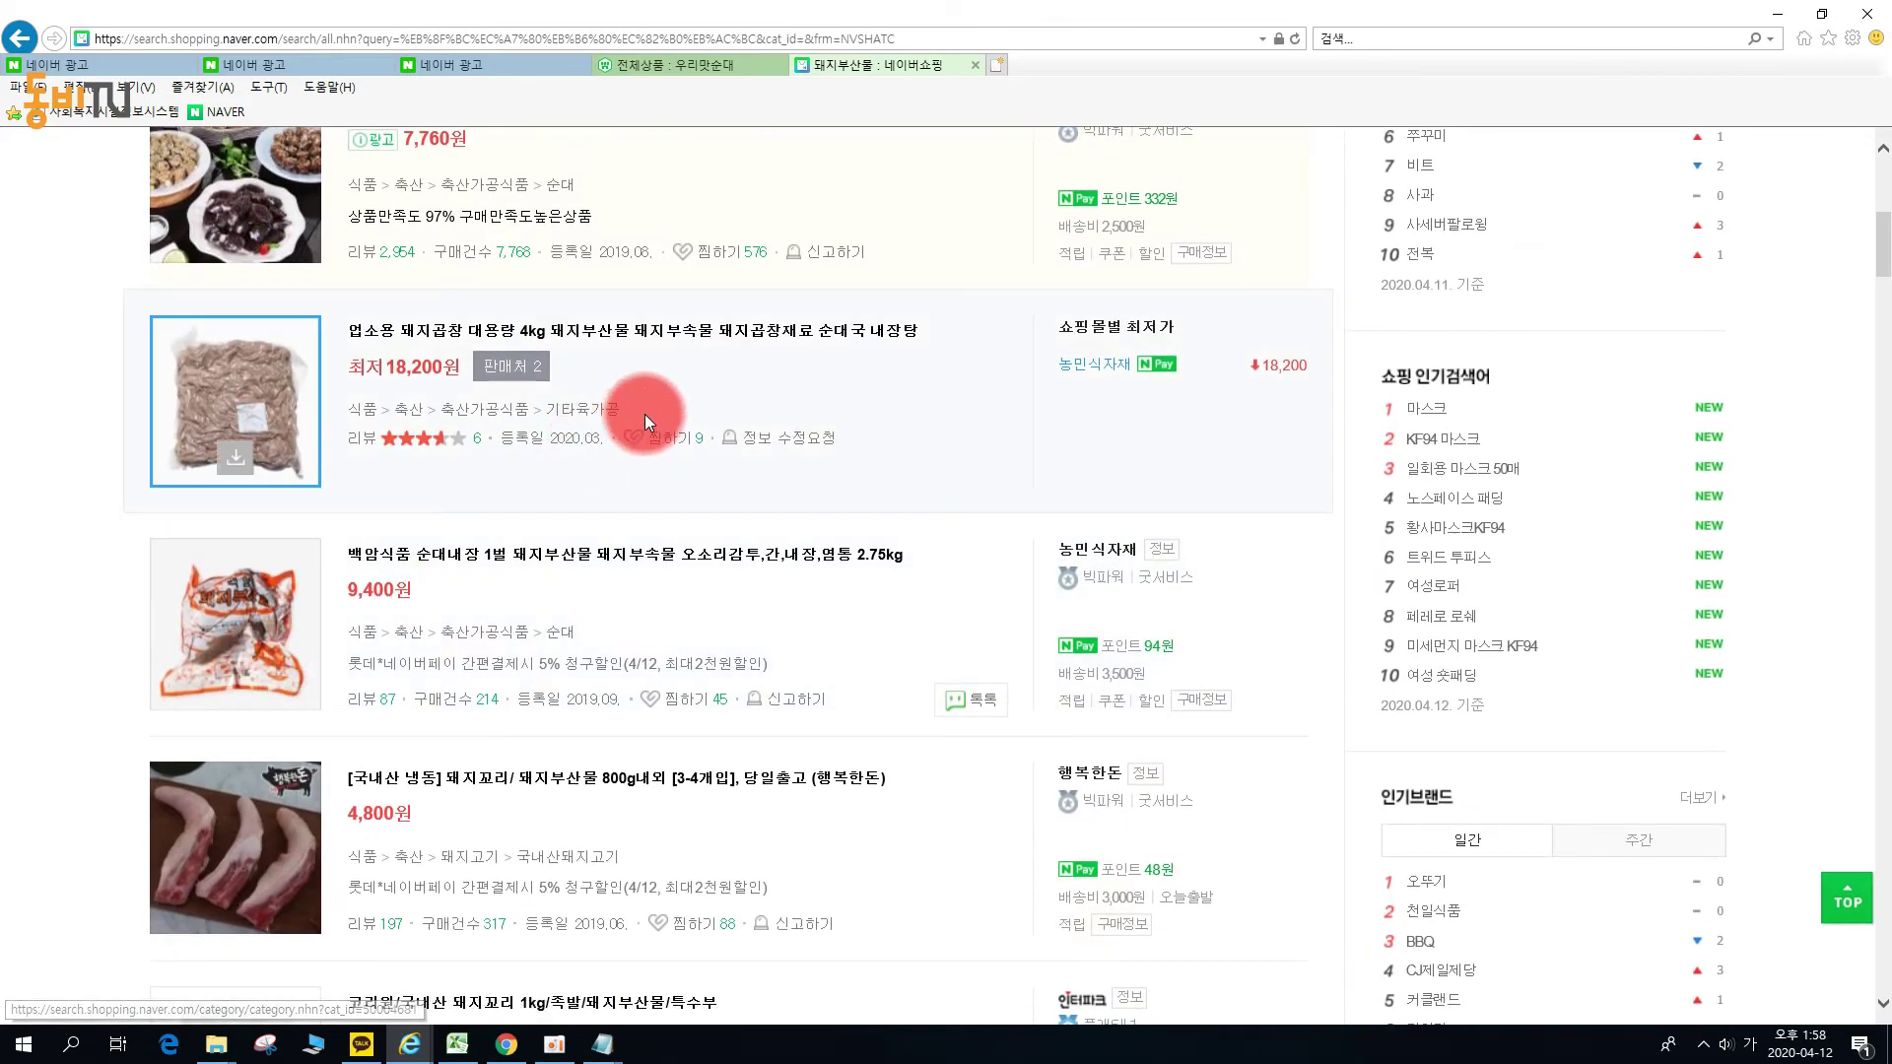
Compare the category paths of the regular products listed for 돼지부산물.
left_click_drag(631, 416, 380, 400)
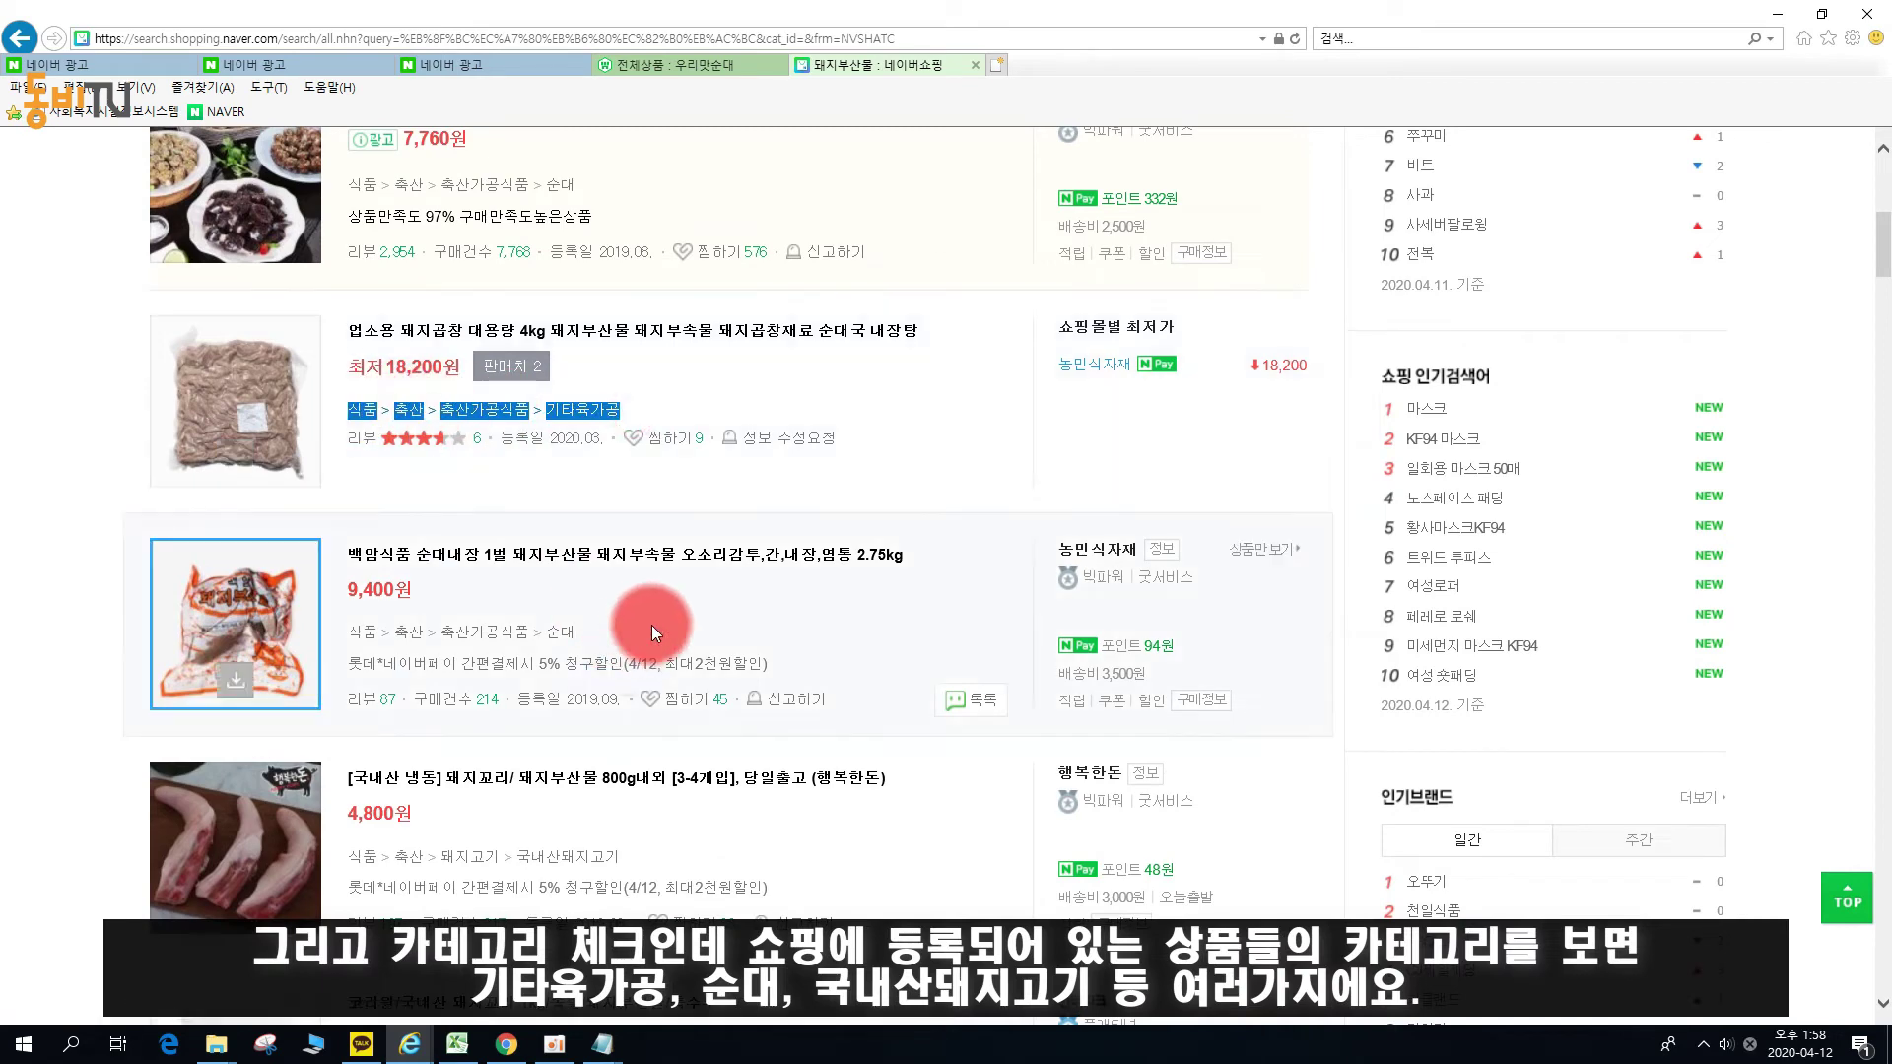
left_click_drag(622, 633, 362, 633)
scroll(626, 642, "down", 2)
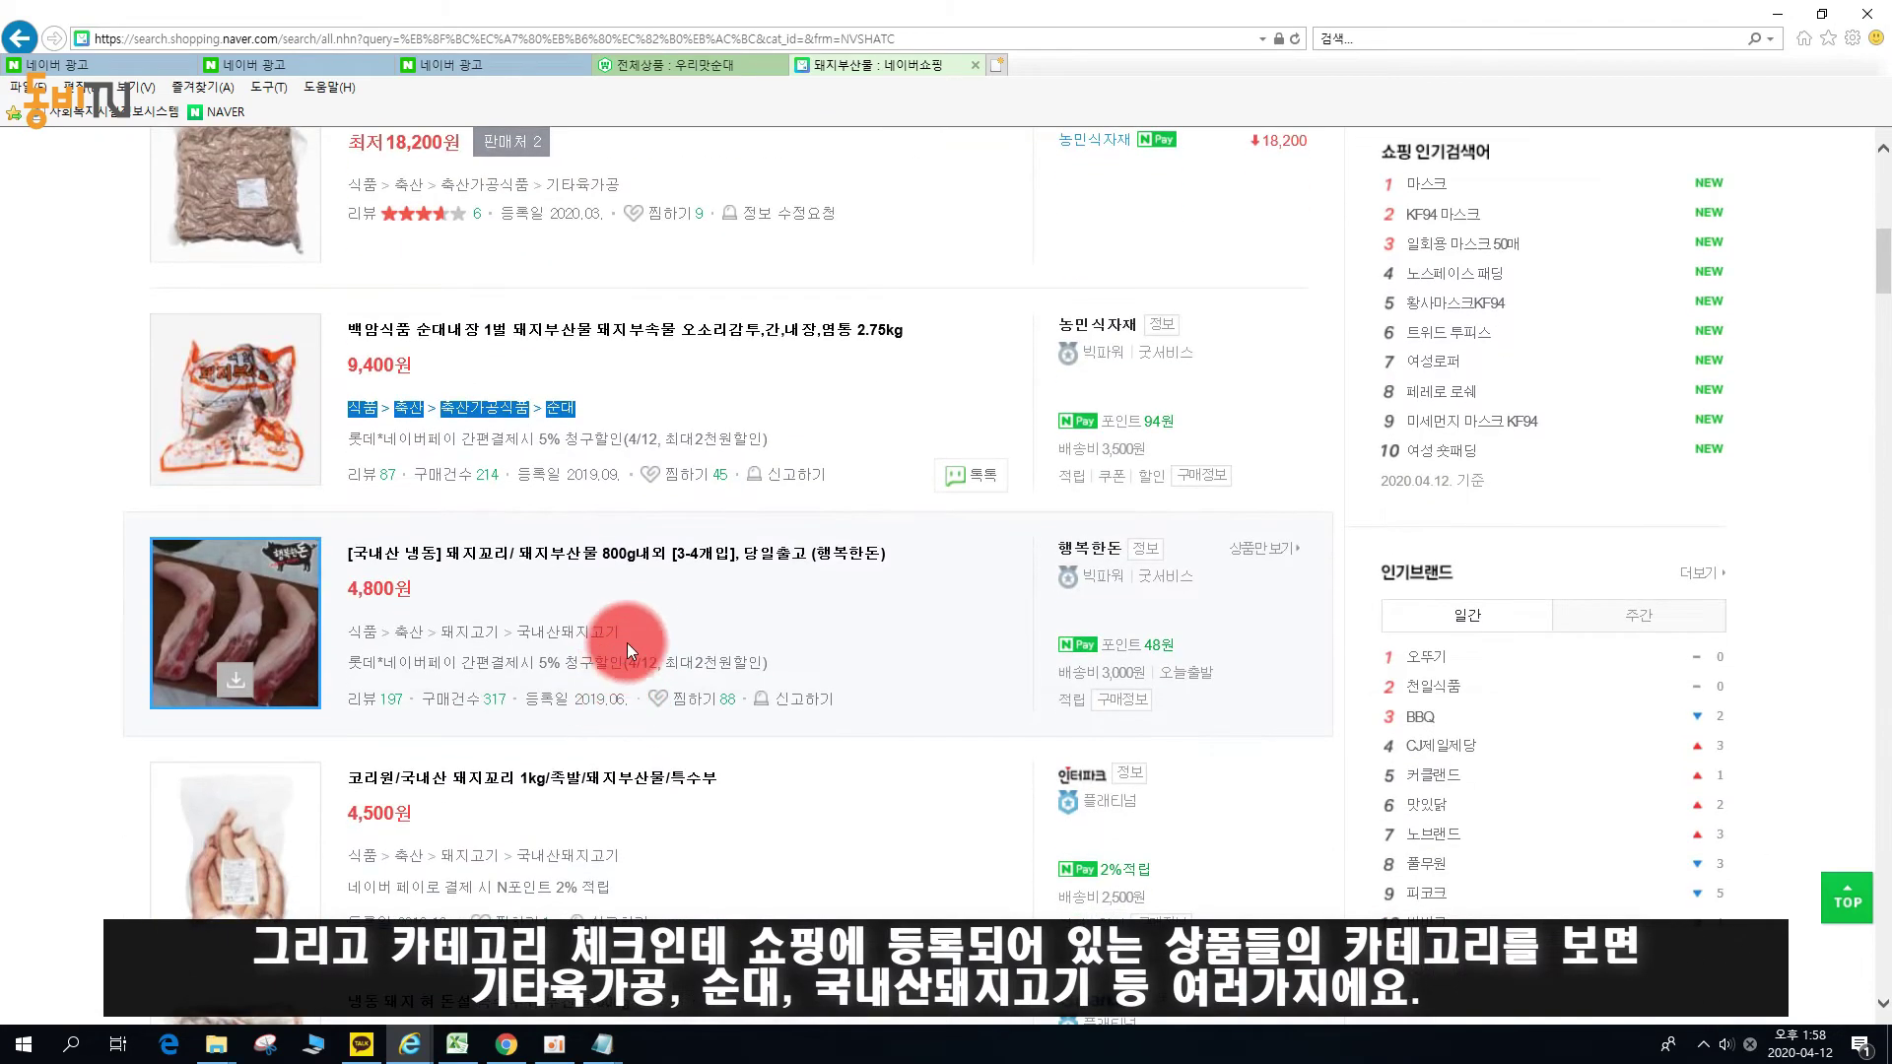
left_click_drag(639, 633, 497, 638)
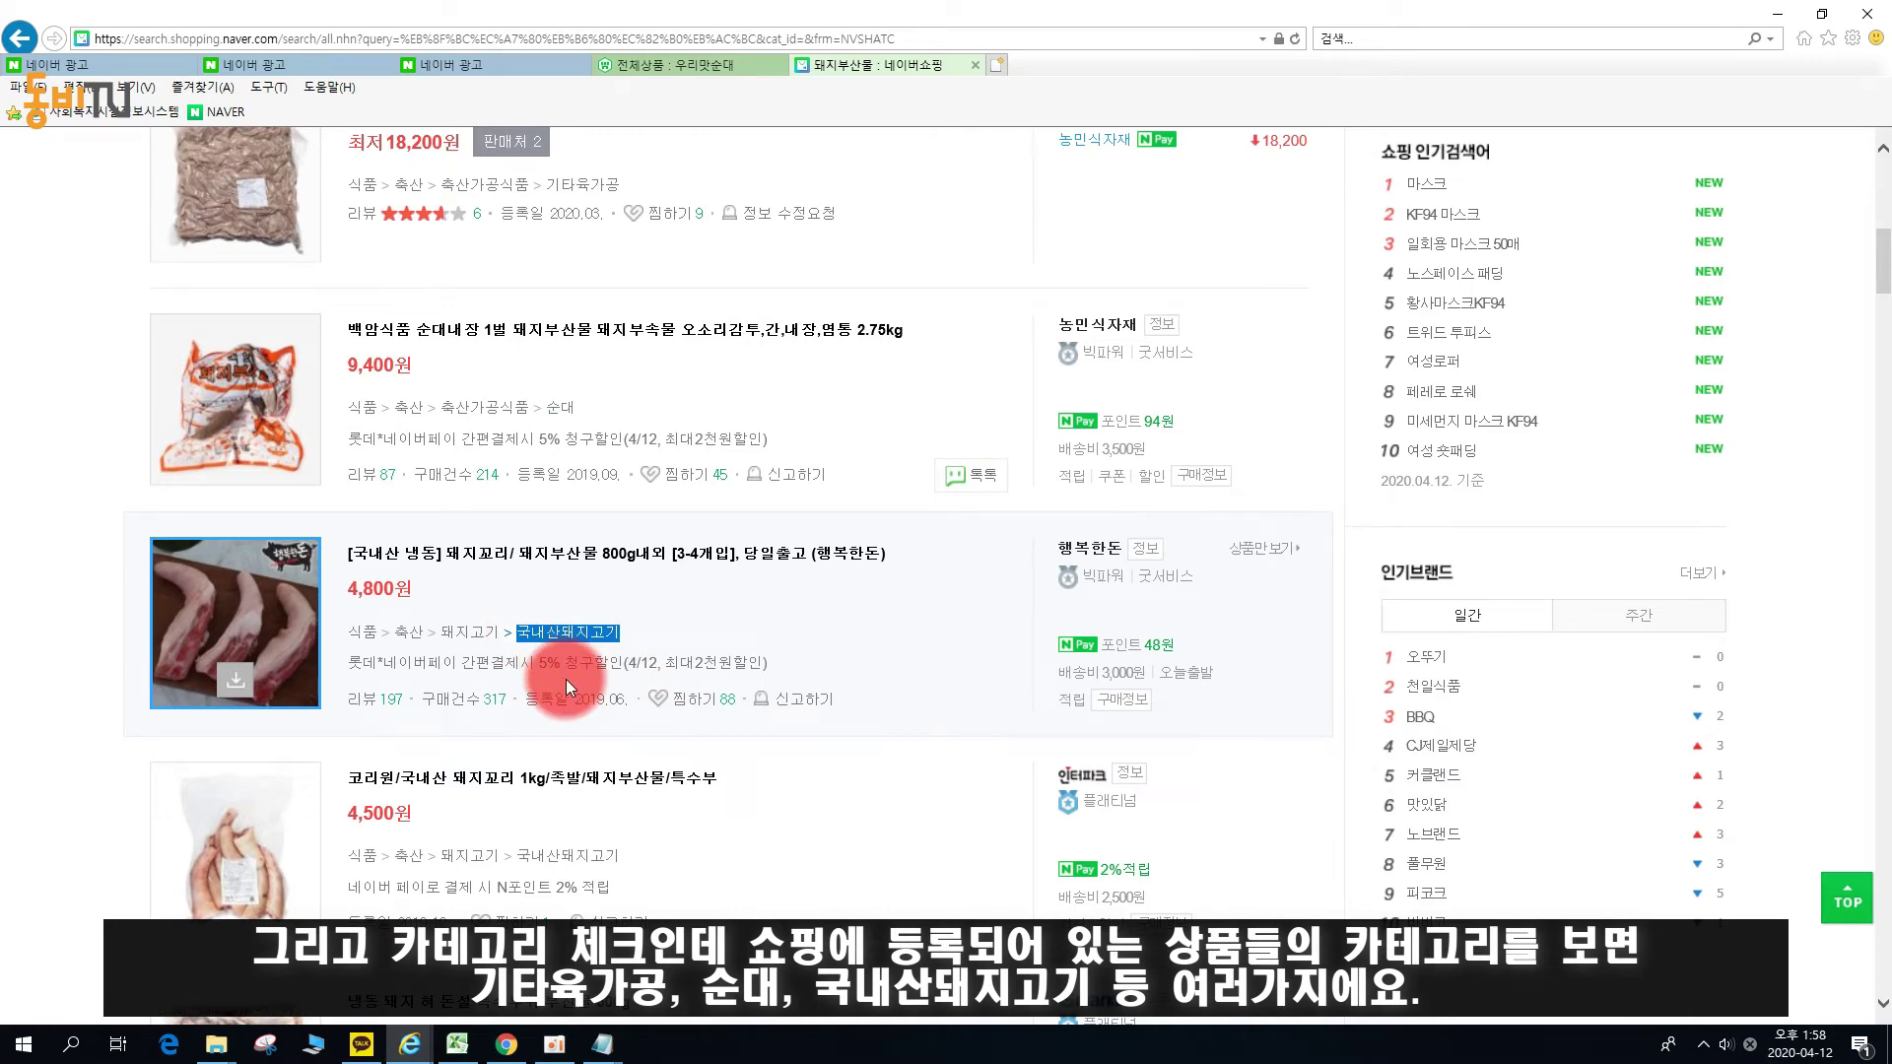
scroll(565, 678, "down", 3)
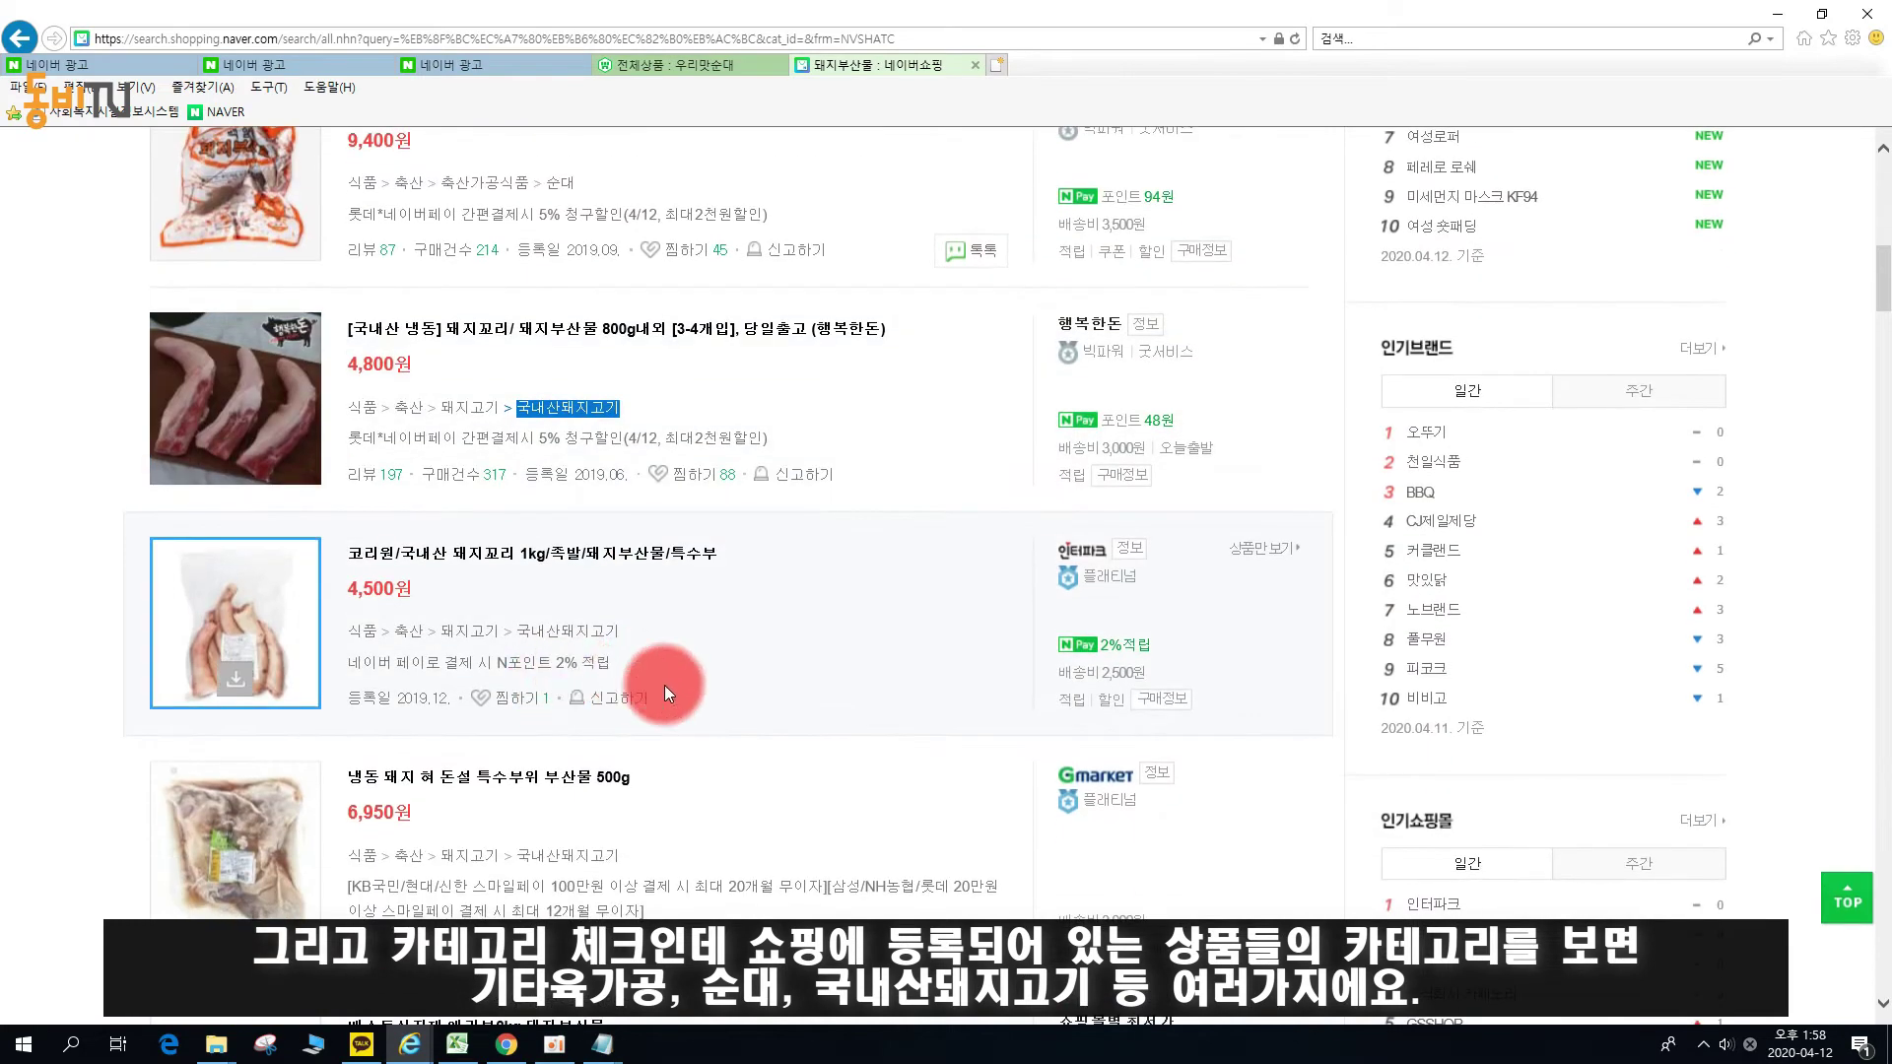
scroll(646, 767, "up", 5)
scroll(646, 767, "up", 4)
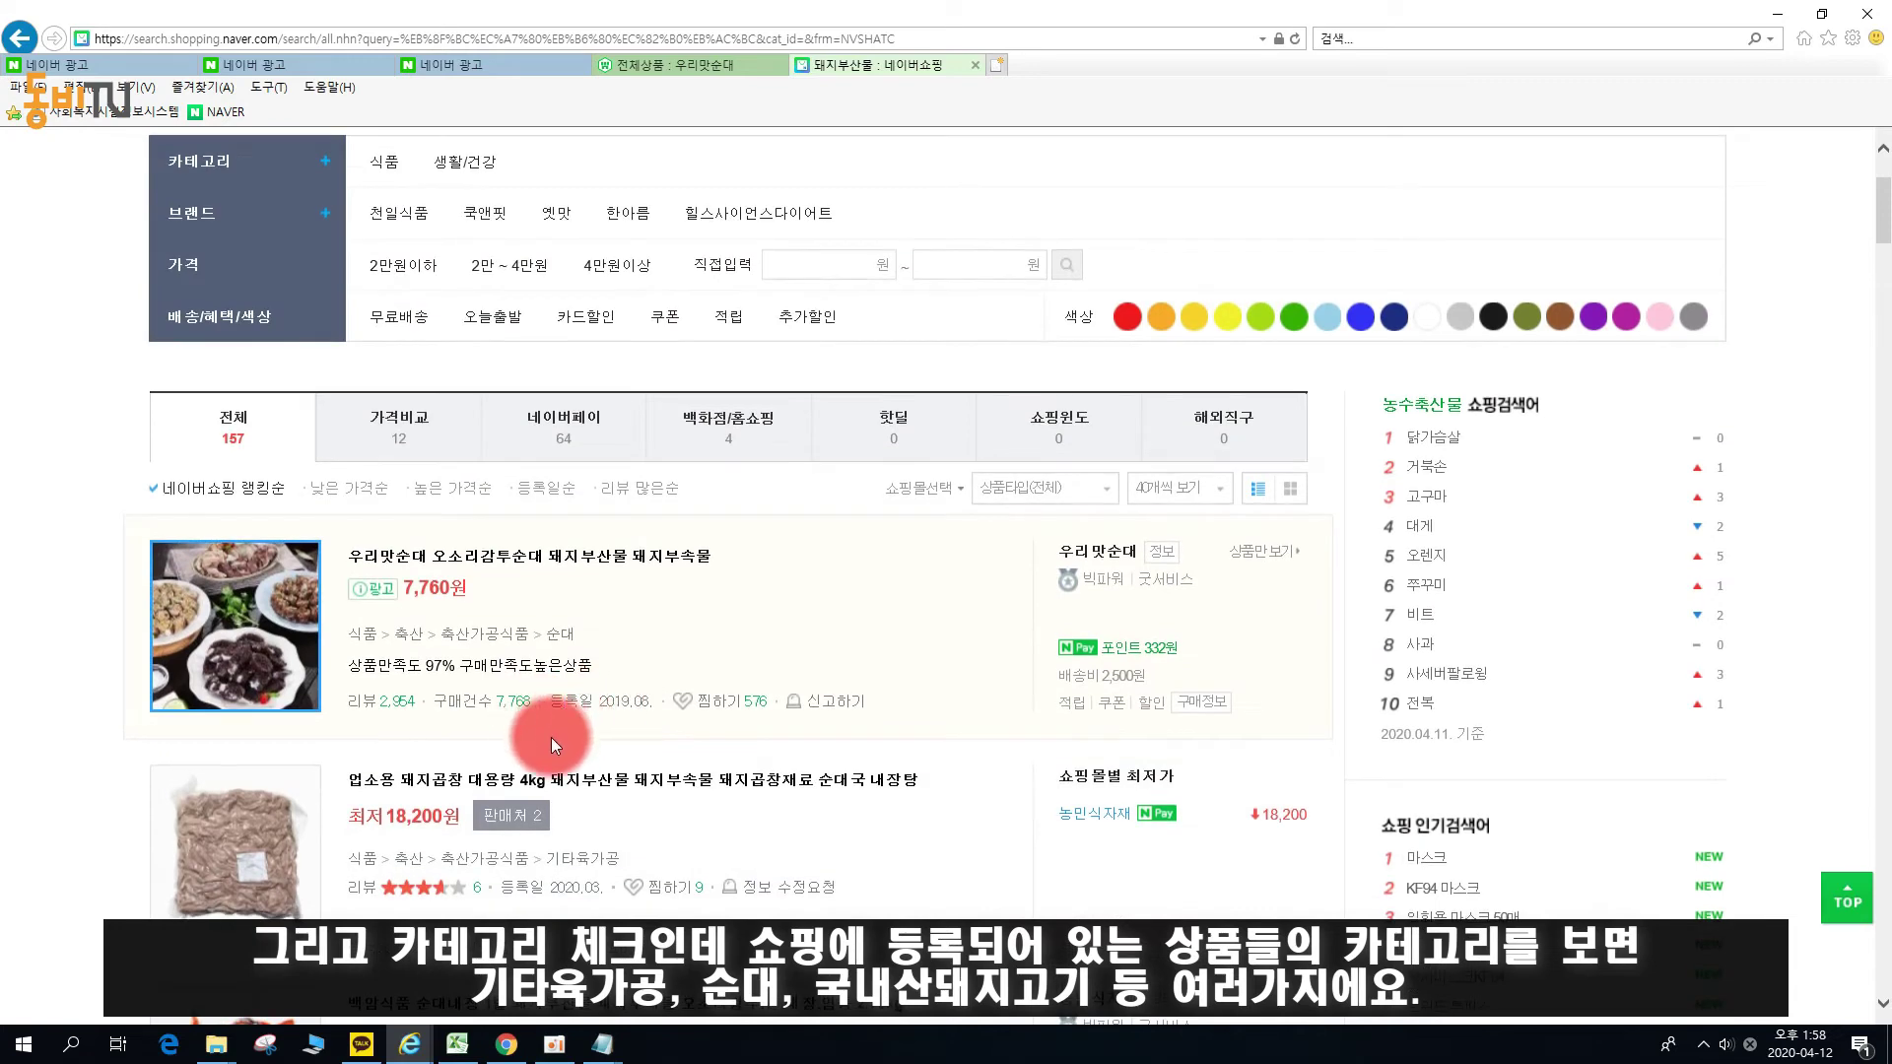
scroll(570, 818, "down", 2)
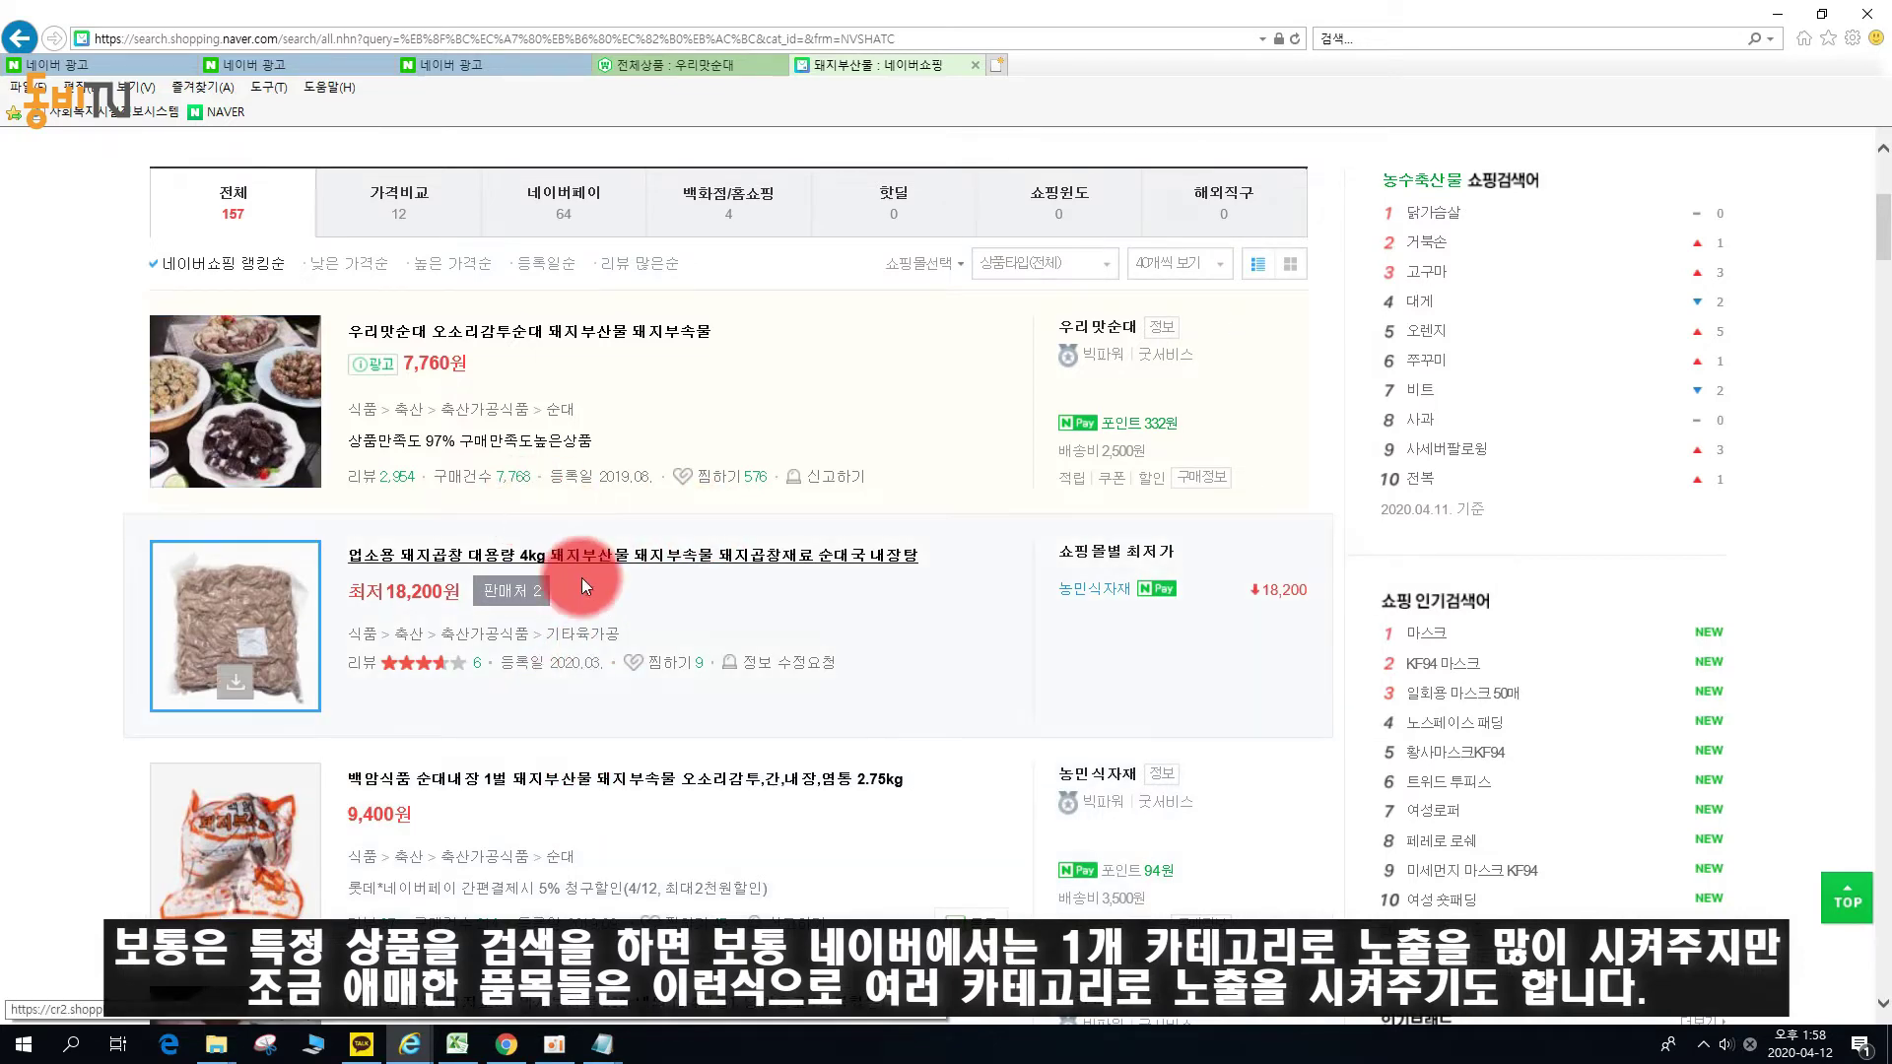
scroll(646, 746, "down", 3)
Search Naver Shopping for 순대 and examine the category paths of the listed products.
scroll(646, 746, "up", 6)
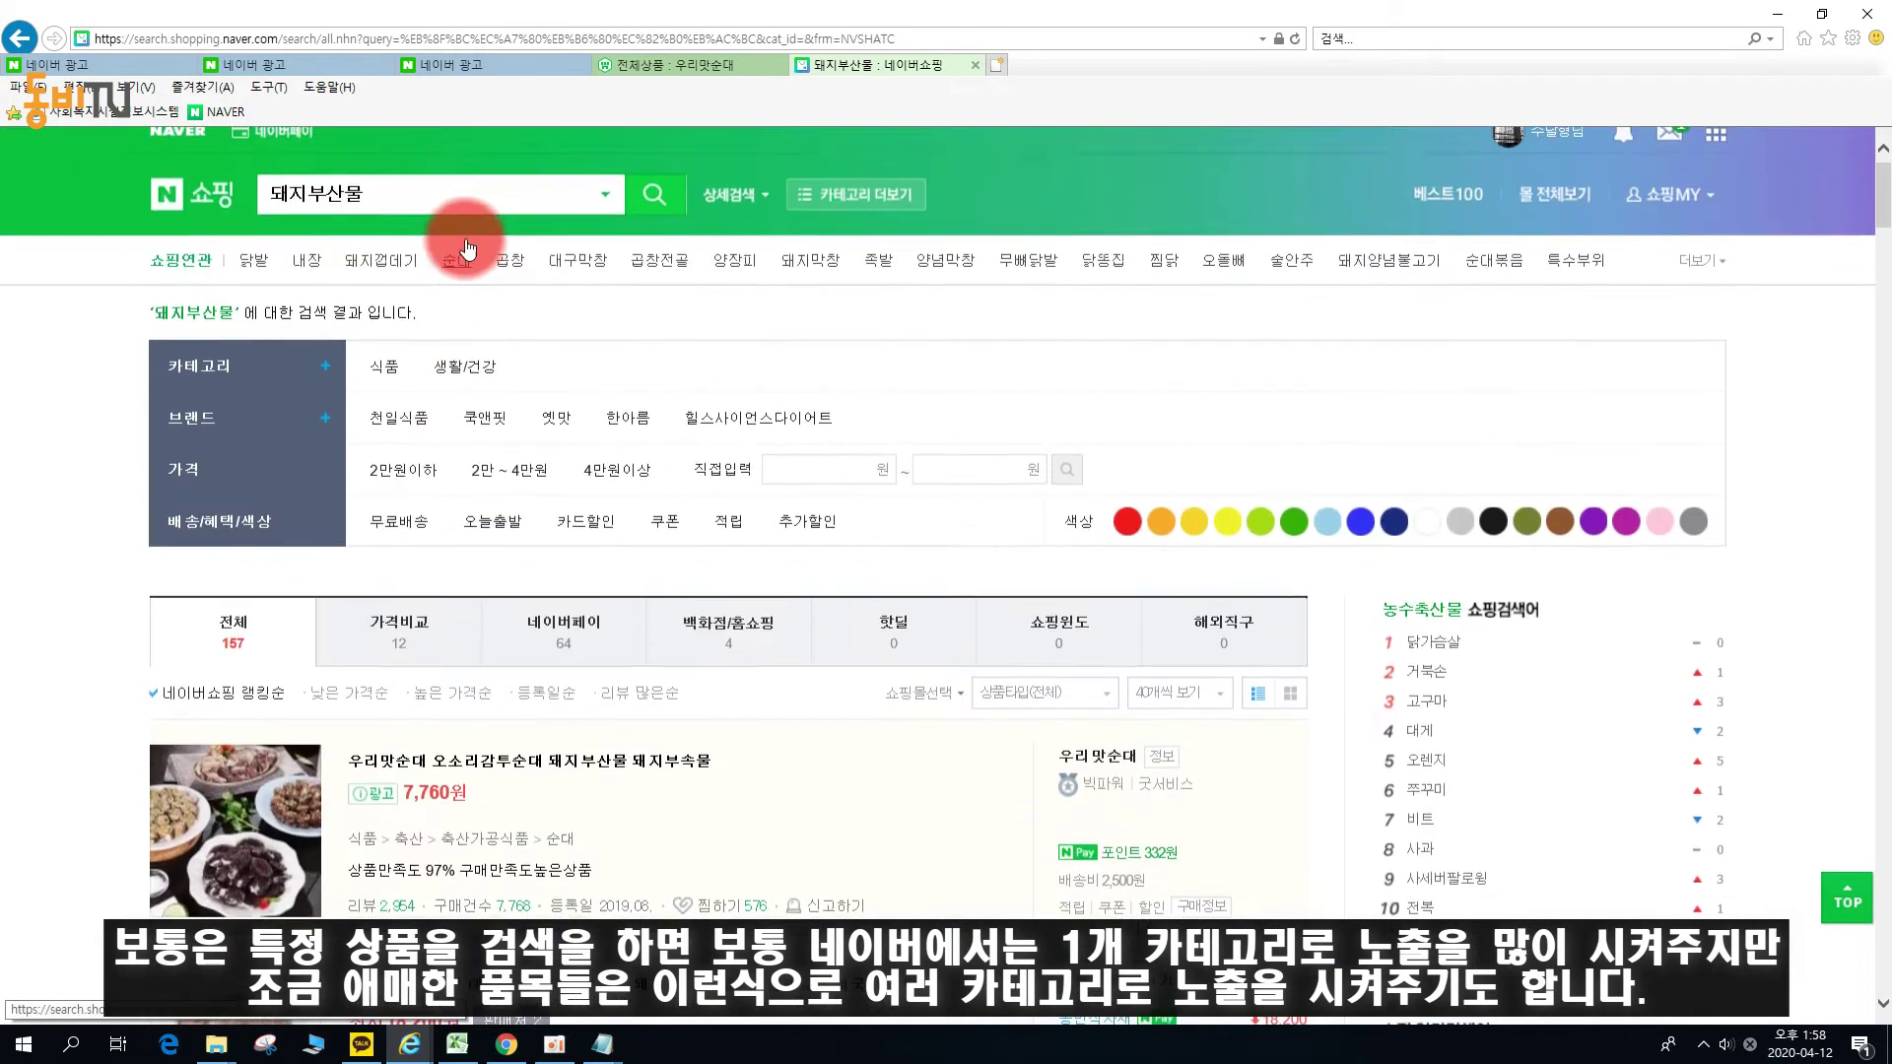
double_click(398, 215)
type("순대")
key("Return")
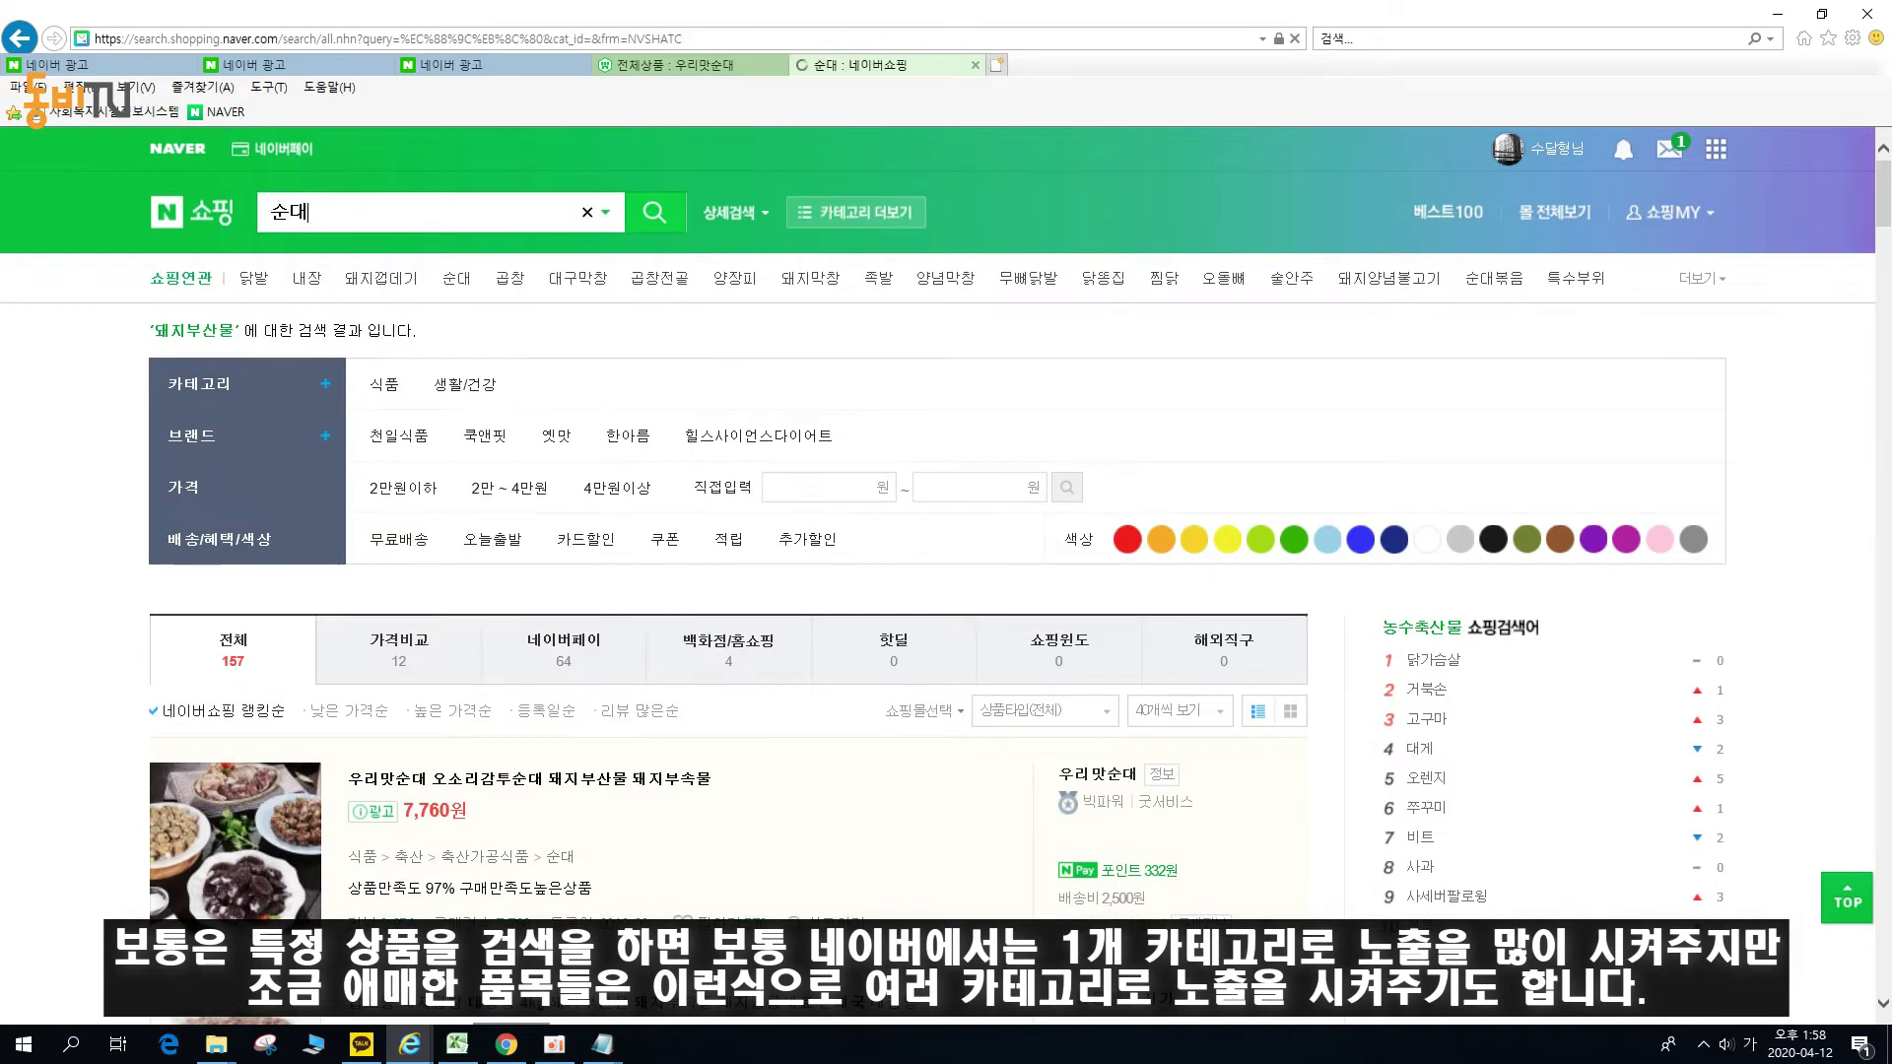
scroll(630, 658, "down", 5)
scroll(636, 680, "down", 10)
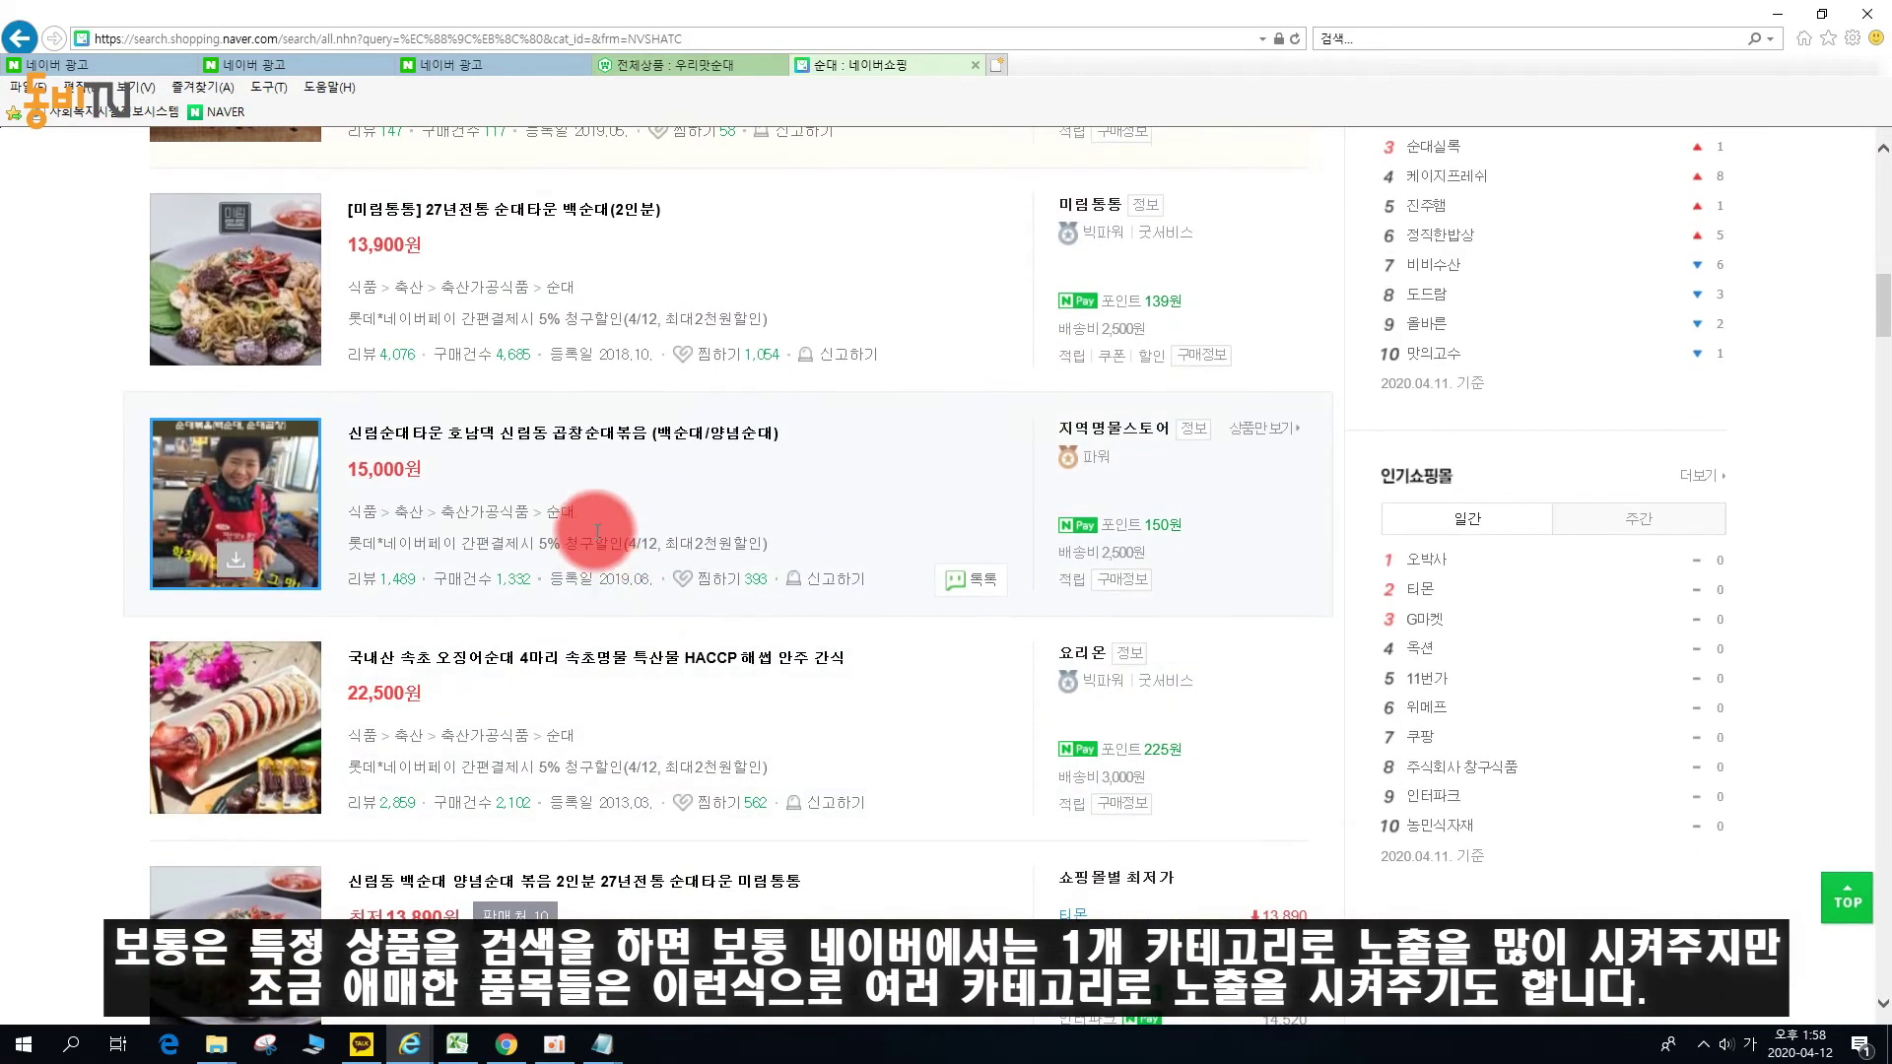
scroll(555, 697, "down", 14)
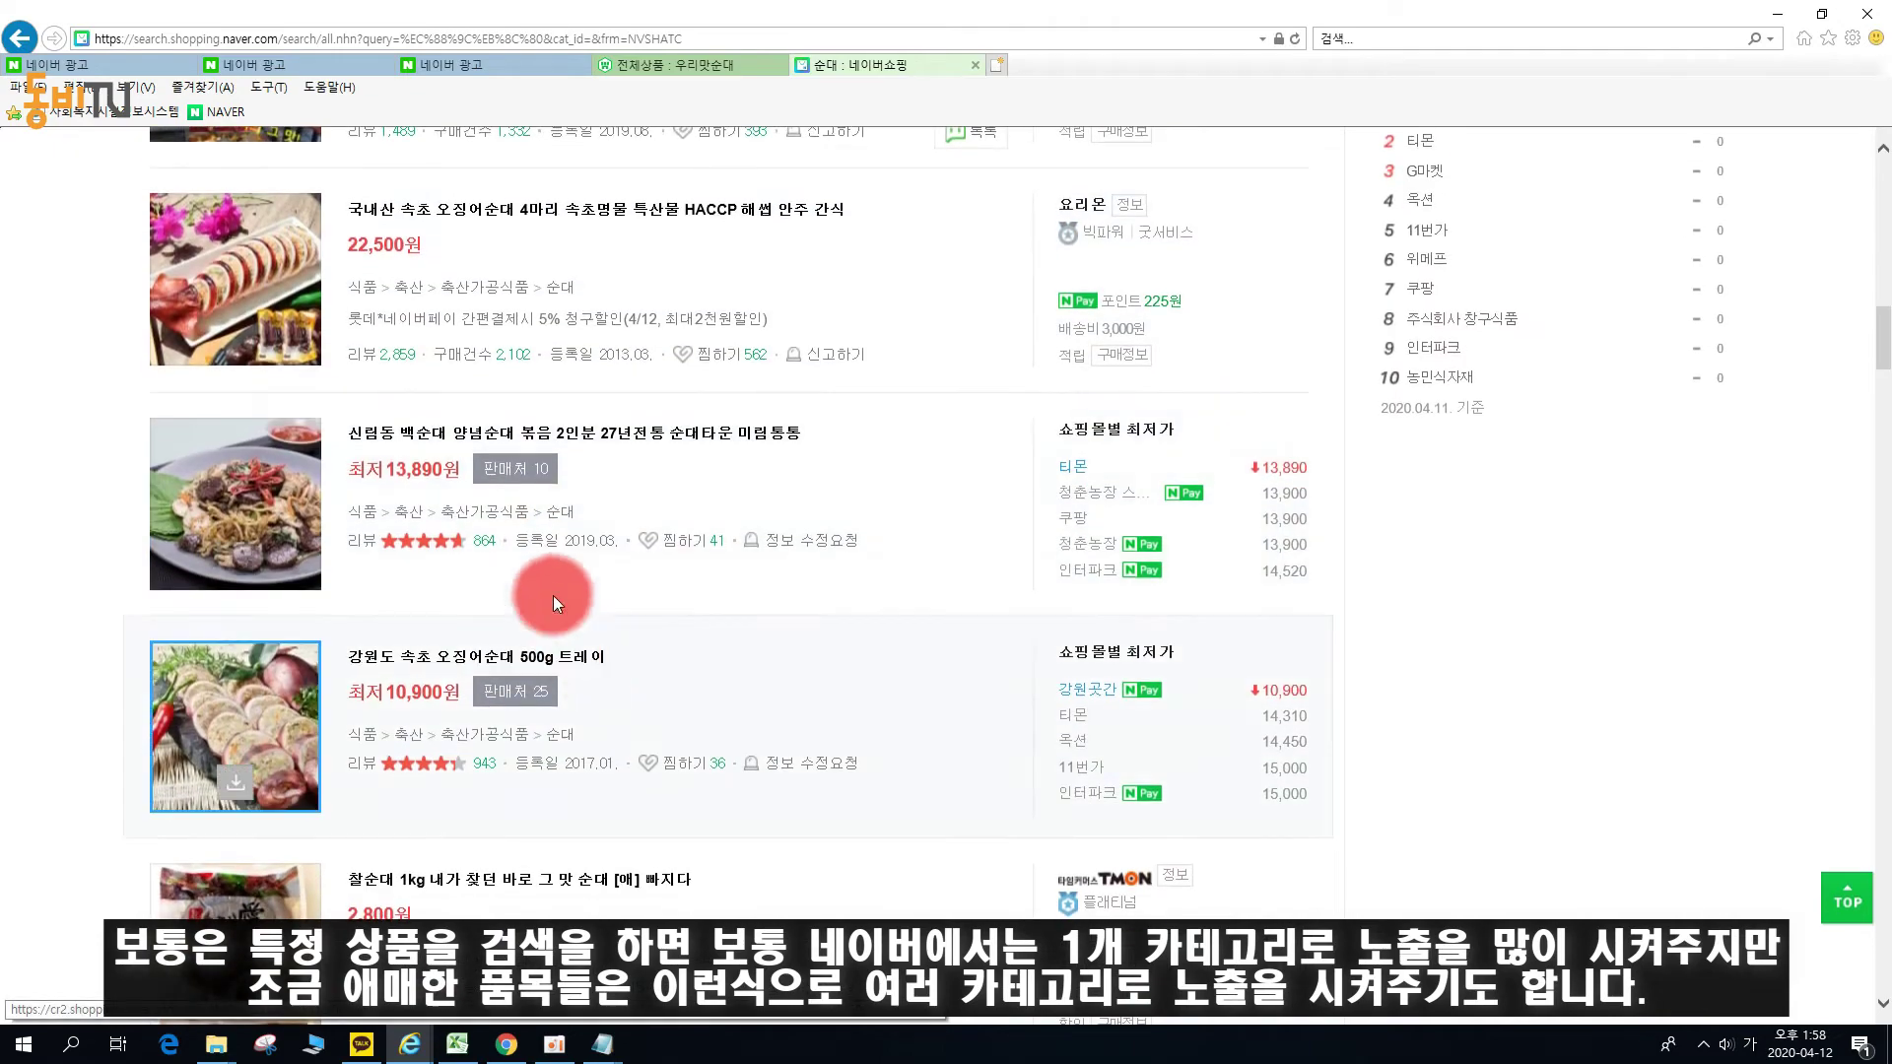
scroll(640, 806, "down", 20)
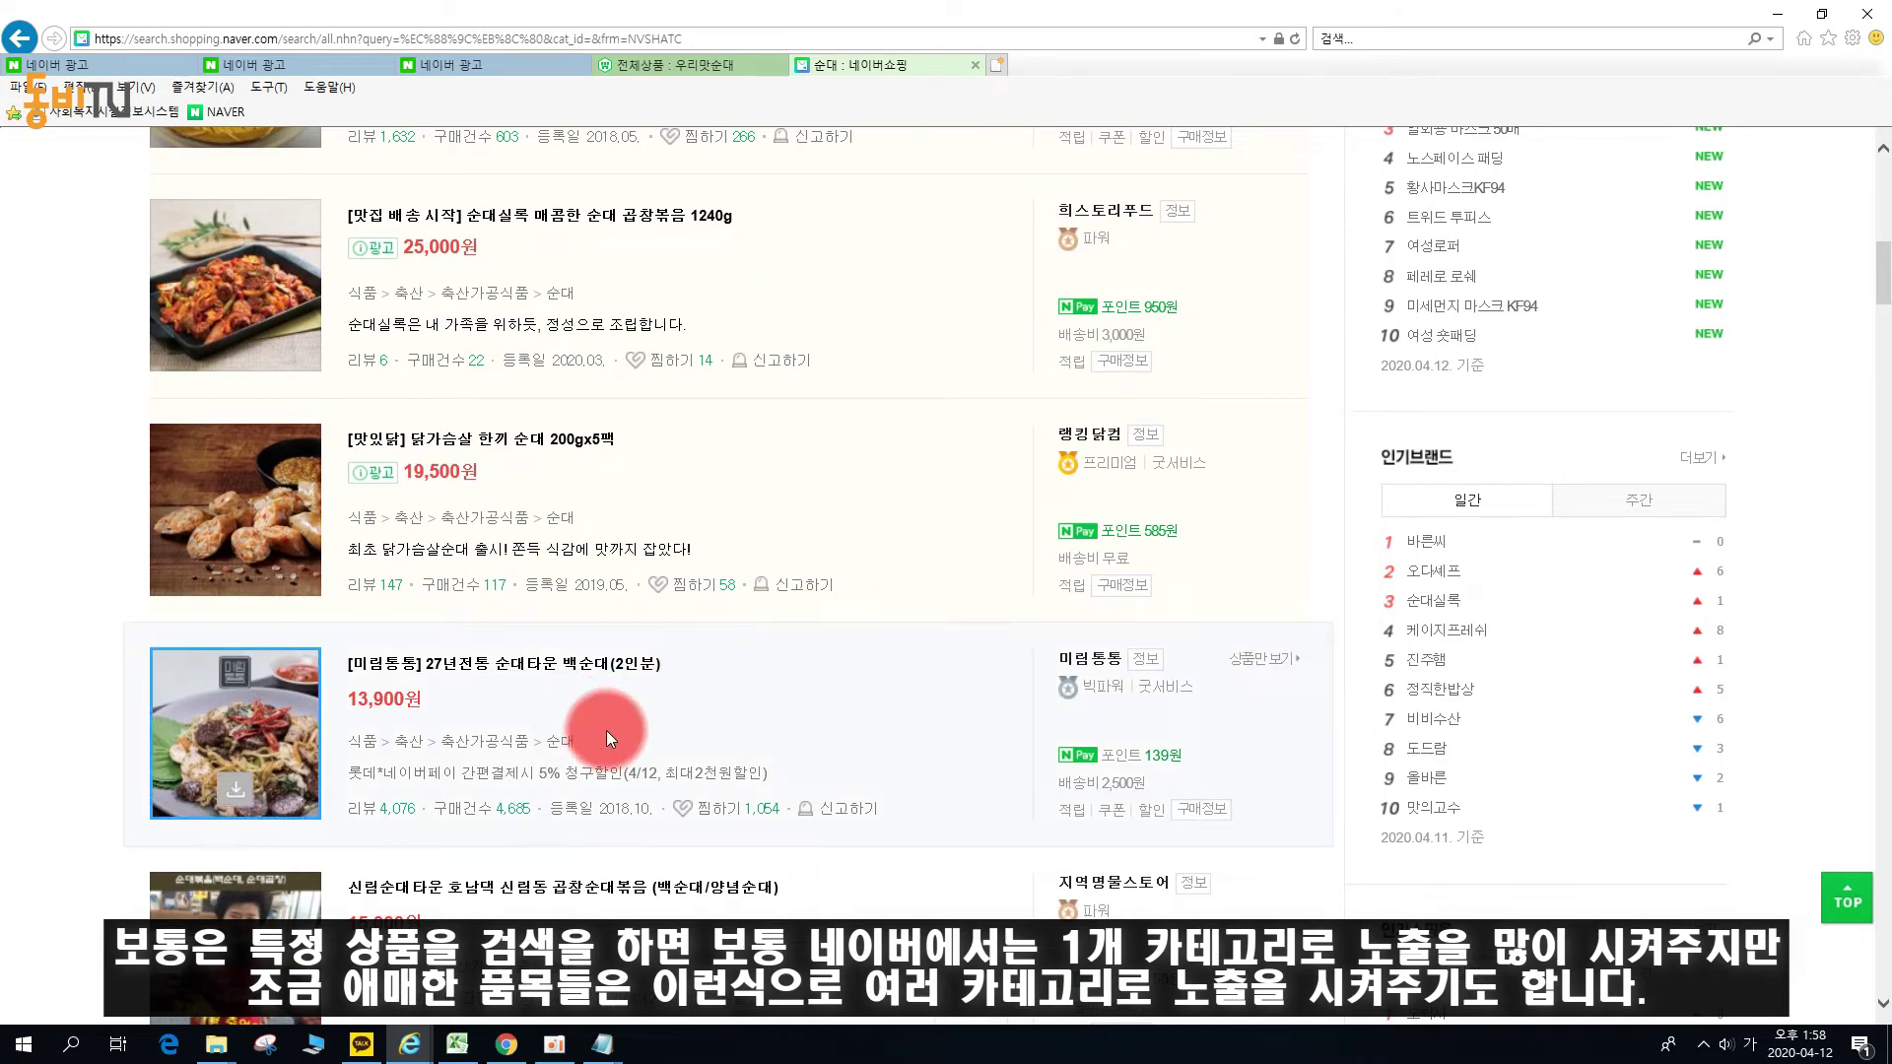
Search Naver Shopping for 돼지부산물 again and compare its product categories with those for 순대.
scroll(607, 734, "up", 10)
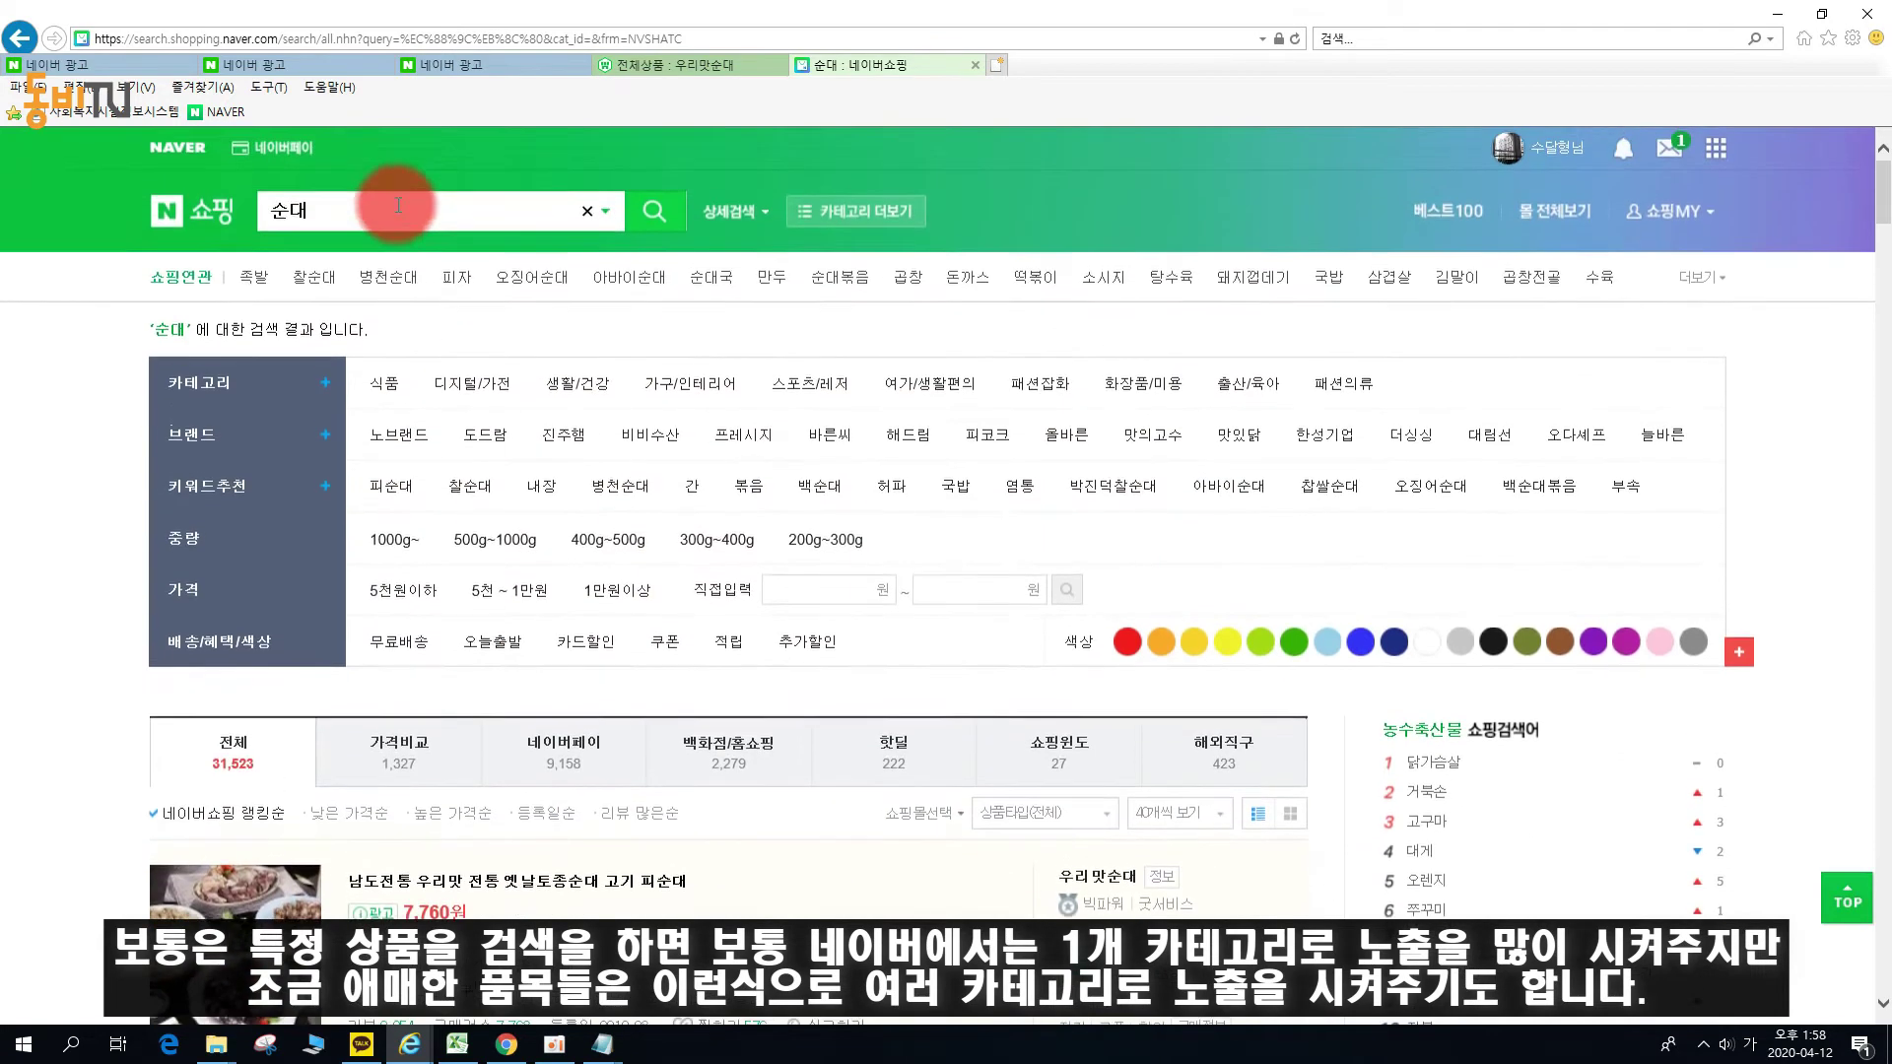
left_click_drag(349, 211, 1, 200)
type("돼지")
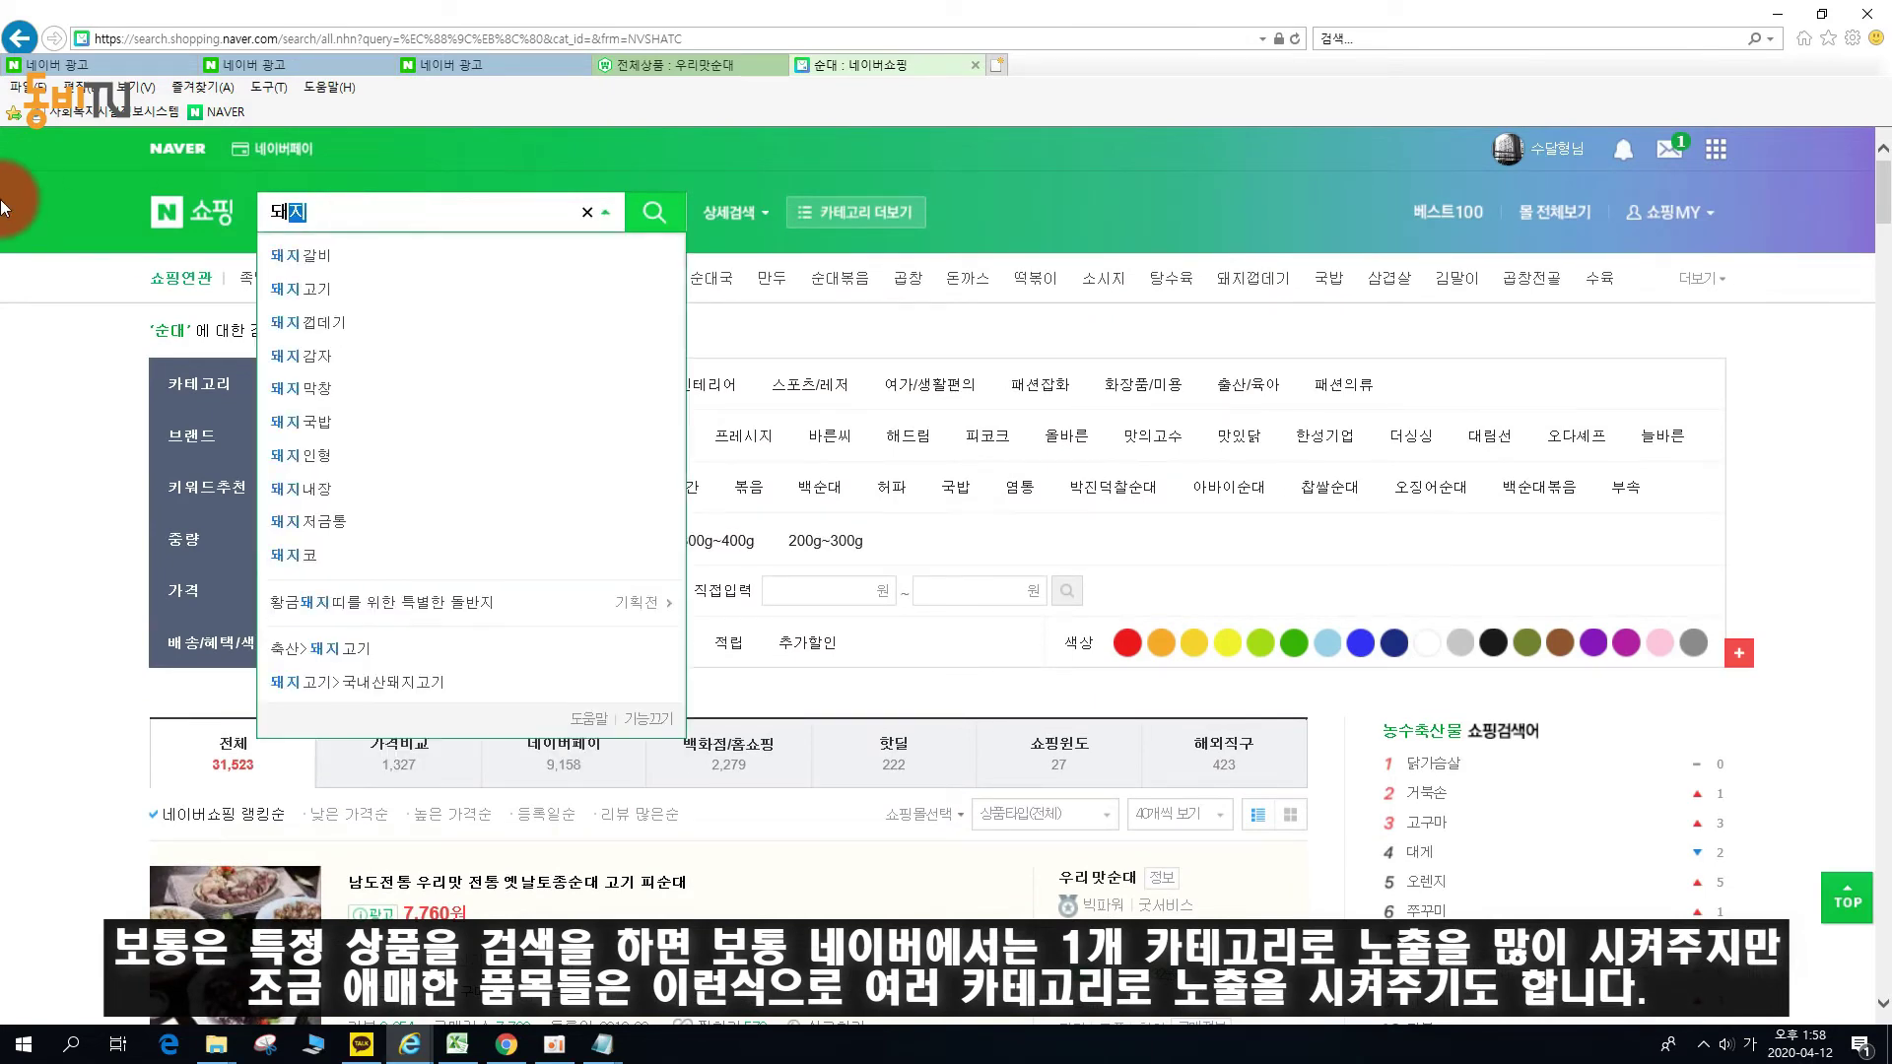
type("부산물")
key("Return")
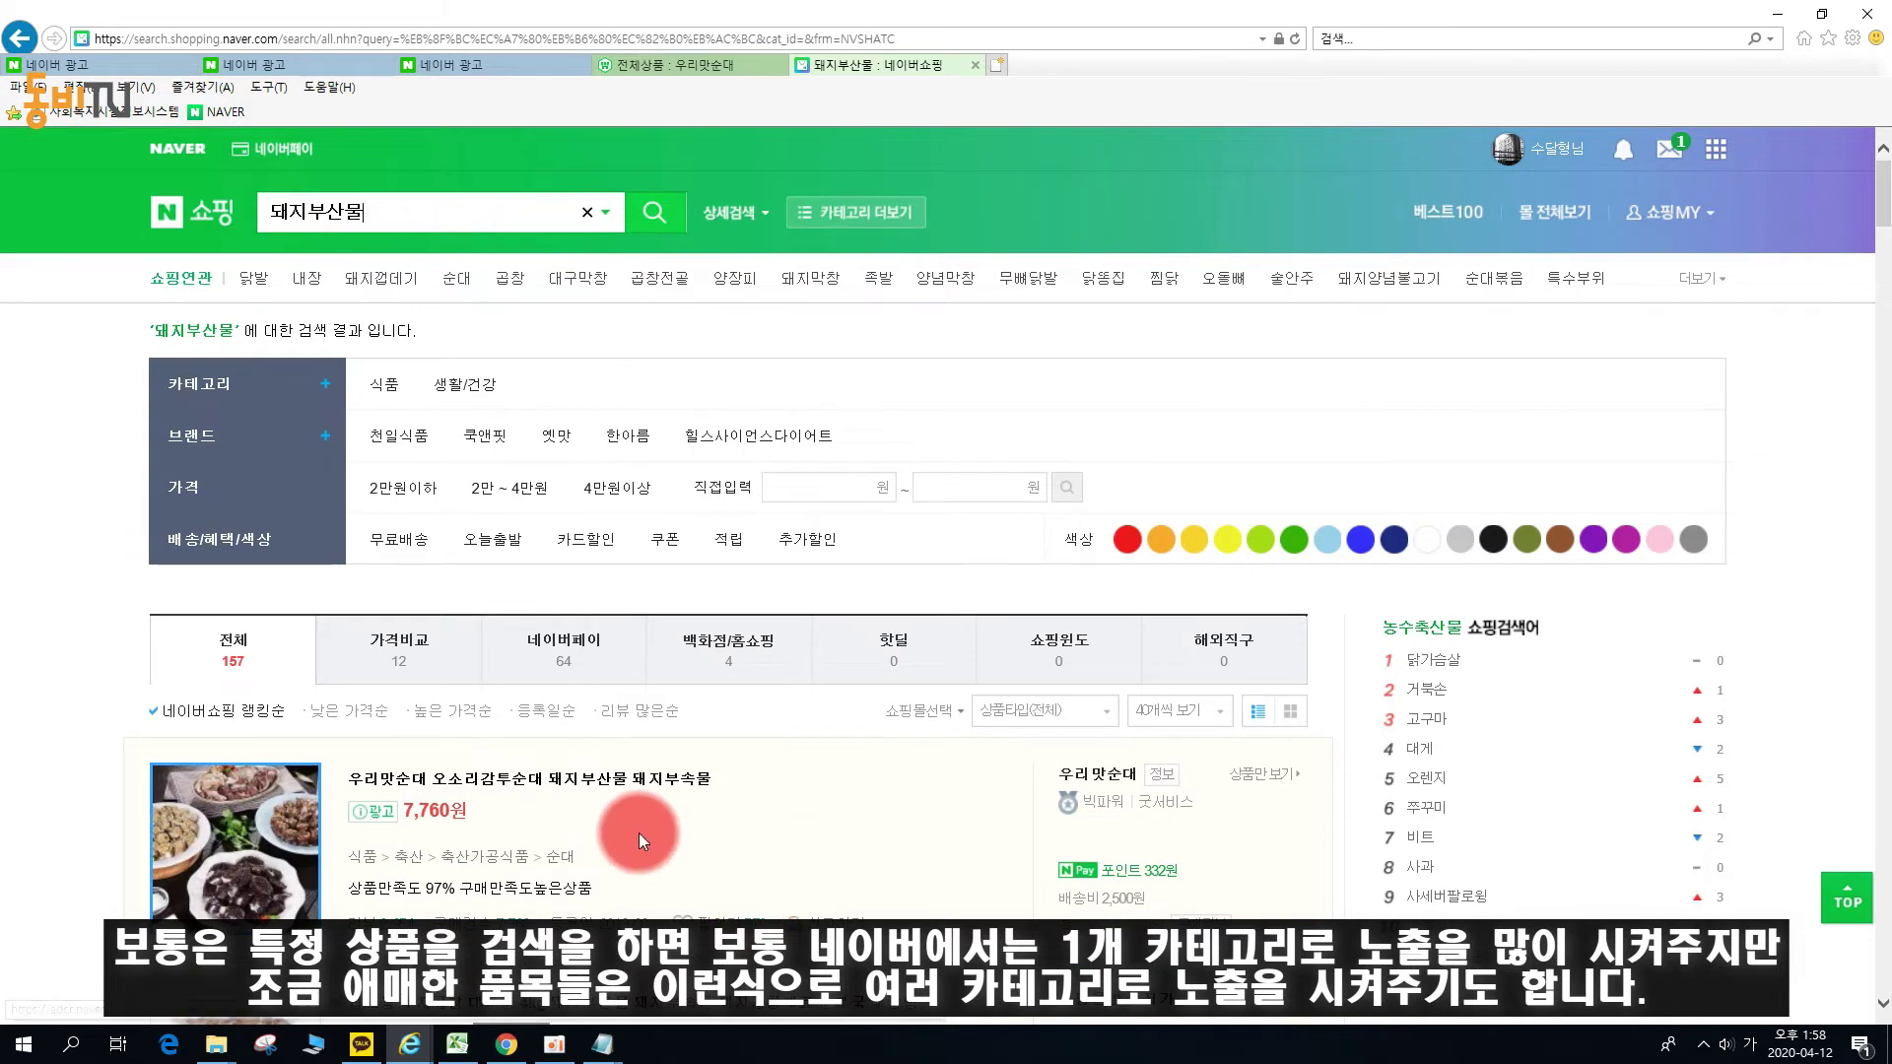
scroll(601, 796, "down", 6)
scroll(599, 795, "down", 2)
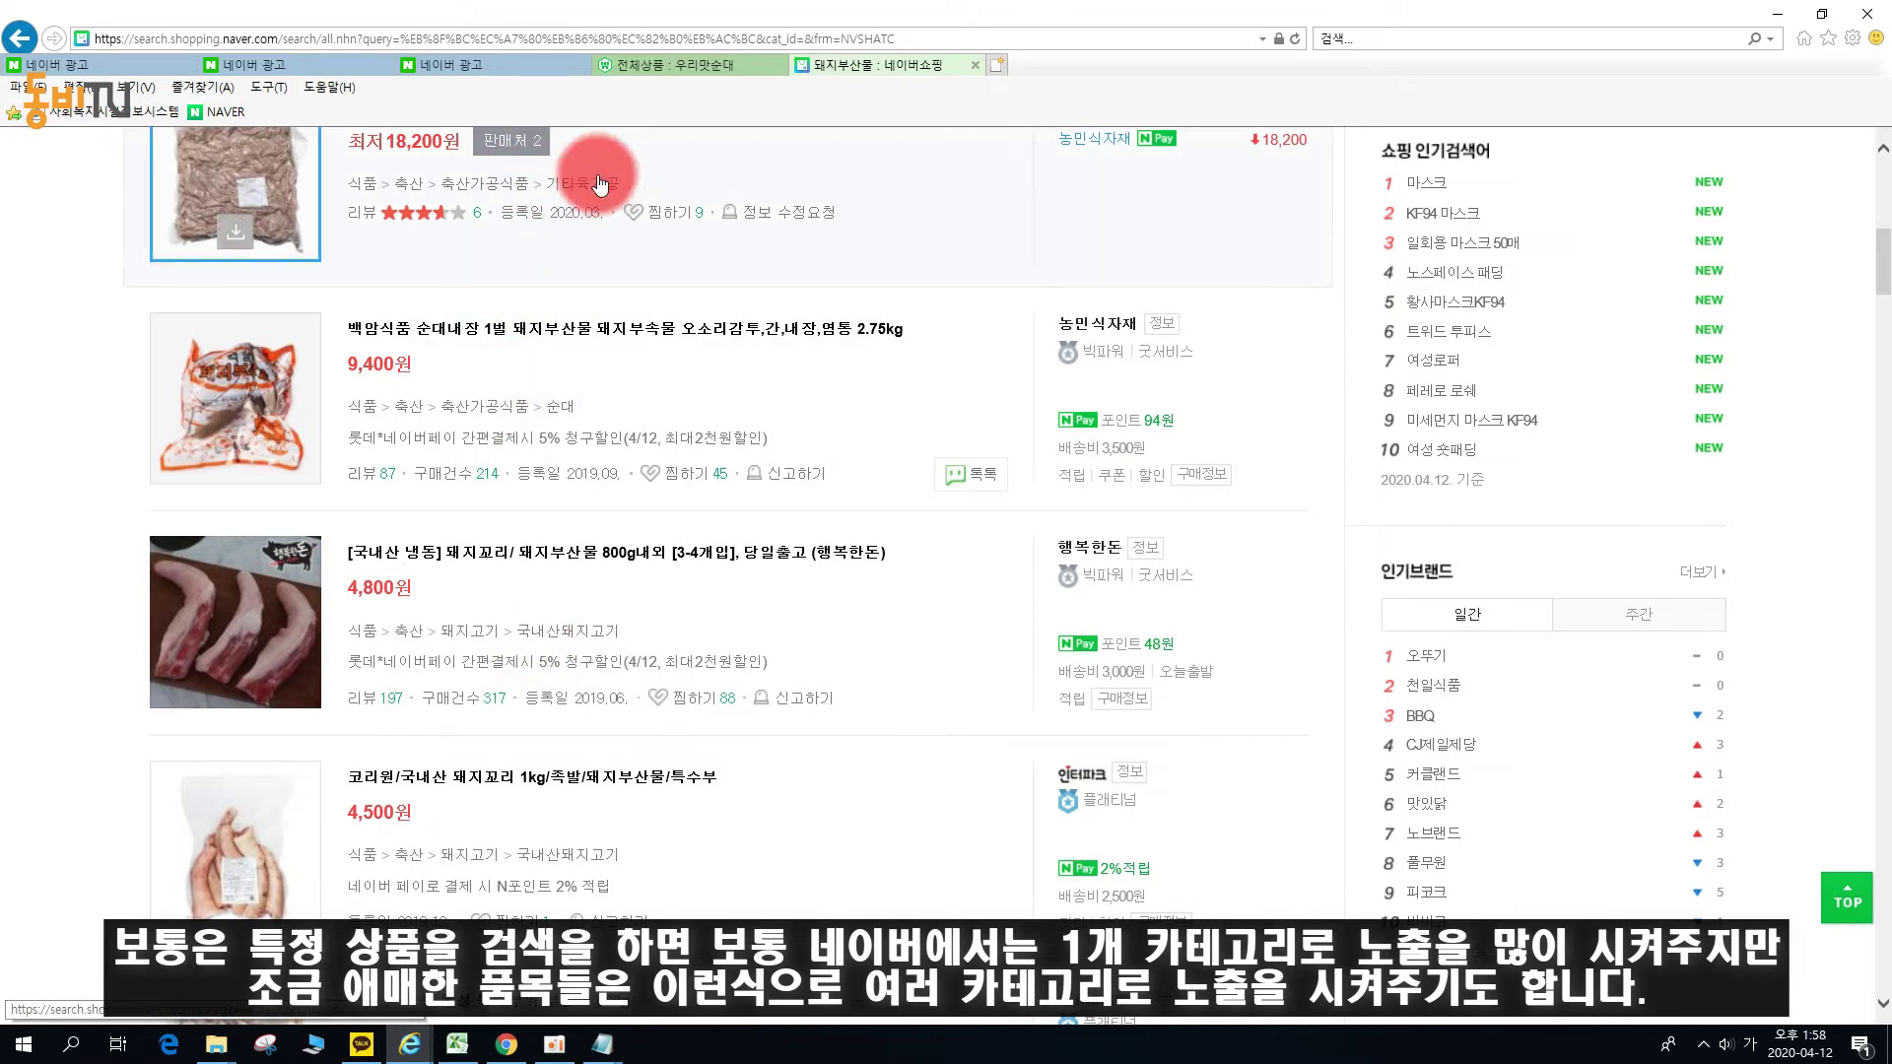
Search Naver Shopping for 노니 and examine the category paths of the advertised and first regular products.
scroll(443, 624, "up", 8)
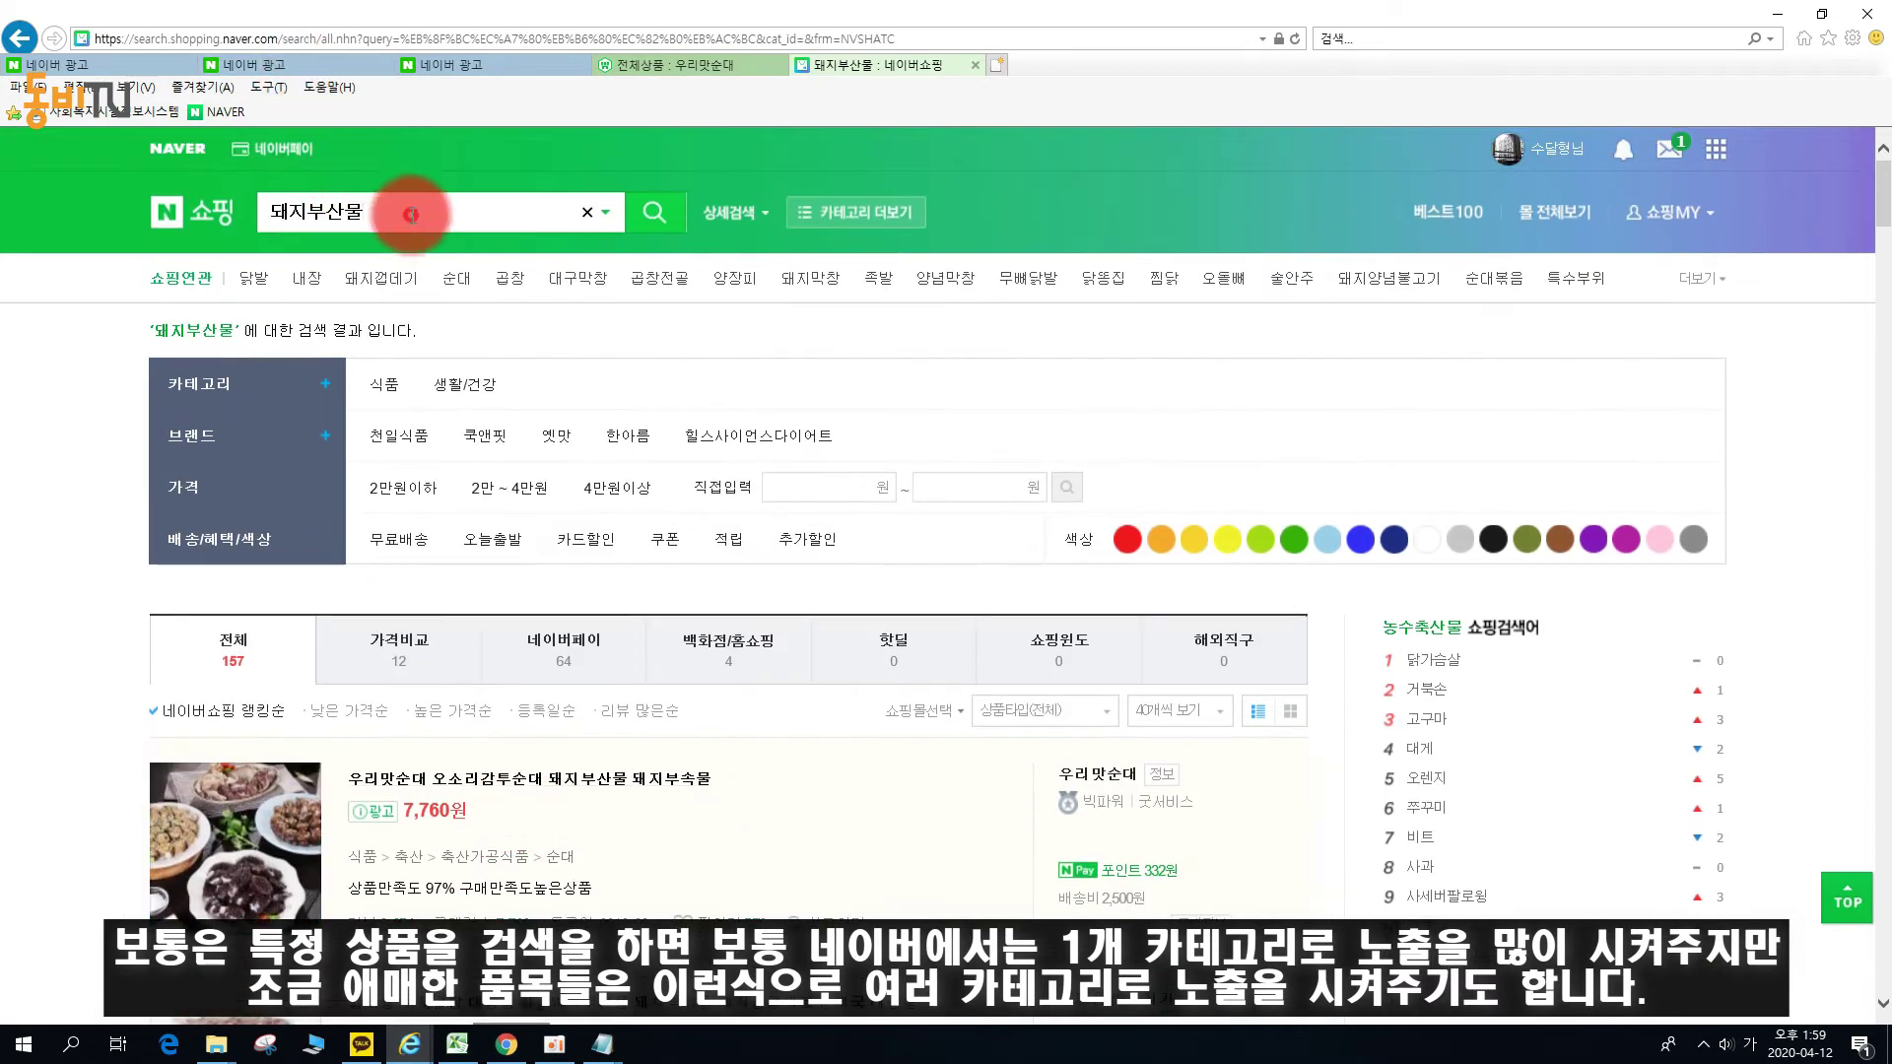
double_click(404, 212)
type("노니")
key("Return")
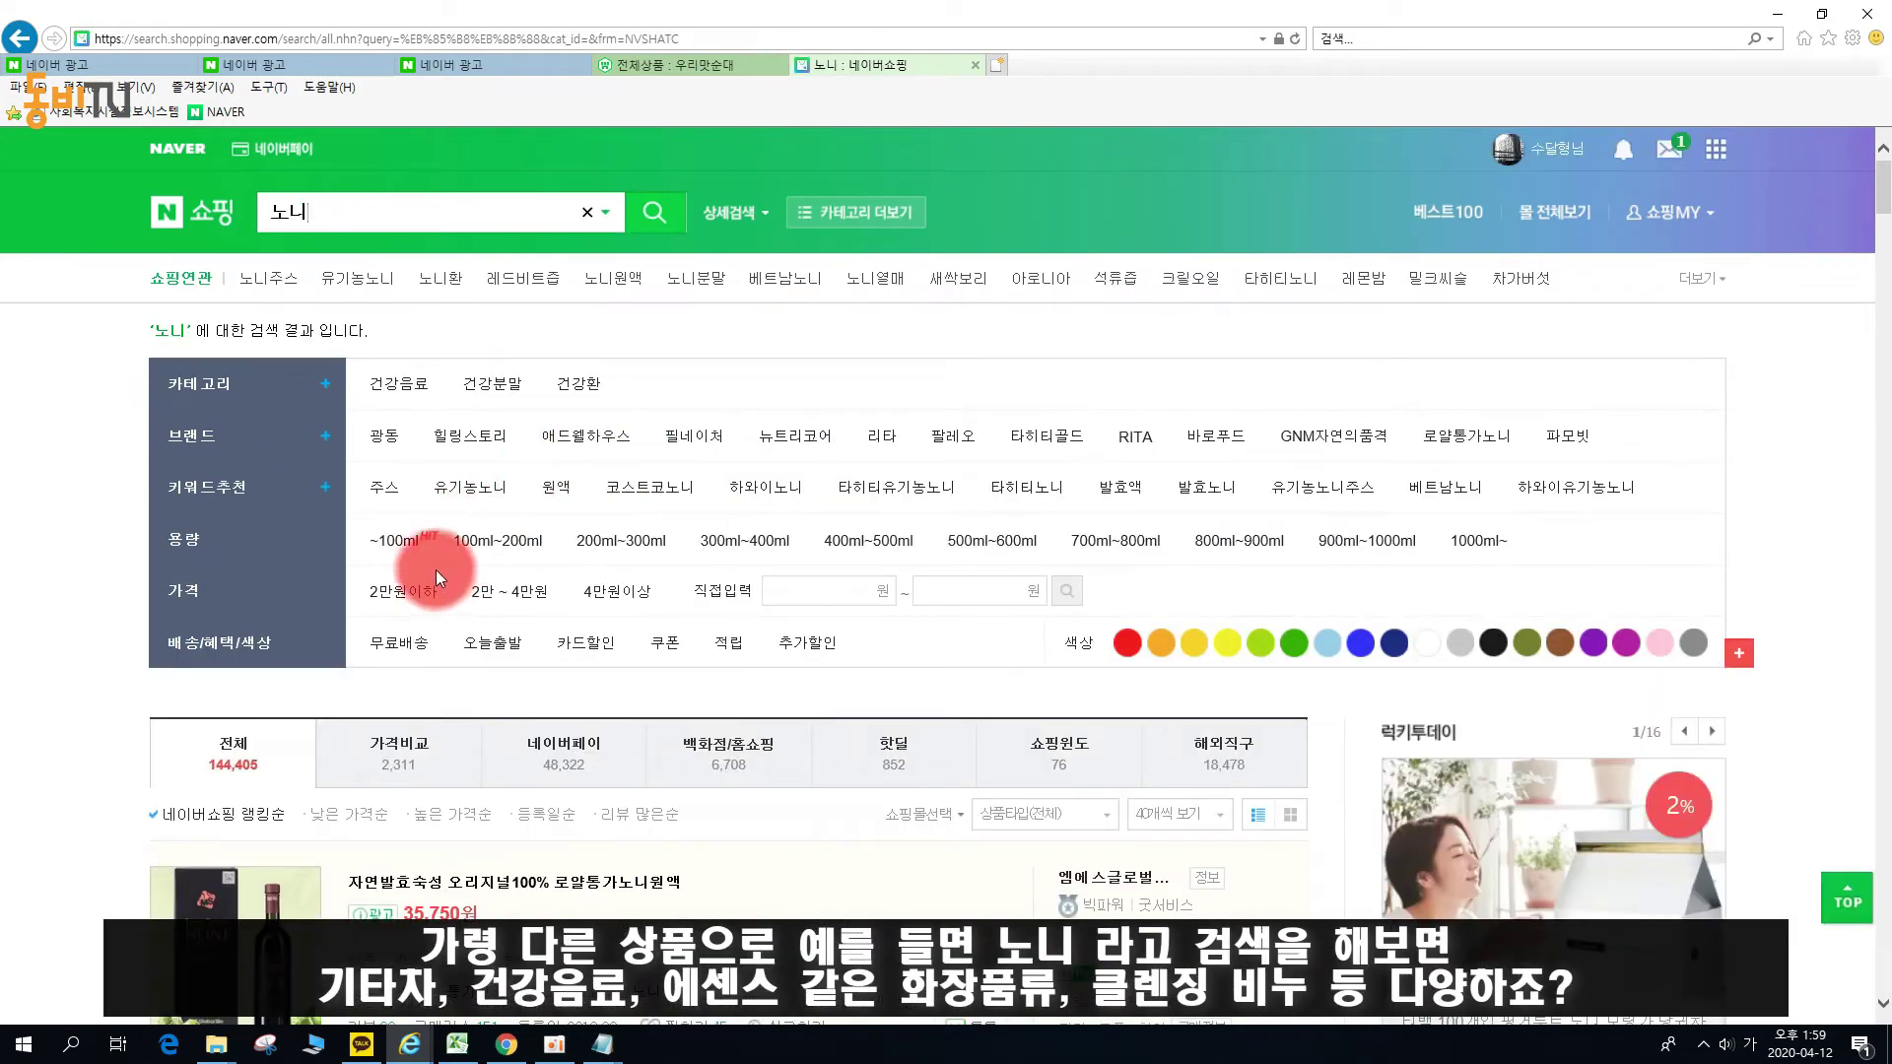
scroll(253, 536, "down", 9)
scroll(603, 221, "down", 3)
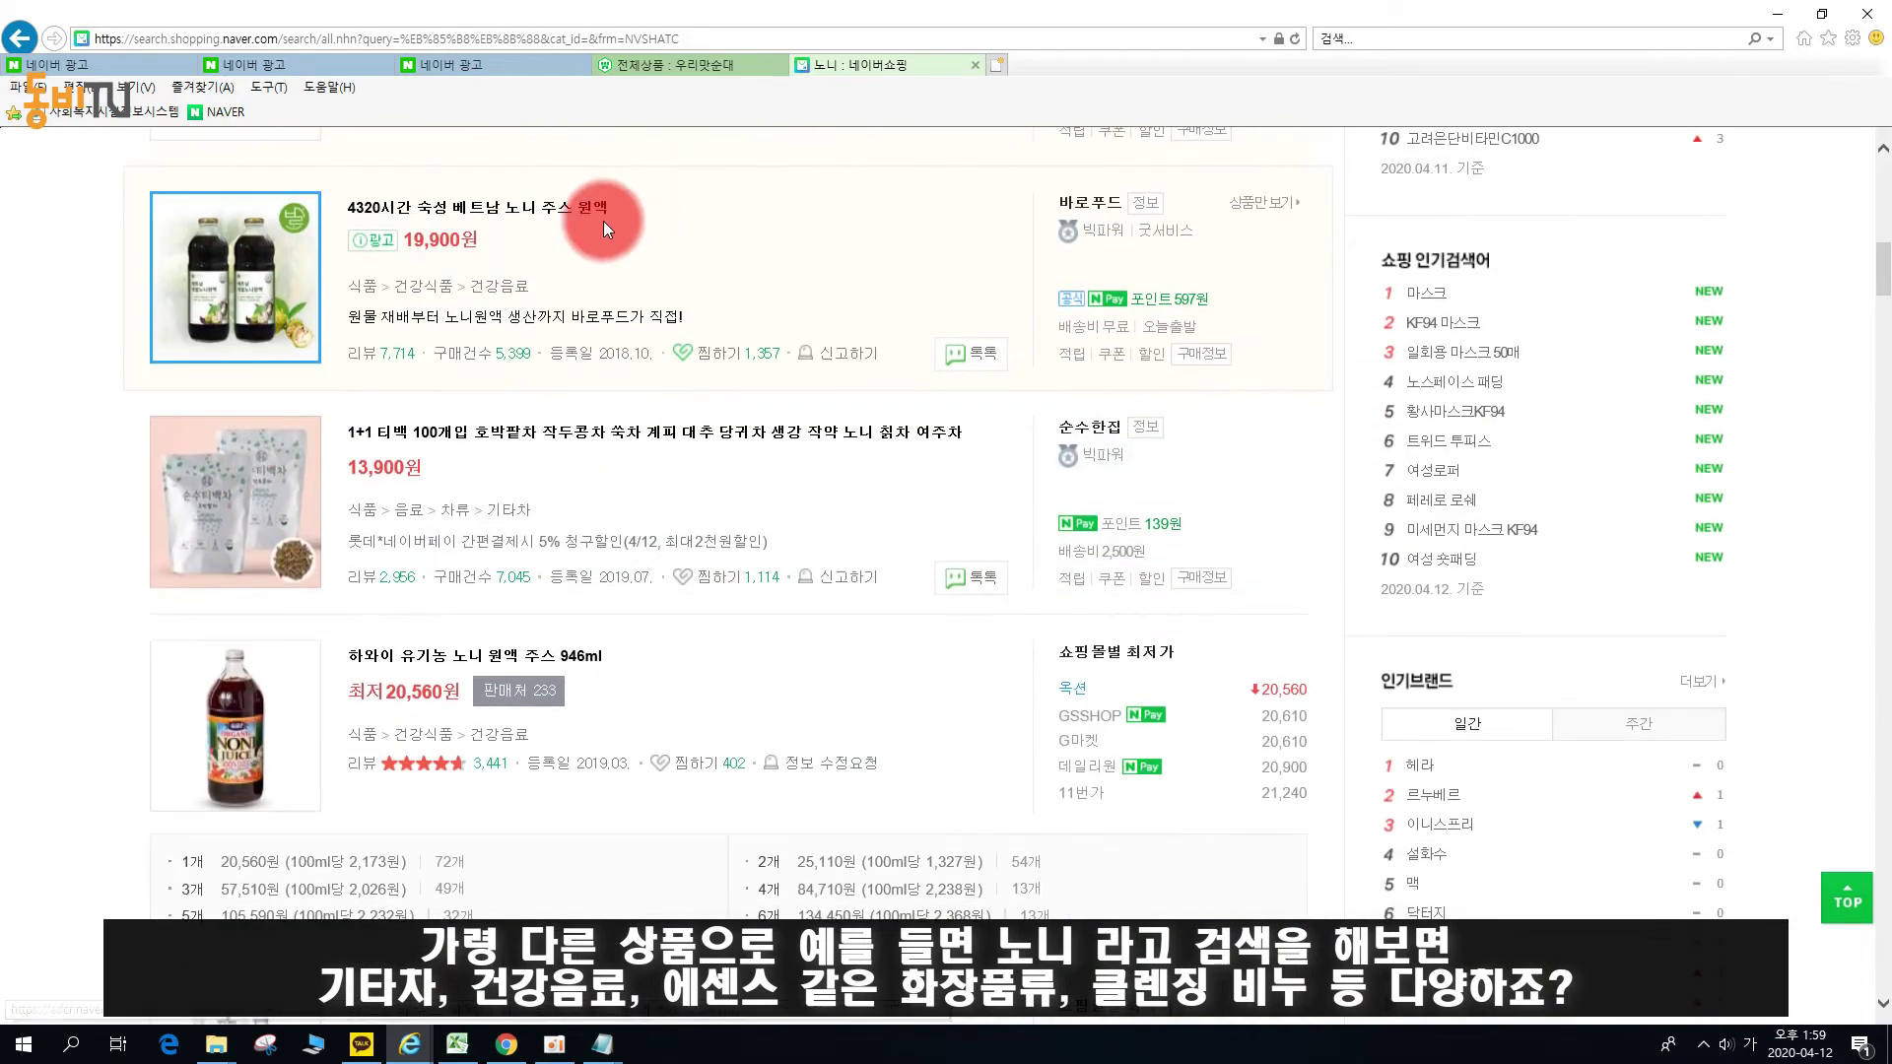
scroll(530, 364, "up", 2)
scroll(504, 259, "down", 5)
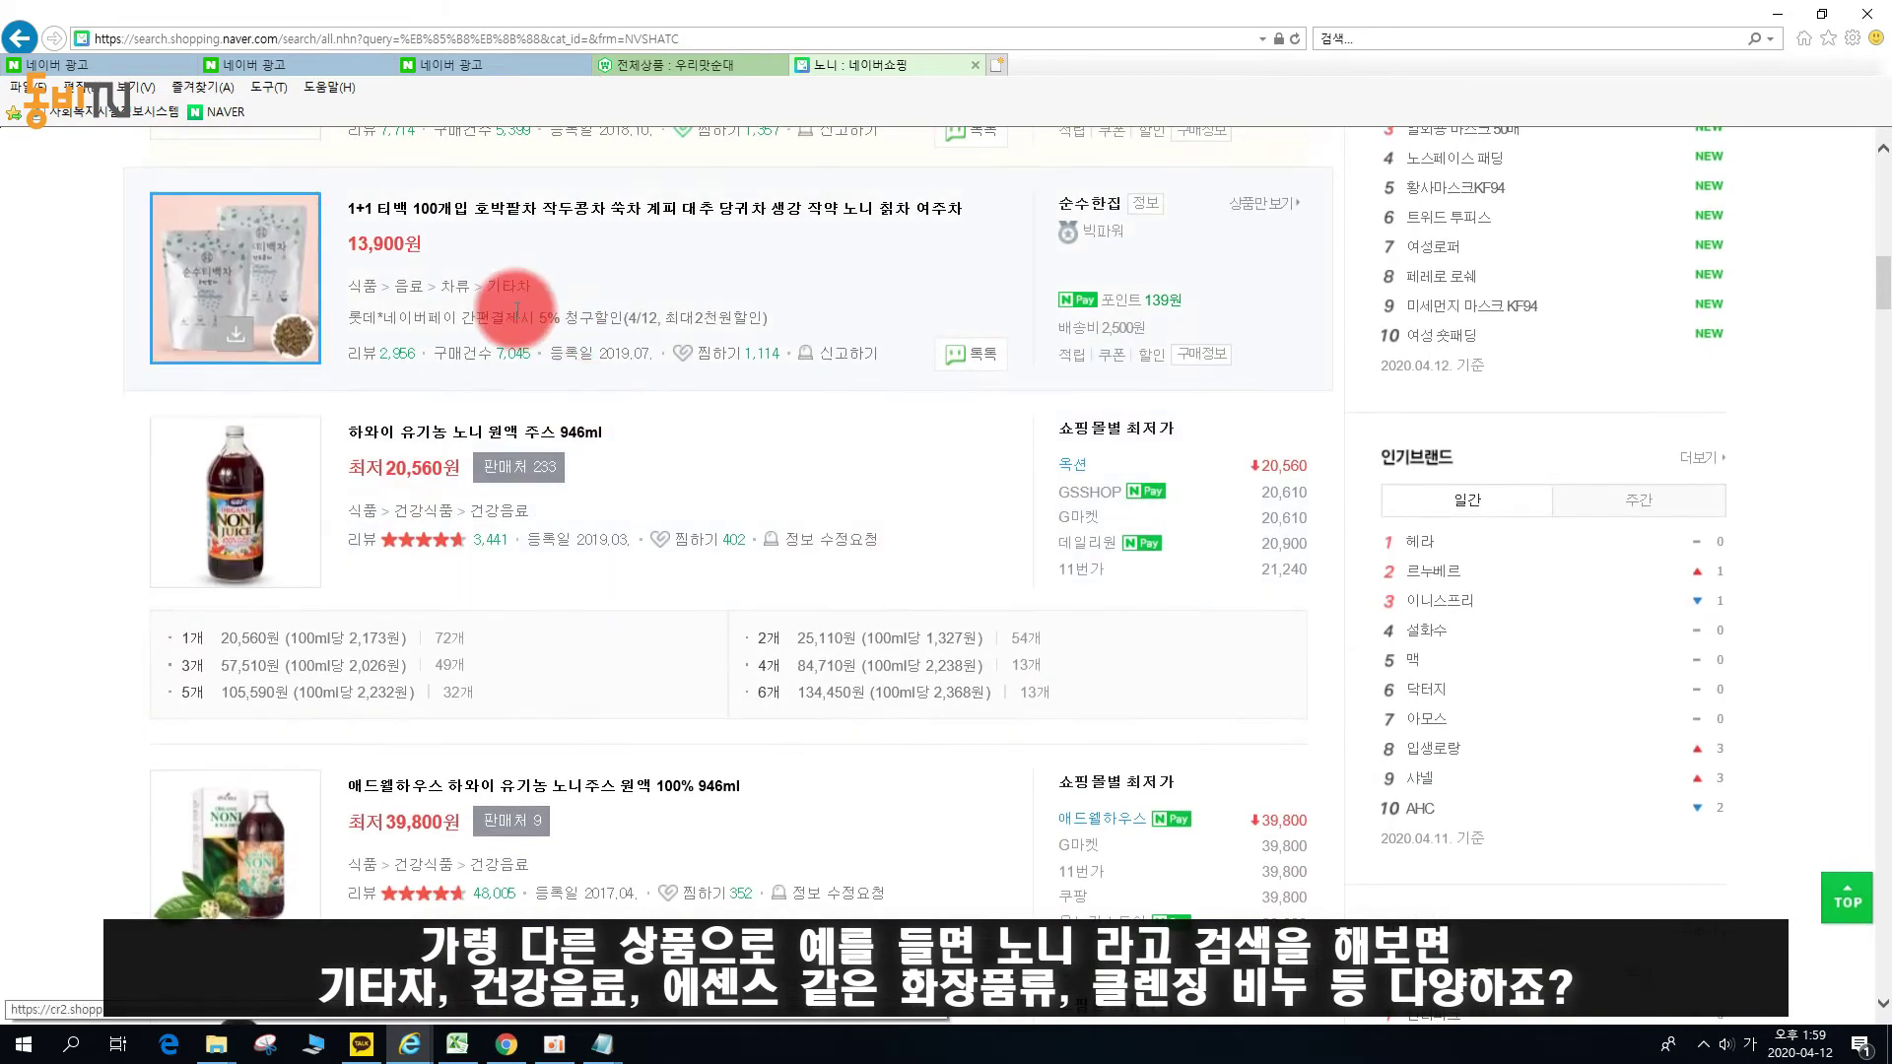
double_click(507, 288)
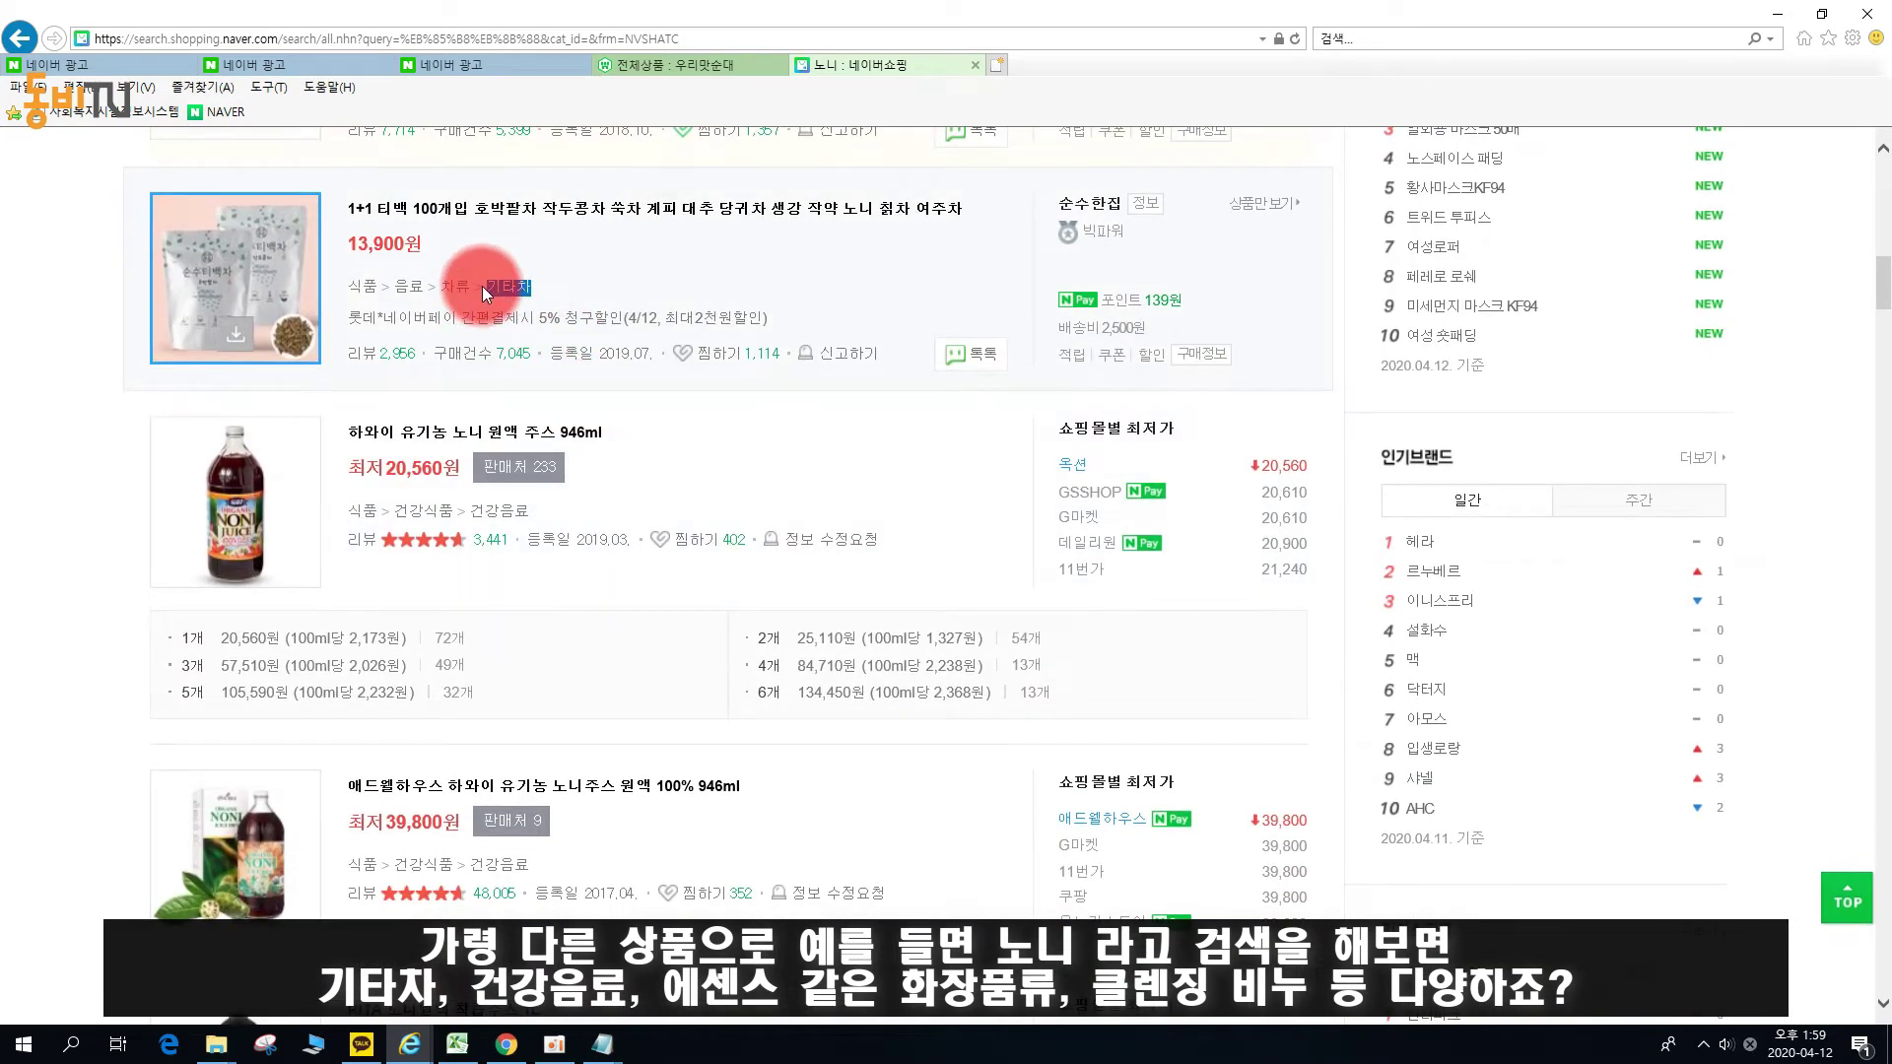
Compare the category paths of the 노니 capsule, ampoule and soap products further down the results.
scroll(586, 512, "down", 10)
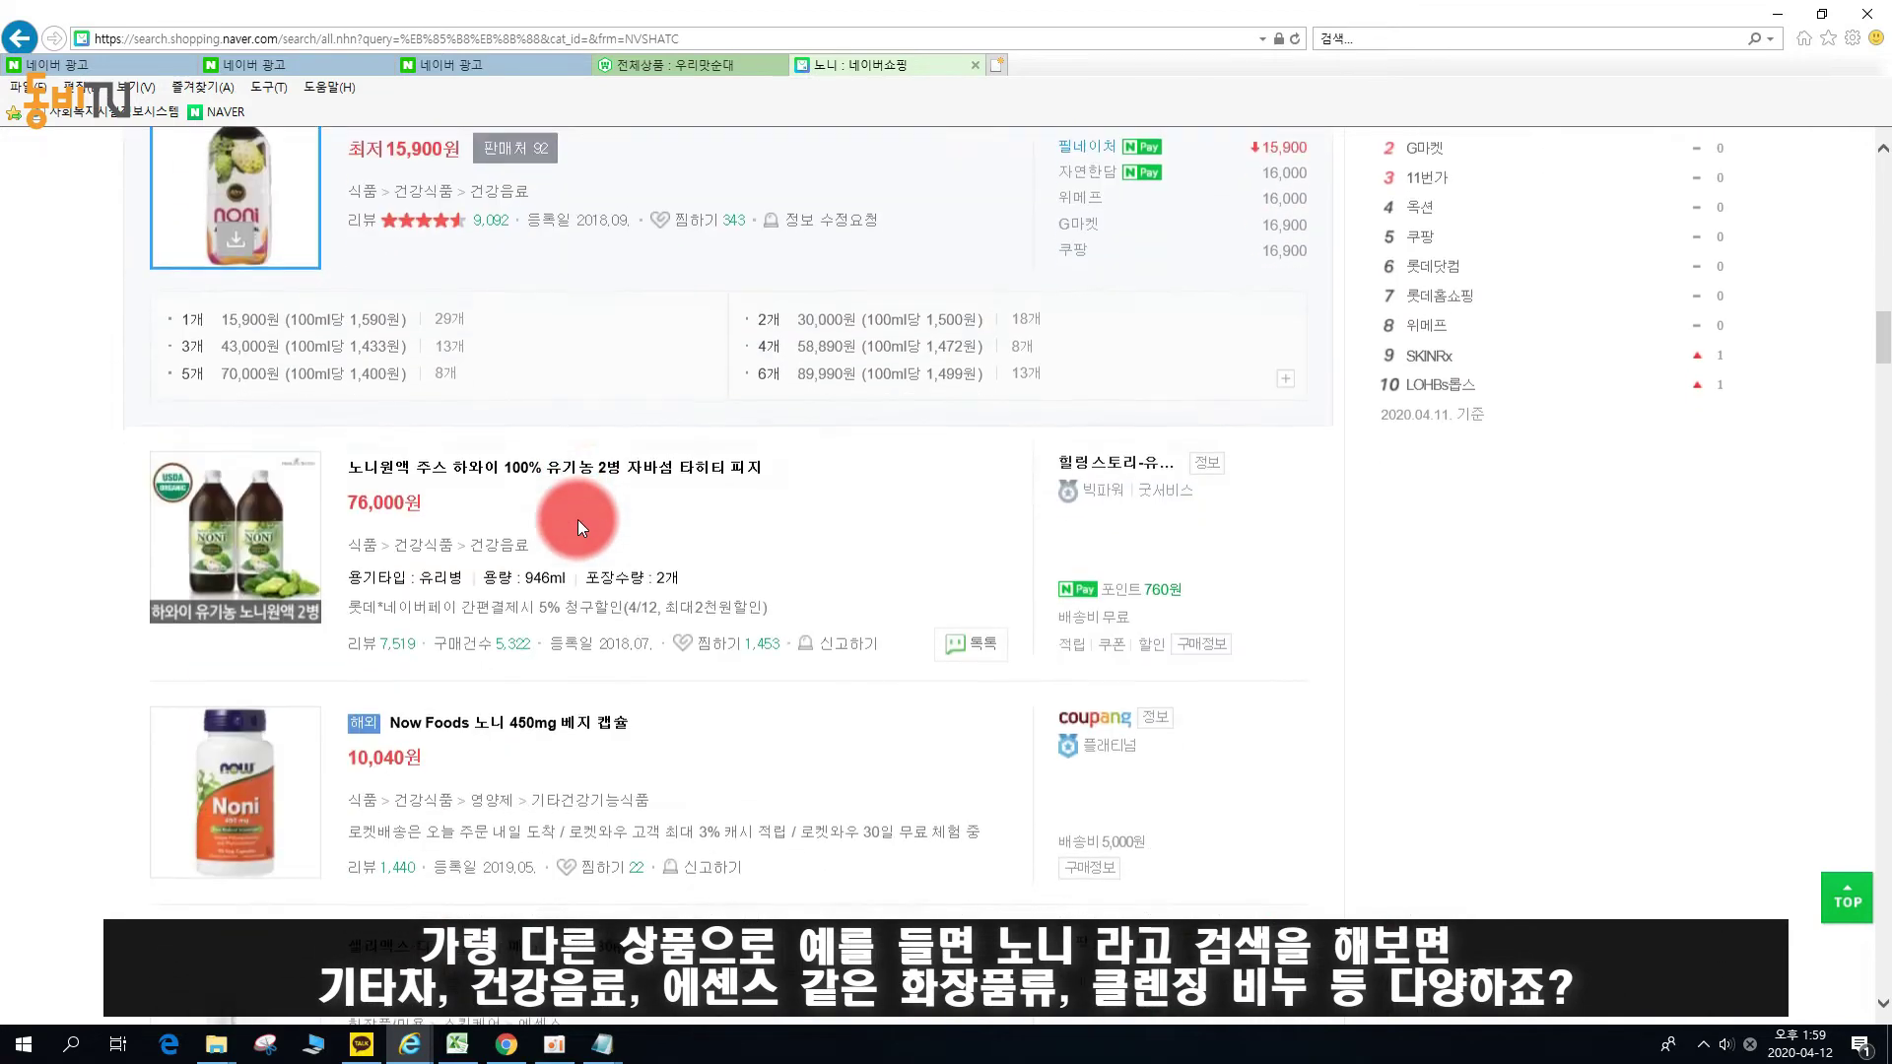
scroll(577, 518, "down", 5)
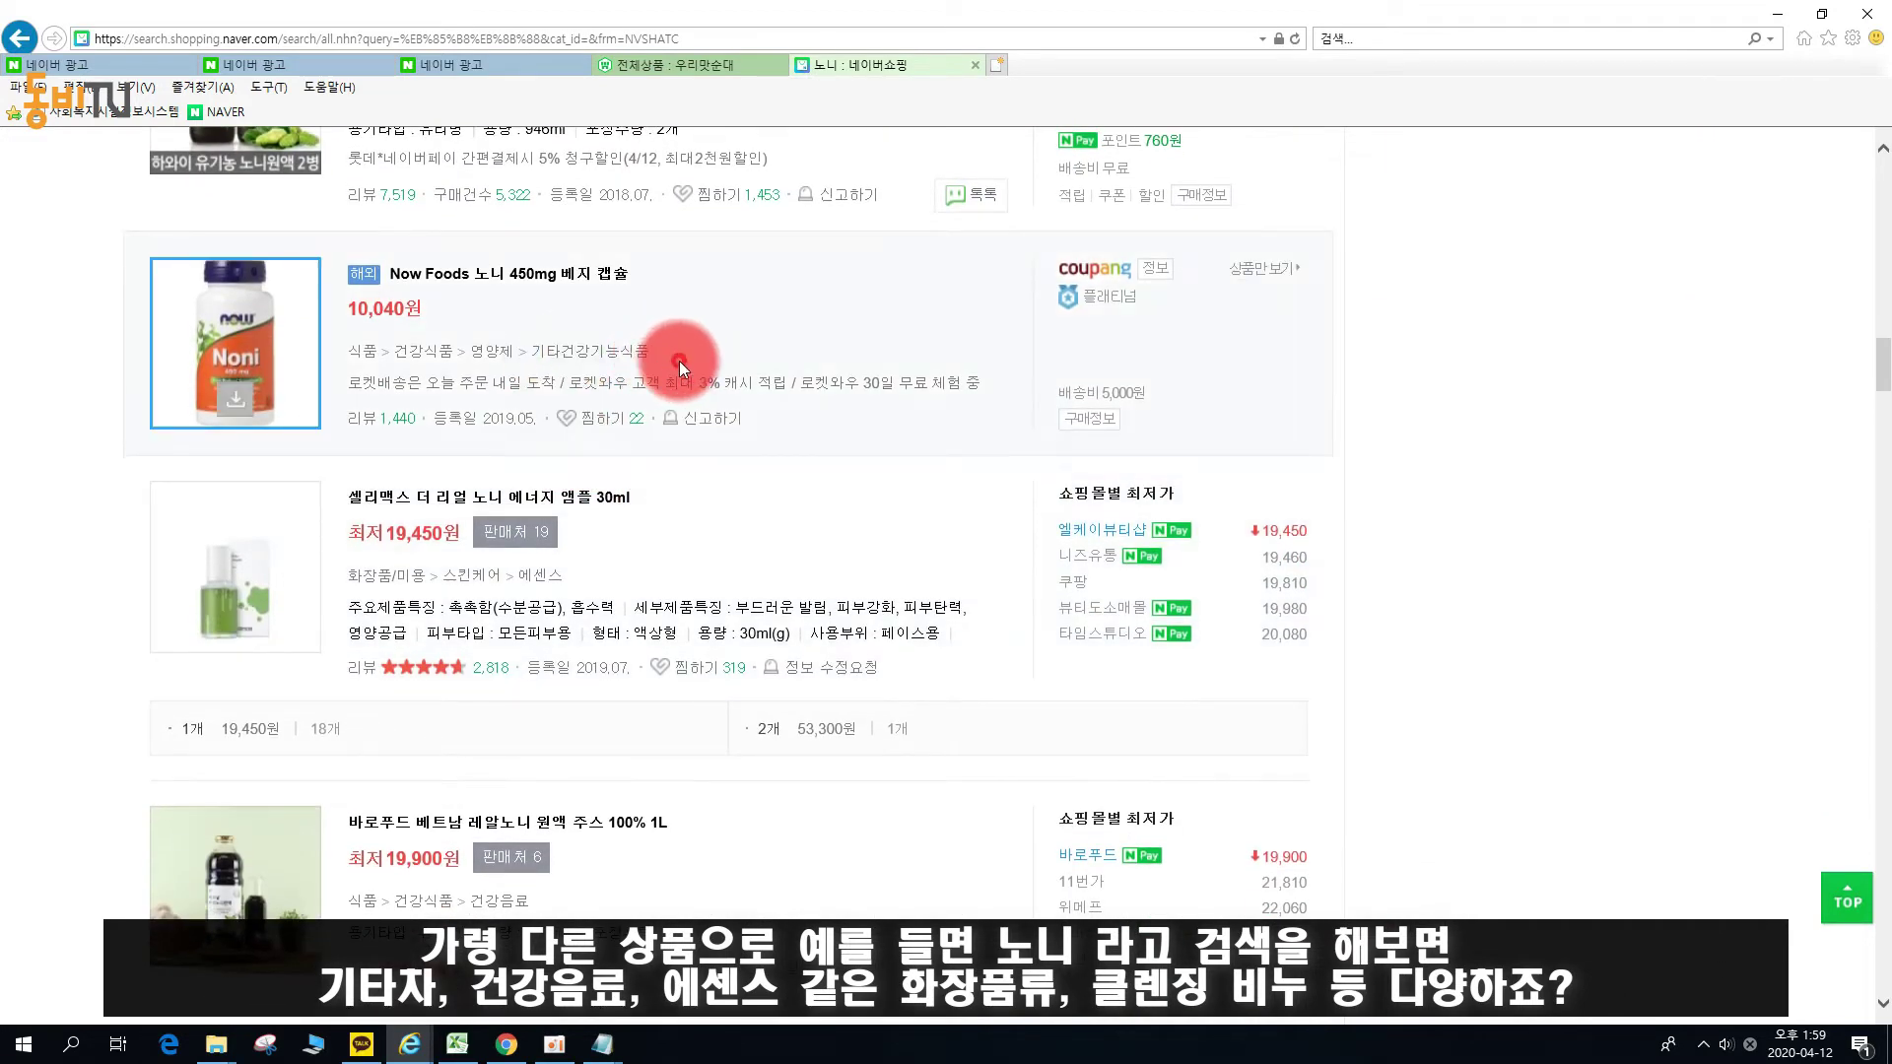
double_click(601, 353)
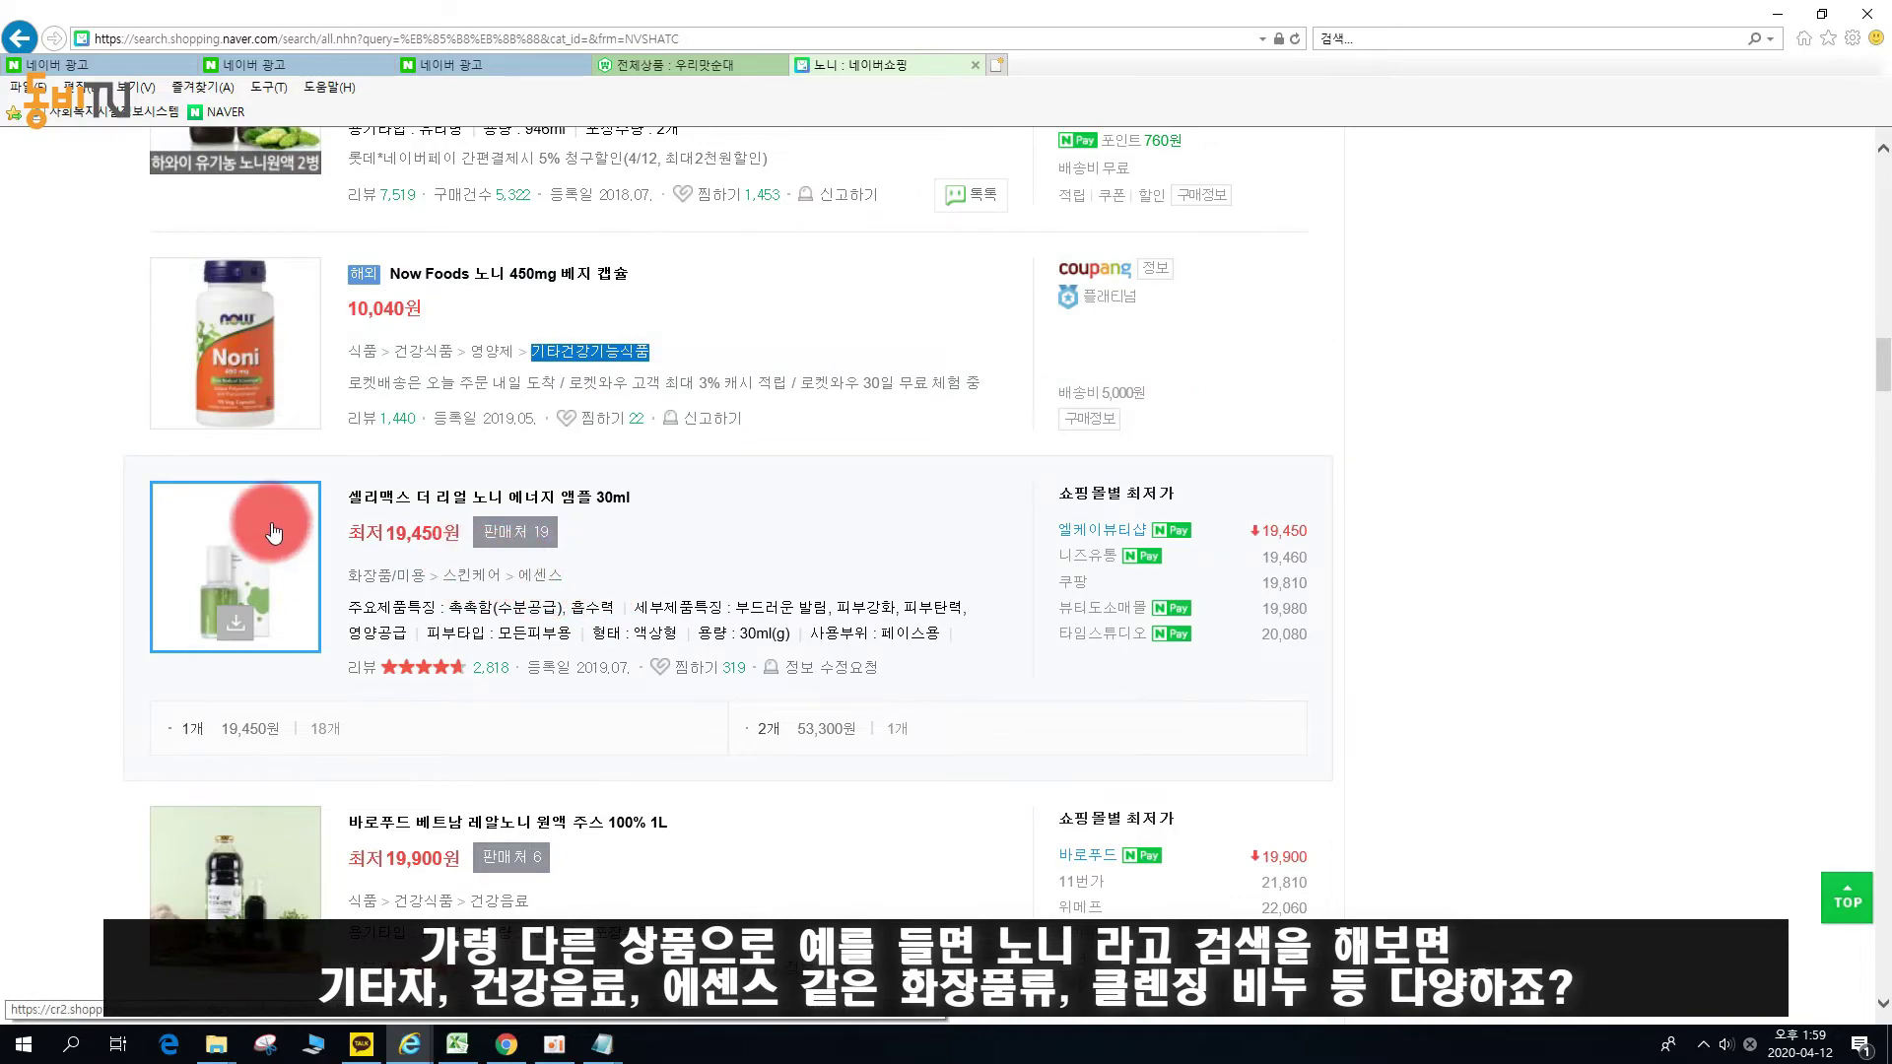
scroll(518, 558, "down", 15)
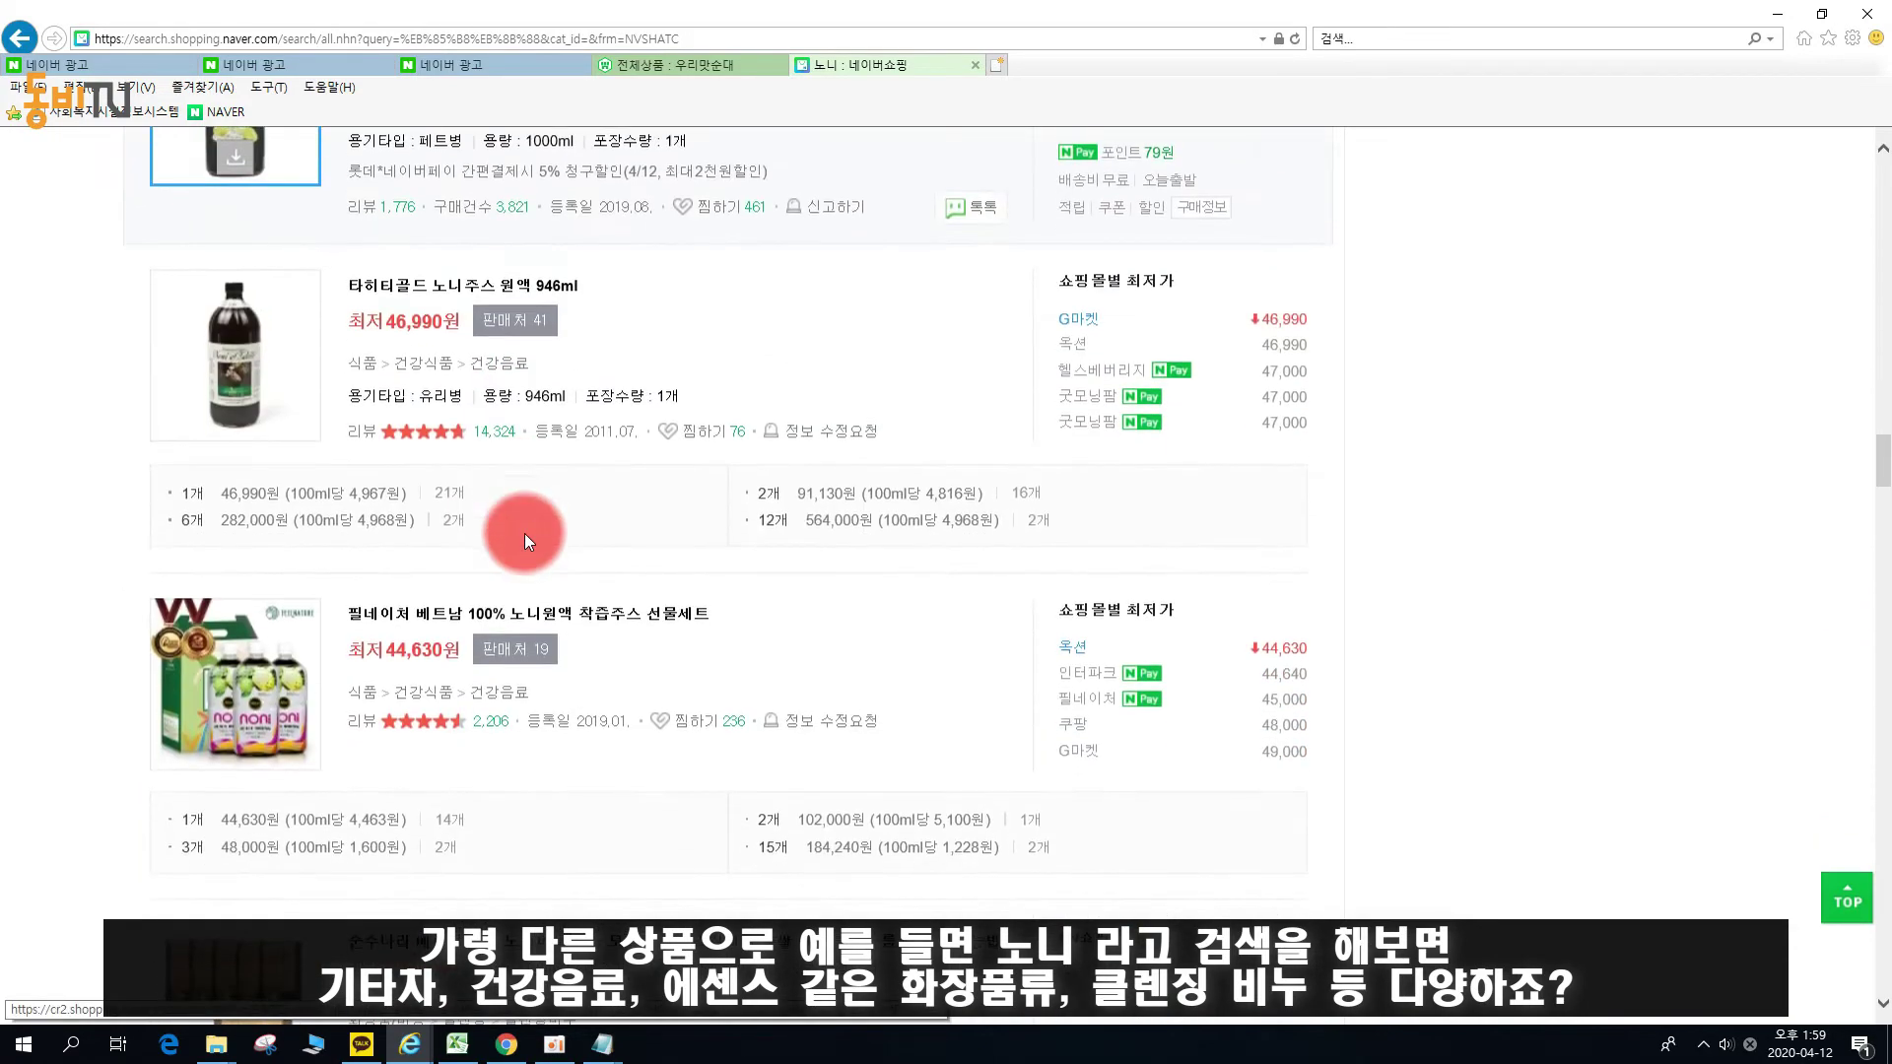
scroll(524, 534, "down", 7)
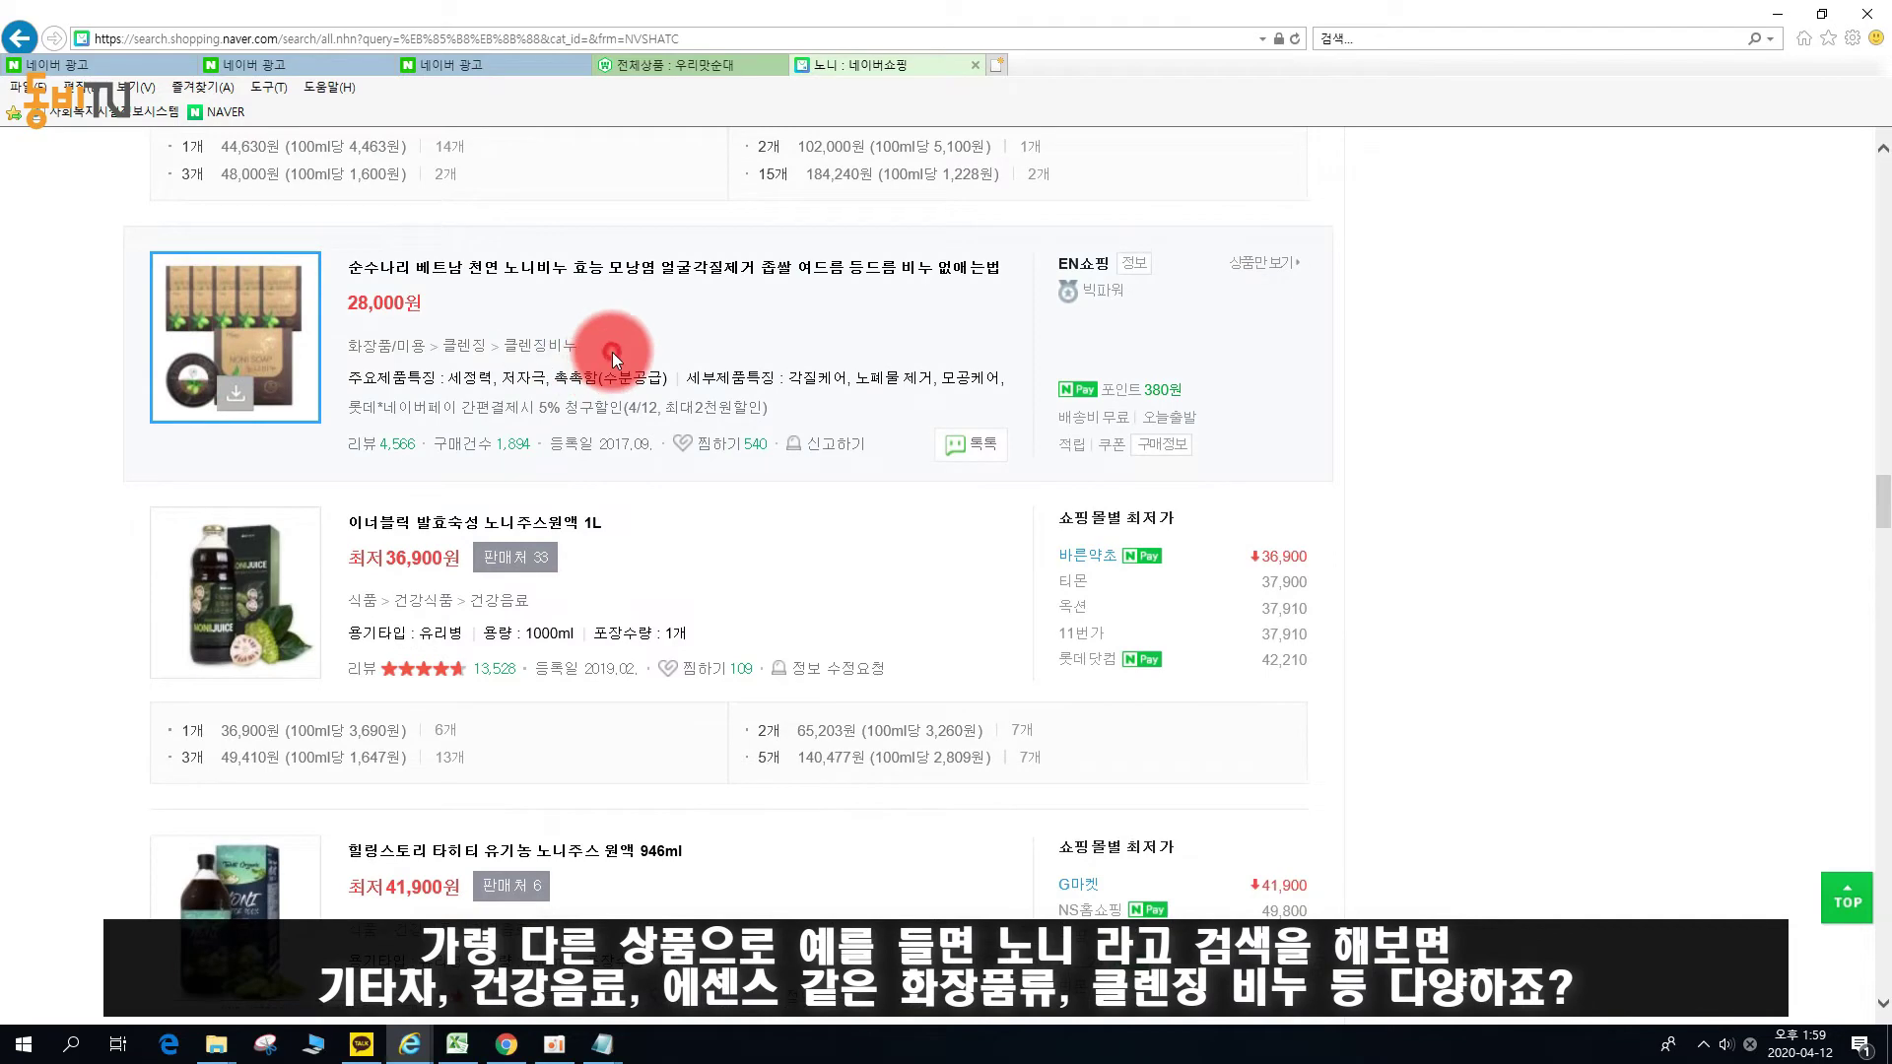
left_click_drag(612, 352, 516, 351)
Look back over the 노니 listings to compare the food categories with the cosmetics categories.
scroll(419, 589, "up", 10)
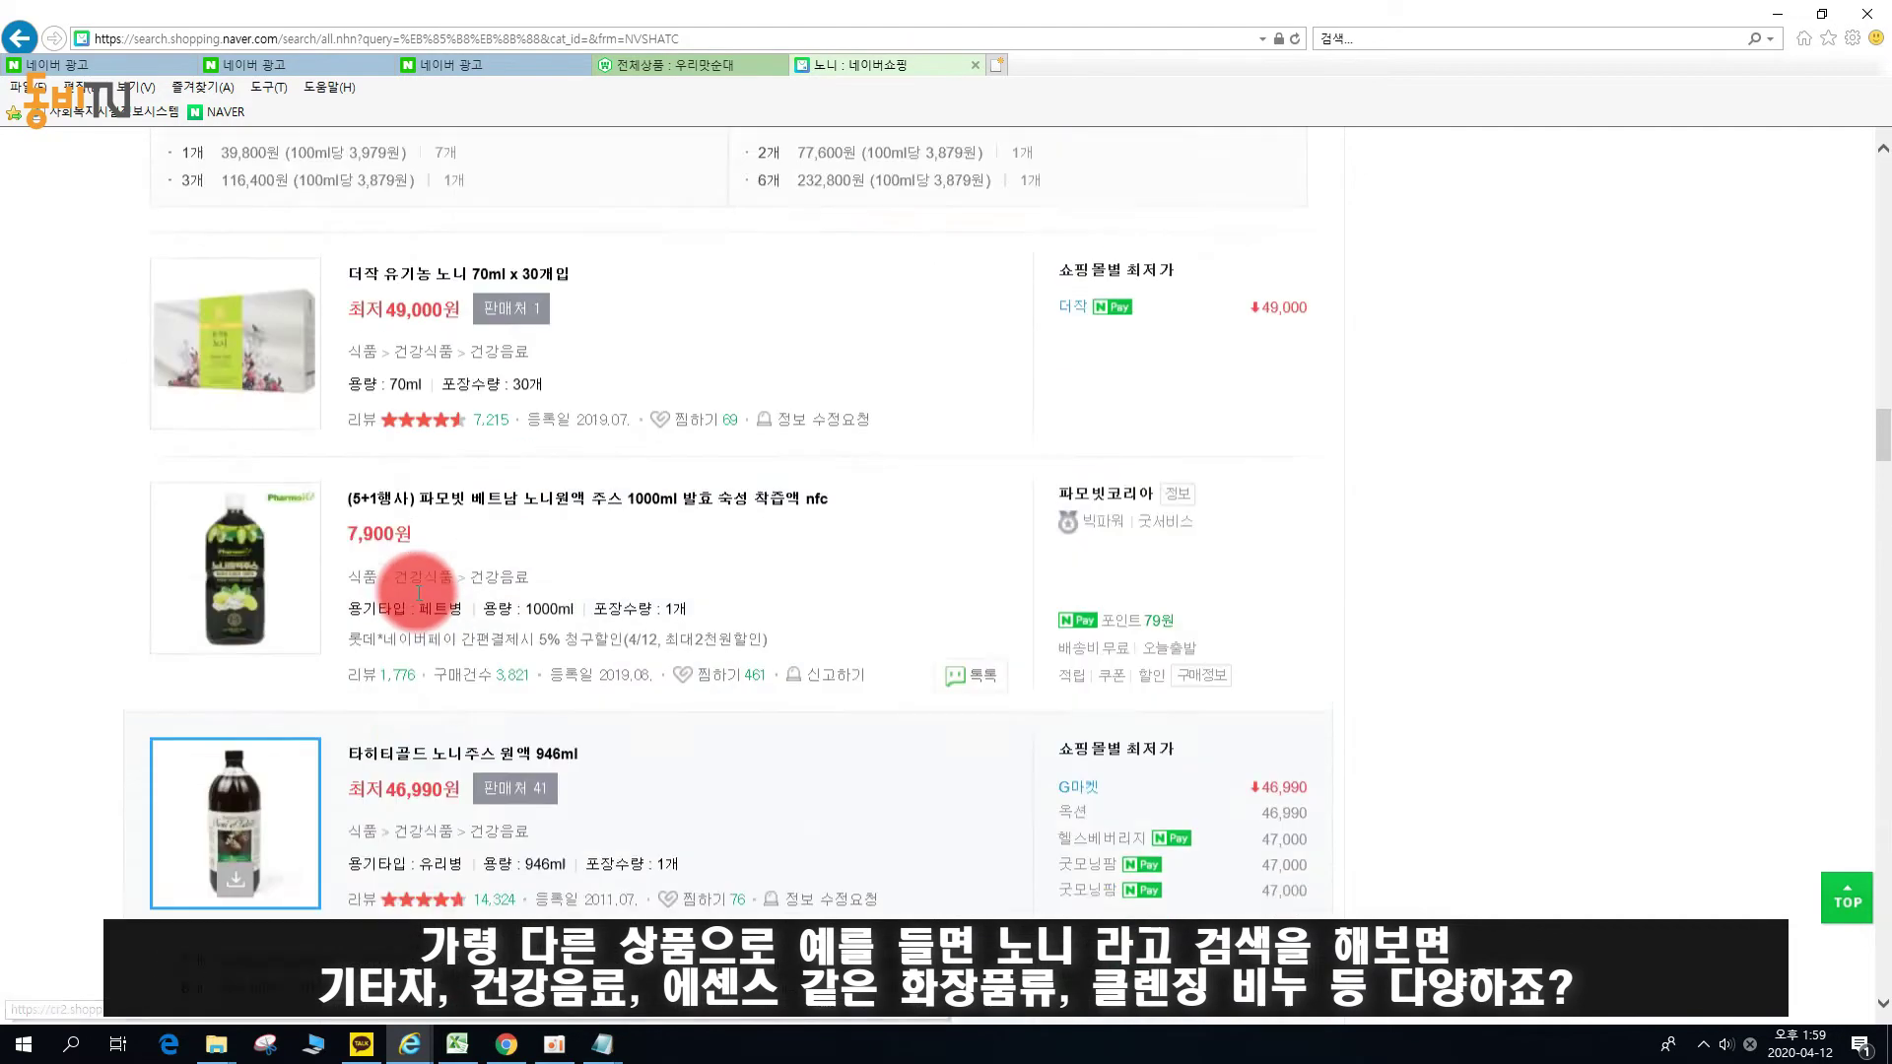
scroll(419, 592, "up", 7)
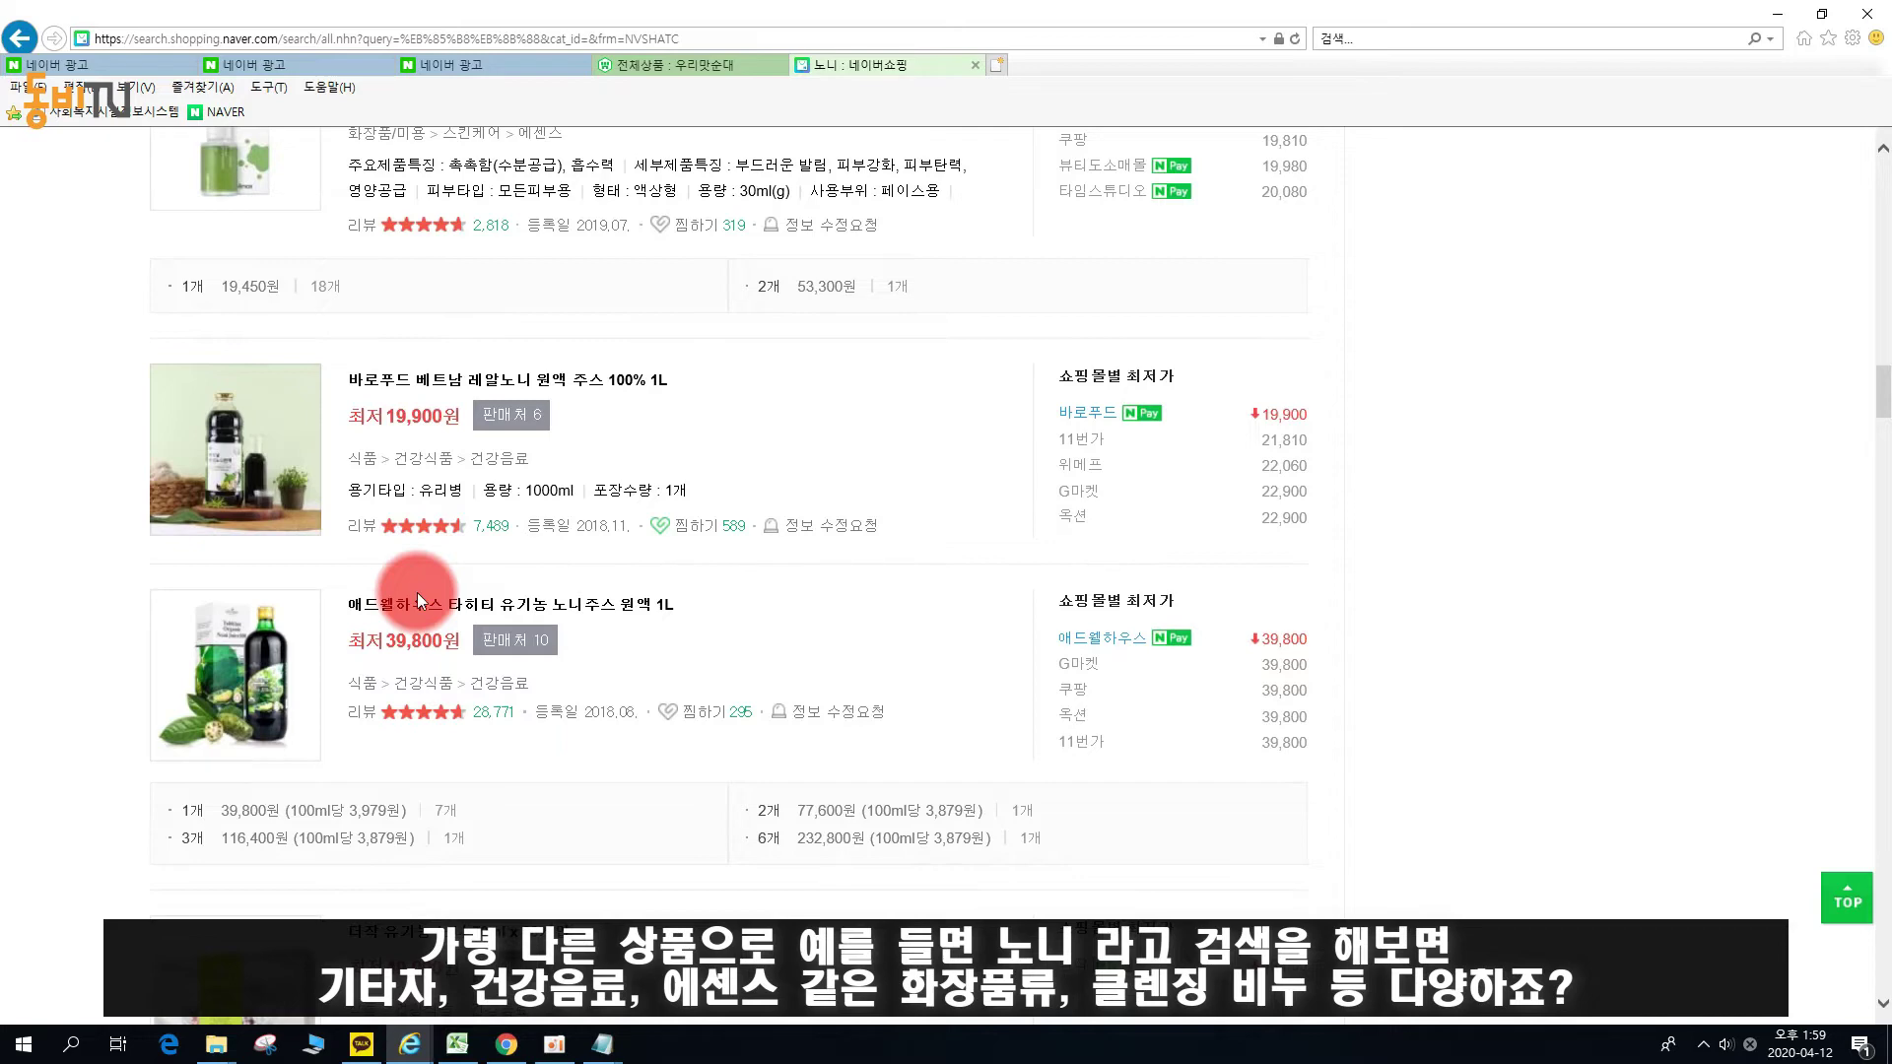
scroll(811, 621, "down", 6)
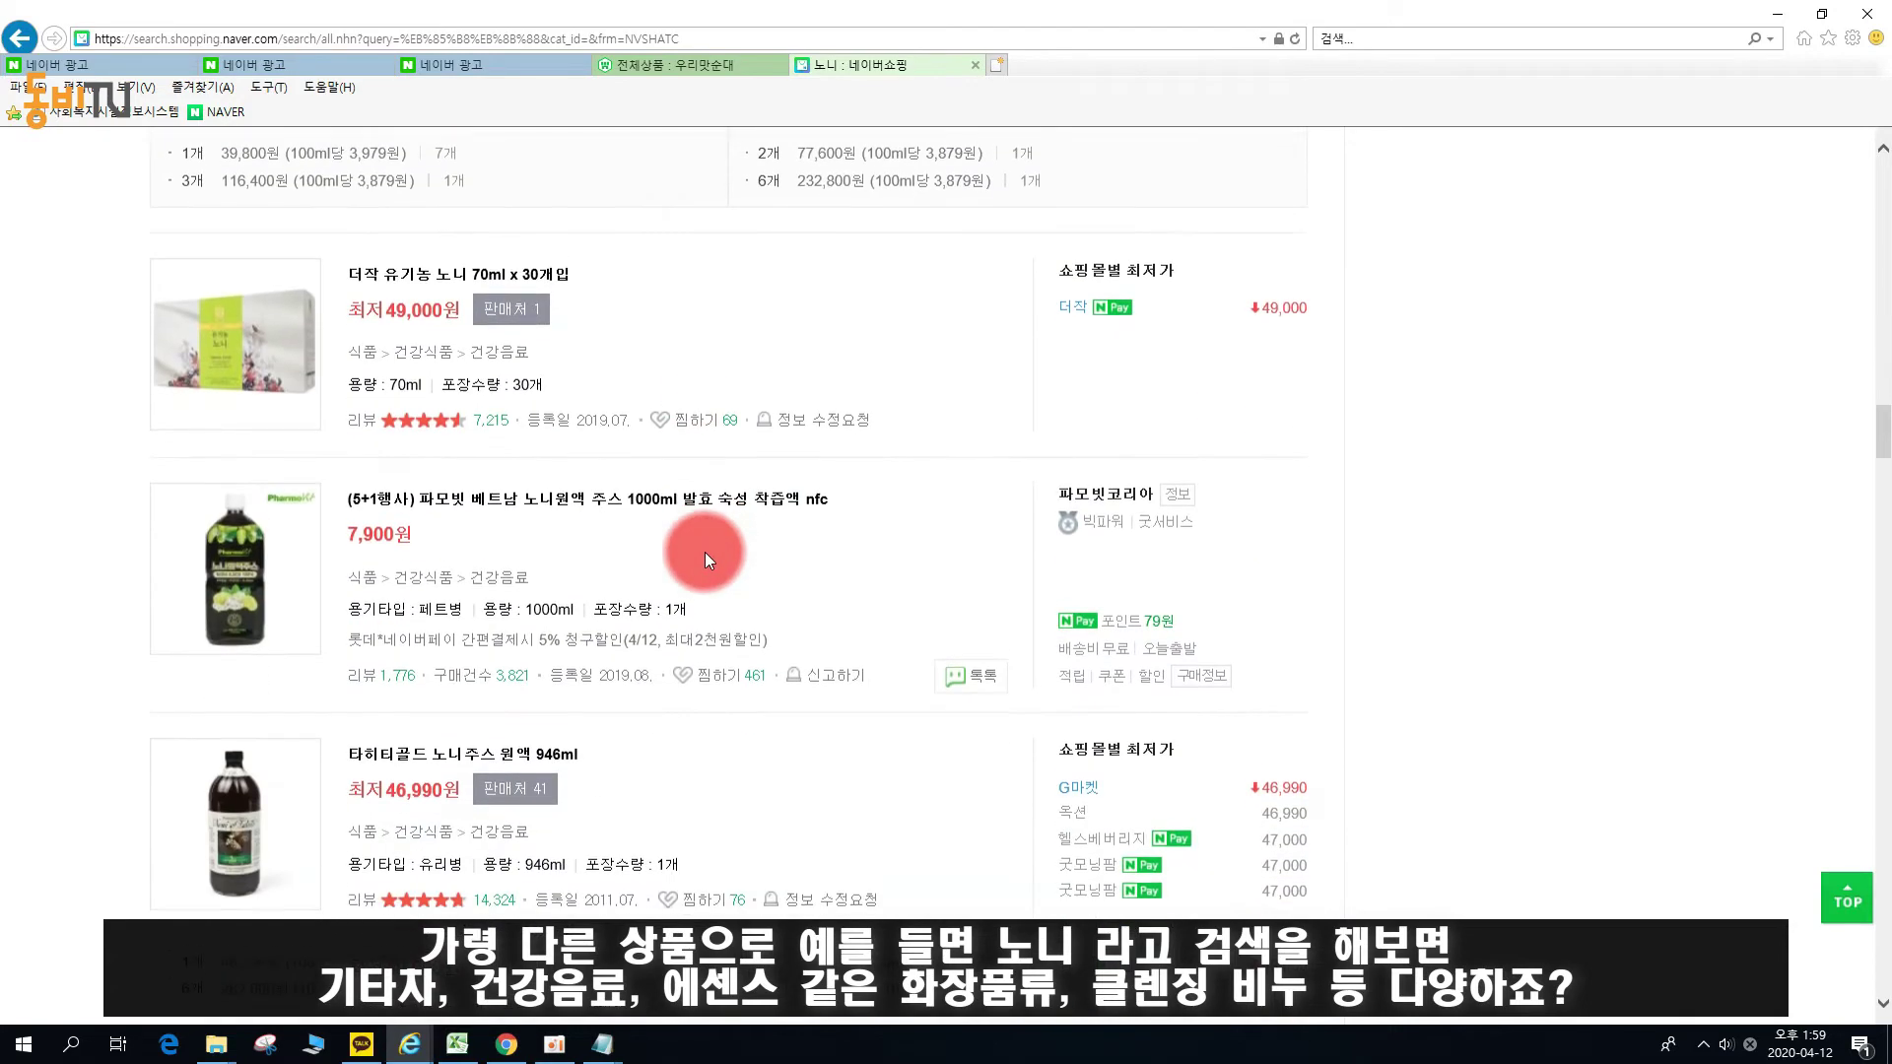
scroll(477, 515, "up", 16)
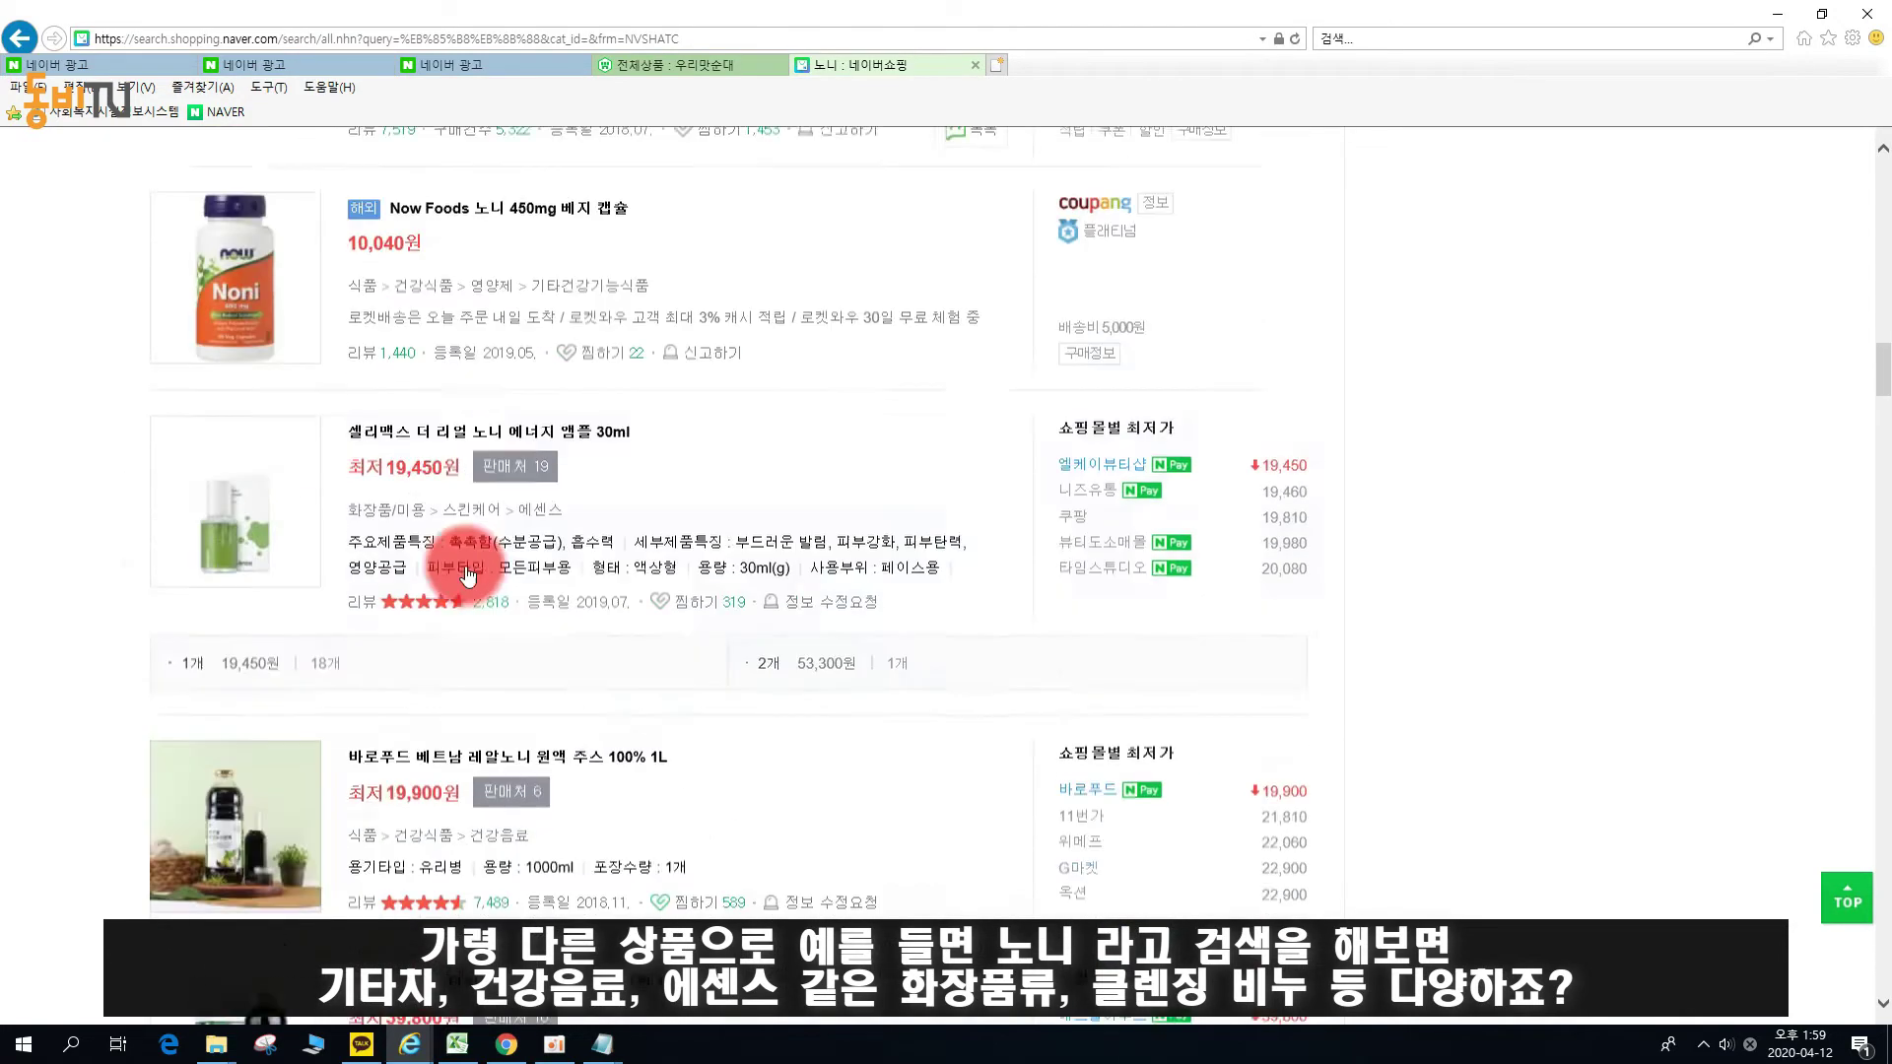
scroll(517, 689, "down", 6)
scroll(283, 436, "up", 4)
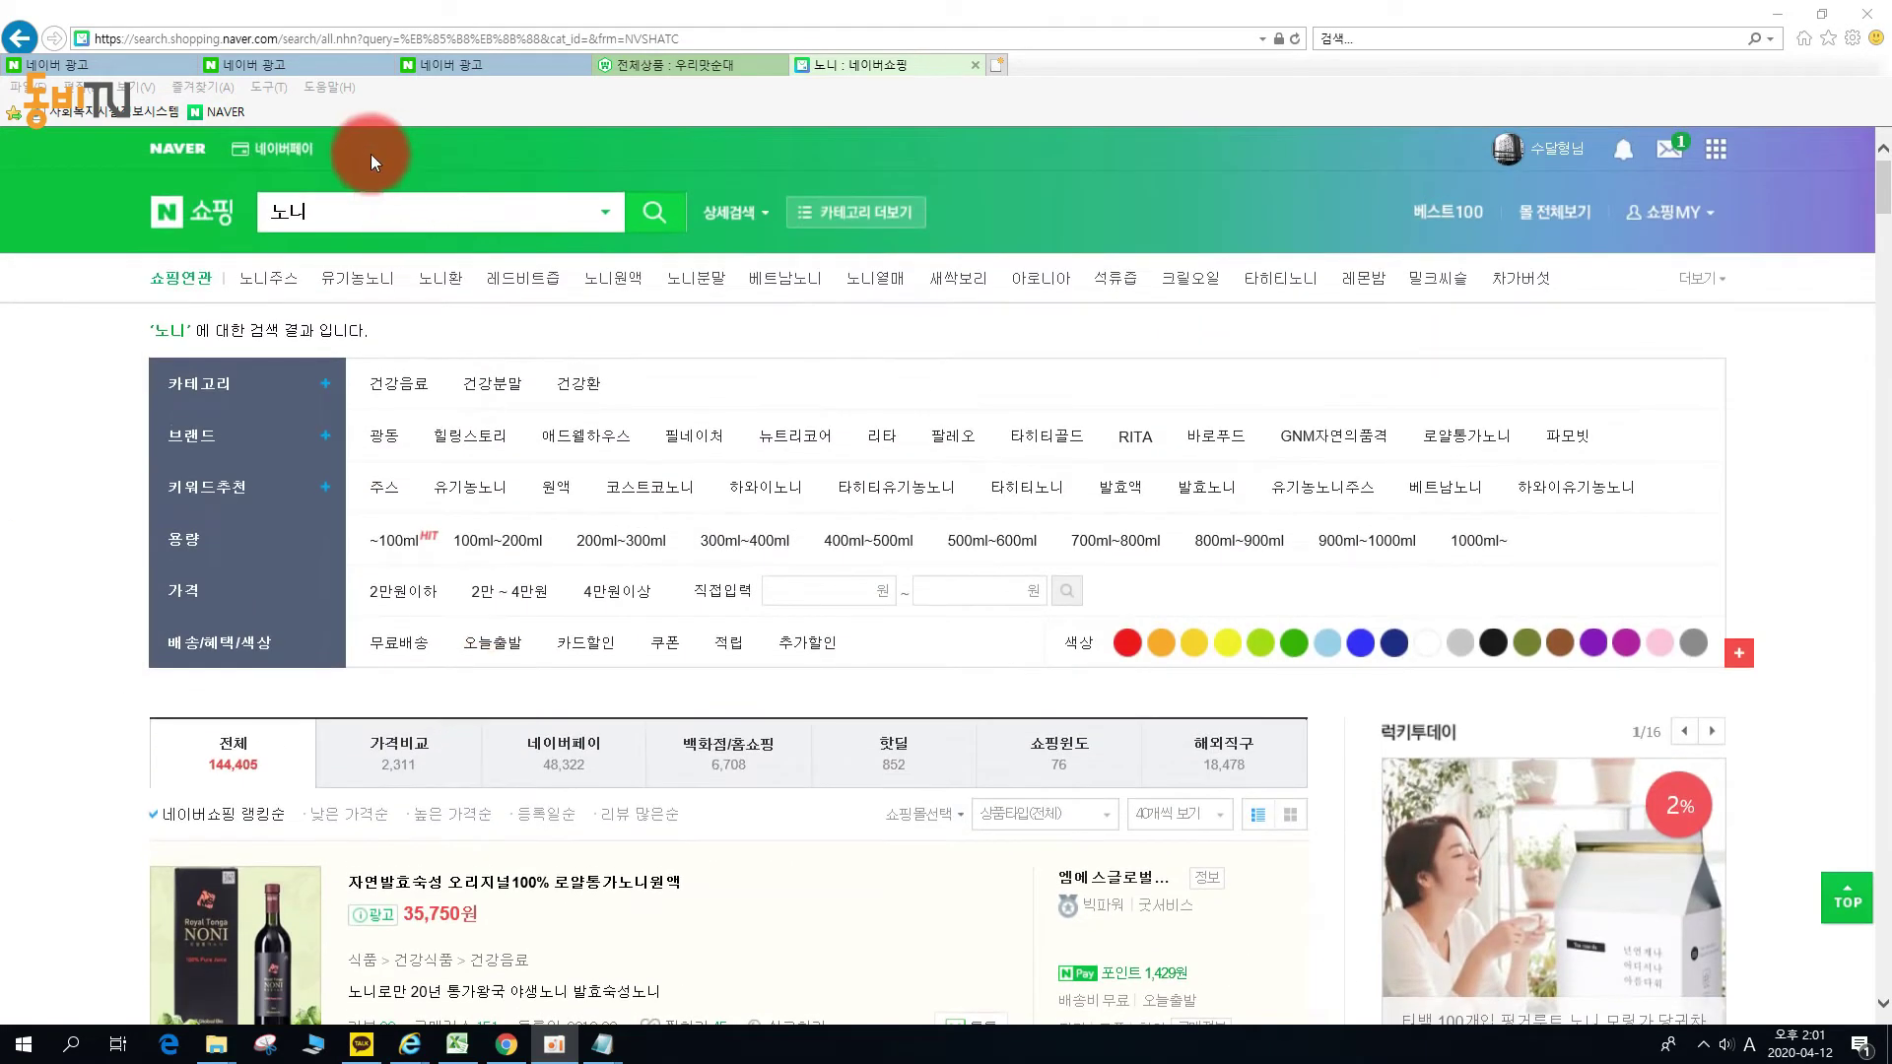
Search Naver Shopping for 돼지부산물 and check whether 순대 category products appear among the ads and regular listings.
double_click(296, 212)
type("도지부산물")
key("Return")
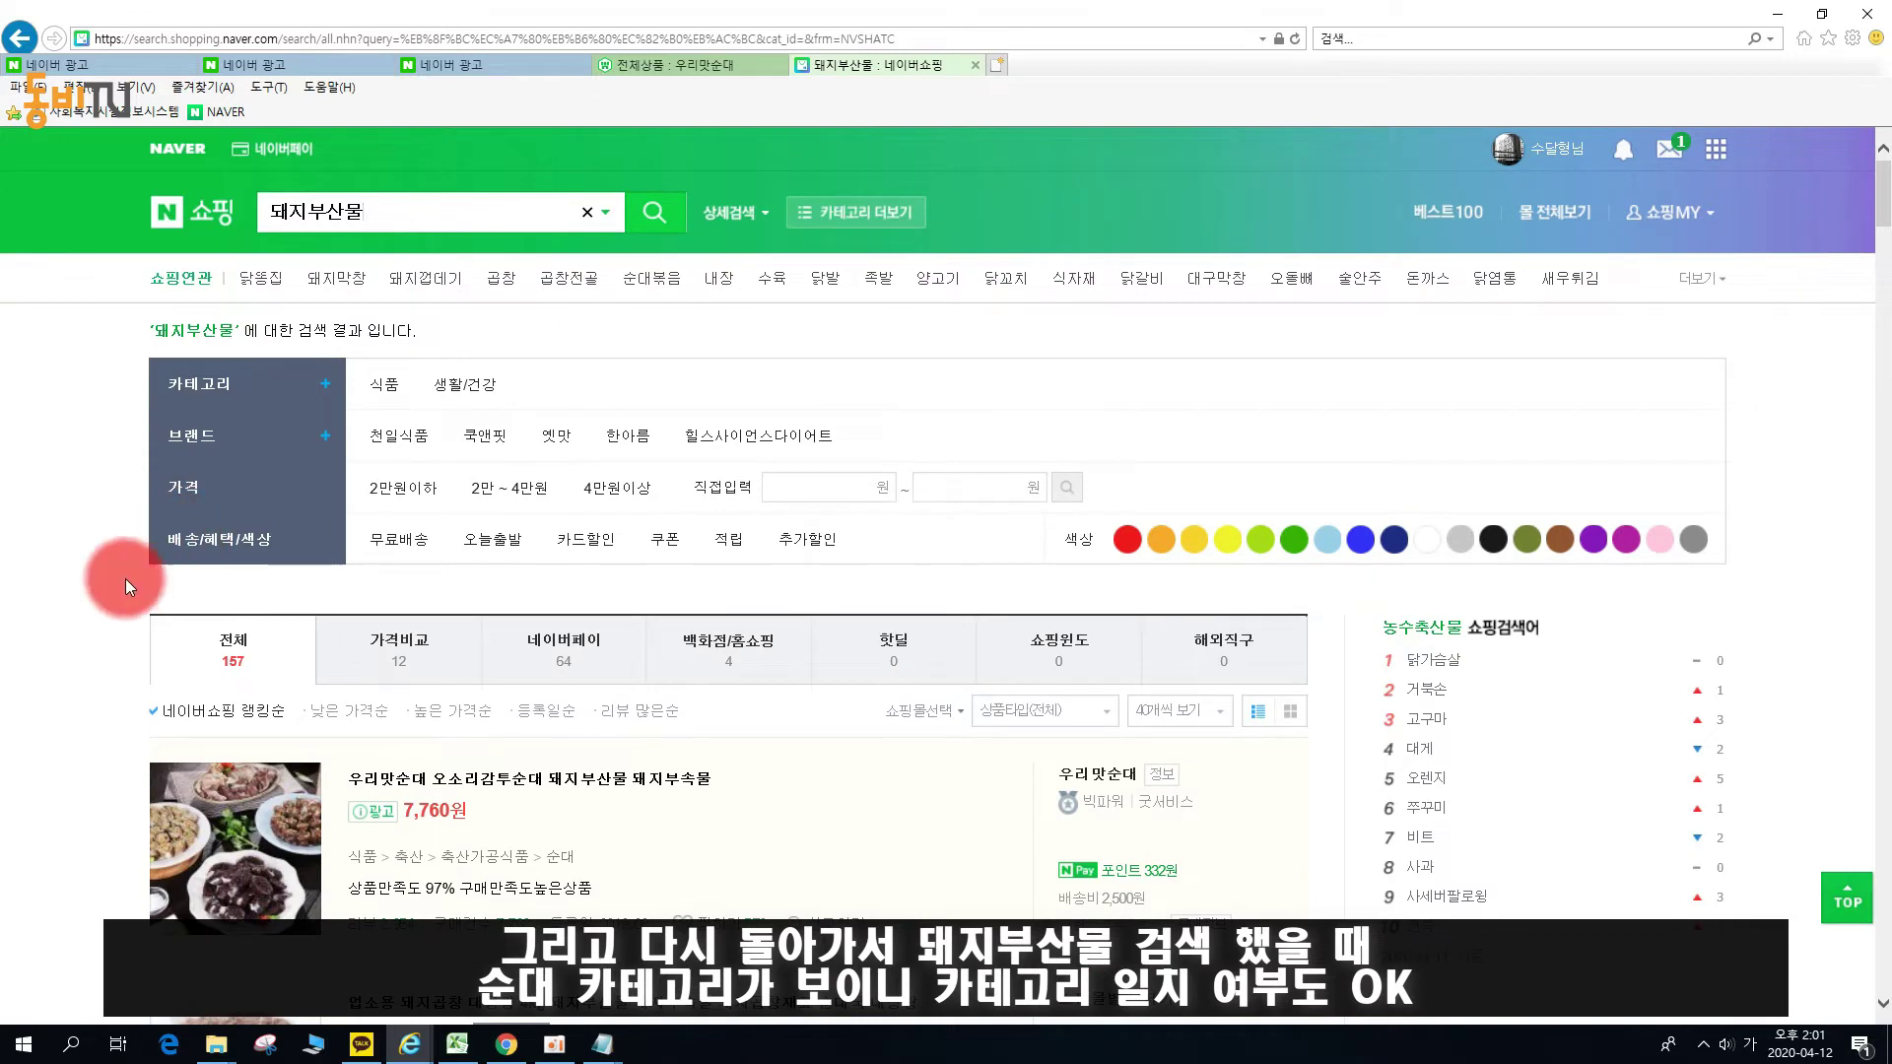
scroll(122, 581, "down", 2)
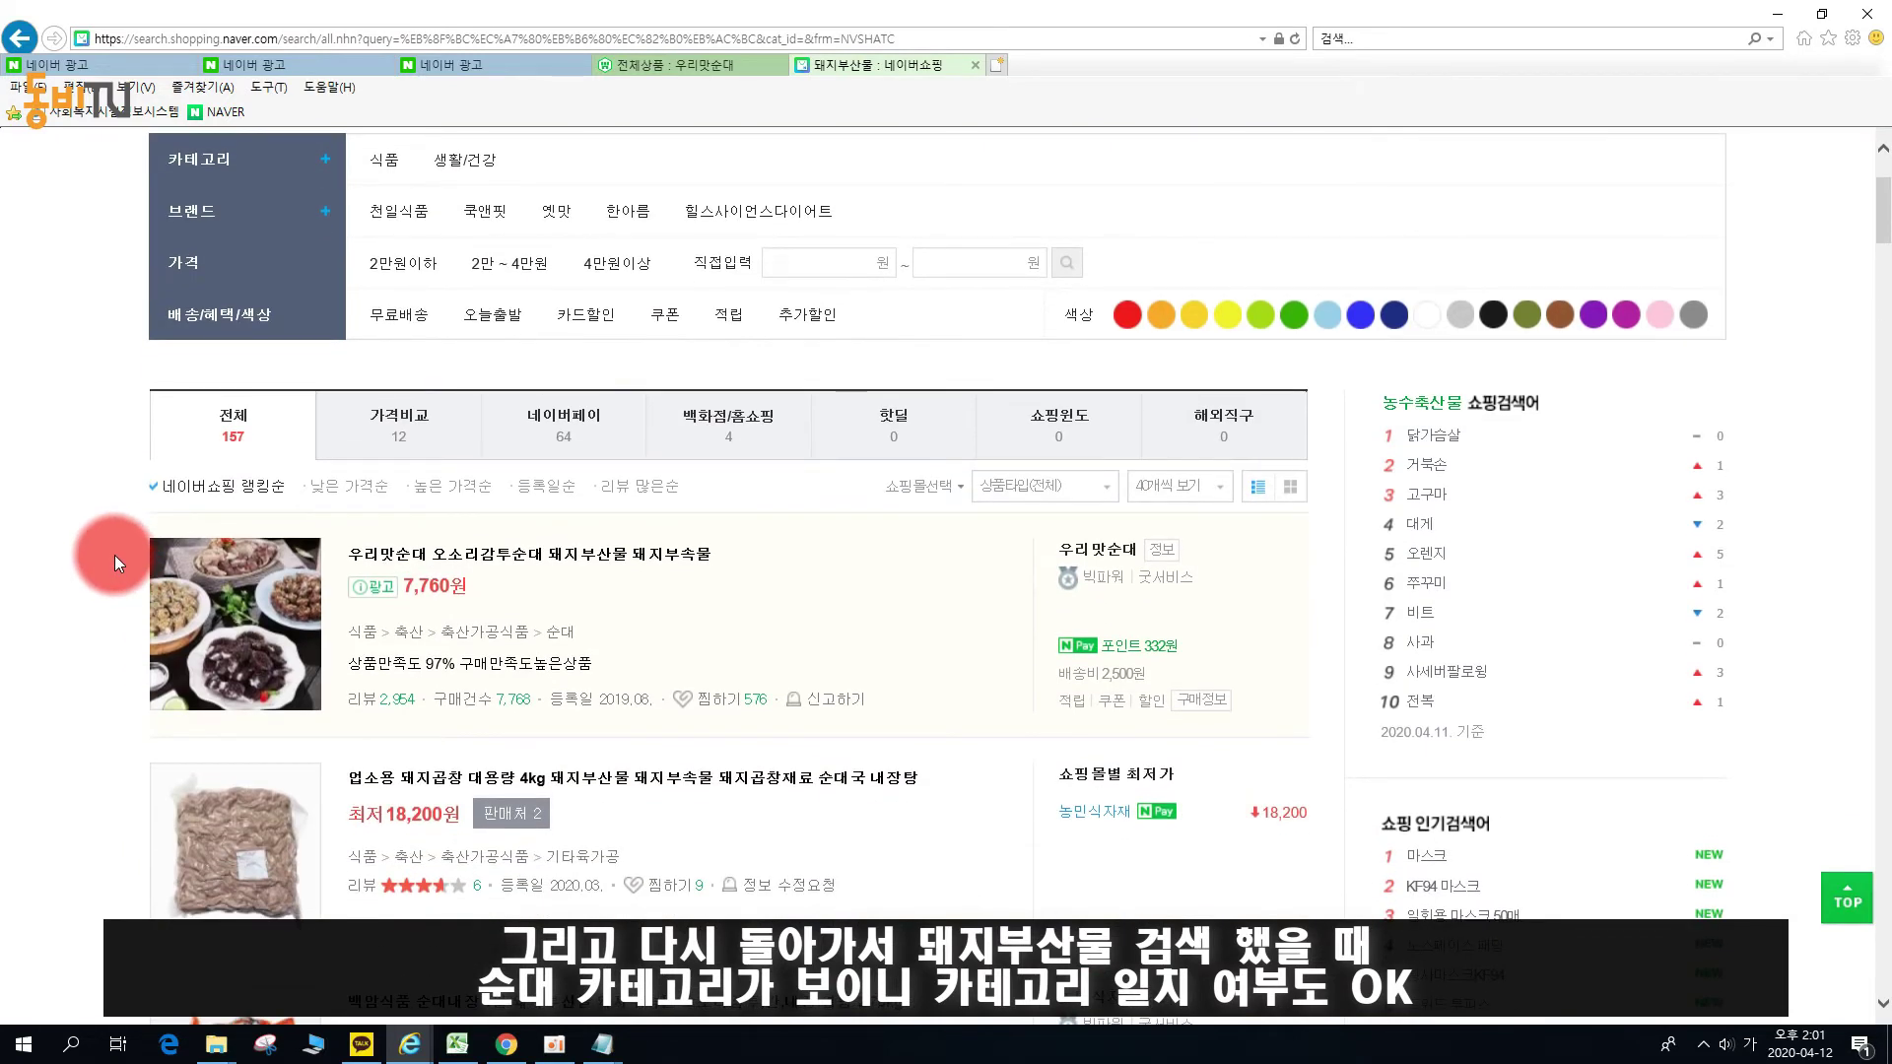
scroll(588, 636, "down", 6)
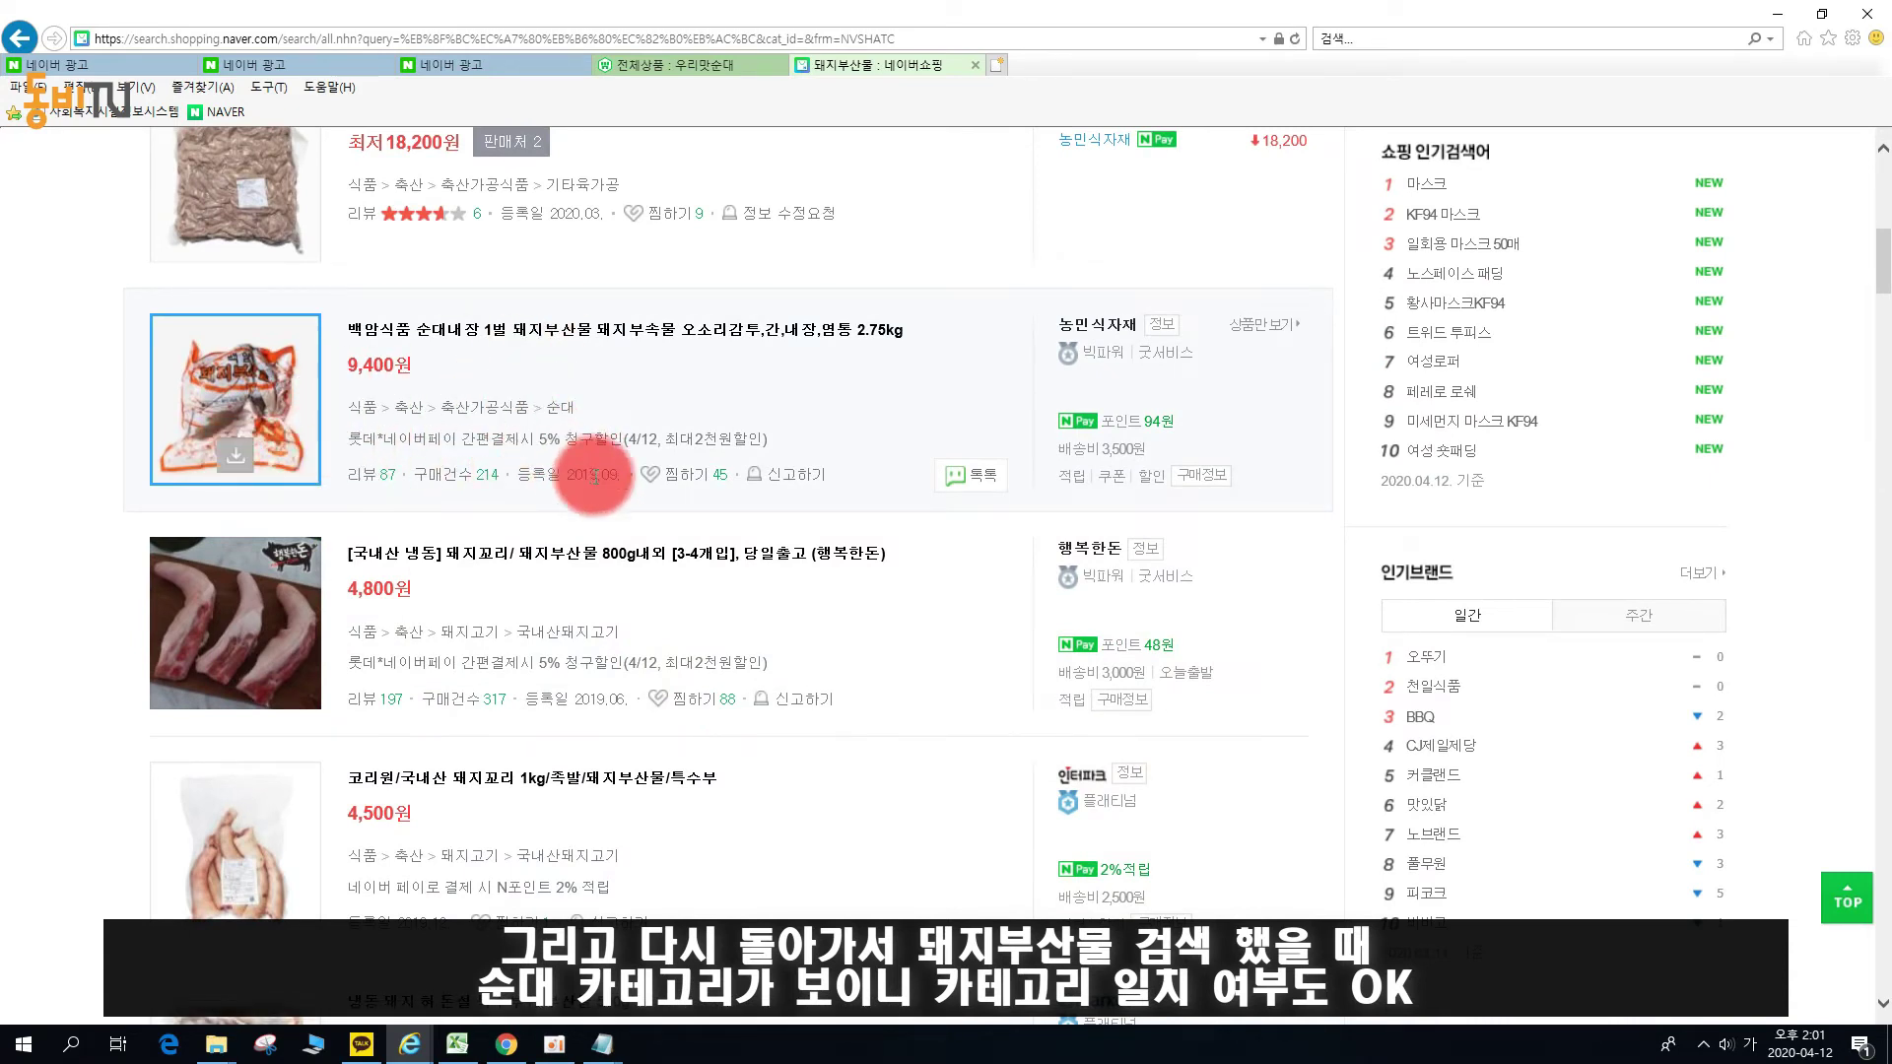
scroll(541, 404, "up", 6)
scroll(541, 798, "down", 2)
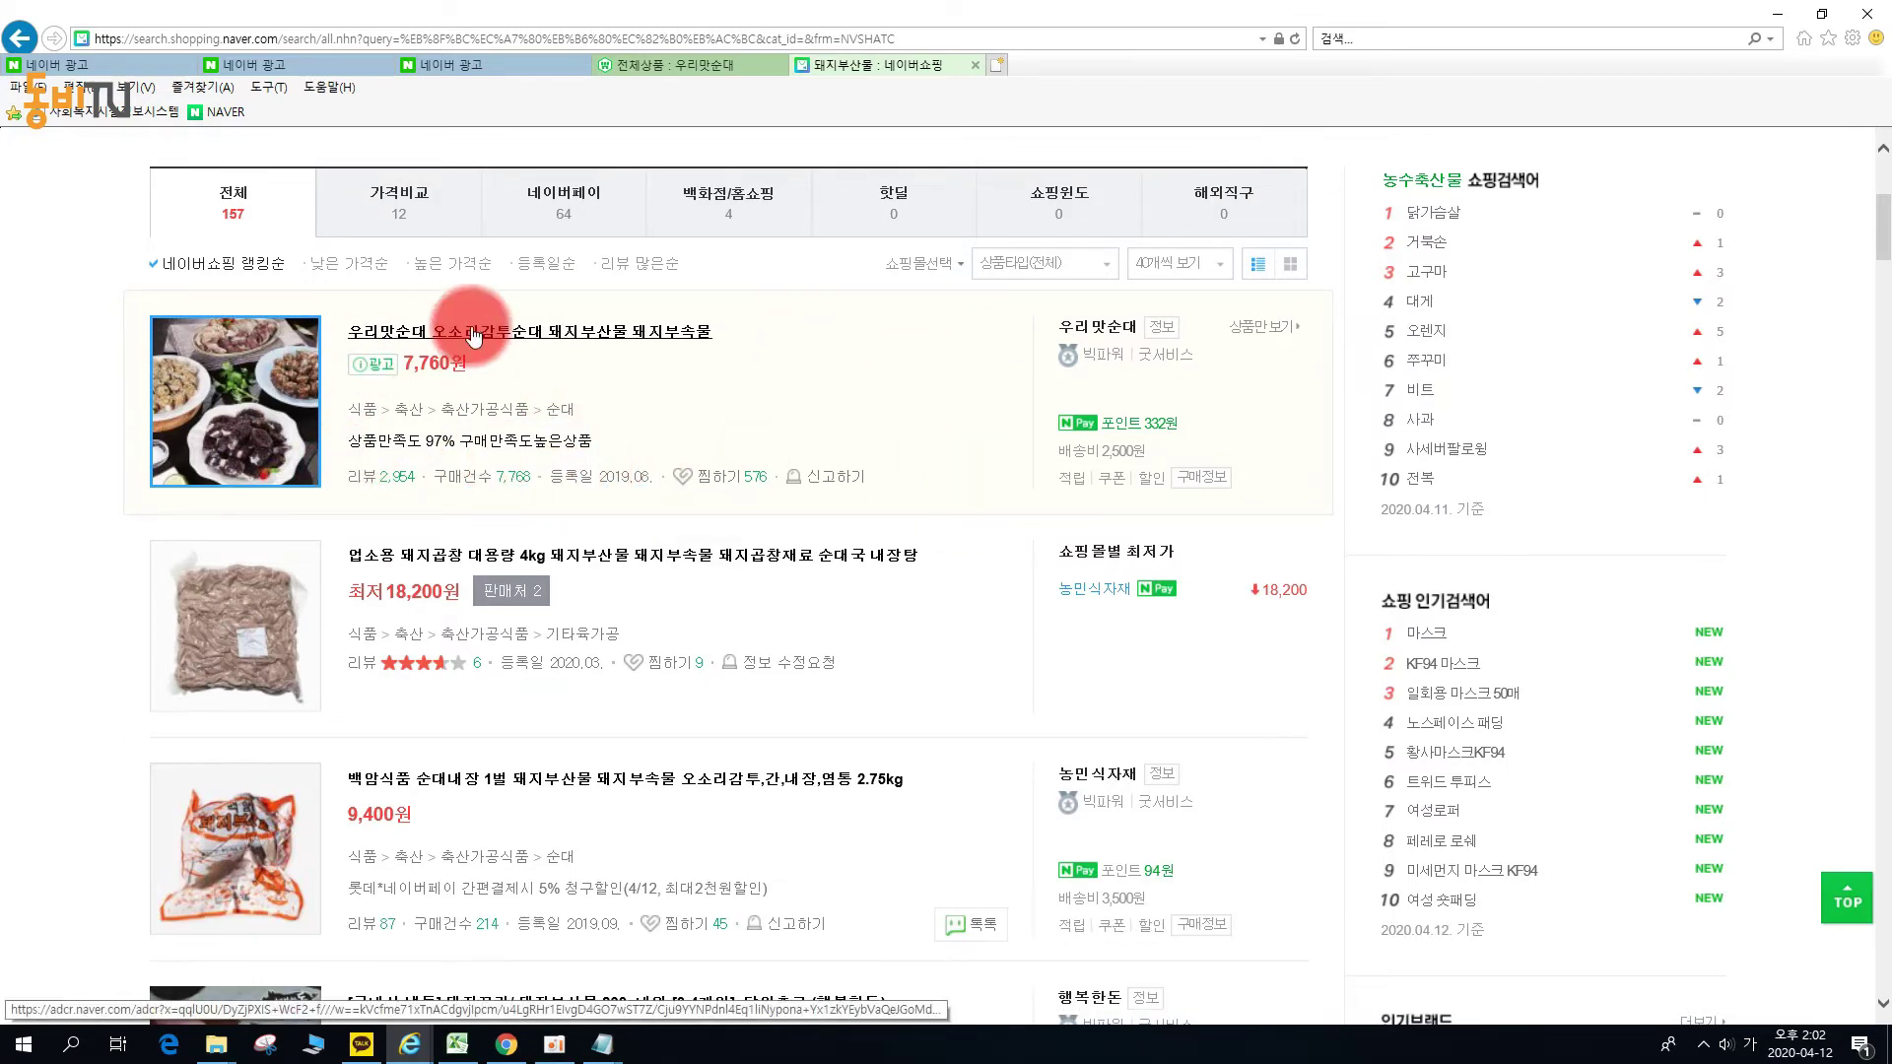
Search Naver Shopping for 돼지내장.
scroll(604, 422, "up", 2)
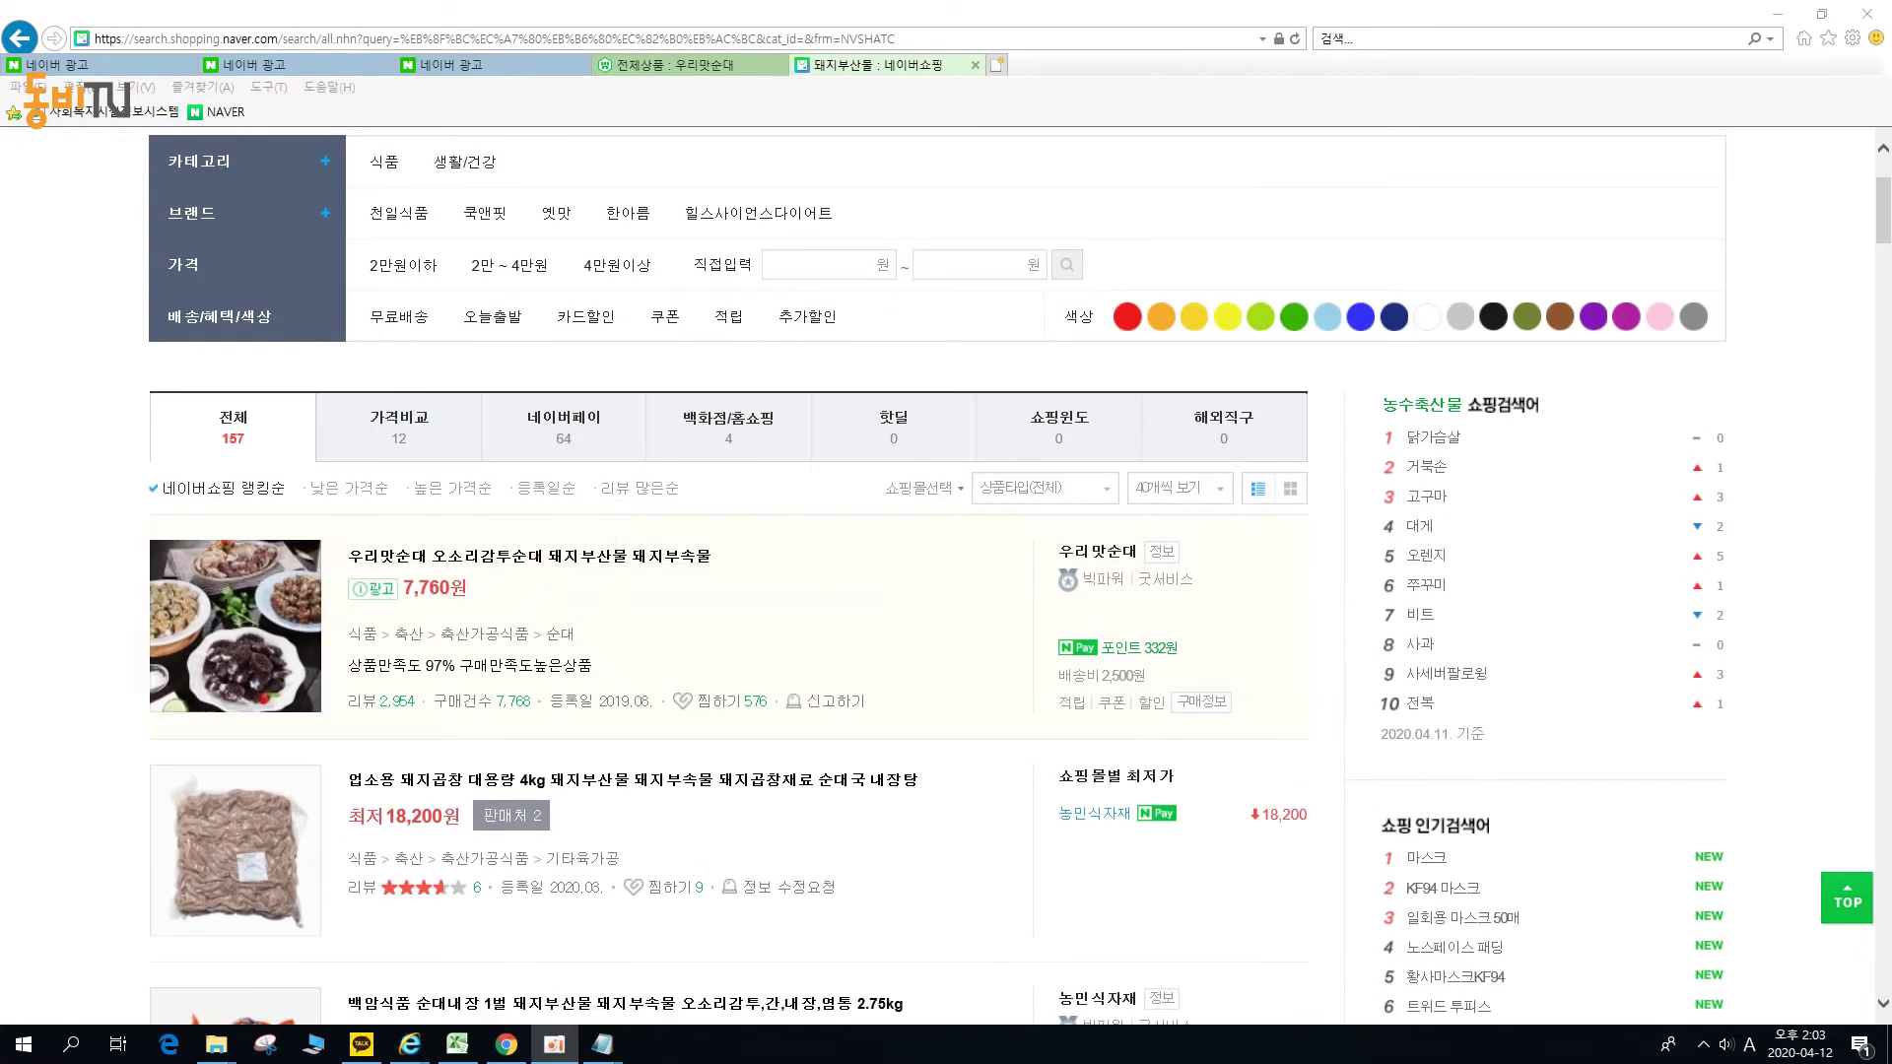
scroll(749, 561, "up", 2)
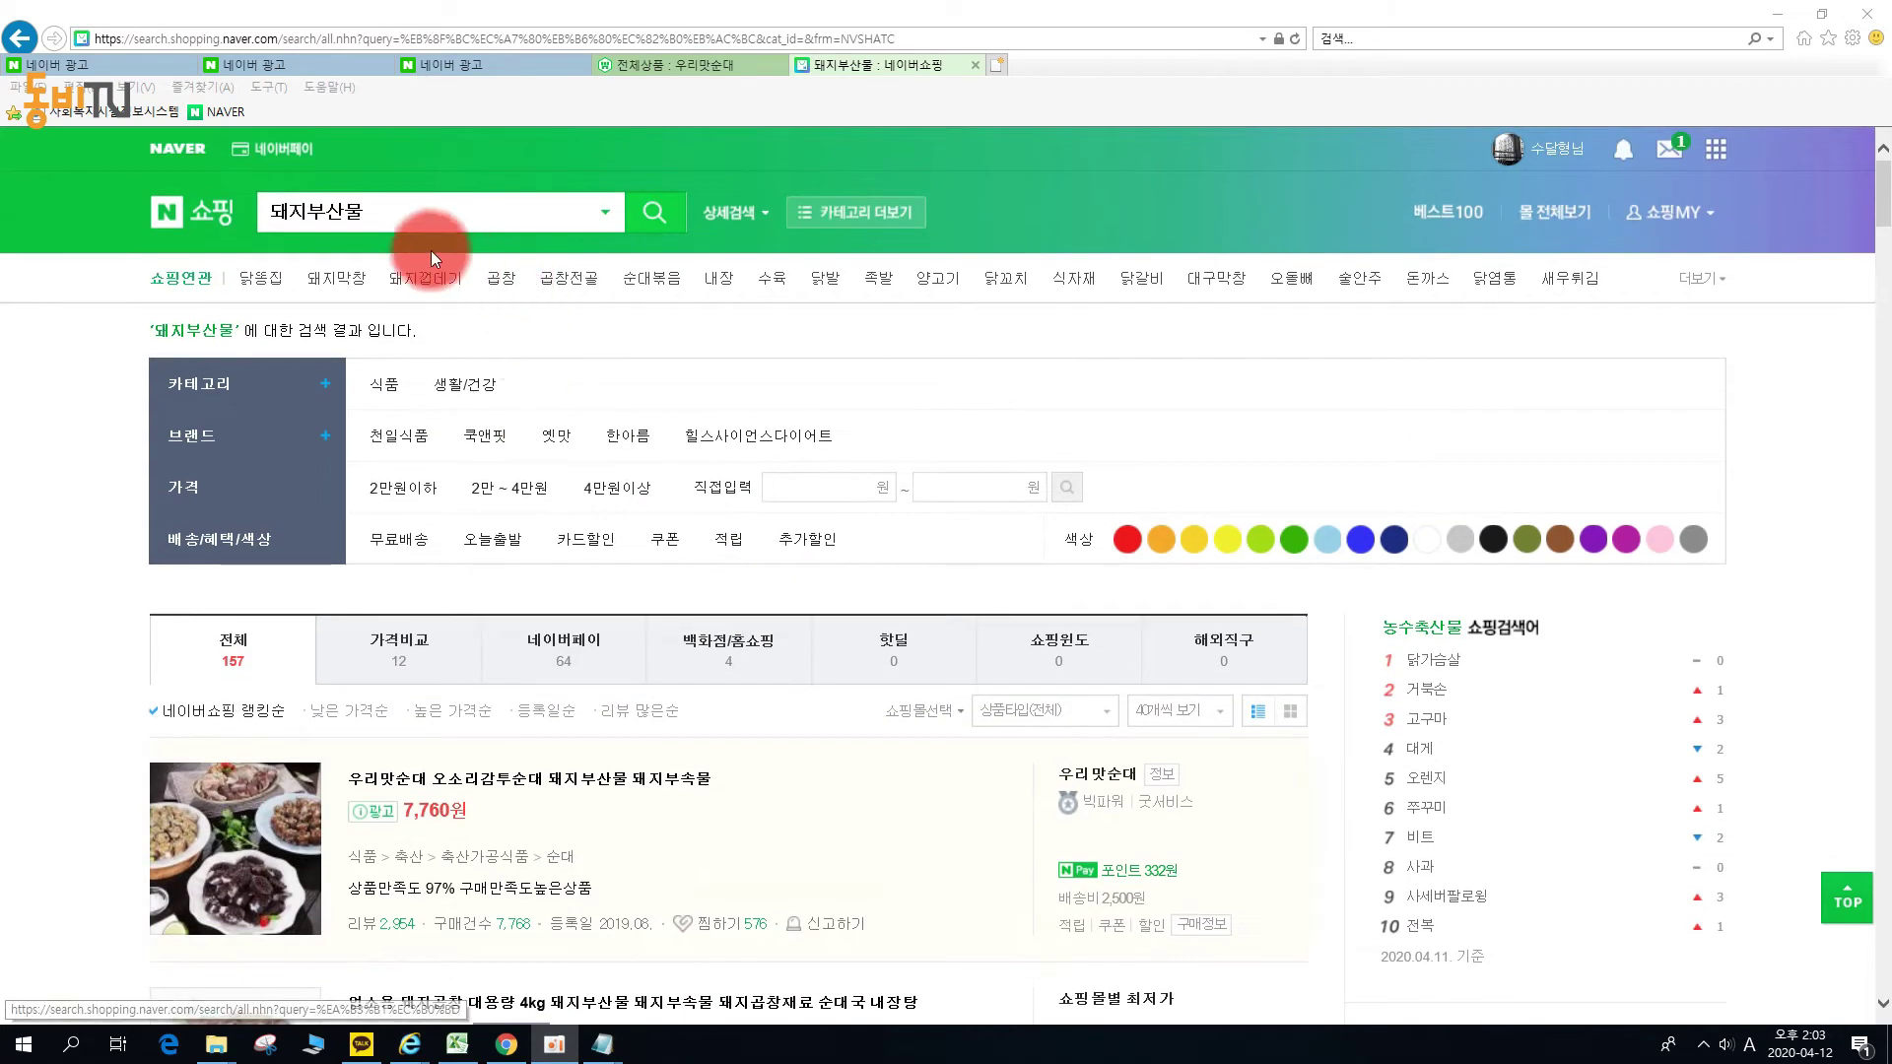
key("BackSpace")
key("BackSpace")
key("BackSpace")
type("내장")
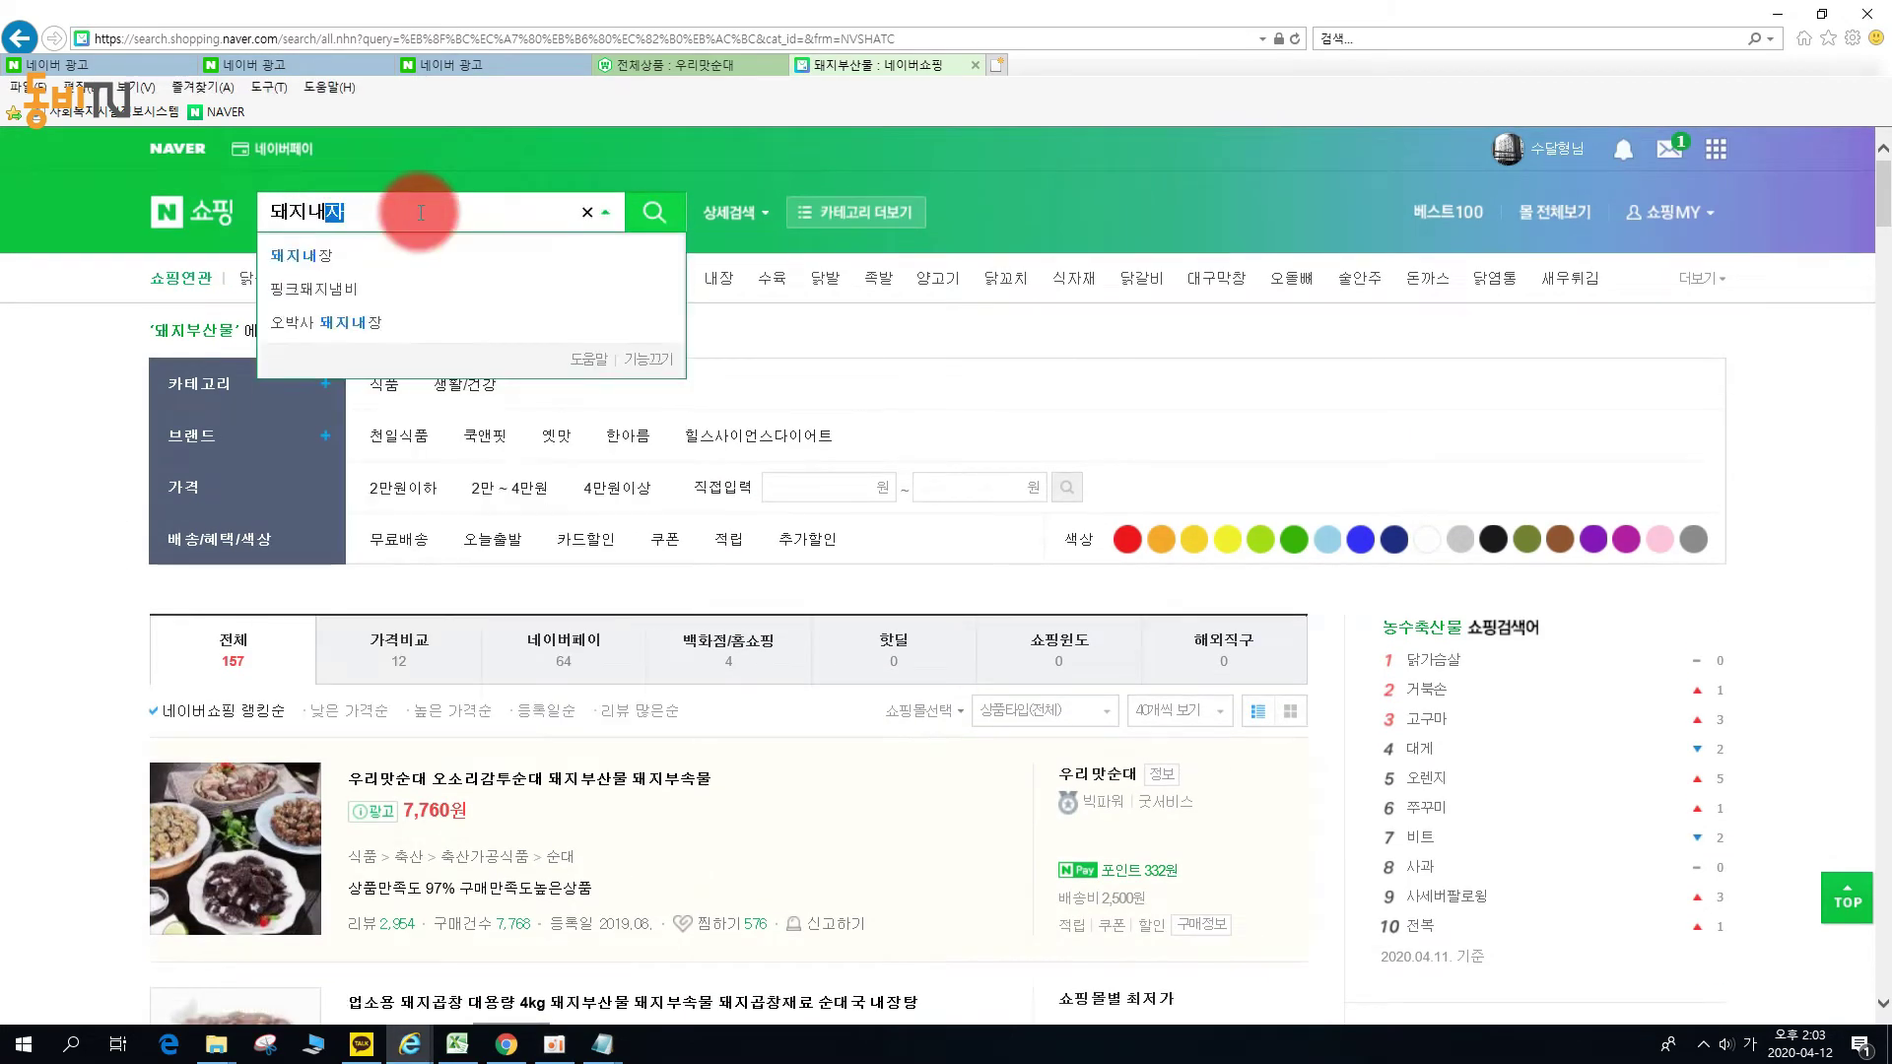
key("Return")
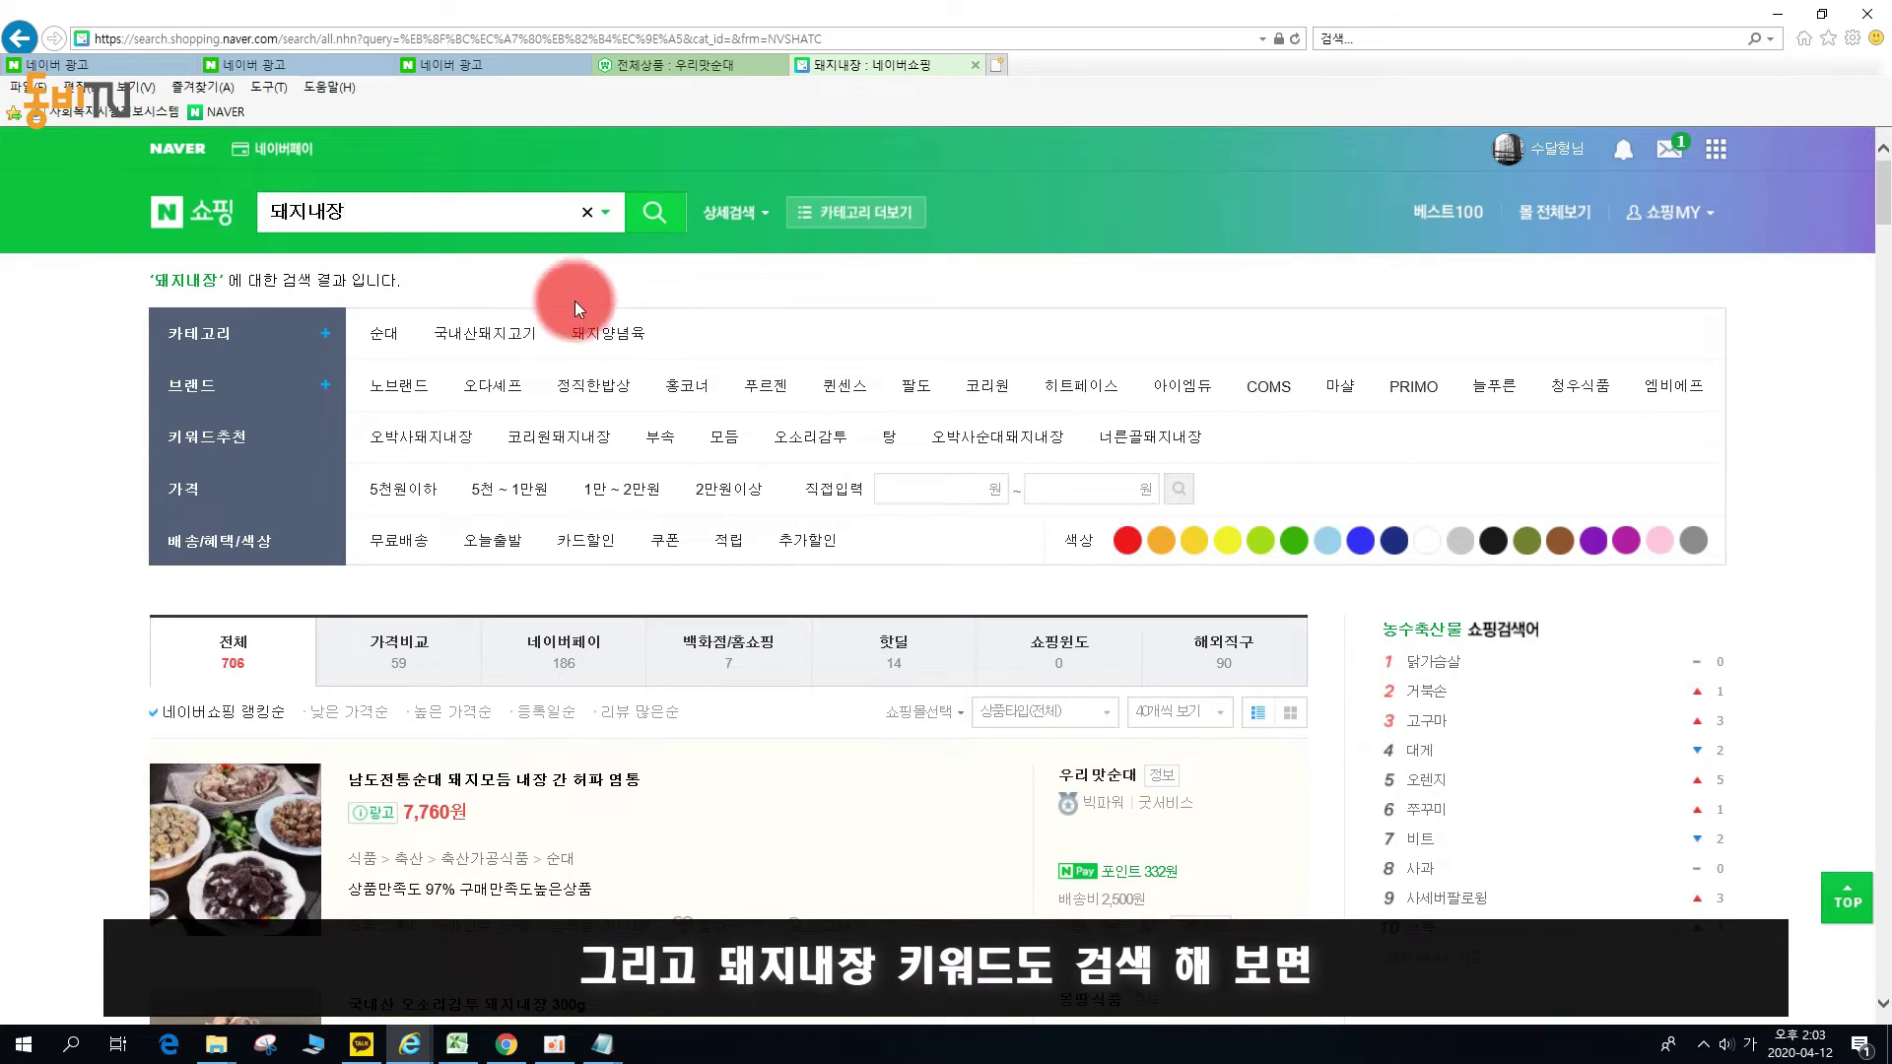
Check the 돼지내장 results for competing advertised products and compare their categories with the regular listings.
scroll(595, 497, "down", 4)
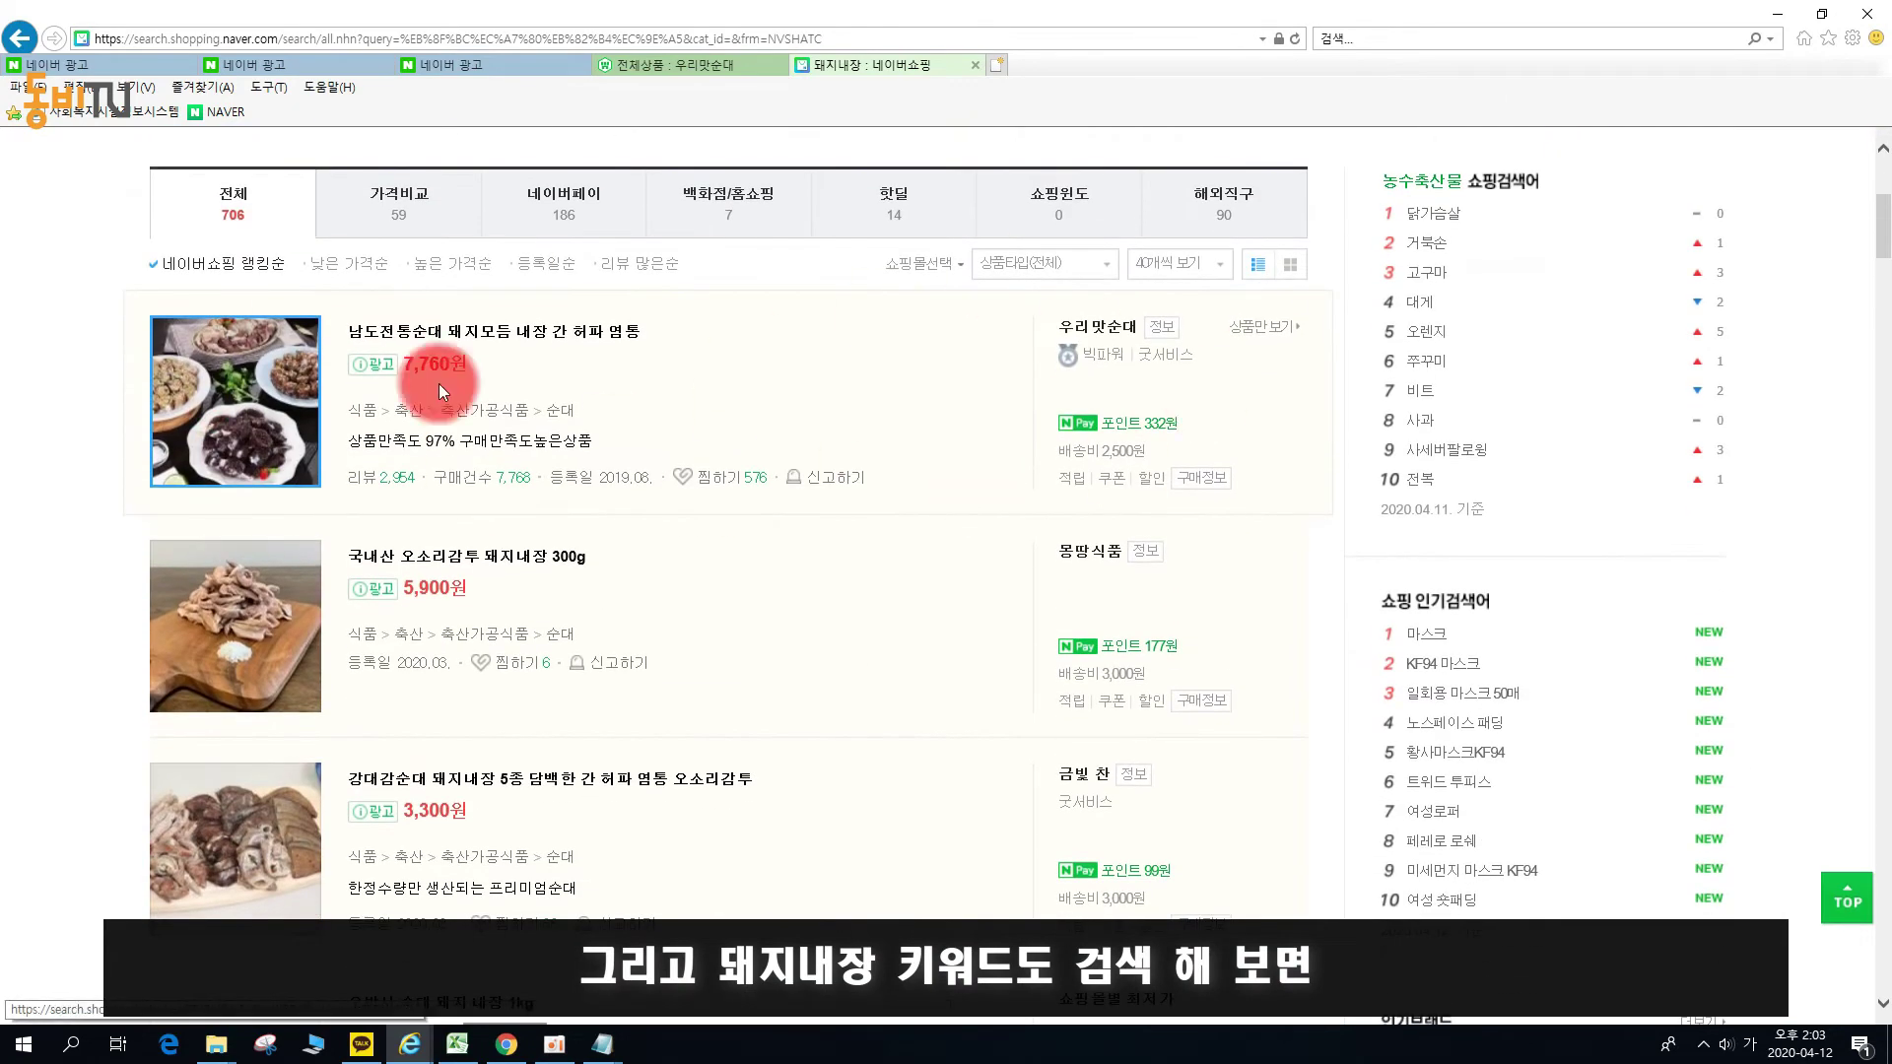
scroll(293, 453, "down", 2)
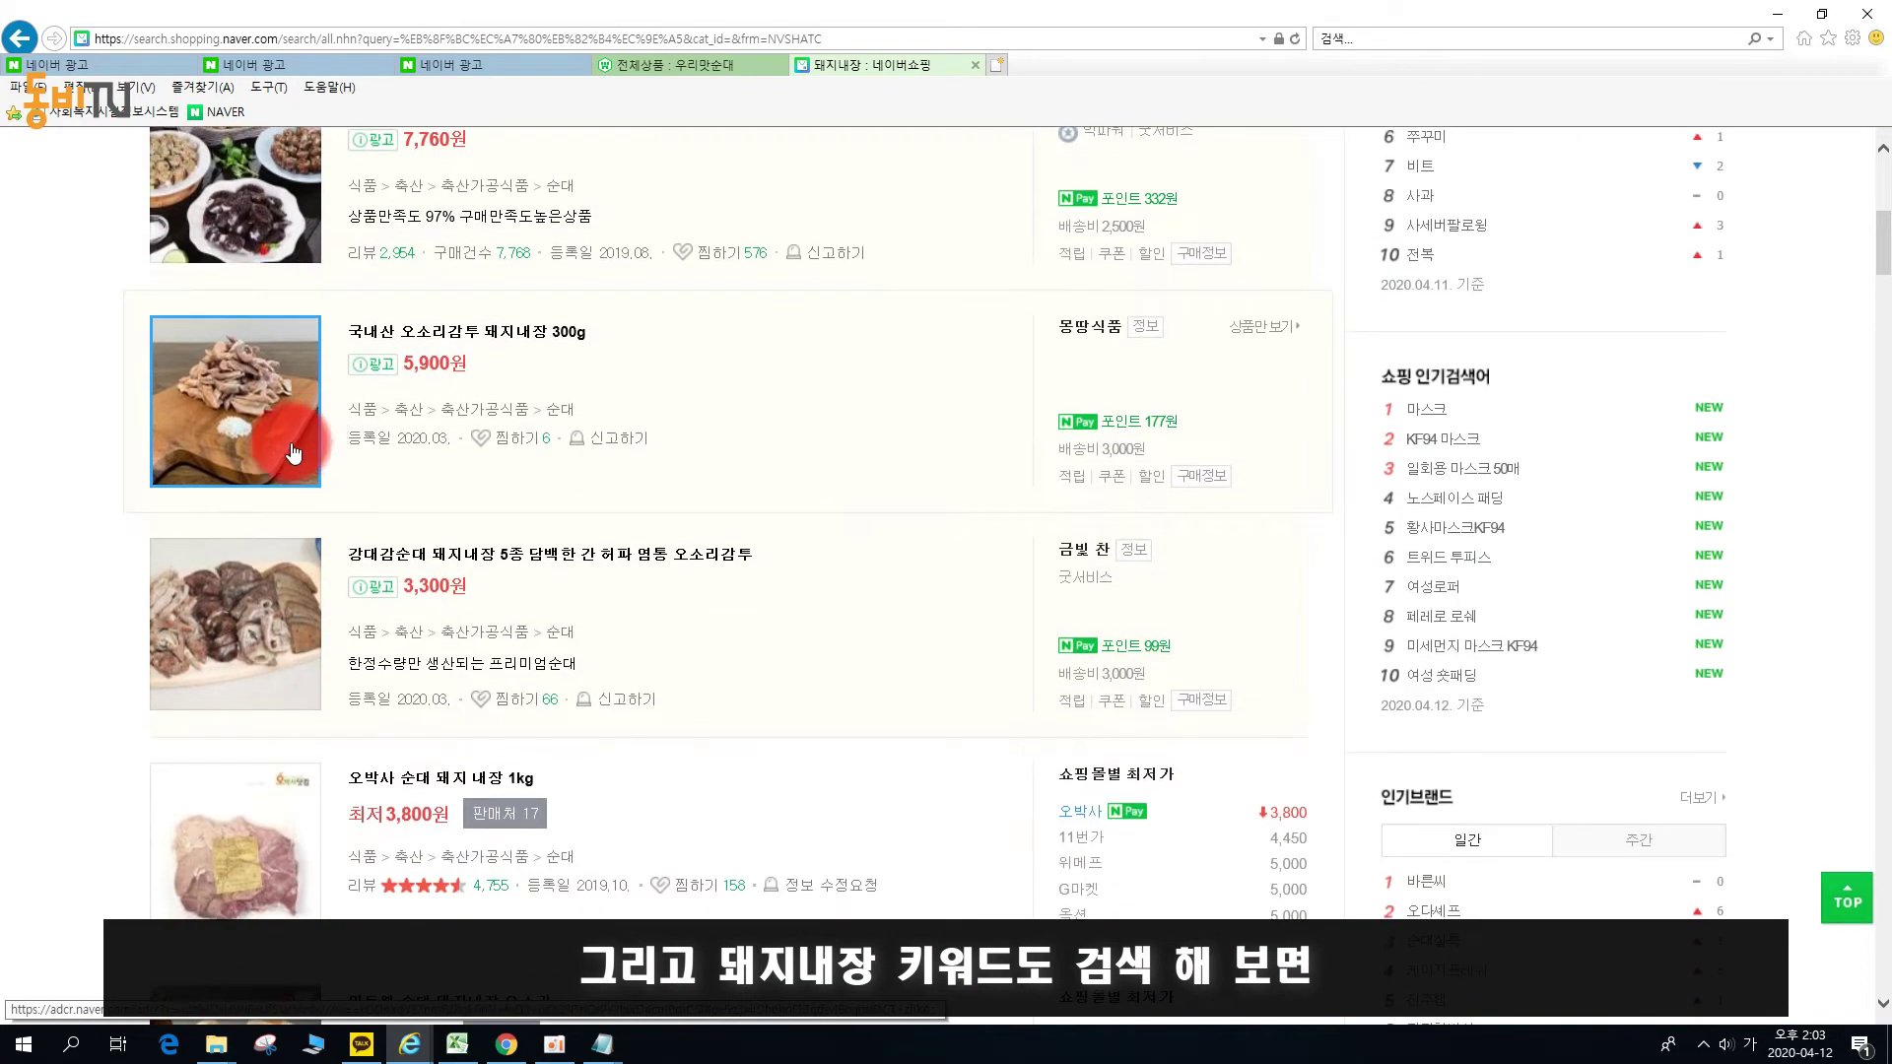
scroll(416, 639, "up", 4)
scroll(433, 611, "down", 4)
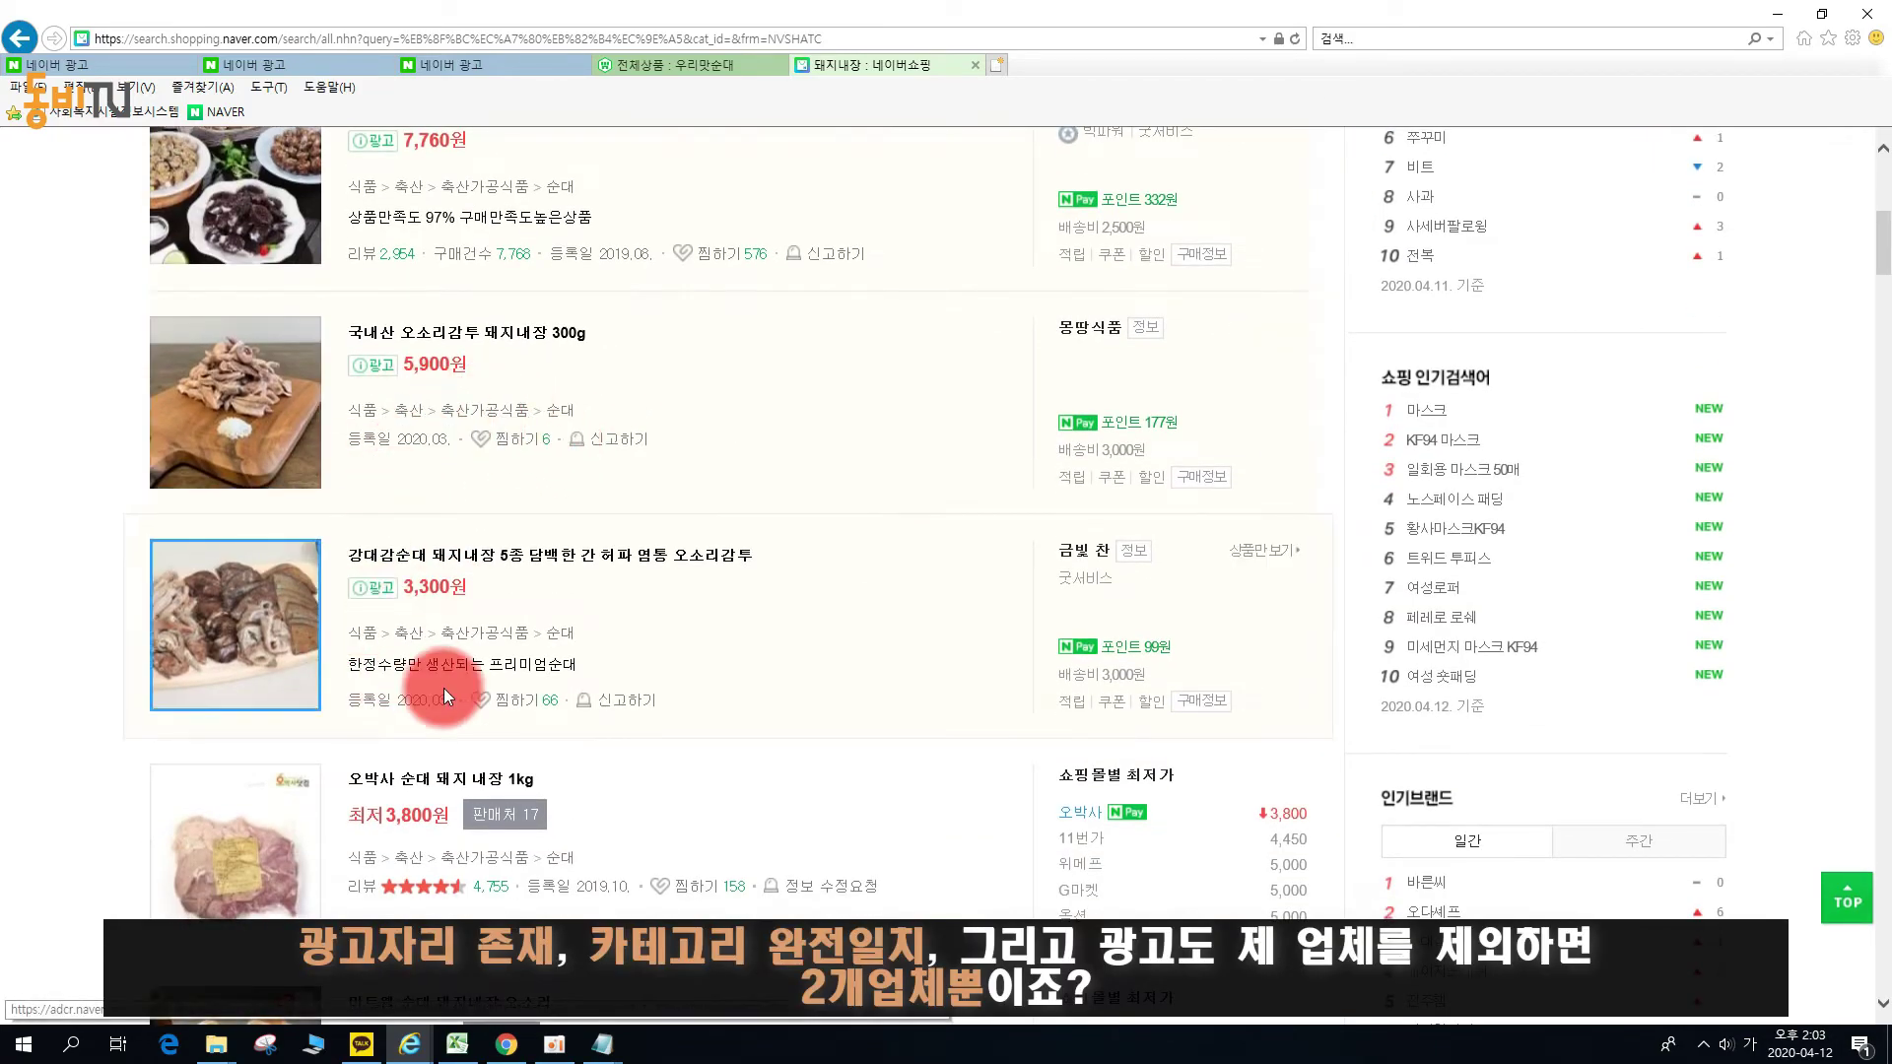
scroll(439, 684, "down", 4)
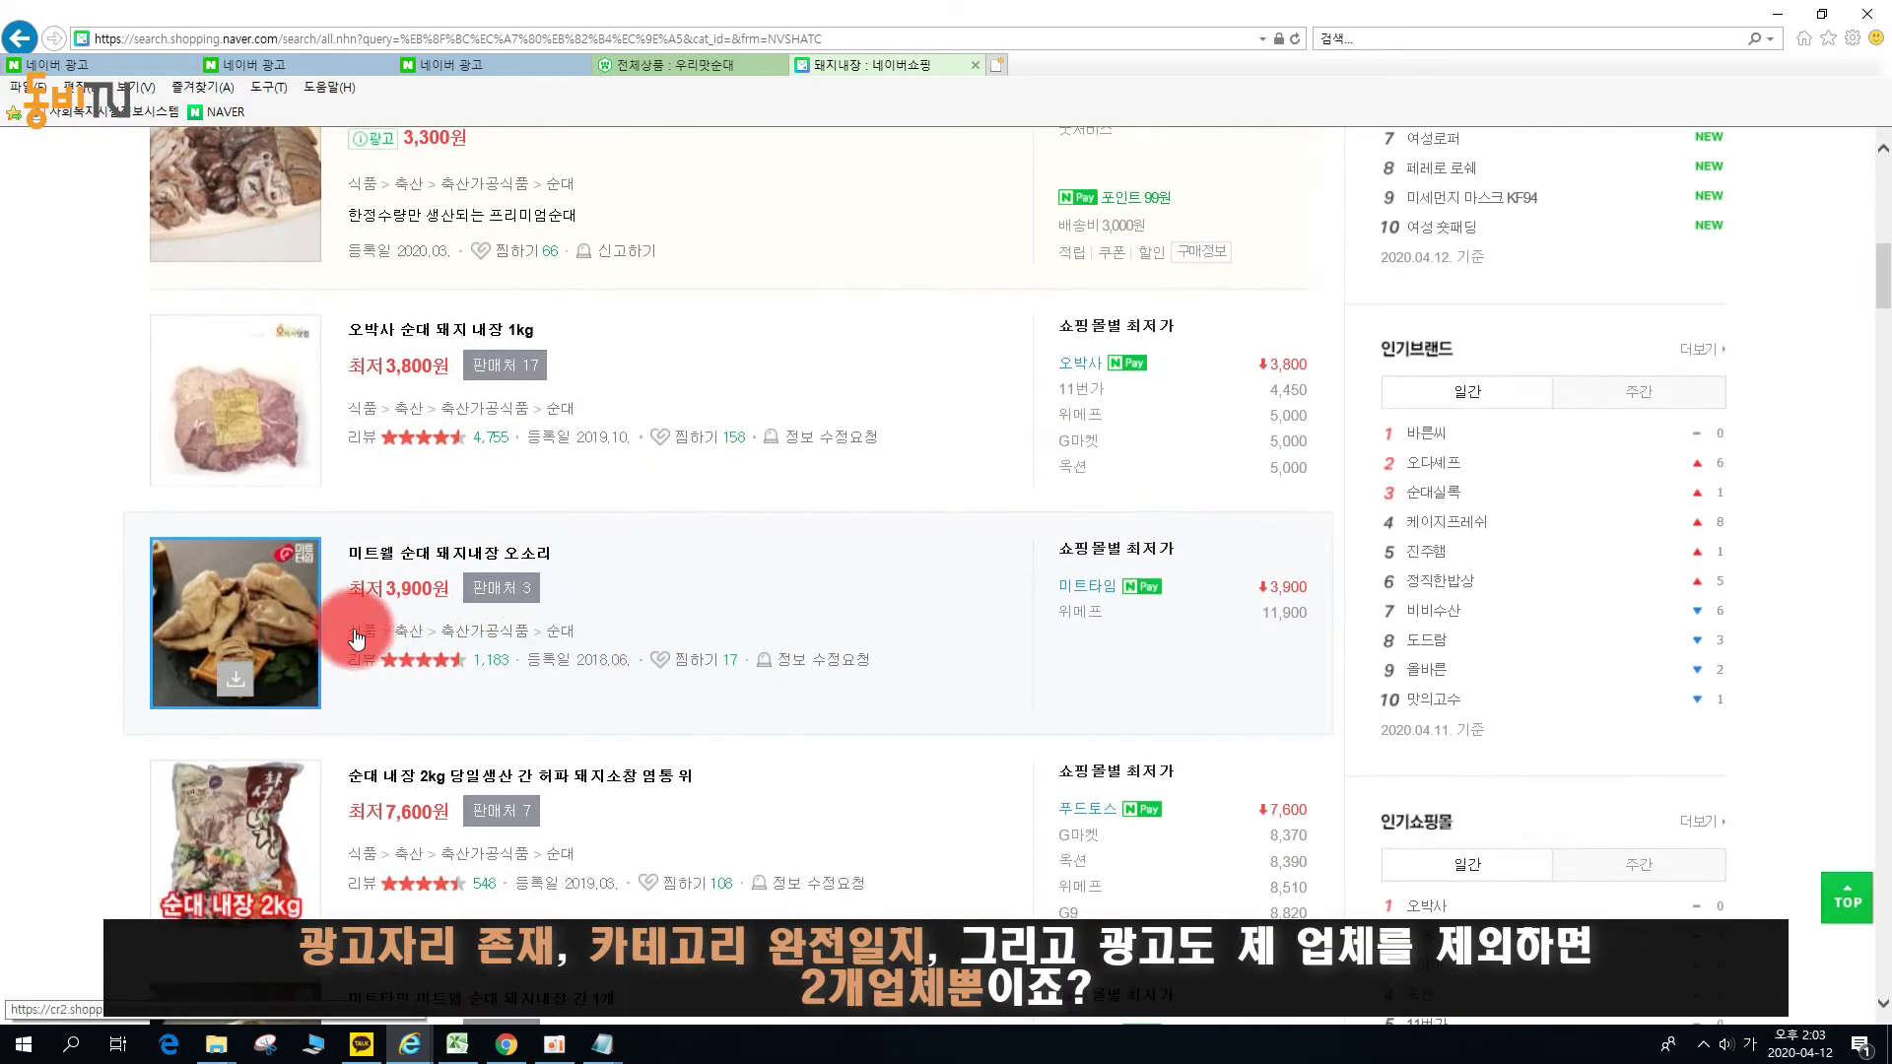
scroll(374, 642, "up", 8)
scroll(550, 802, "down", 4)
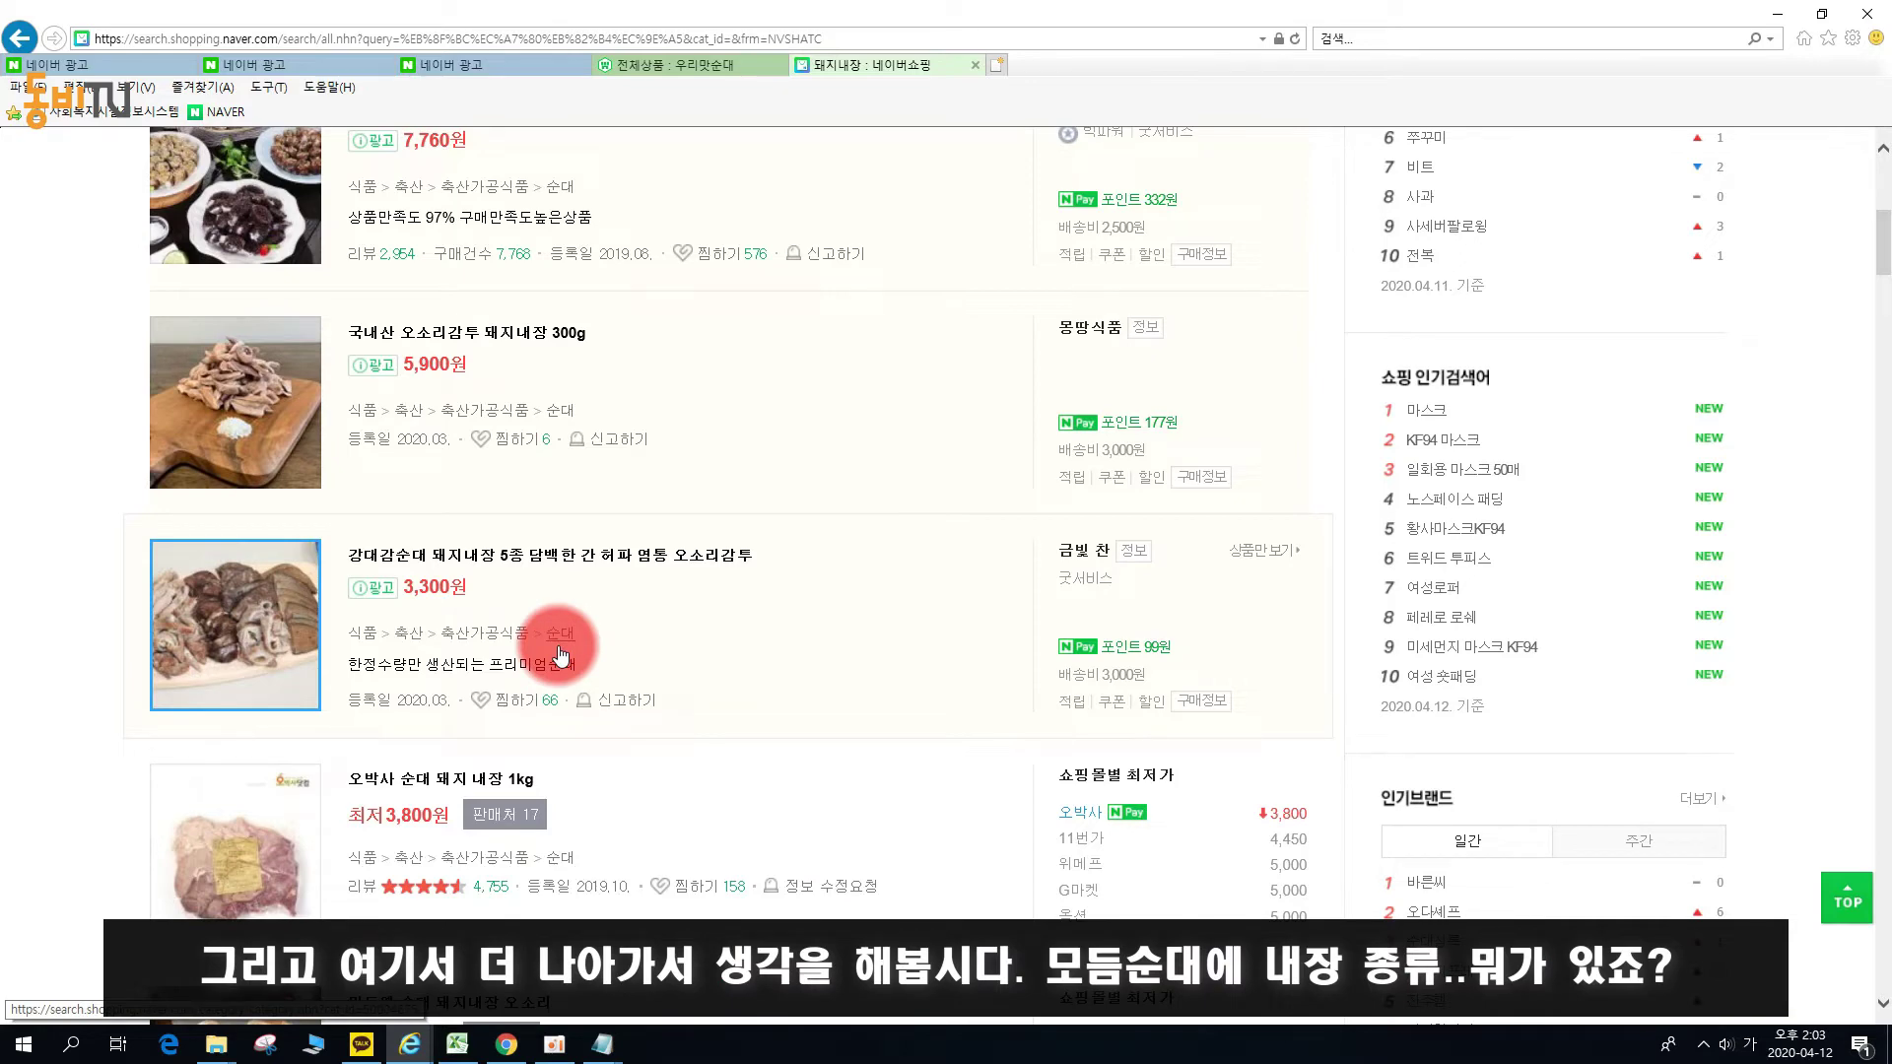
Search Naver Shopping for 돼지간 and check the advertised products and the category paths of the listings.
scroll(613, 630, "up", 7)
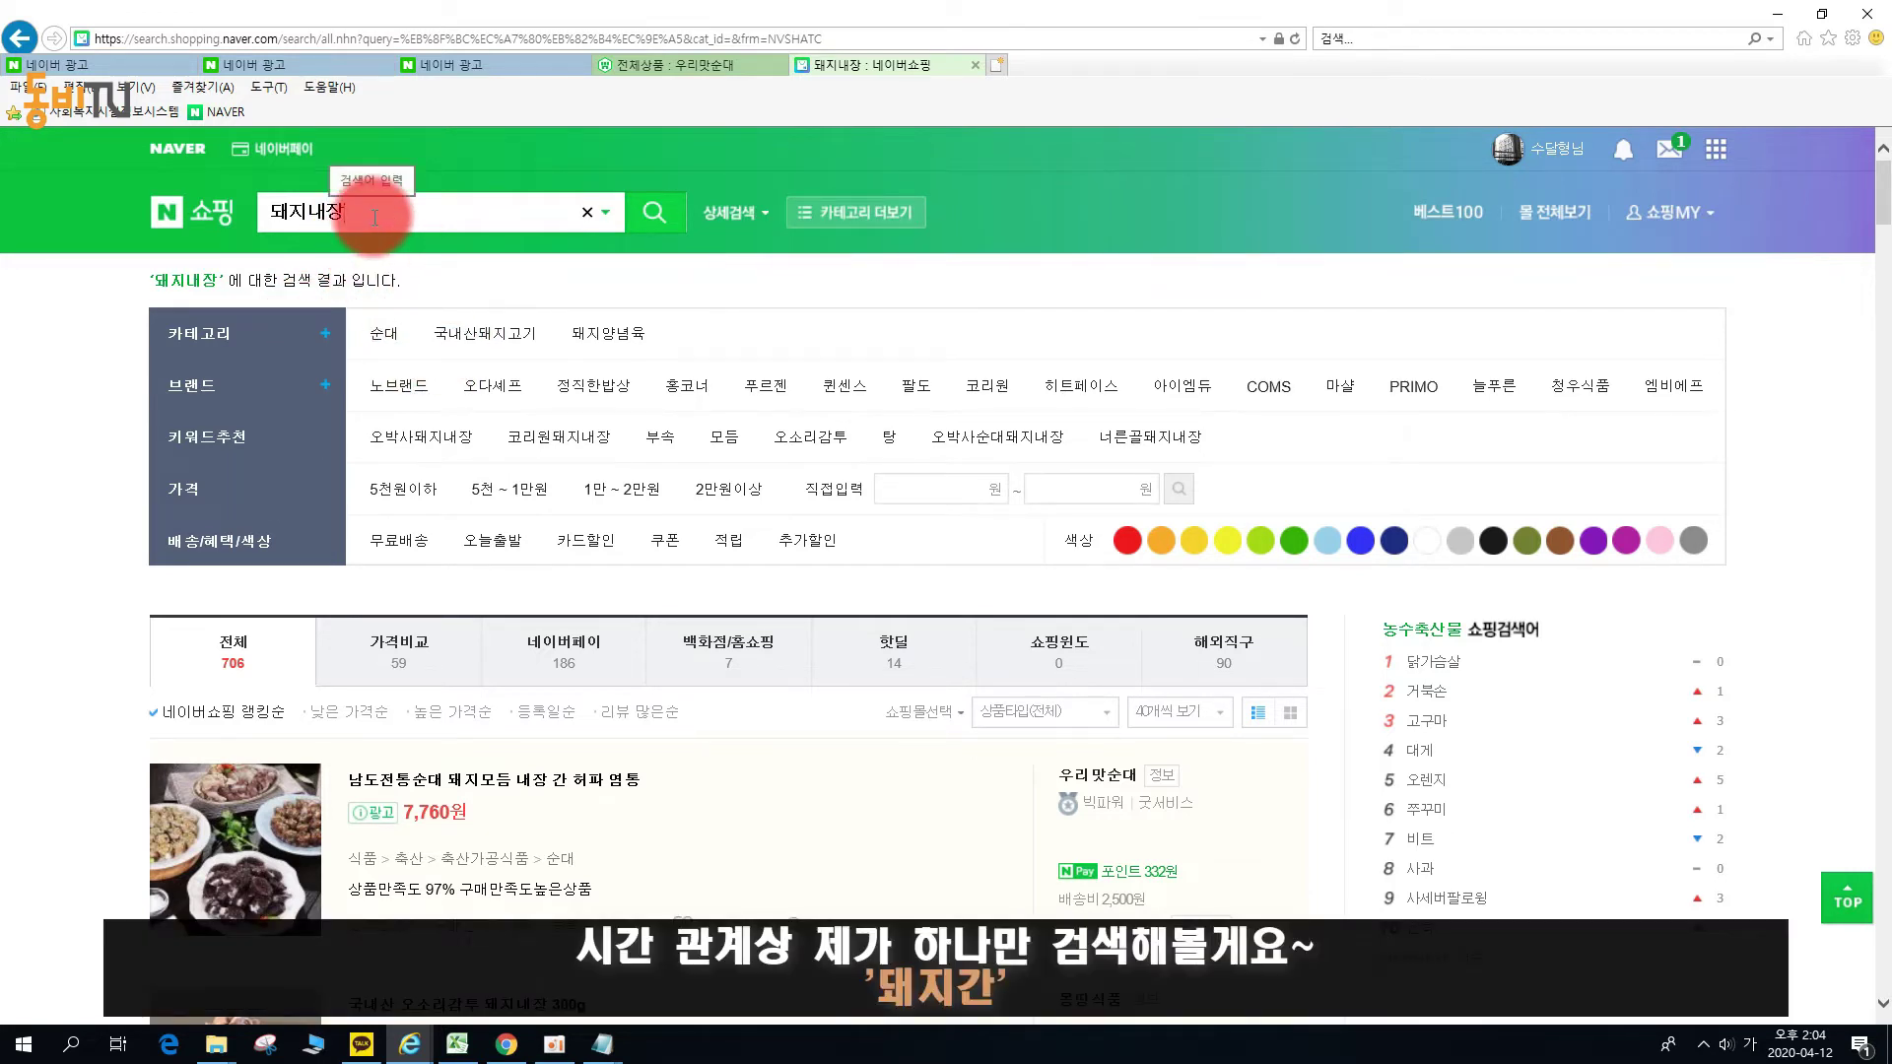
left_click_drag(374, 217, 254, 215)
type("돼지간")
key("Return")
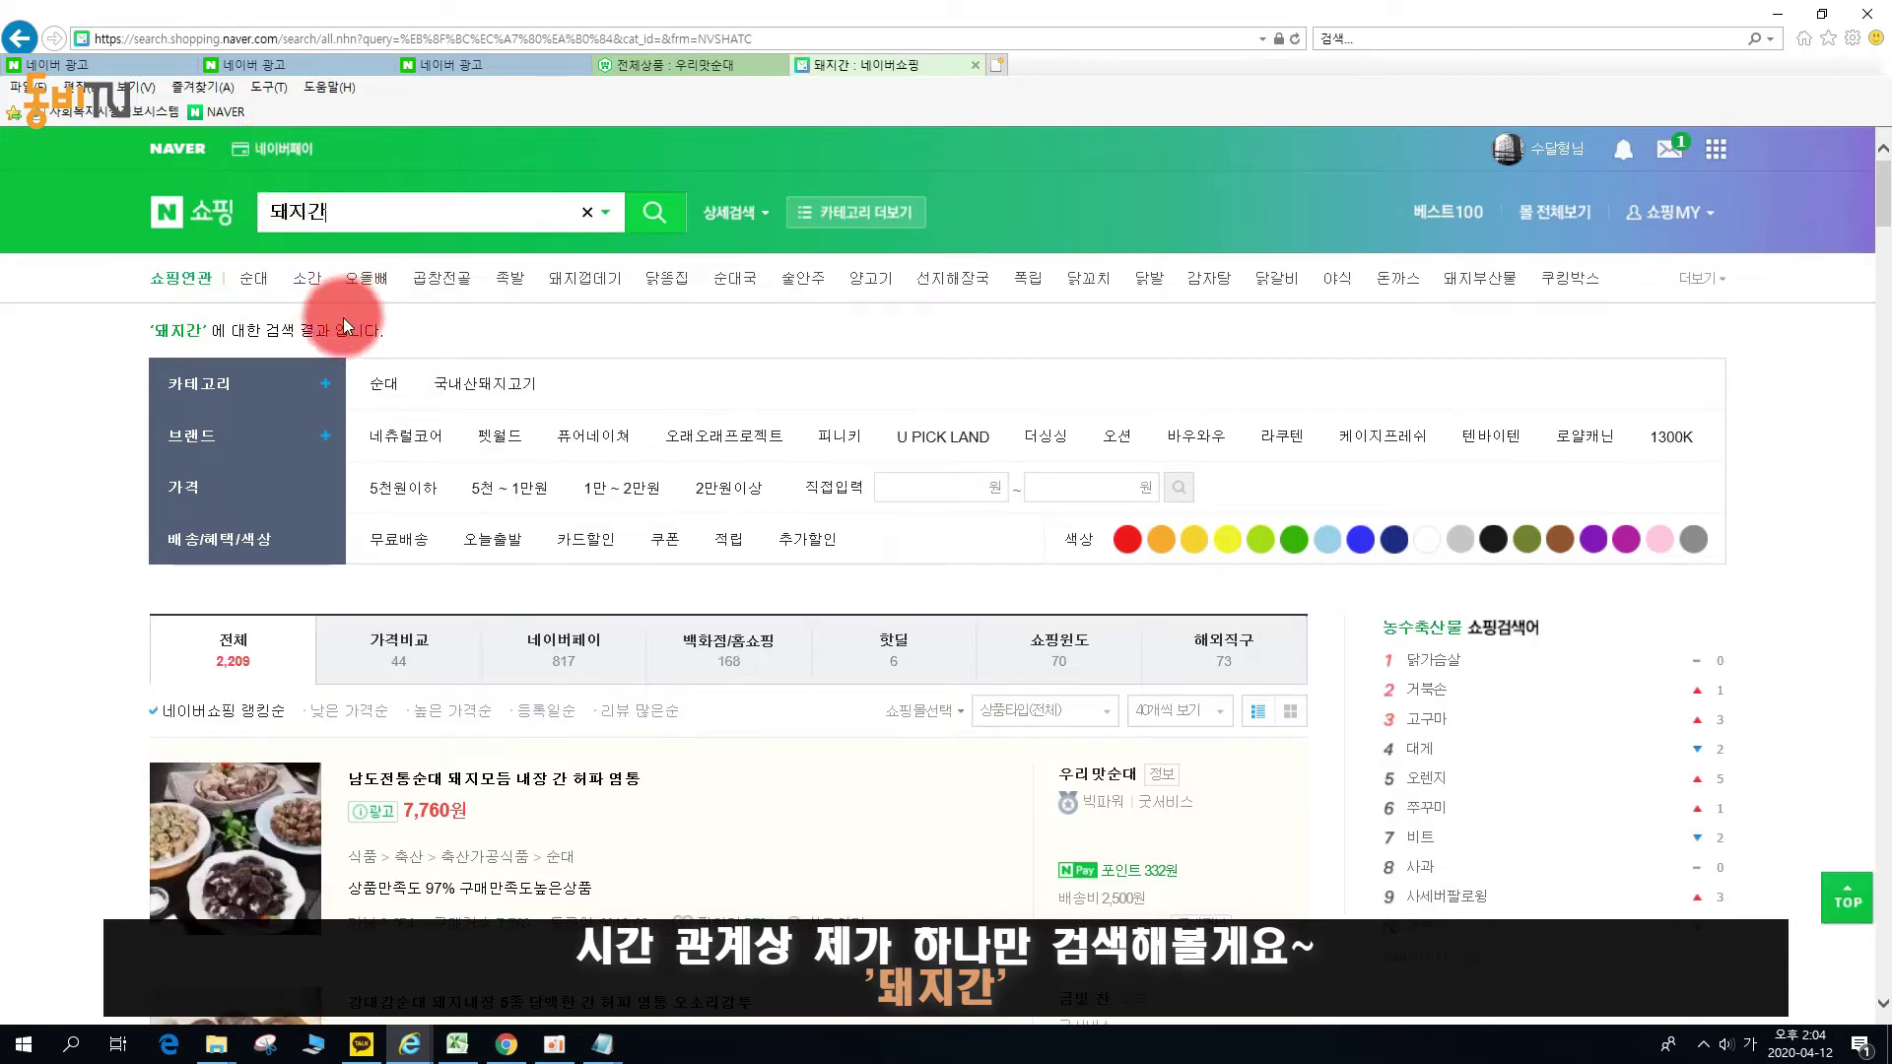
scroll(405, 436, "down", 2)
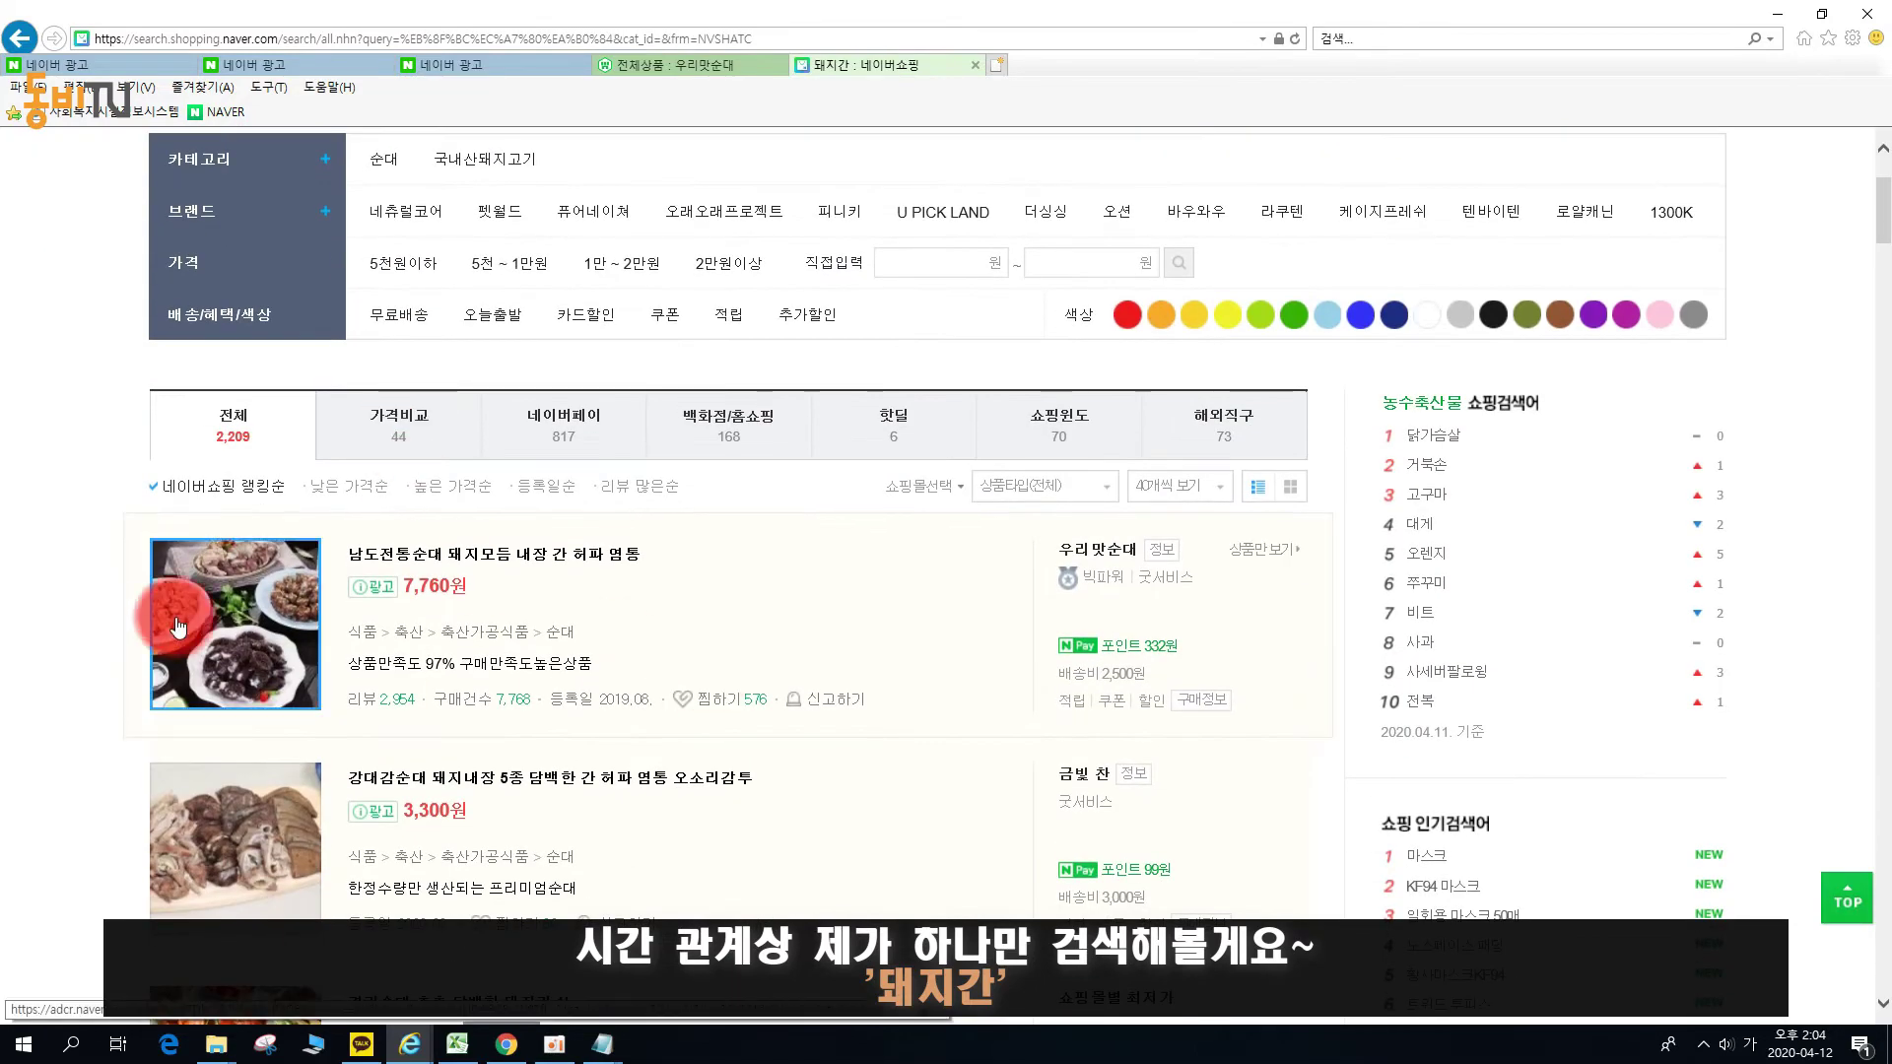
scroll(463, 613, "down", 4)
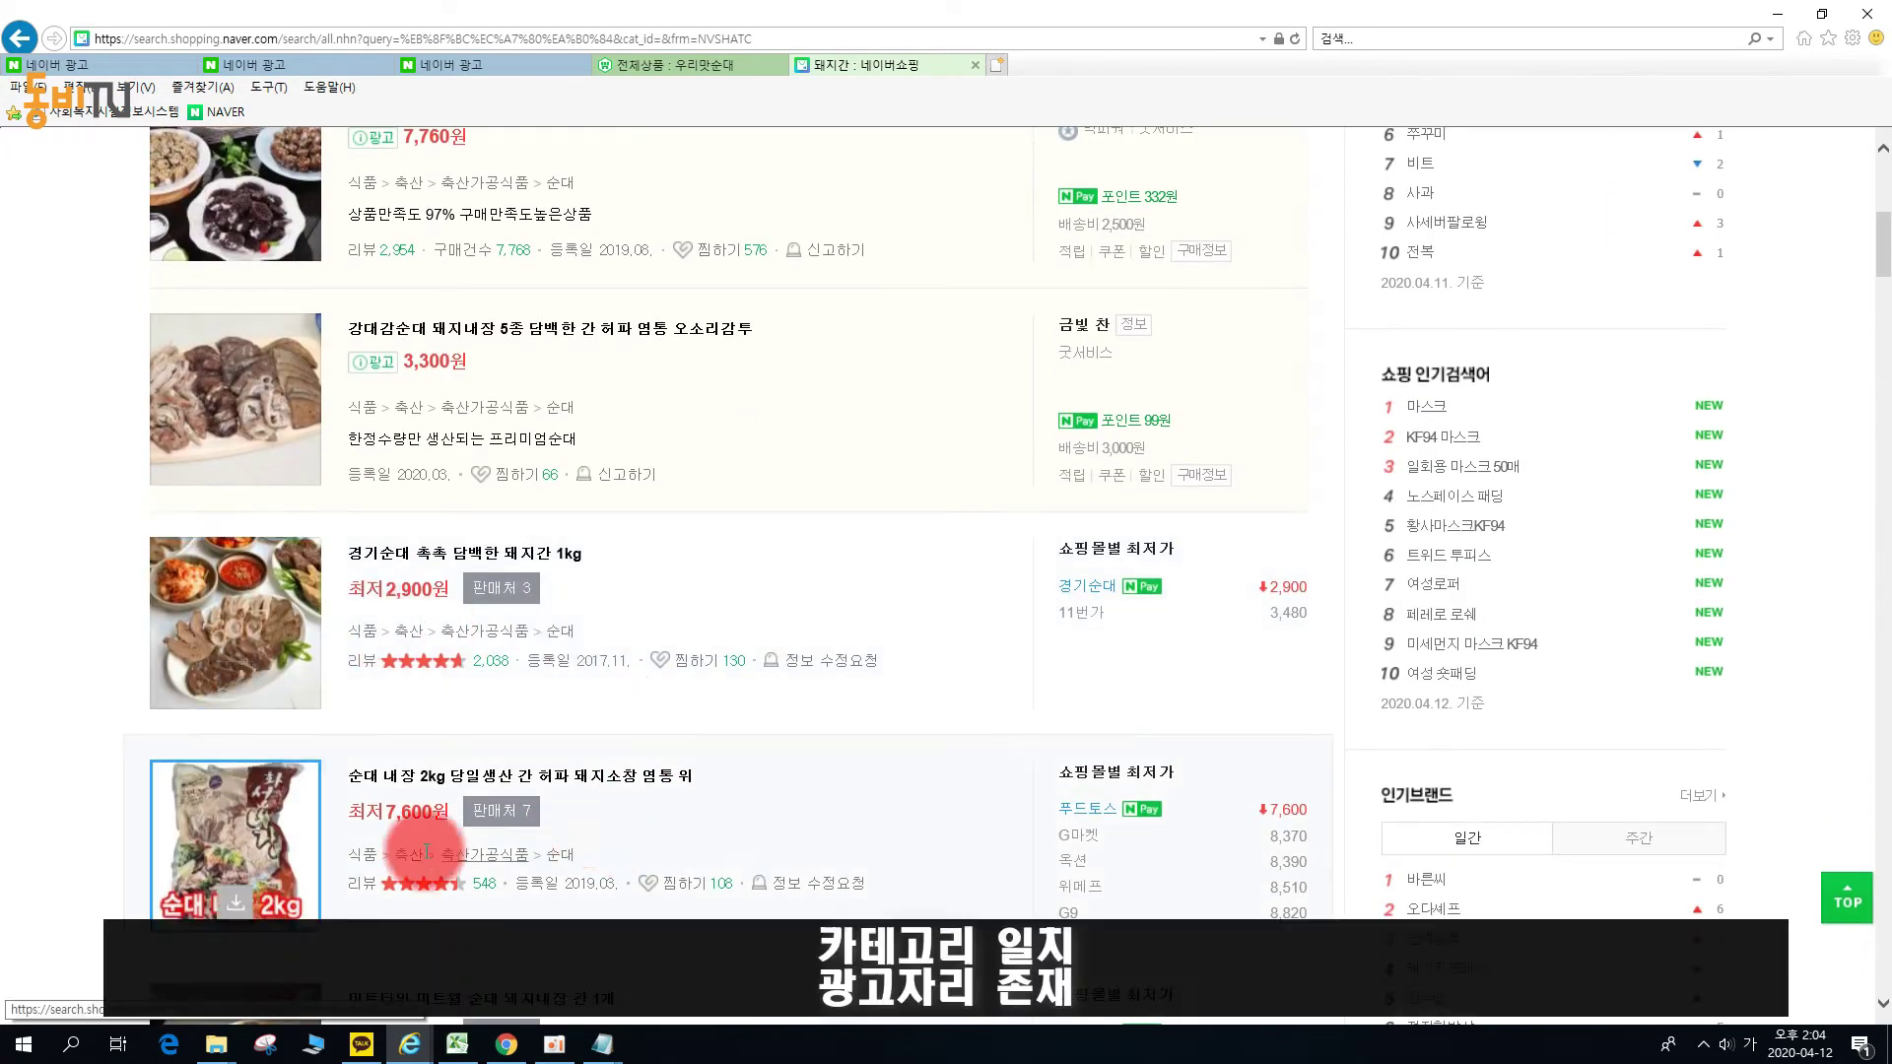
scroll(352, 648, "up", 2)
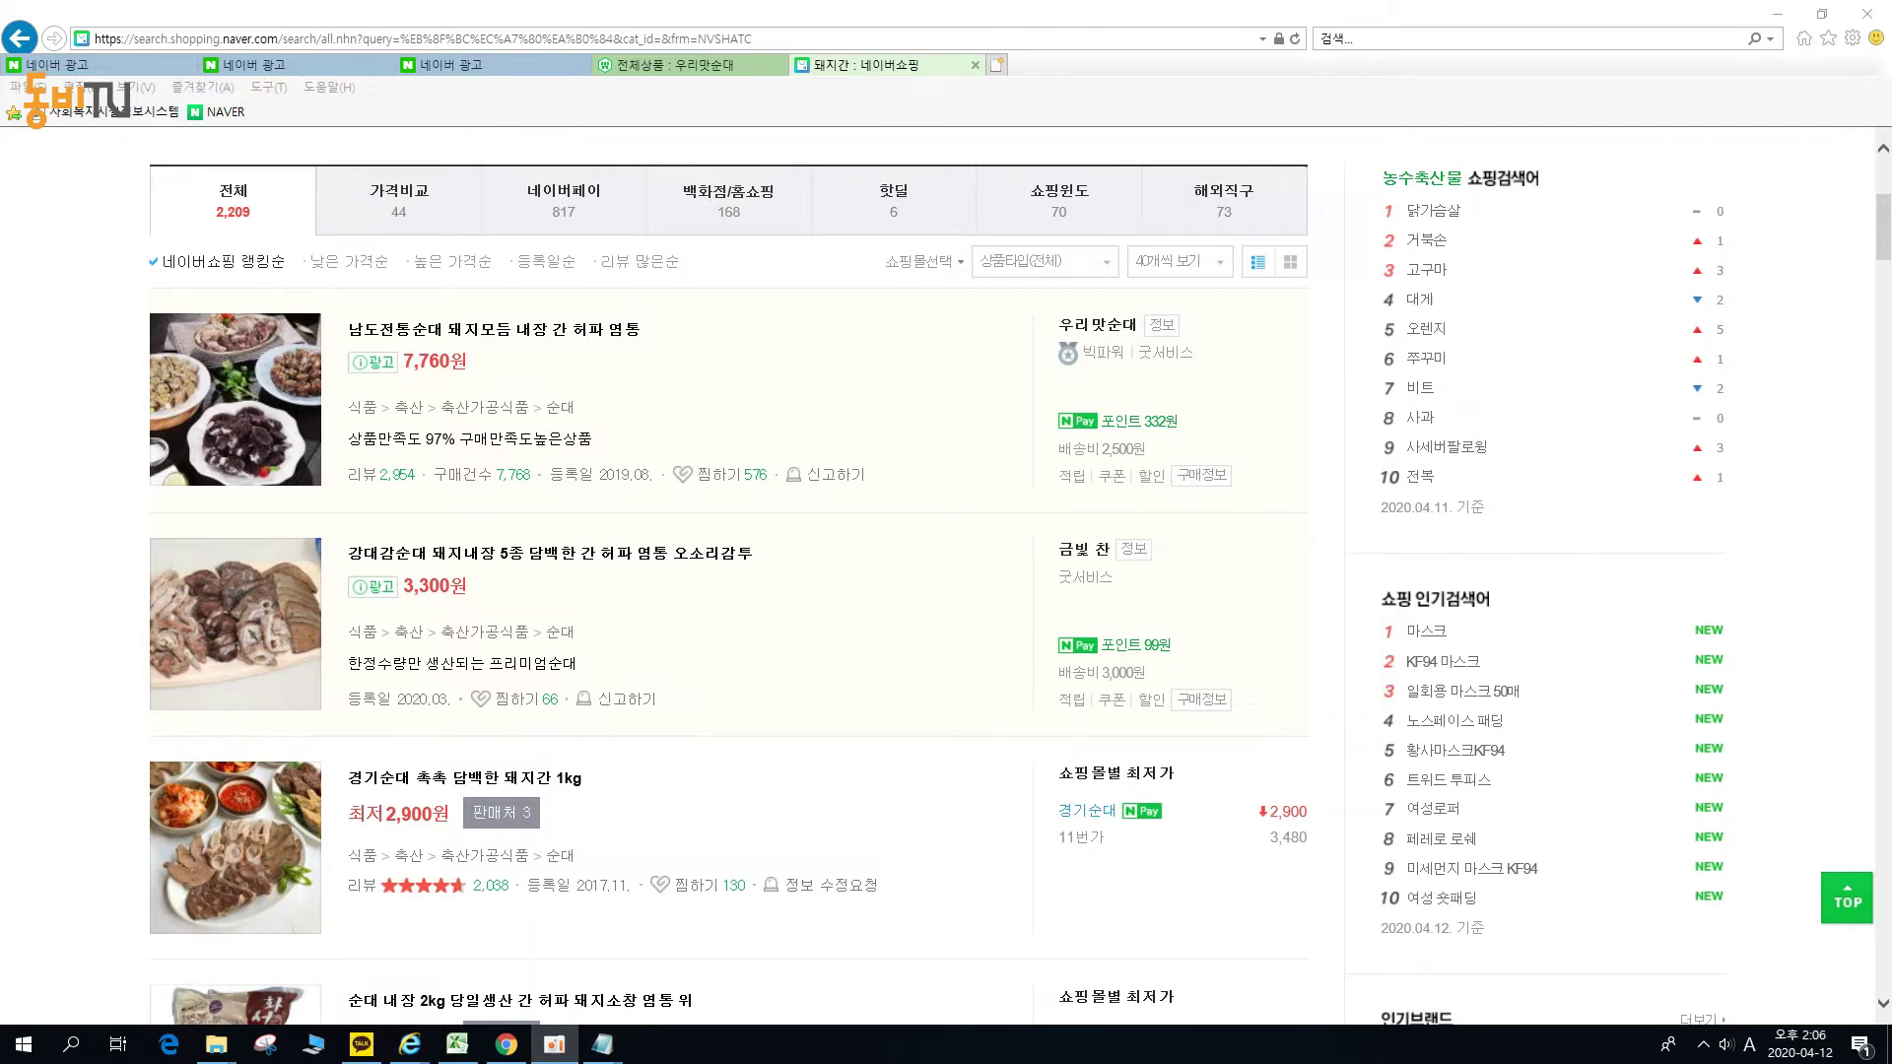
Look up 돼지내장, 돼지부산물 and 돼지간 in the Naver ads keyword tool.
left_click(512, 57)
left_click(293, 519)
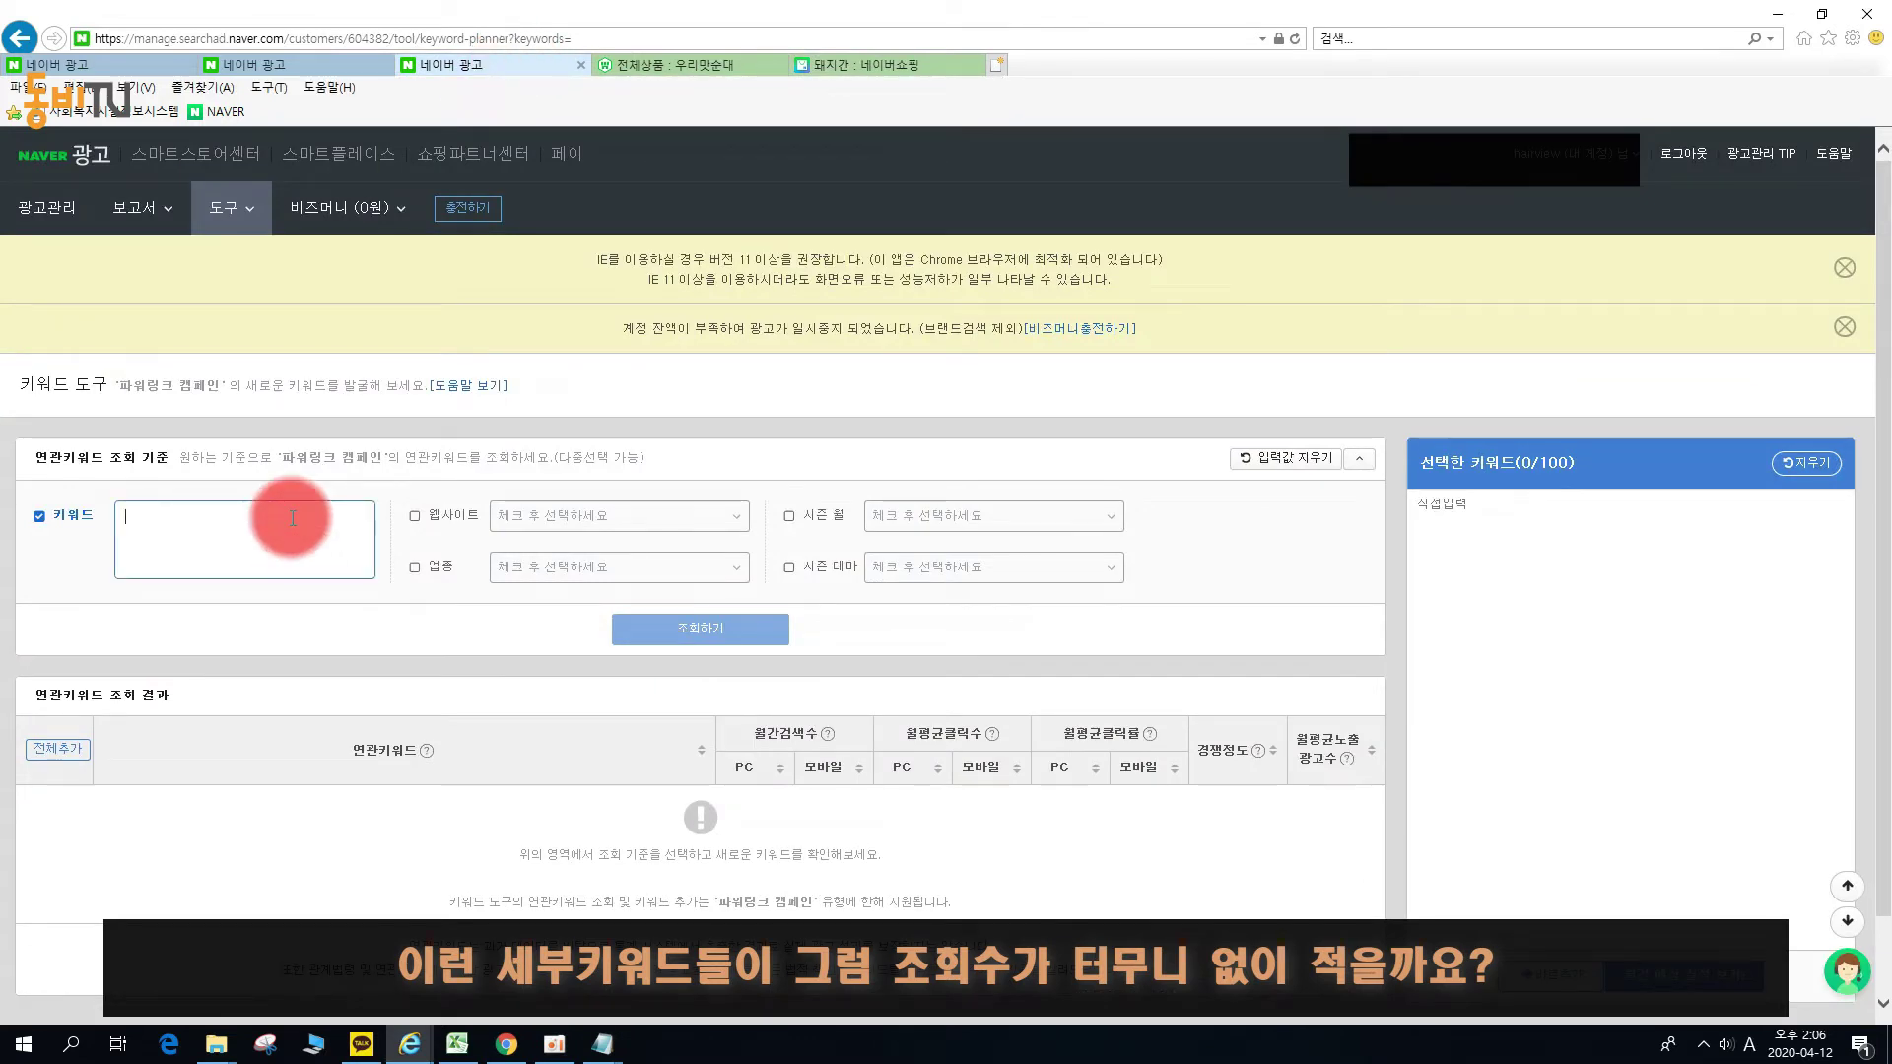
key("Hangul")
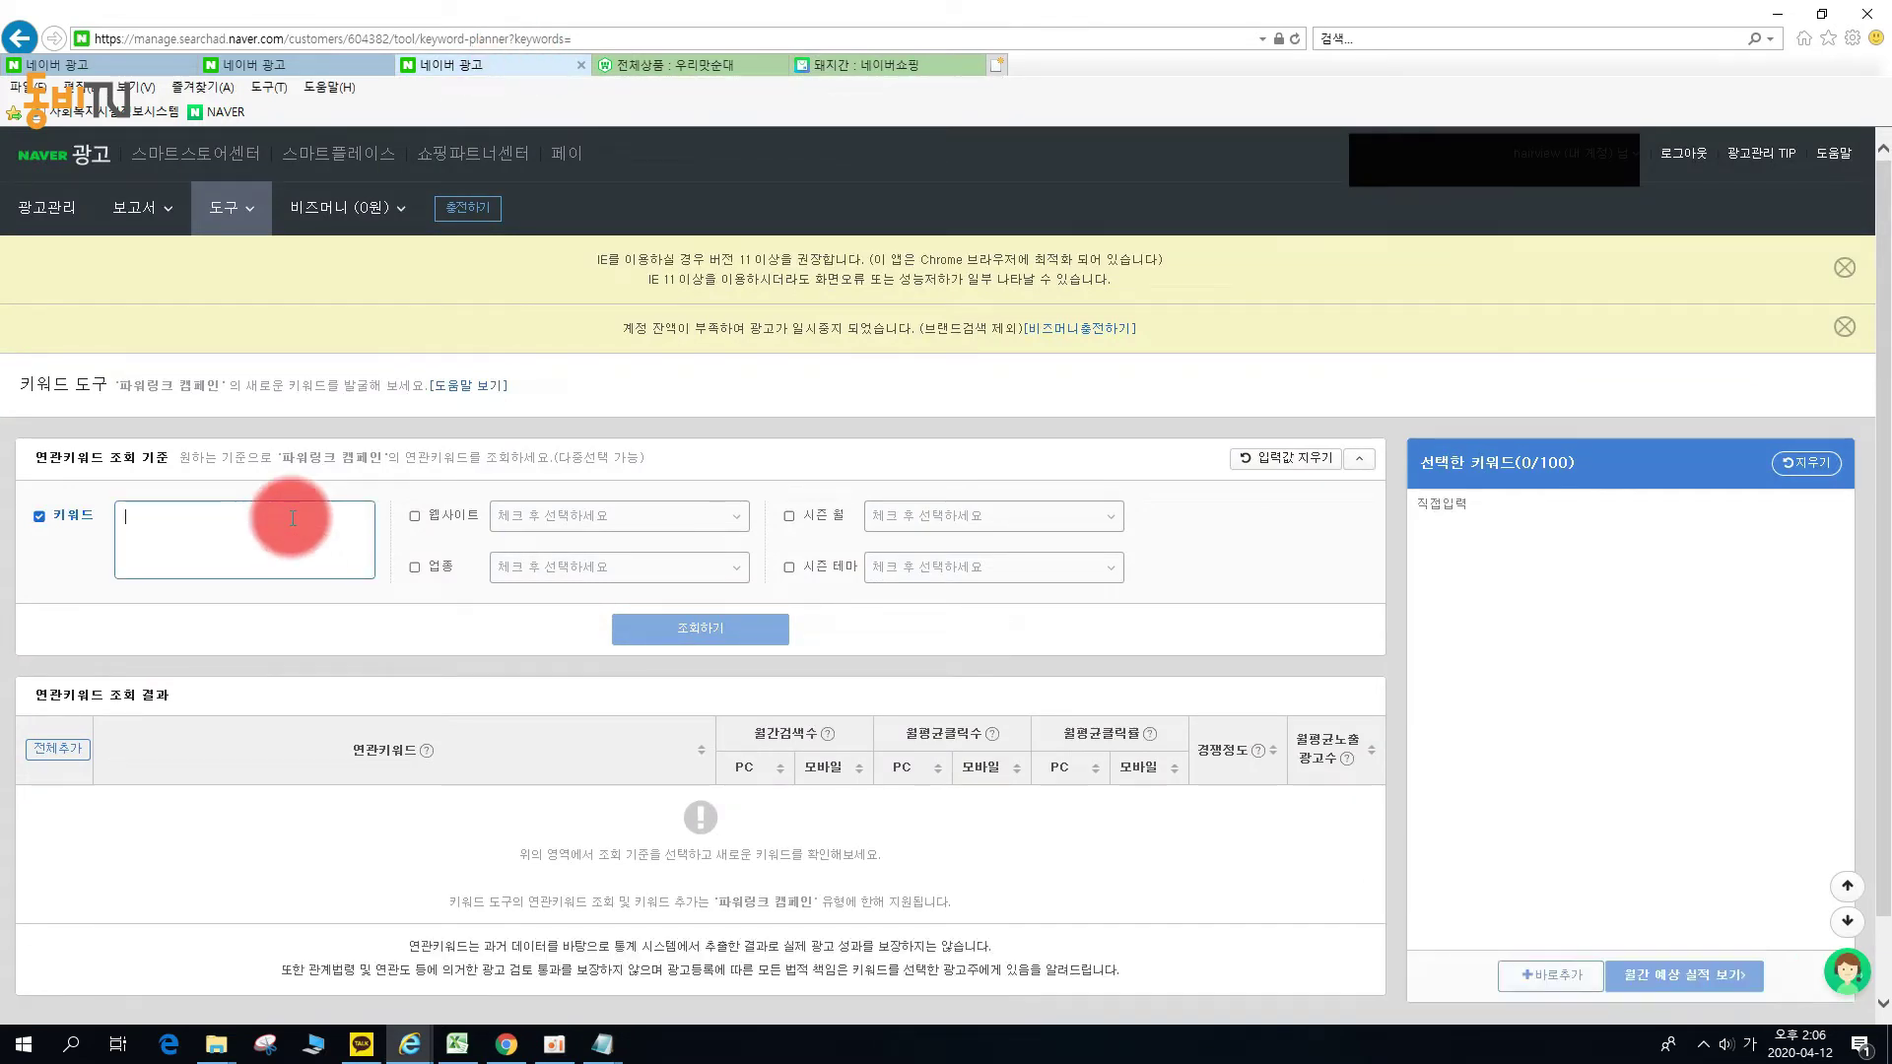
type("돼지")
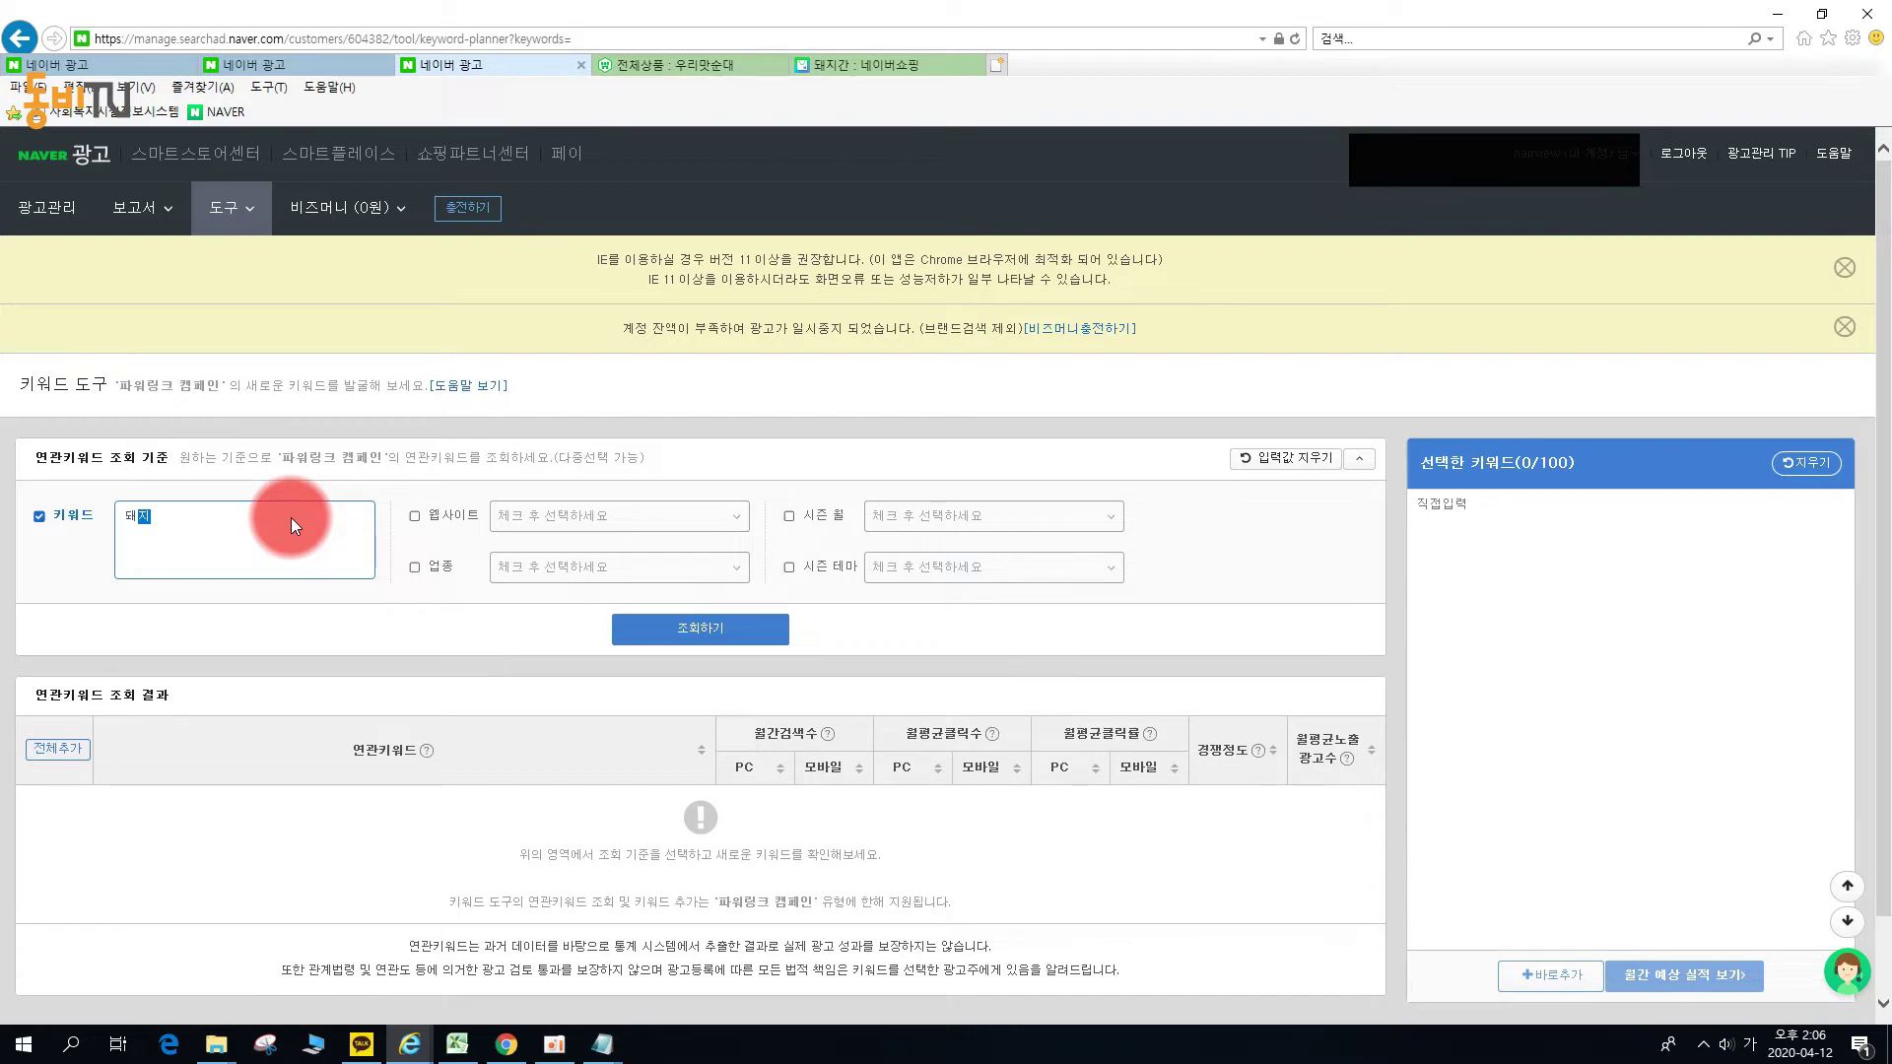
type("내장")
key("Return")
left_click(699, 630)
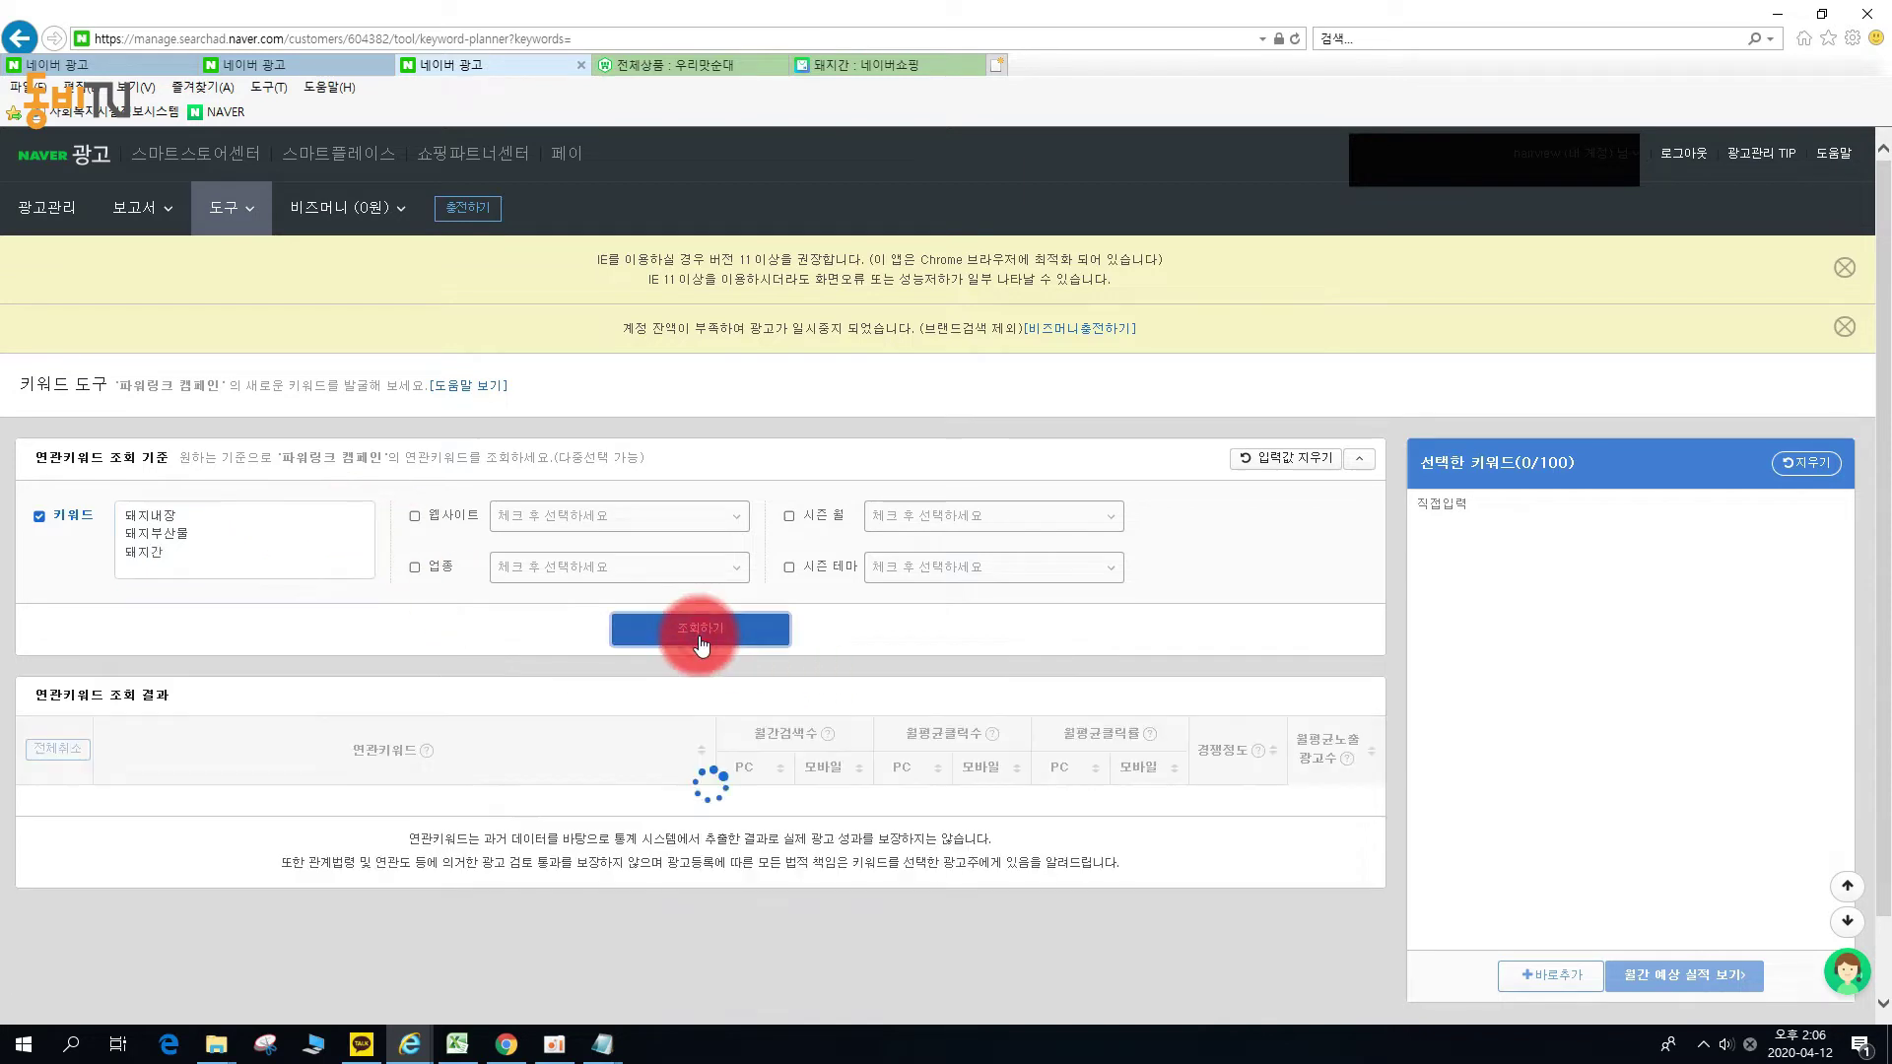
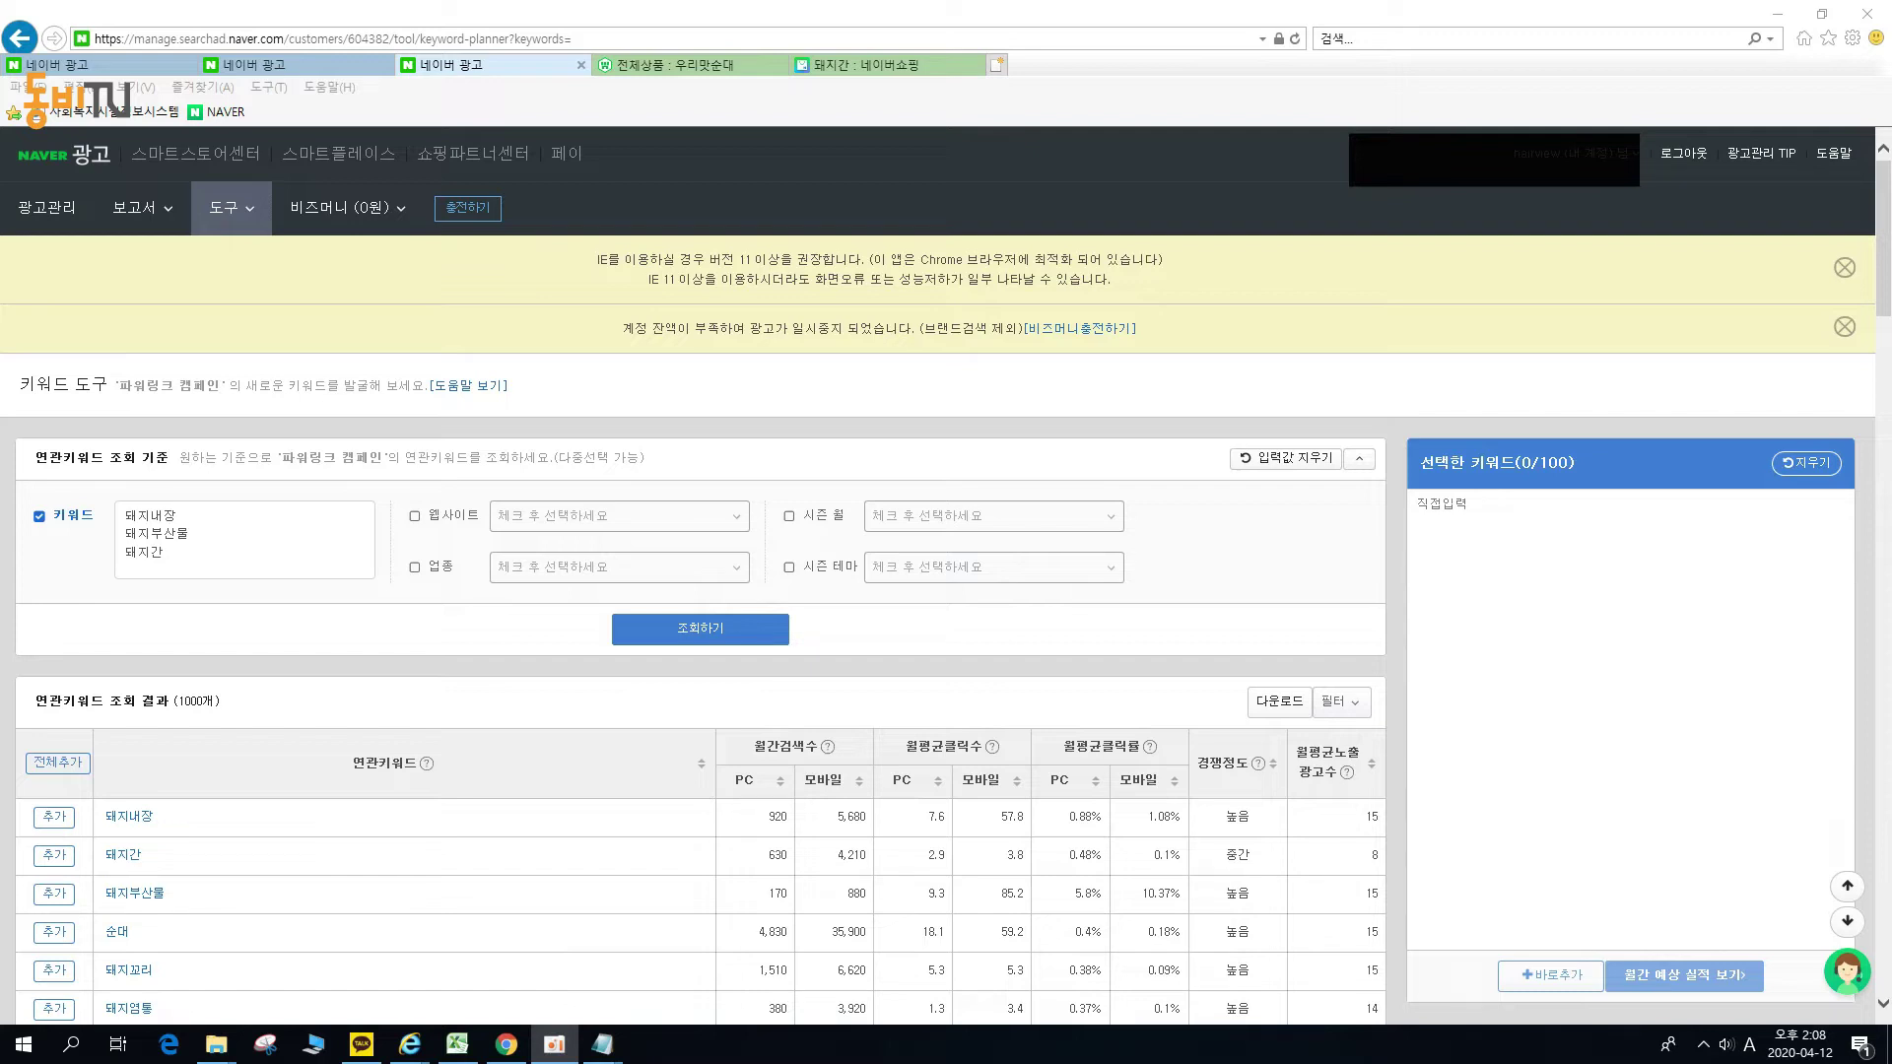
Replace 돼지 with 순대 in the keyword list so it reads 순대내장, 순대부산물 and 순대간.
left_click(157, 515)
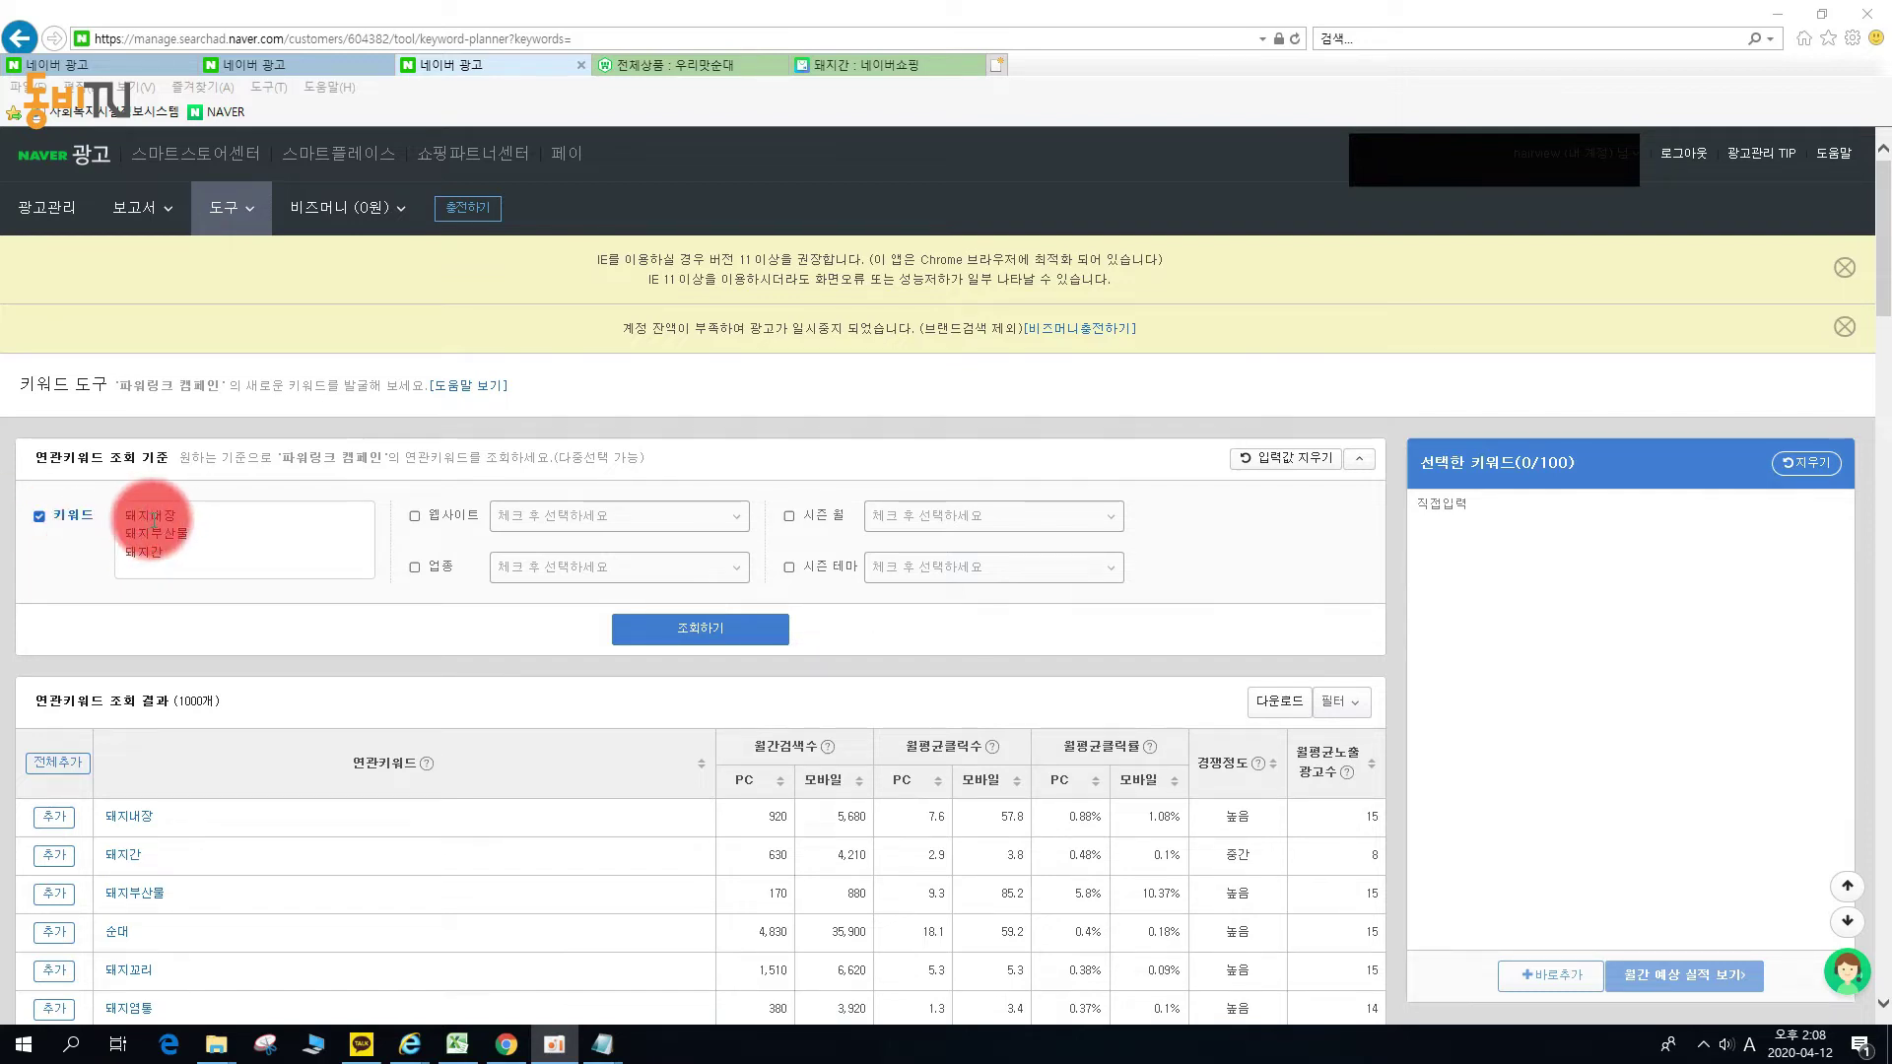
key("BackSpace")
type("순대")
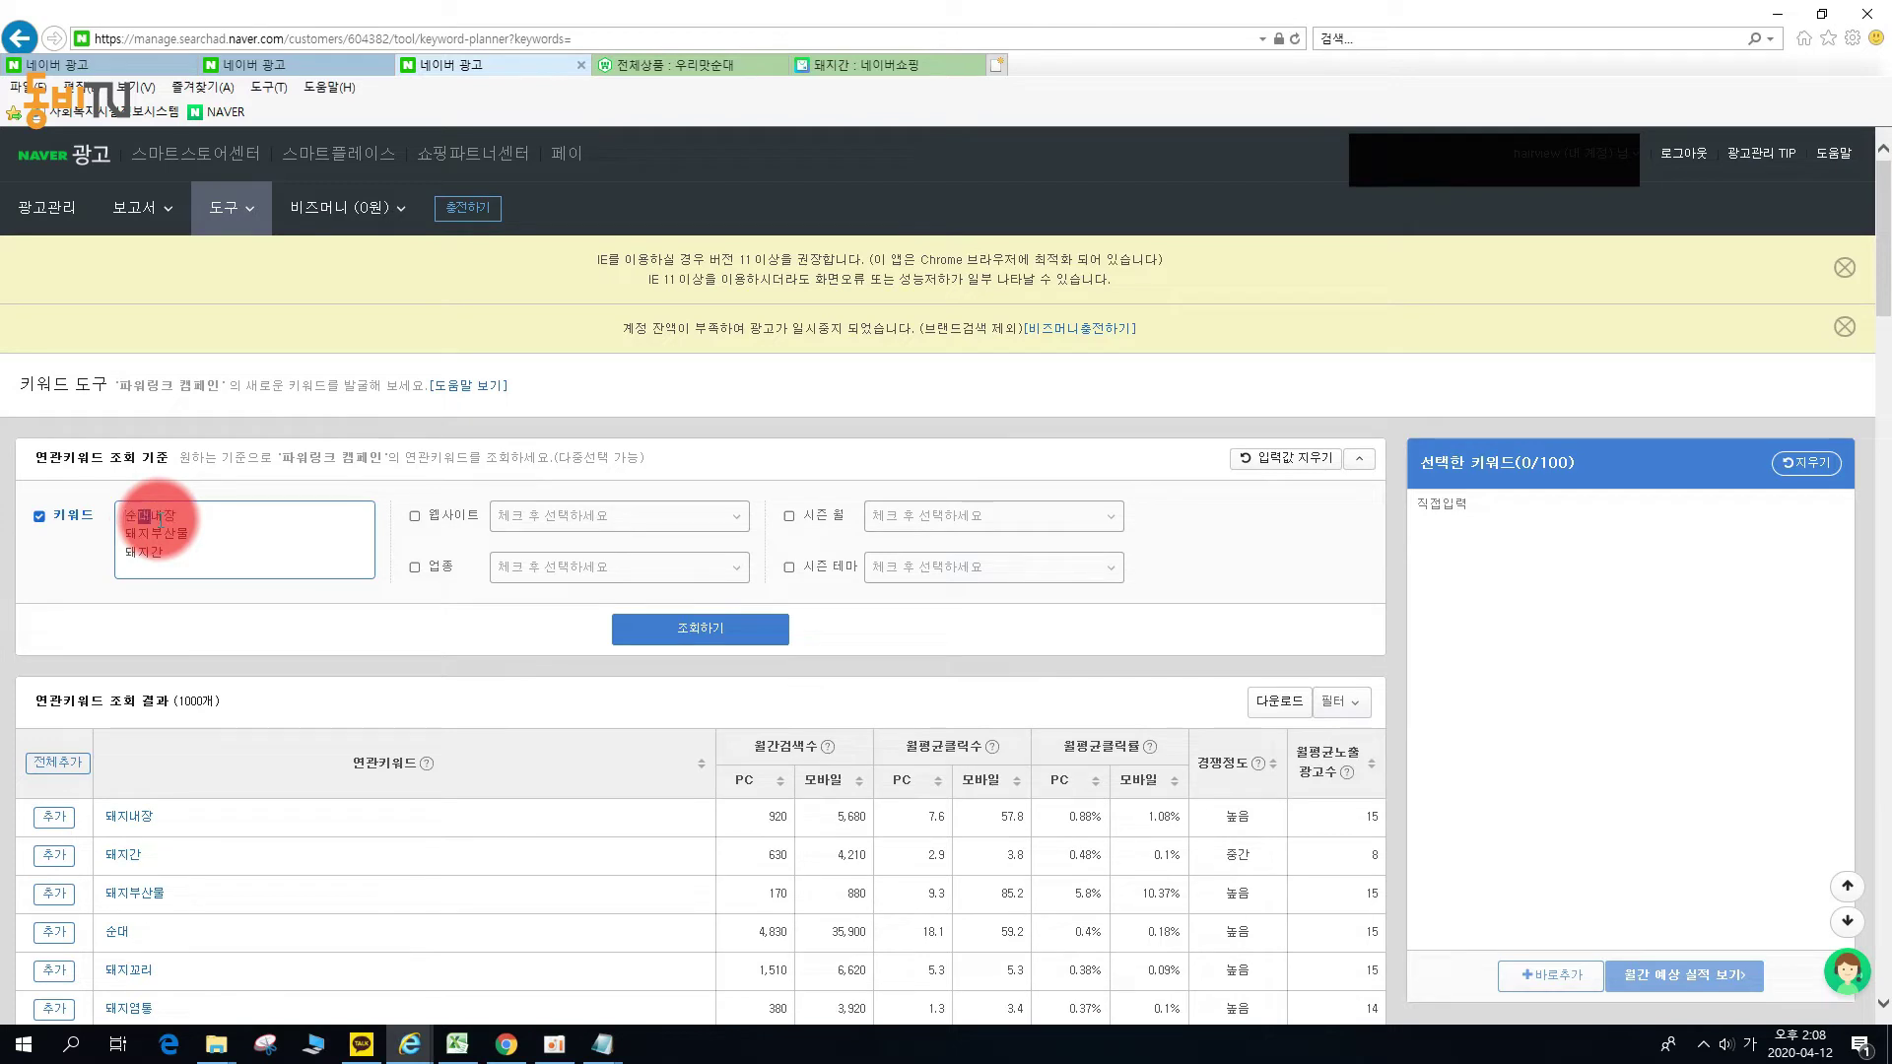
type("순대")
type("대")
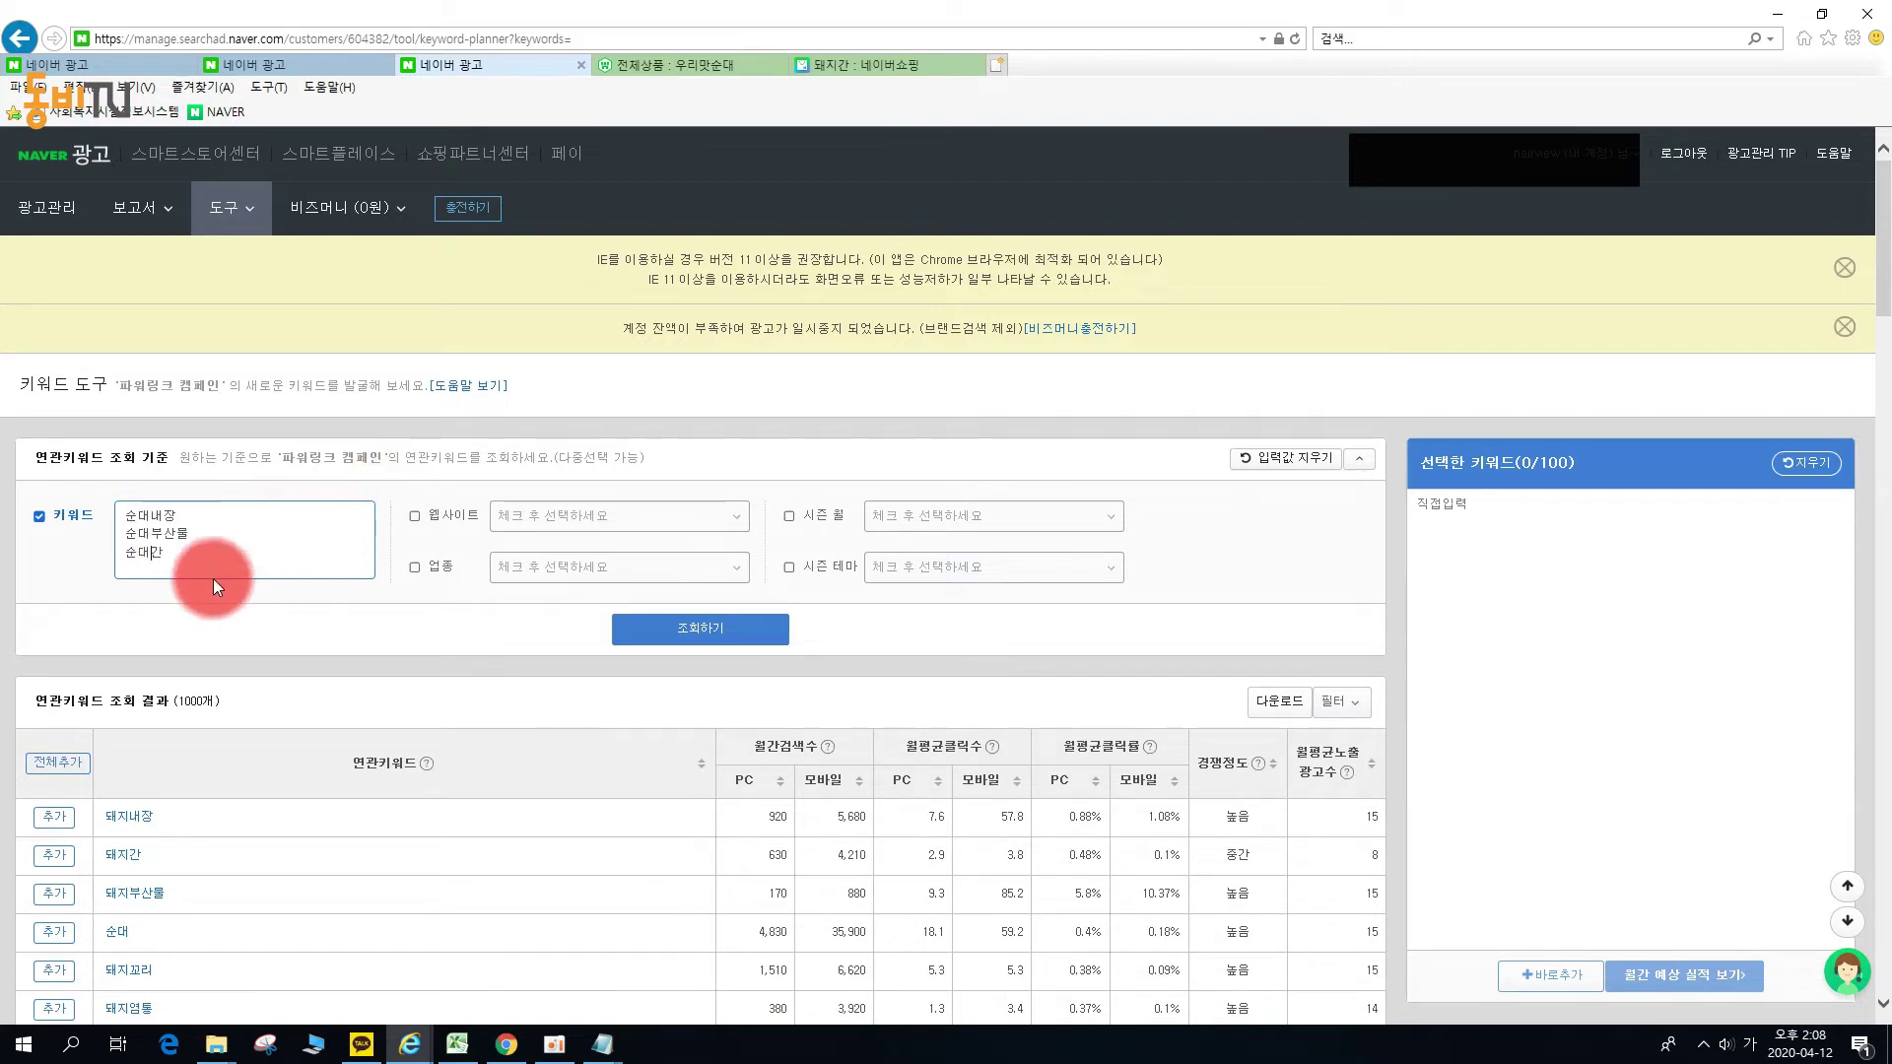
left_click_drag(189, 562, 12, 444)
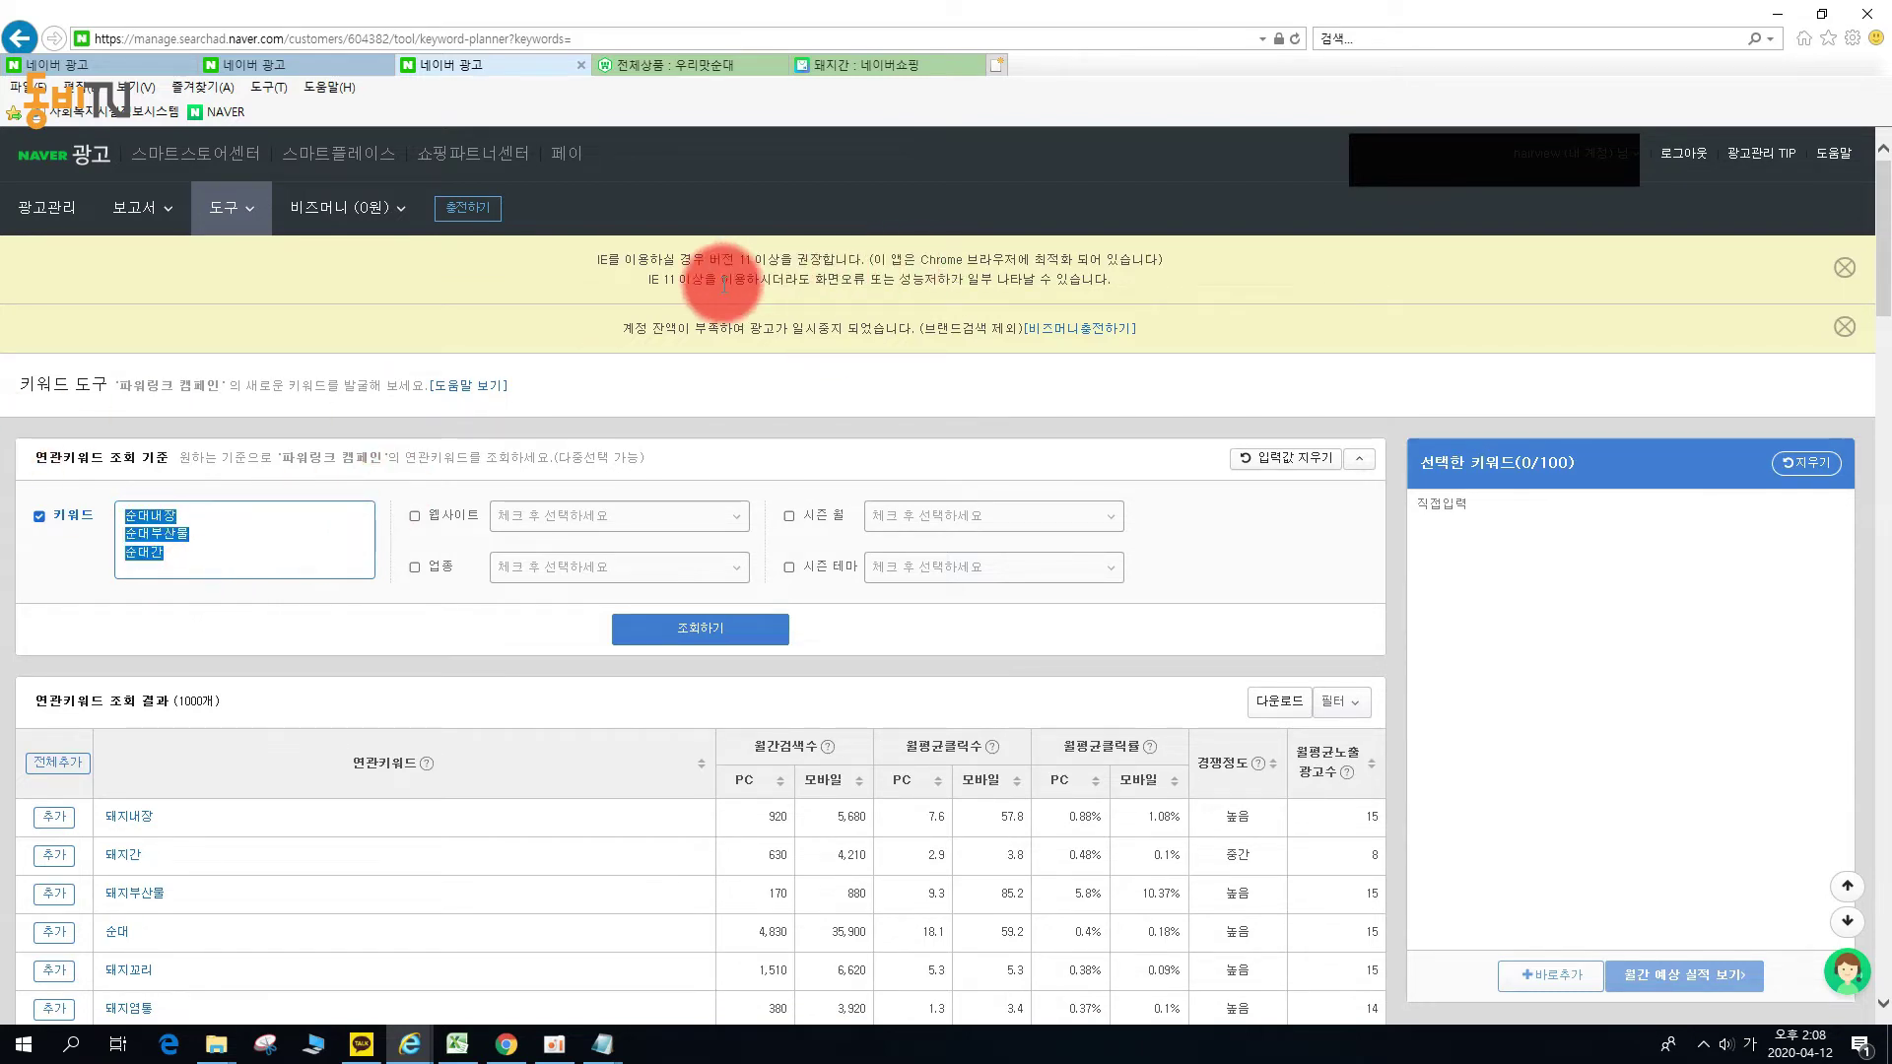
left_click(192, 534)
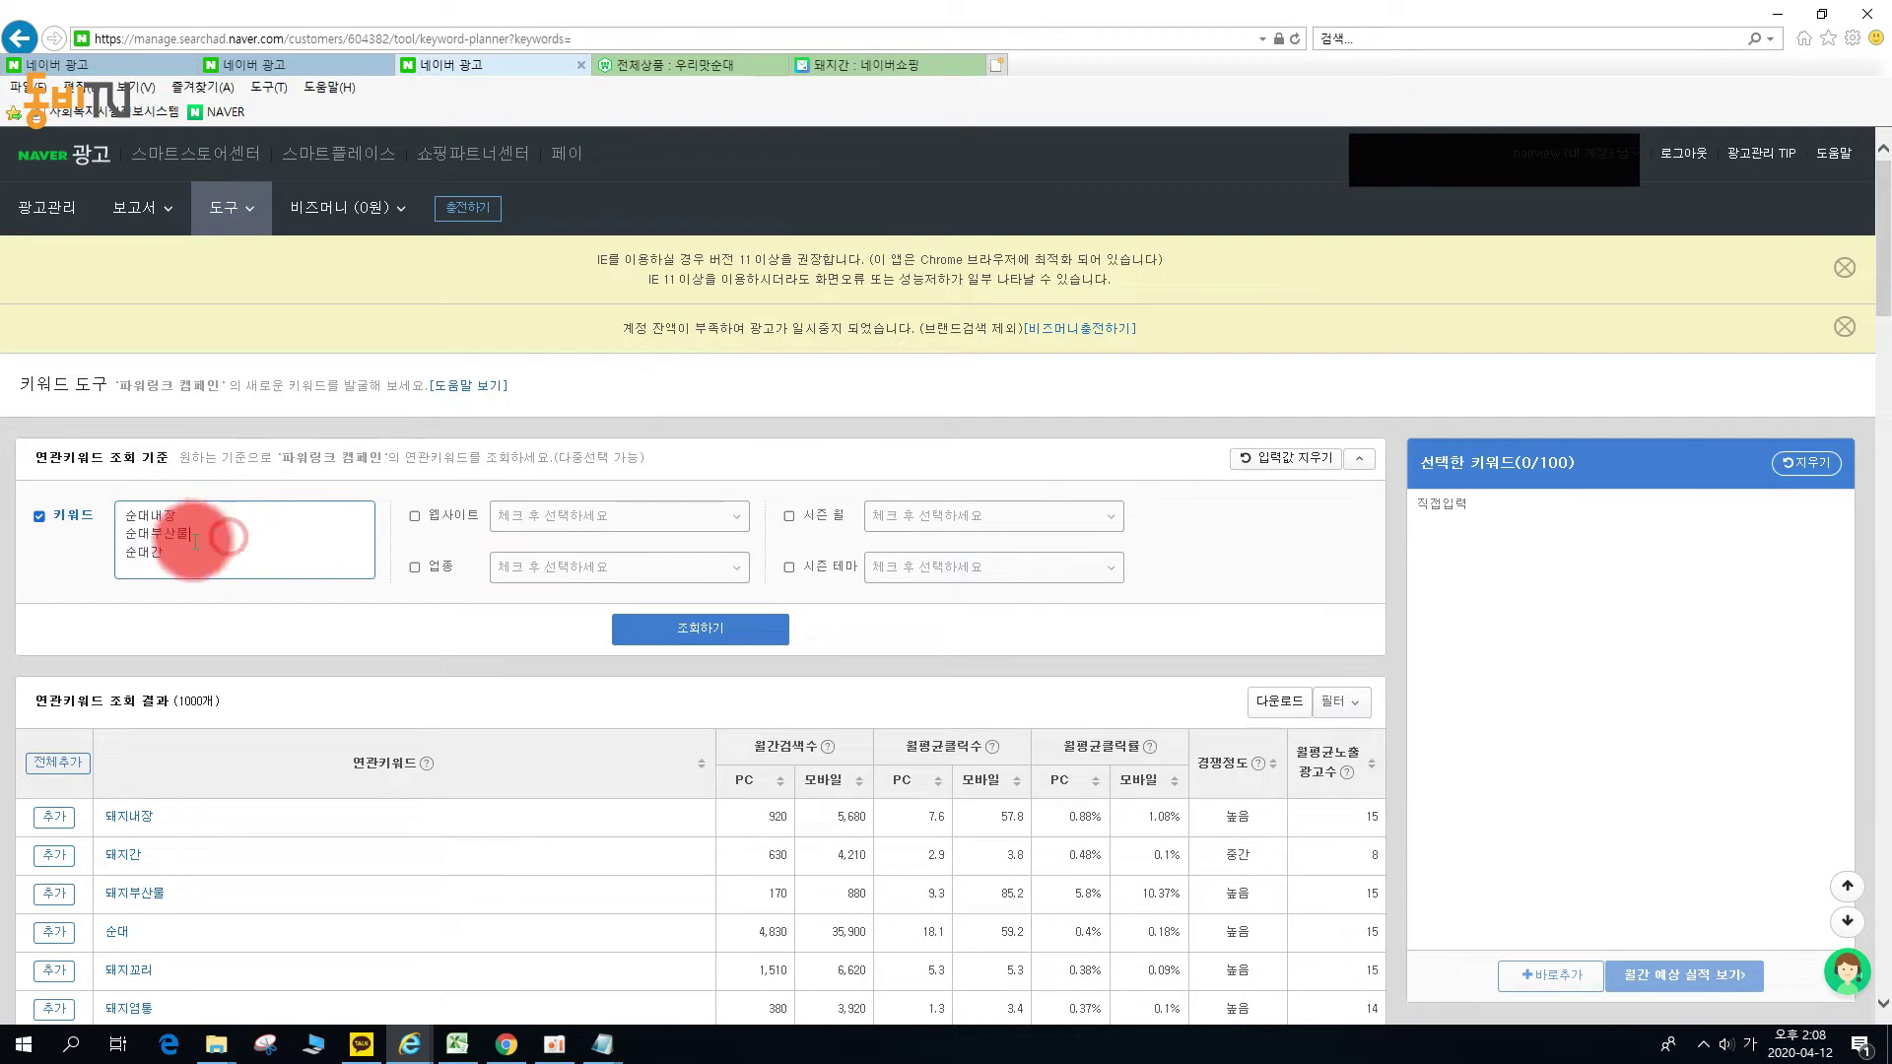
Search Naver Shopping for 순대간.
left_click(890, 61)
scroll(370, 296, "up", 5)
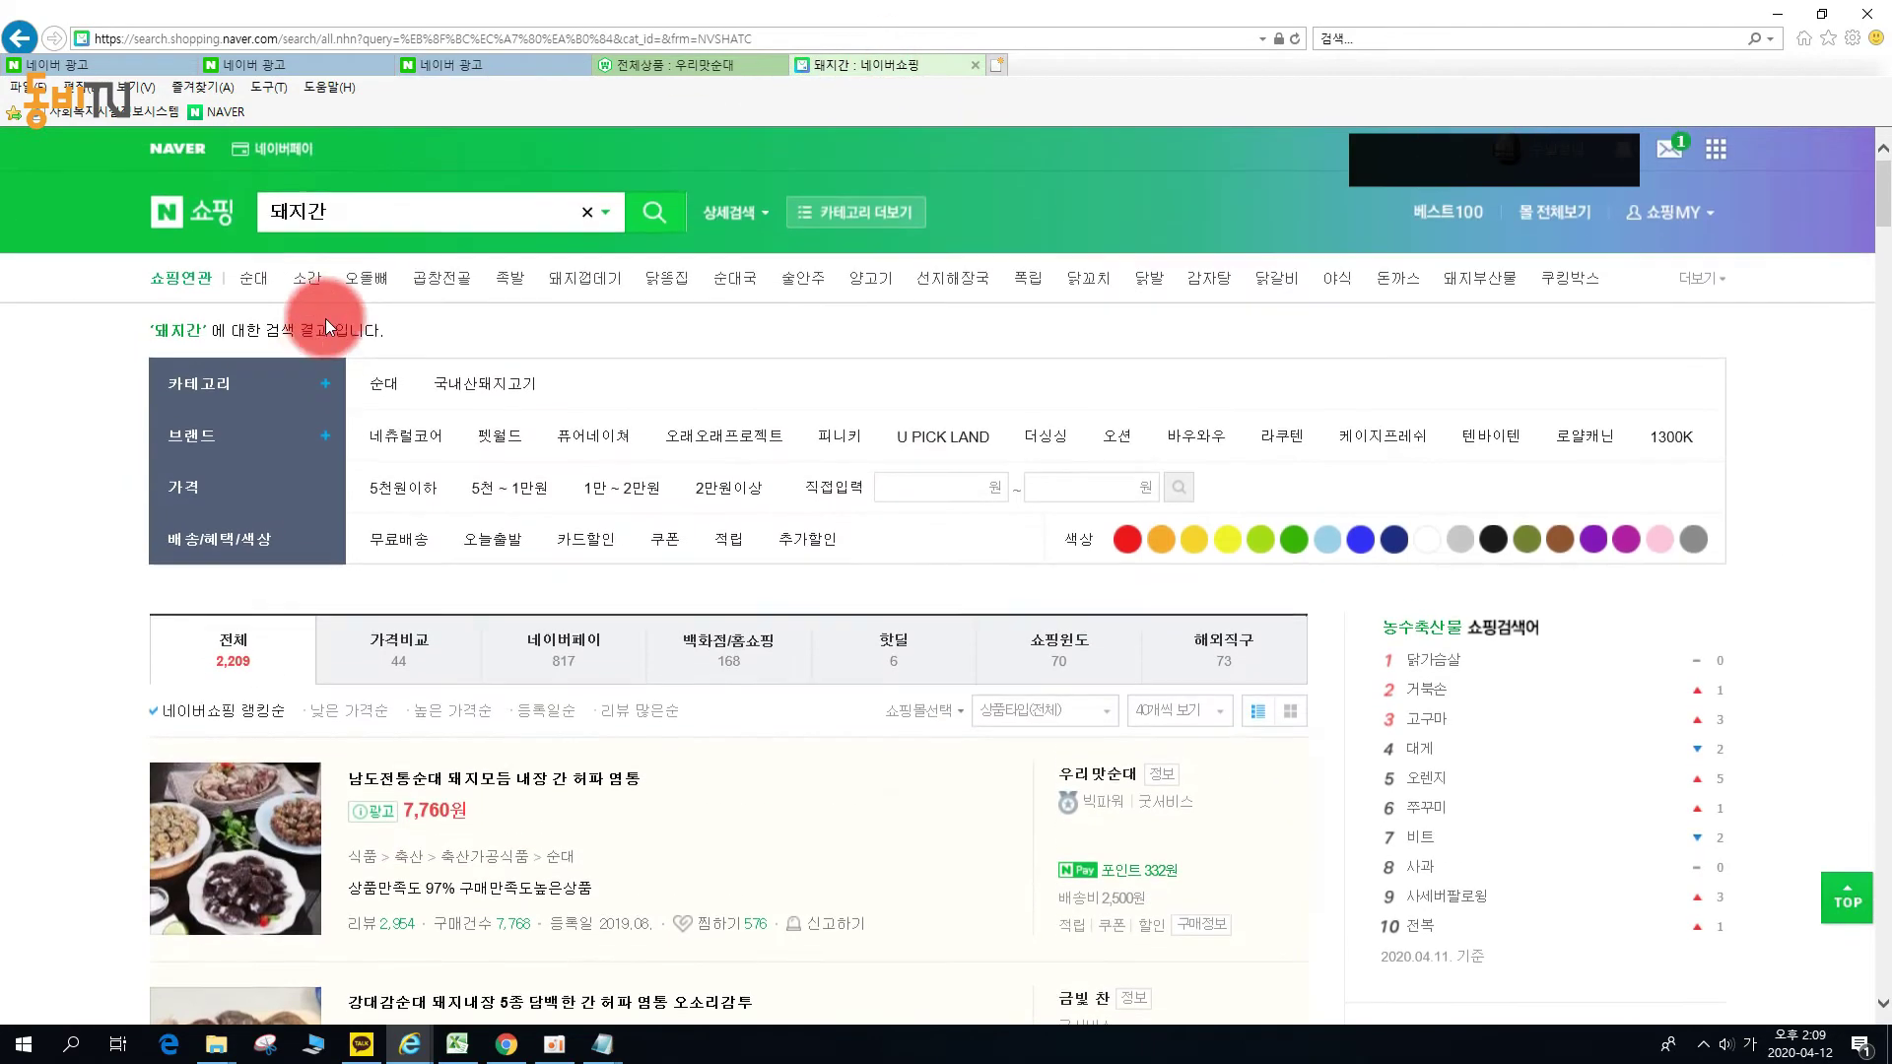
left_click(347, 219)
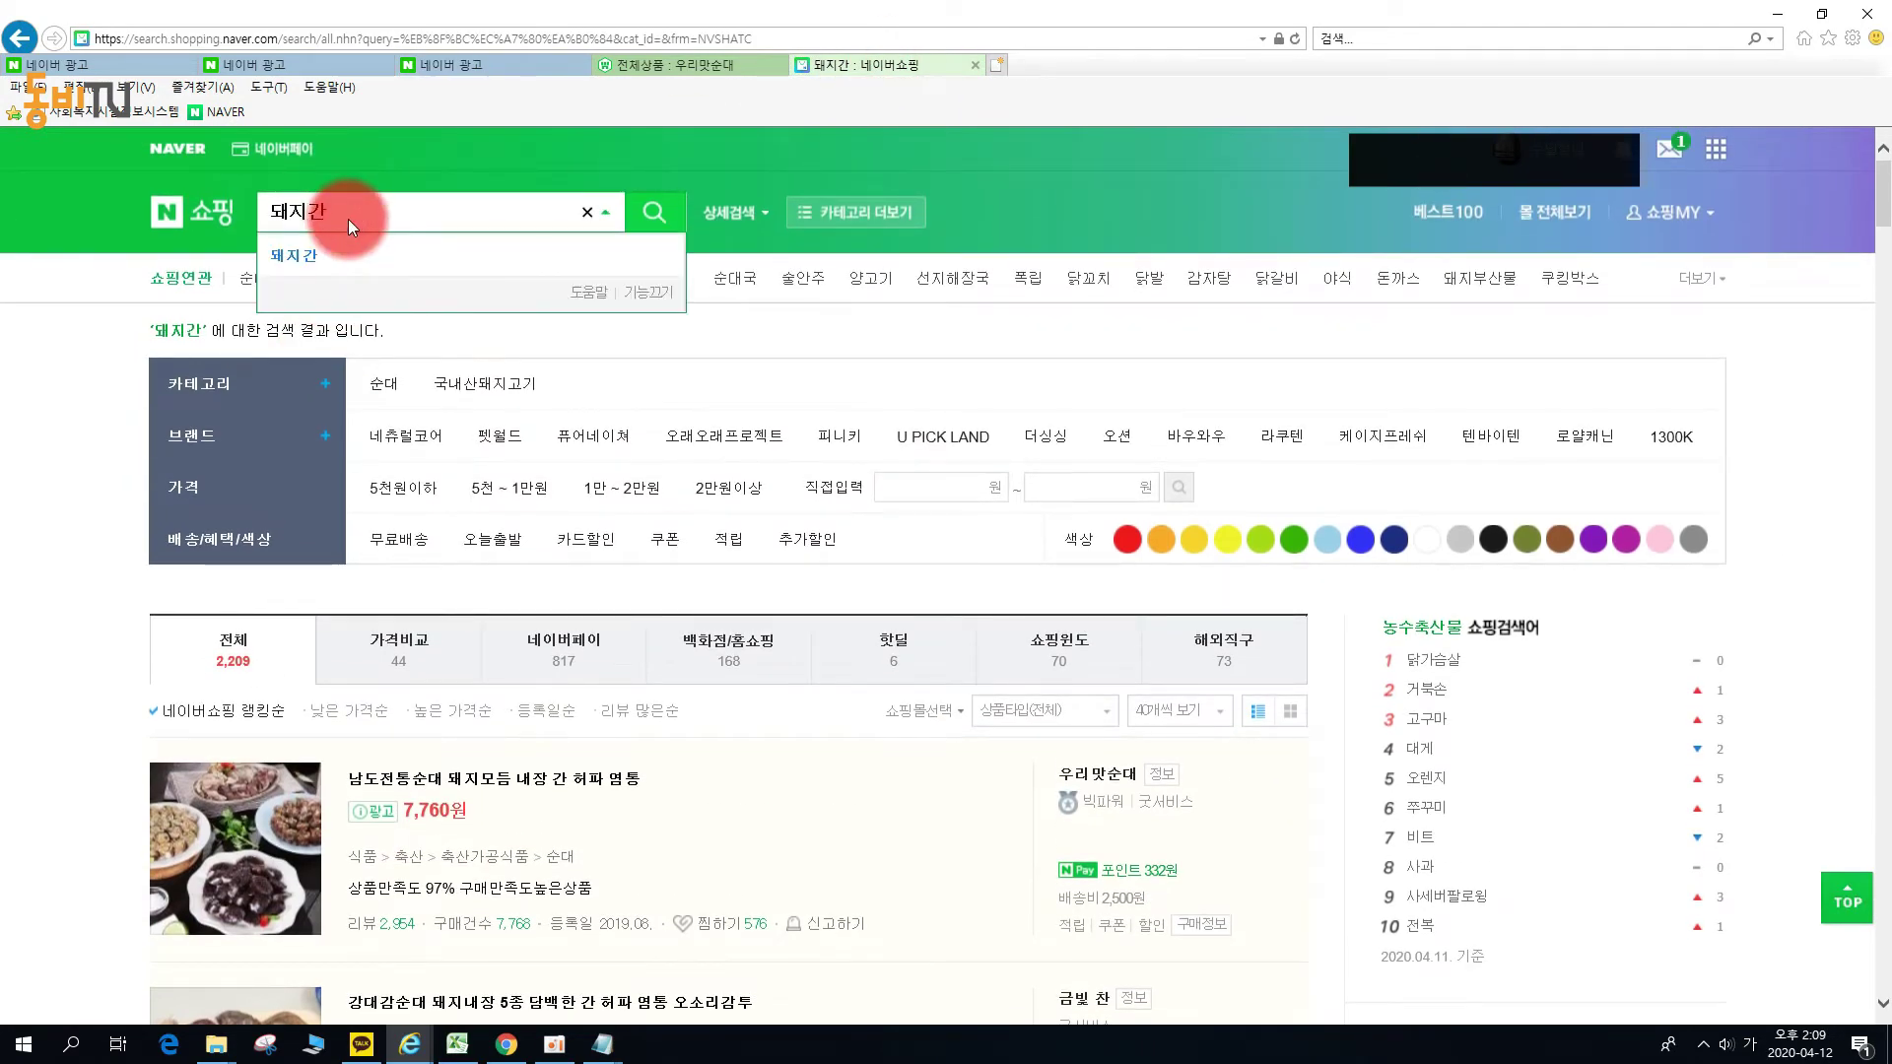
key("BackSpace")
key("BackSpace")
type("순대")
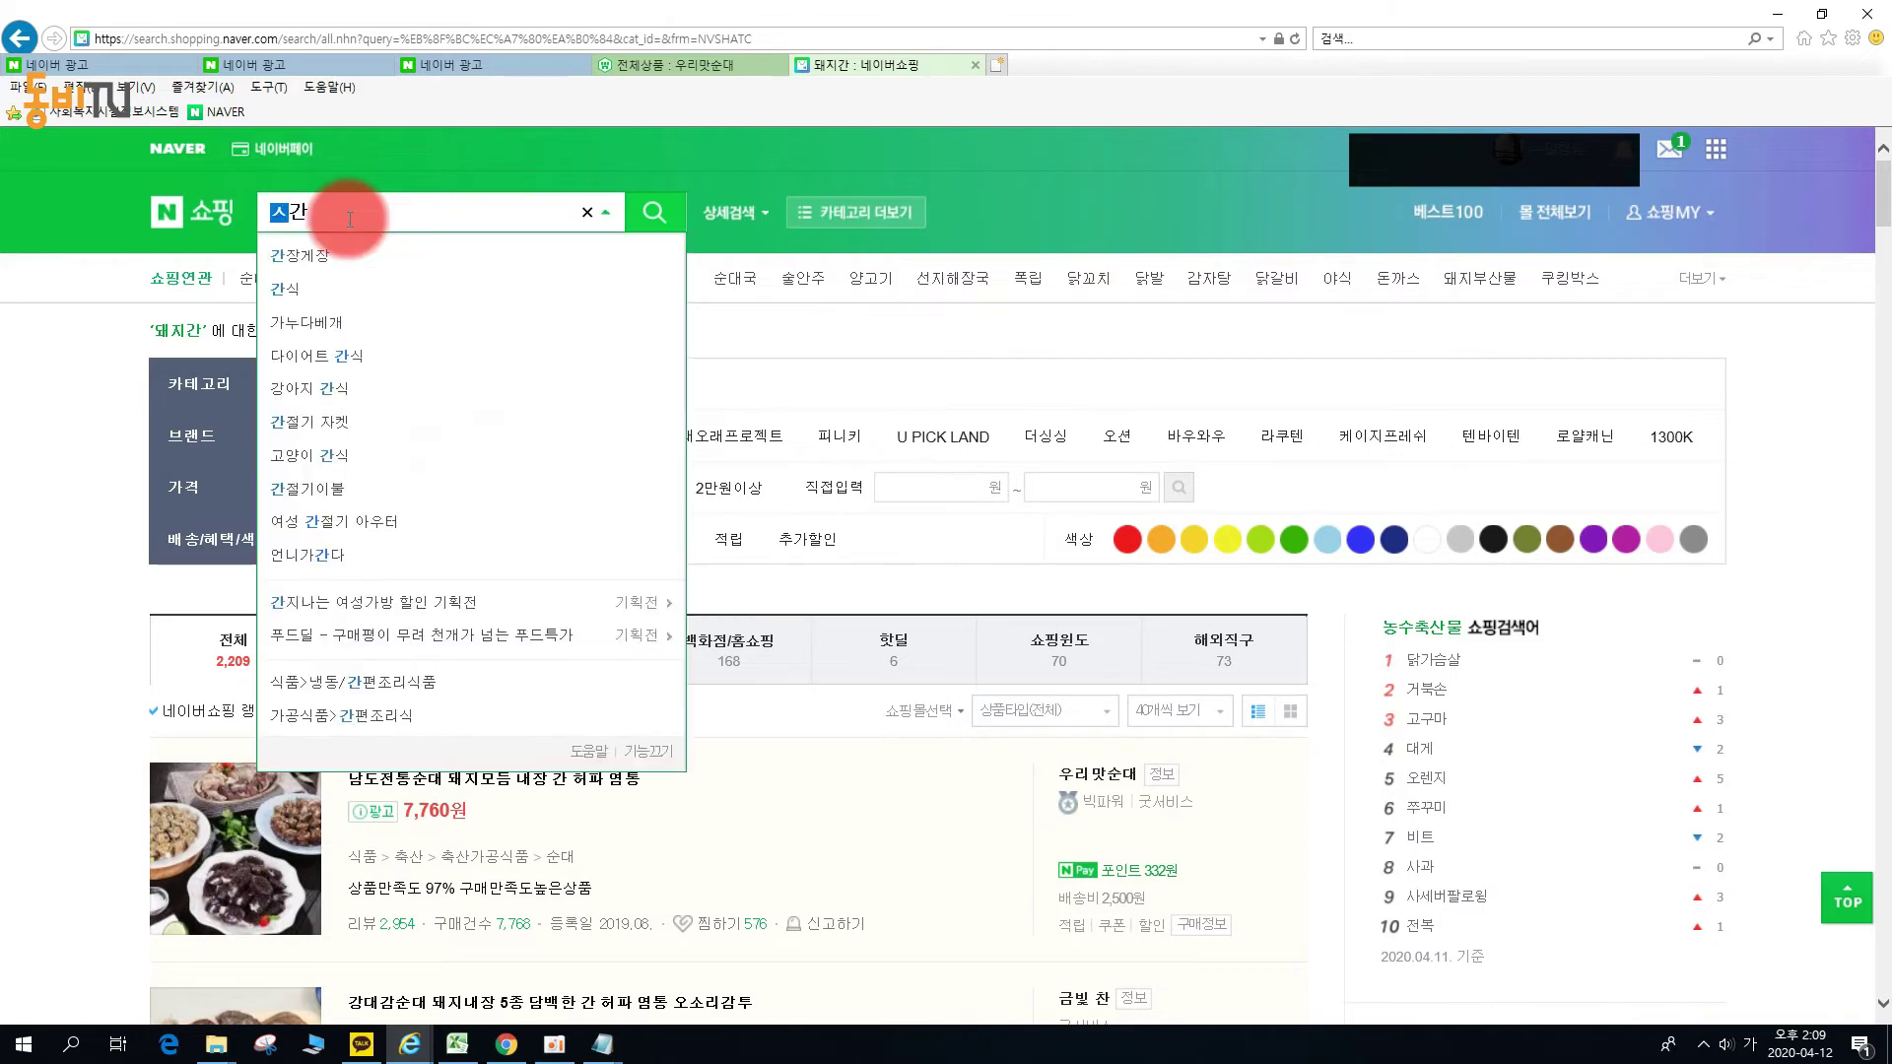
key("Return")
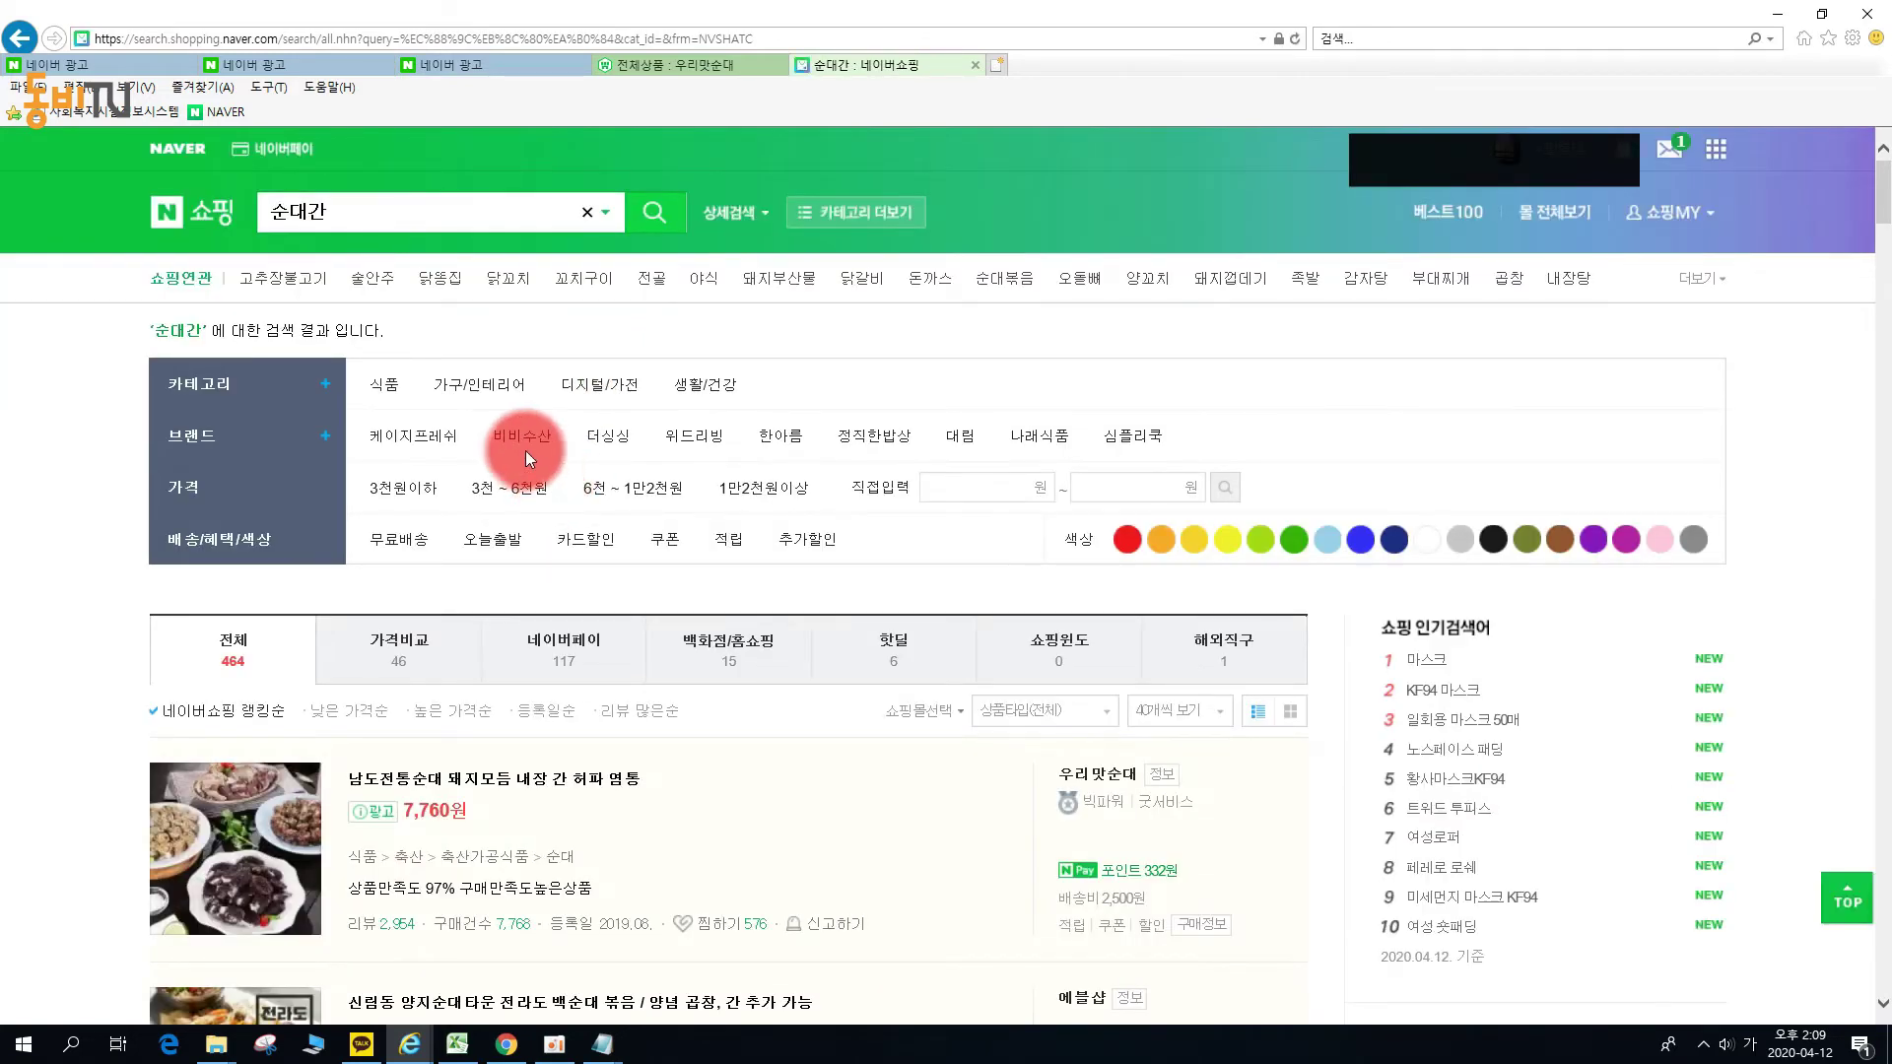
Check the category path of the first advertised product in the 순대간 results.
scroll(557, 492, "down", 5)
scroll(579, 386, "up", 2)
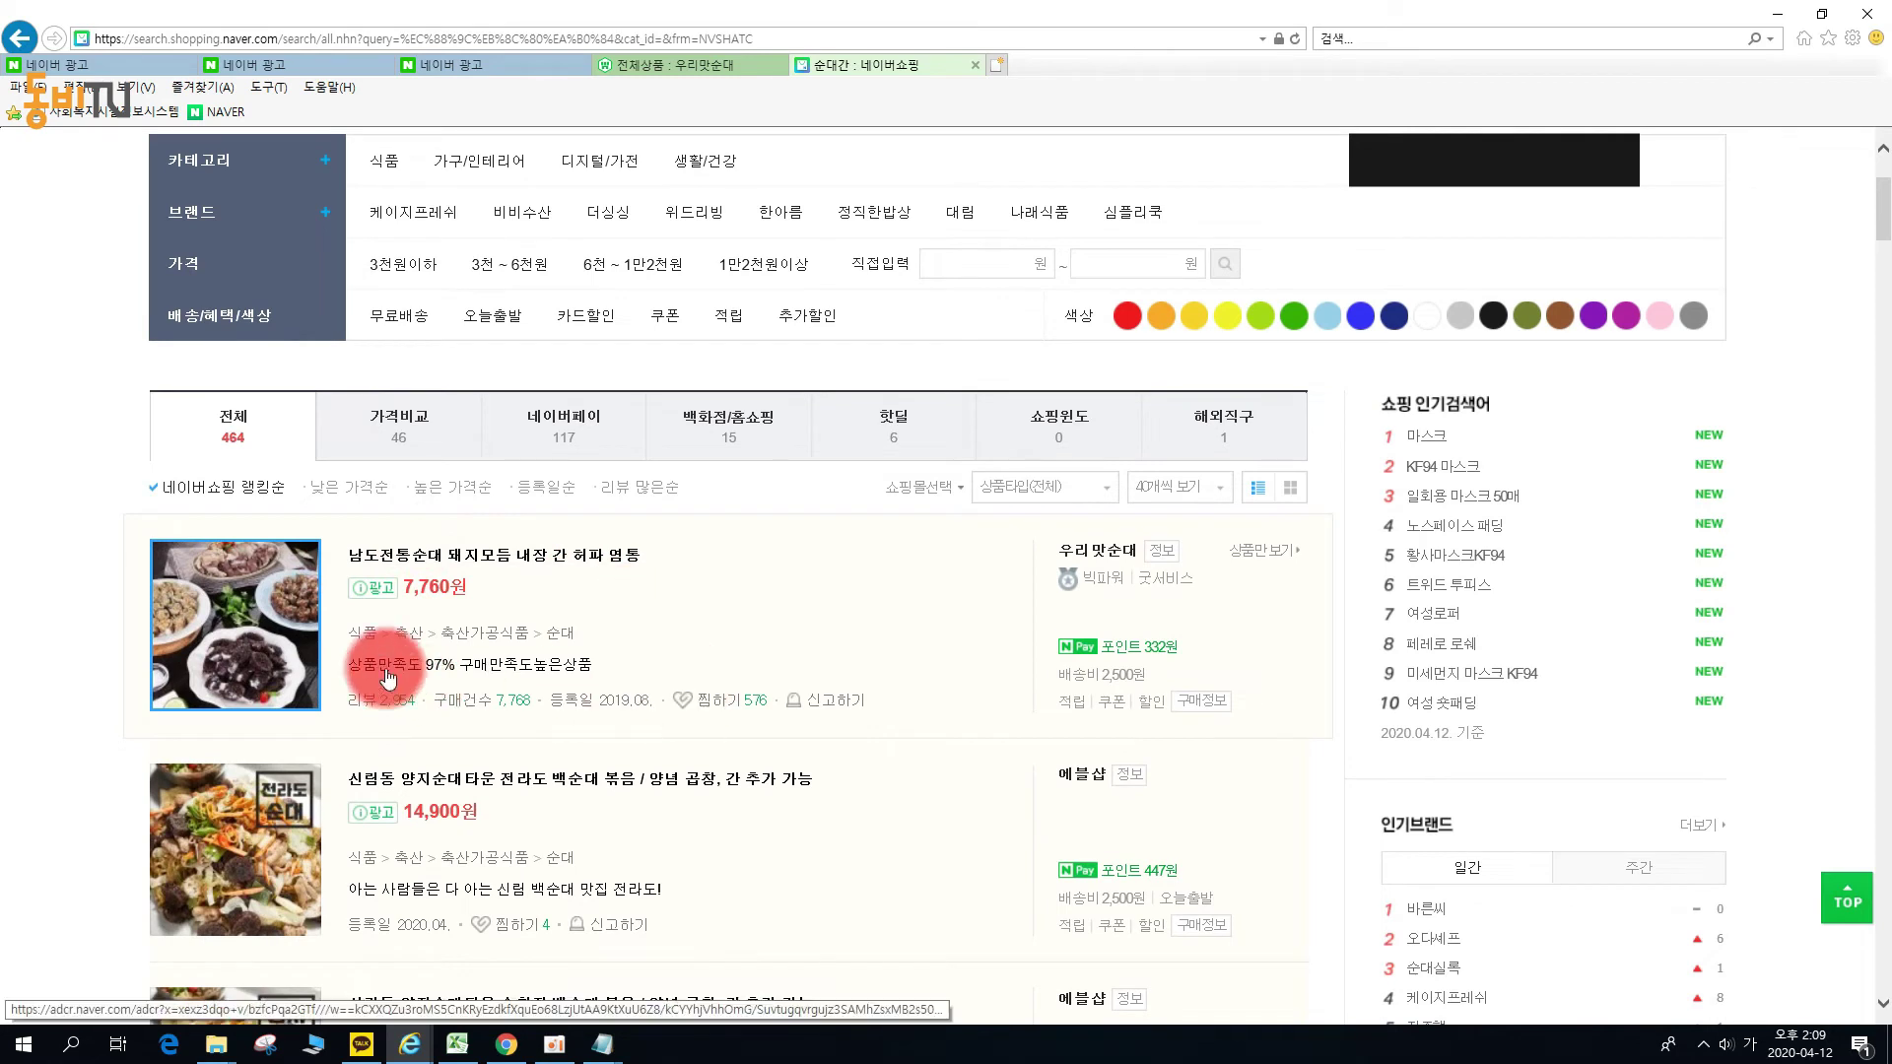
left_click_drag(589, 640, 334, 638)
left_click(670, 636)
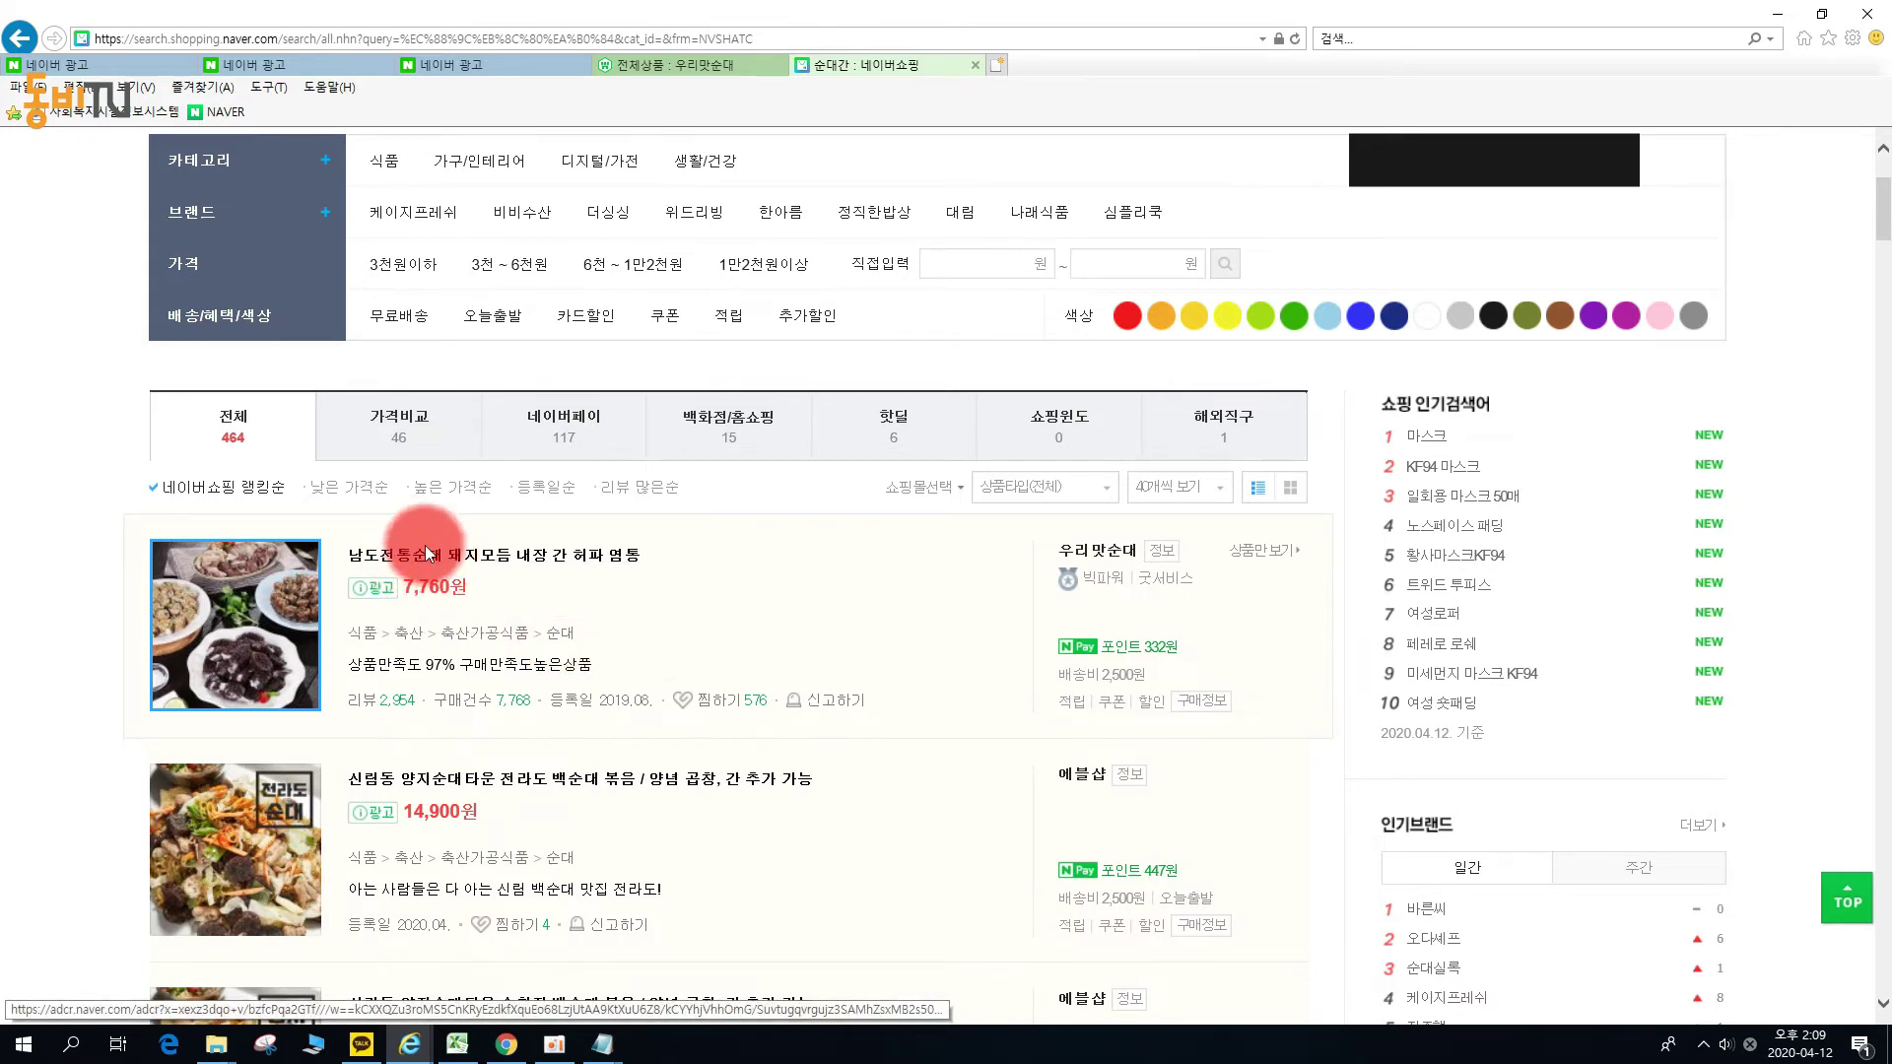
Run the keyword tool lookup for 순대내장, 순대부산물 and 순대간.
left_click(424, 65)
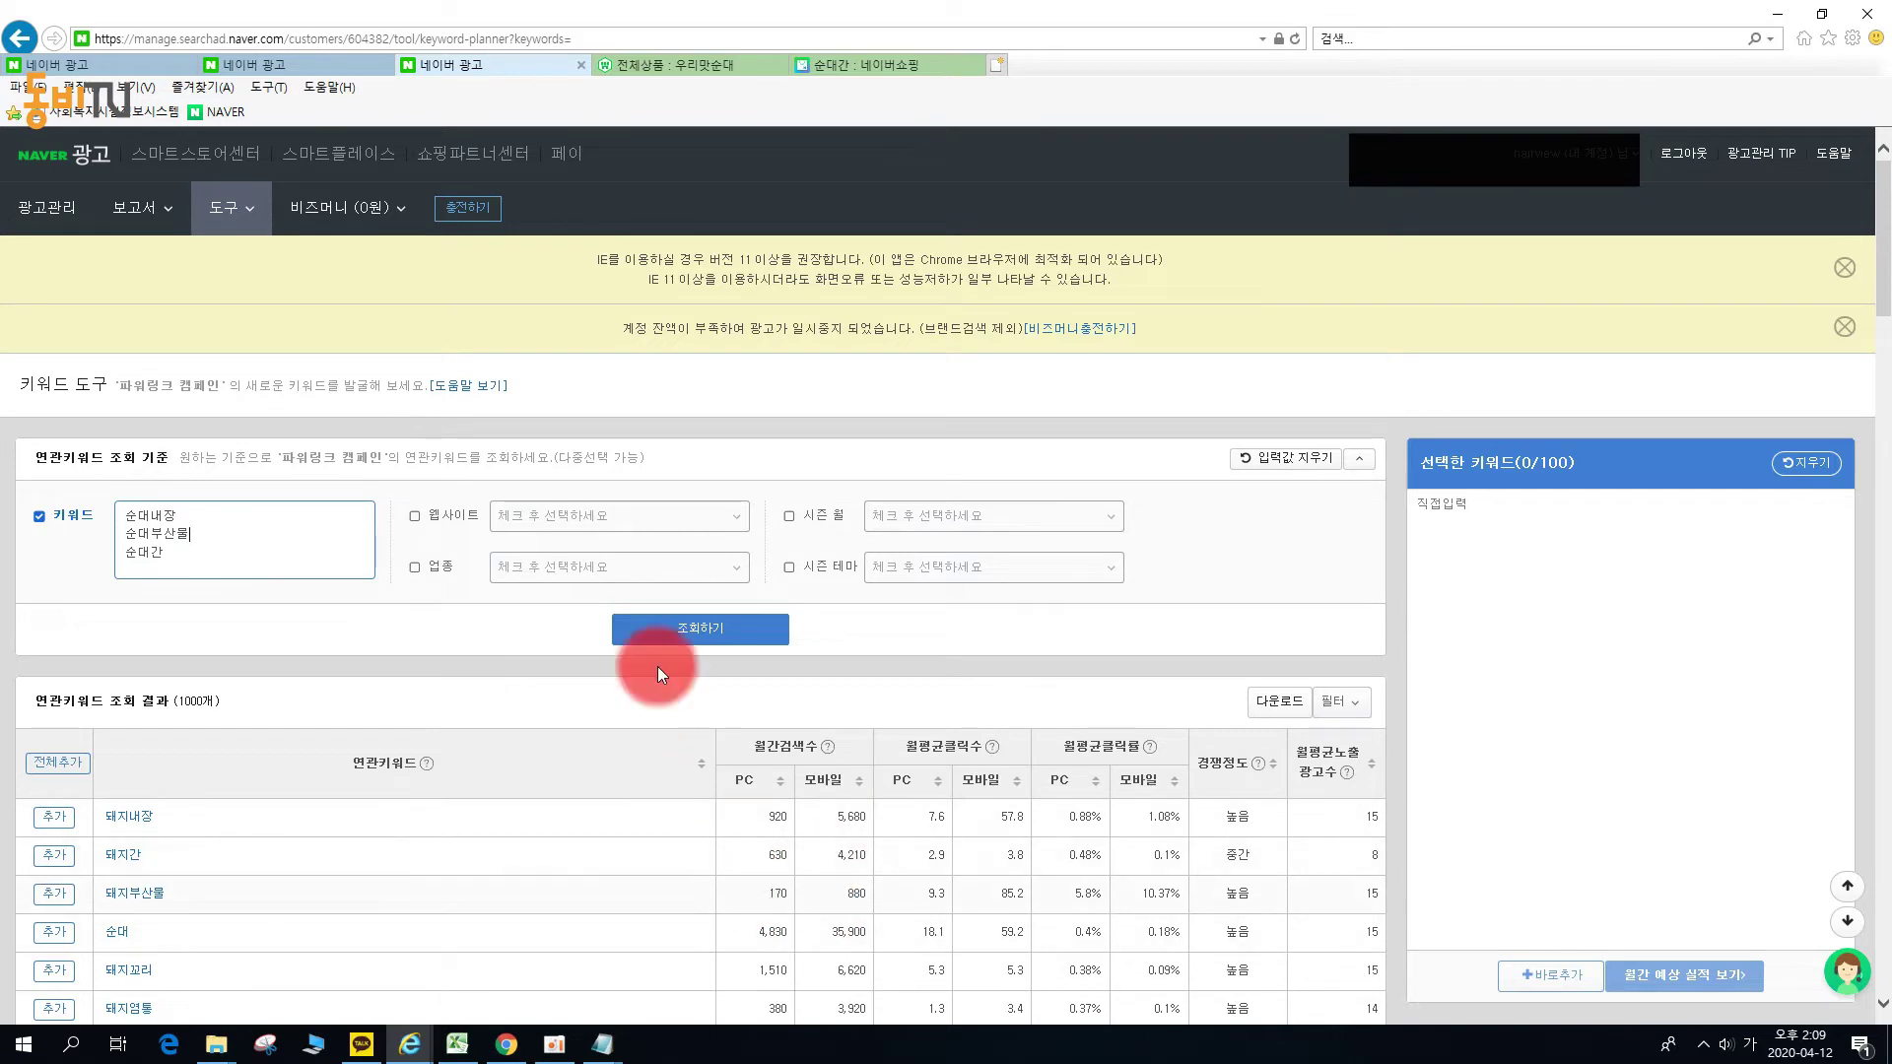
left_click(680, 628)
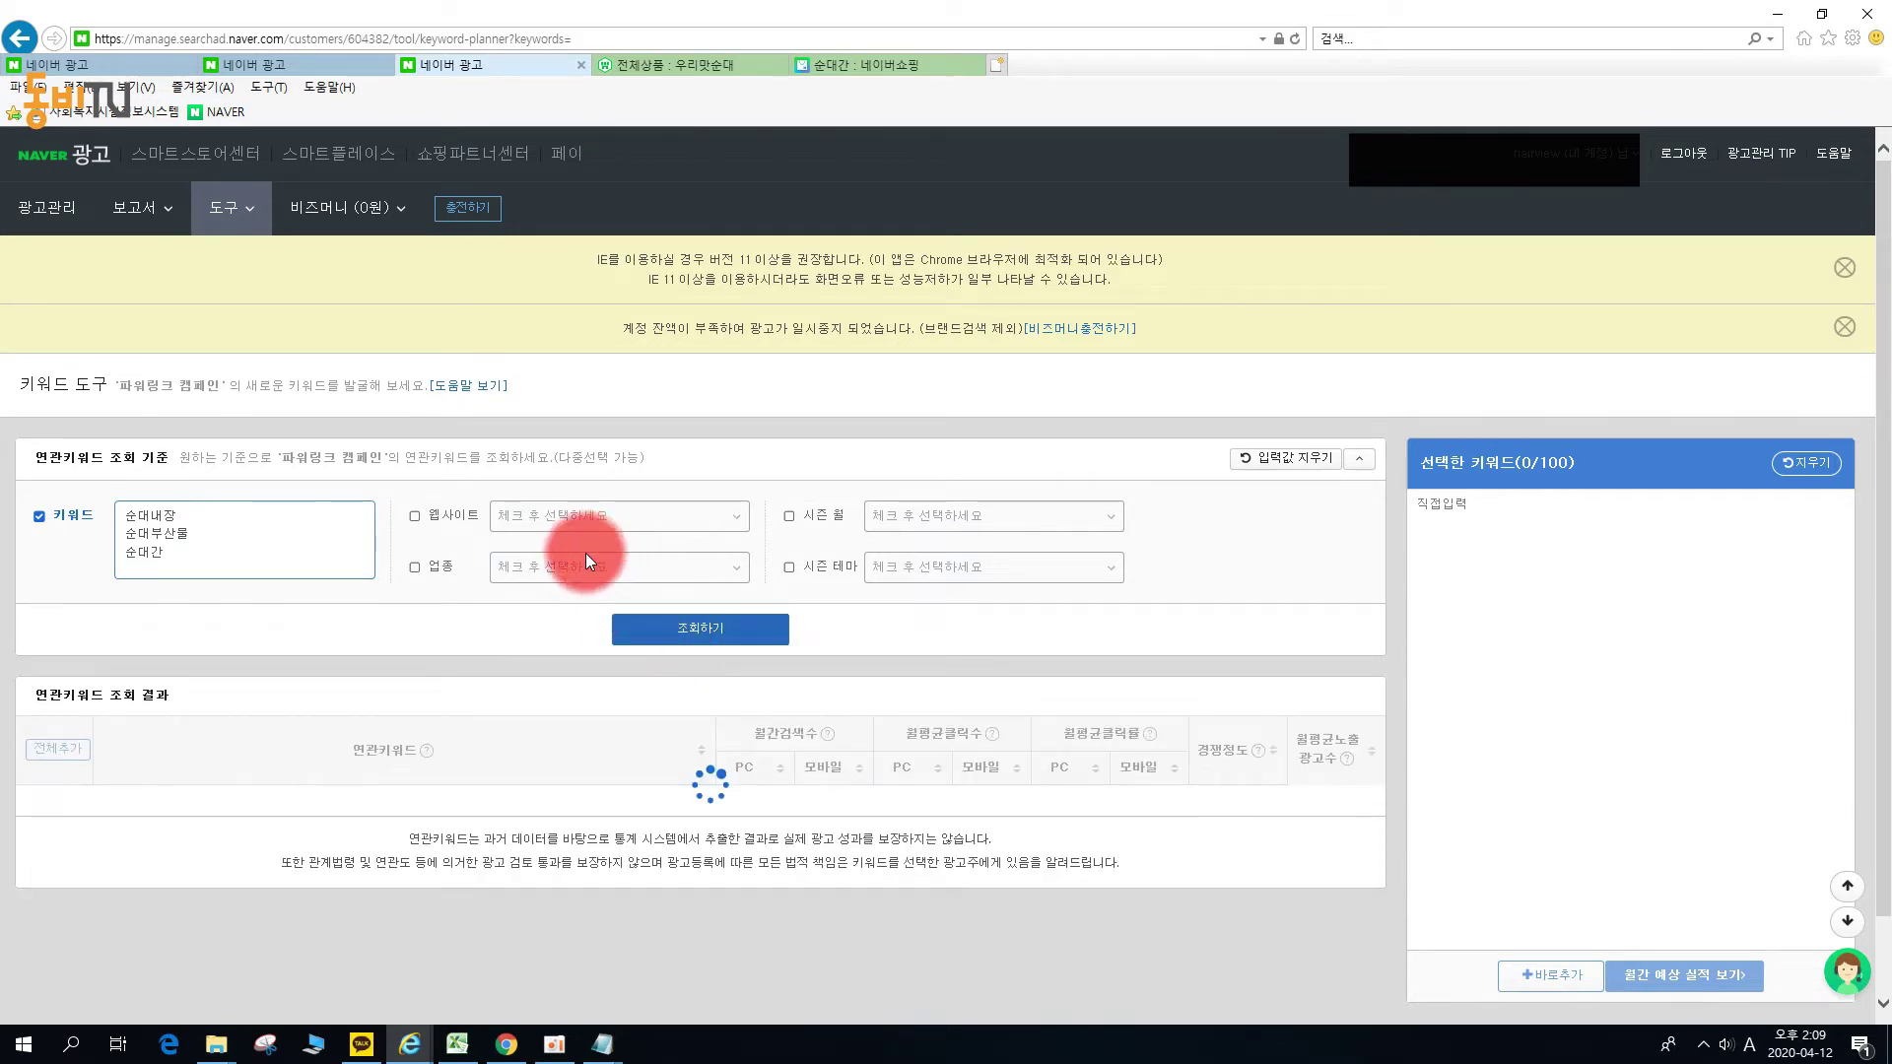
Examine the advertised and regular listings for 순대간 across the first two result pages, comparing competing advertisers and categories.
left_click(867, 66)
scroll(576, 423, "down", 5)
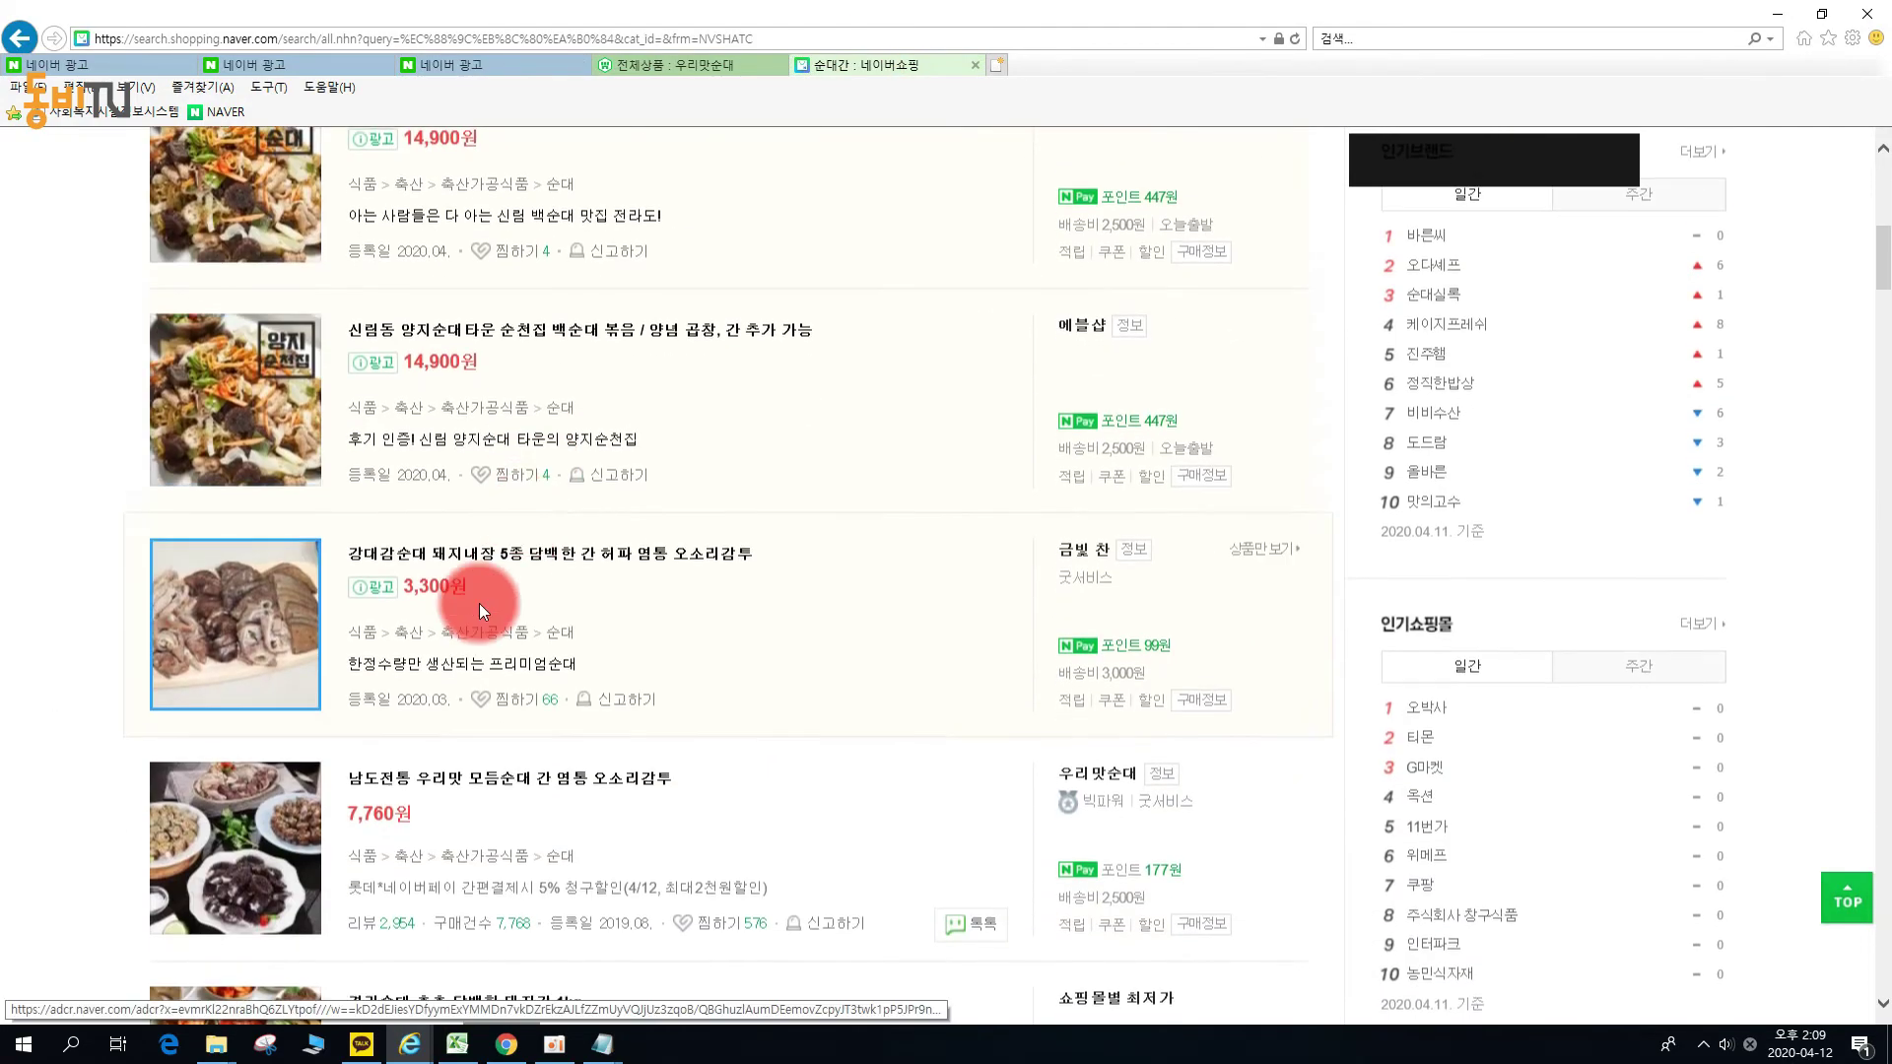
scroll(375, 322, "up", 3)
scroll(448, 715, "down", 6)
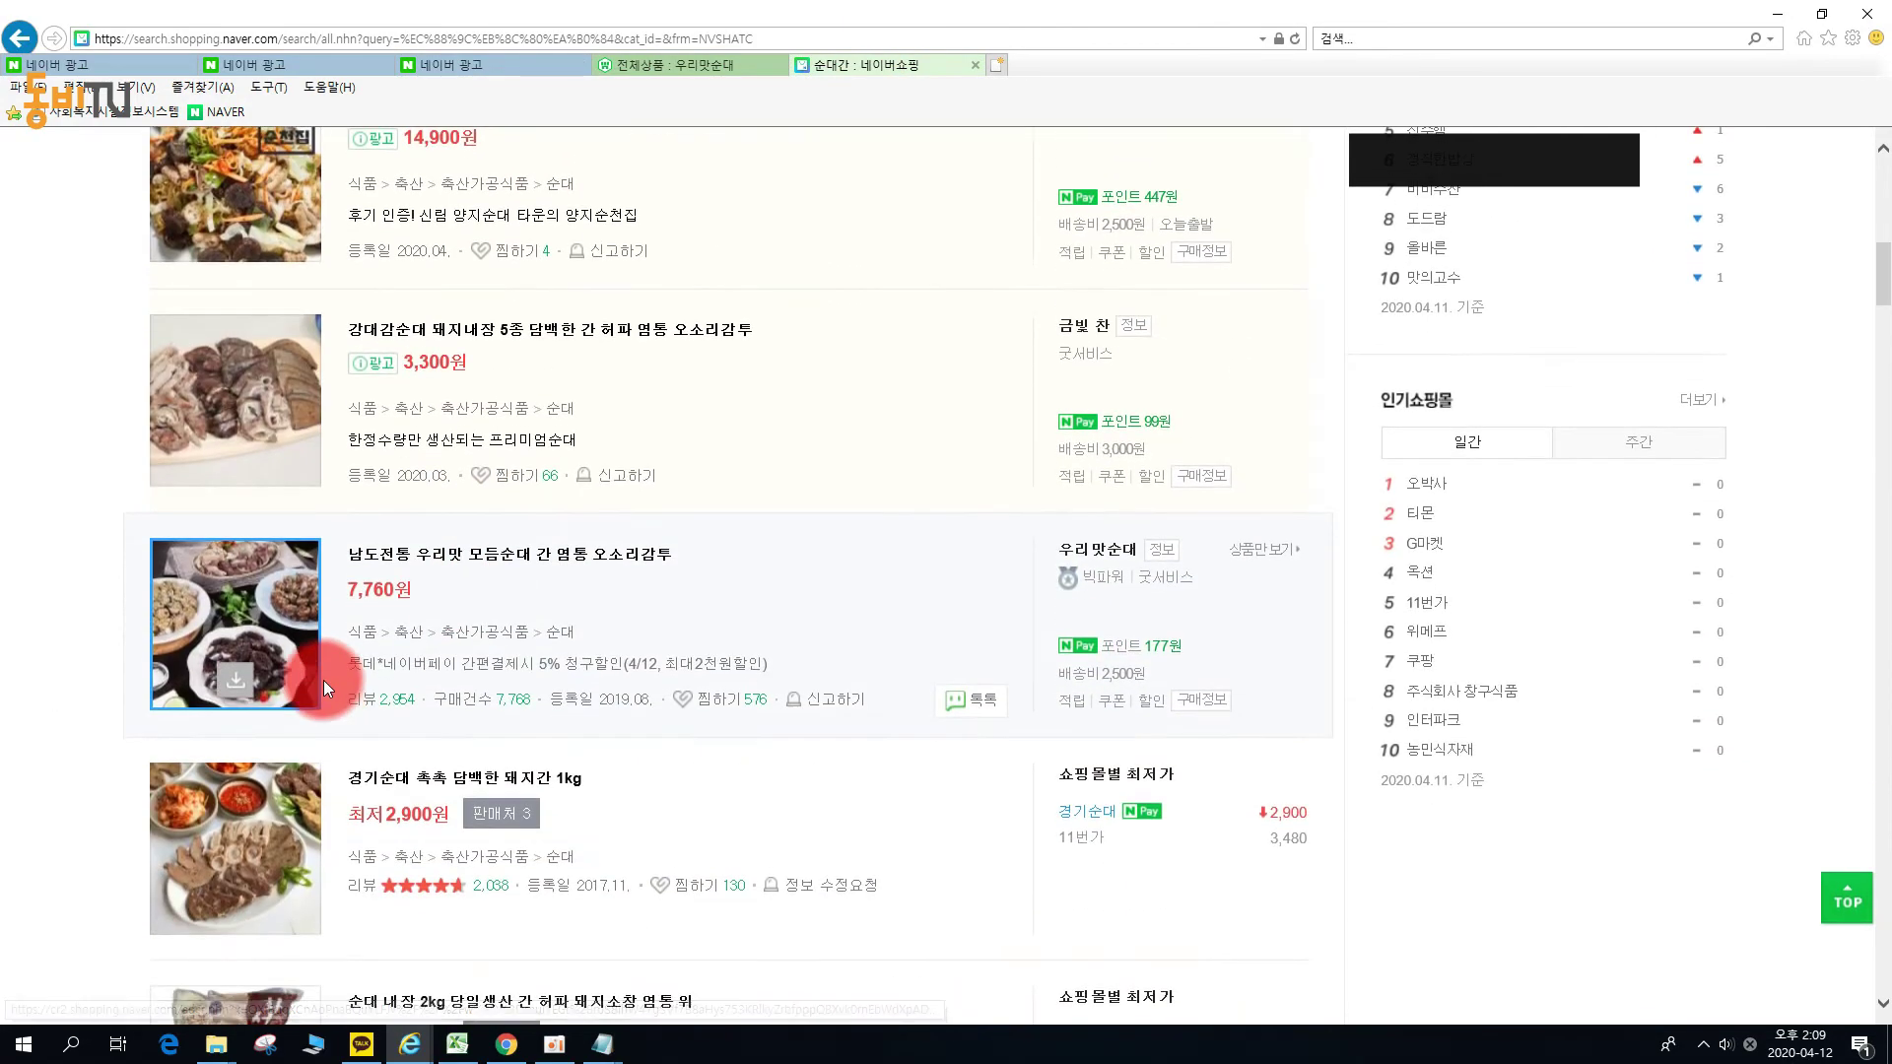
scroll(697, 451, "down", 15)
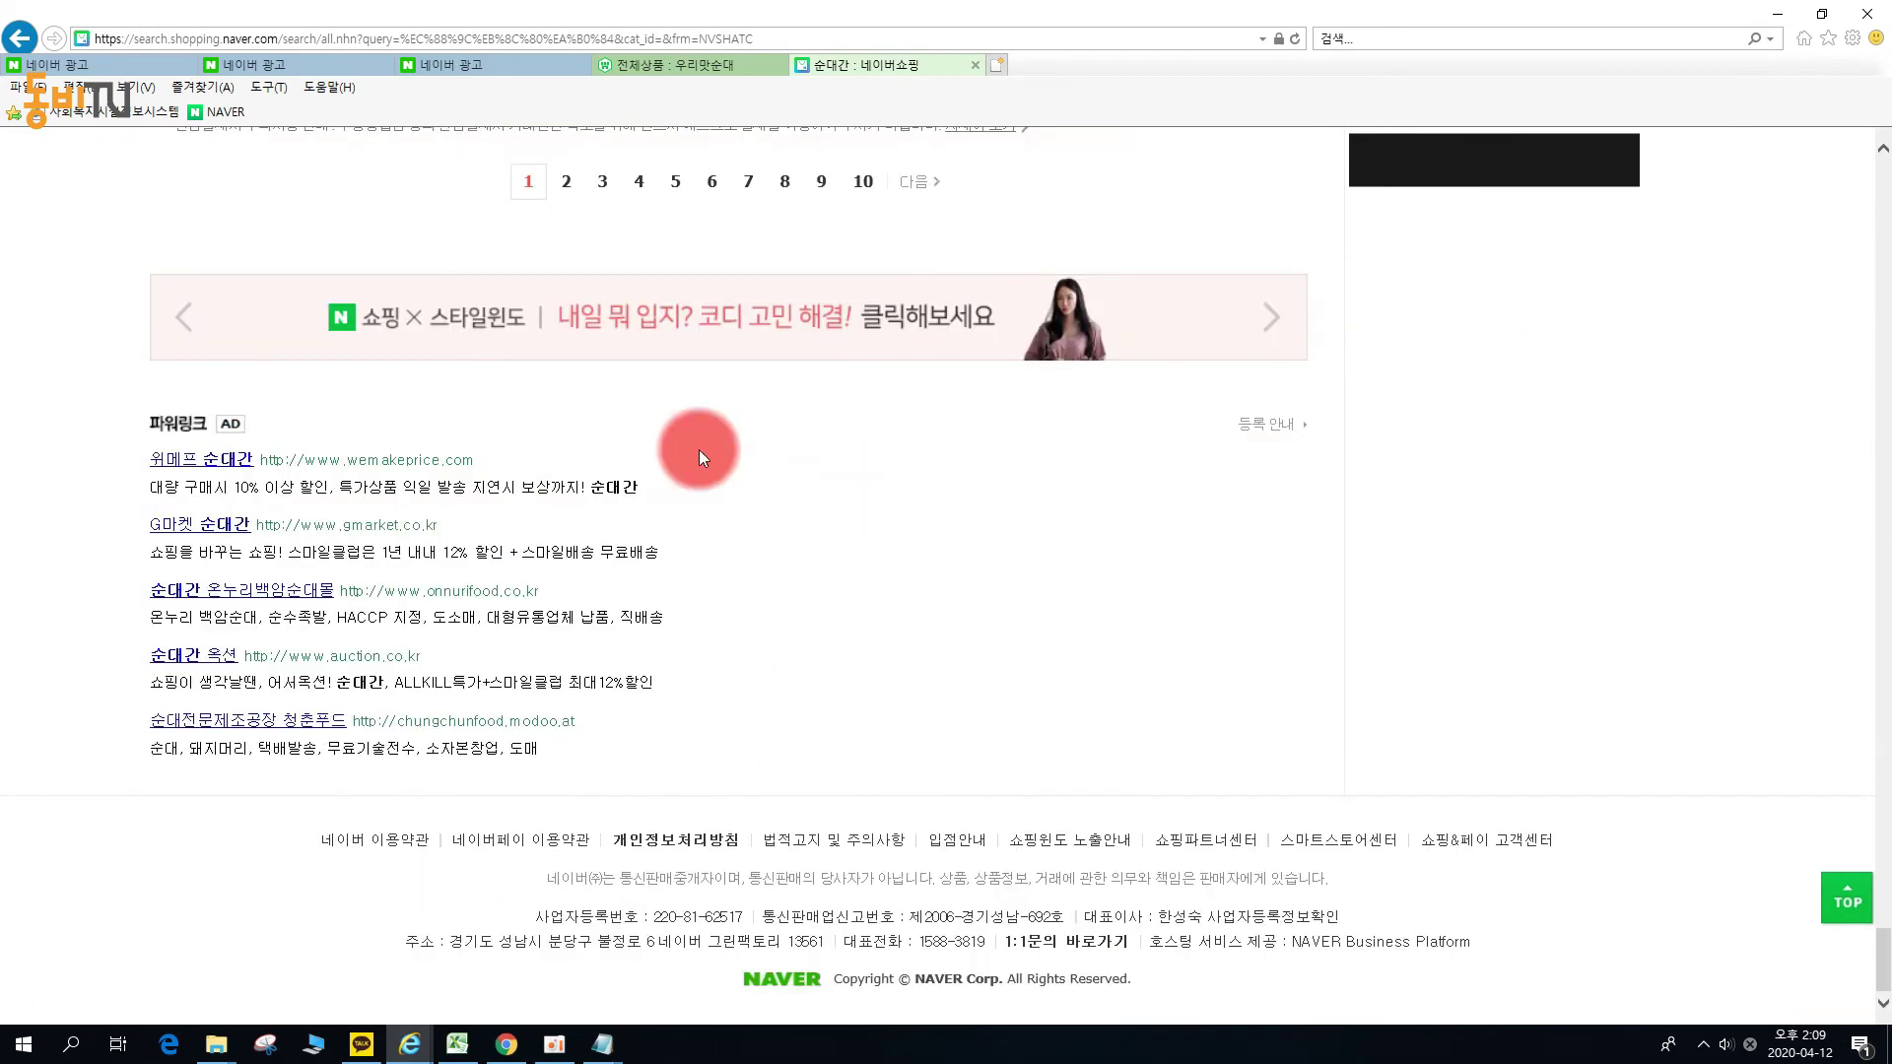
left_click(569, 187)
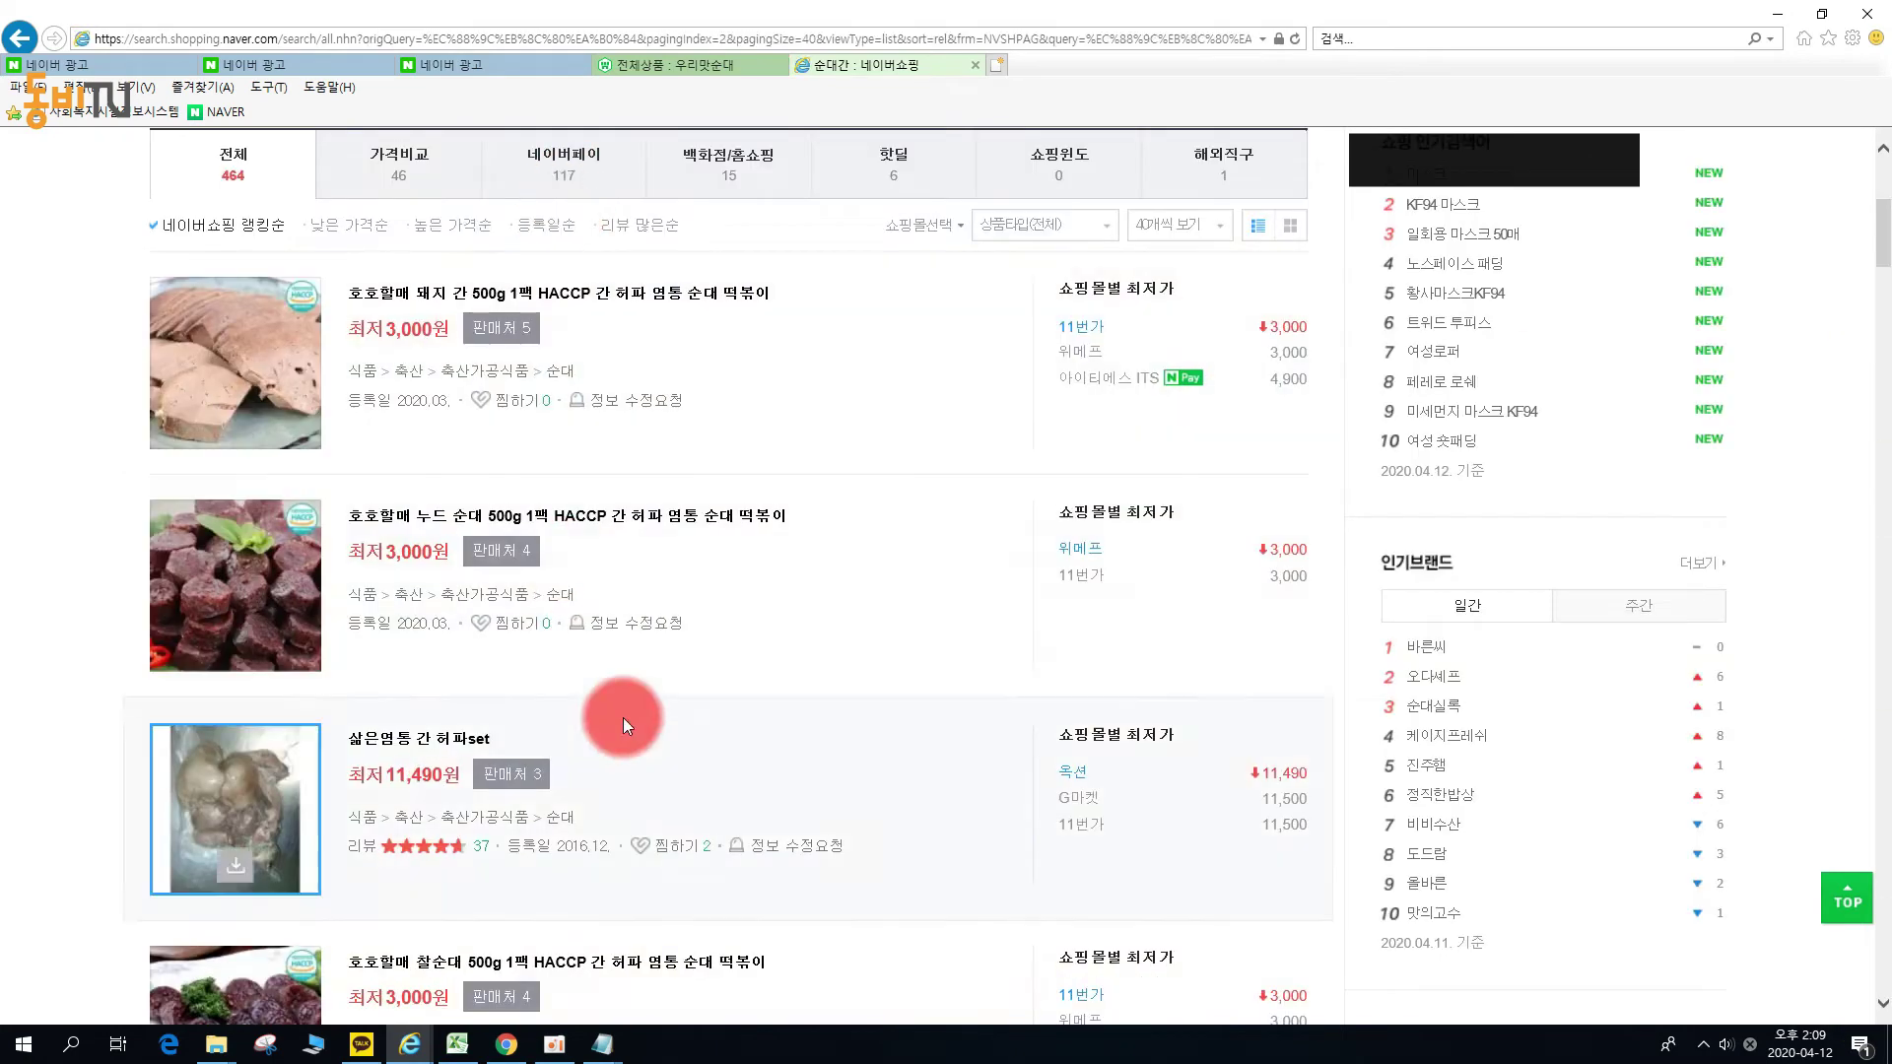
scroll(624, 645, "up", 5)
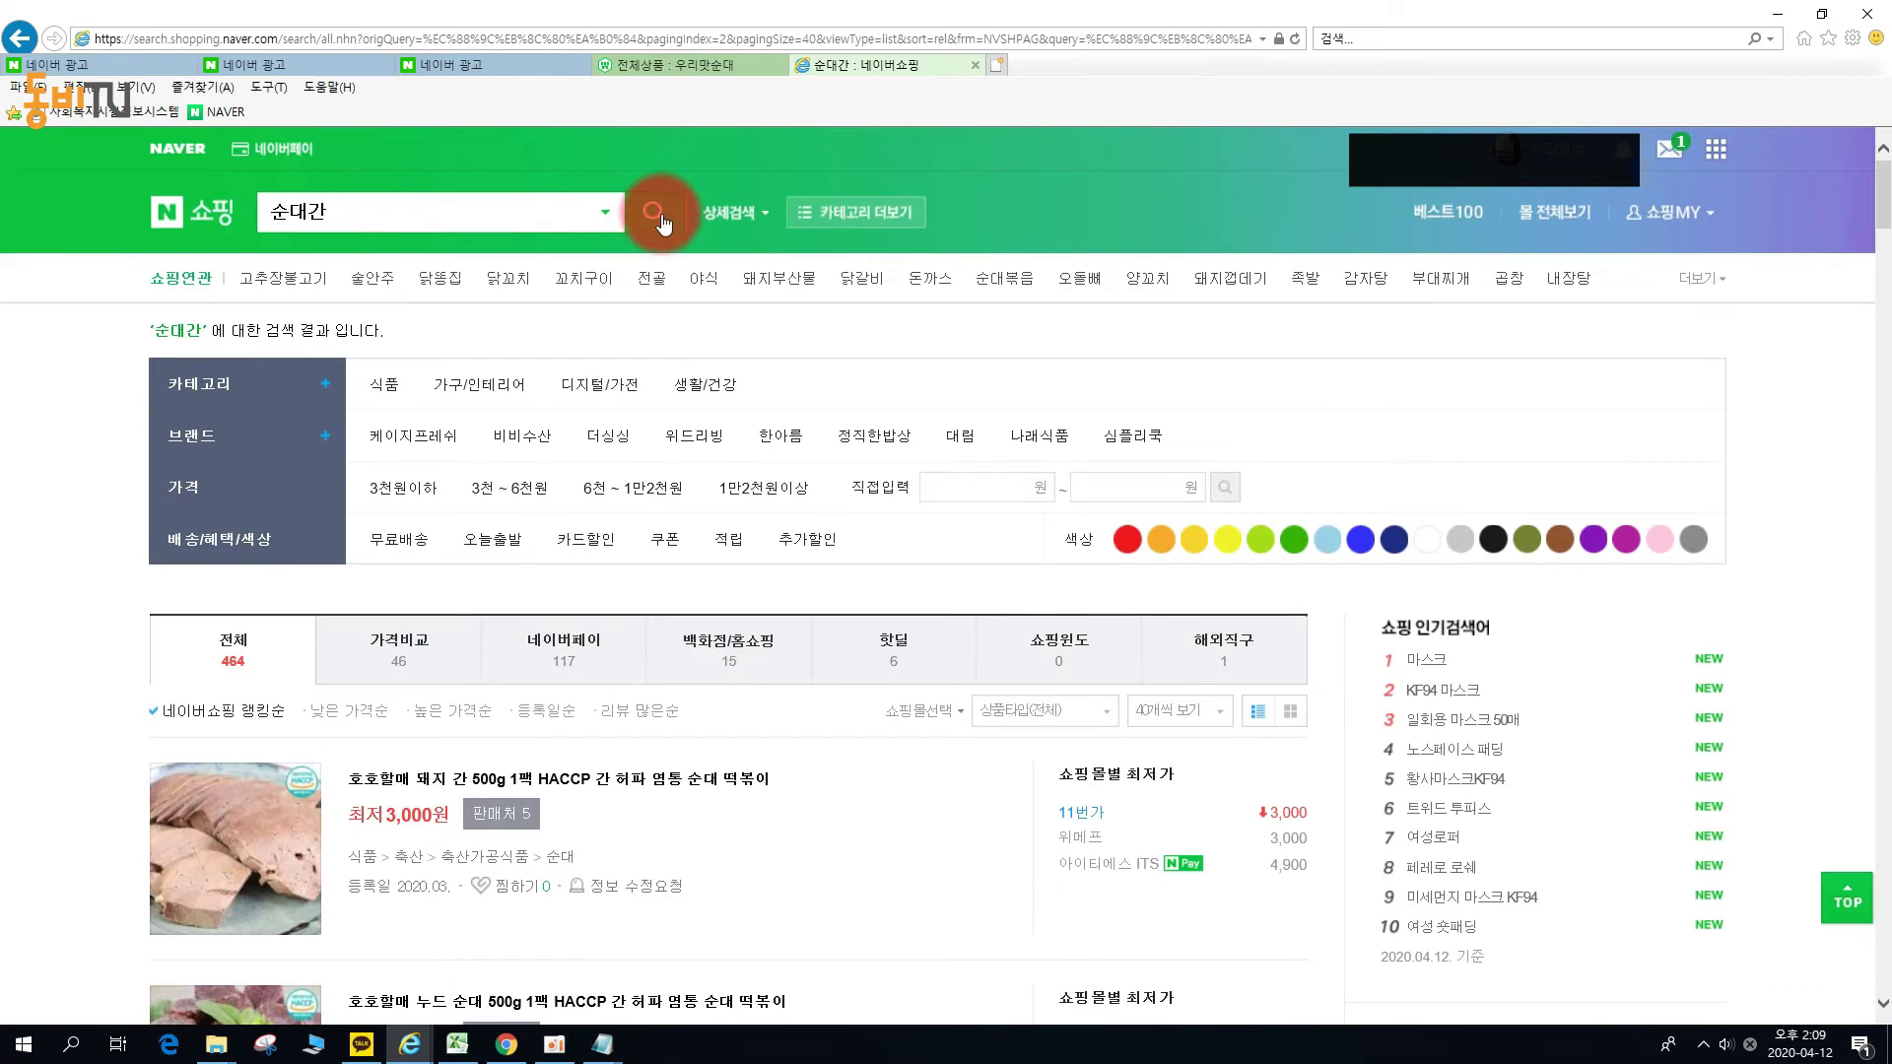
left_click(658, 216)
scroll(739, 578, "down", 5)
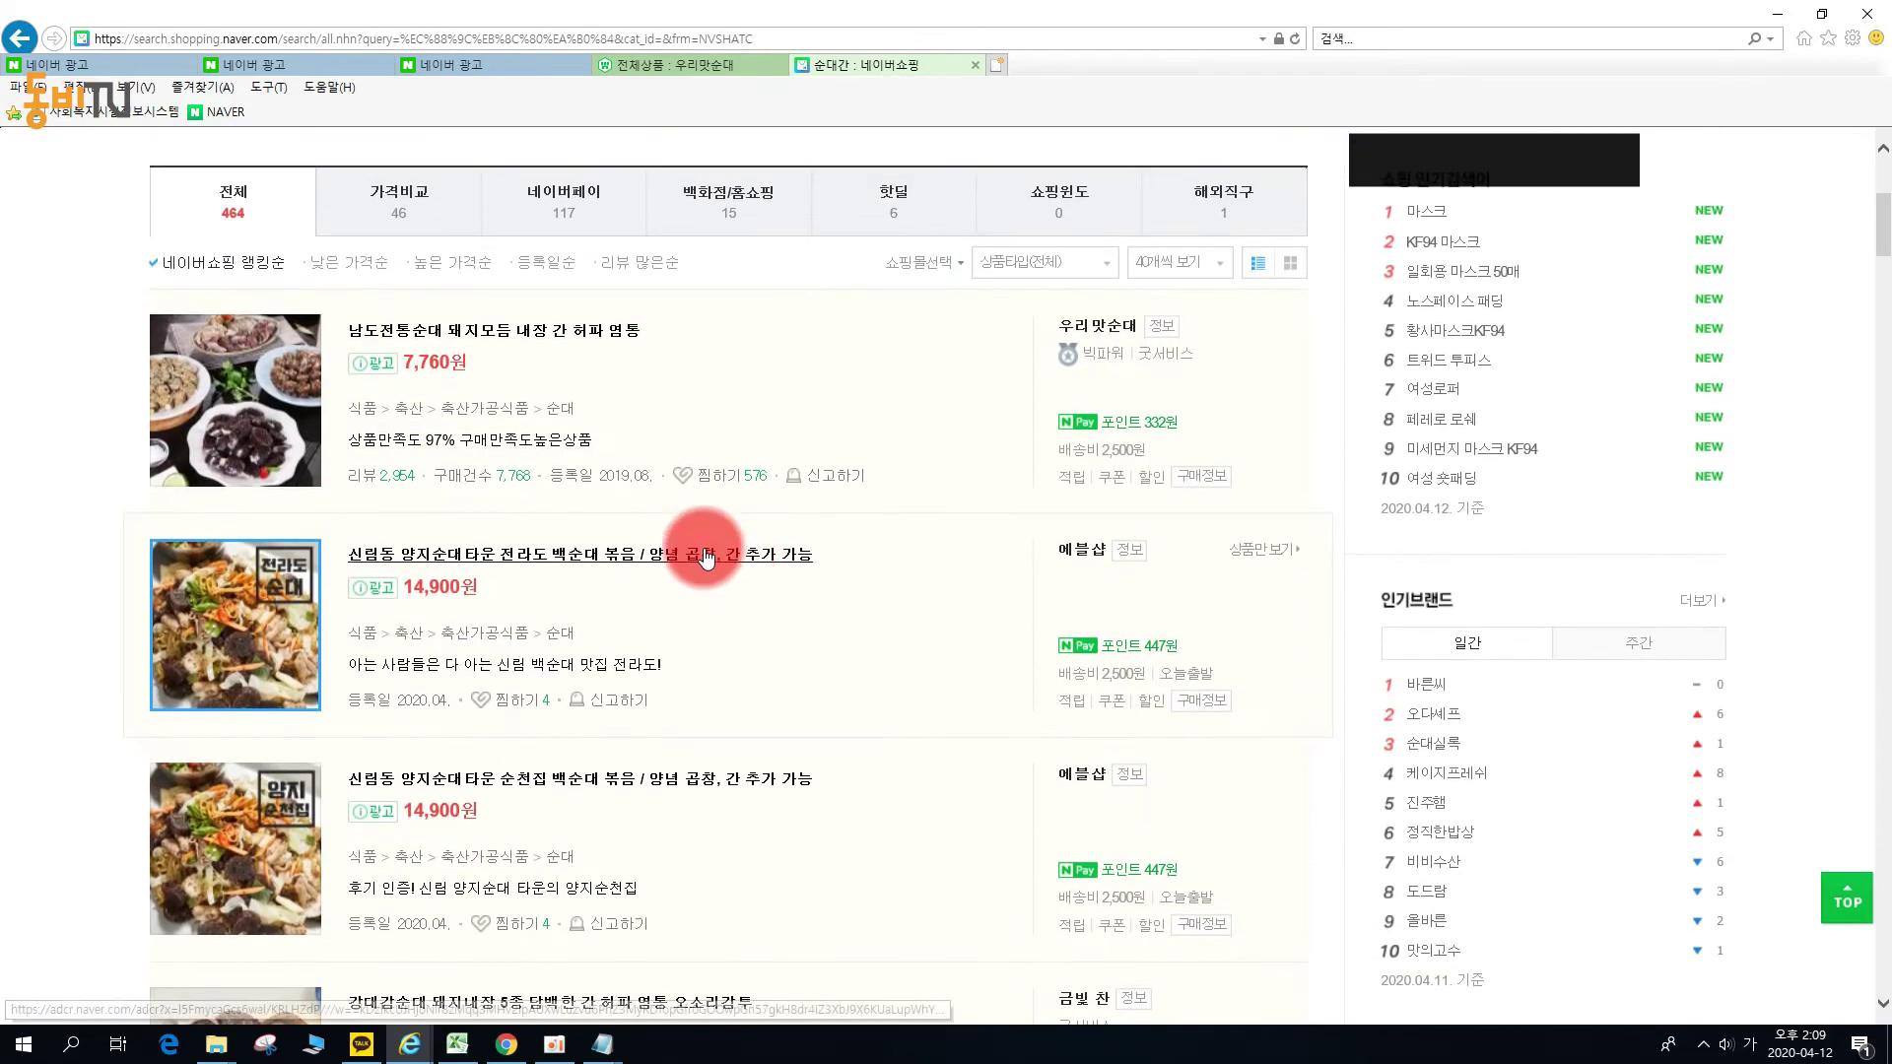
scroll(232, 519, "down", 5)
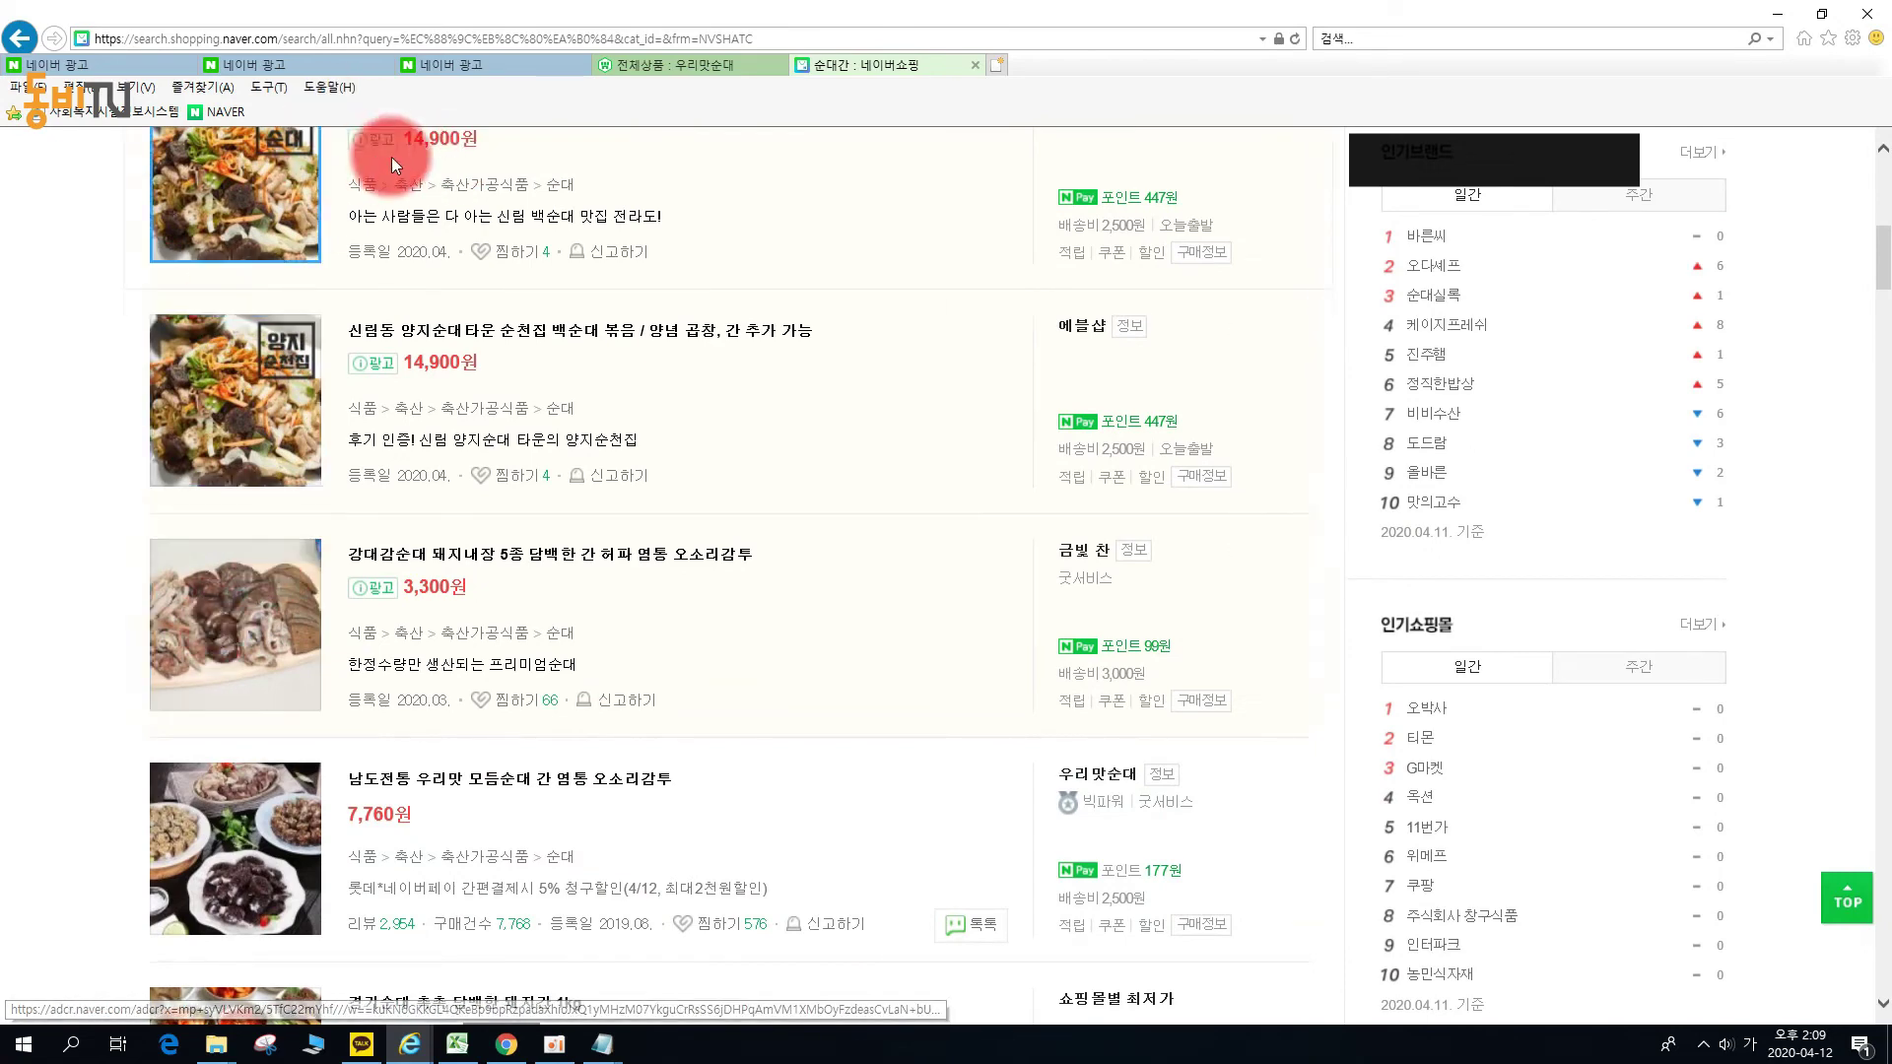
scroll(286, 679, "up", 10)
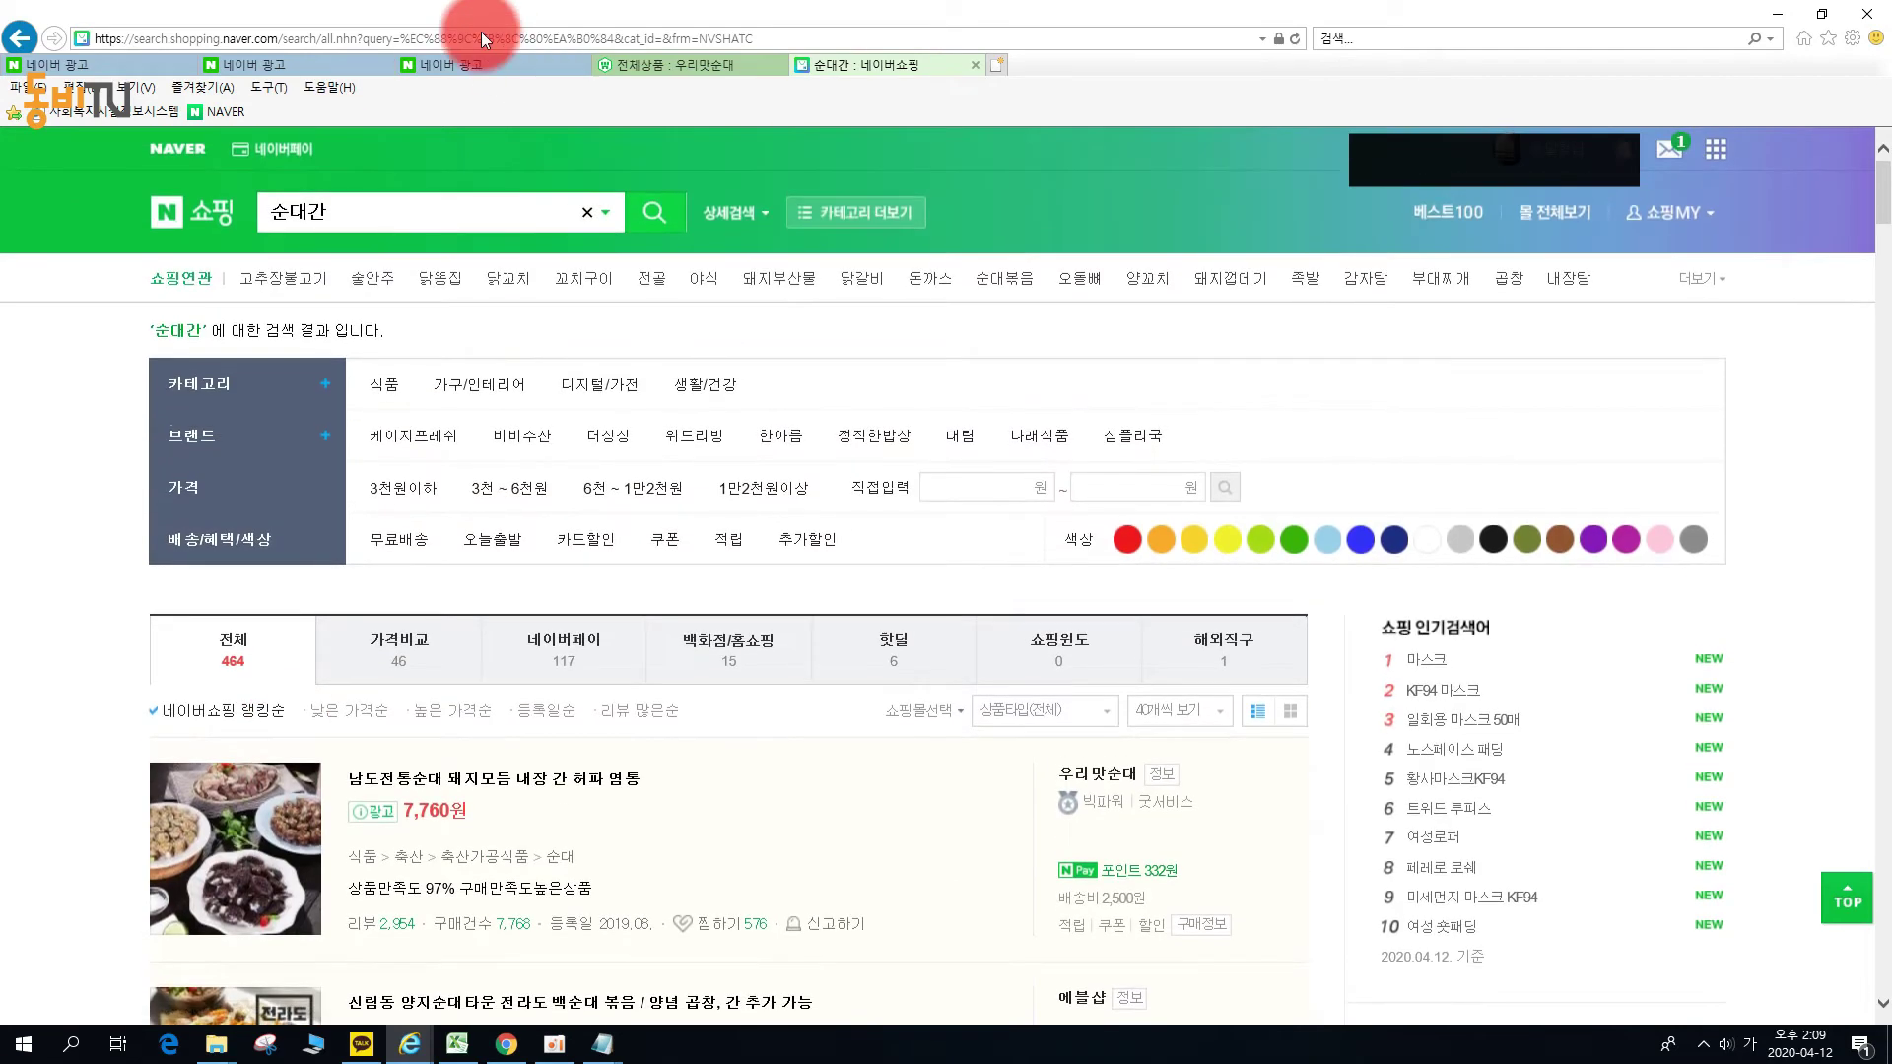
Check the monthly PC and mobile search volumes of 순대내장, 순대간 and 순대부산물 in the keyword tool.
left_click(488, 65)
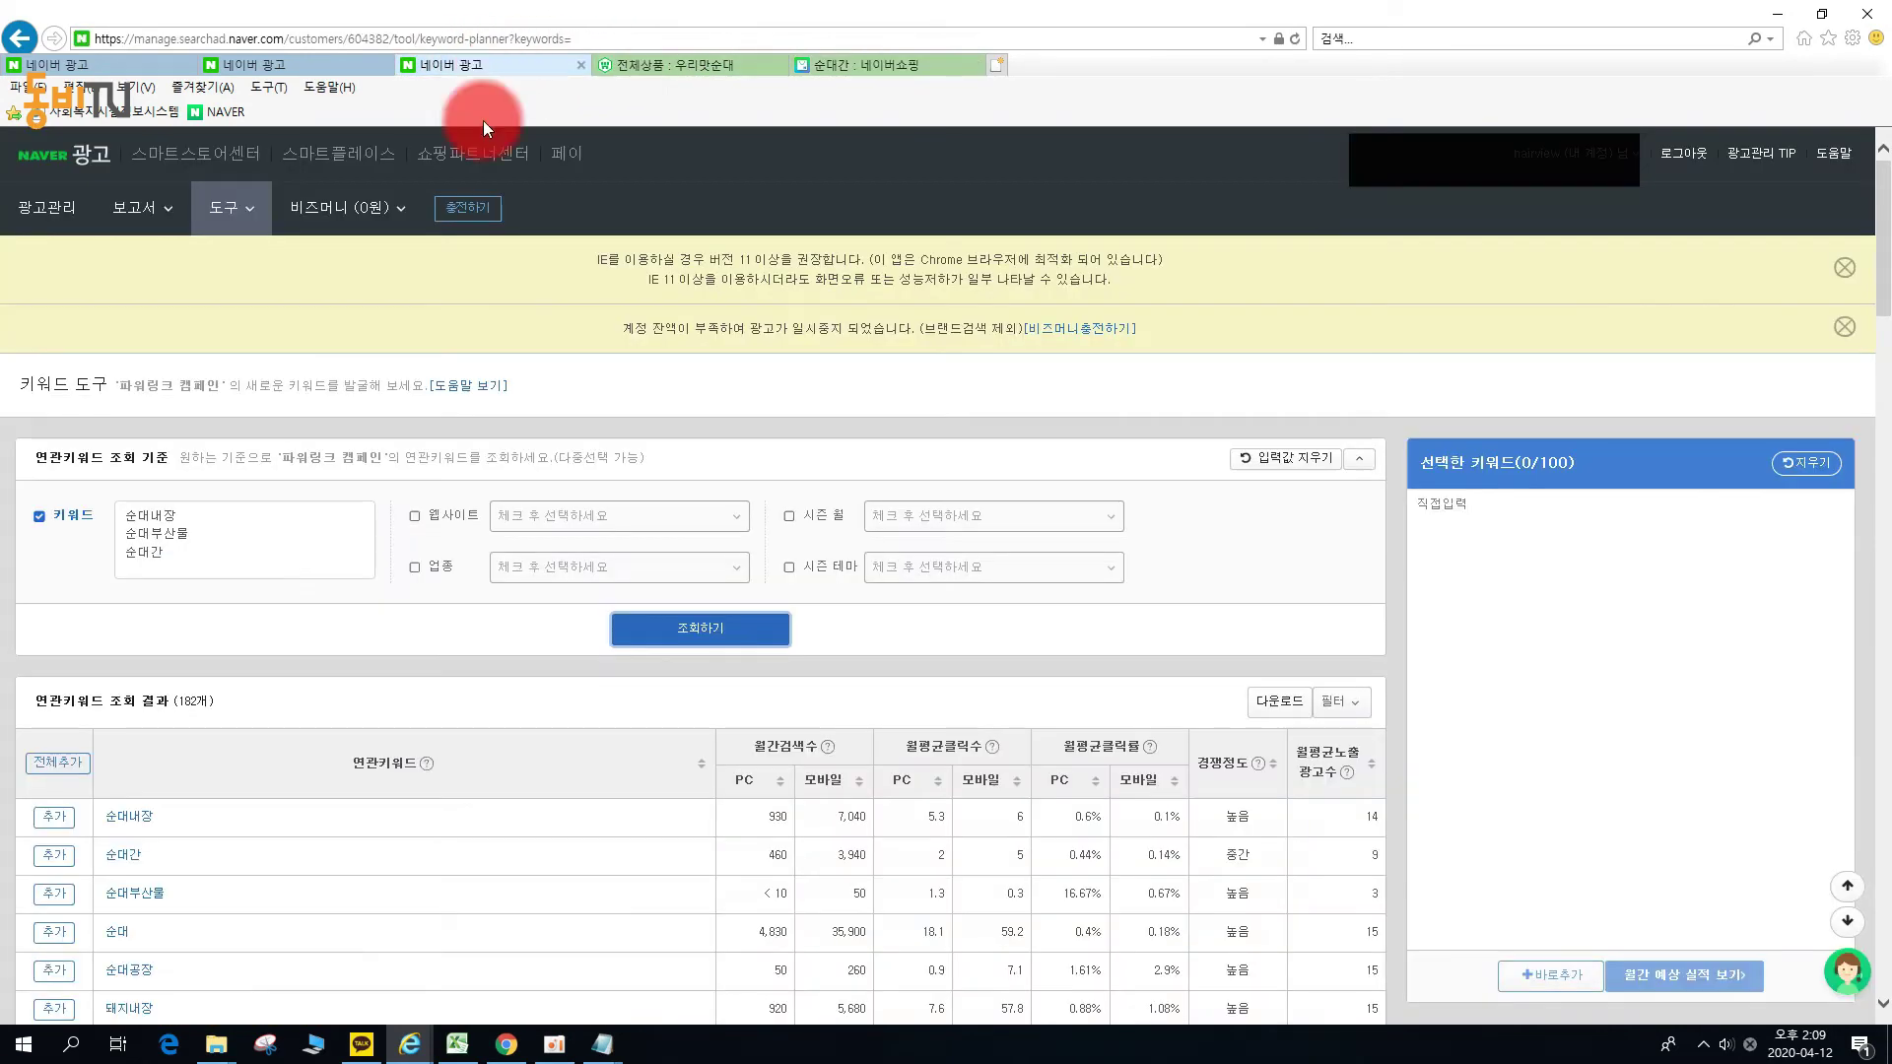
scroll(558, 411, "down", 2)
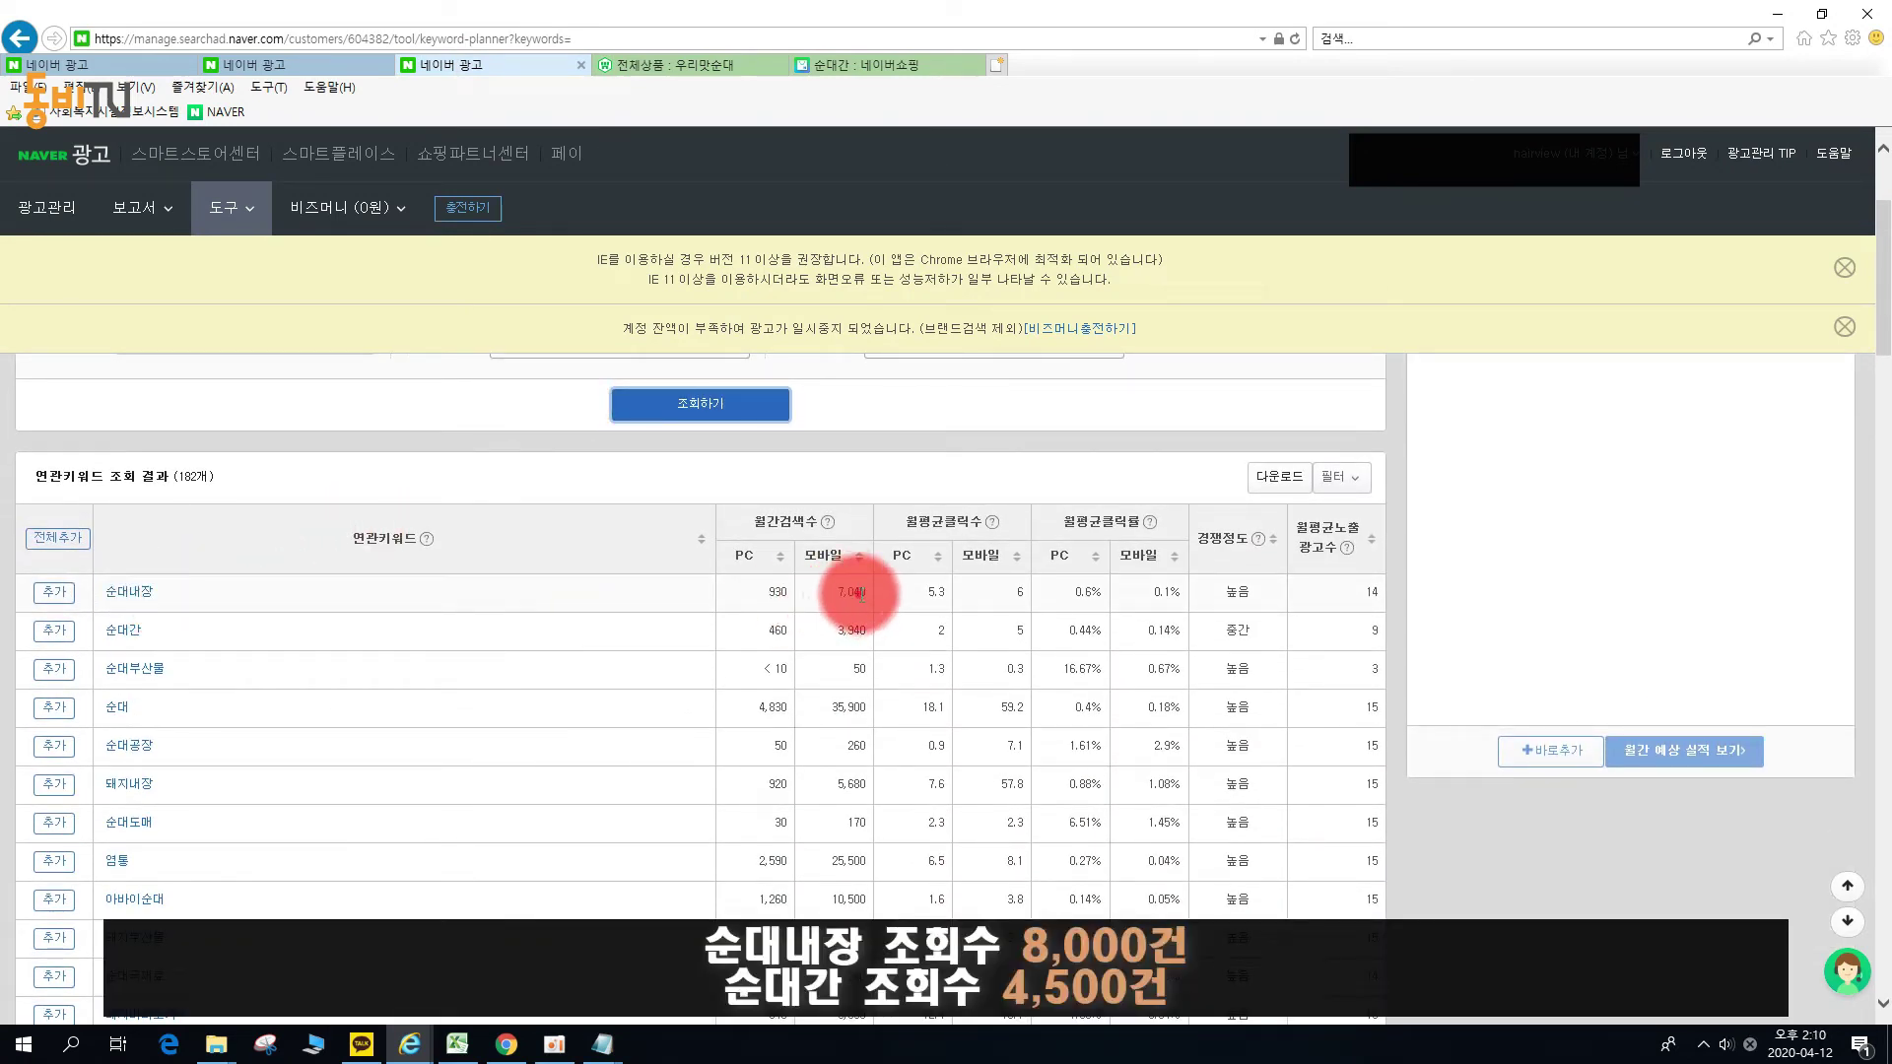
left_click_drag(867, 592, 759, 585)
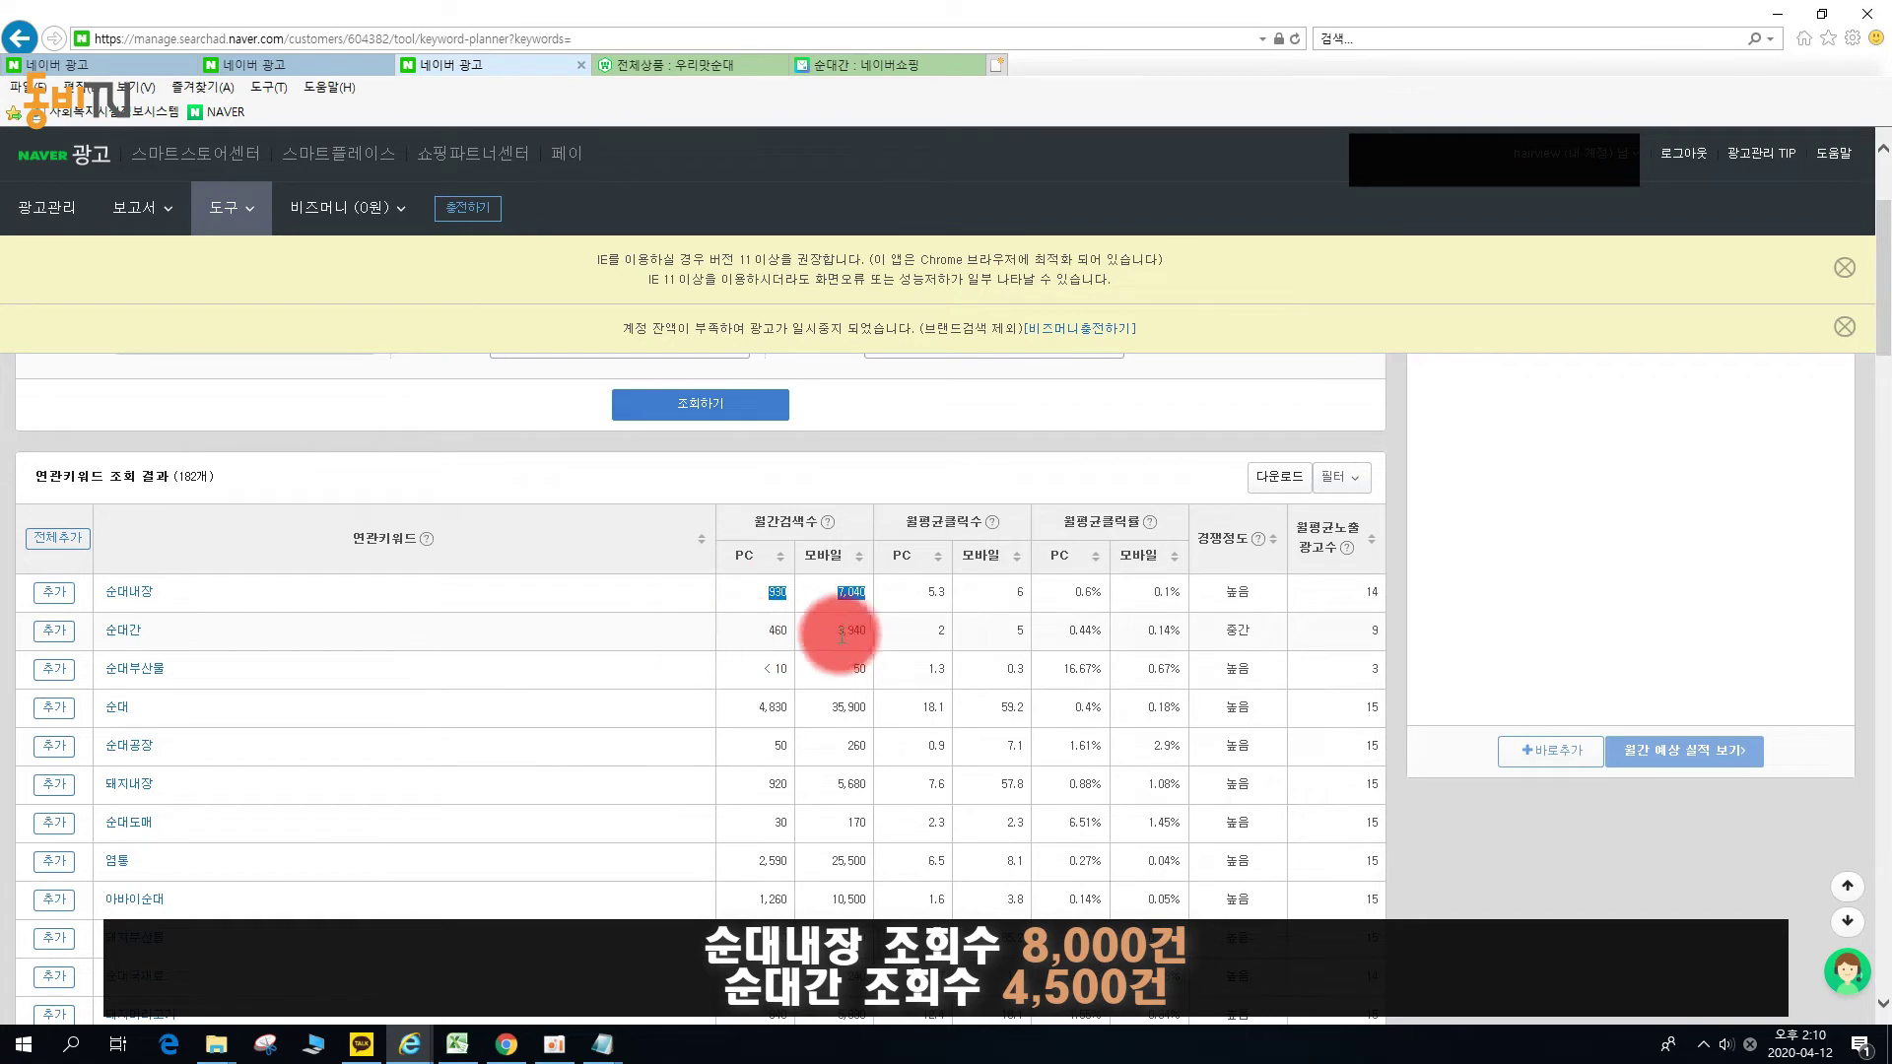
left_click_drag(855, 634, 764, 632)
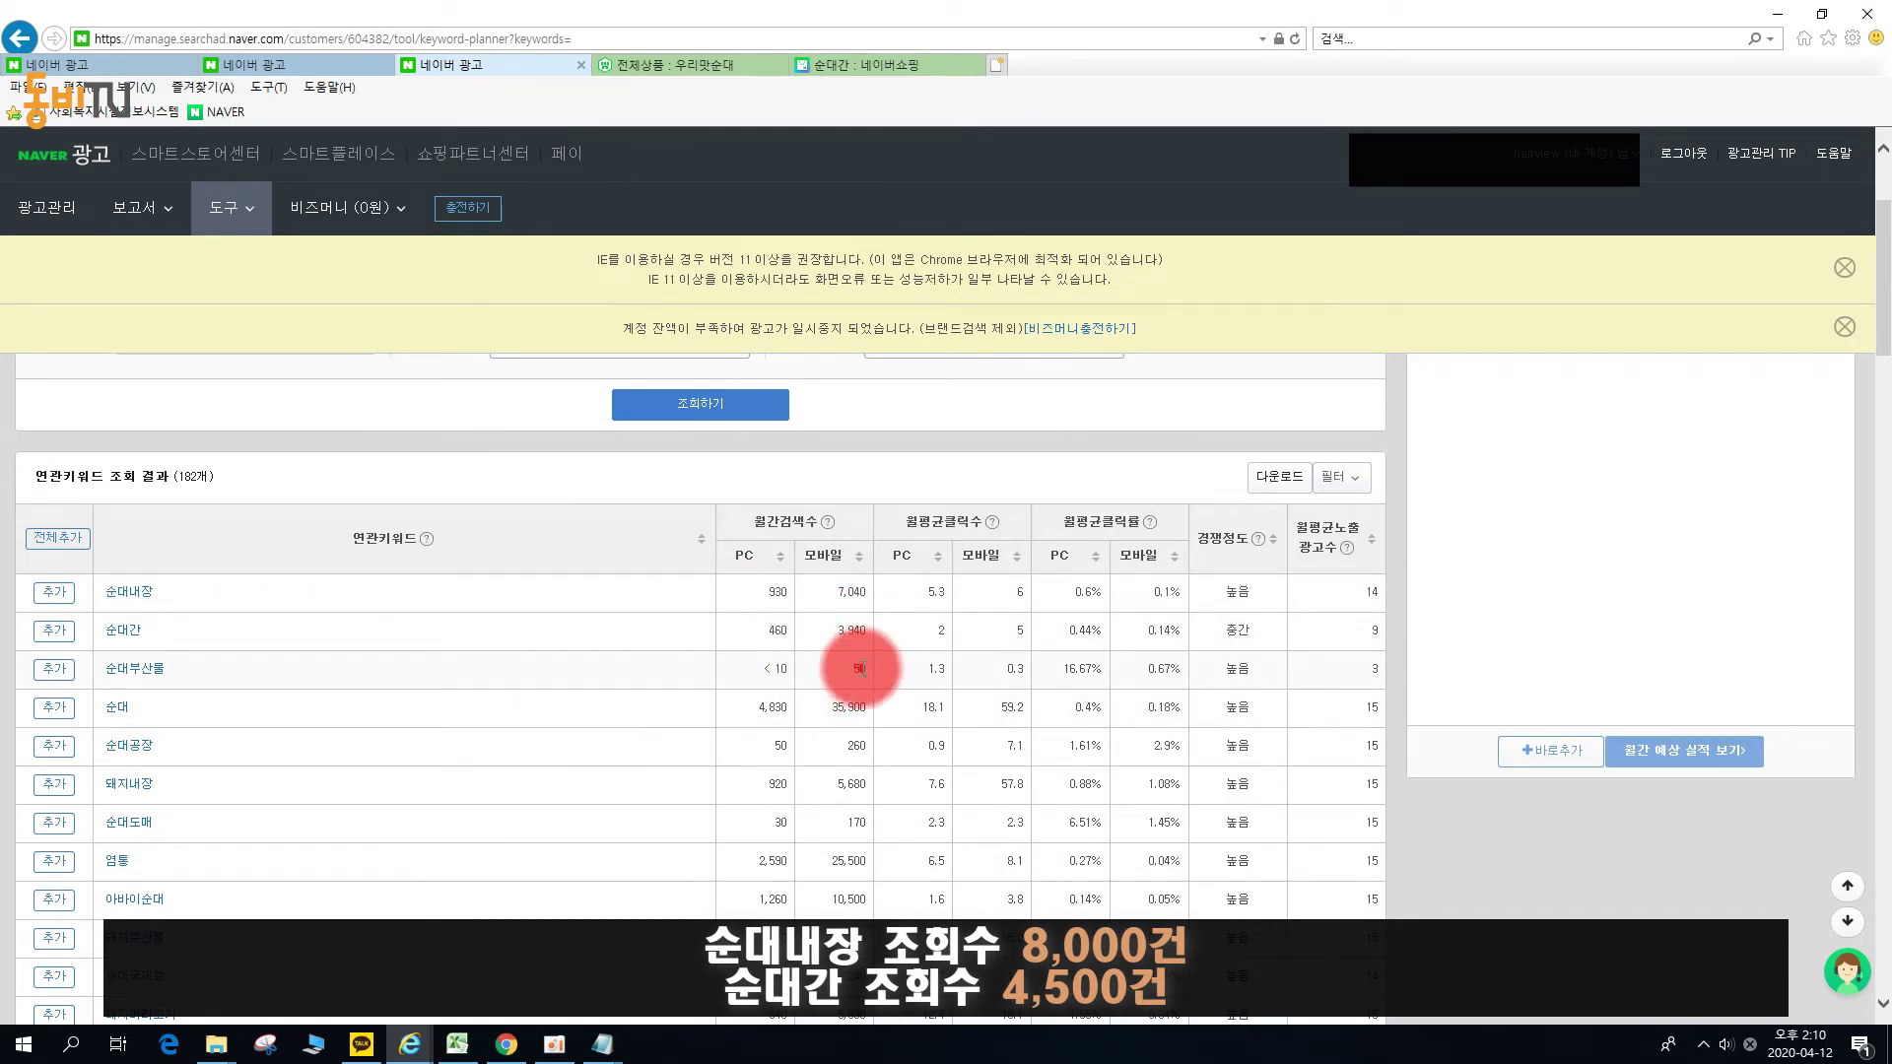
left_click_drag(860, 669, 767, 670)
scroll(140, 586, "up", 3)
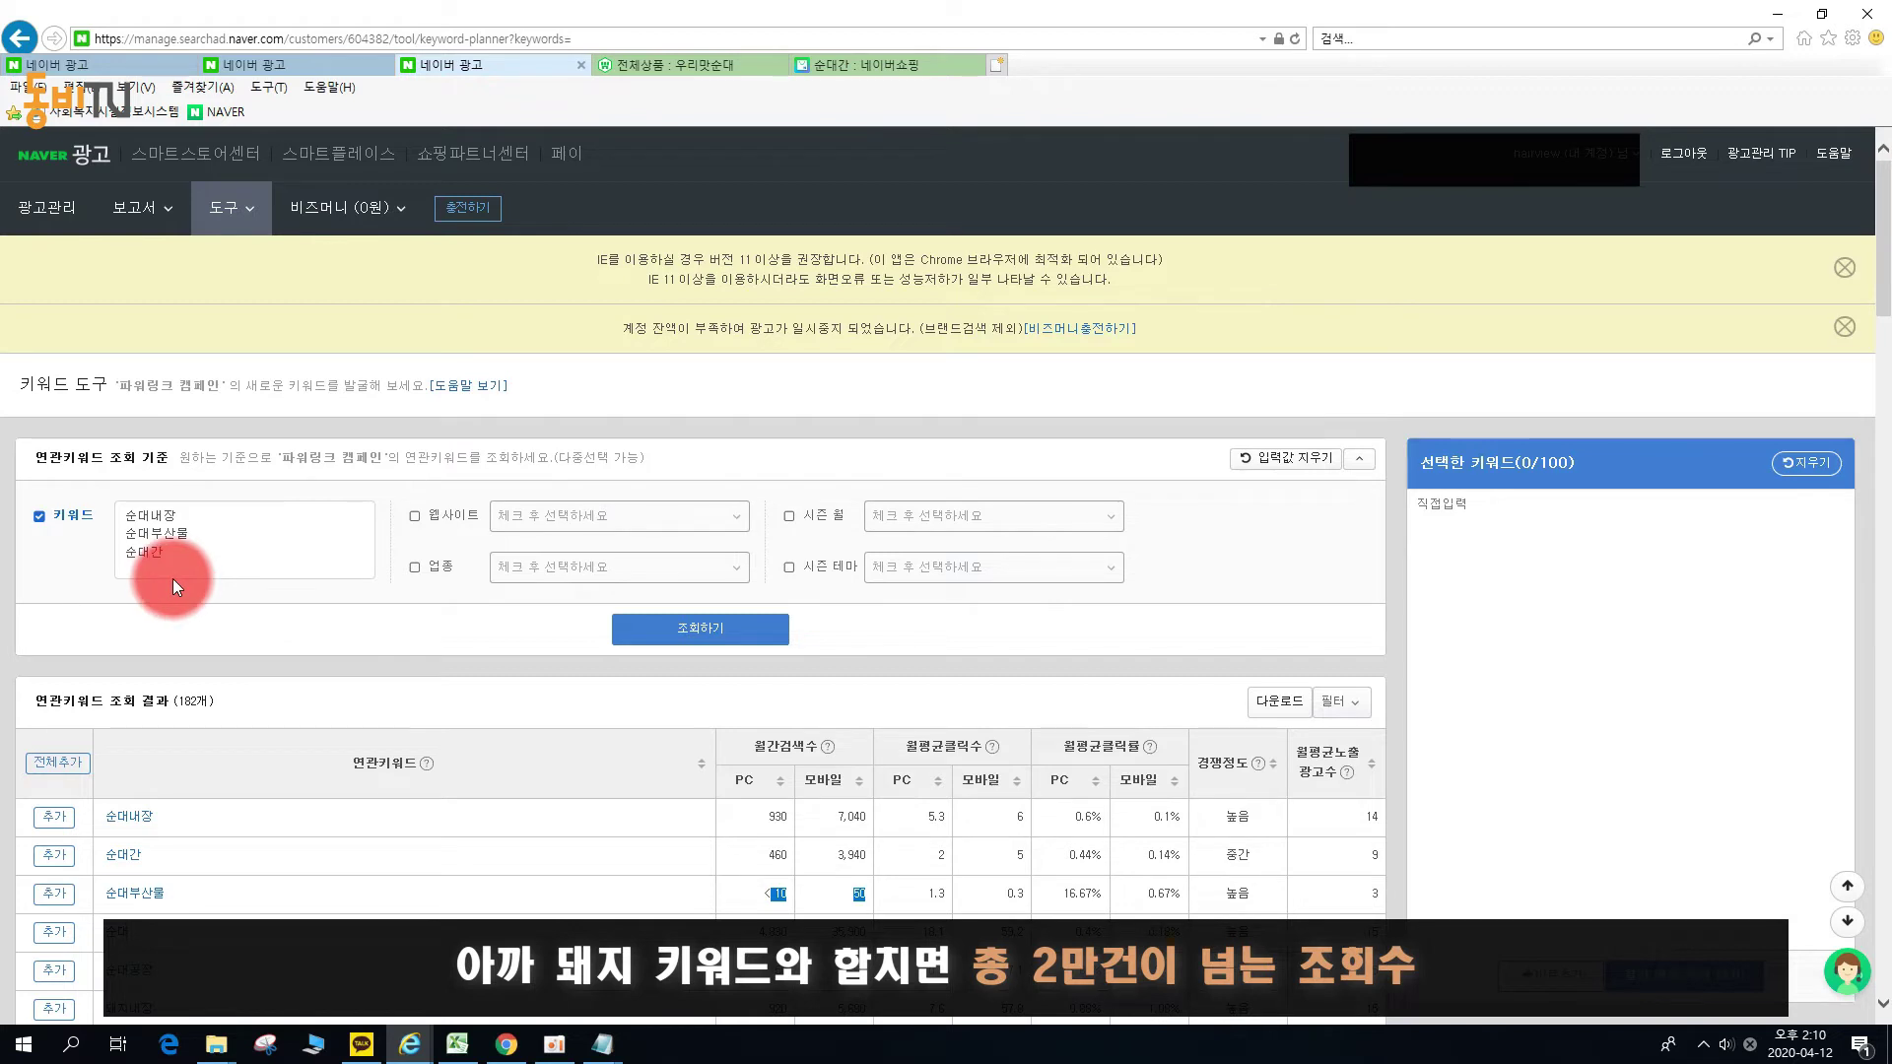
left_click(920, 63)
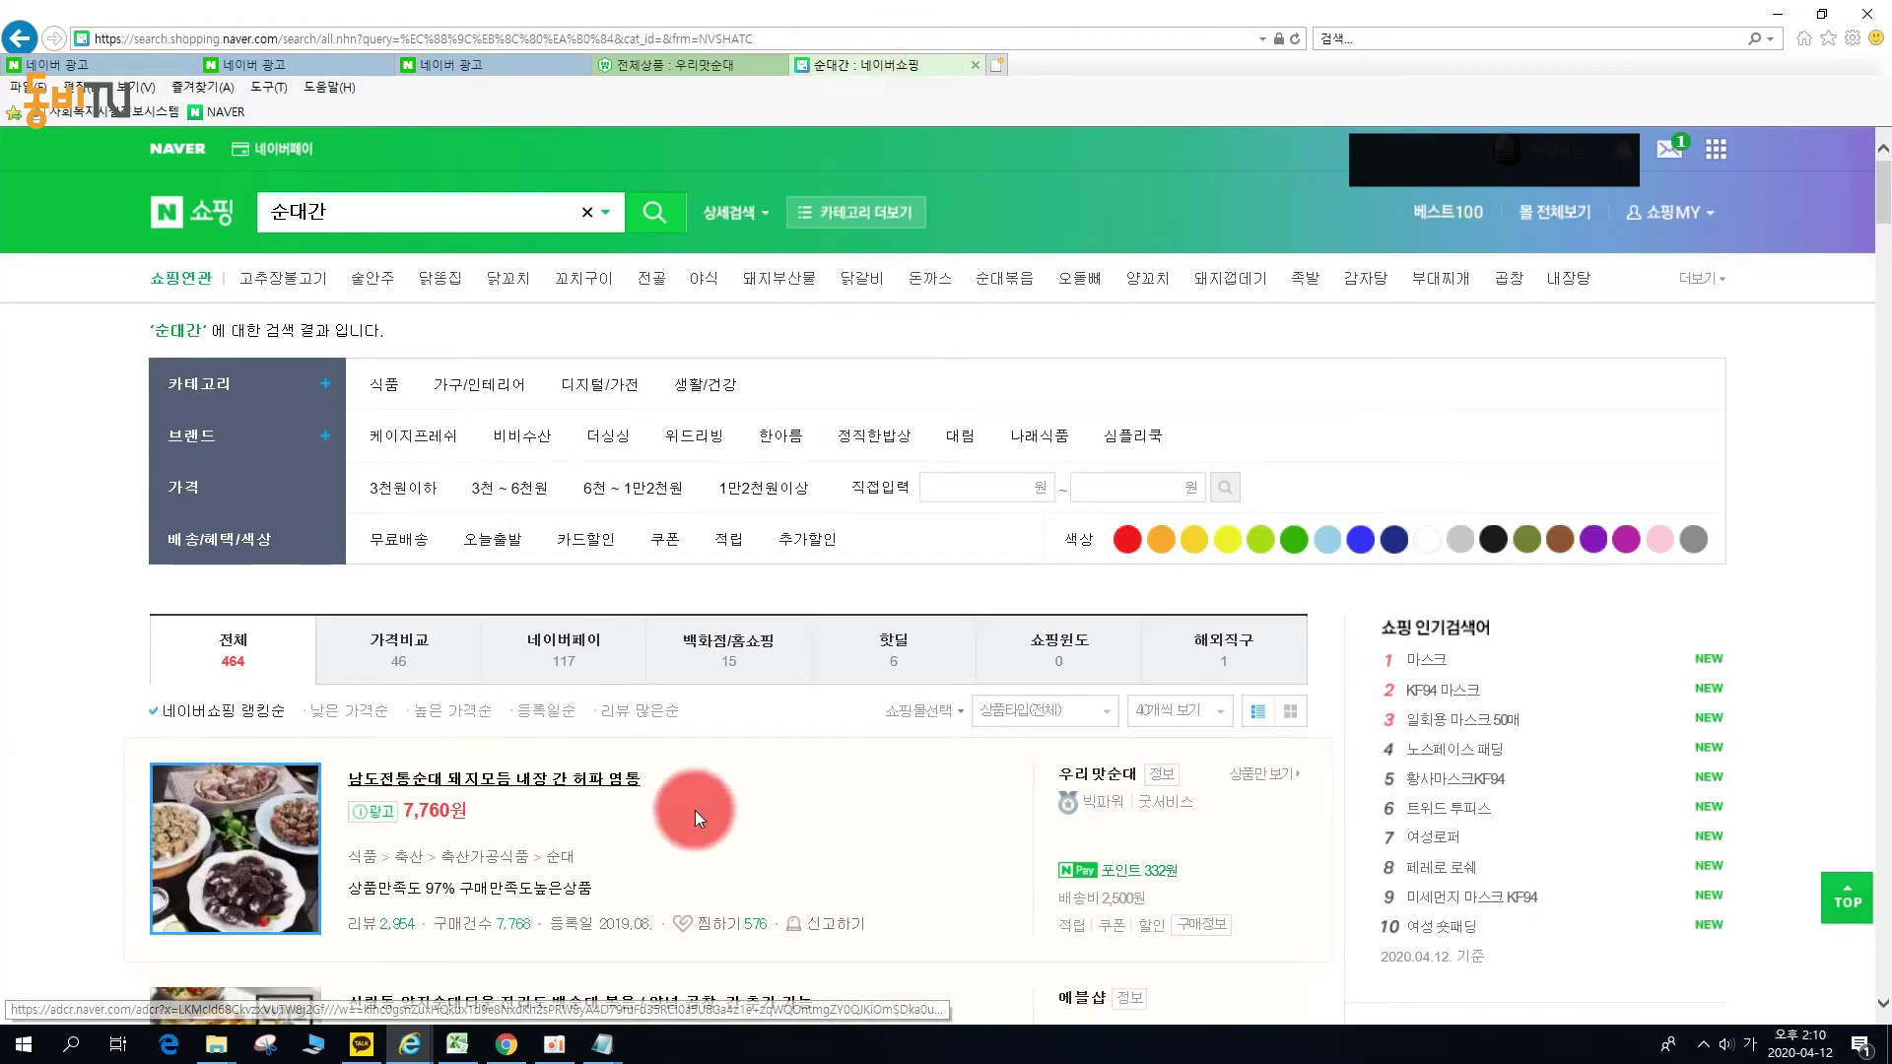
left_click(489, 62)
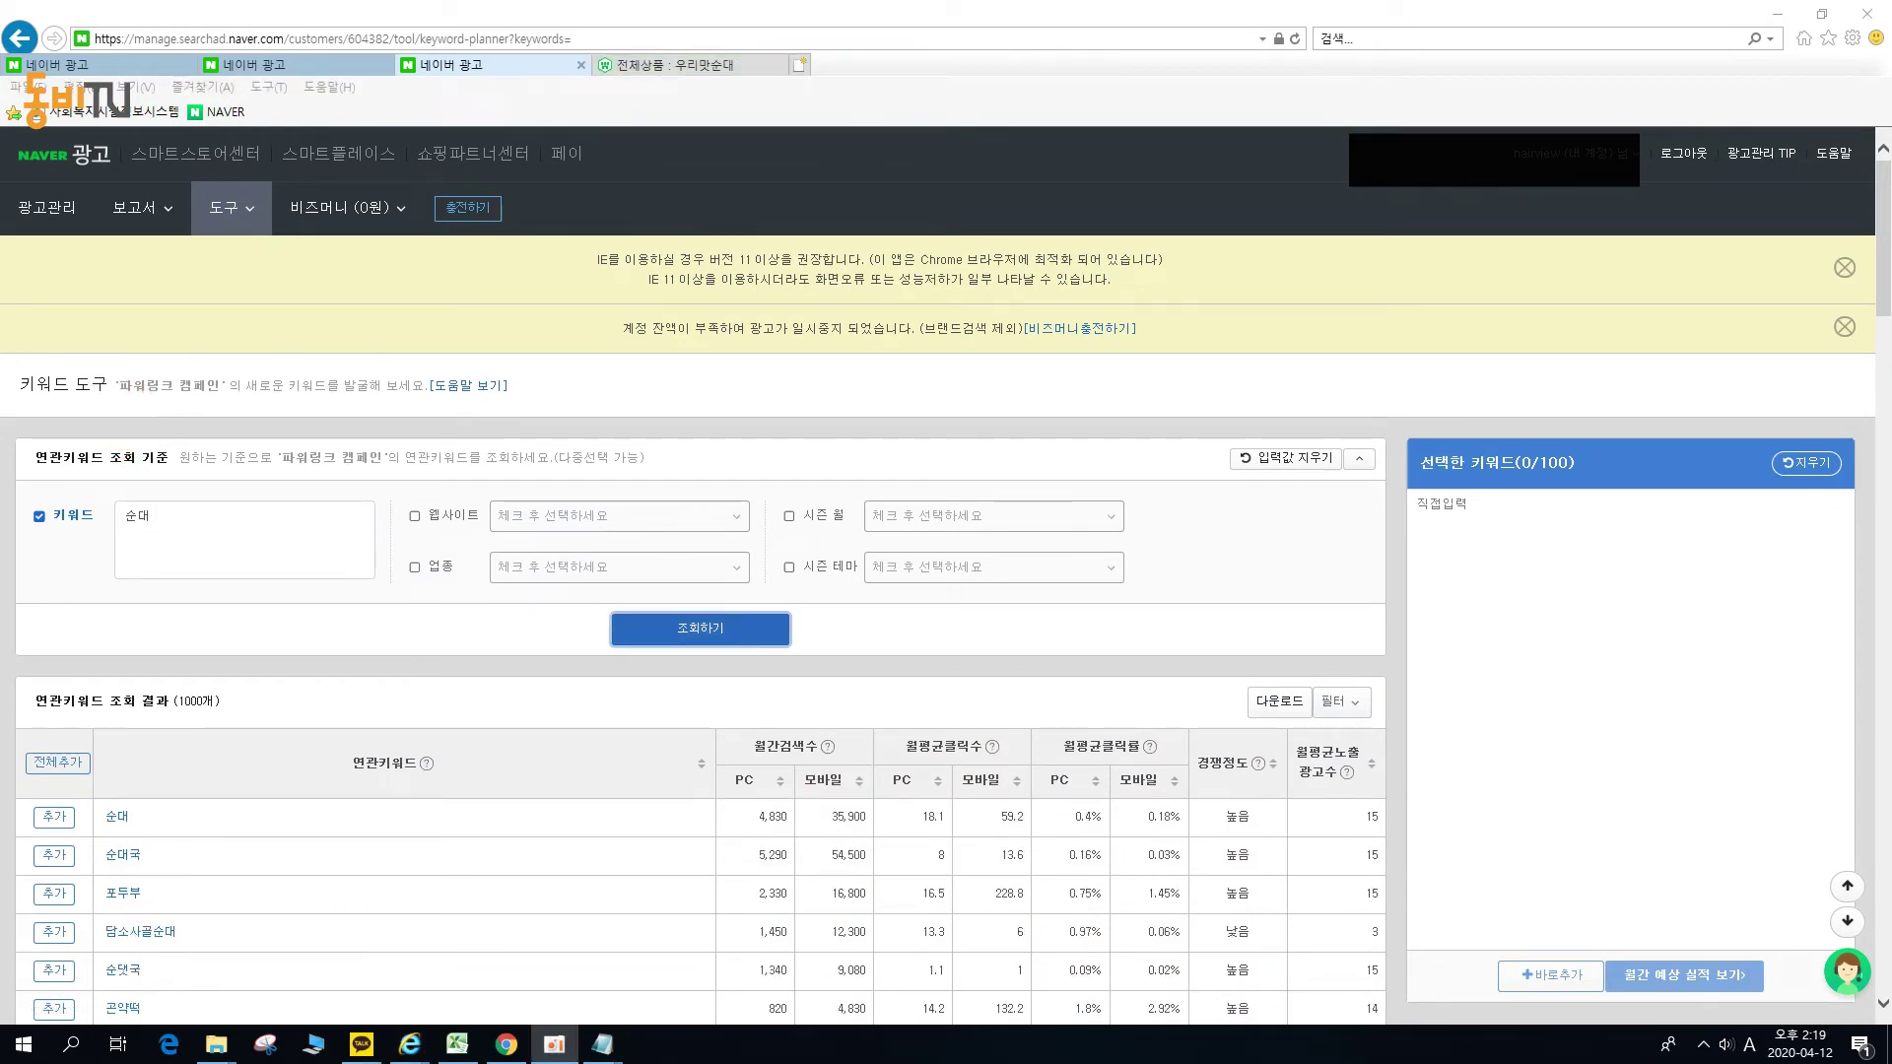
Switch to the Notepad keyword list and add the product name <남도전통 모듬순대 돼지 내장 간 허파 염통> beneath the last keyword group.
left_click(601, 1044)
left_click_drag(409, 295, 310, 327)
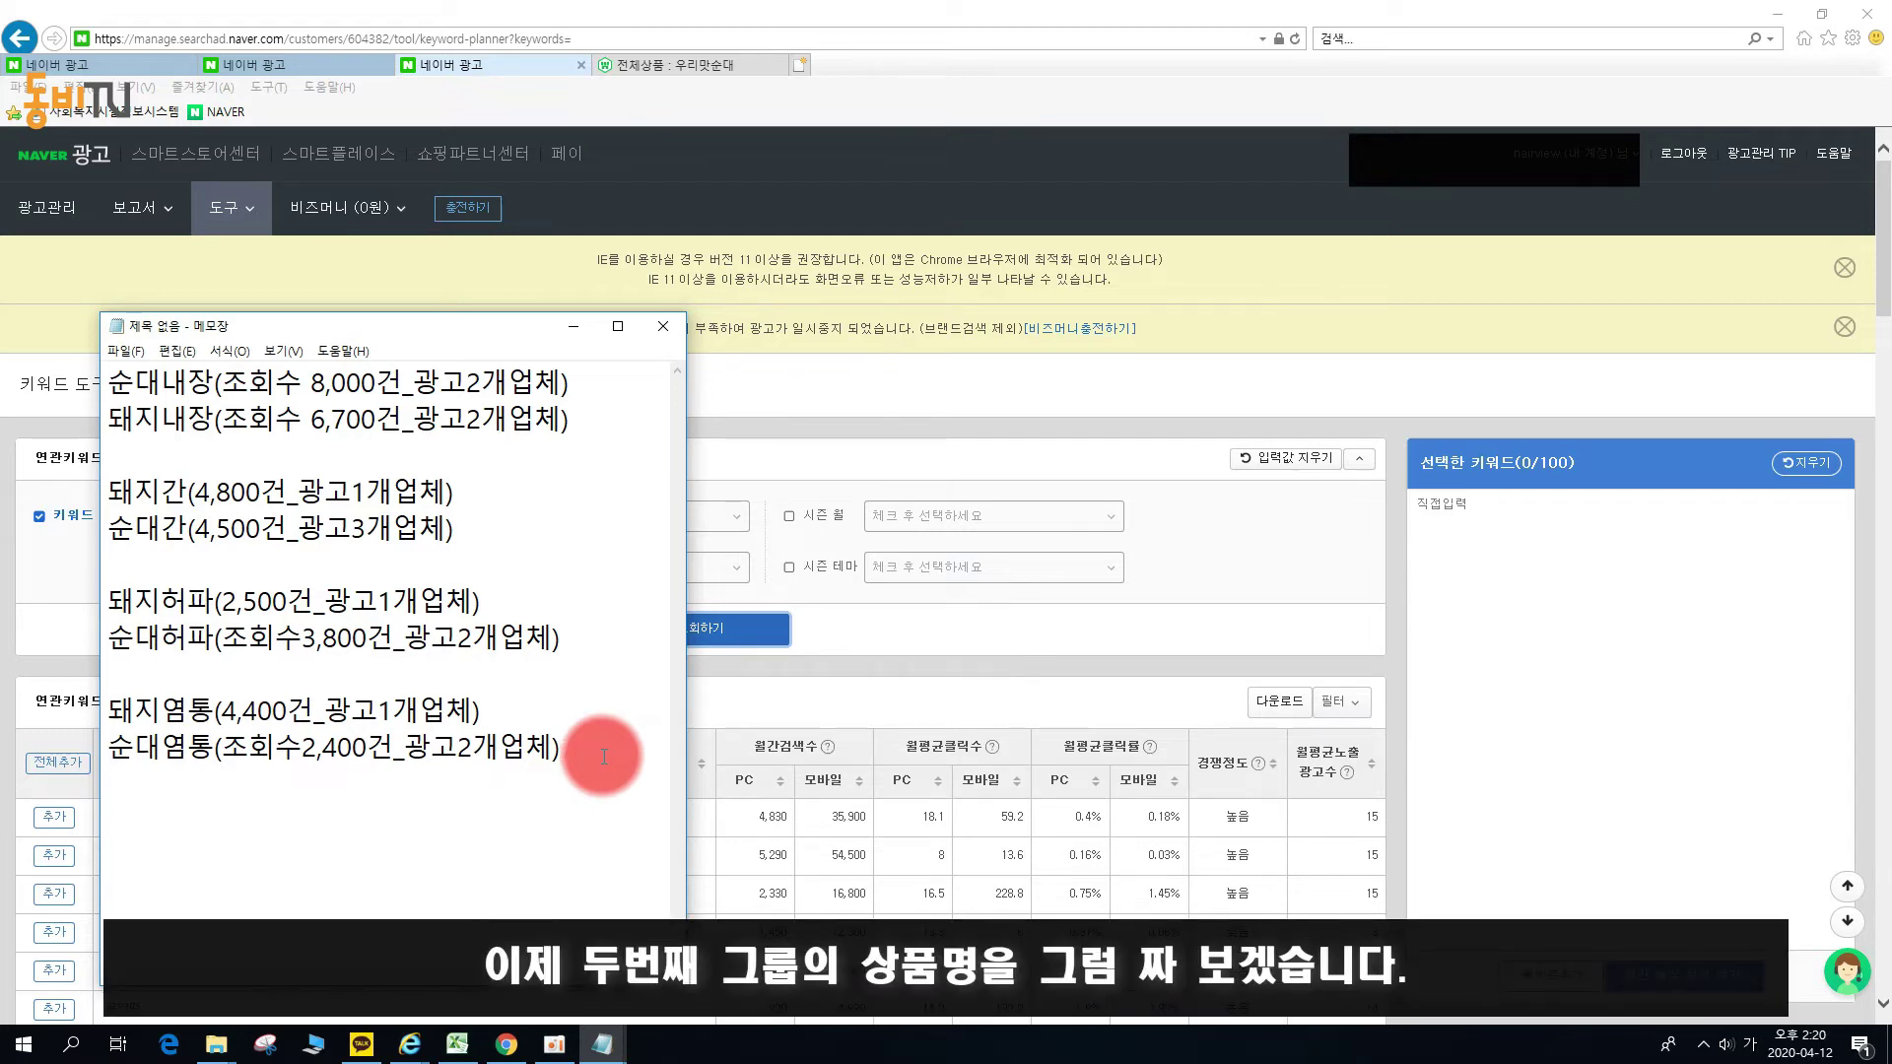
key("Return")
key("Return")
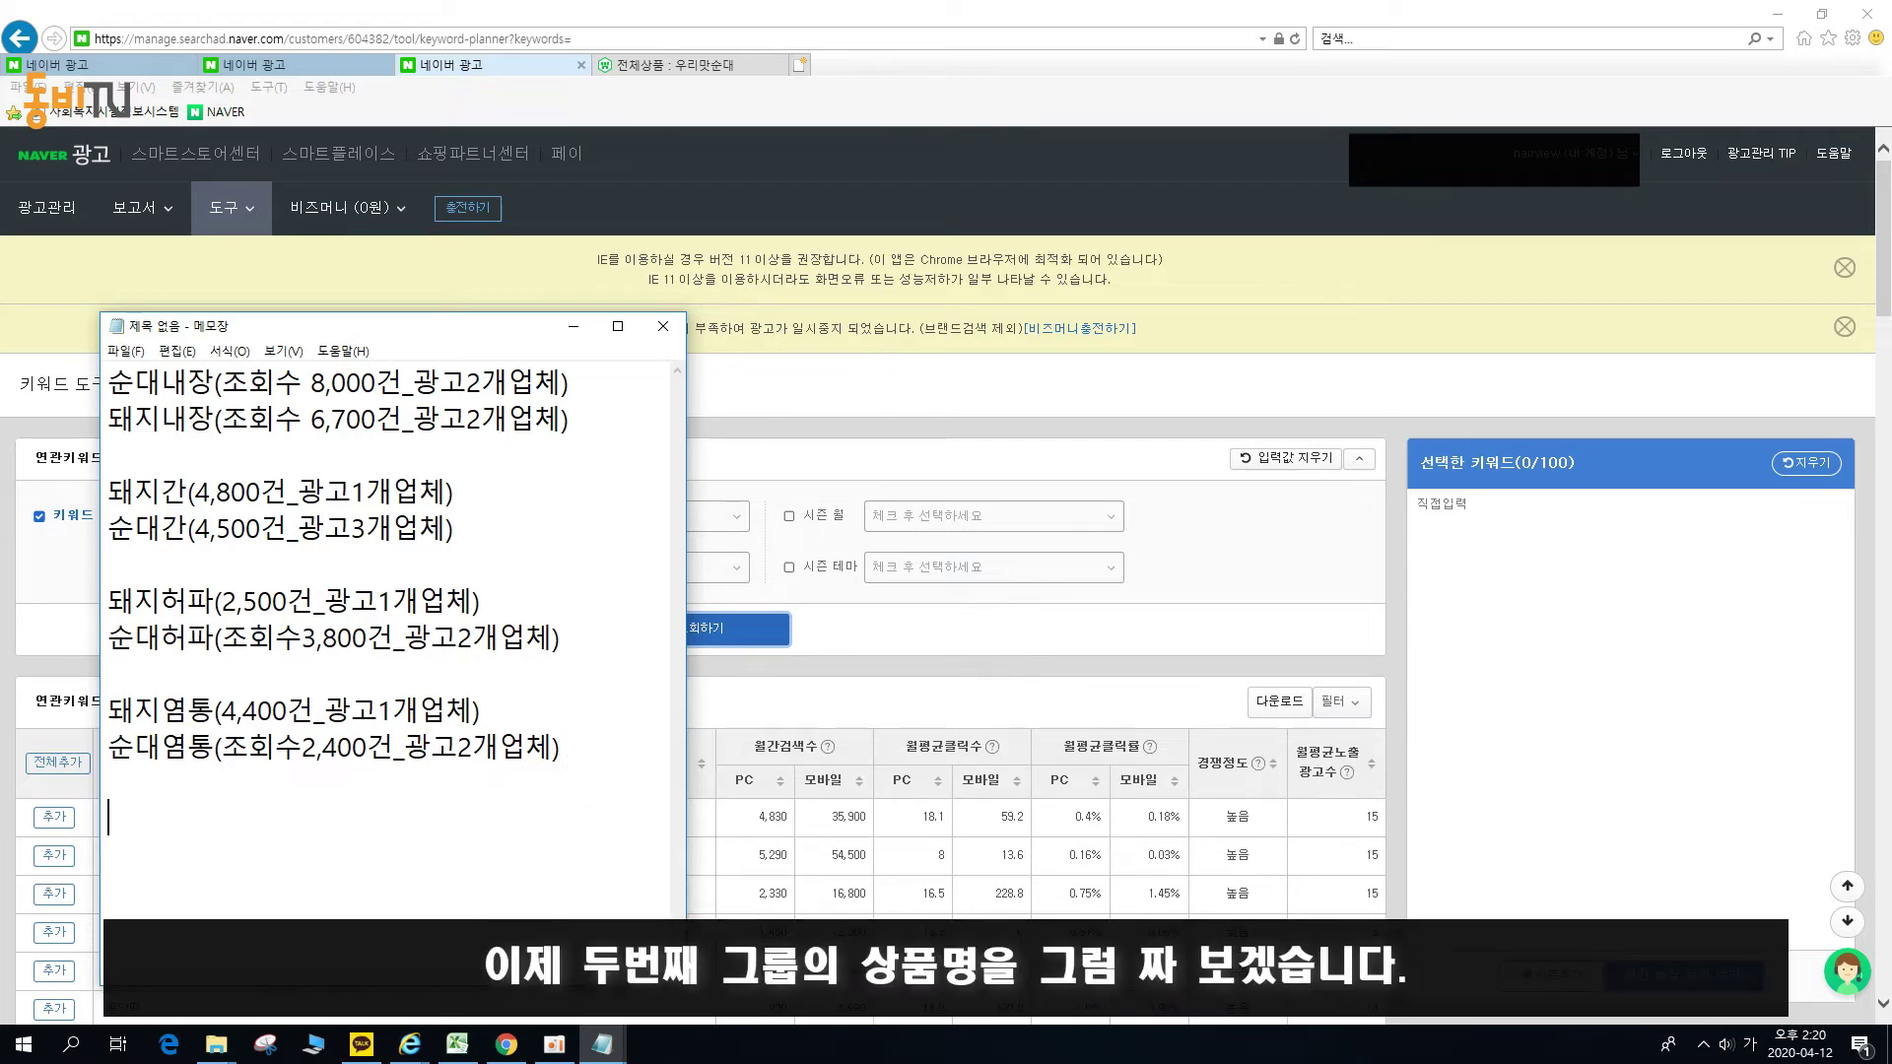
type("<남도절오")
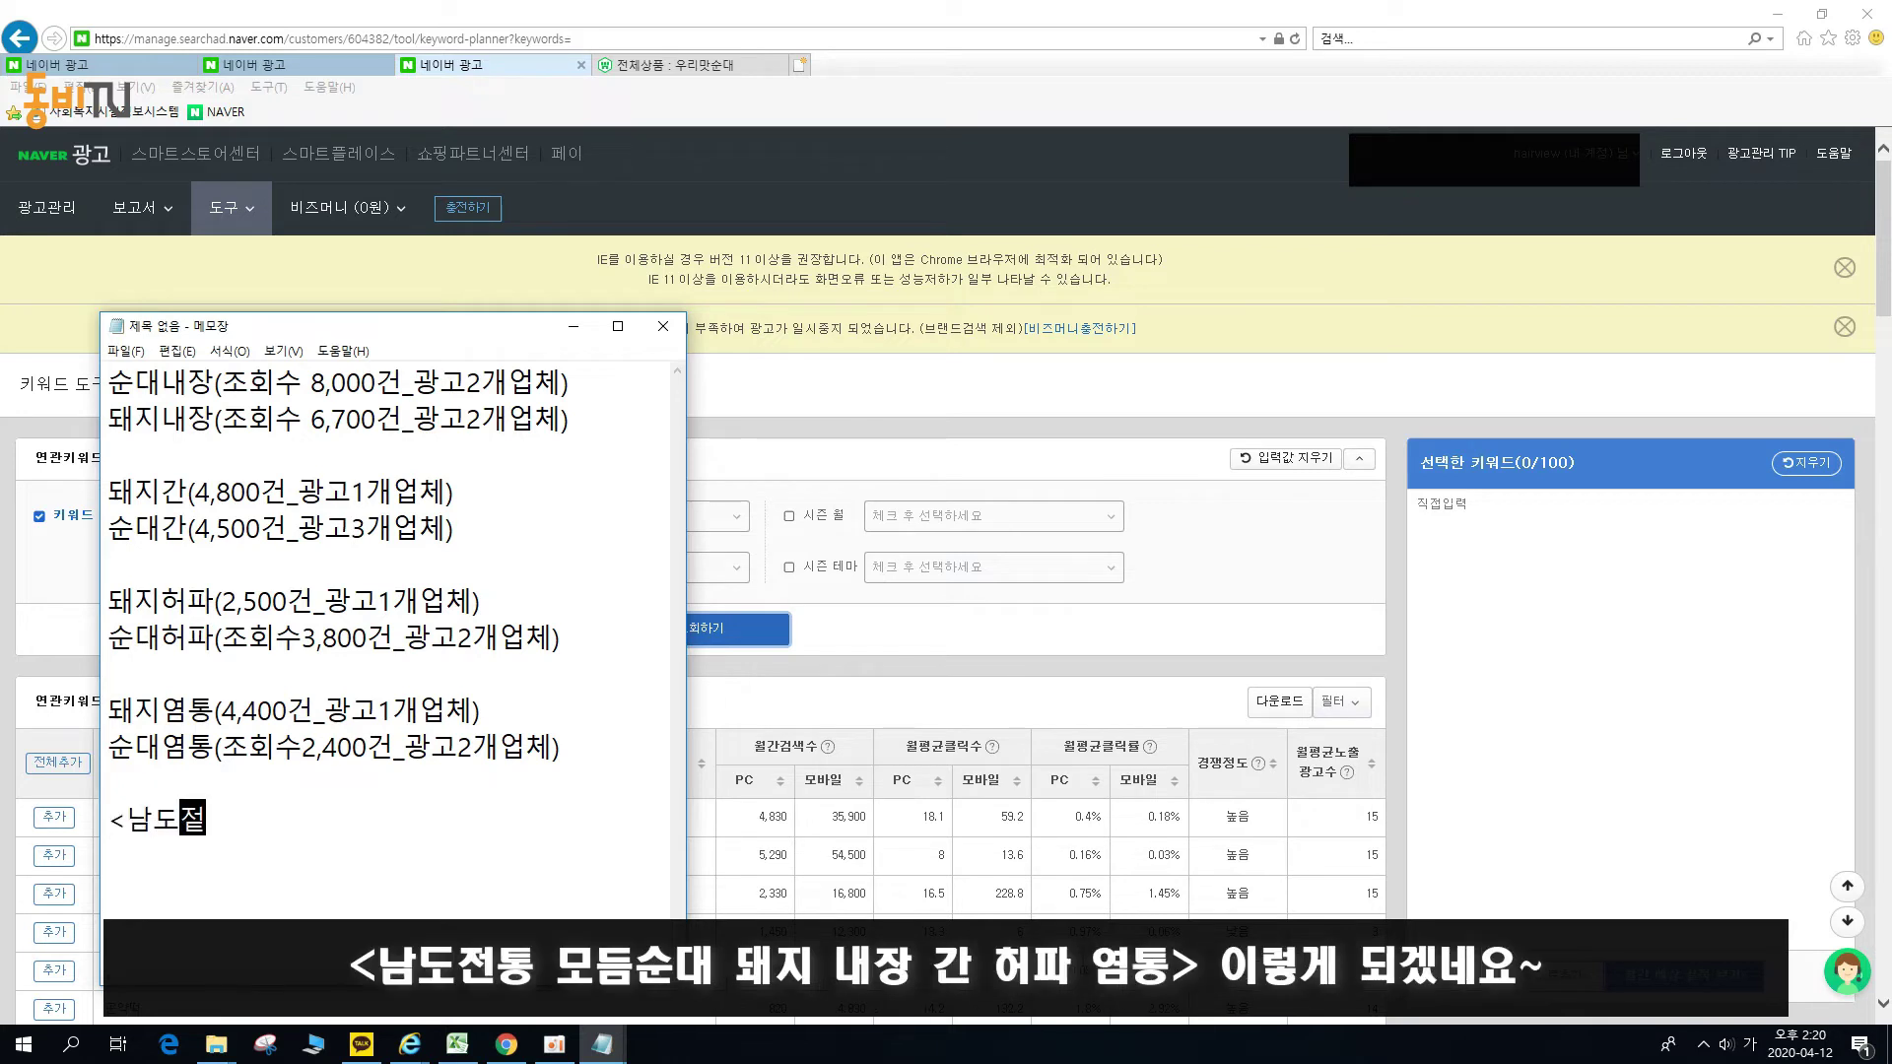
key("BackSpace")
key("BackSpace")
key("BackSpace")
type("전")
type("통 ")
type("모듬순대 도")
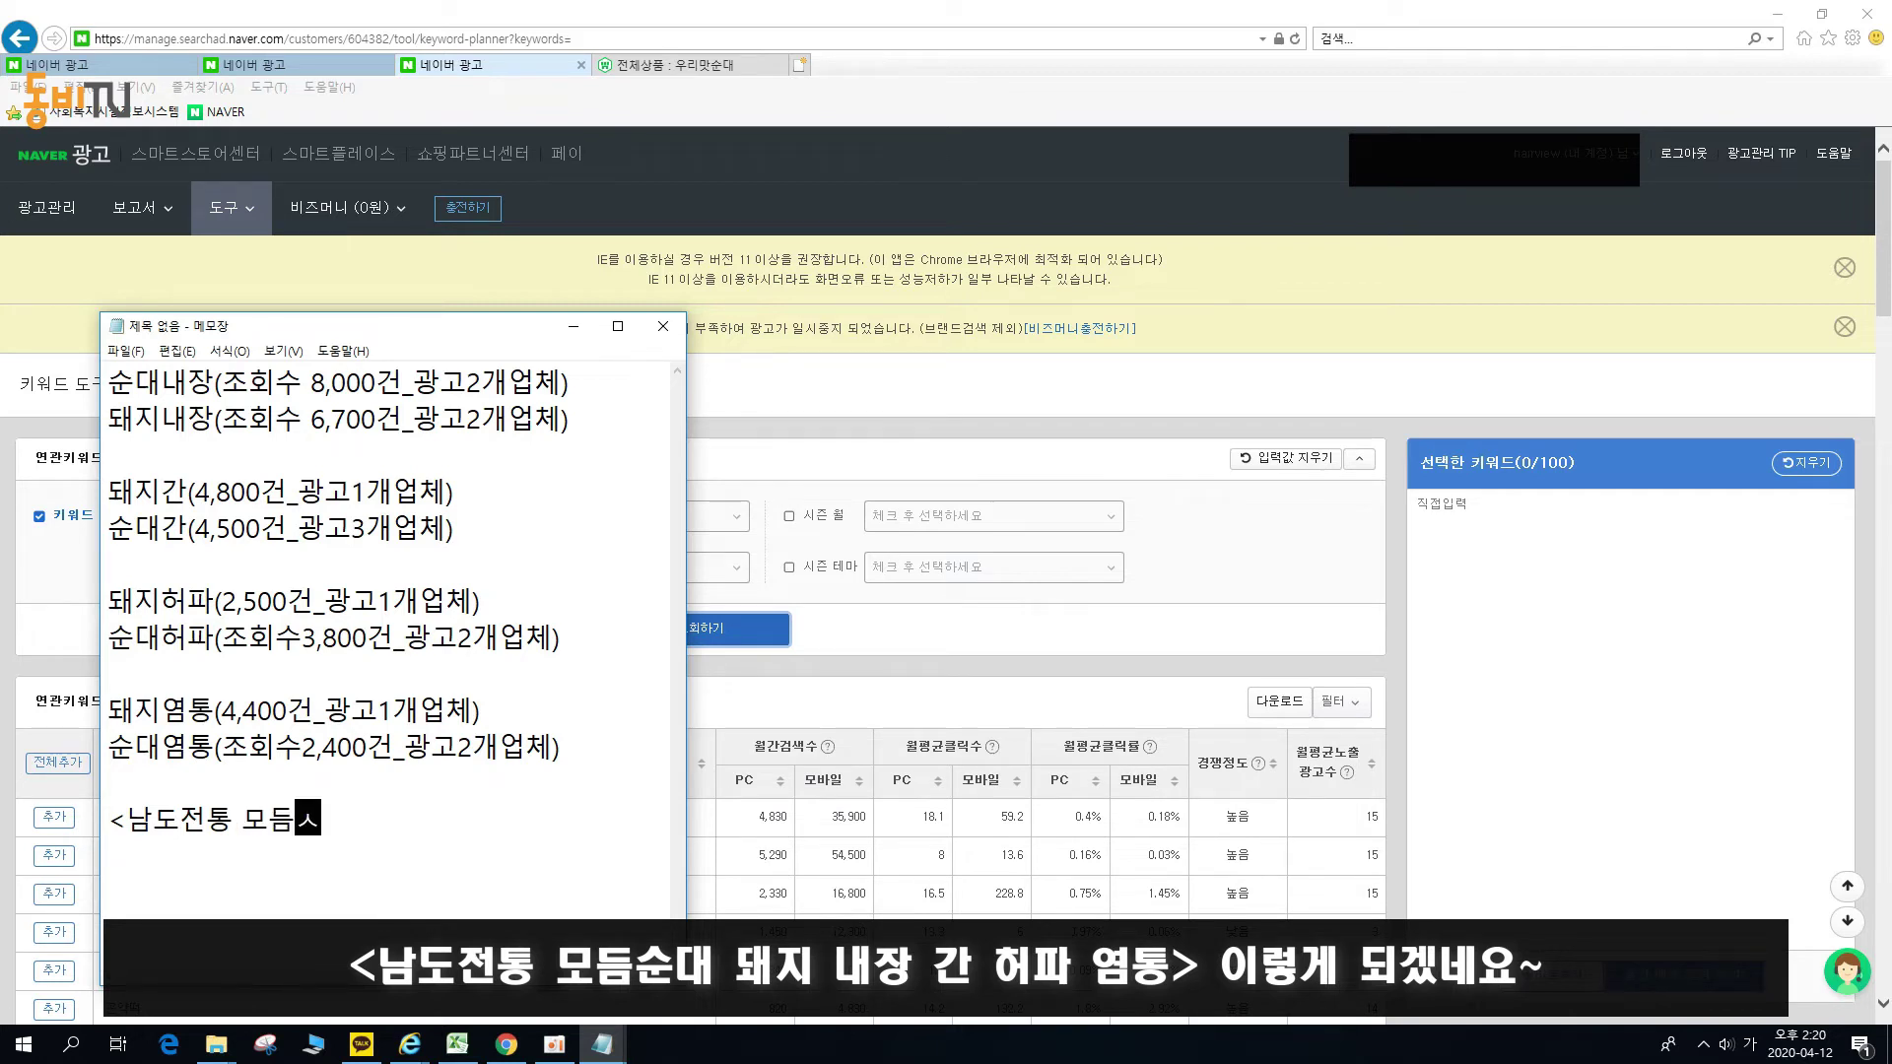
type("돼지 내장")
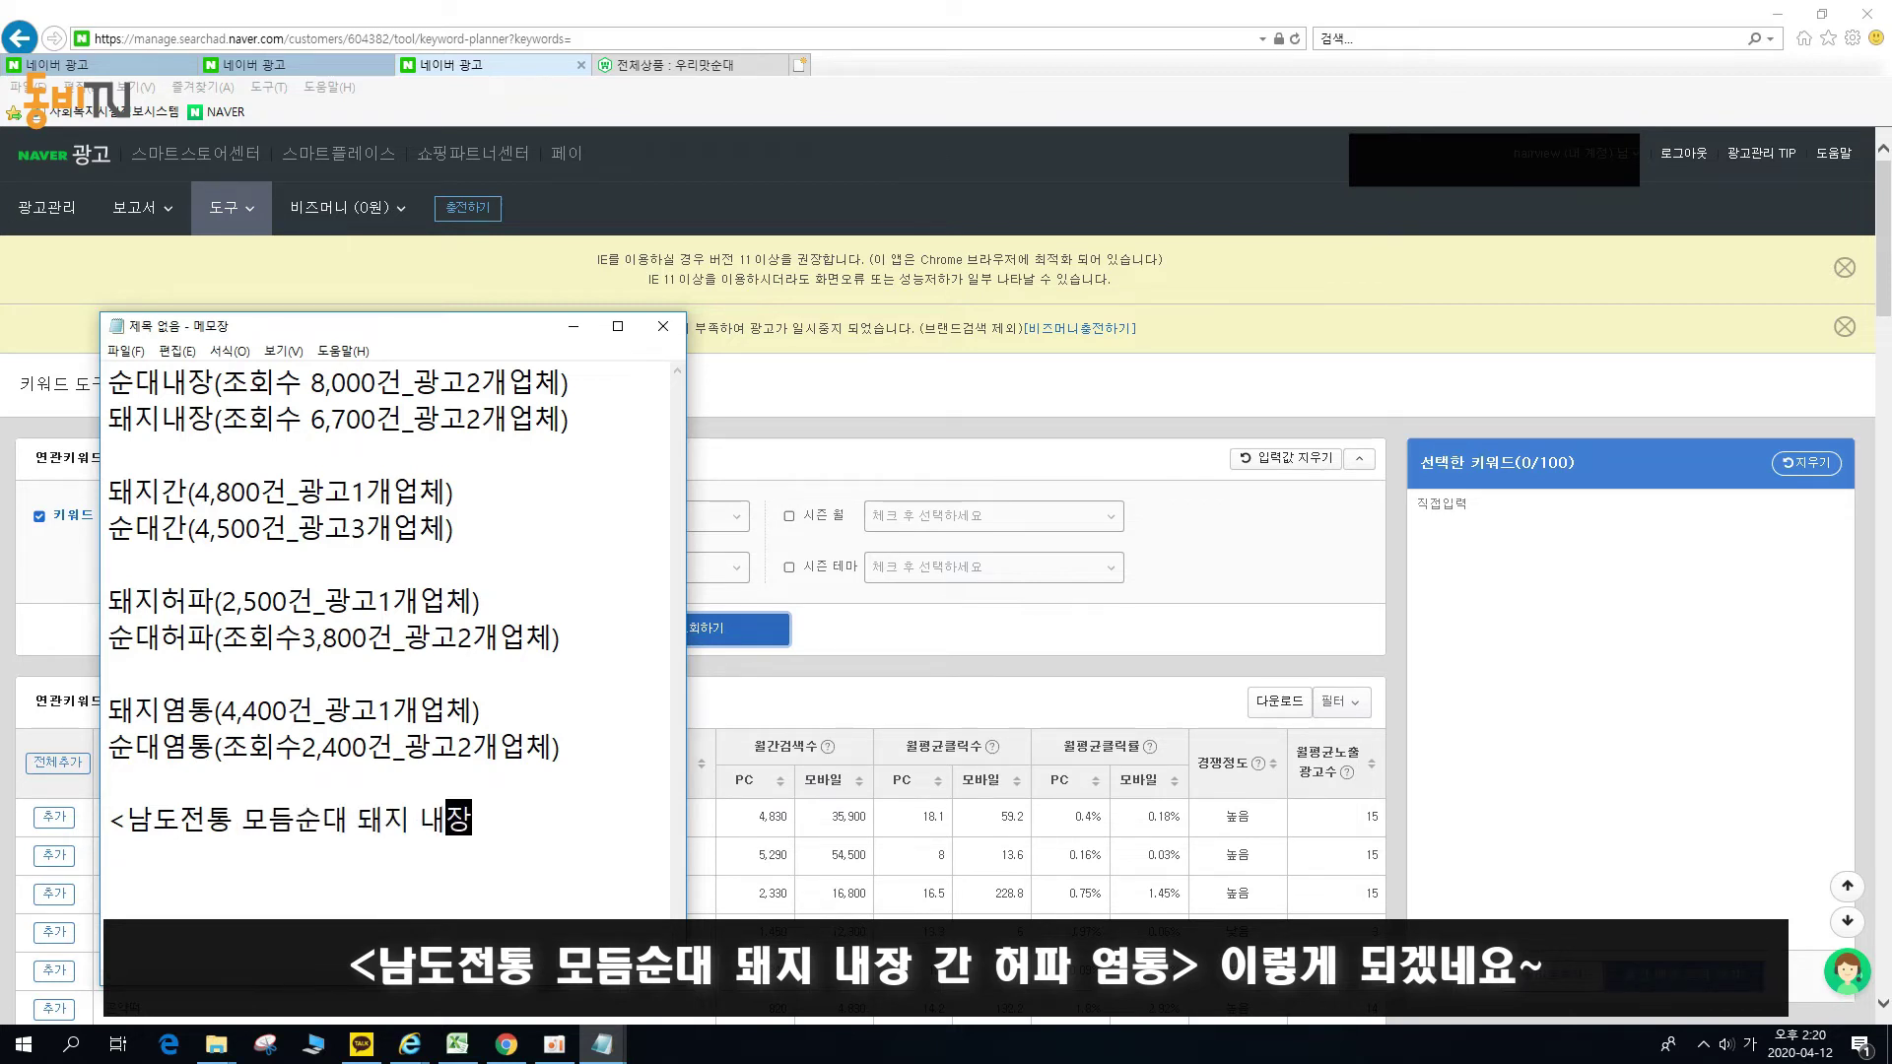
type(" 간 허파 ㅇ염통>")
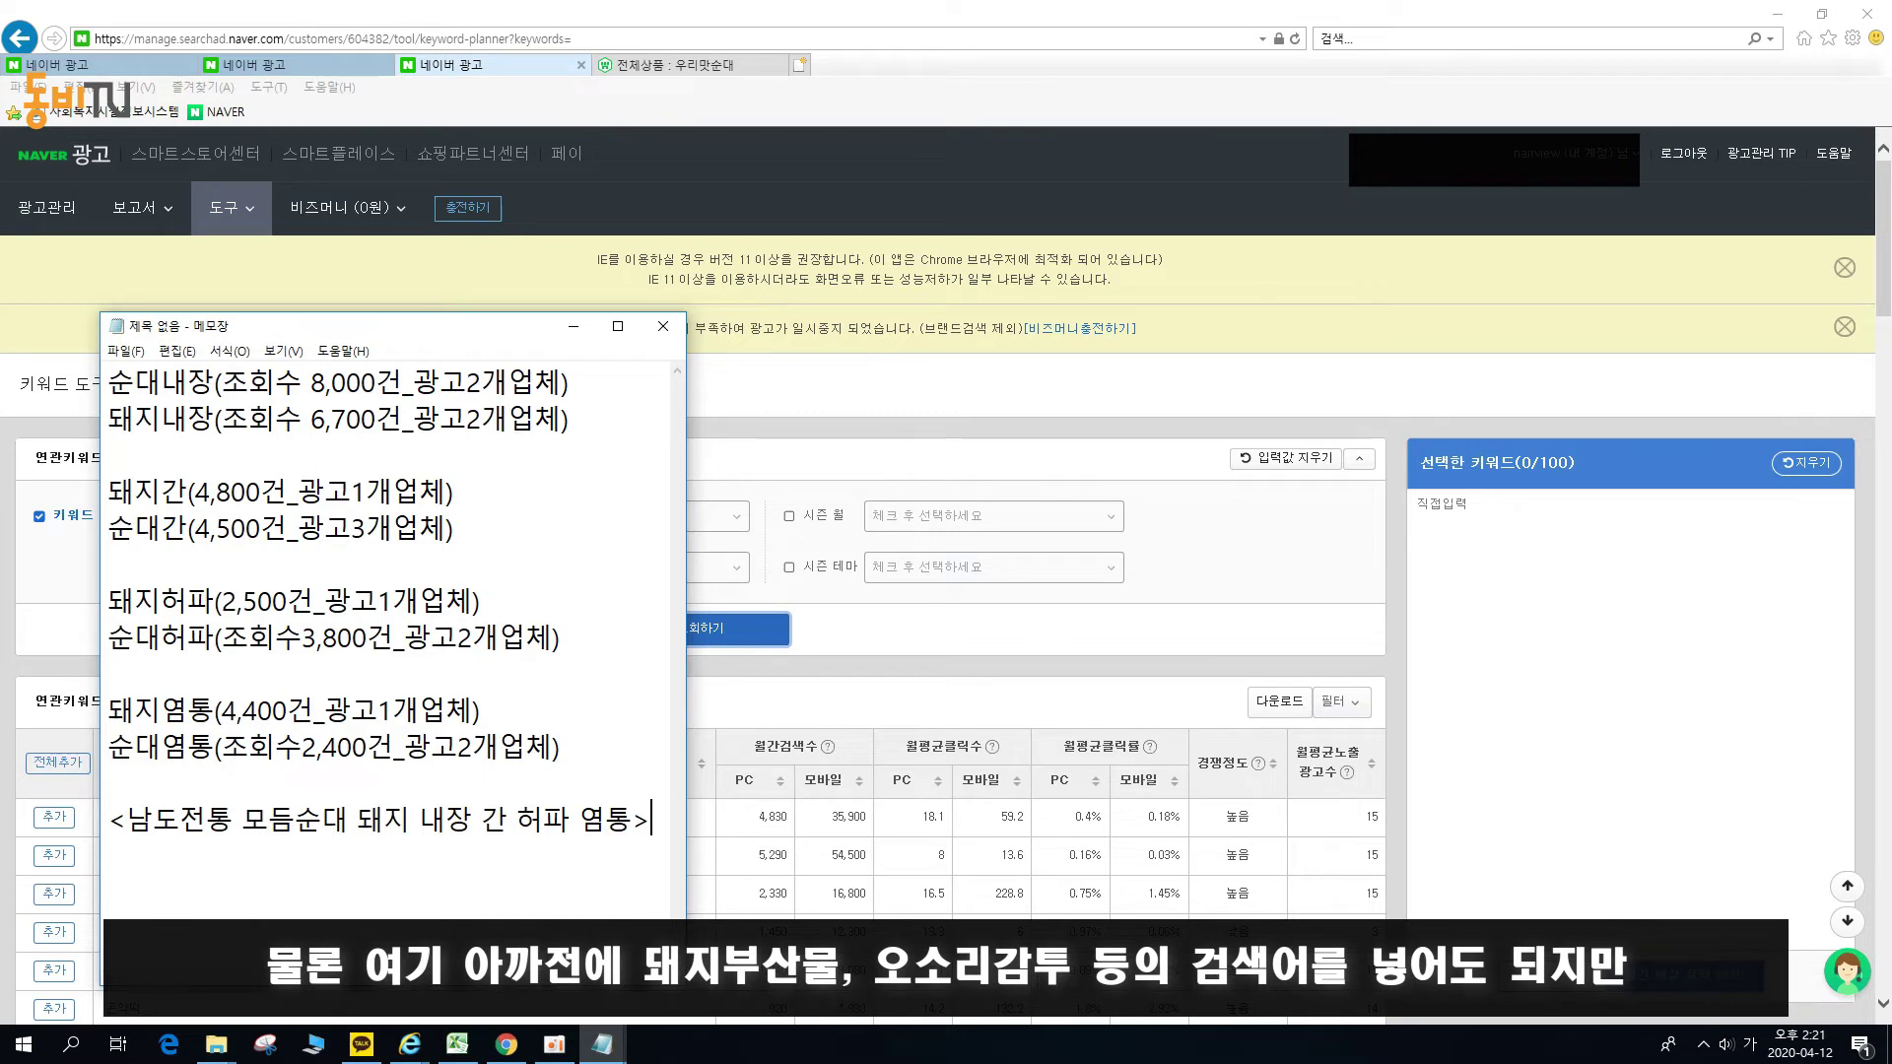
Review the composed product name, comparing its 남도전통 모듬순대 part with the 돼지 내장 간 허파 염통 part.
left_click(553, 765)
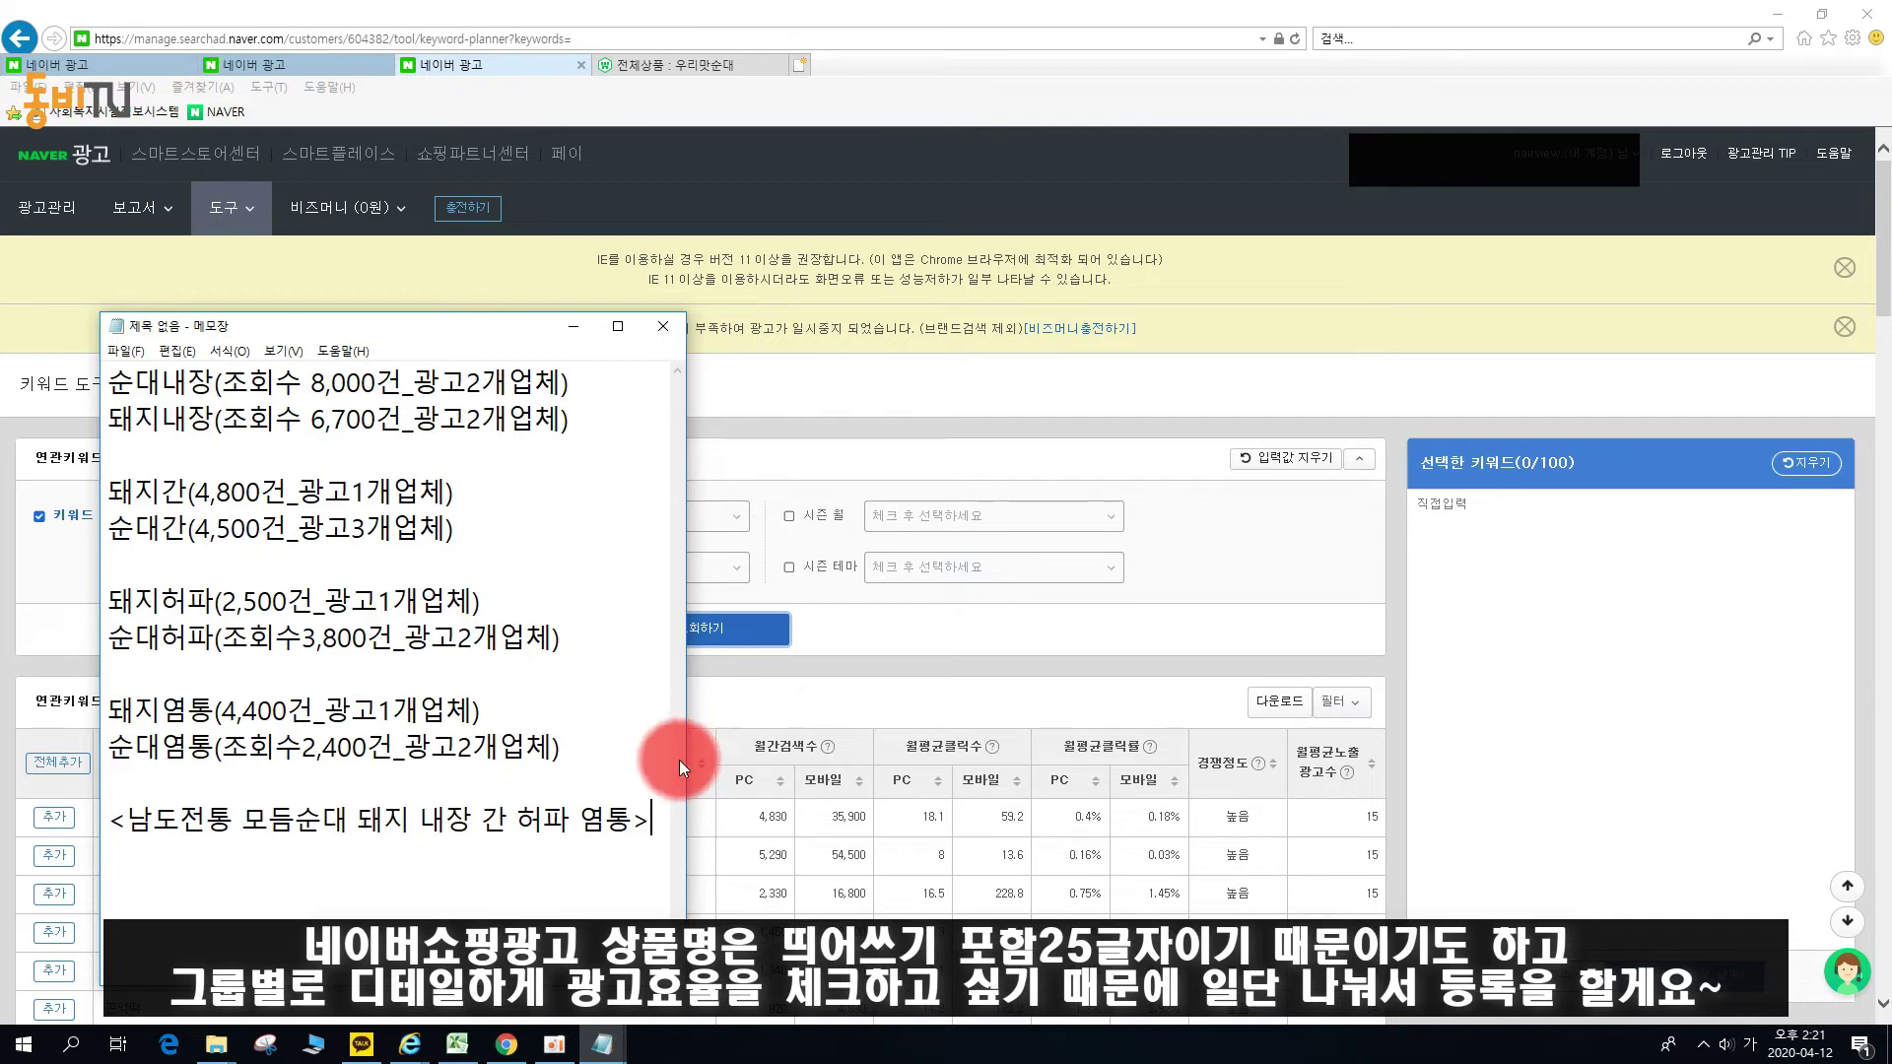
left_click_drag(645, 819, 341, 817)
left_click(339, 821)
left_click(325, 834)
left_click(291, 818)
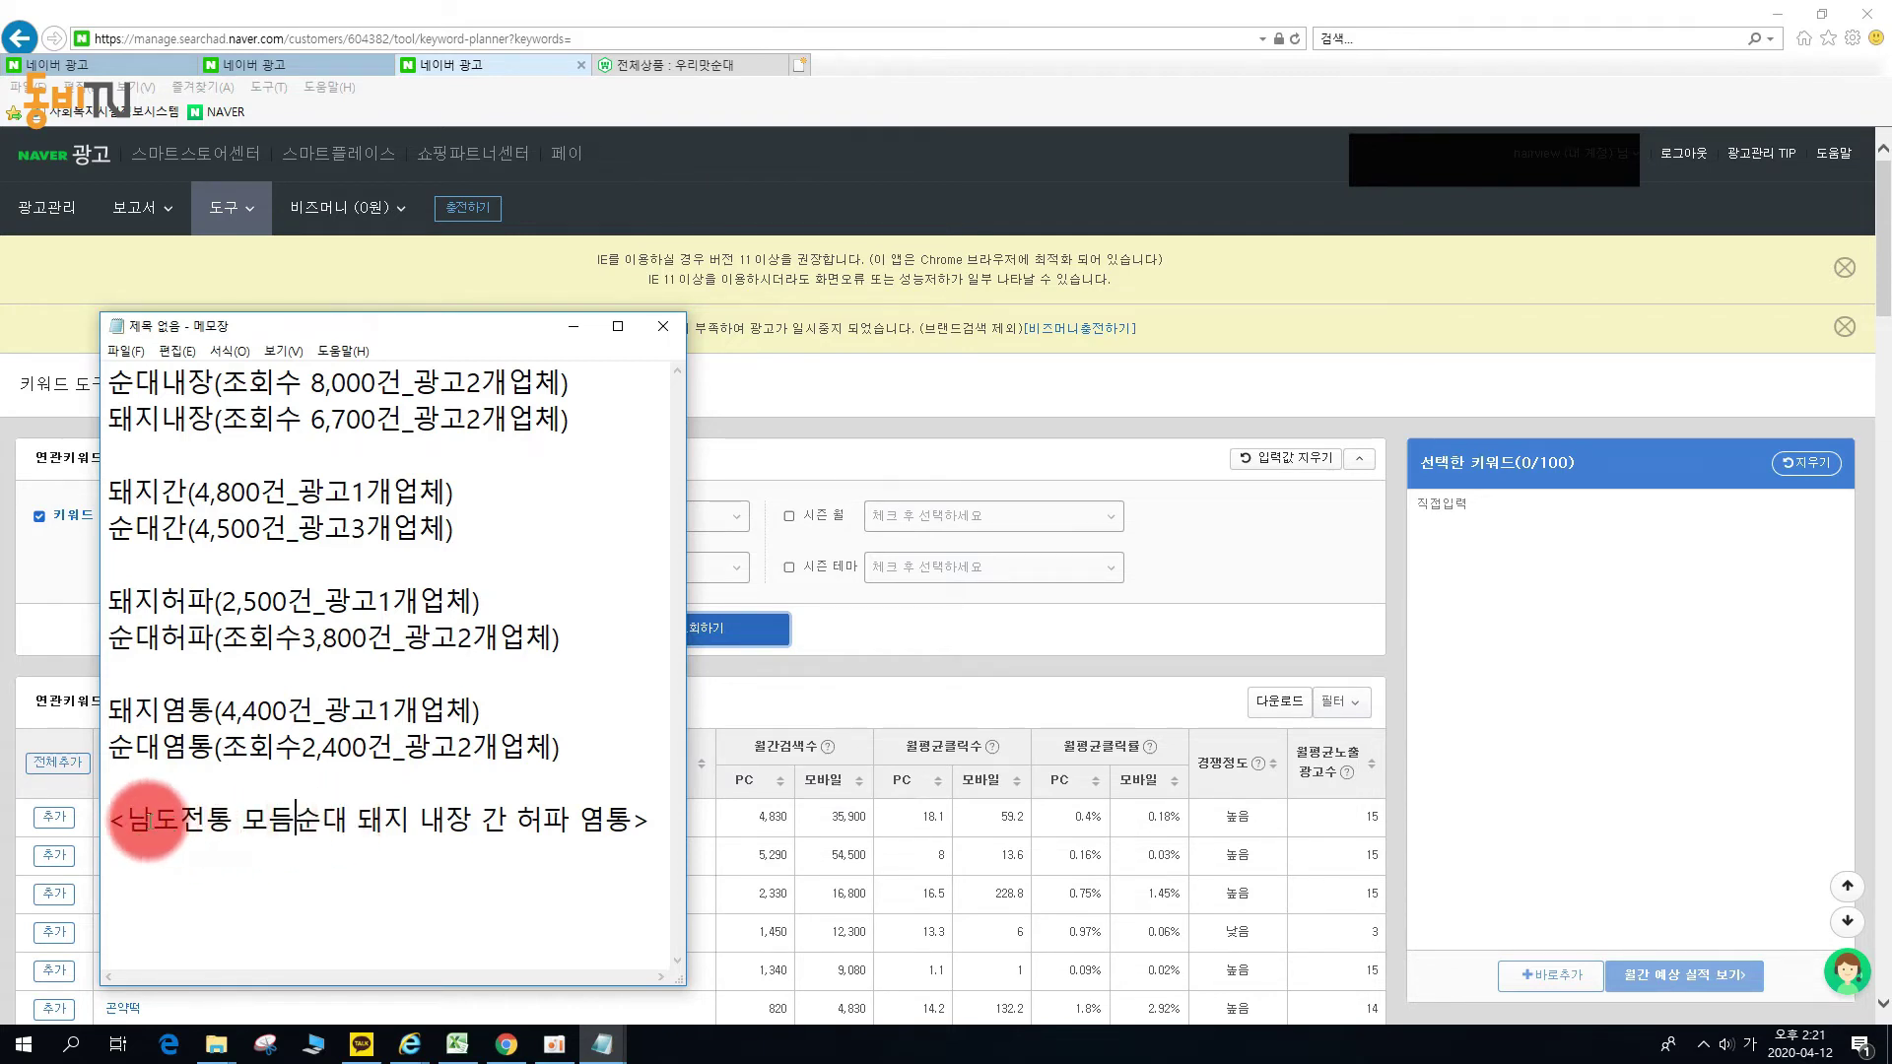
left_click_drag(128, 820, 339, 831)
left_click(341, 830)
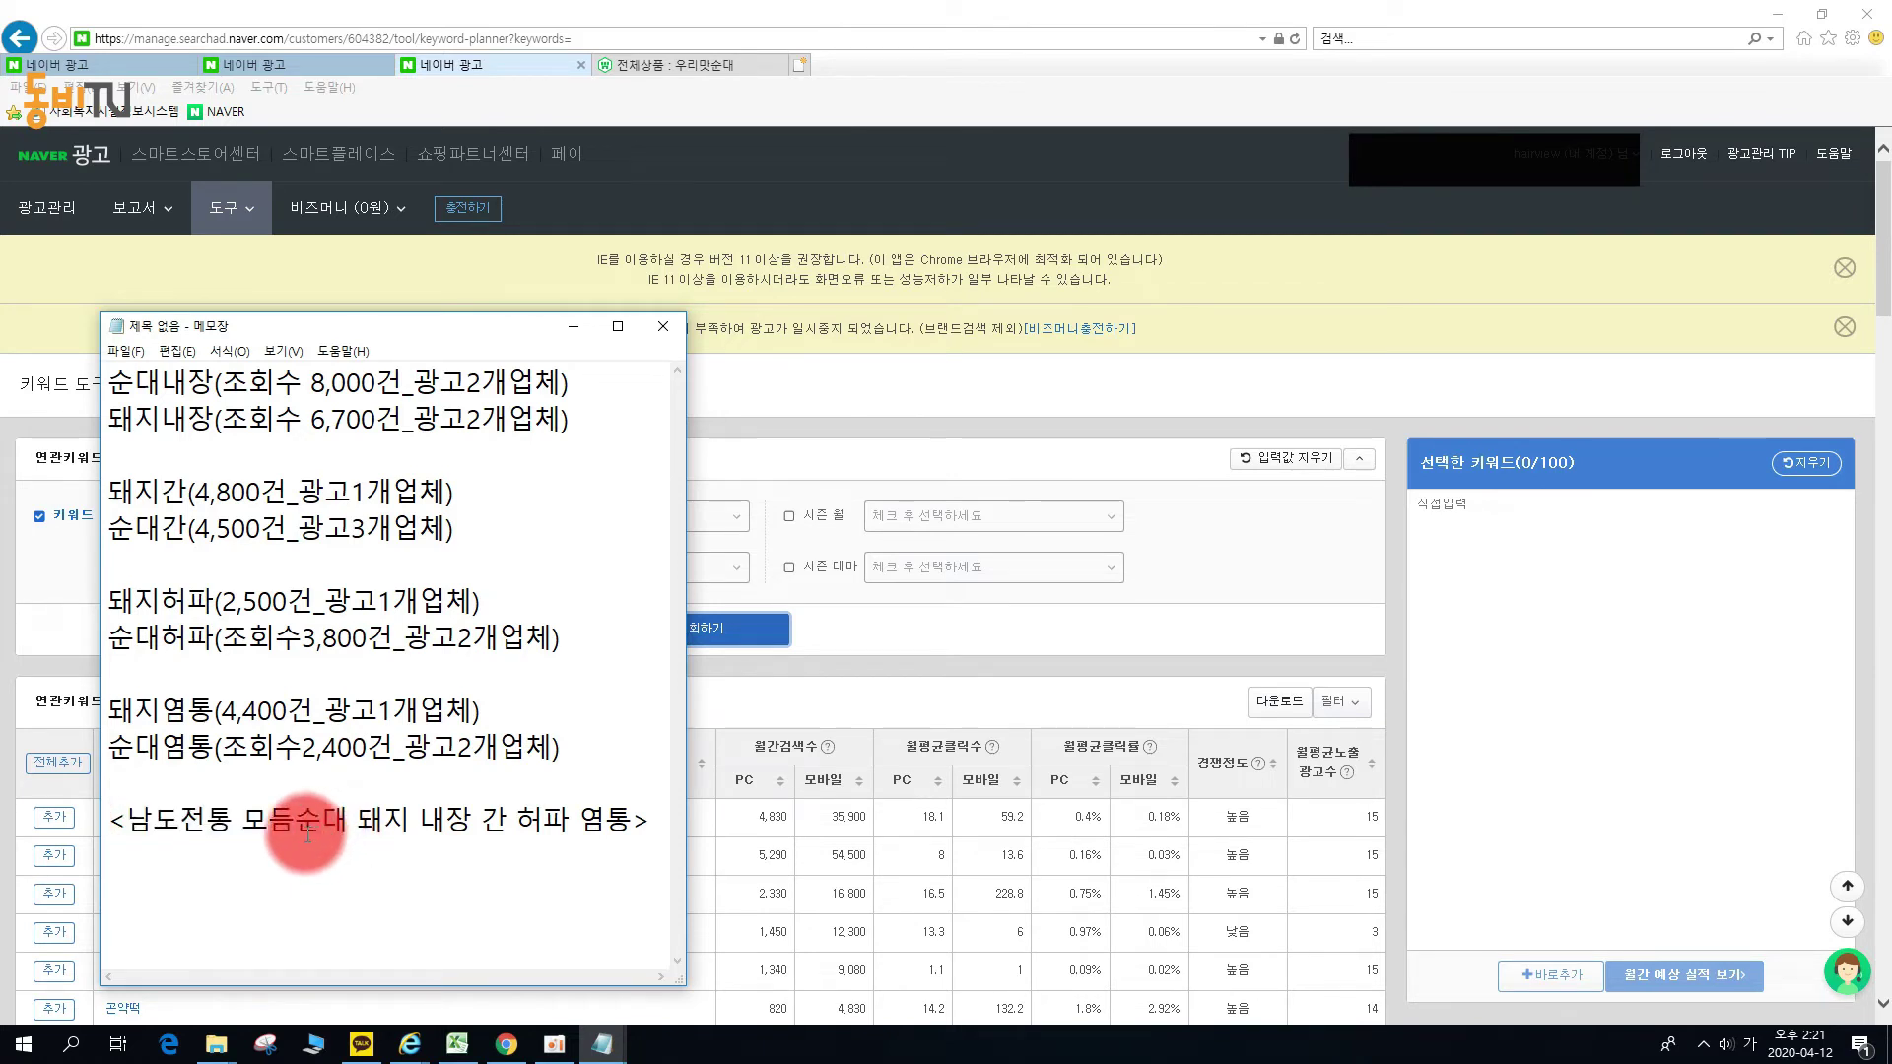
left_click_drag(355, 823, 627, 832)
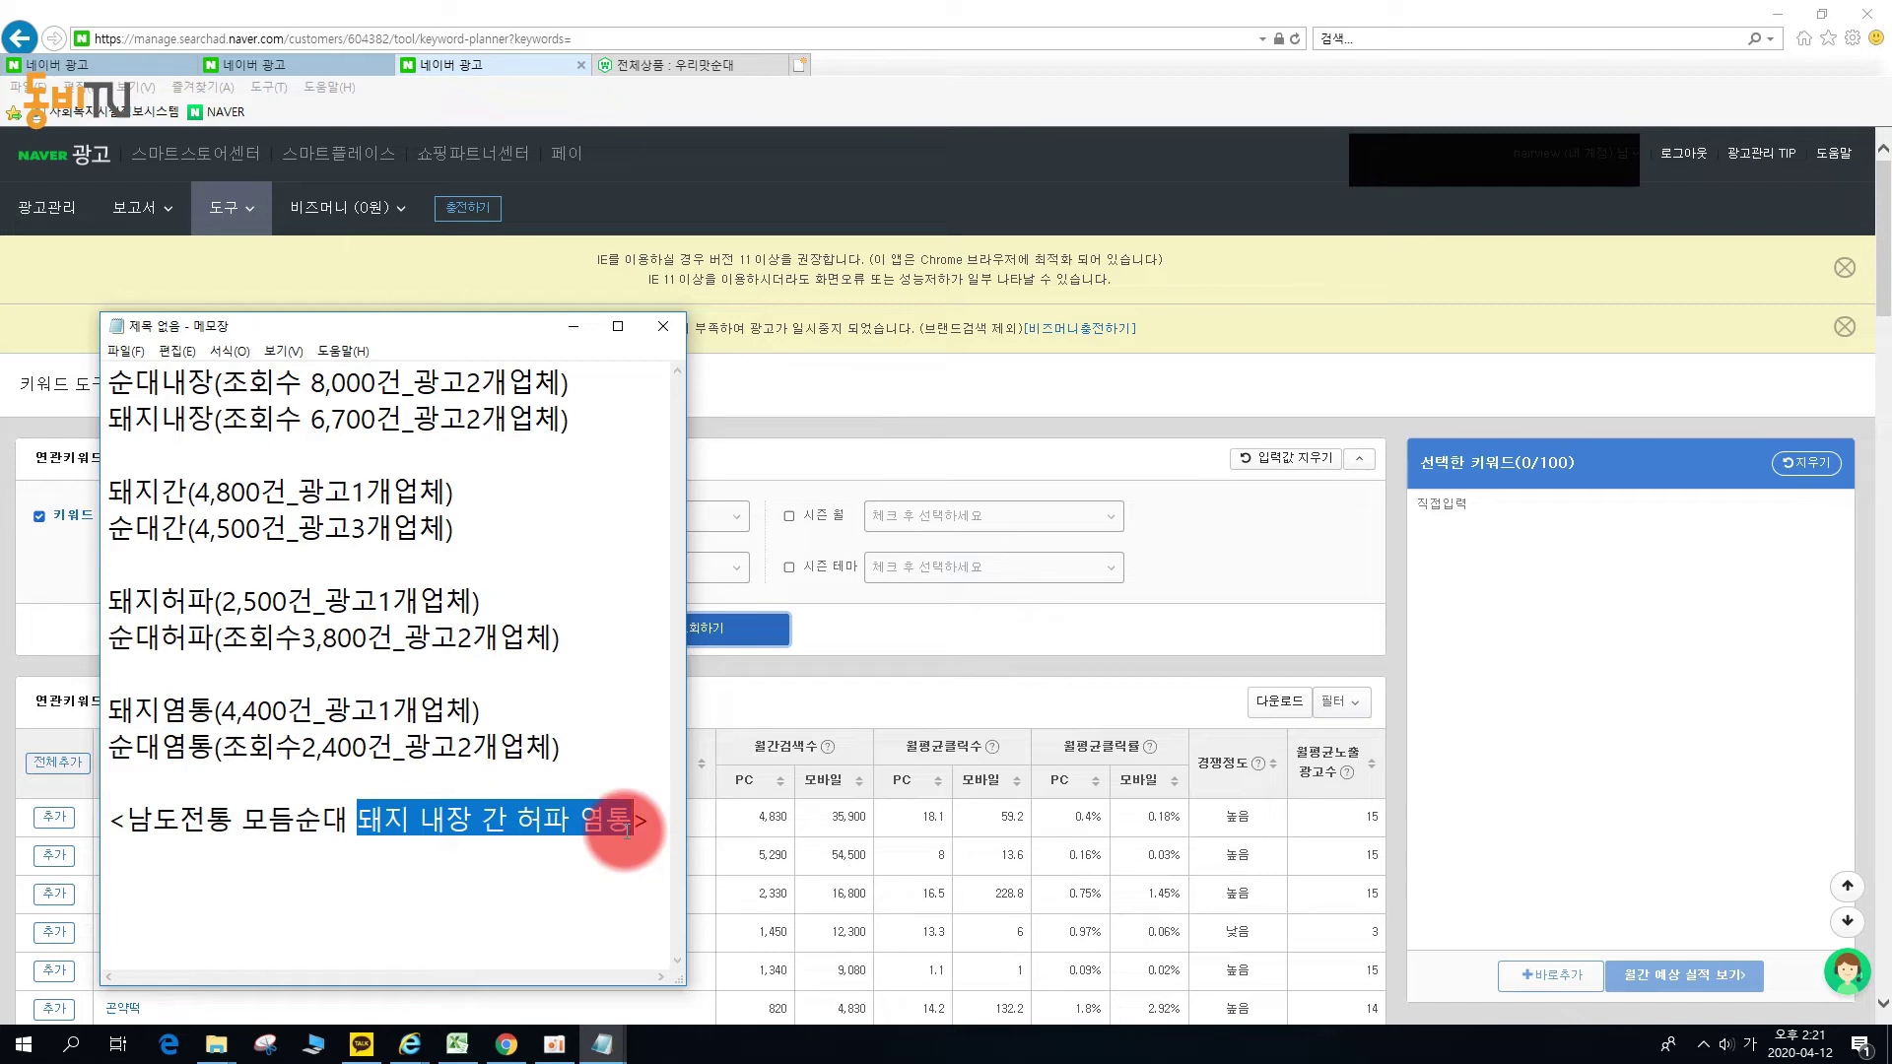
left_click(539, 881)
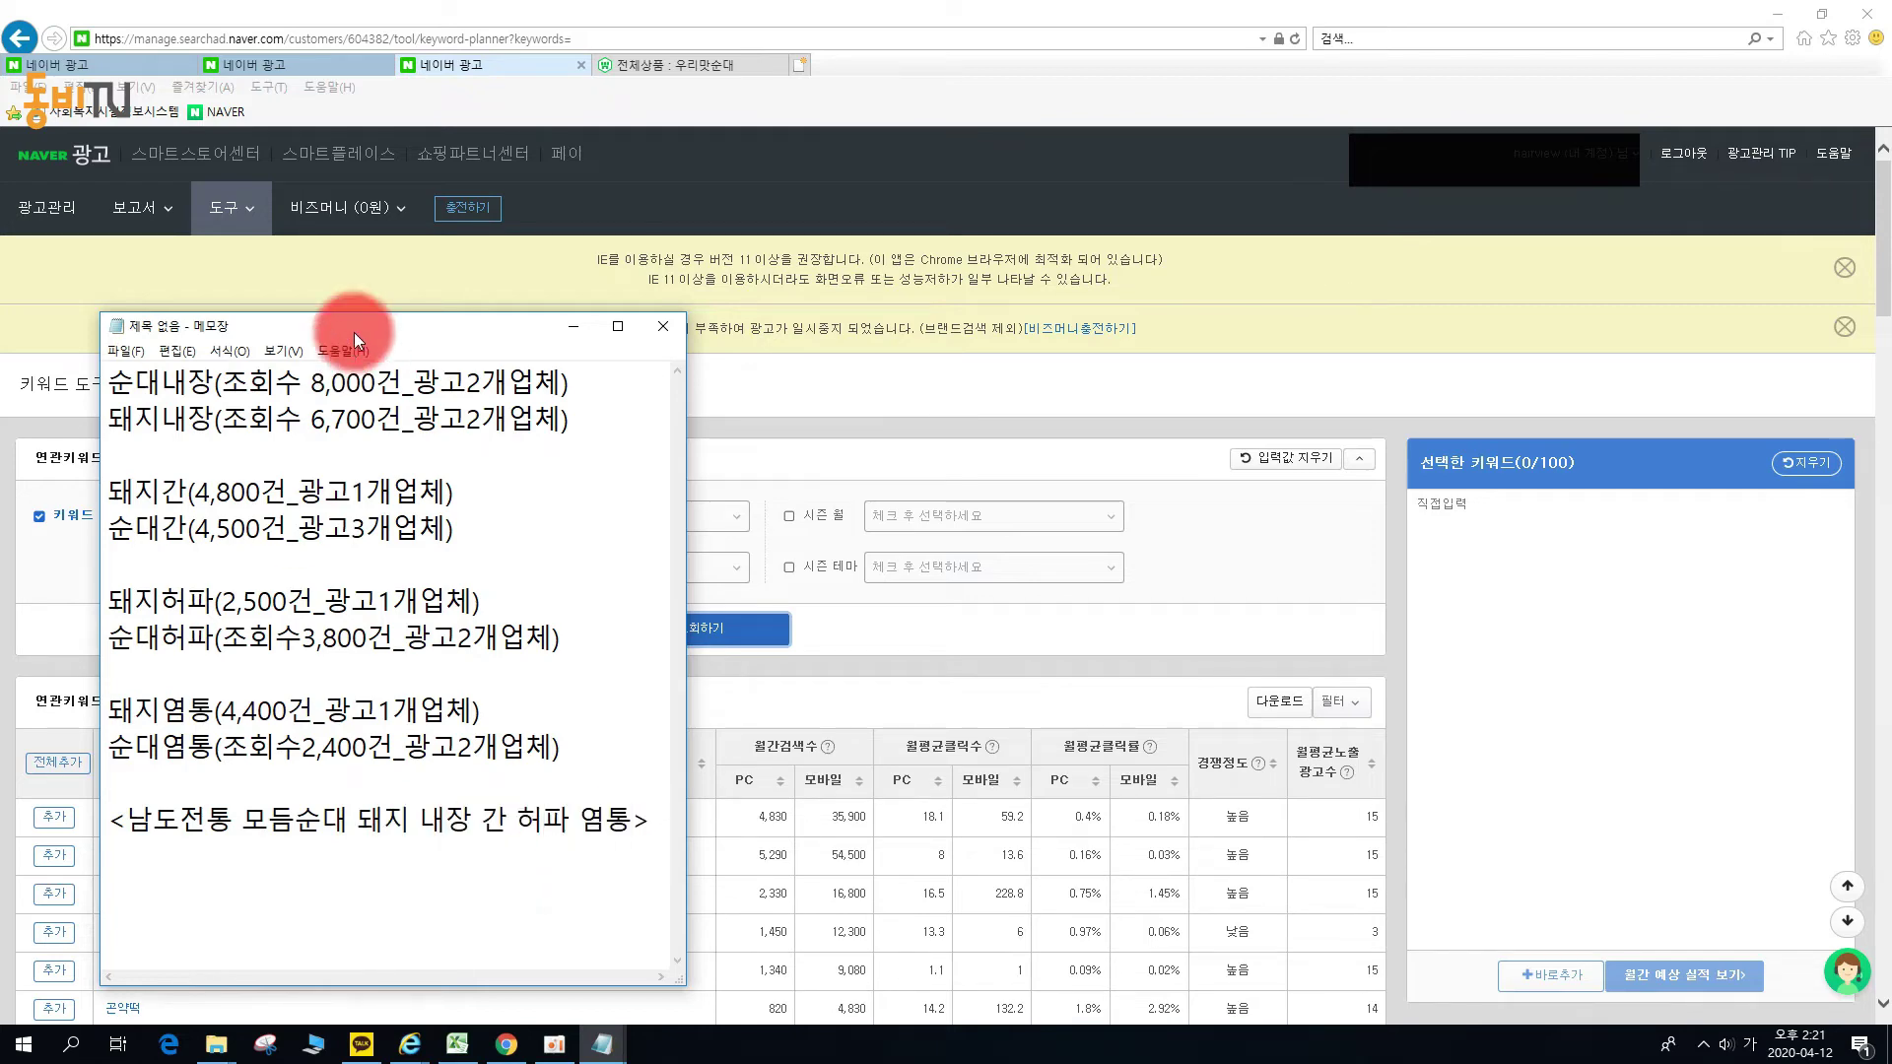
Return to the Naver ad management page in the browser and turn off the 02.야채순대 ad group in the 테스트 campaign.
left_click_drag(353, 329, 0, 258)
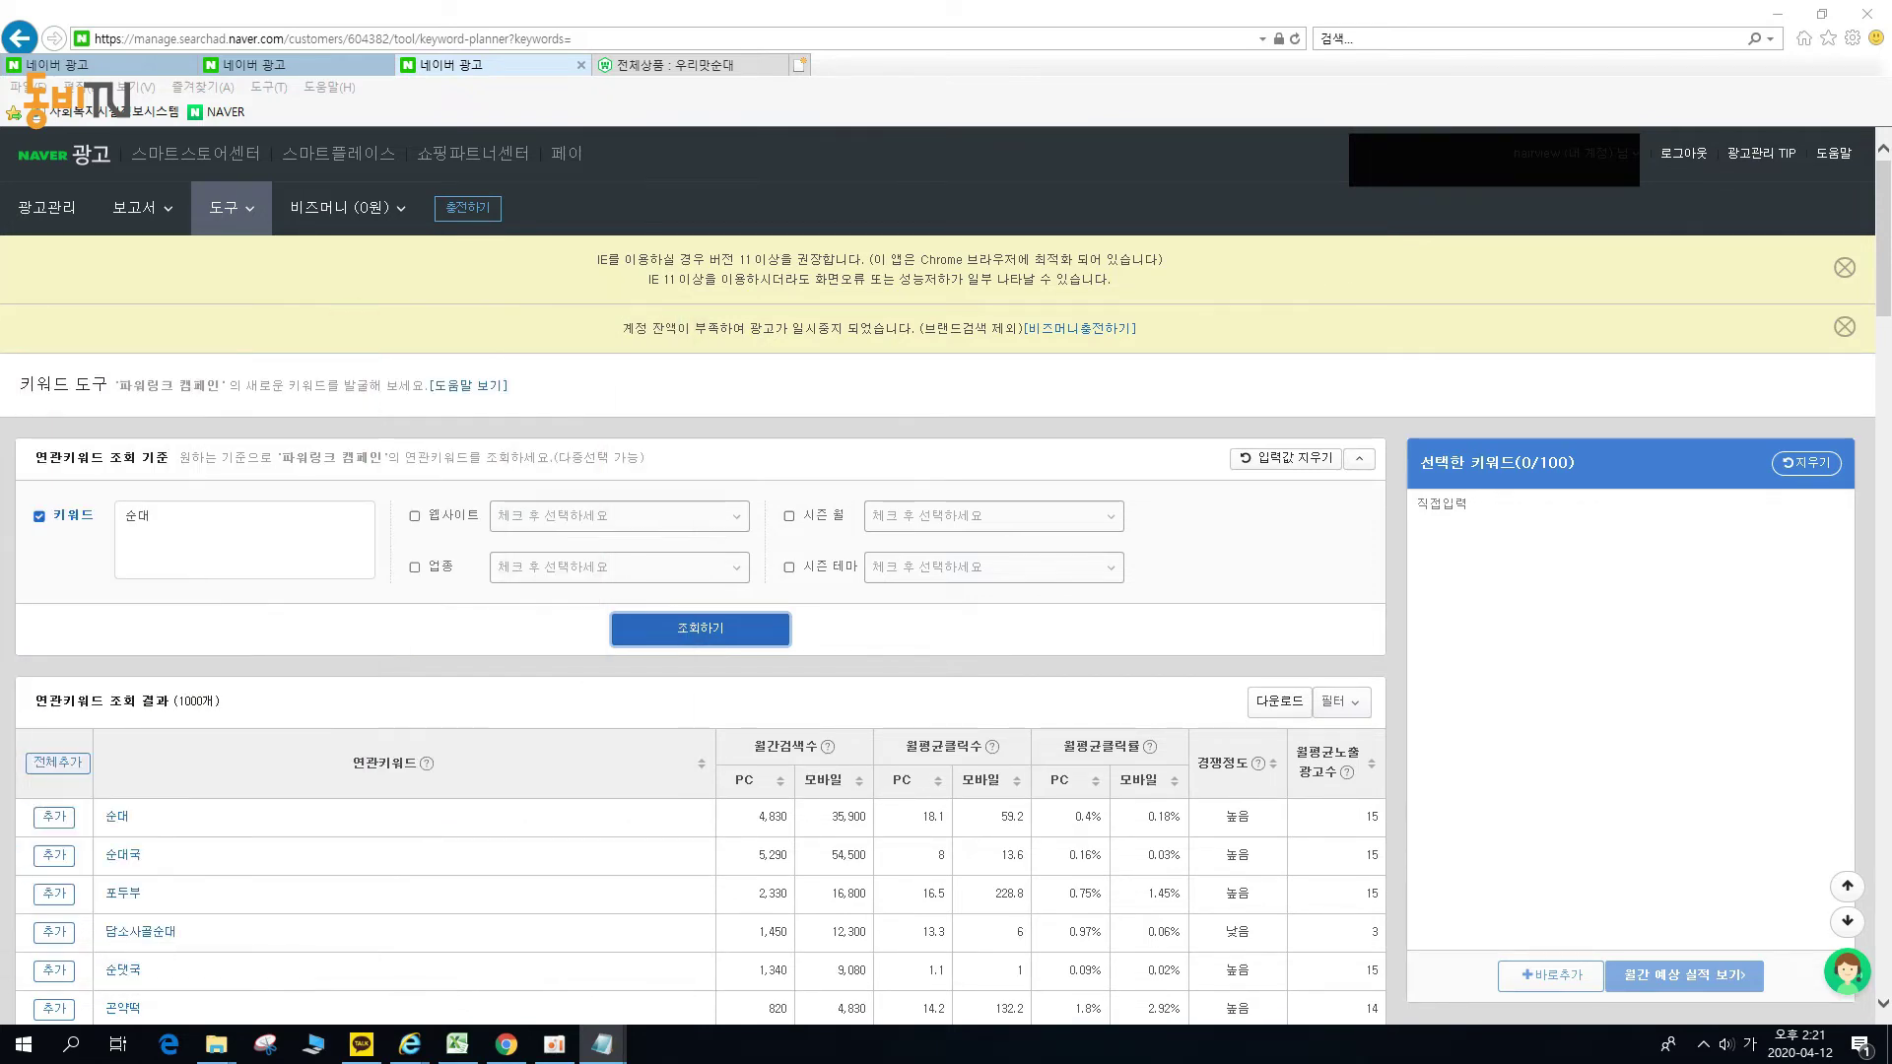
left_click(339, 67)
left_click(66, 248)
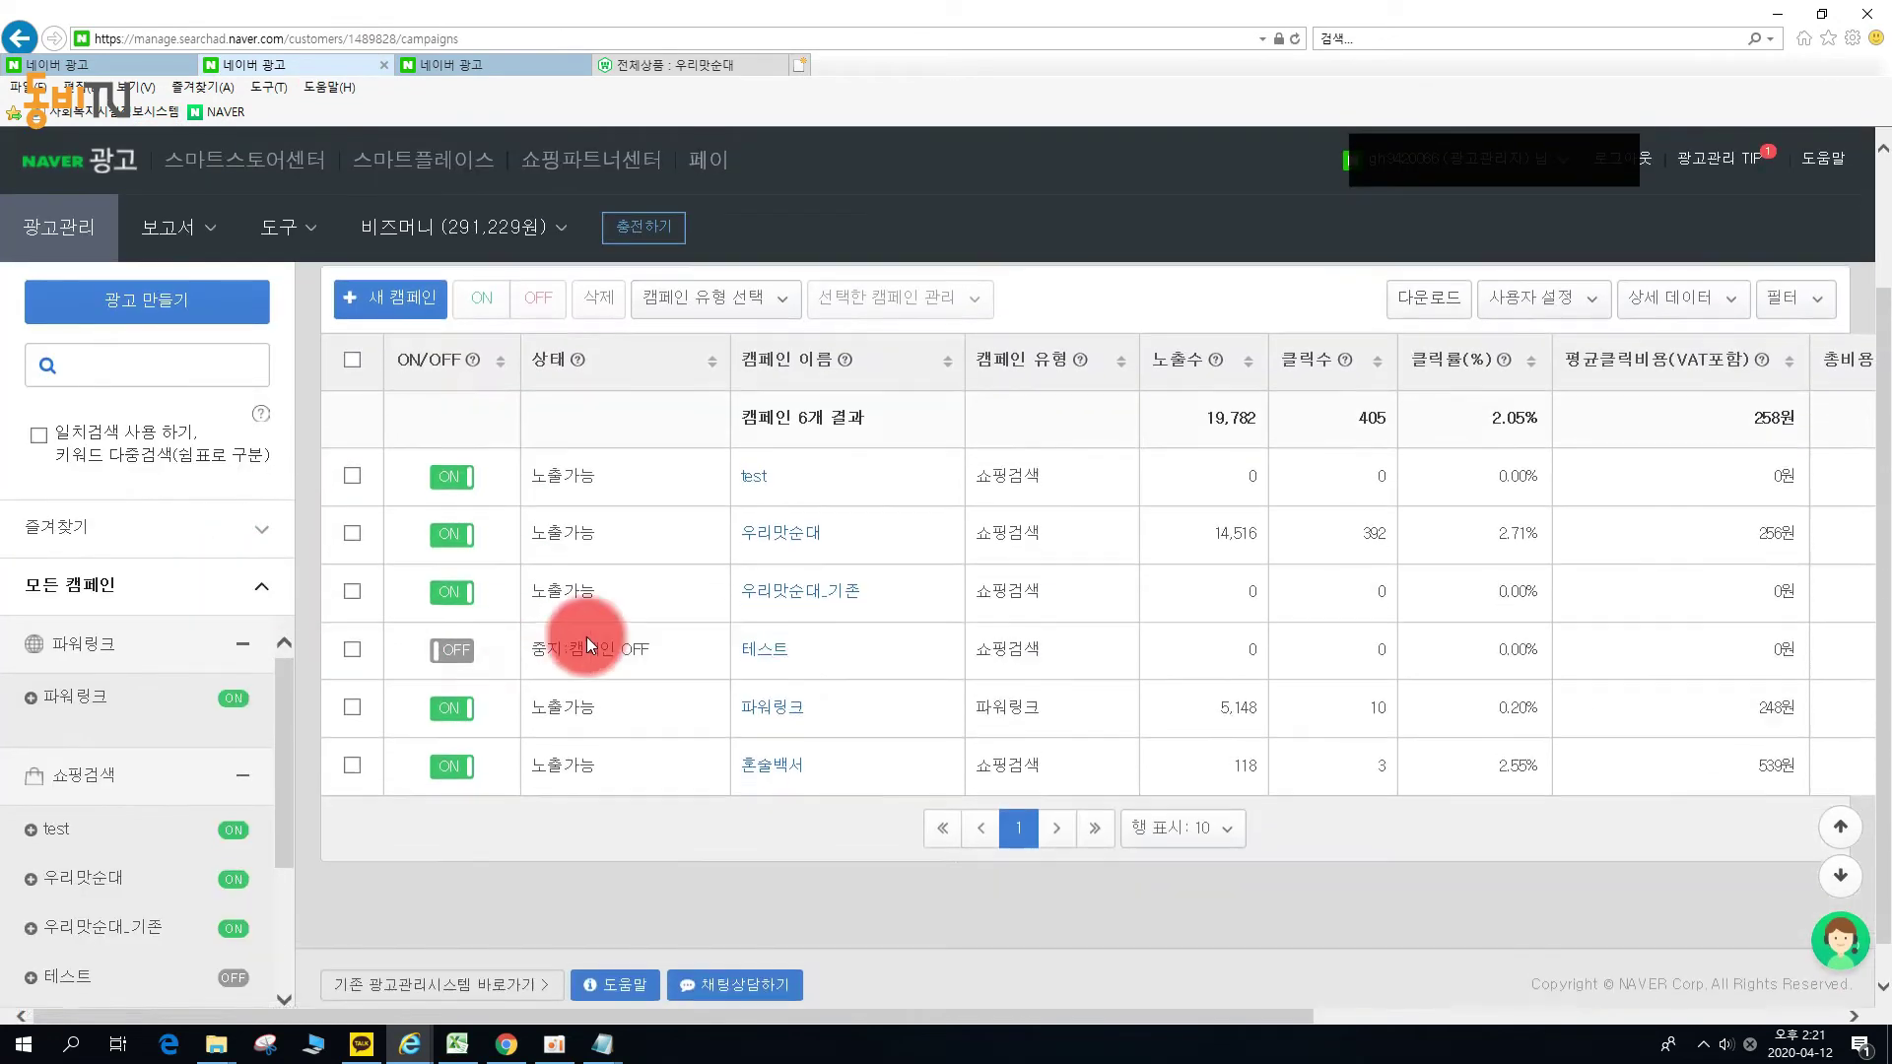
left_click(766, 636)
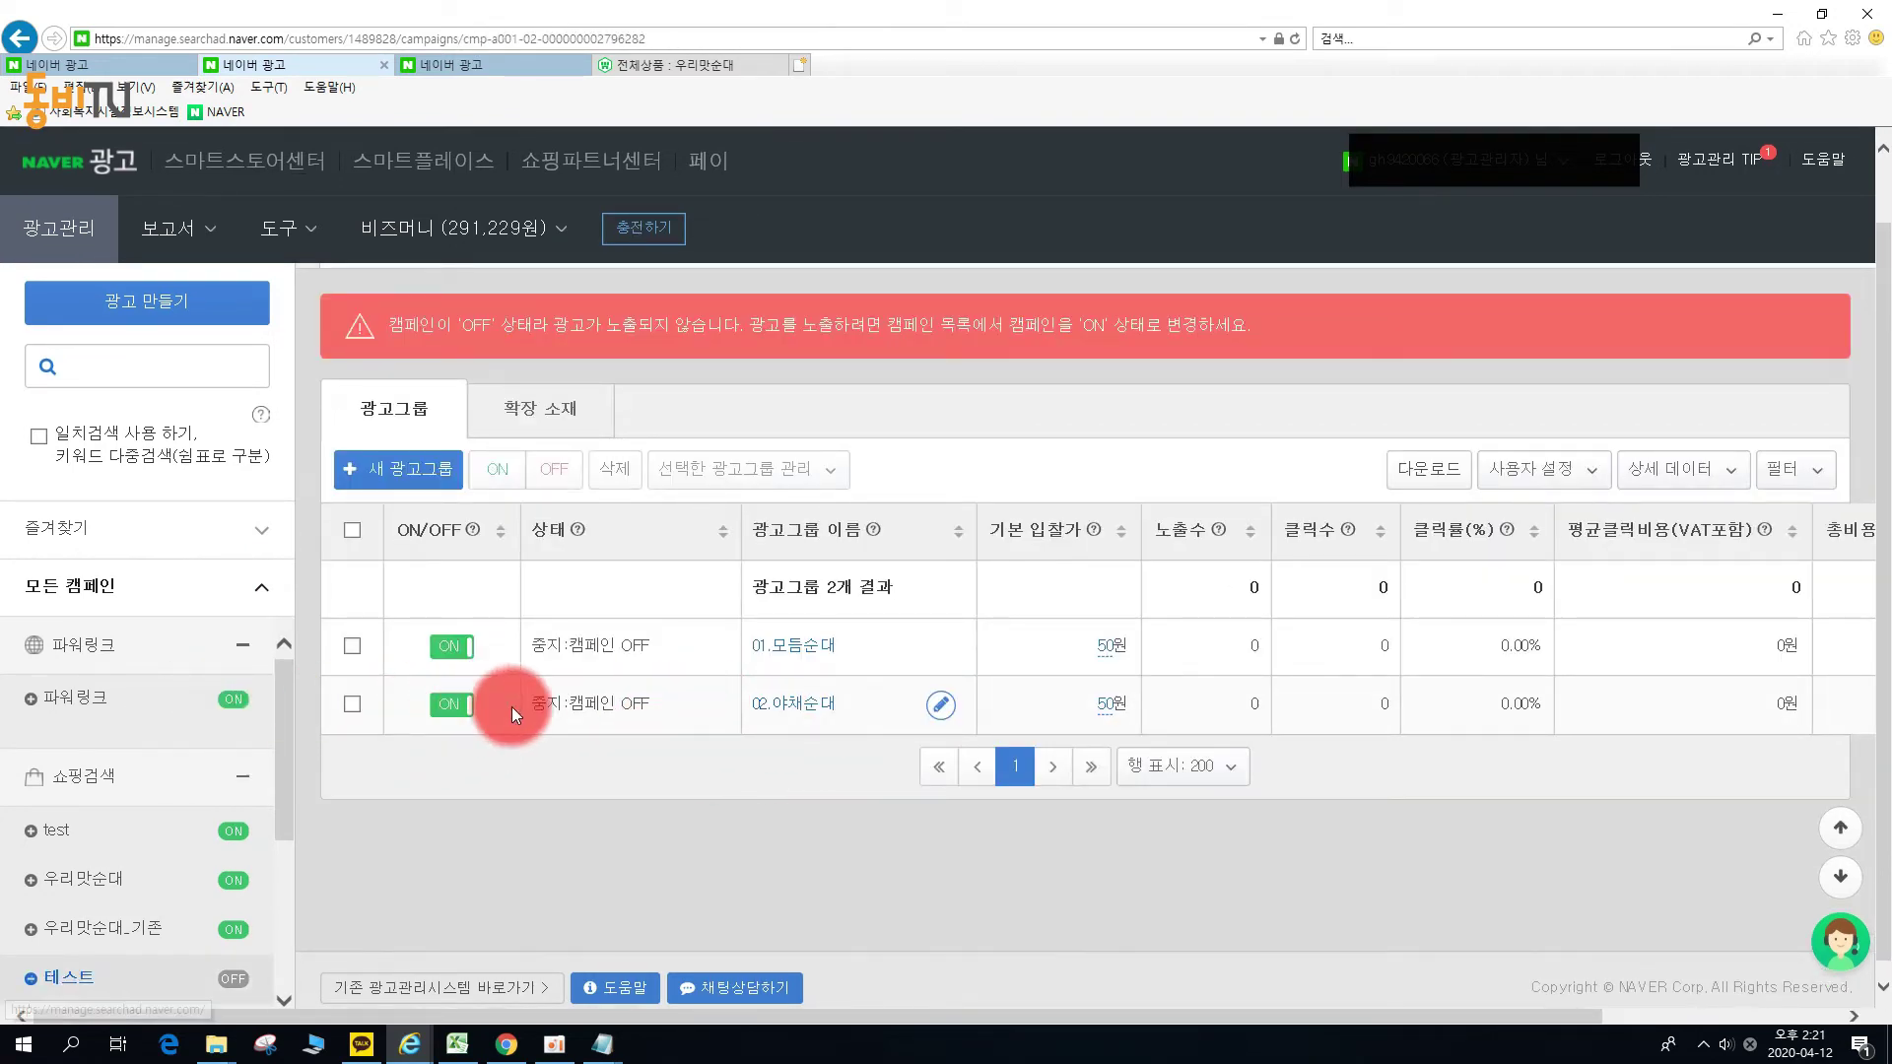
left_click(451, 704)
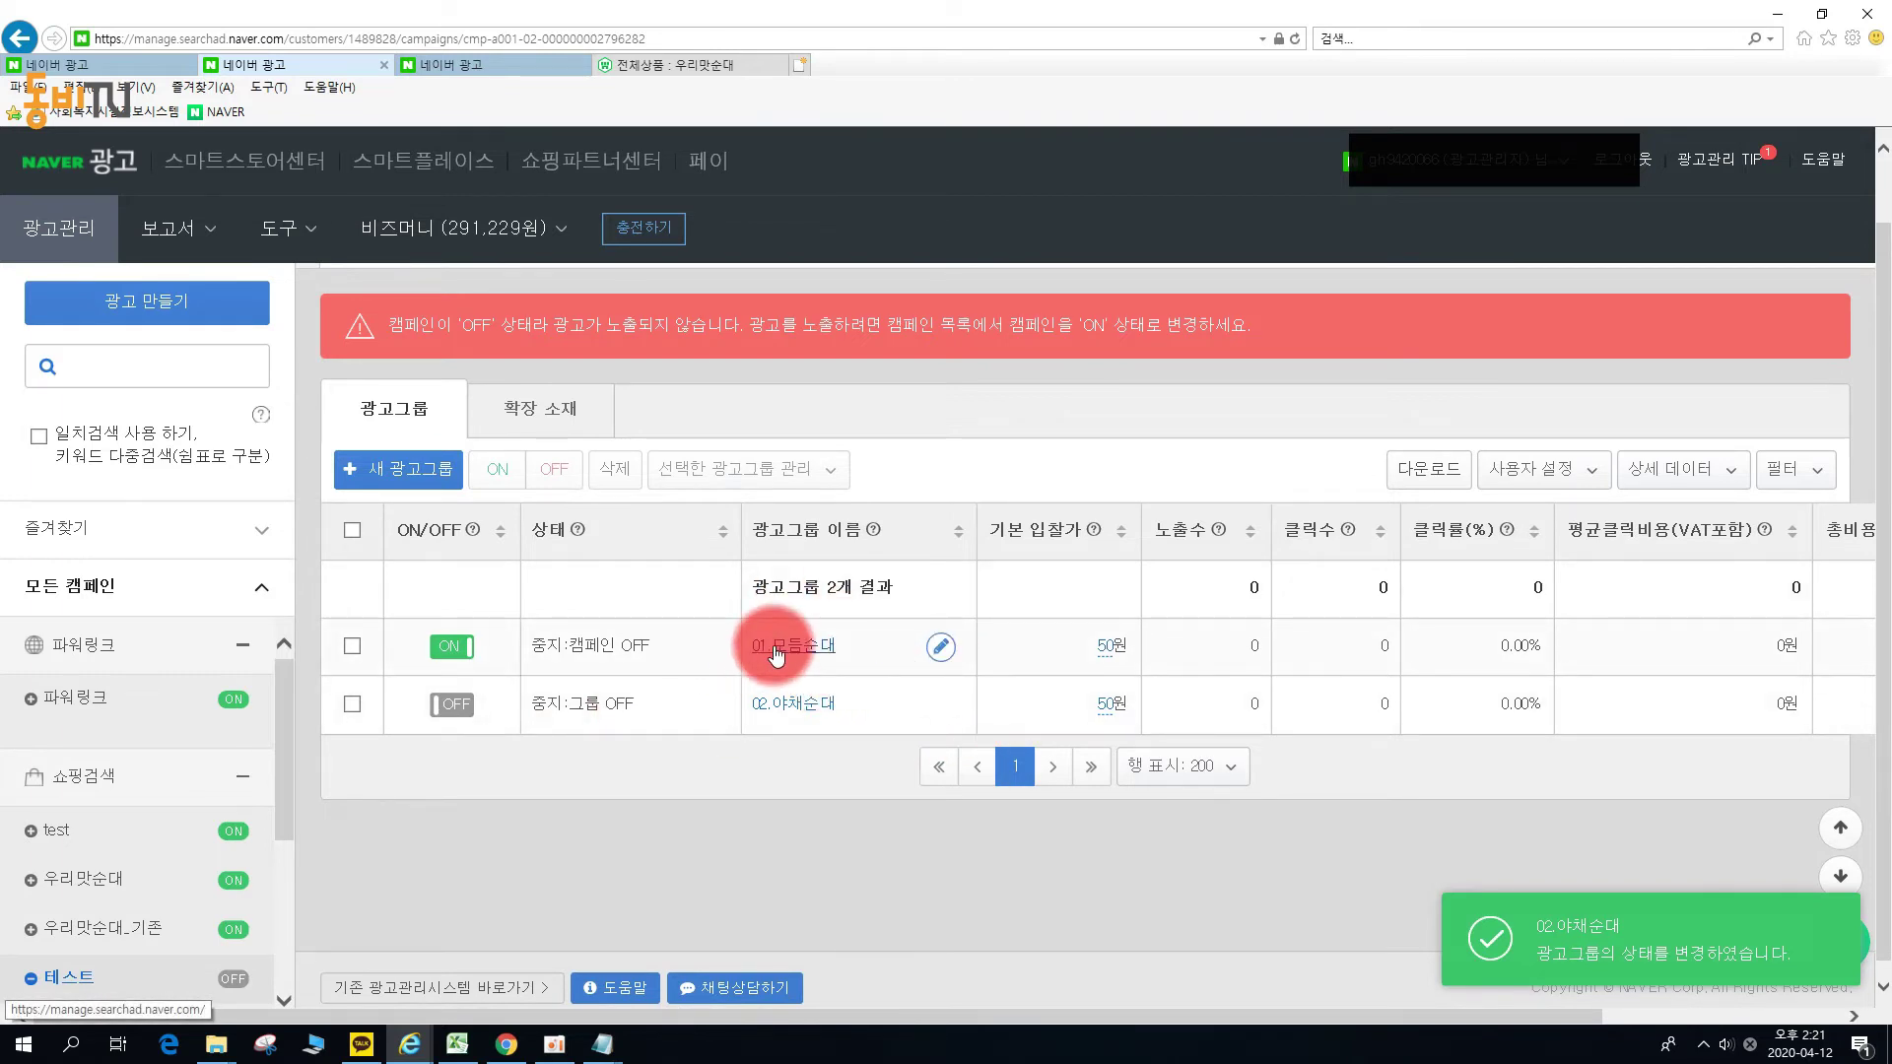
Copy the 01.모듬순대 ad group into the 테스트 campaign and reopen that campaign's ad group list.
left_click(351, 646)
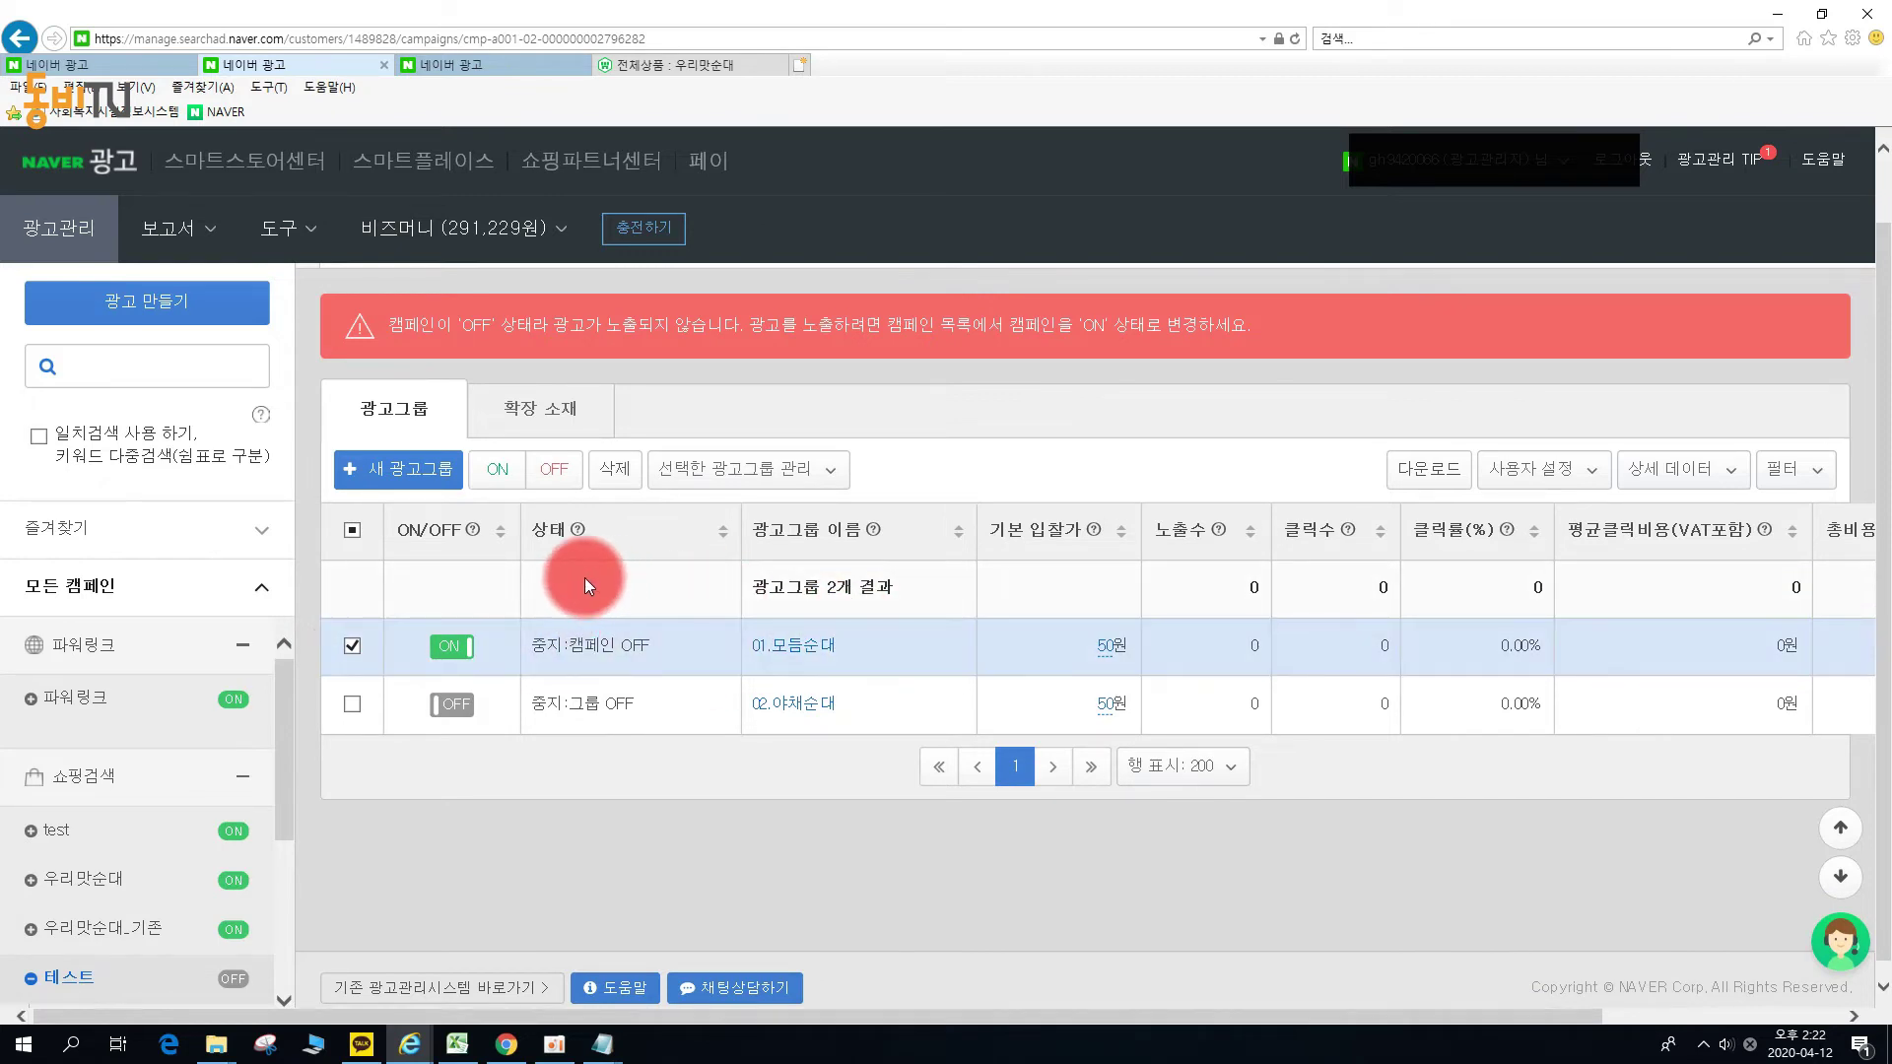
left_click(766, 468)
left_click(784, 733)
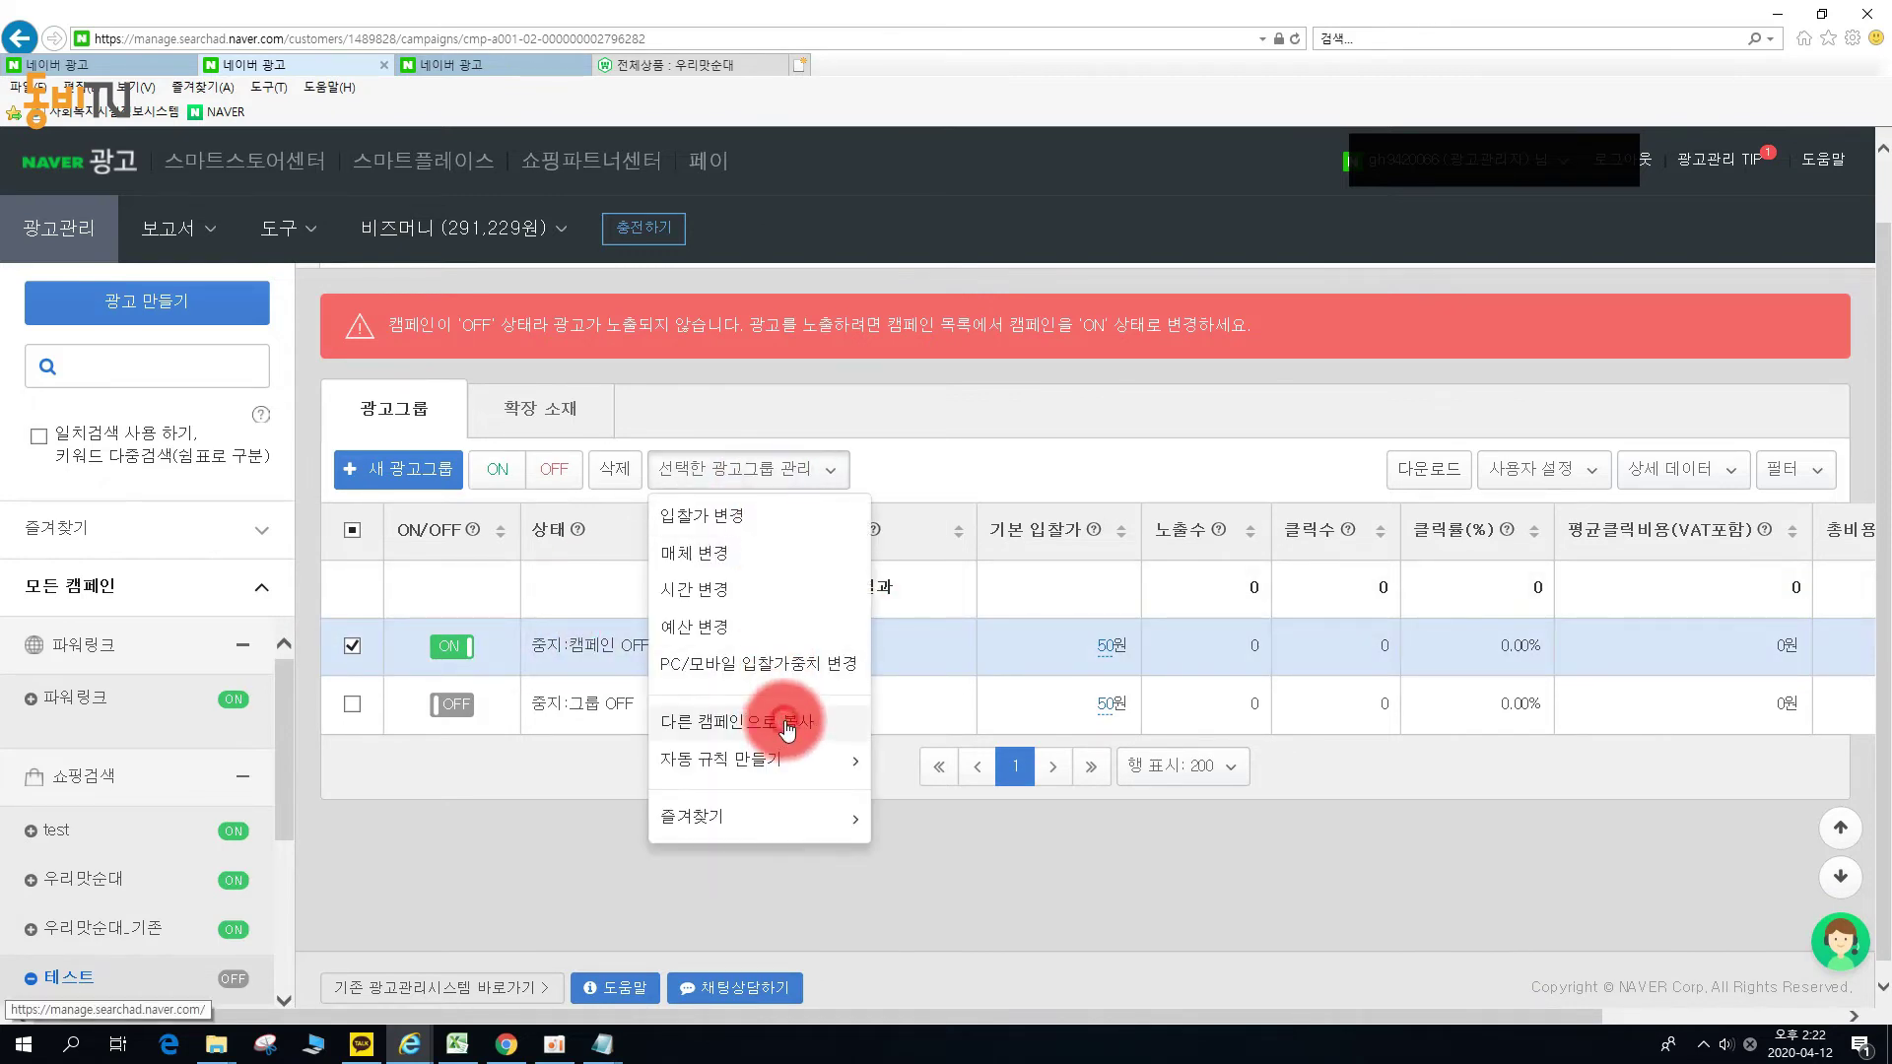
left_click(578, 711)
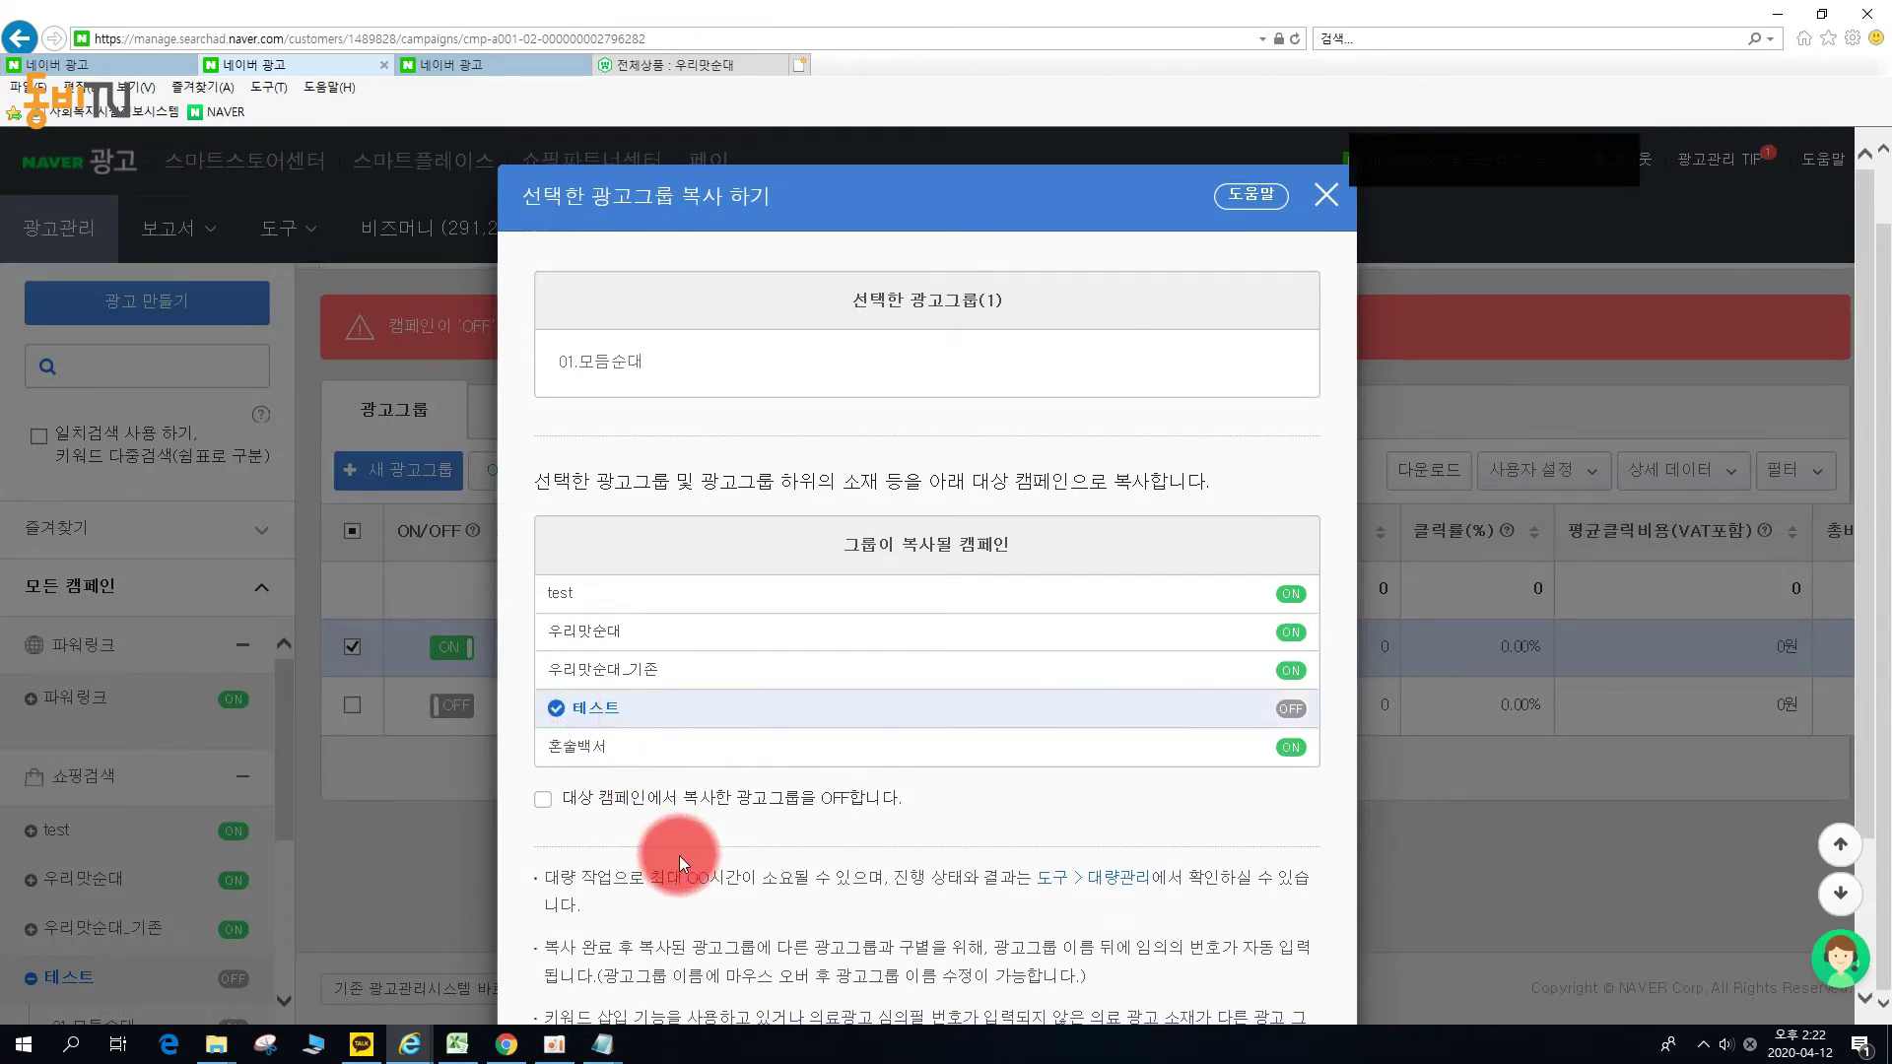
scroll(591, 738, "down", 2)
left_click(860, 945)
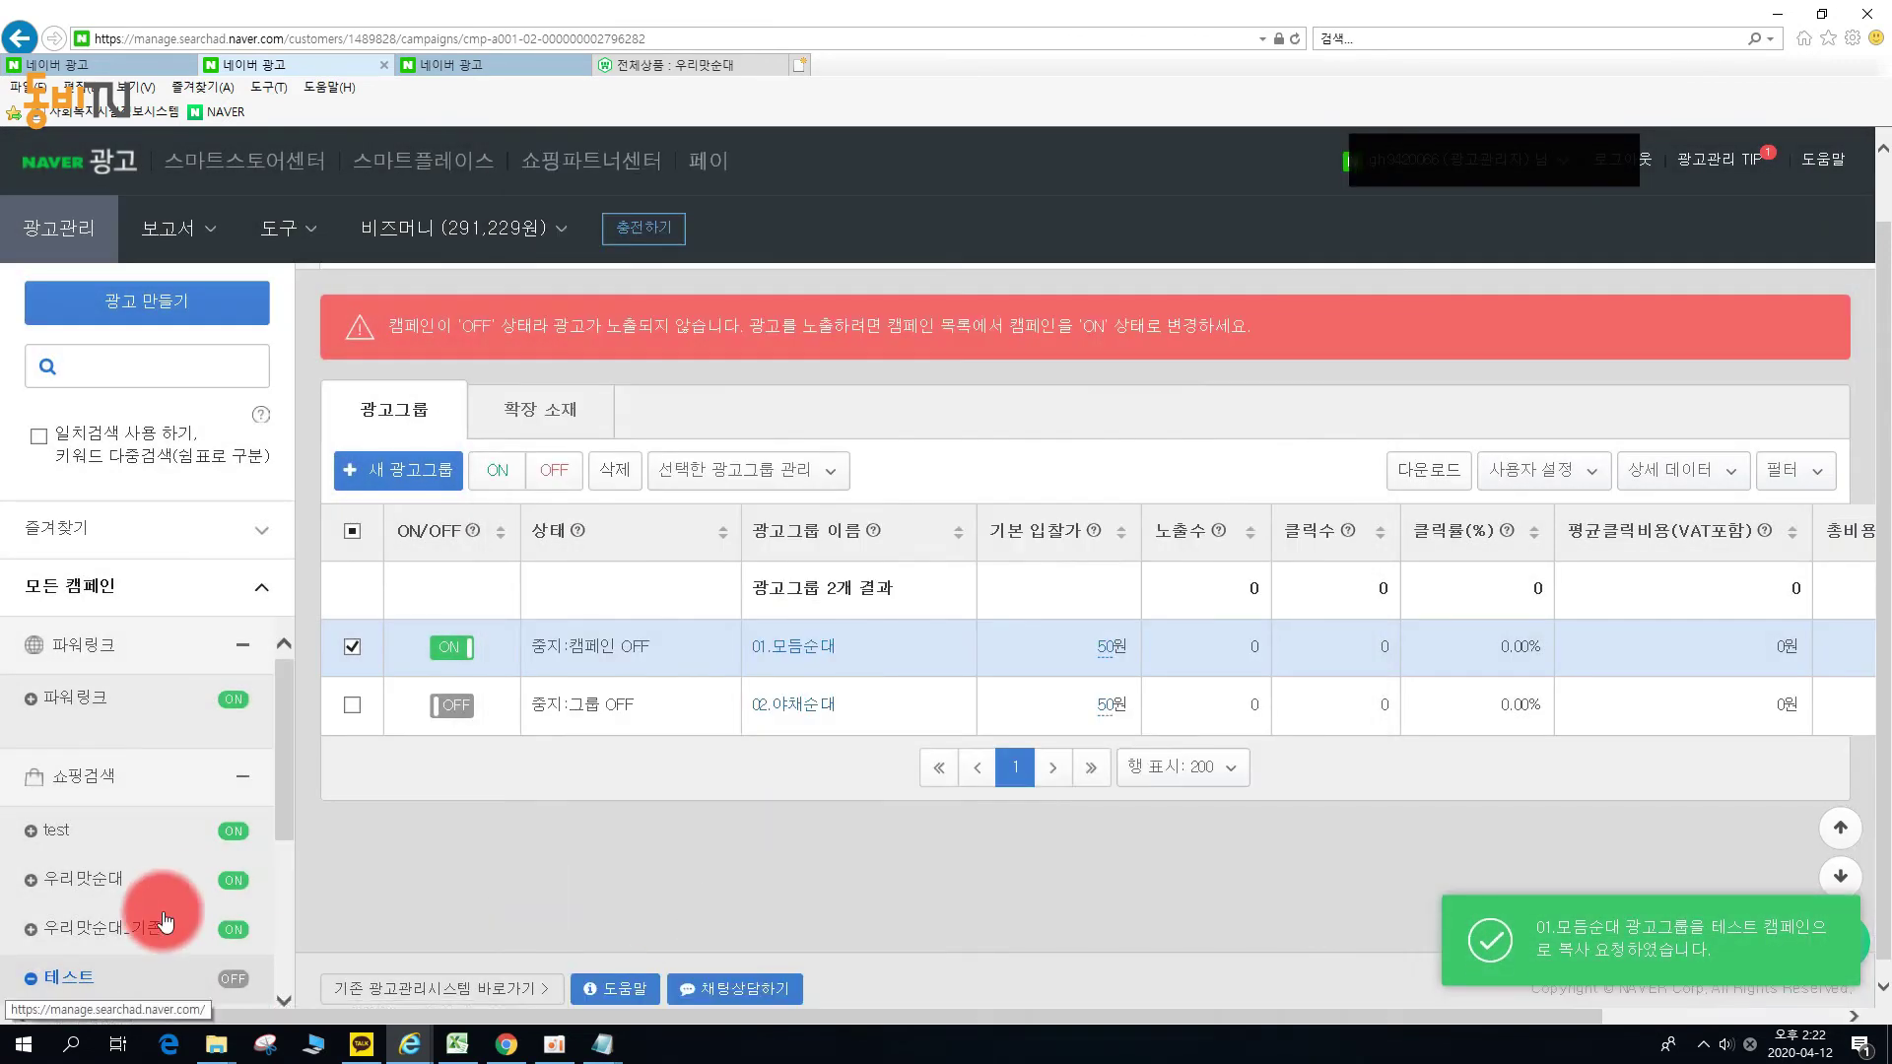
scroll(155, 912, "down", 2)
left_click(109, 872)
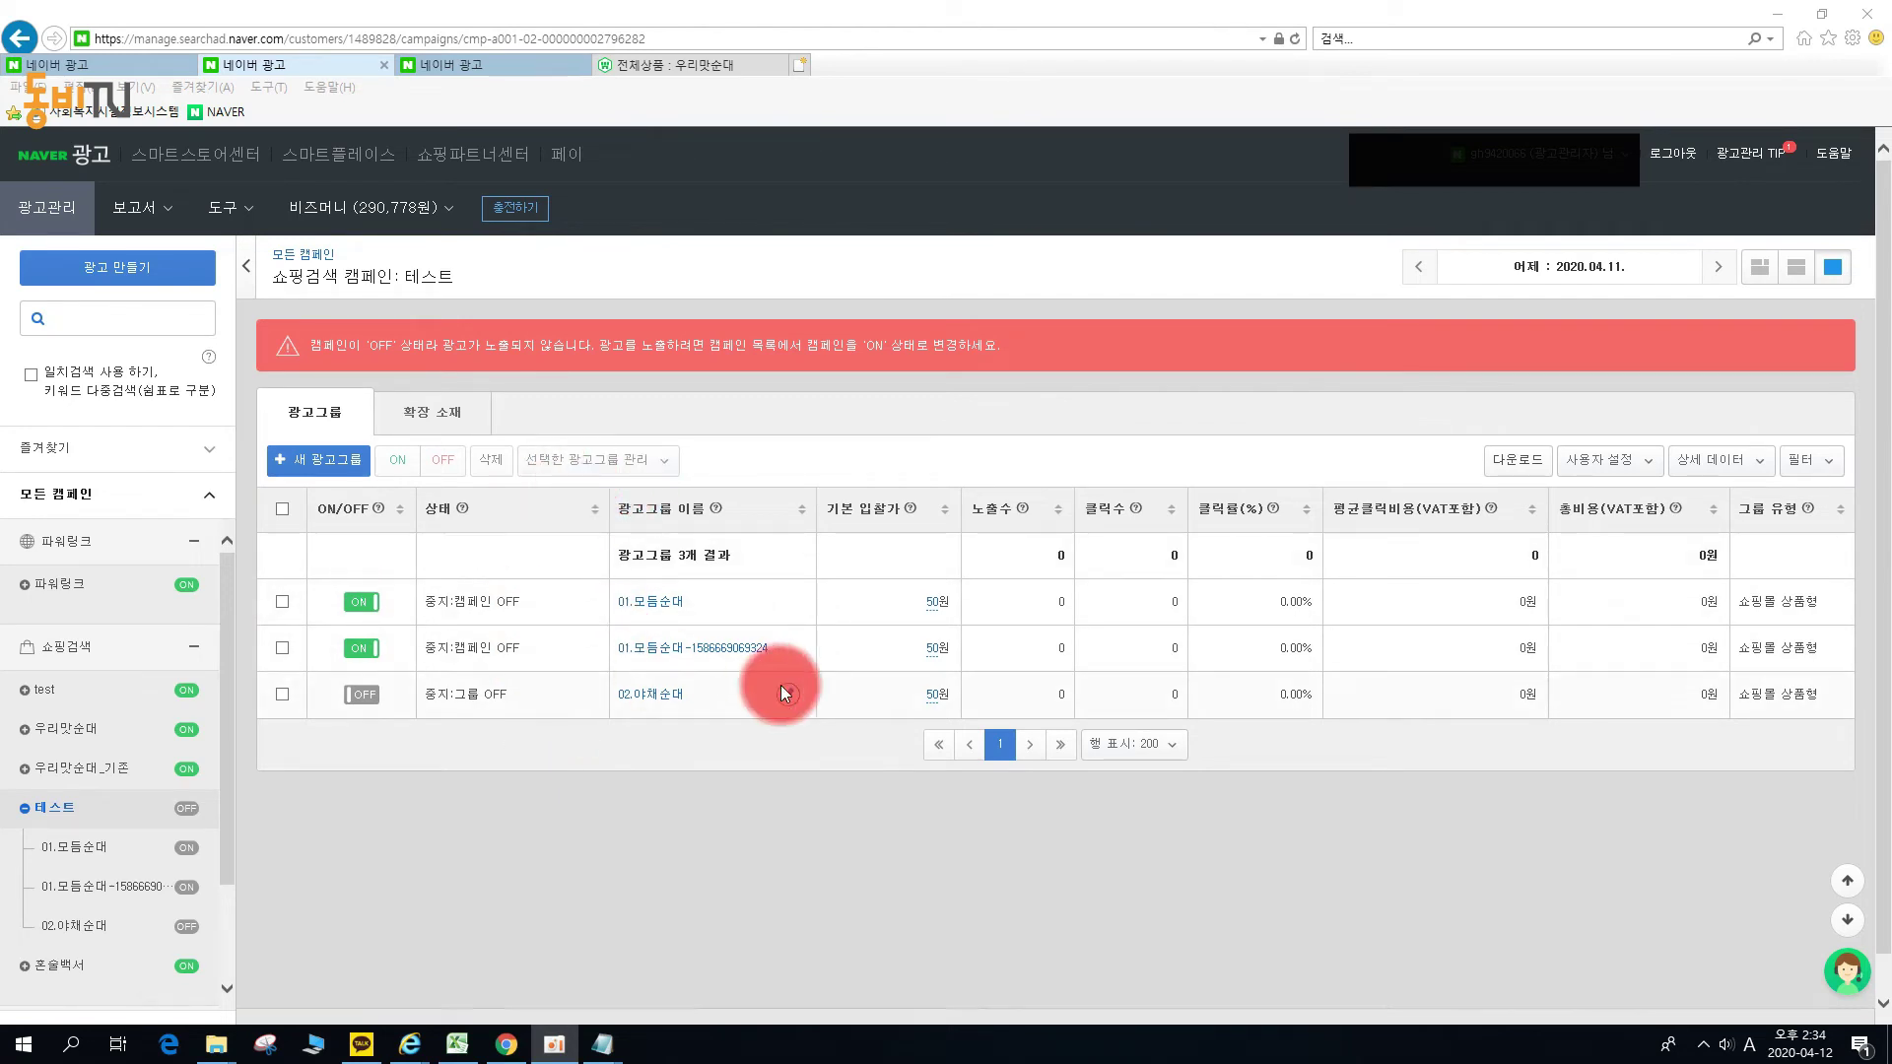
Rename the copied 모듬순대 ad group as 01.모듬순대2 and save the change.
left_click_drag(813, 647, 689, 648)
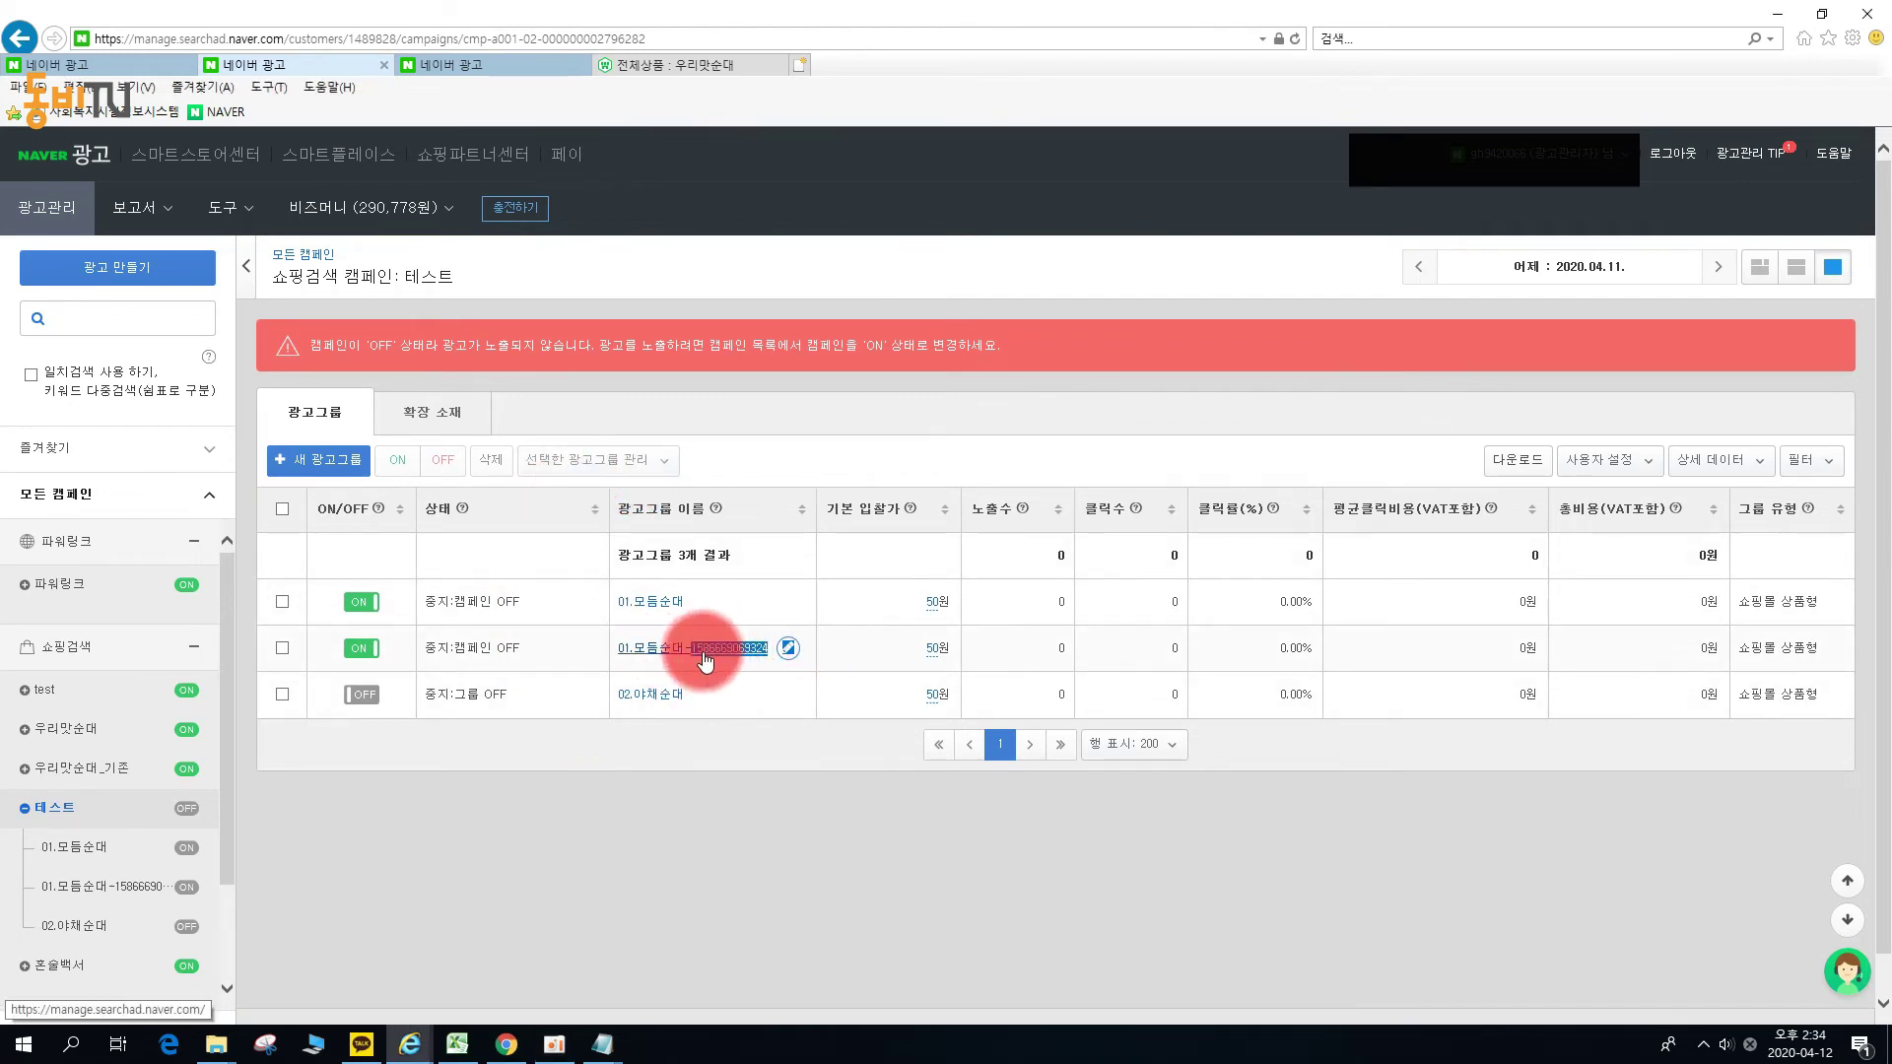
left_click(790, 648)
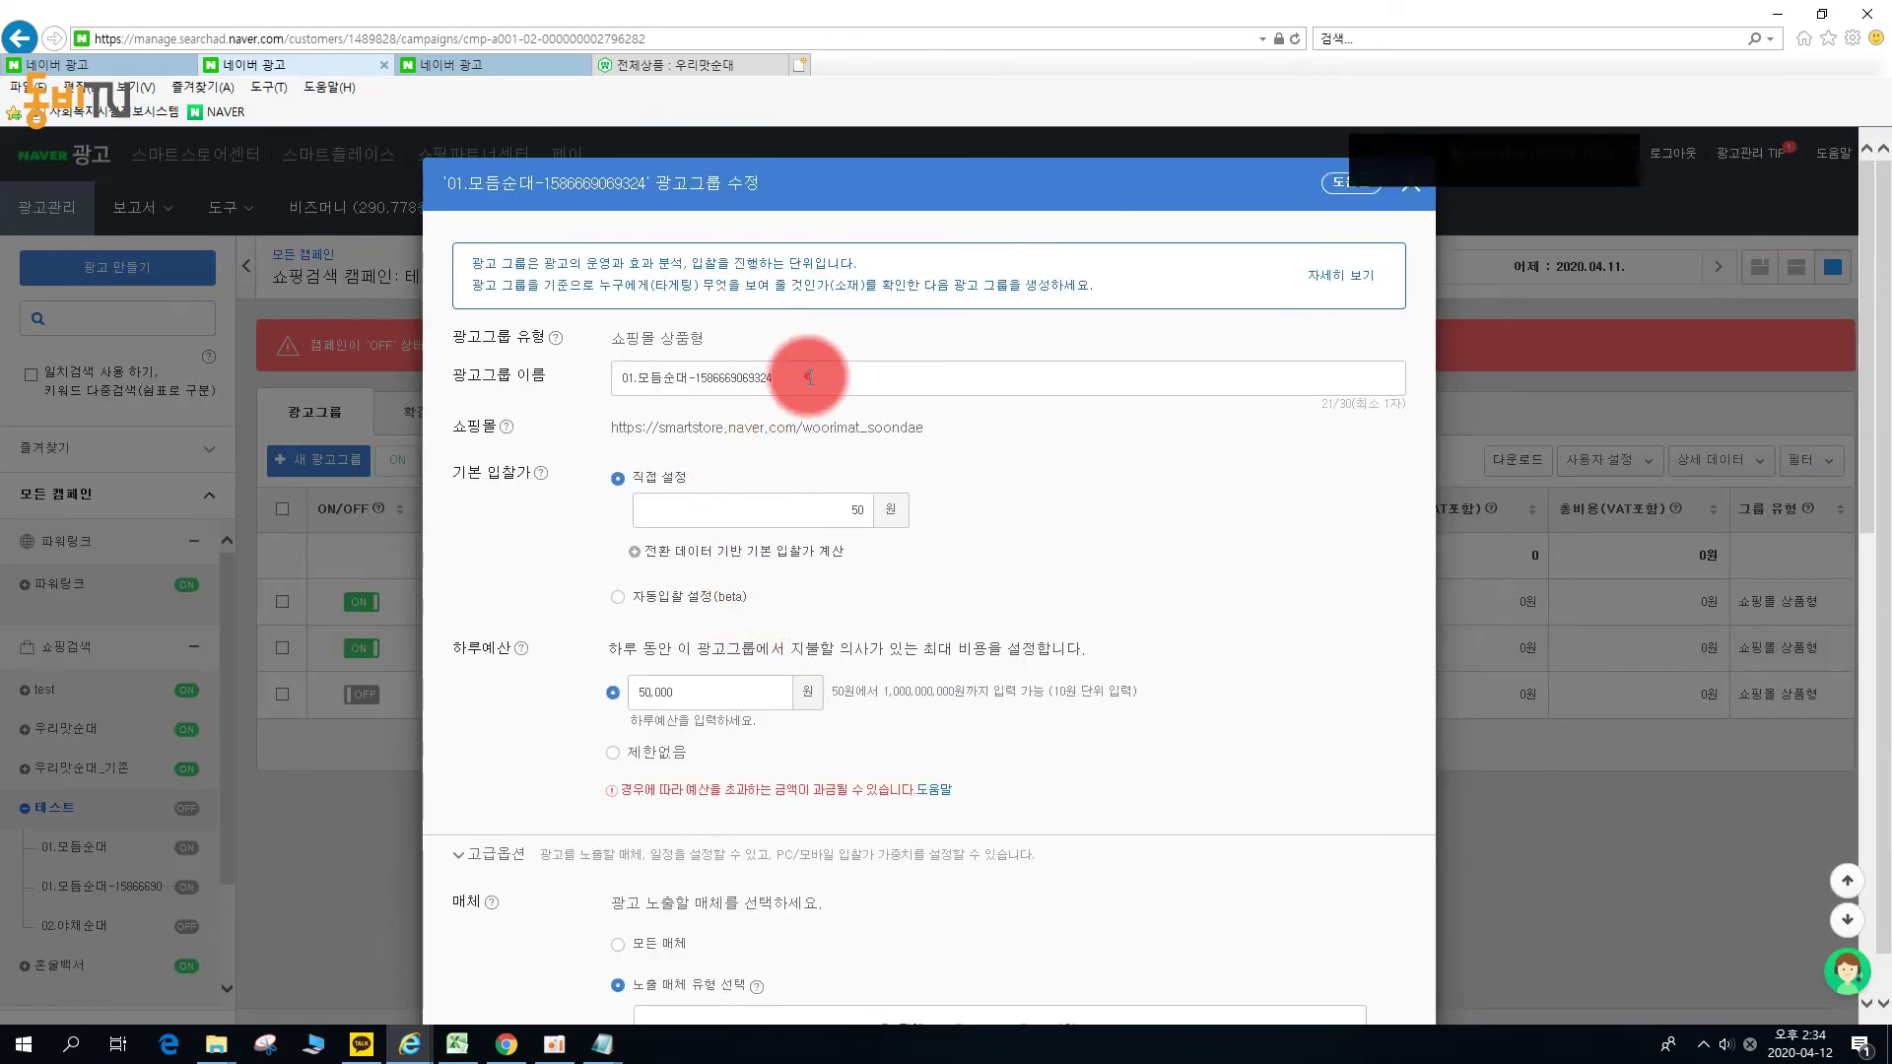
left_click_drag(794, 384, 687, 396)
key("BackSpace")
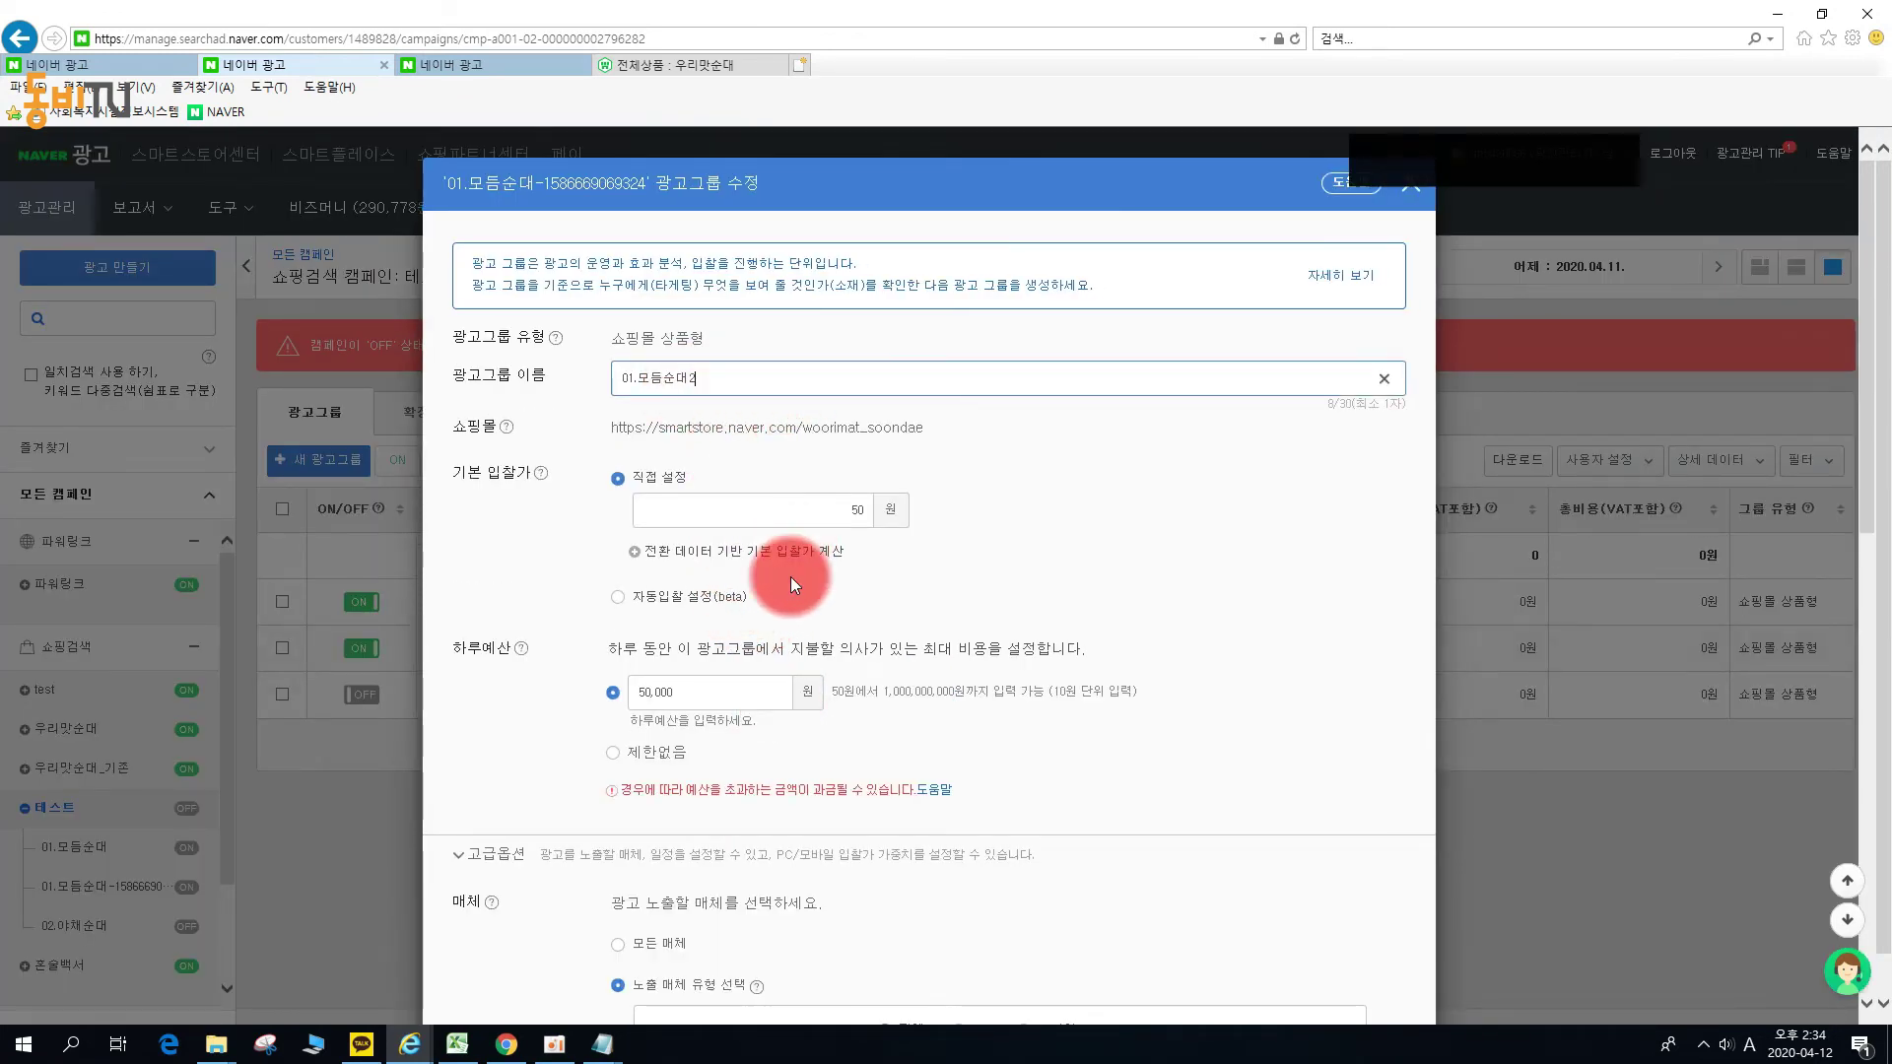
scroll(790, 576, "down", 10)
left_click(825, 957)
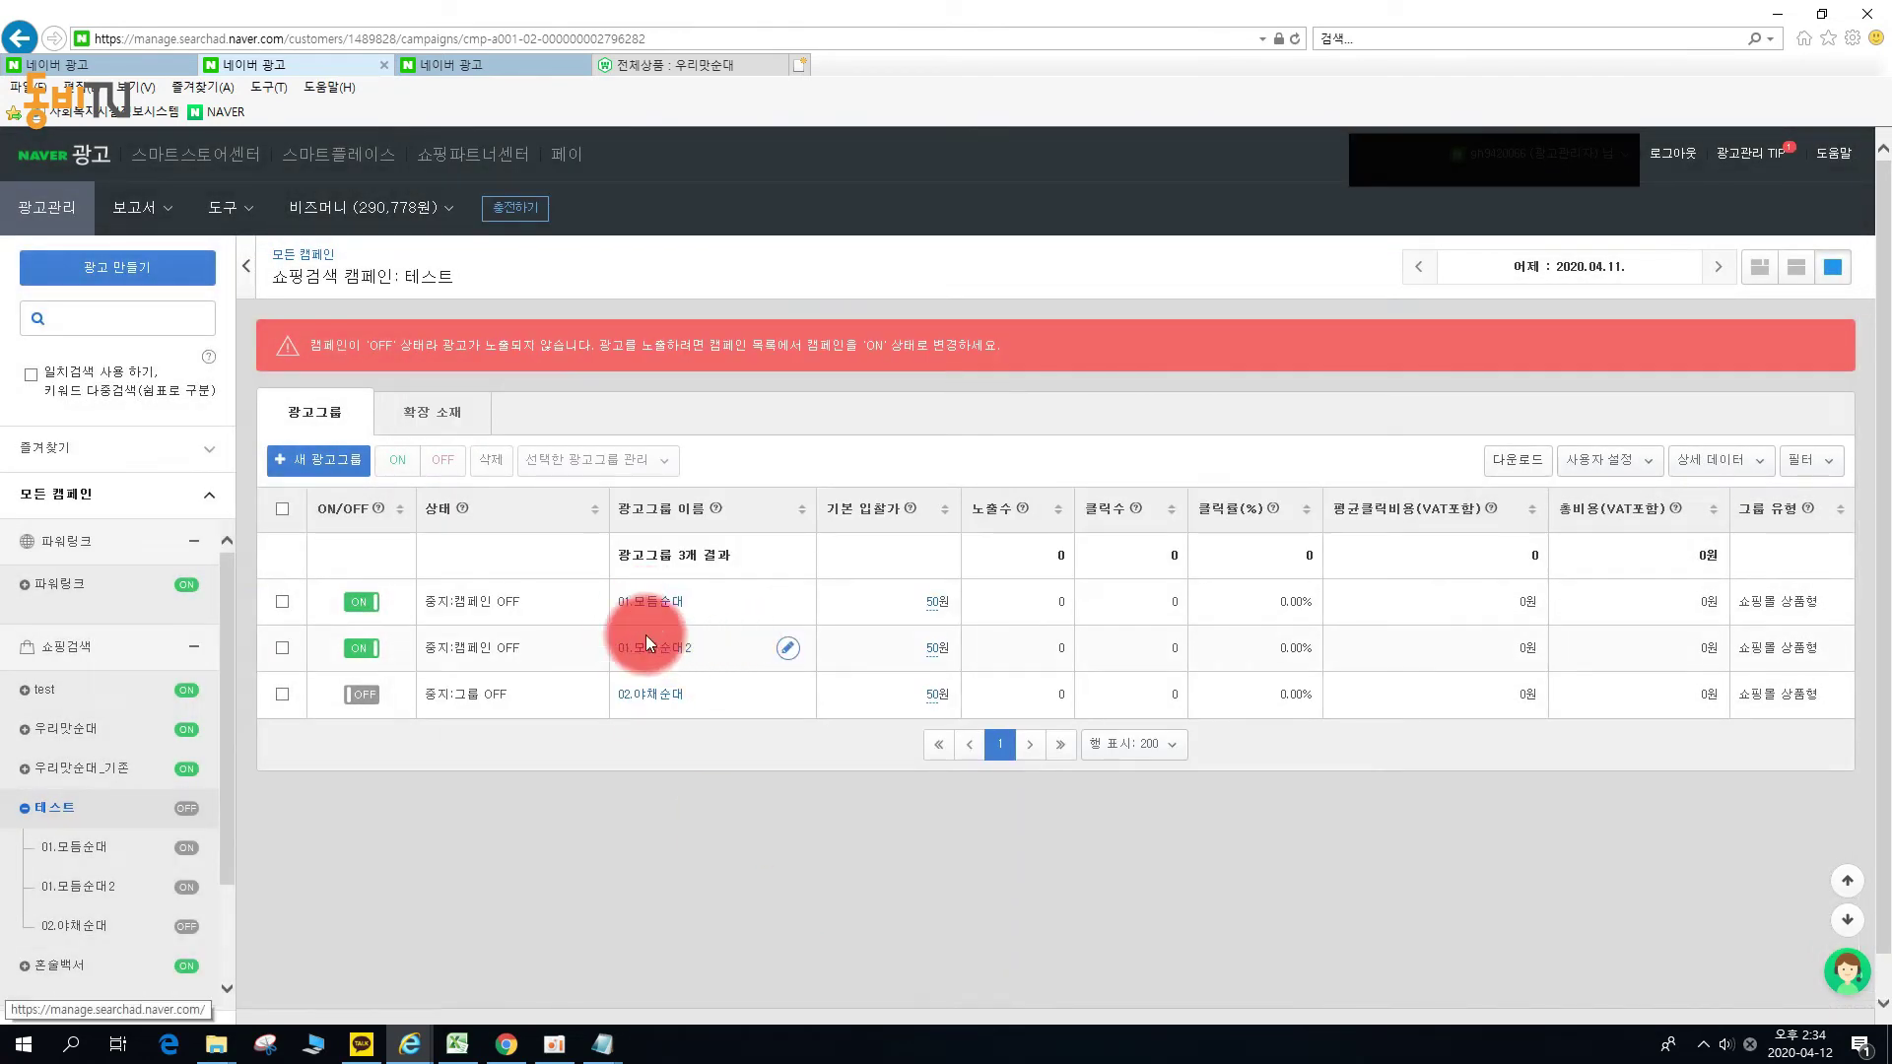
Set the 노출용 상품명 of the product ad in 01.모듬순대2 to 남도전통 모듬순대 돼지 내장 간 허파 염통 and save it.
left_click(658, 648)
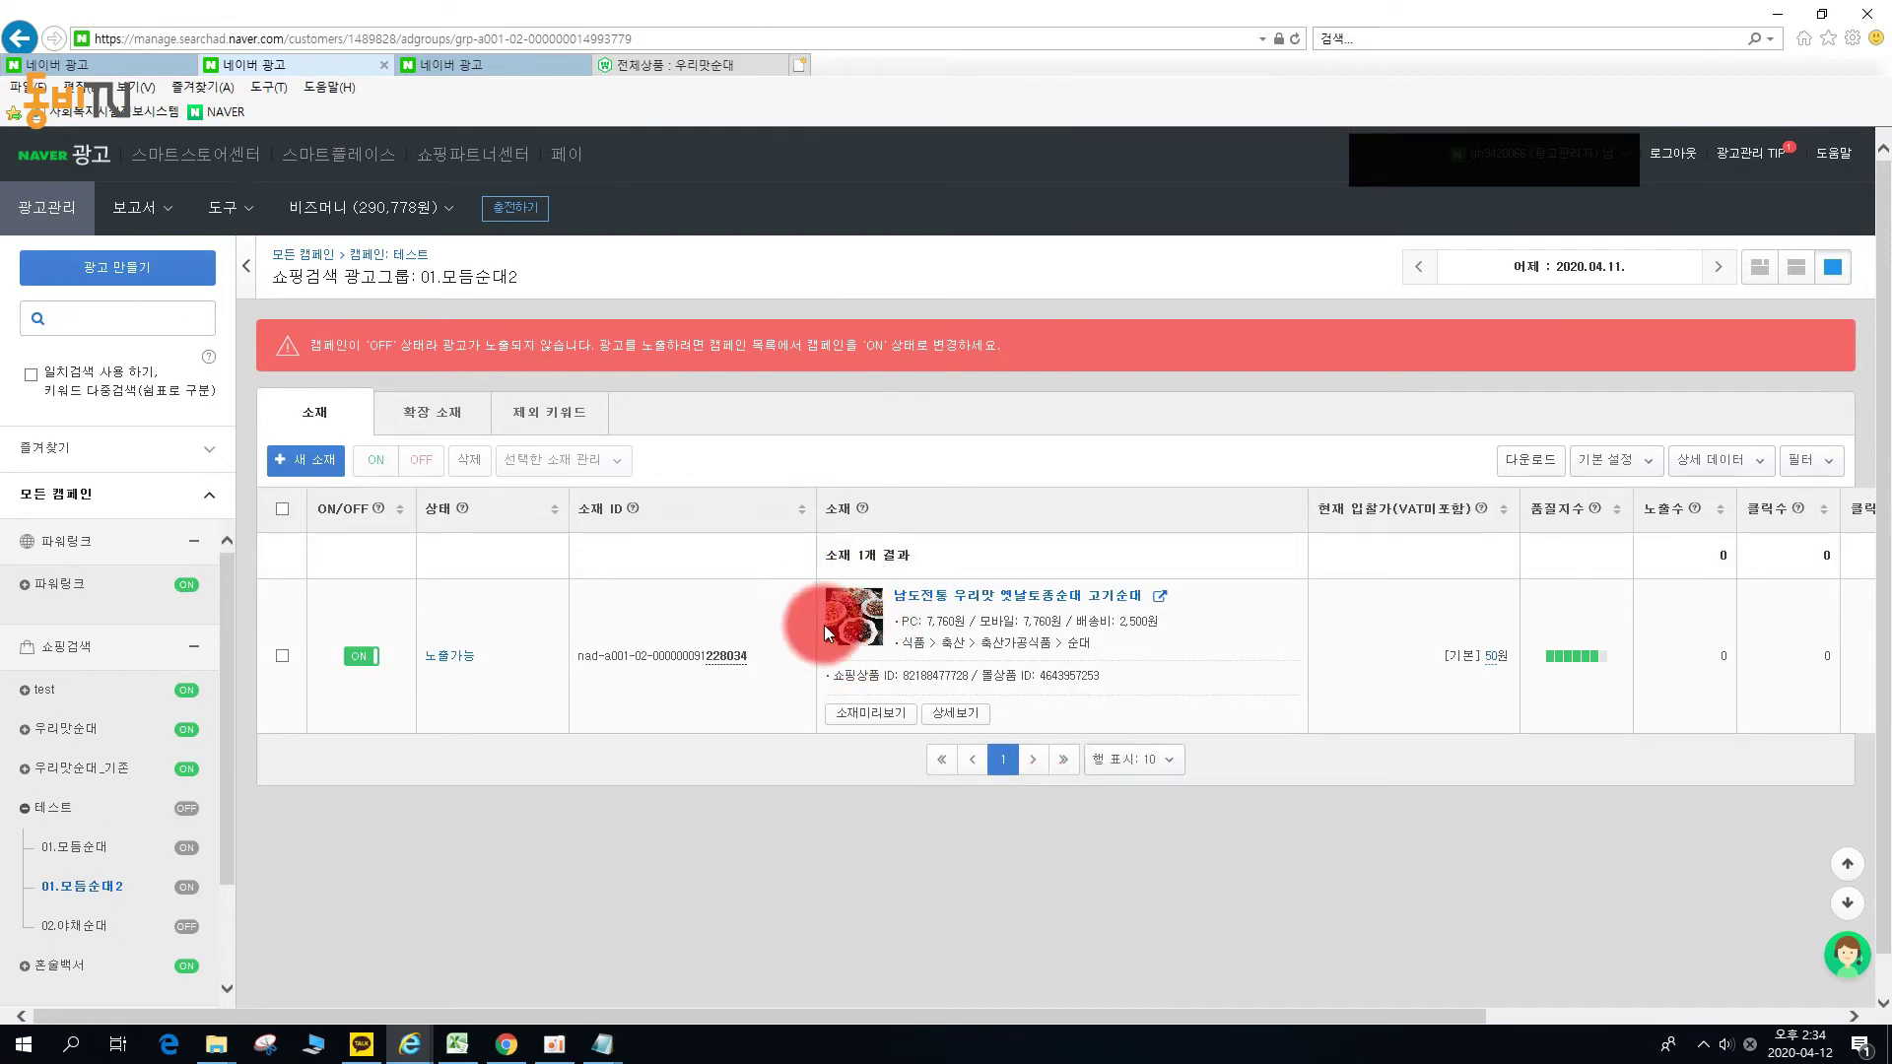
left_click(972, 710)
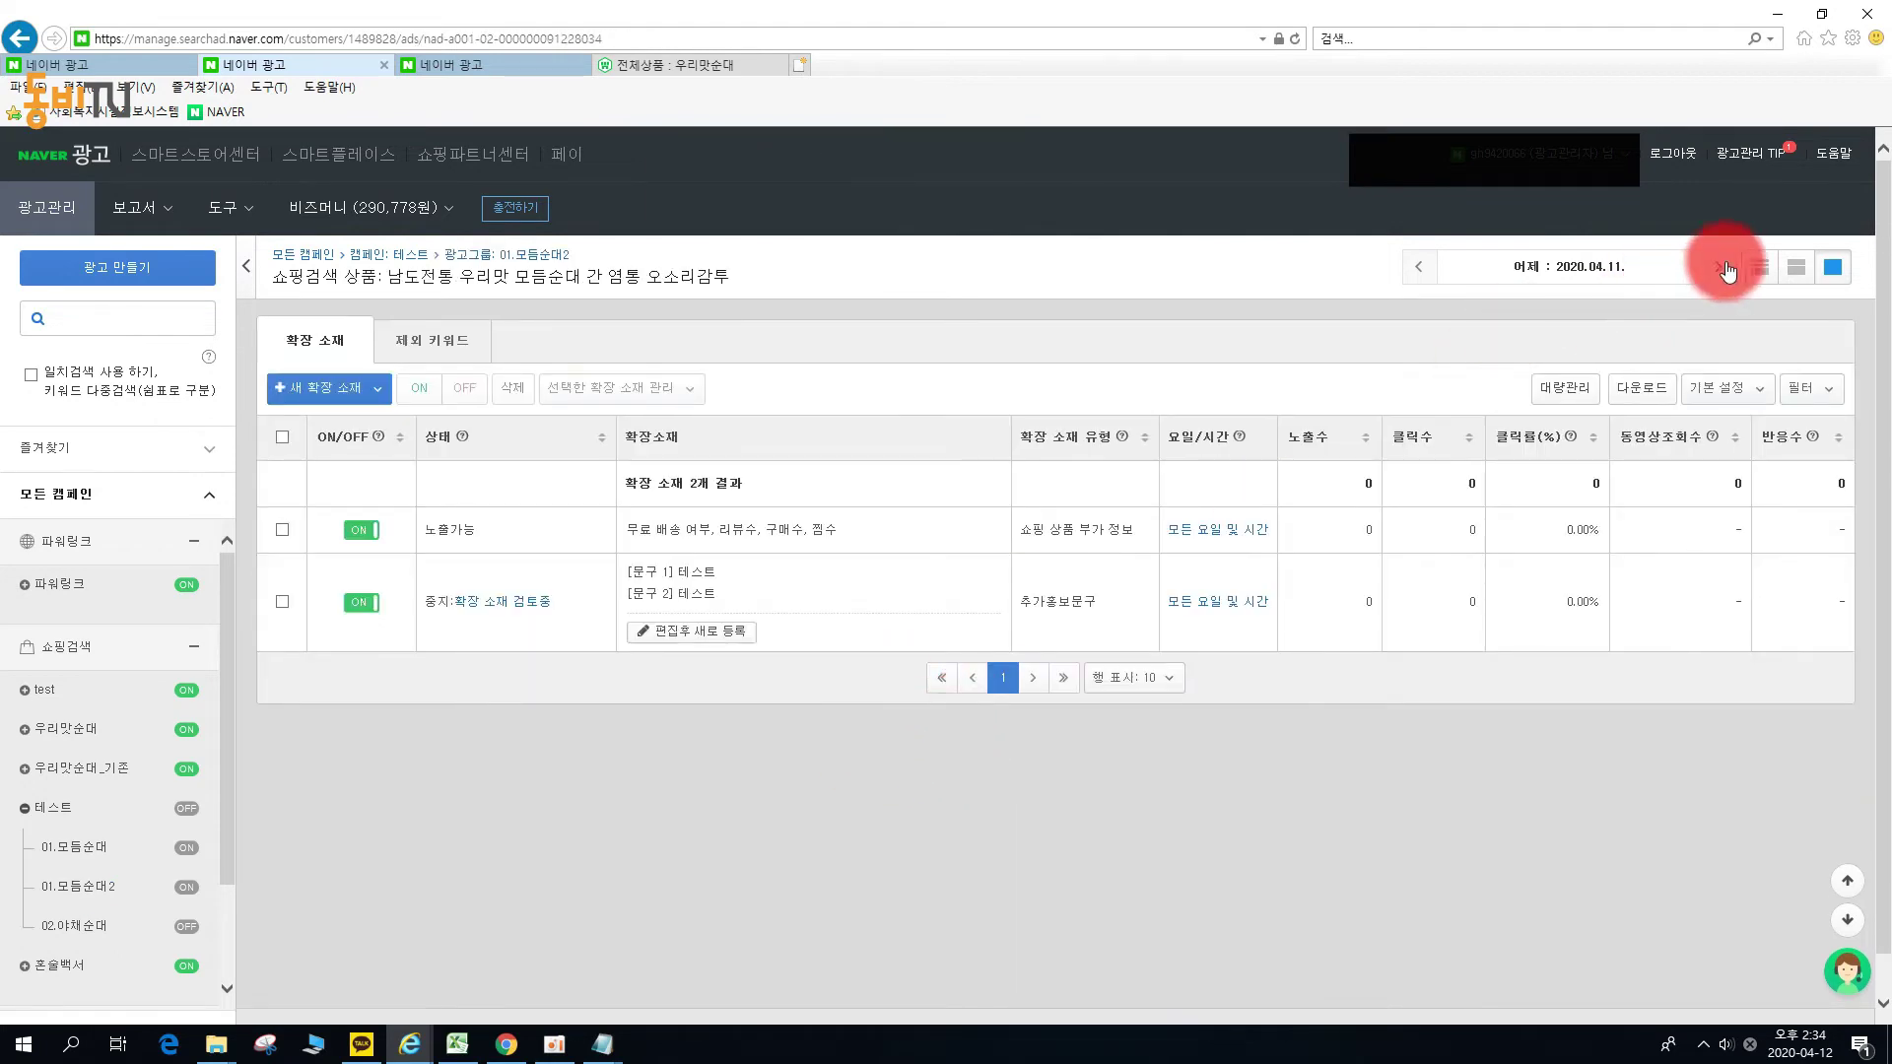
left_click(1759, 267)
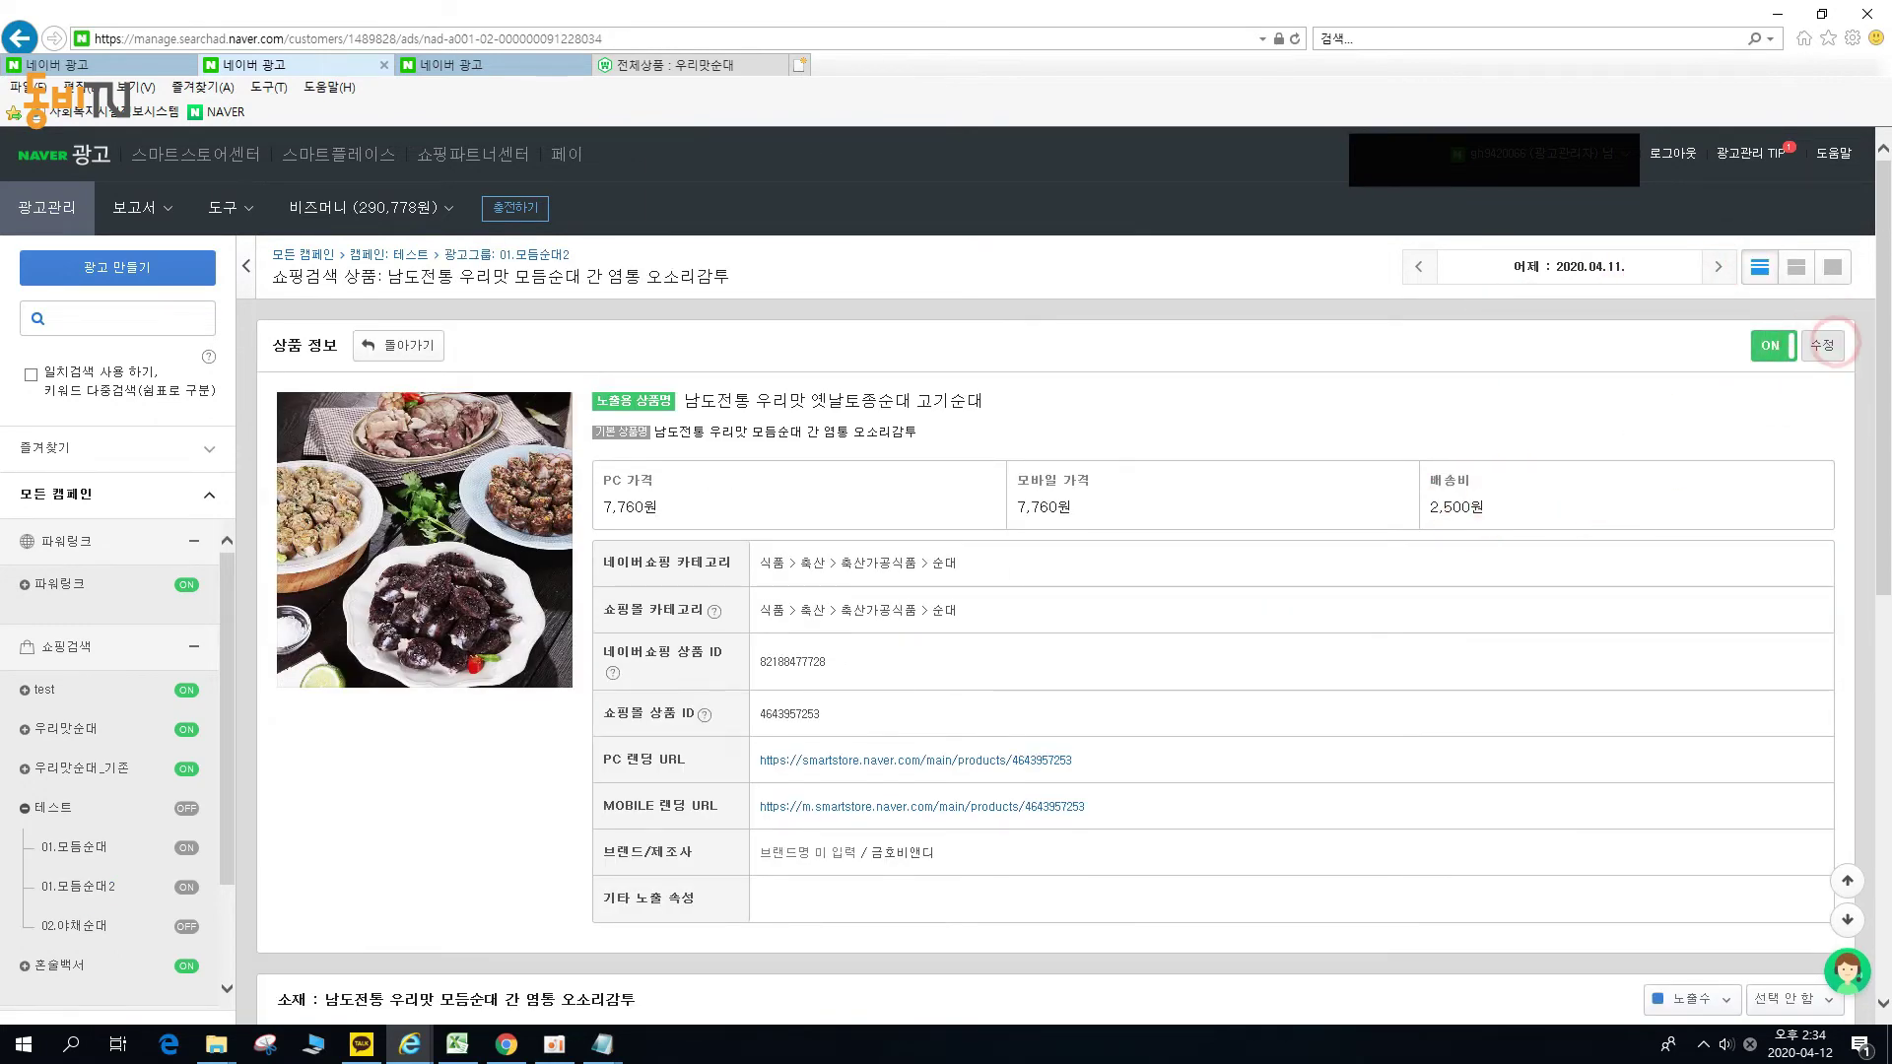
left_click(1822, 345)
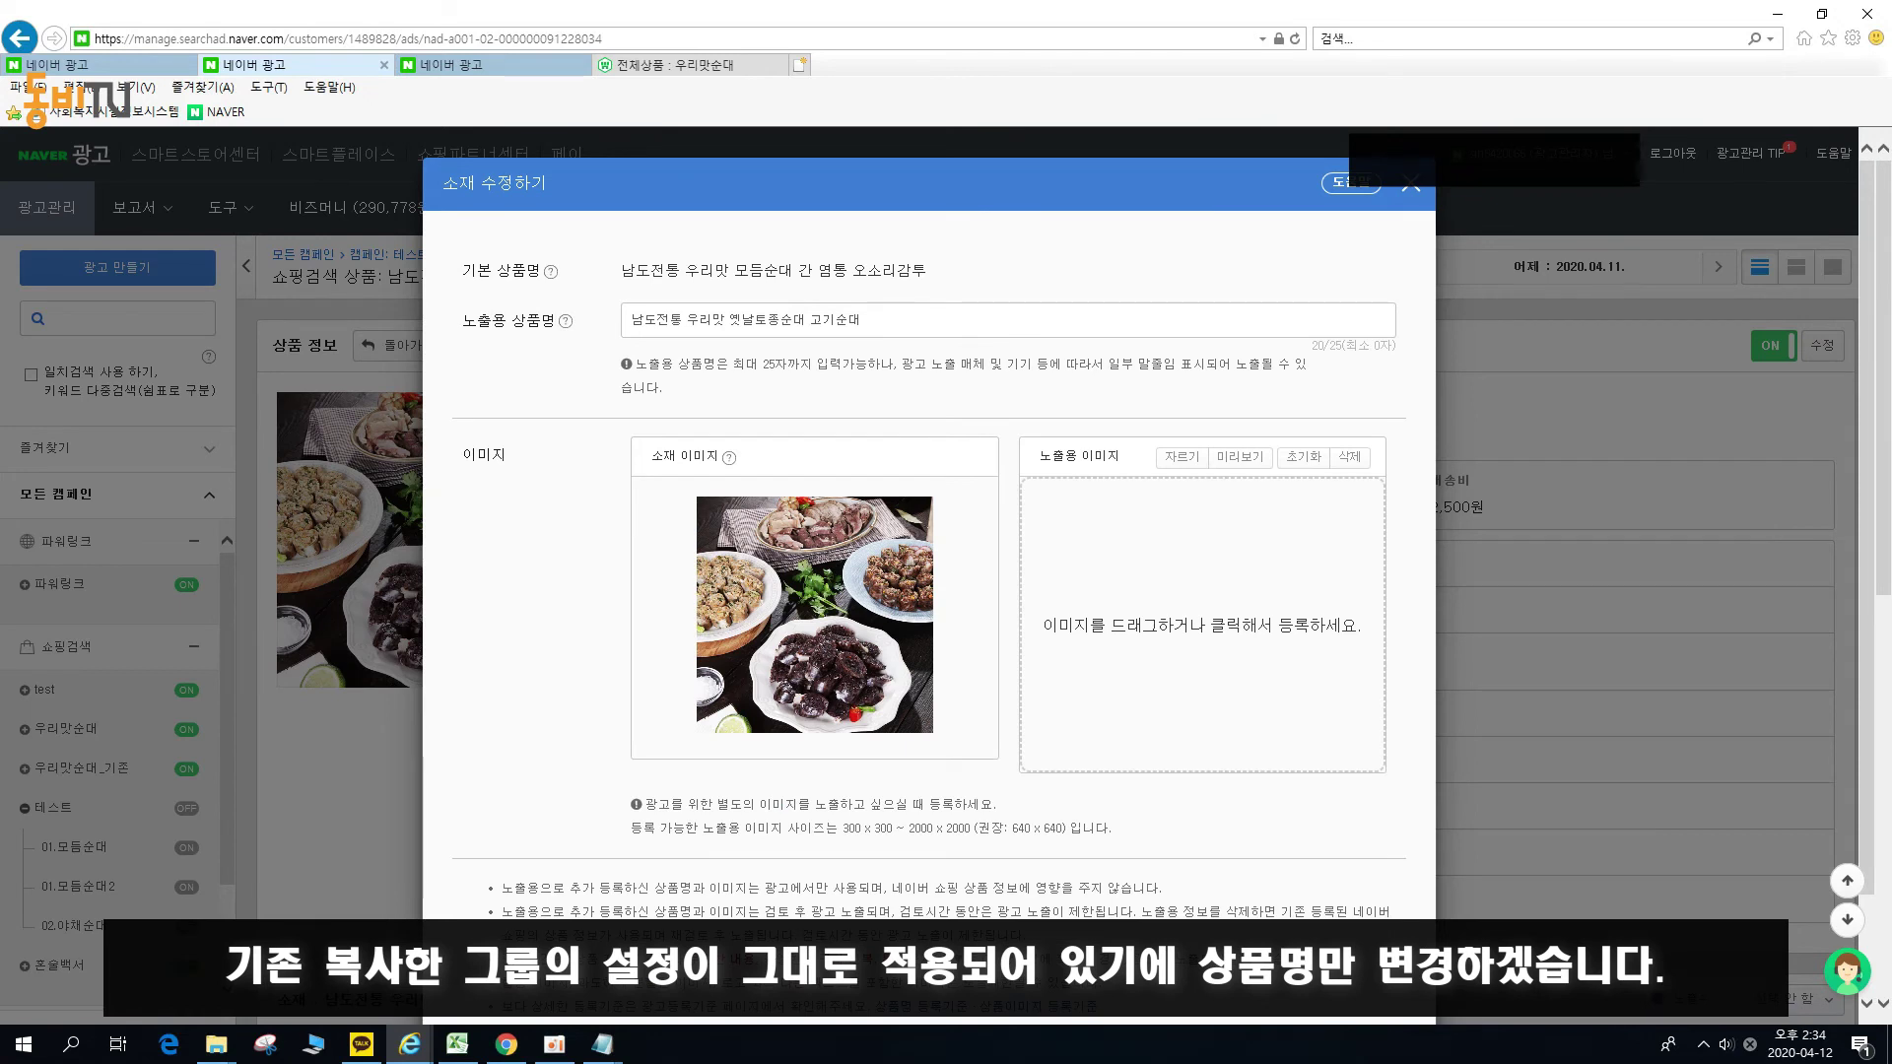
key("alt+Tab")
left_click_drag(902, 321, 598, 286)
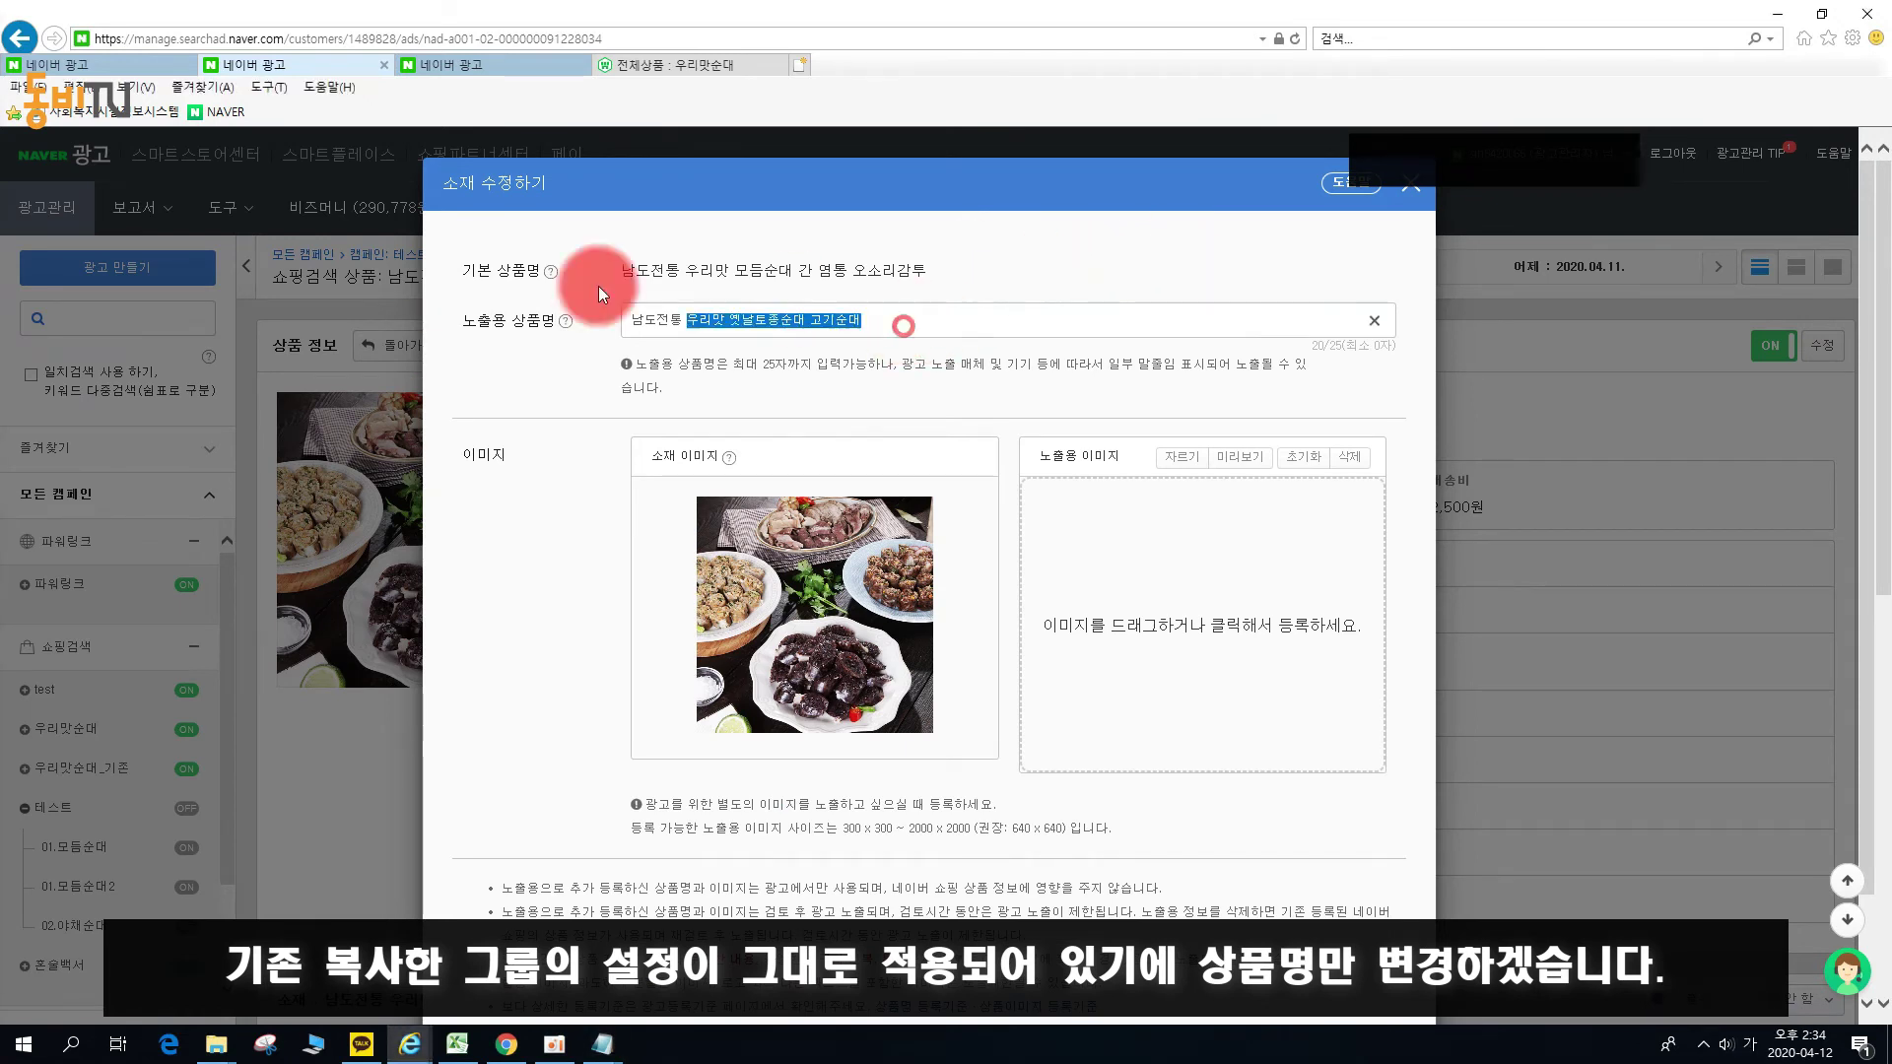
type("남도전통 모듬순대 돼지 내장 간 허파 염통")
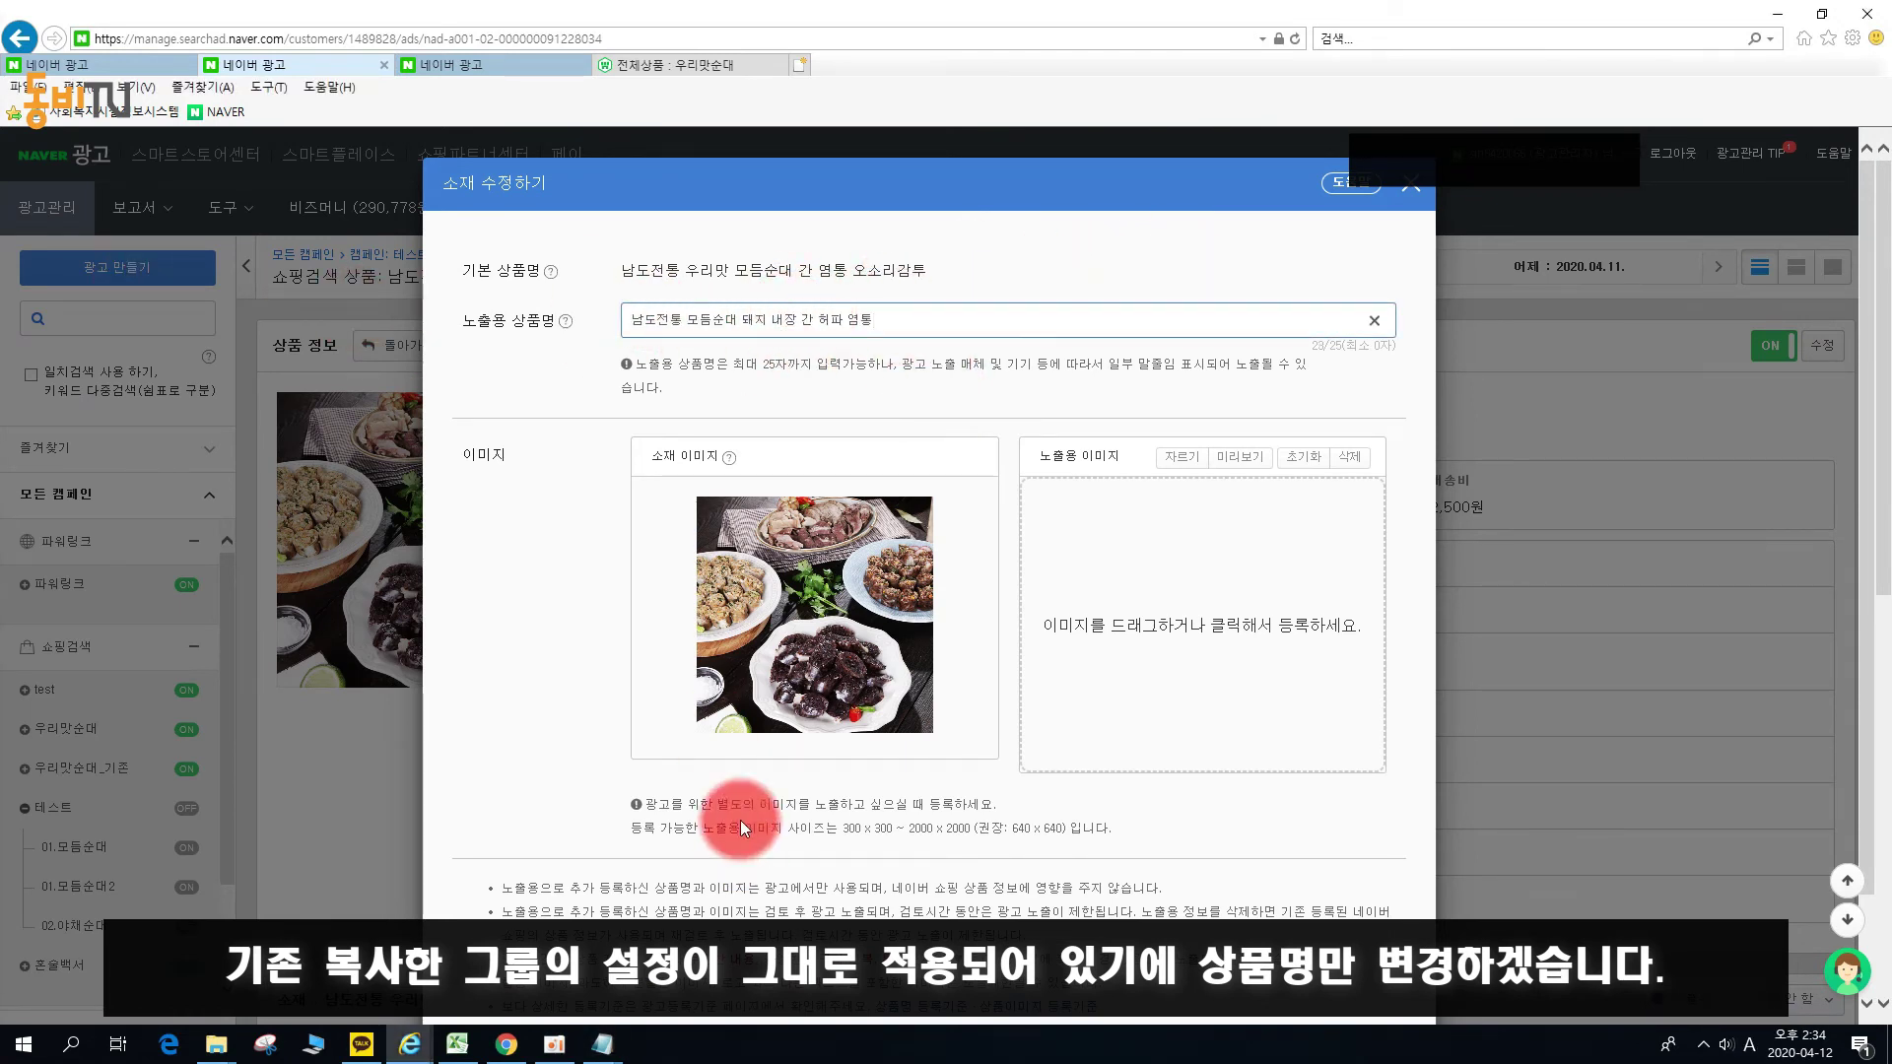
scroll(729, 823, "down", 1)
left_click(866, 936)
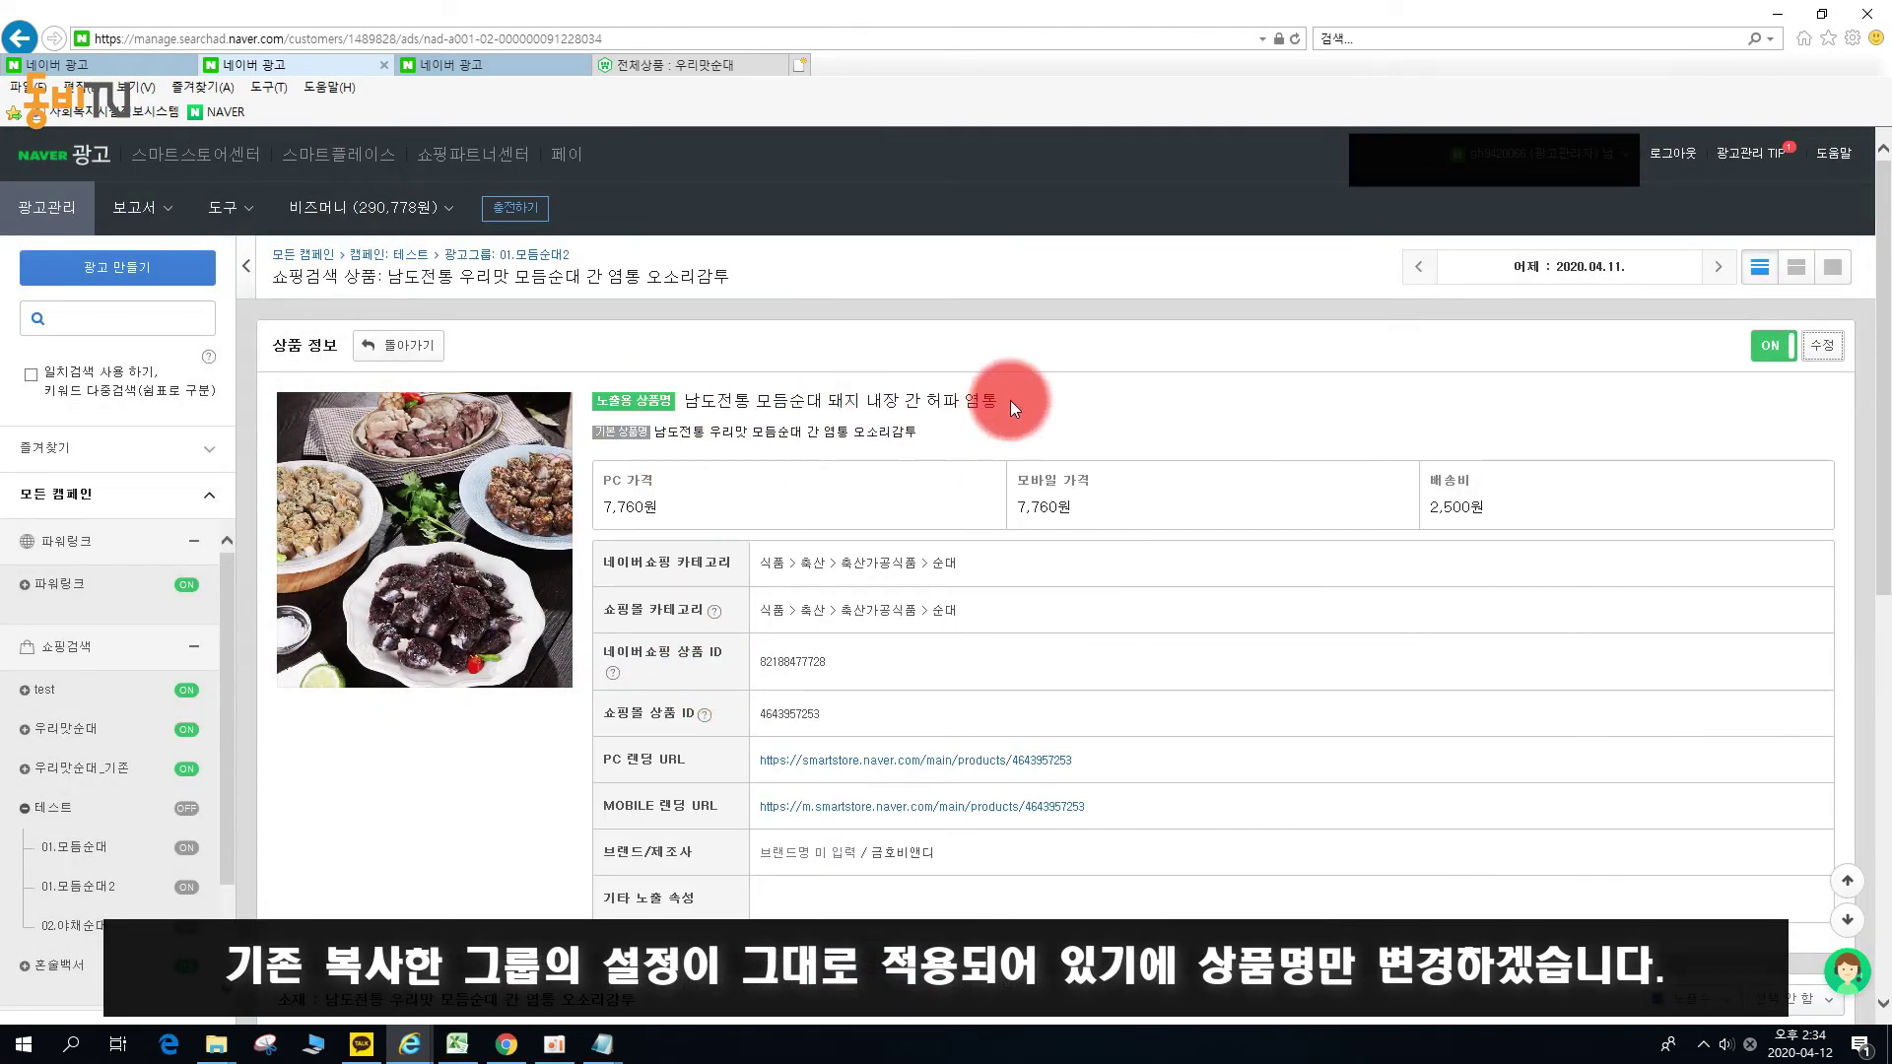
Check the ad's 노출용 상품명 and its remaining product details, and return to the 01.모듬순대2 ad group.
left_click_drag(1002, 398, 699, 394)
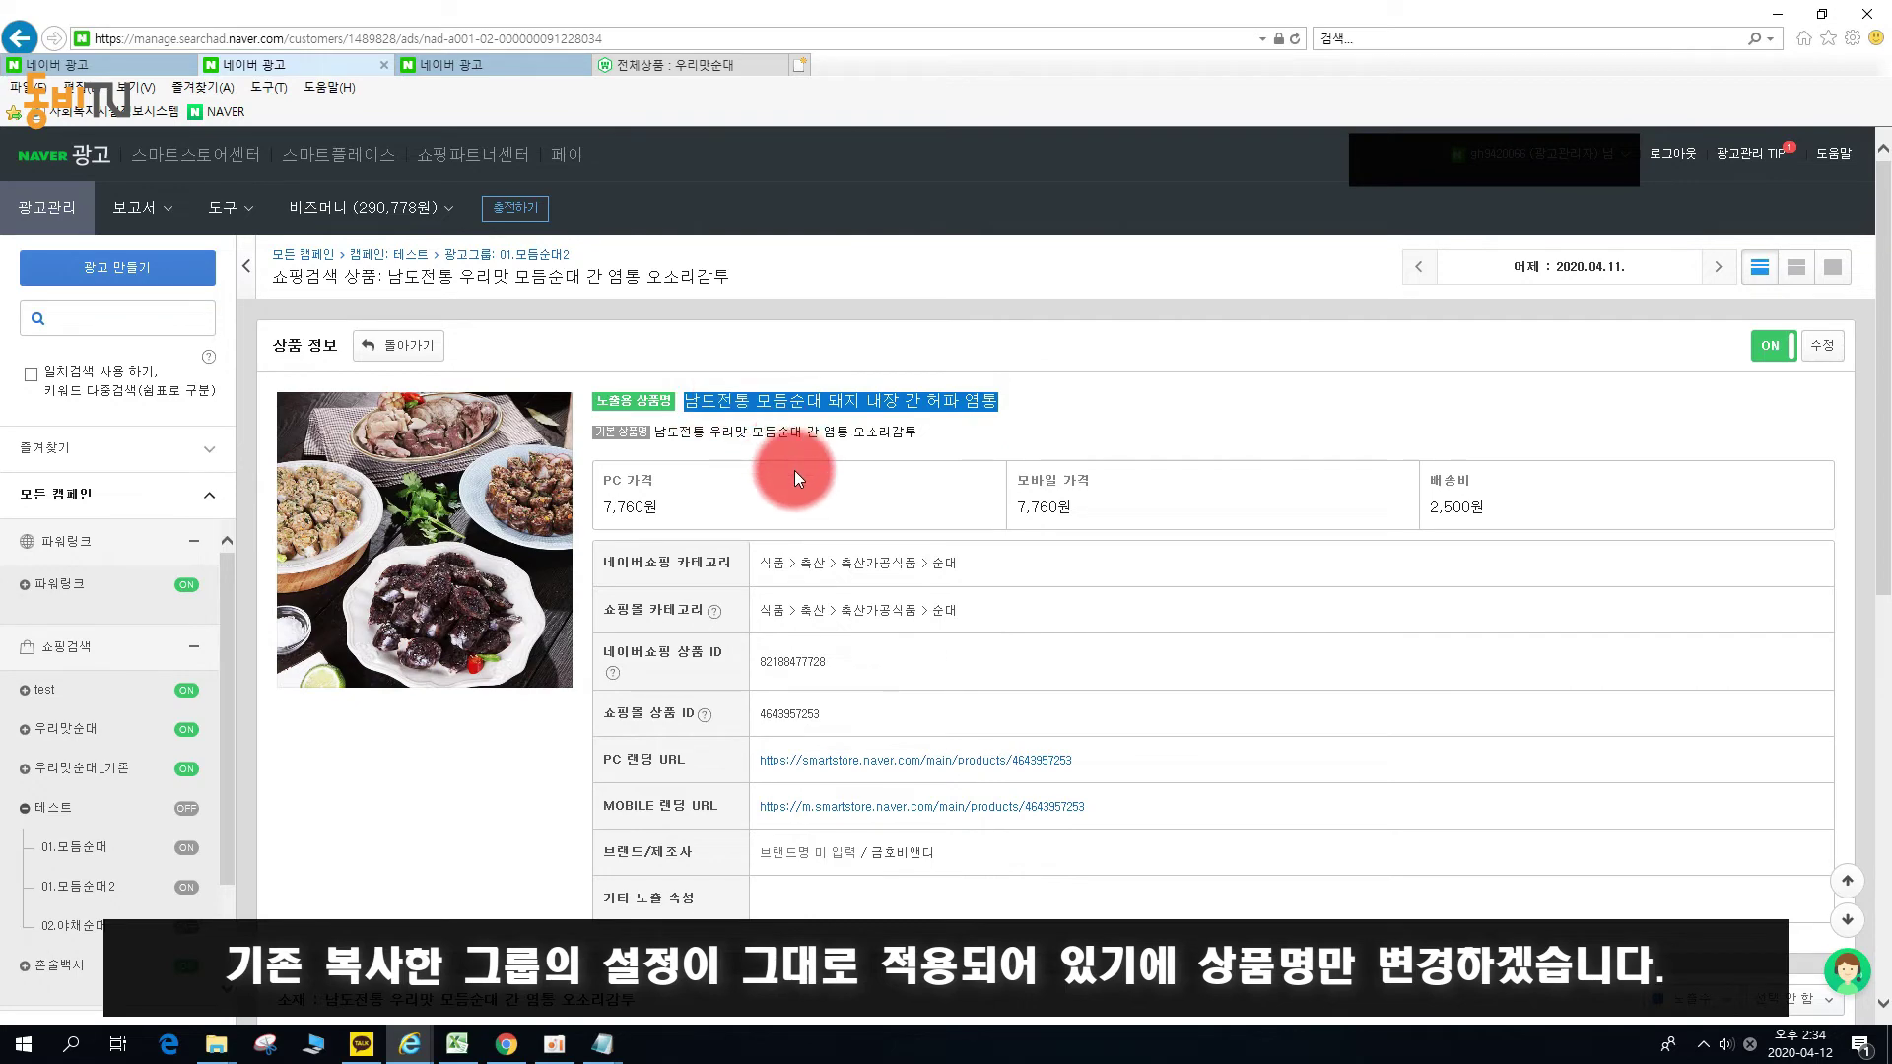
scroll(861, 716, "down", 5)
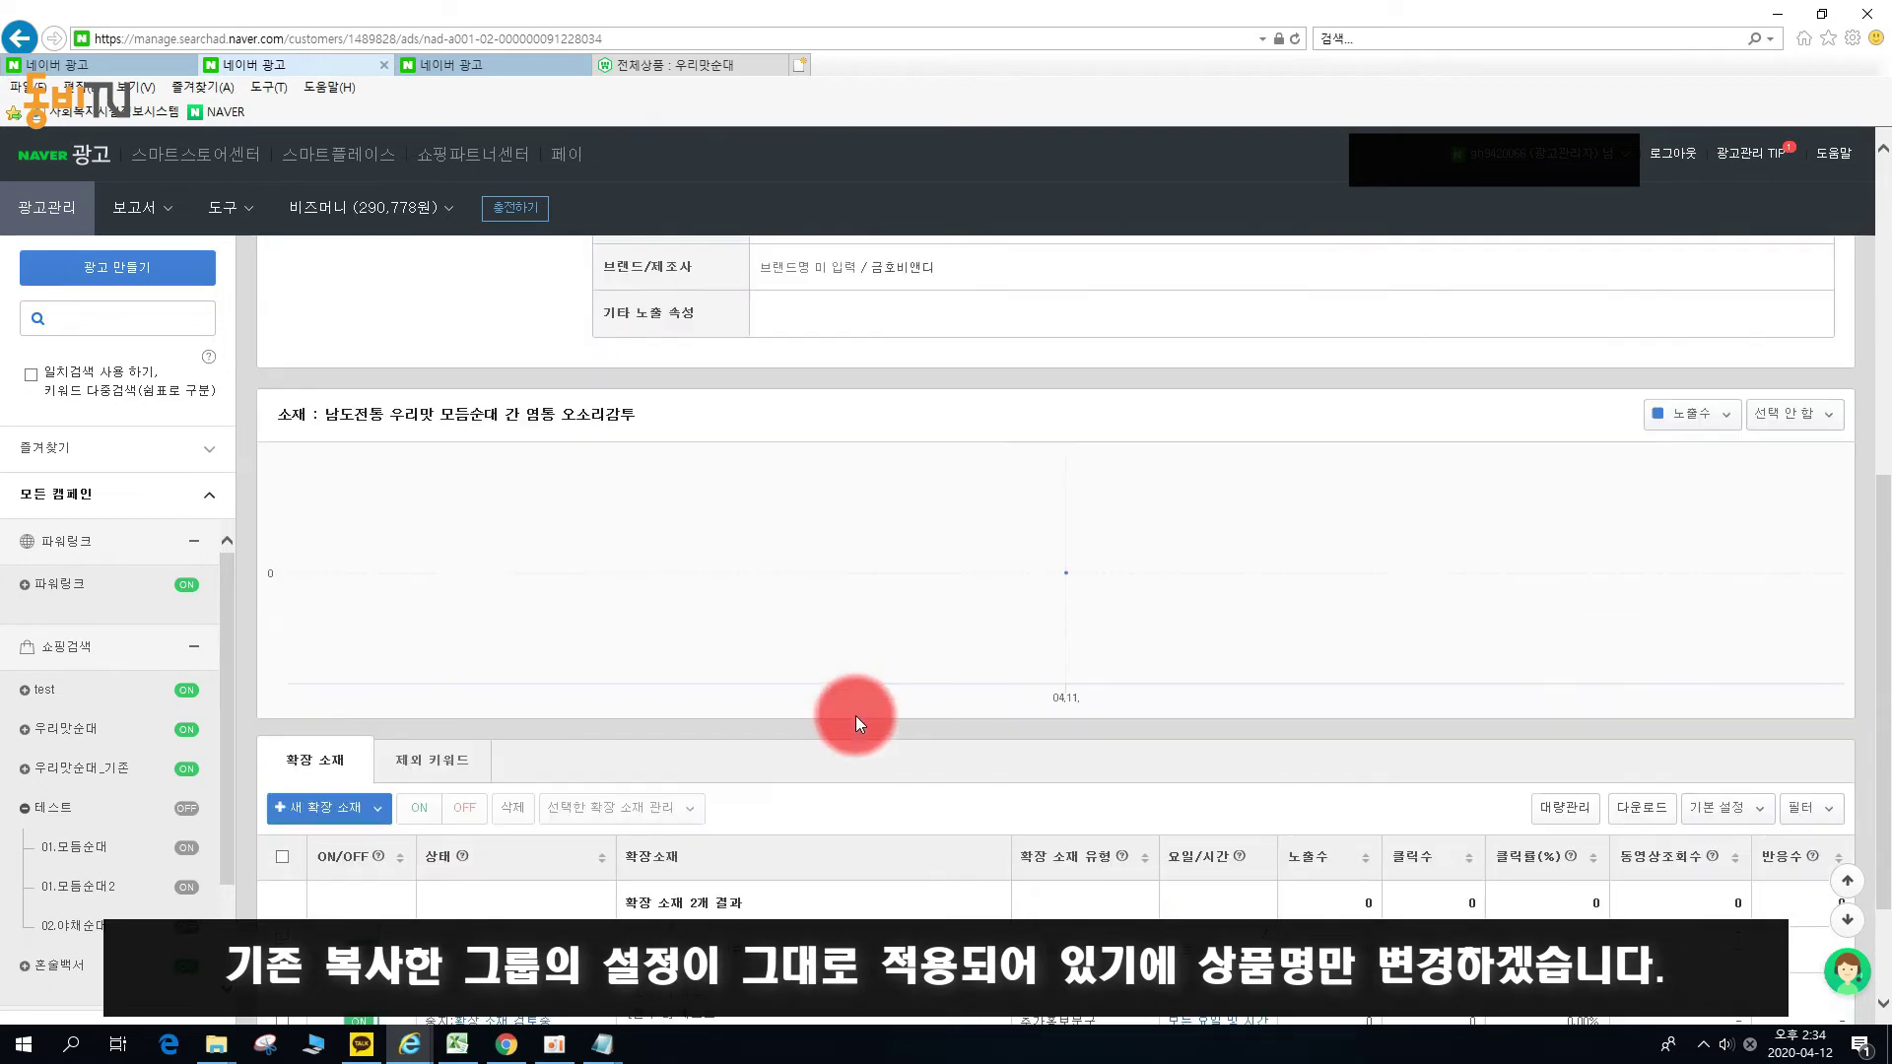
scroll(855, 716, "up", 5)
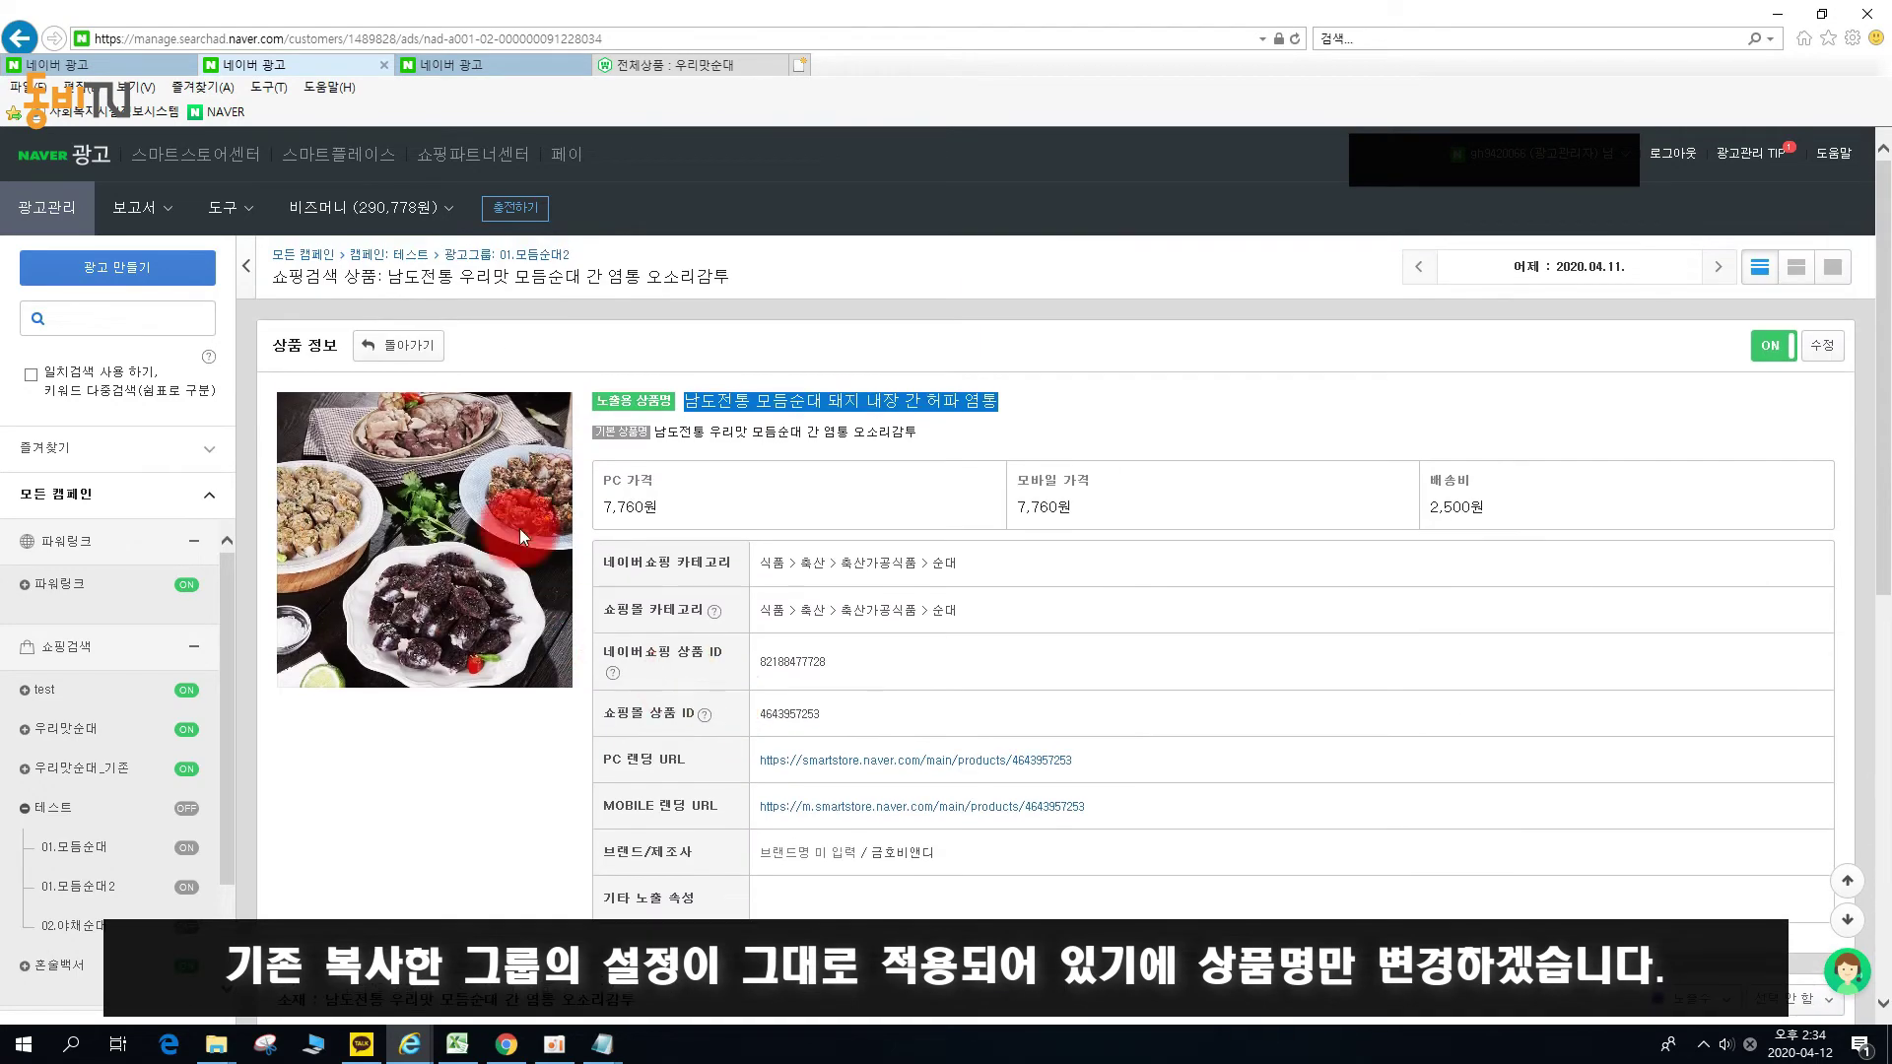
left_click(415, 335)
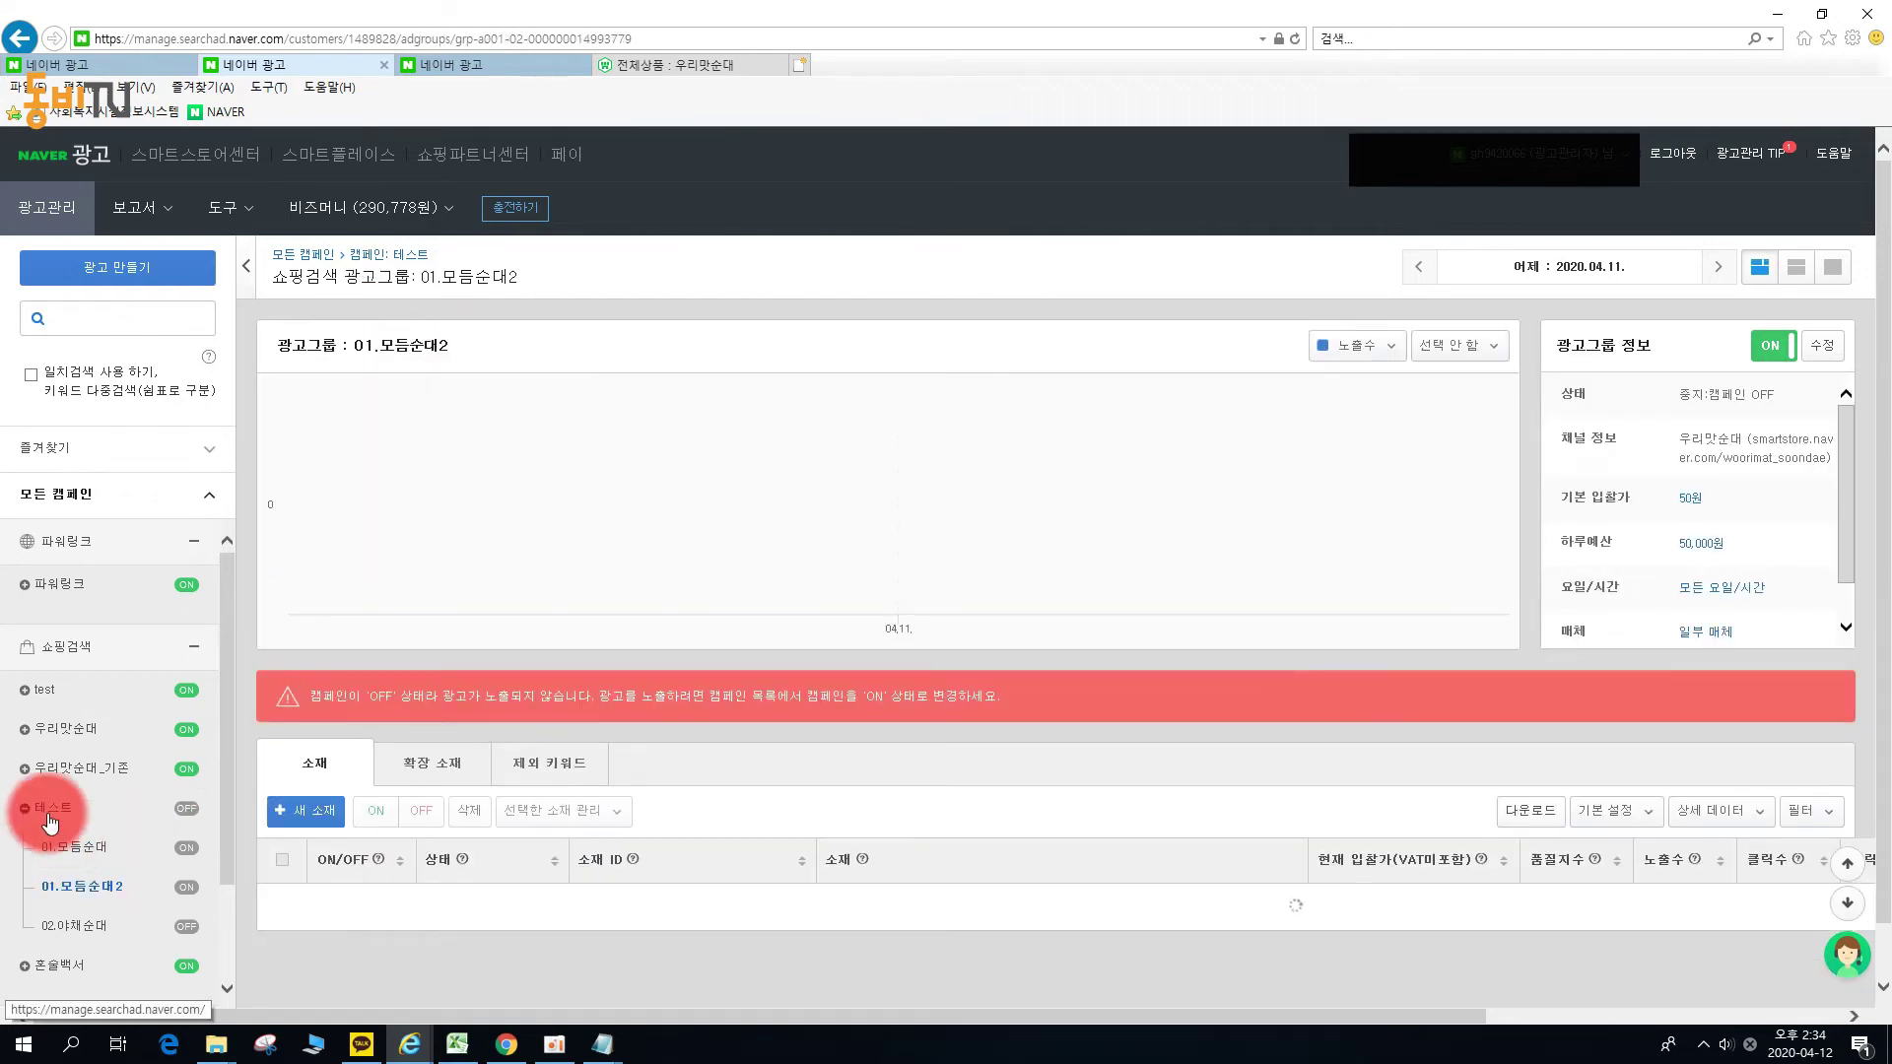
Compare the product ad names of ad groups 01.모듬순대 and 01.모듬순대2 in the 테스트 campaign for overlapping keywords.
left_click(49, 807)
scroll(660, 798, "down", 2)
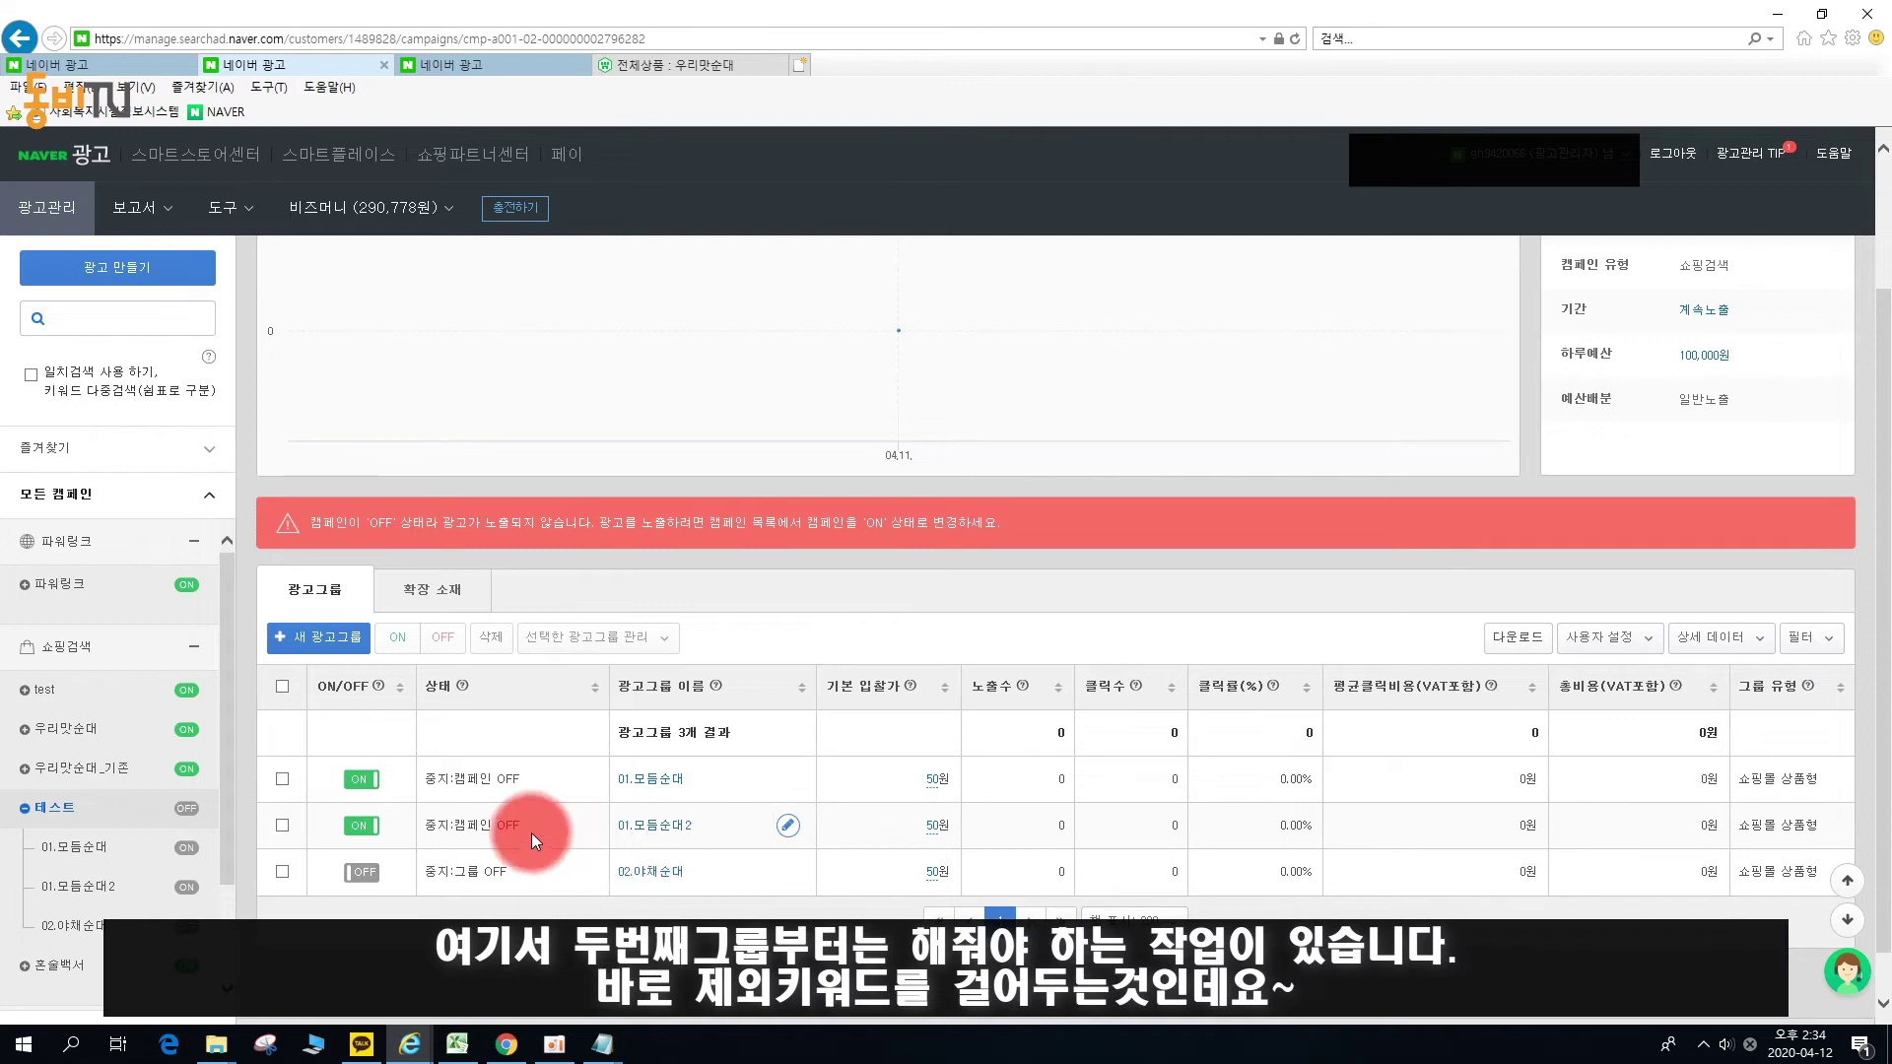
left_click(658, 834)
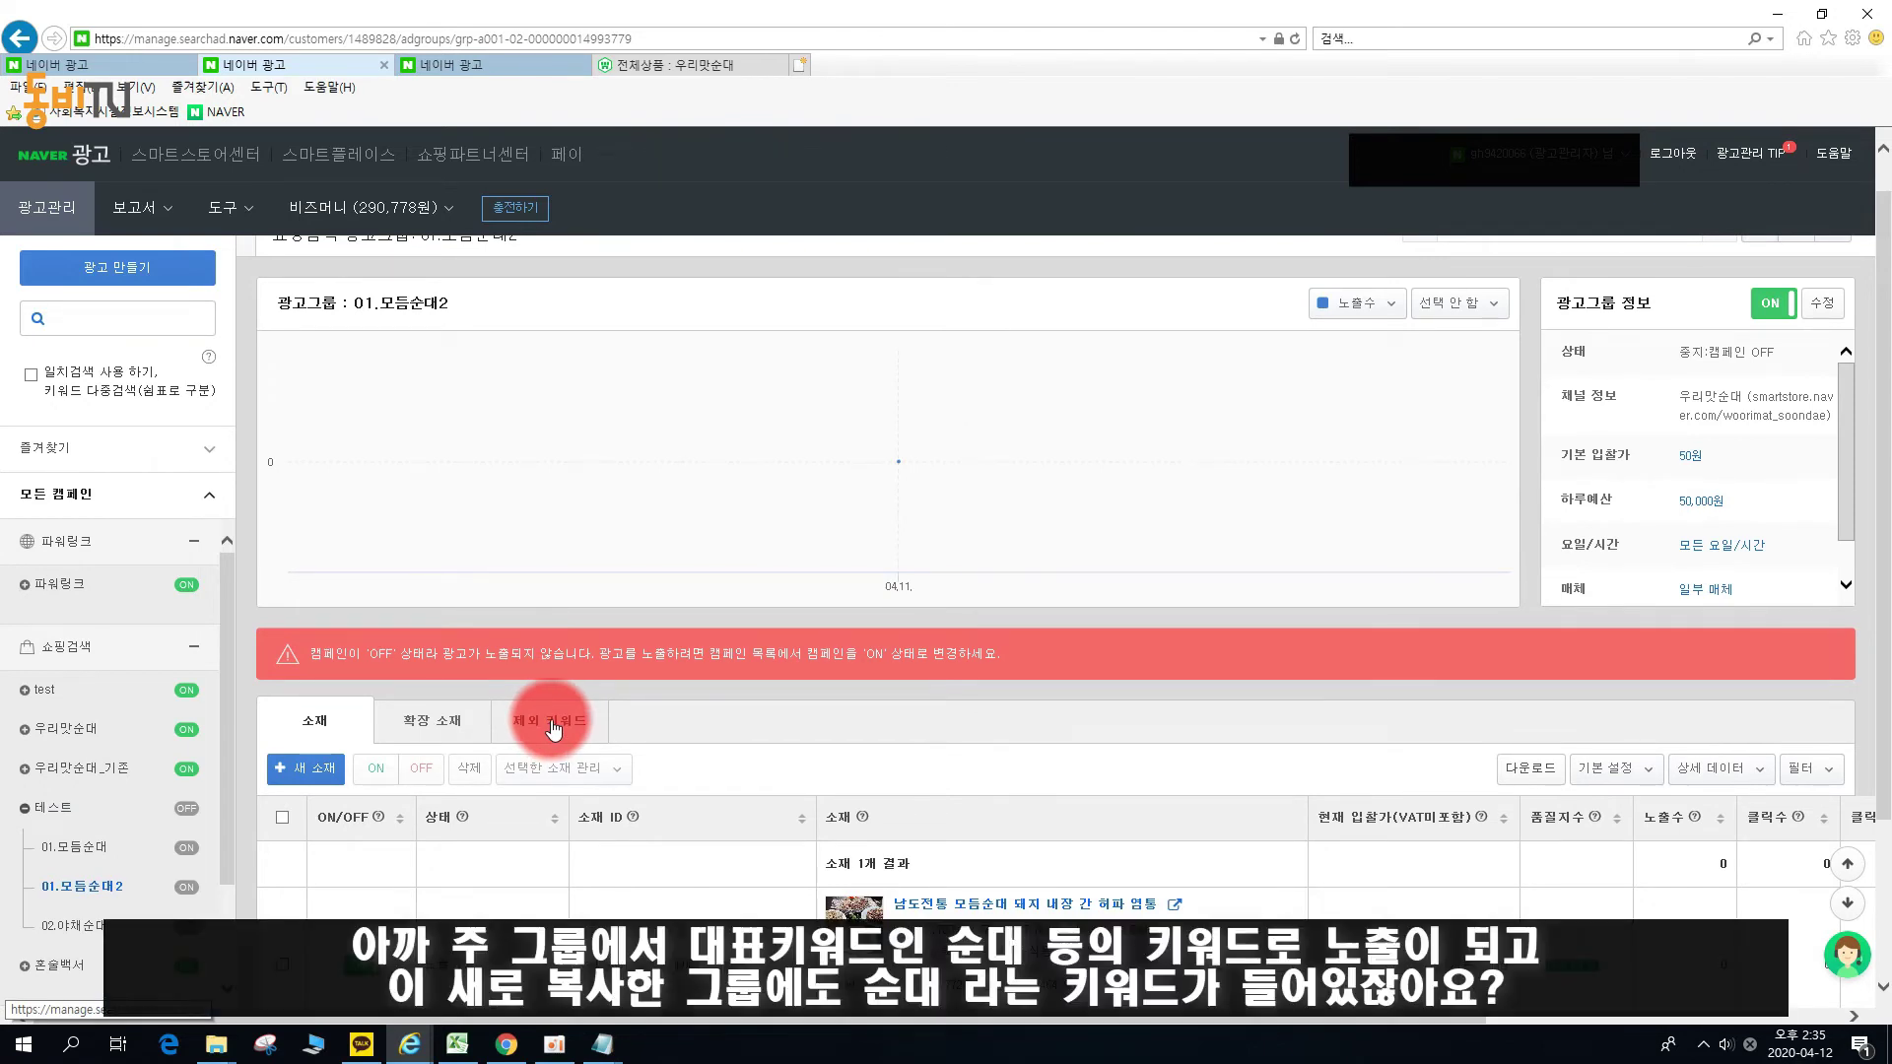
left_click(115, 849)
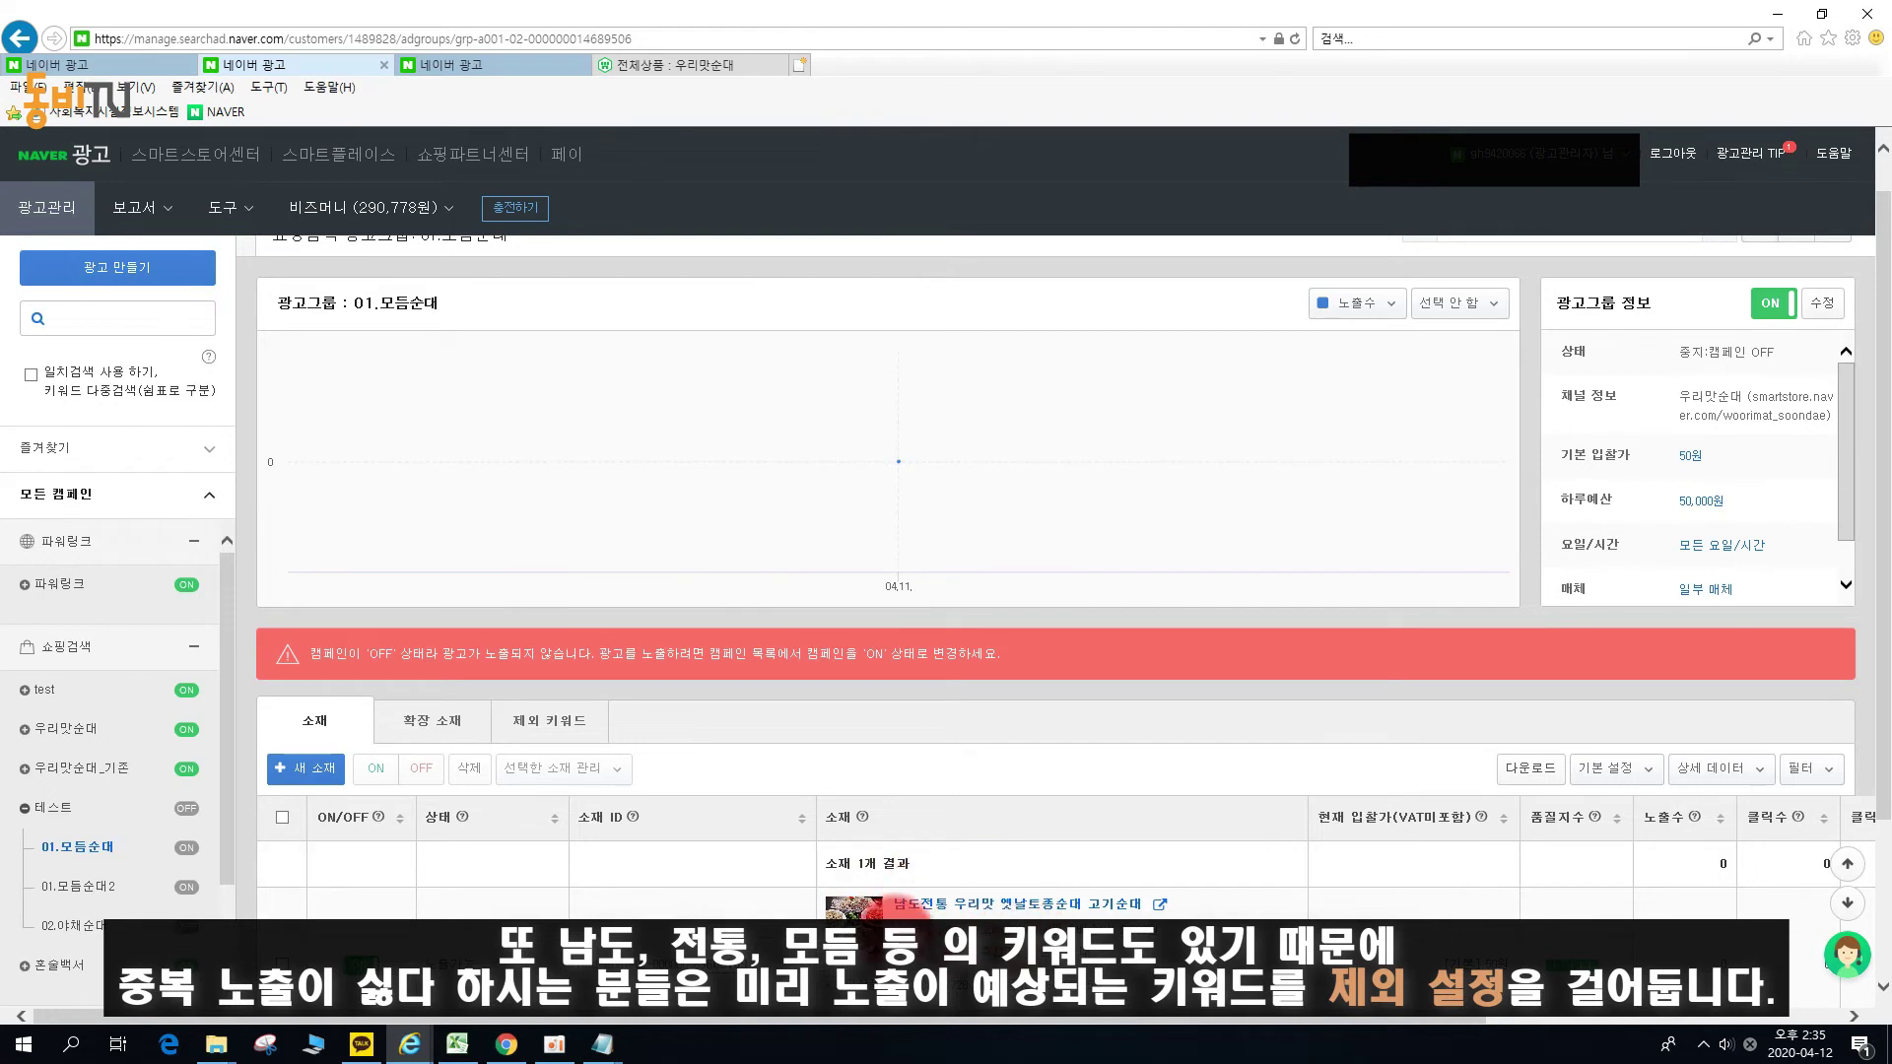
left_click(89, 885)
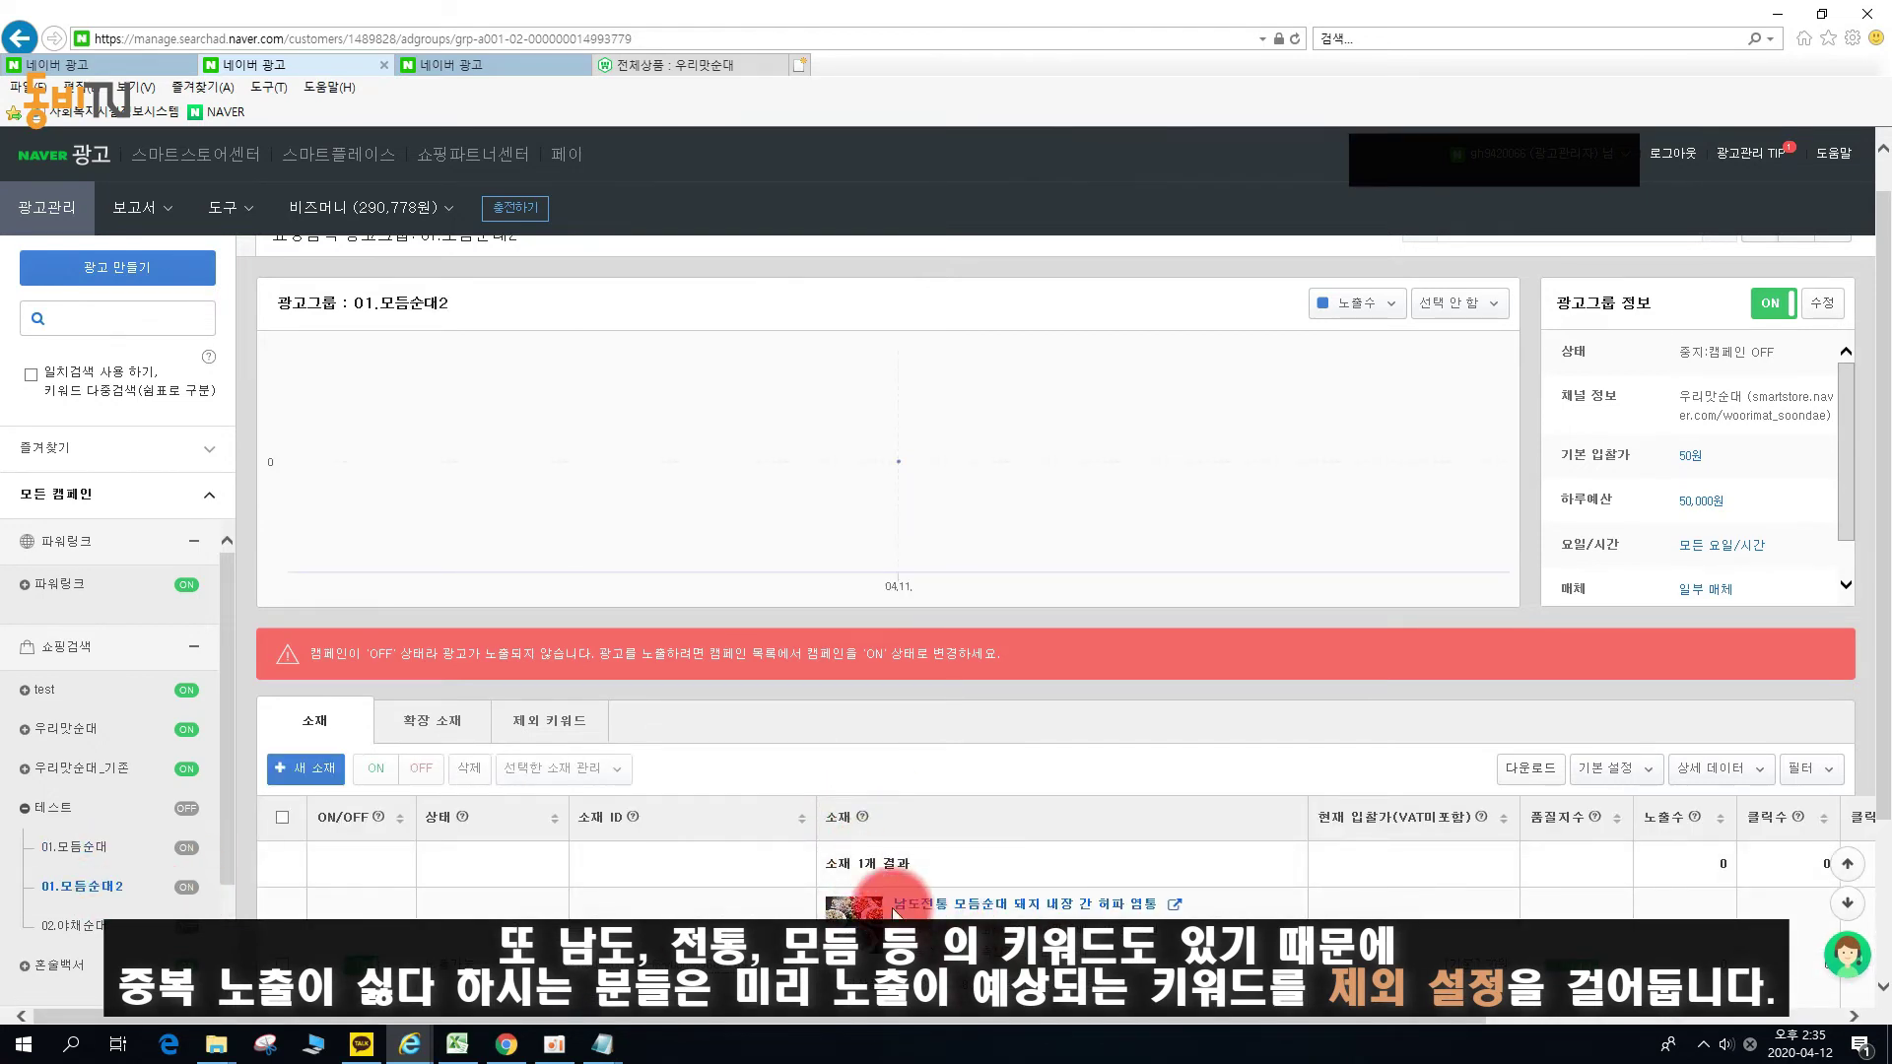
left_click_drag(850, 904, 1097, 903)
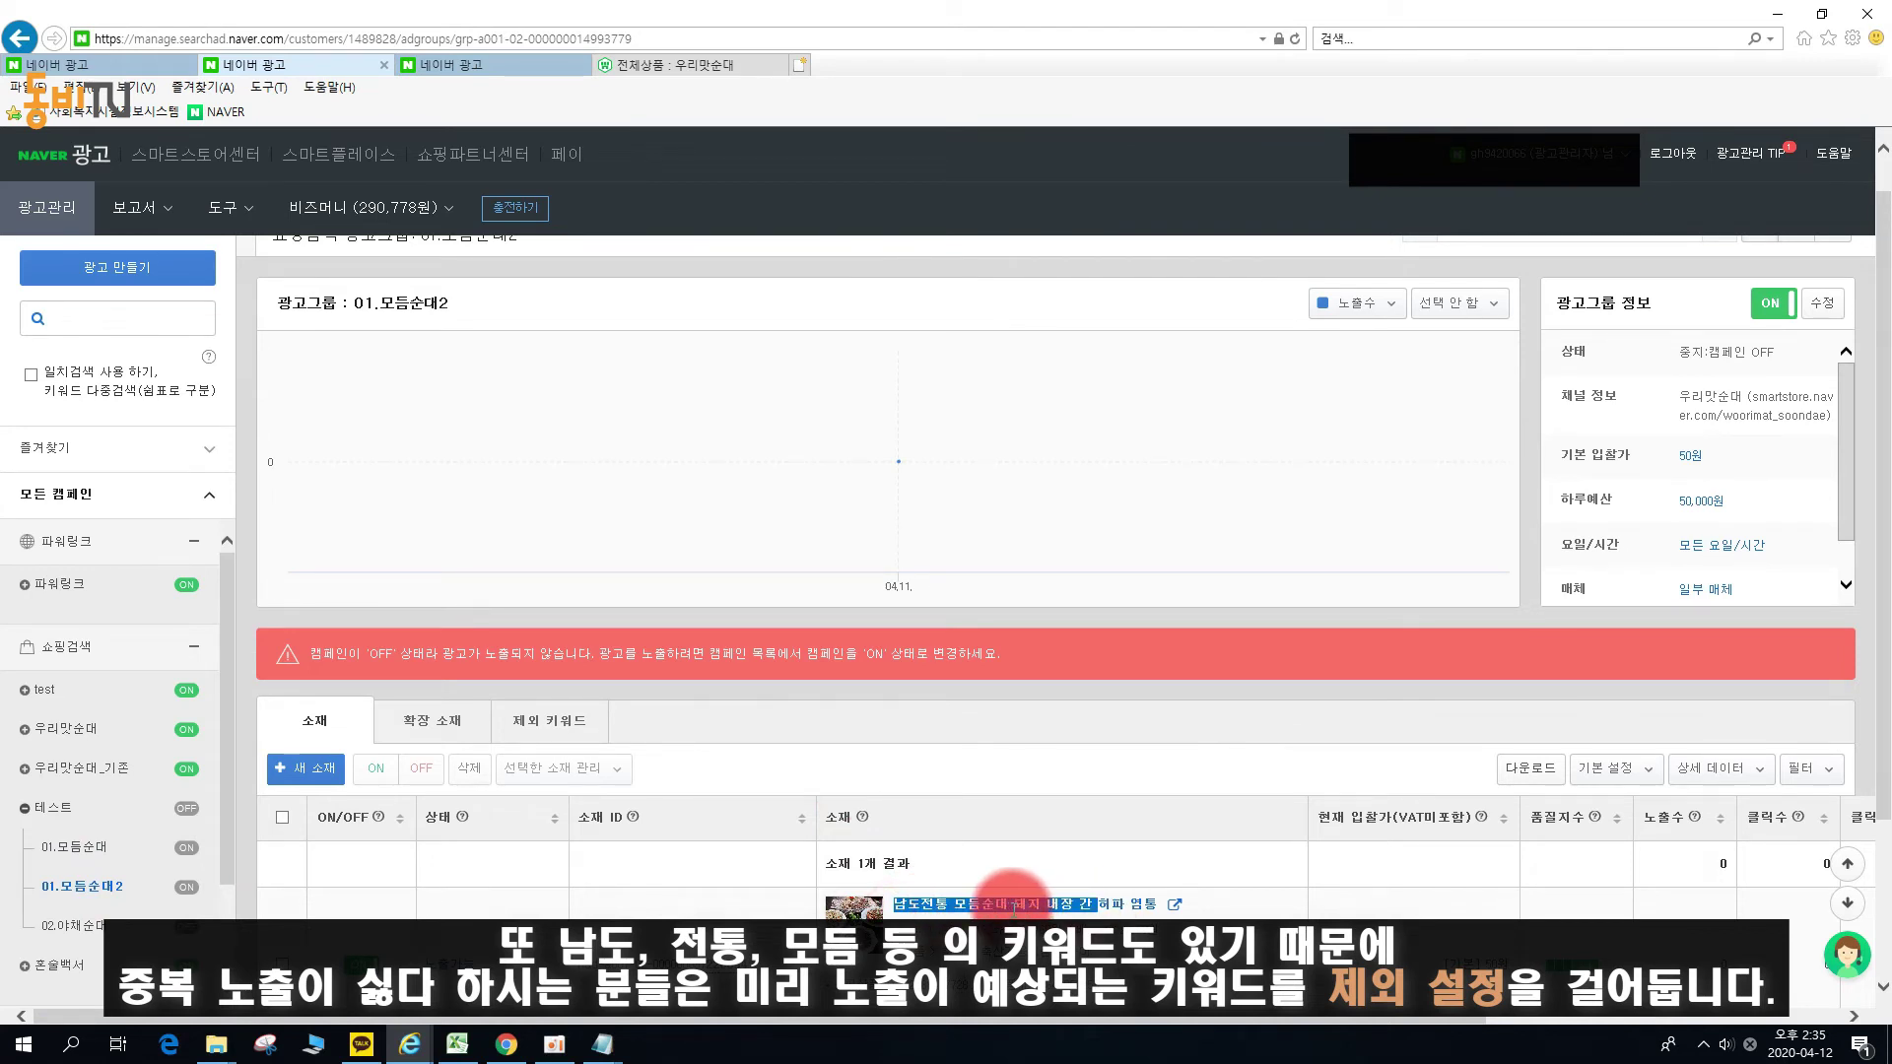
left_click(1015, 904)
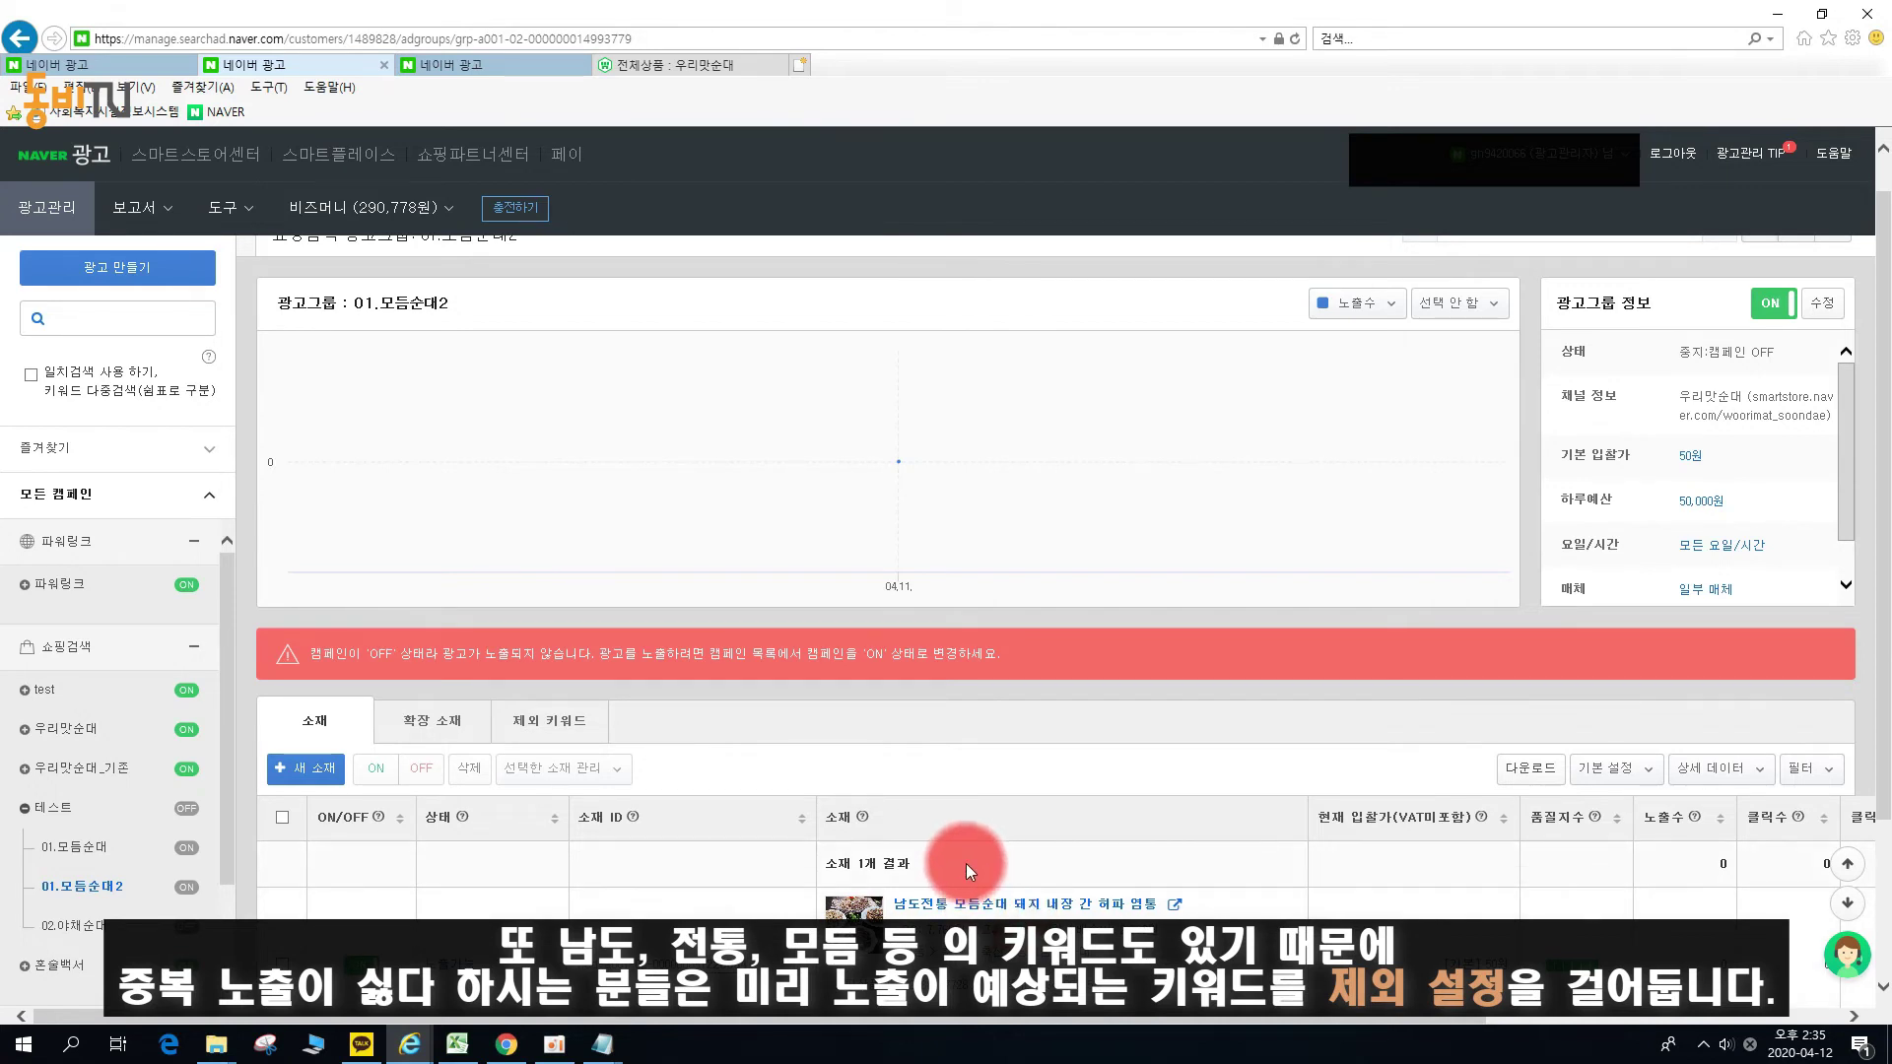
Add 순대, 남도순대, 전통순대 and 모듬순대 as excluded keywords for 01.모듬순대2 and save them.
left_click(561, 725)
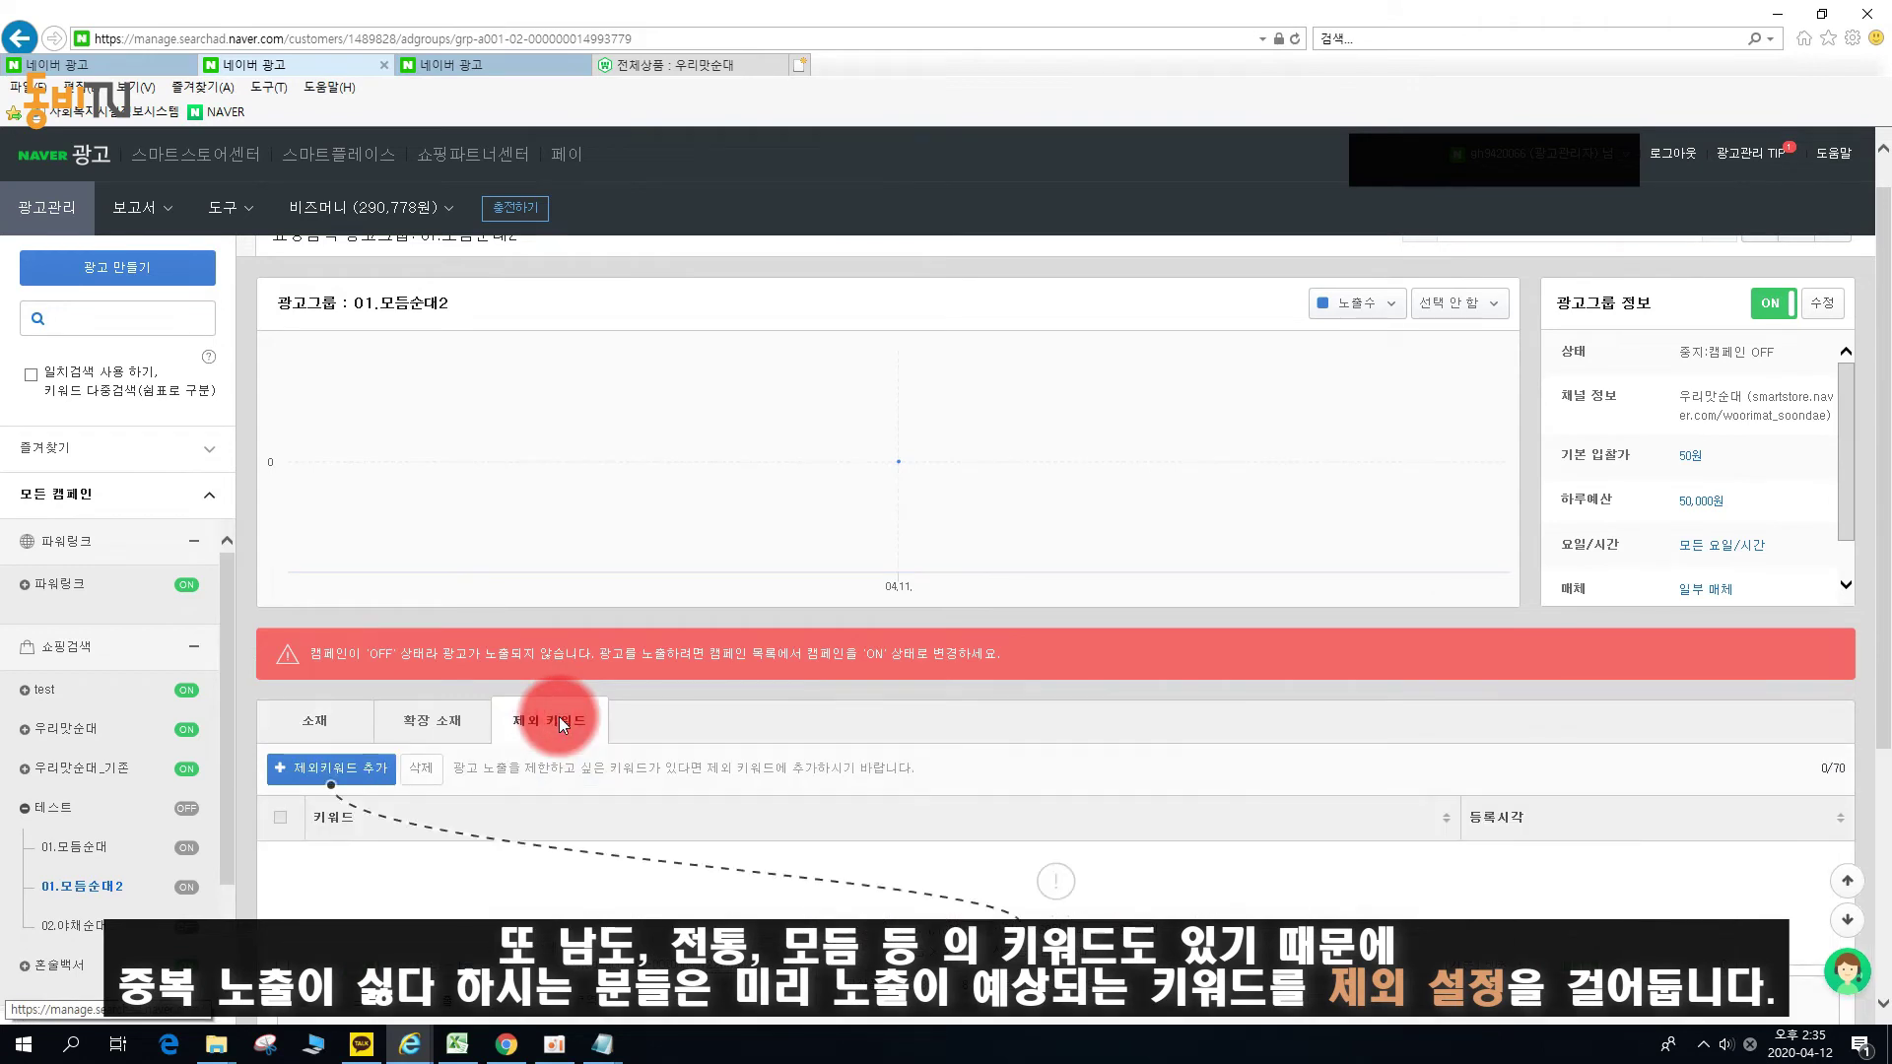
left_click(331, 768)
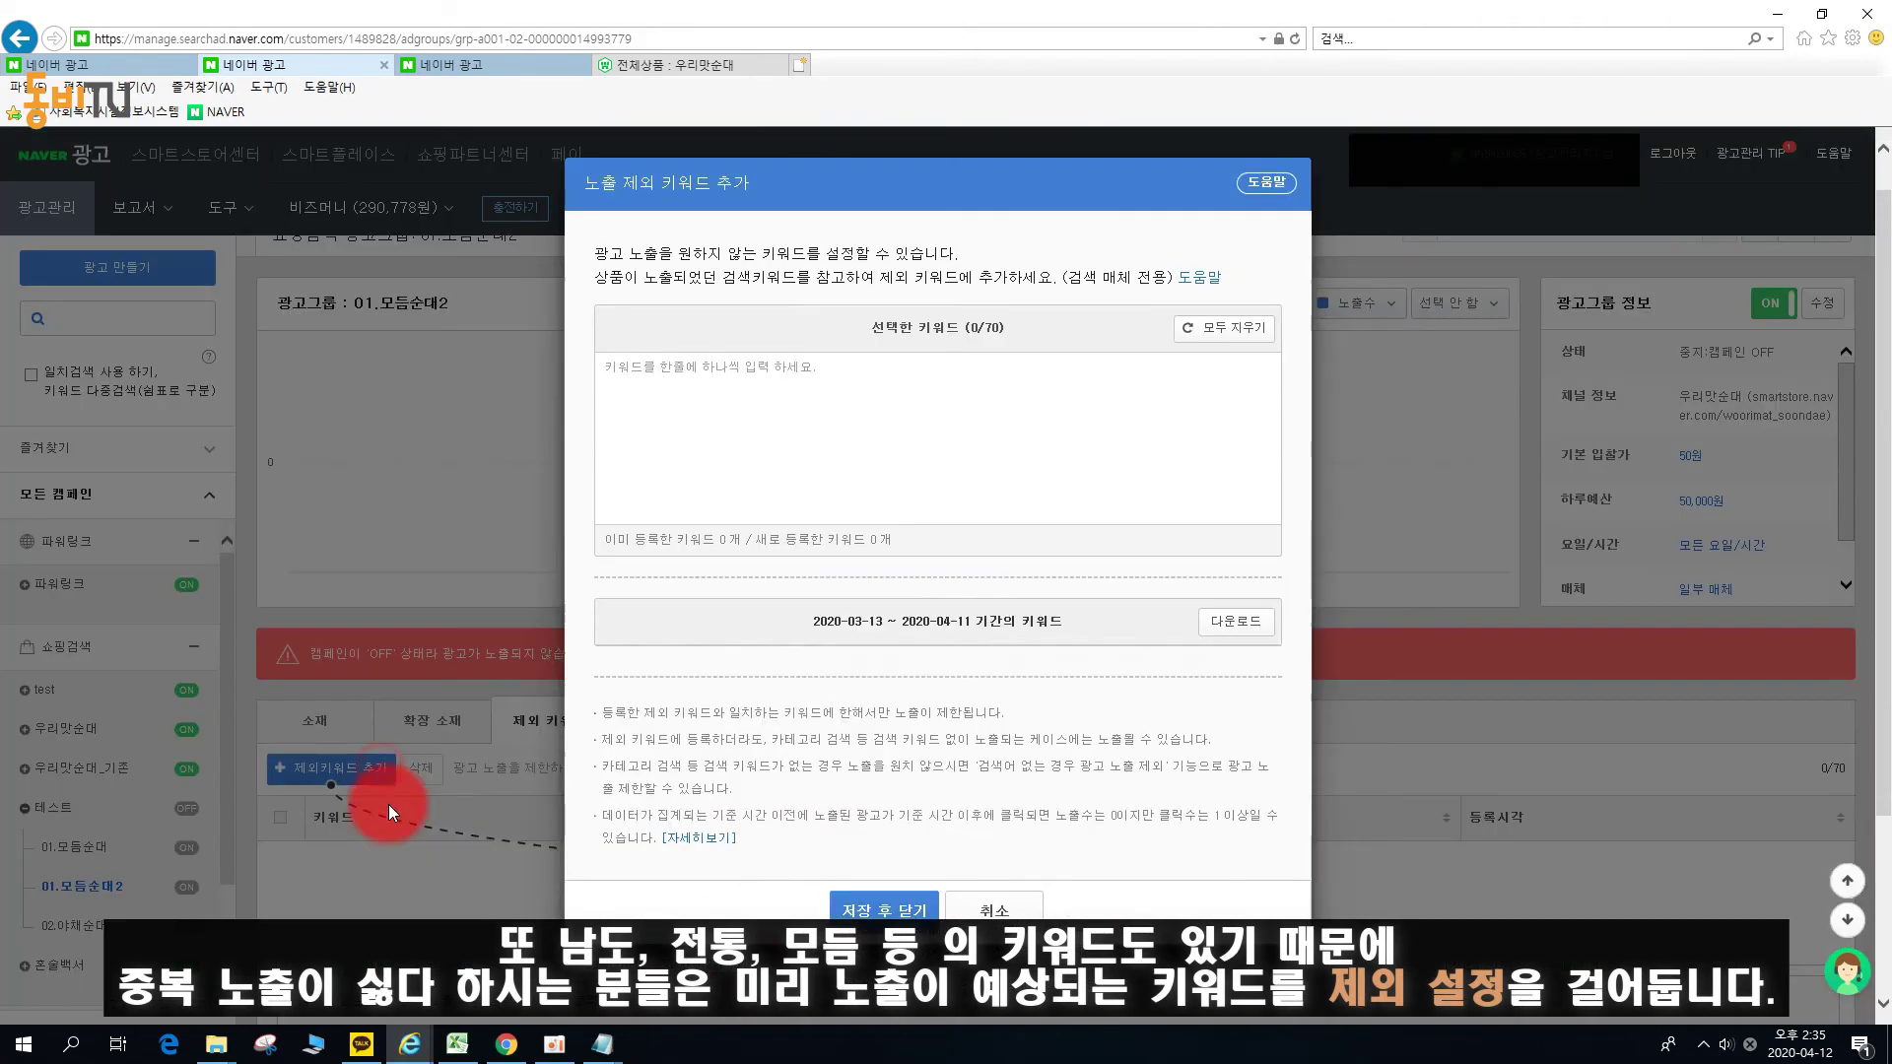
left_click(752, 433)
type("ㅁ")
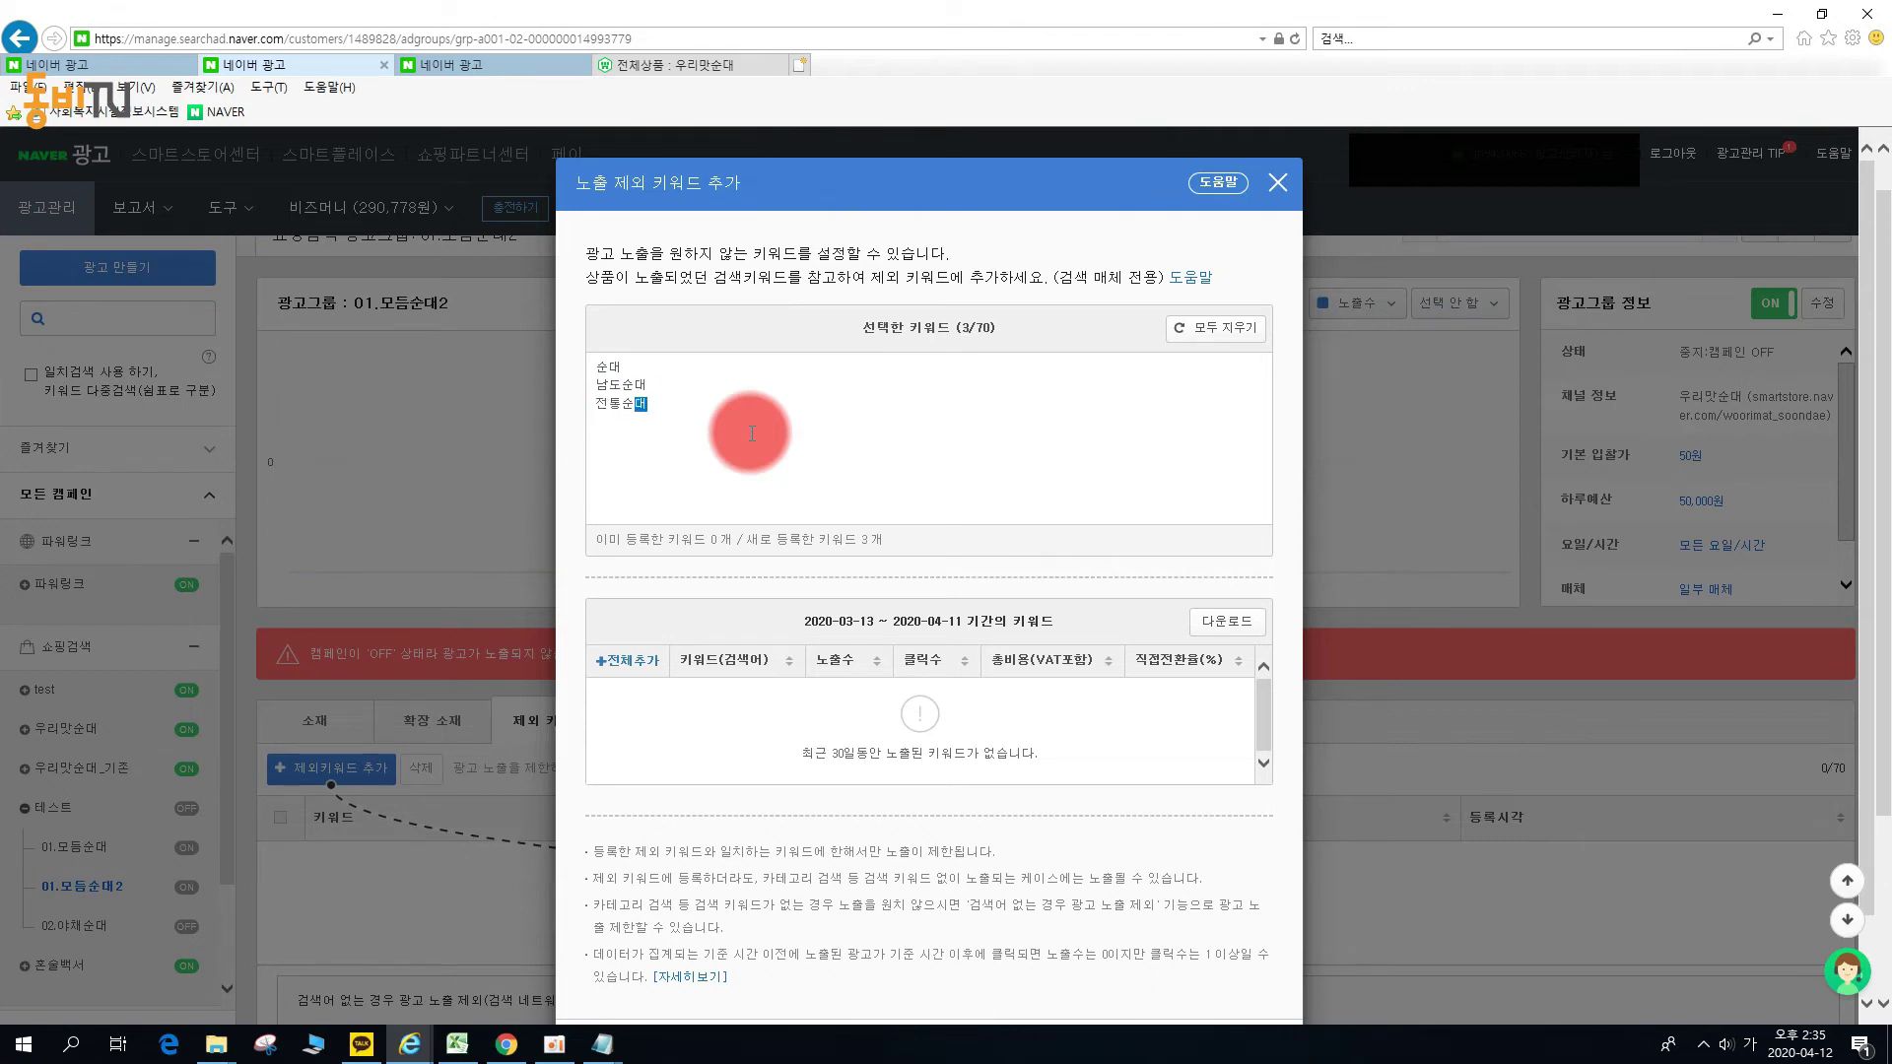
left_click_drag(650, 439, 540, 338)
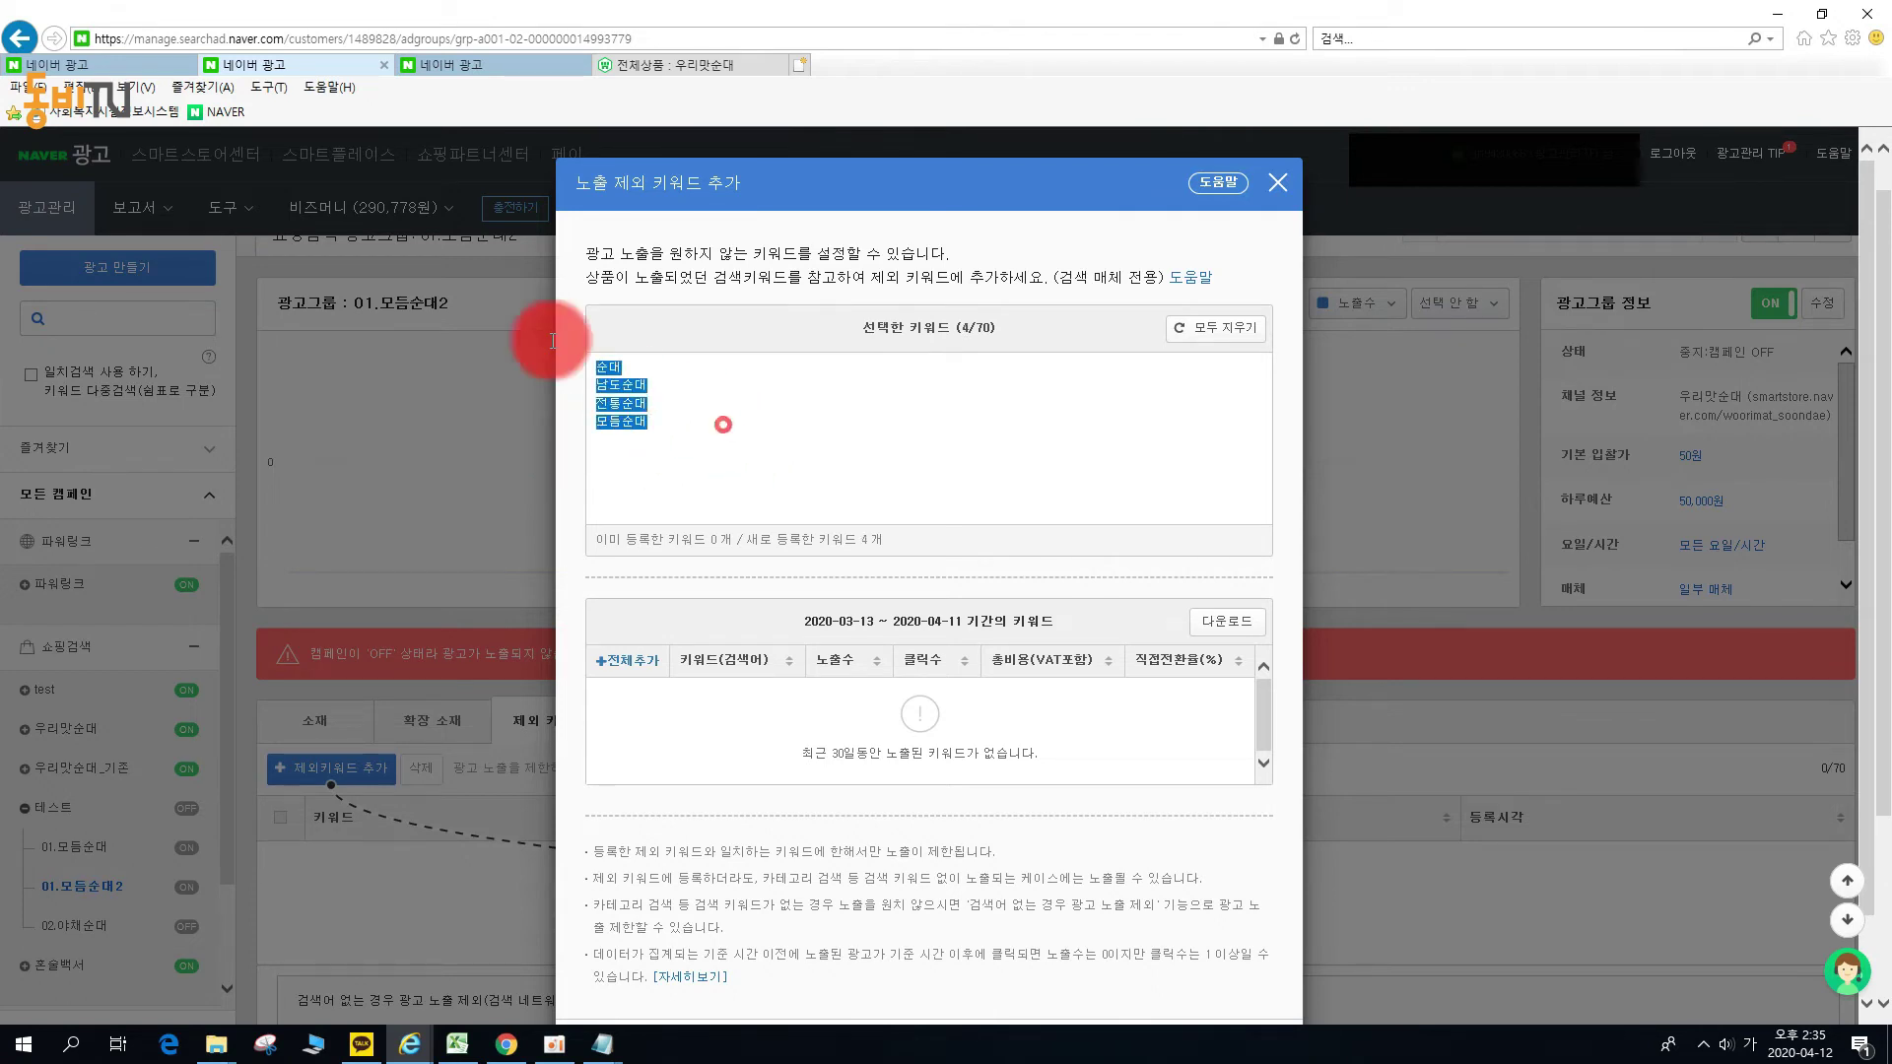
scroll(866, 536, "down", 1)
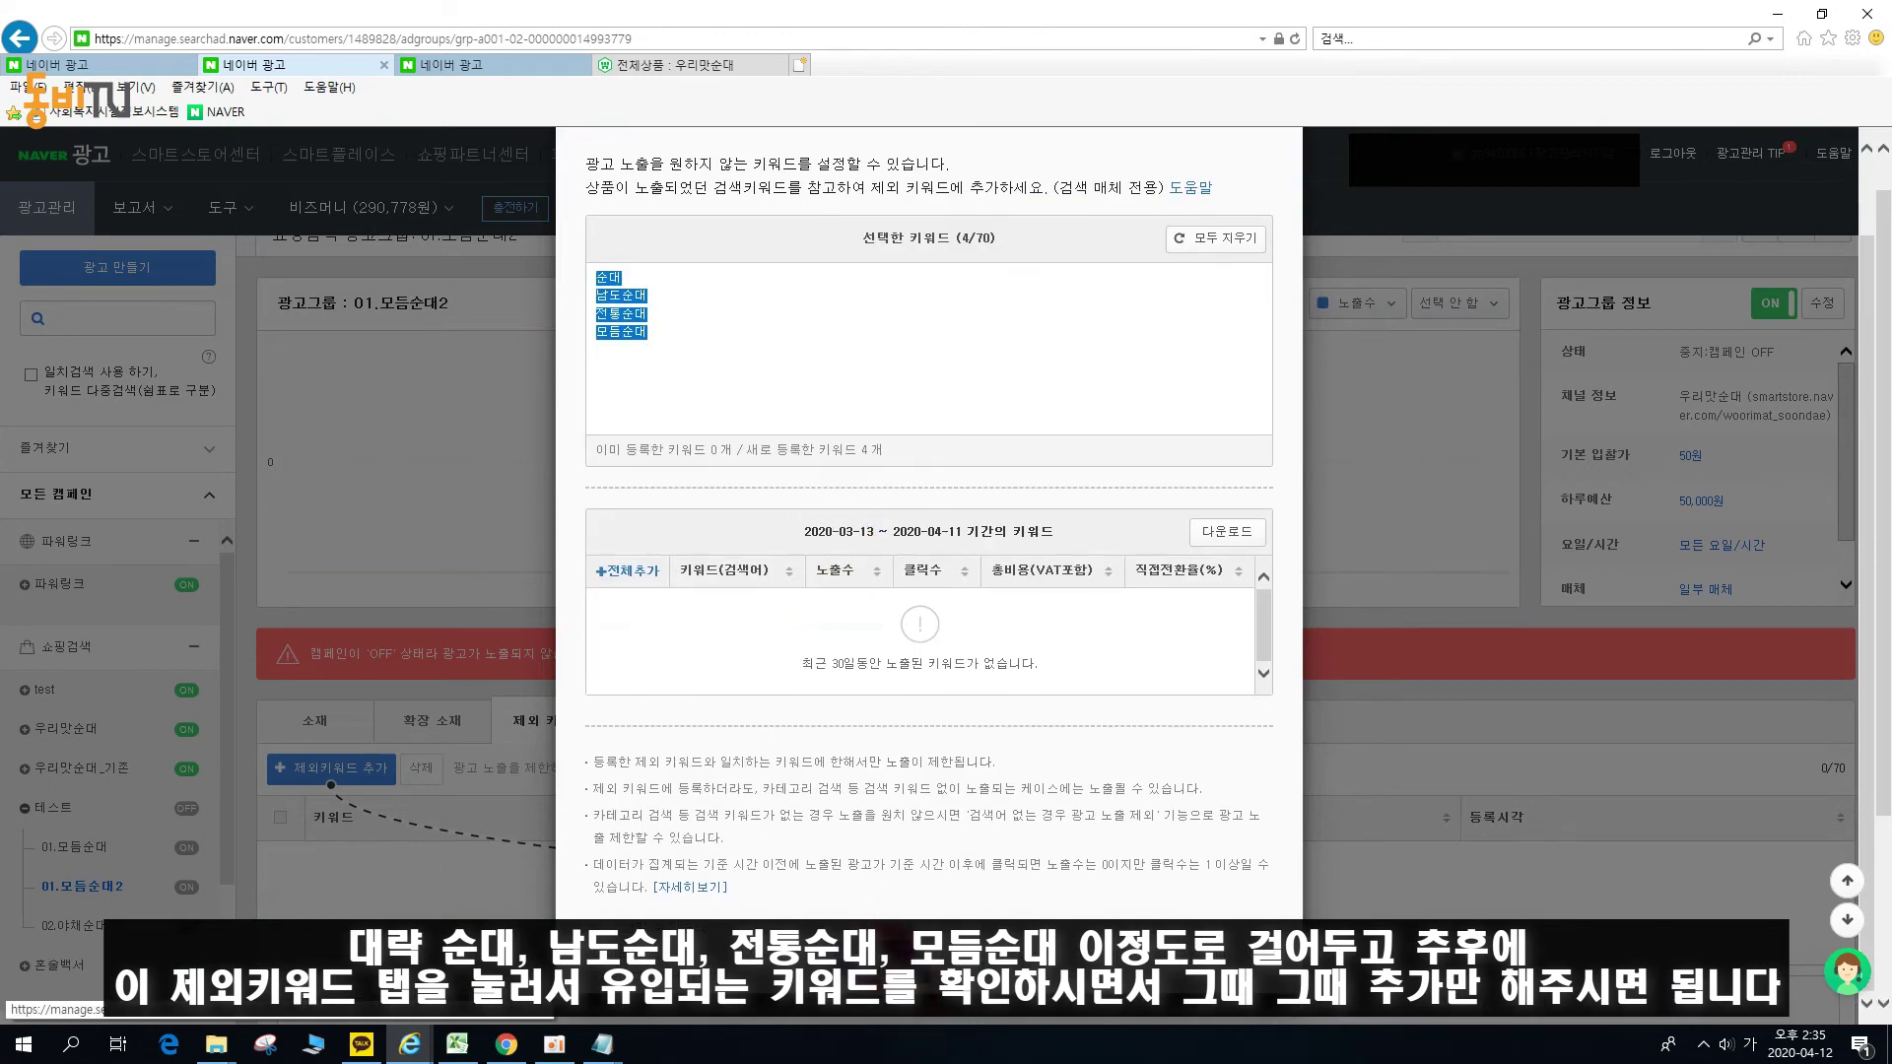
left_click(900, 974)
scroll(363, 633, "down", 3)
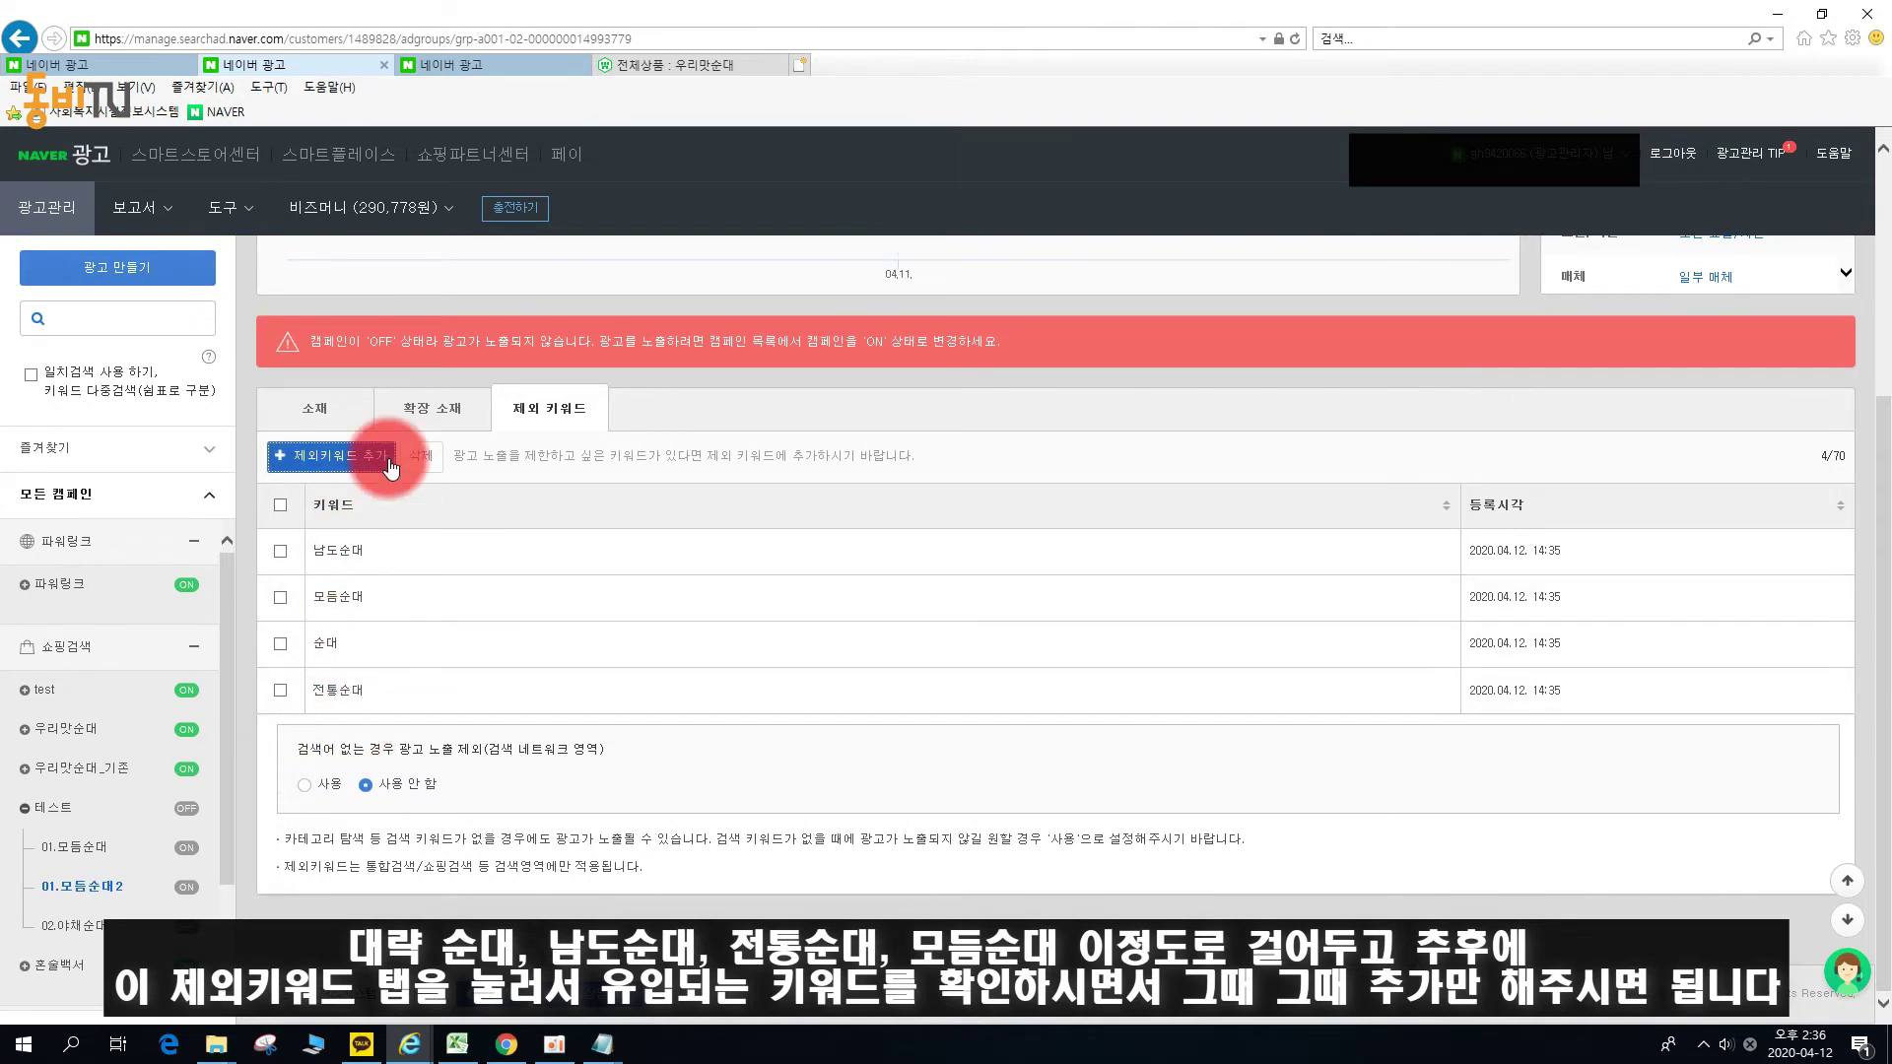
Check the list of recently exposed search keywords in the excluded-keyword dialog of 01.모듬순대2, and close it without adding any.
left_click(345, 460)
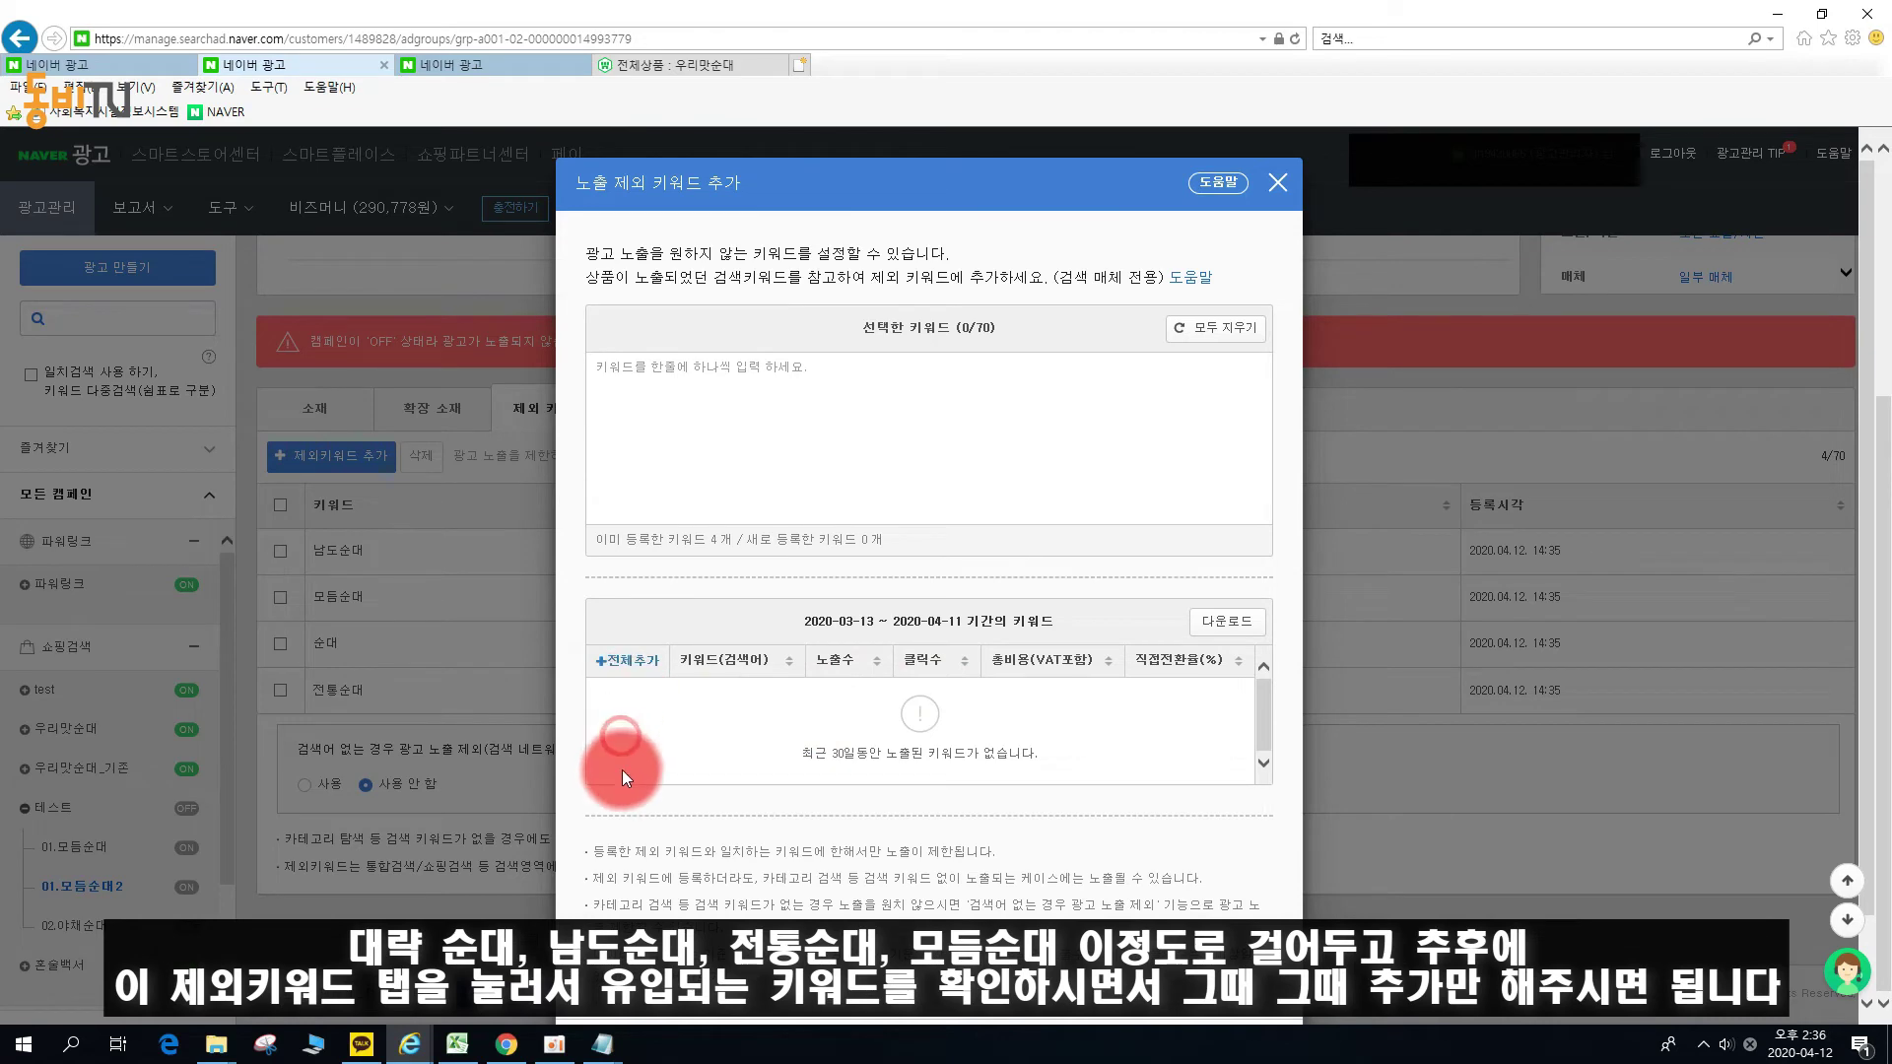
scroll(921, 845, "down", 1)
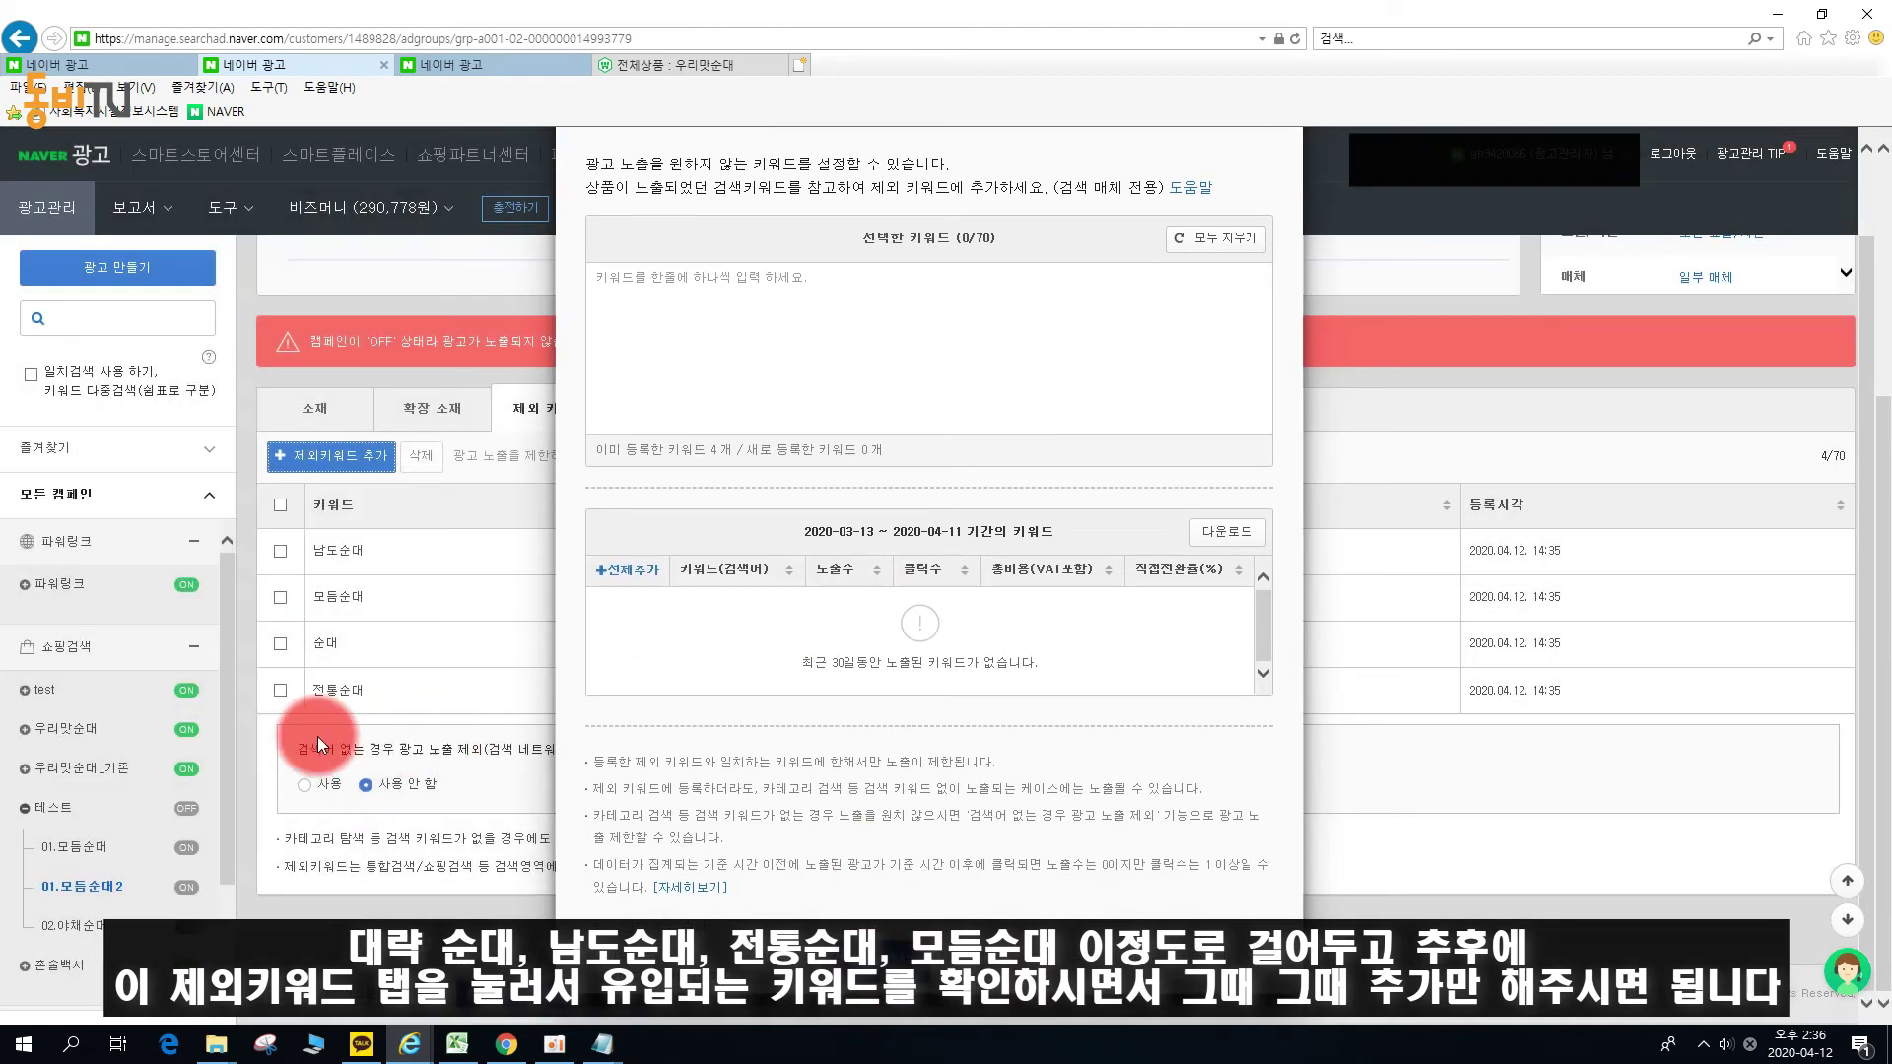
left_click(318, 735)
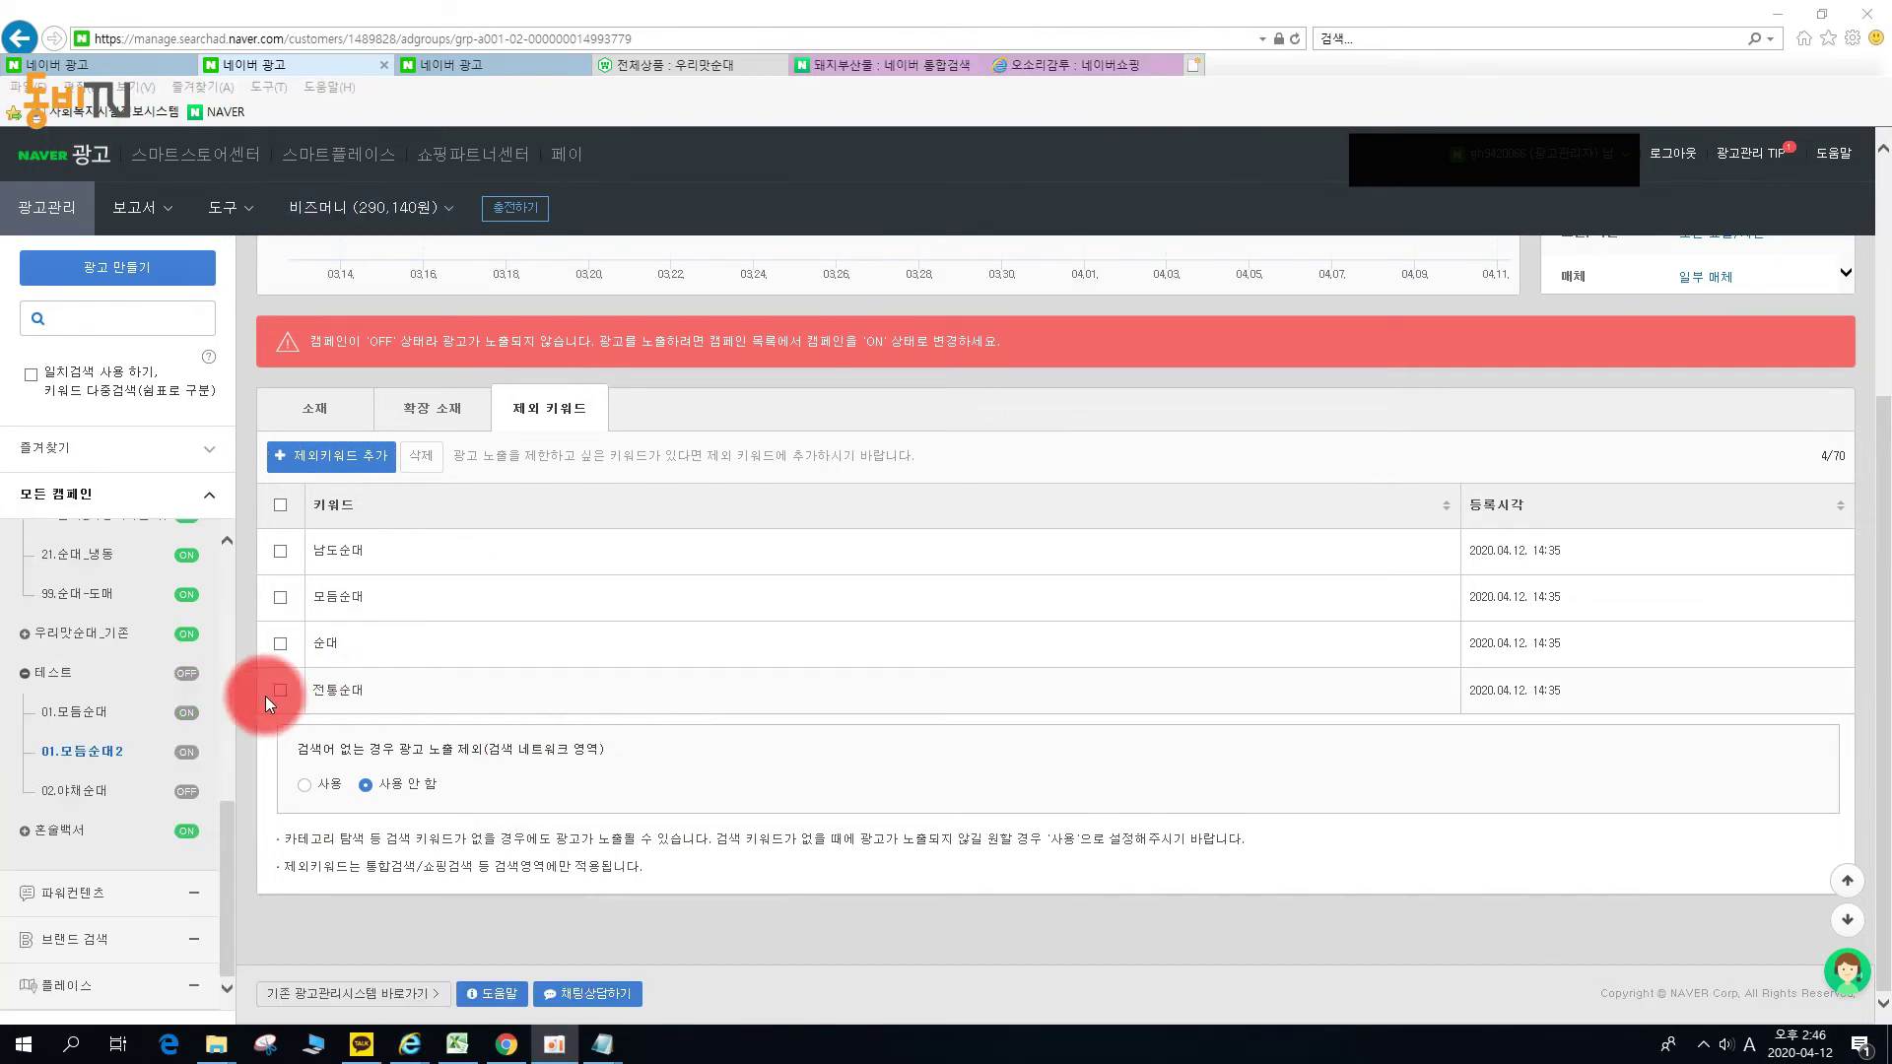
Copy the 01.모듬순대2 ad group into the 테스트 campaign.
left_click(61, 672)
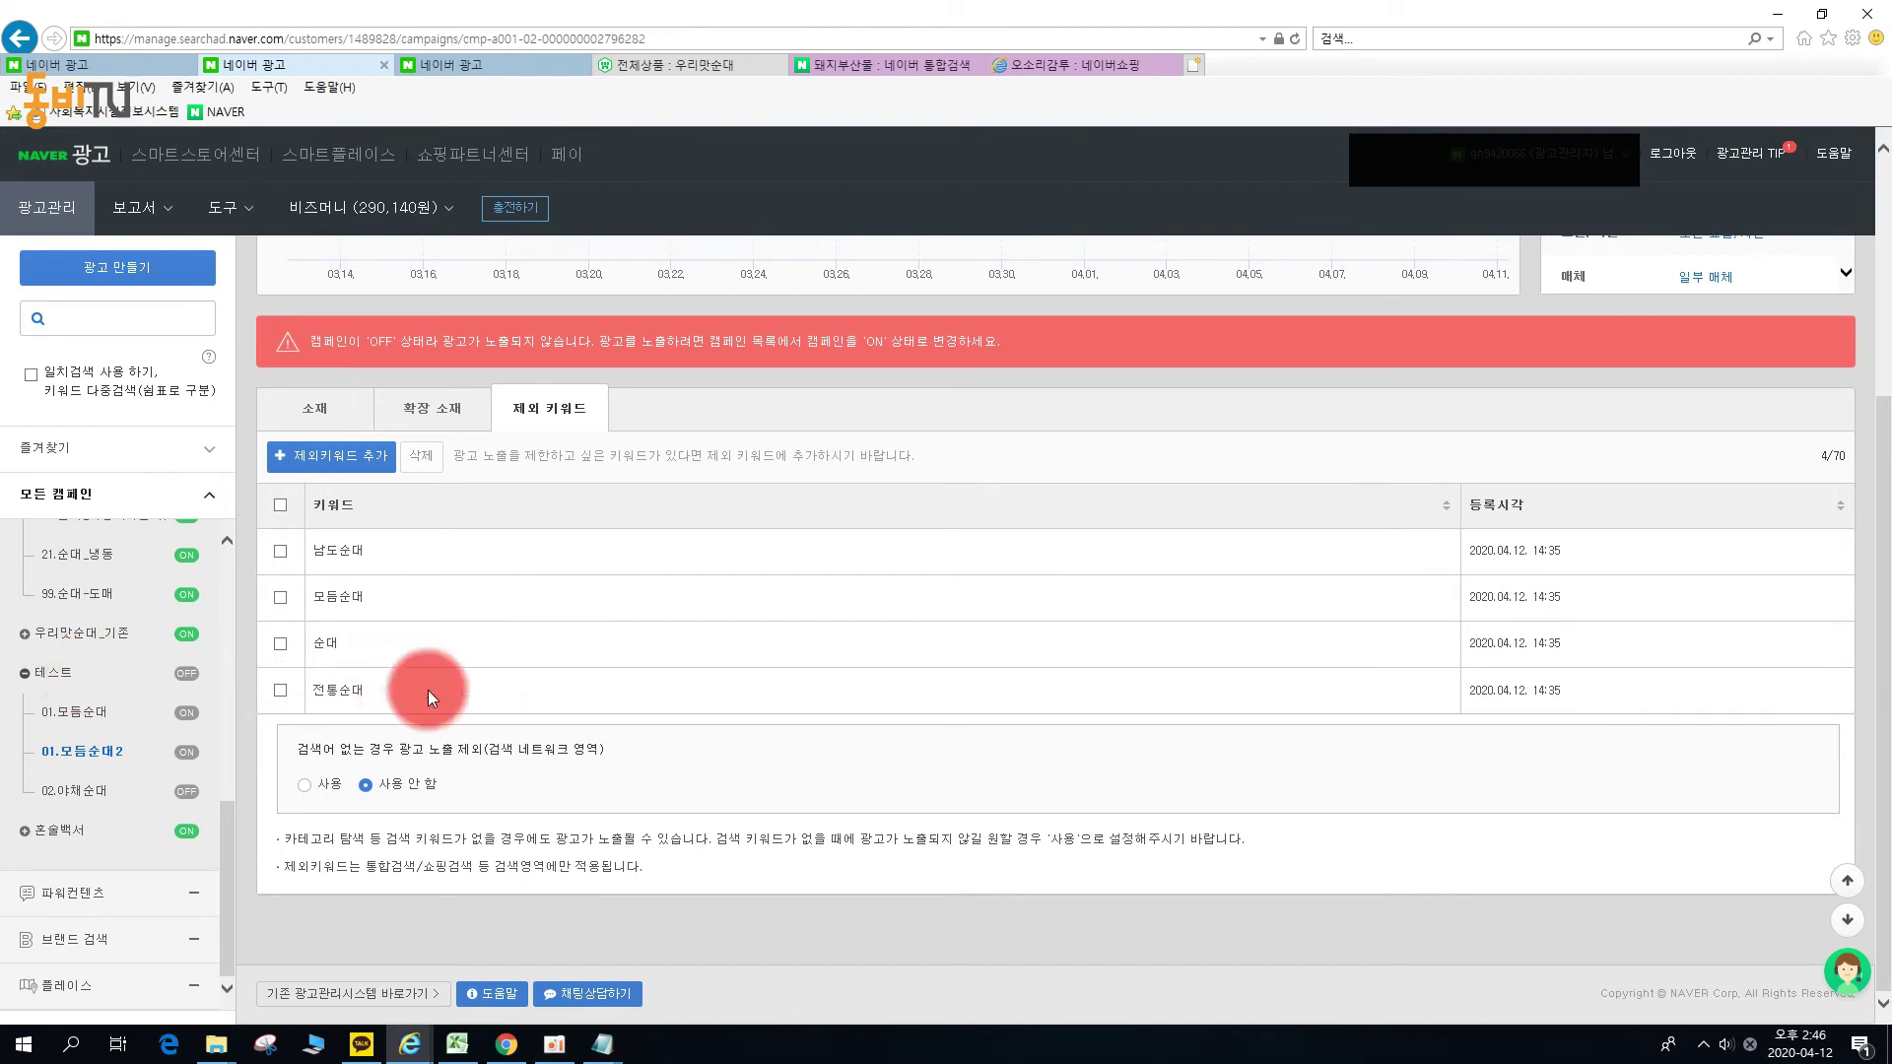
scroll(611, 737, "down", 2)
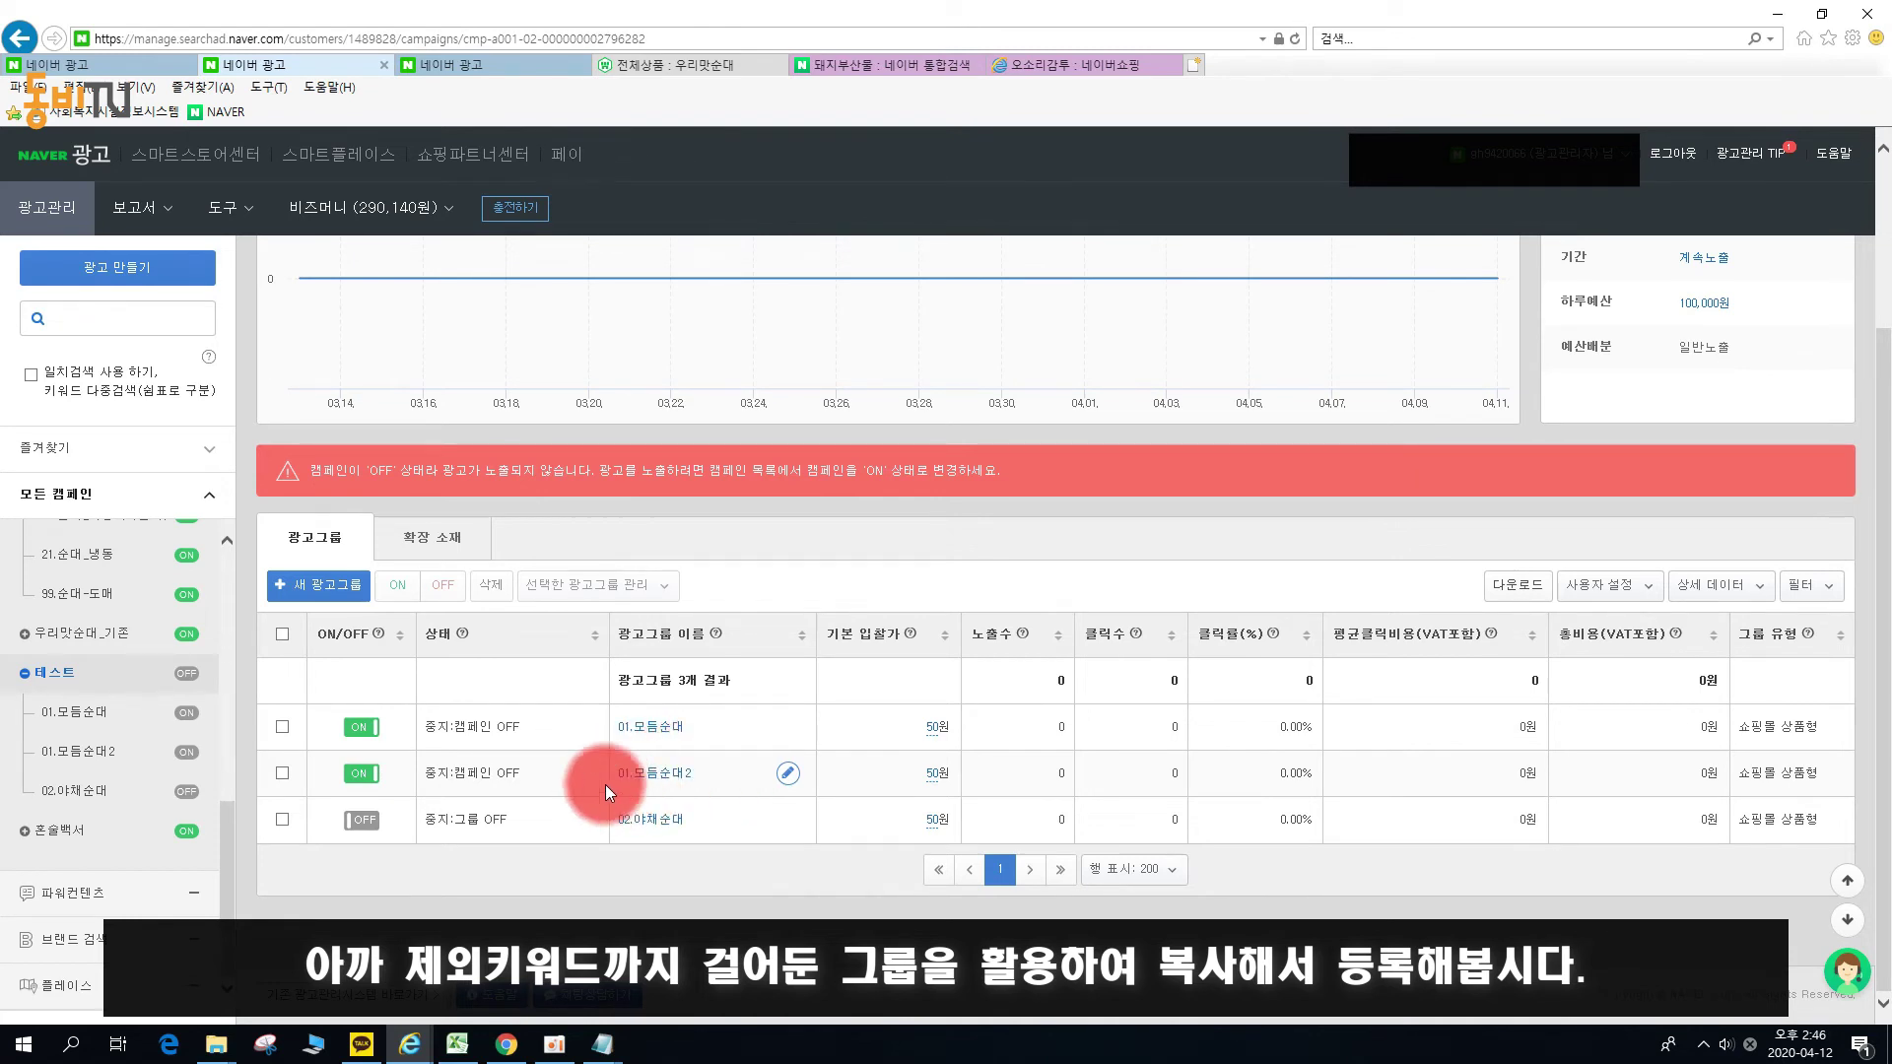
left_click(282, 773)
left_click(595, 589)
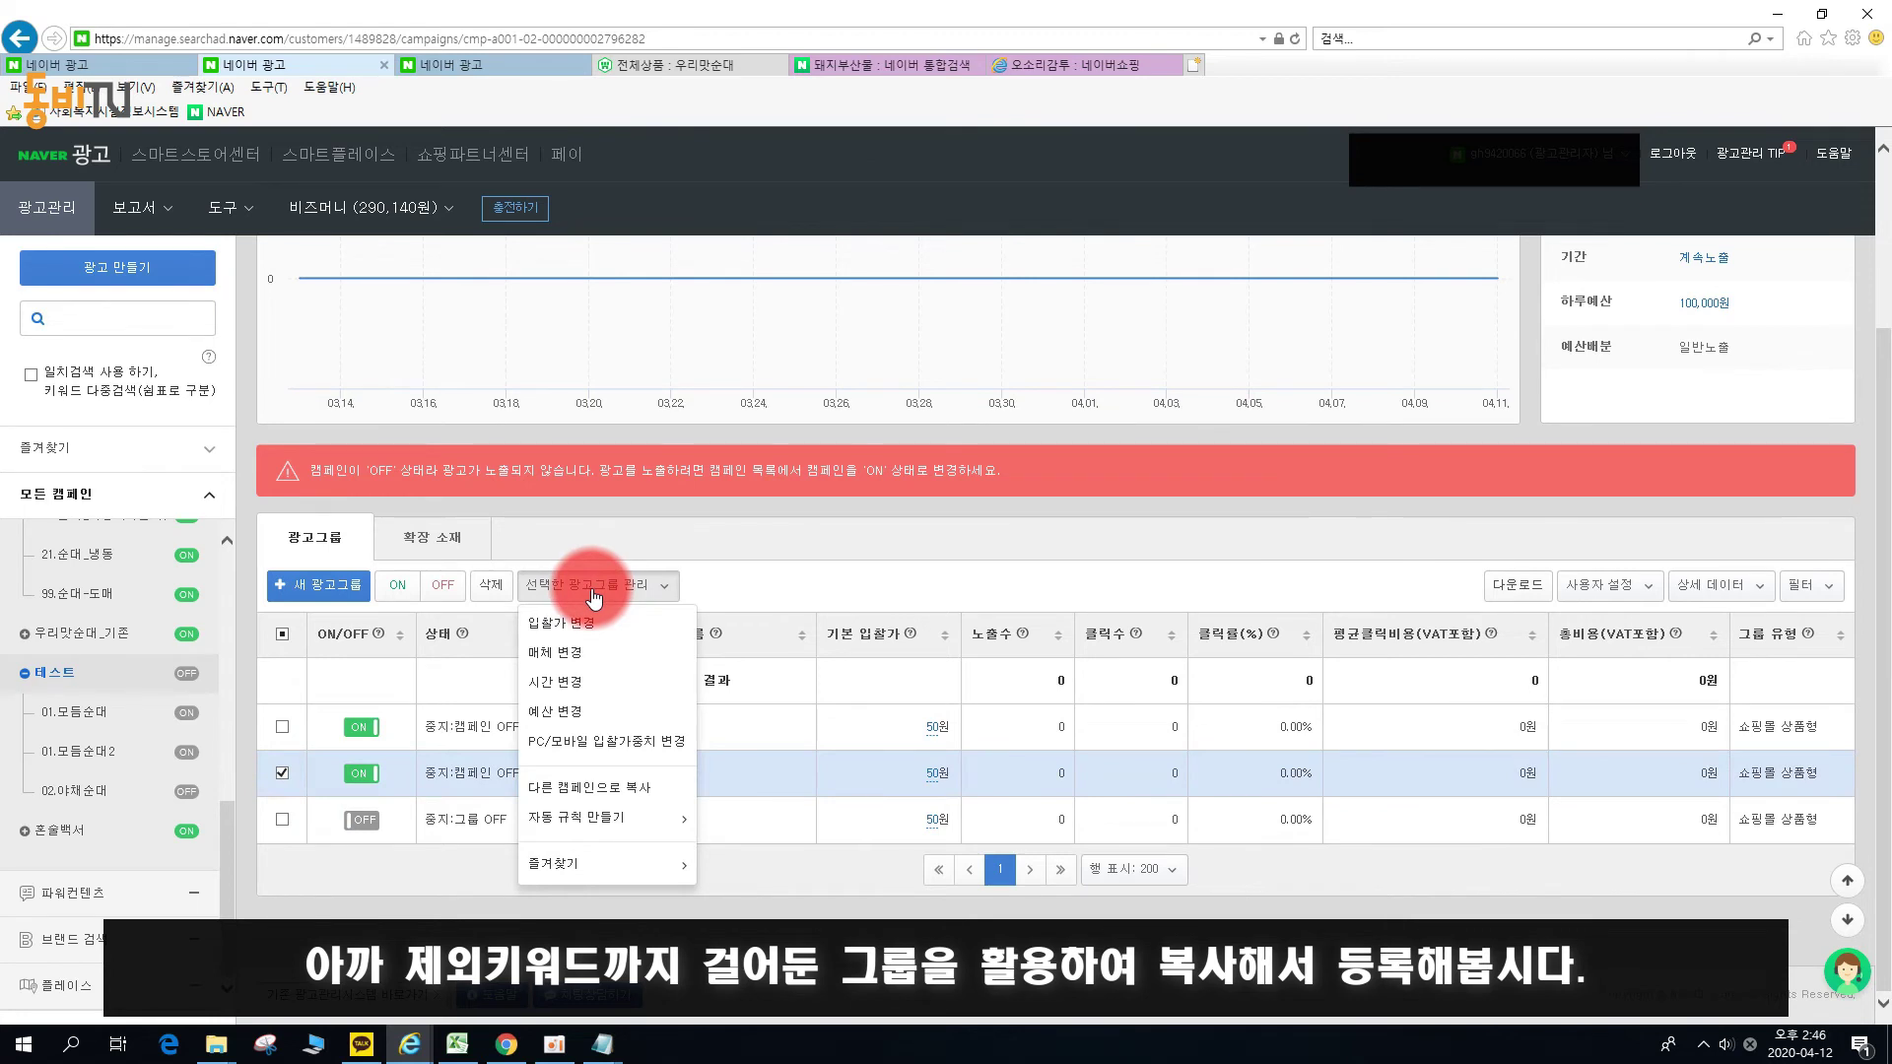
left_click(618, 788)
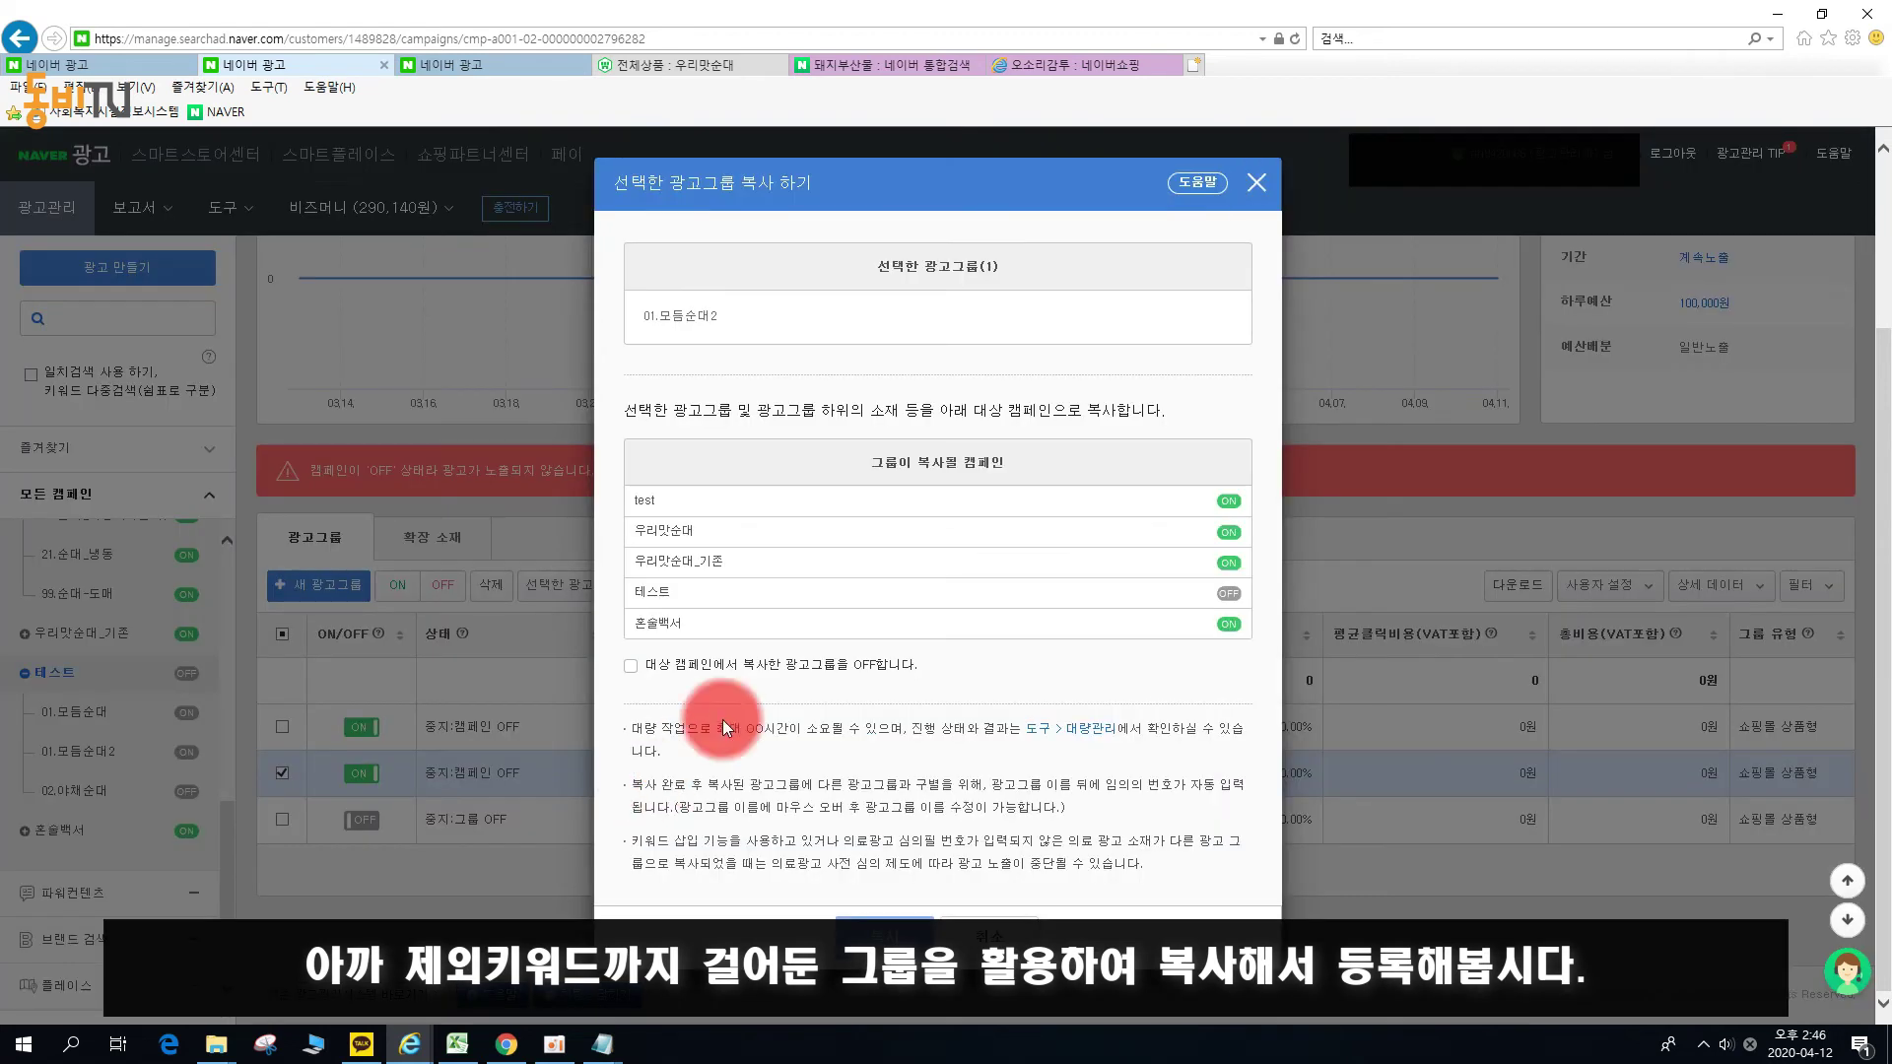
left_click(652, 593)
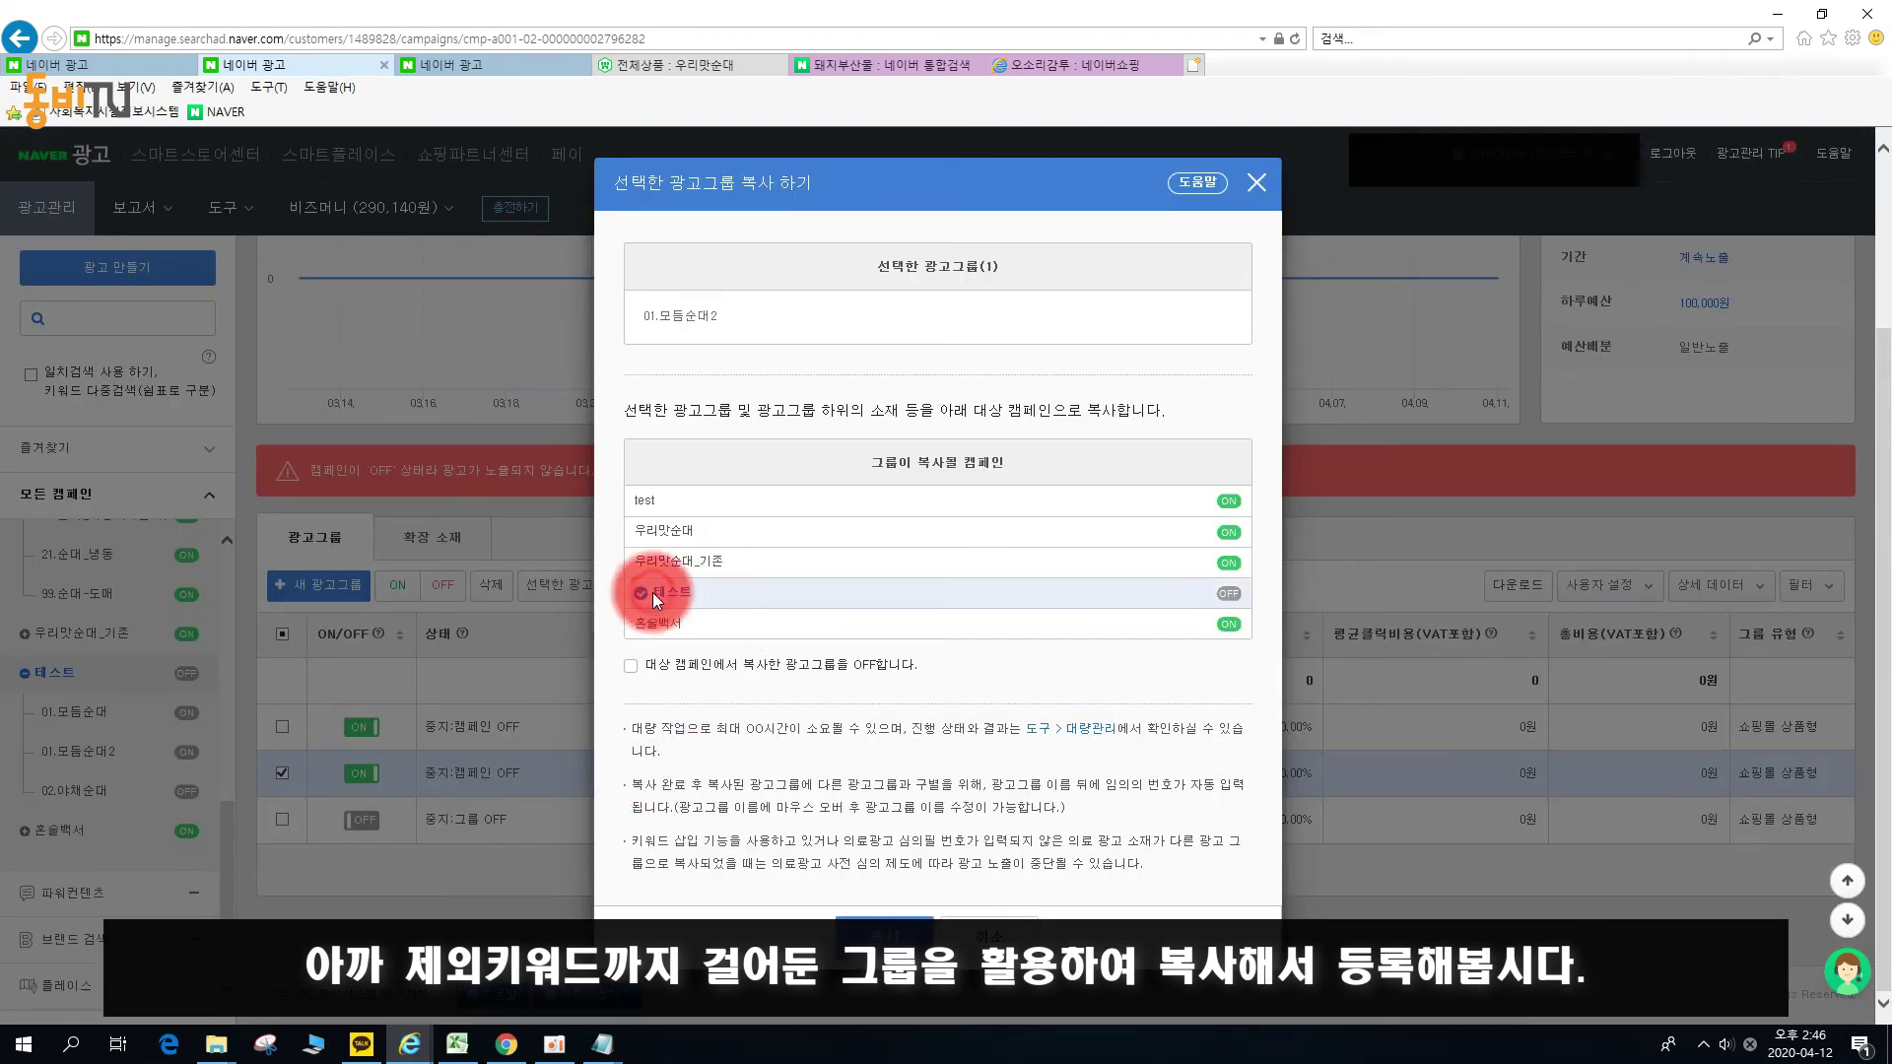
left_click(912, 919)
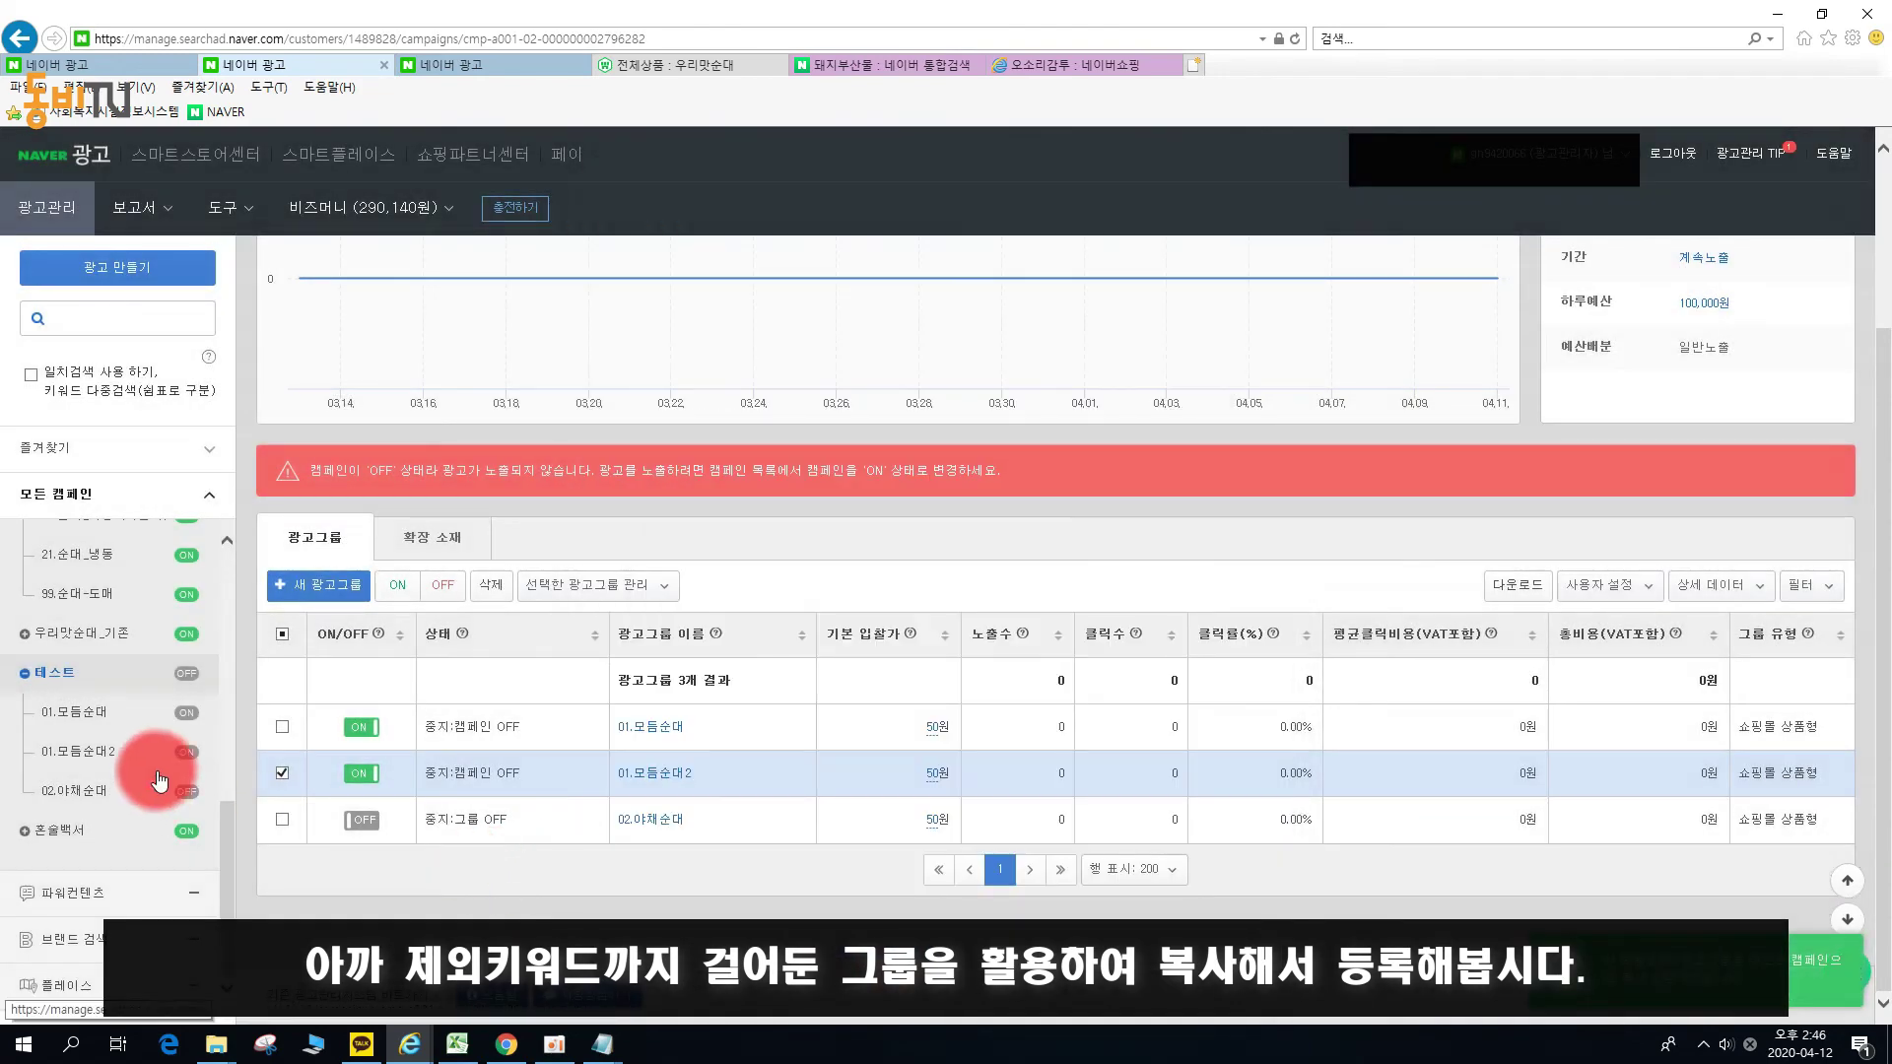
Reload the 테스트 campaign's ad group list to check for the newly copied group.
left_click(114, 713)
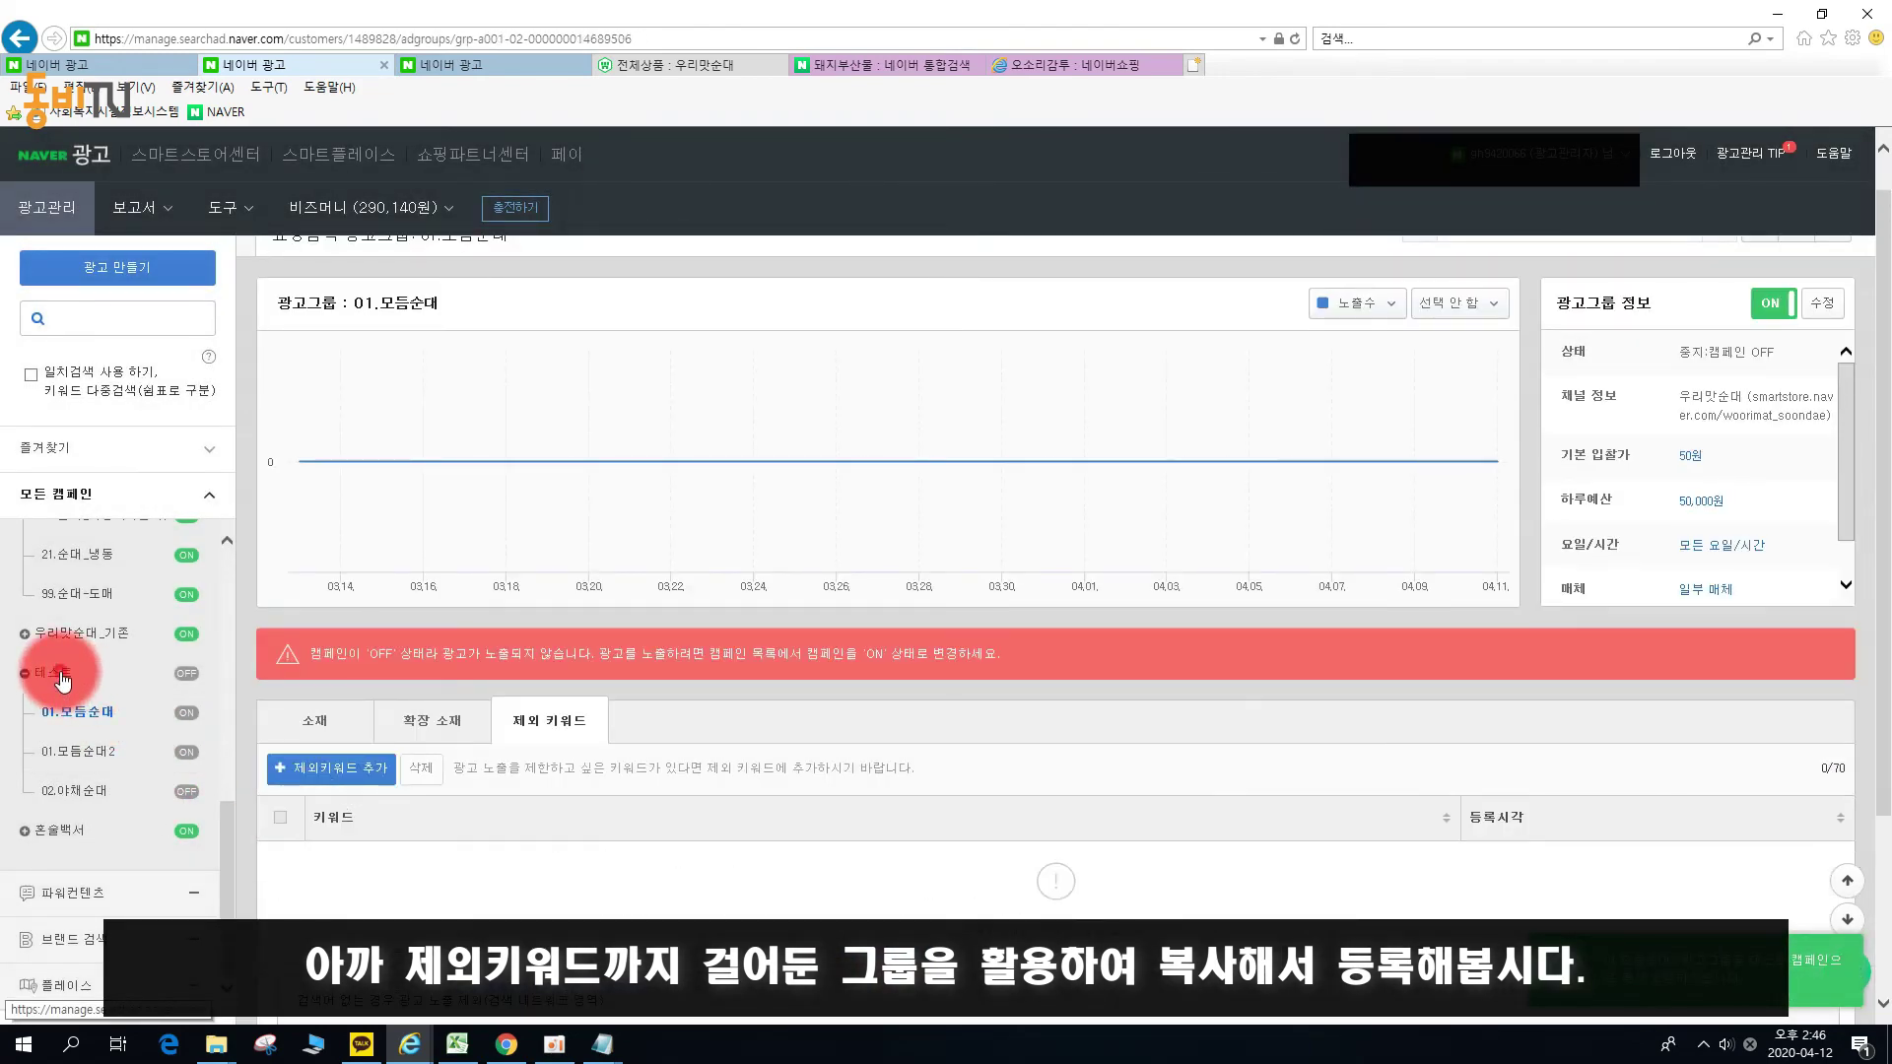
left_click(78, 680)
scroll(511, 895, "down", 2)
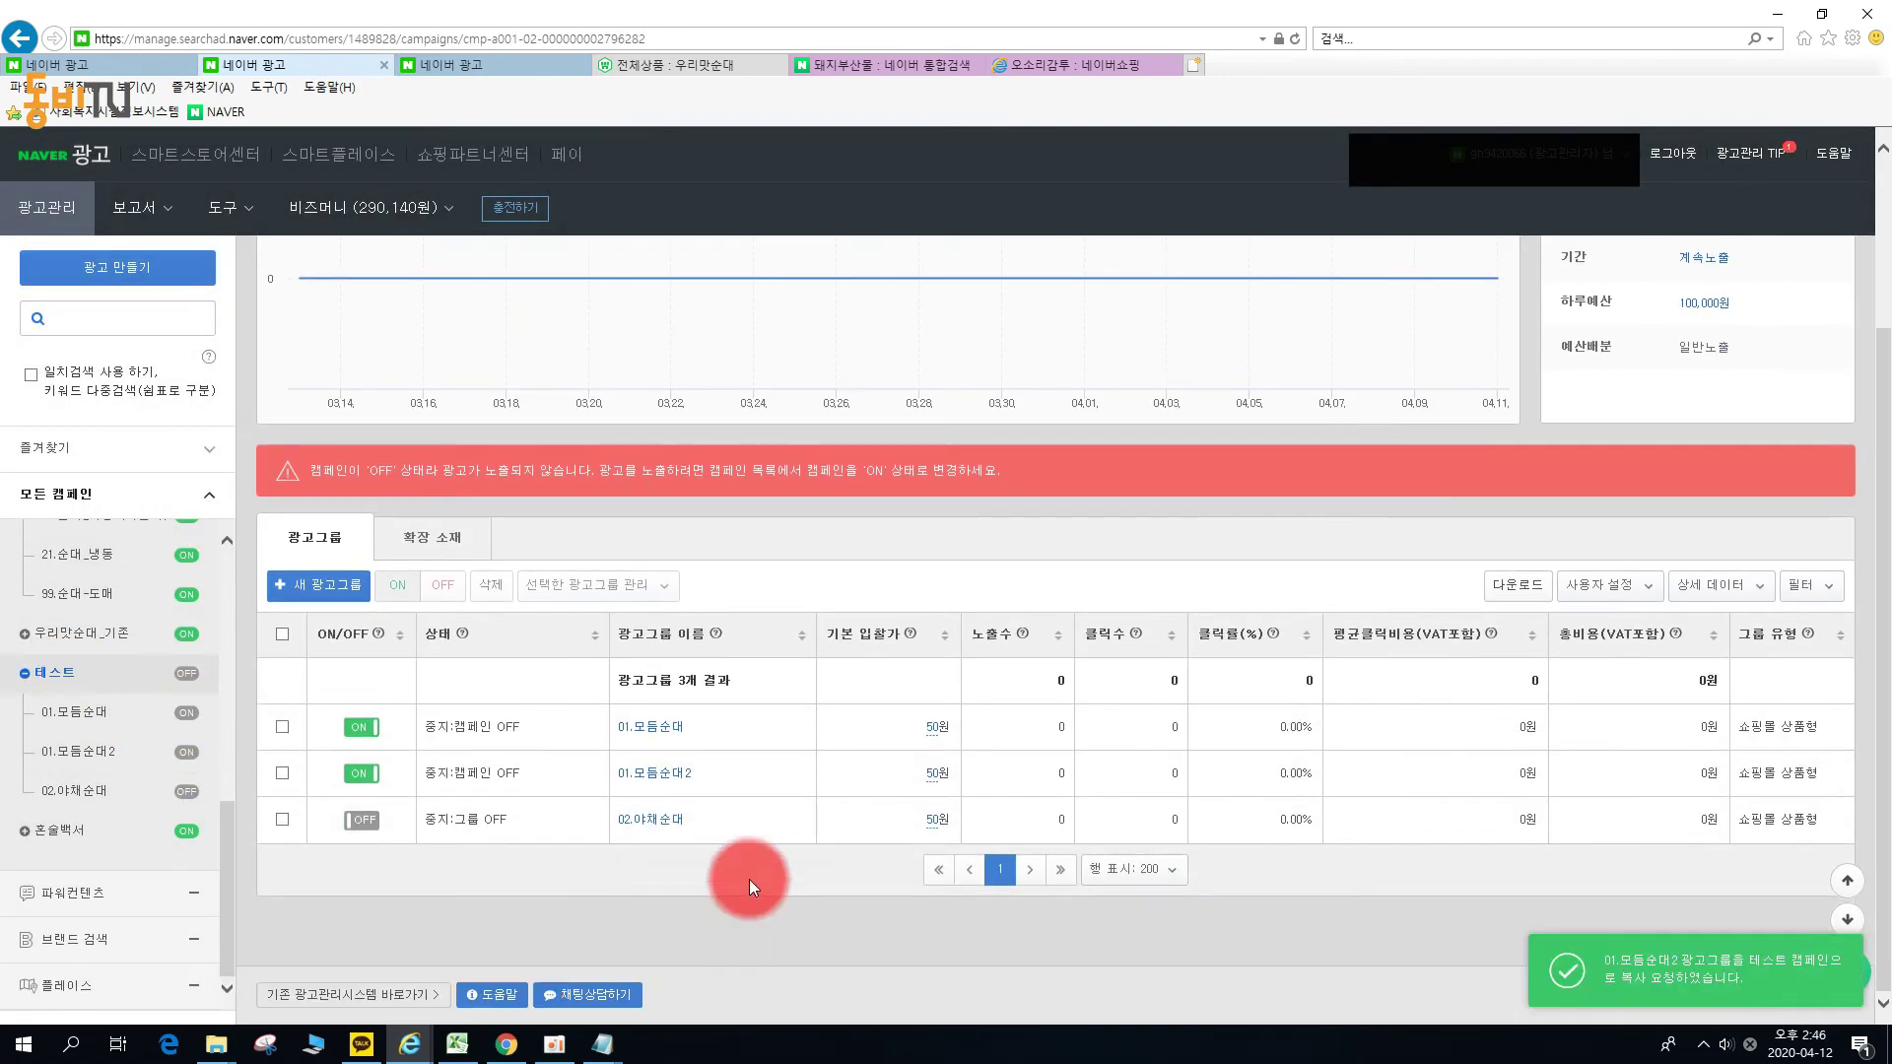
left_click(83, 751)
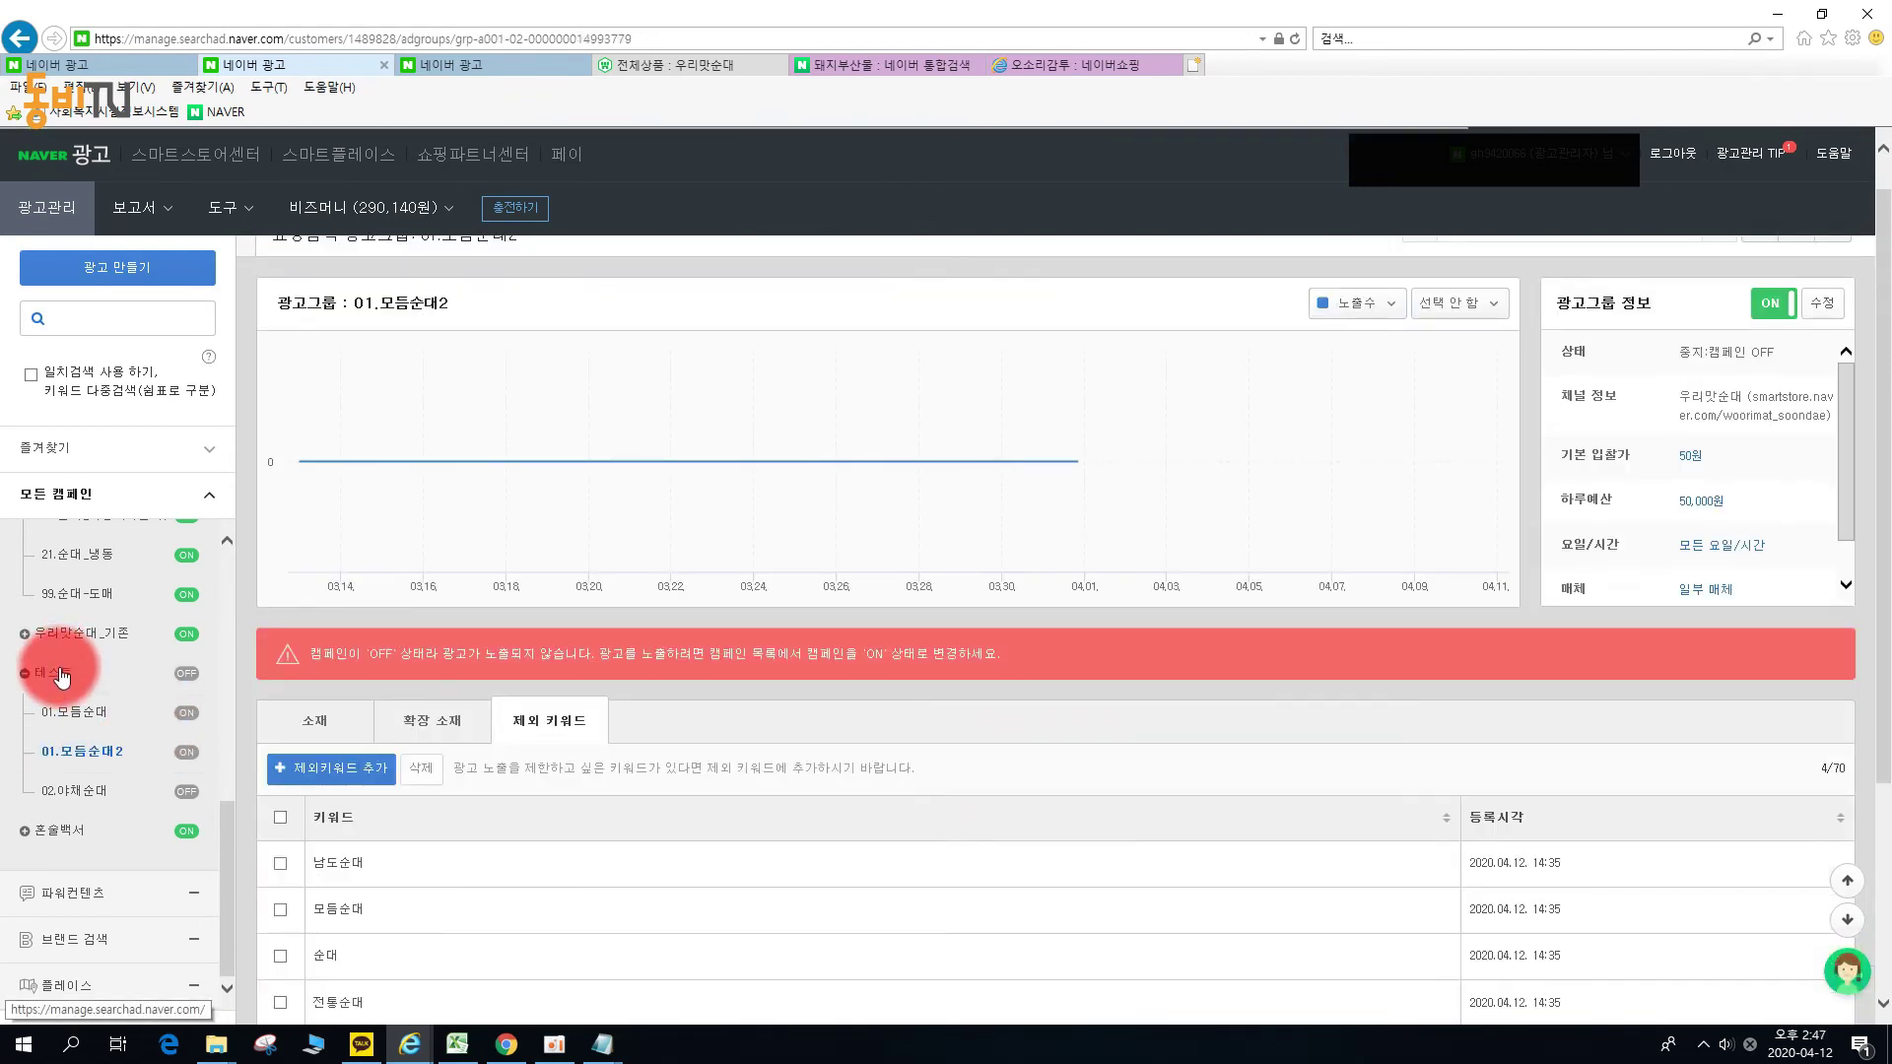
left_click(63, 672)
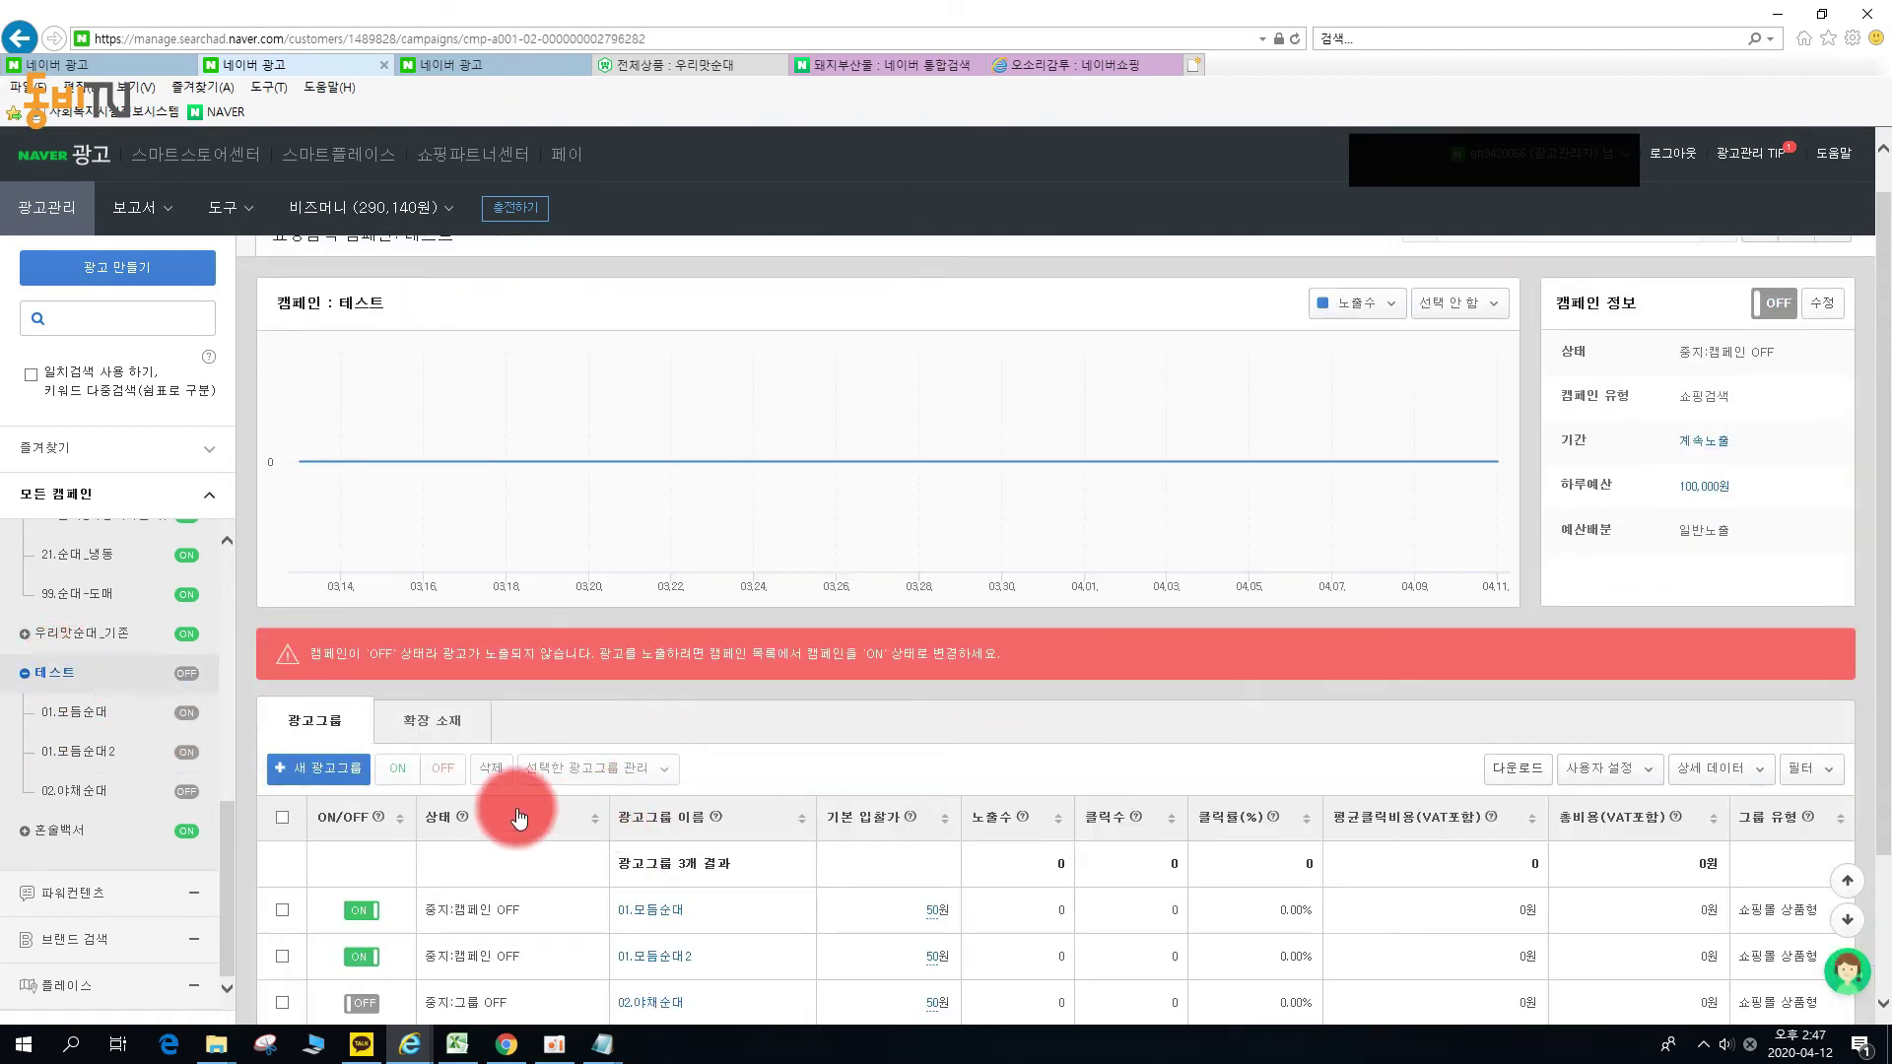
Examine the keyword tool's related keywords and search volumes for pork by-product terms such as 돼지부산물, 돼지내장 and 오소리감투.
left_click(526, 62)
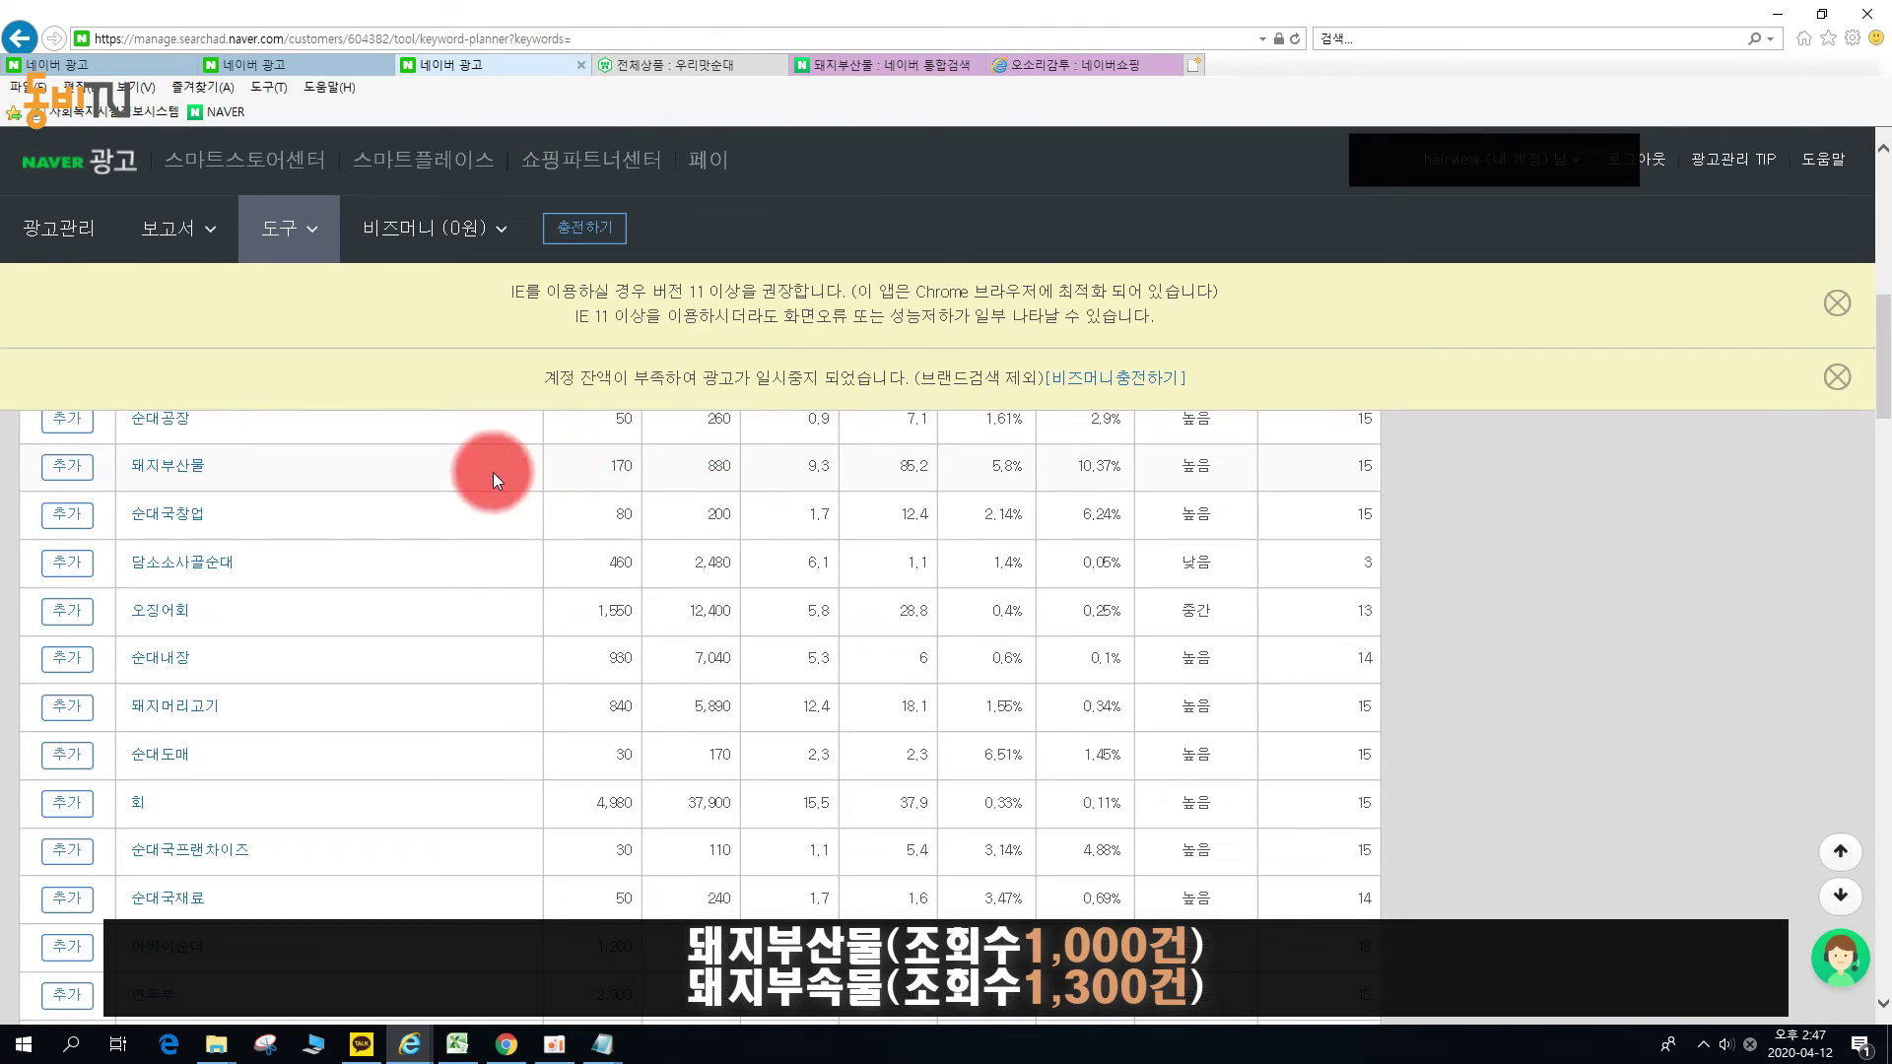
scroll(248, 696, "down", 5)
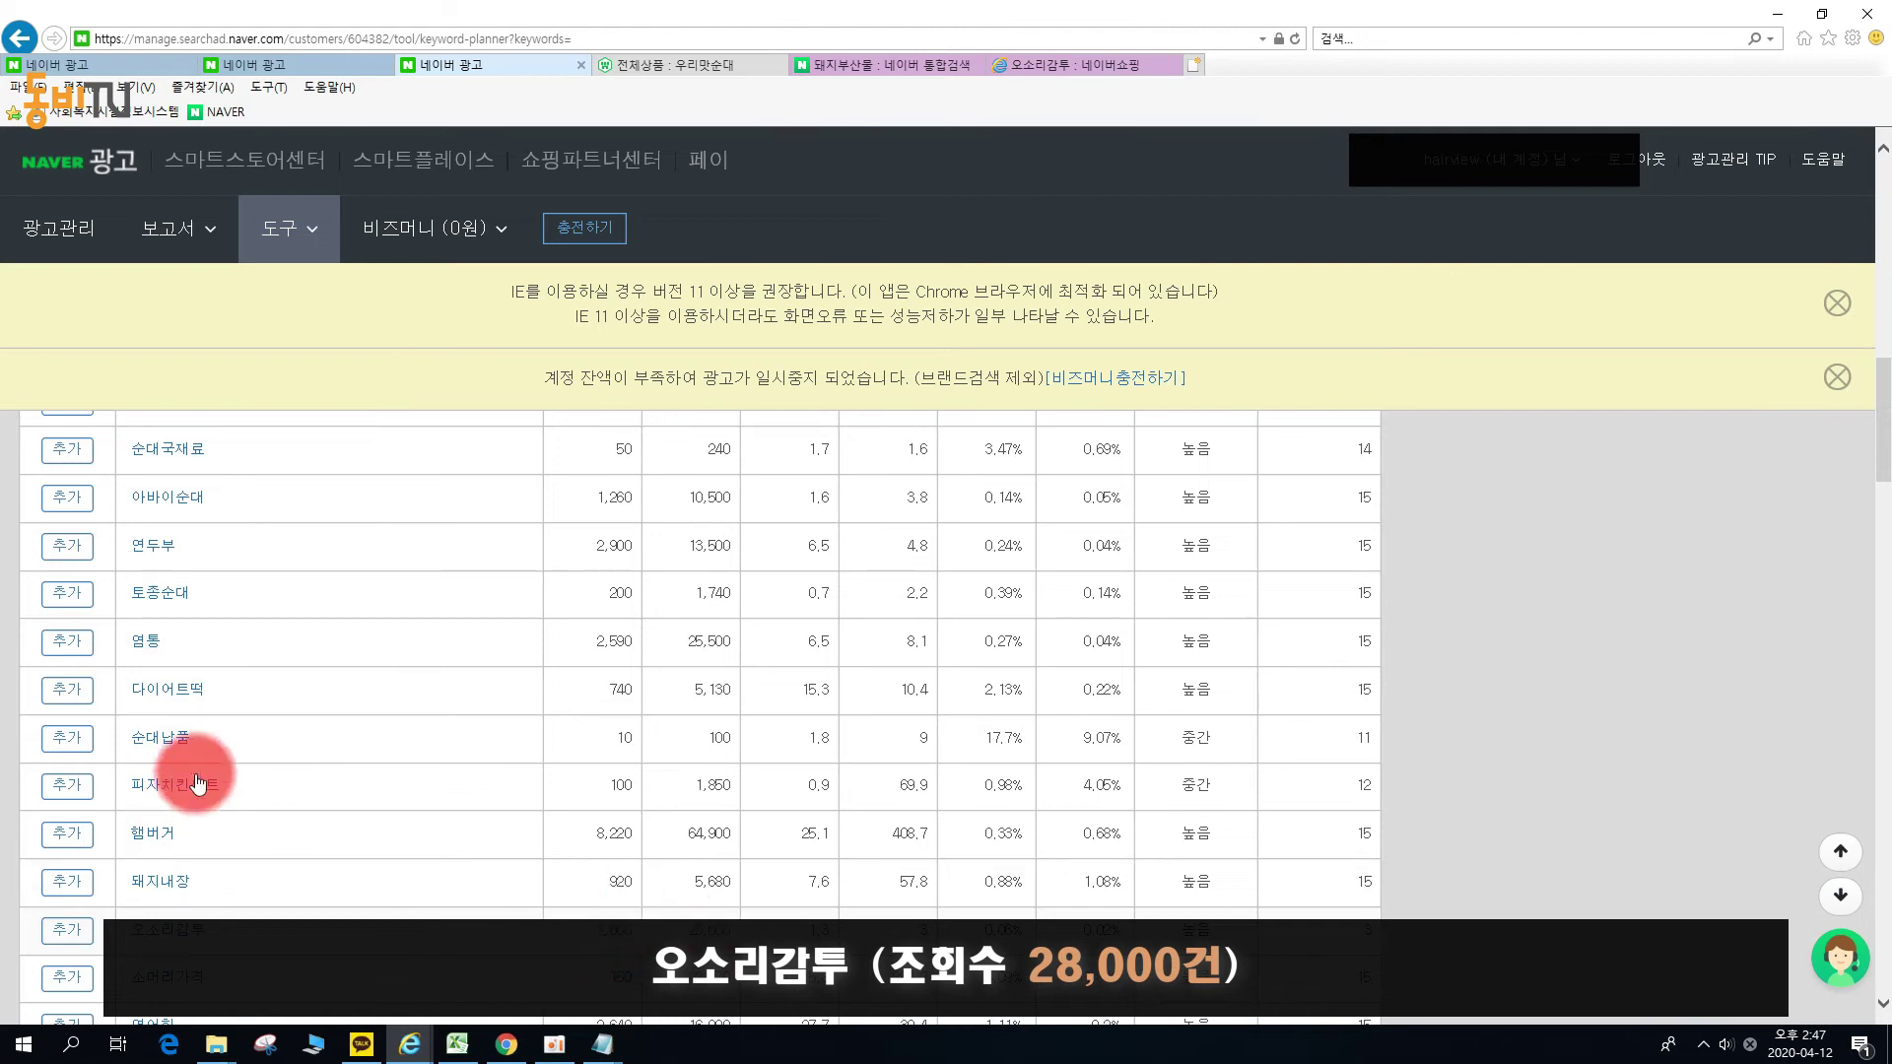
scroll(378, 709, "down", 2)
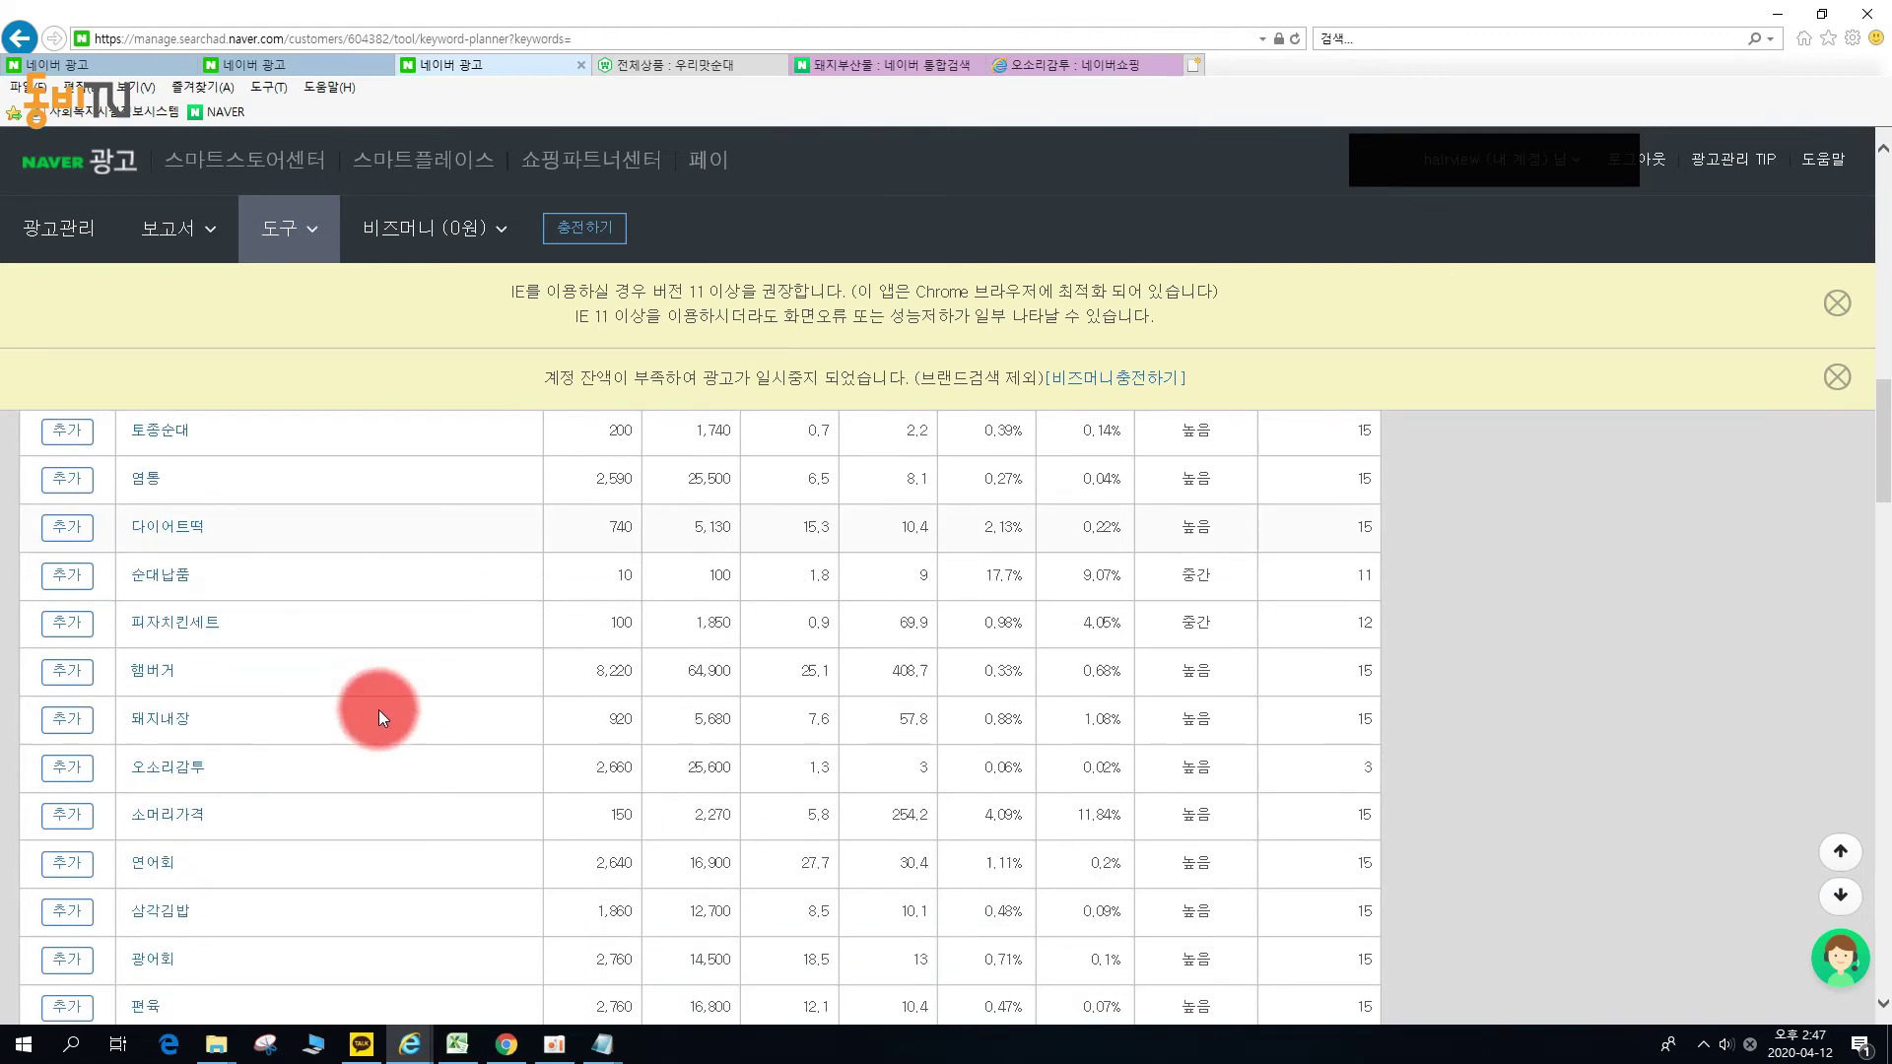
scroll(203, 737, "up", 4)
In the Notepad keyword notes, shorten the product name to 우리맛순대 오소리감투 돼지부산물 부속물, and return to the 테스트 campaign in the browser.
left_click_drag(0, 414, 304, 375)
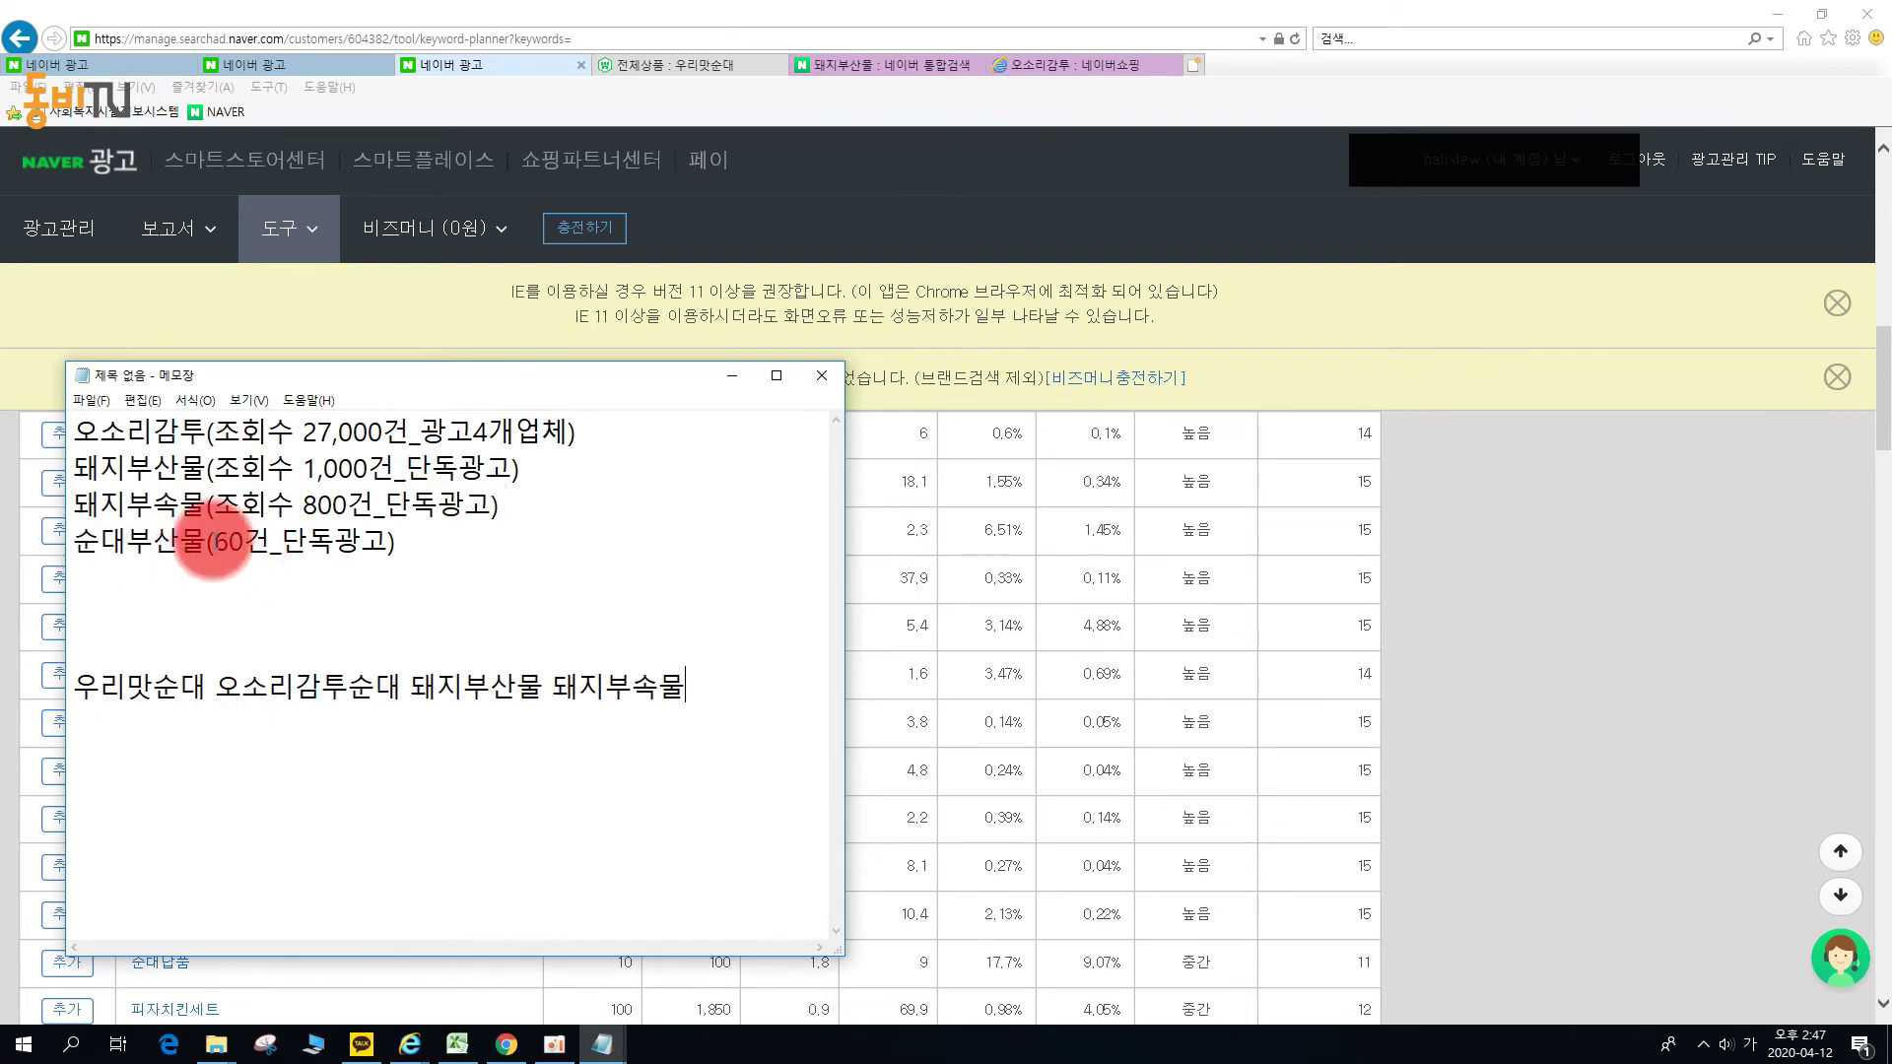
left_click_drag(212, 542, 375, 545)
left_click(282, 542)
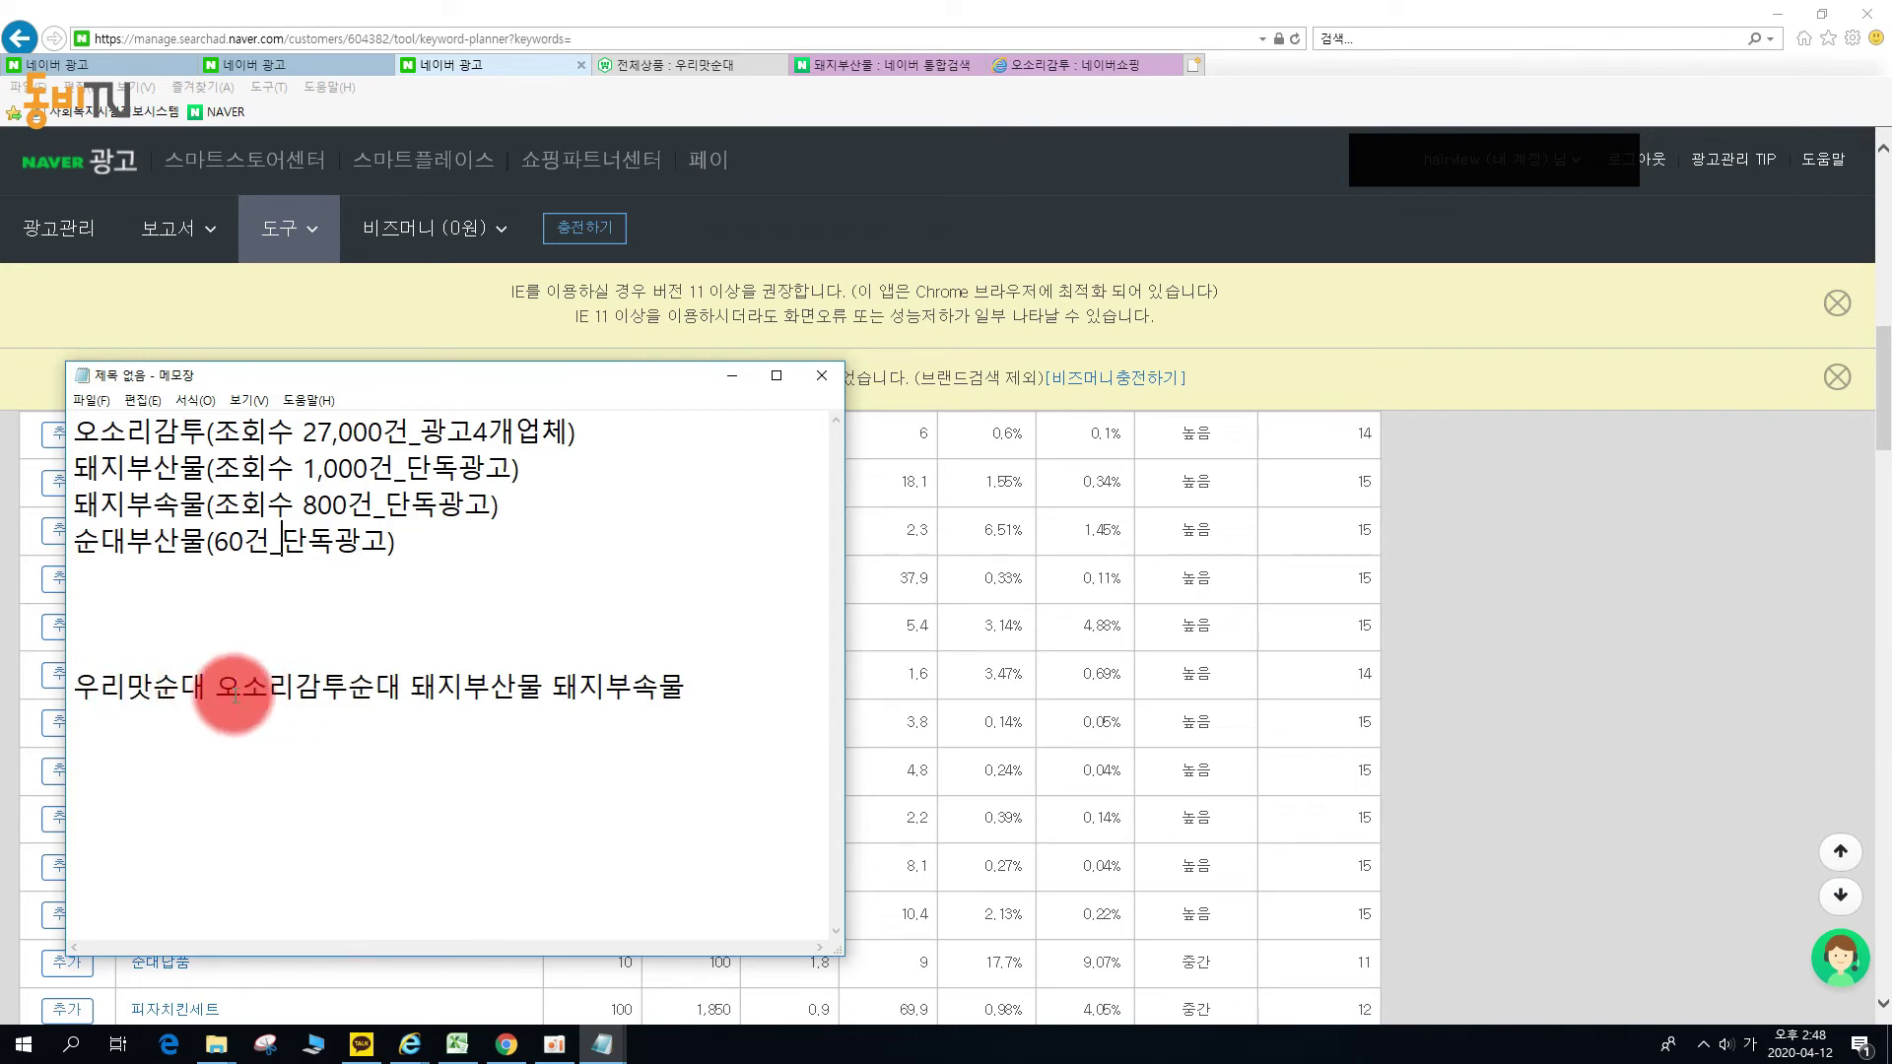
left_click_drag(215, 687, 400, 686)
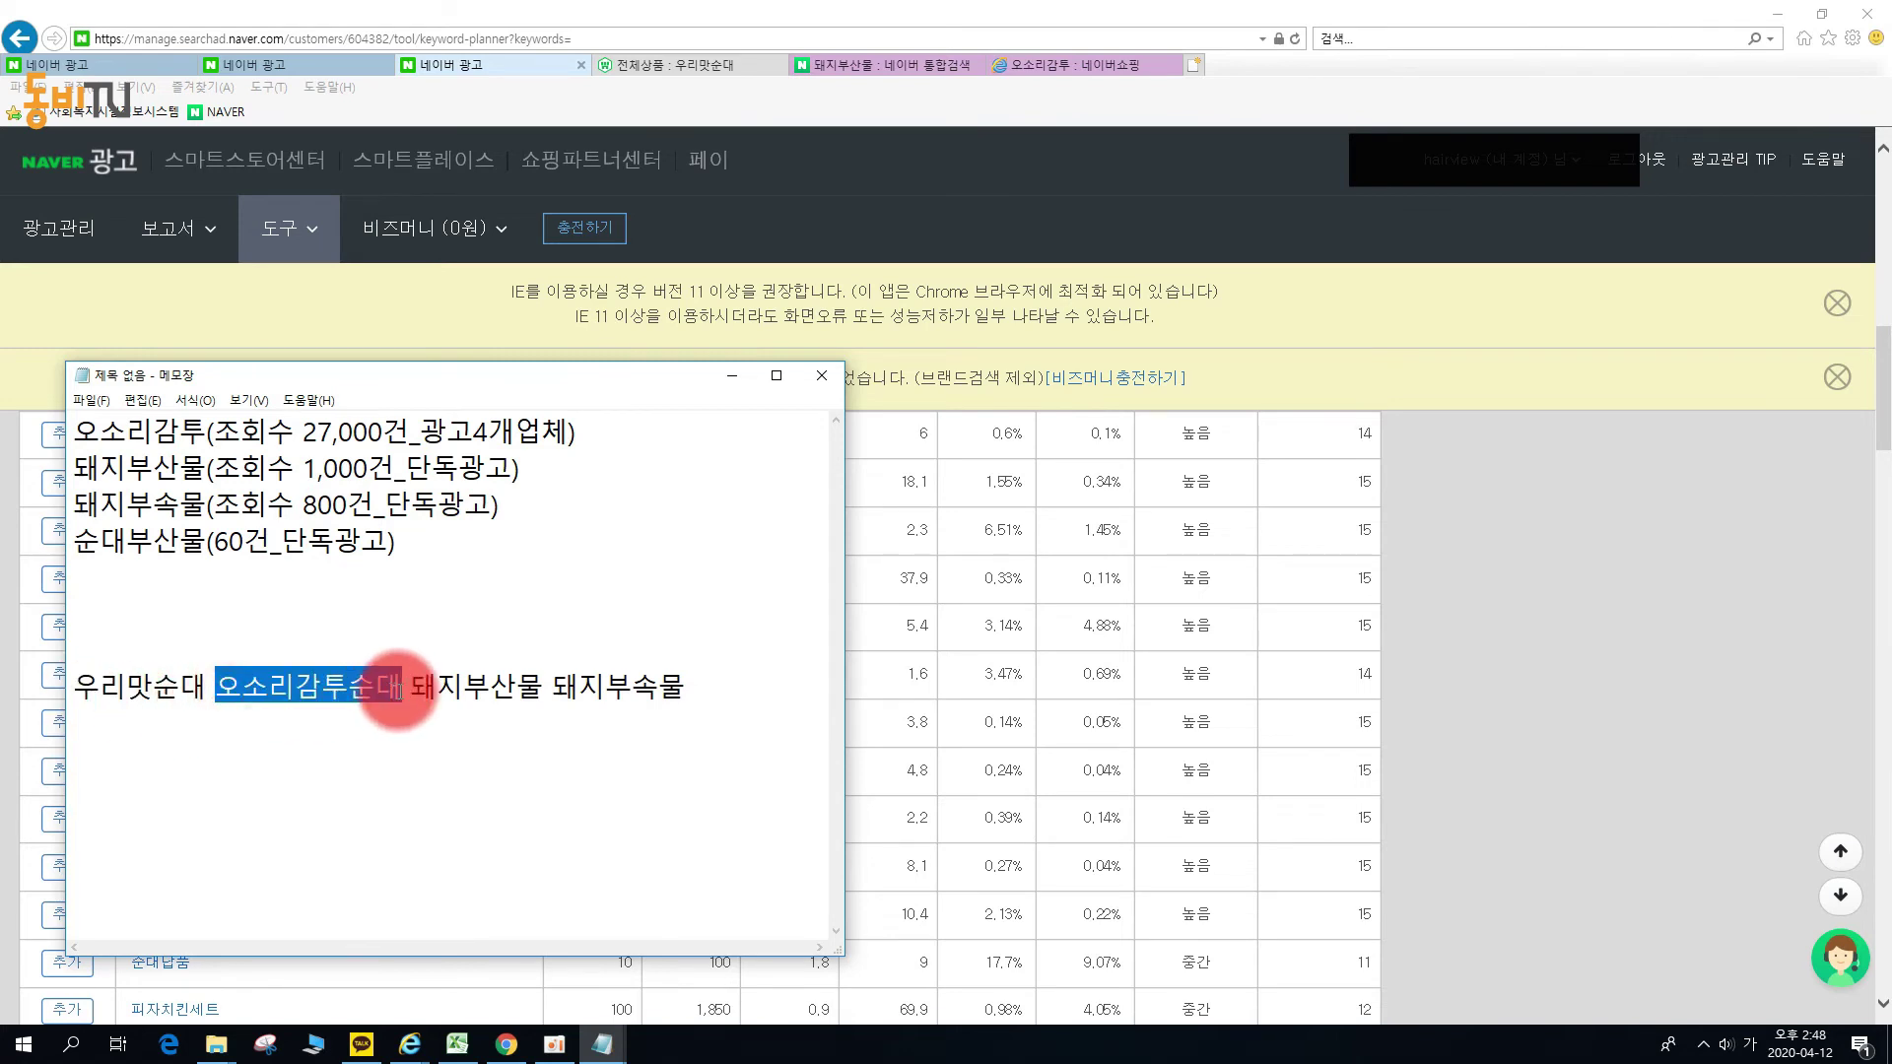
left_click(605, 687)
left_click_drag(605, 687, 554, 688)
key("Delete")
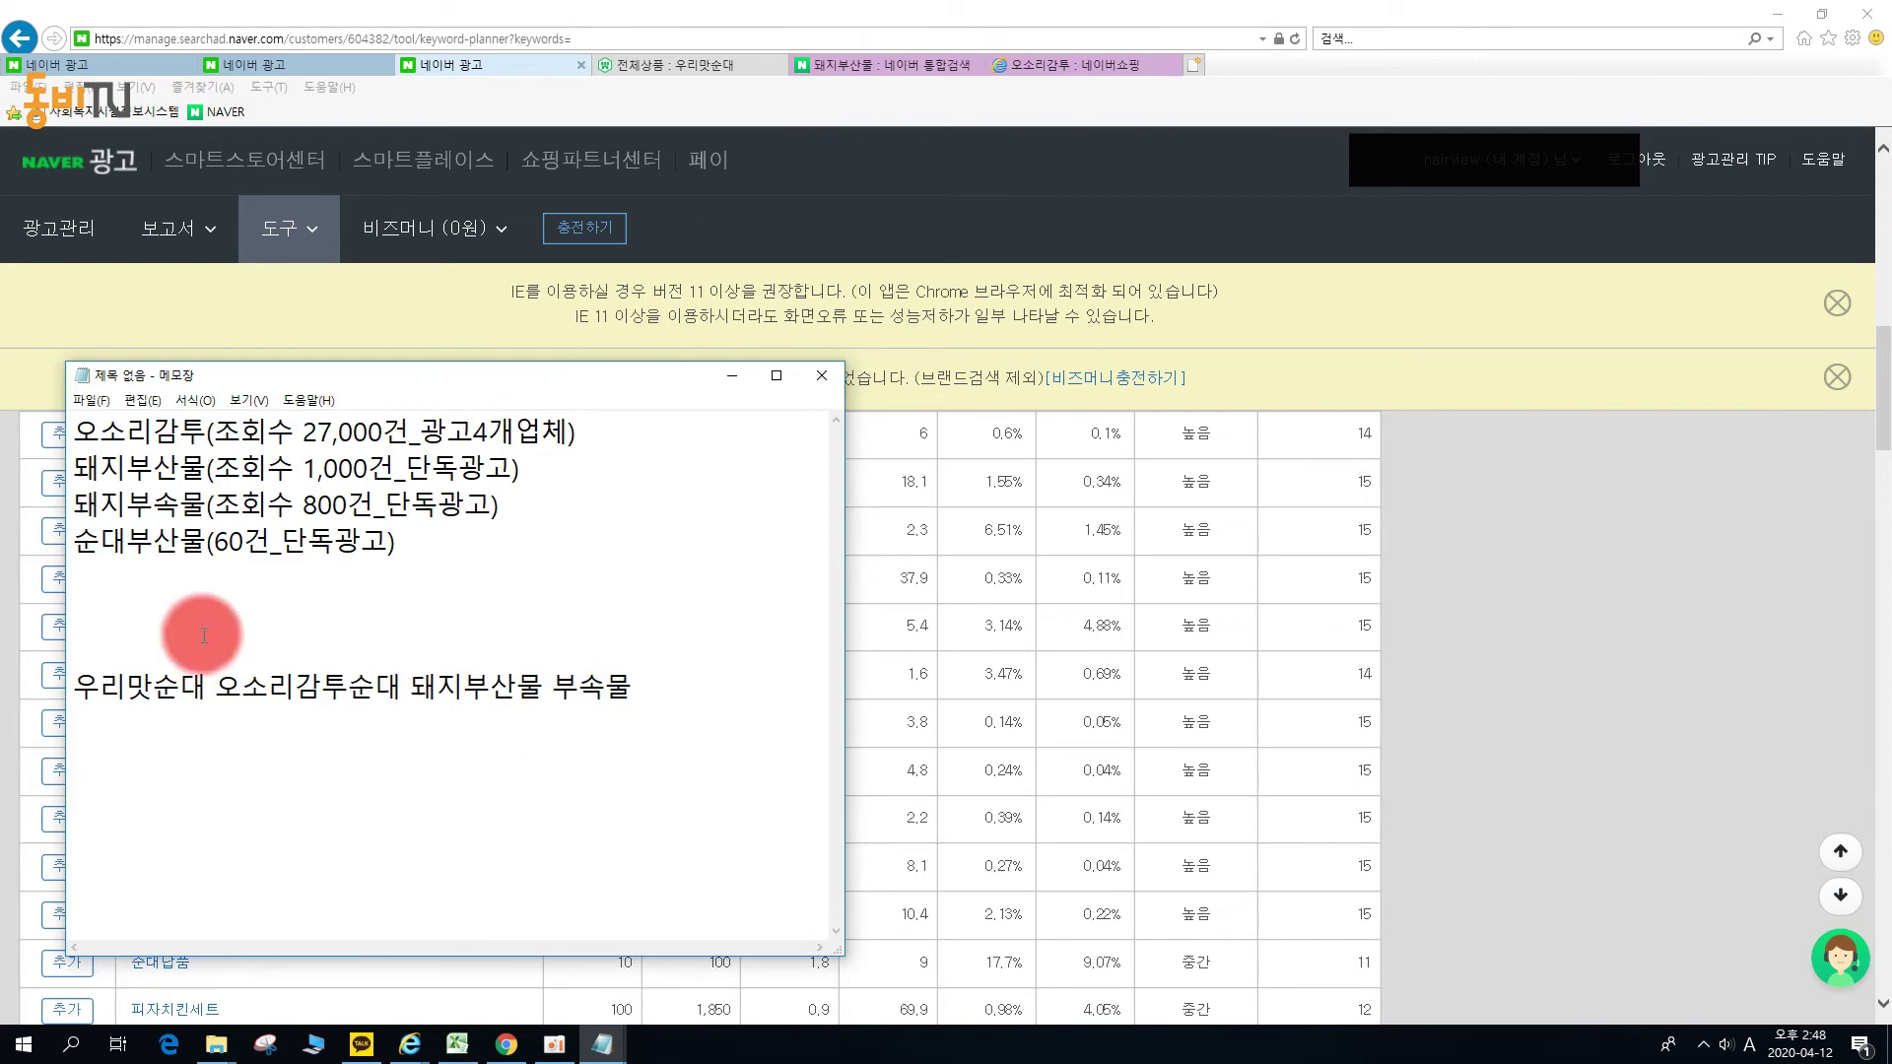
left_click(399, 686)
key("BackSpace")
key("BackSpace")
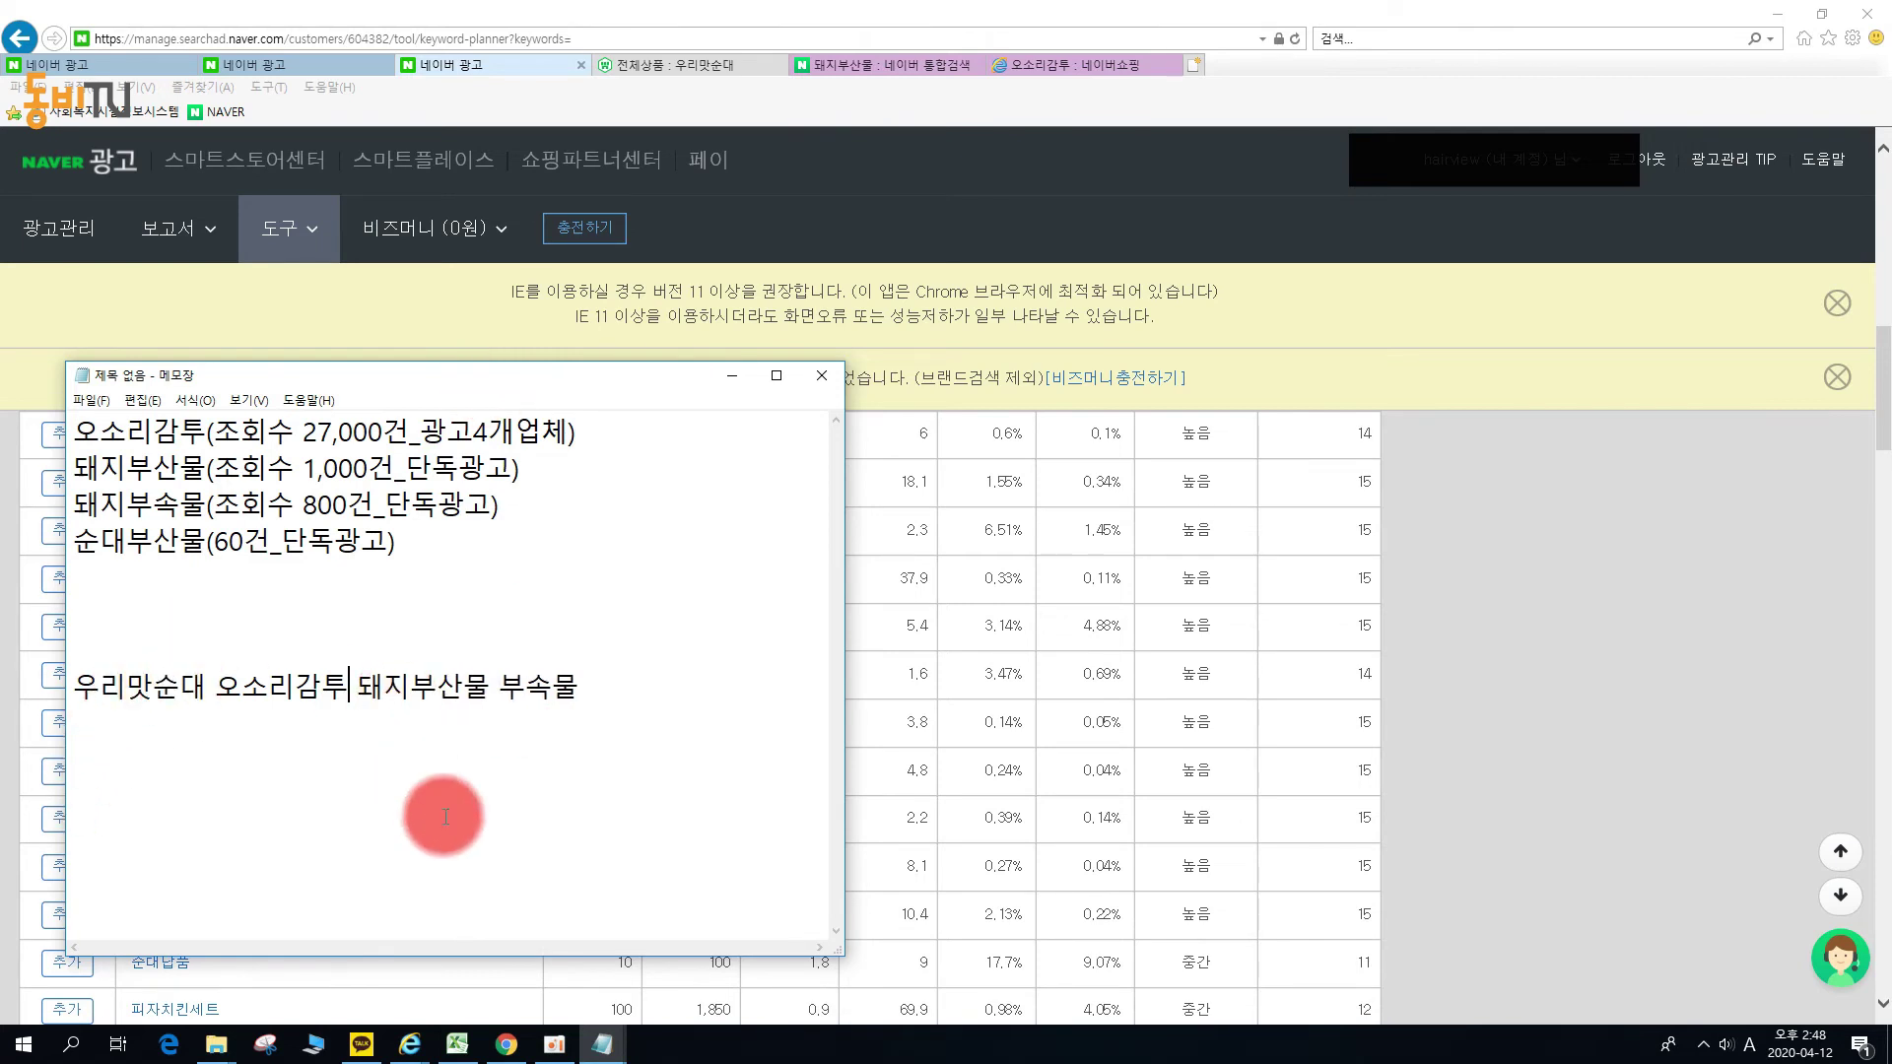
left_click_drag(428, 382, 0, 396)
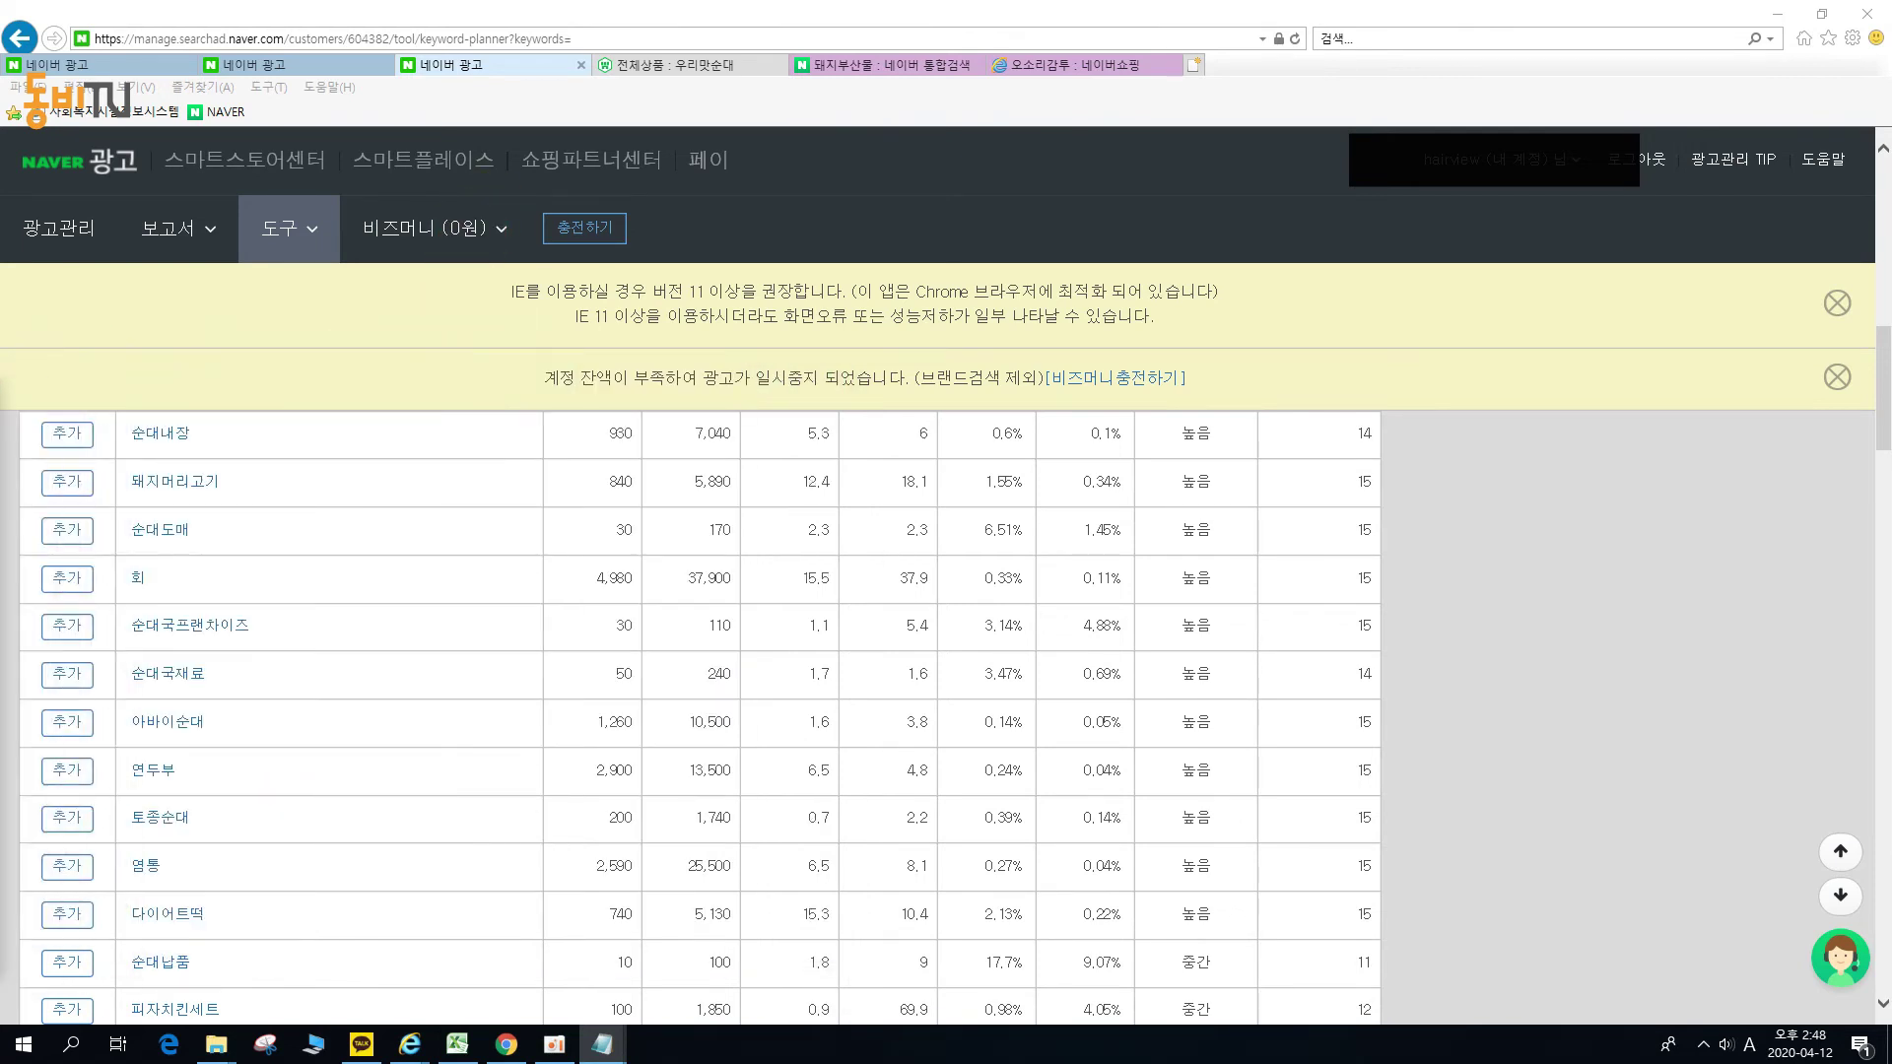
left_click(275, 62)
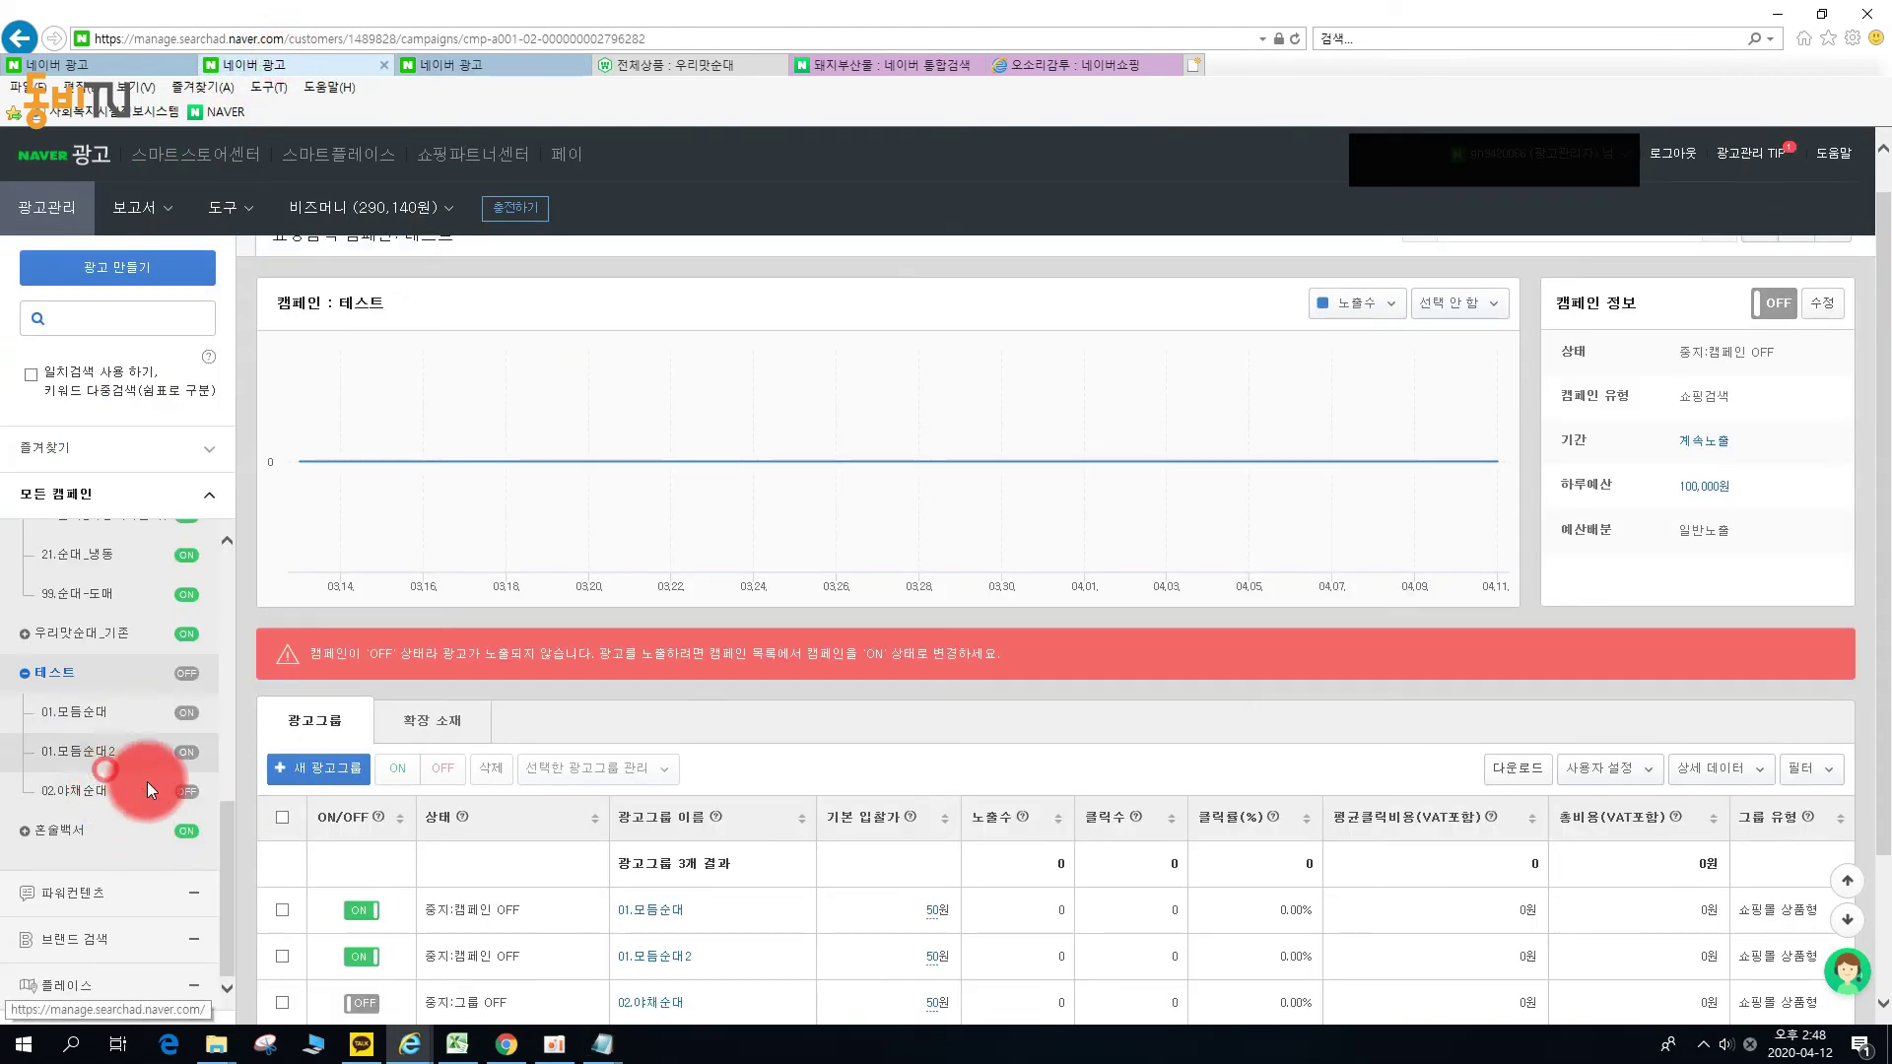
Rename the newly copied ad group in the 테스트 campaign as 01.모듬순대3 and save it.
left_click(67, 671)
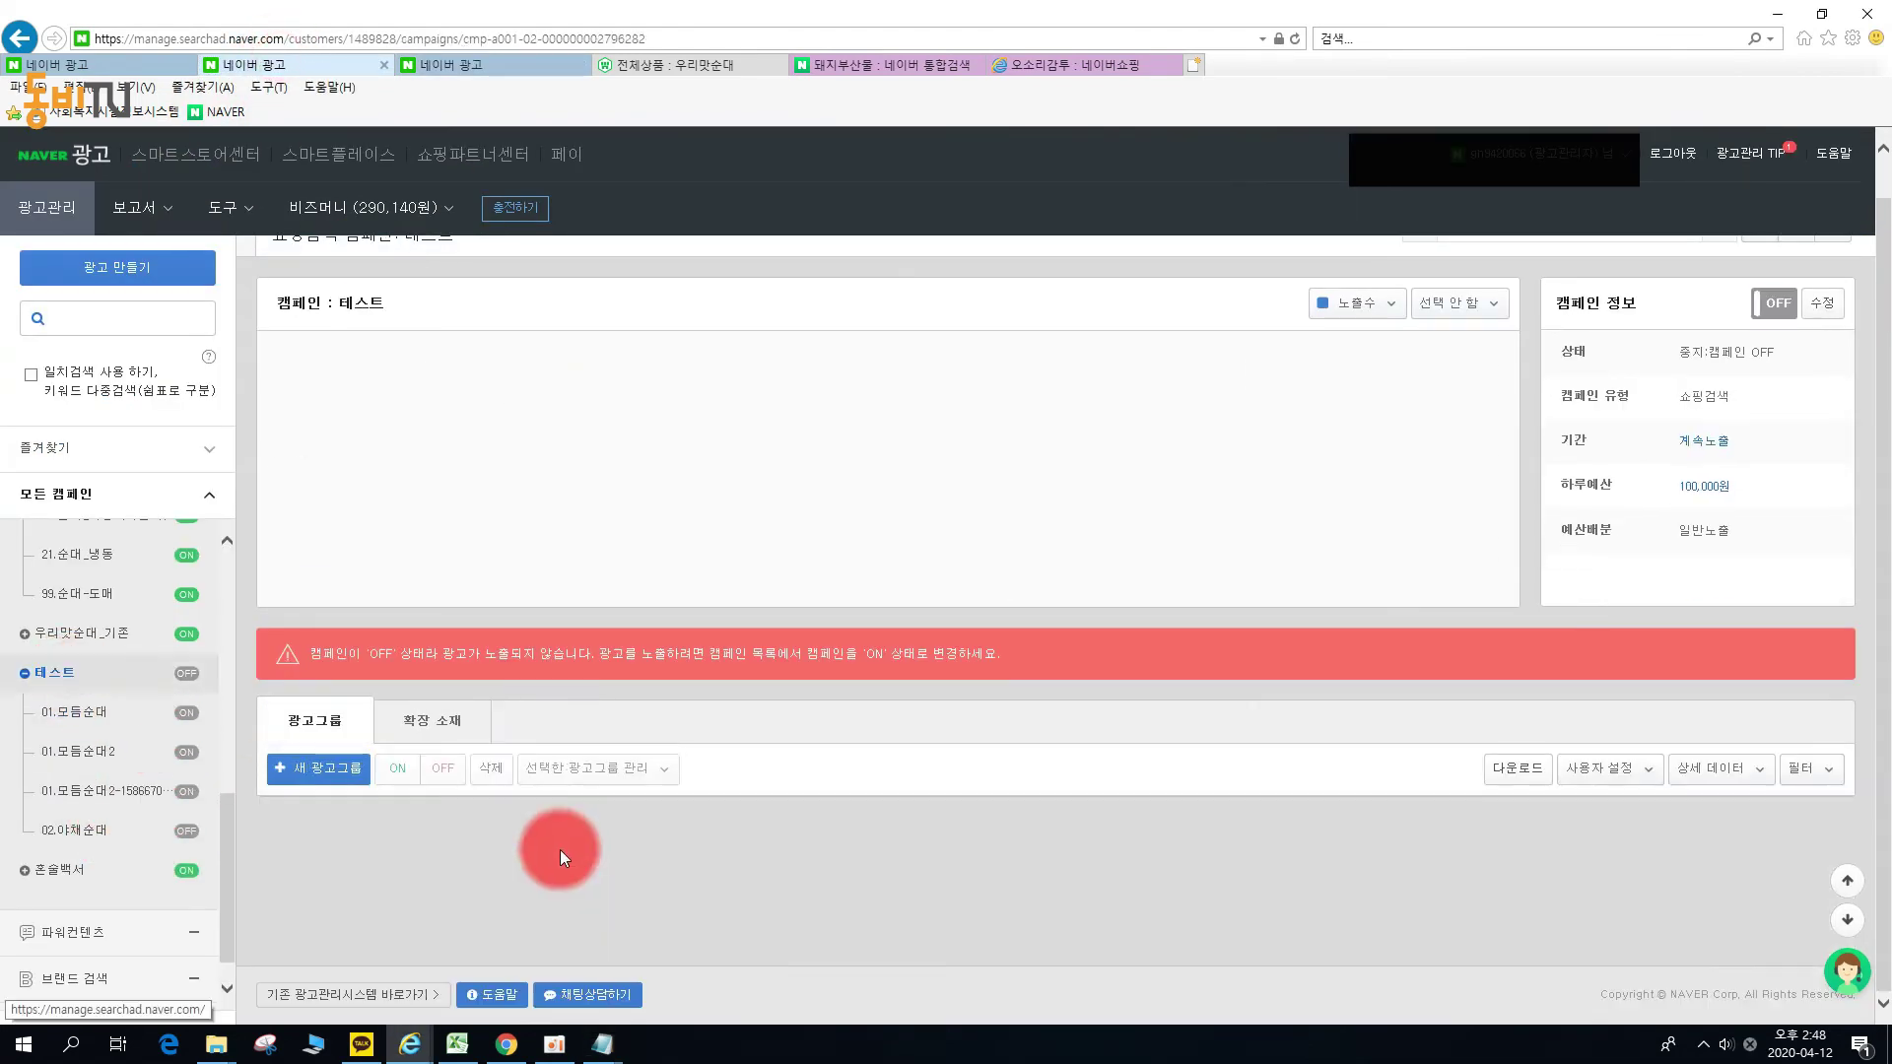
scroll(743, 920, "down", 3)
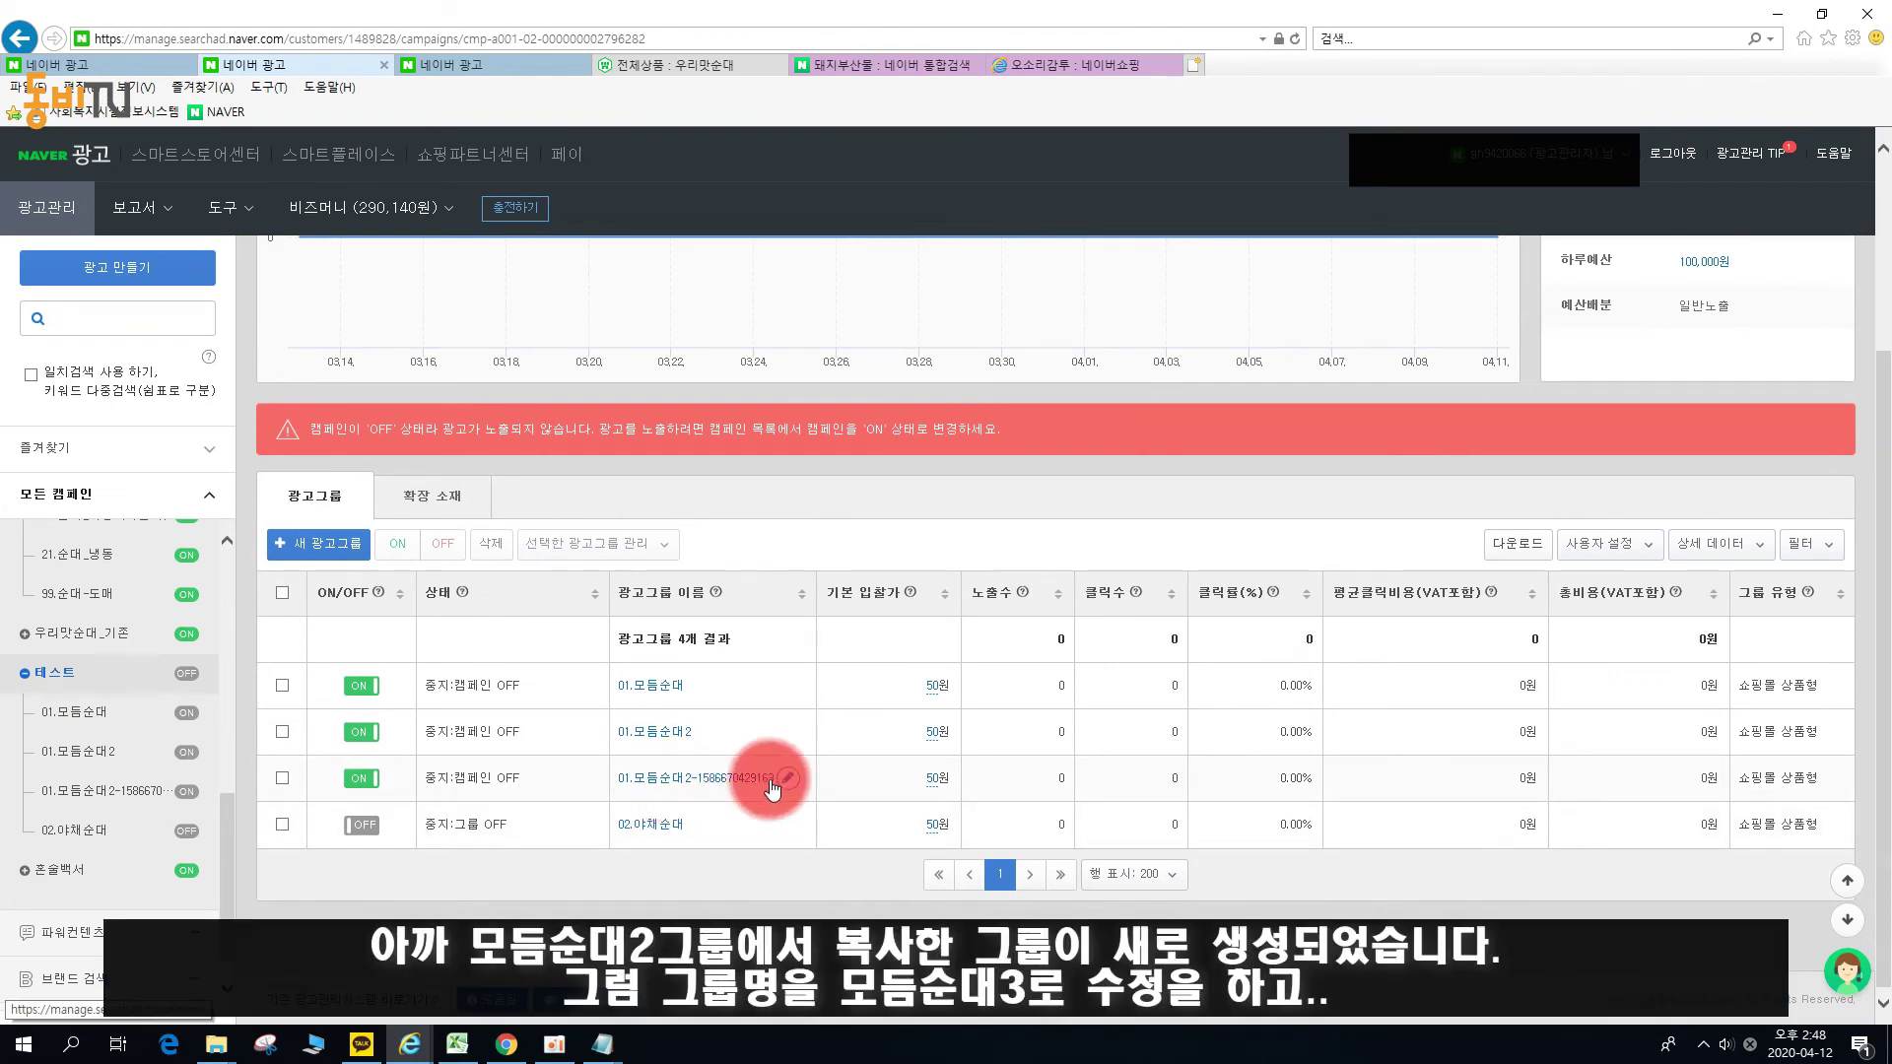
left_click(794, 782)
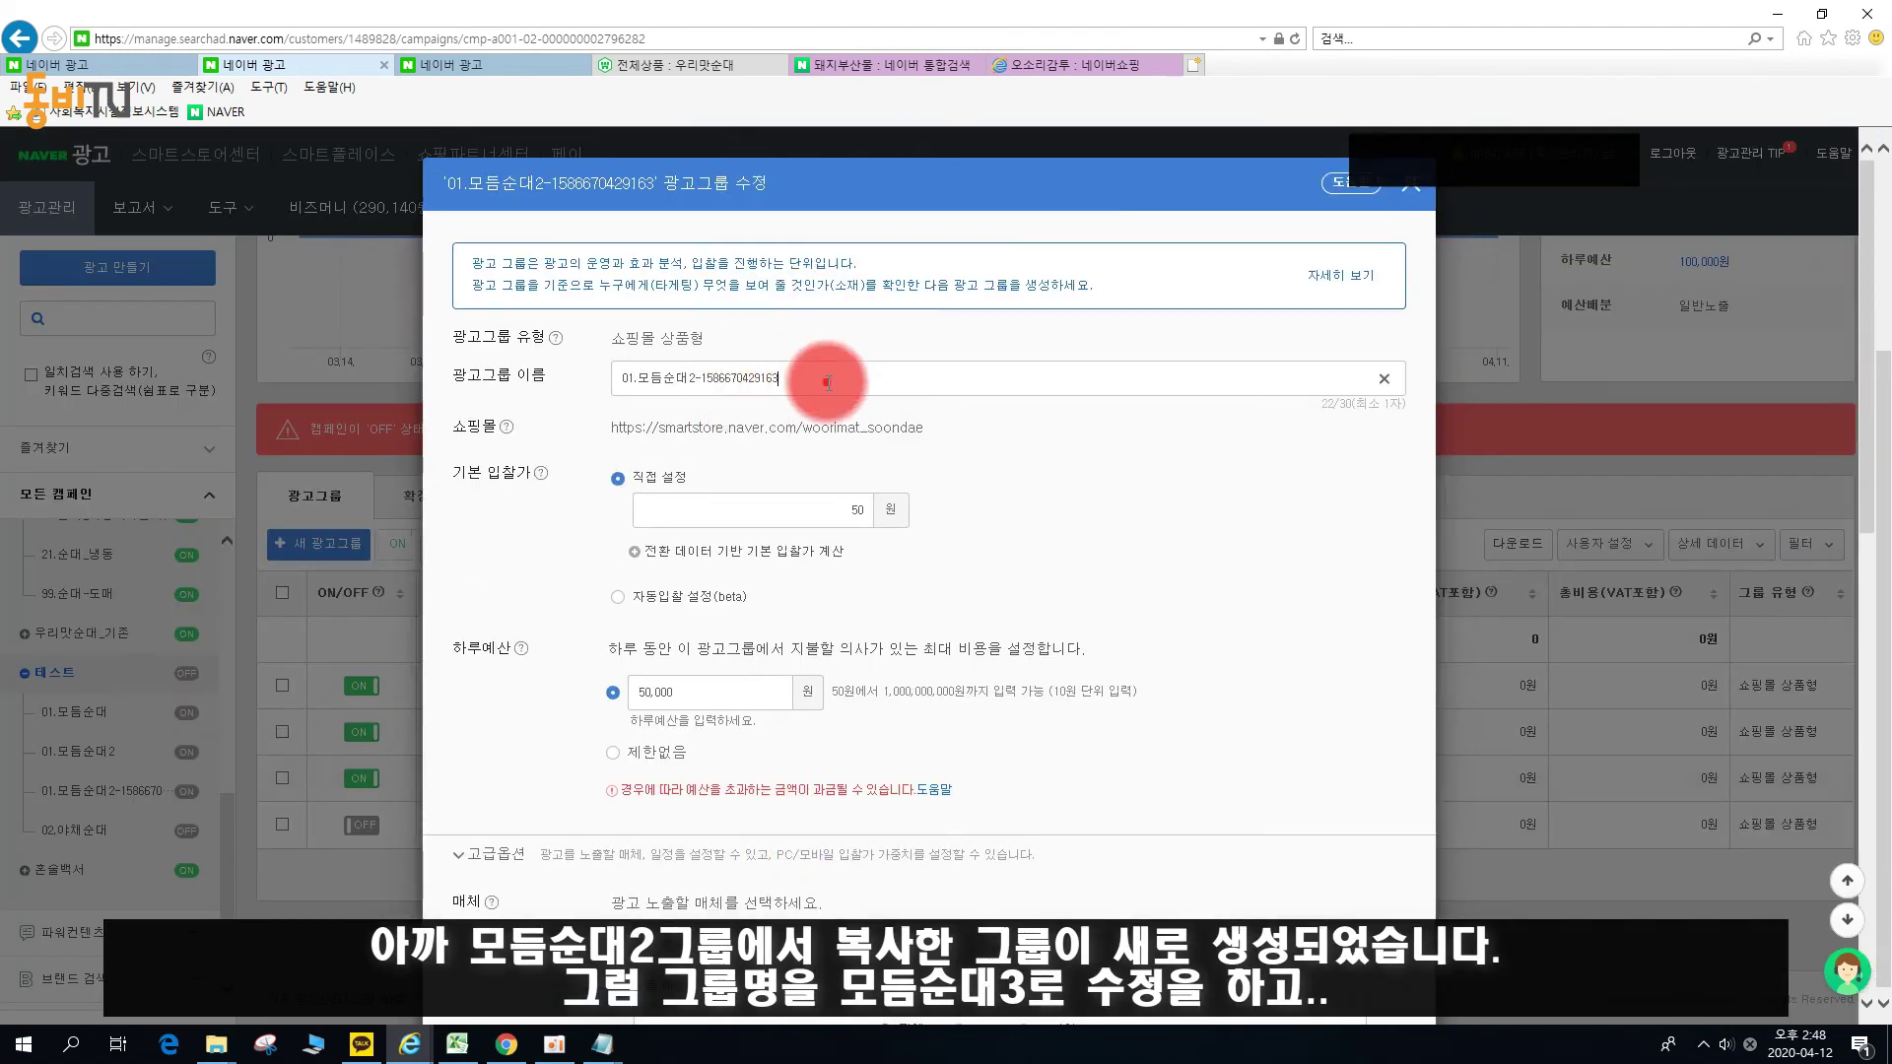
left_click(829, 383)
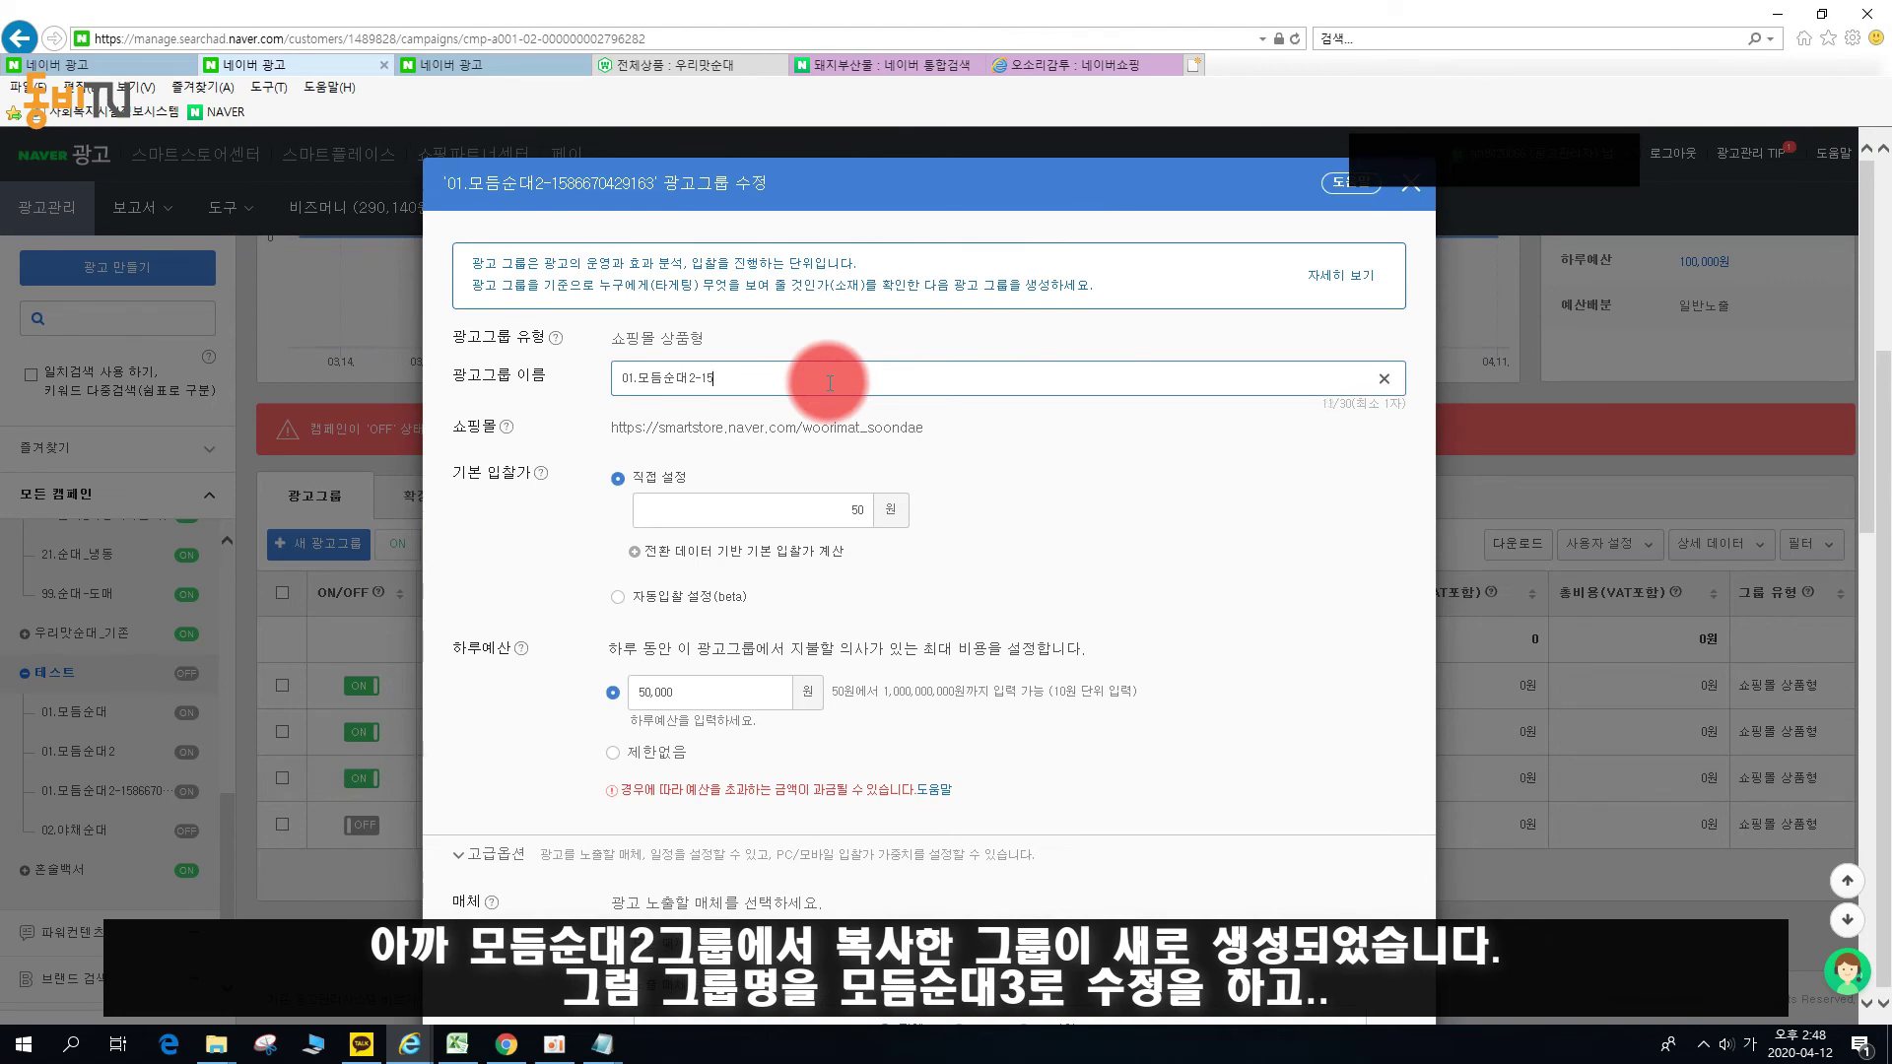
scroll(1062, 581, "down", 10)
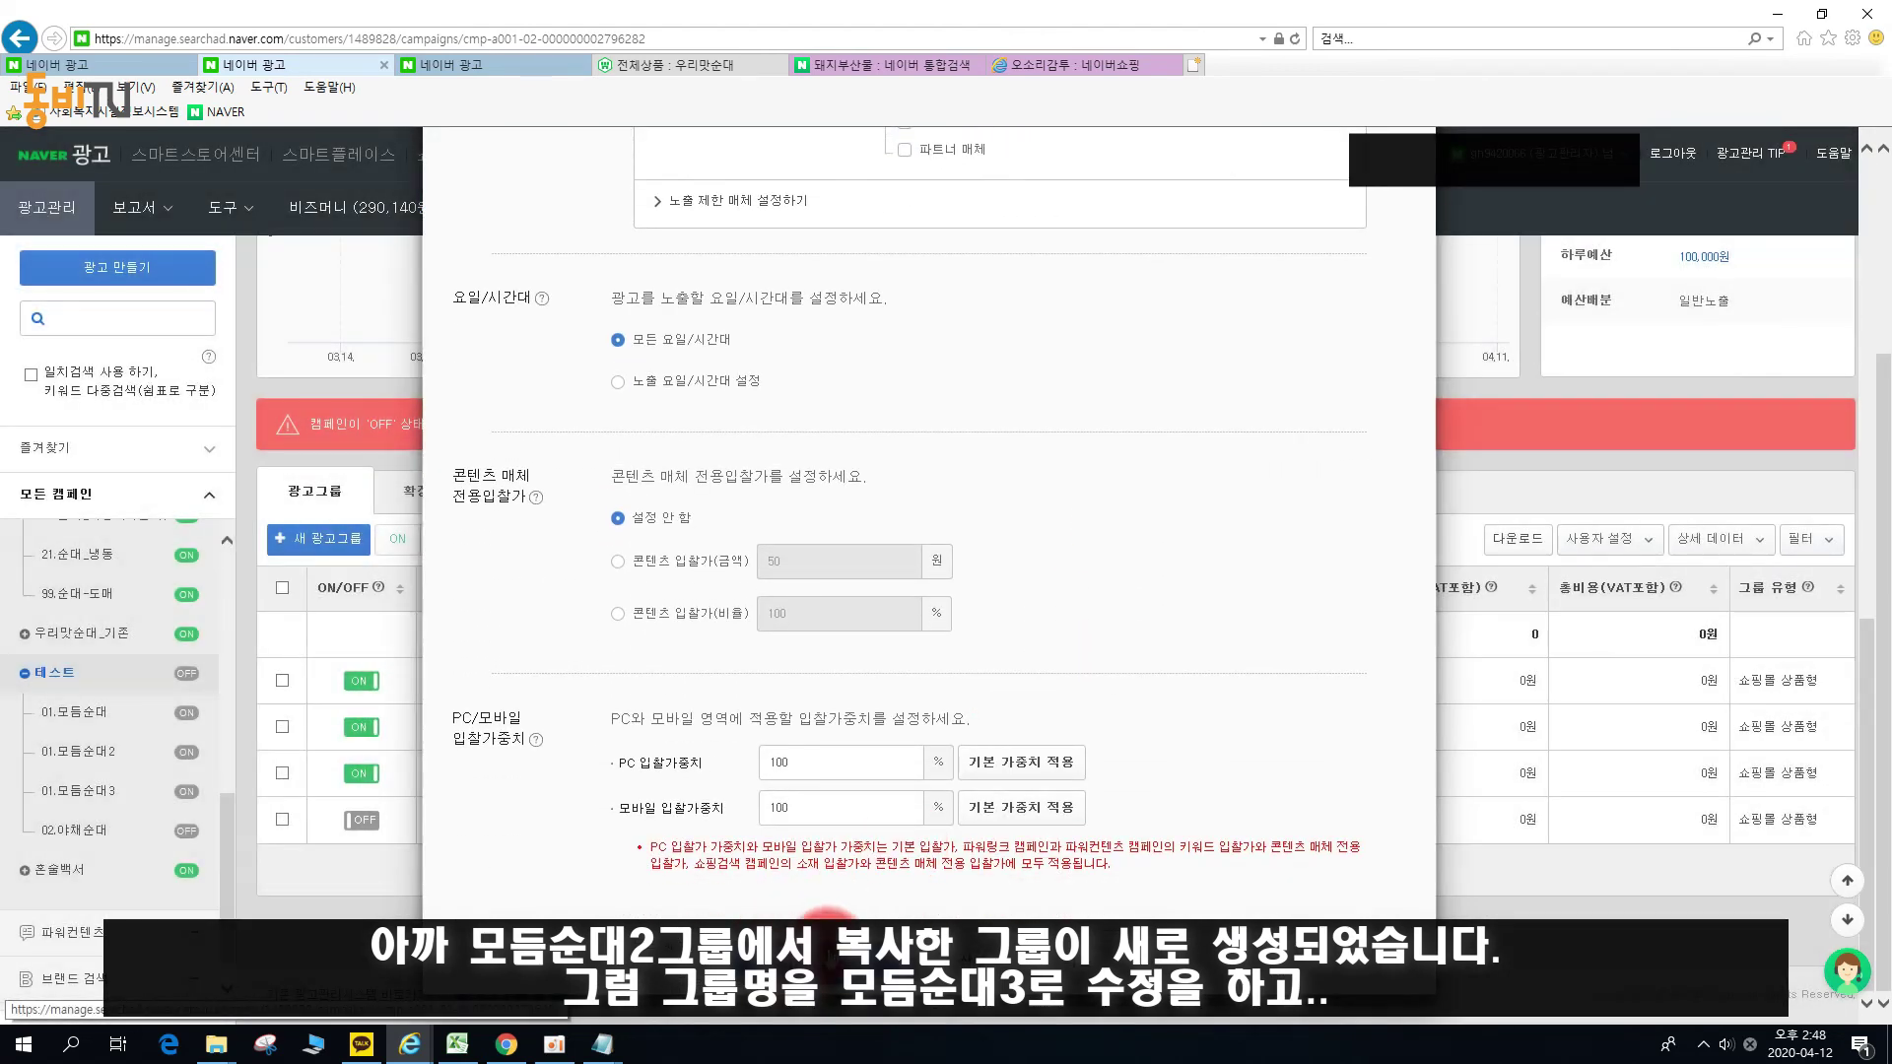
left_click(827, 941)
Open the 01.모듬순대3 ad group and check the excluded keywords carried over from the copied group.
left_click(659, 773)
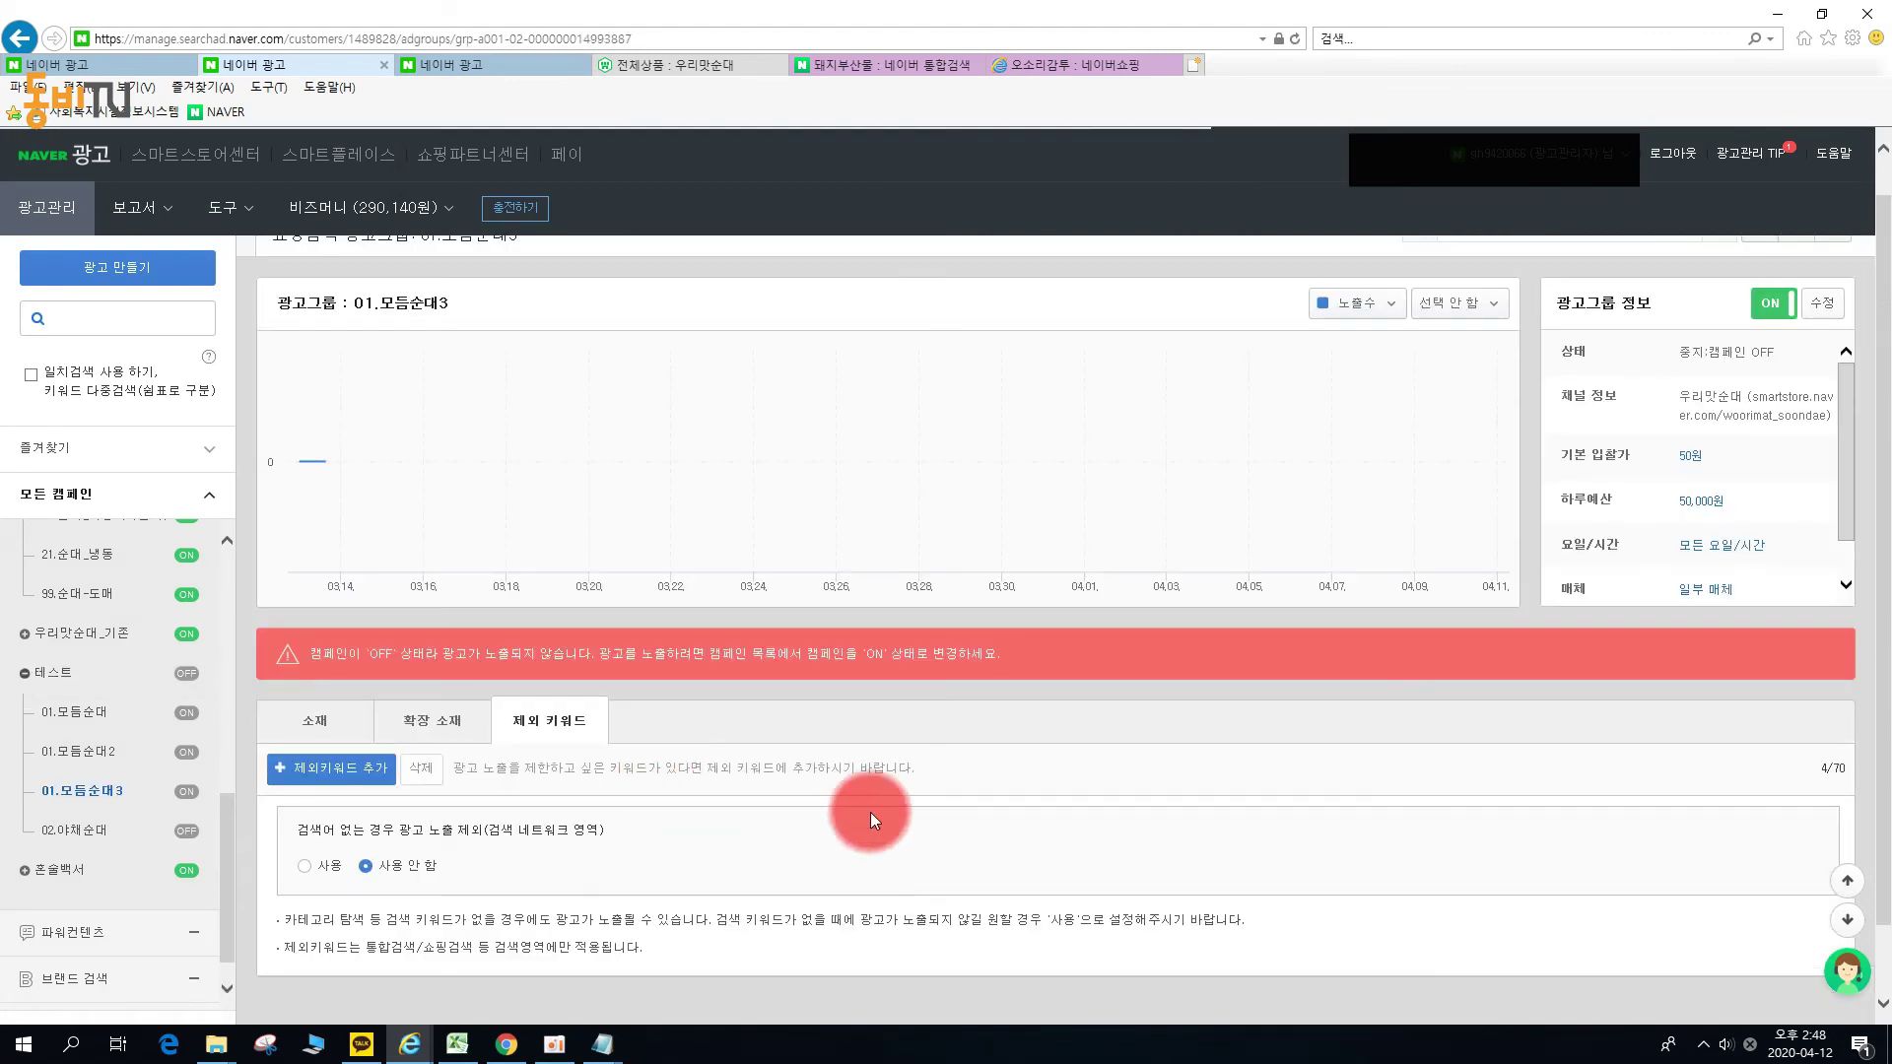
left_click(335, 720)
left_click(566, 728)
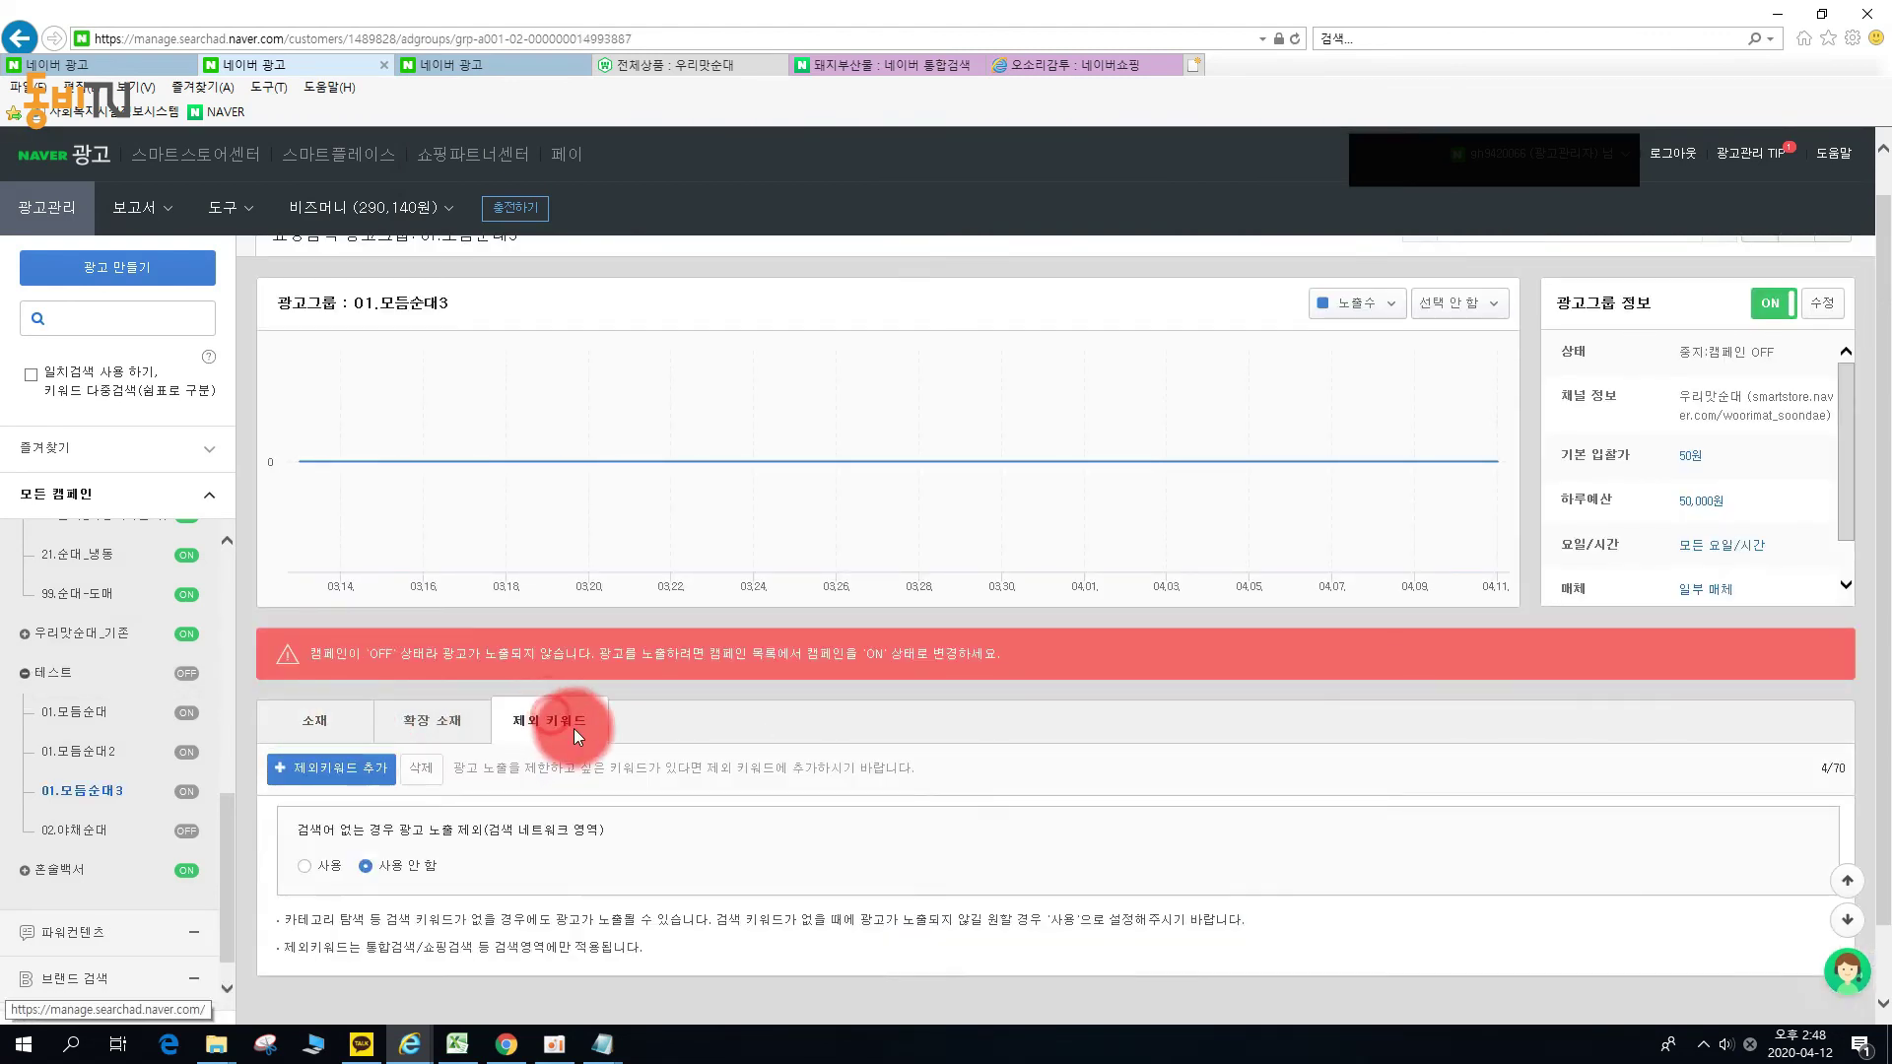
scroll(449, 887, "down", 2)
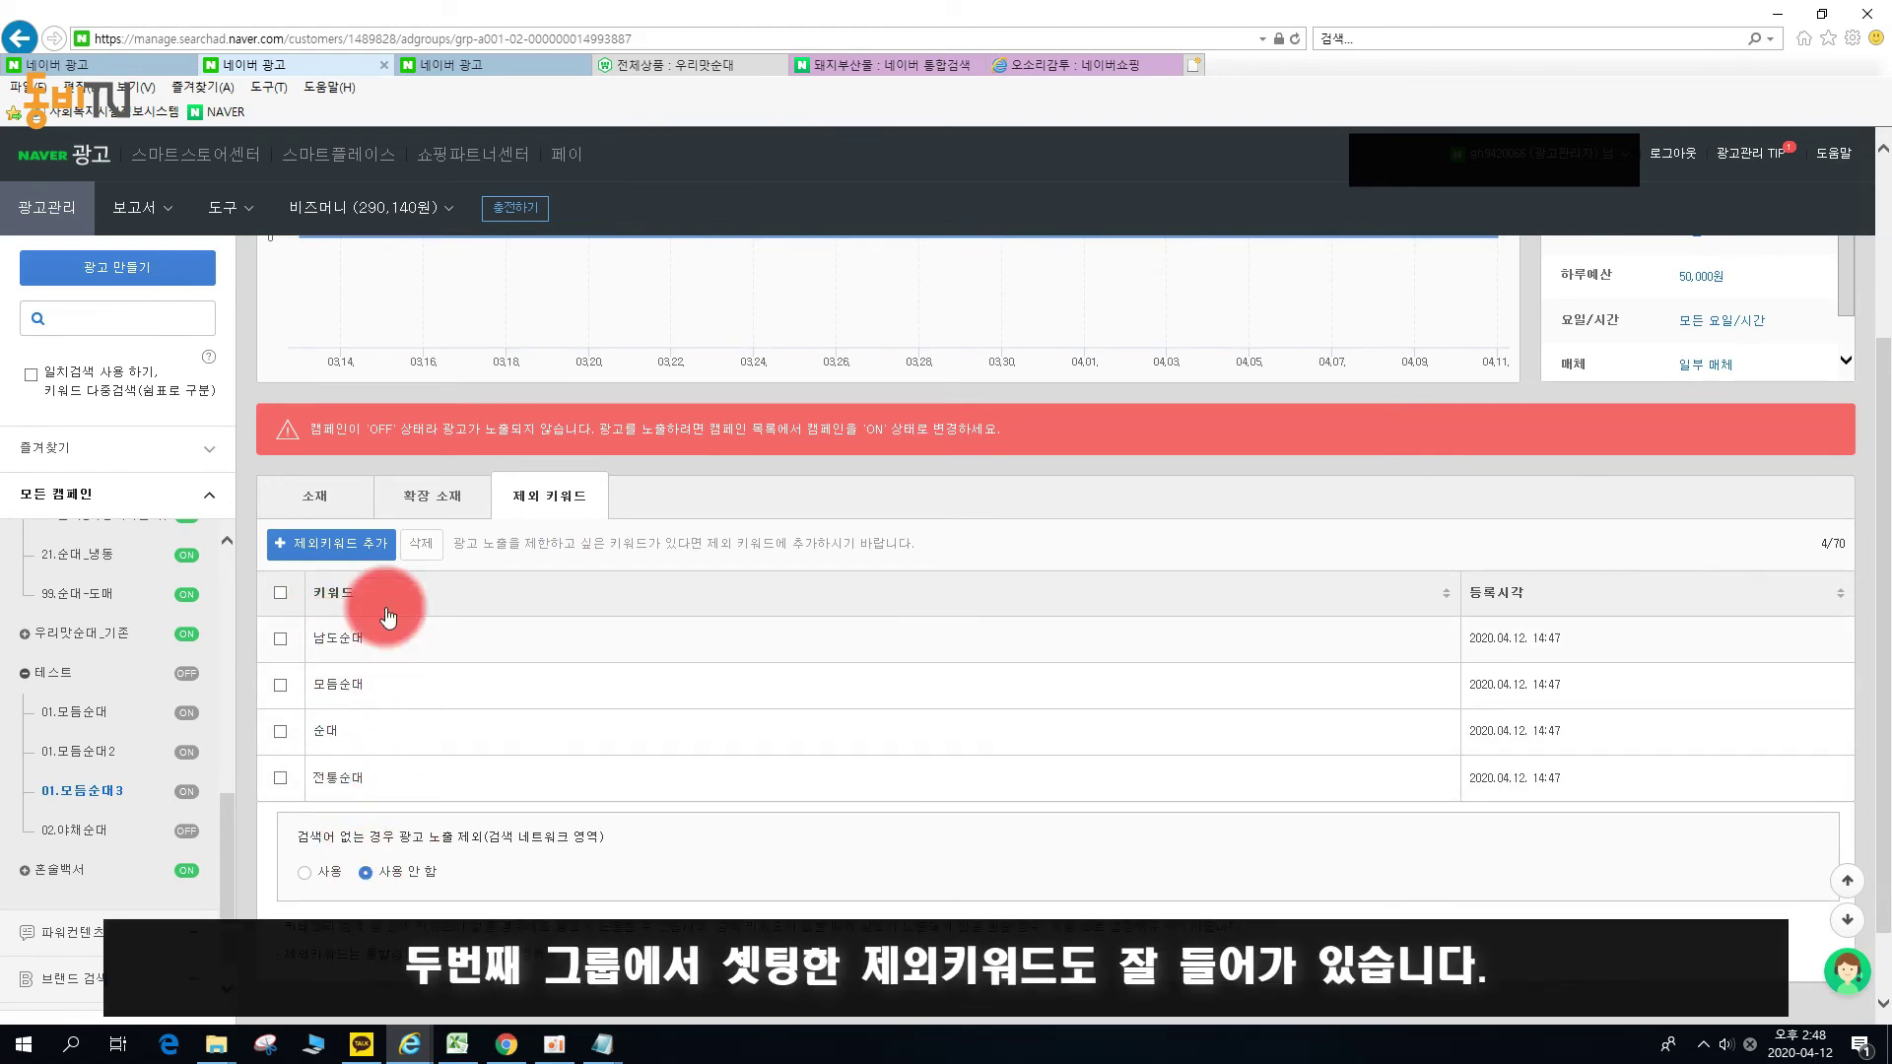
Set the display product name of the 01.모듬순대3 group's ad to 우리맛순대 오소리감투 돼지부산물 부속물 and save it.
left_click(330, 492)
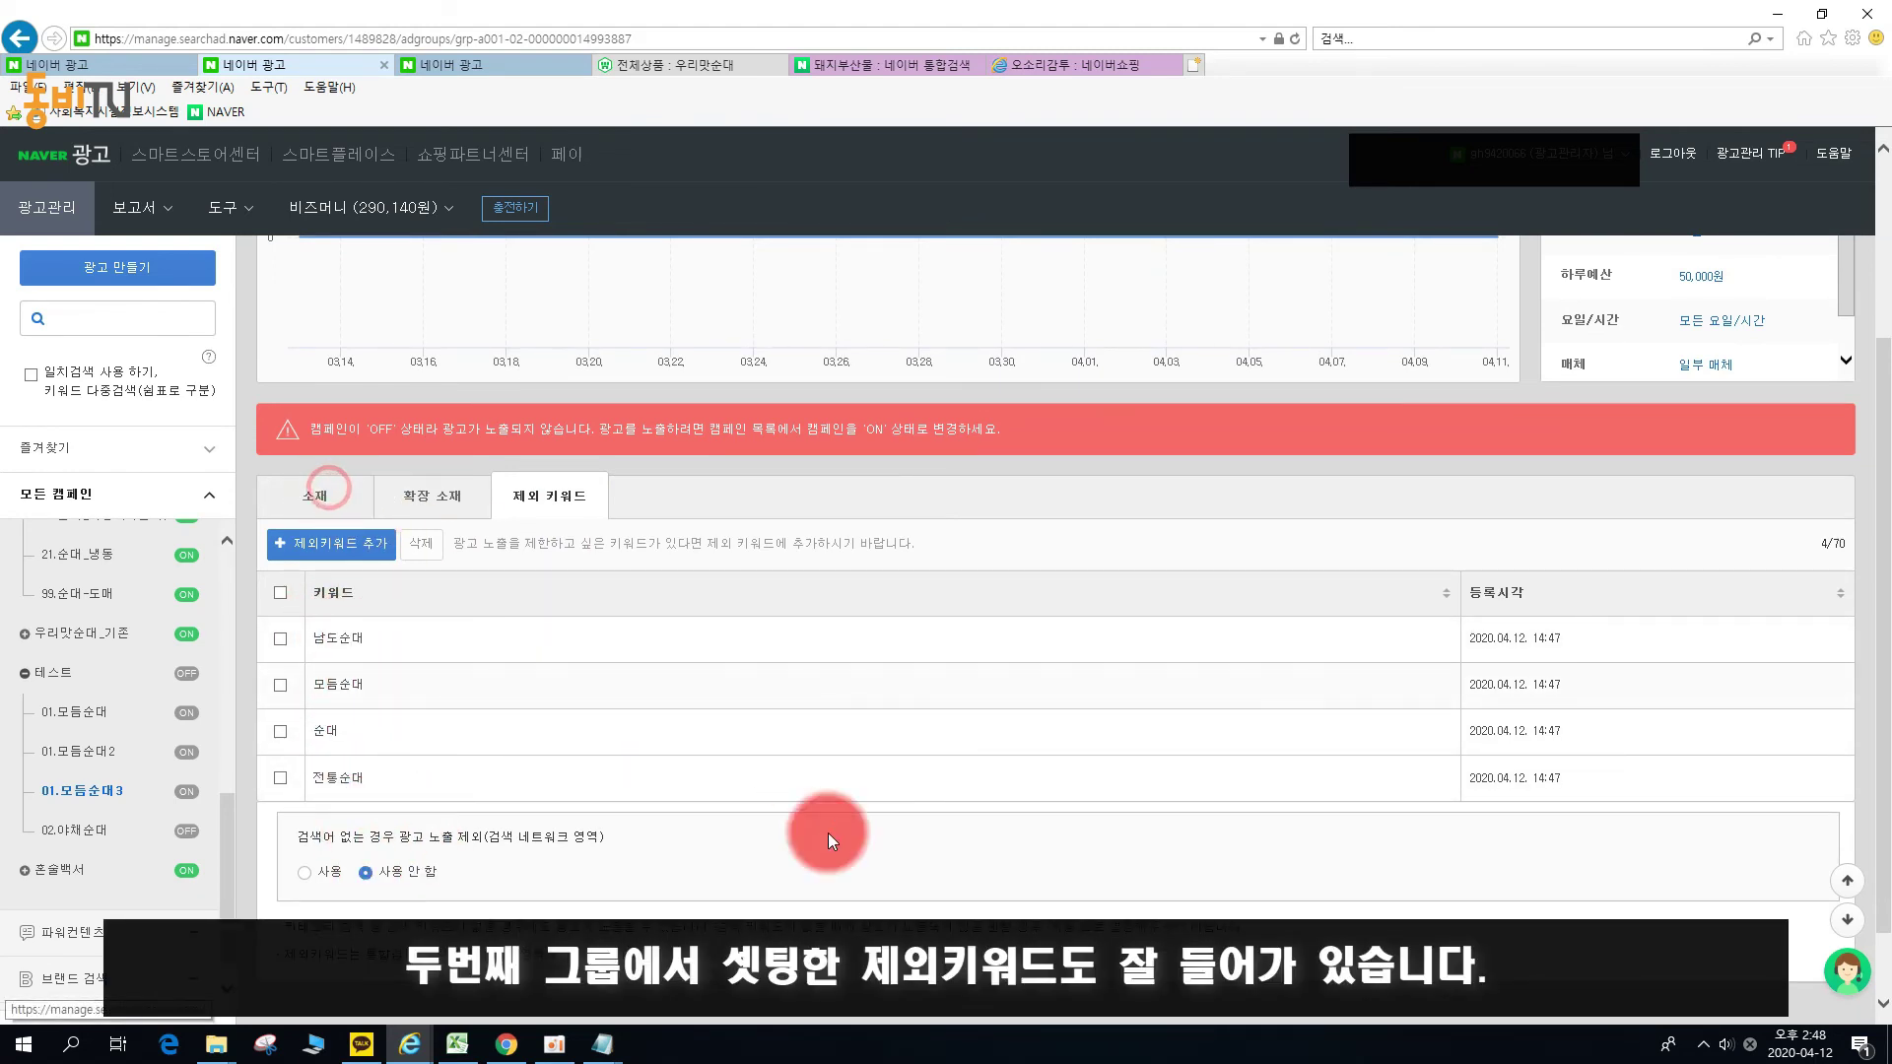
scroll(685, 788, "down", 2)
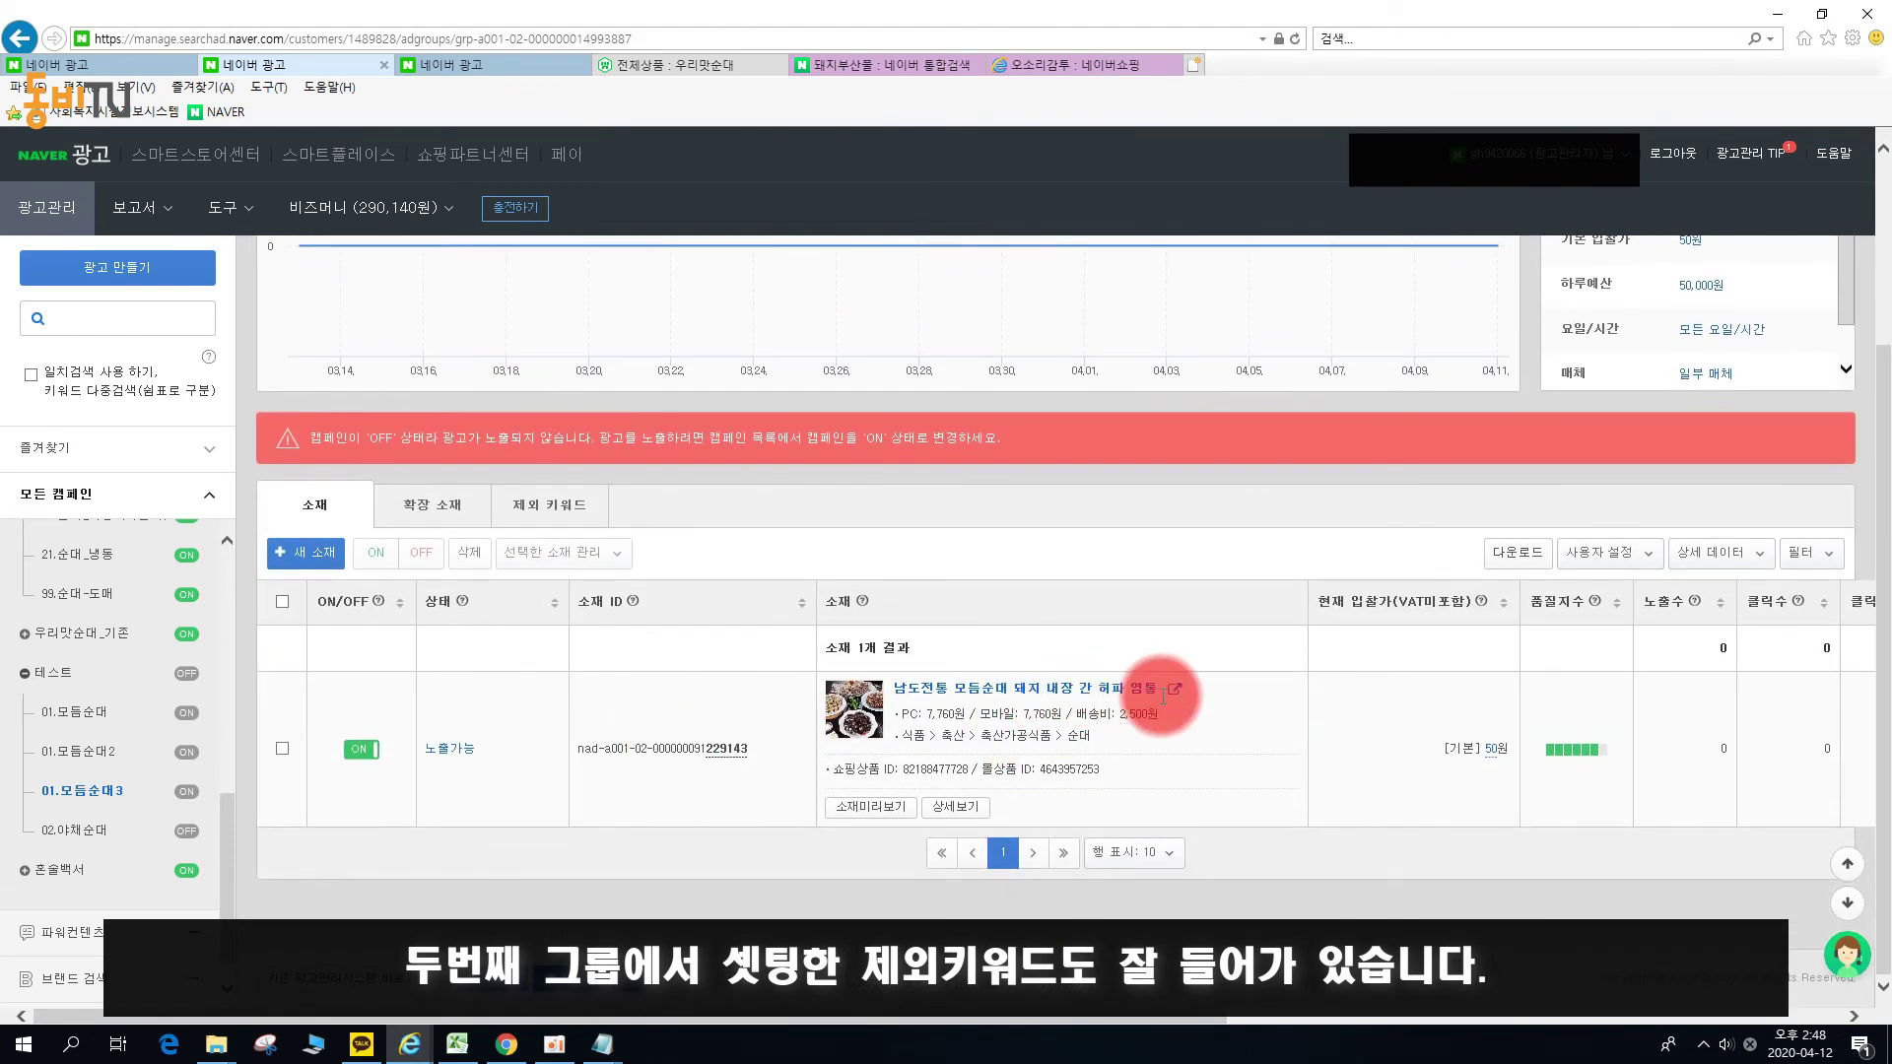
left_click(956, 806)
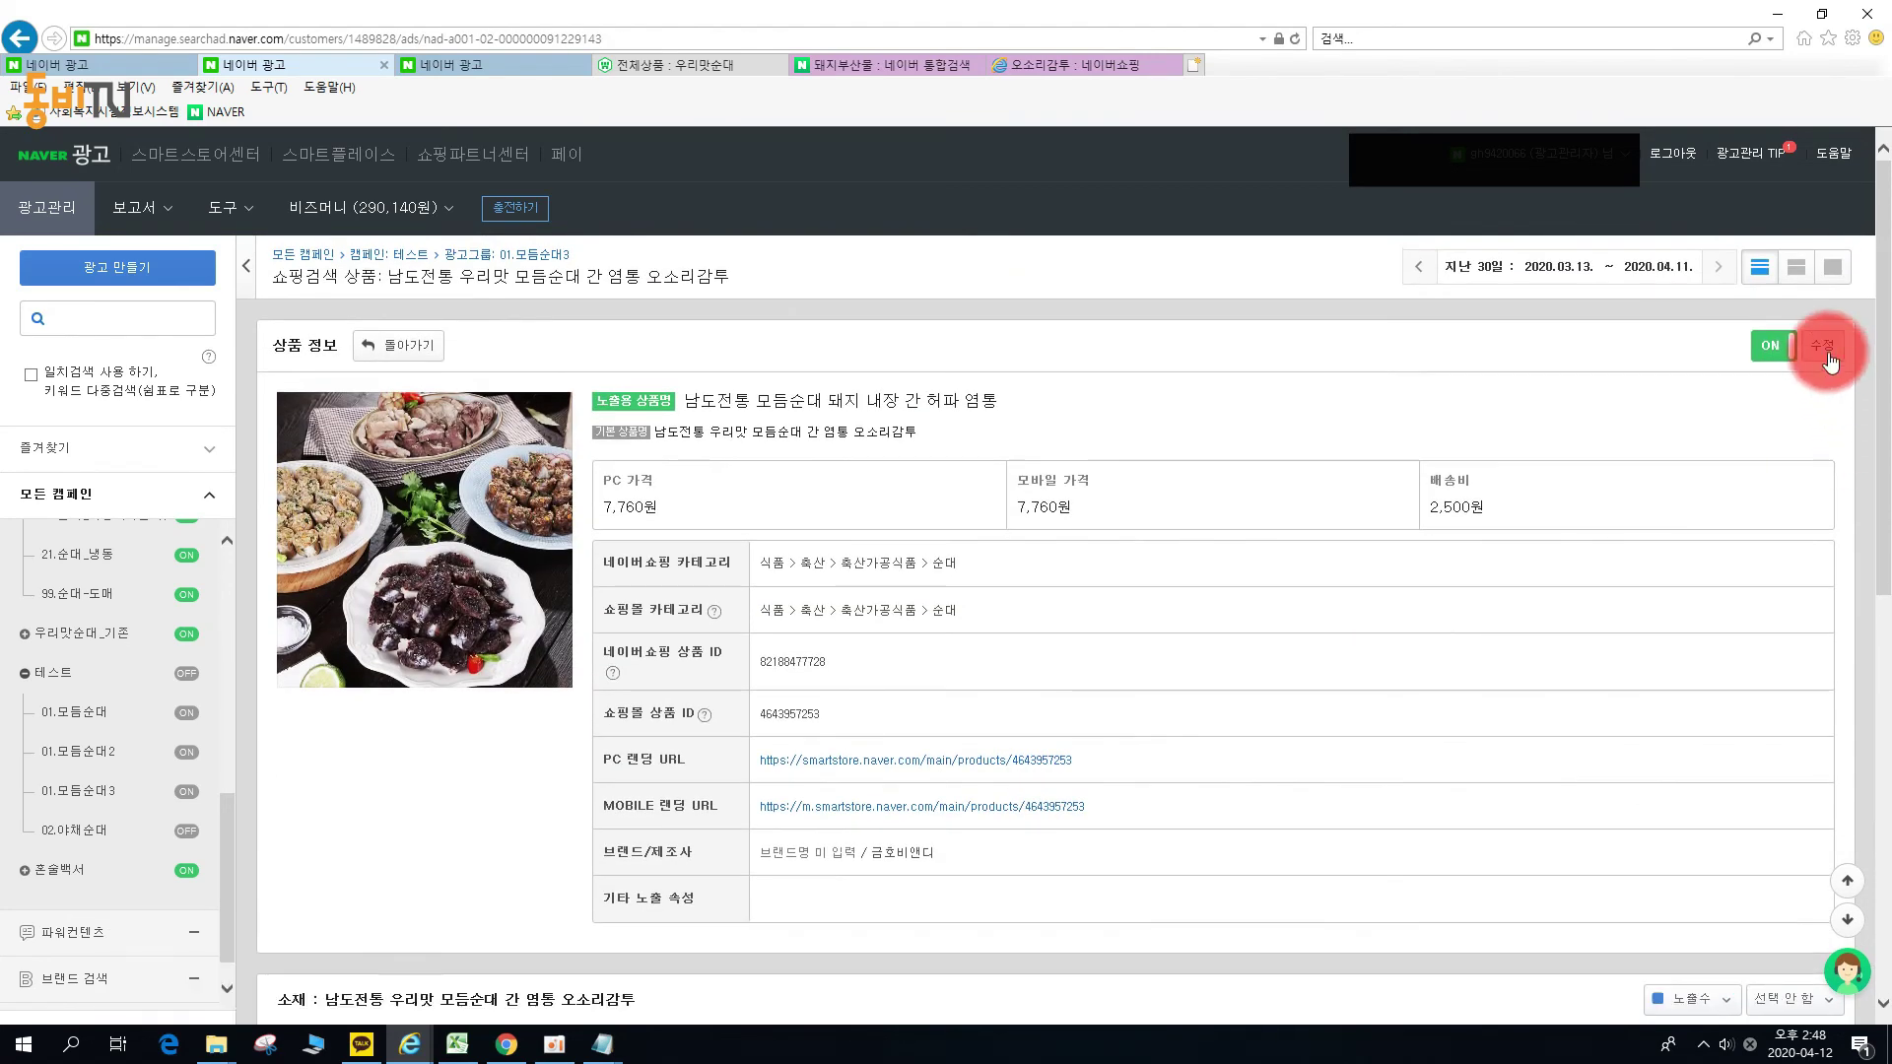
left_click(1823, 349)
key("alt+Tab")
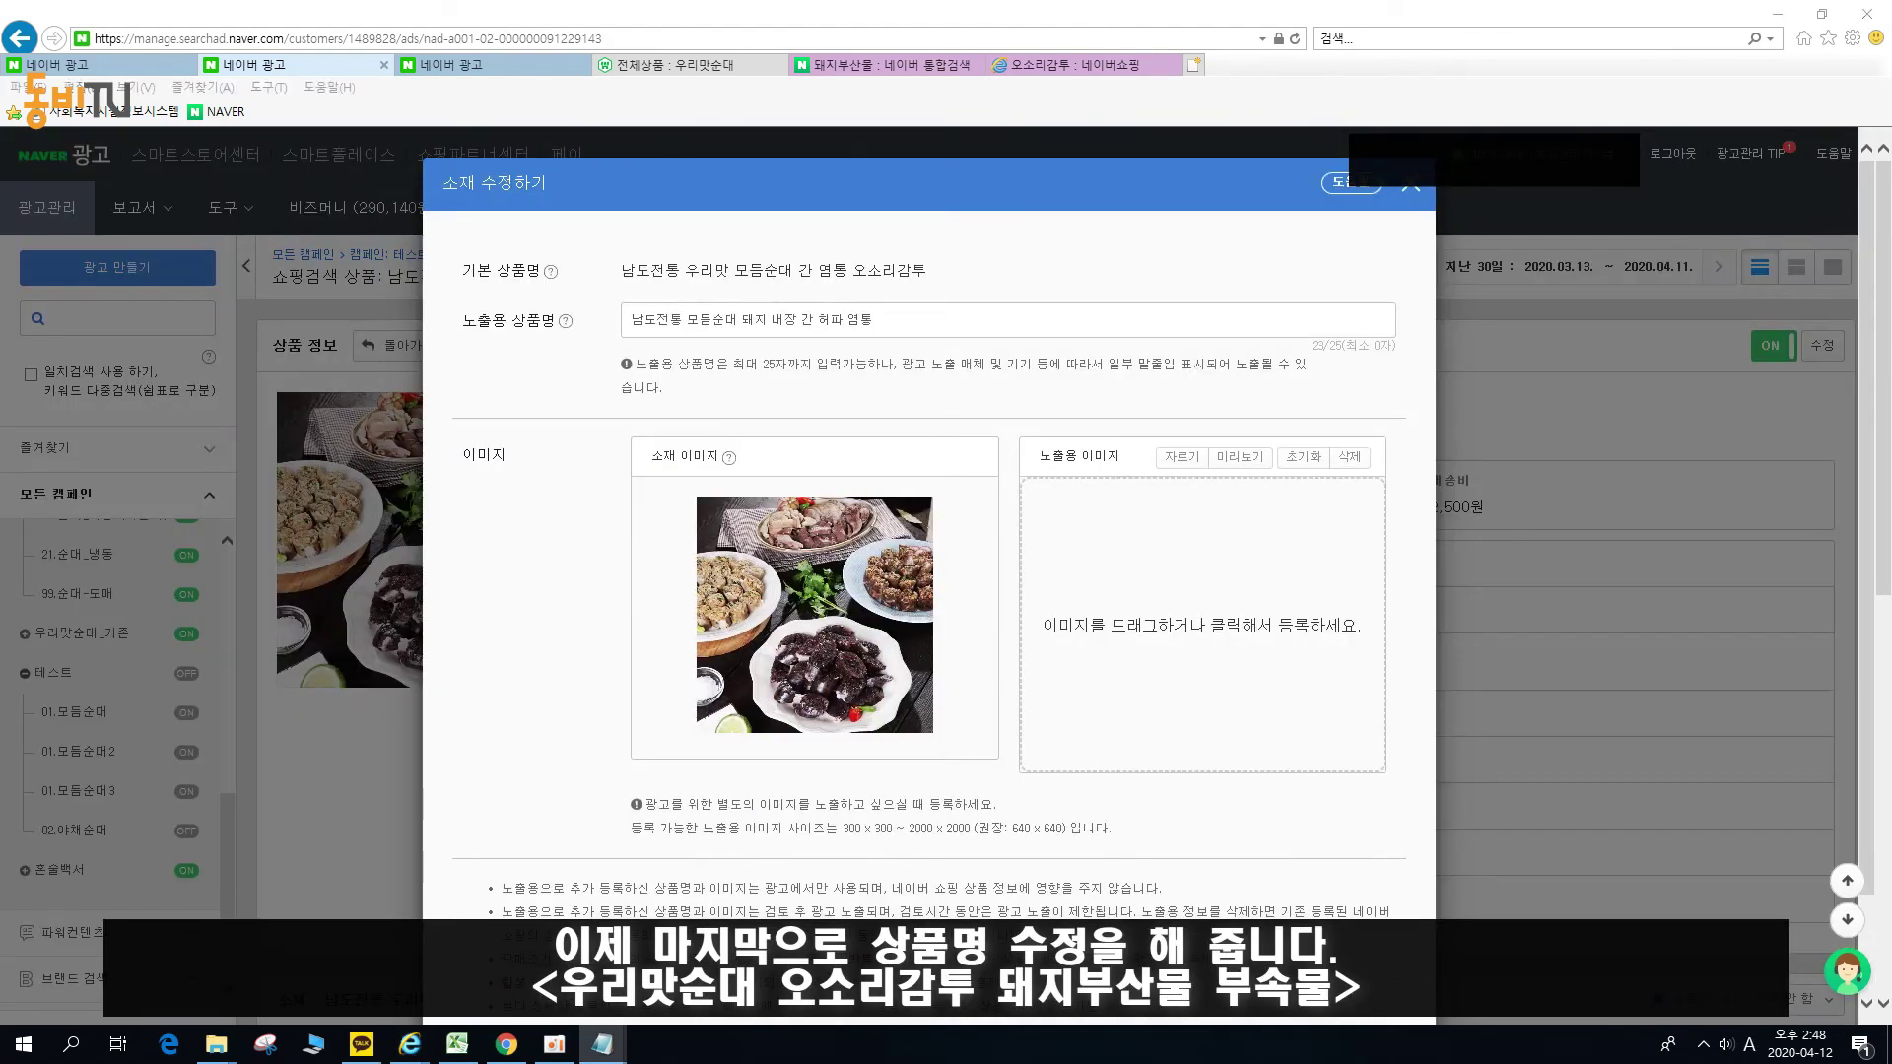
left_click(937, 319)
key("ctrl+a")
type("우리맛순대 오소리감투 돼지부산물 부속물")
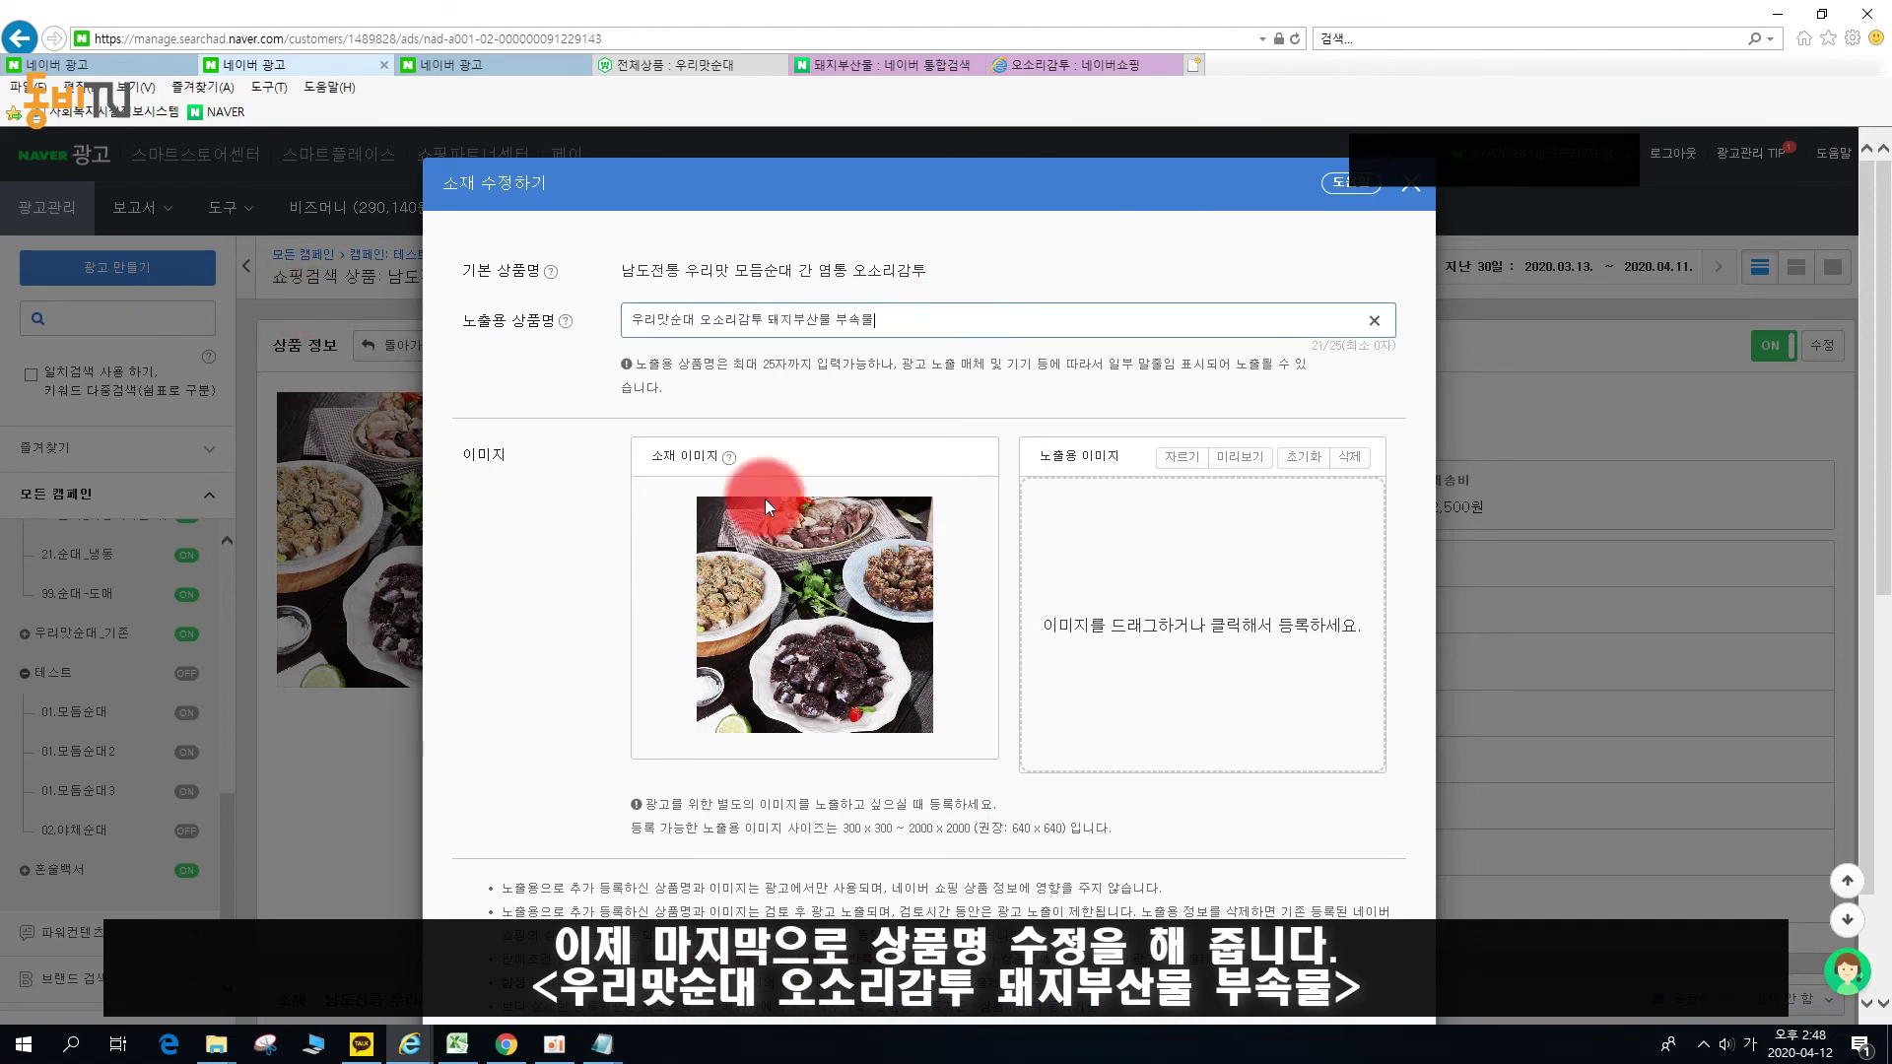
scroll(956, 719, "down", 2)
left_click(869, 951)
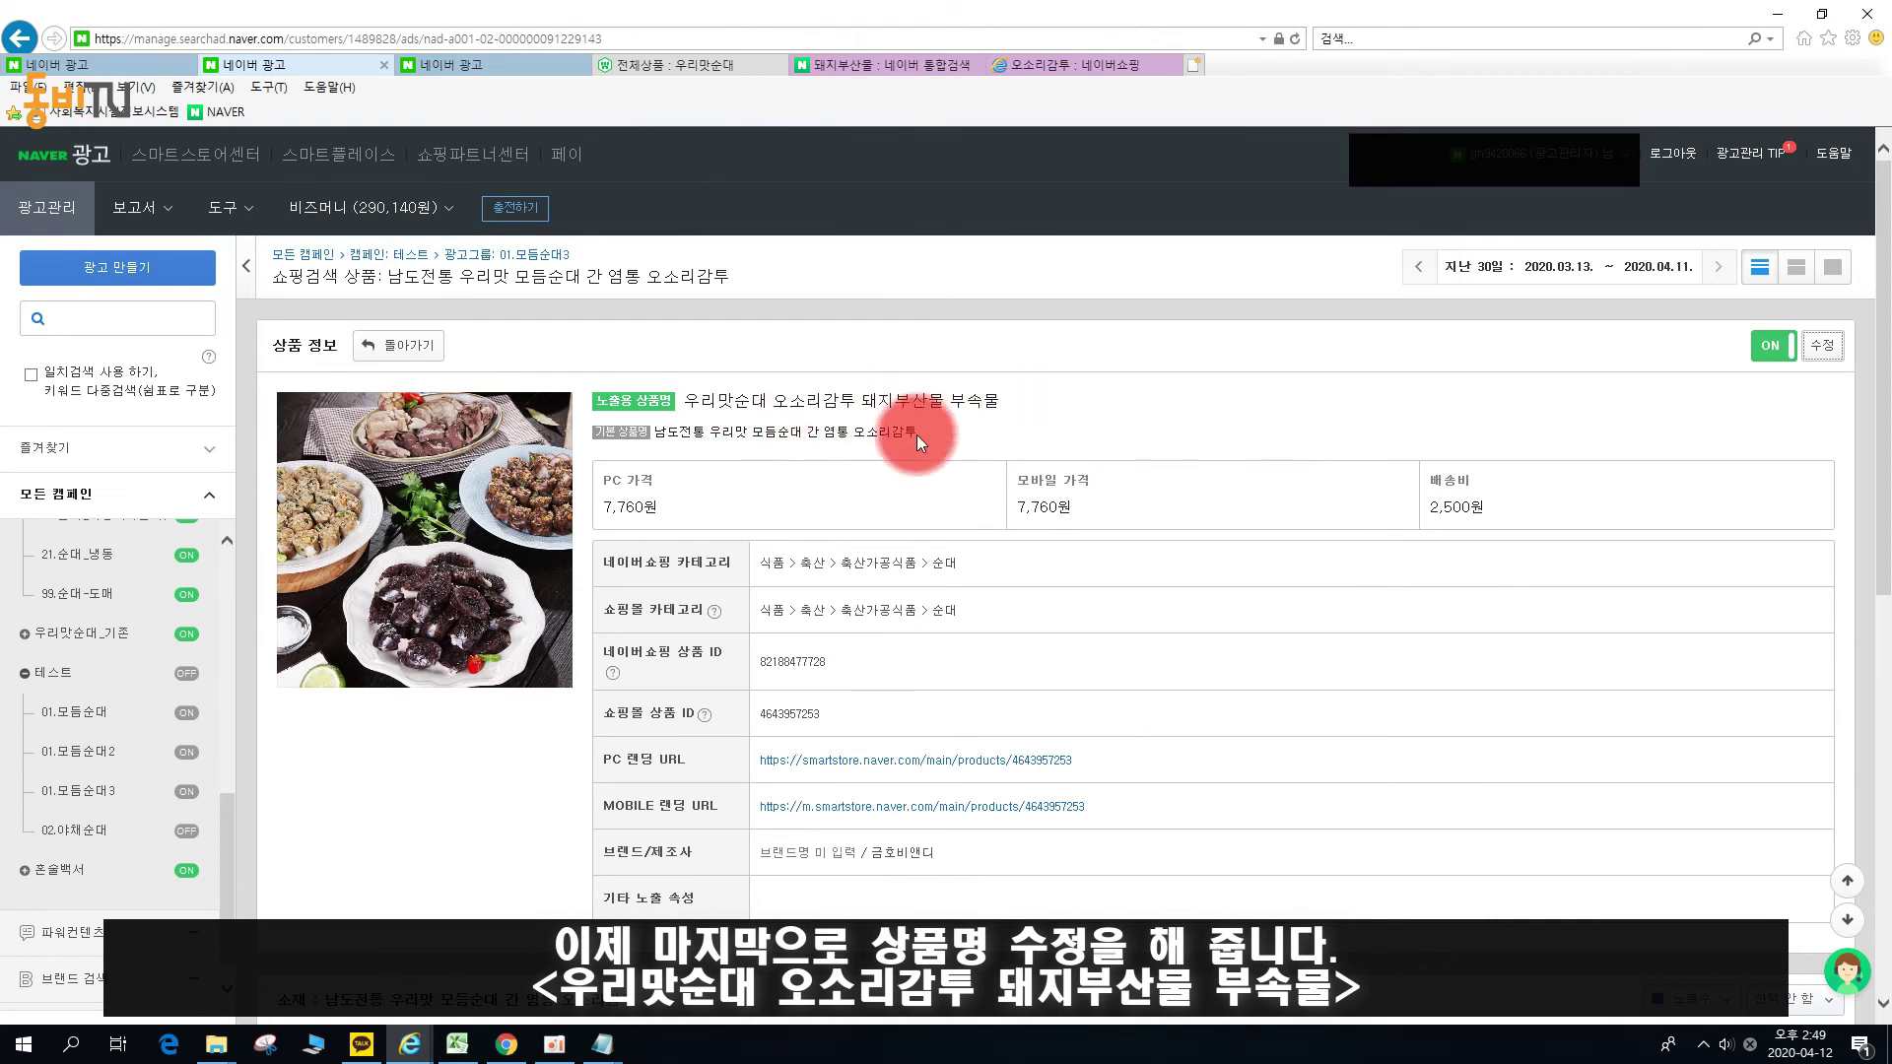
Compare the ad product names in the 01.모듬순대2 and 01.모듬순대3 groups for overlapping keywords.
left_click(399, 345)
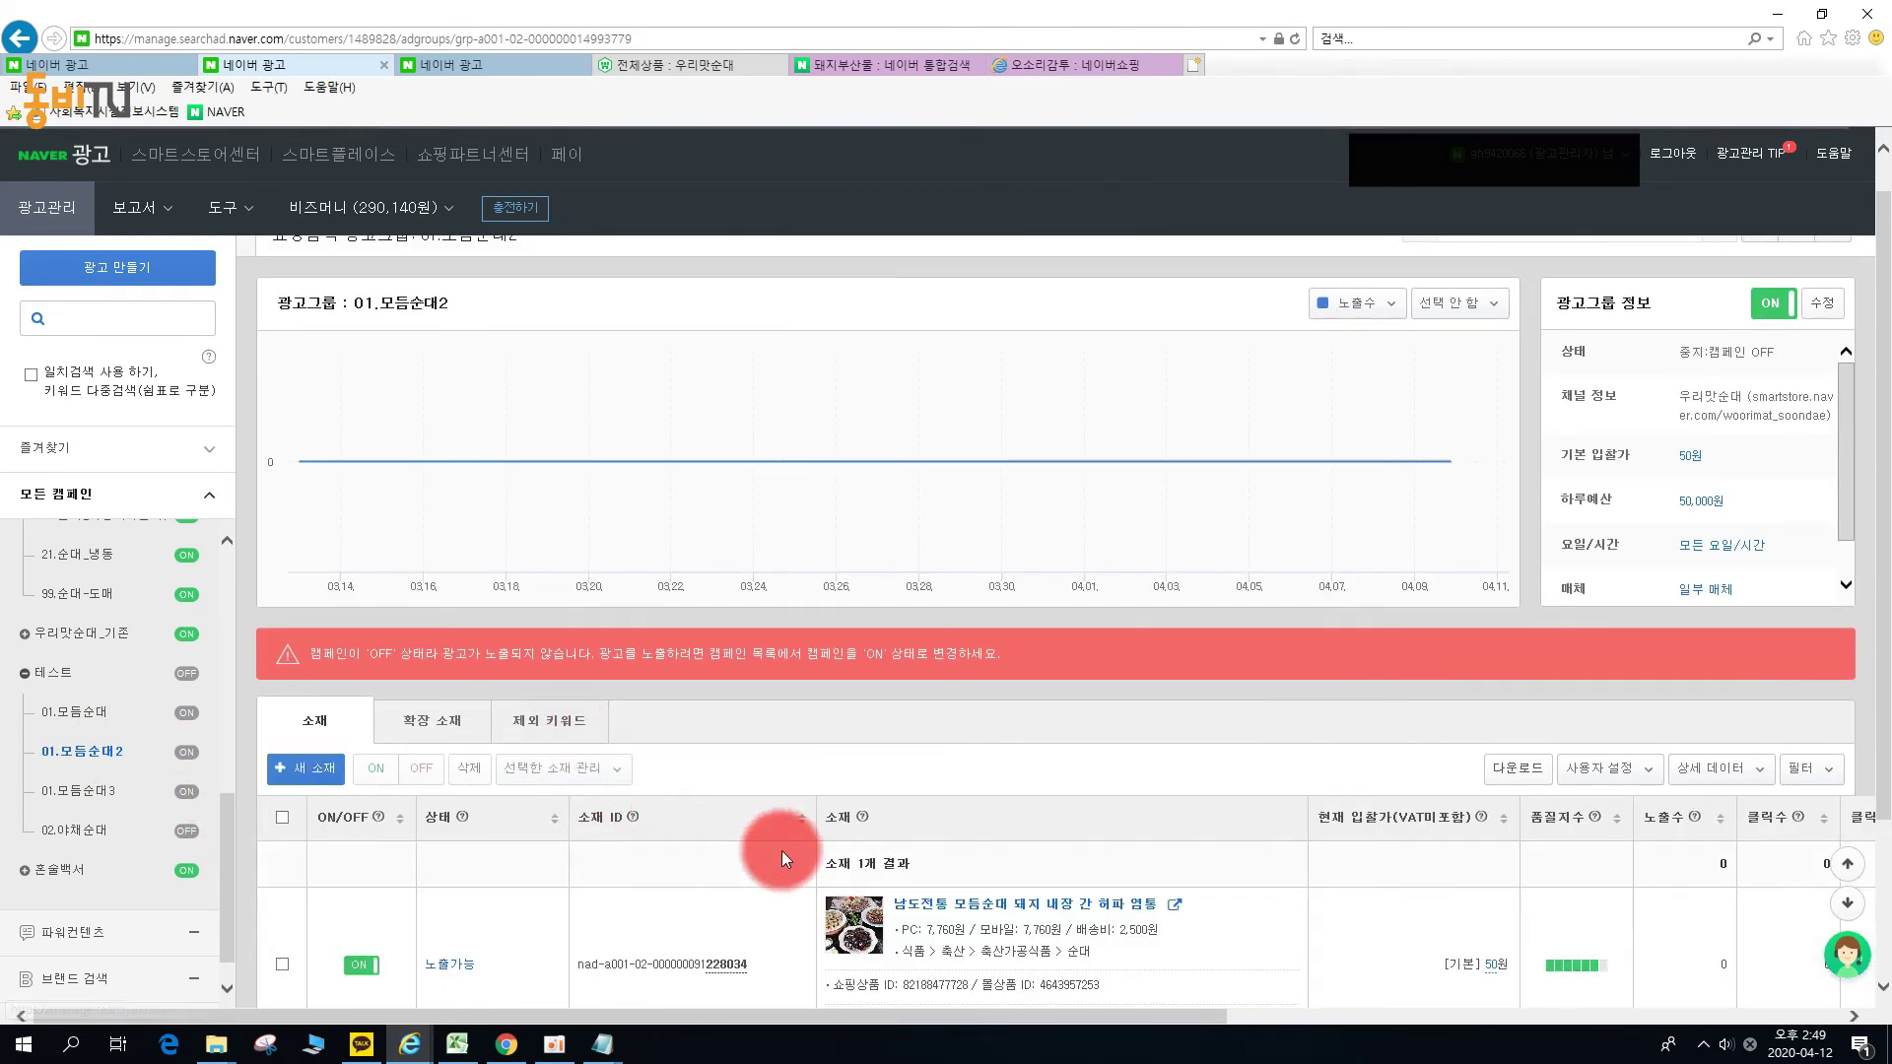
scroll(749, 833, "down", 3)
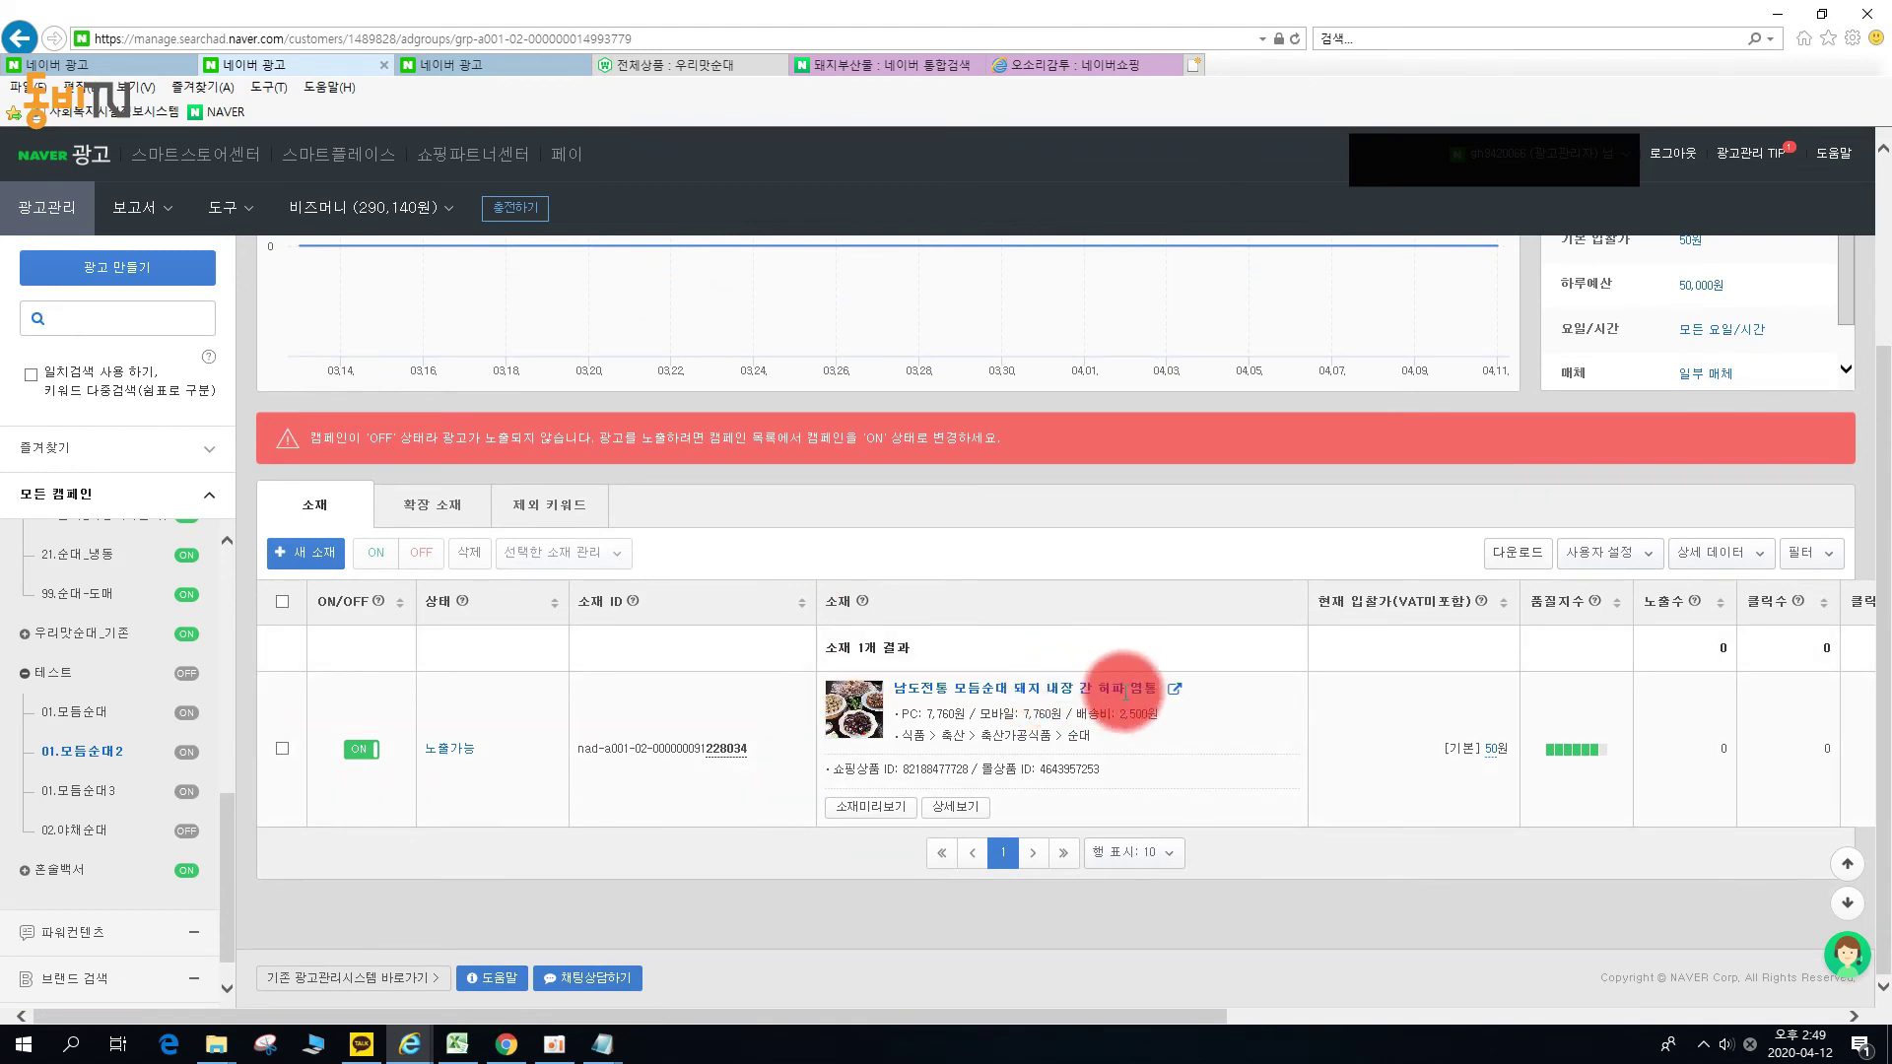
left_click(111, 791)
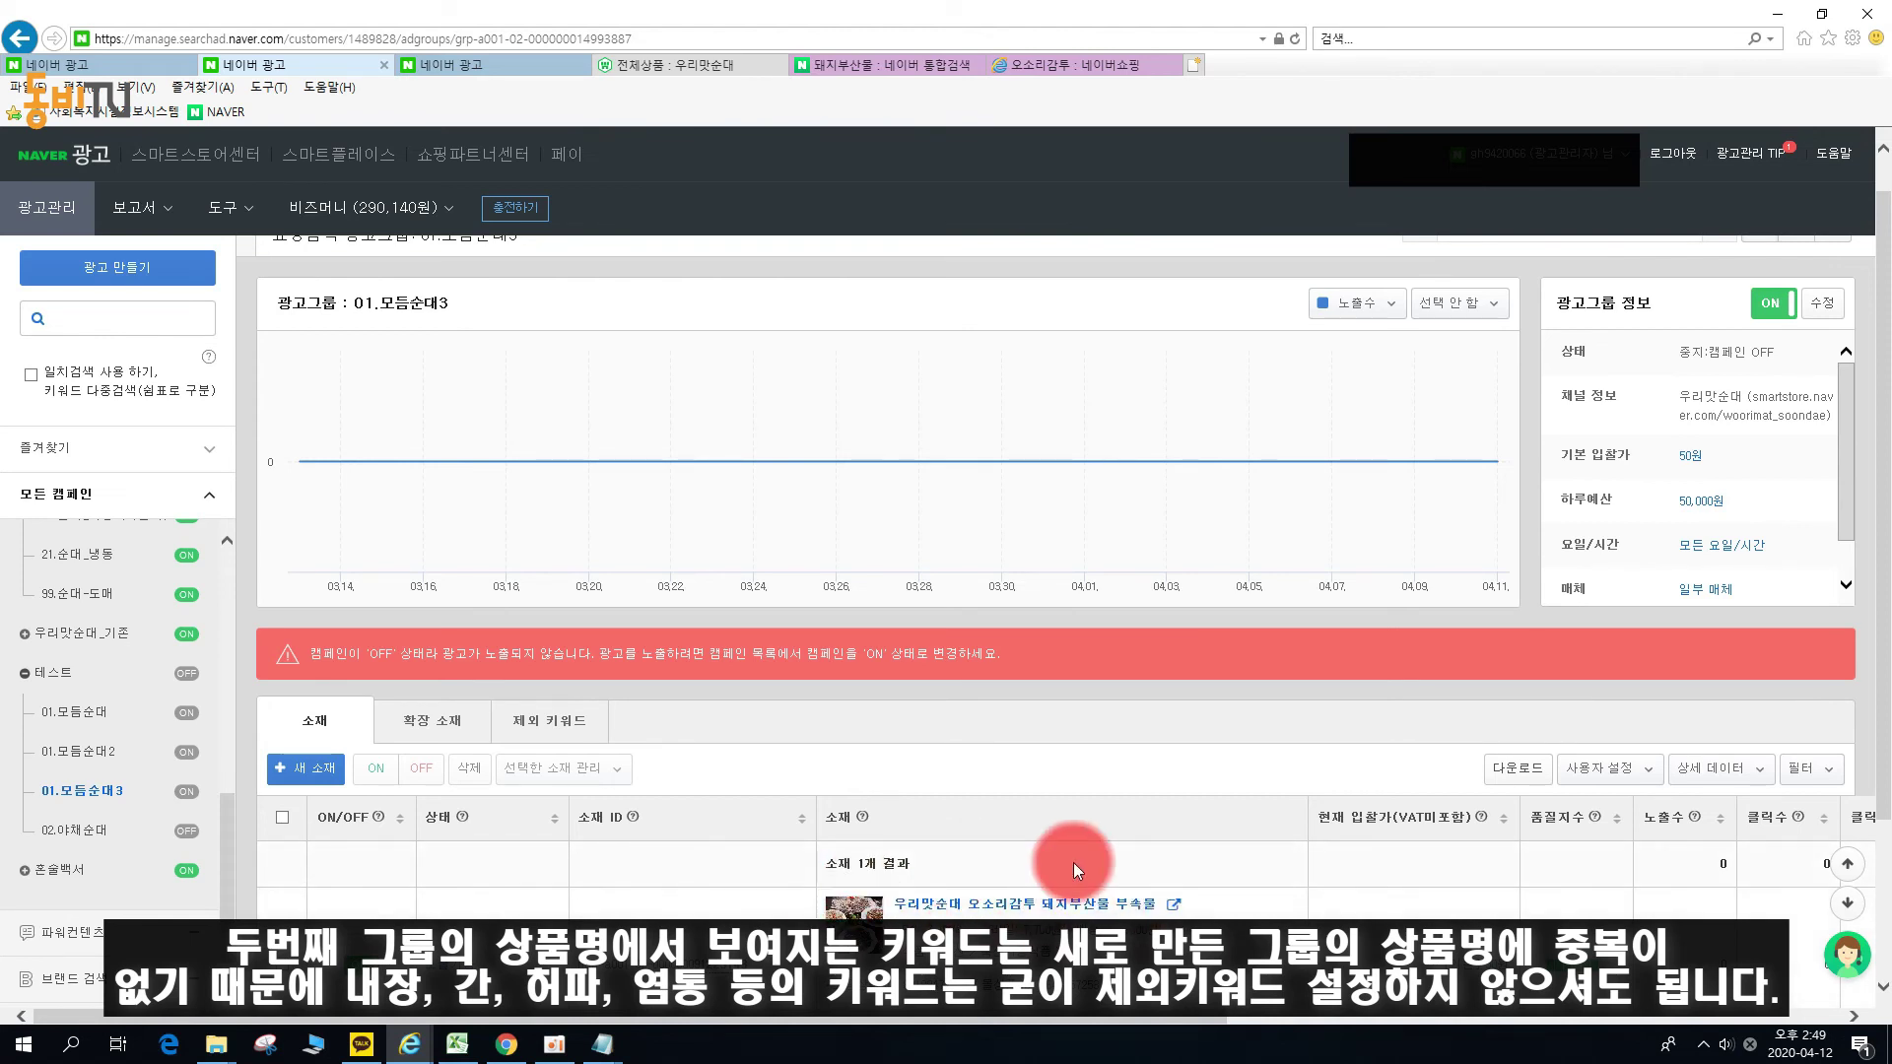
scroll(1107, 861, "down", 2)
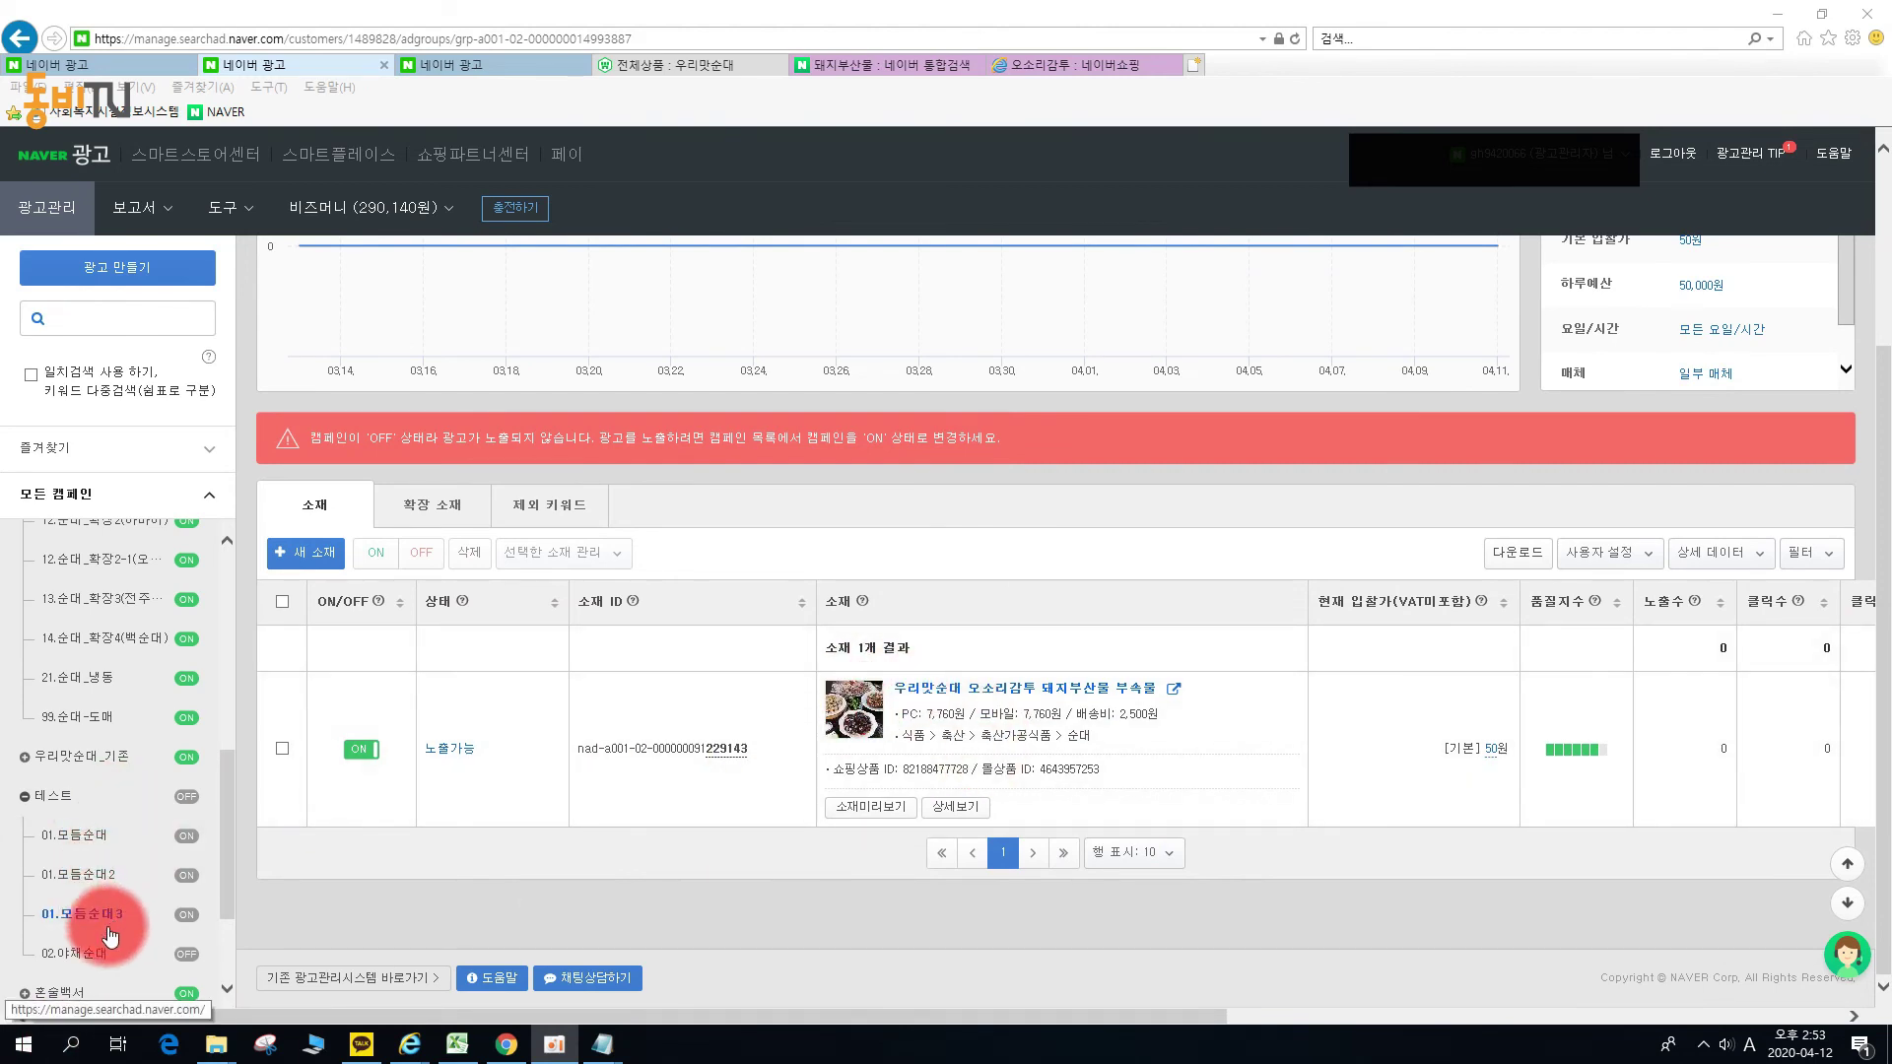
Review the 테스트 campaign's ad group list and the 01.모듬순대 and 01.모듬순대2 groups.
left_click(54, 796)
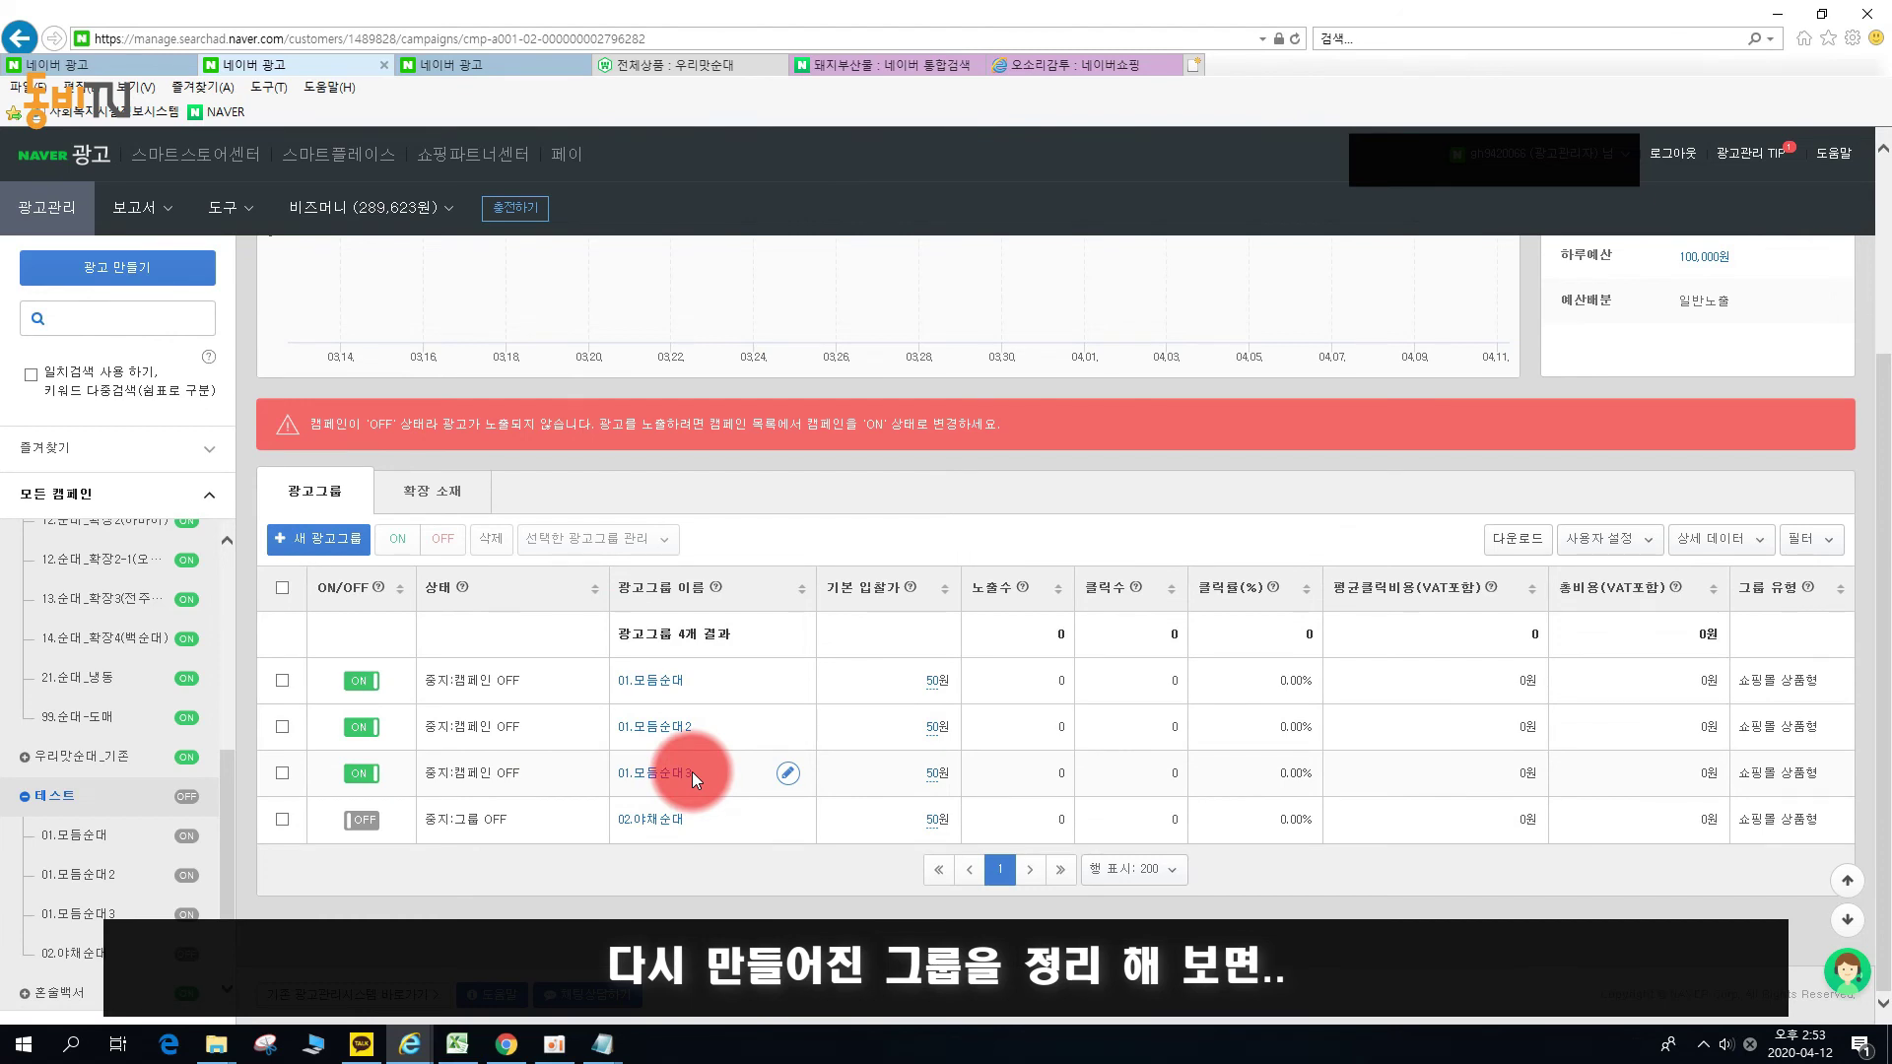
left_click(680, 688)
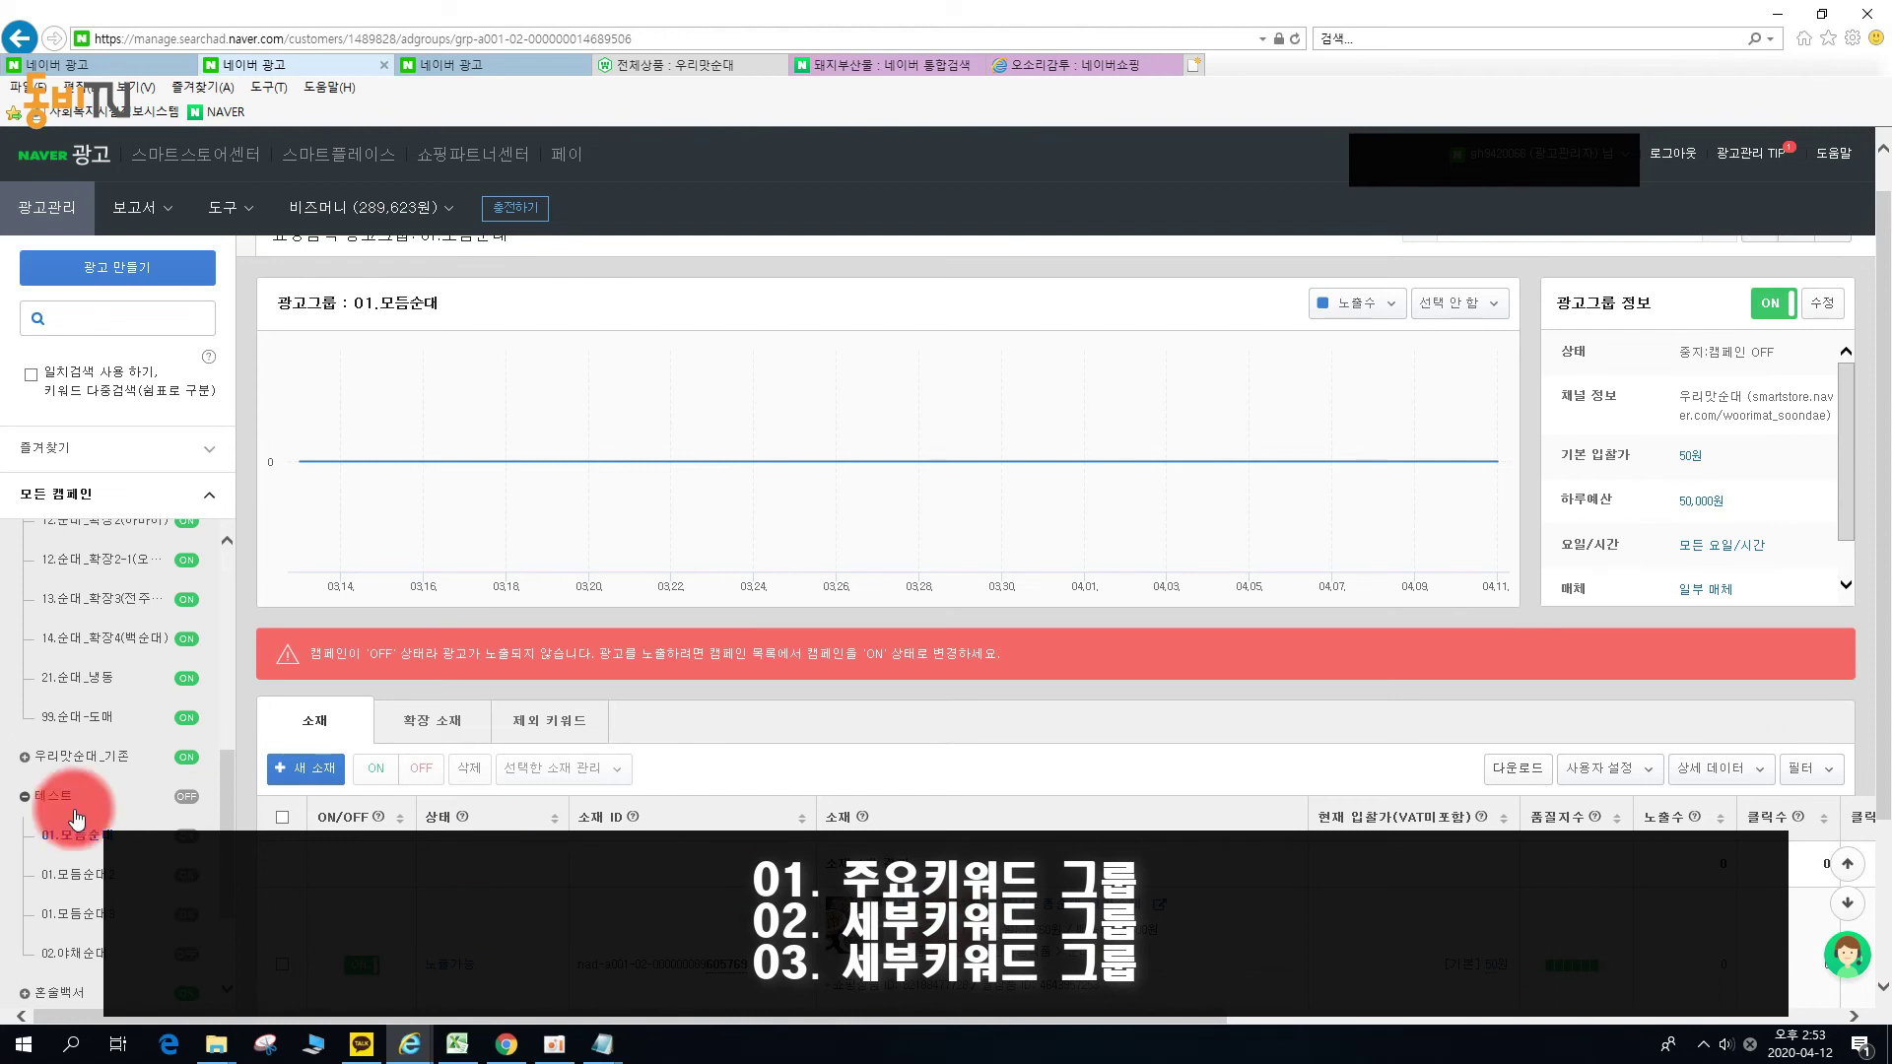
left_click(114, 874)
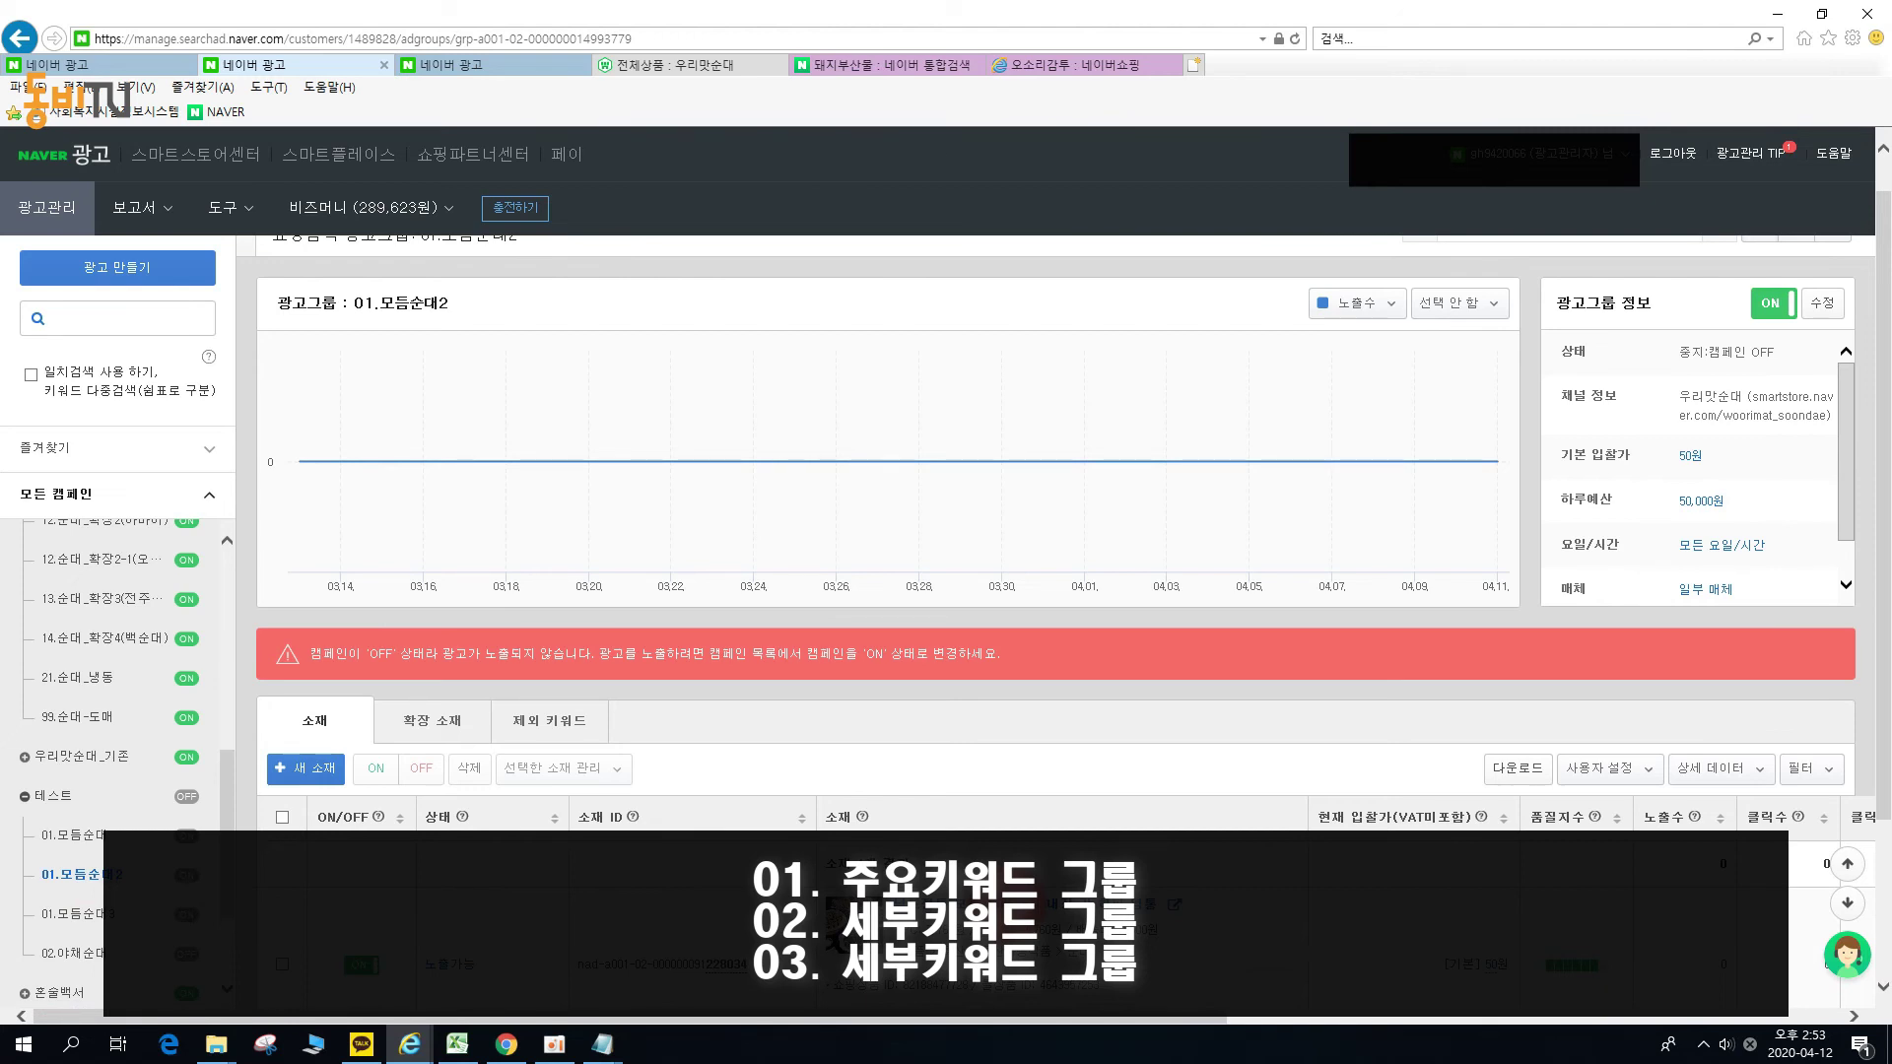
left_click(106, 921)
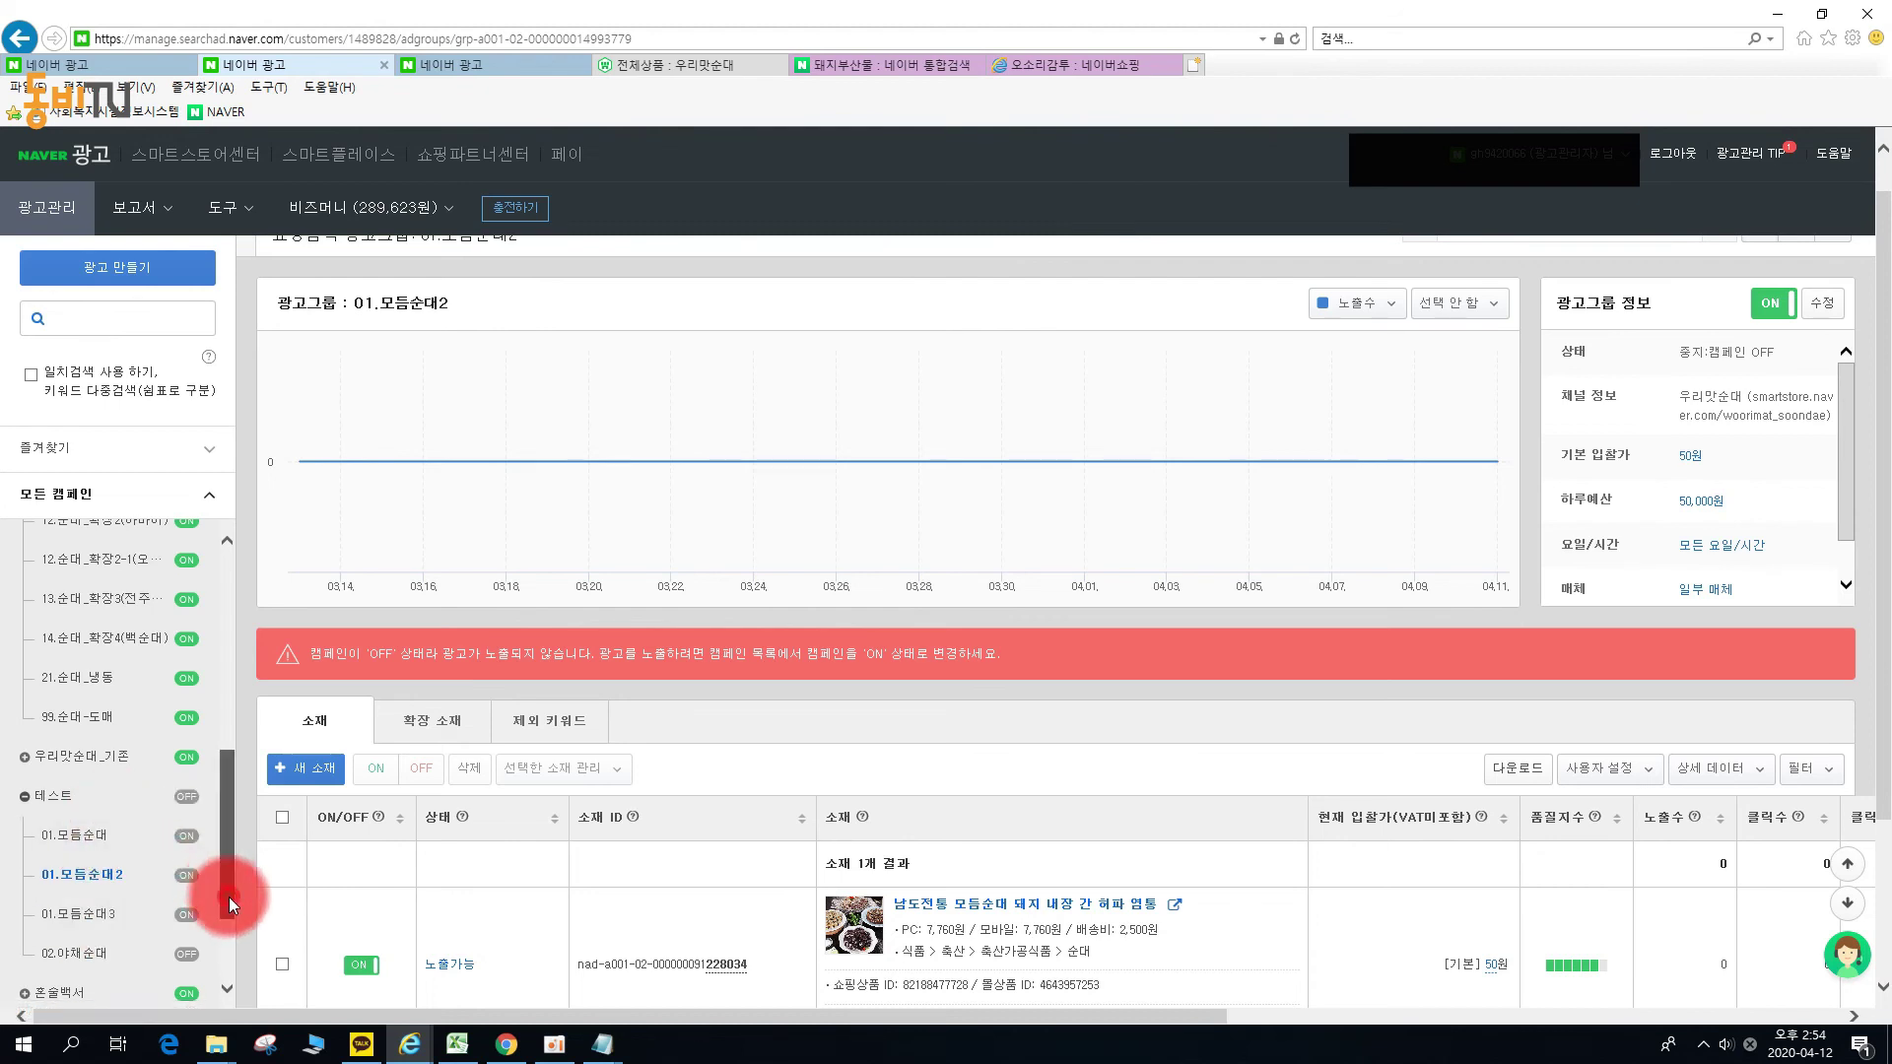
In the 우리맛순대 campaign, examine the 00.모듬순대_주요 group's 30-day cost, average click cost, conversion sales and return on ad spend.
left_click_drag(229, 897, 233, 653)
left_click(126, 783)
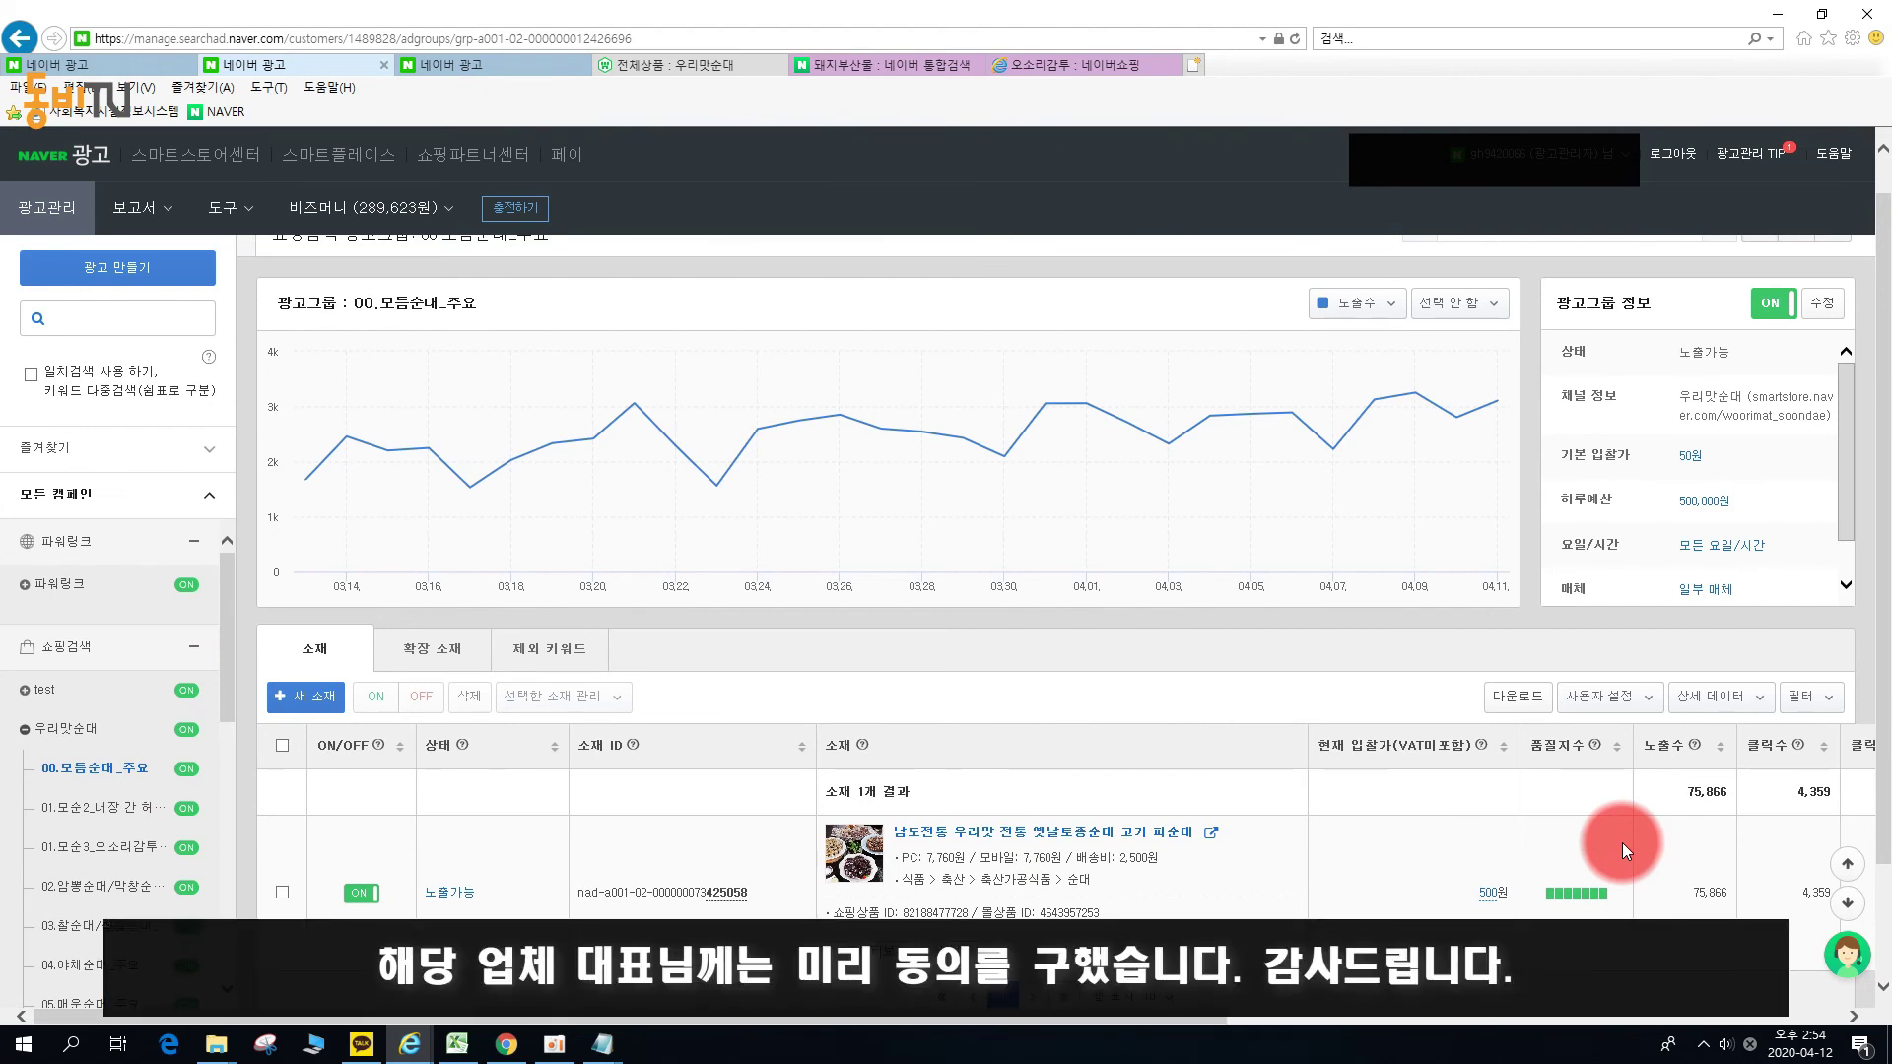
scroll(1357, 764, "up", 1)
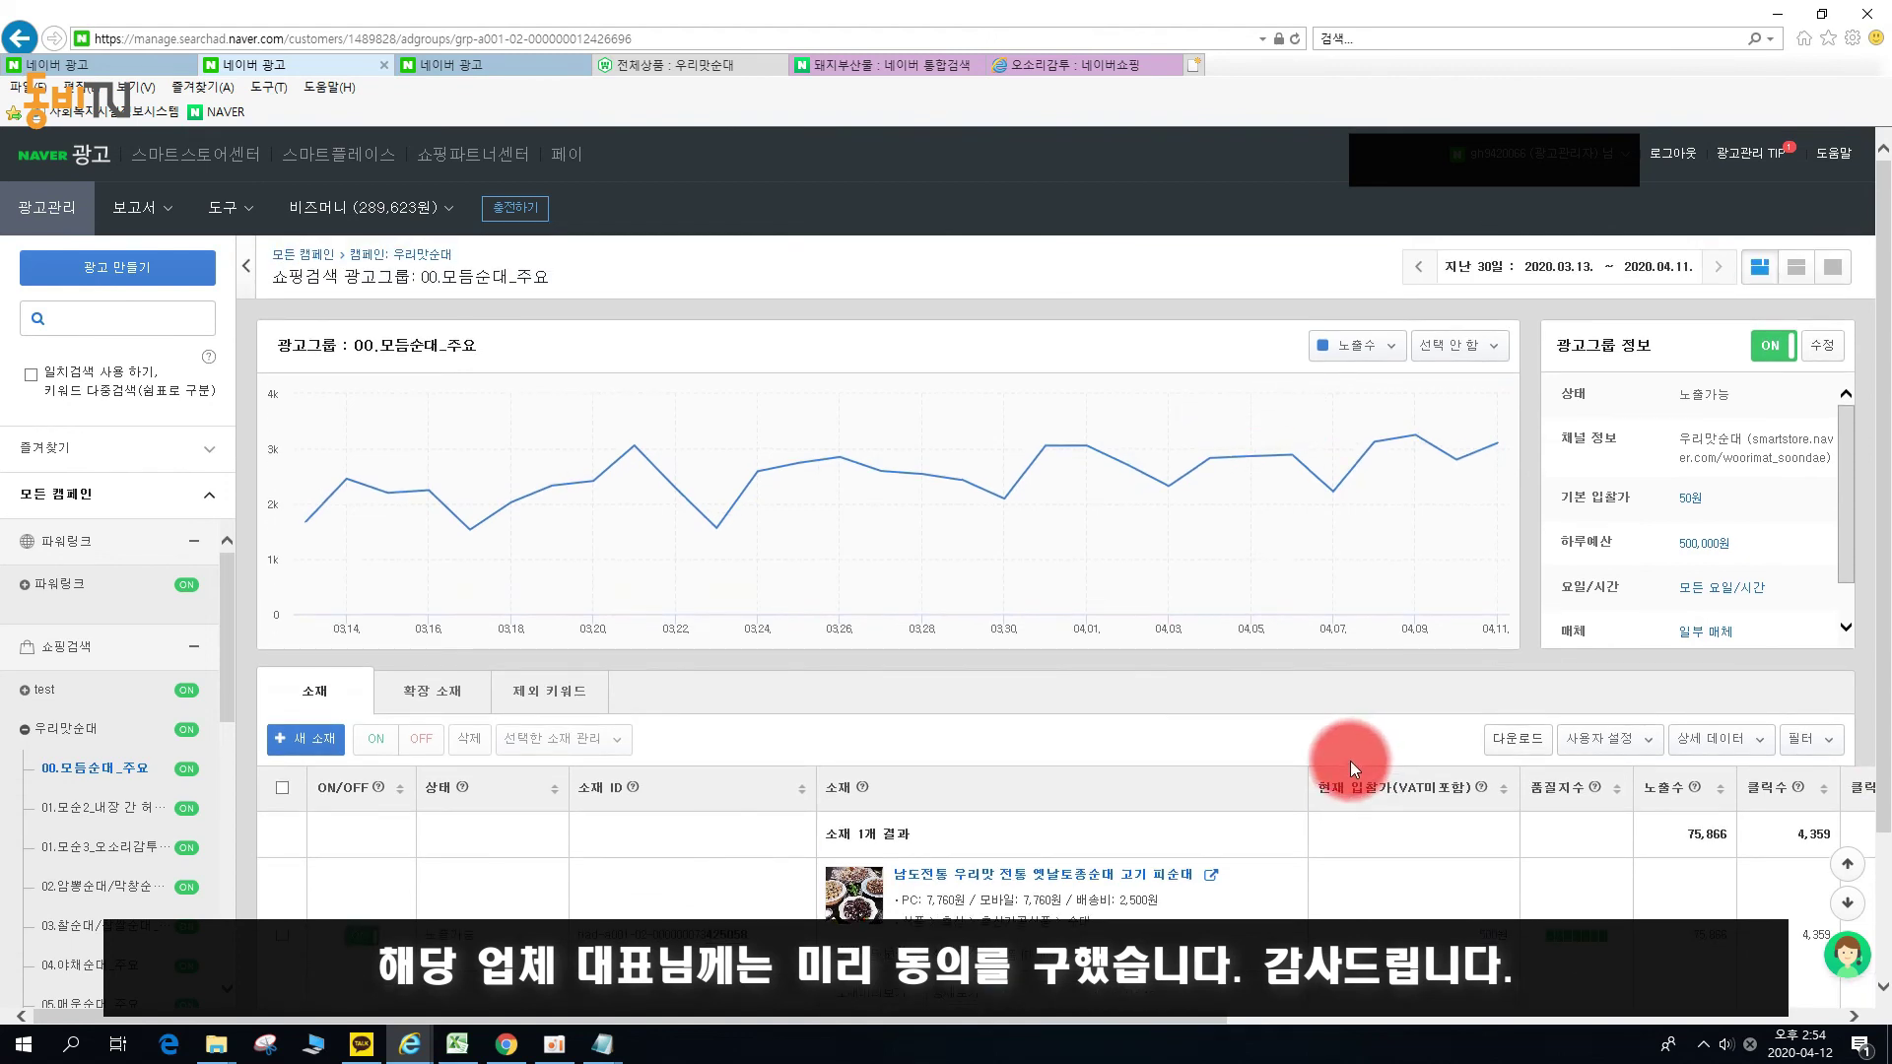
left_click_drag(1151, 1018, 1115, 1031)
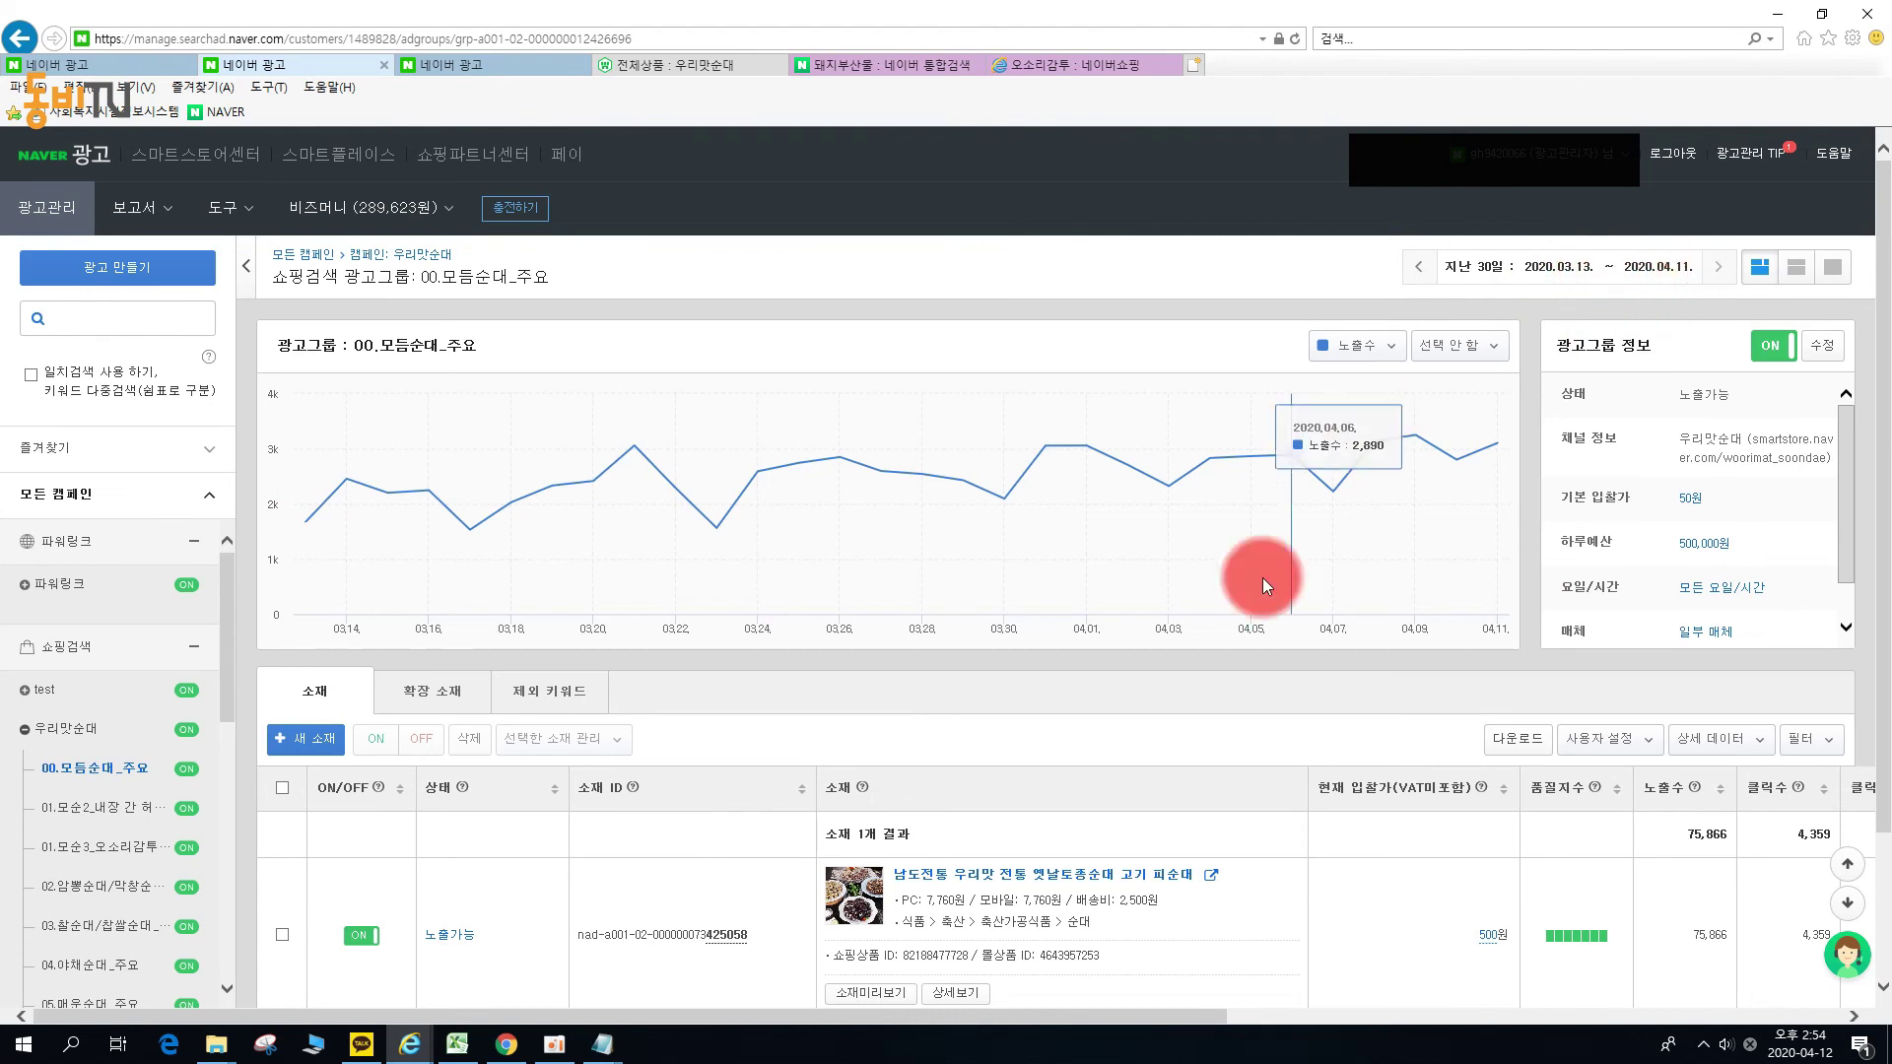
scroll(1198, 735, "down", 3)
scroll(1015, 914, "up", 3)
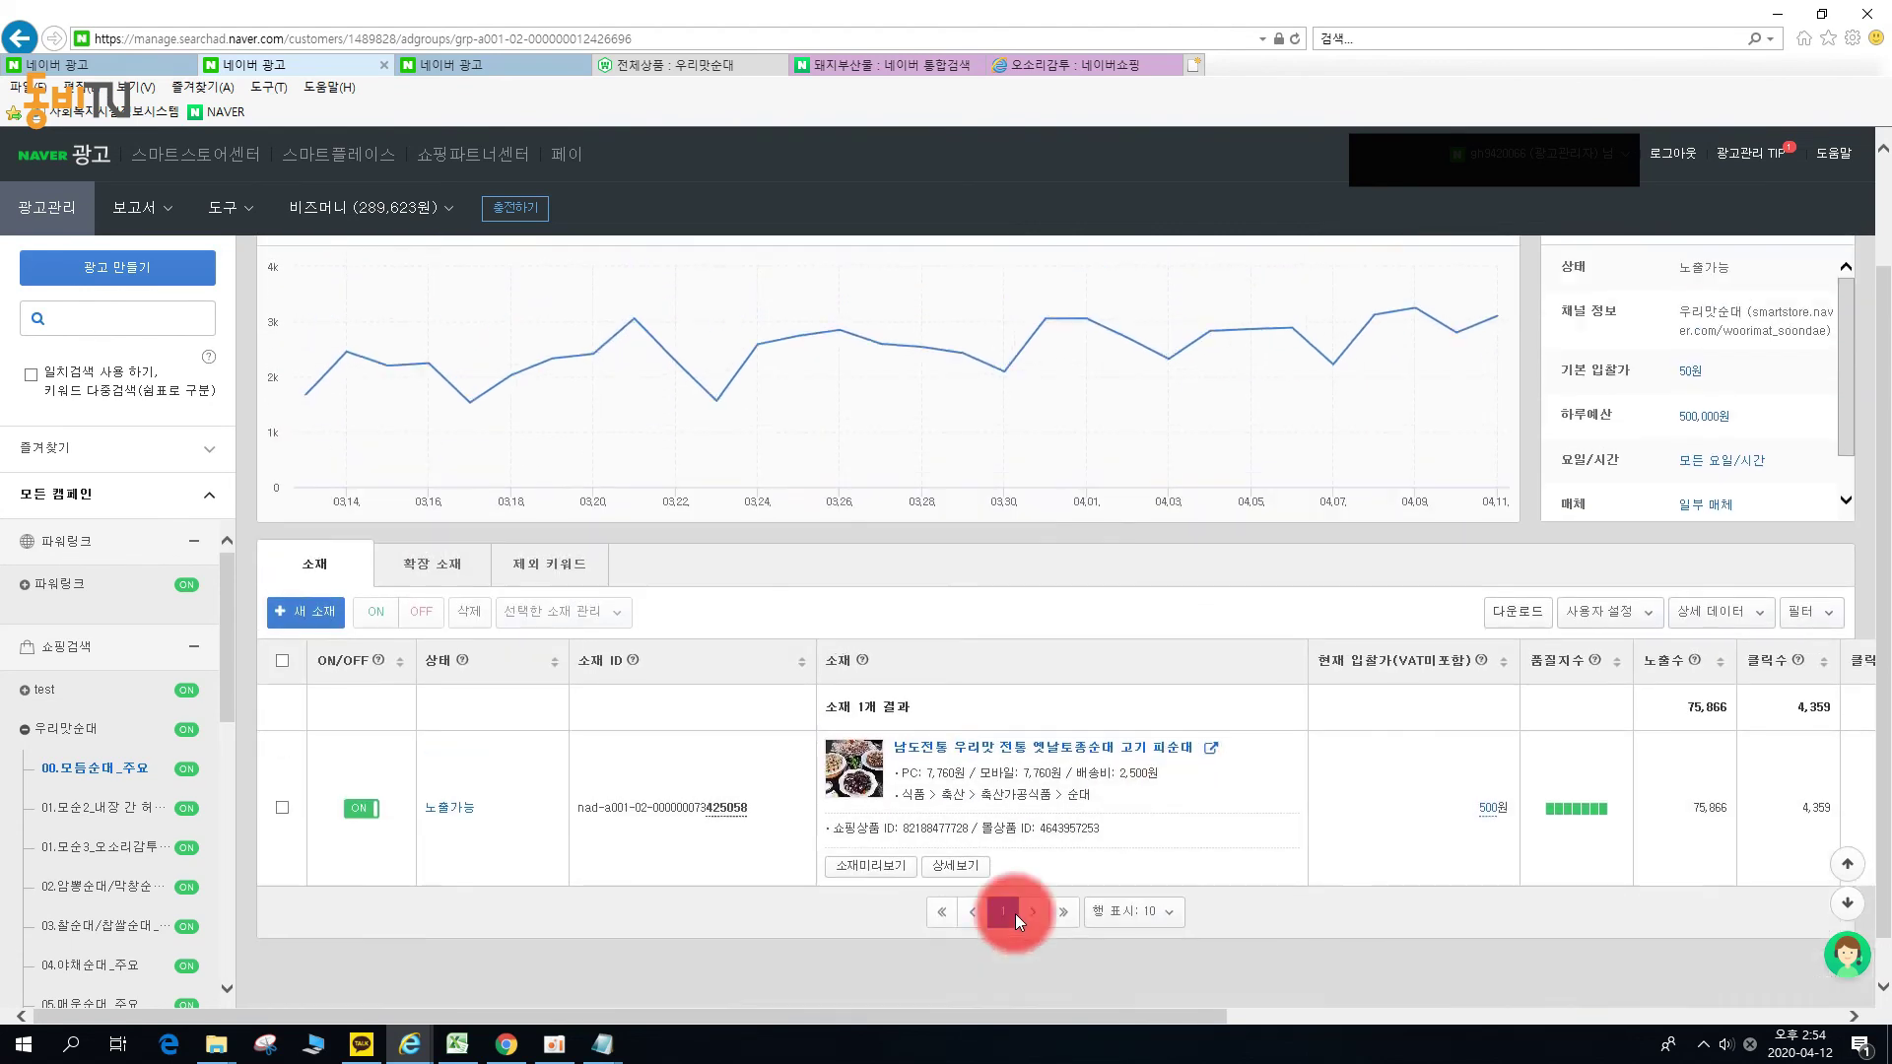
scroll(1017, 946, "down", 3)
left_click_drag(889, 1015, 1572, 953)
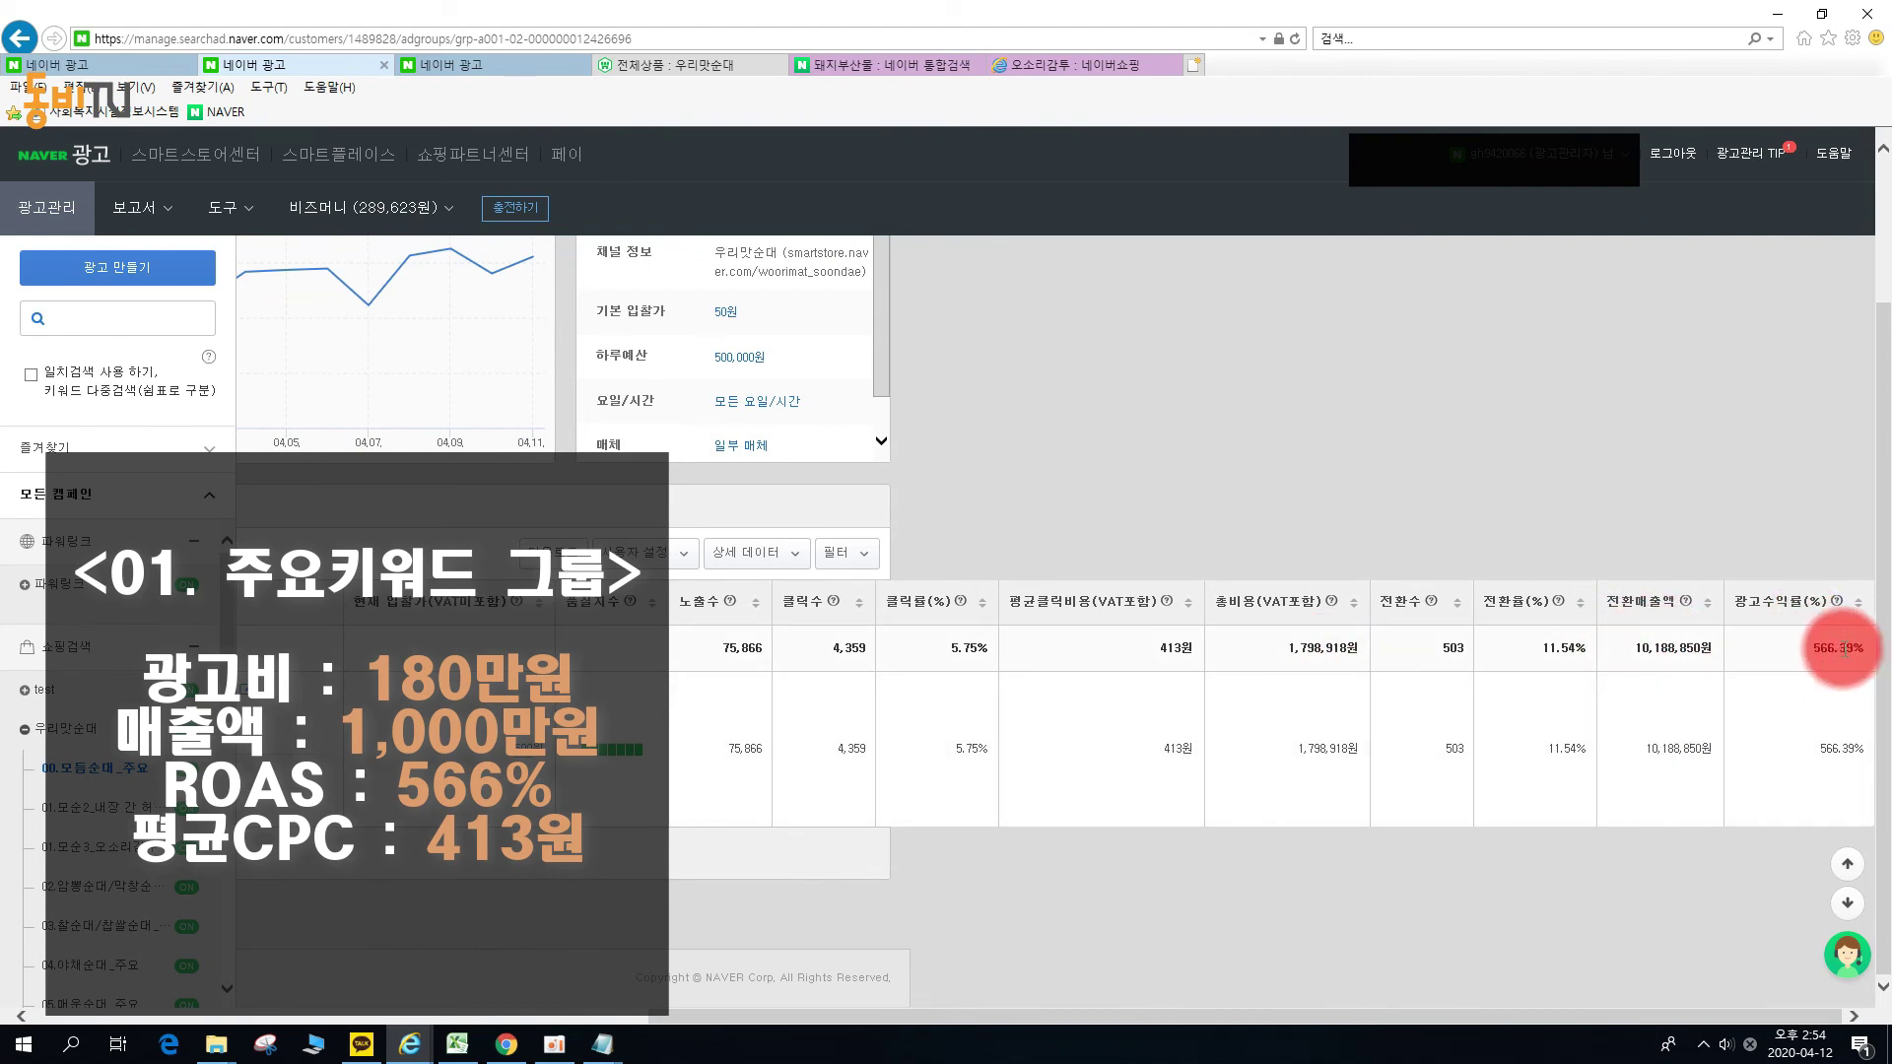
left_click_drag(1433, 1019, 770, 1001)
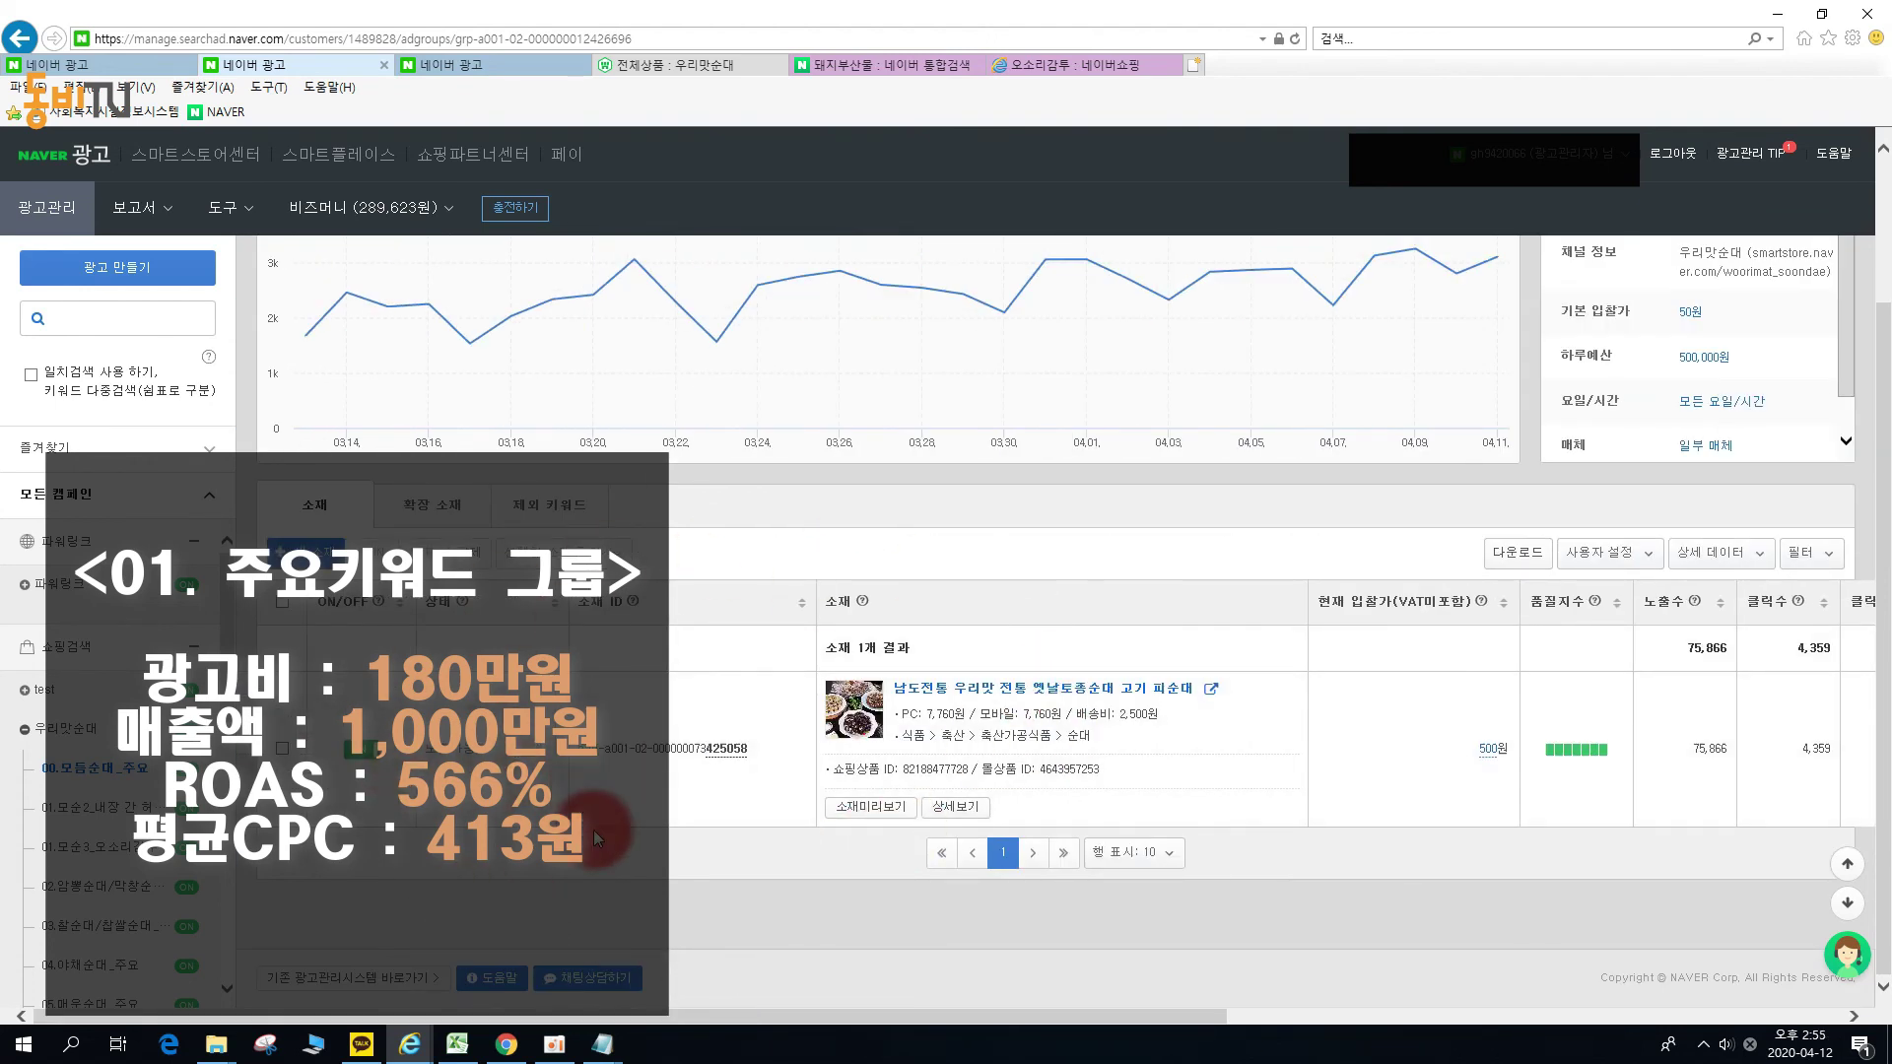
Examine the 01.모순2_내장 간 허파 염통 group's impressions trend, click-through rate, average click cost and total cost.
left_click(113, 807)
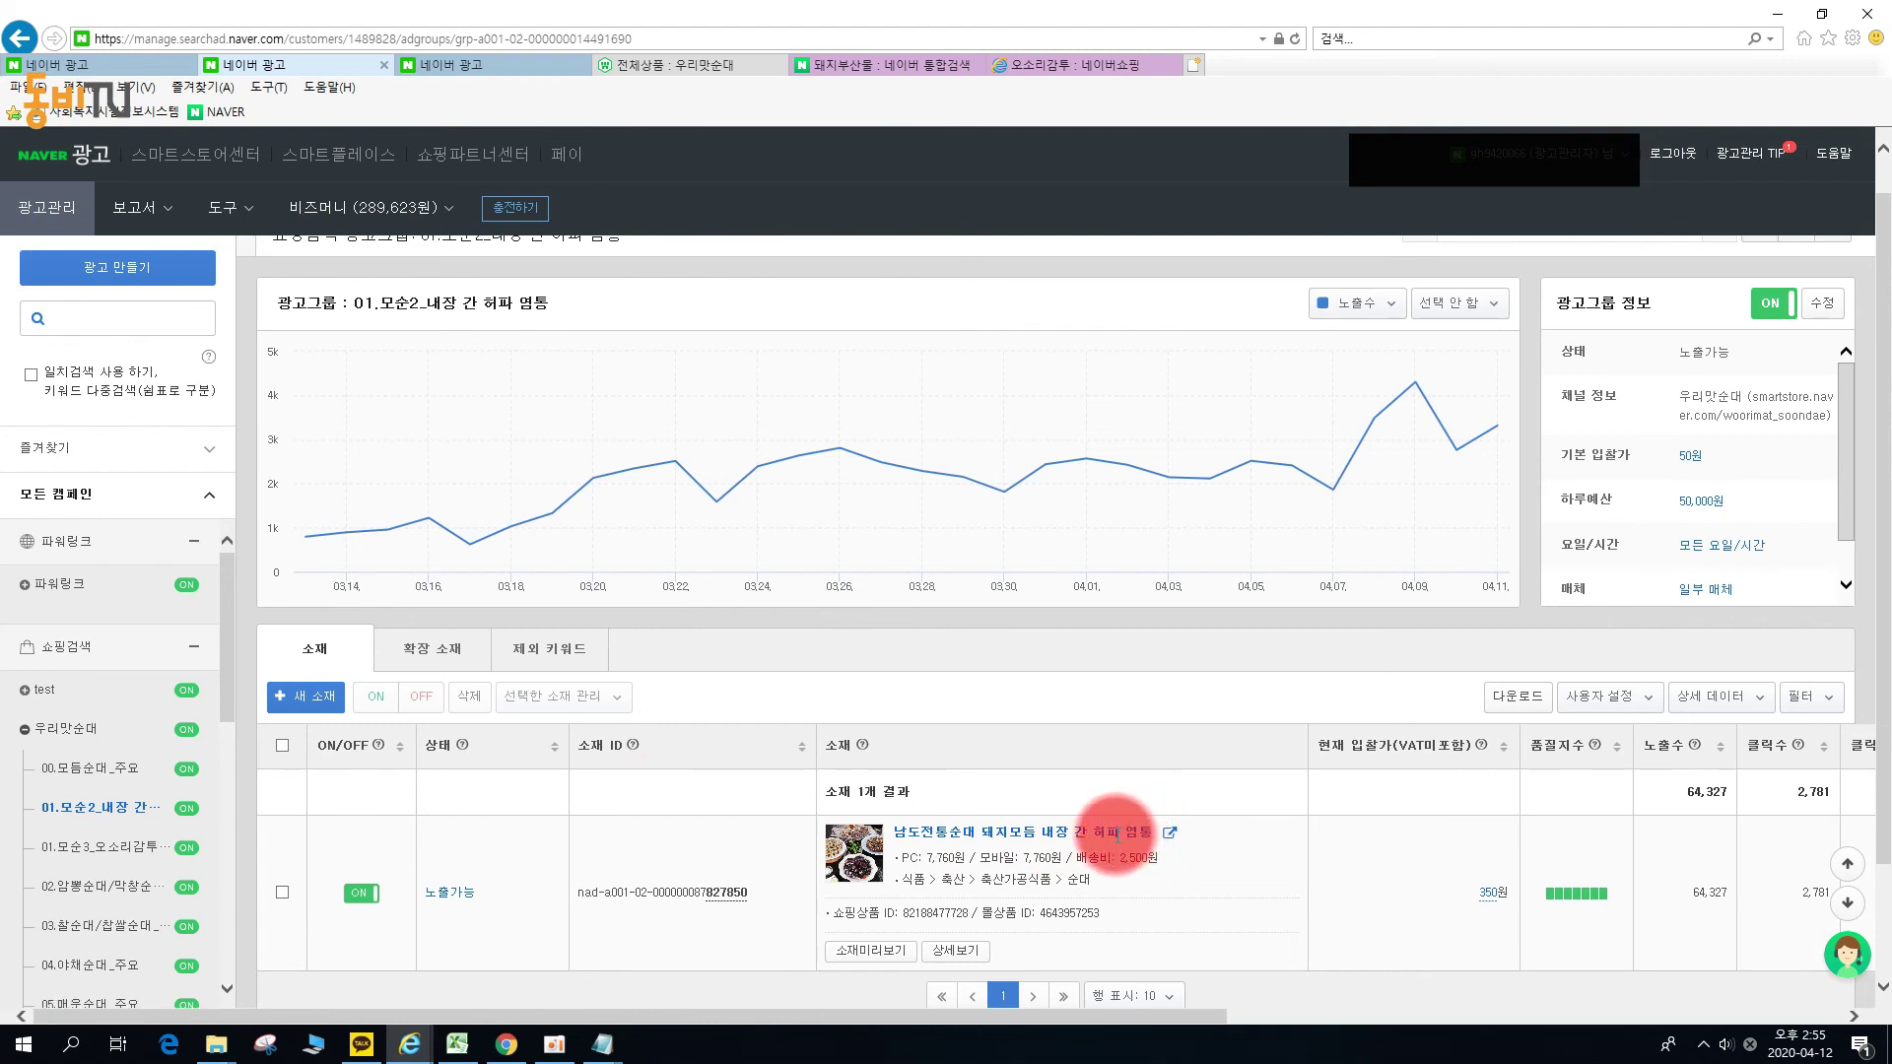
scroll(1097, 857, "up", 1)
scroll(1096, 867, "down", 3)
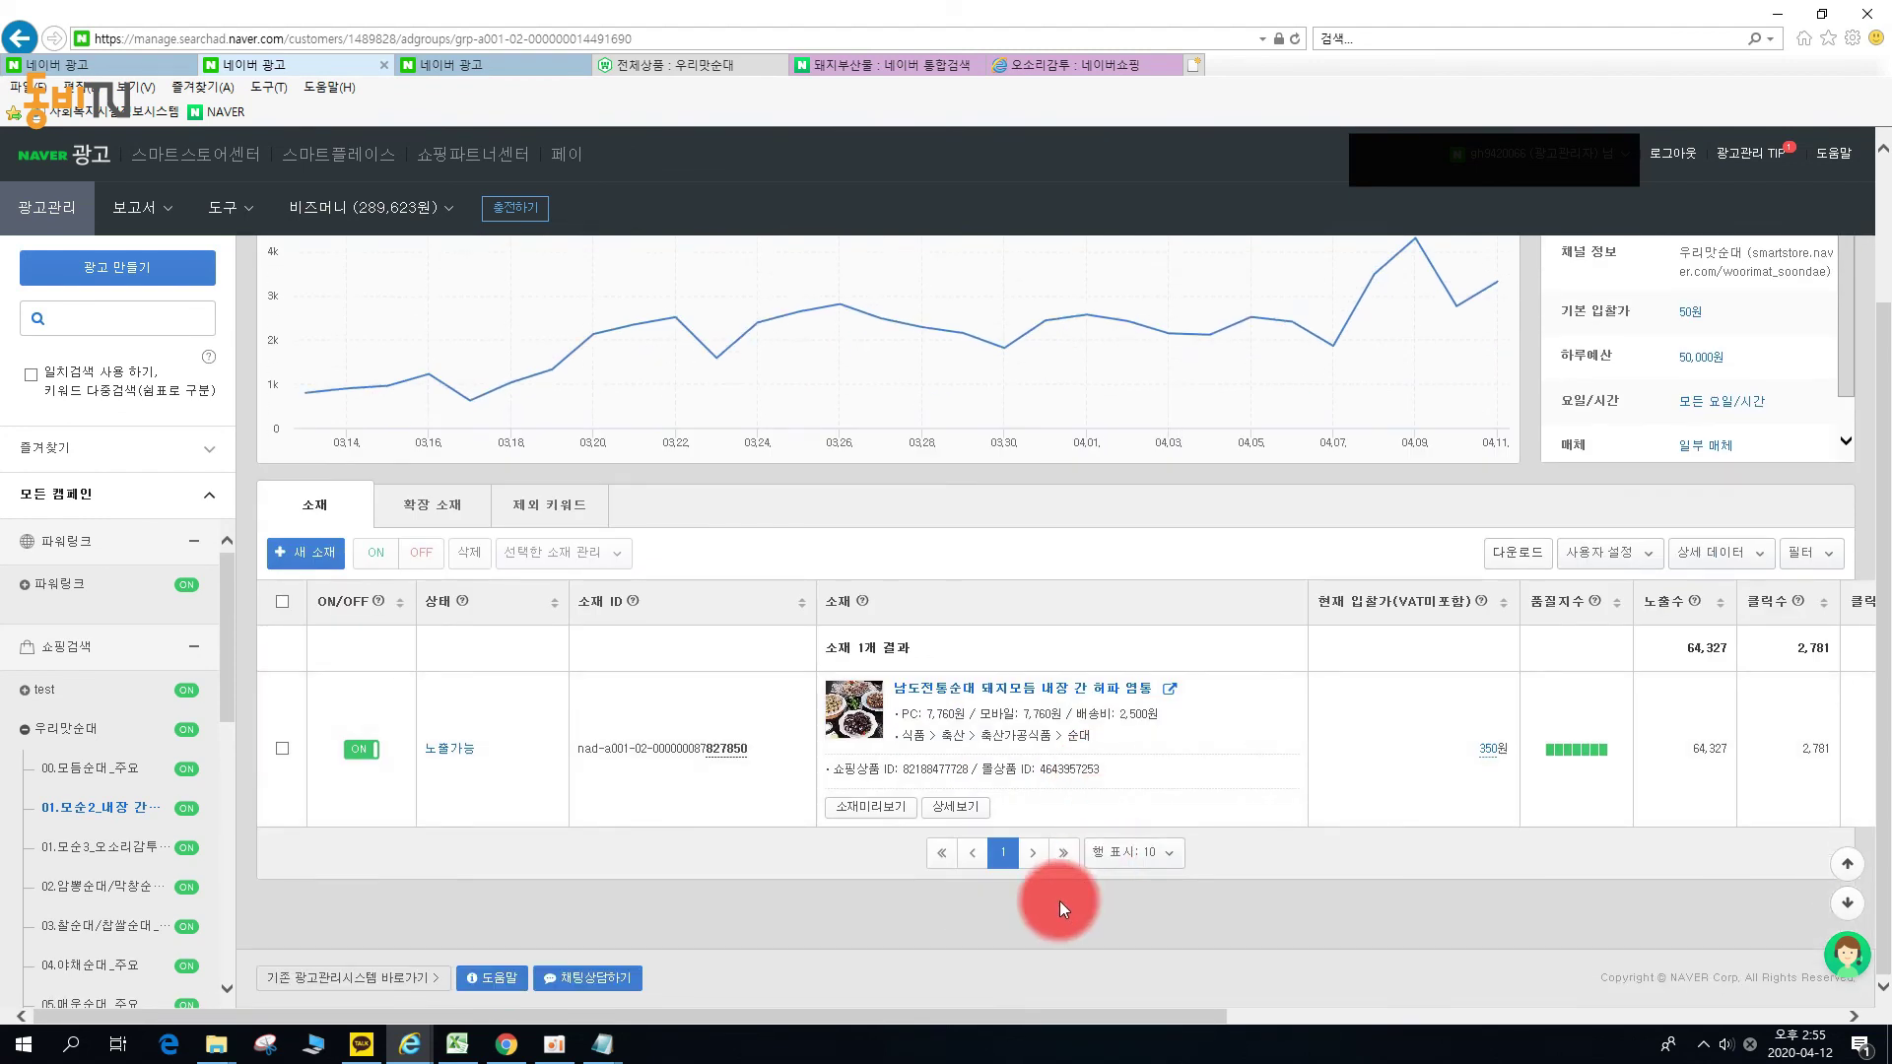
scroll(1060, 901, "up", 3)
scroll(1056, 995, "up", 1)
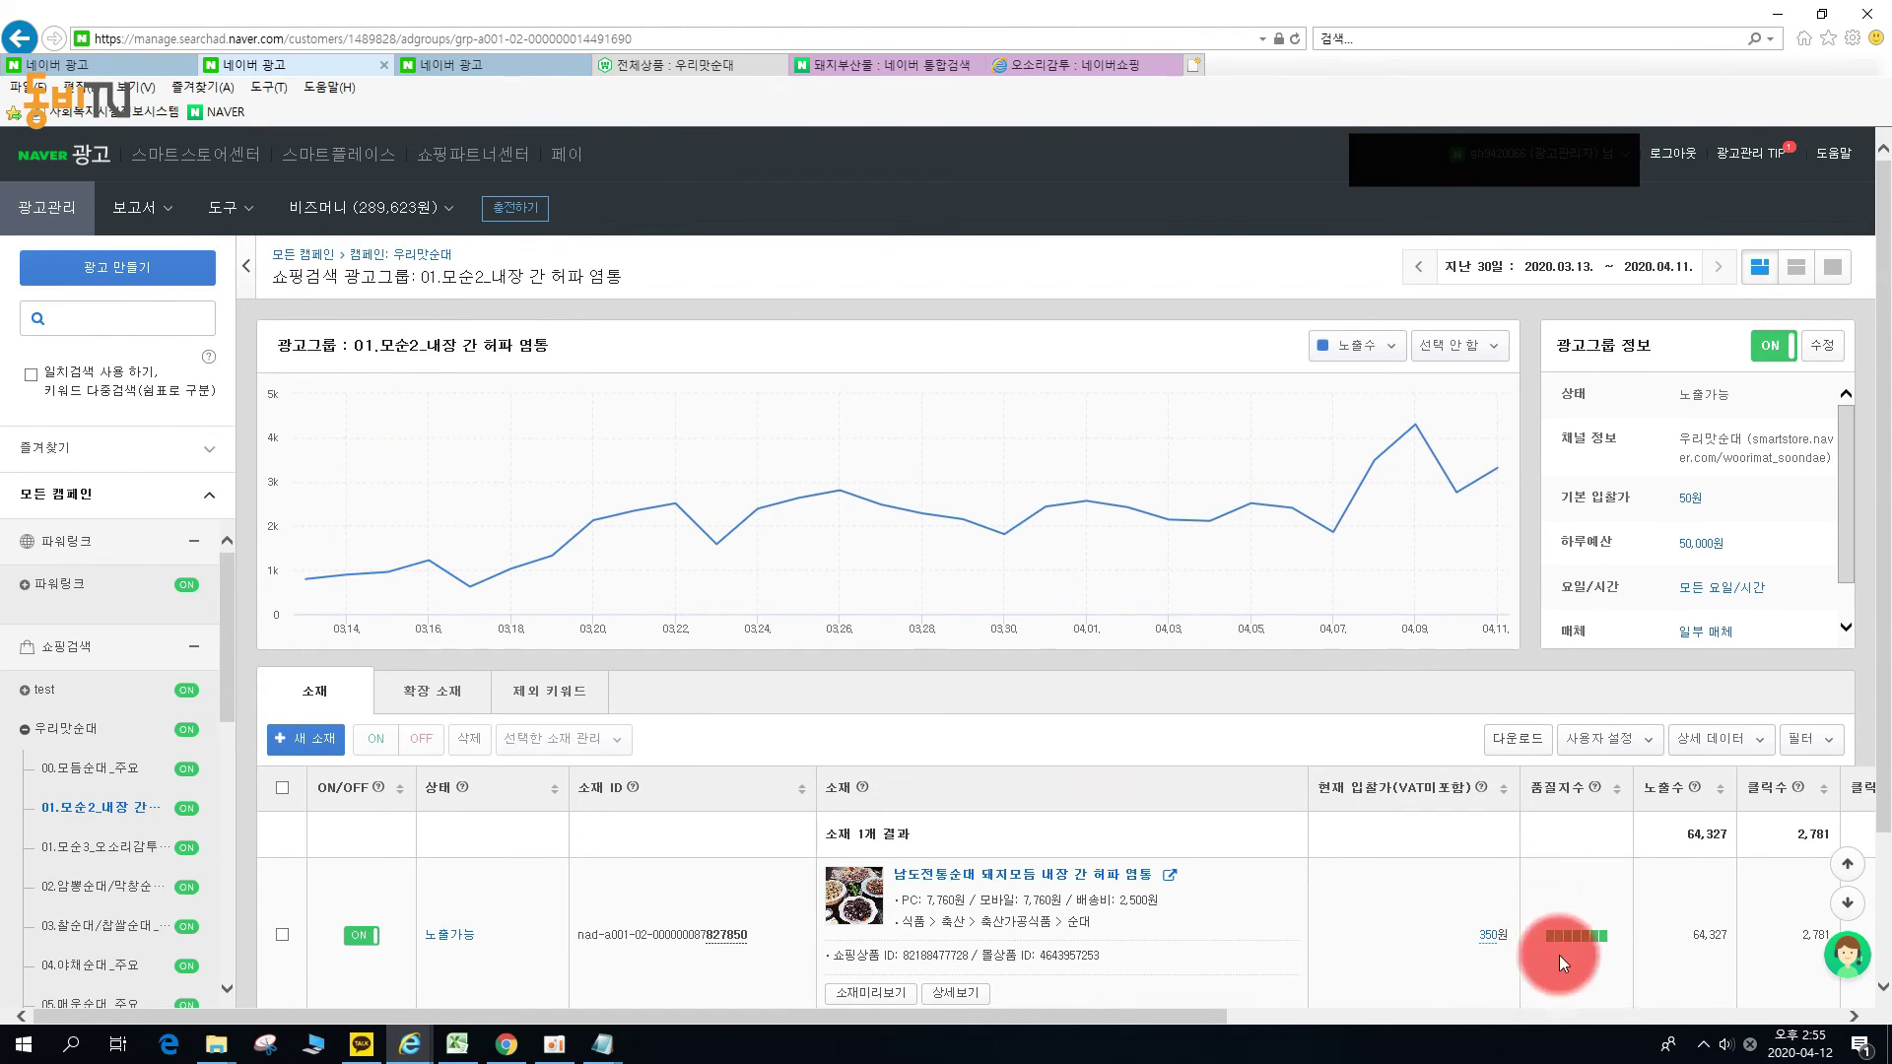
left_click_drag(790, 1017, 1177, 1050)
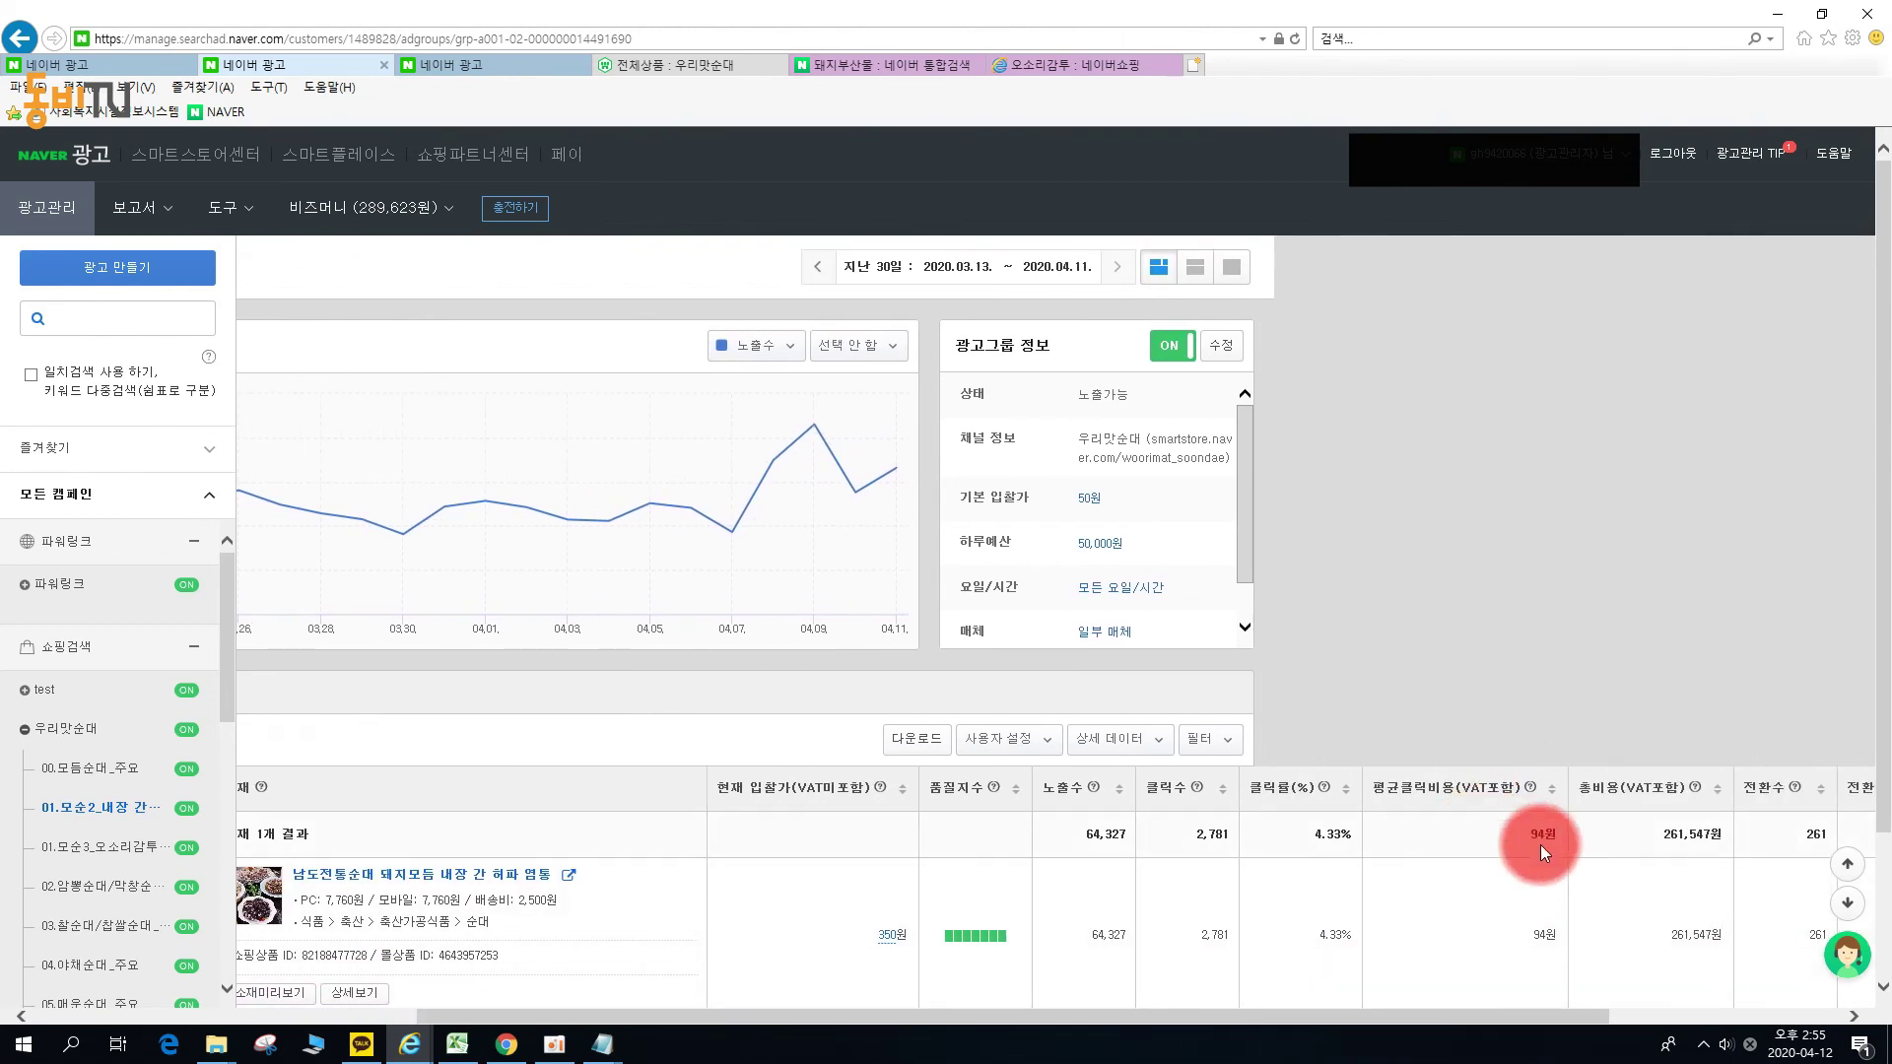
Compare the average click cost of 00.모듬순대_주요 and 01.모순2_내장 간 허파 염통, examining the latter's conversion rate, conversion sales and return on ad spend.
left_click(142, 769)
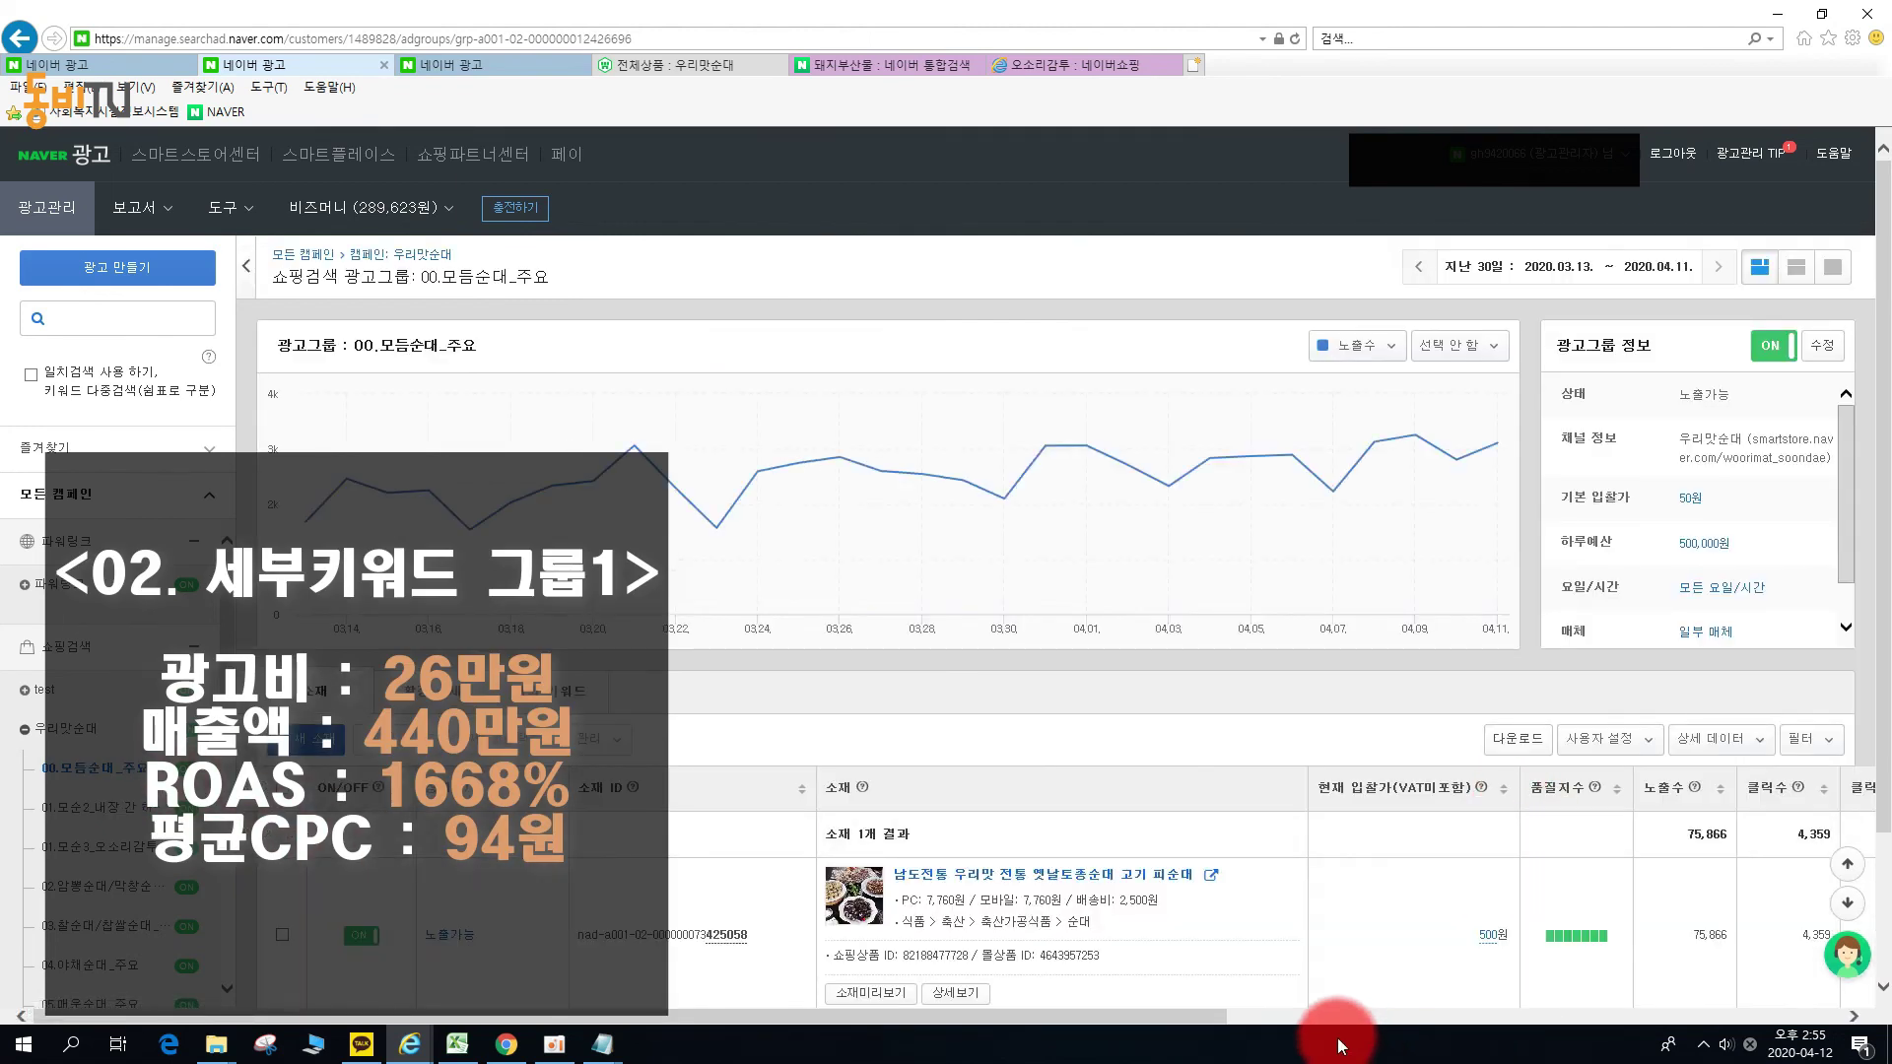
left_click_drag(1198, 1019, 1450, 1037)
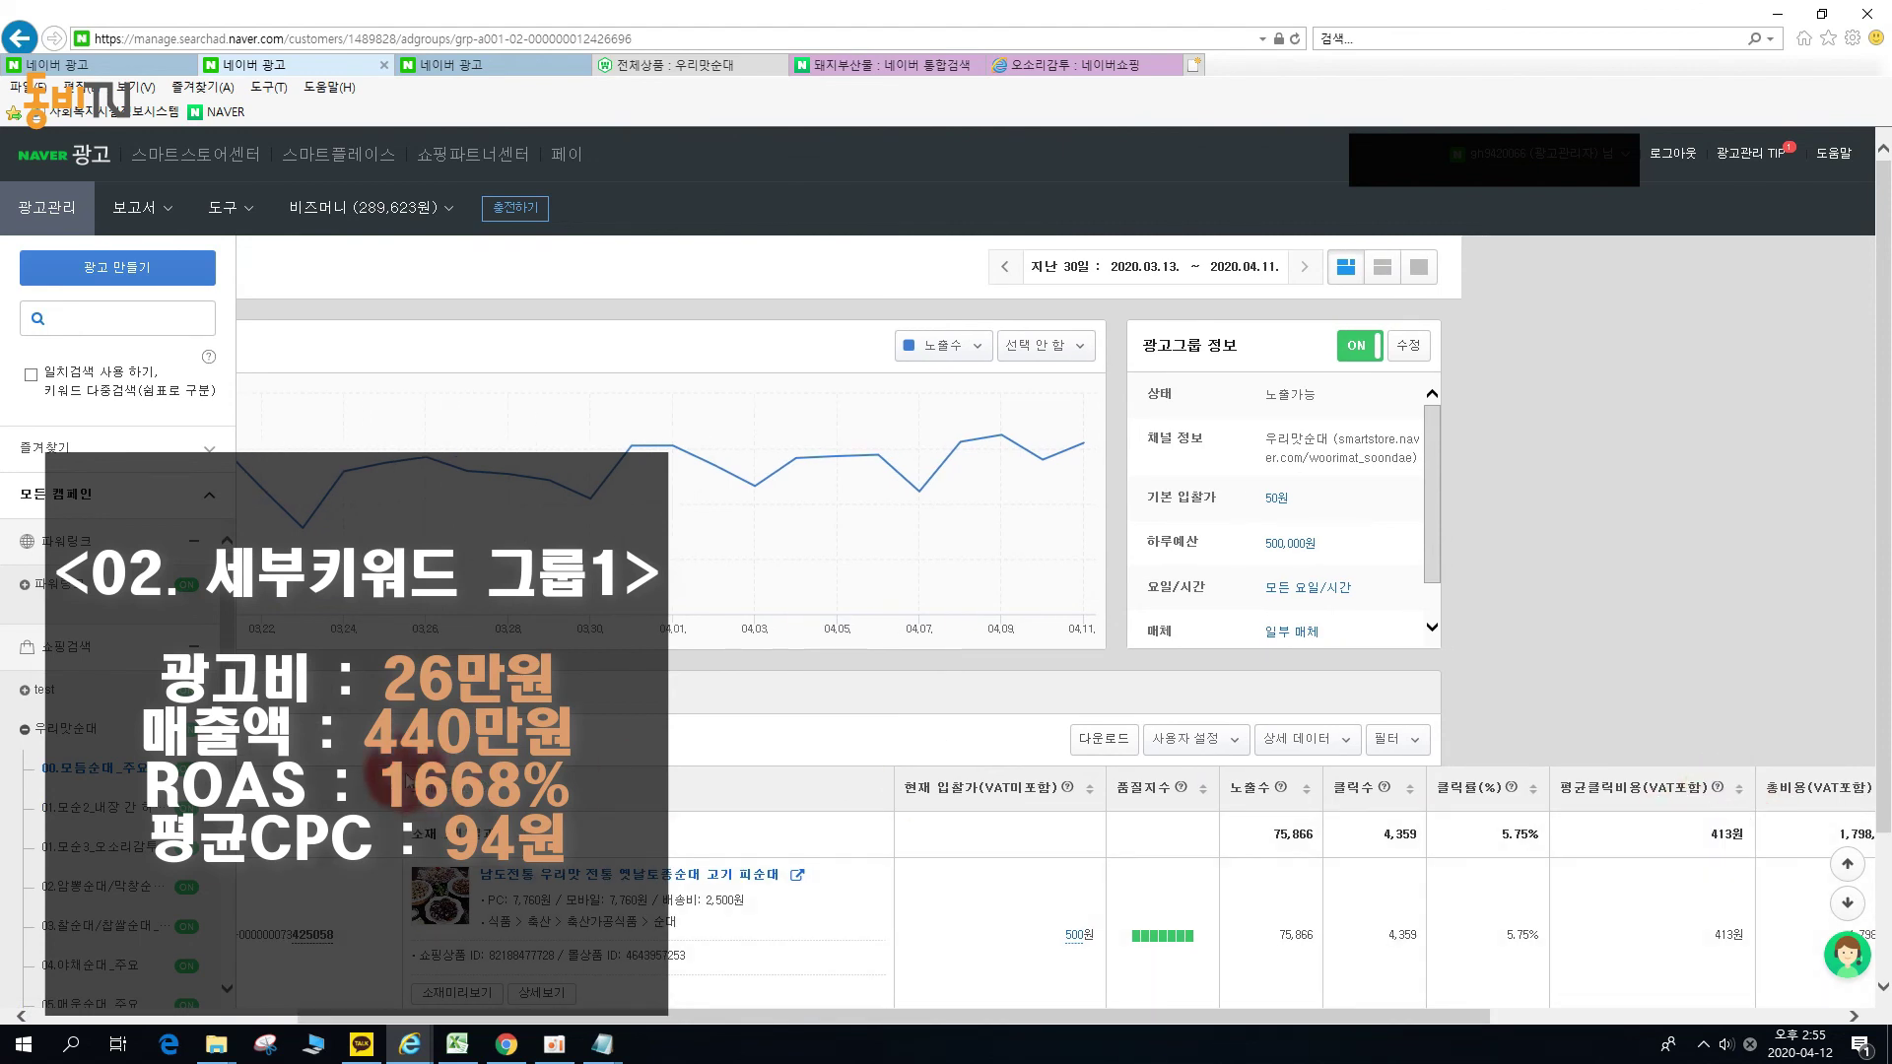
left_click(136, 812)
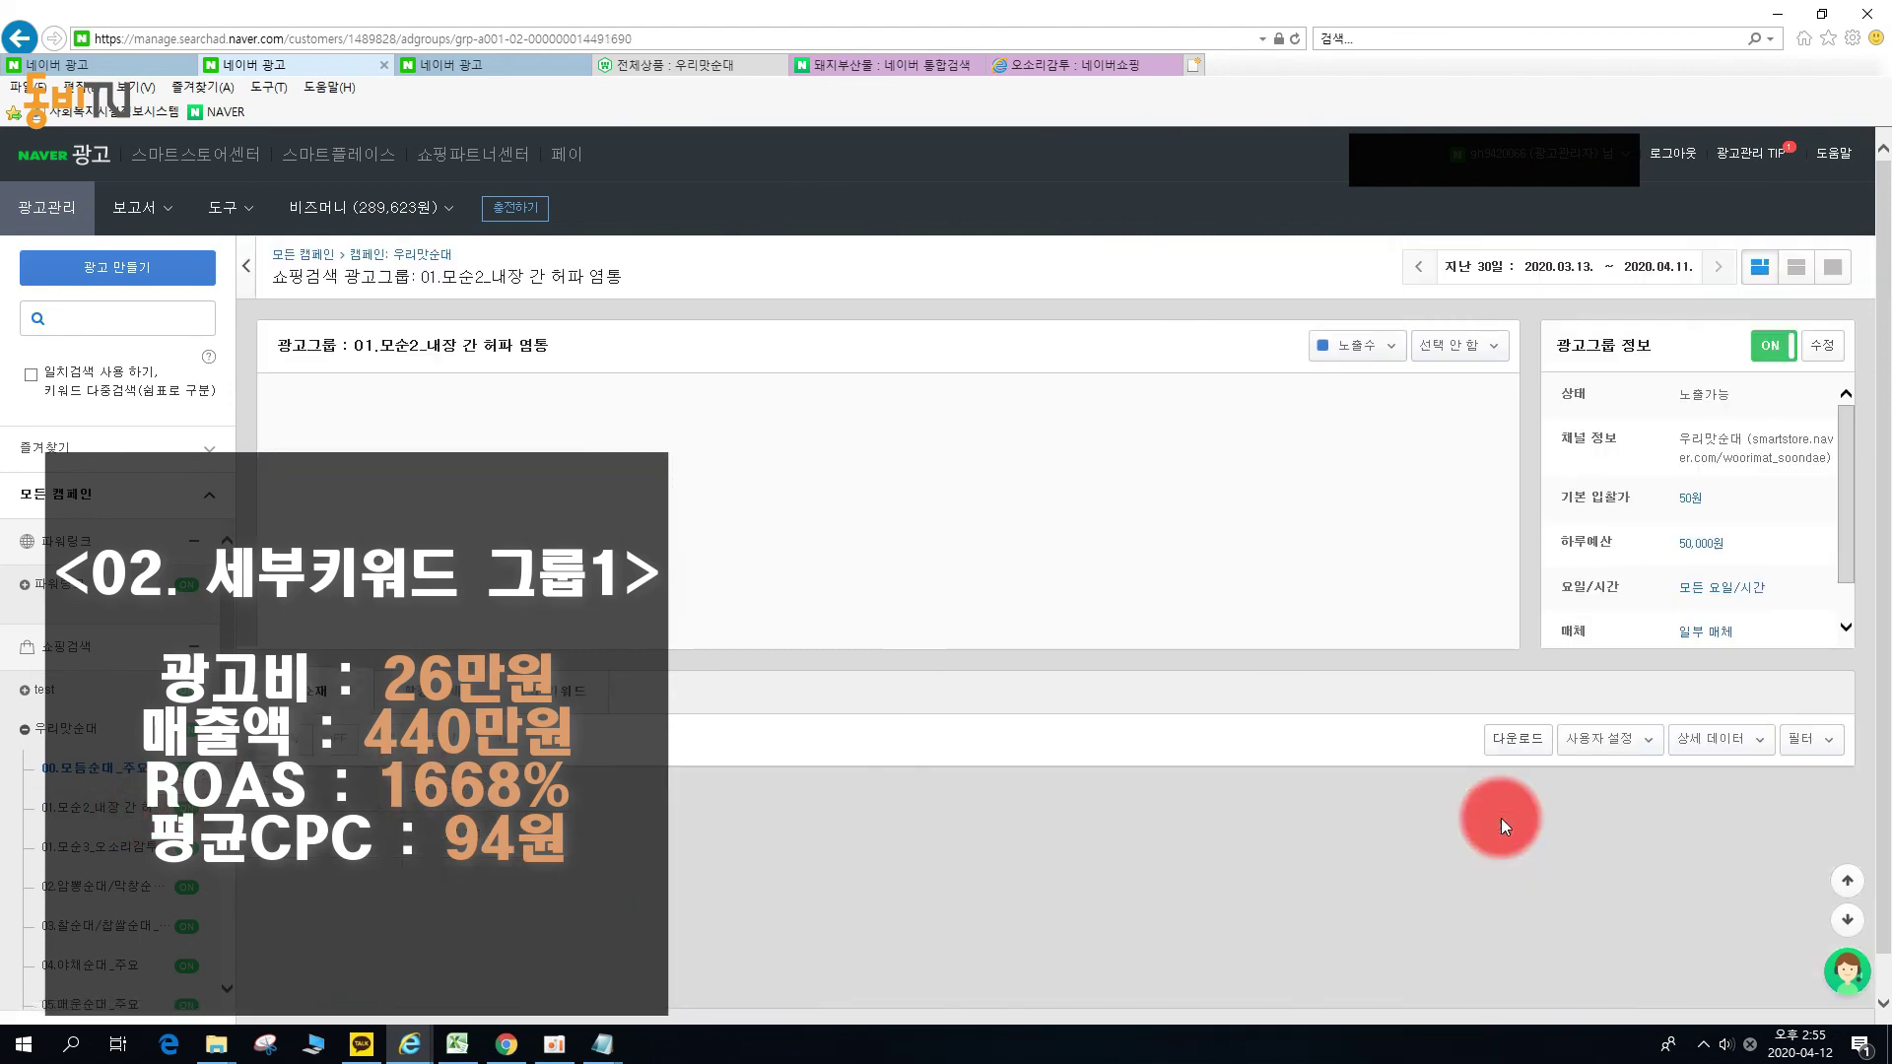
left_click_drag(1202, 1017, 1647, 1021)
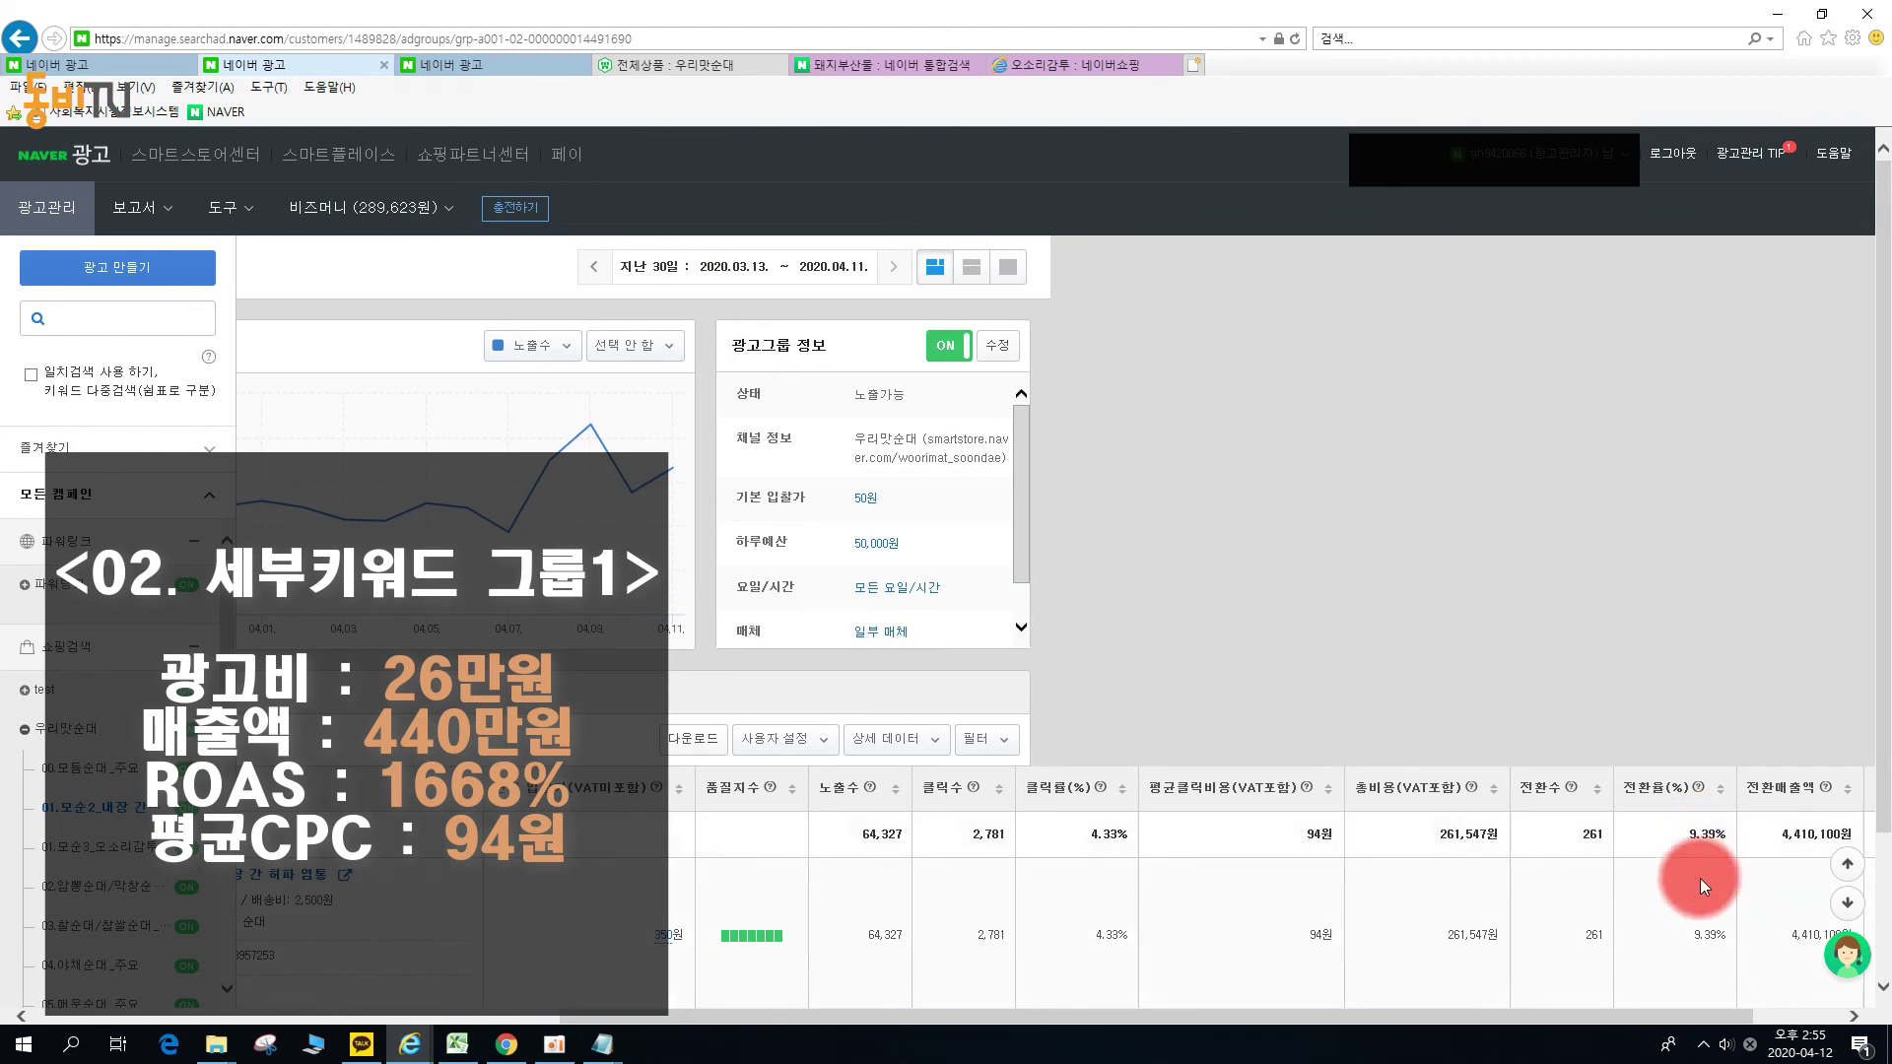
left_click_drag(1645, 1020, 1710, 983)
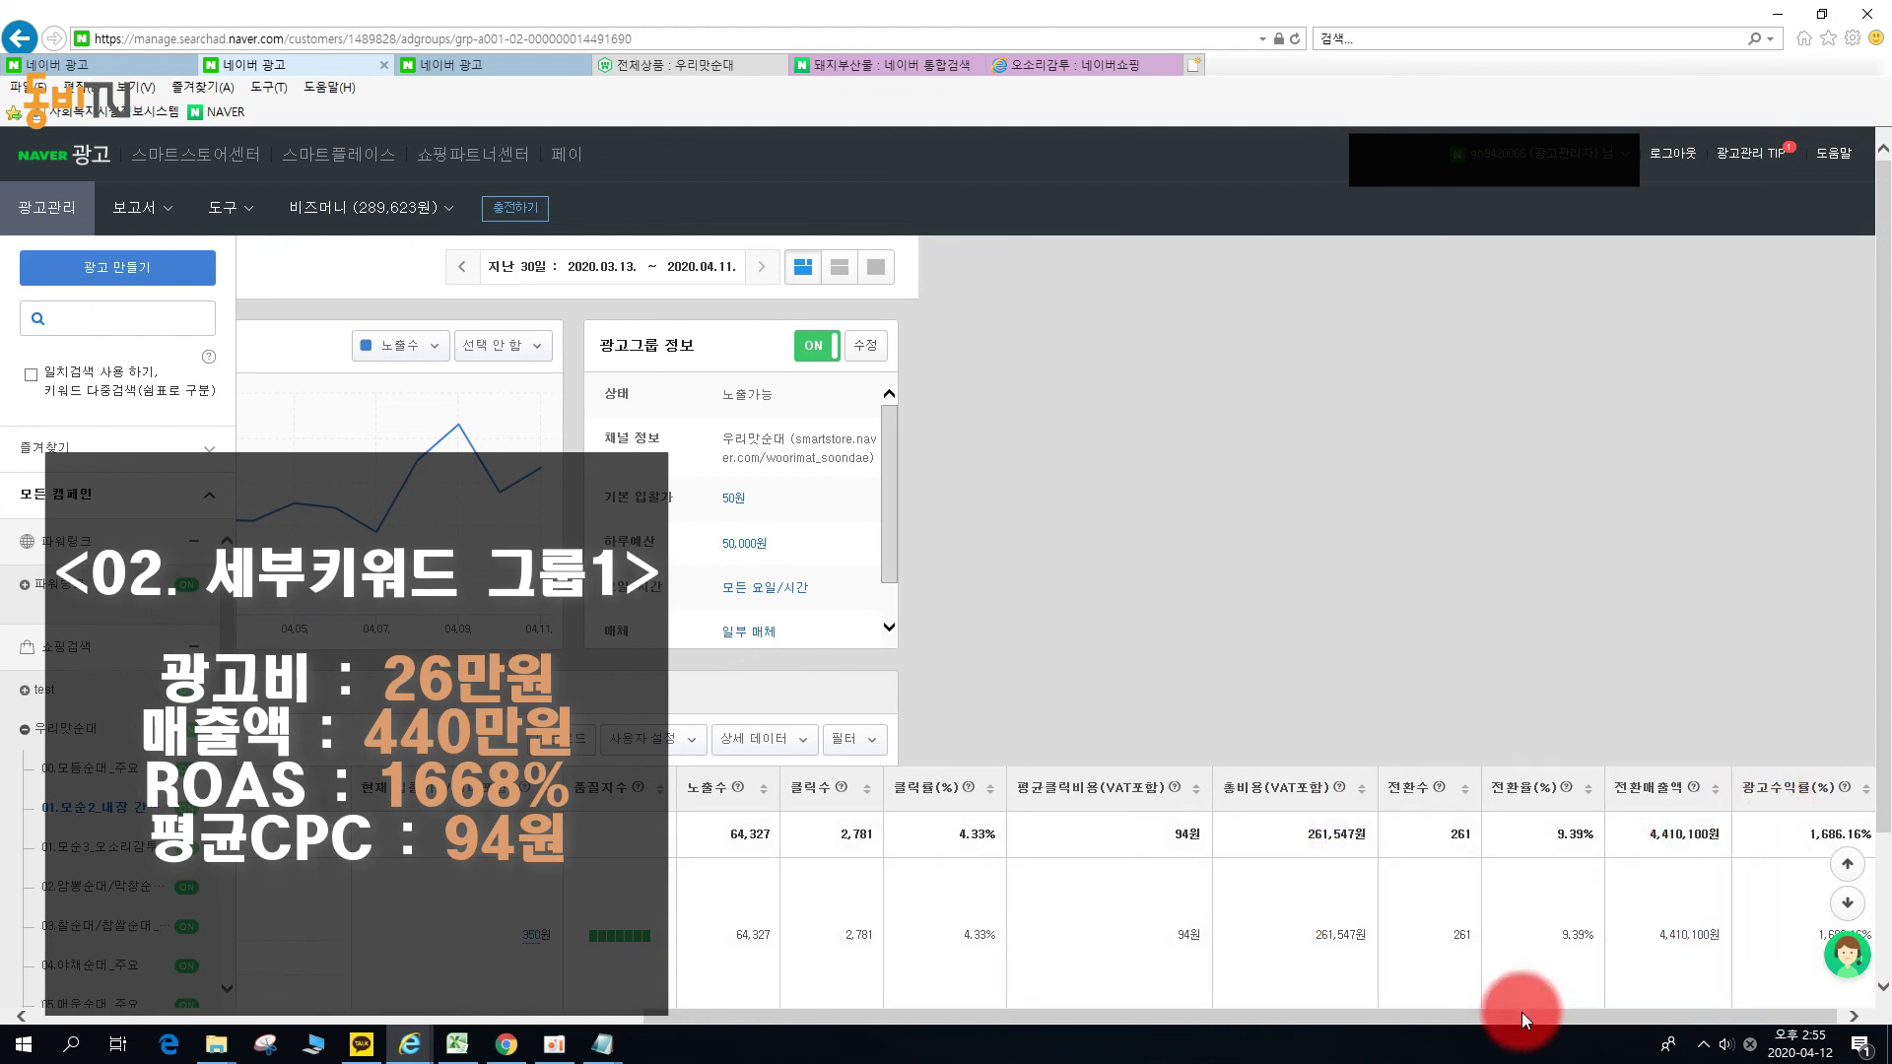
left_click_drag(1521, 1015, 1552, 1018)
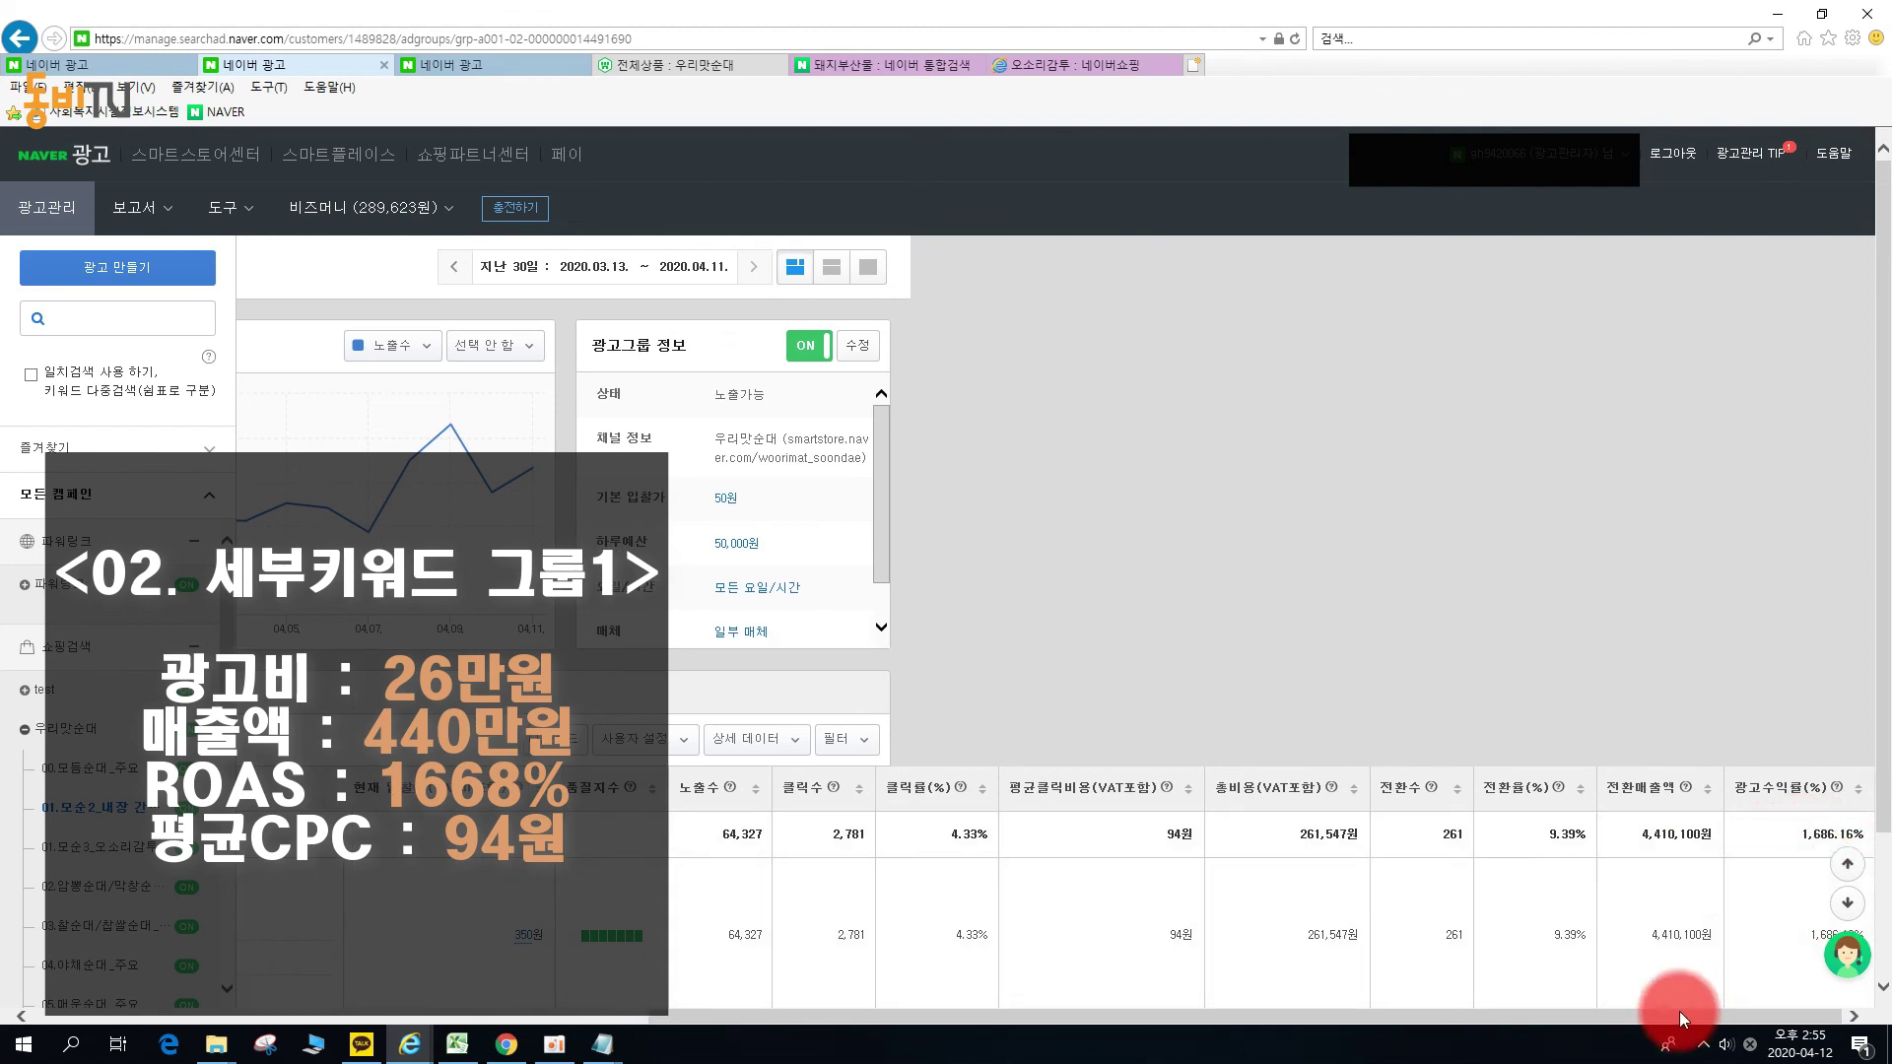
left_click_drag(1679, 1012, 1535, 1015)
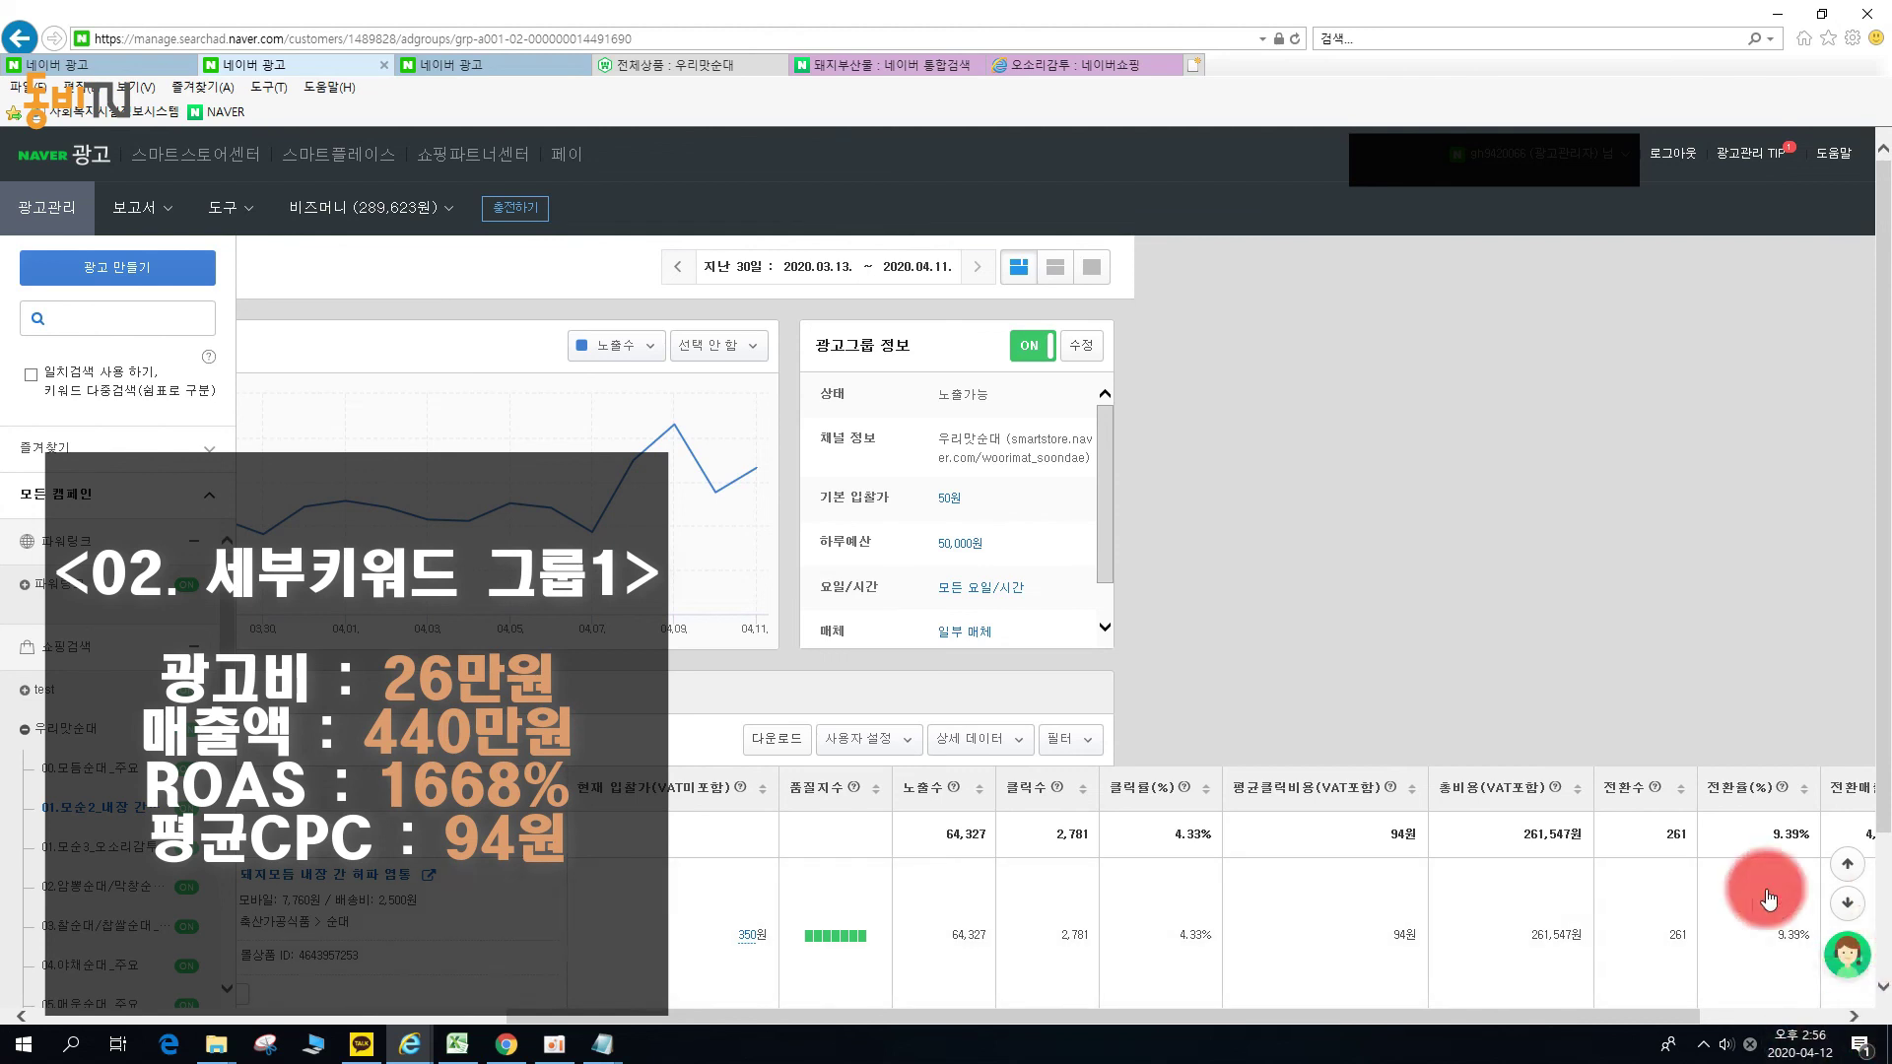
Examine the 01.모순3_오소리감투/부산물 group's ad product name, average click cost, total cost, conversion sales and return on ad spend.
left_click(162, 848)
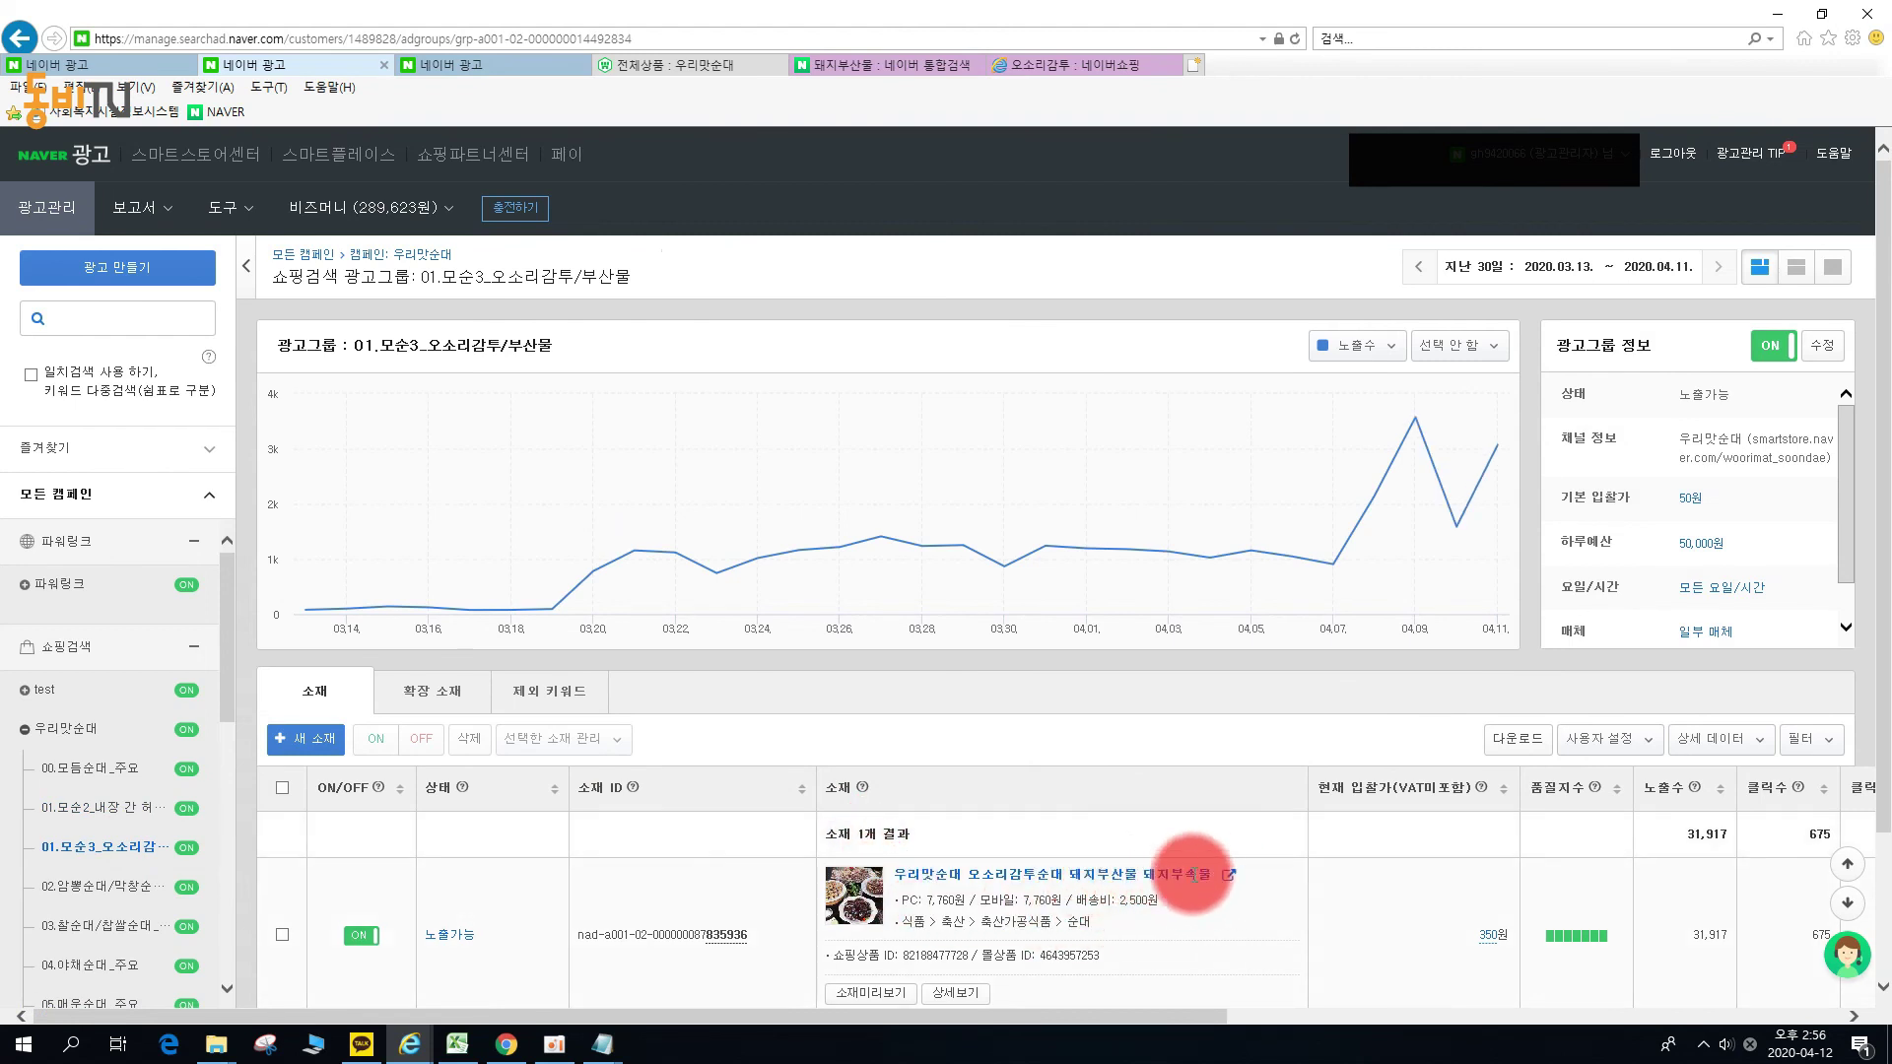
left_click_drag(1072, 871, 1206, 872)
left_click(1154, 879)
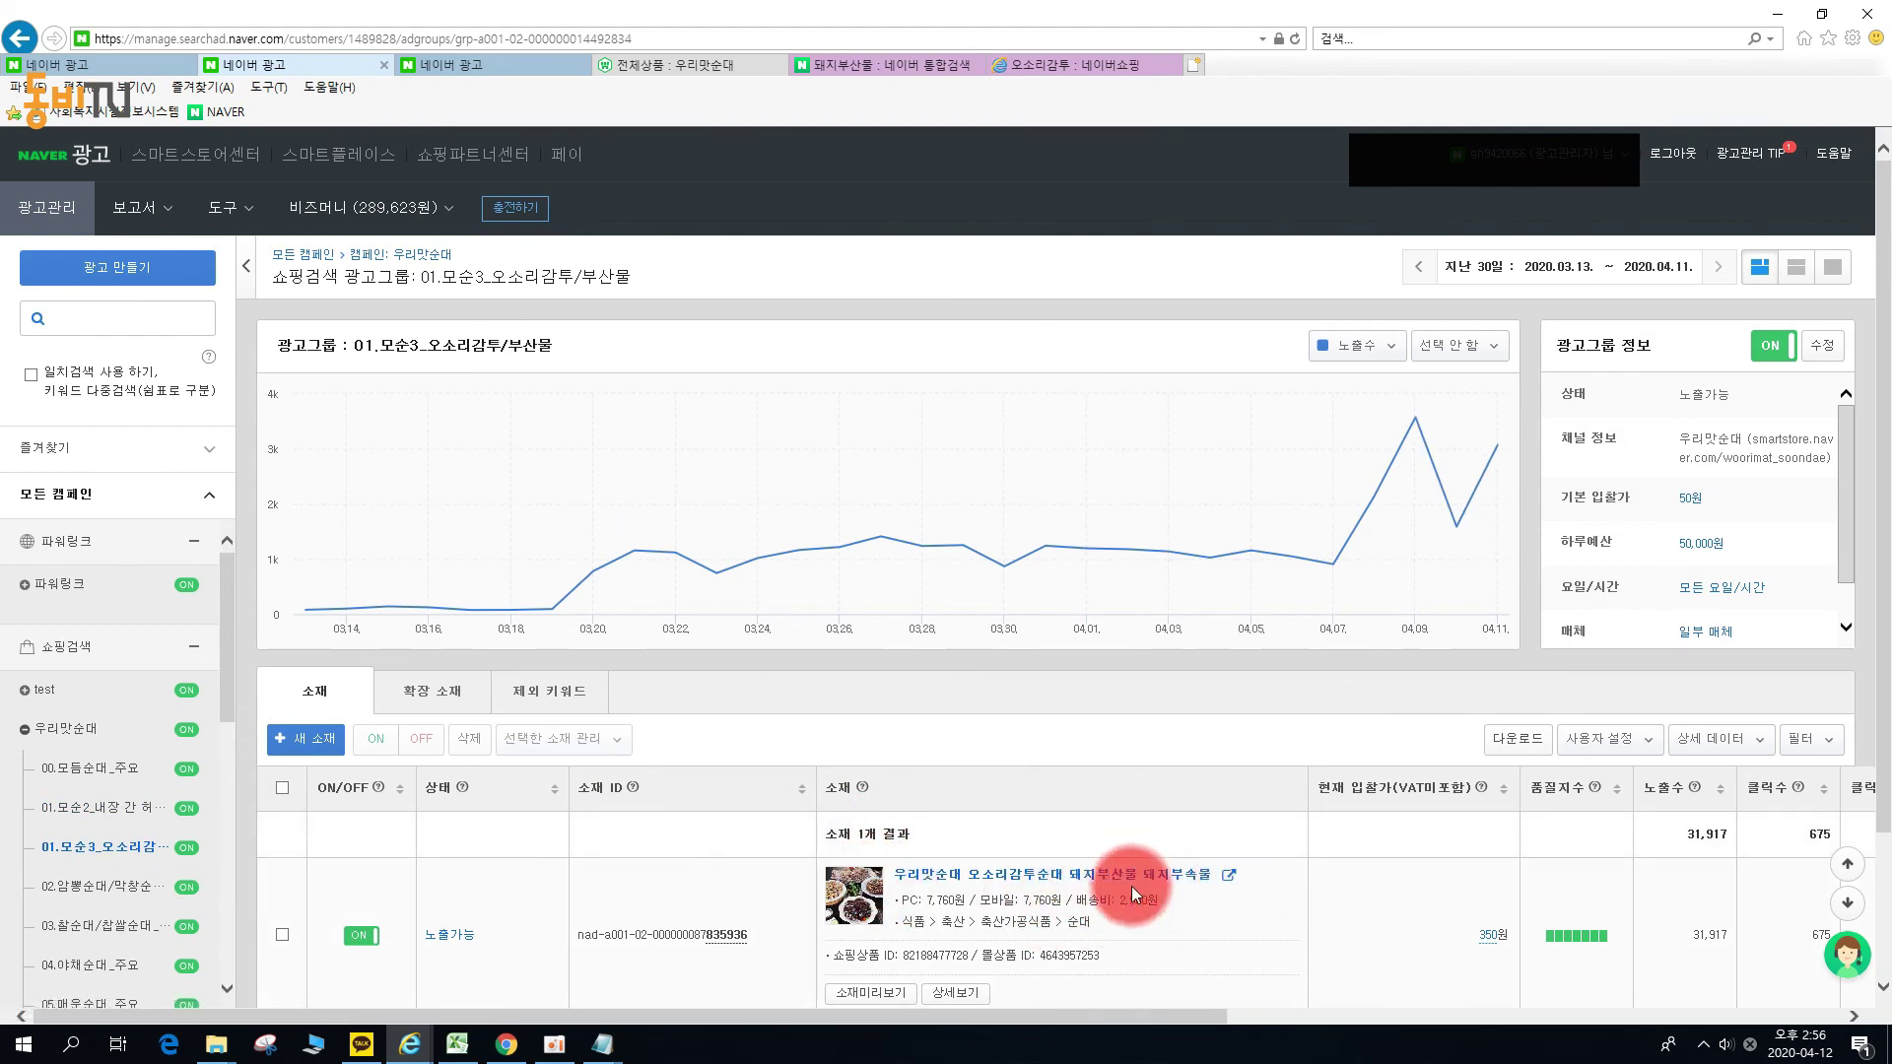
left_click_drag(985, 1015, 1659, 1020)
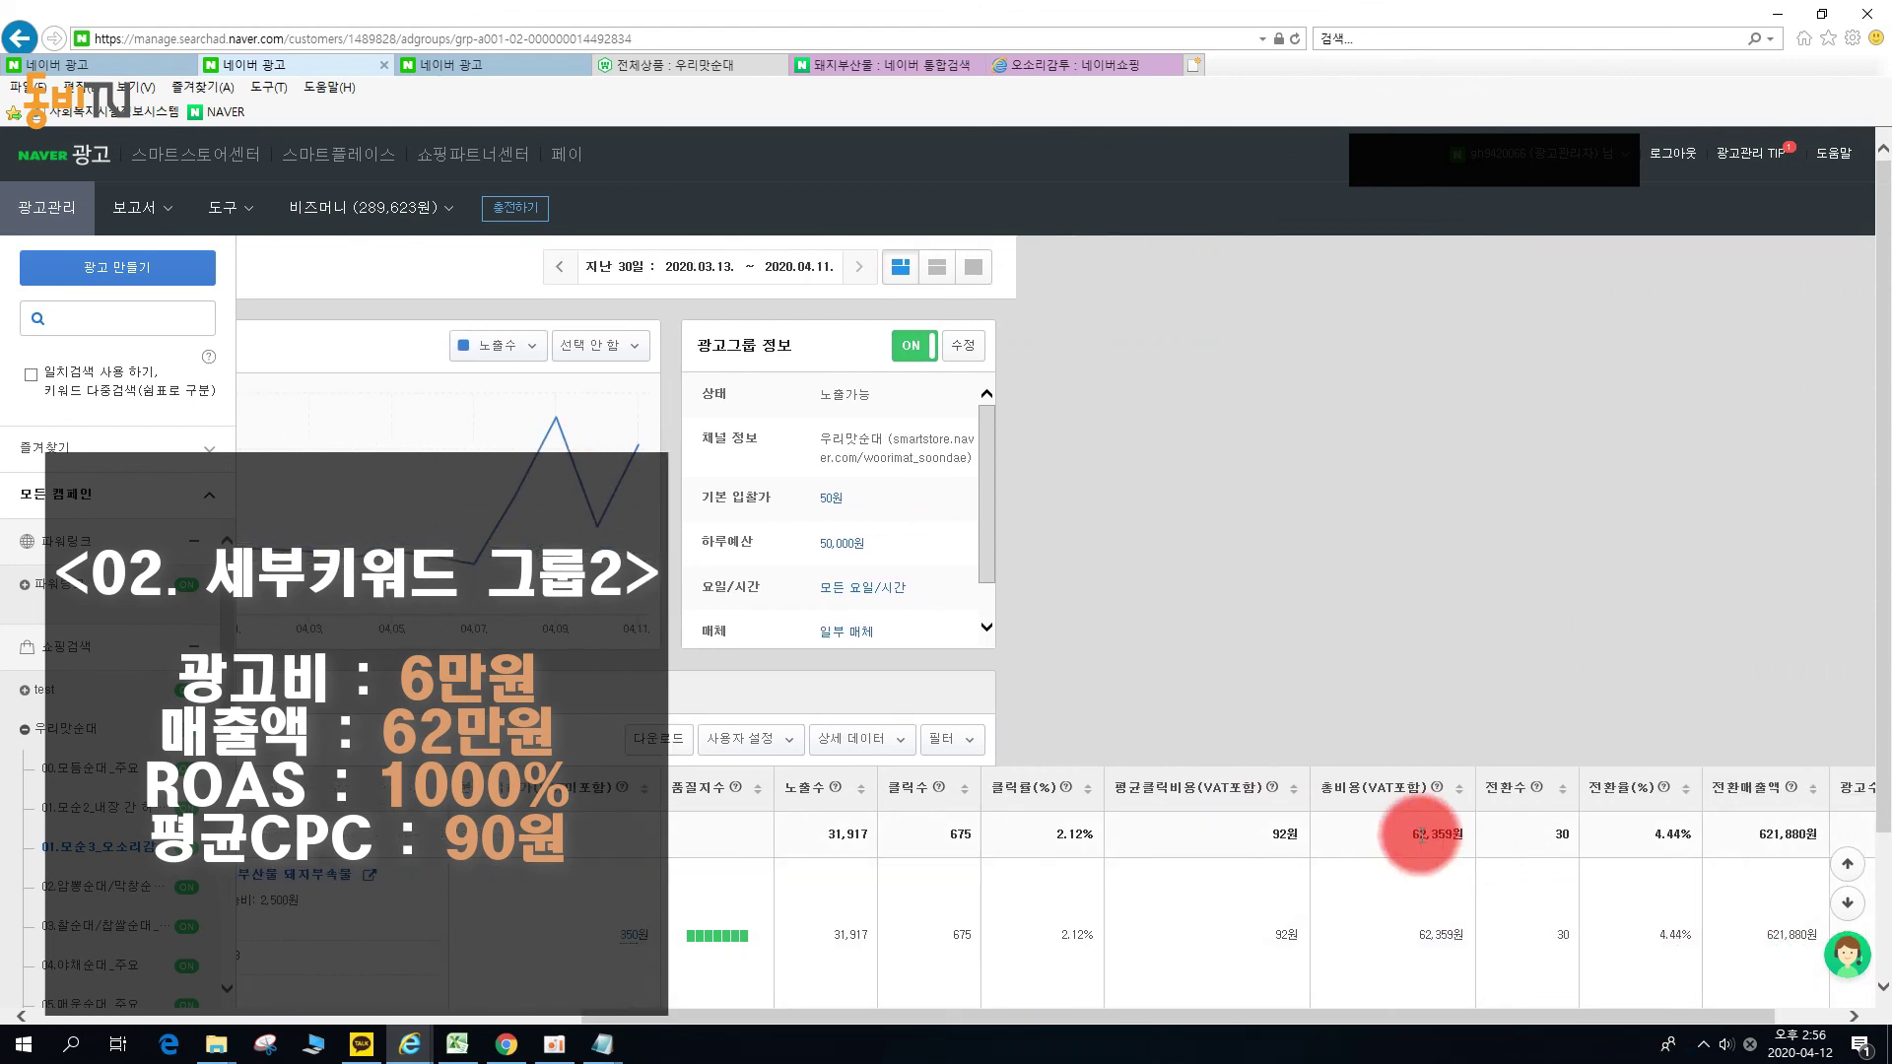
left_click_drag(1443, 1018, 1507, 1019)
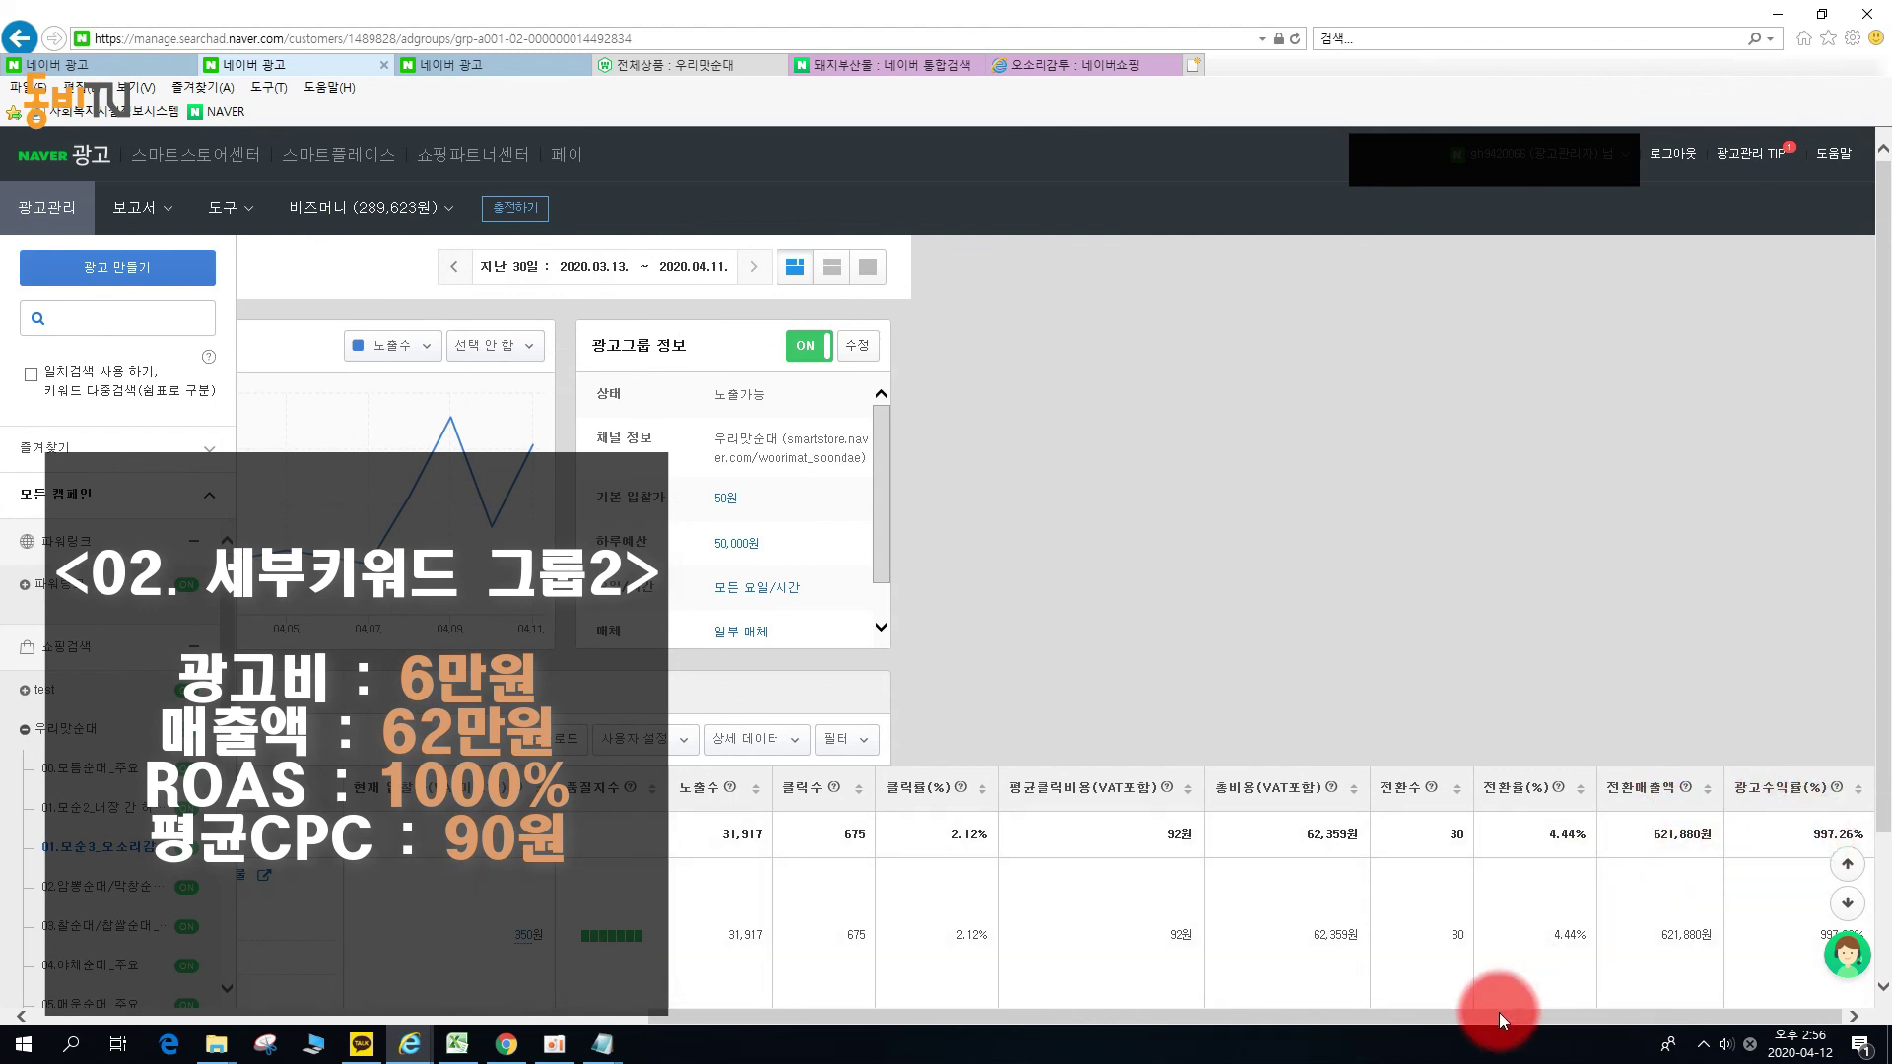
left_click_drag(1492, 1015, 794, 1014)
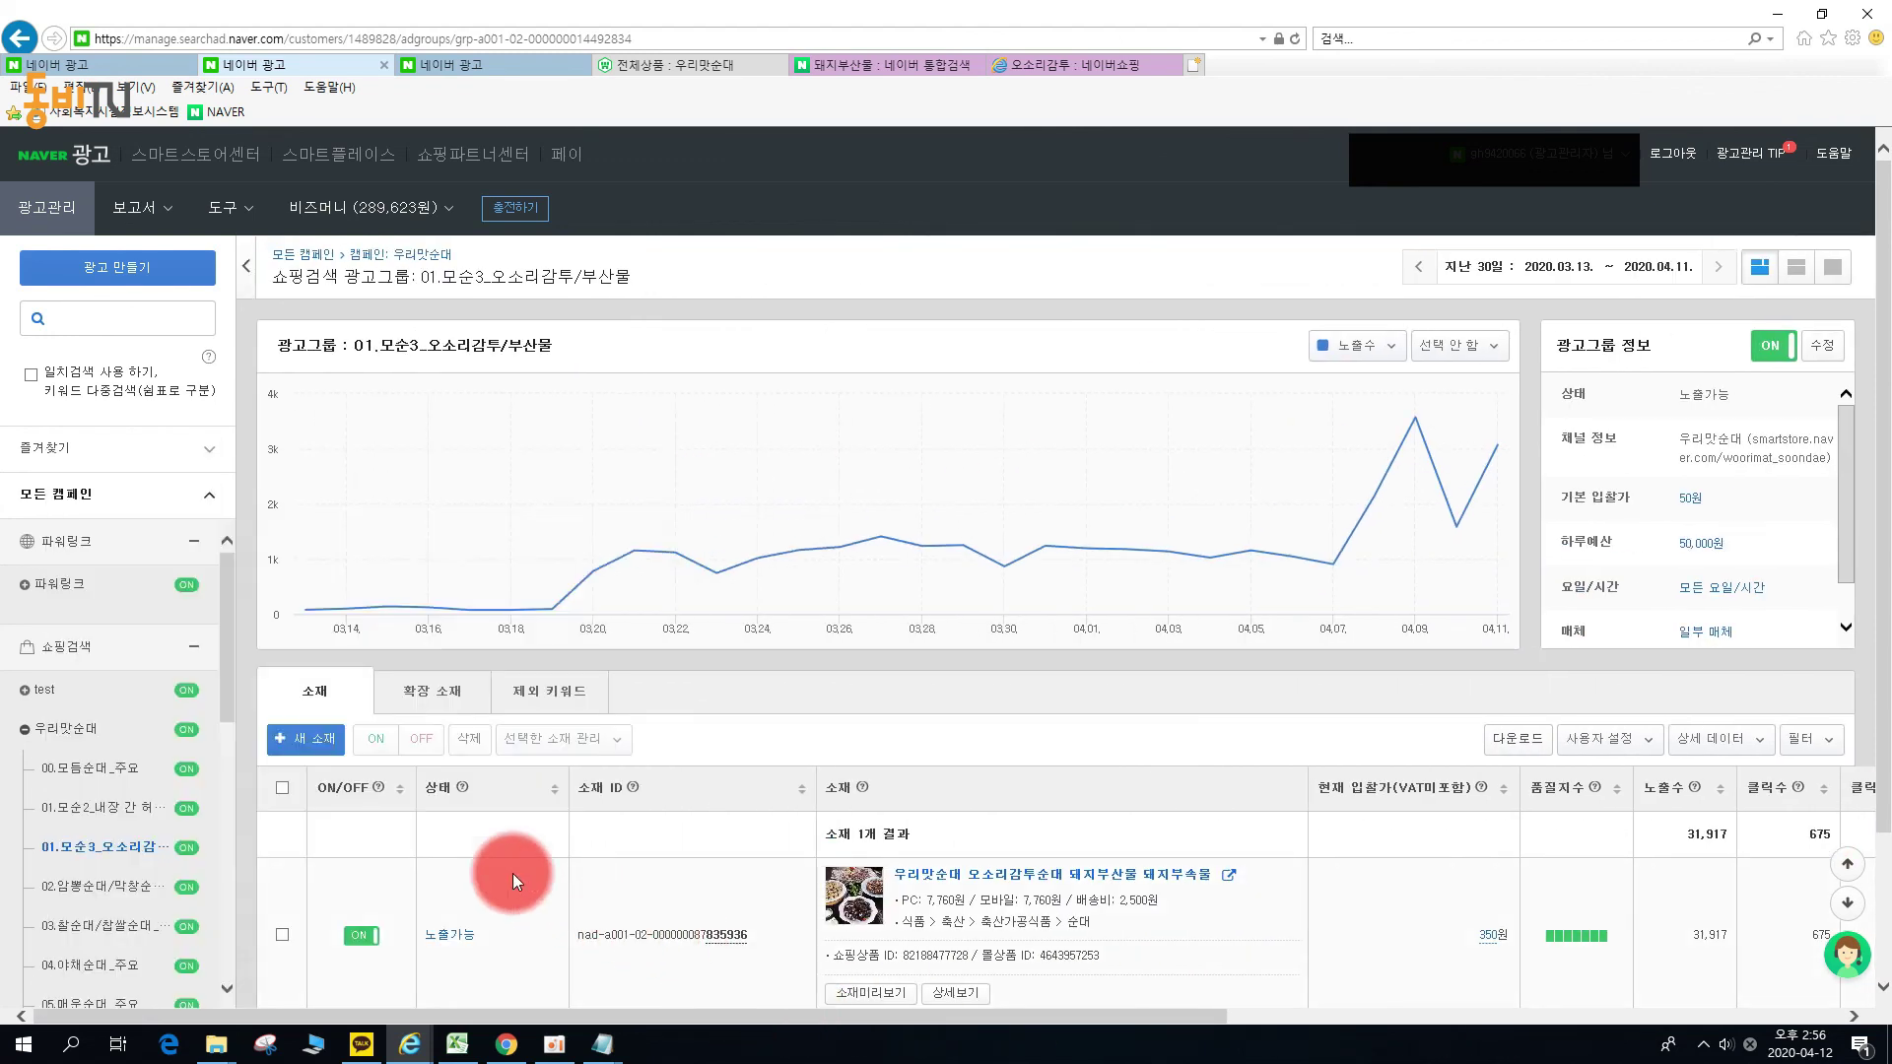
Return to the 00.모듬순대_주요 ad group in the 우리맛순대 campaign.
left_click(152, 769)
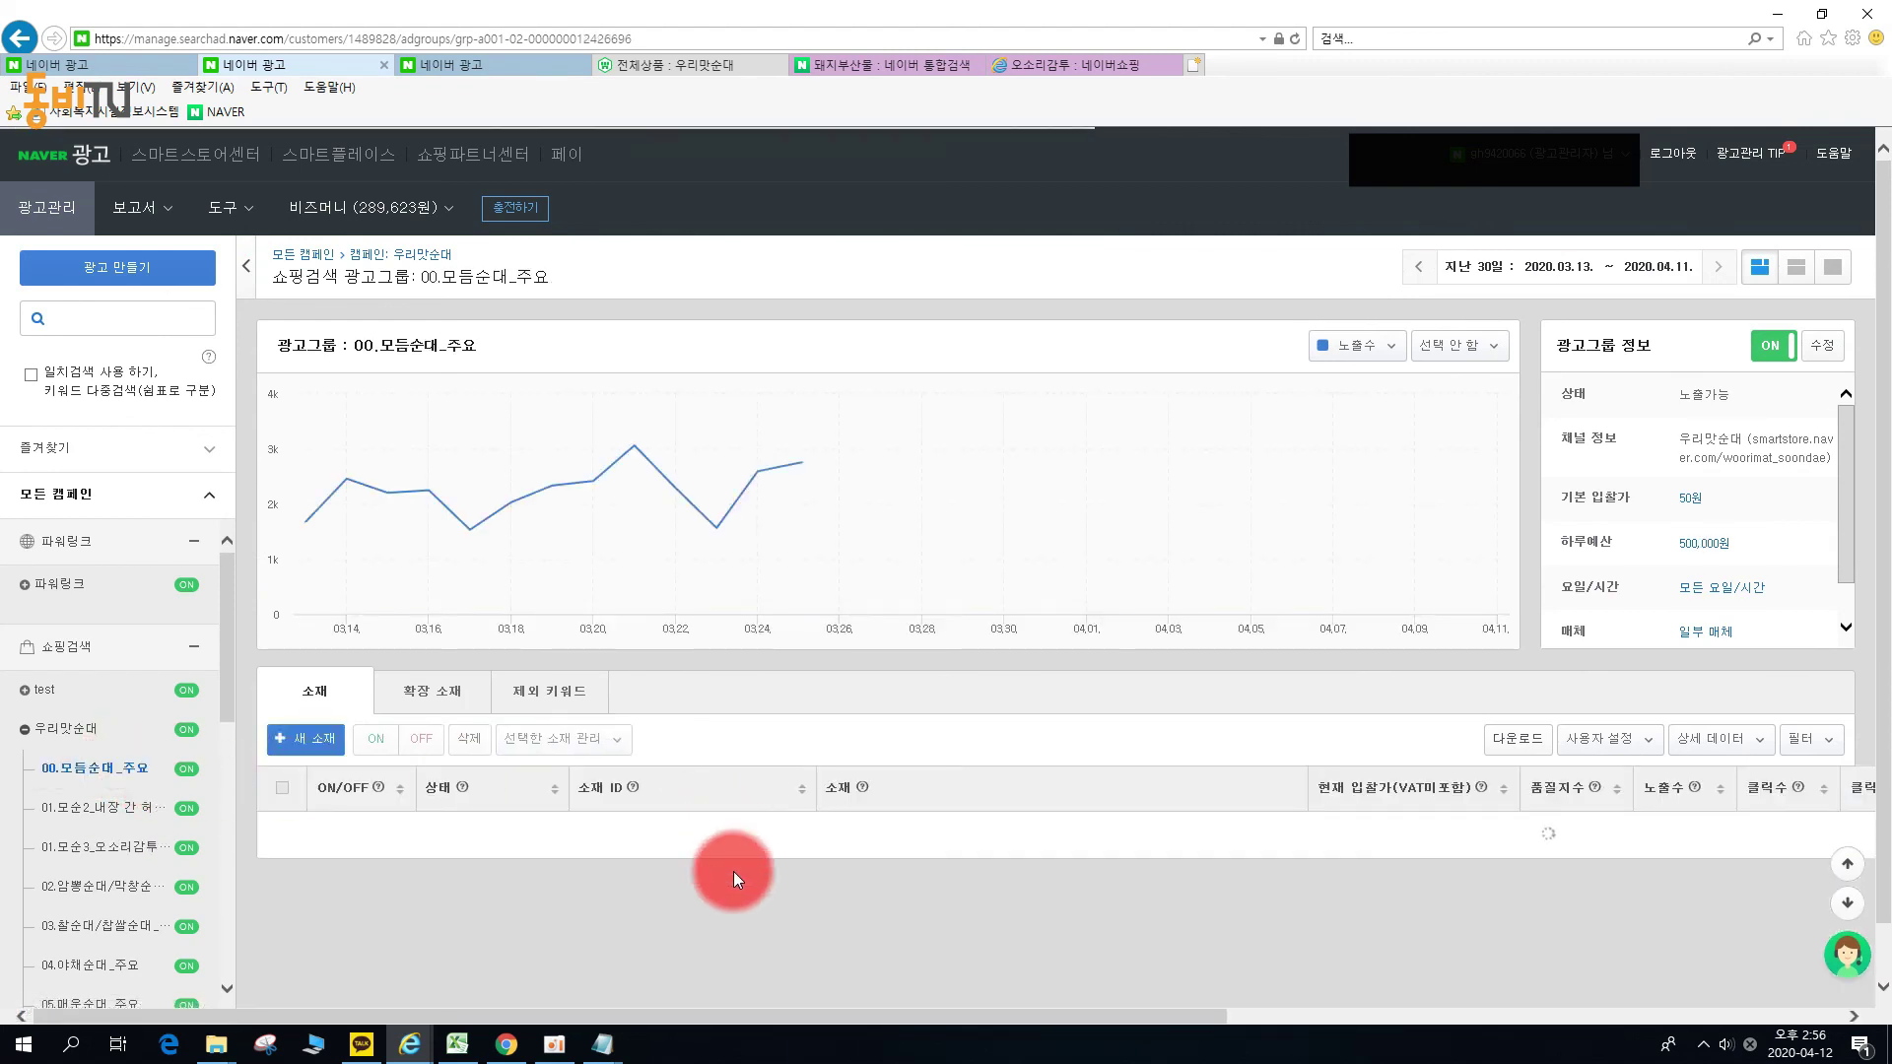